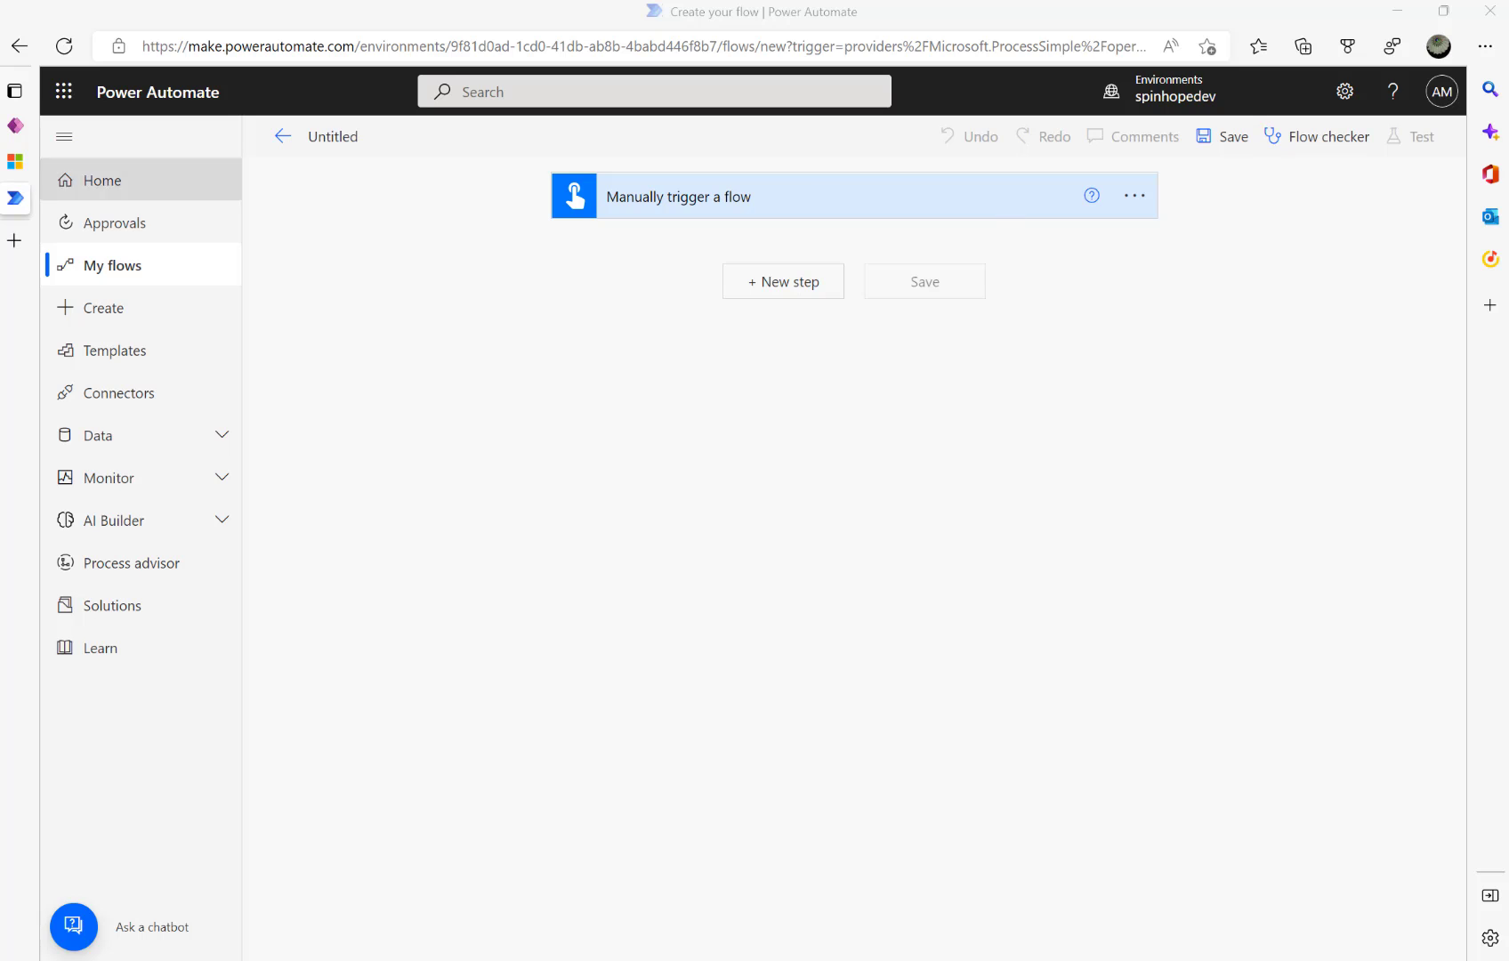
- Add an Office 365 Outlook 'Send email with options' action after the manual trigger
{"action": "left_click", "coordinate": [763, 293]}
{"action": "left_click", "coordinate": [764, 295]}
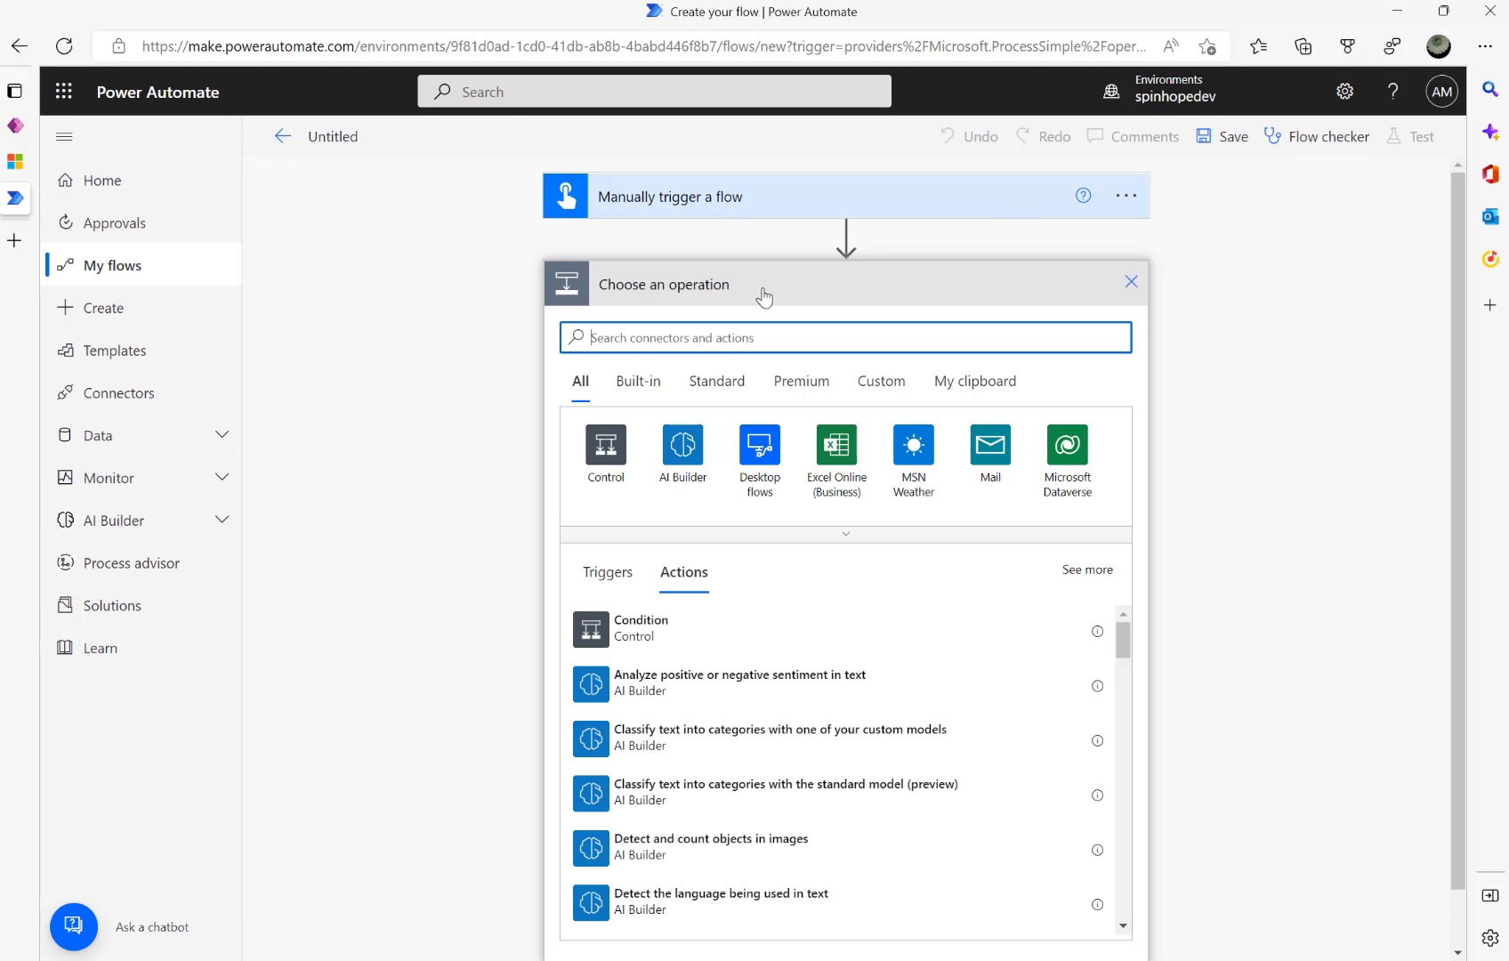
{"action": "type", "text": "send mea"}
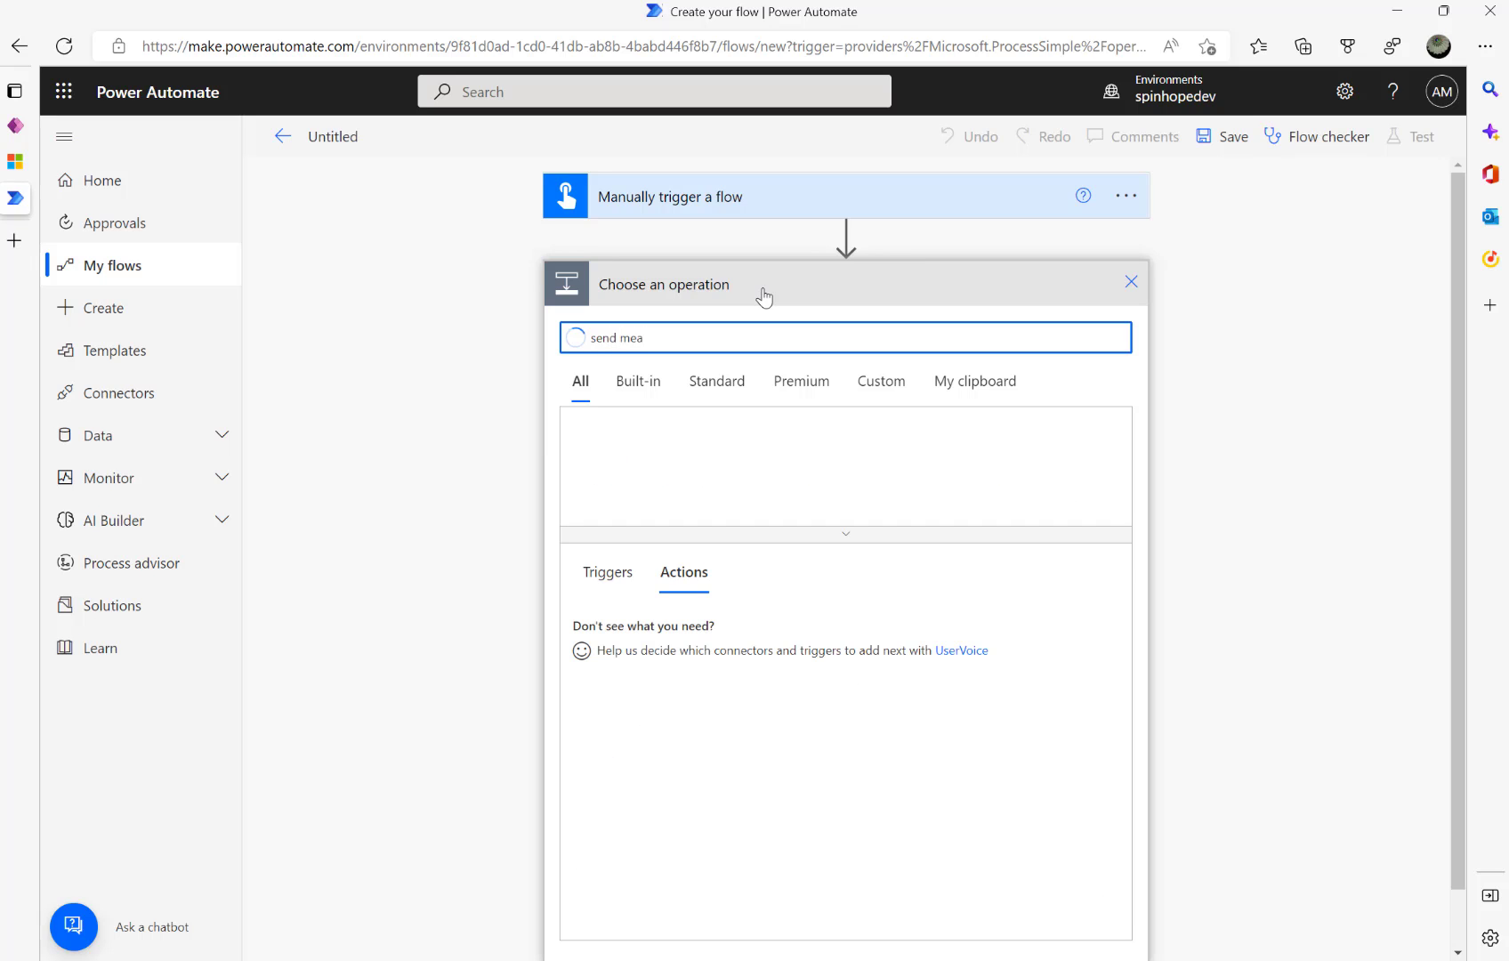
{"action": "key", "text": "BackSpace"}
{"action": "key", "text": "BackSpace"}
{"action": "key", "text": "BackSpace"}
{"action": "type", "text": "ema"}
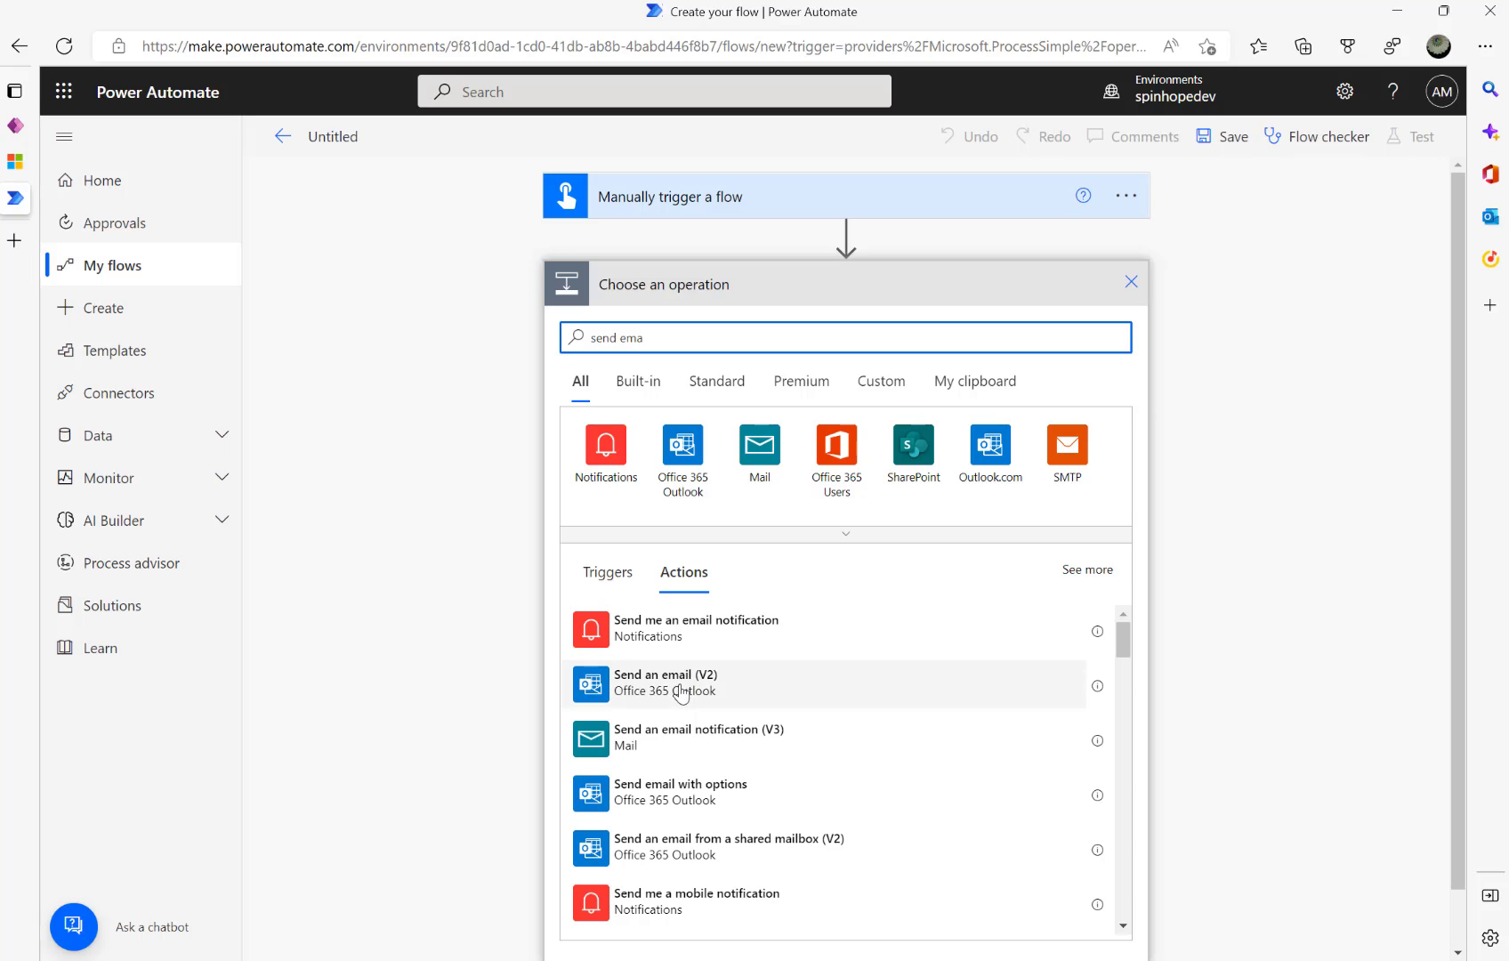
{"action": "left_click", "coordinate": [683, 805]}
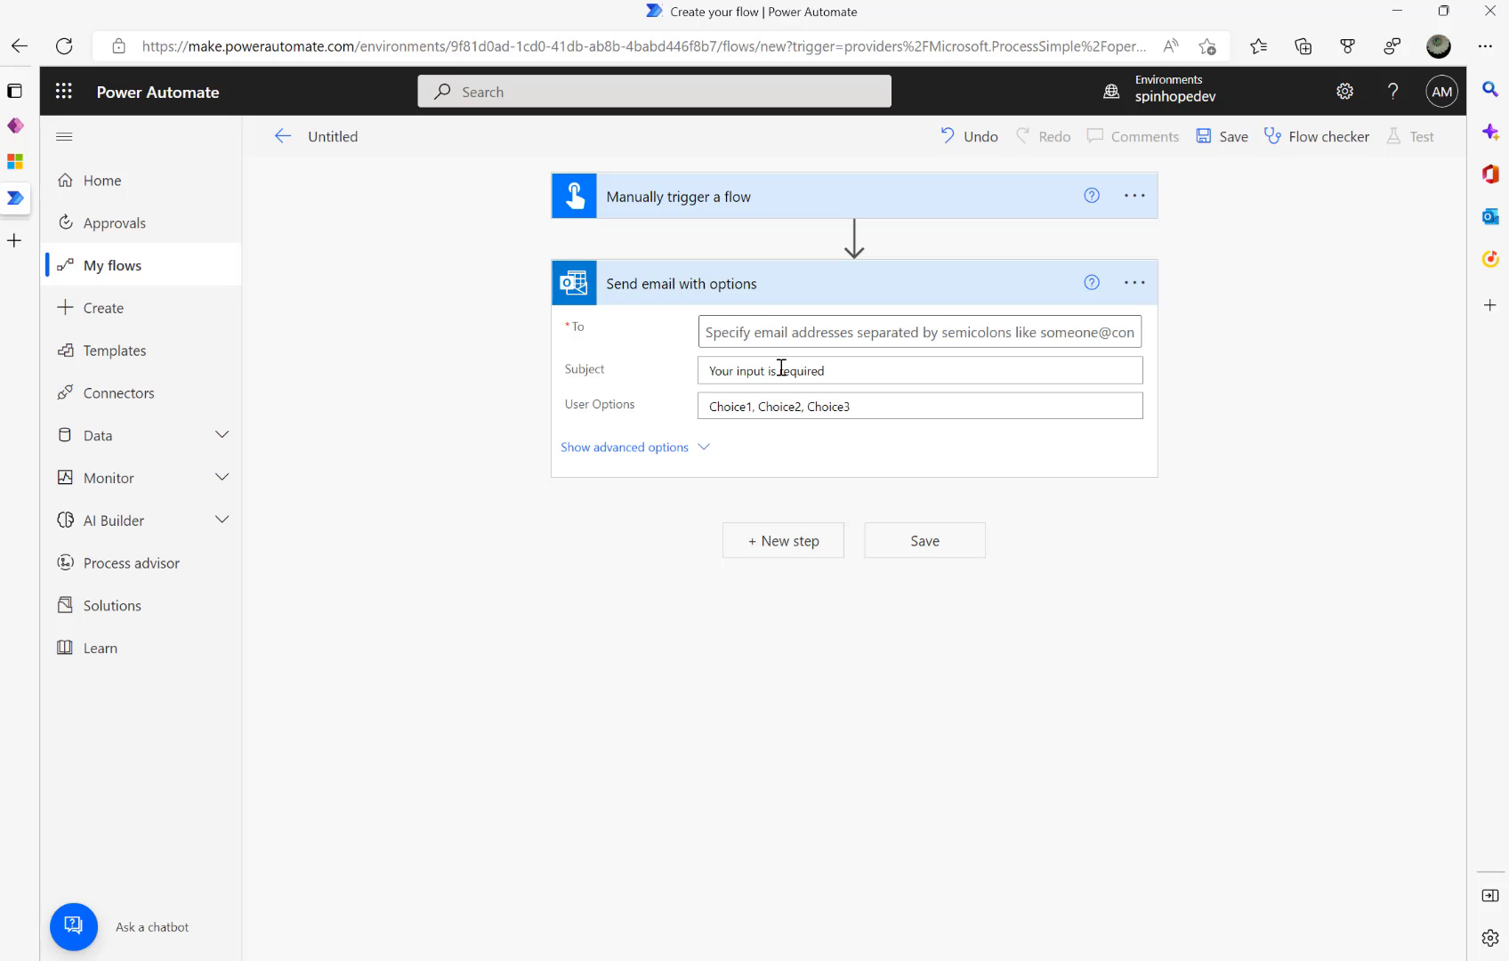
- Address the email to the suggested contact, with subject 'Approve Invoice' and options 'Approve,Reject'
{"action": "left_click", "coordinate": [785, 332]}
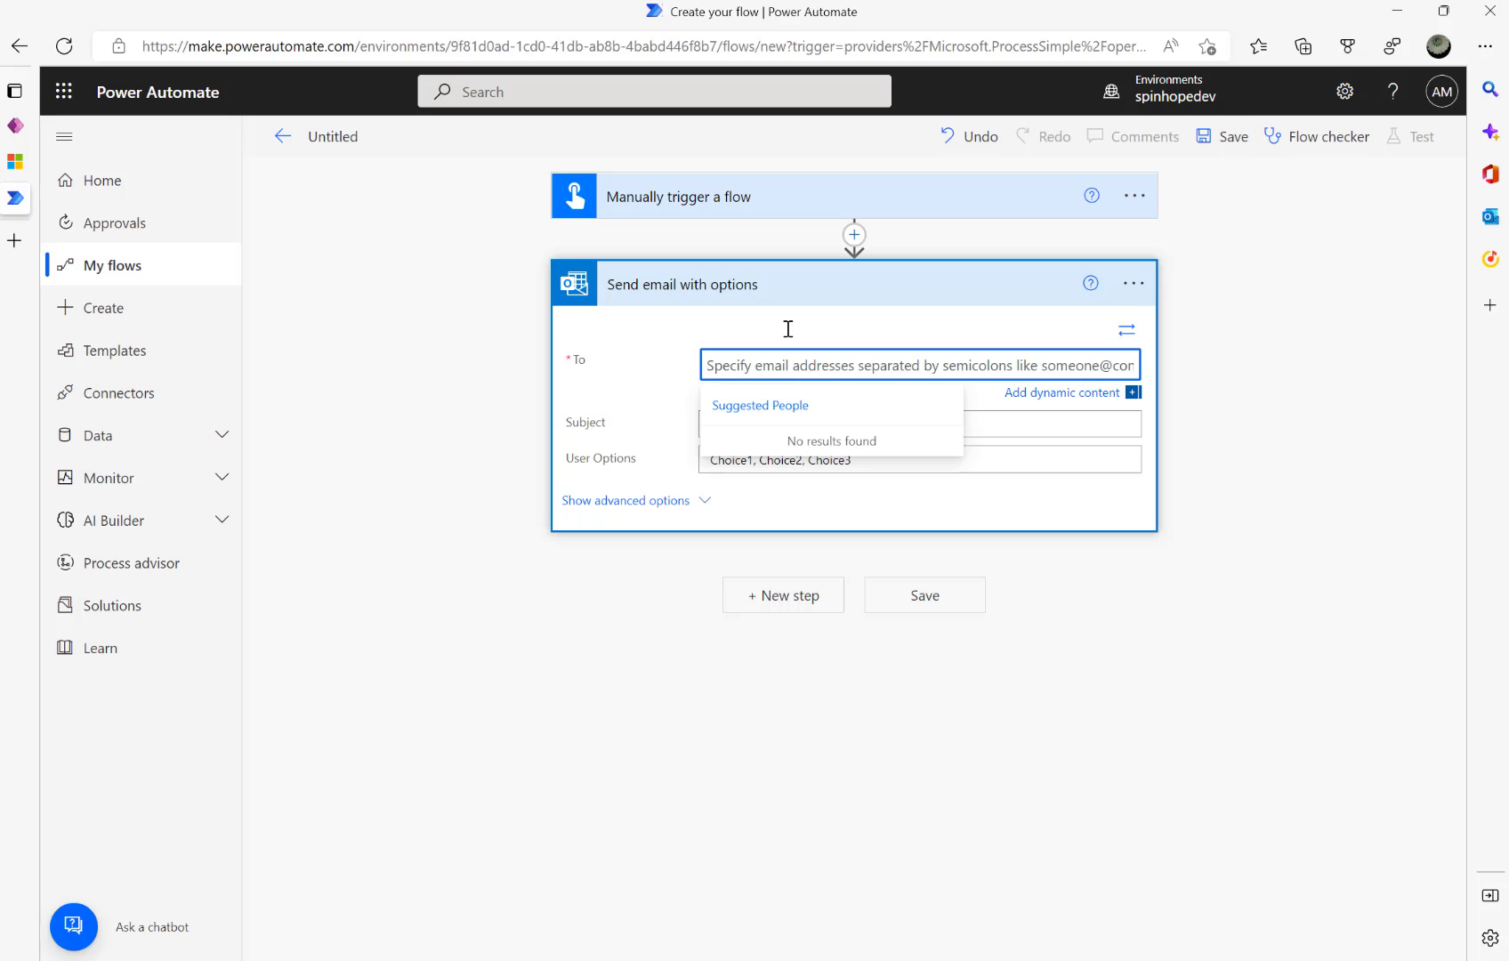
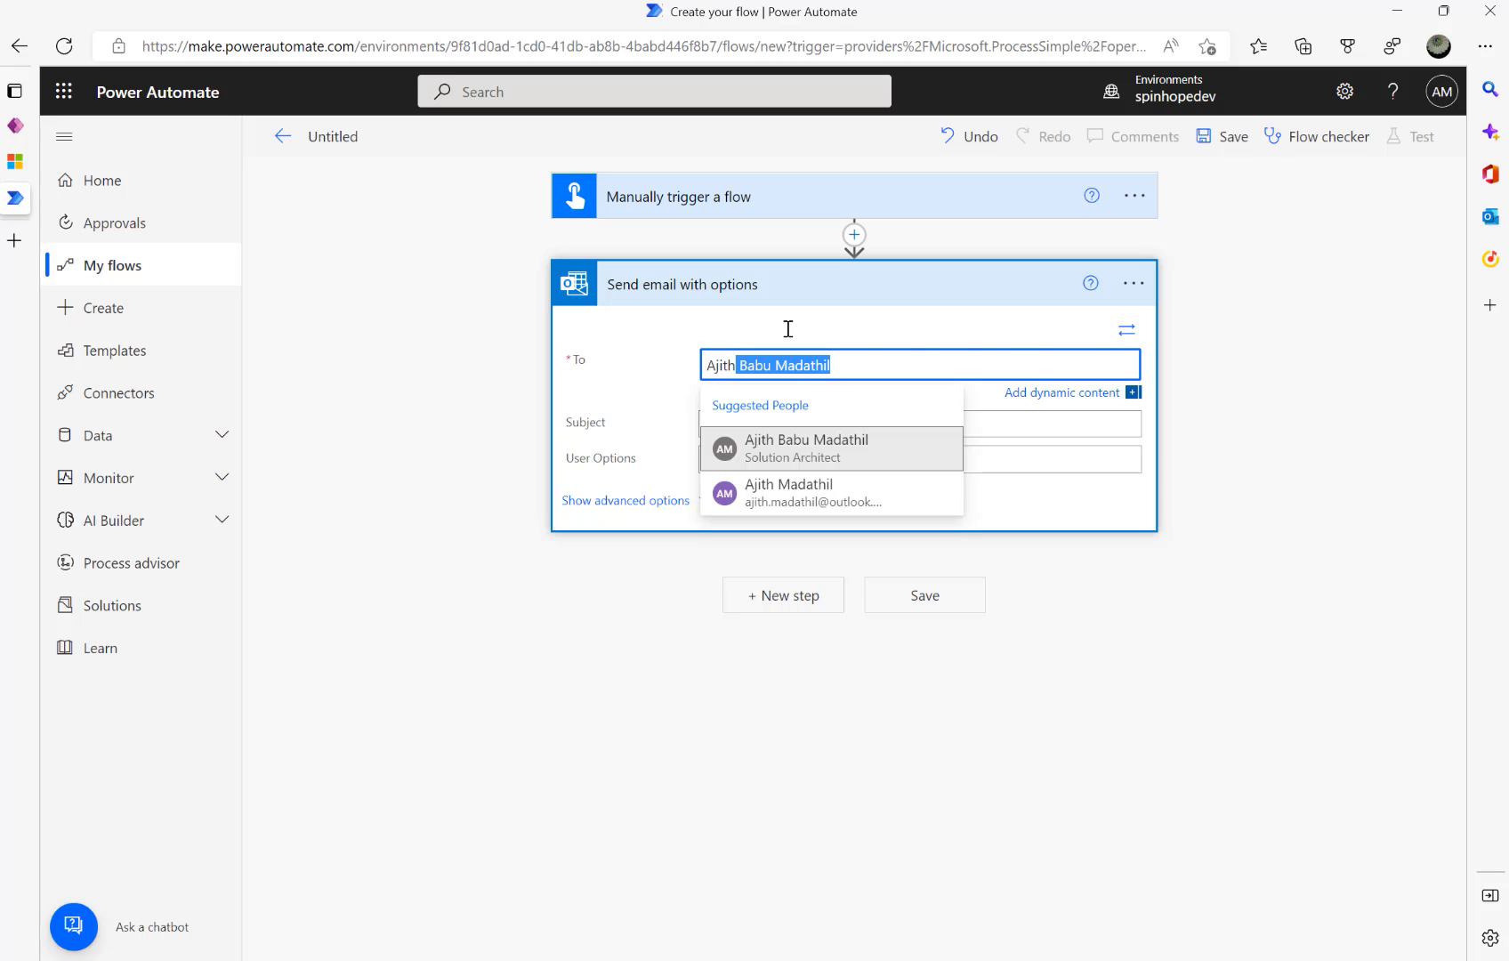
{"action": "left_click", "coordinate": [816, 489]}
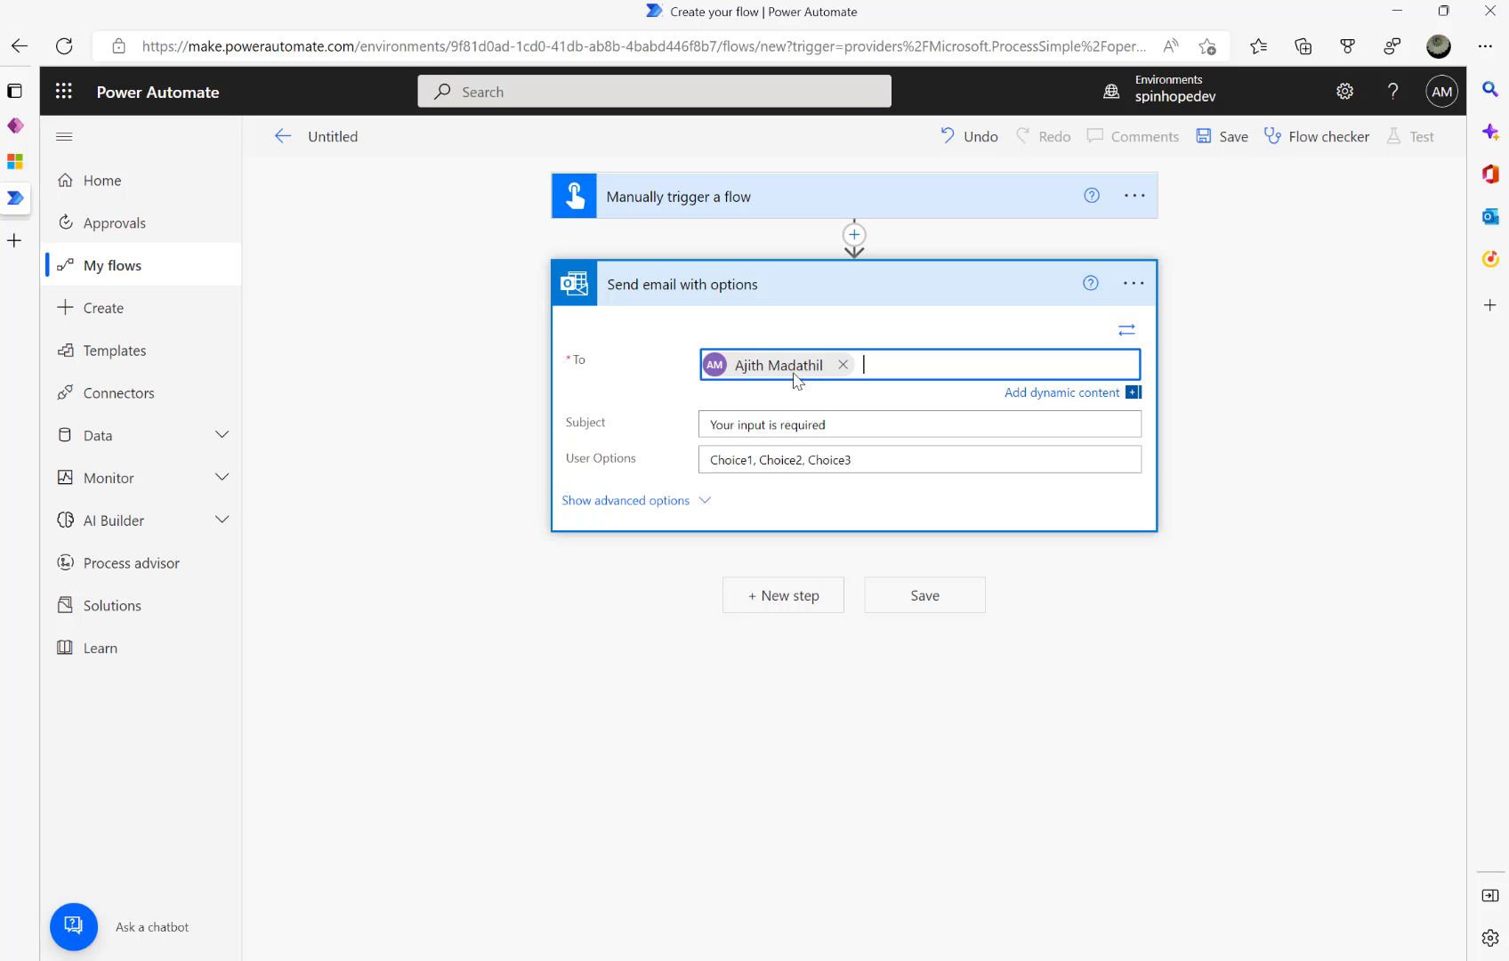
{"action": "left_click", "coordinate": [785, 425]}
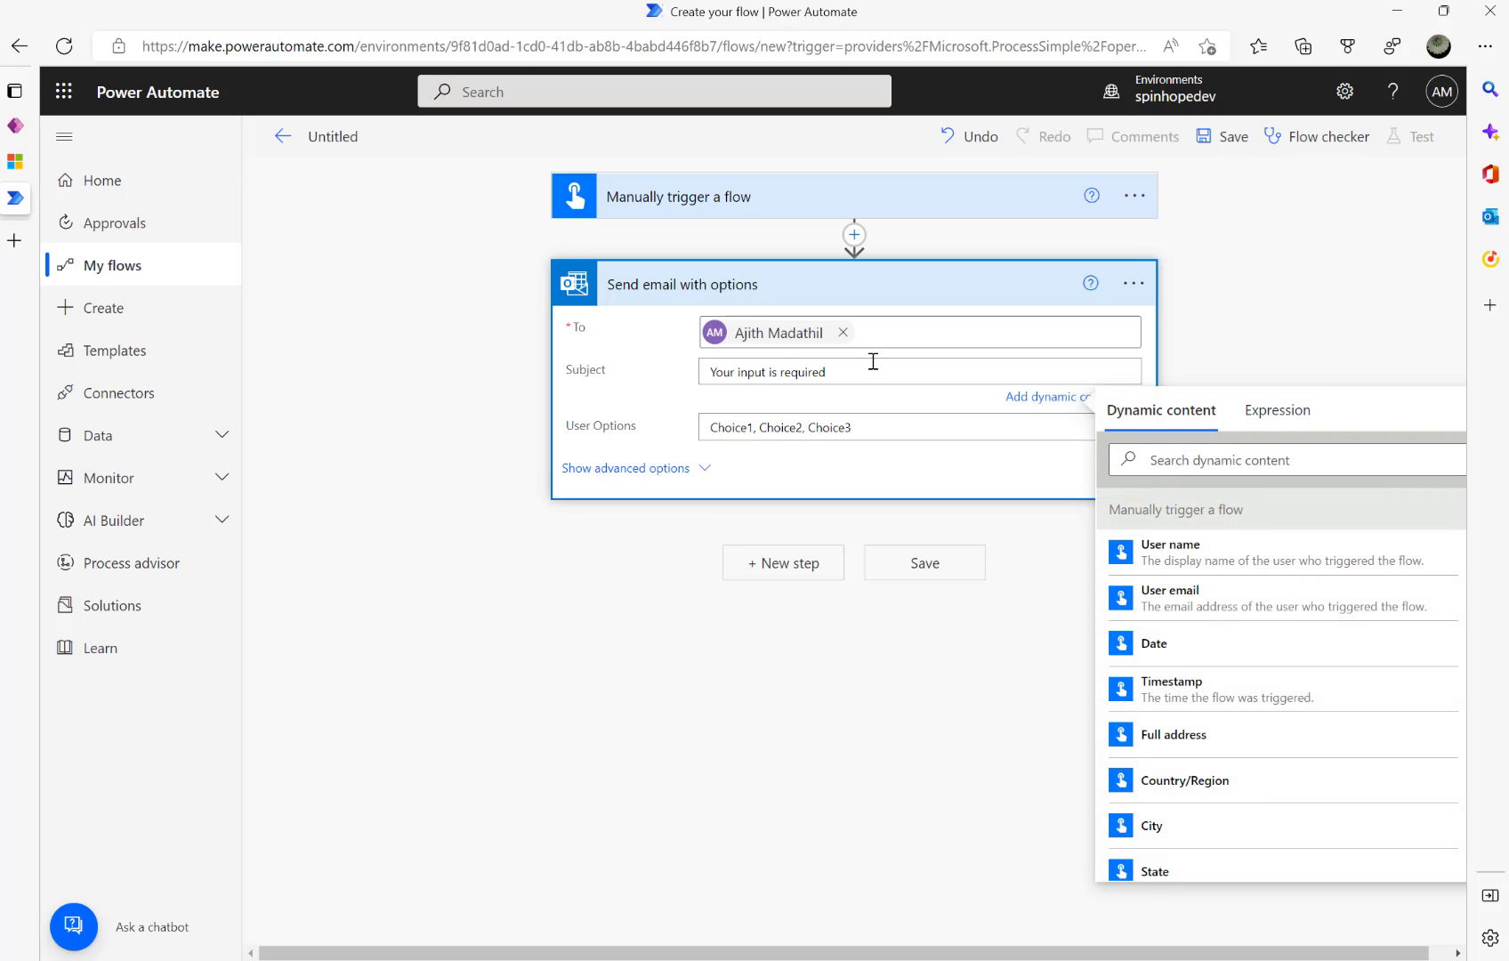
{"action": "left_click_drag", "start_coordinate": [861, 372], "coordinate": [533, 359]}
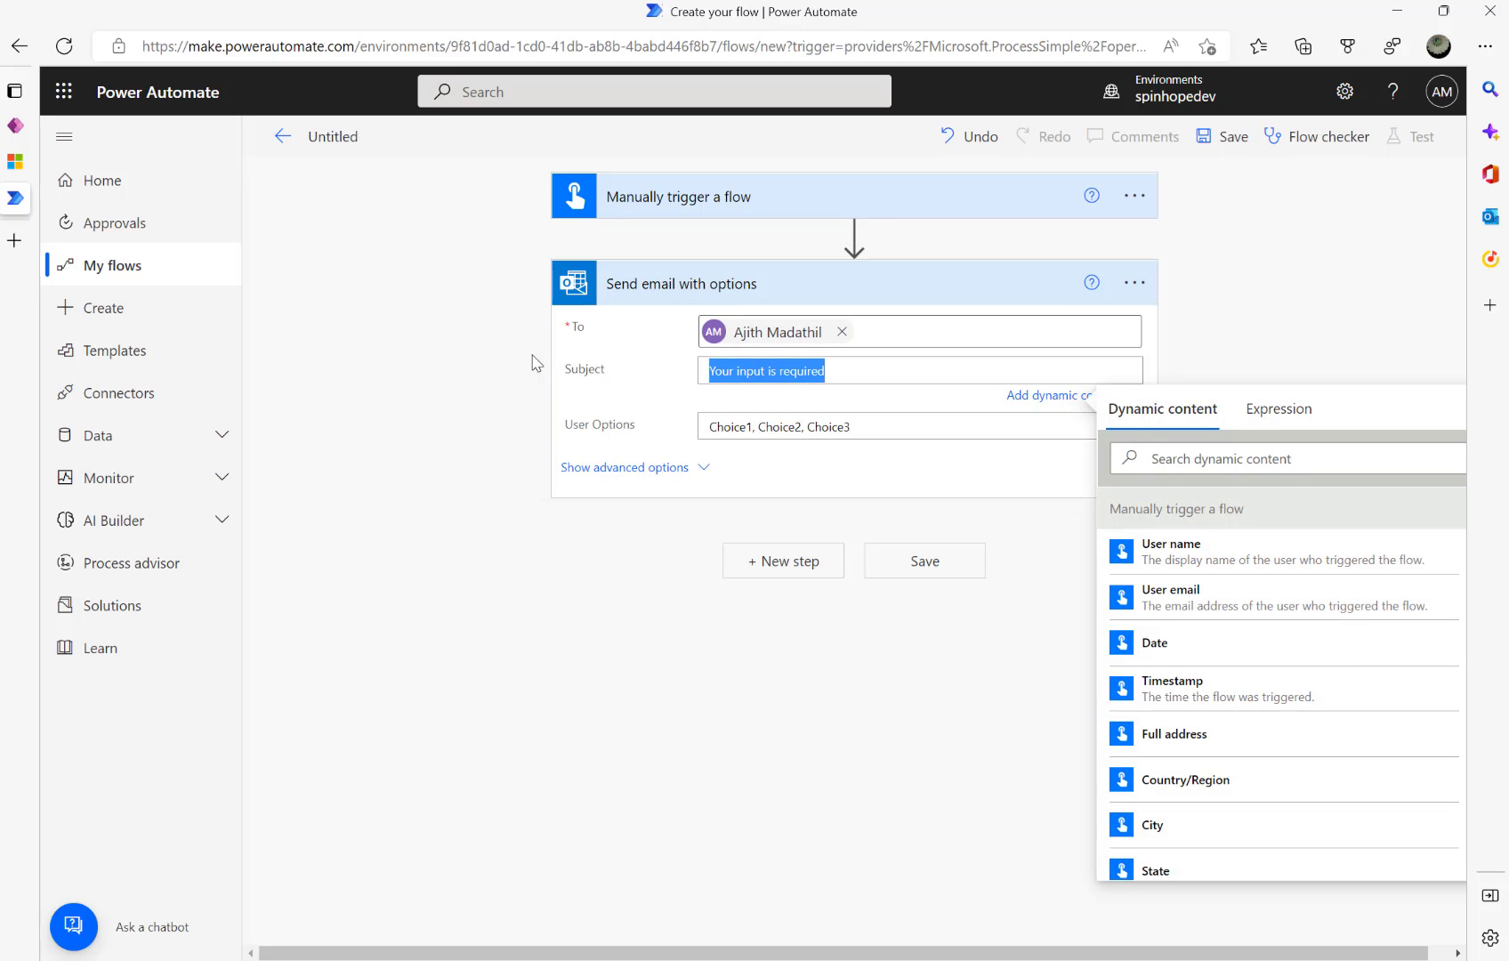
{"action": "type", "text": "Approve Invoice"}
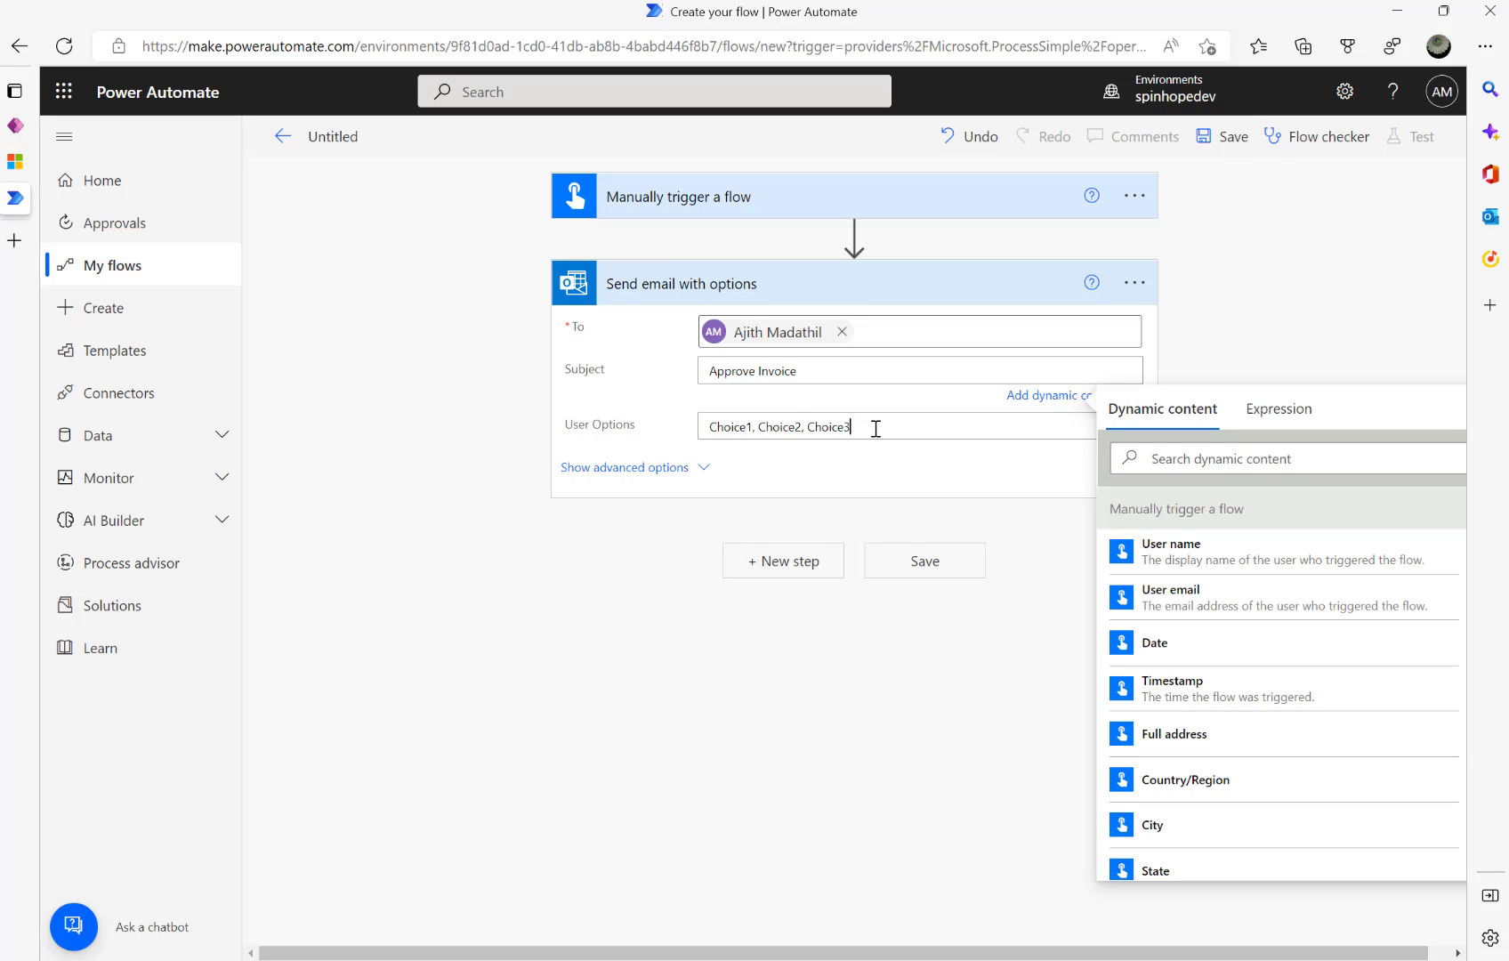
{"action": "left_click_drag", "start_coordinate": [875, 428], "coordinate": [689, 424]}
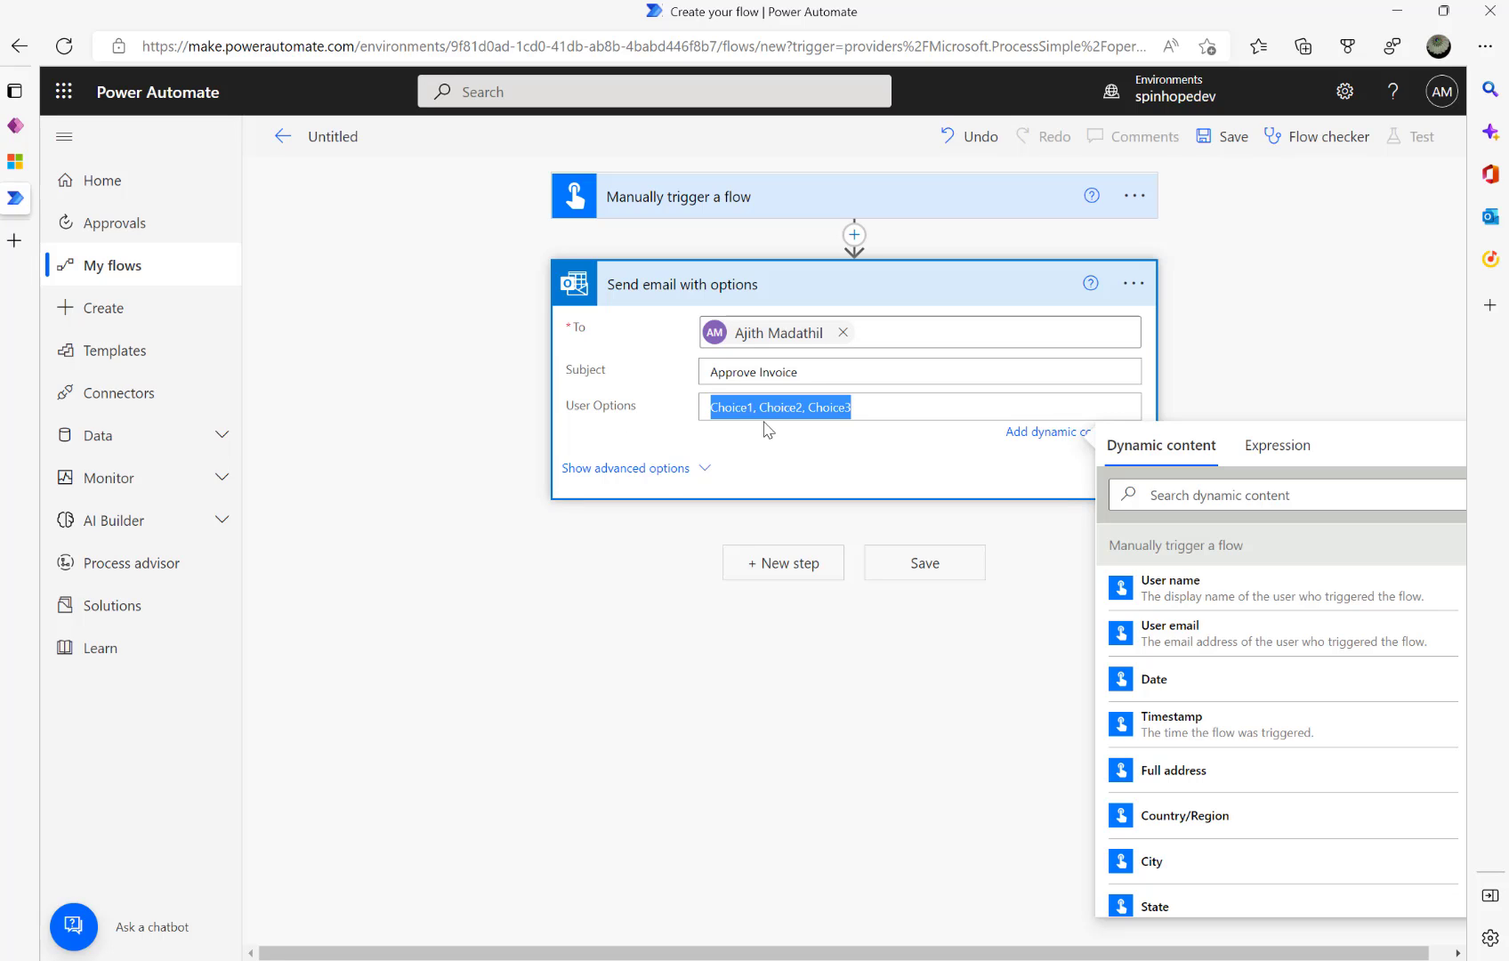
{"action": "type", "text": "Approve,Reject"}
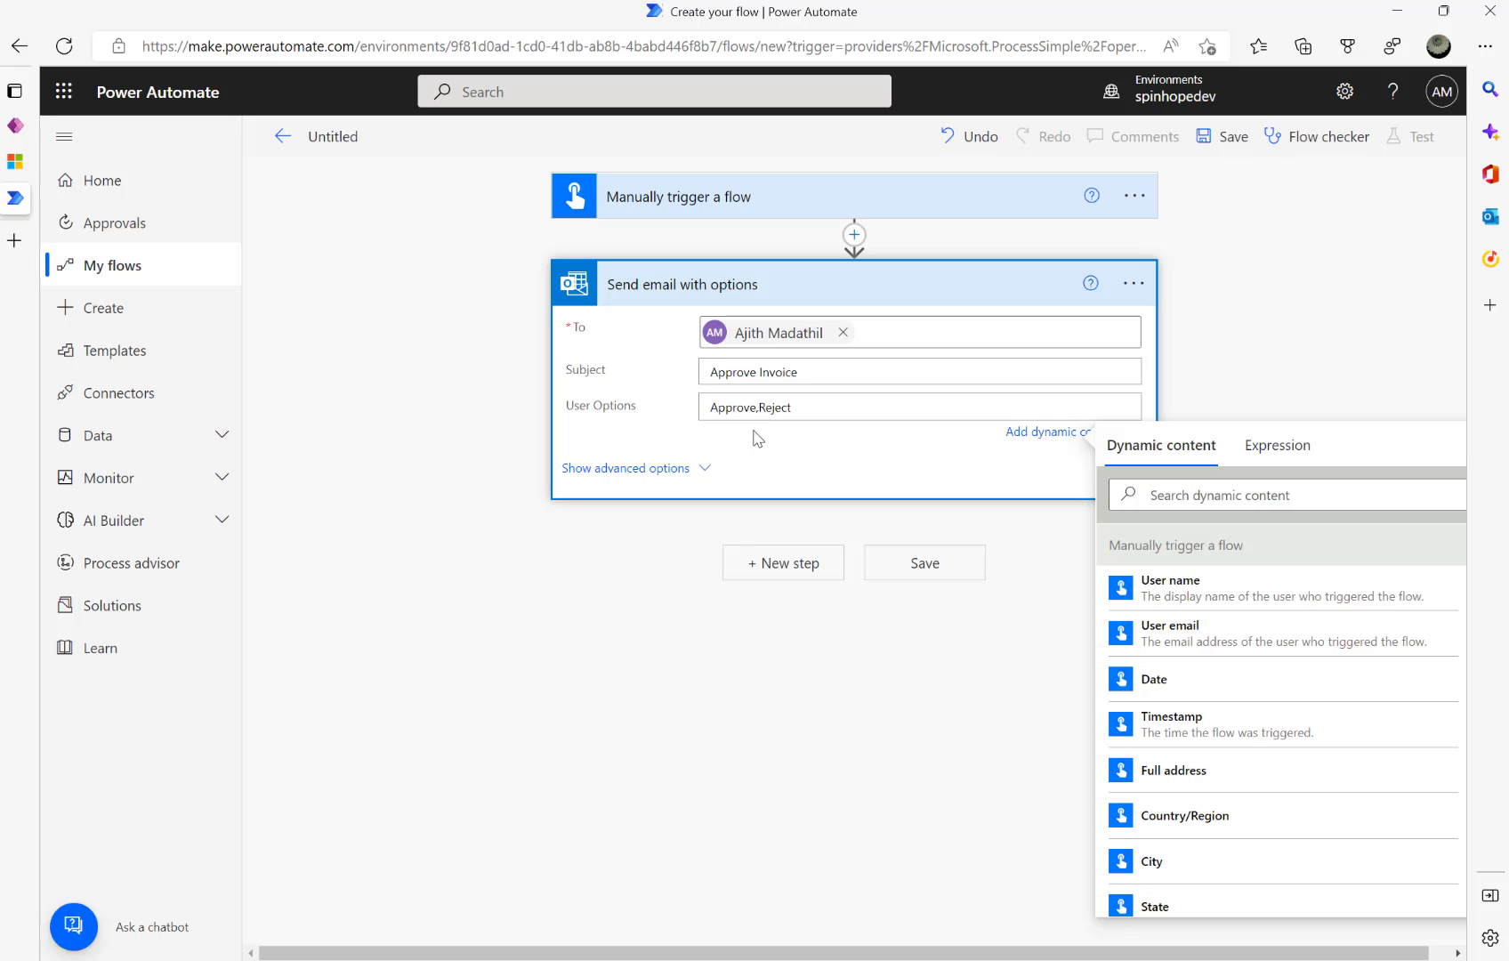
{"action": "left_click", "coordinate": [810, 568]}
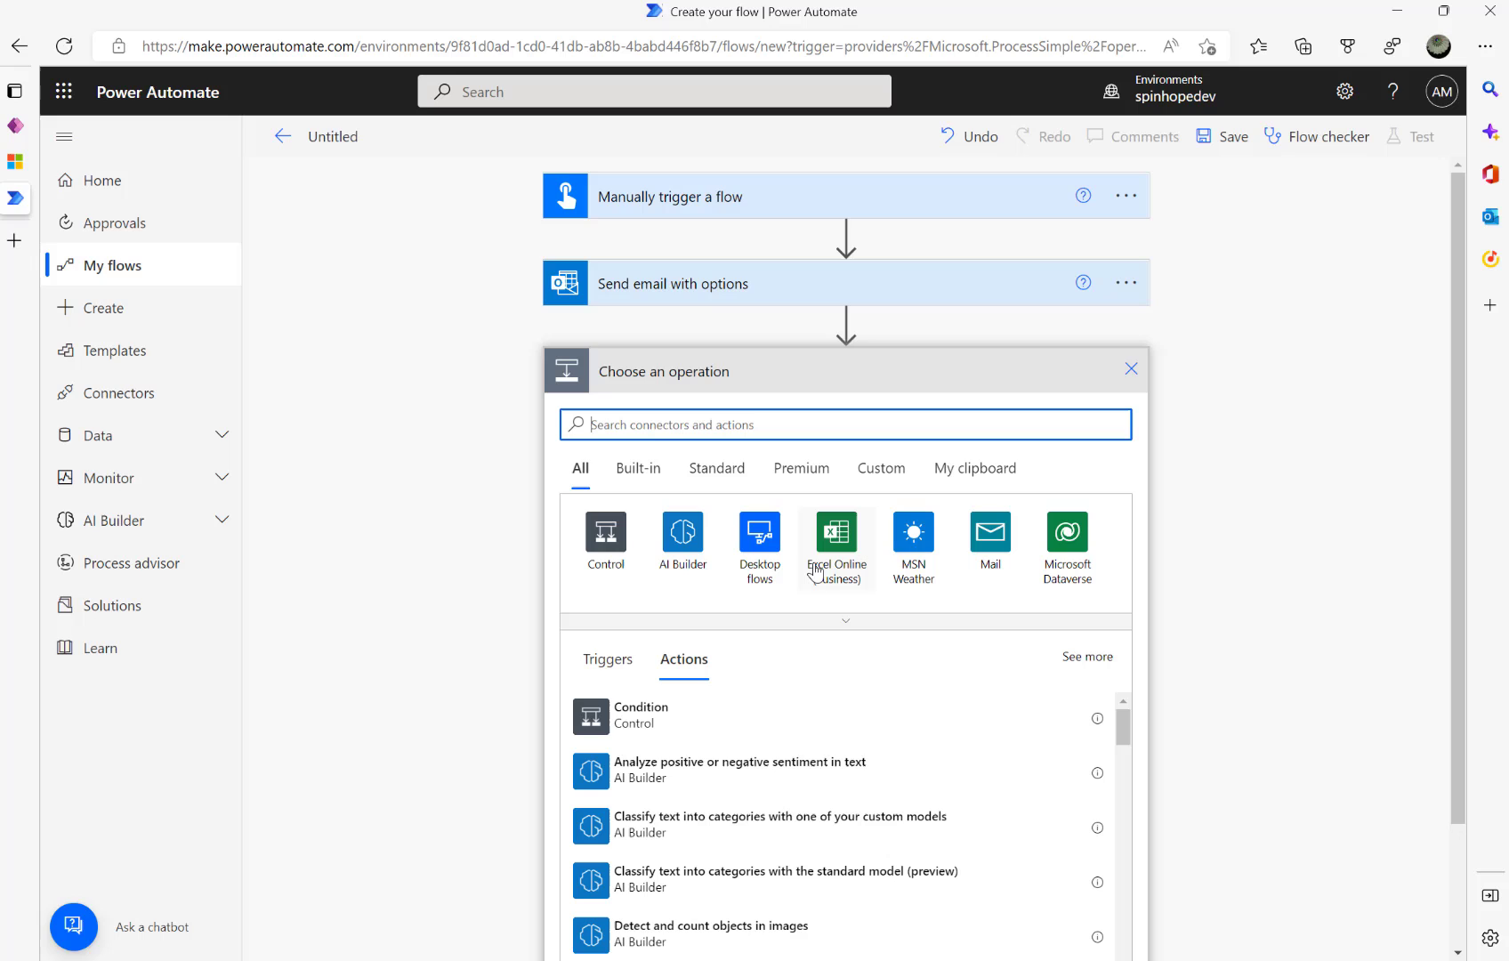
- Add a Condition checking whether SelectedOption is equal to 'Approve'
{"action": "left_click", "coordinate": [625, 545]}
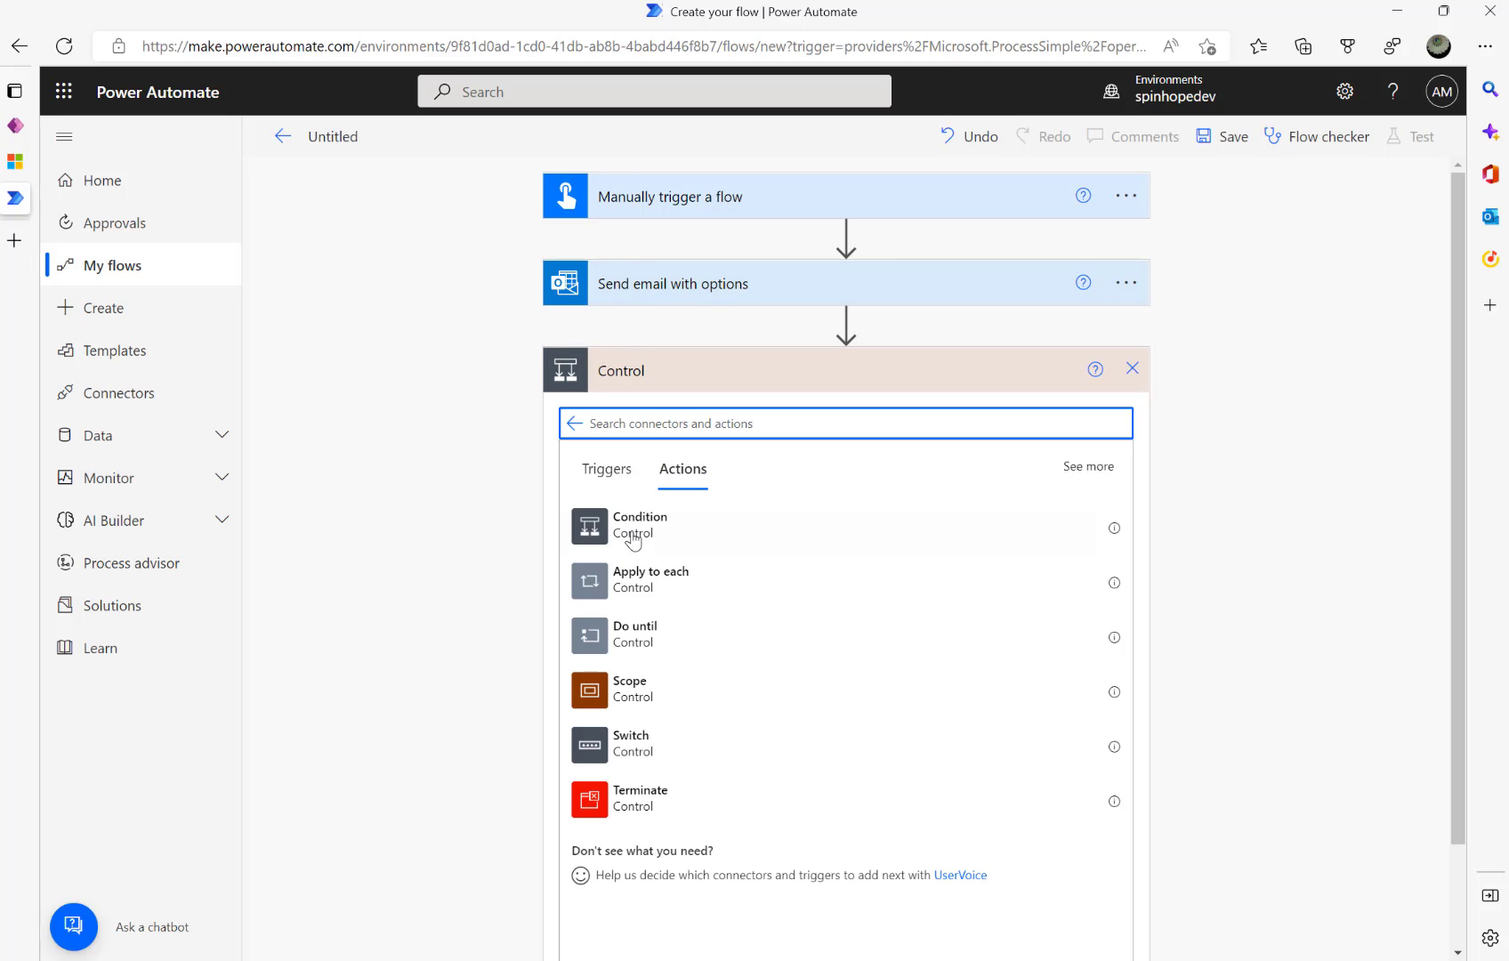
{"action": "left_click", "coordinate": [627, 529]}
{"action": "left_click", "coordinate": [705, 291]}
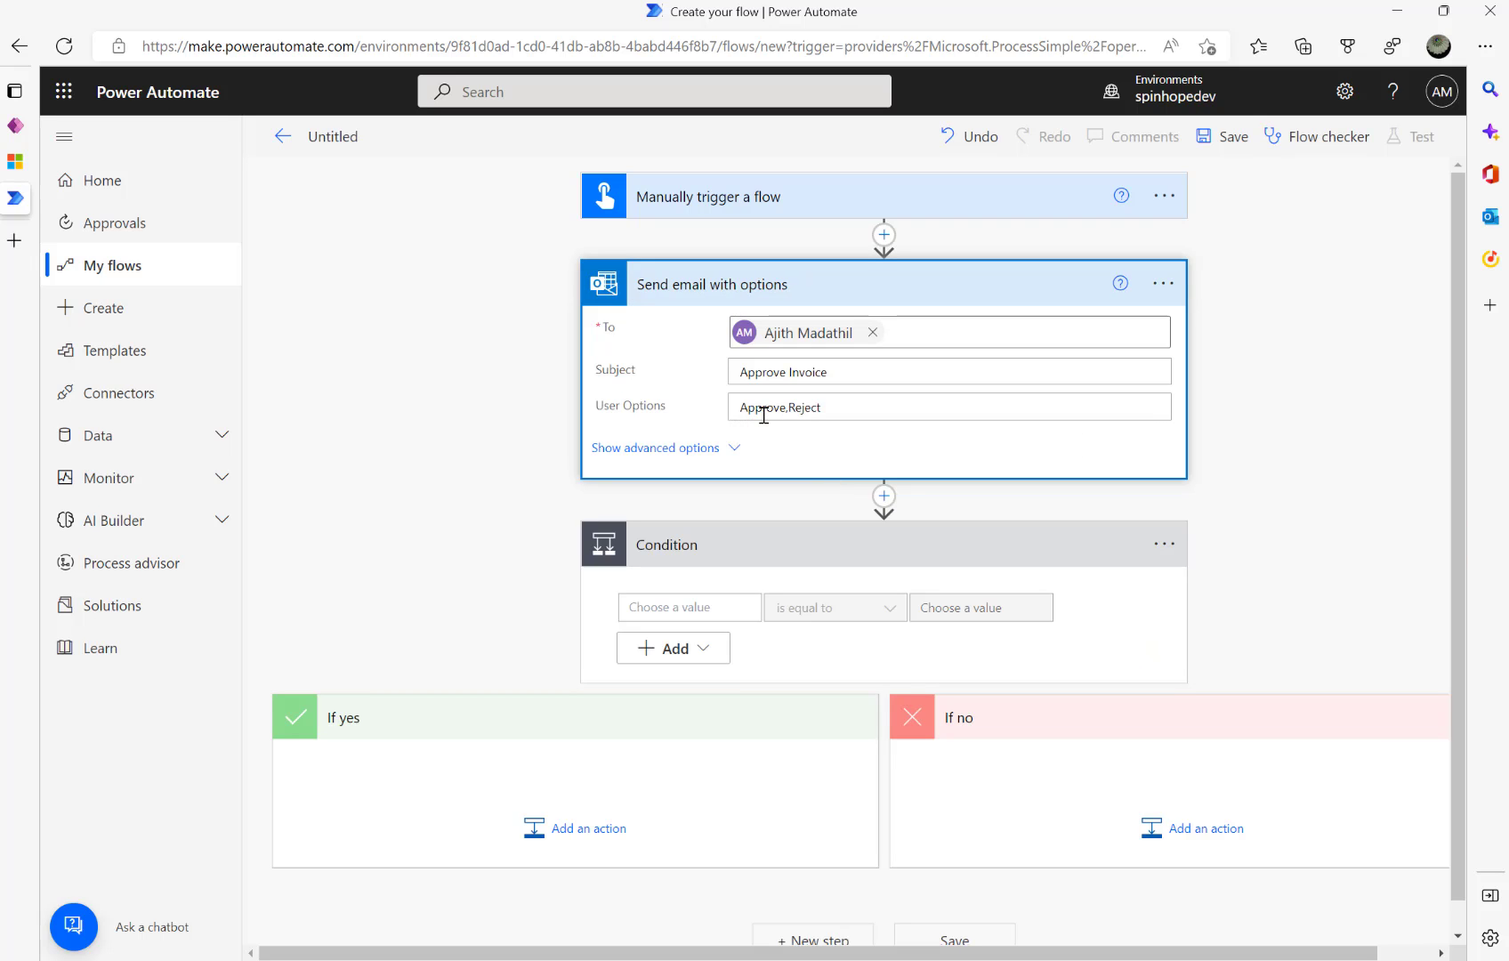
{"action": "left_click", "coordinate": [707, 608]}
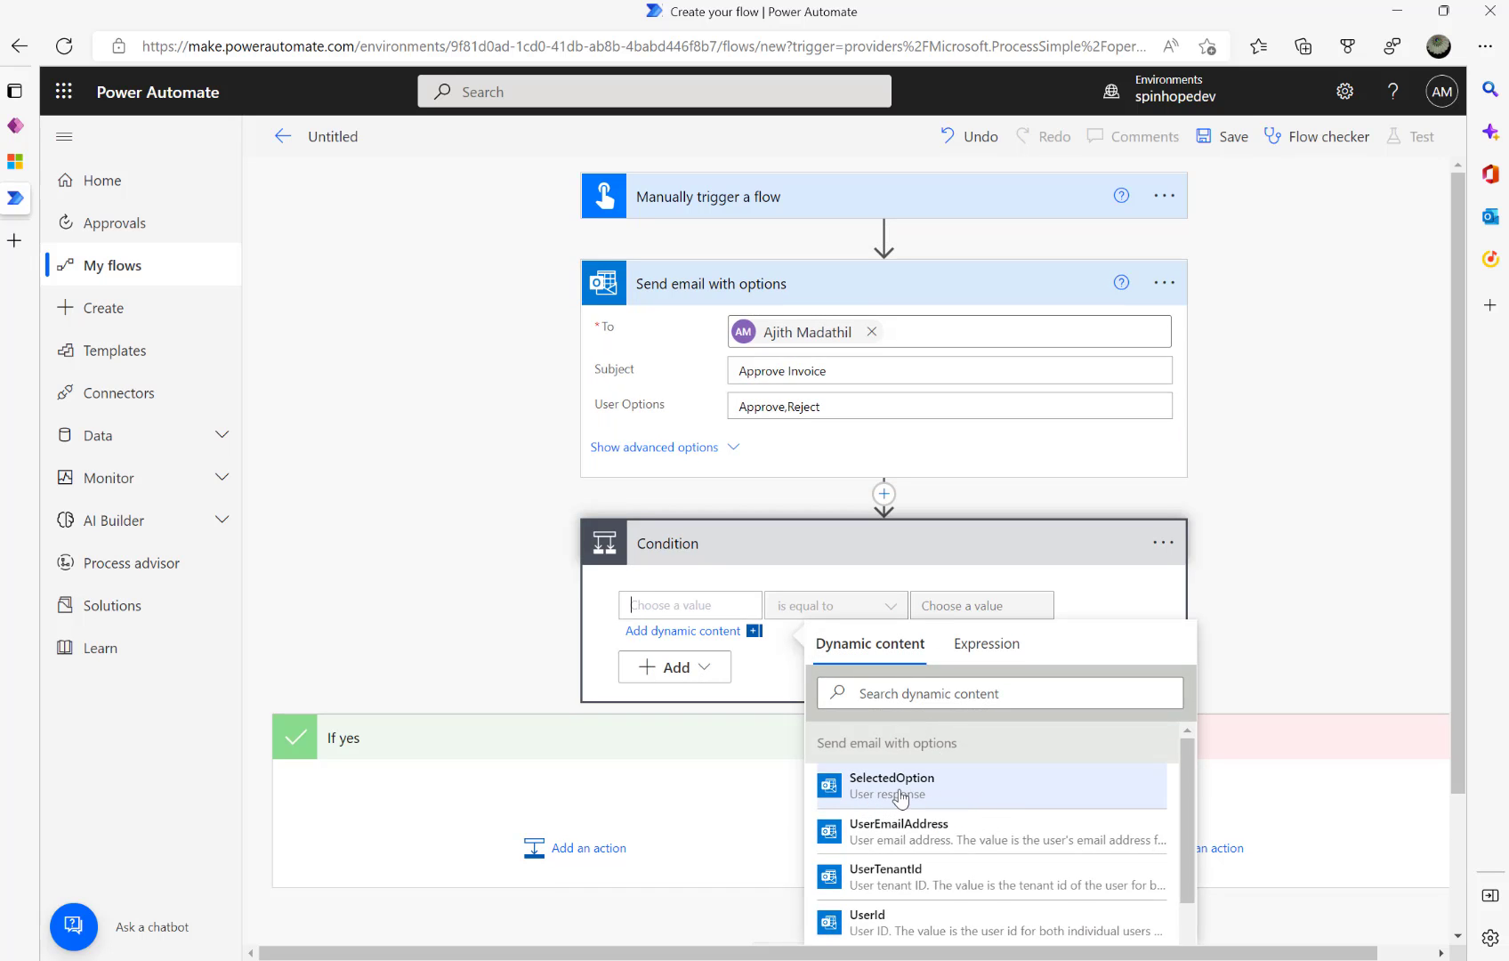
{"action": "left_click", "coordinate": [900, 795]}
{"action": "left_click", "coordinate": [960, 607]}
{"action": "type", "text": "A"}
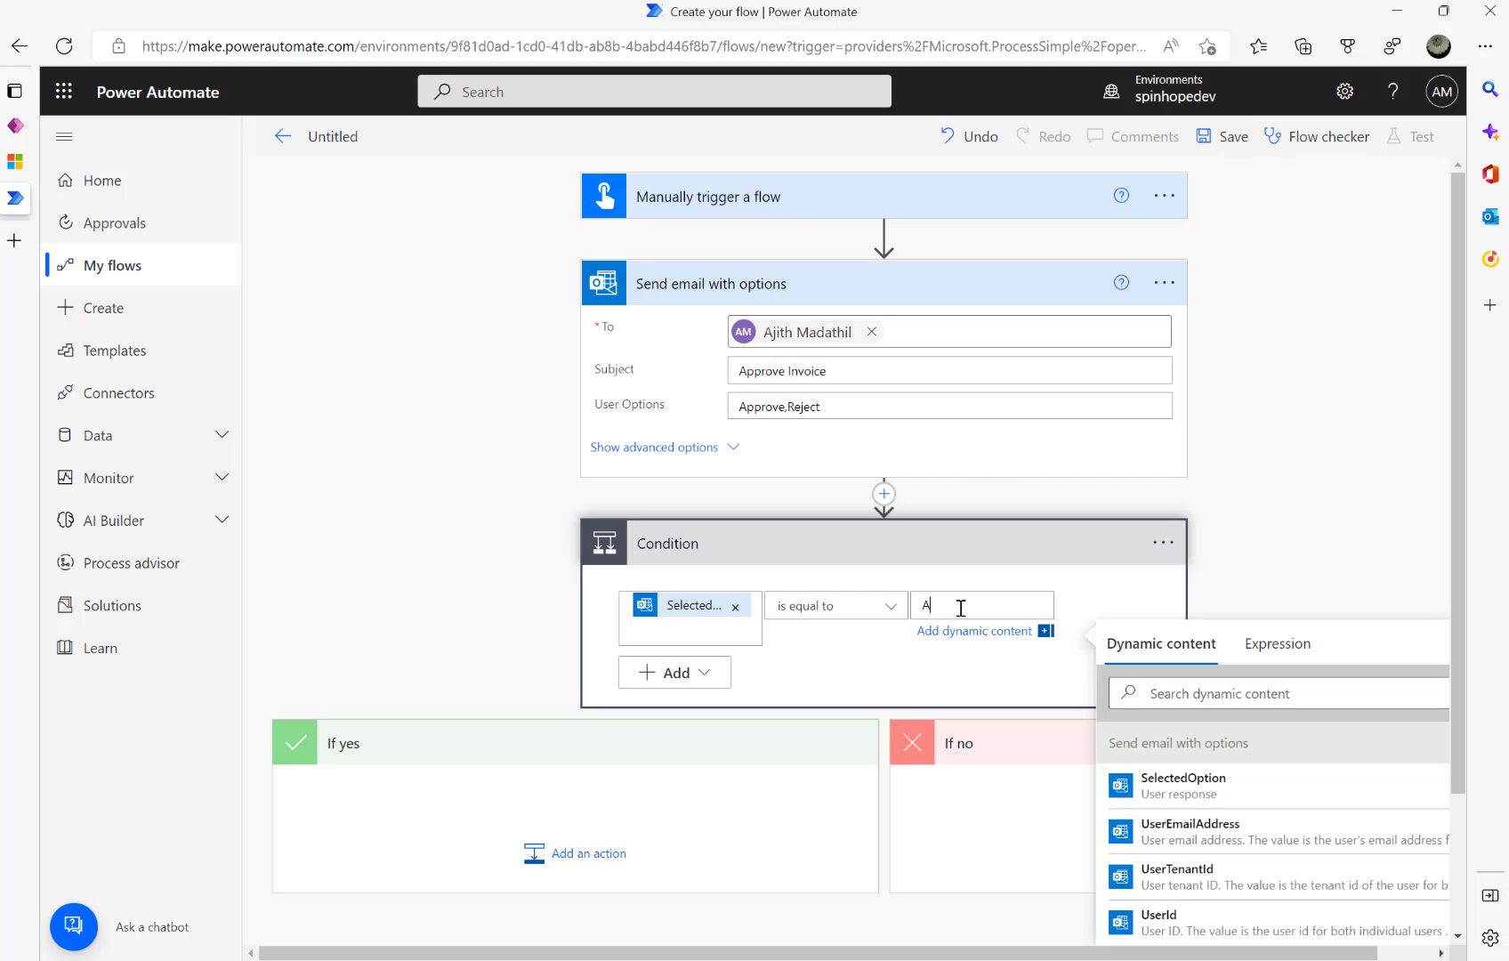
{"action": "type", "text": "pprove"}
{"action": "left_click", "coordinate": [576, 858]}
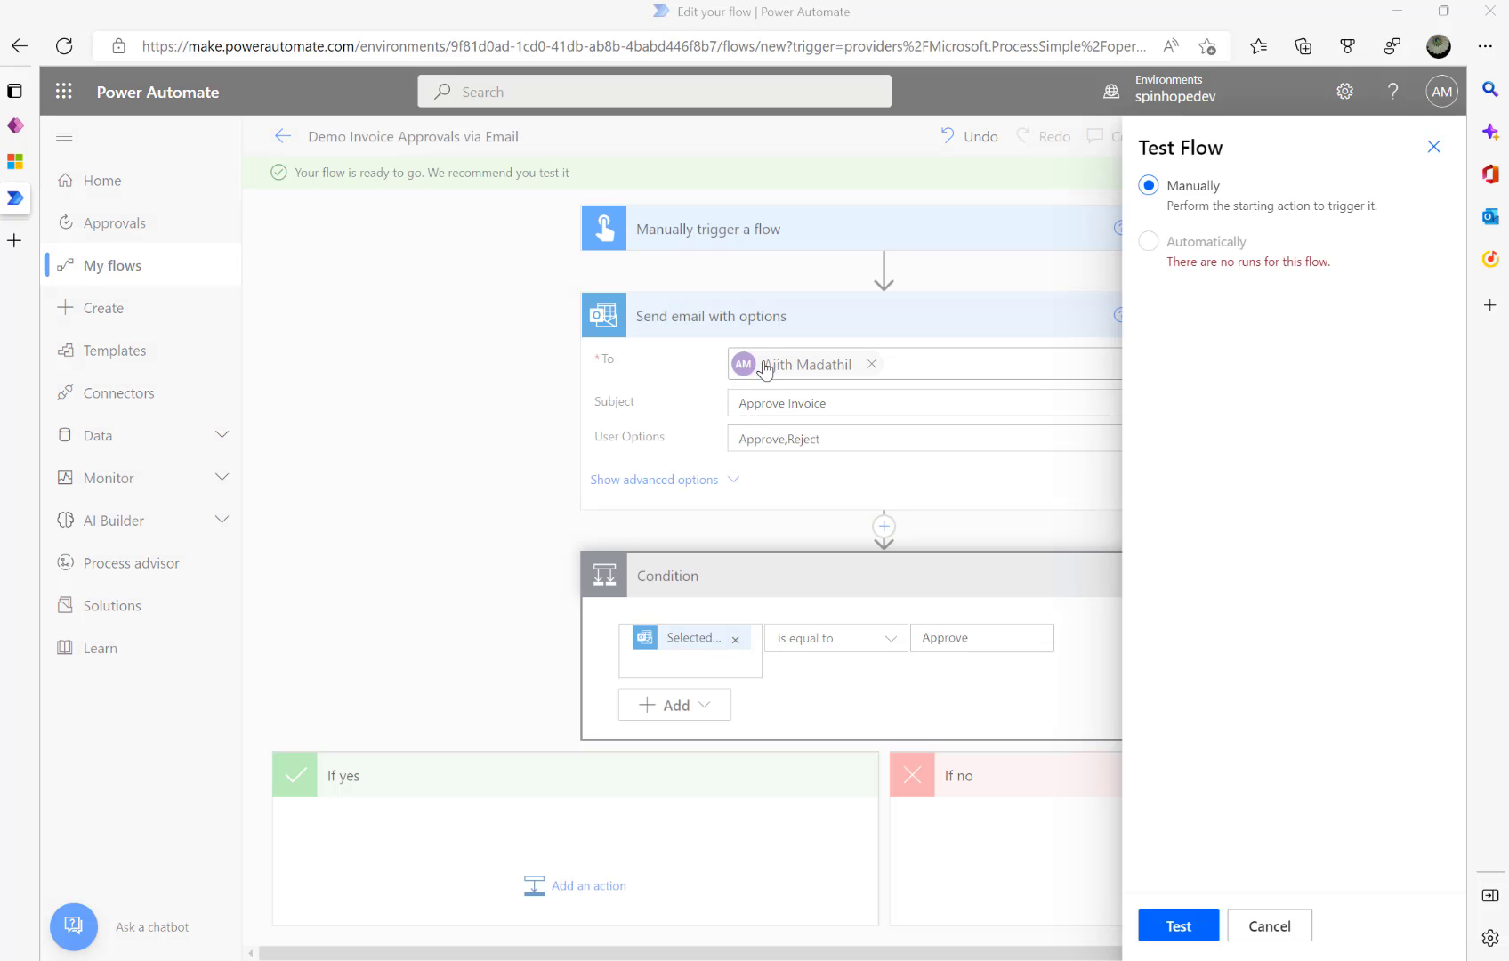
- Run a manual test of the flow using the Outlook connection
{"action": "left_click", "coordinate": [1281, 930]}
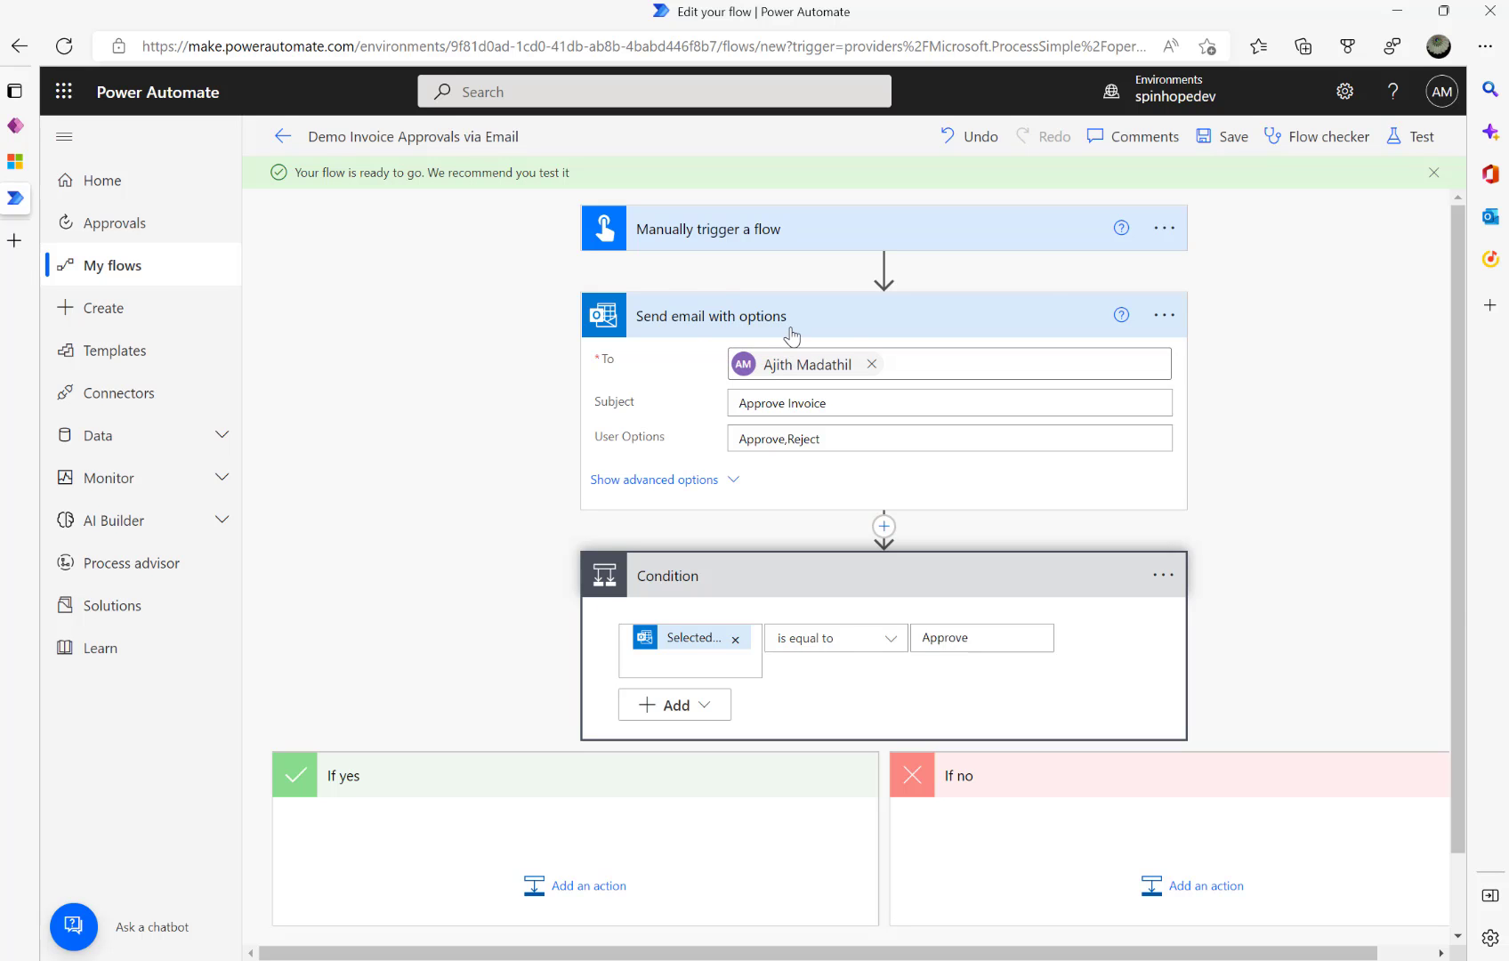
{"action": "left_click", "coordinate": [1413, 136]}
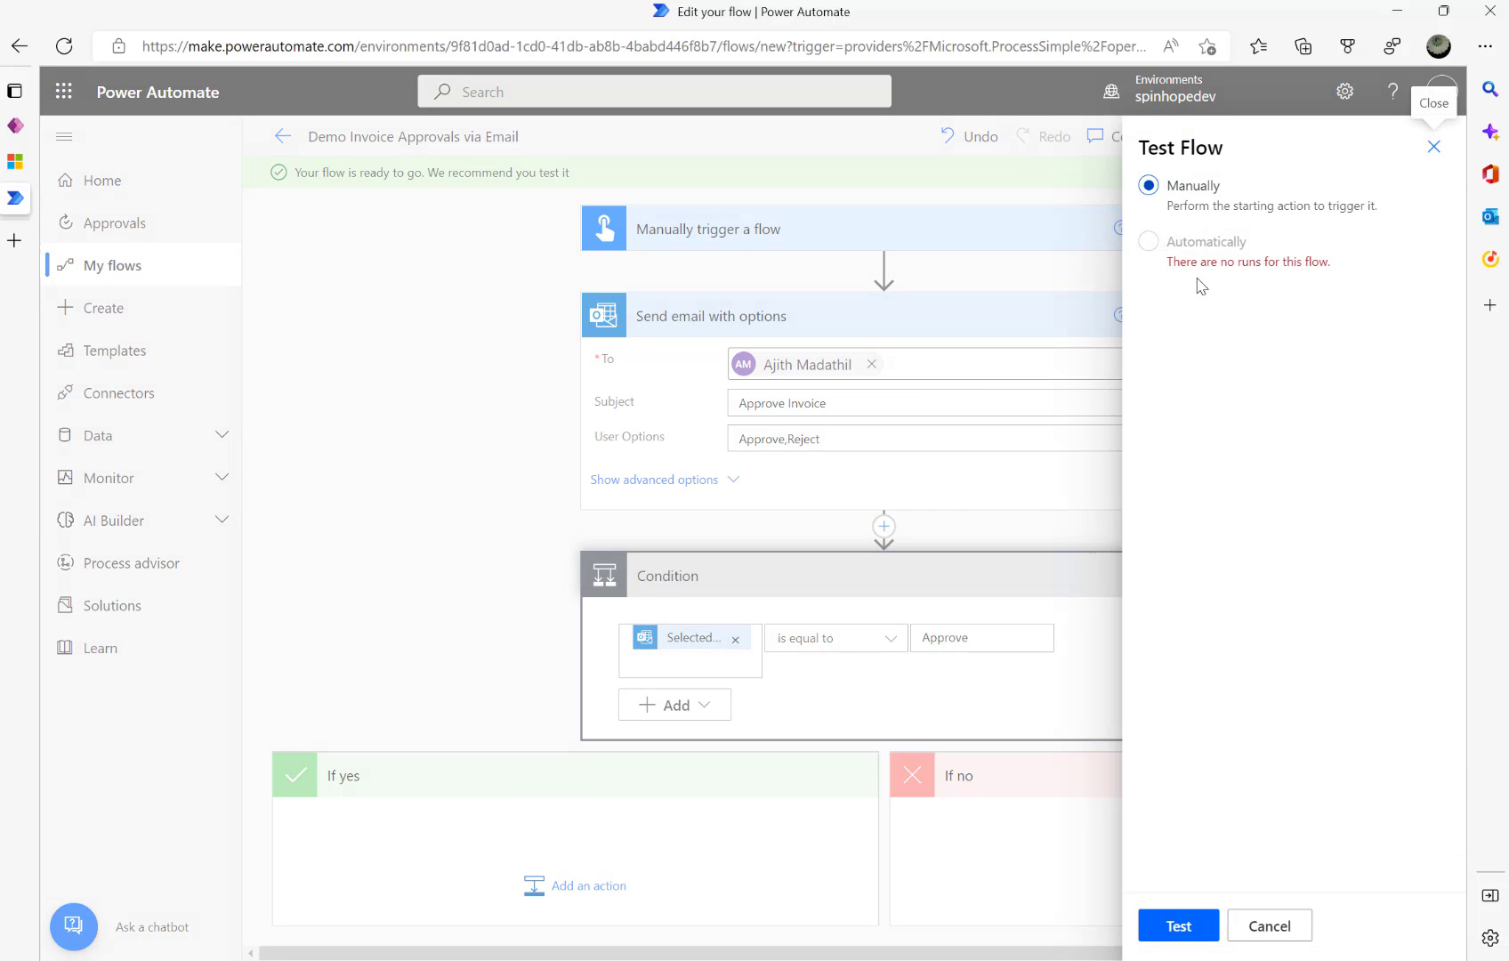
{"action": "left_click", "coordinate": [1180, 926]}
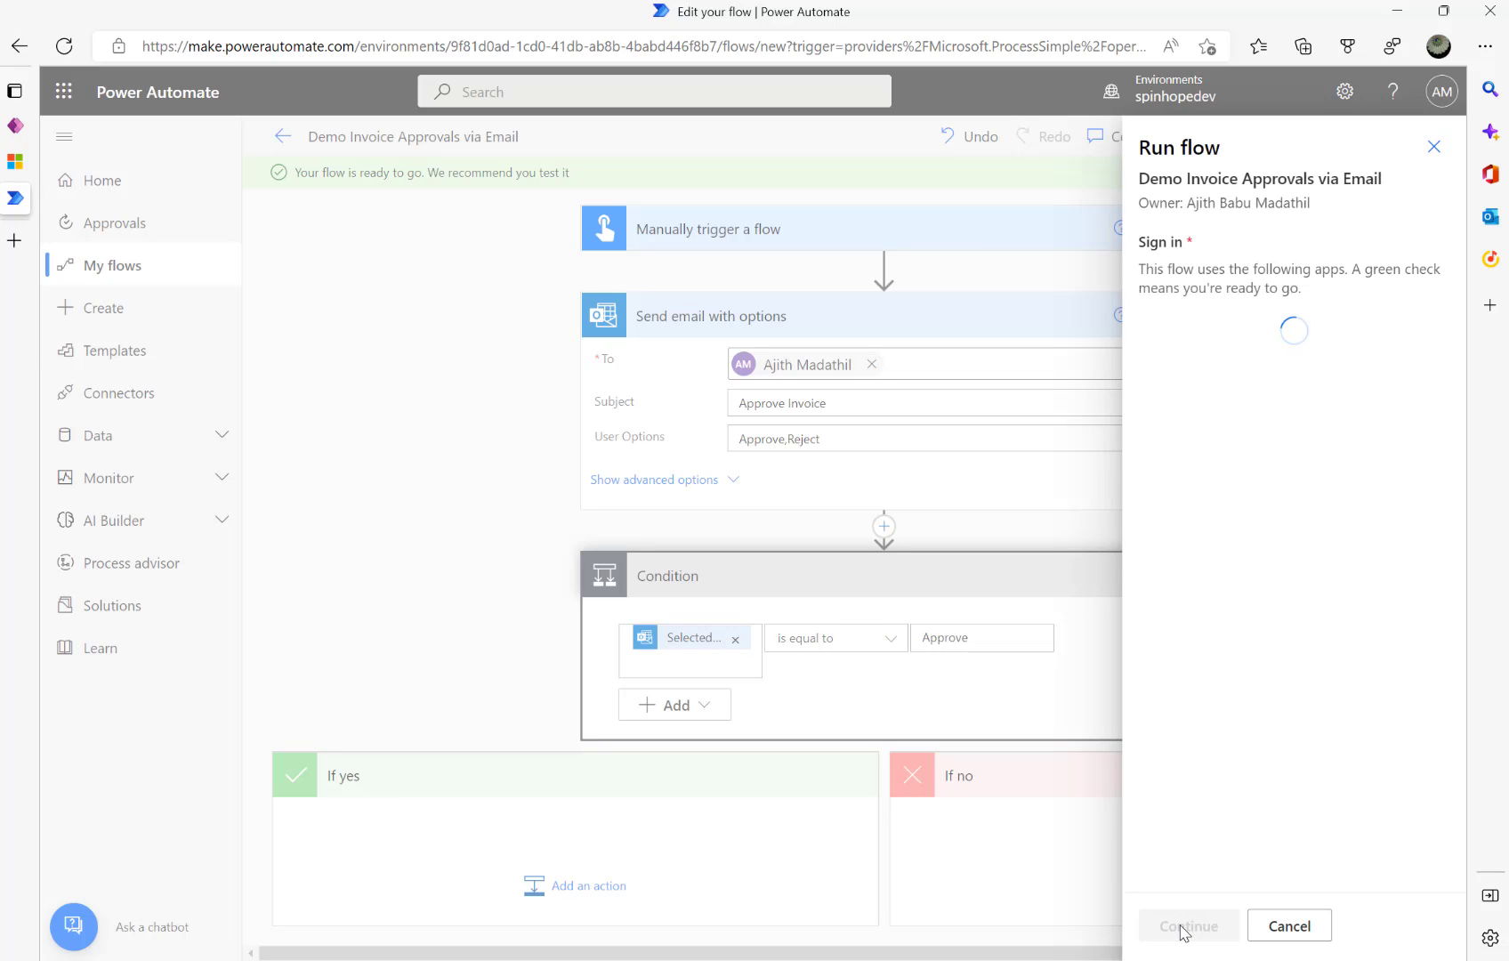
{"action": "left_click", "coordinate": [1184, 926]}
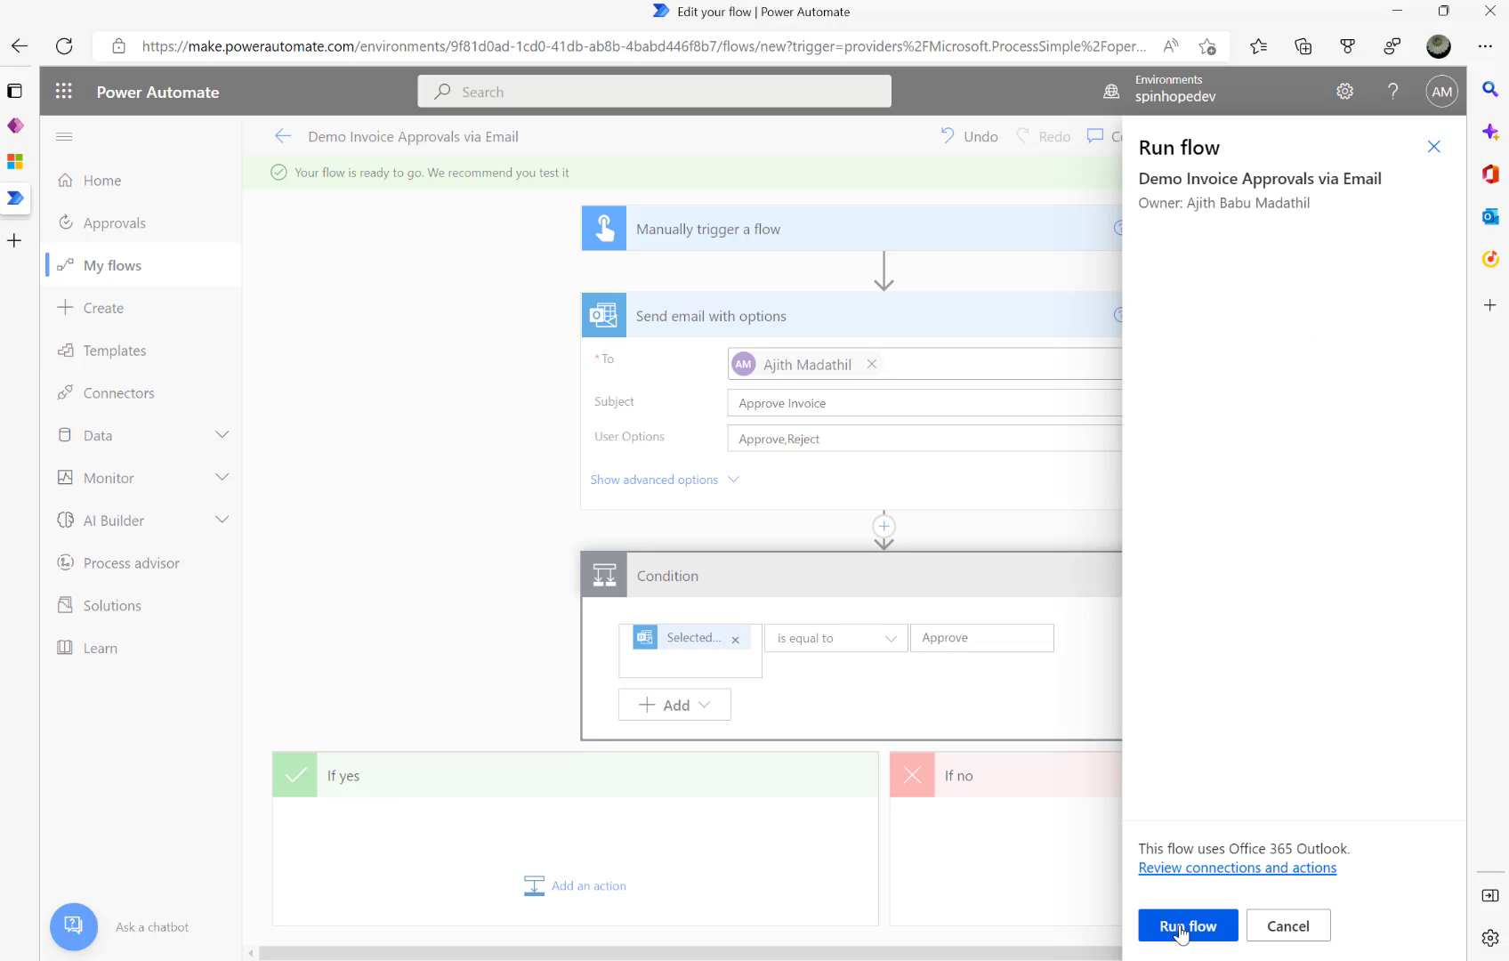
{"action": "left_click", "coordinate": [1184, 926]}
{"action": "left_click", "coordinate": [1183, 926]}
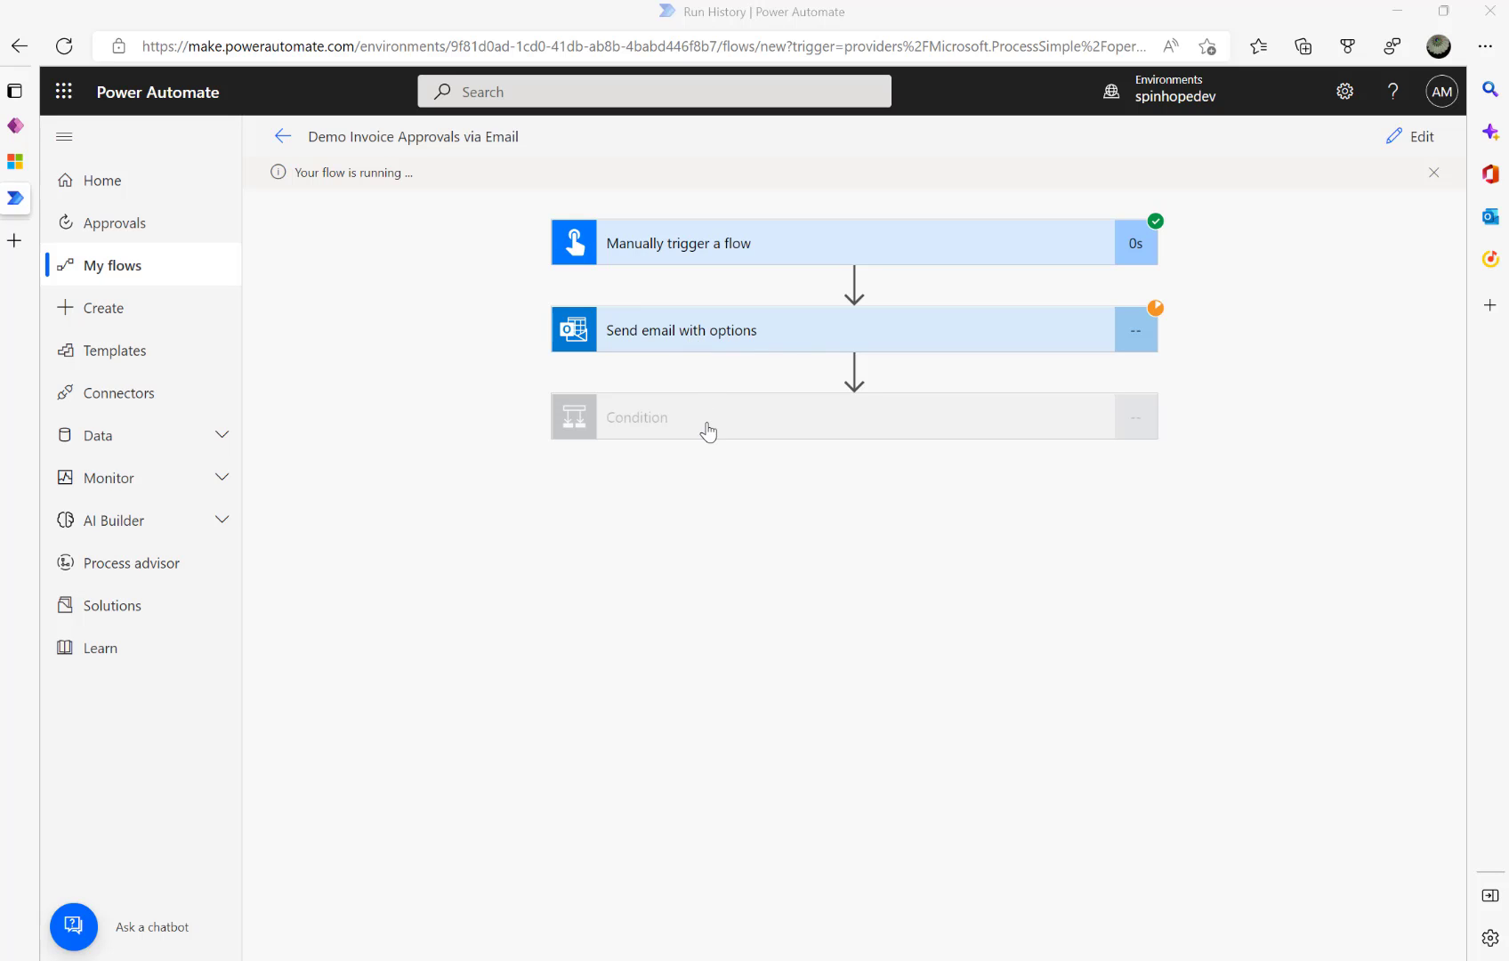
- Check the email step's connection and open the running test from the flow details
{"action": "left_click", "coordinate": [689, 349]}
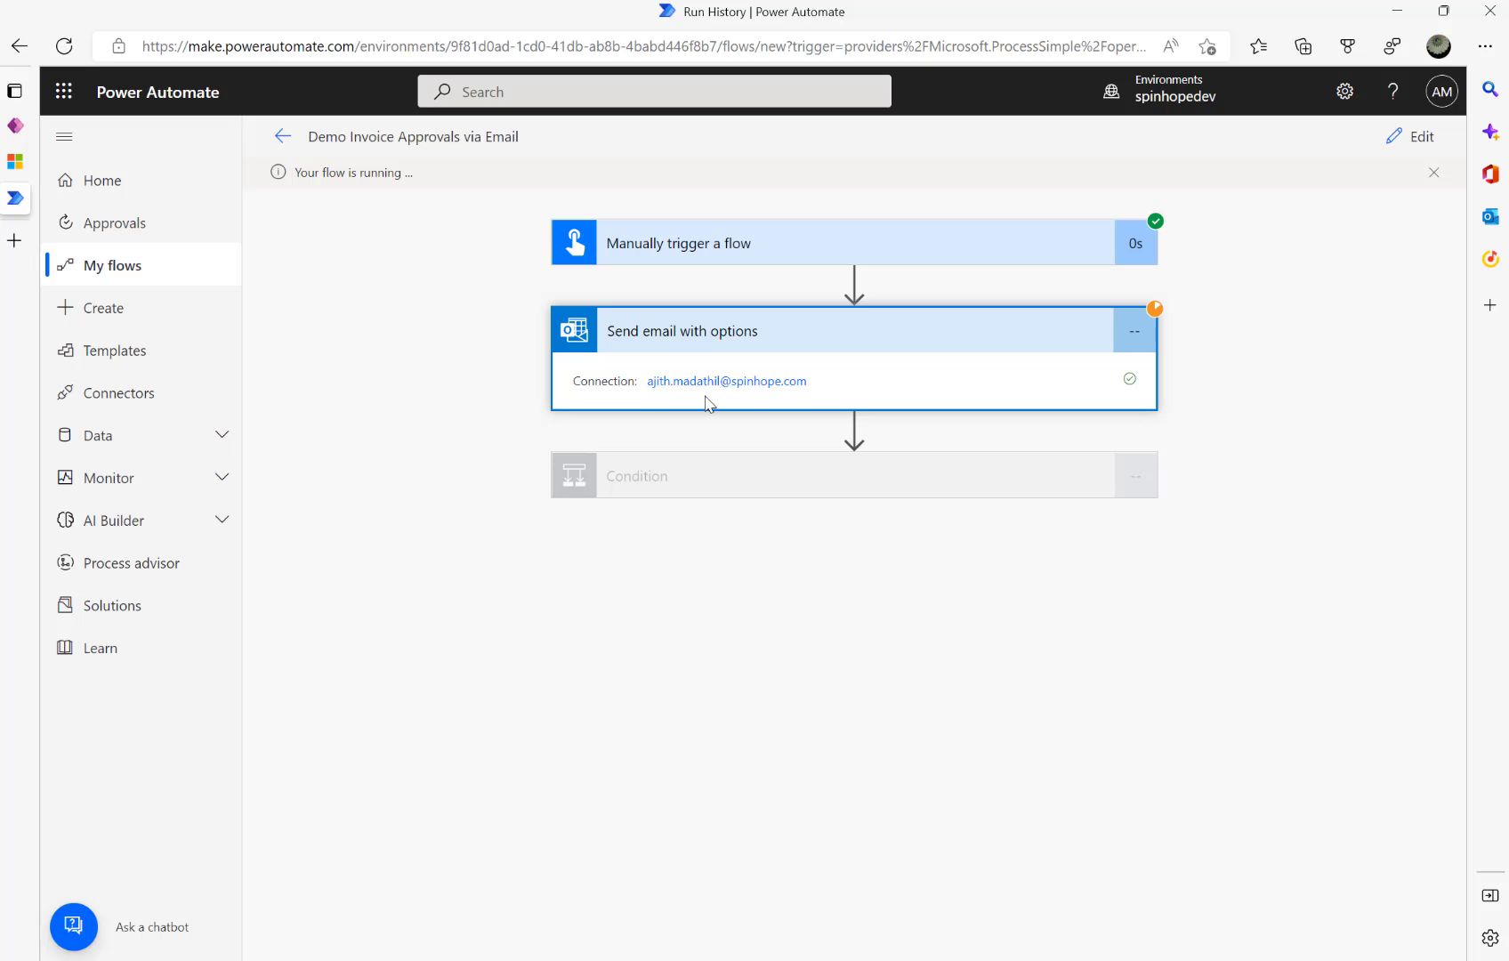
{"action": "left_click", "coordinate": [283, 141]}
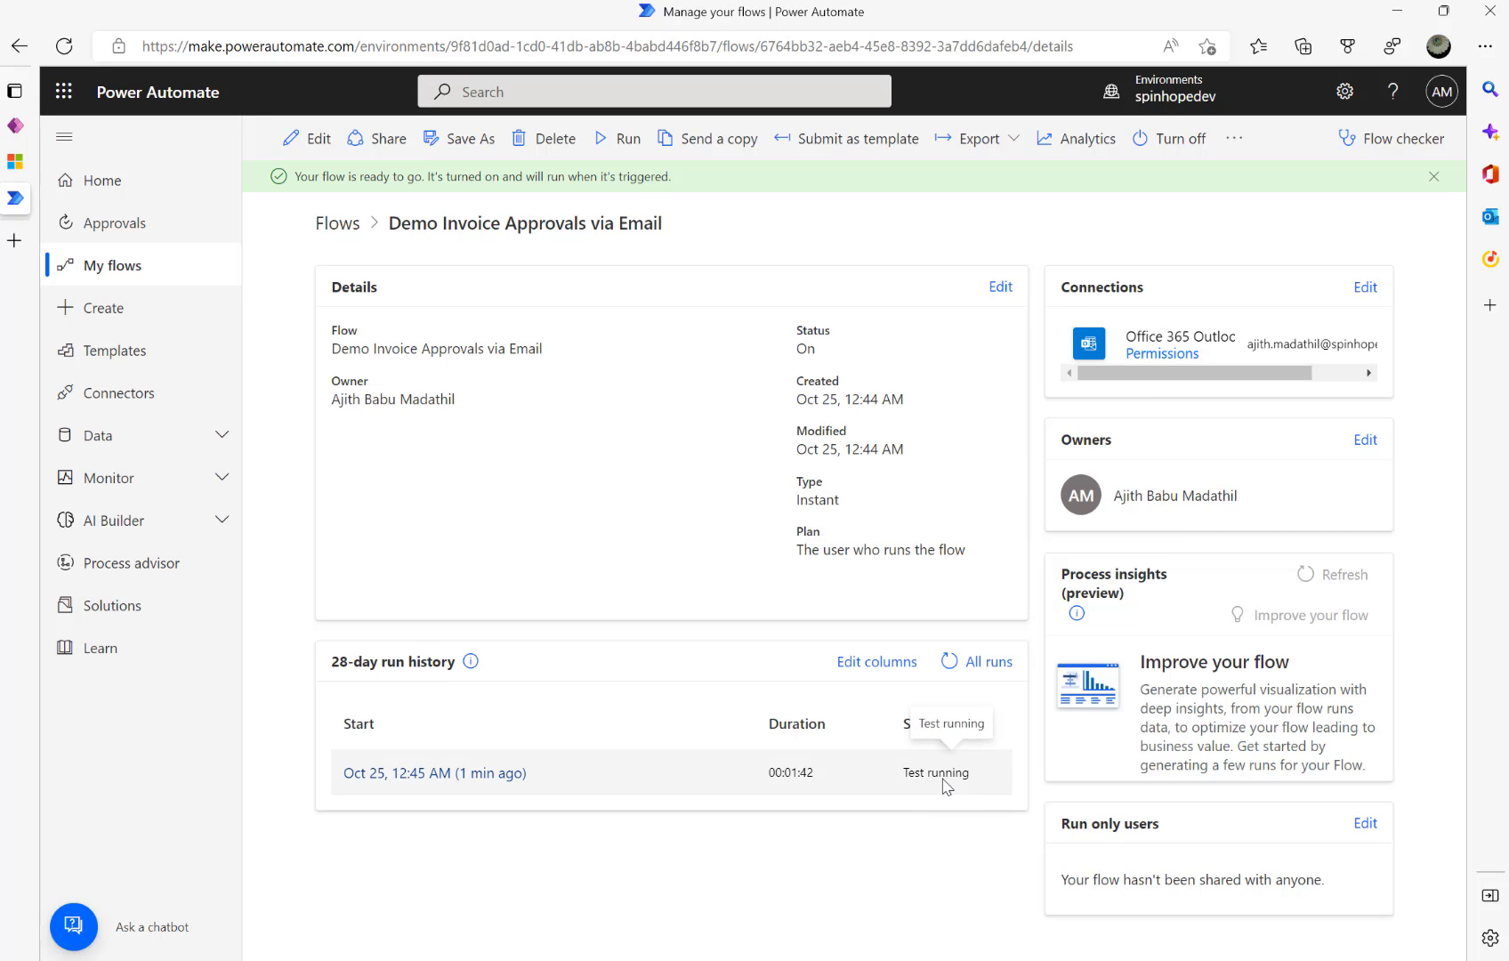
{"action": "left_click", "coordinate": [463, 774]}
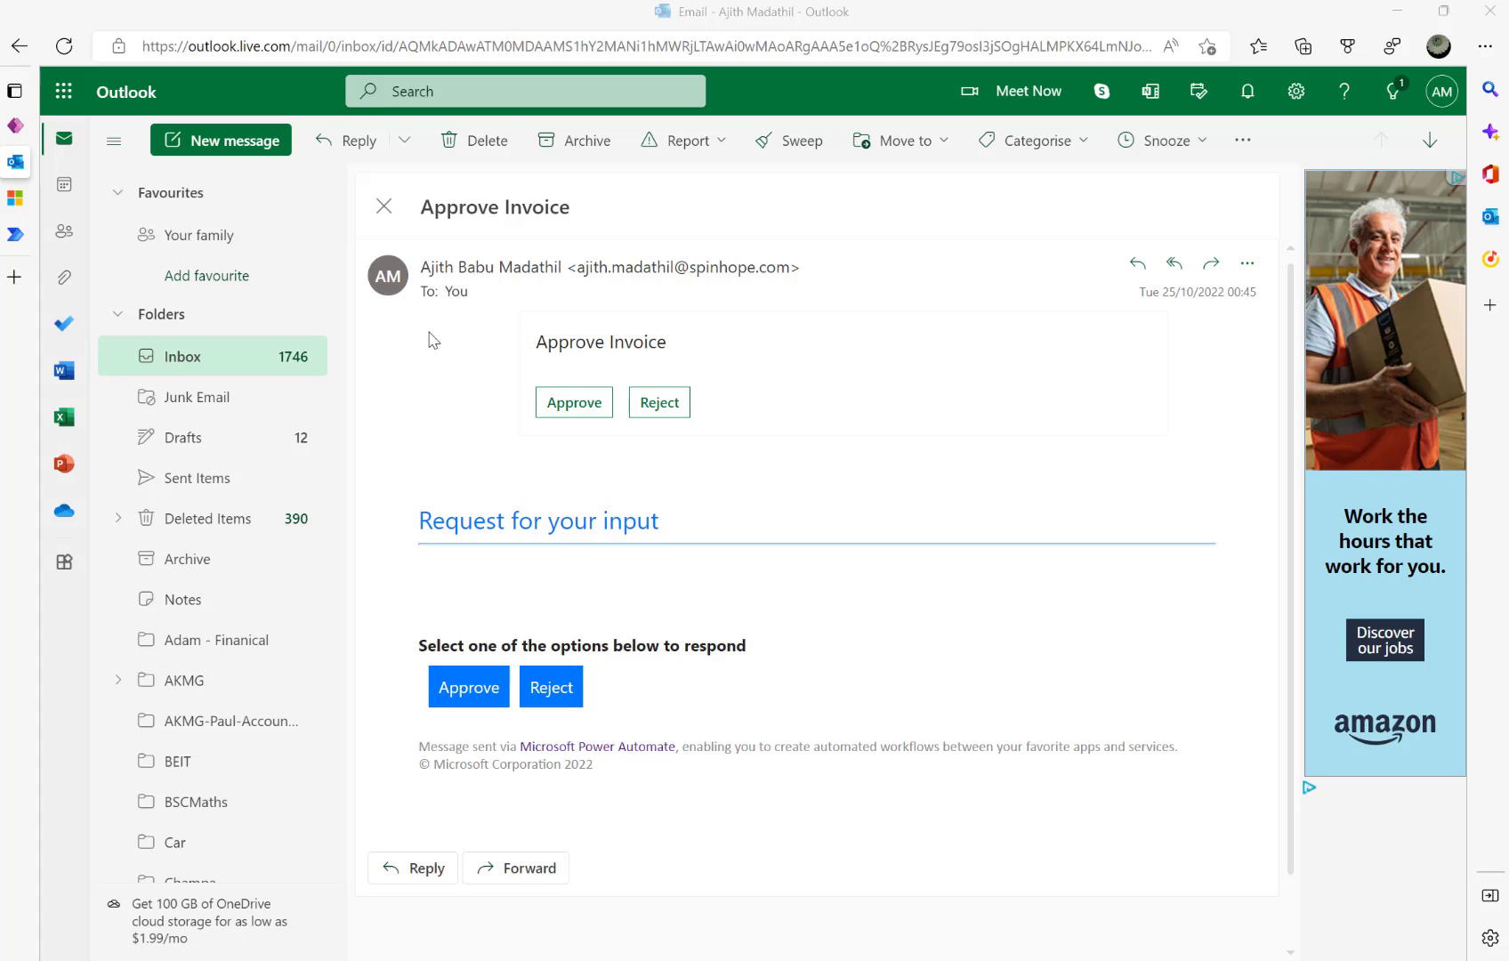
- Respond Approve in the Outlook email and return to the flow's run in Power Automate
{"action": "left_click", "coordinate": [574, 405]}
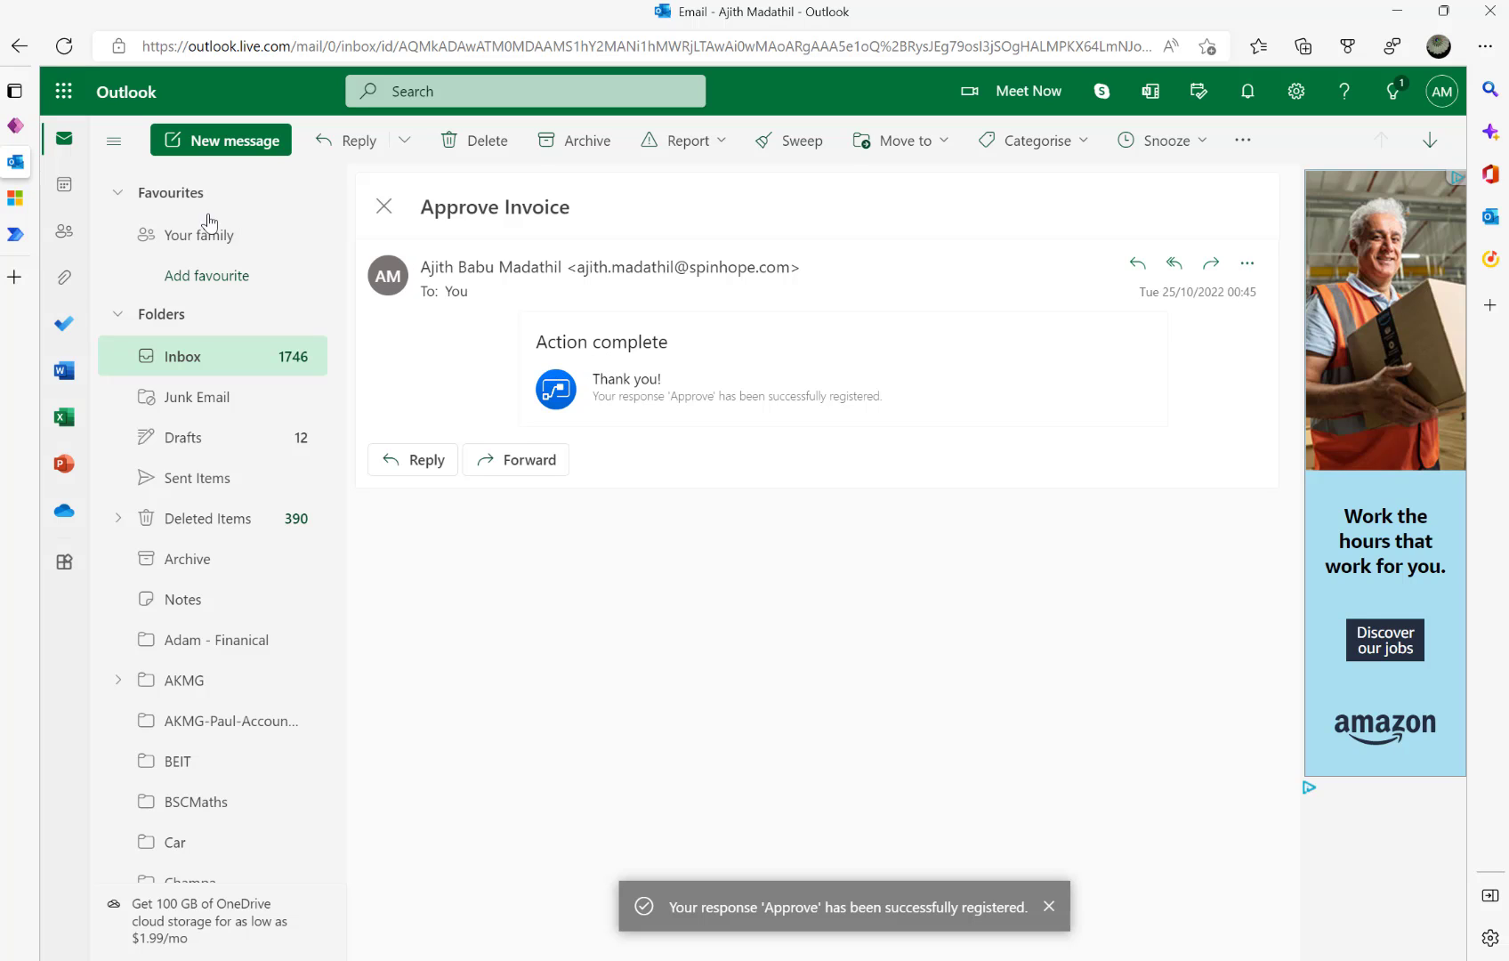
{"action": "mouse_move", "coordinate": [16, 234]}
{"action": "left_click", "coordinate": [80, 234]}
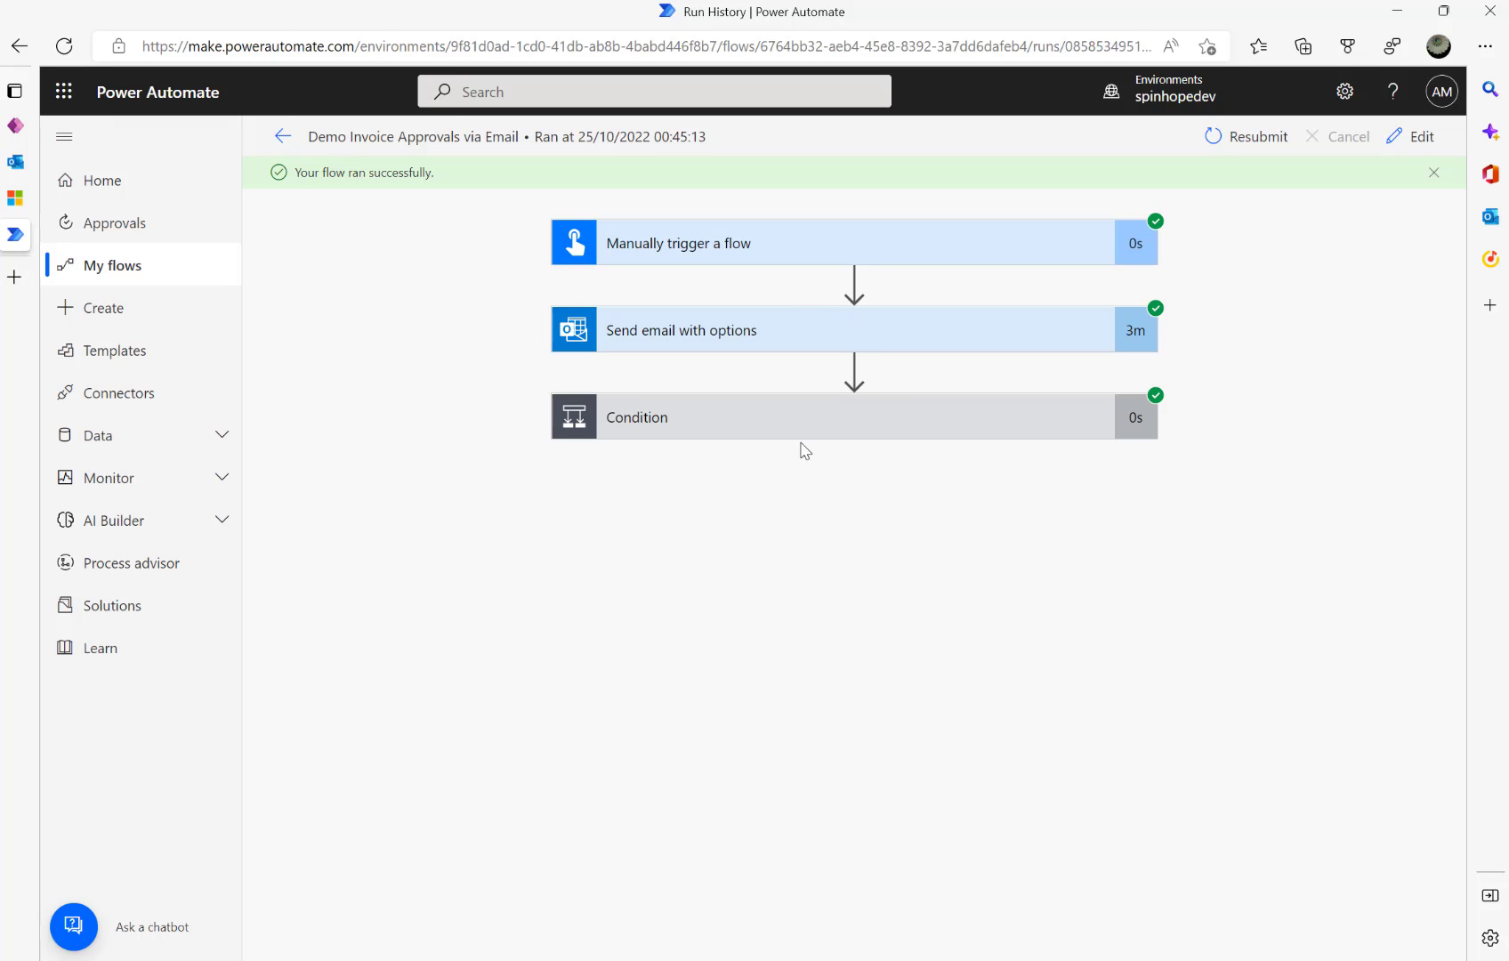
- Review the latest run's Condition result and email outputs, then reopen the flow for editing
{"action": "left_click", "coordinate": [283, 136]}
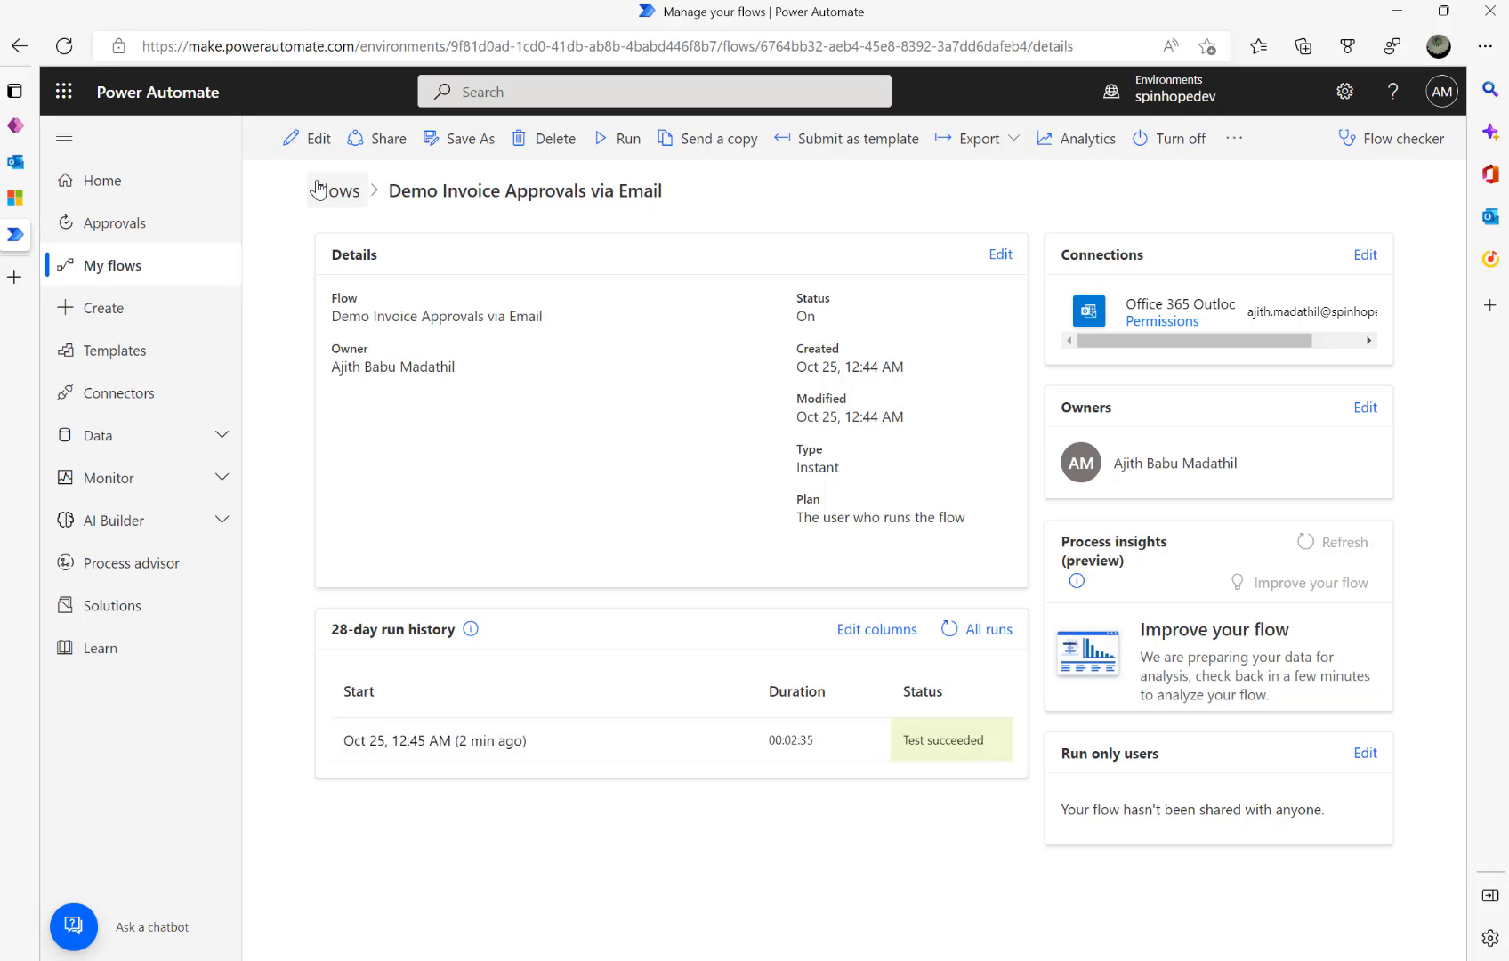
{"action": "left_click", "coordinate": [302, 139]}
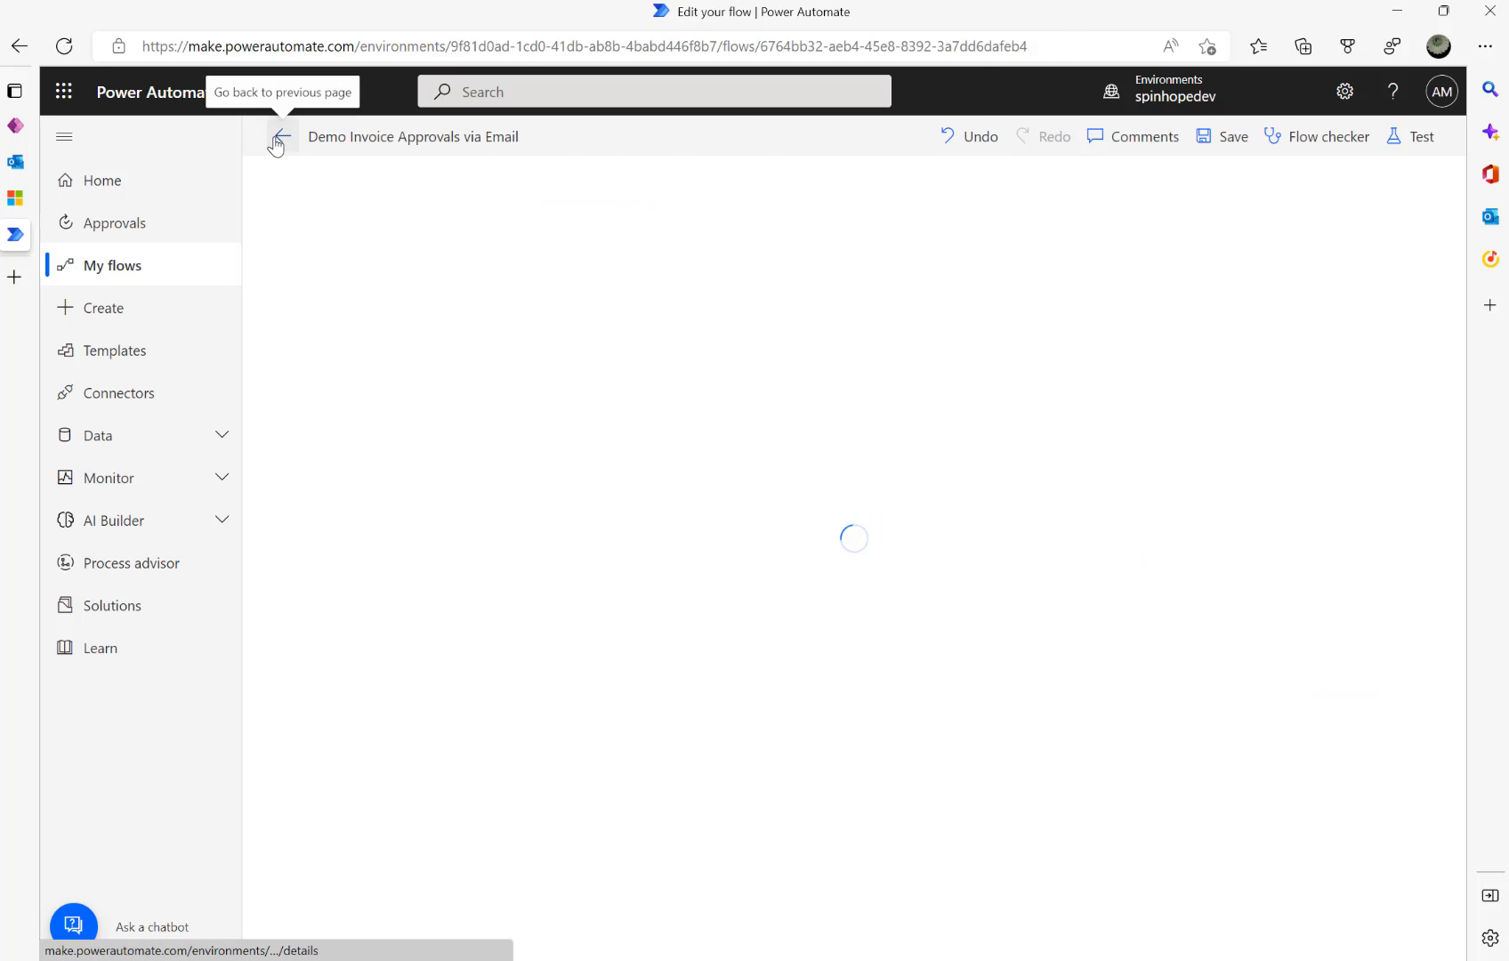
{"action": "left_click", "coordinate": [281, 135]}
{"action": "left_click", "coordinate": [849, 193]}
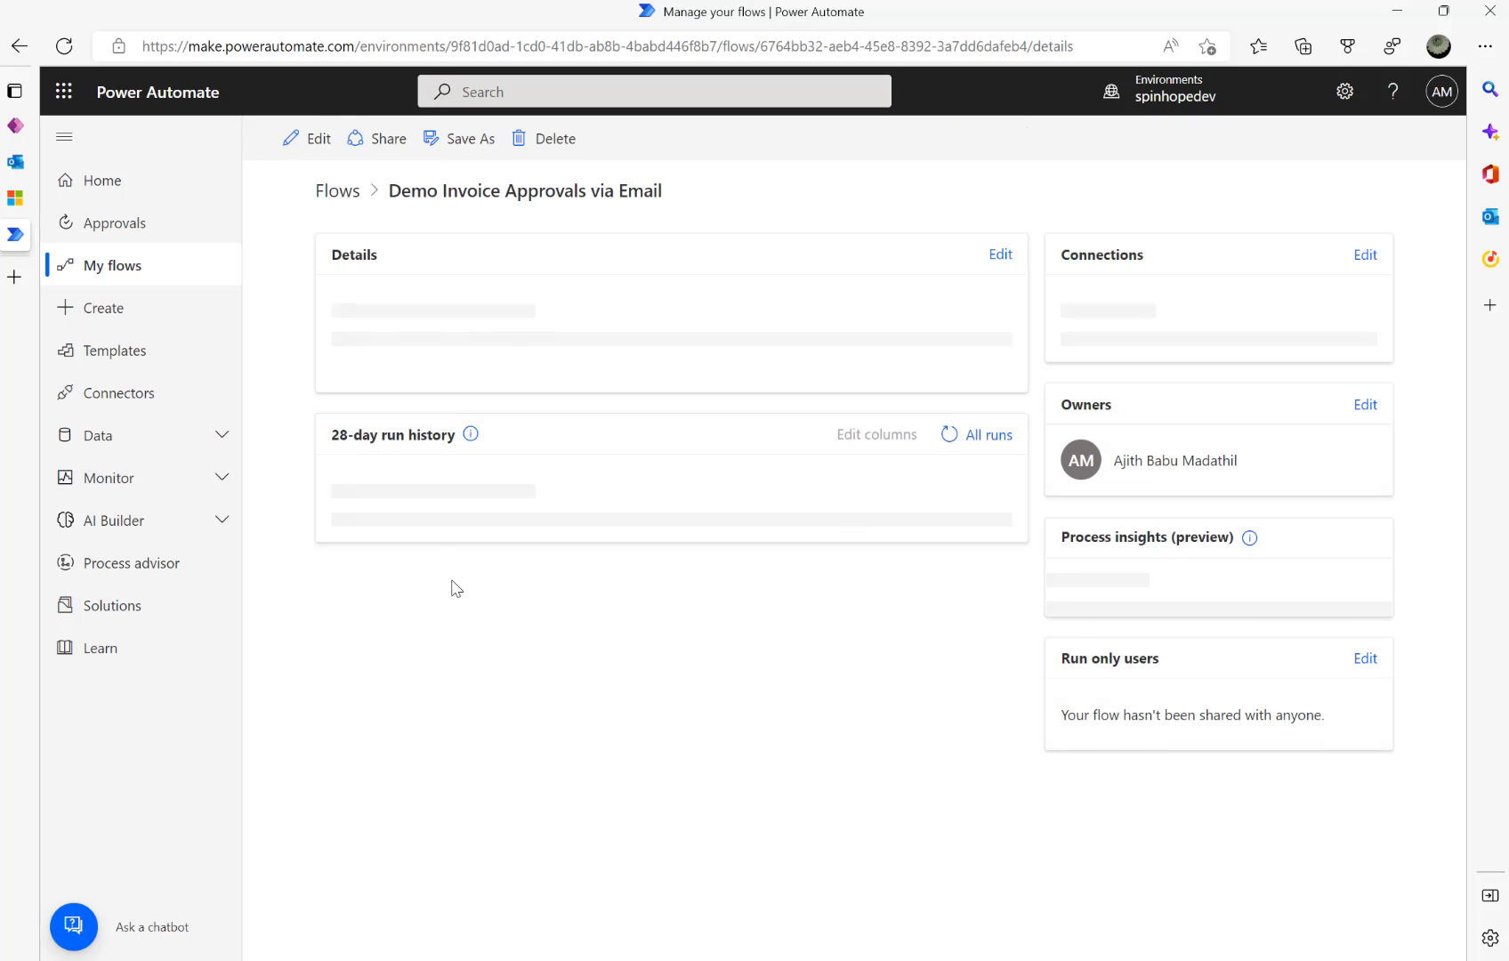
{"action": "left_click", "coordinate": [425, 741]}
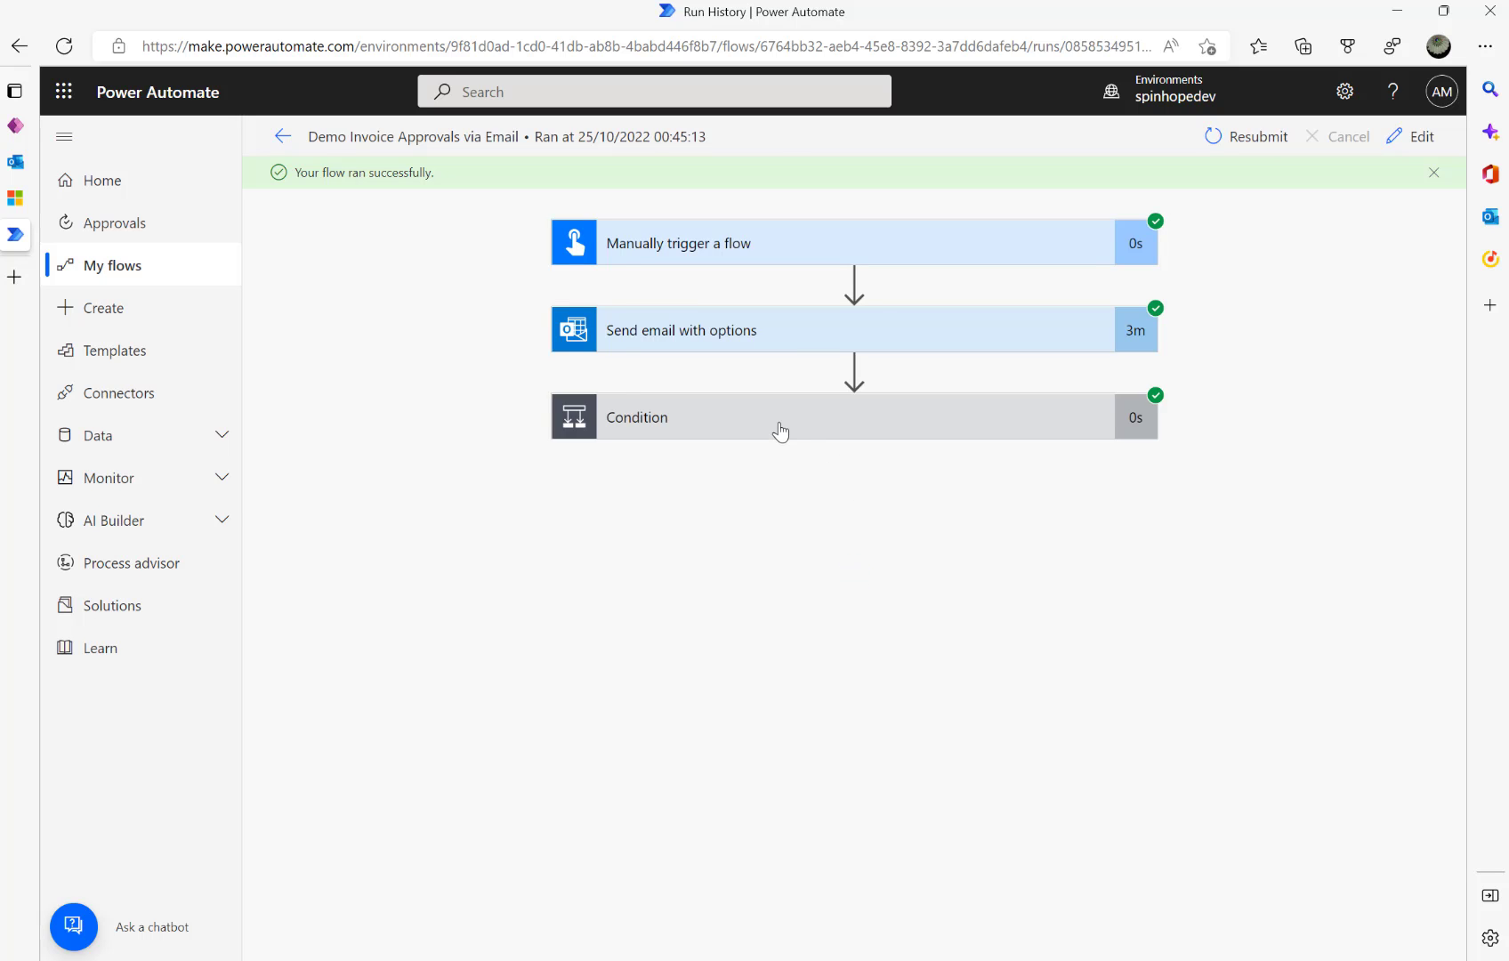
{"action": "left_click", "coordinate": [780, 433]}
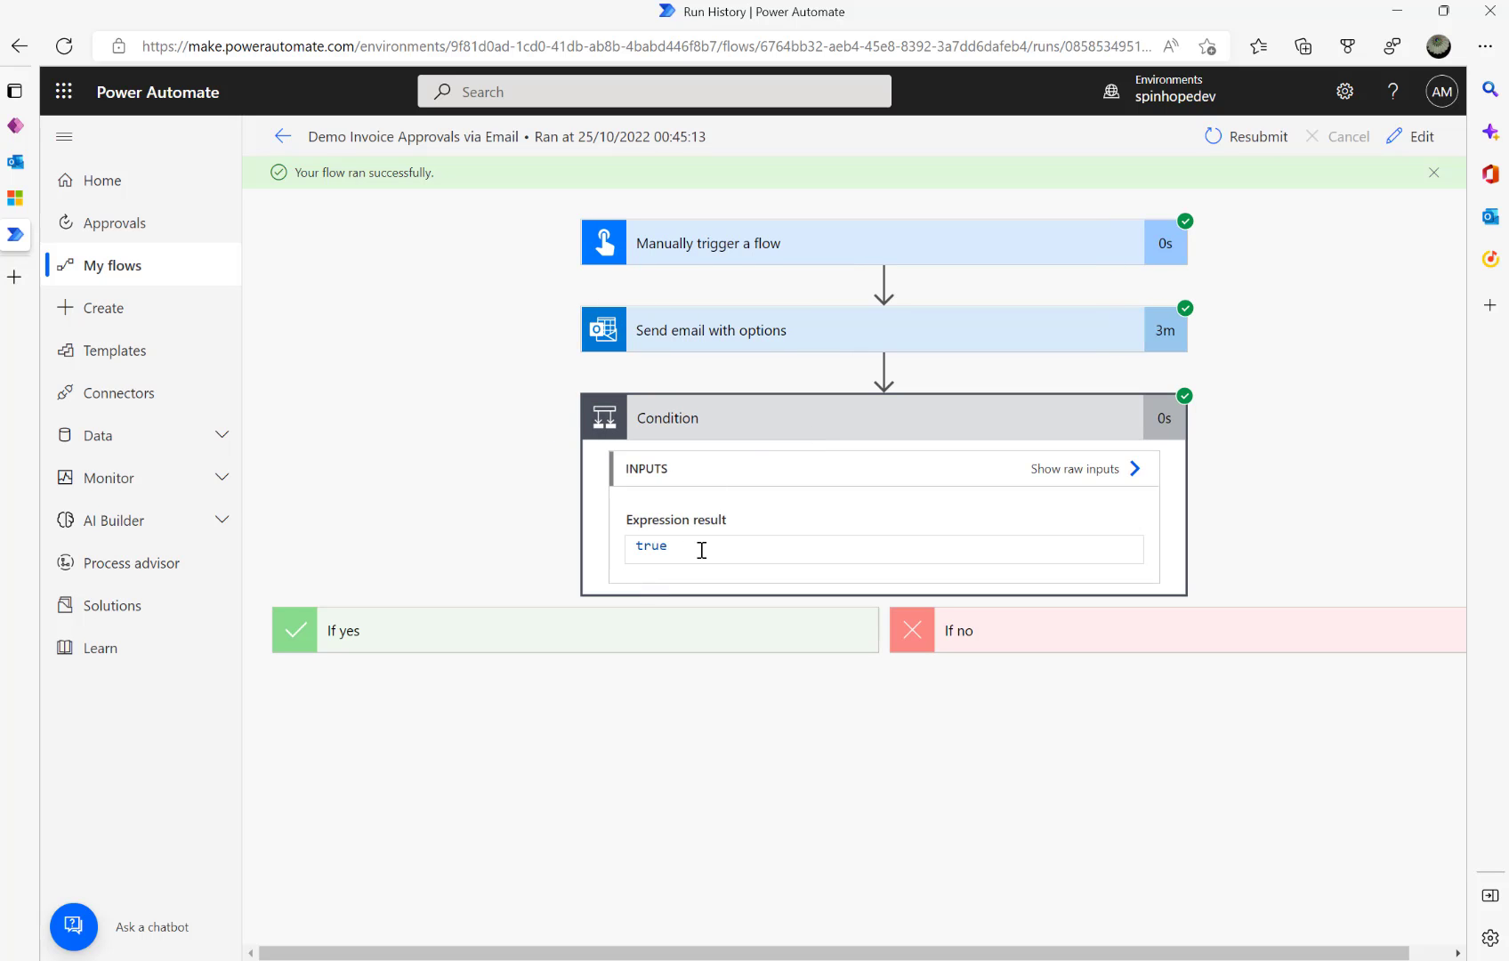
{"action": "left_click", "coordinate": [705, 341]}
{"action": "scroll", "coordinate": [763, 766], "scroll_direction": "down", "scroll_amount": 3}
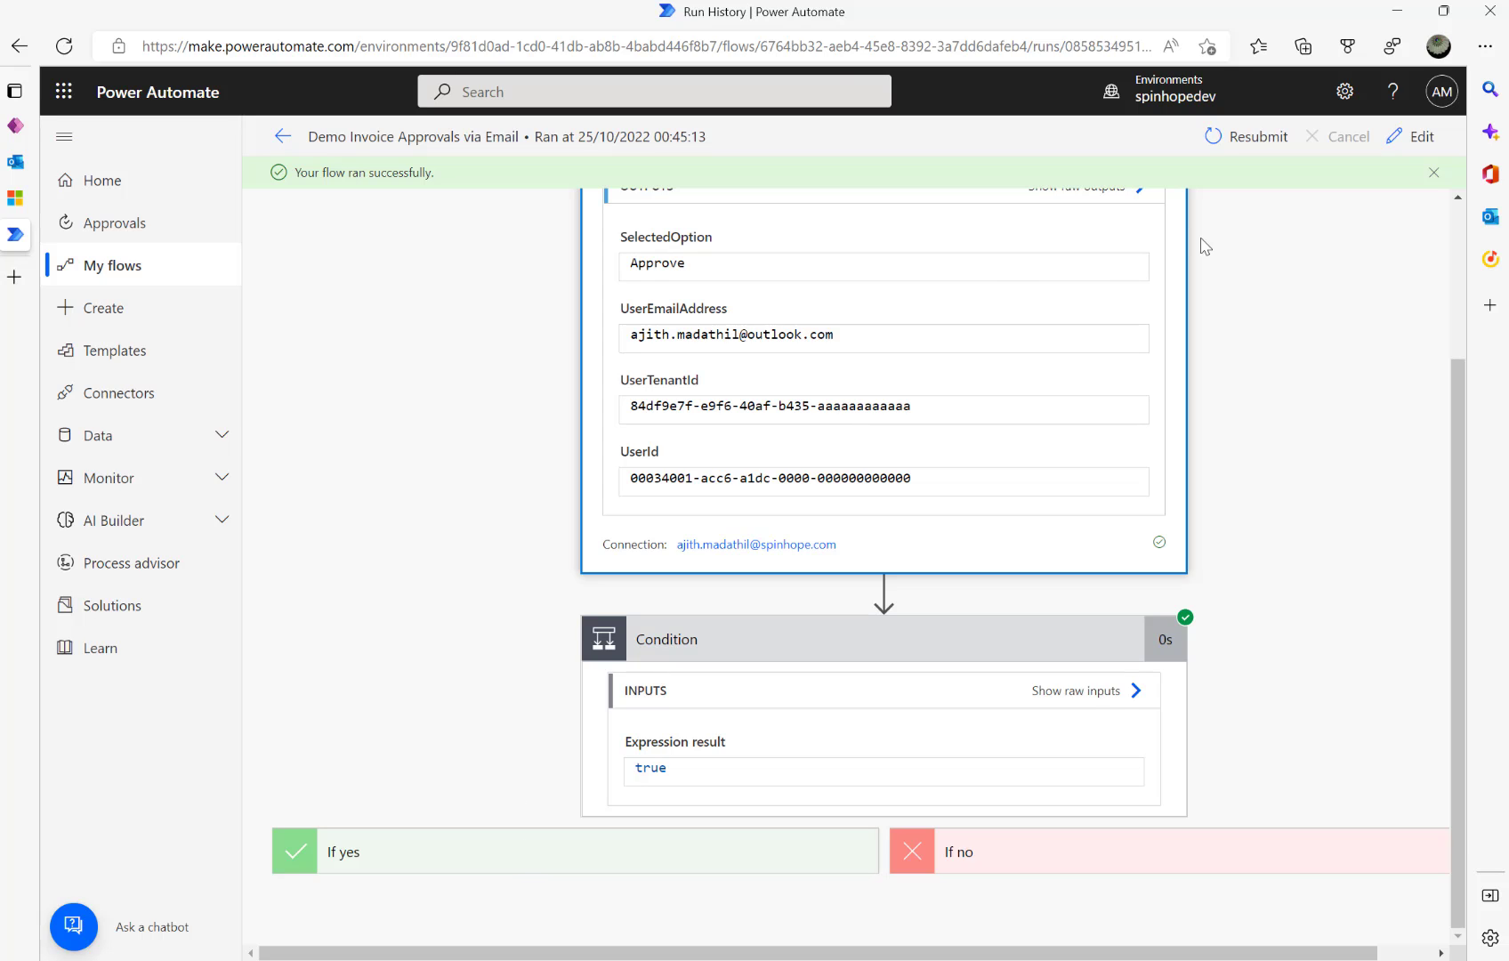
{"action": "left_click", "coordinate": [1397, 142]}
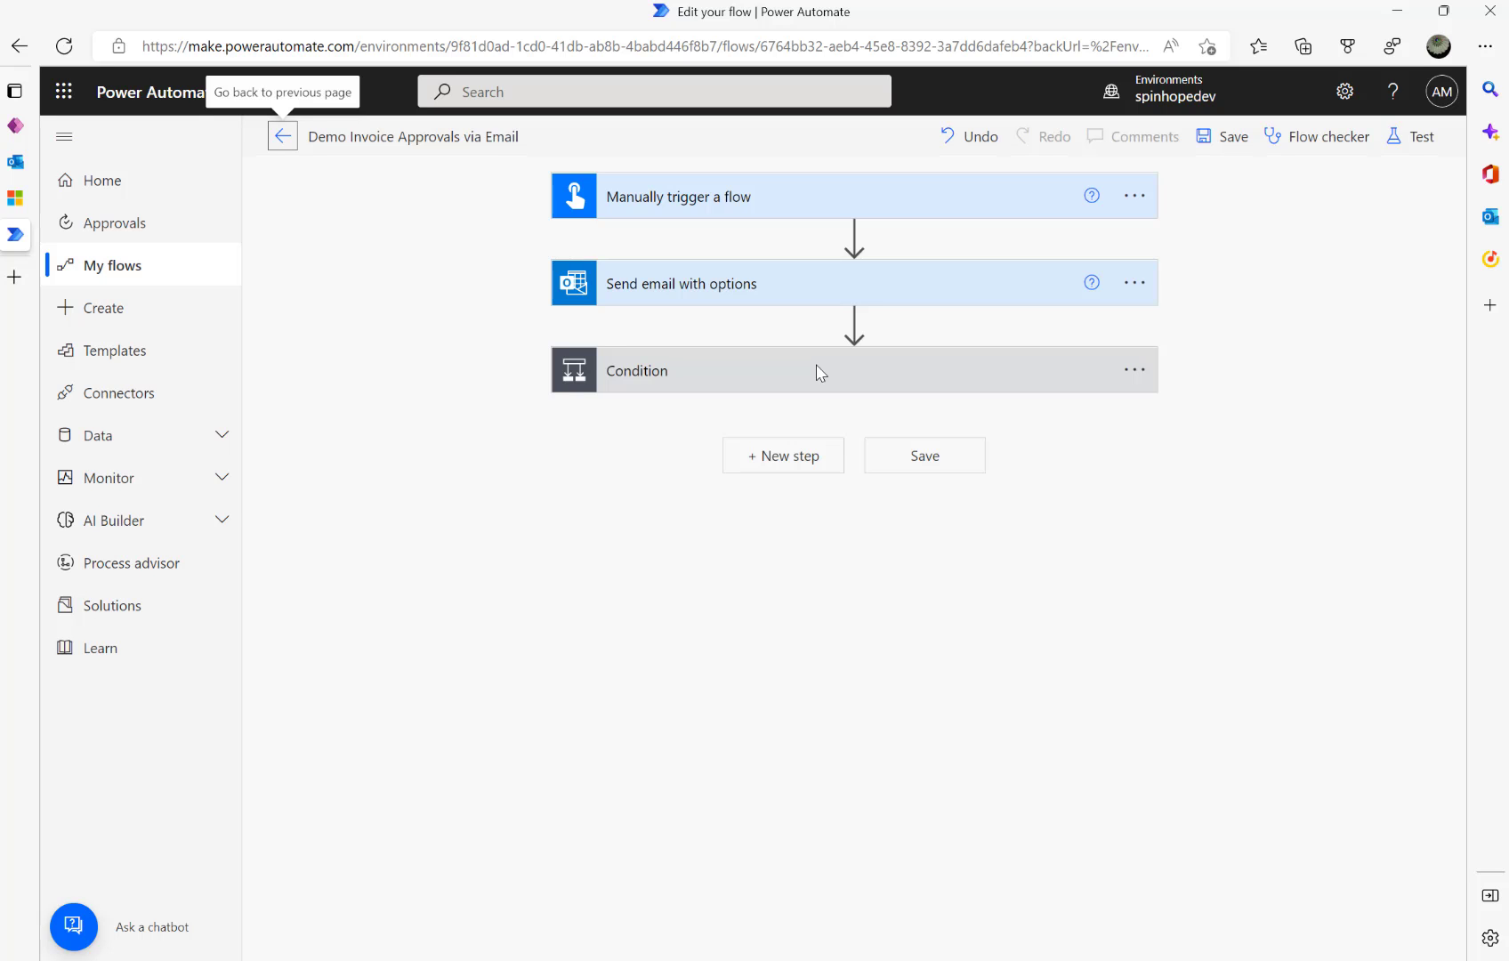
- Expand the email step to show subject 'Approve Invoice' and options 'Approve,Reject'
{"action": "left_click", "coordinate": [775, 300]}
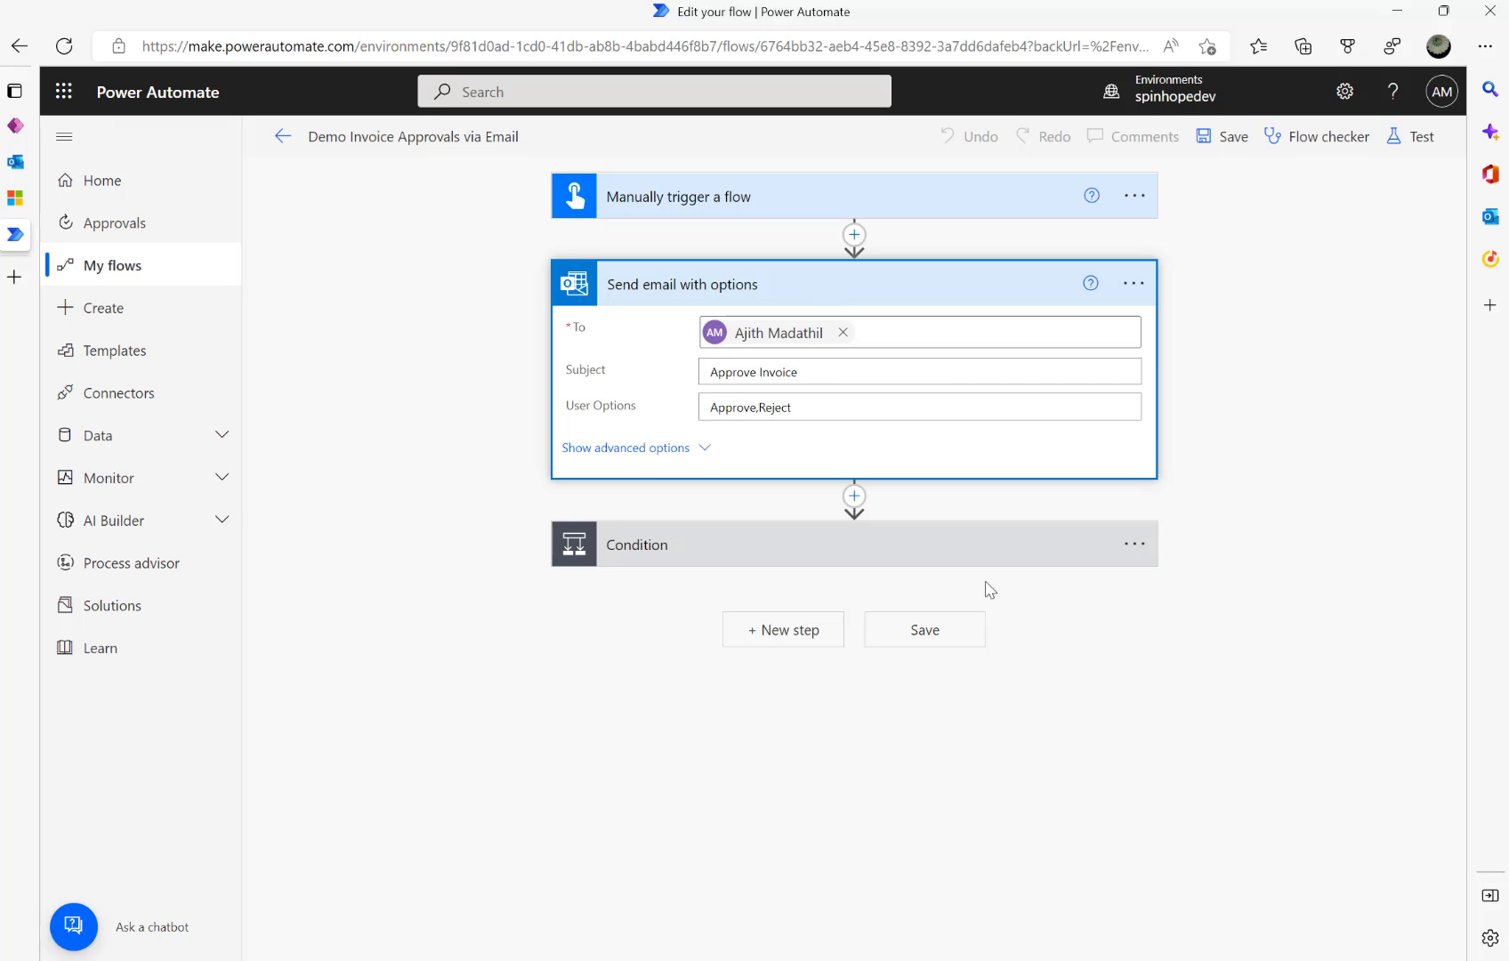
- Return from the designer to the flow's details page with its successful test run
{"action": "left_click", "coordinate": [278, 136]}
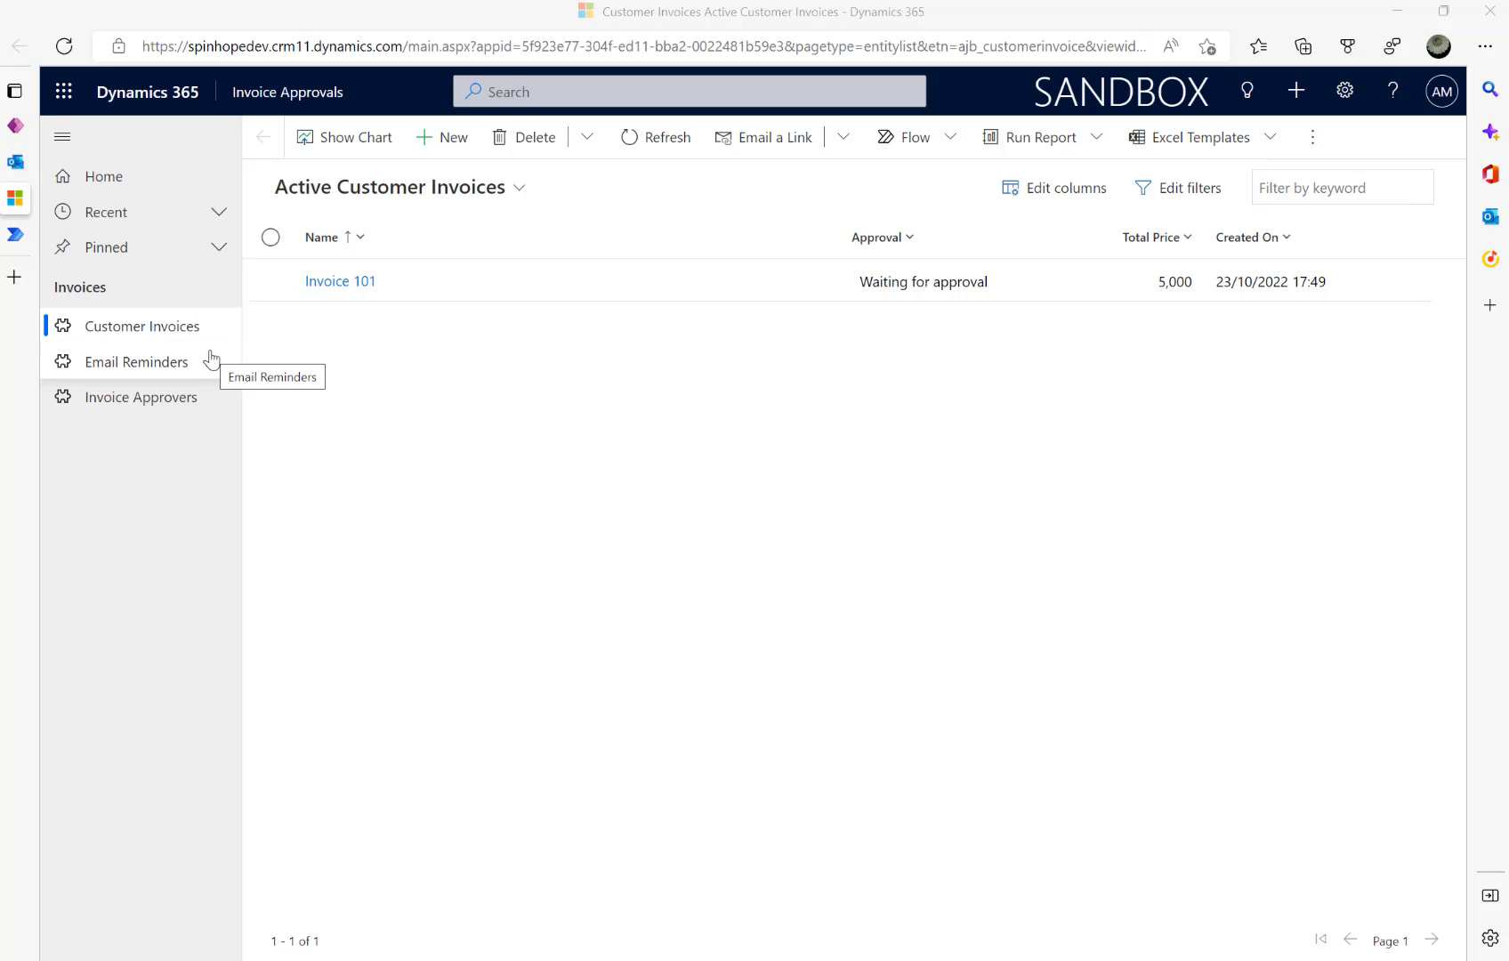
- Refresh the Customer Invoices list and start a new customer invoice
{"action": "left_click", "coordinate": [150, 335]}
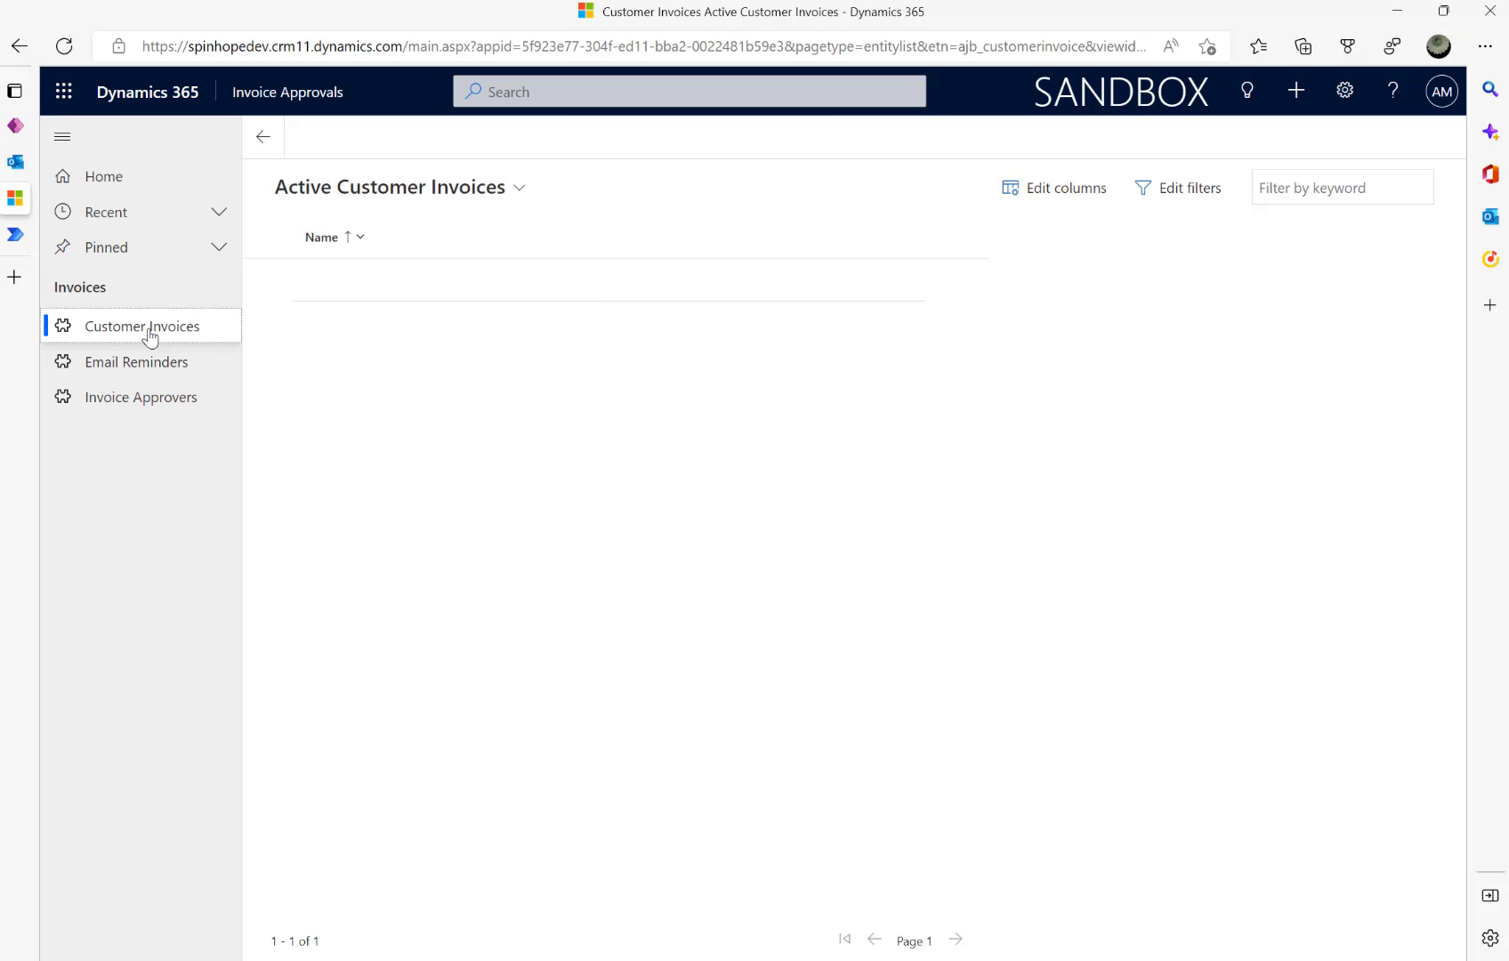
{"action": "left_click", "coordinate": [449, 156]}
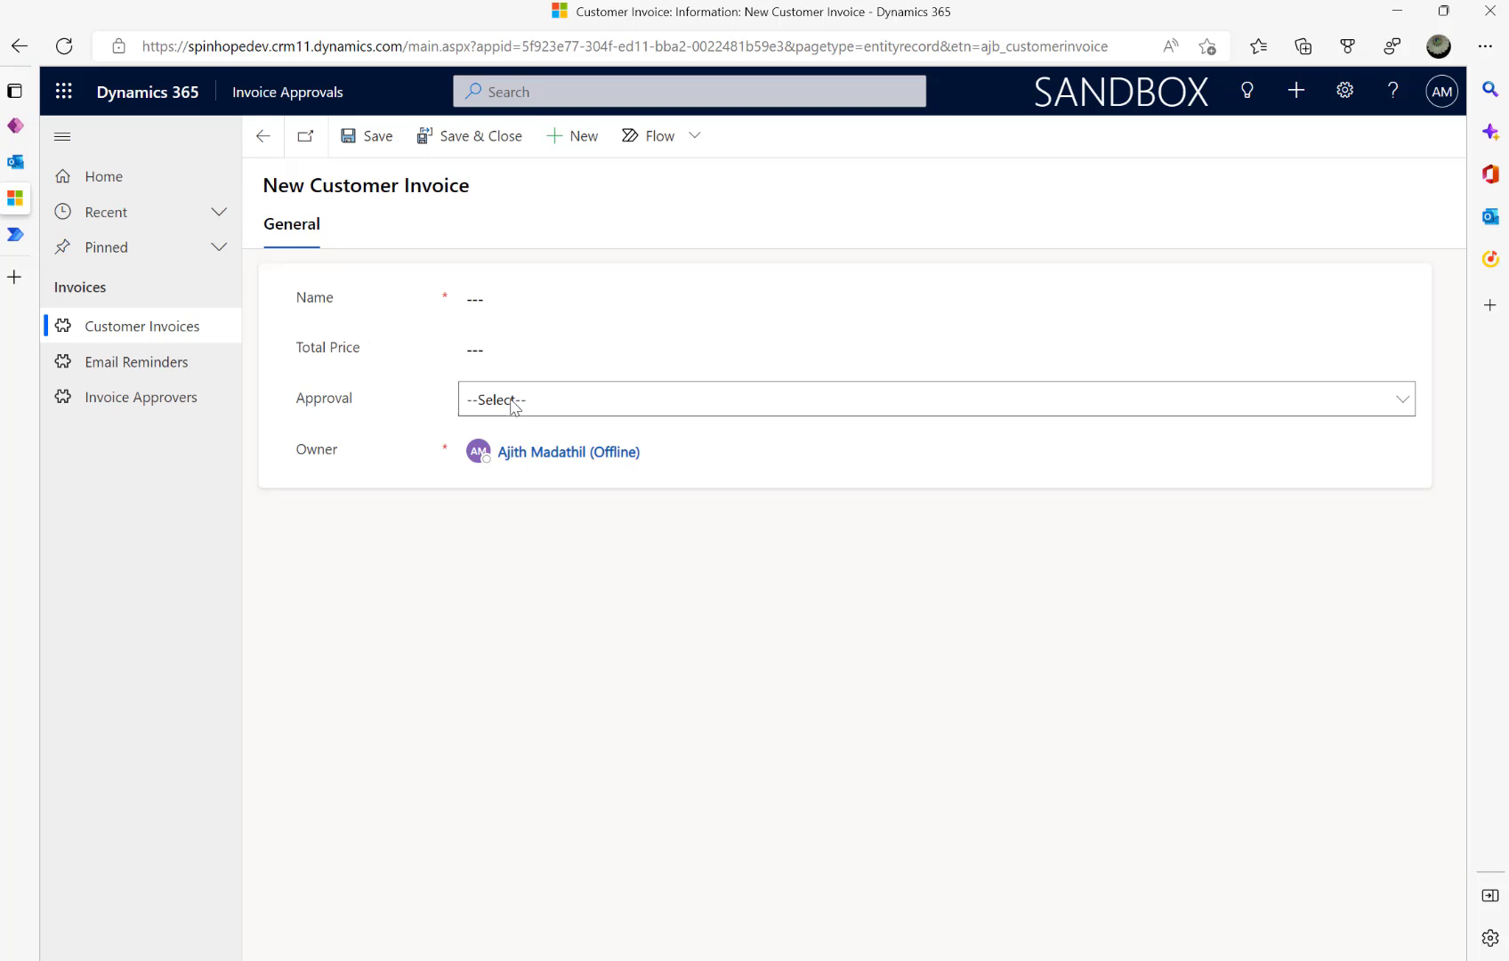
- Cycle the new invoice's Approval through every value, ending on System Cancelled, then leave for Email Reminders
{"action": "left_click", "coordinate": [541, 402]}
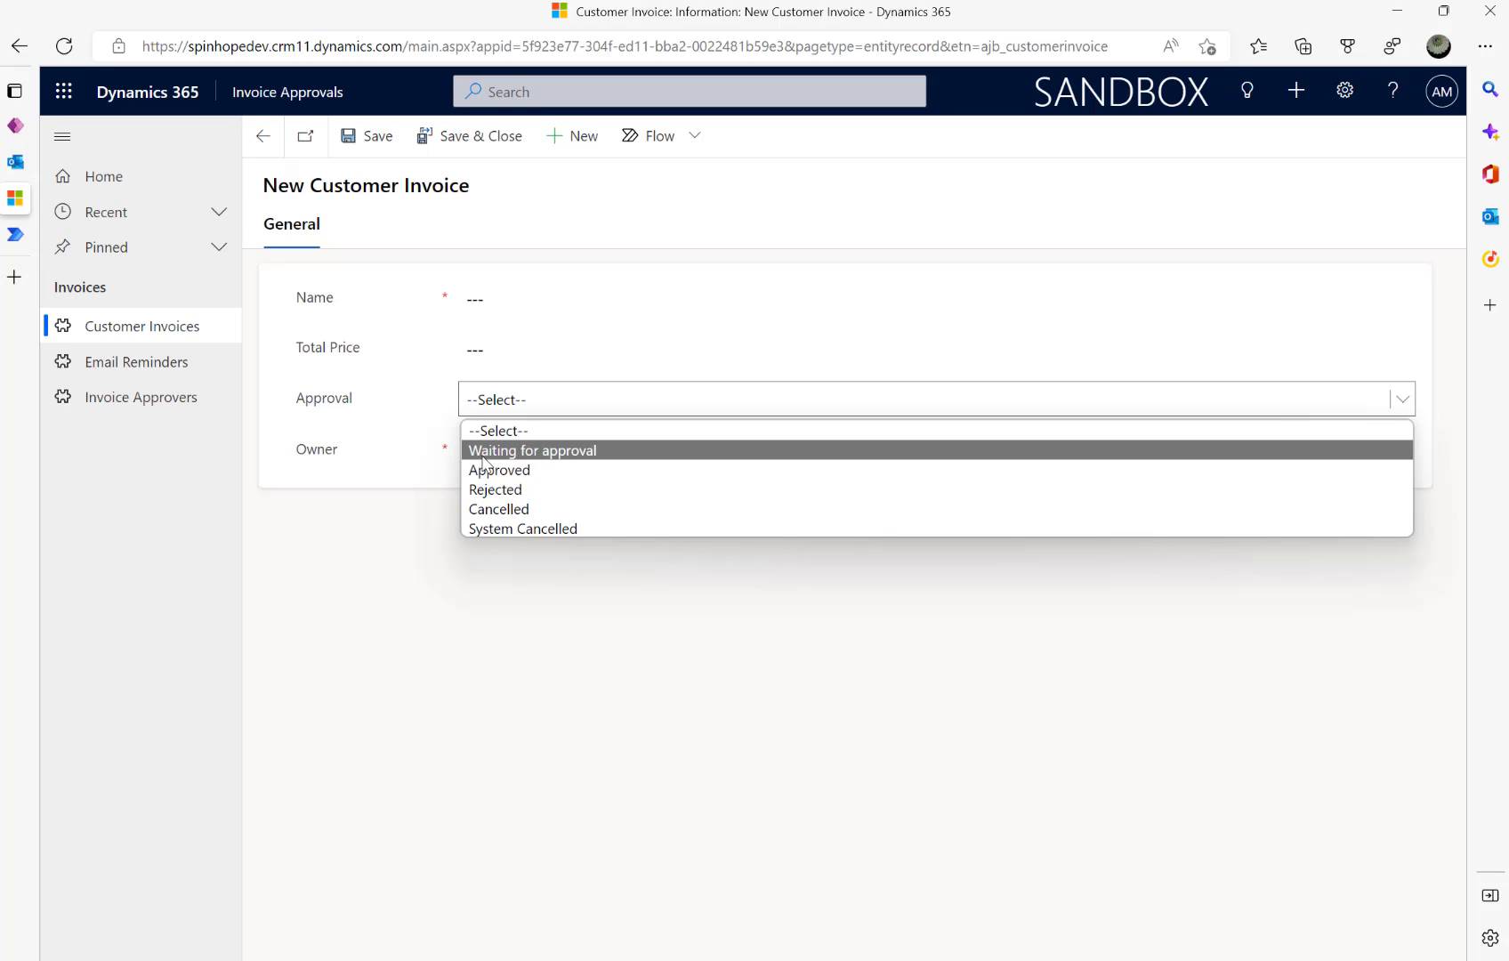
{"action": "left_click", "coordinate": [533, 457]}
{"action": "left_click", "coordinate": [590, 404]}
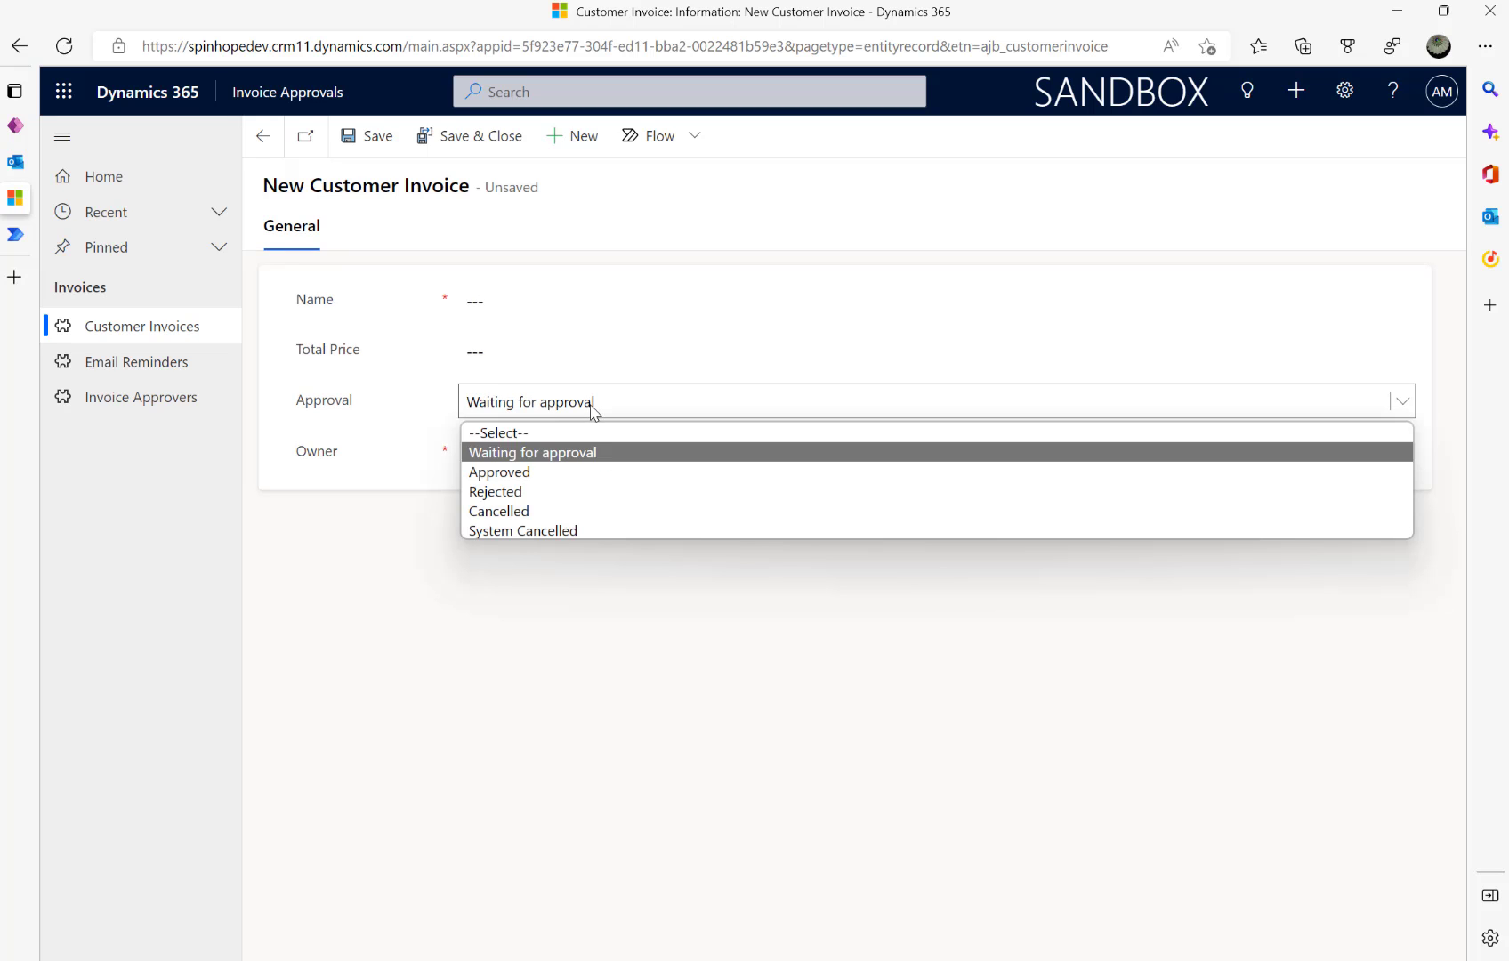
{"action": "left_click", "coordinate": [553, 482]}
{"action": "left_click", "coordinate": [562, 400]}
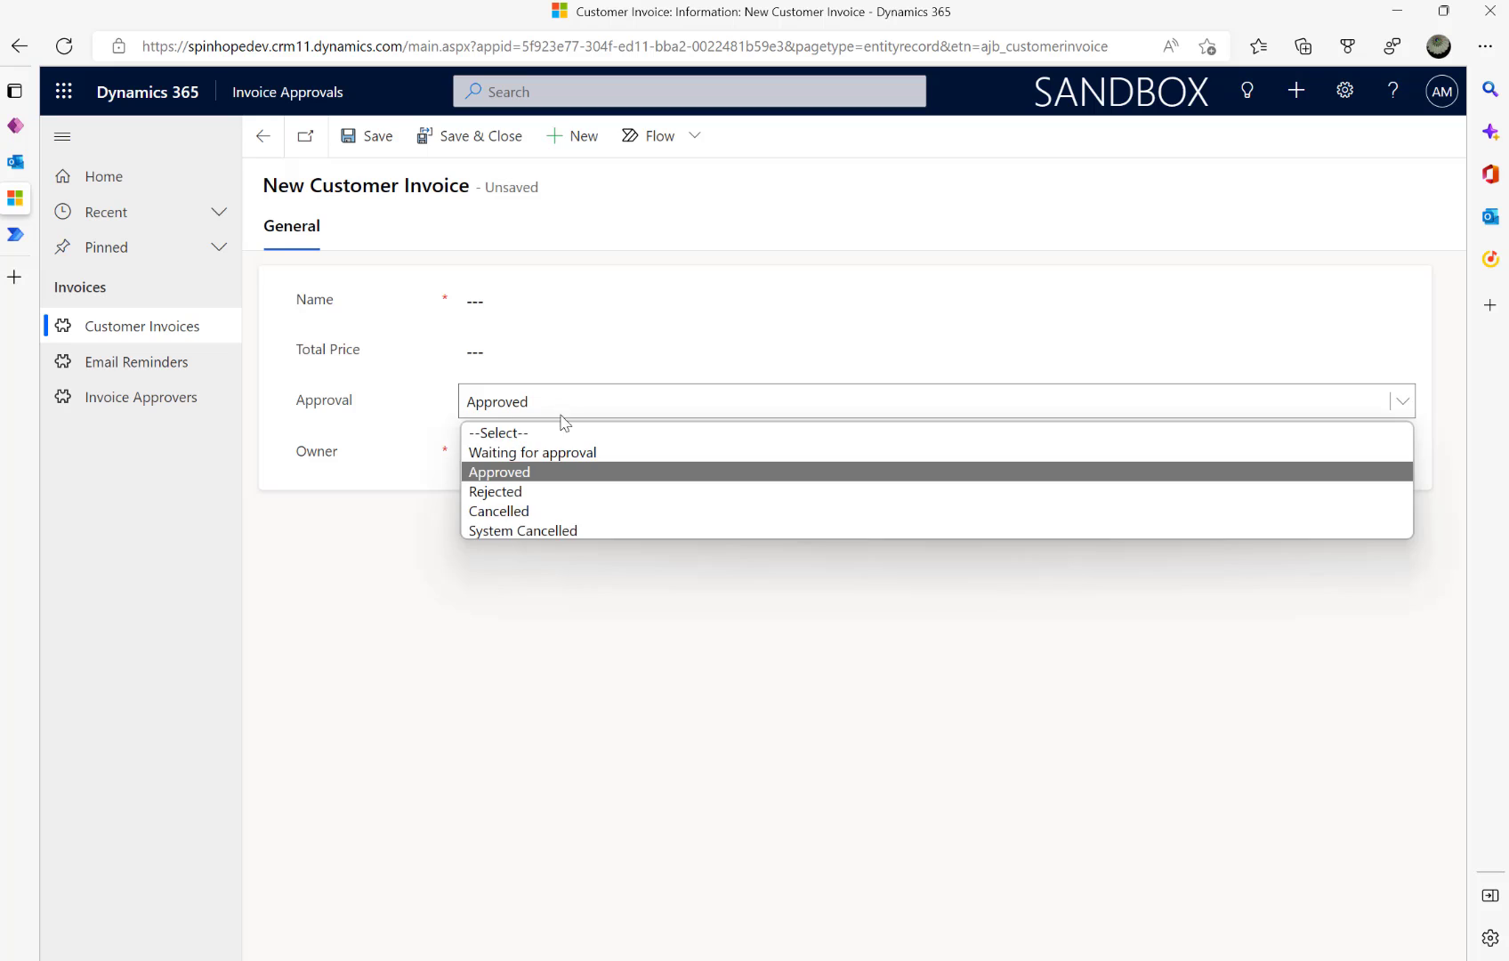
{"action": "left_click", "coordinate": [514, 492]}
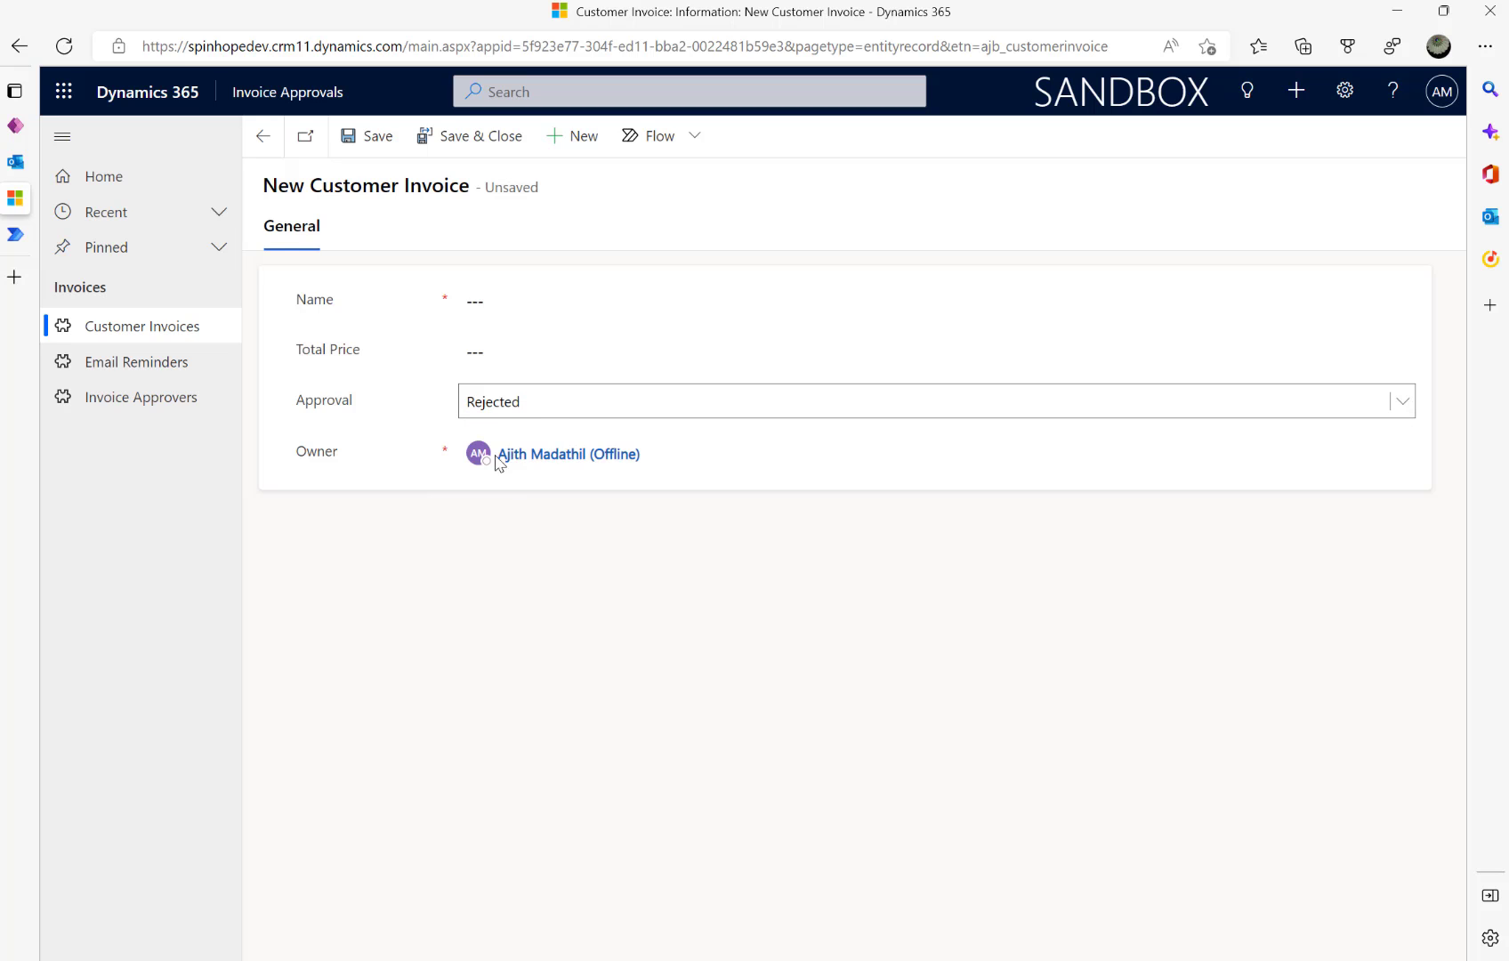
{"action": "left_click", "coordinate": [534, 406]}
{"action": "left_click", "coordinate": [506, 513]}
{"action": "left_click", "coordinate": [540, 404]}
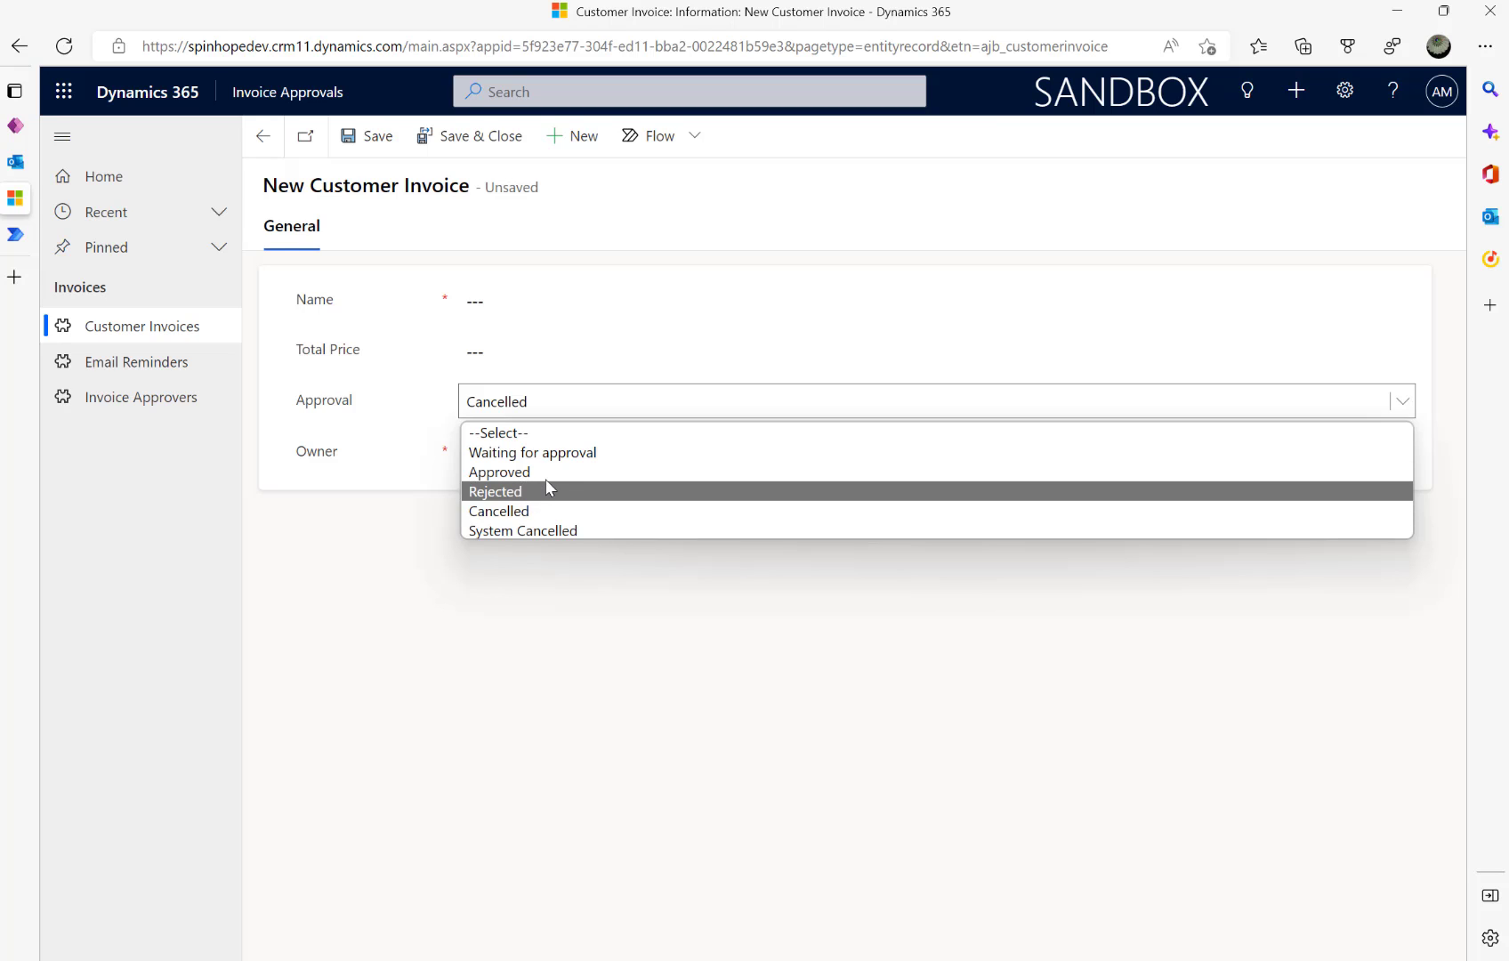
{"action": "left_click", "coordinate": [533, 530]}
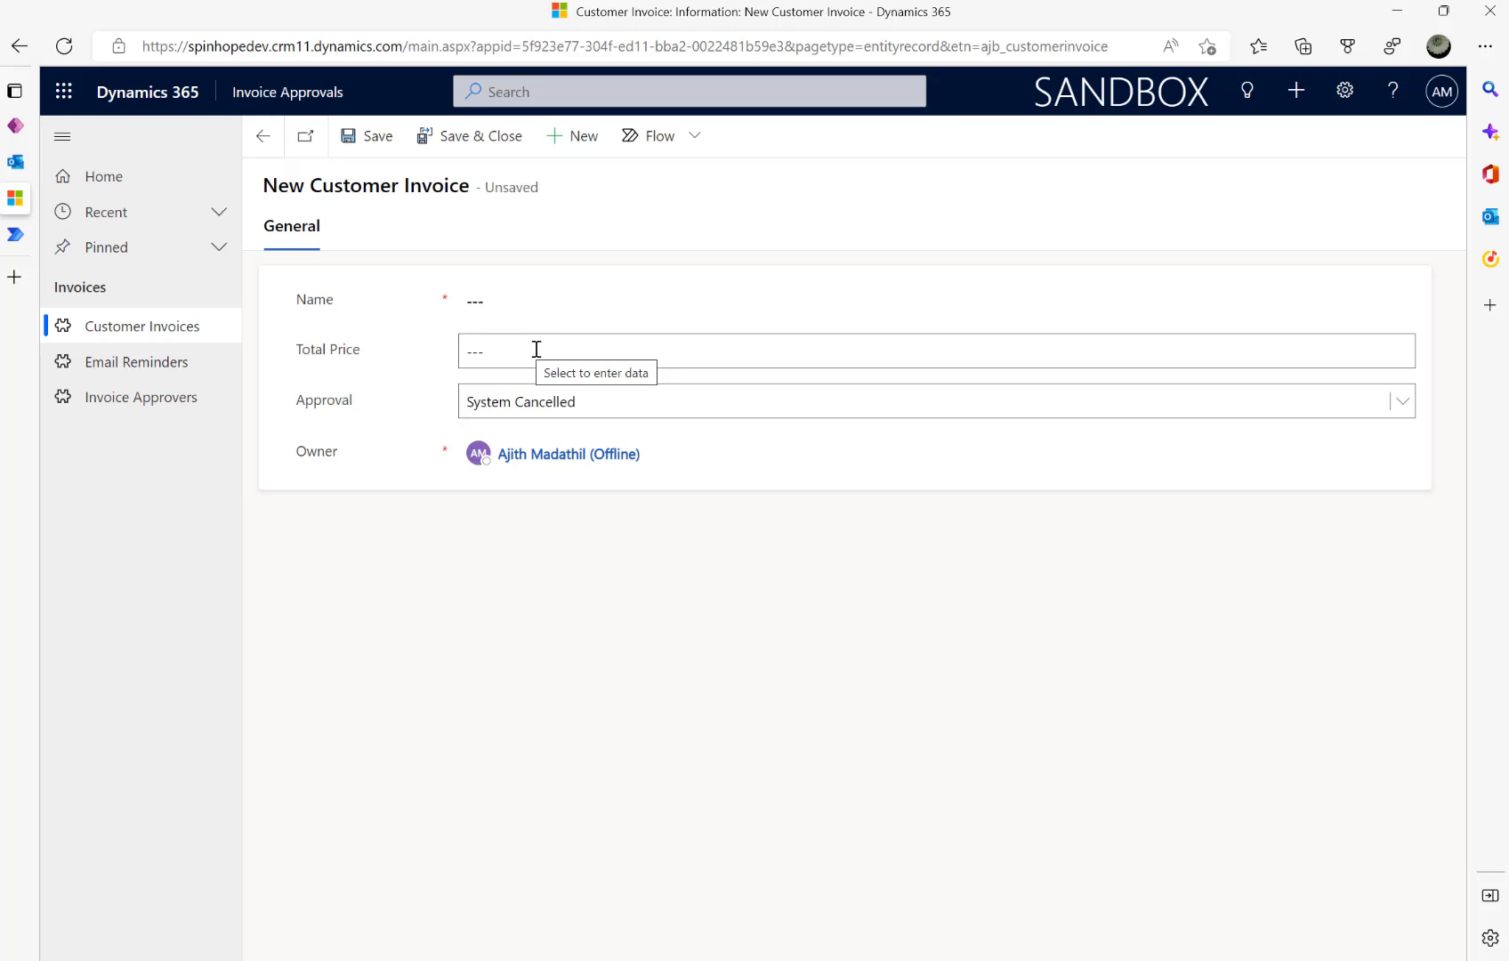
{"action": "left_click", "coordinate": [558, 408]}
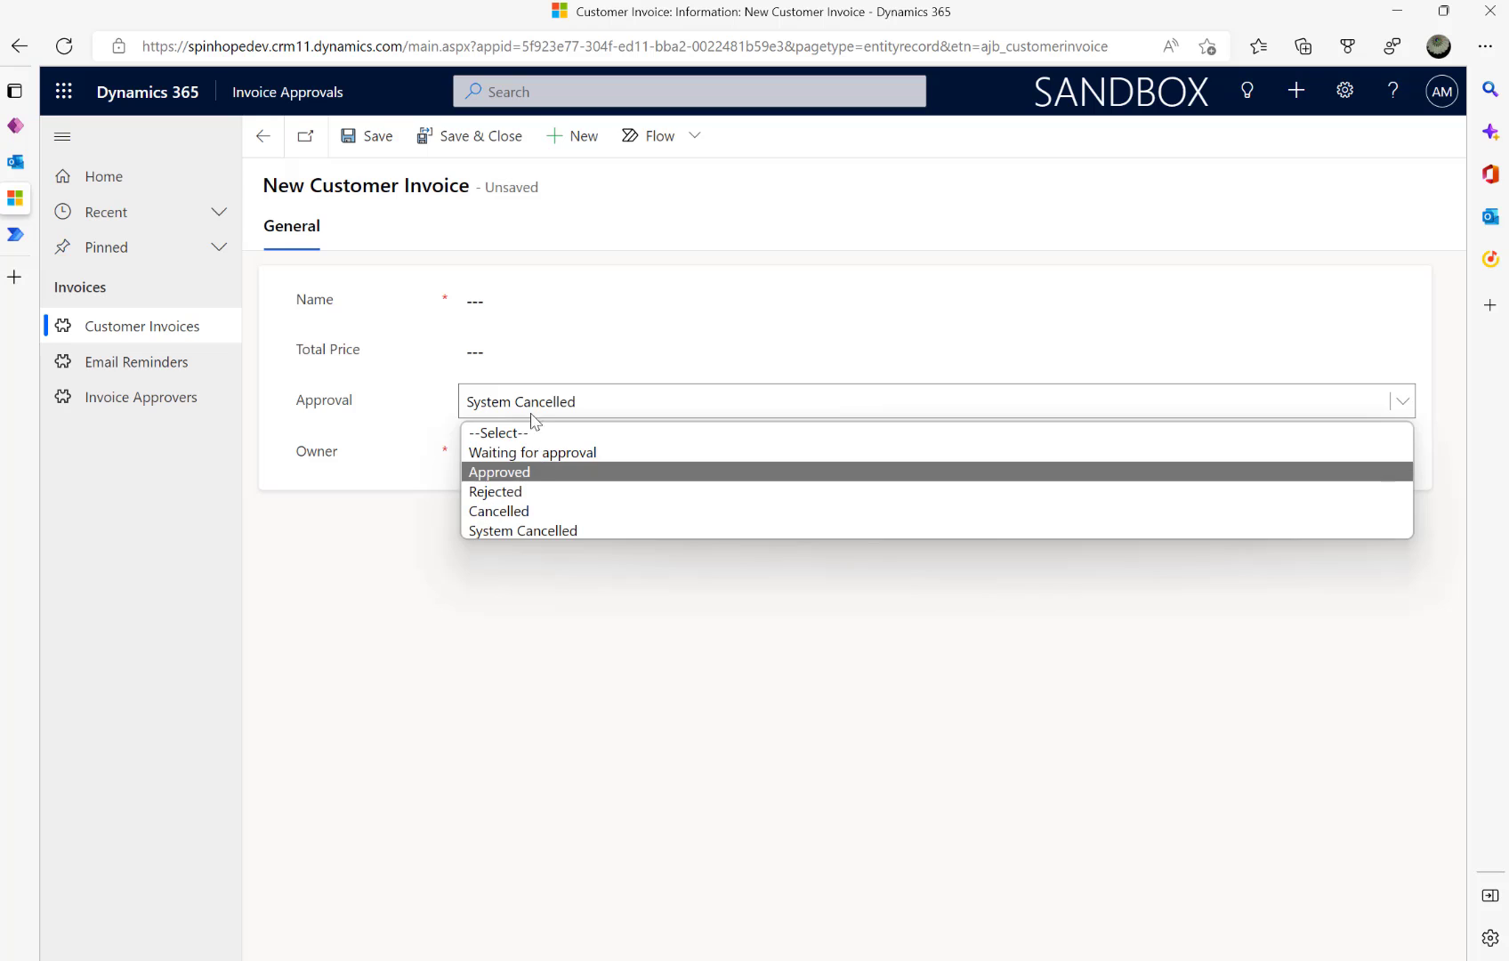
{"action": "left_click", "coordinate": [370, 589]}
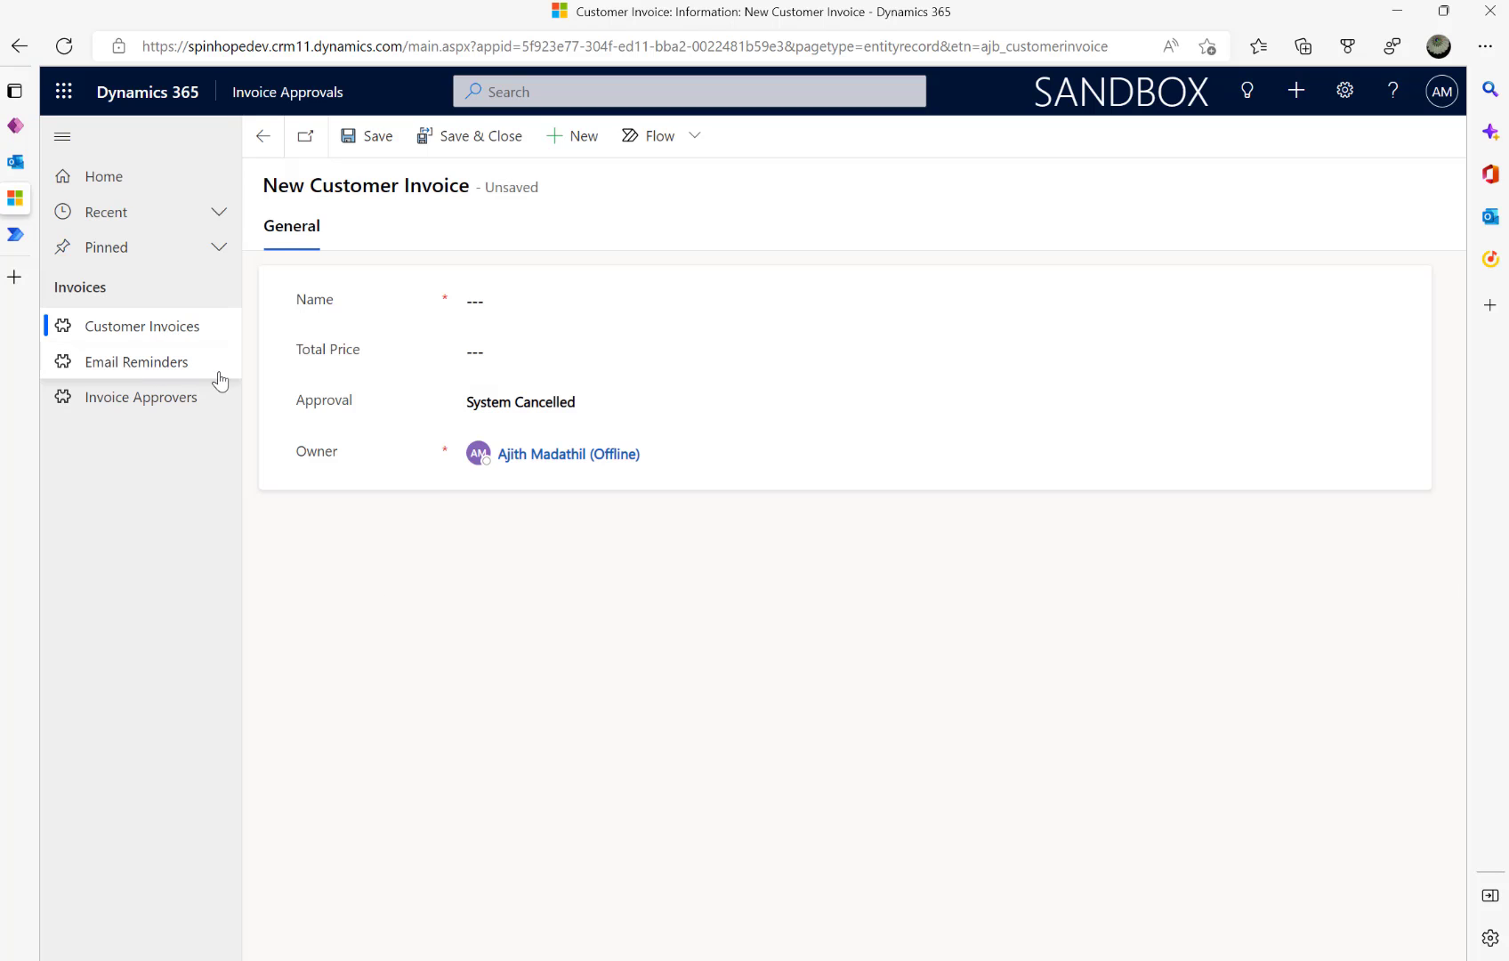
{"action": "left_click", "coordinate": [142, 362]}
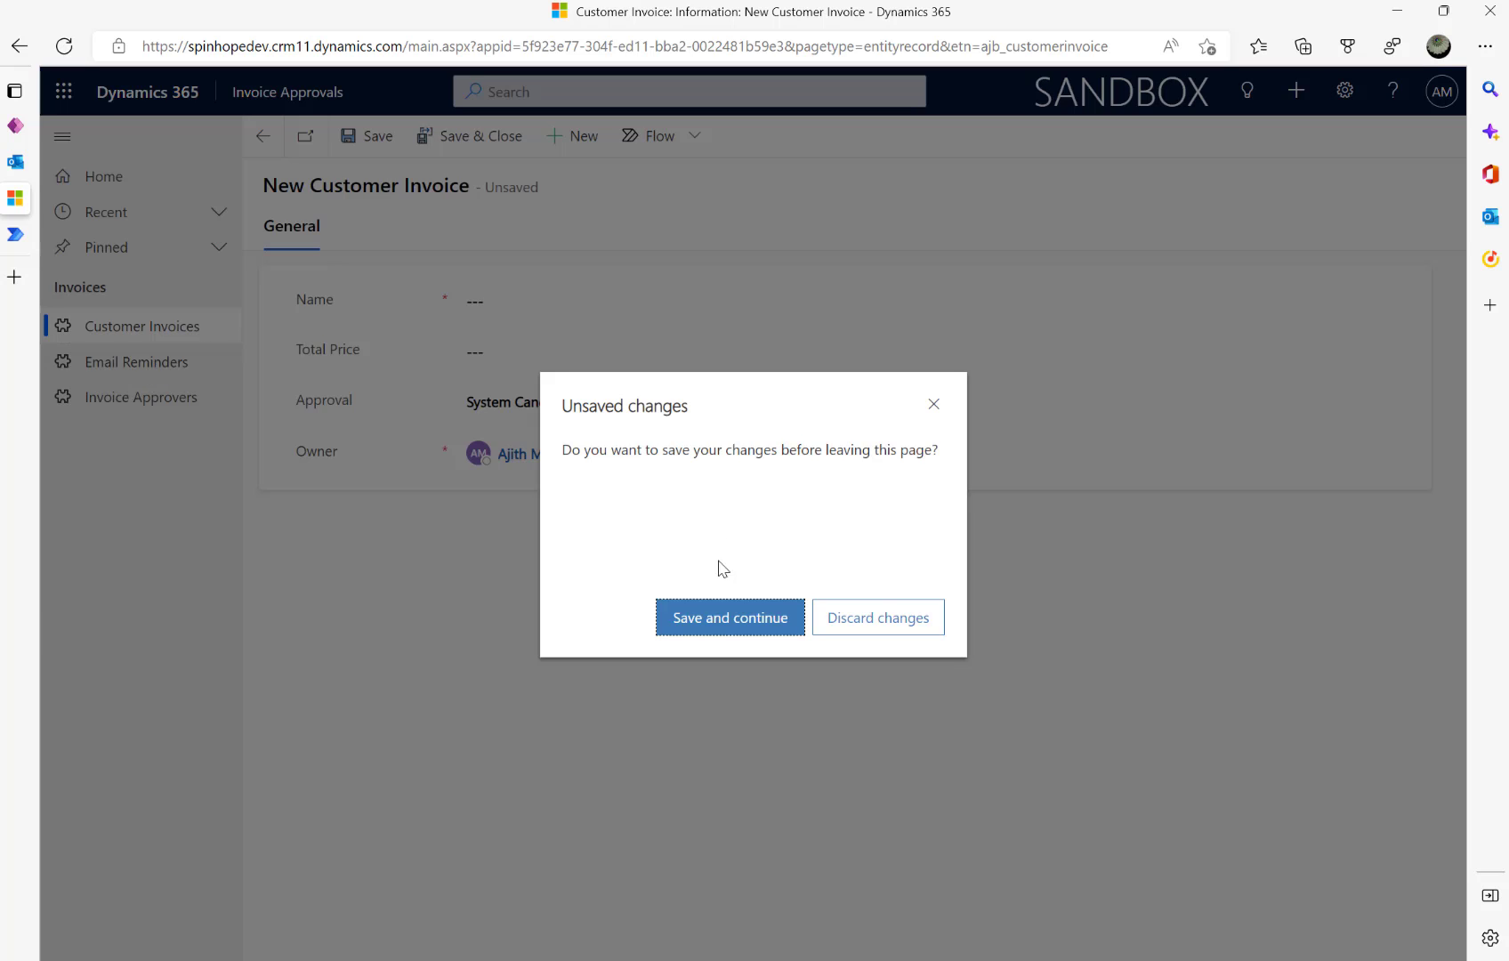
- Discard the unsaved invoice and start a new email reminder, checking its Customer Invoice lookup
{"action": "left_click", "coordinate": [864, 619]}
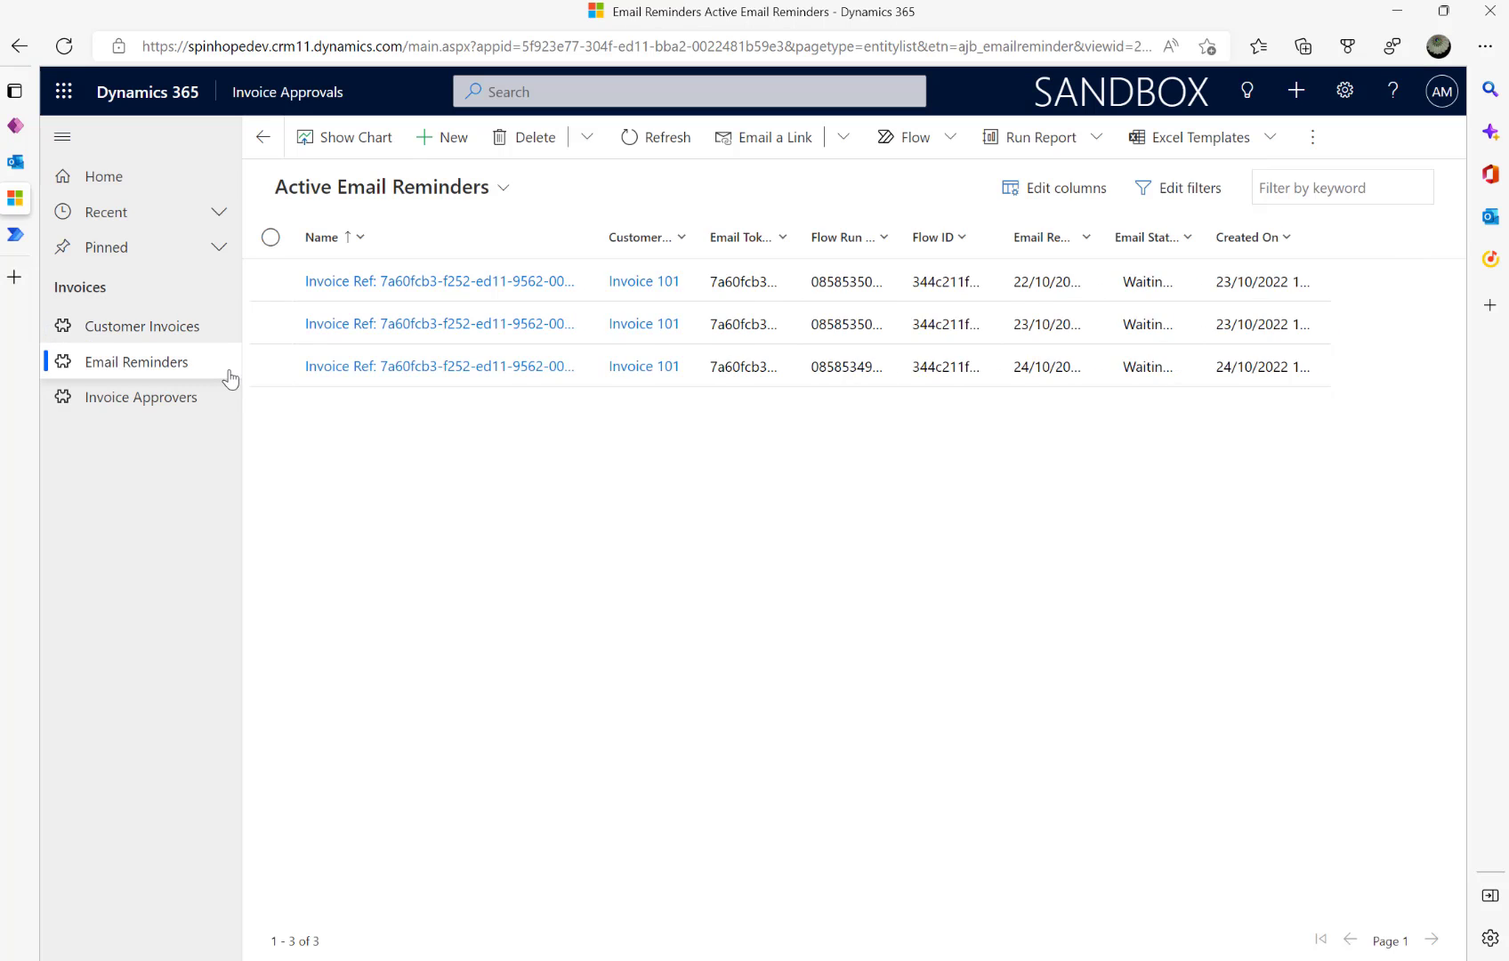
{"action": "left_click", "coordinate": [439, 142]}
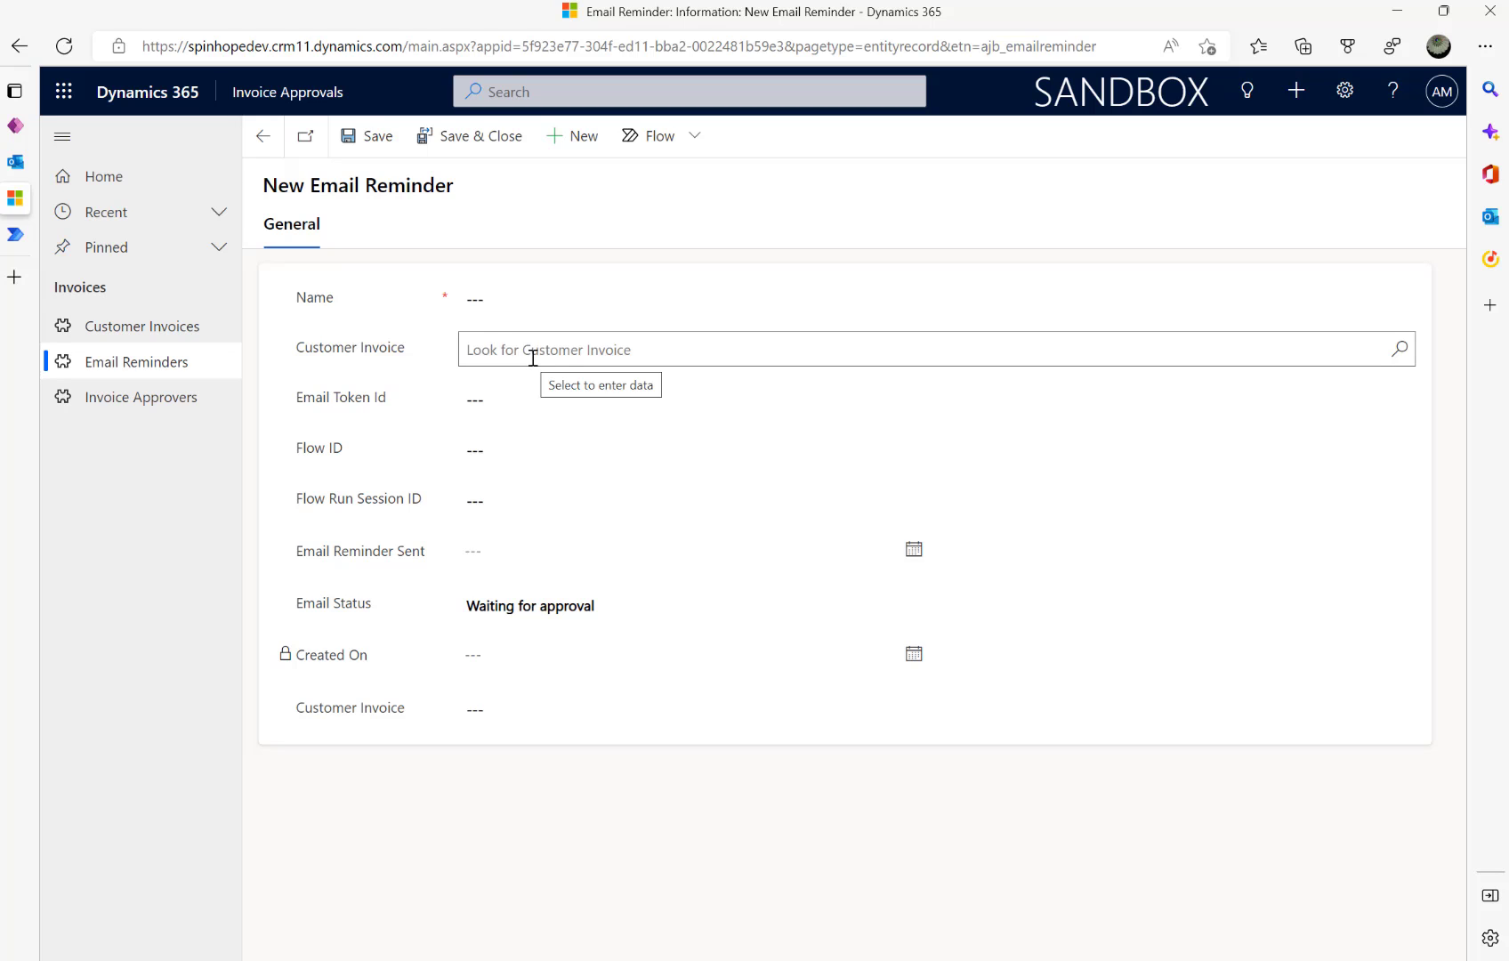
{"action": "left_click", "coordinate": [1400, 349]}
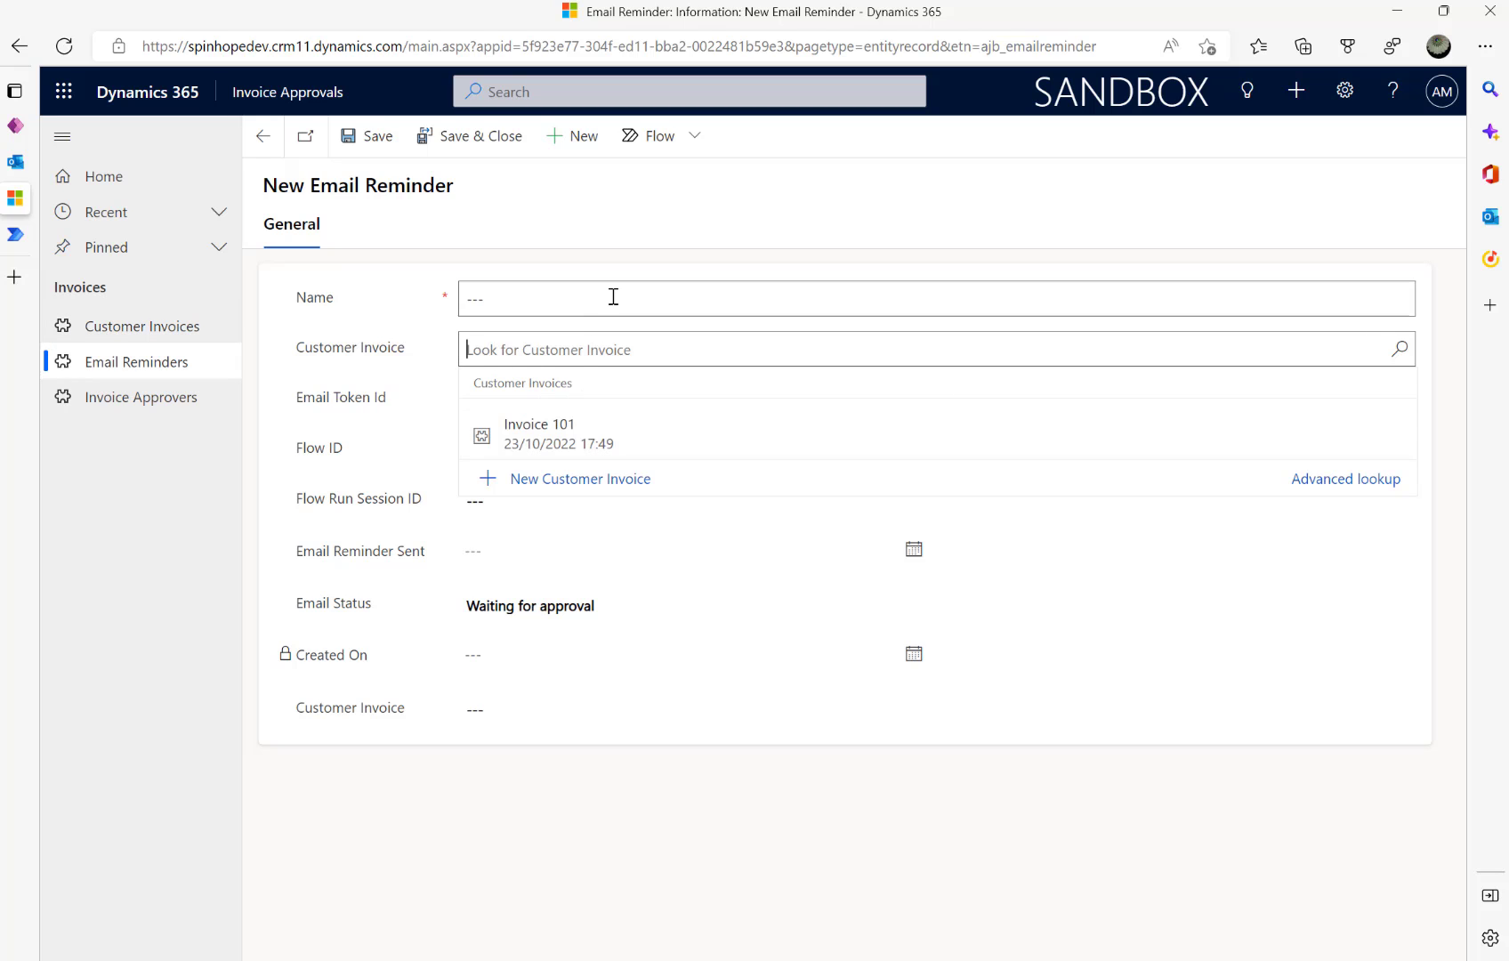
- Inspect the reminder's Name and Email Token Id fields, then return to Customer Invoices
{"action": "left_click", "coordinate": [613, 297]}
{"action": "left_click", "coordinate": [717, 218]}
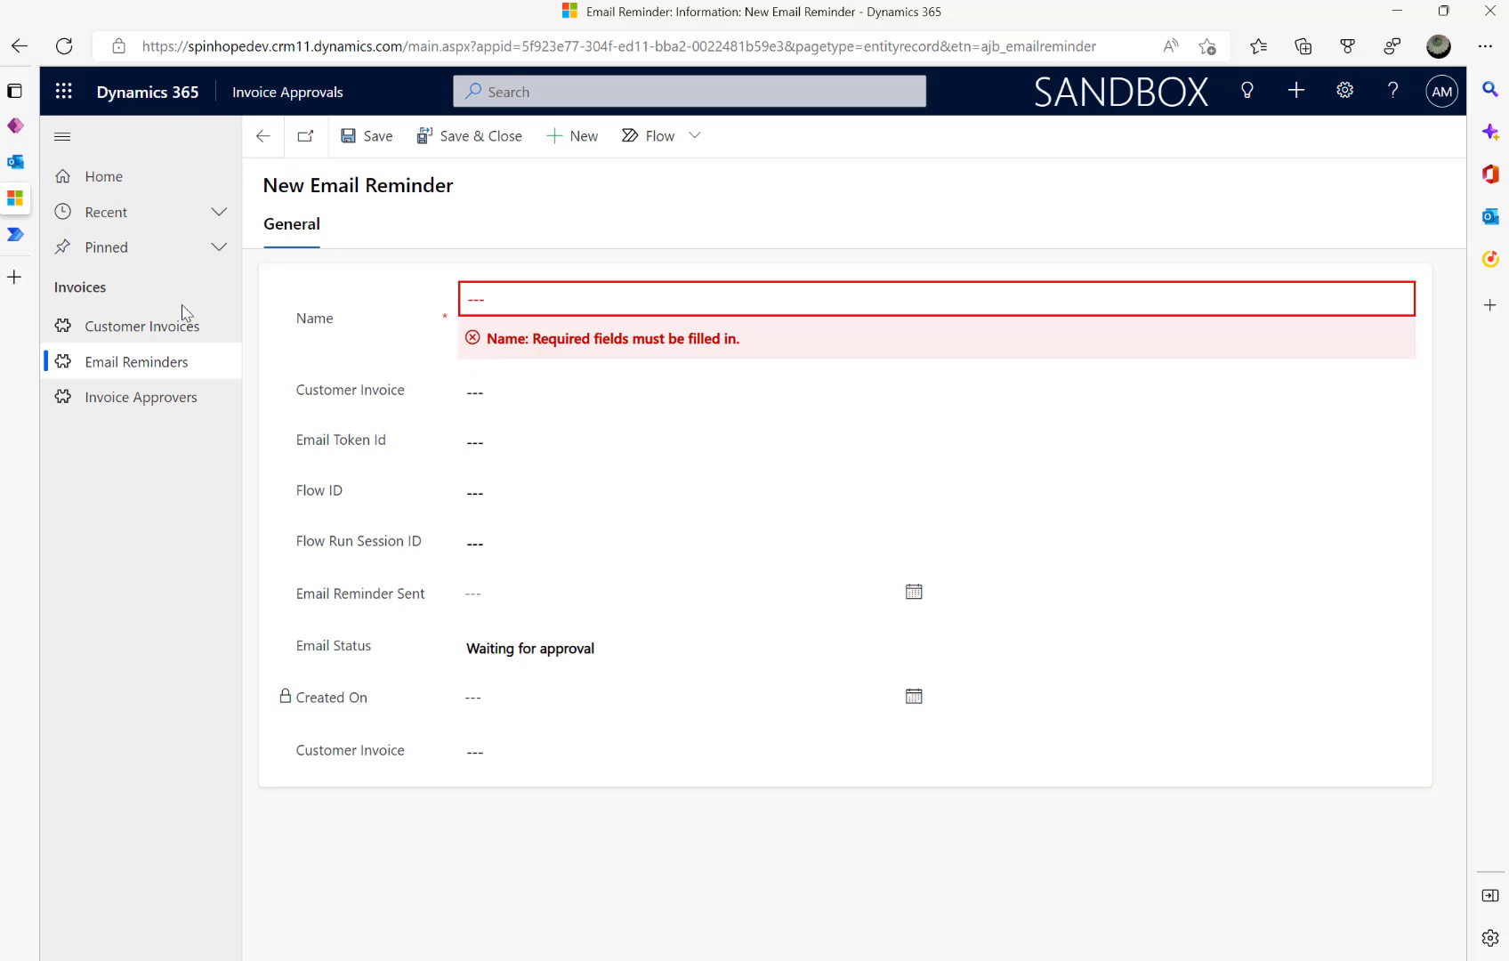
{"action": "left_click", "coordinate": [513, 440]}
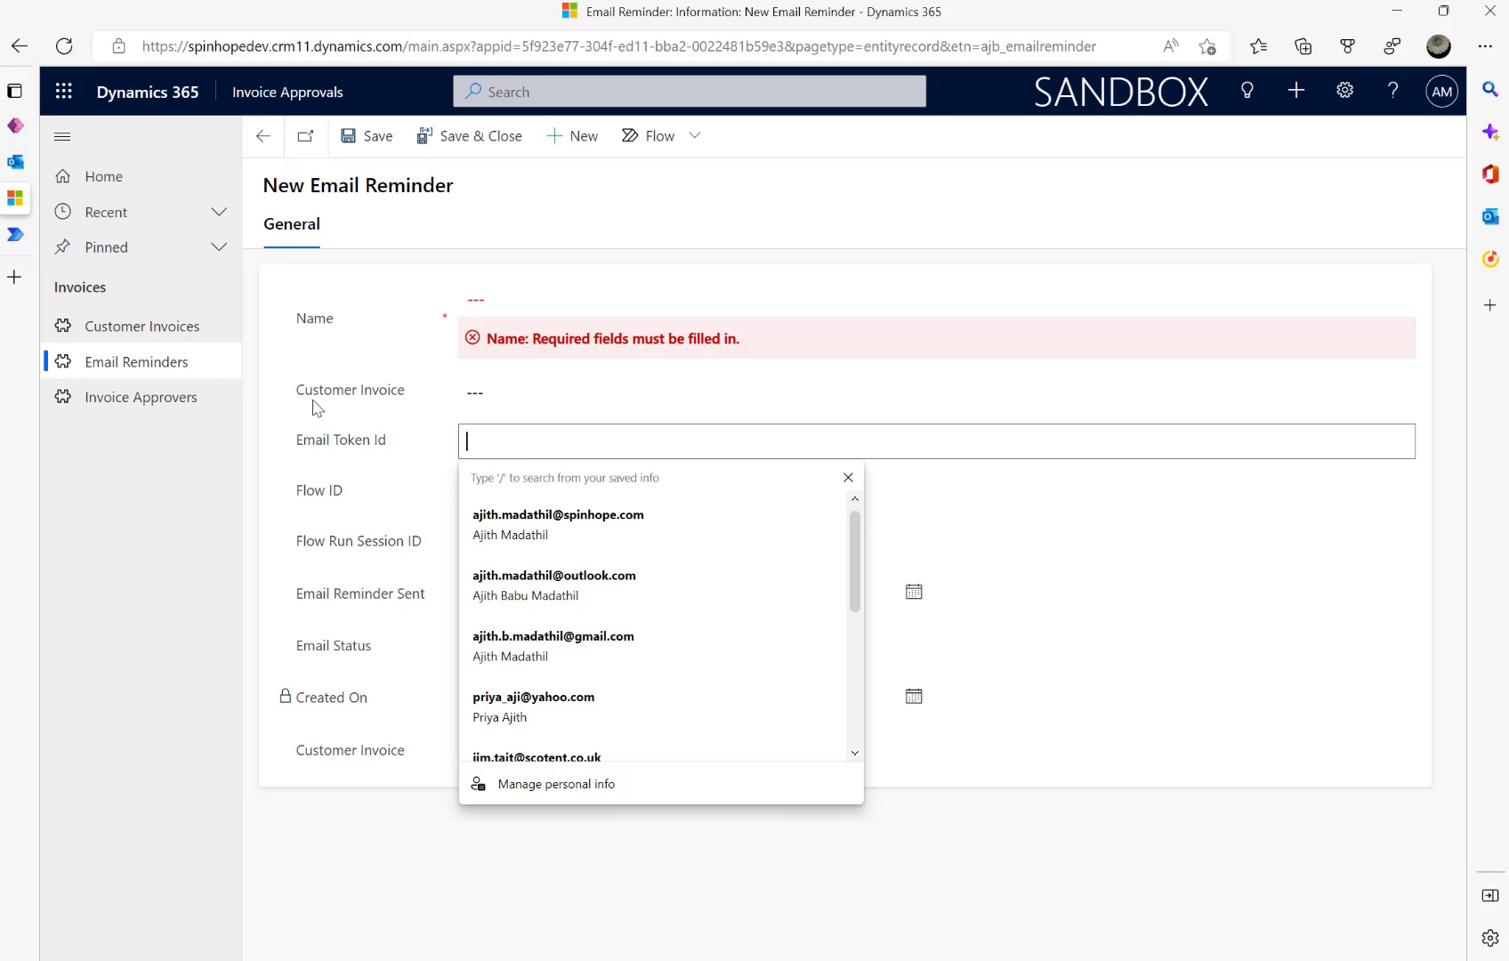
{"action": "left_click", "coordinate": [154, 326]}
- Open Invoice 101 and highlight its record id in the address bar
{"action": "left_click", "coordinate": [350, 284]}
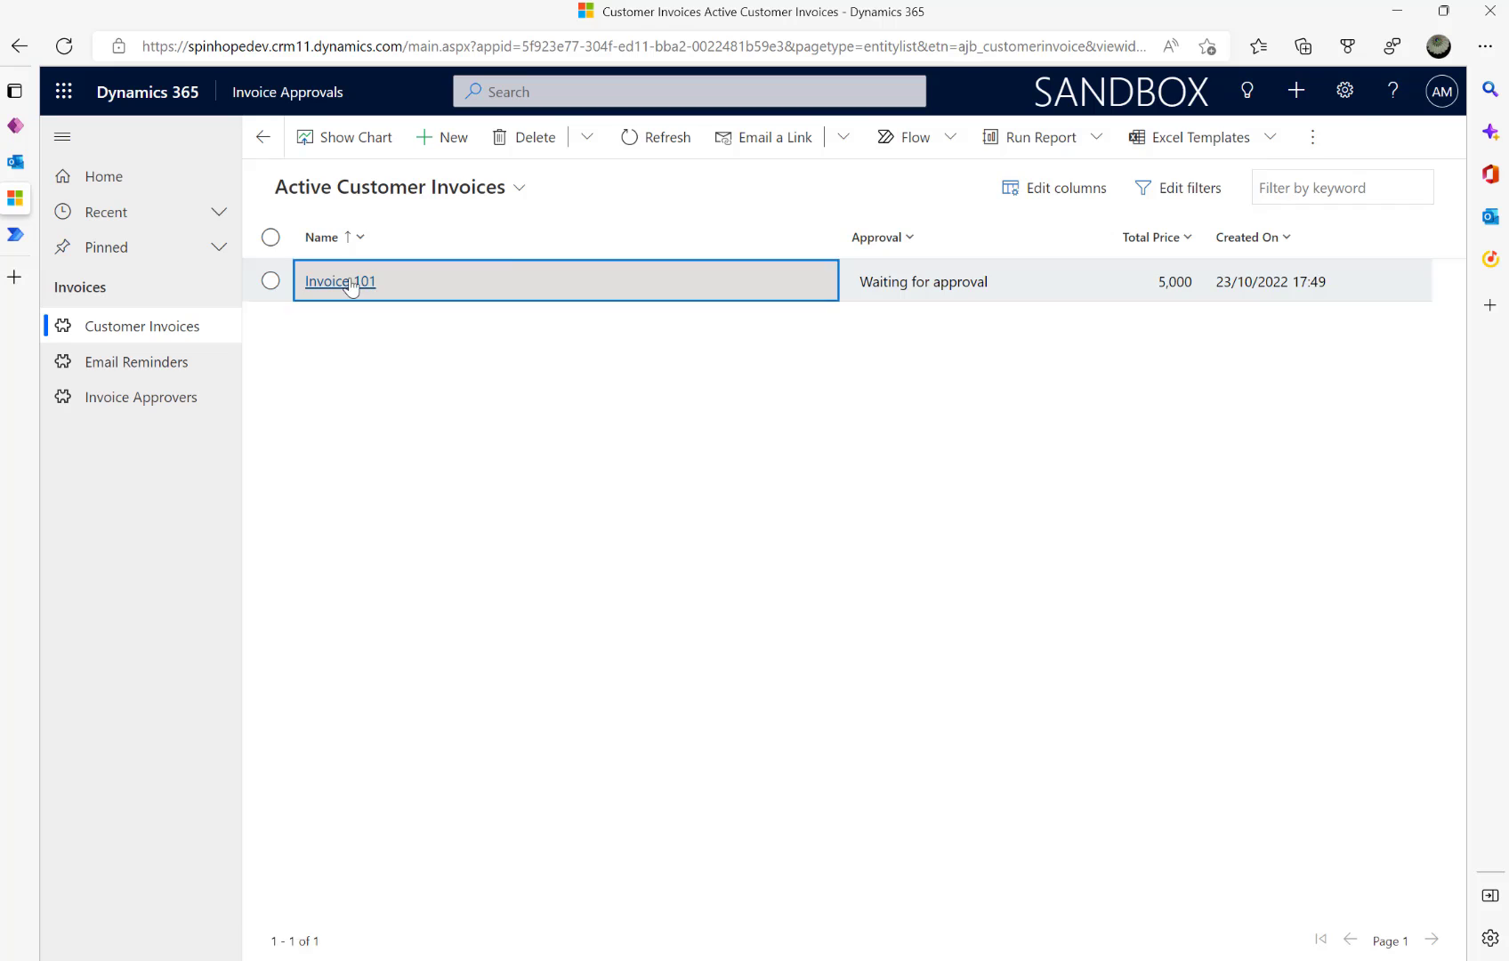
{"action": "left_click", "coordinate": [794, 52]}
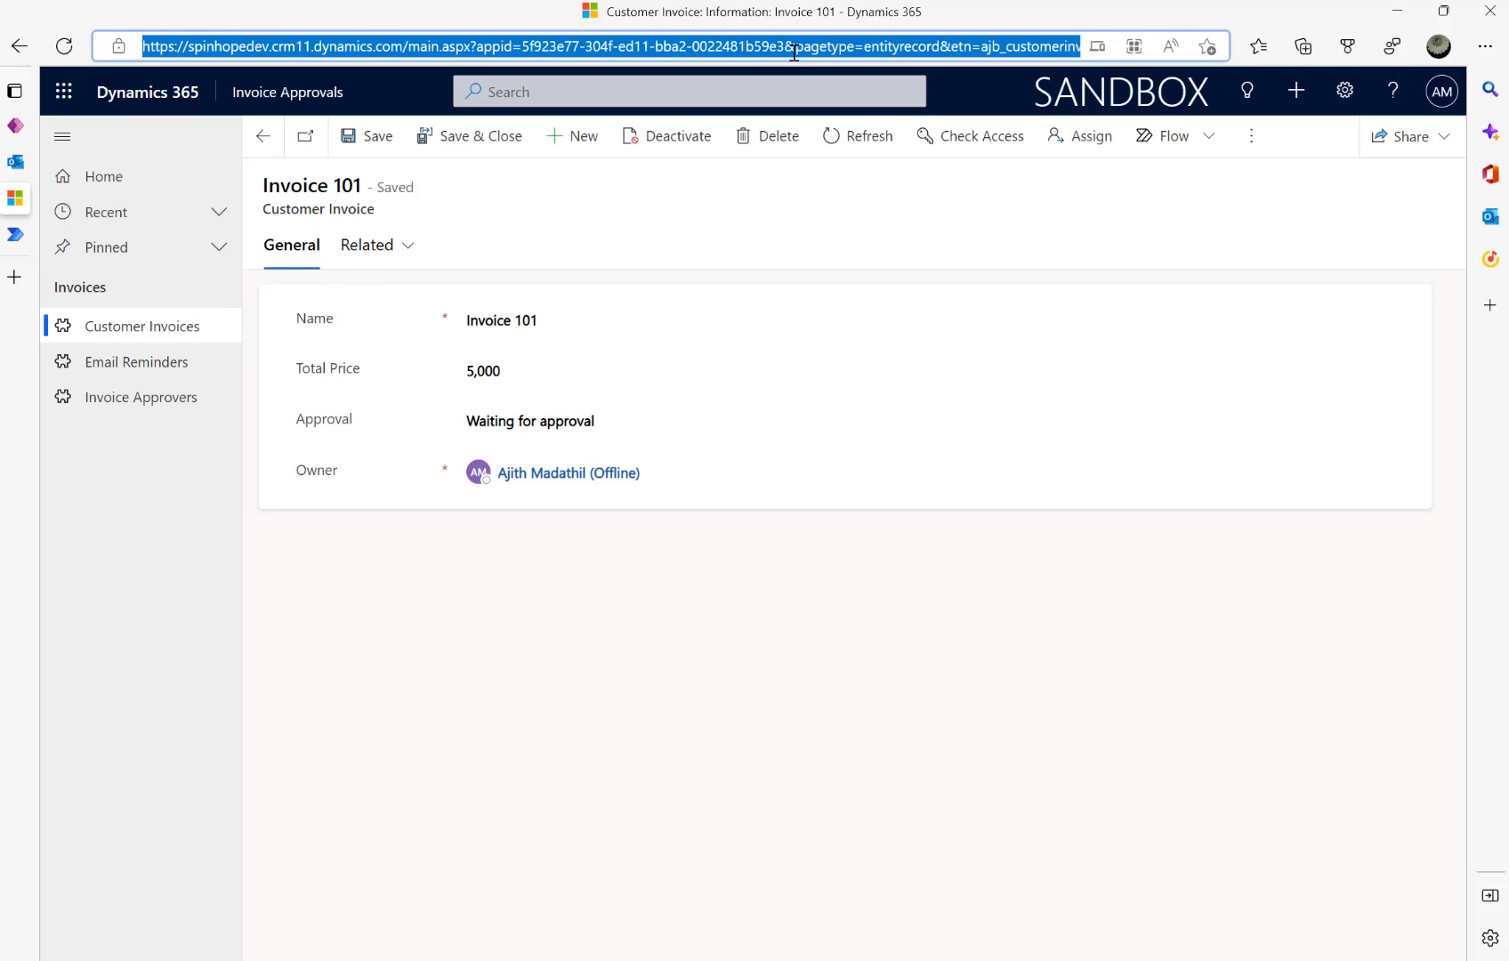
{"action": "key", "text": "End"}
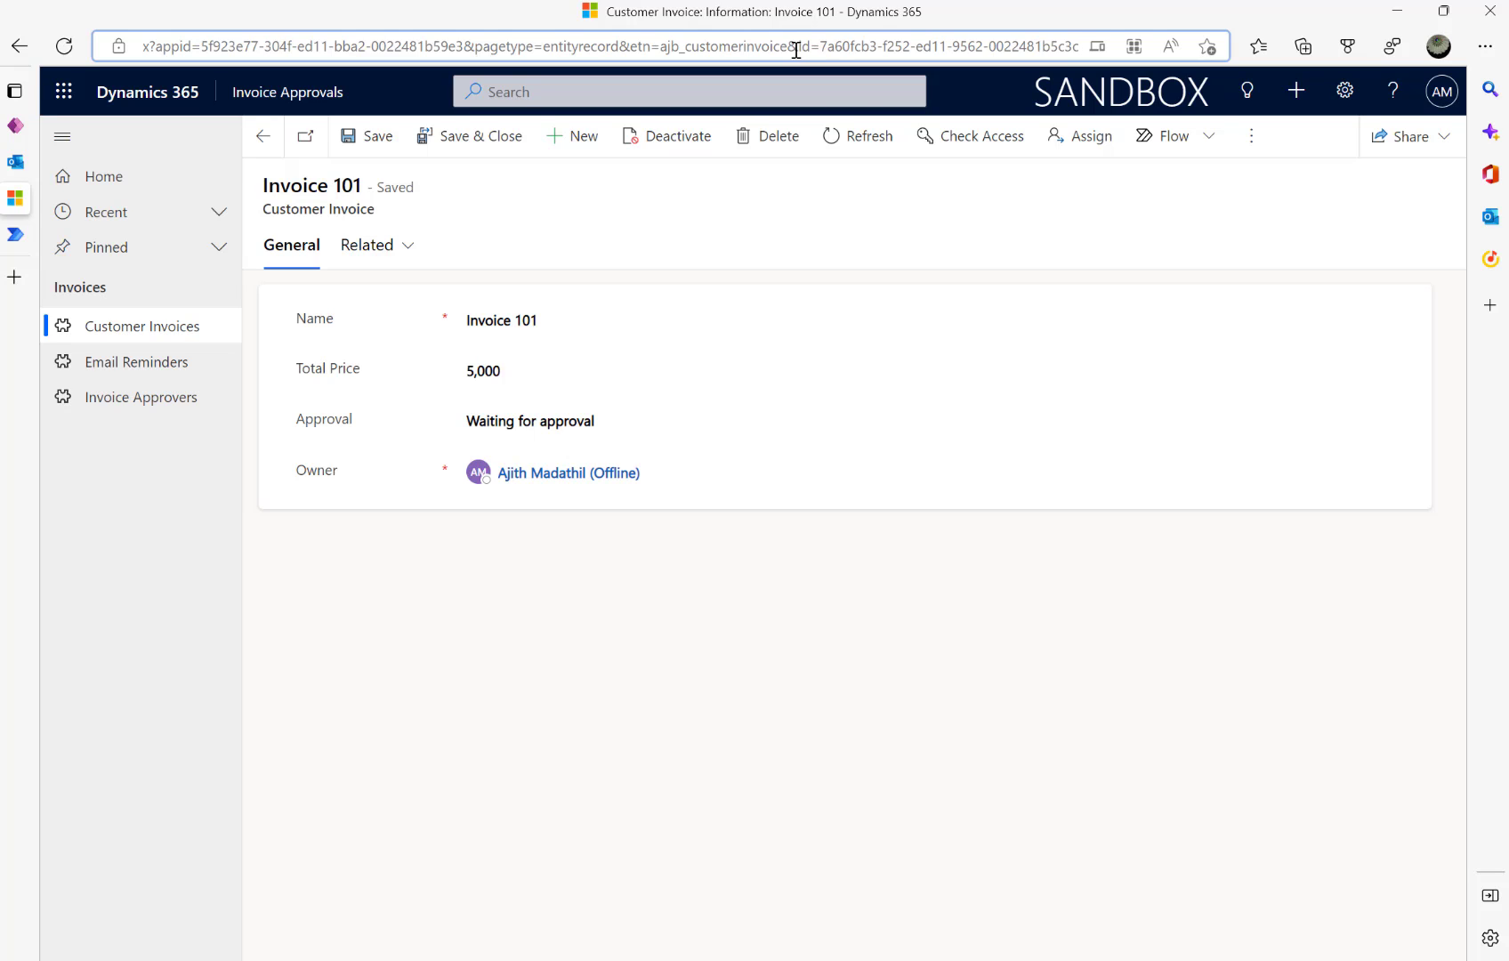
{"action": "left_click_drag", "start_coordinate": [798, 51], "coordinate": [1104, 50]}
- Start a new Email Reminder and check its Email Token Id field
{"action": "left_click", "coordinate": [92, 365]}
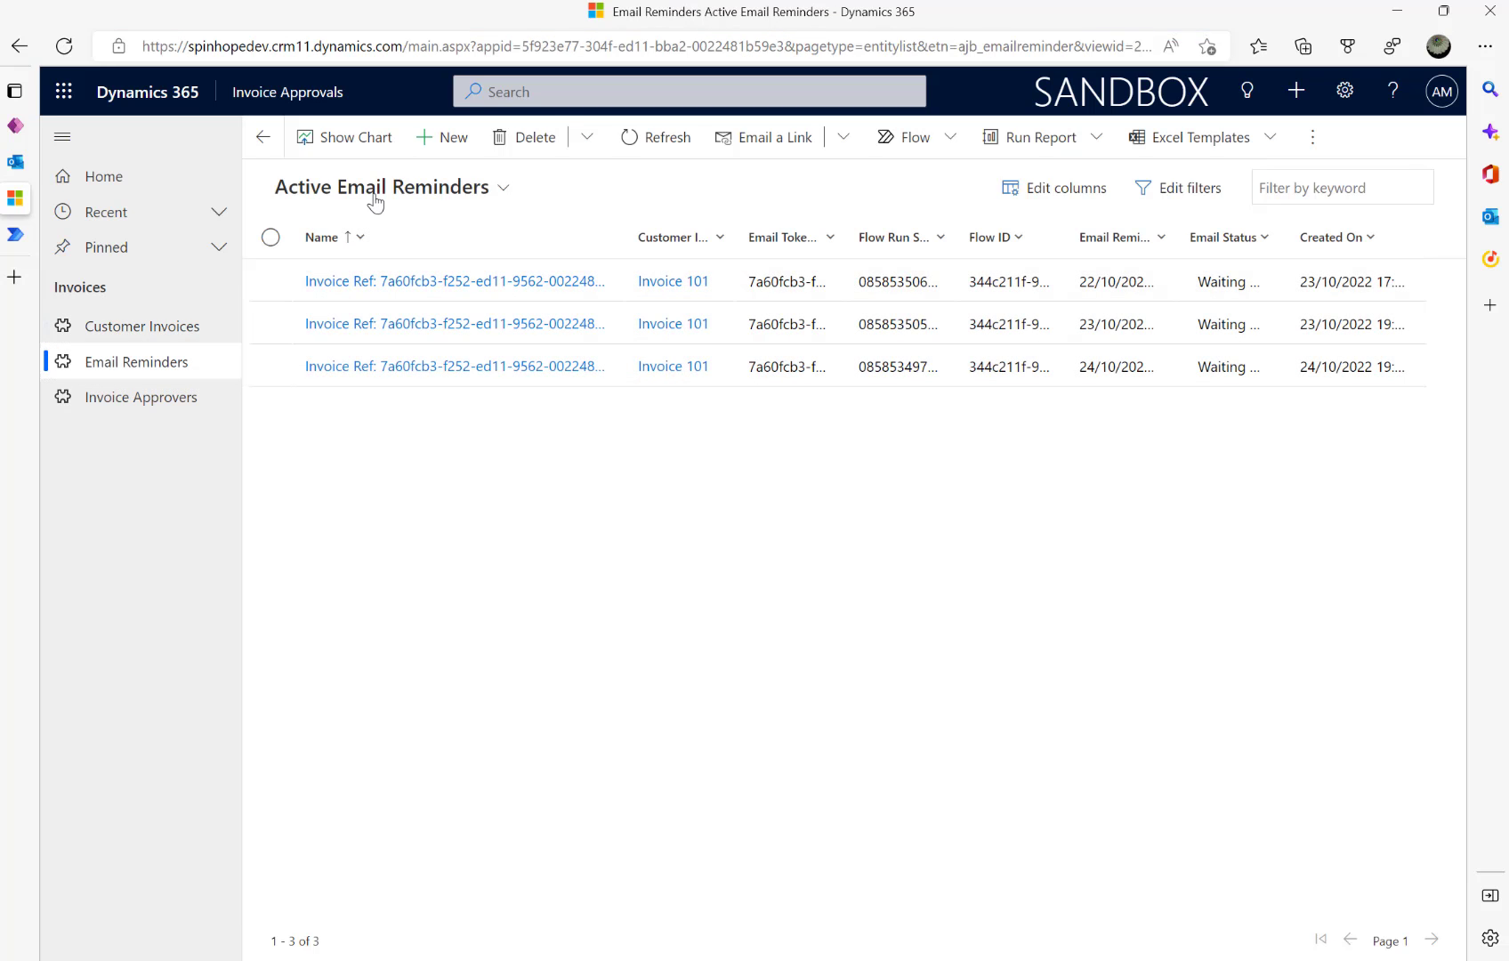
{"action": "left_click", "coordinate": [440, 143]}
{"action": "left_click", "coordinate": [553, 400]}
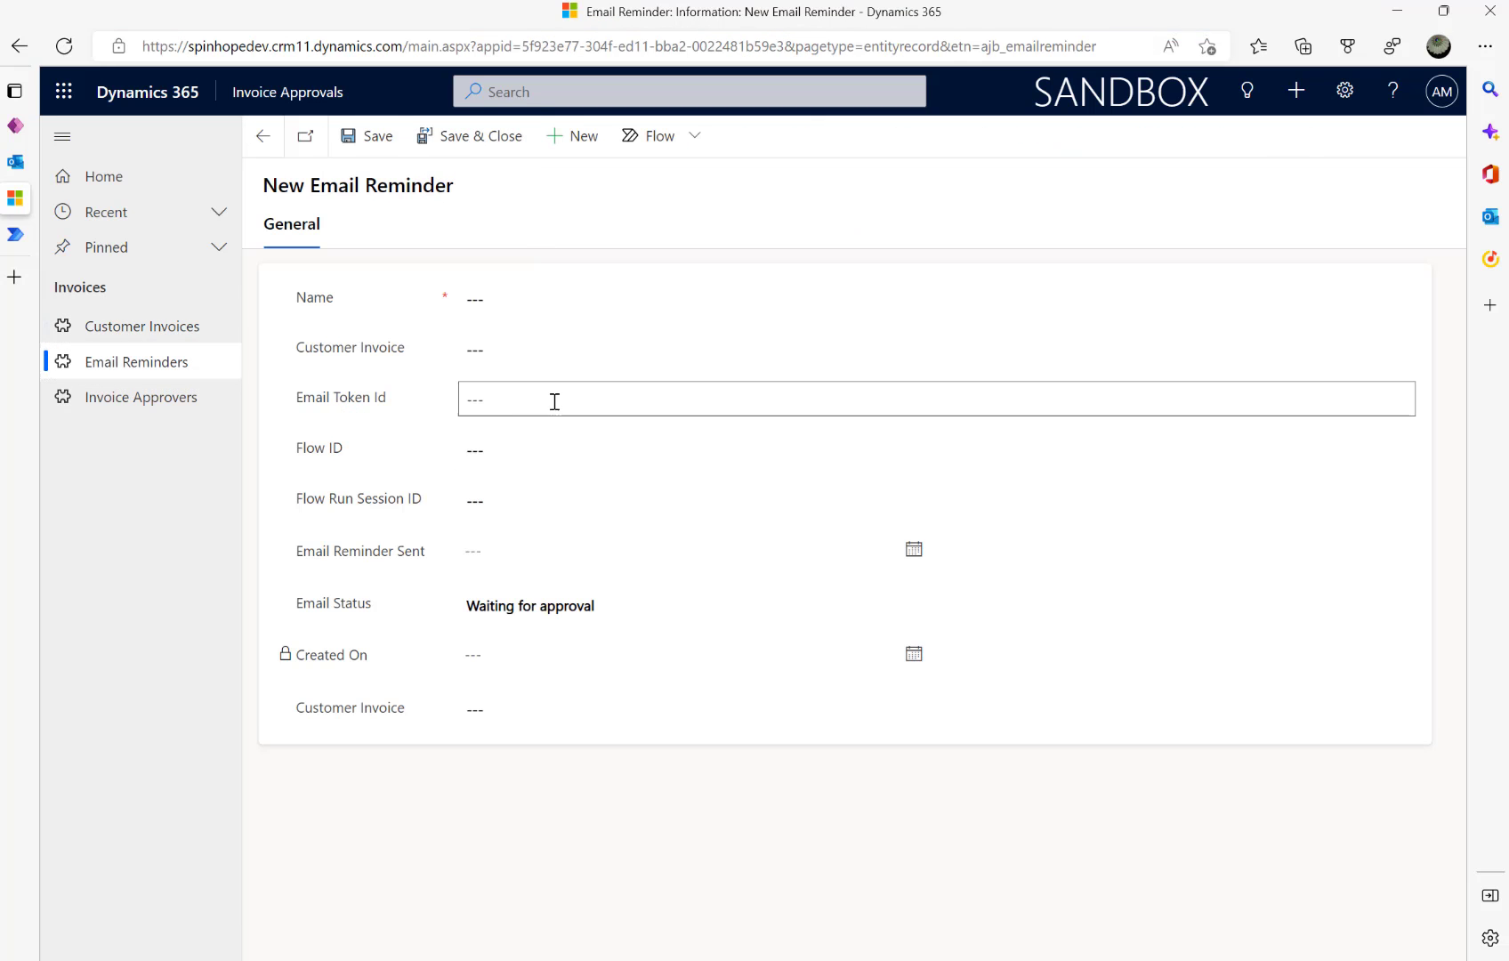
{"action": "left_click", "coordinate": [387, 445]}
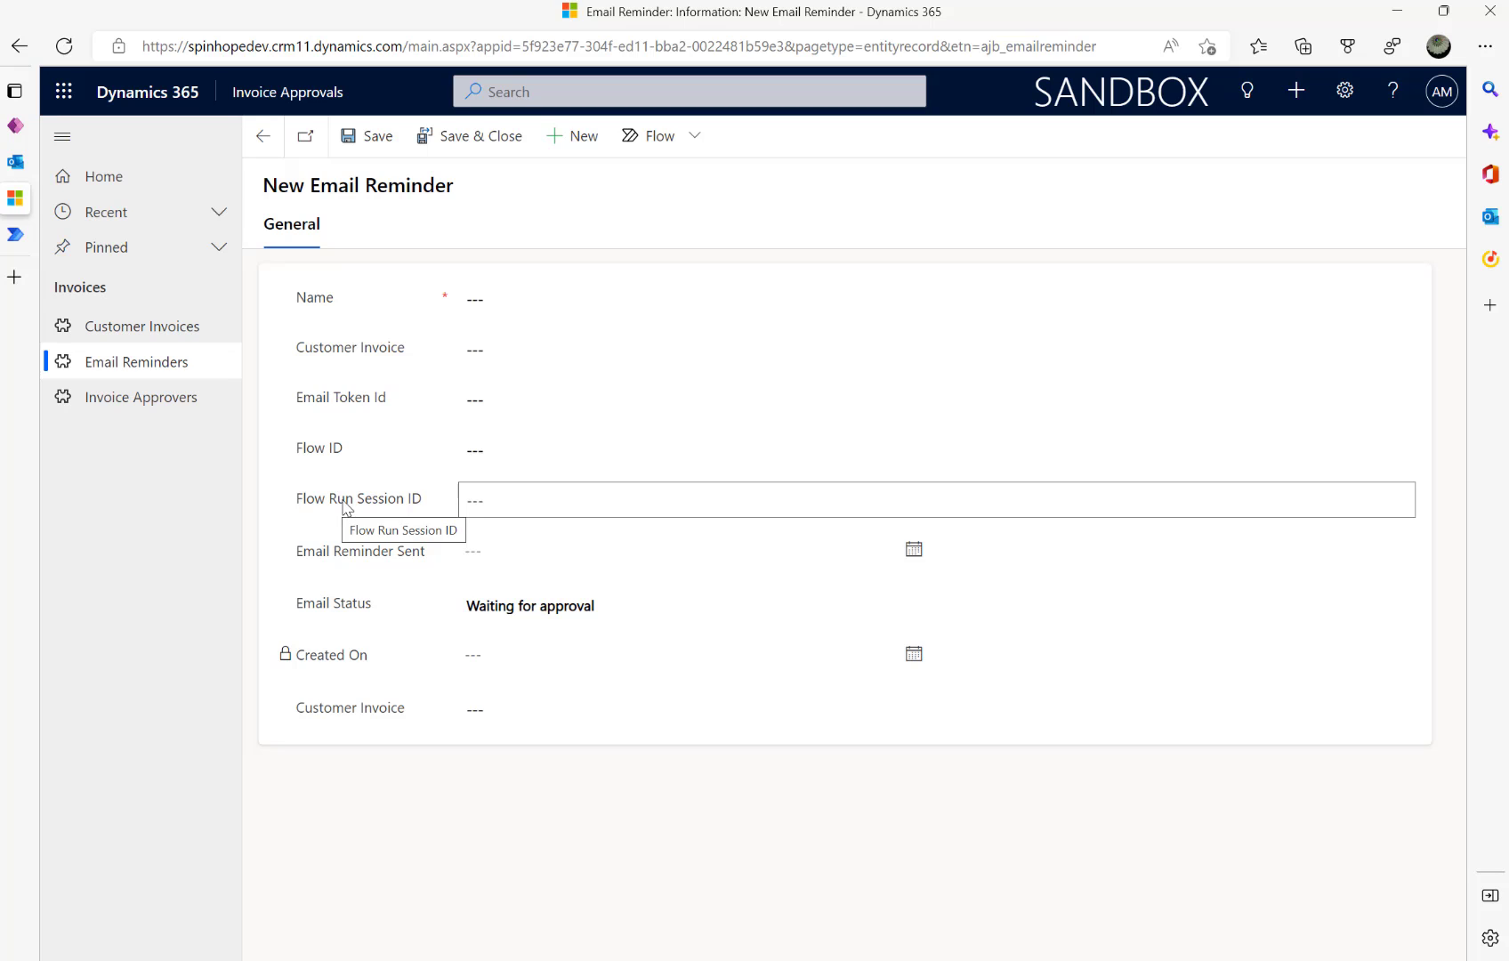
- Open the Power Automate flow's most recent run and highlight its run ID in the address
{"action": "left_click", "coordinate": [16, 237]}
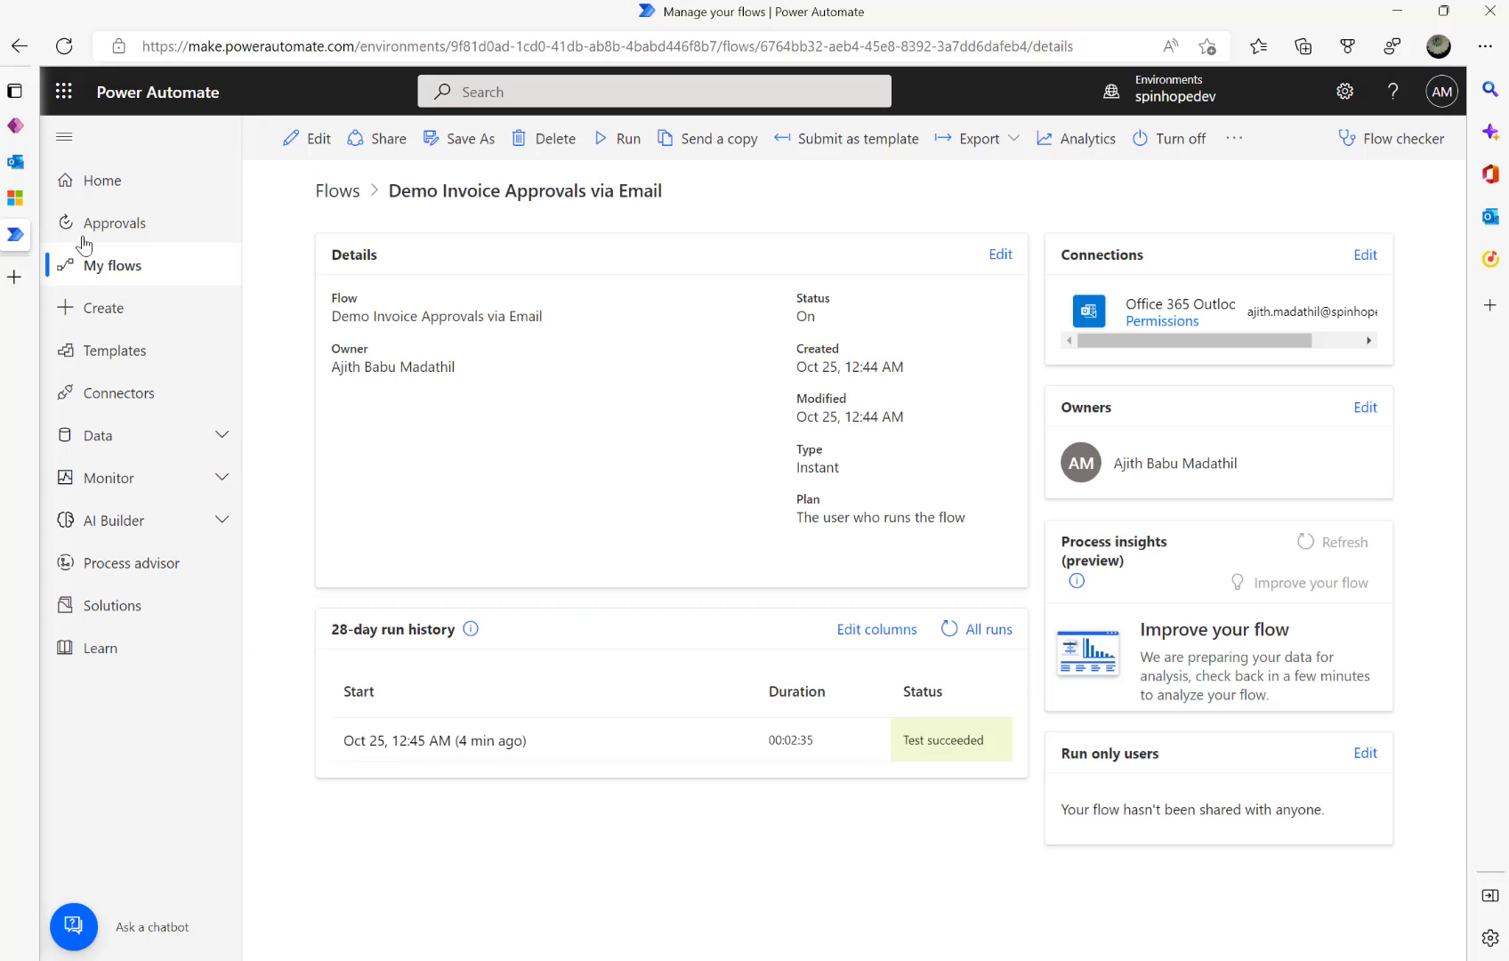
{"action": "left_click", "coordinate": [428, 750]}
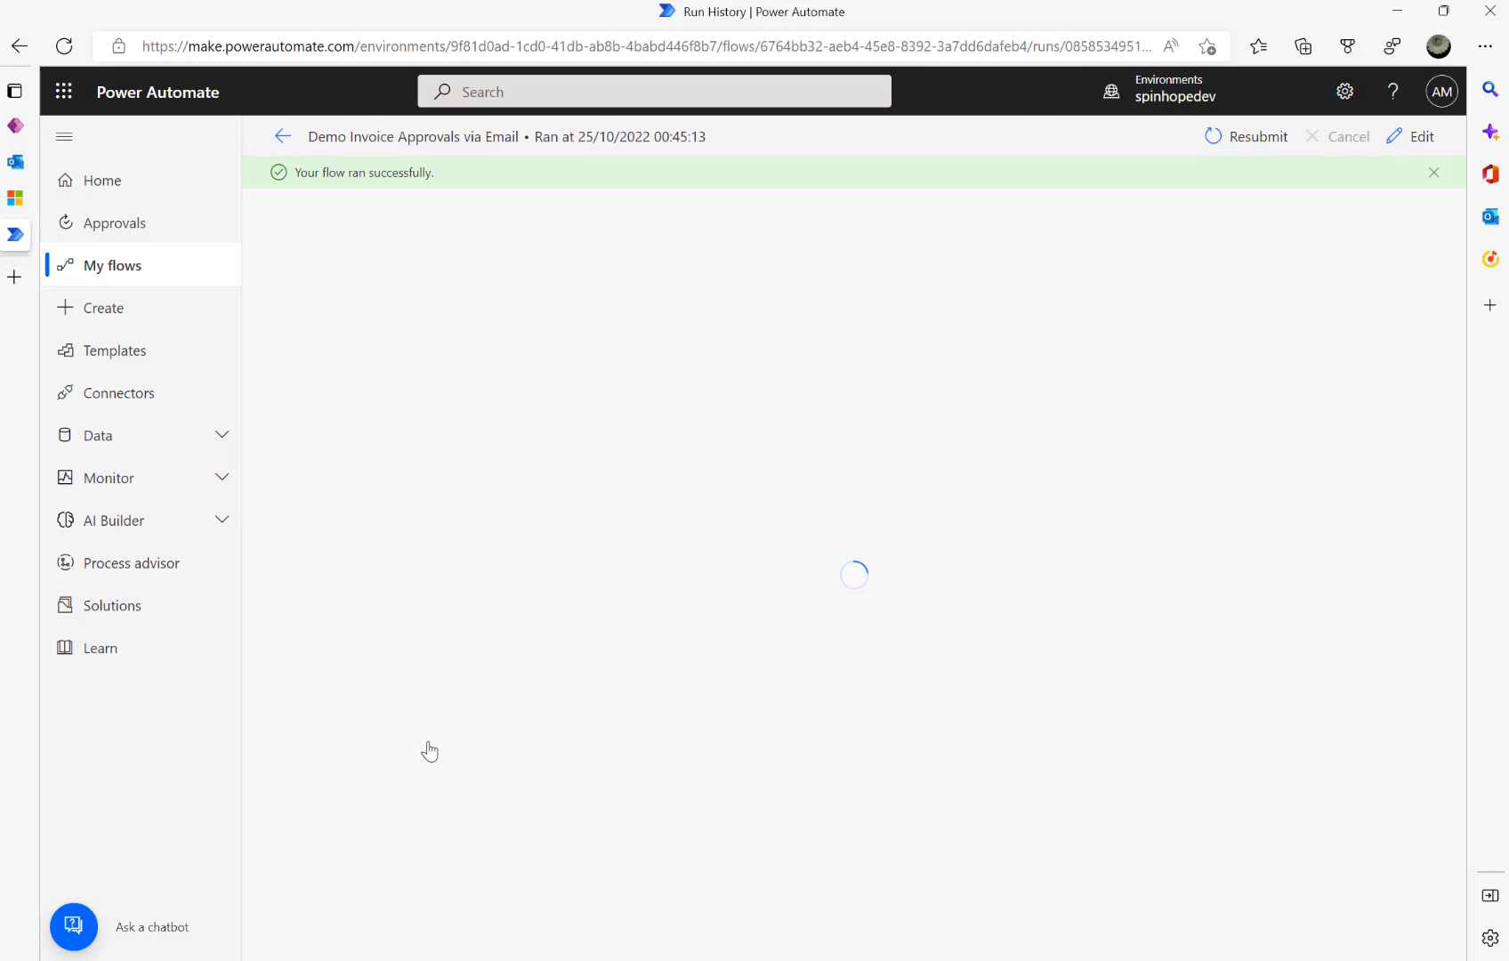
{"action": "left_click", "coordinate": [804, 46]}
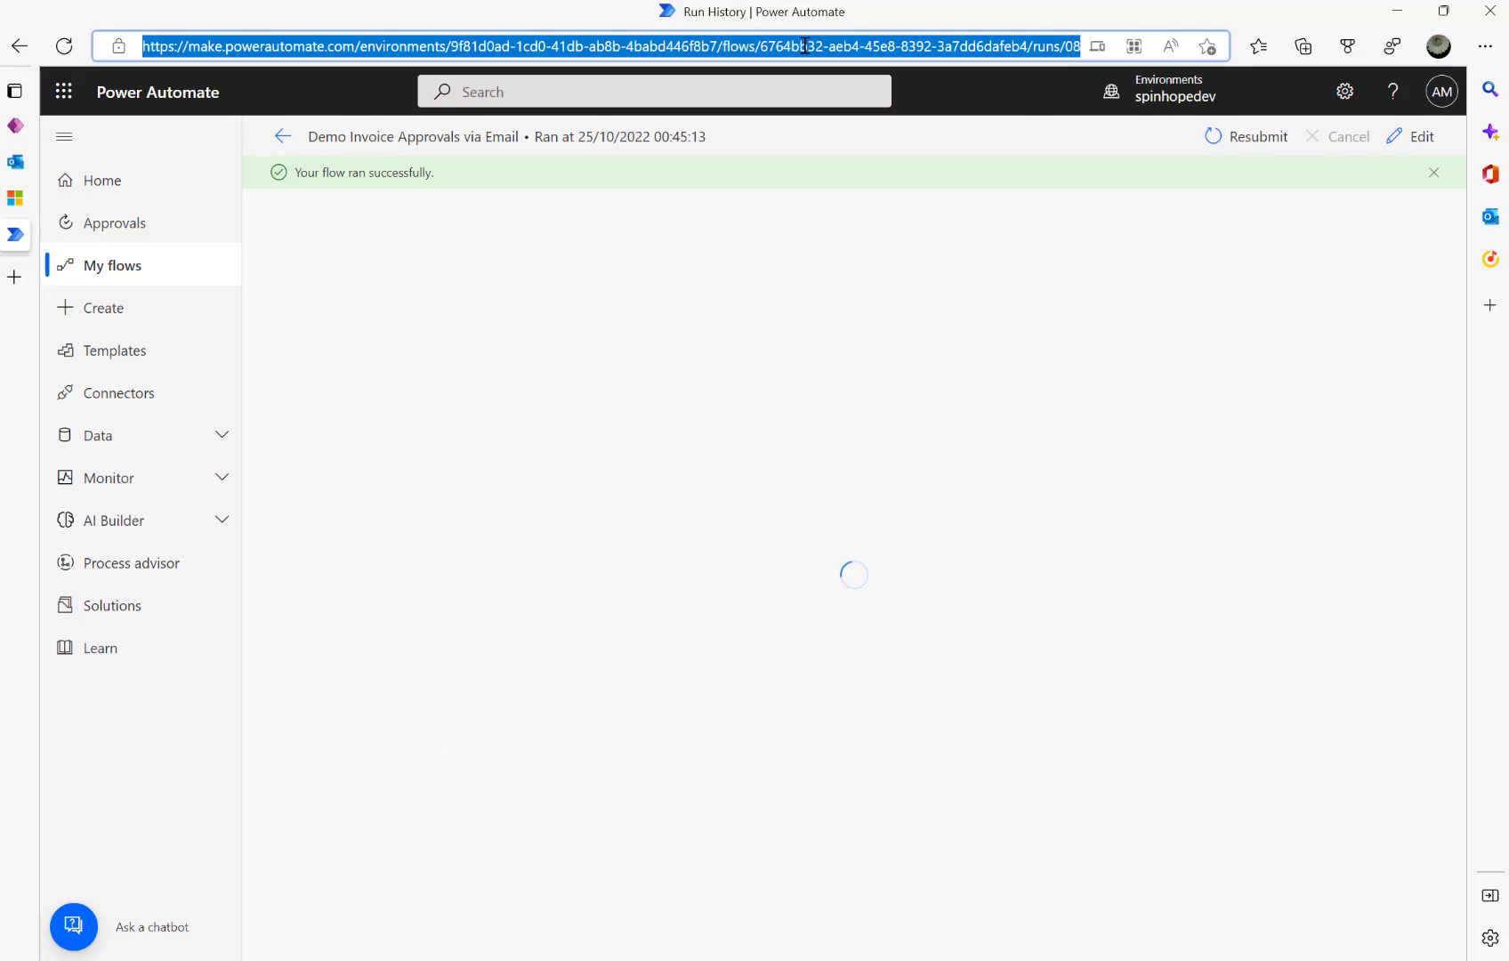
{"action": "key", "text": "End"}
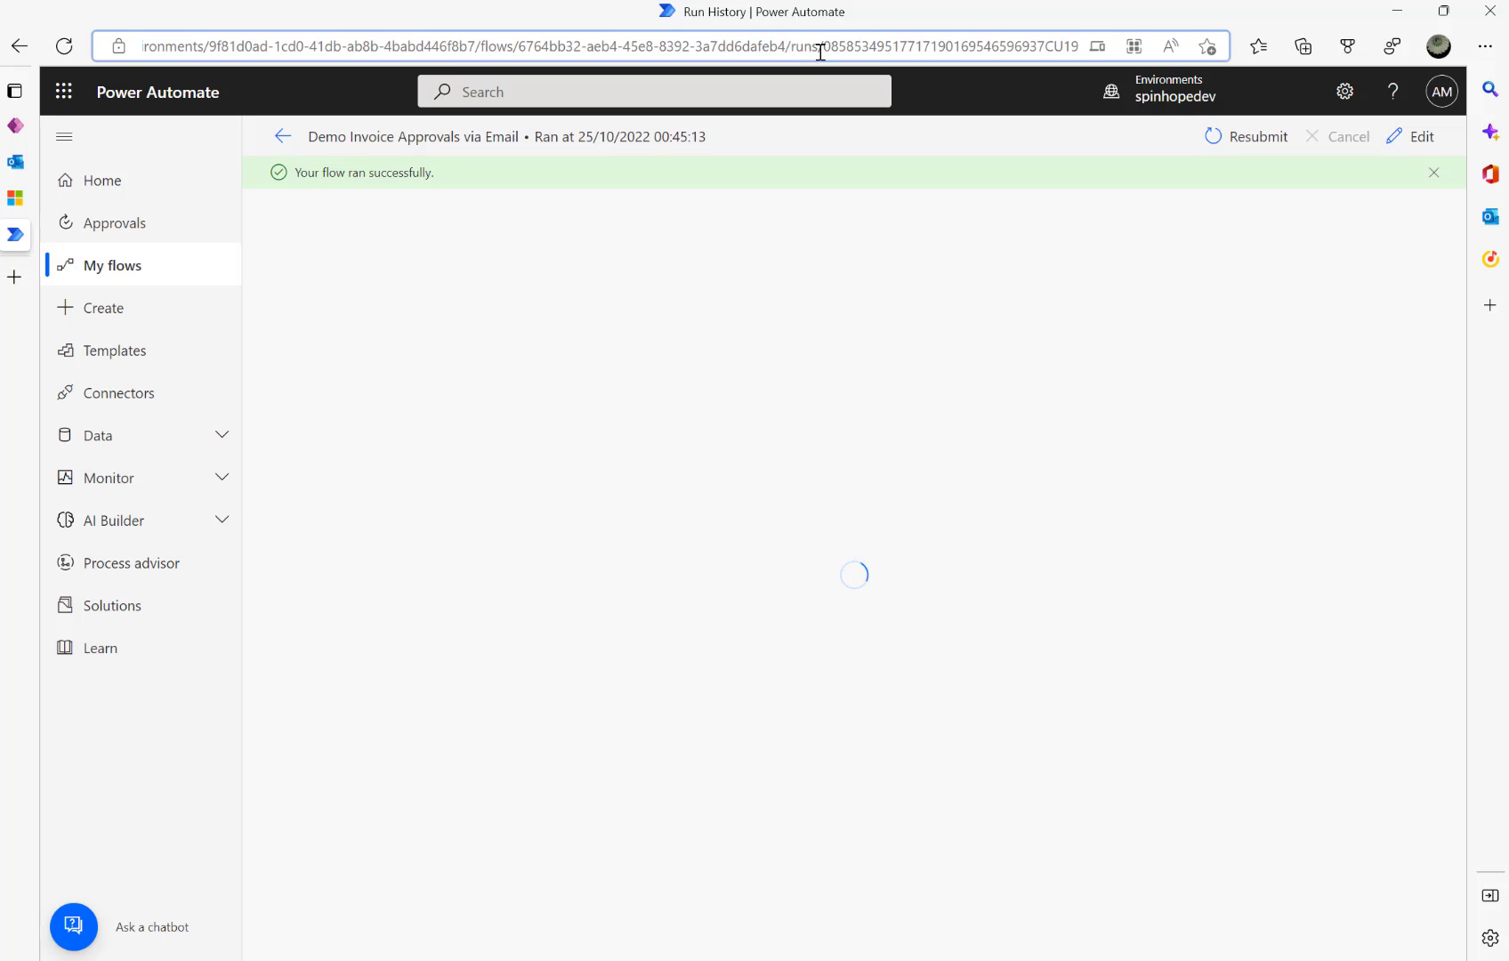
{"action": "left_click_drag", "start_coordinate": [822, 46], "coordinate": [1108, 51]}
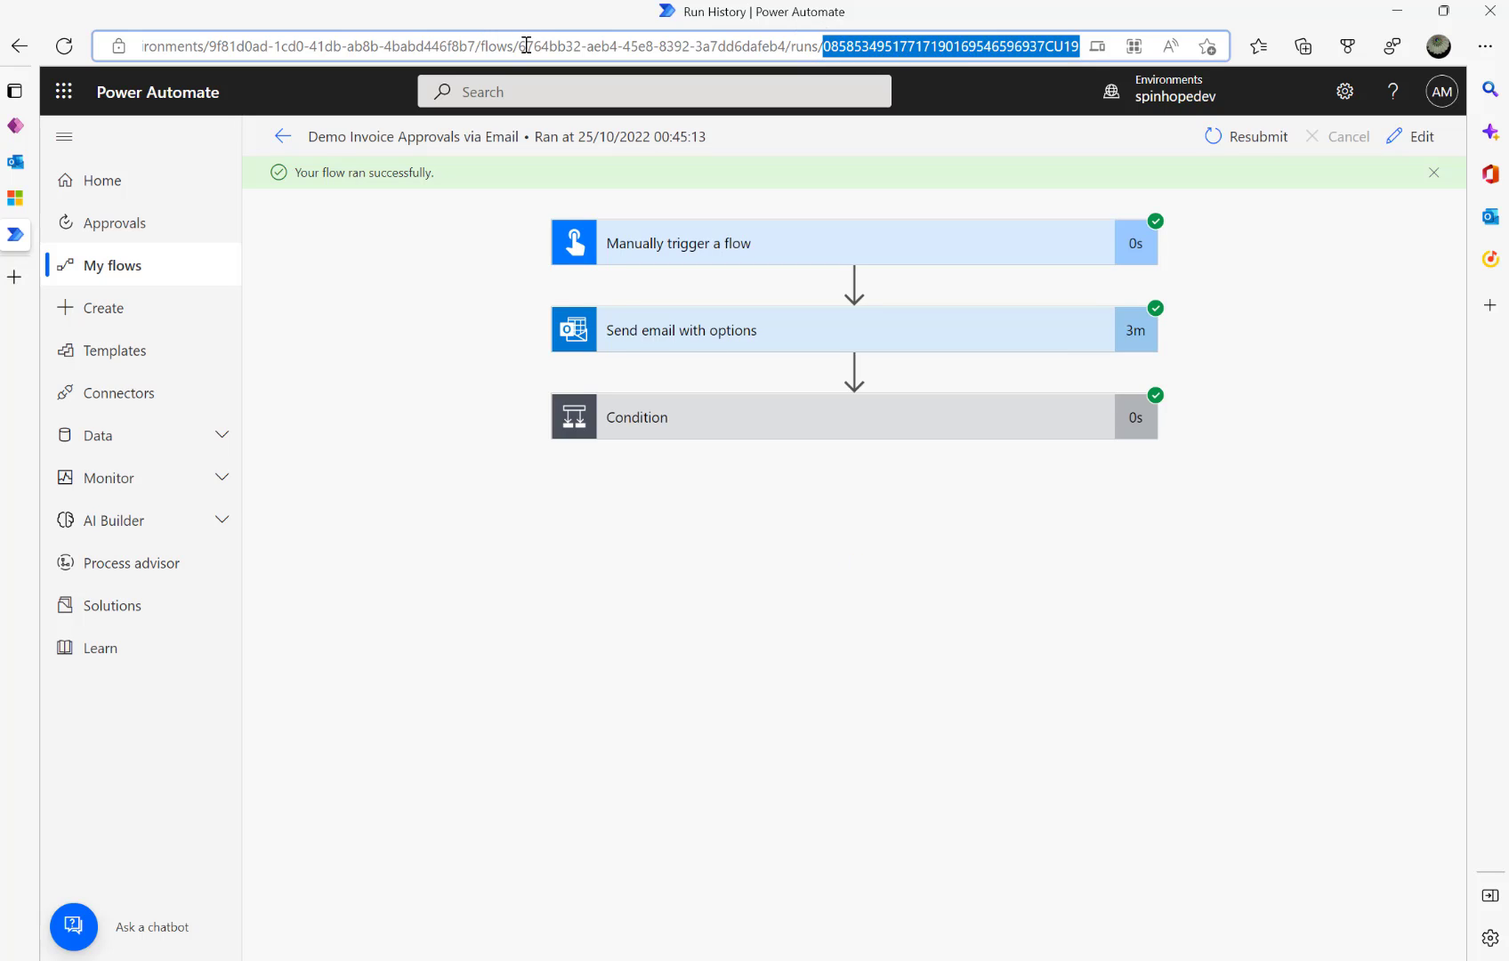
- Highlight the flow ID and run ID in the address again, then go back to the flow details
{"action": "left_click_drag", "start_coordinate": [518, 48], "coordinate": [789, 50]}
{"action": "double_click", "coordinate": [798, 52]}
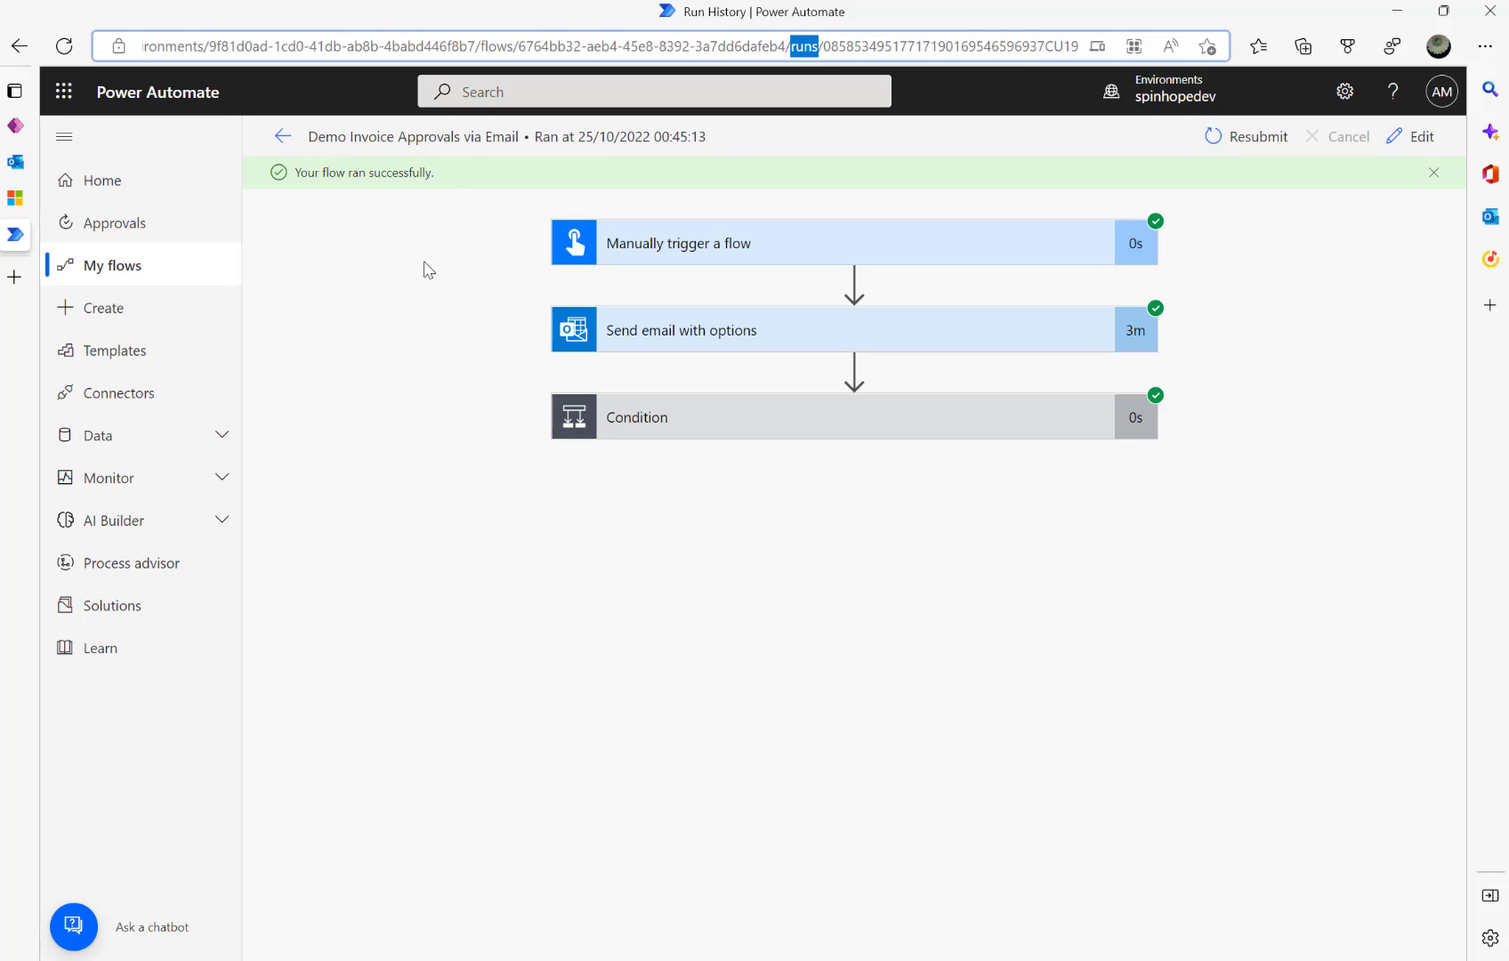
{"action": "left_click_drag", "start_coordinate": [518, 48], "coordinate": [786, 48]}
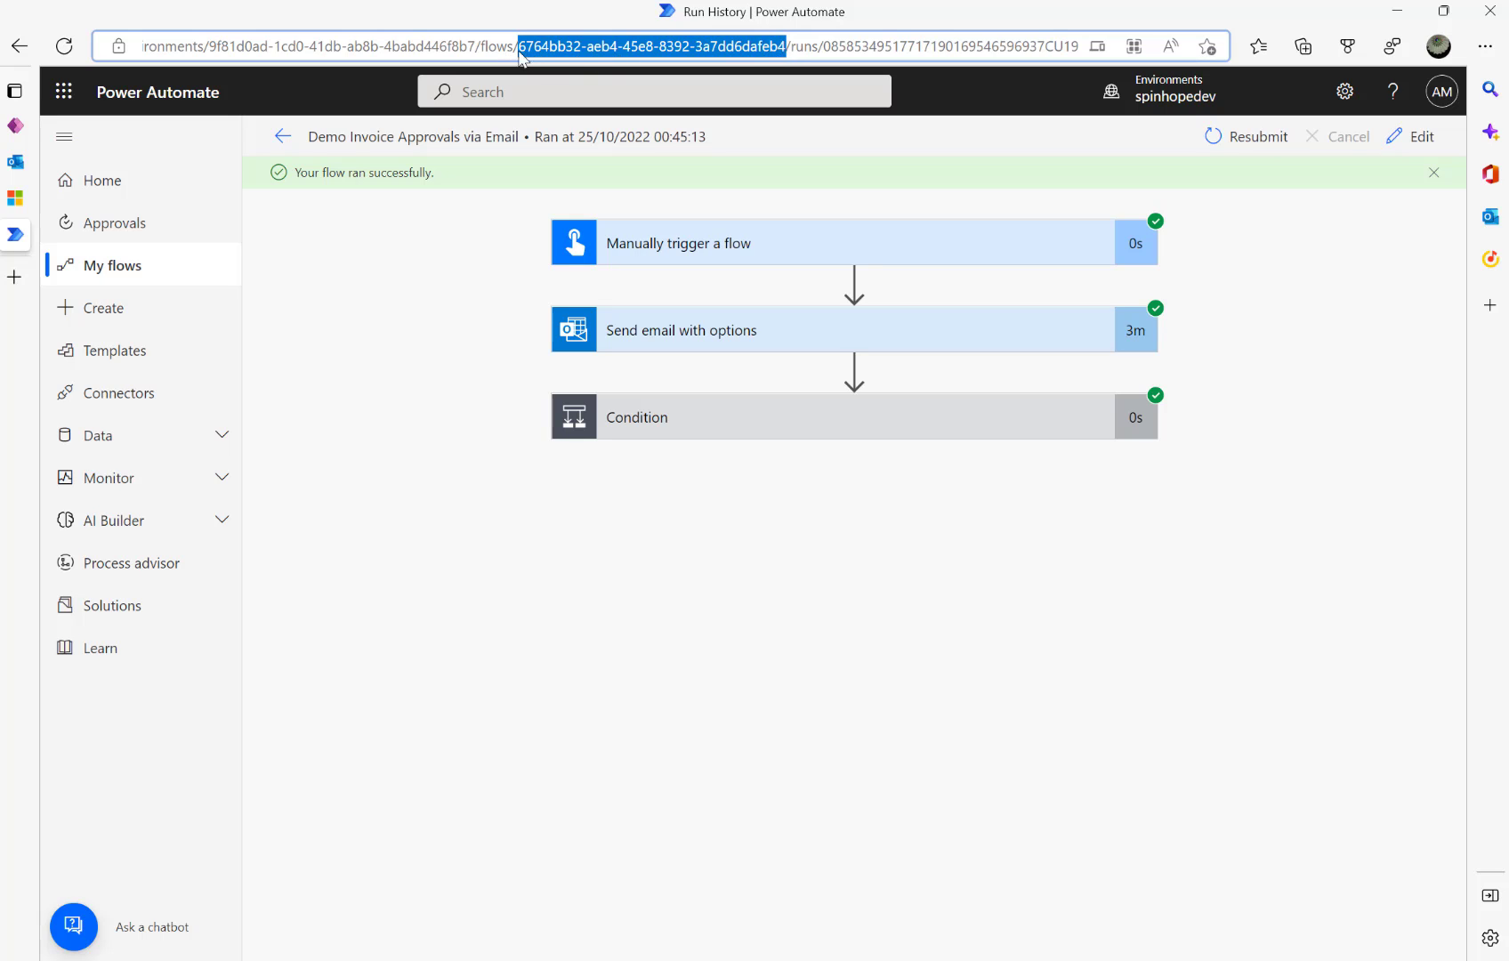
{"action": "left_click_drag", "start_coordinate": [822, 50], "coordinate": [1128, 54]}
{"action": "double_click", "coordinate": [1128, 54]}
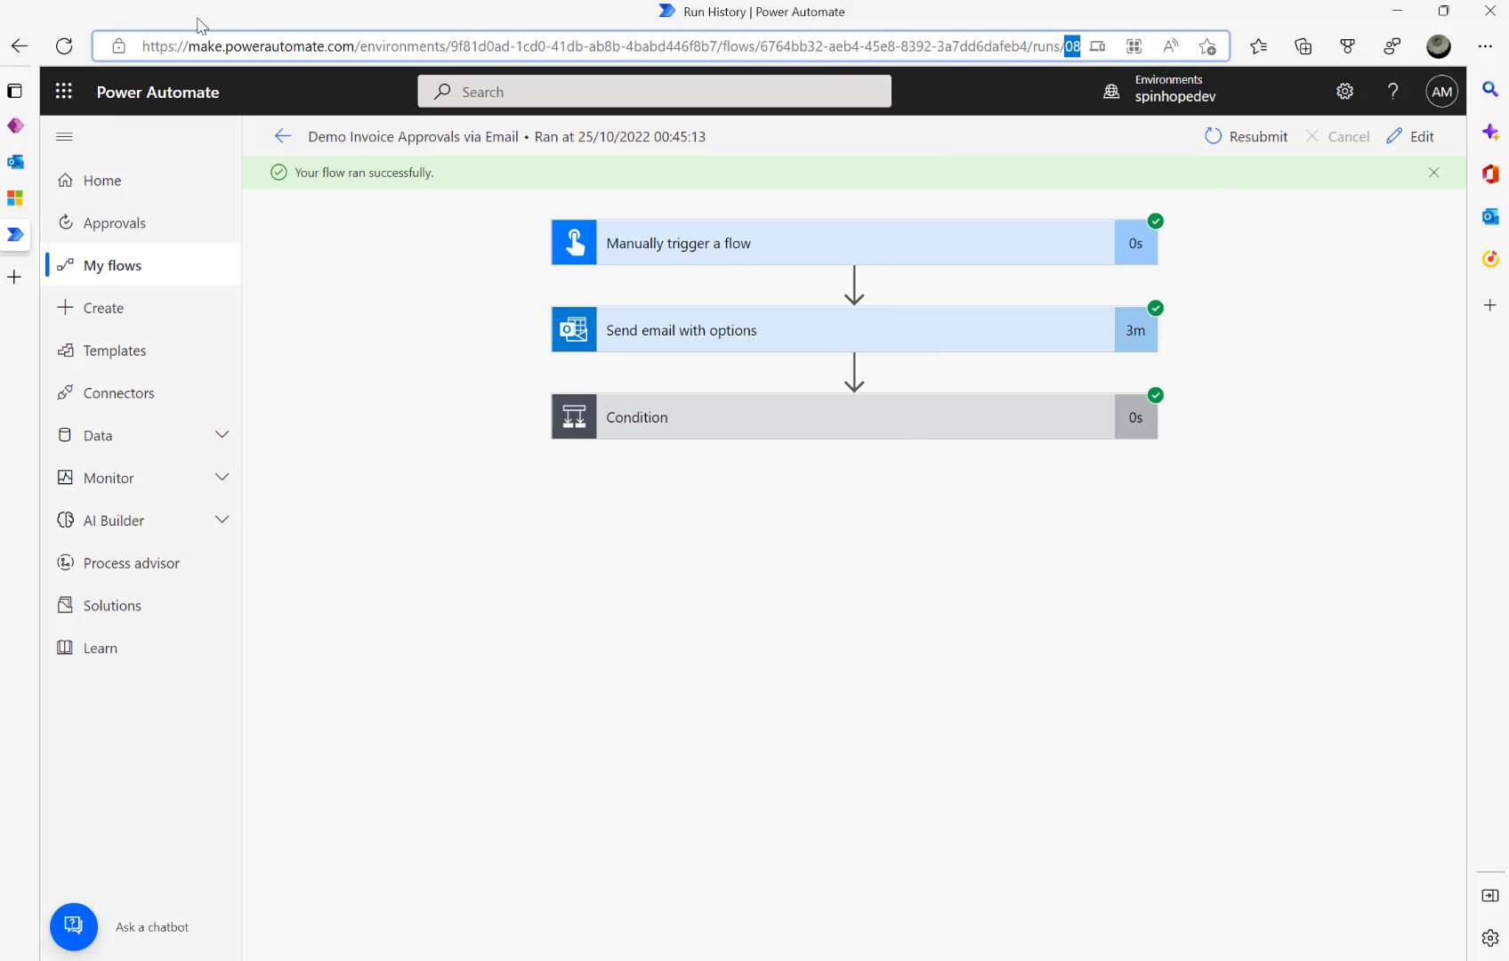
{"action": "left_click", "coordinate": [283, 137]}
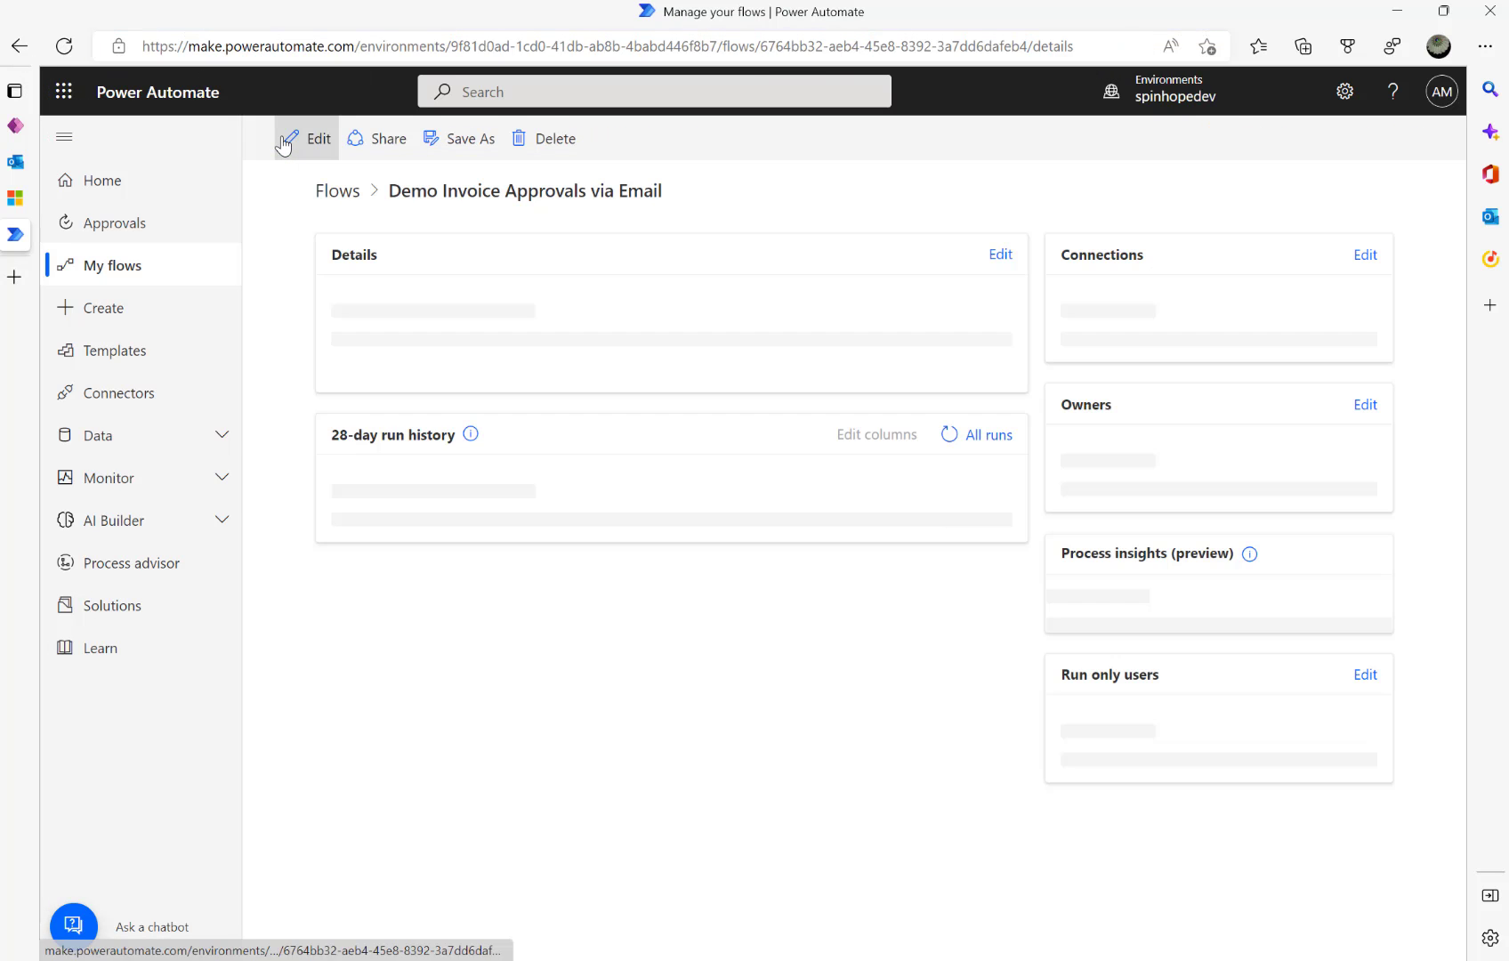
- Return to the Dynamics 365 New Email Reminder form and list its Email Status choices
{"action": "left_click", "coordinate": [20, 204]}
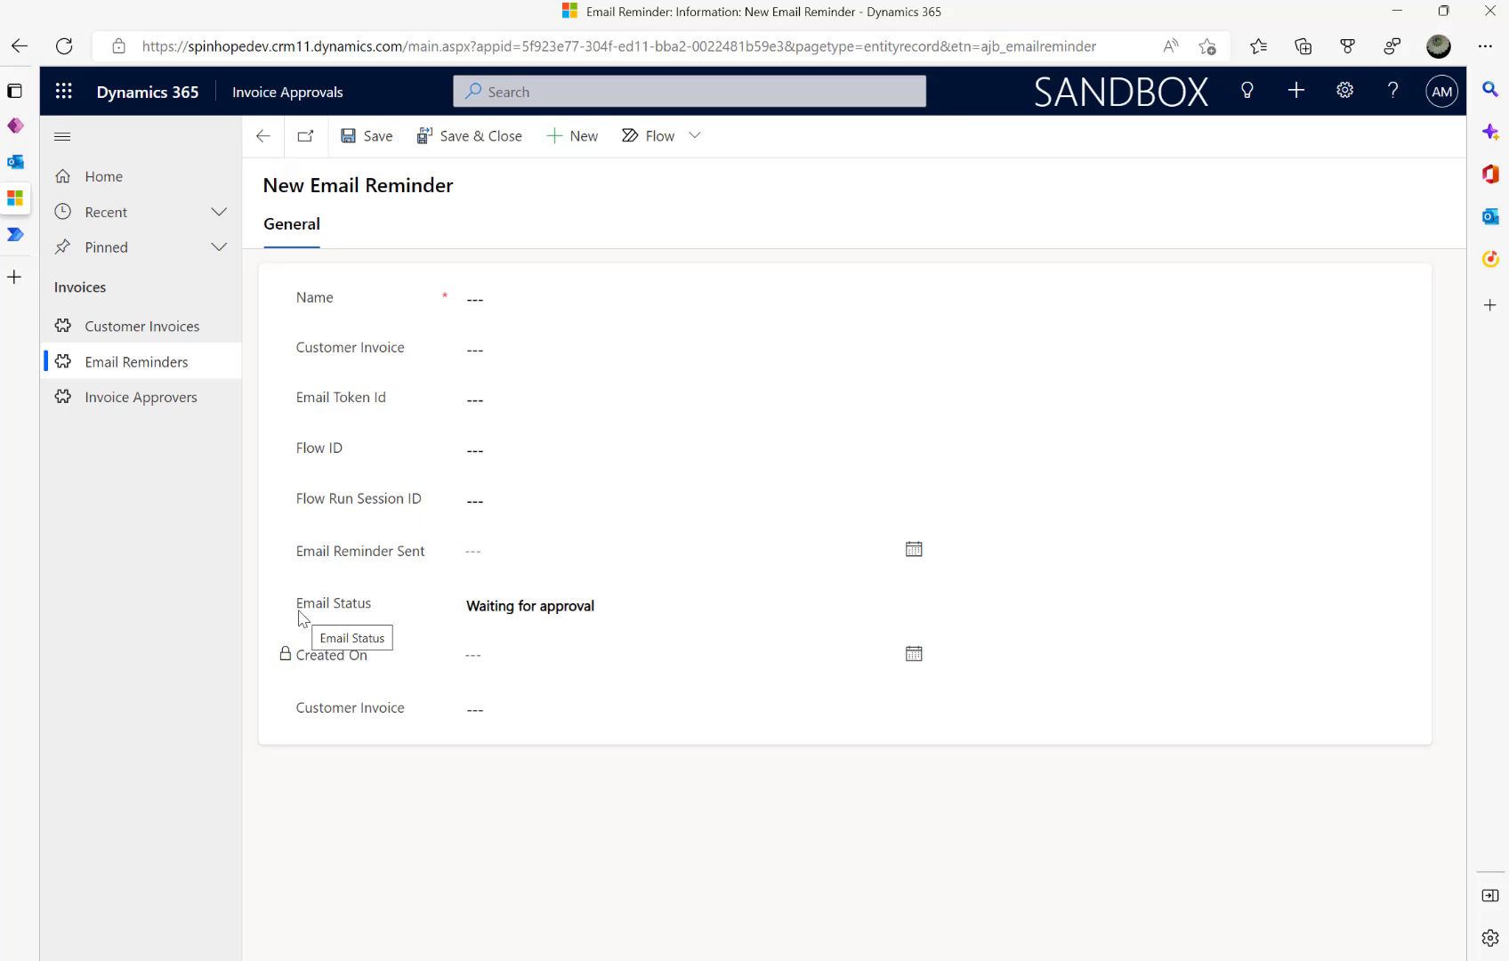
{"action": "left_click", "coordinate": [679, 617]}
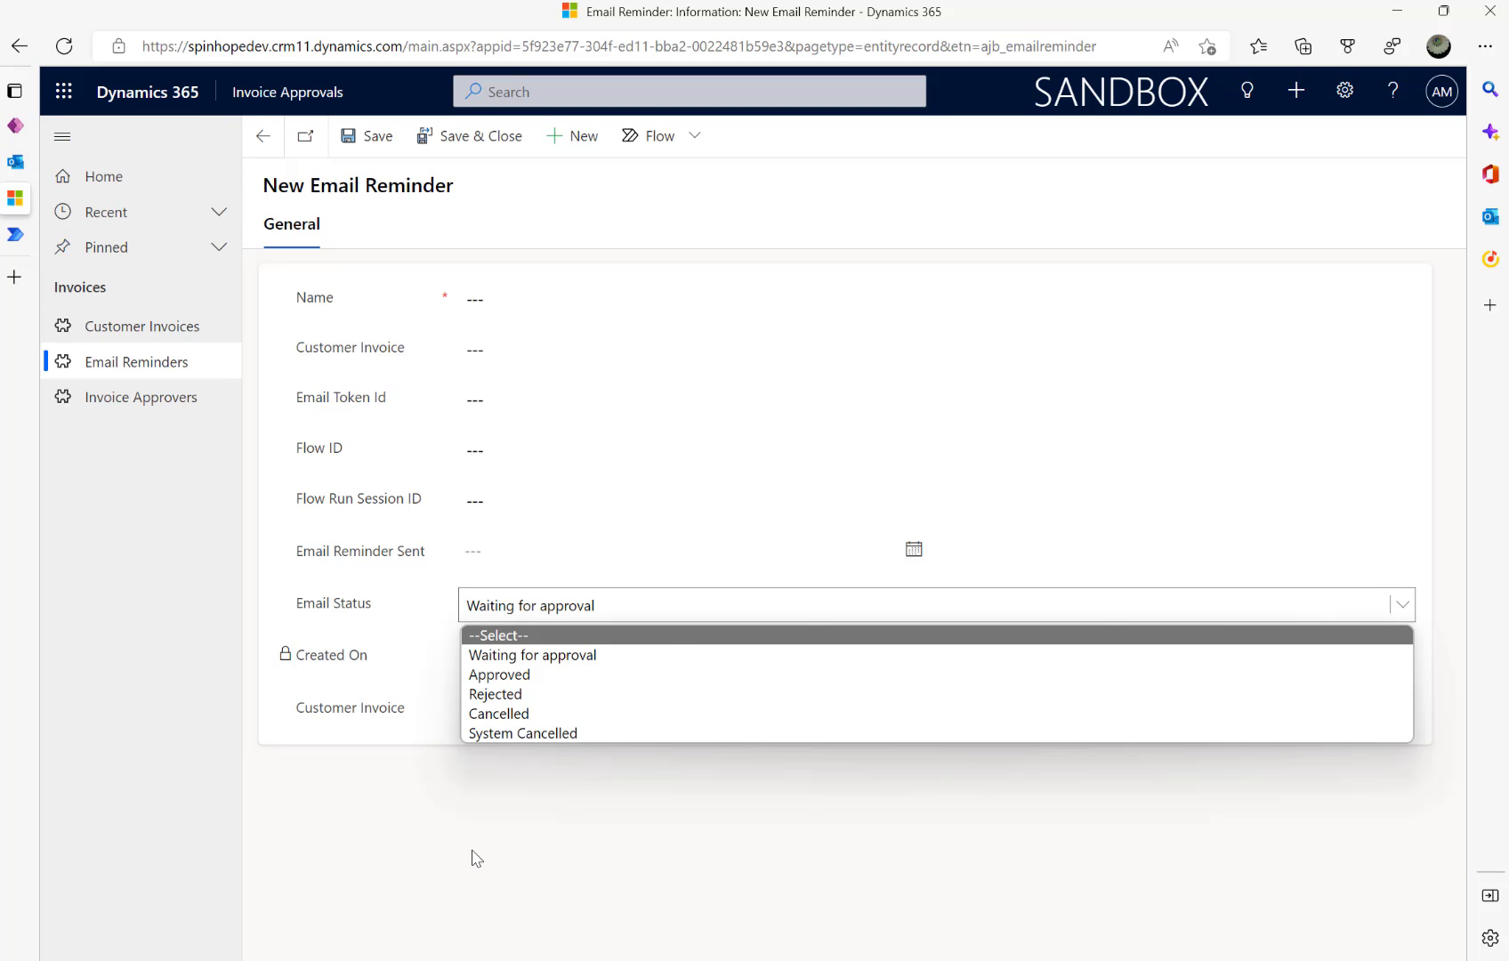
- Set Email Status to System Cancelled and check the Customer Invoice lookup choices
{"action": "left_click", "coordinate": [513, 738]}
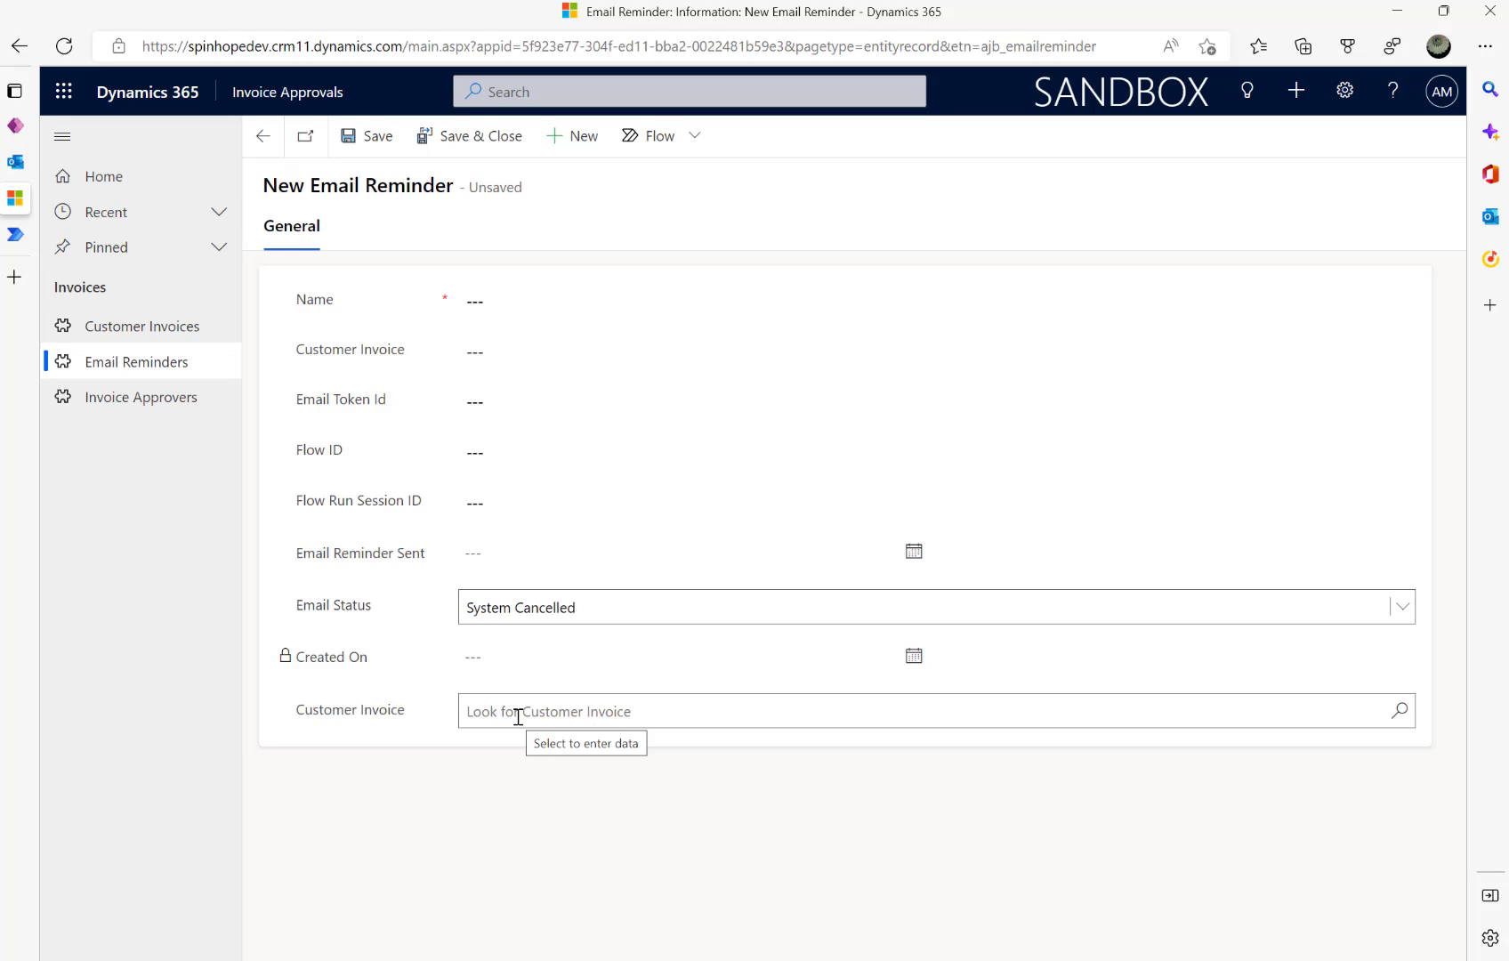
{"action": "left_click", "coordinate": [1401, 712]}
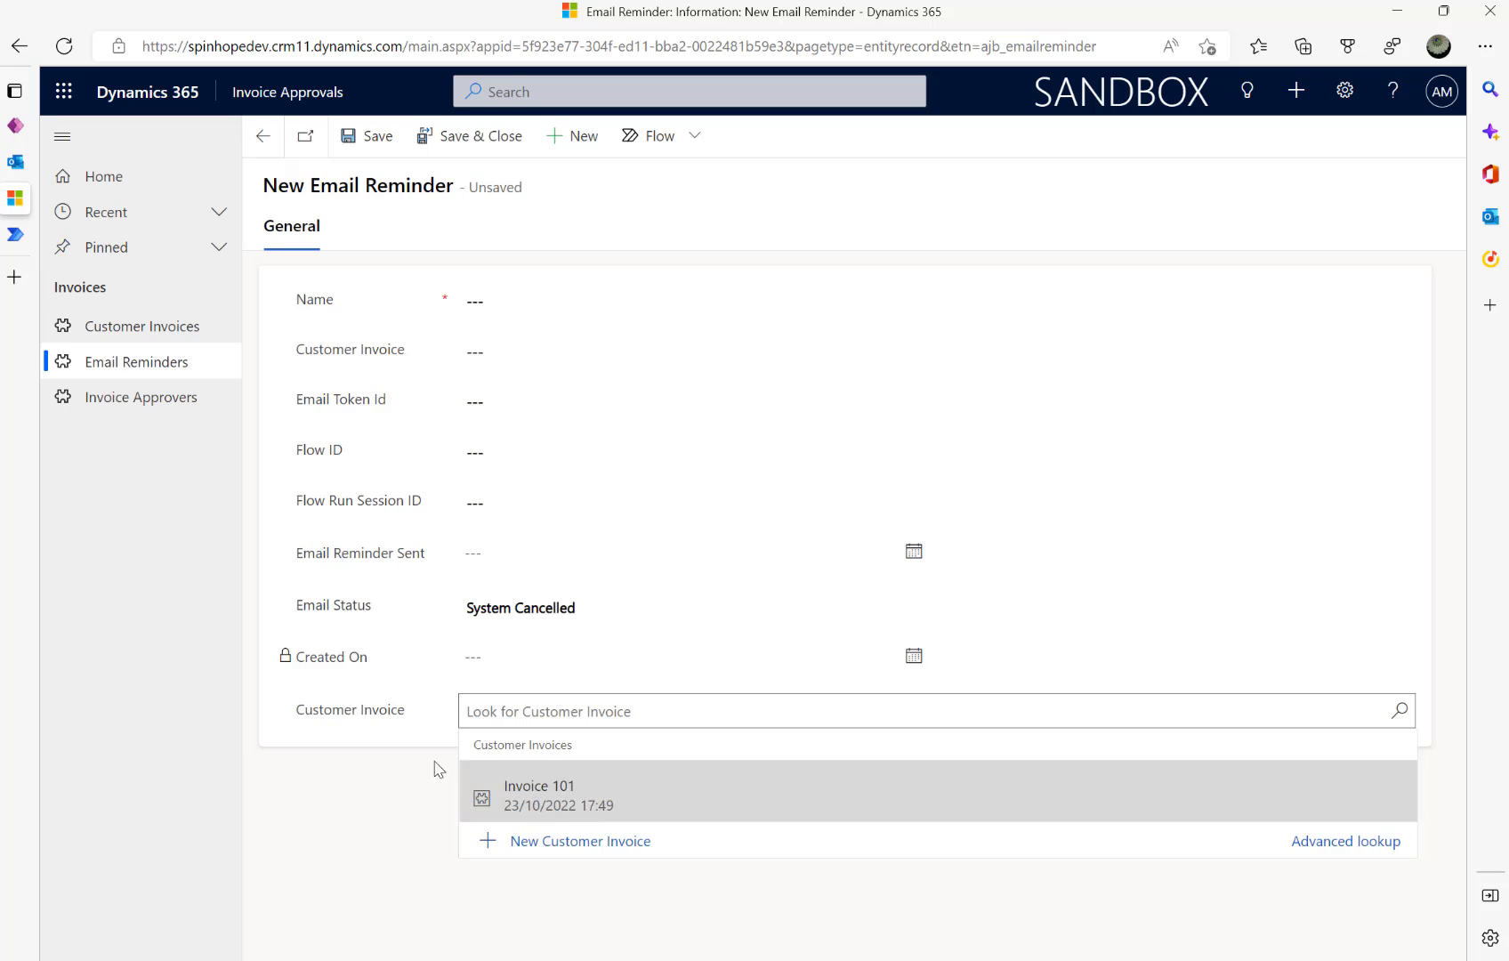
{"action": "left_click", "coordinate": [375, 811]}
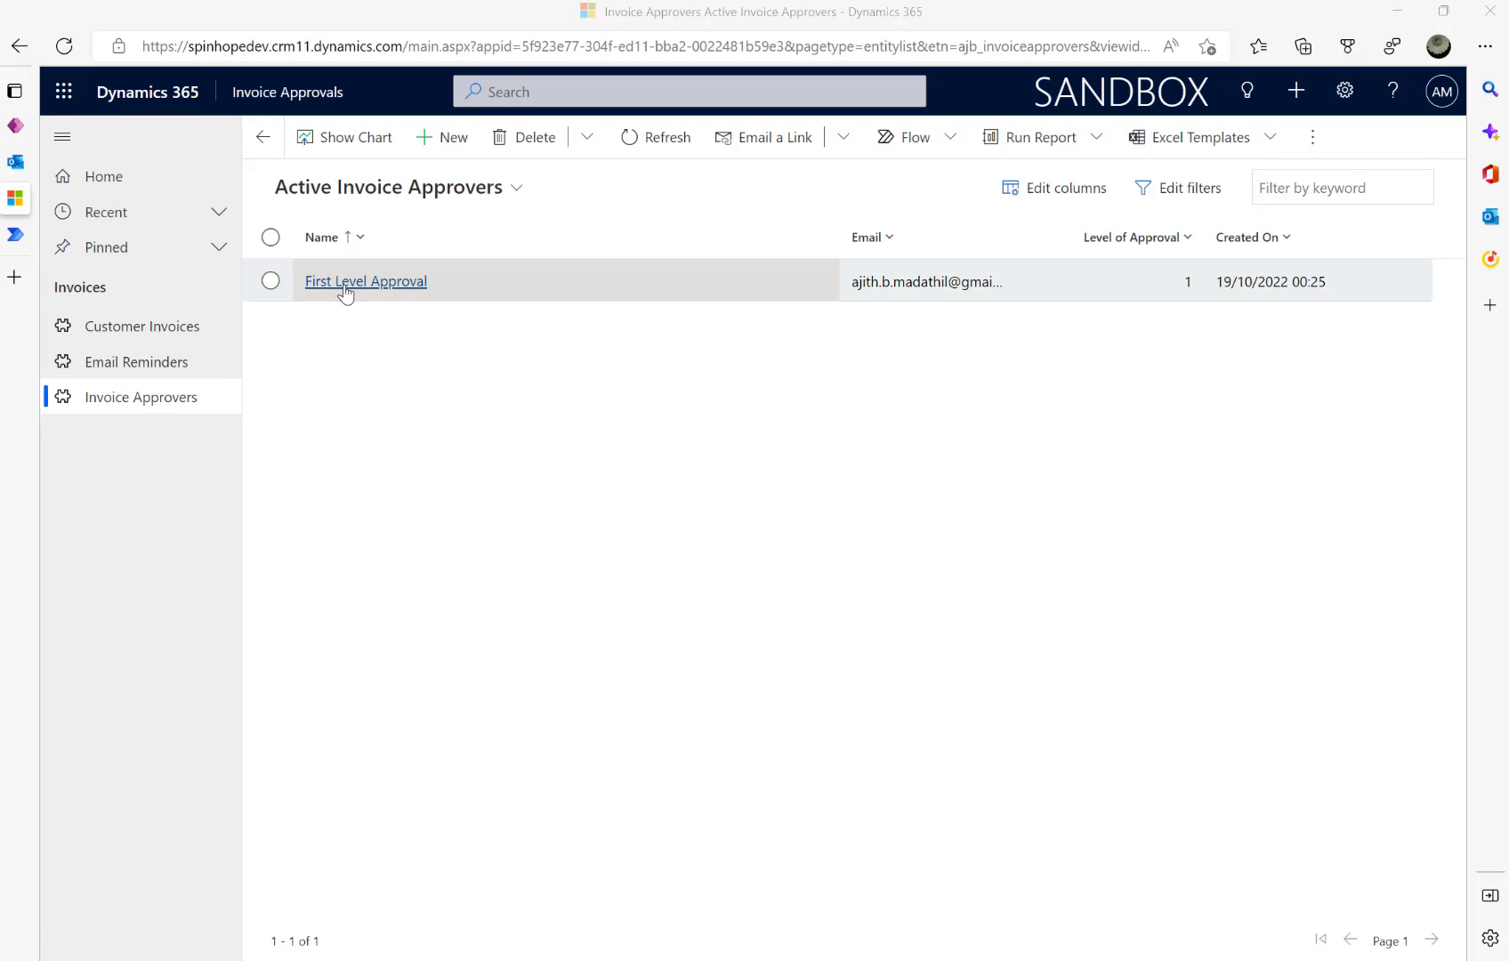
- Inspect the First Level Approval approver's Email field, then return to Active Customer Invoices
{"action": "left_click", "coordinate": [389, 283]}
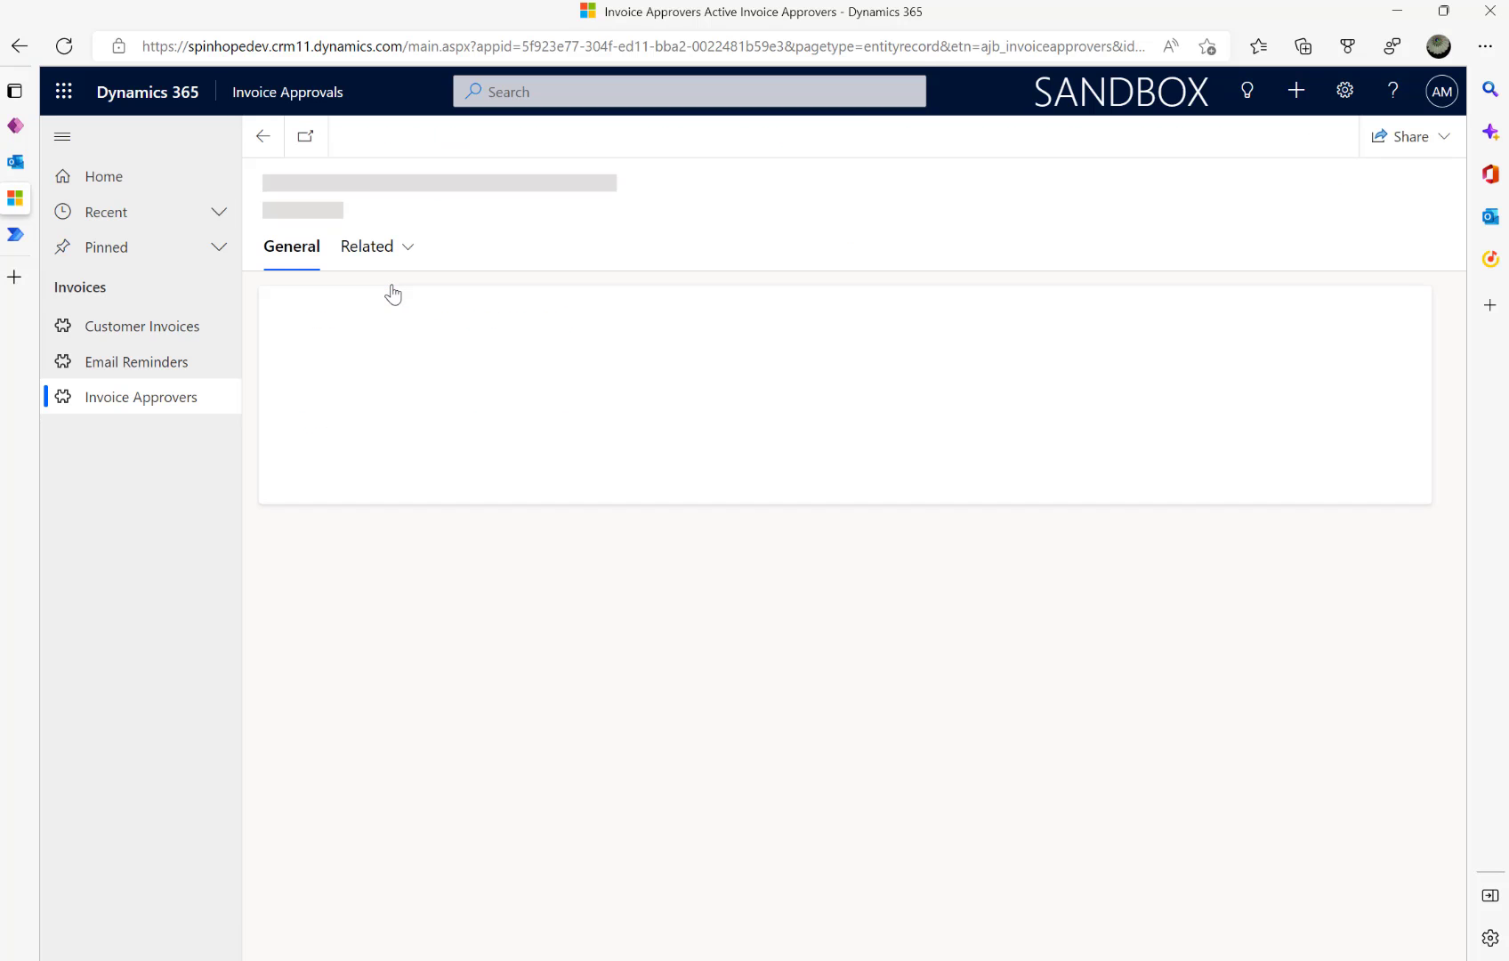
{"action": "left_click", "coordinate": [681, 421]}
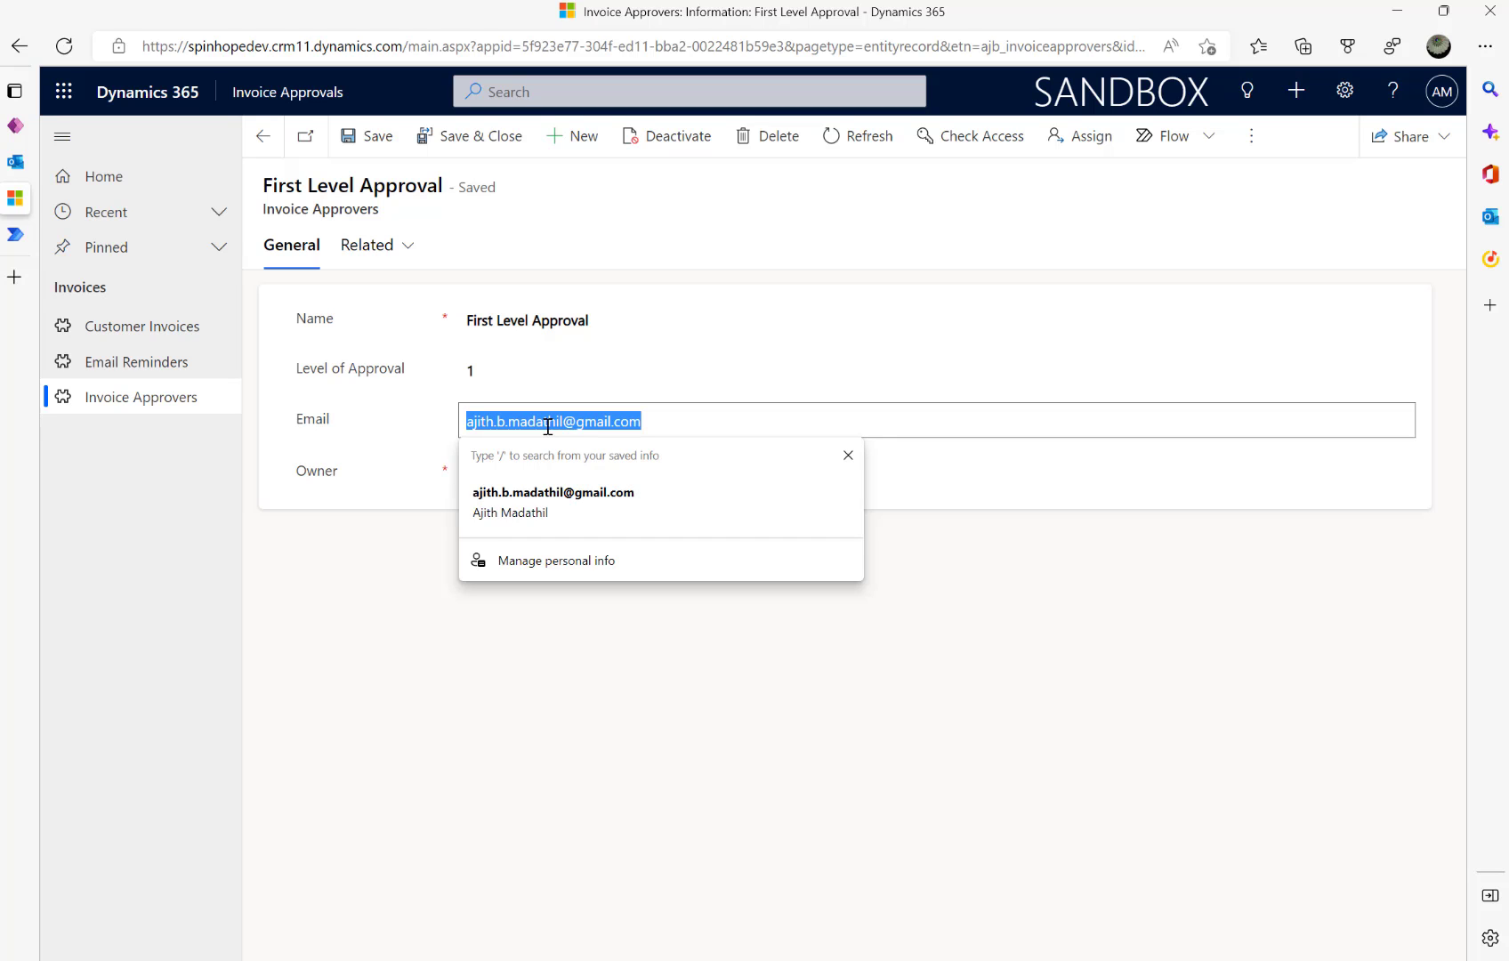
{"action": "left_click", "coordinate": [351, 614]}
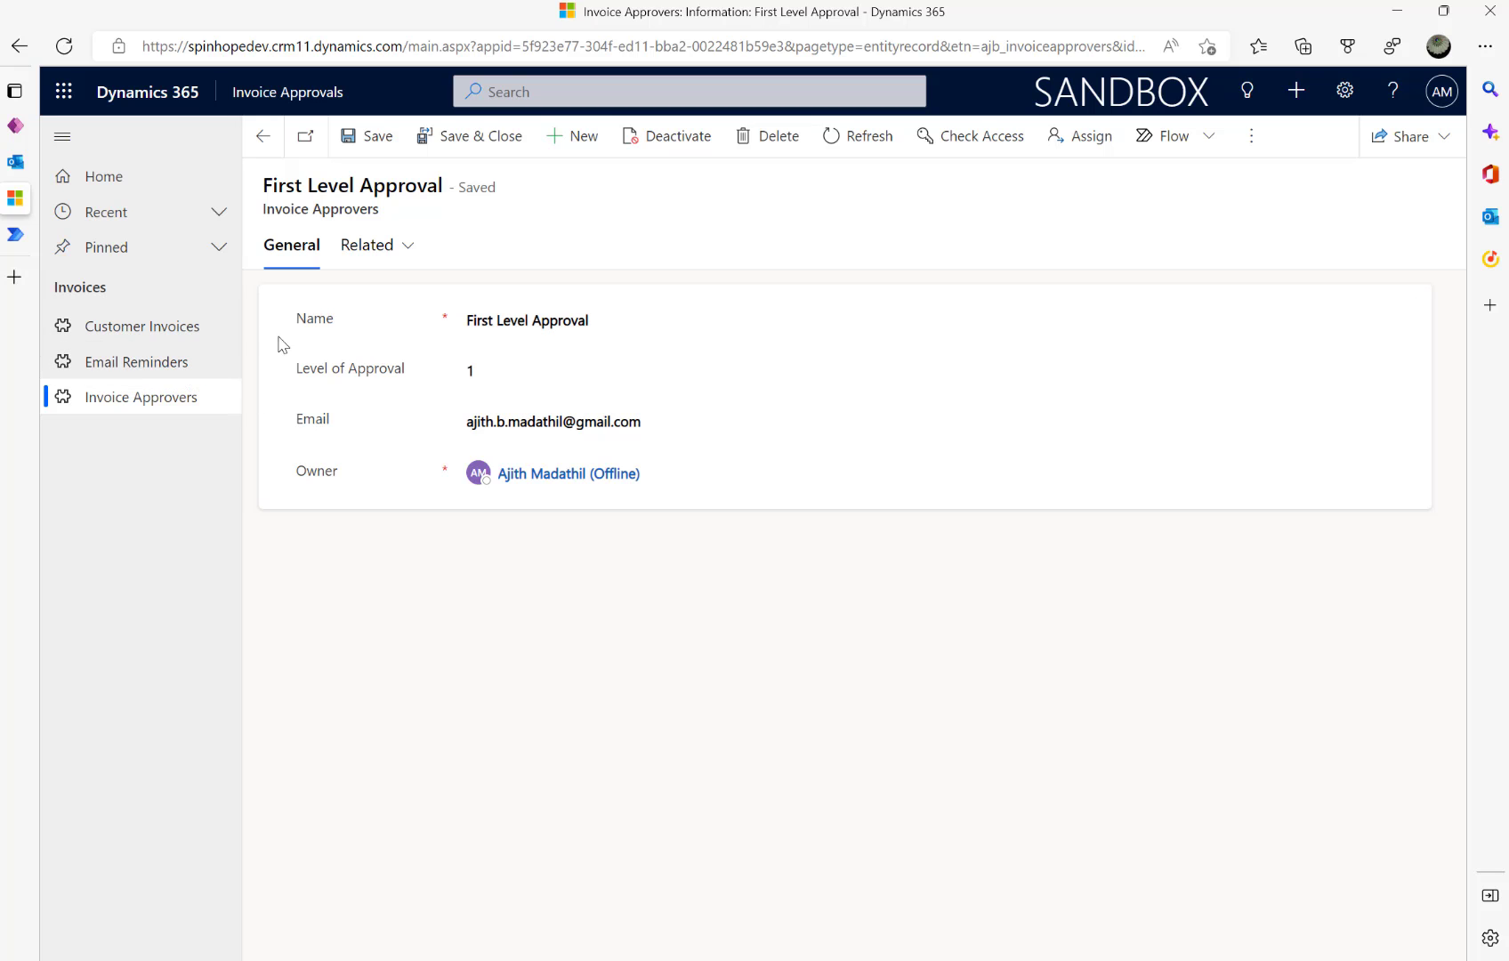
{"action": "left_click", "coordinate": [186, 336]}
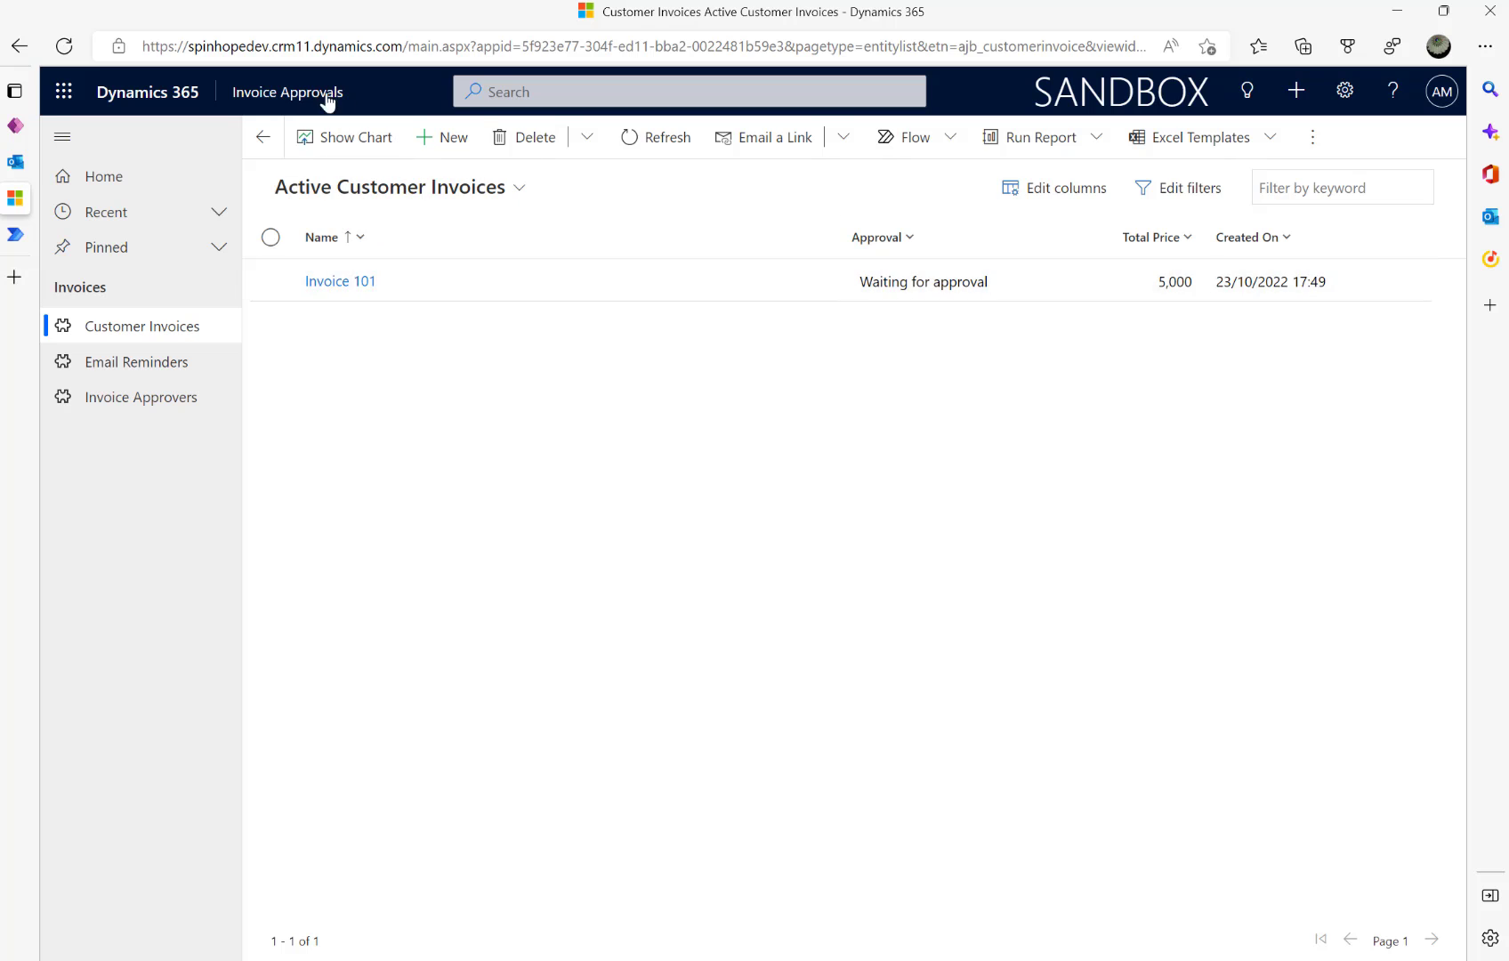
{"action": "left_click", "coordinate": [438, 141]}
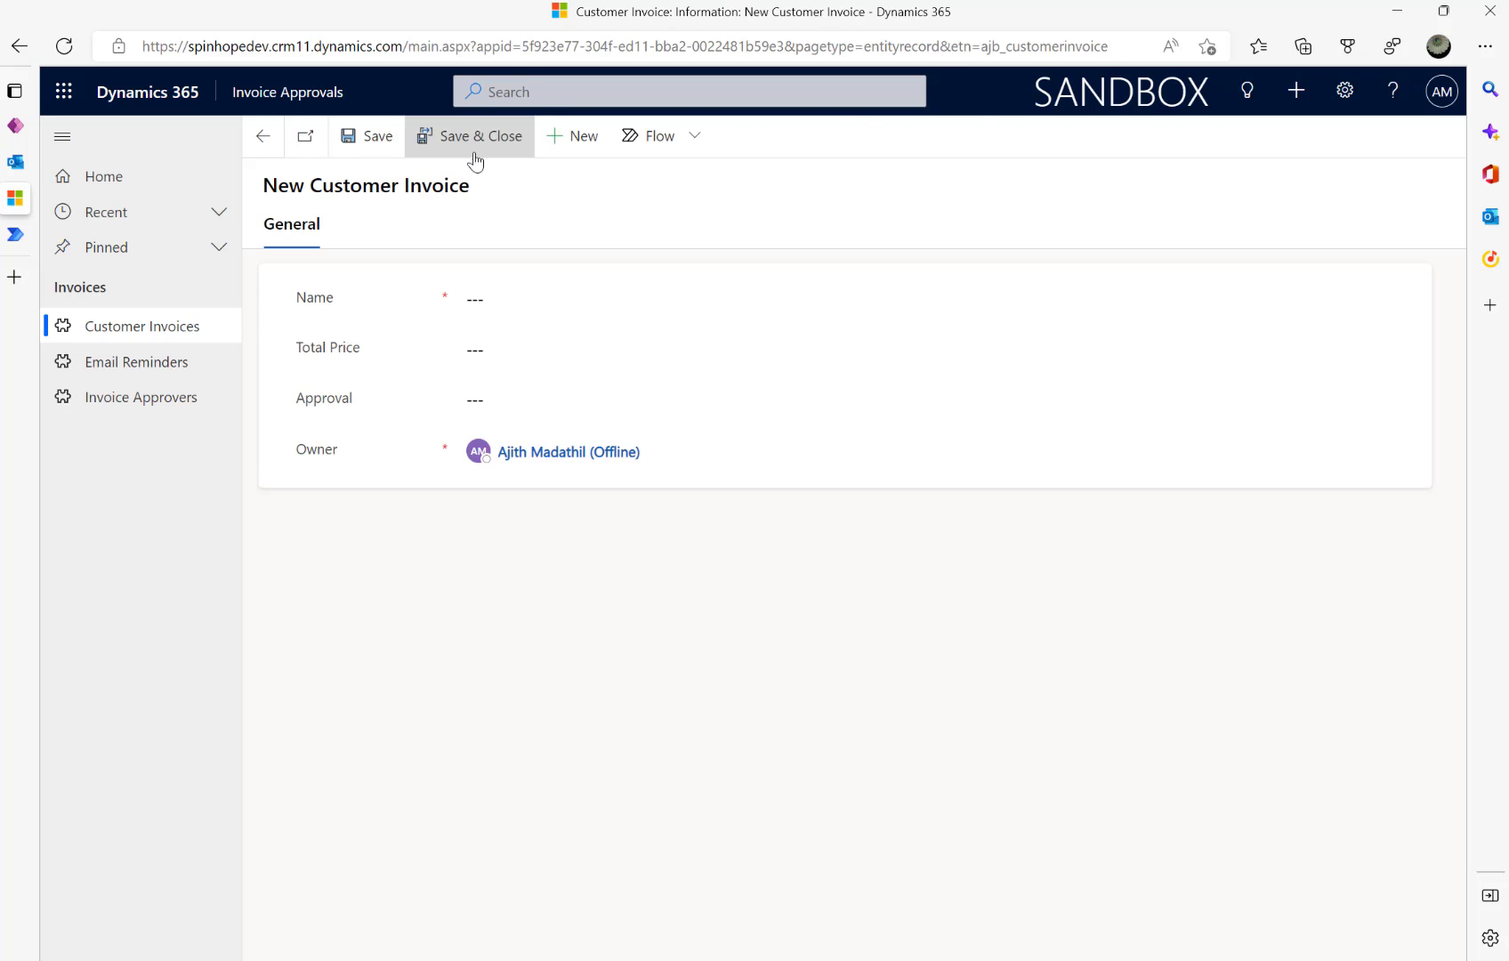
{"action": "left_click", "coordinate": [512, 404]}
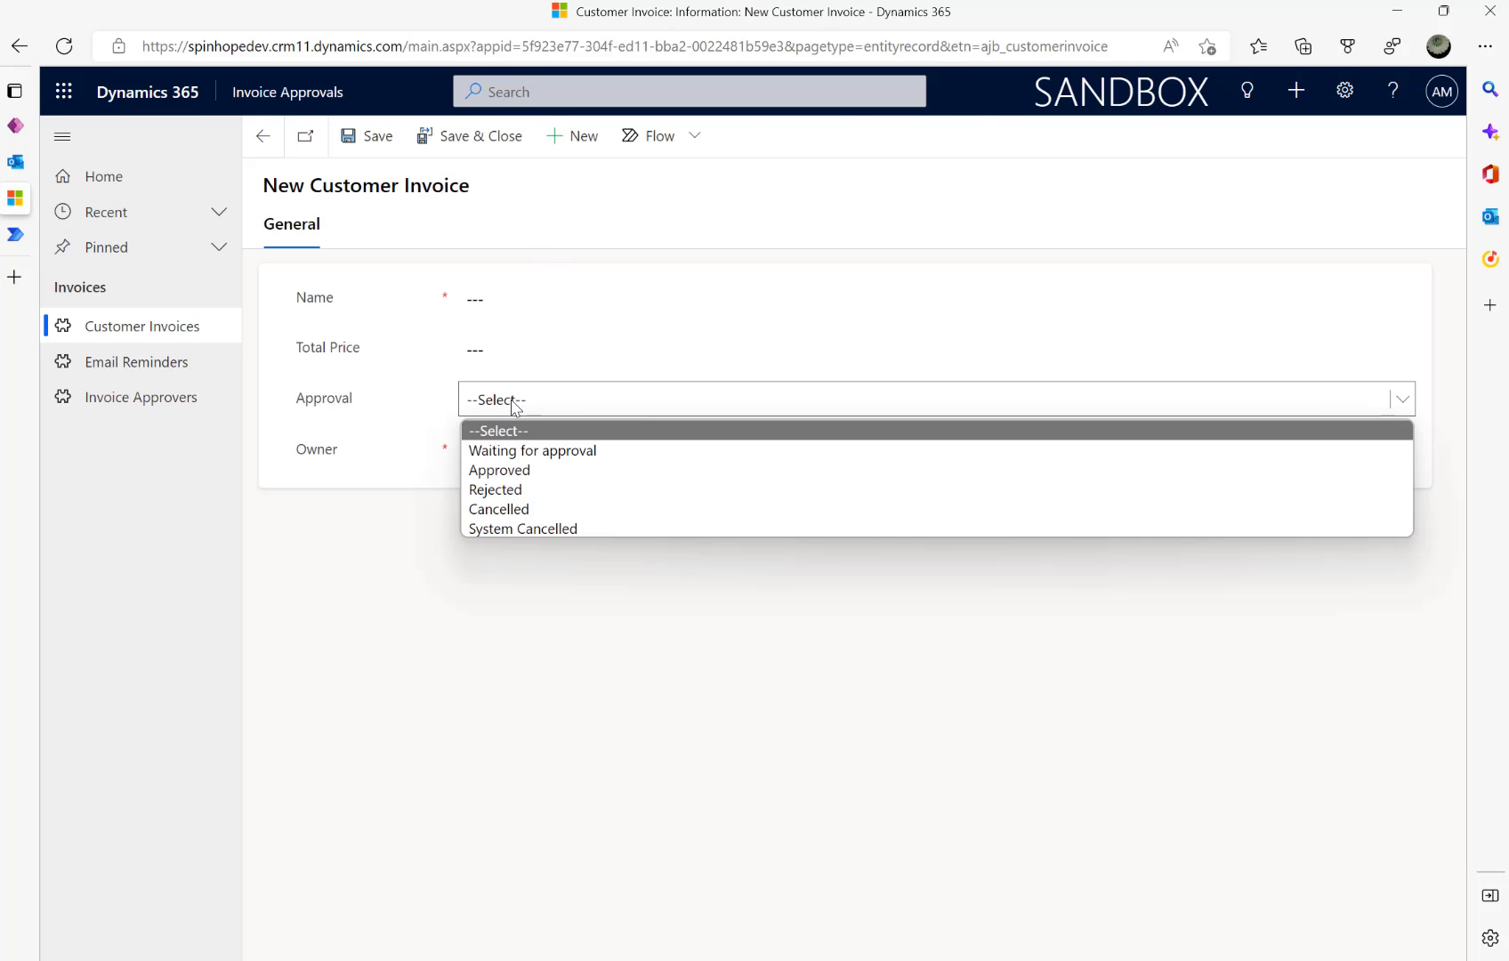
{"action": "left_click", "coordinate": [513, 404]}
{"action": "left_click", "coordinate": [176, 365]}
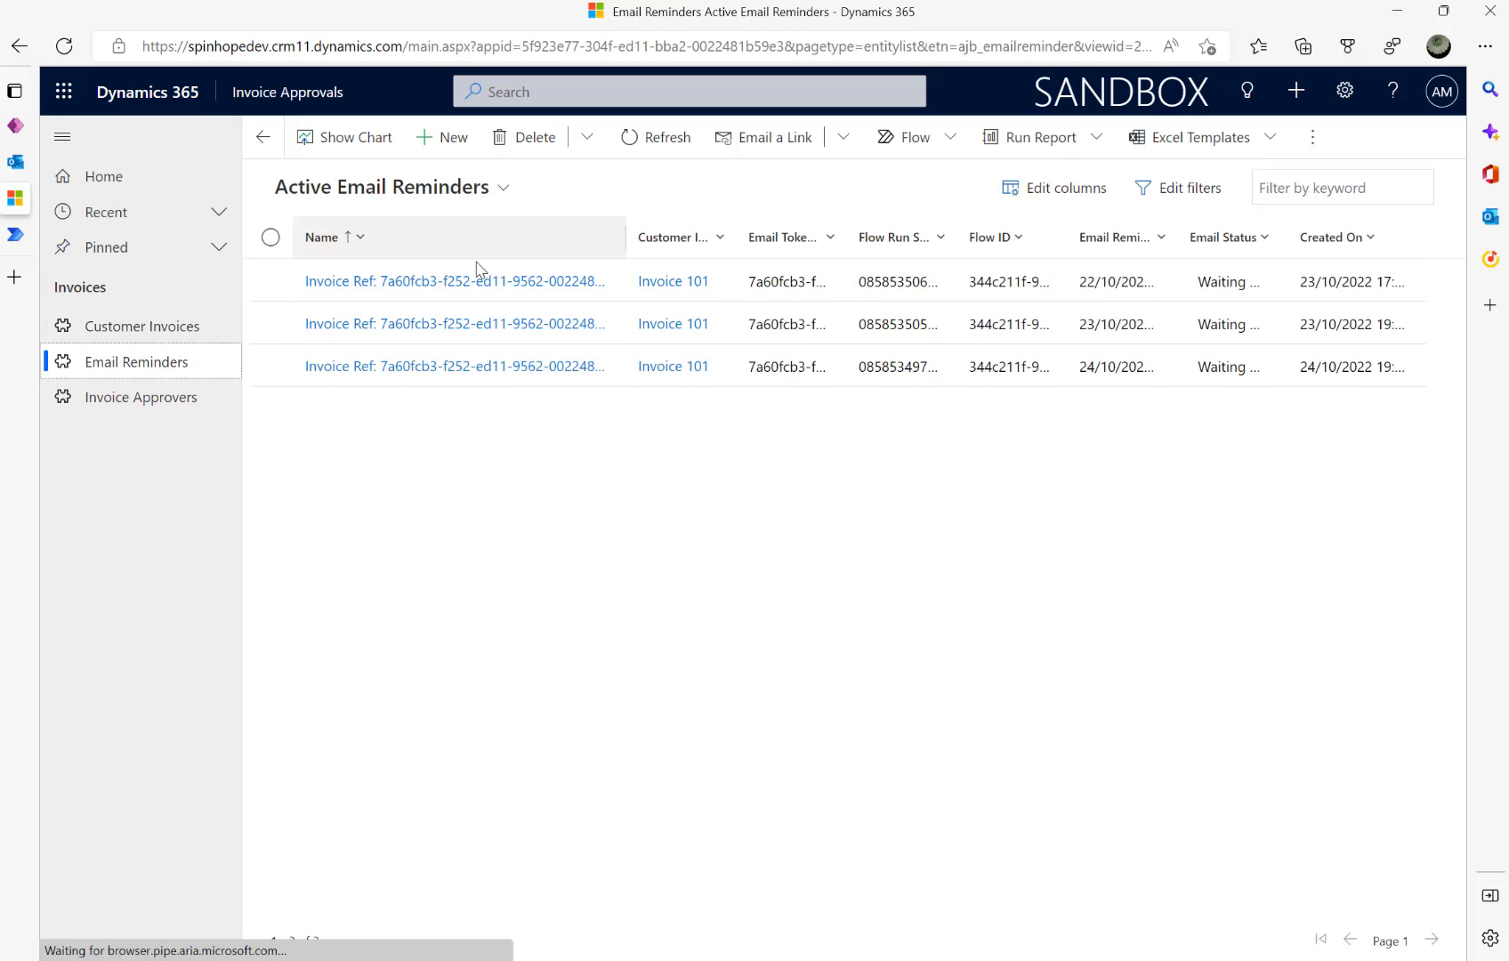
{"action": "left_click", "coordinate": [437, 142]}
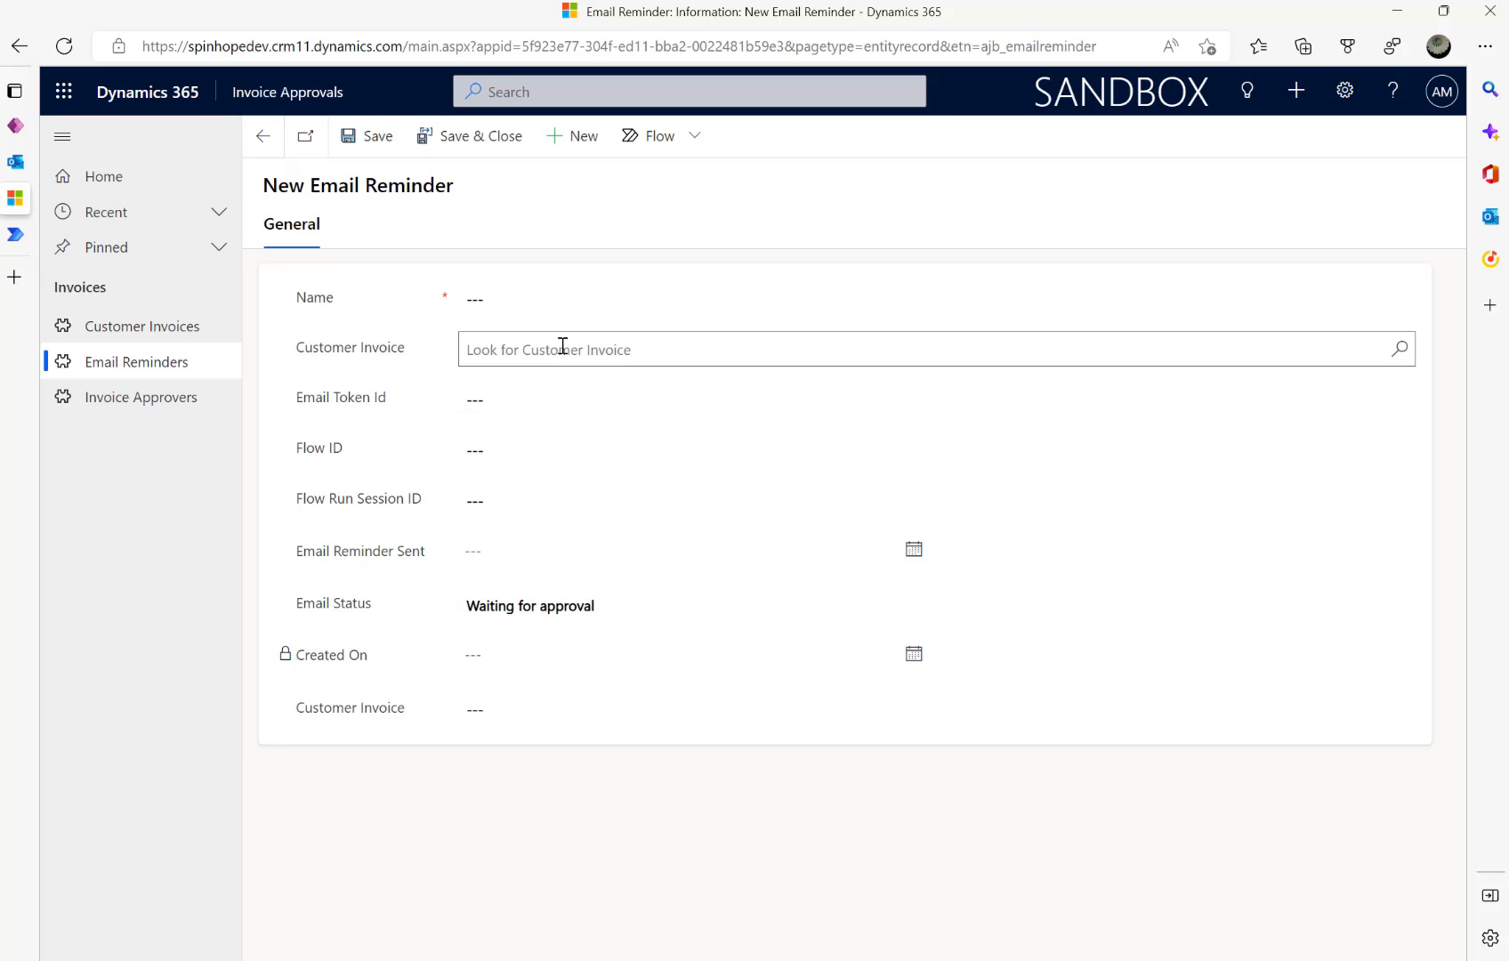
{"action": "left_click", "coordinate": [563, 348]}
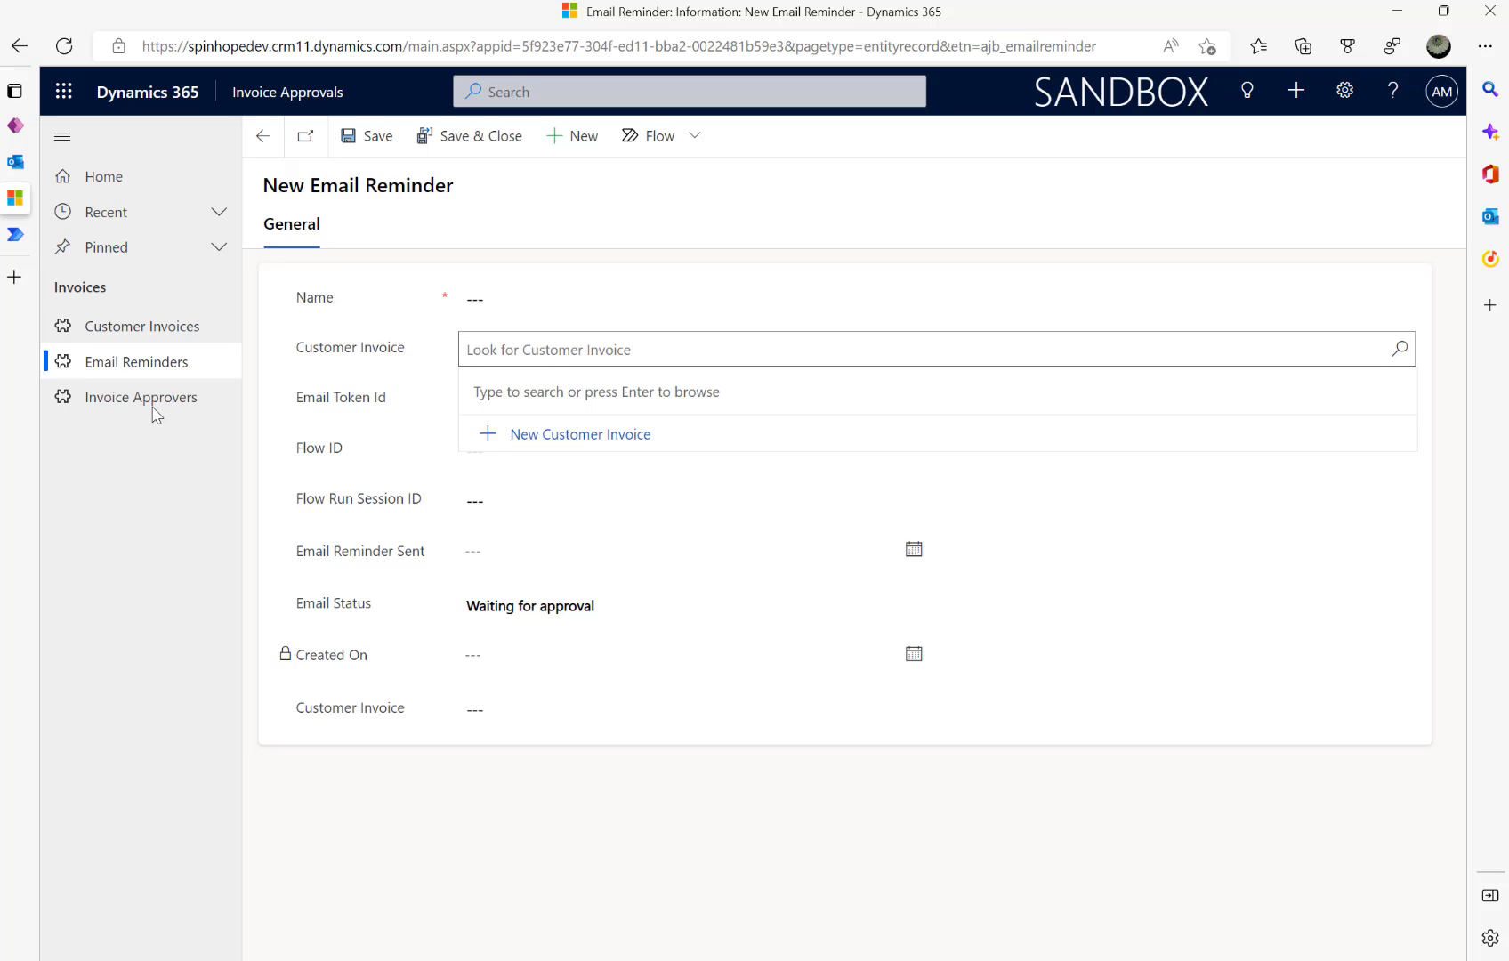
{"action": "left_click", "coordinate": [149, 331]}
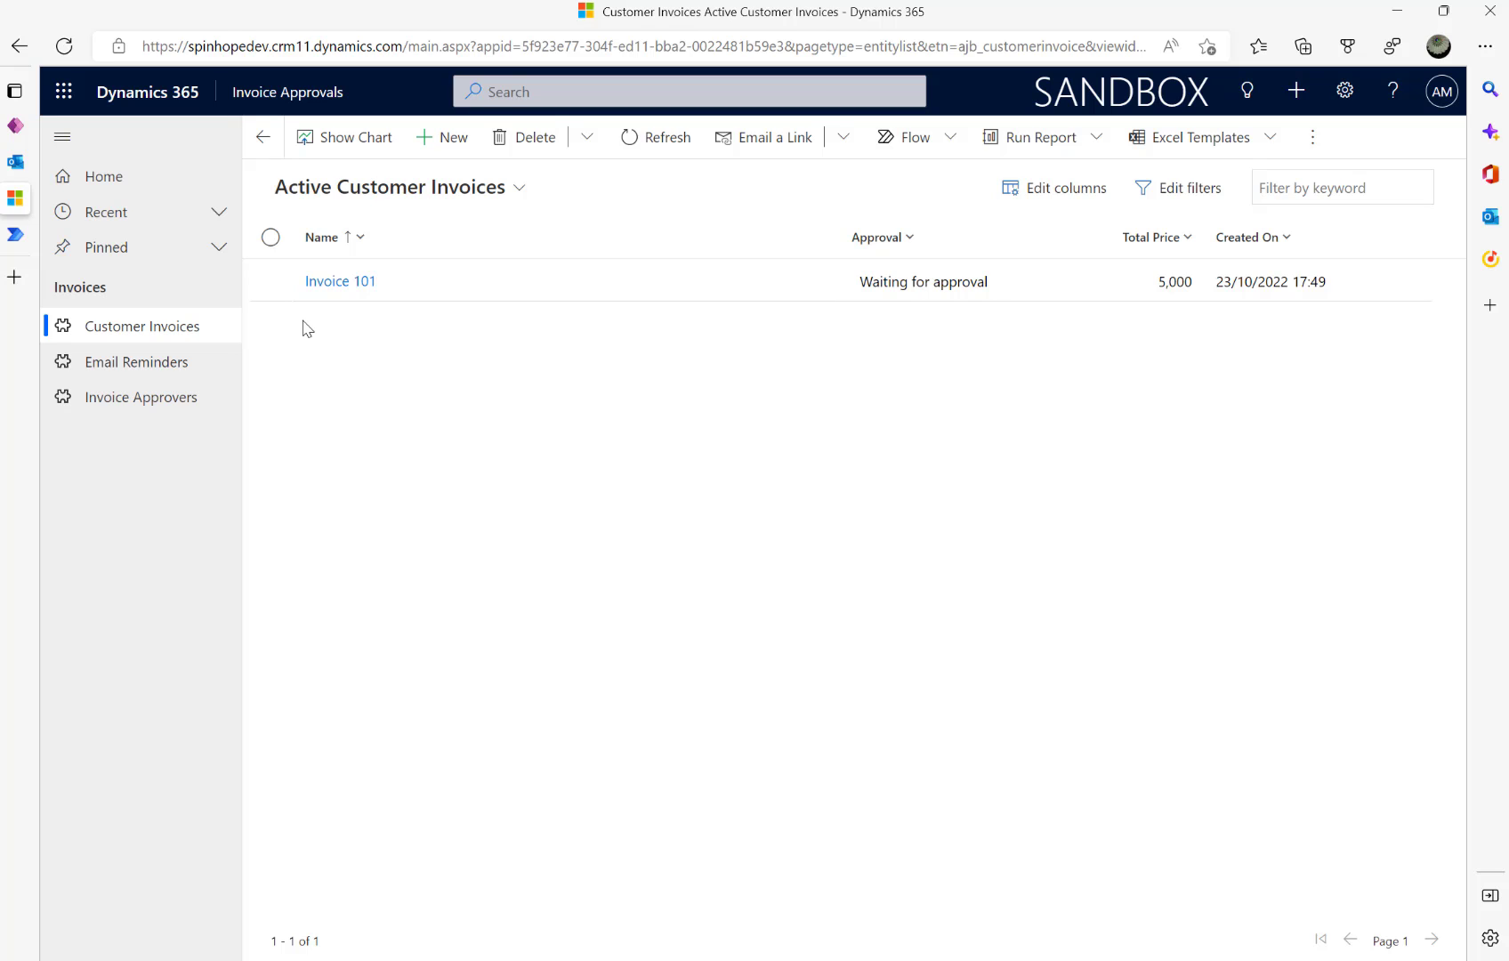
- Launch Notepad via Win+R and reposition its window
{"action": "key", "text": "super+r"}
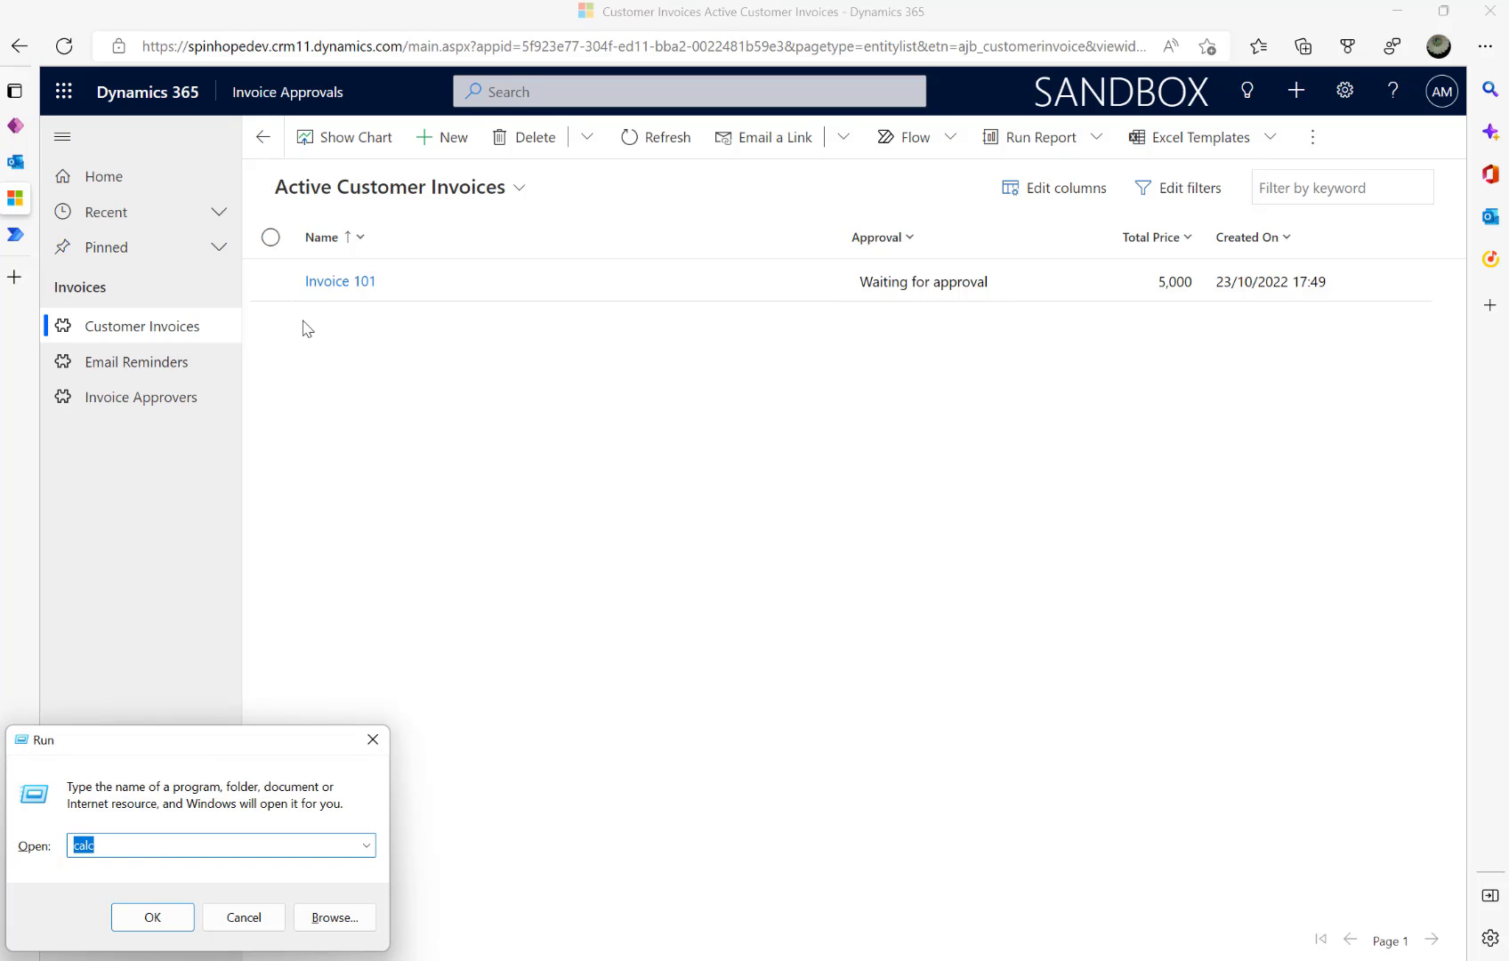
{"action": "type", "text": "nlte"}
{"action": "key", "text": "BackSpace"}
{"action": "key", "text": "BackSpace"}
{"action": "key", "text": "BackSpace"}
{"action": "type", "text": "otepad"}
{"action": "key", "text": "Return"}
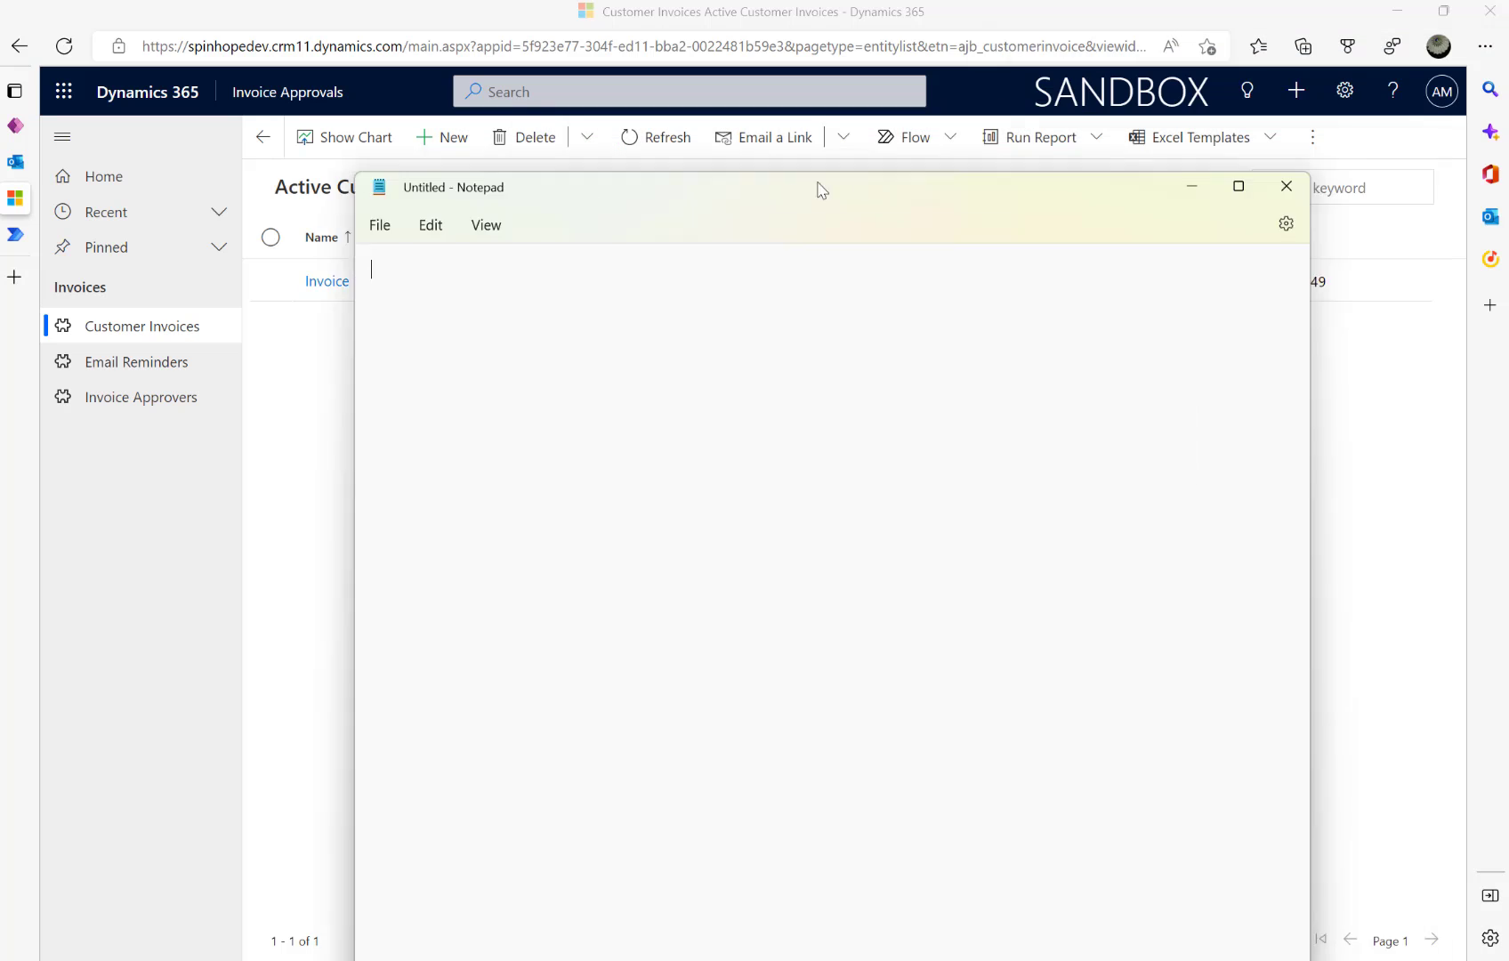
{"action": "left_click_drag", "start_coordinate": [815, 189], "coordinate": [957, 245]}
- Write plan line 1 (initial email on new invoice) and line 2 (reminder email with options after a day)
{"action": "type", "text": "1"}
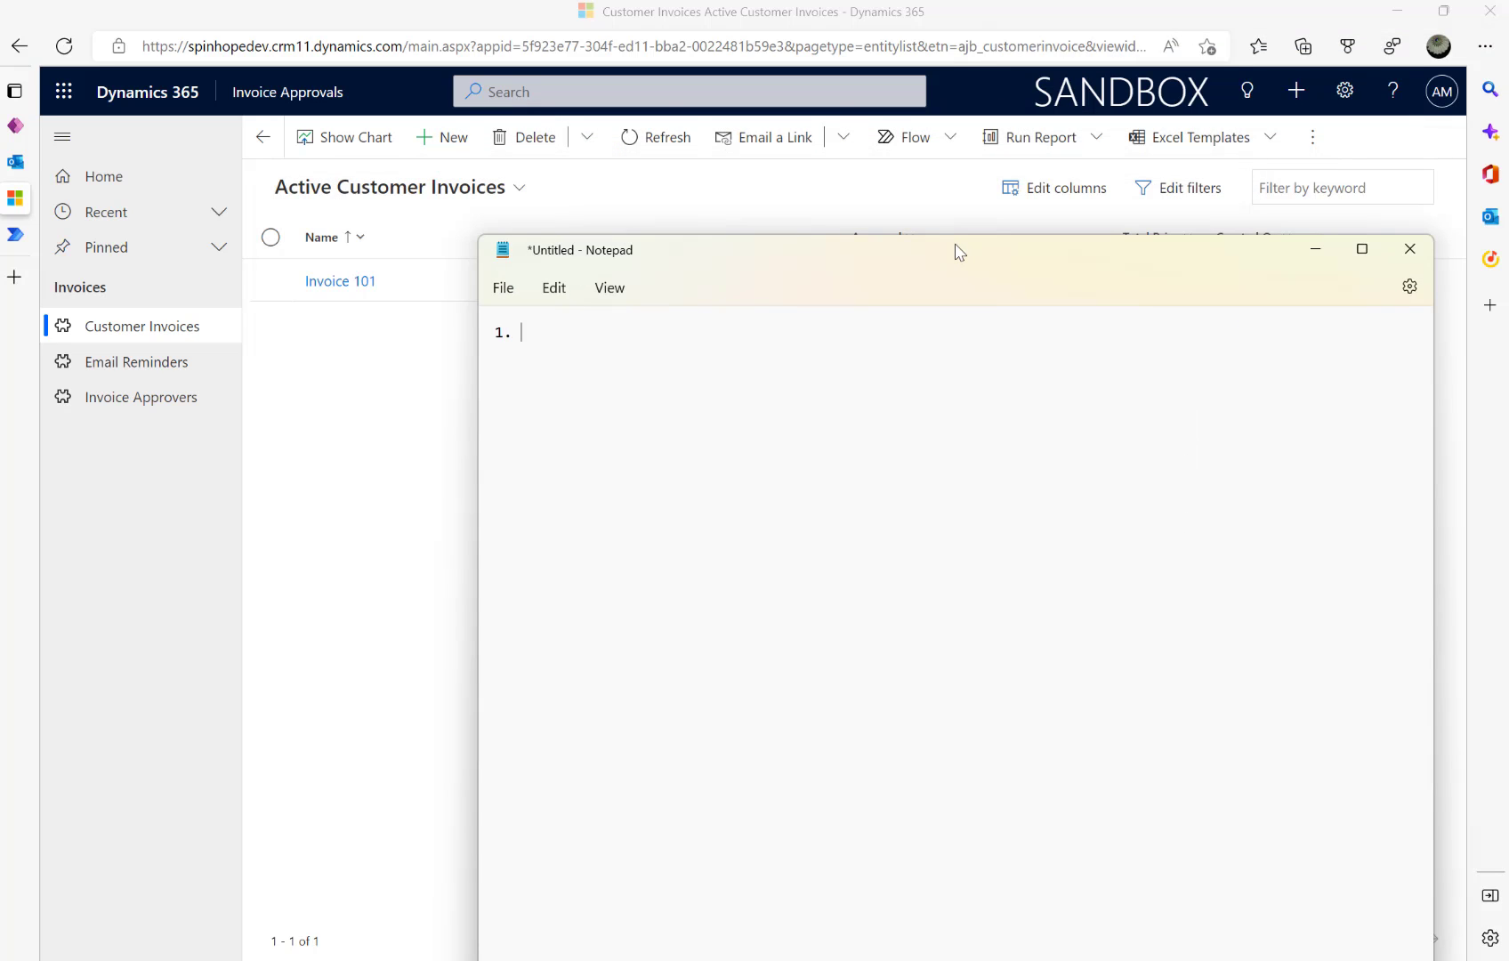
{"action": "type", "text": ". When a new invoice is created"}
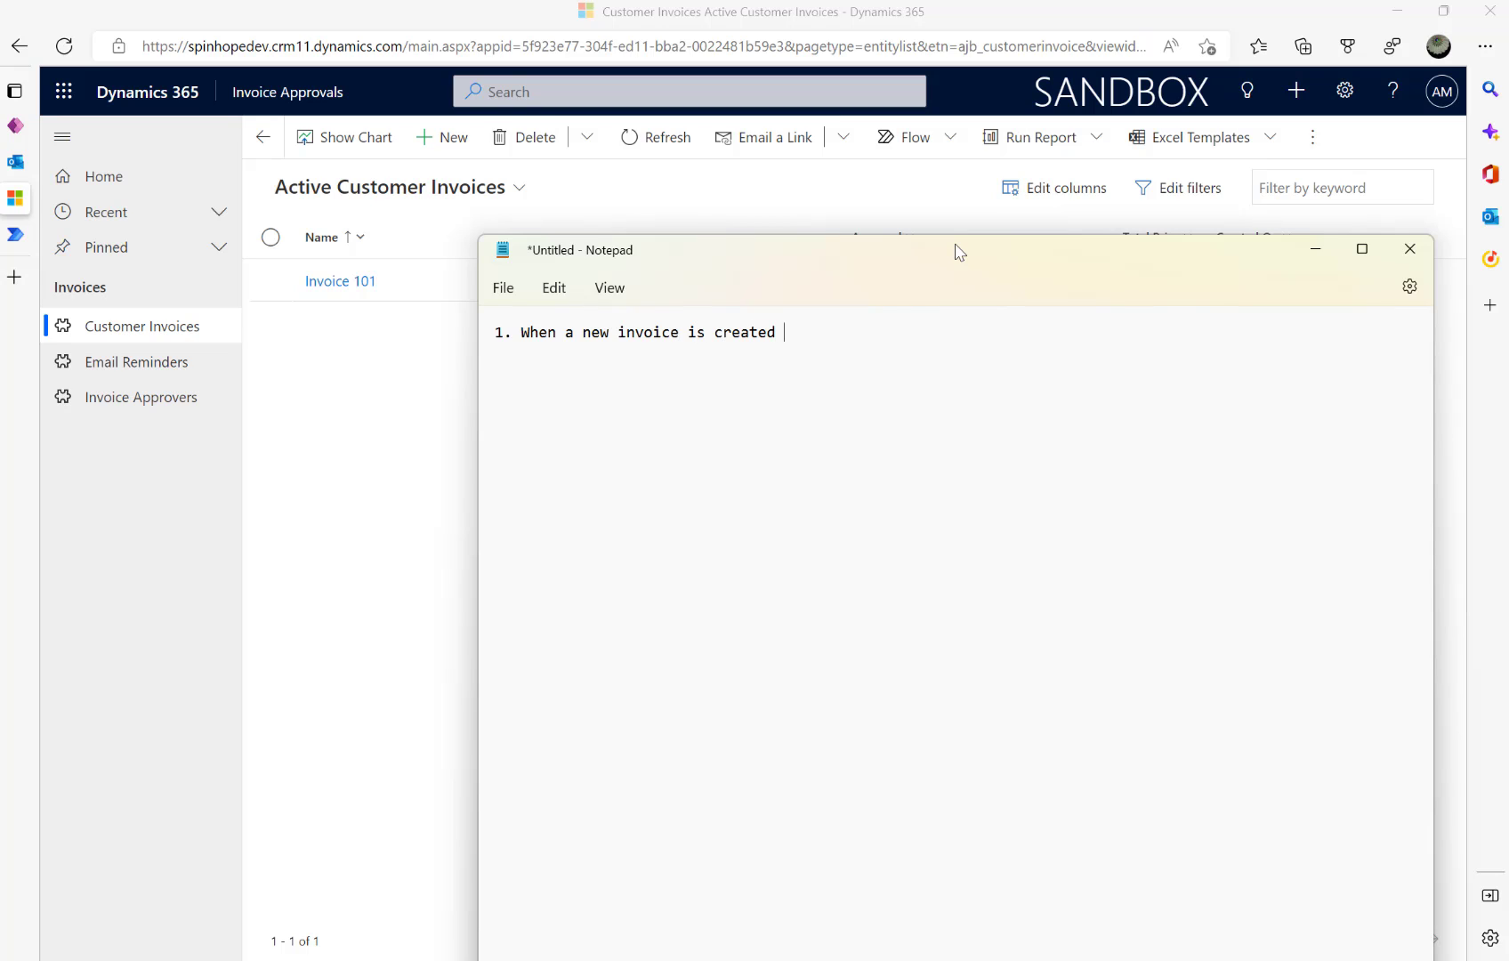
{"action": "type", "text": " > Send initial email"}
{"action": "key", "text": "Return"}
{"action": "type", "text": "2"}
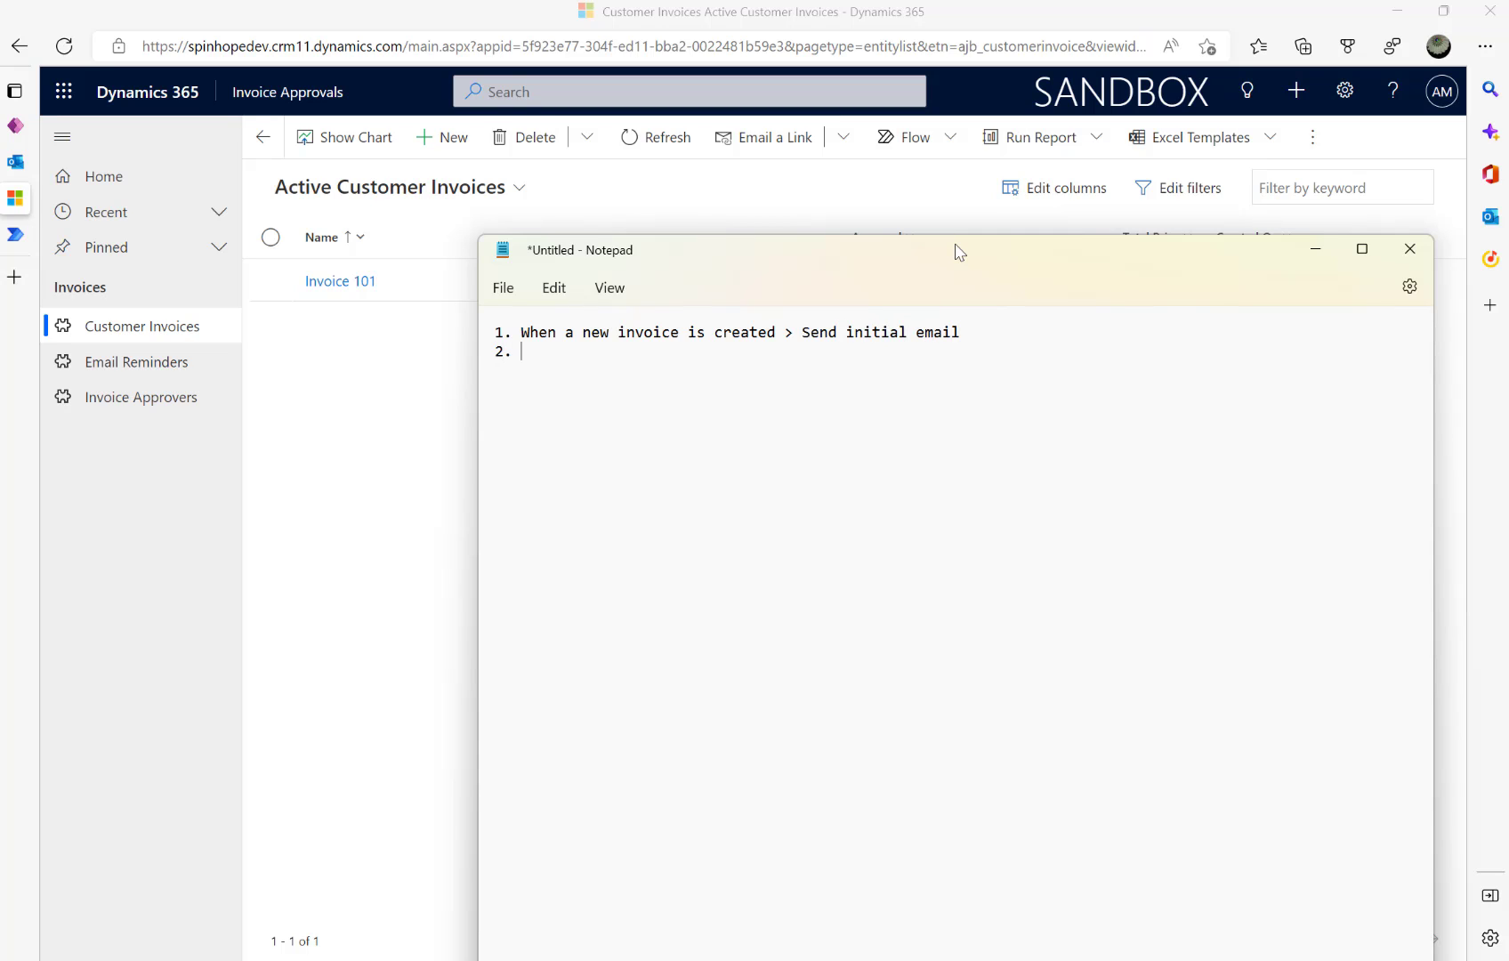
{"action": "type", "text": ". If"}
{"action": "key", "text": "BackSpace"}
{"action": "key", "text": "BackSpace"}
{"action": "type", "text": "If lead"}
{"action": "key", "text": "BackSpace"}
{"action": "key", "text": "BackSpace"}
{"action": "key", "text": "BackSpace"}
{"action": "key", "text": "BackSpace"}
{"action": "key", "text": "BackSpace"}
{"action": "type", "text": "the respo"}
{"action": "type", "text": "ns"}
{"action": "key", "text": "BackSpace"}
{"action": "key", "text": "BackSpace"}
{"action": "key", "text": "BackSpace"}
{"action": "key", "text": "BackSpace"}
{"action": "key", "text": "BackSpace"}
{"action": "key", "text": "BackSpace"}
{"action": "key", "text": "BackSpace"}
{"action": "key", "text": "BackSpace"}
{"action": "key", "text": "BackSpace"}
{"action": "key", "text": "BackSpace"}
{"action": "key", "text": "BackSpace"}
{"action": "type", "text": "no response for more t"}
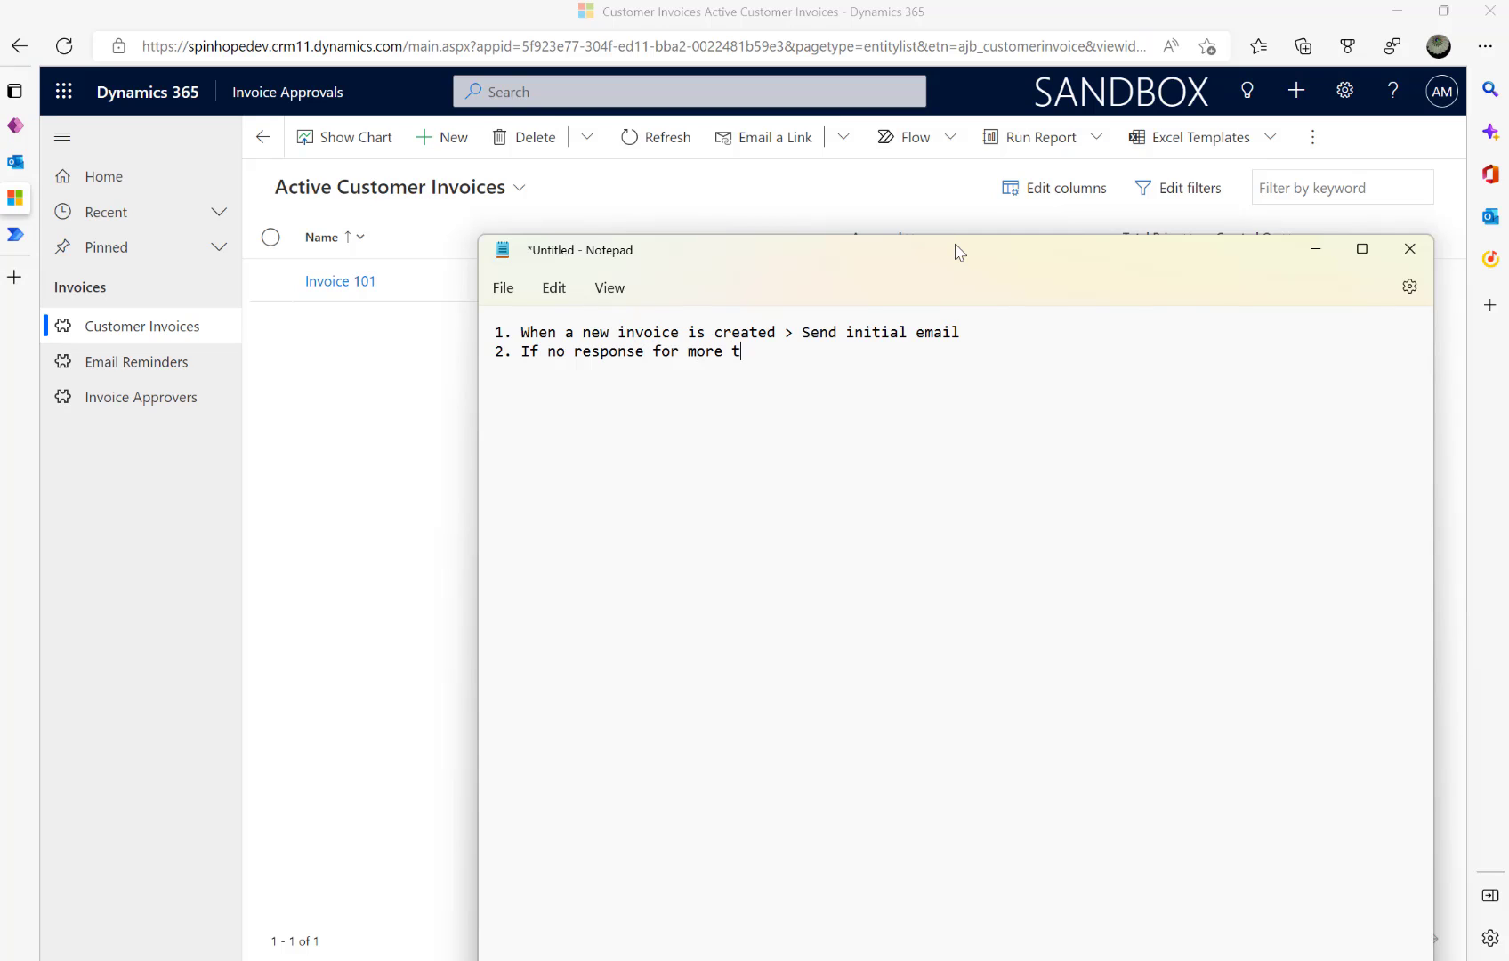
{"action": "type", "text": "han a day > Send reminder meal"}
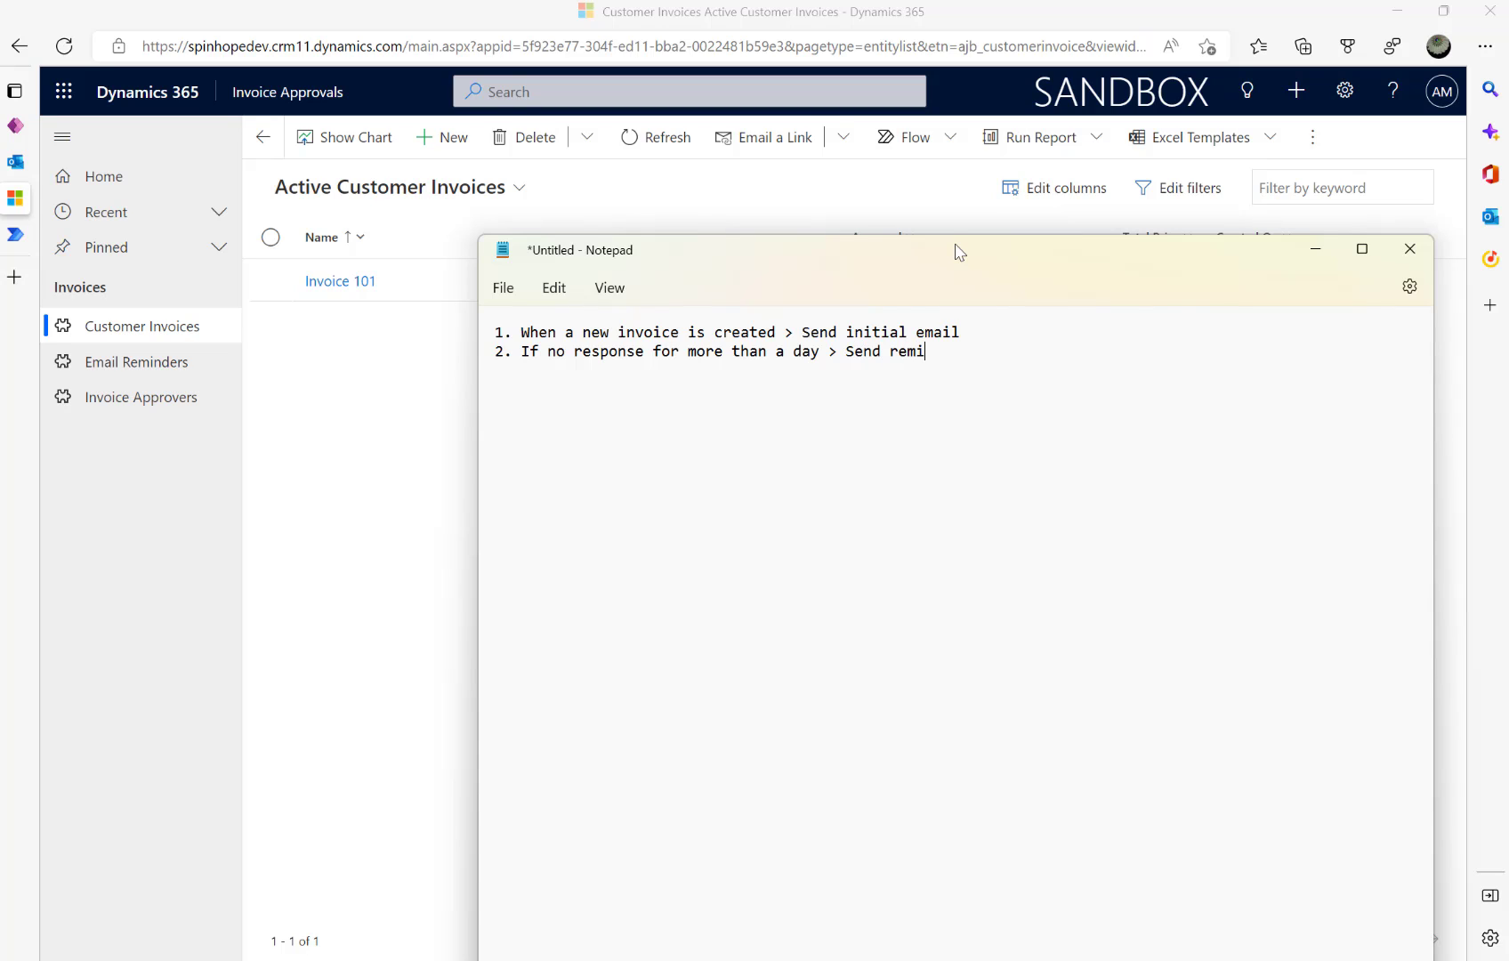
{"action": "key", "text": "BackSpace"}
{"action": "key", "text": "BackSpace"}
{"action": "key", "text": "BackSpace"}
{"action": "key", "text": "BackSpace"}
{"action": "type", "text": "email with ootion"}
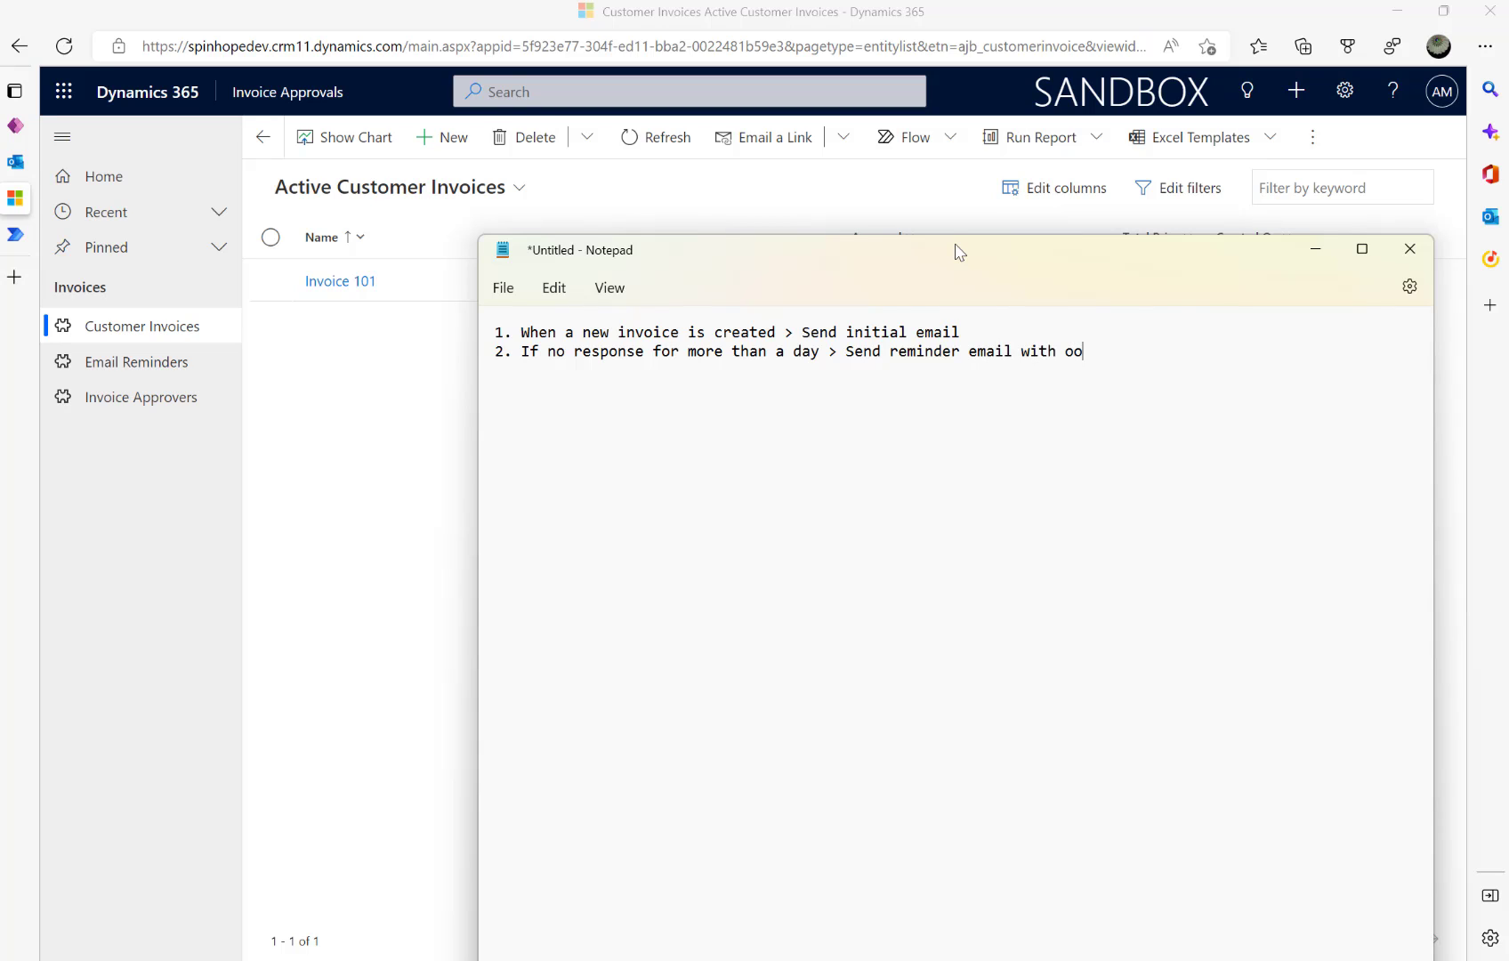
{"action": "key", "text": "BackSpace"}
{"action": "key", "text": "BackSpace"}
{"action": "key", "text": "BackSpace"}
{"action": "key", "text": "BackSpace"}
{"action": "key", "text": "BackSpace"}
{"action": "type", "text": "ptions"}
- Add 'with options' to line 1 and begin numbered line 3
{"action": "key", "text": "Up"}
{"action": "type", "text": "with options"}
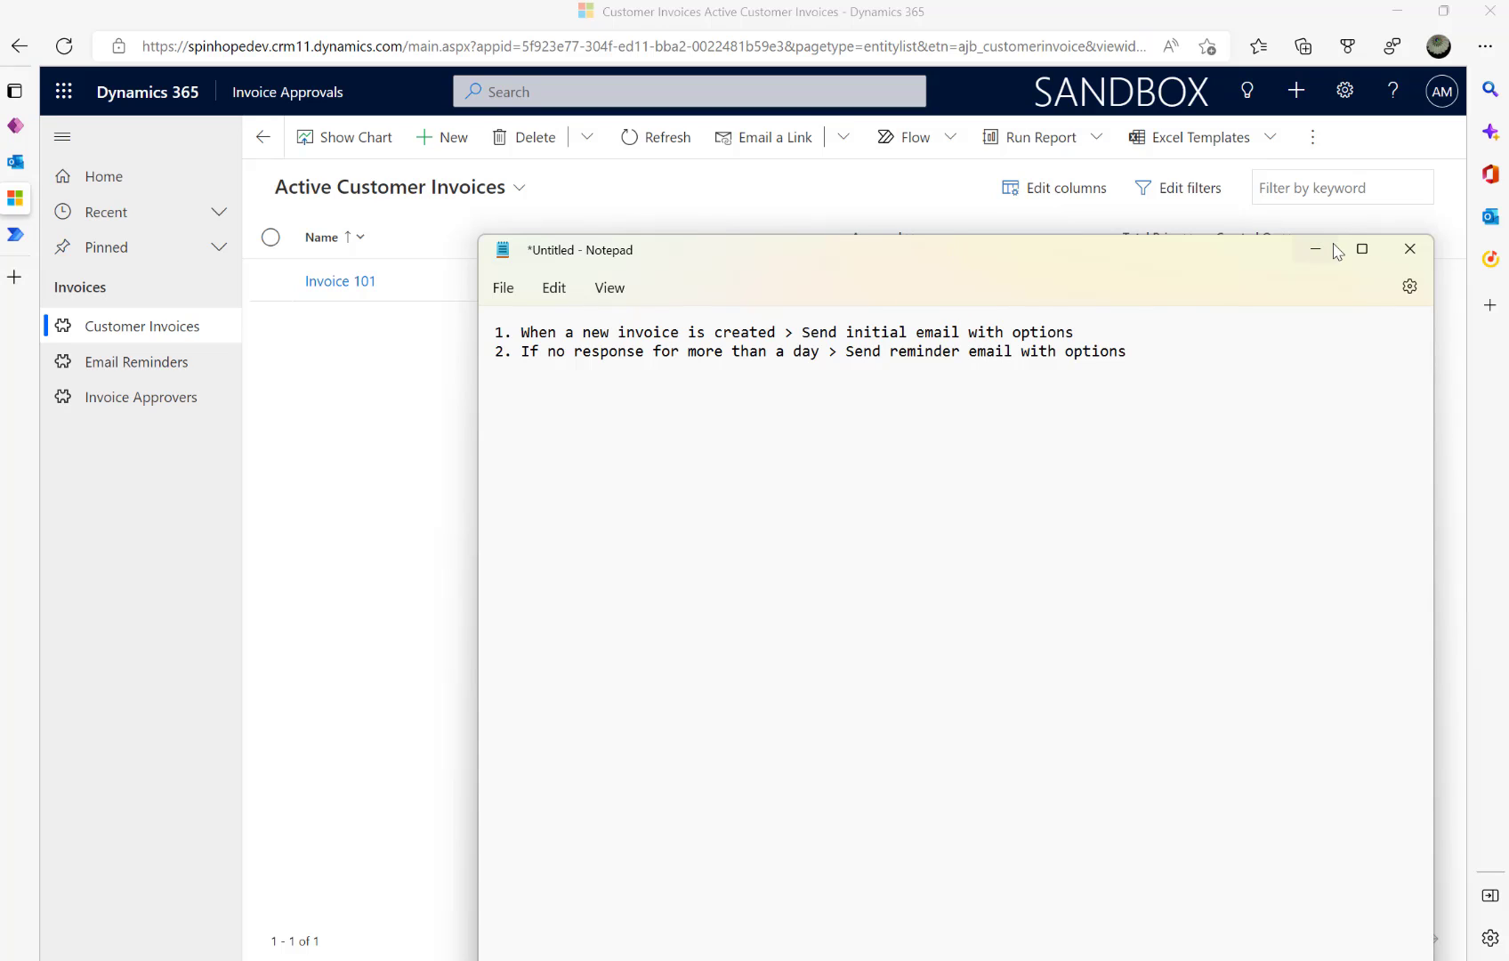
{"action": "left_click", "coordinate": [1196, 354]}
{"action": "key", "text": "Return"}
{"action": "type", "text": "3."}
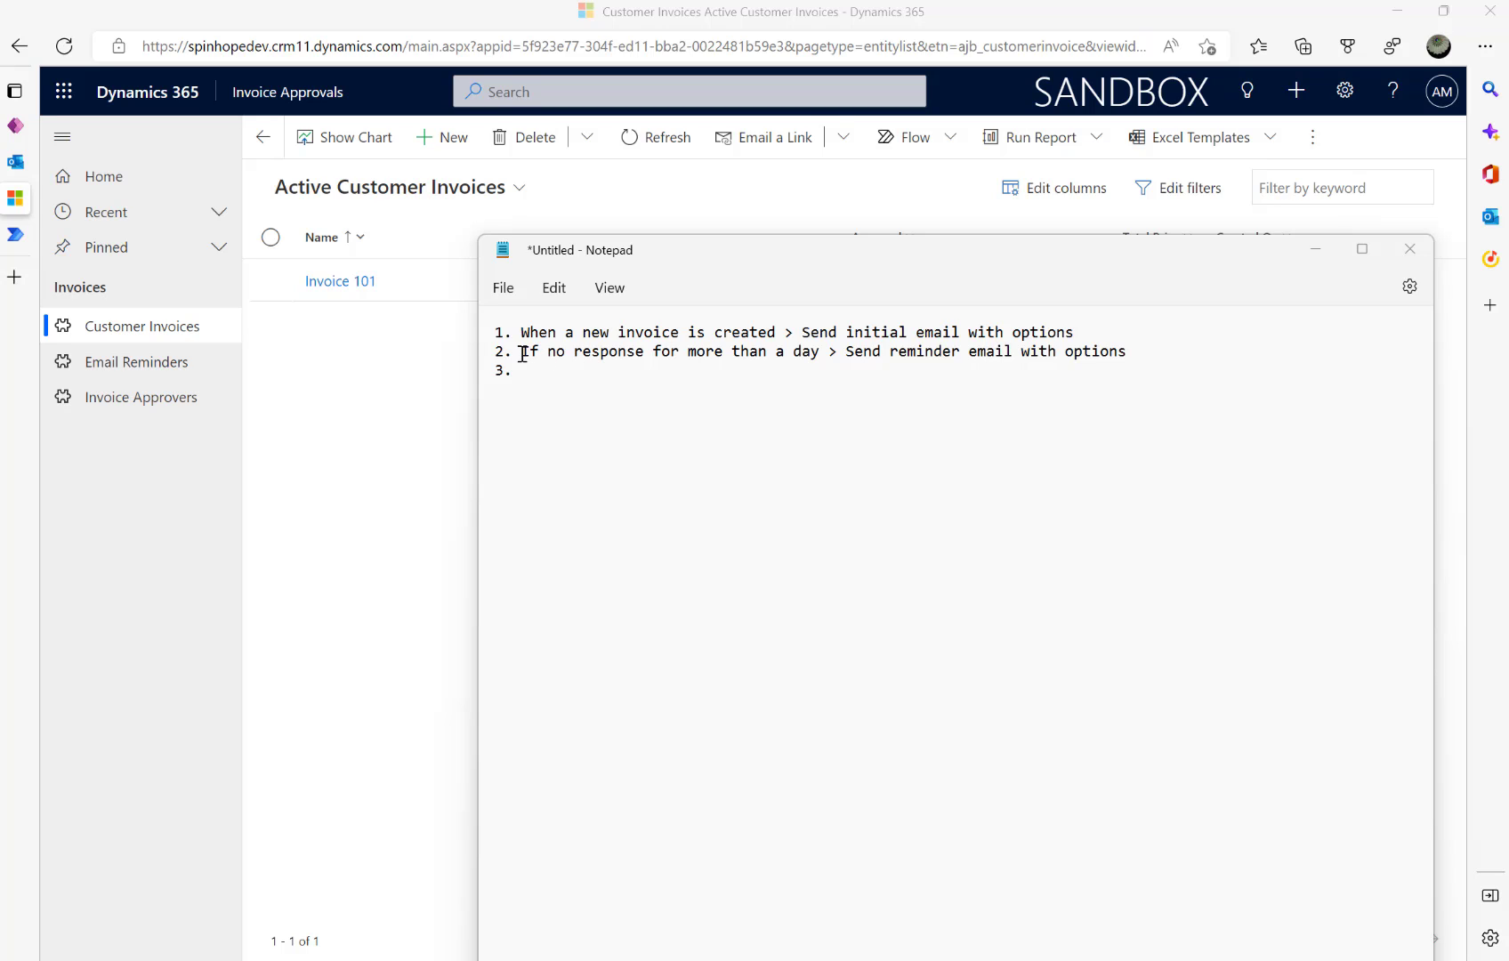
- Add plan item 3, 'Cancel Reminder Flow sessions'
{"action": "left_click", "coordinate": [1157, 353]}
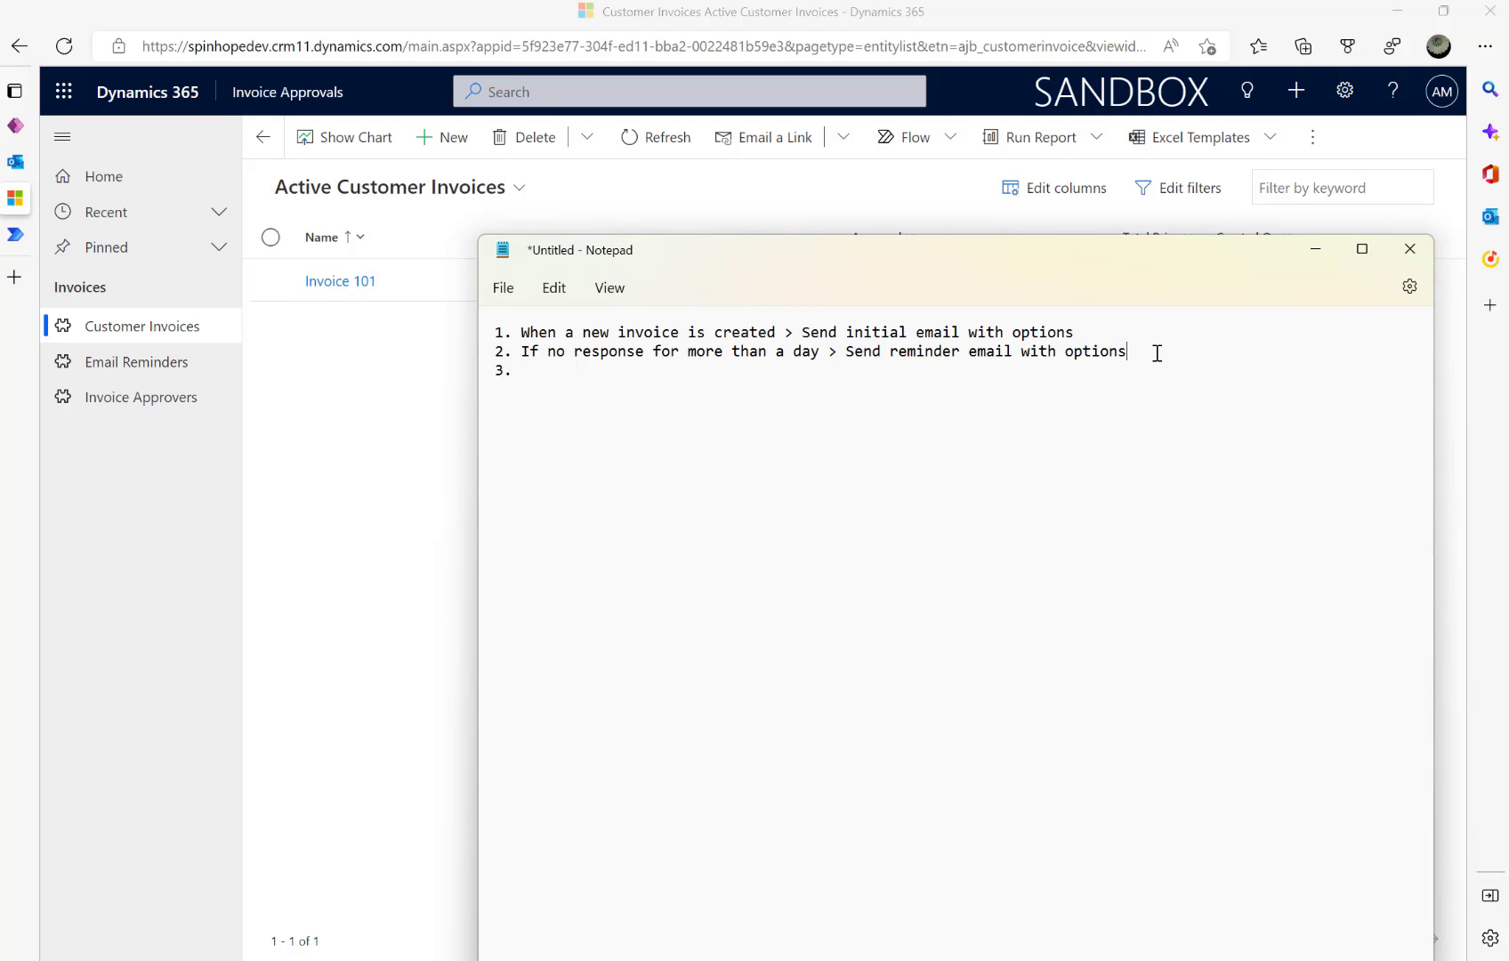
{"action": "left_click", "coordinate": [558, 364]}
{"action": "type", "text": "Cancel Reminder Flow"}
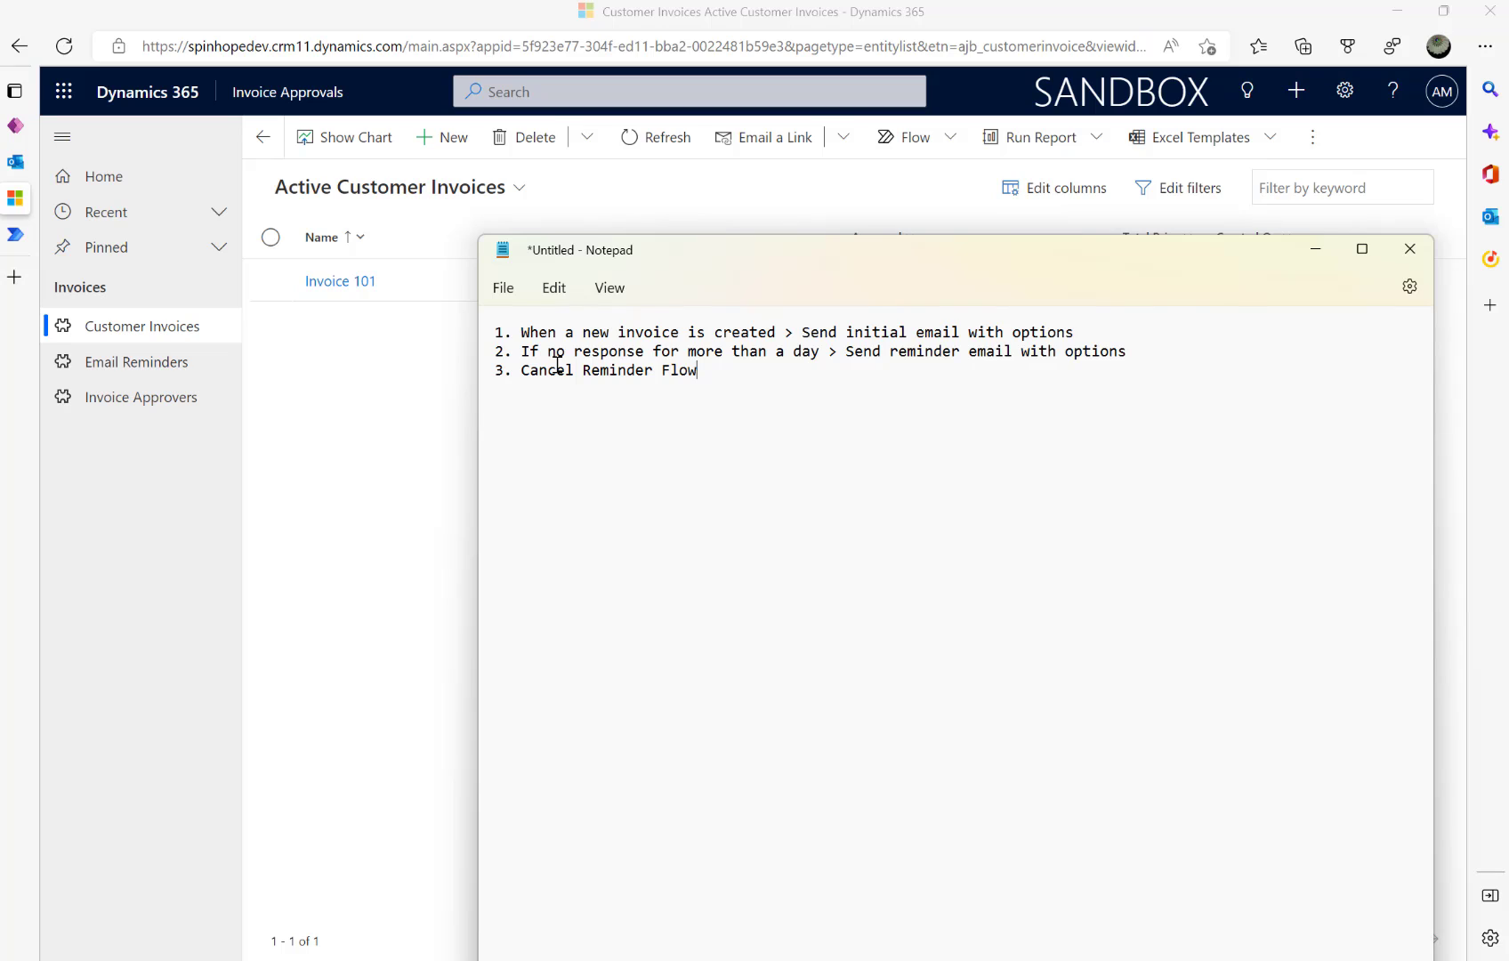
{"action": "key", "text": "BackSpace"}
{"action": "type", "text": "w sea"}
{"action": "key", "text": "BackSpace"}
{"action": "type", "text": "ssions"}
- Add plan item 4, 'Send Initial Email and Reminders (HTTP) Child flow'
{"action": "key", "text": "Return"}
{"action": "type", "text": "4. Send emai"}
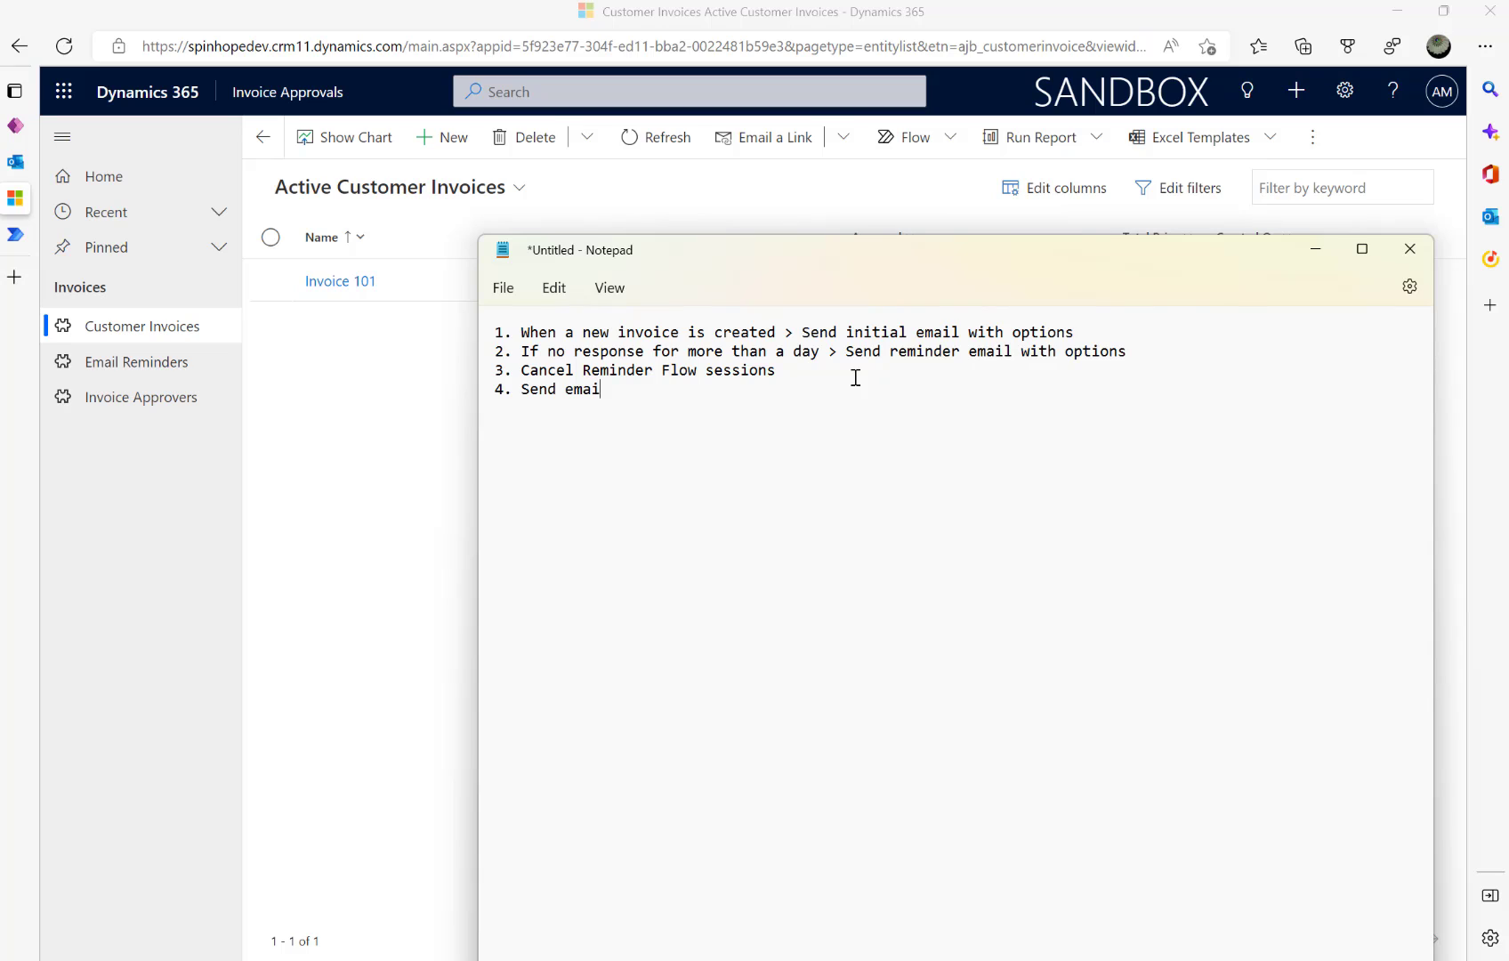
{"action": "type", "text": "l"}
{"action": "key", "text": "BackSpace"}
{"action": "key", "text": "BackSpace"}
{"action": "key", "text": "BackSpace"}
{"action": "key", "text": "BackSpace"}
{"action": "key", "text": "BackSpace"}
{"action": "type", "text": "Iniit"}
{"action": "key", "text": "BackSpace"}
{"action": "key", "text": "BackSpace"}
{"action": "type", "text": "tial Email and Reminders (HR"}
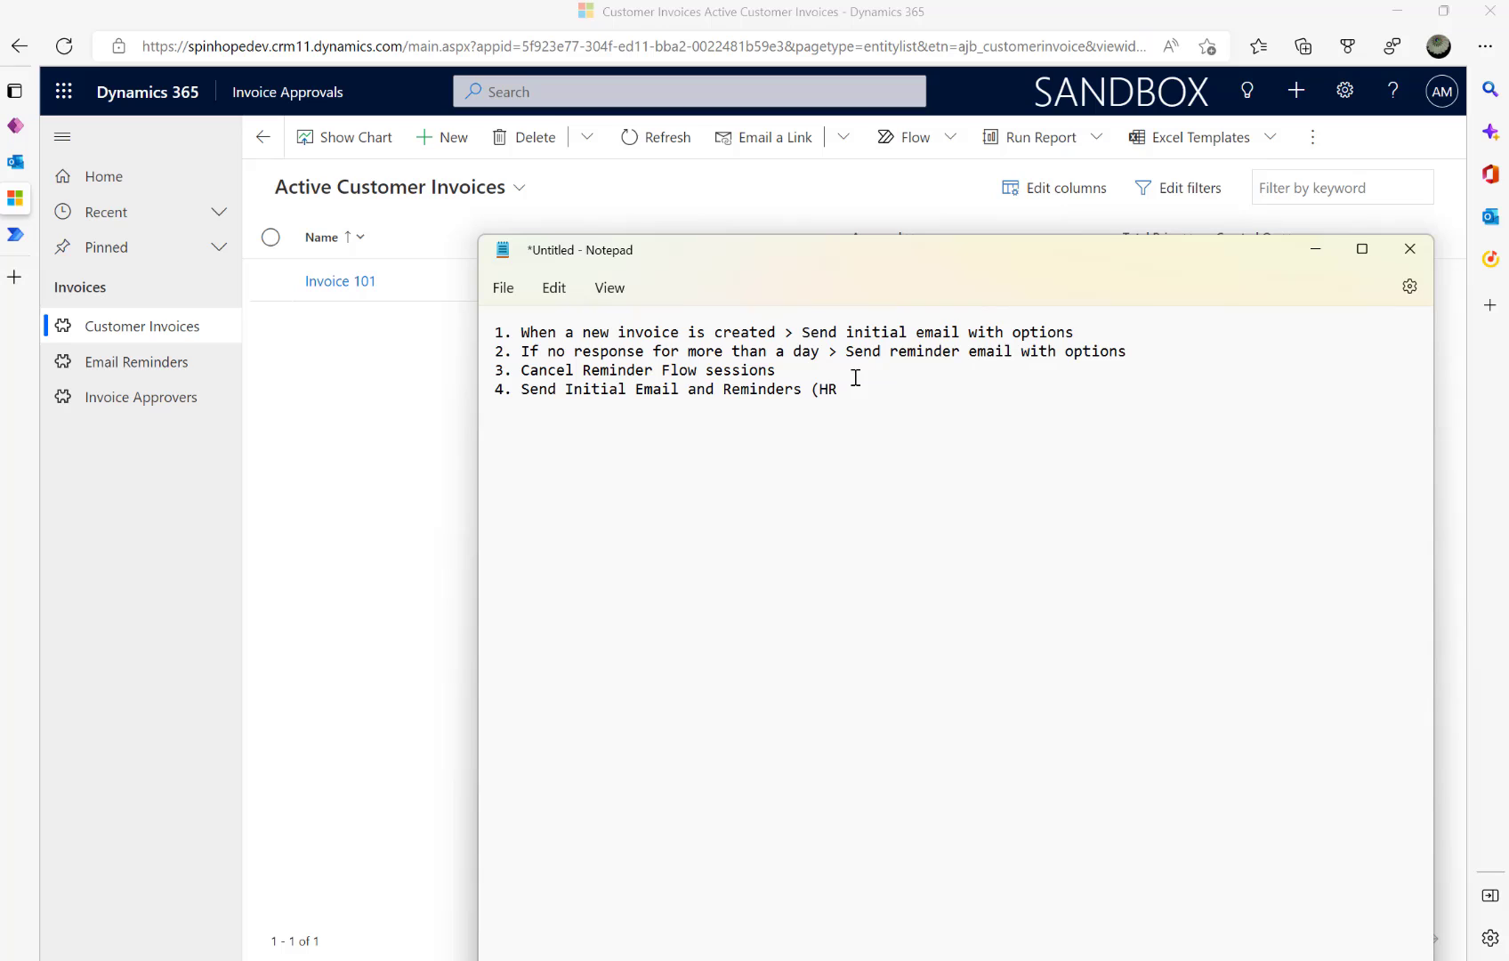
{"action": "key", "text": "BackSpace"}
{"action": "type", "text": "TTP) "}
{"action": "type", "text": "Child "}
{"action": "type", "text": "flow"}
- Append 'Schedule Trigger running every day' to line 2, then open Email Reminders in Dynamics
{"action": "type", "text": "Schedule"}
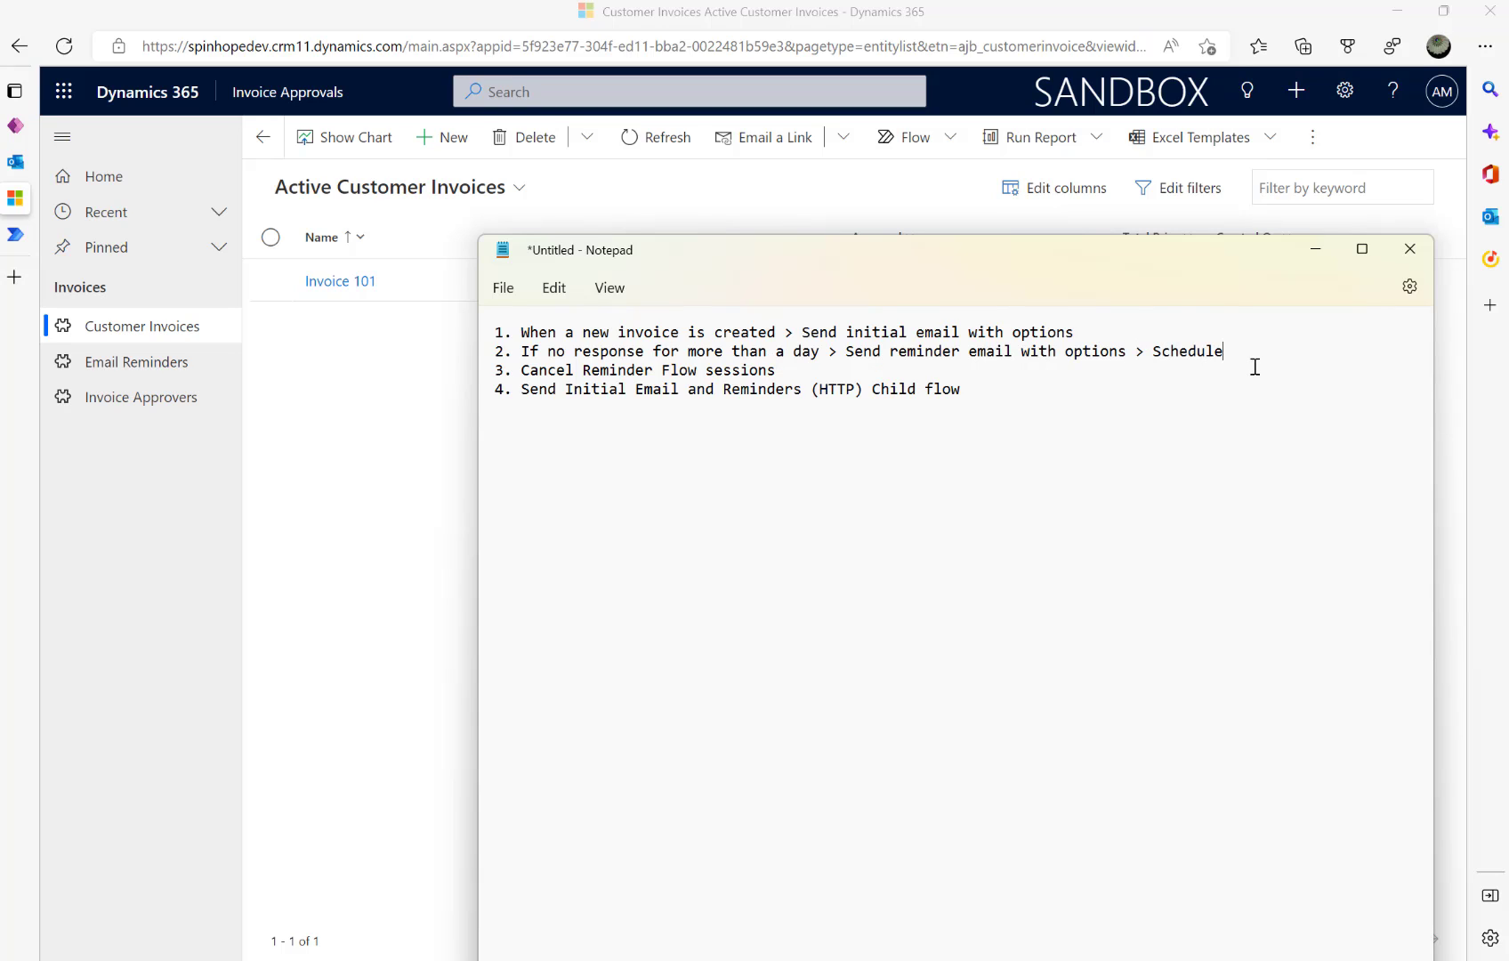
{"action": "type", "text": " Trigger running every day"}
{"action": "key", "text": "BackSpace"}
{"action": "key", "text": "BackSpace"}
{"action": "key", "text": "BackSpace"}
{"action": "type", "text": "day"}
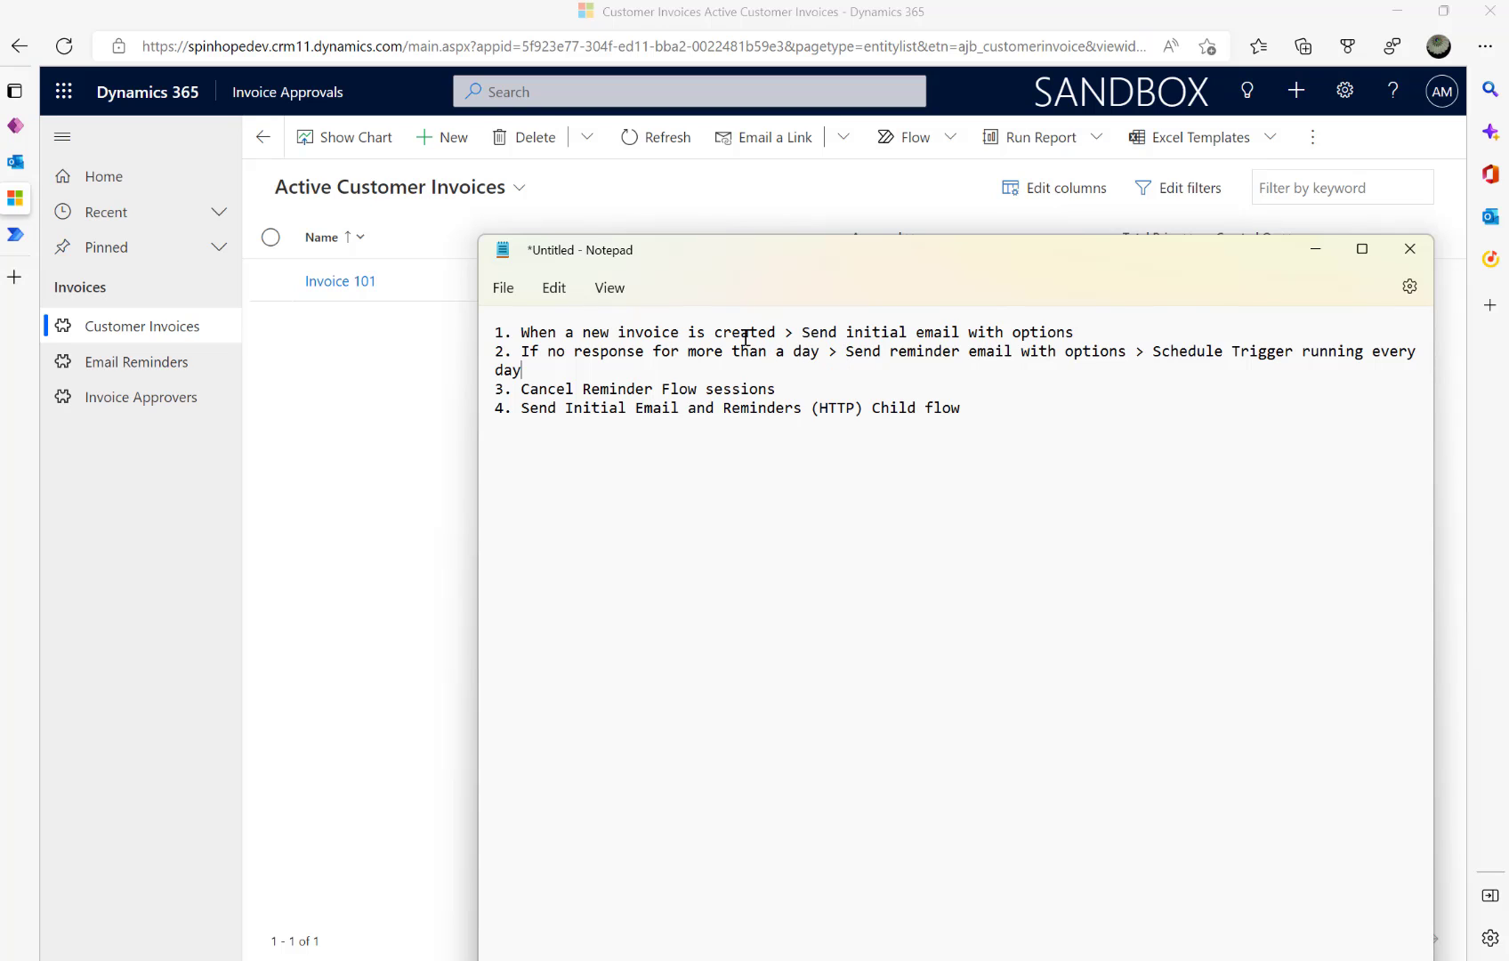
{"action": "double_click", "coordinate": [157, 361]}
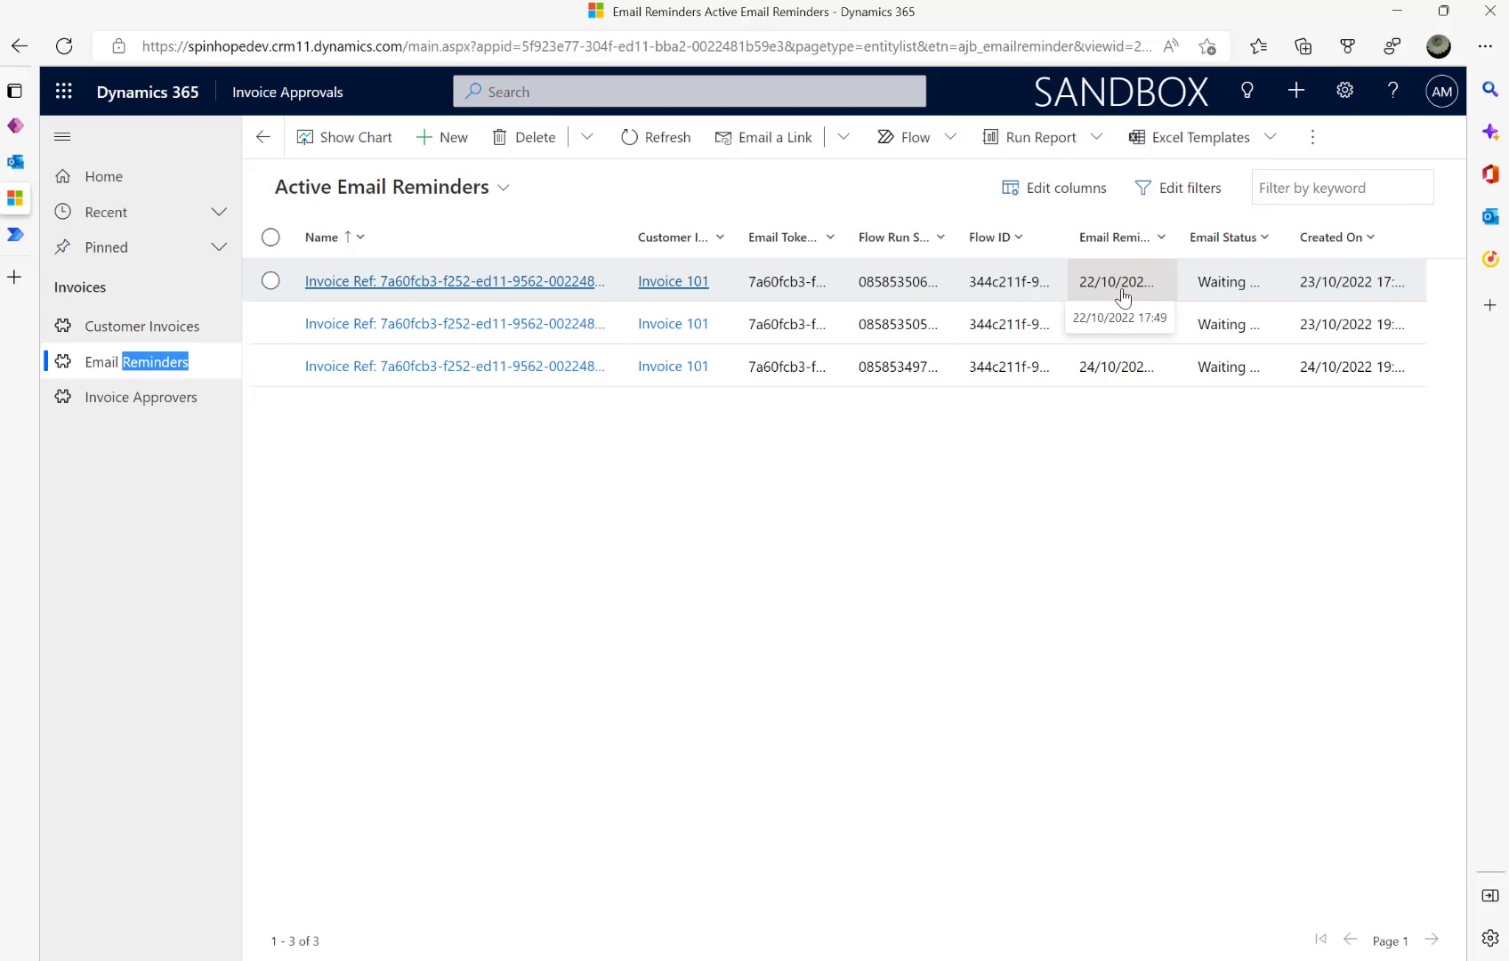
- Bring the Notepad plan briefly back to the front
{"action": "key", "text": "alt+Tab"}
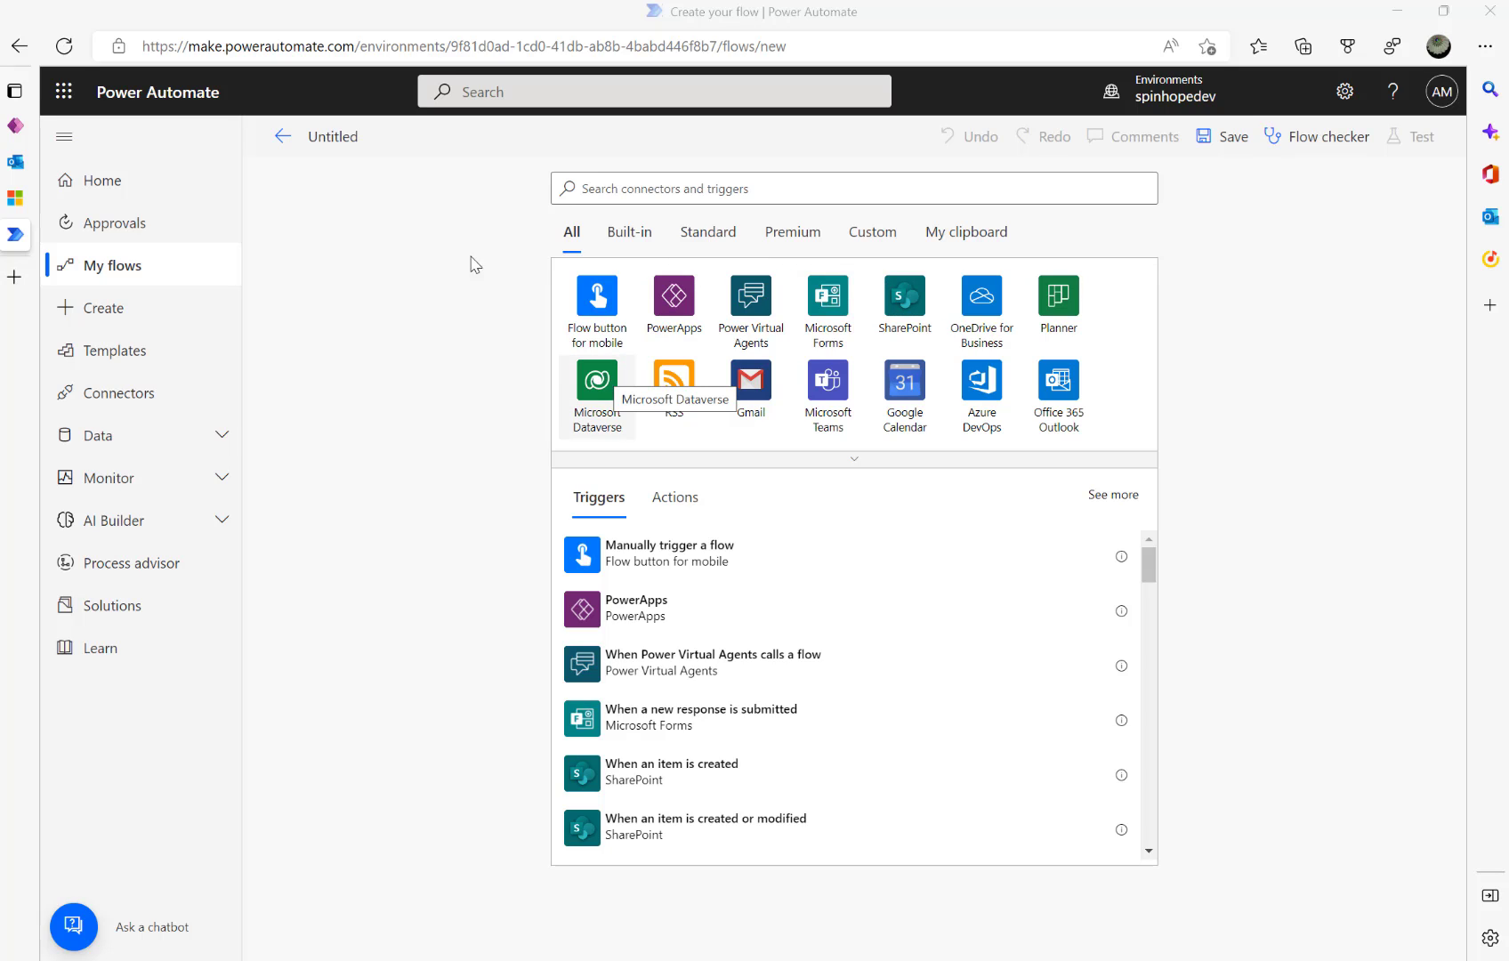
- Rename the untitled flow to 'When Invoice Created'
{"action": "left_click", "coordinate": [323, 149]}
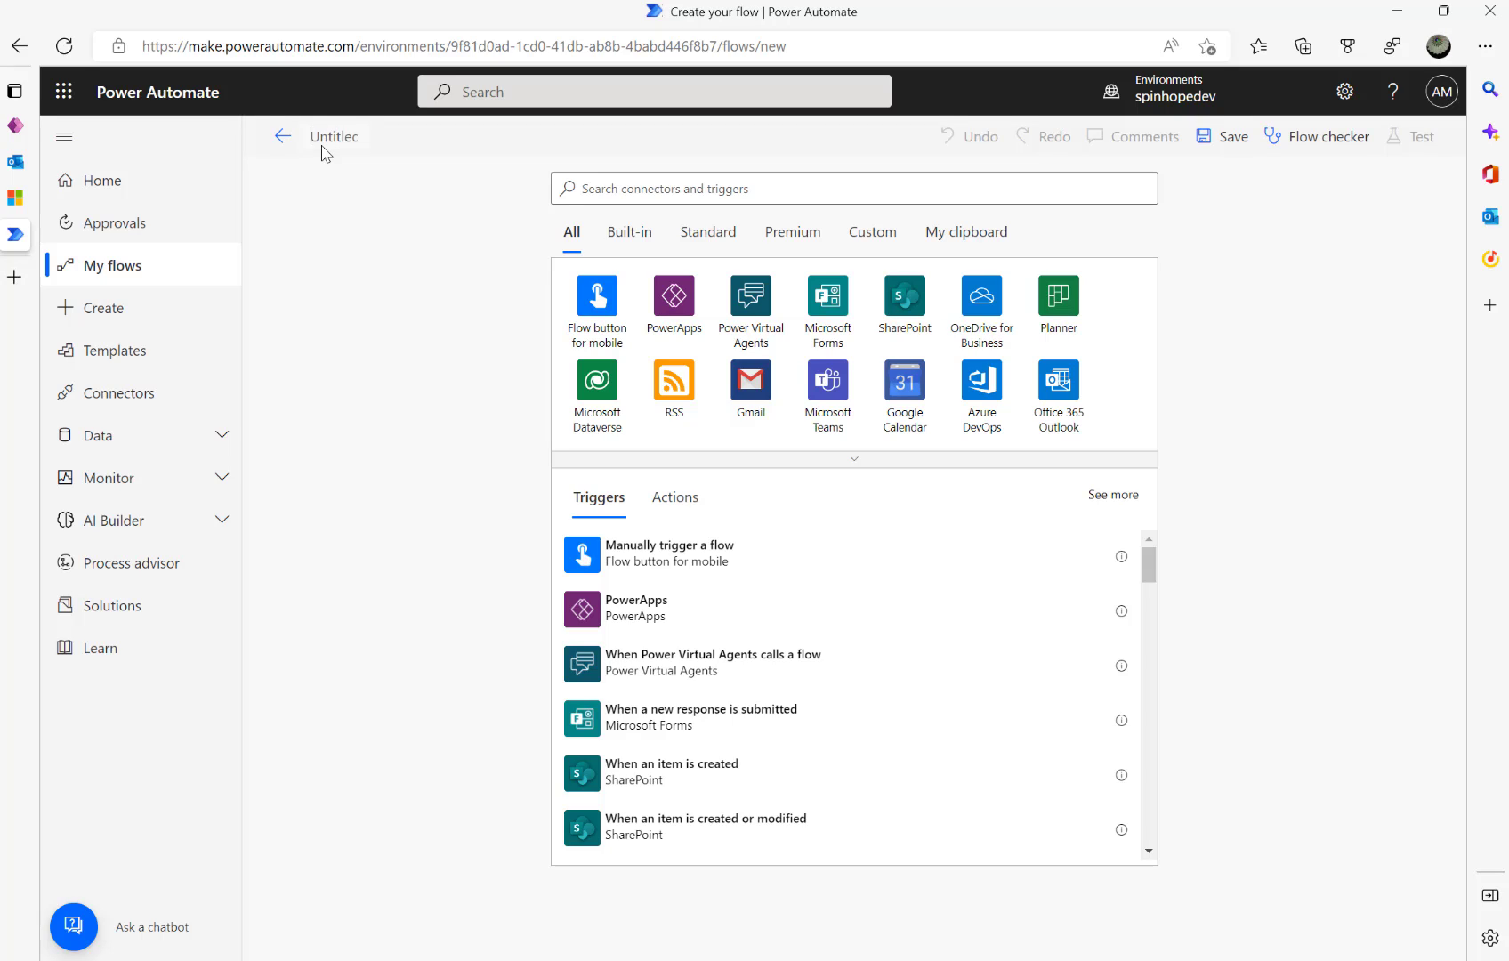
{"action": "type", "text": "When I"}
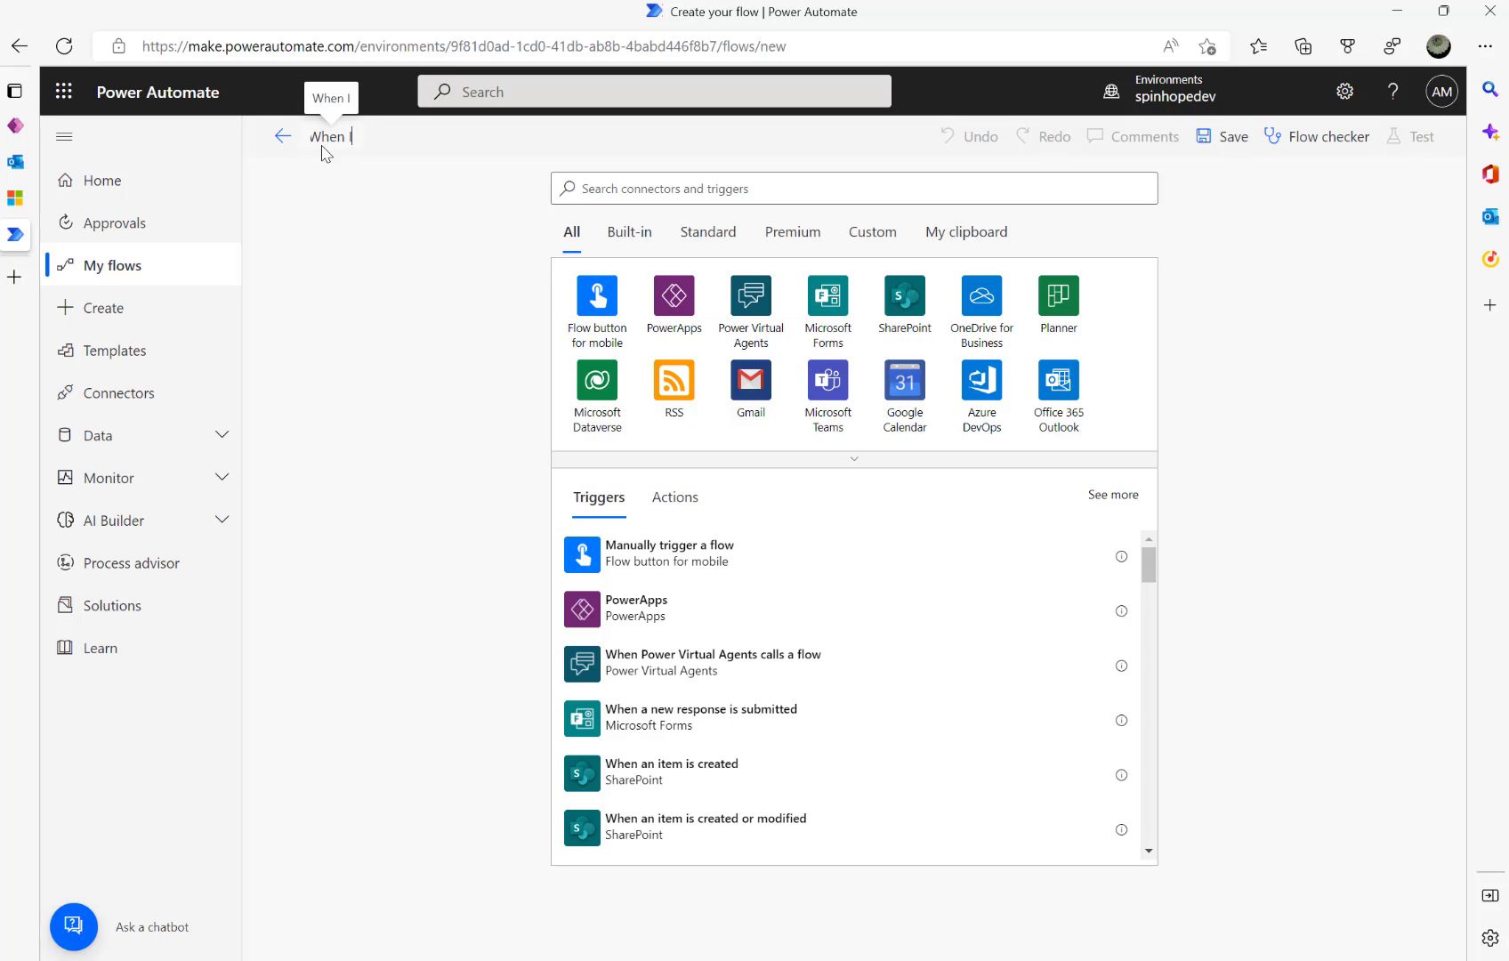
{"action": "type", "text": "nvoic"}
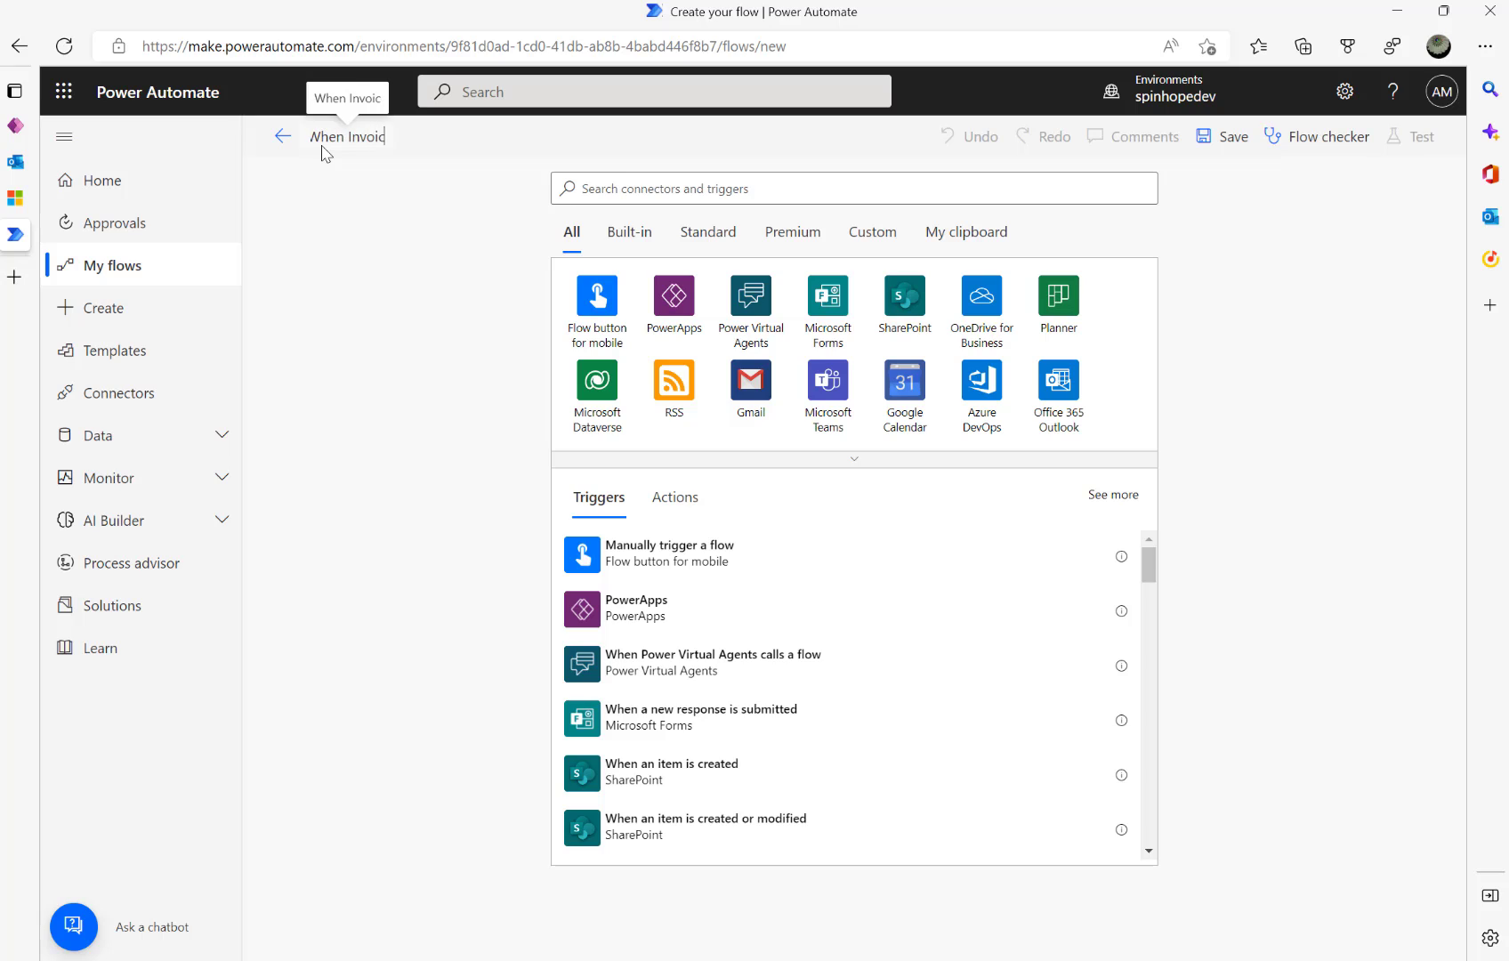
{"action": "type", "text": "e crea"}
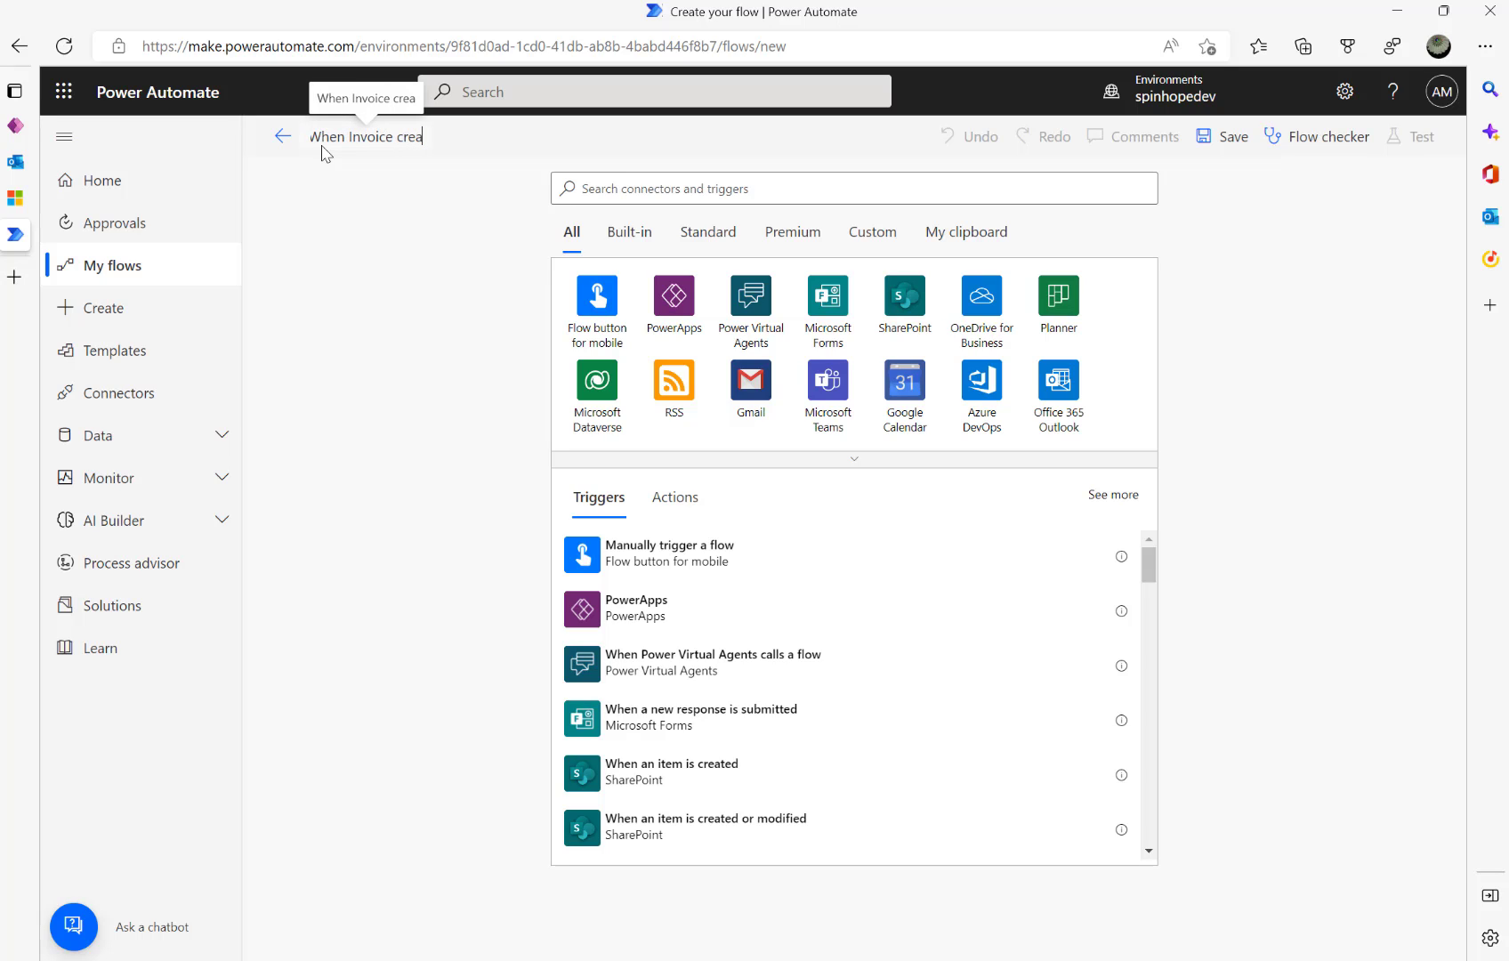
{"action": "key", "text": "BackSpace"}
{"action": "key", "text": "BackSpace"}
{"action": "key", "text": "BackSpace"}
{"action": "key", "text": "BackSpace"}
{"action": "type", "text": "Created"}
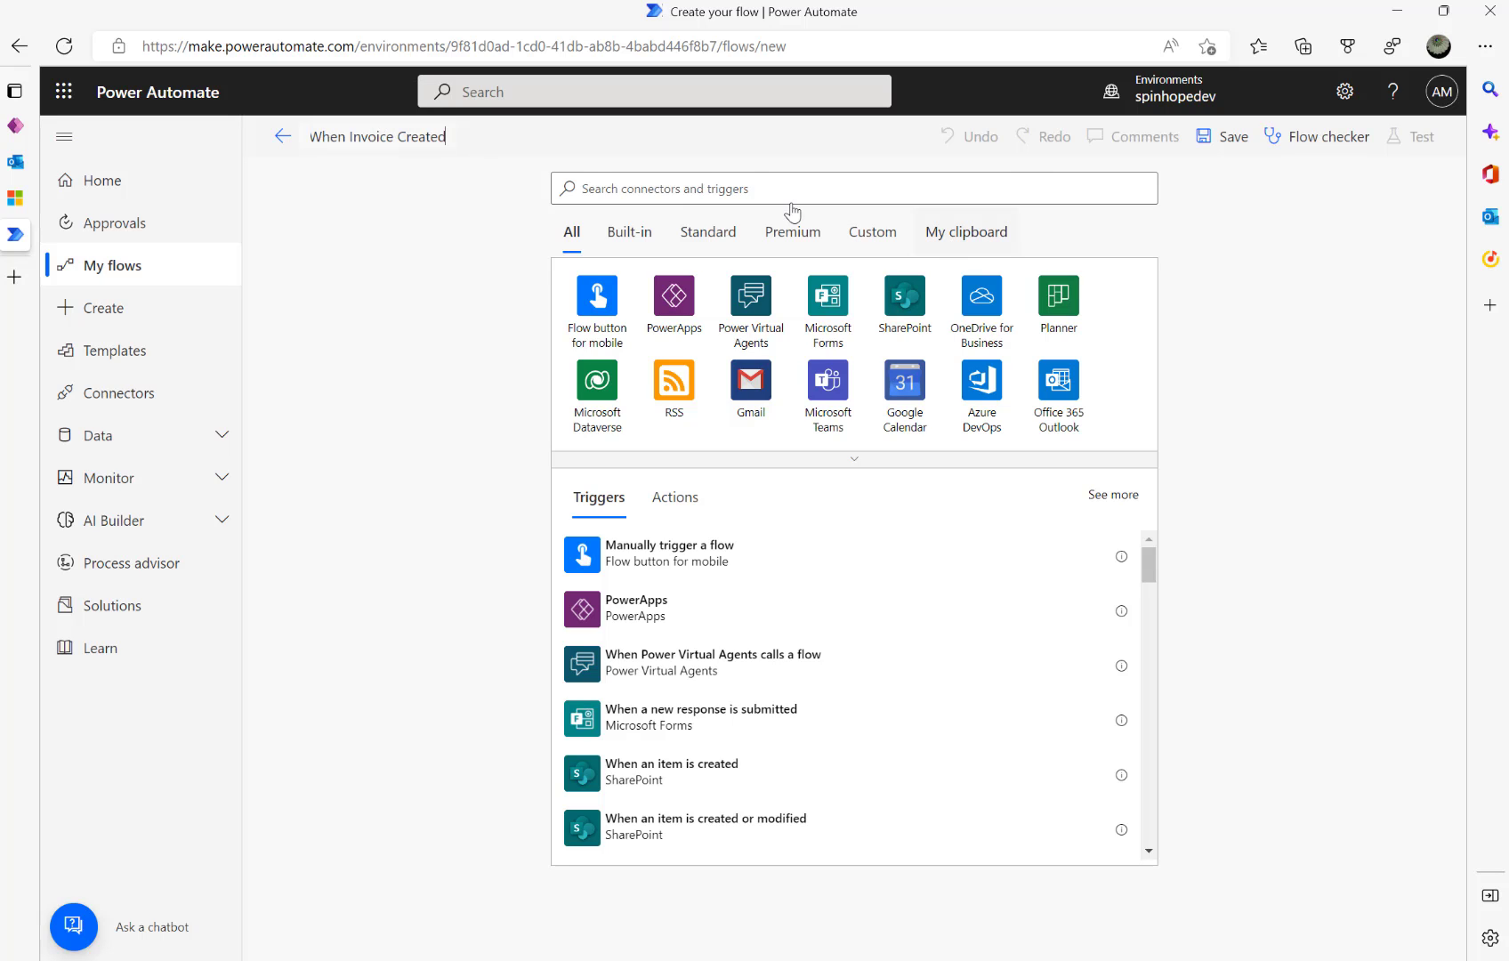
- Add the Dataverse 'When a row is added, modified or deleted' trigger with Change type Added
{"action": "left_click", "coordinate": [598, 384]}
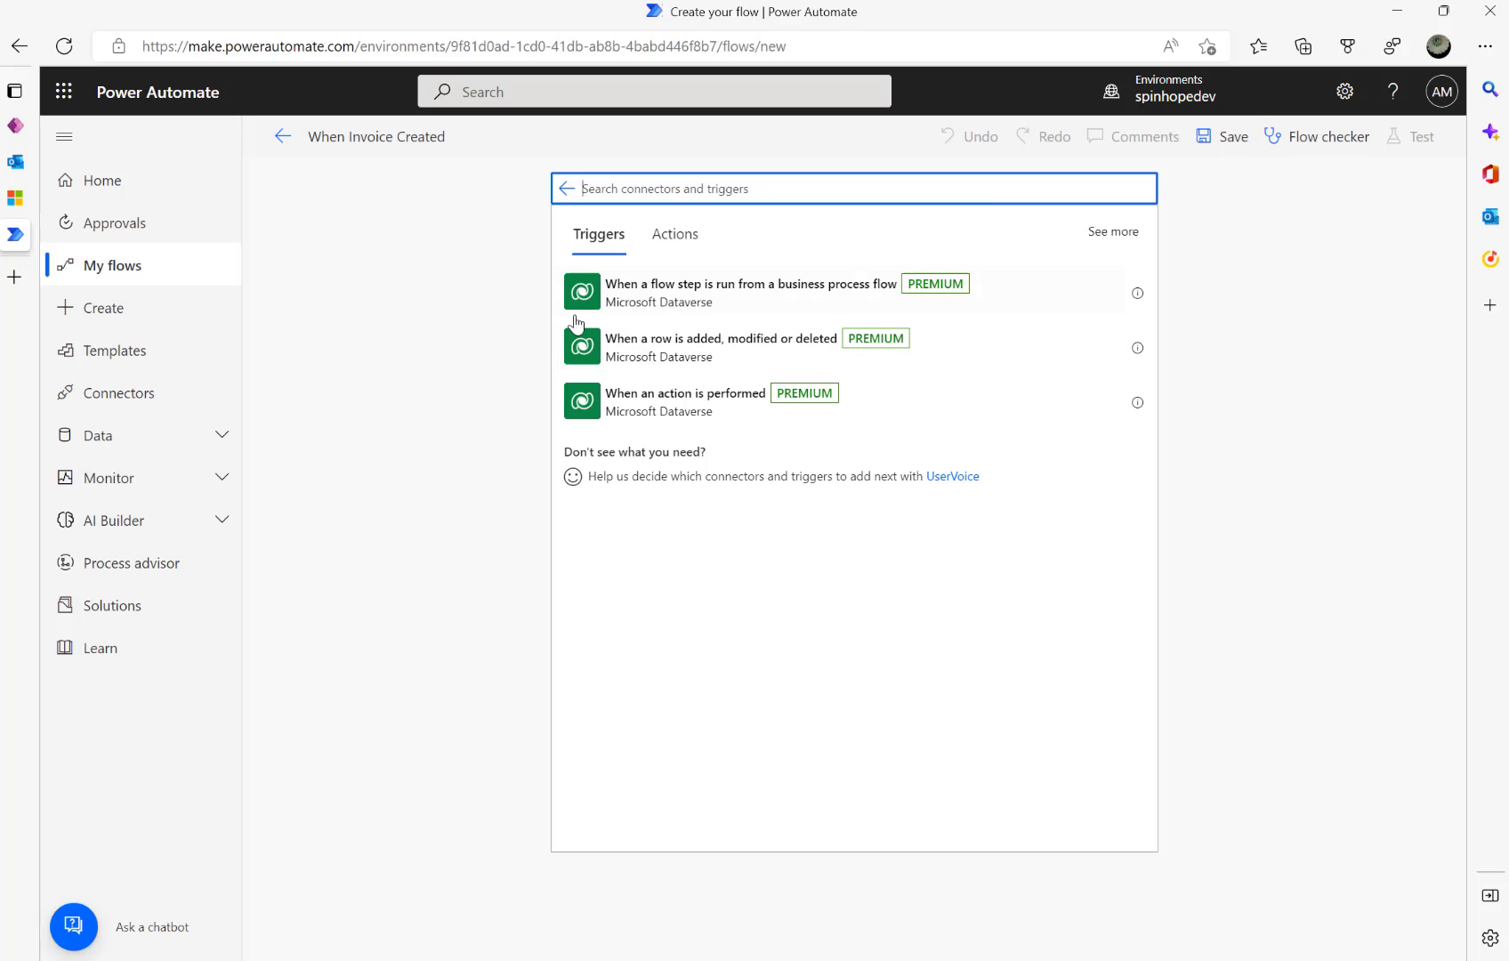
{"action": "left_click", "coordinate": [645, 362]}
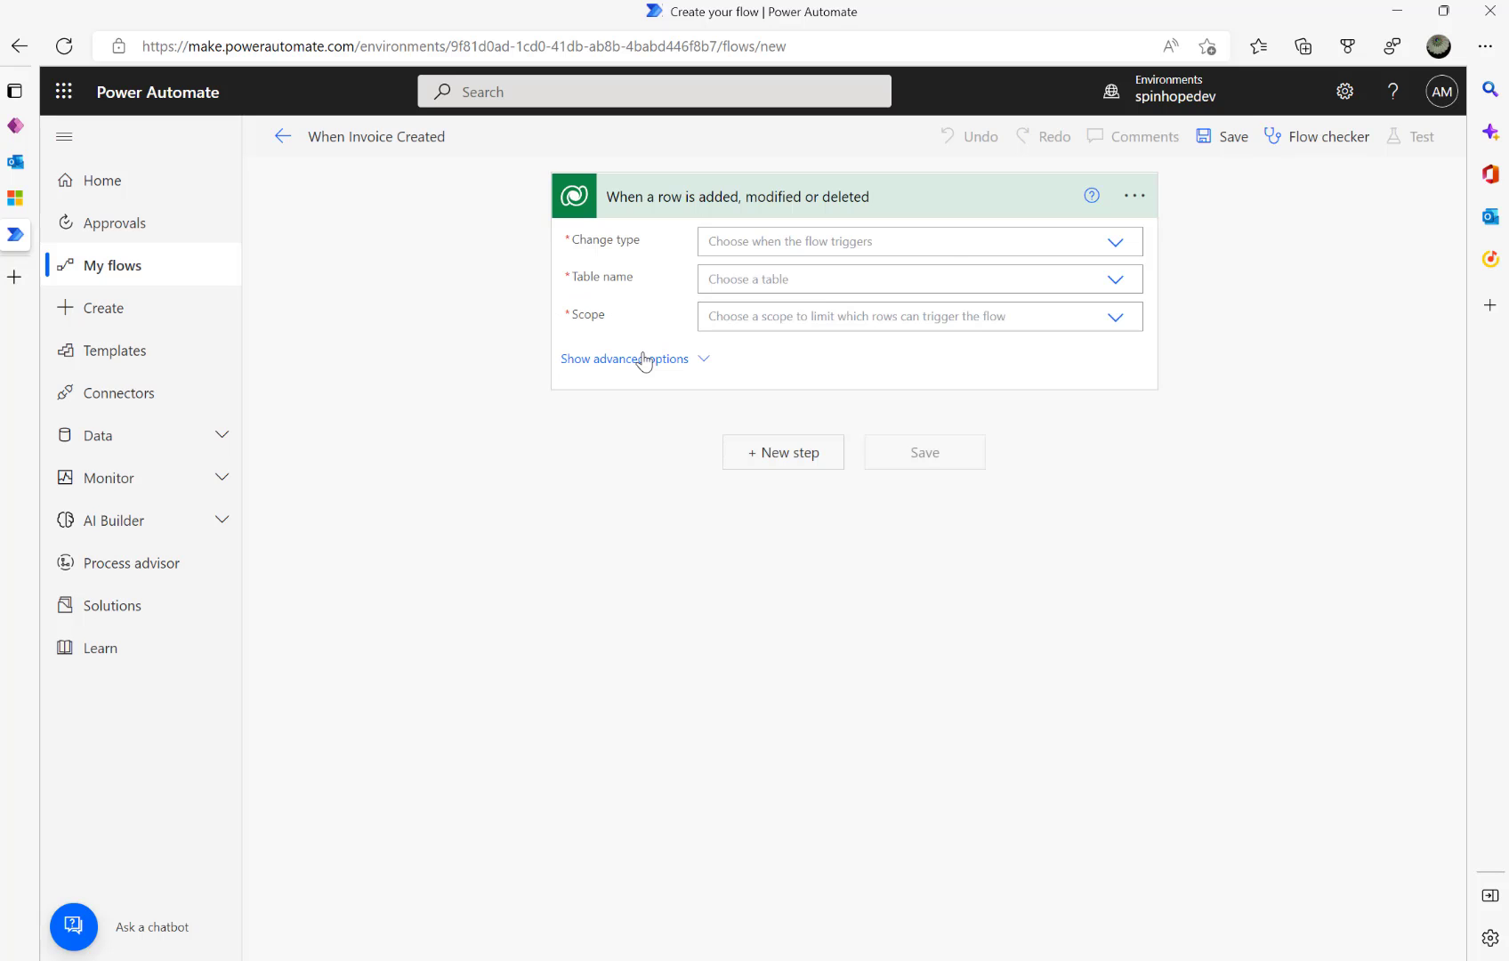
{"action": "left_click", "coordinate": [1115, 245]}
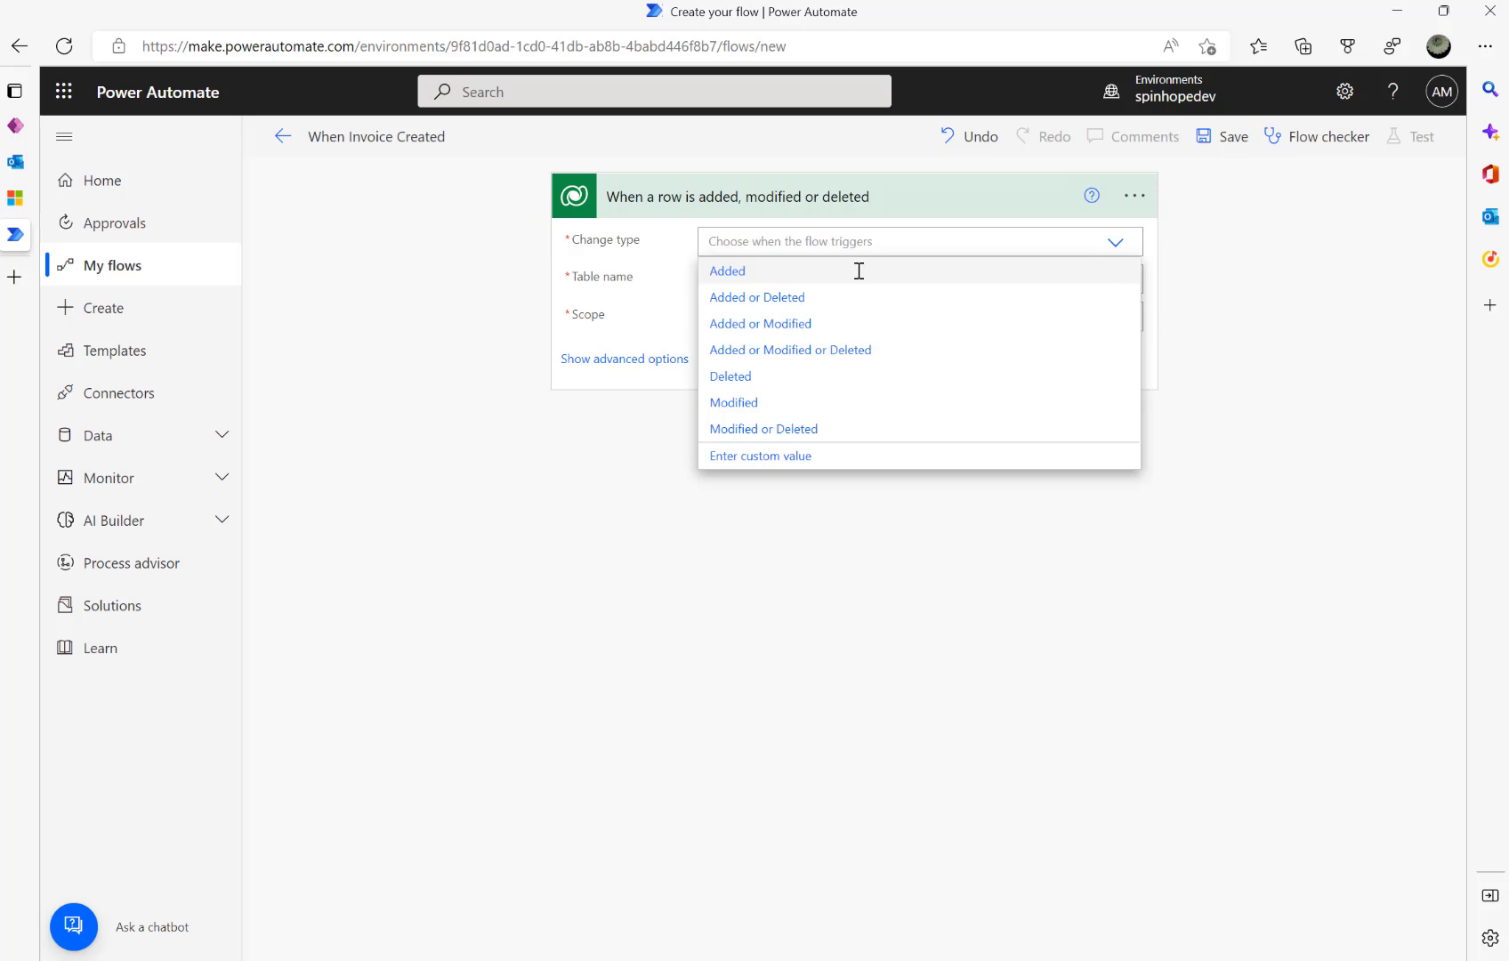
{"action": "left_click", "coordinate": [767, 284]}
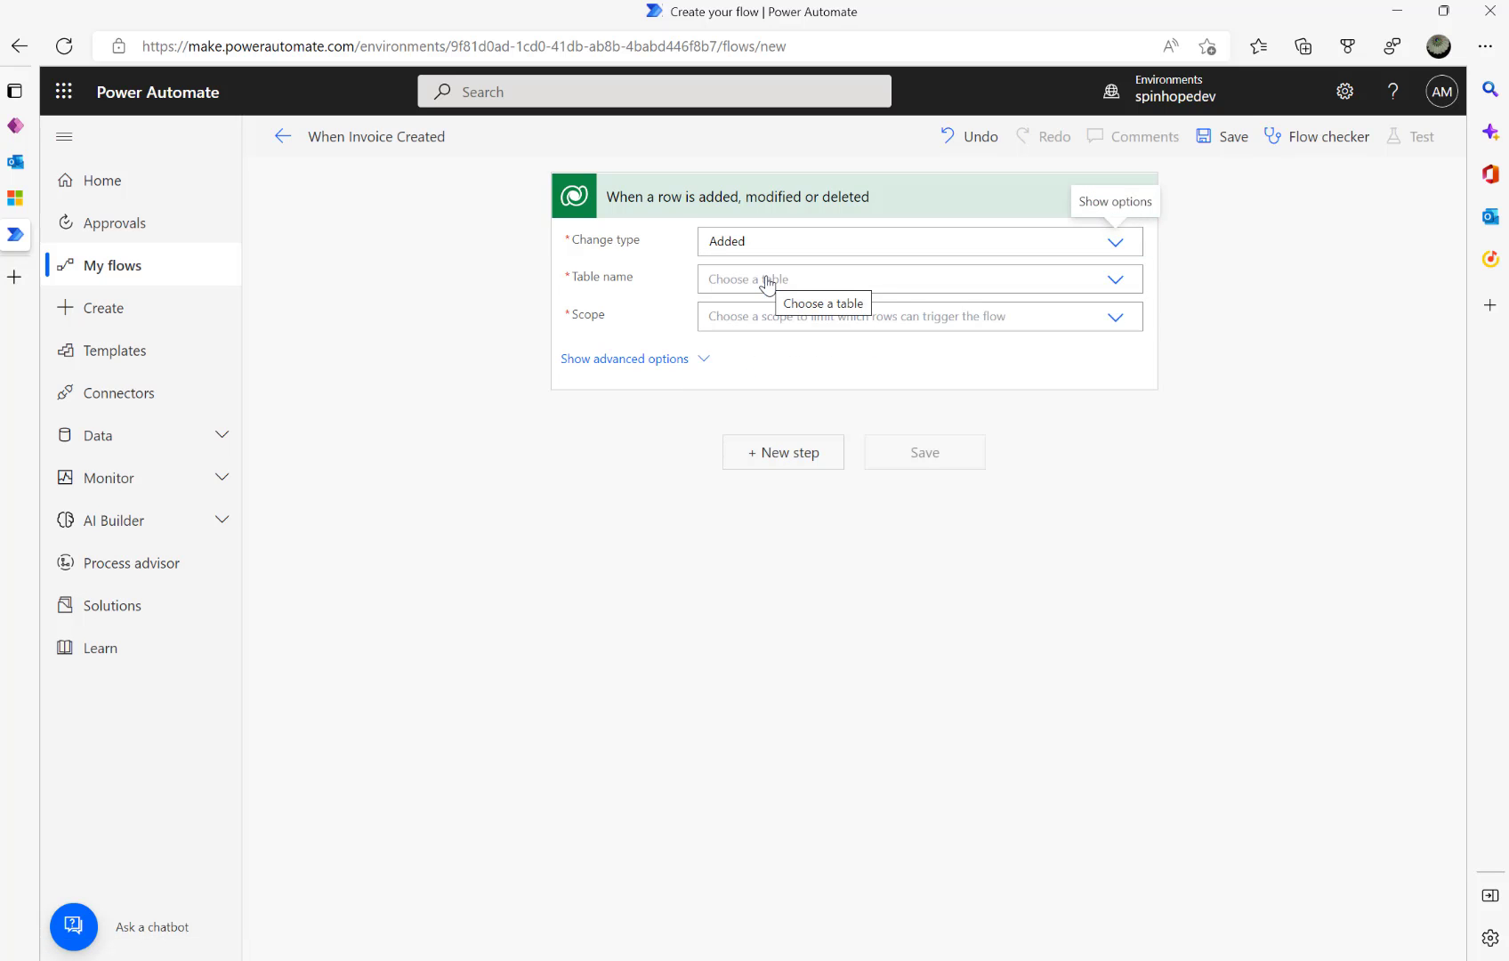
- Set the trigger's table to Customer Invoices and its scope to Organization
{"action": "left_click", "coordinate": [900, 283]}
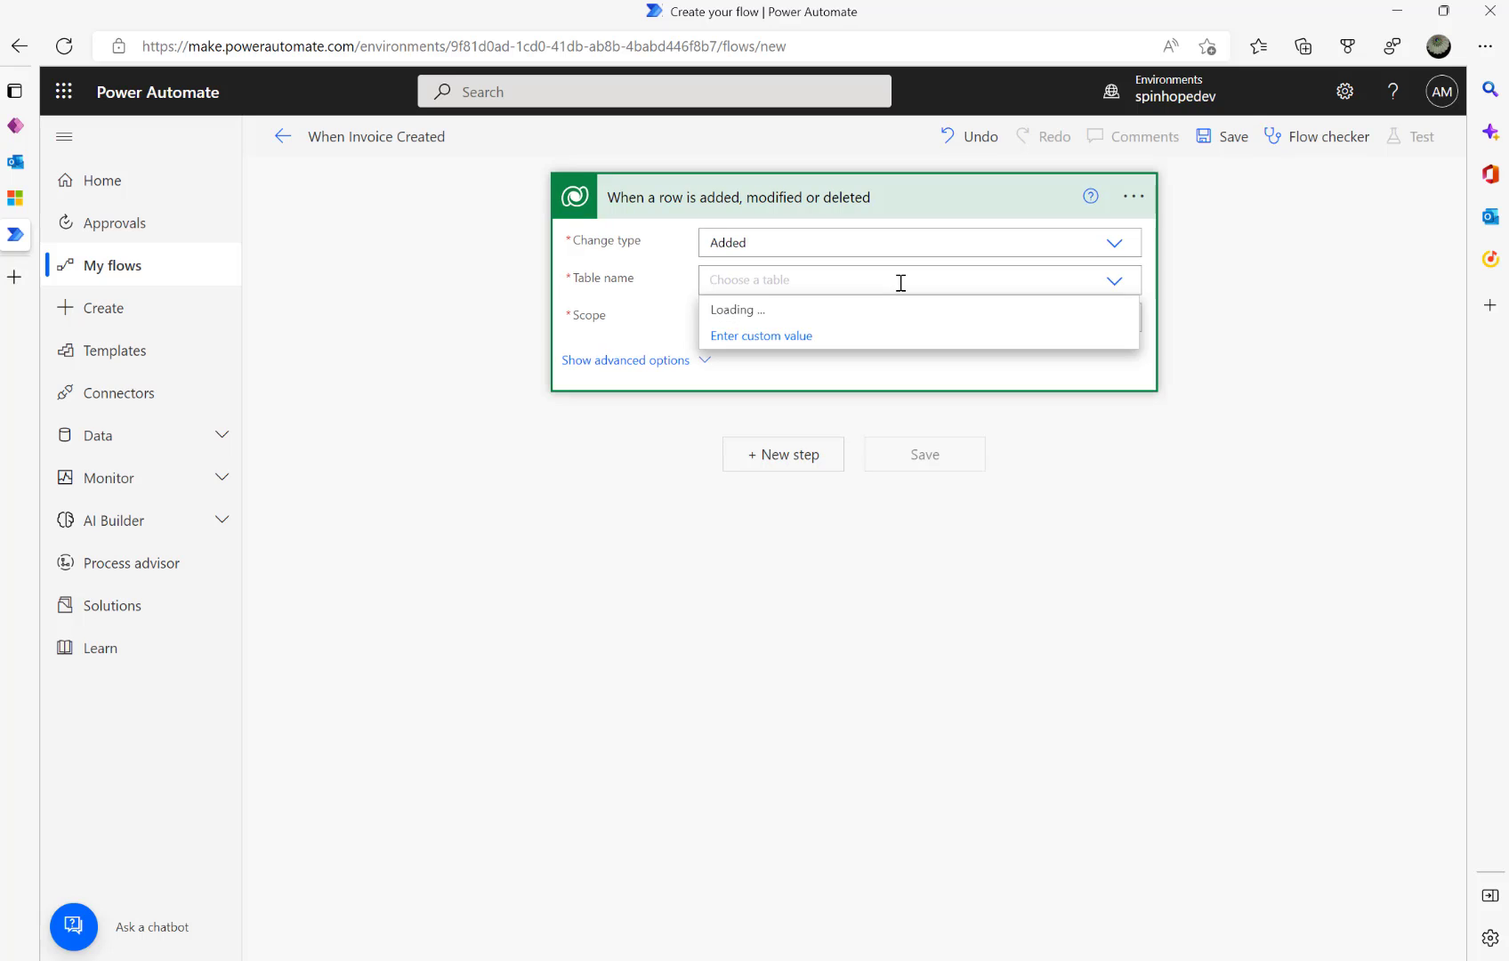
{"action": "type", "text": "Customer Invoices"}
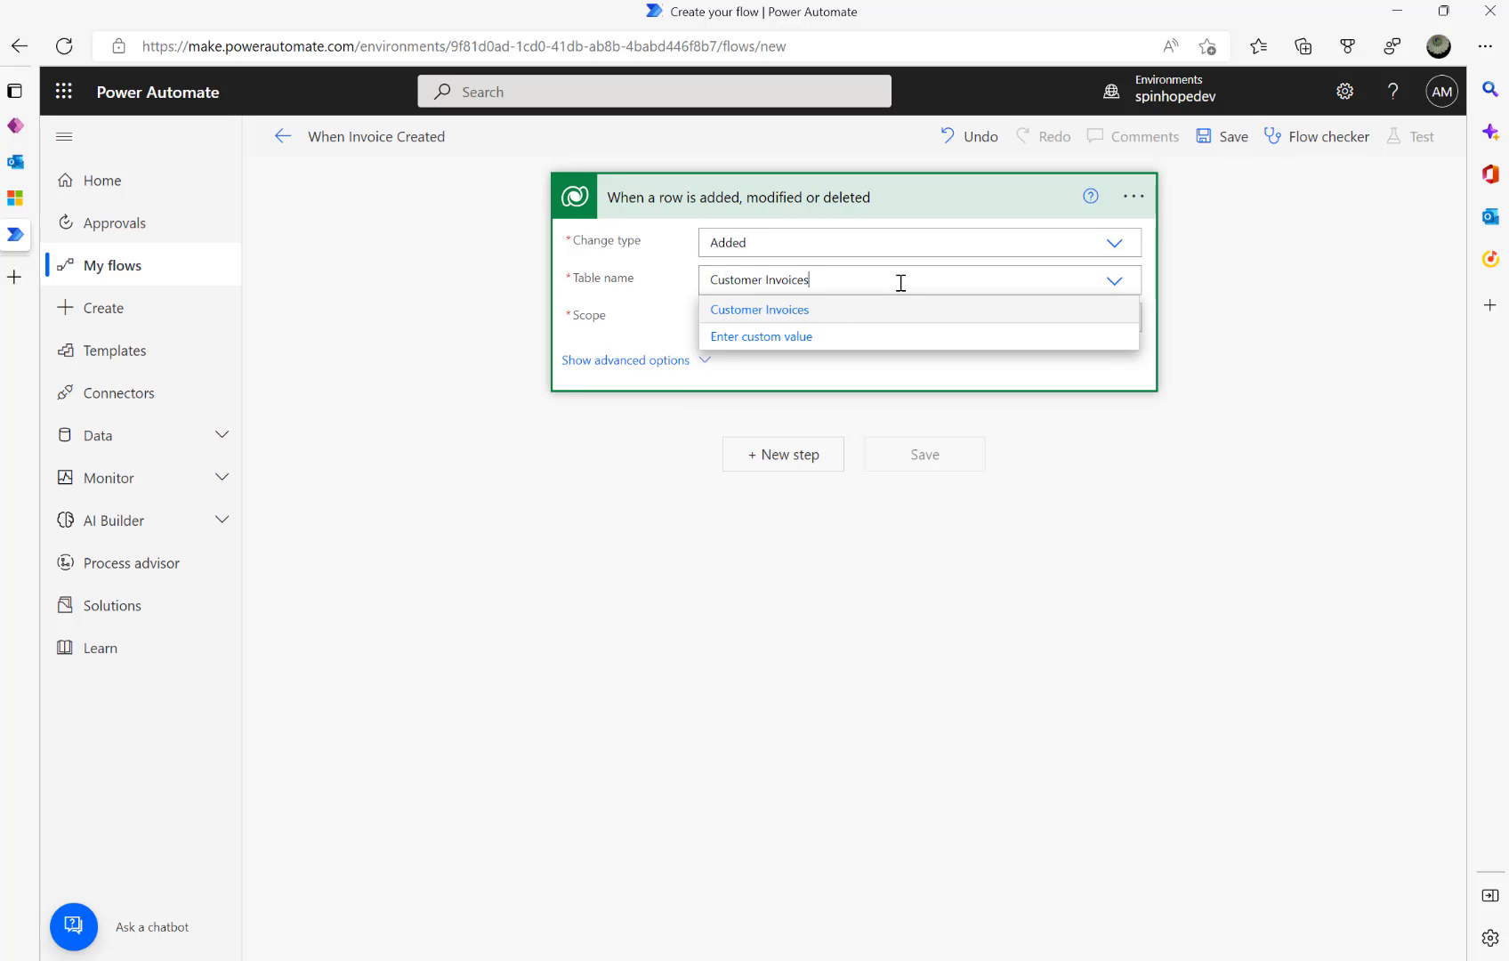
{"action": "left_click", "coordinate": [443, 327]}
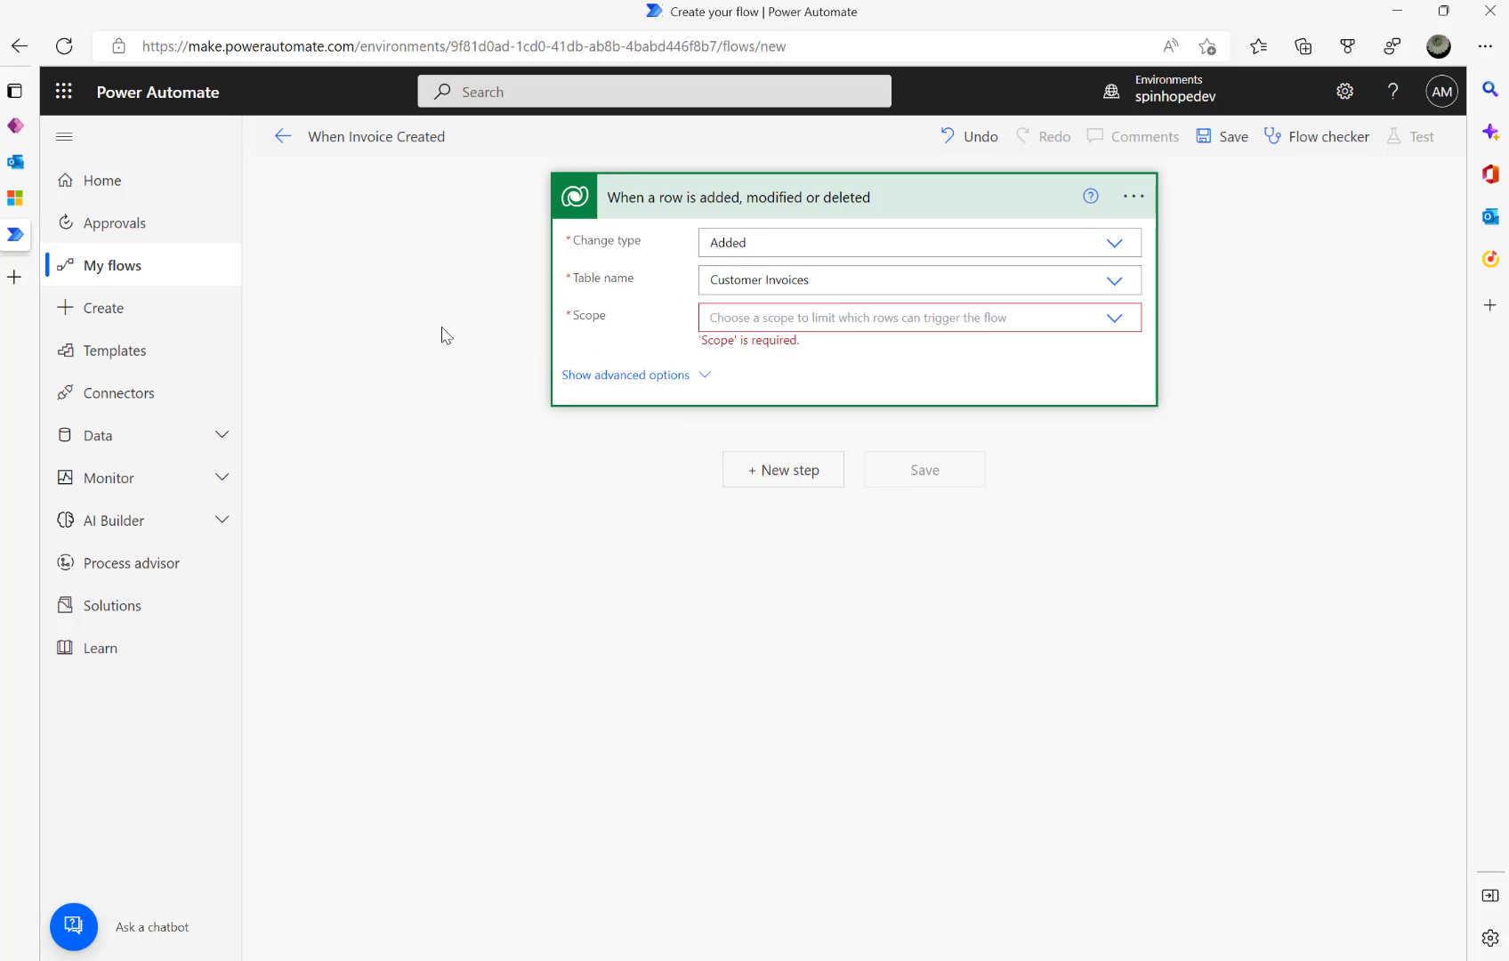
{"action": "left_click", "coordinate": [979, 318]}
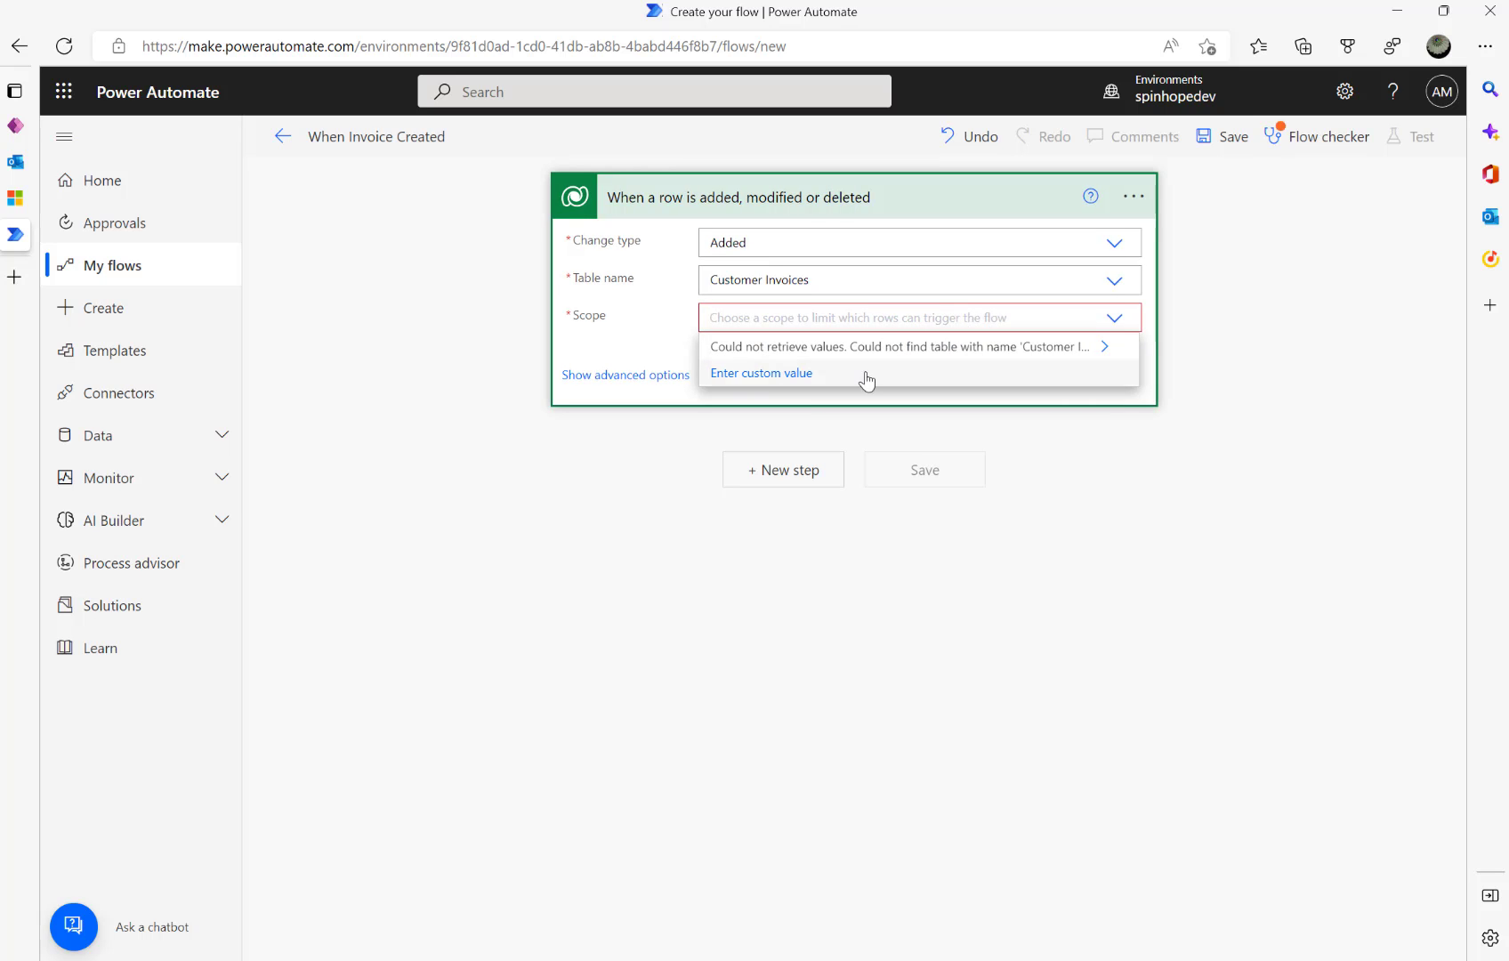
{"action": "left_click", "coordinate": [1115, 322]}
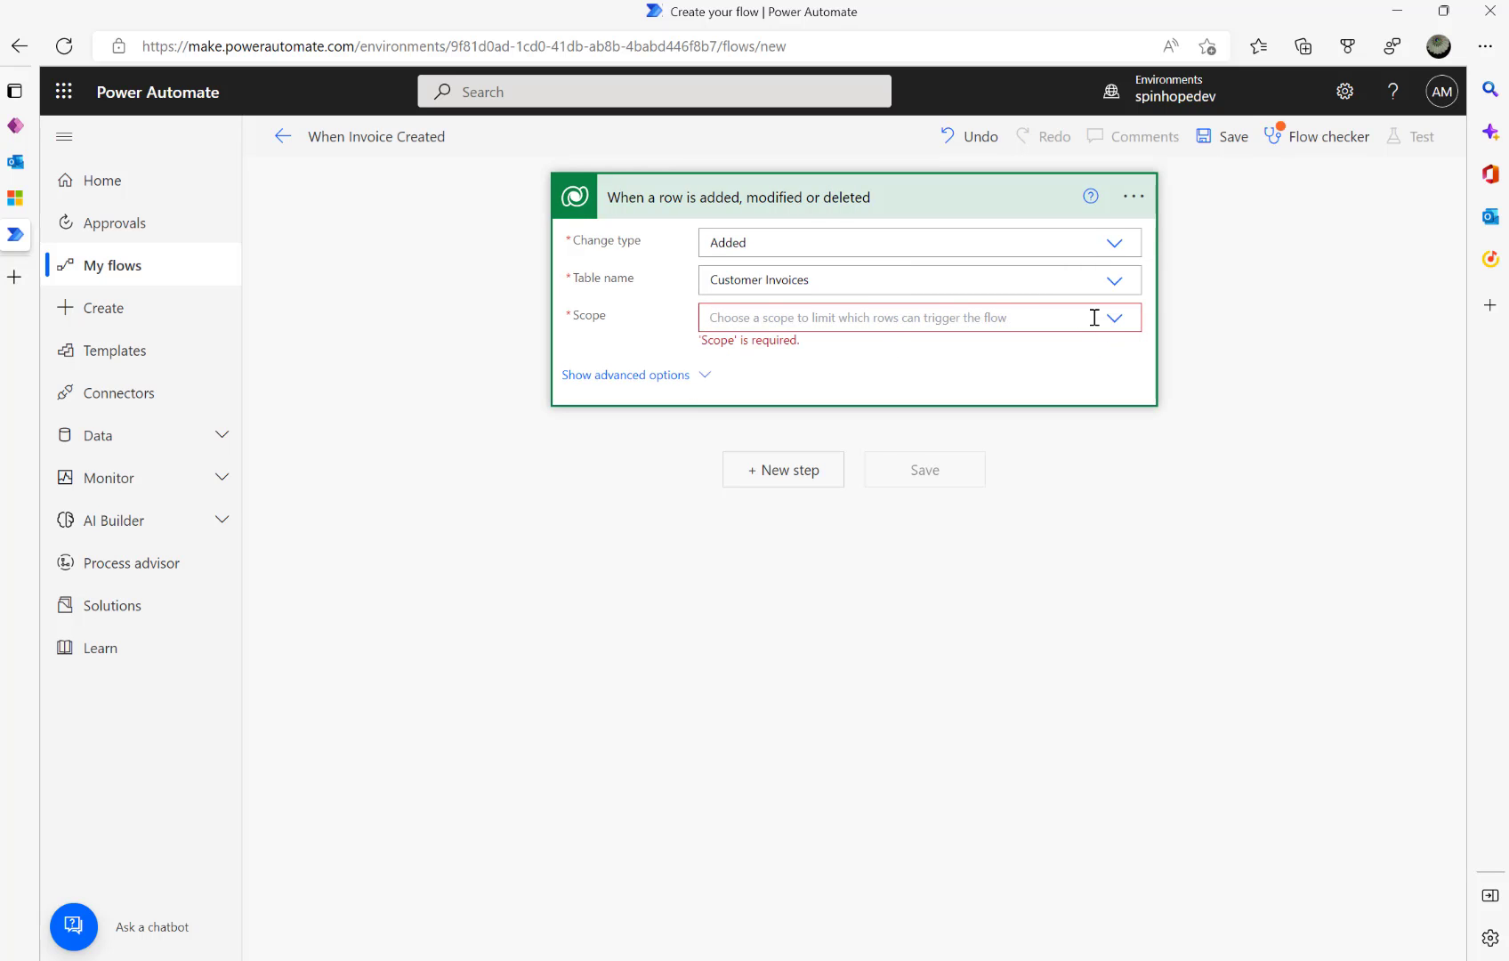
{"action": "left_click", "coordinate": [1123, 325]}
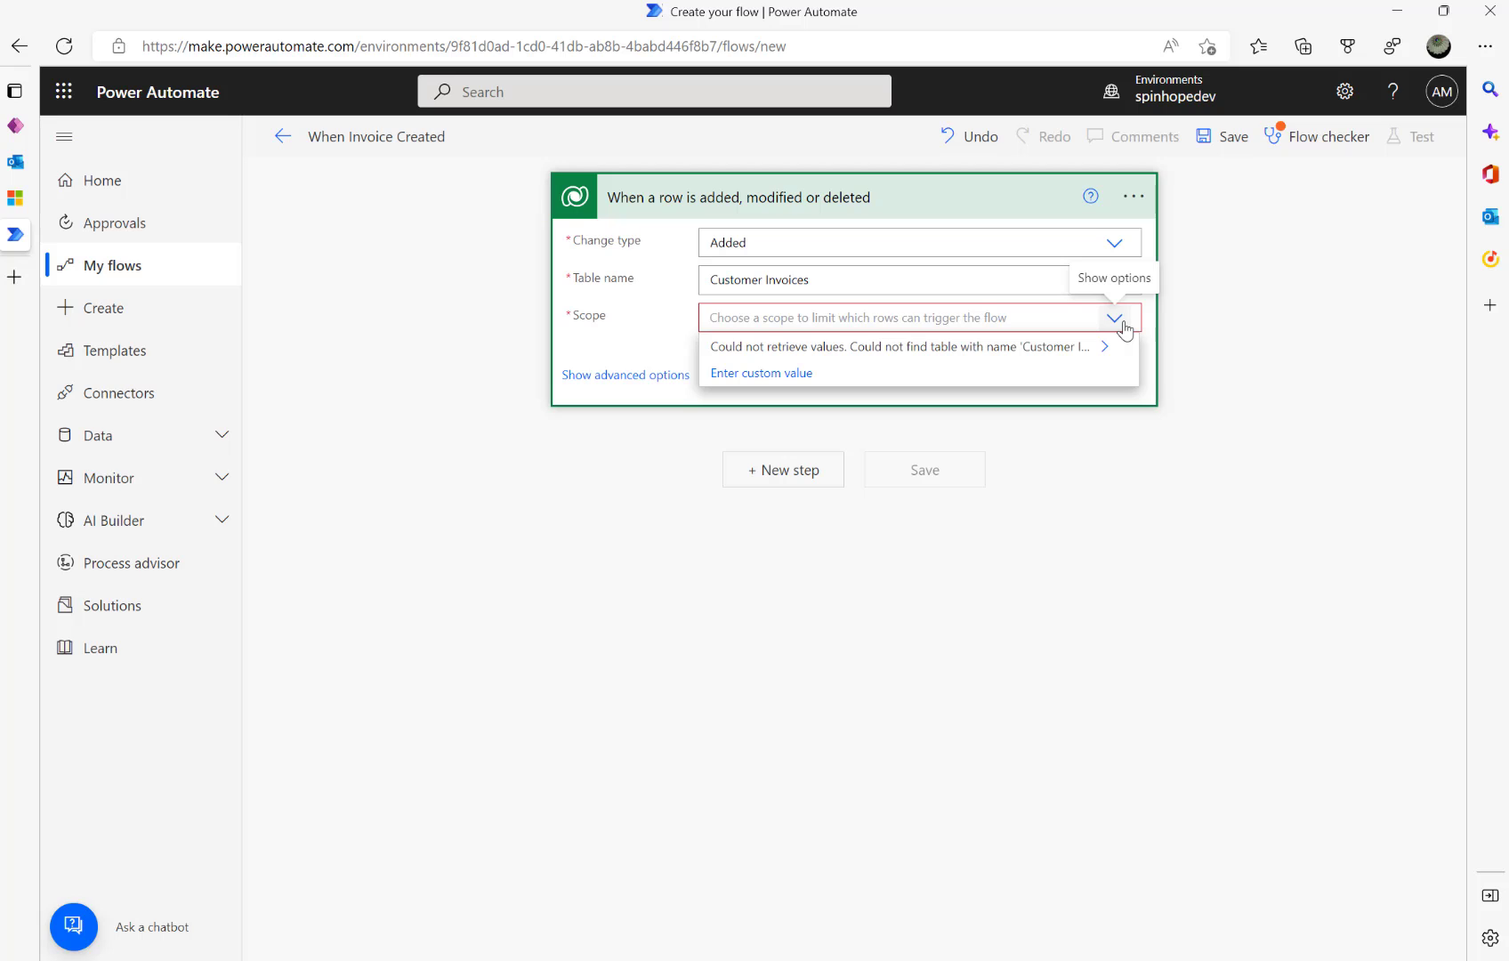
{"action": "left_click", "coordinate": [862, 280]}
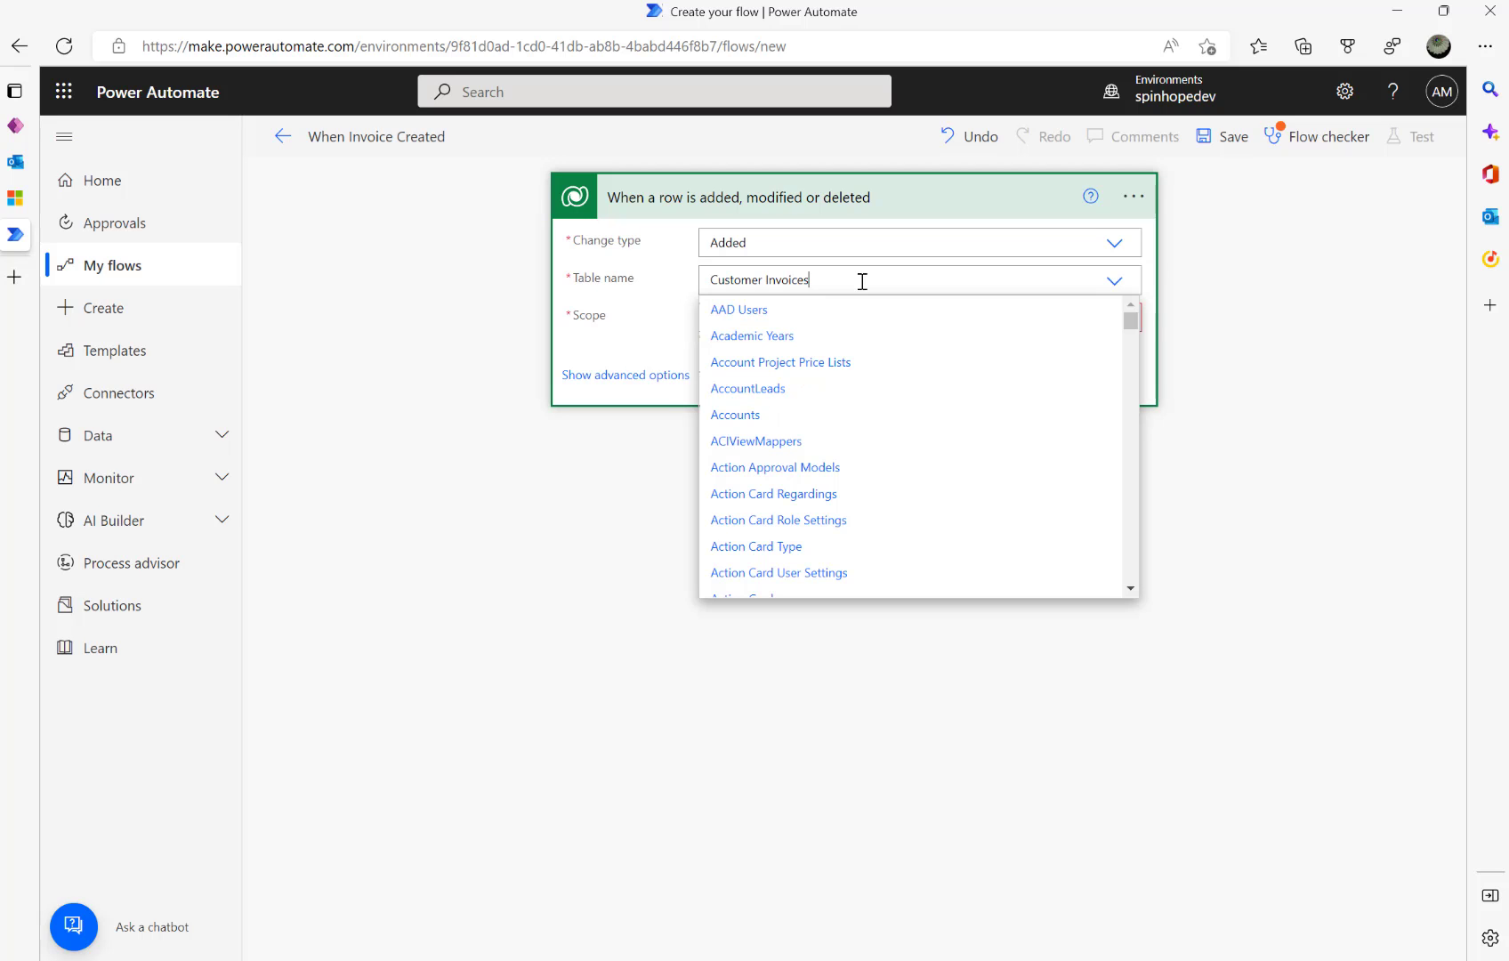
{"action": "key", "text": "ctrl+a"}
{"action": "type", "text": "Custom"}
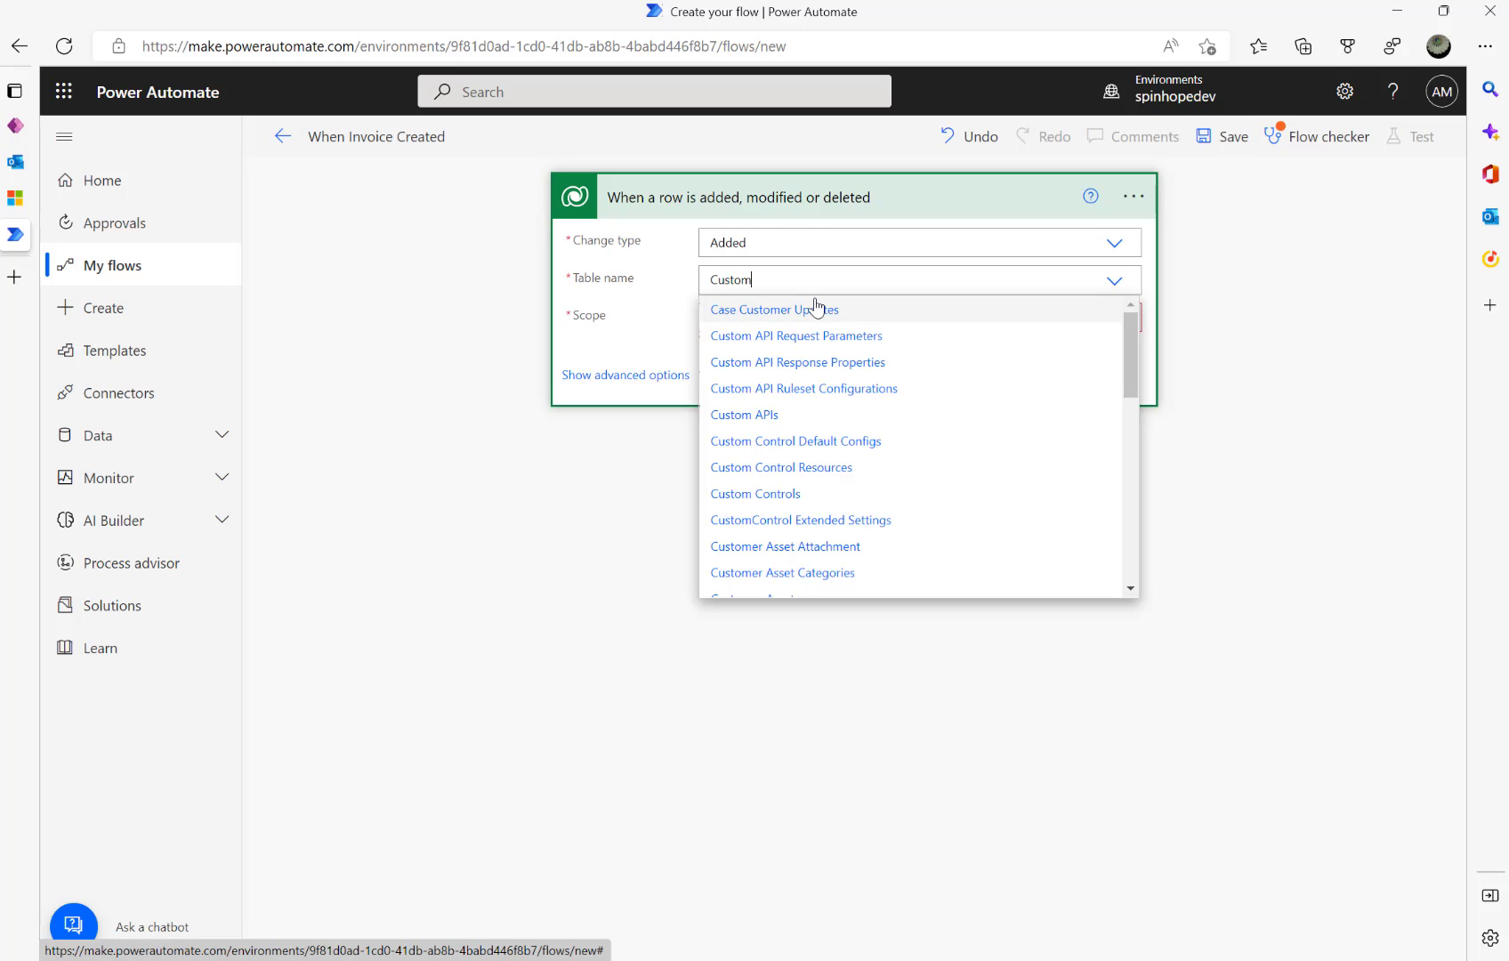
{"action": "type", "text": "er "}
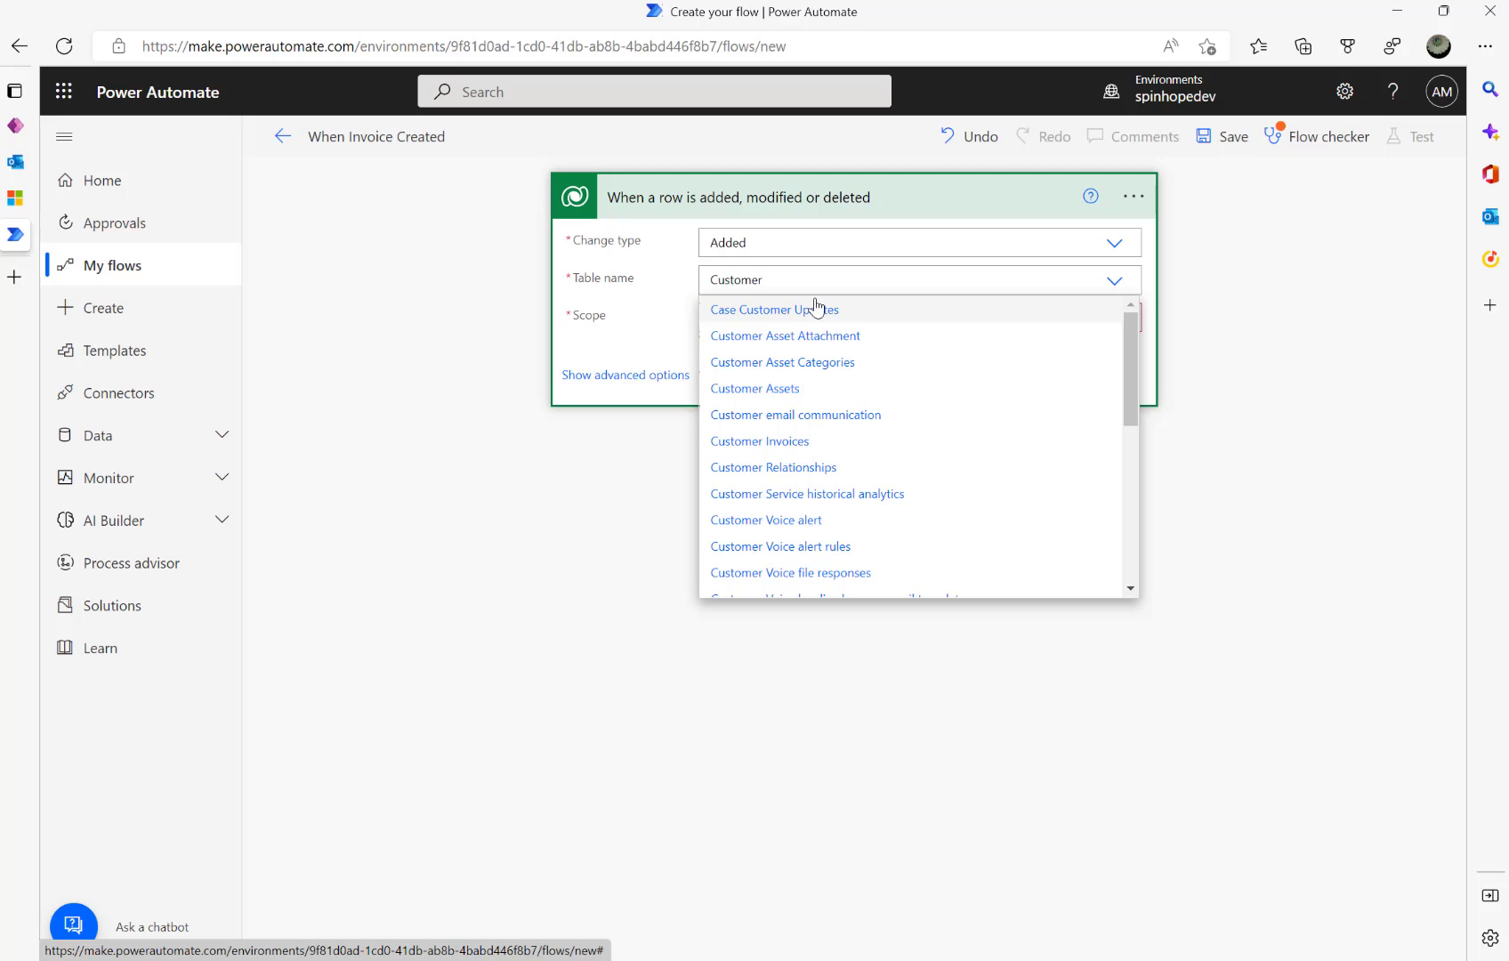
{"action": "type", "text": "In"}
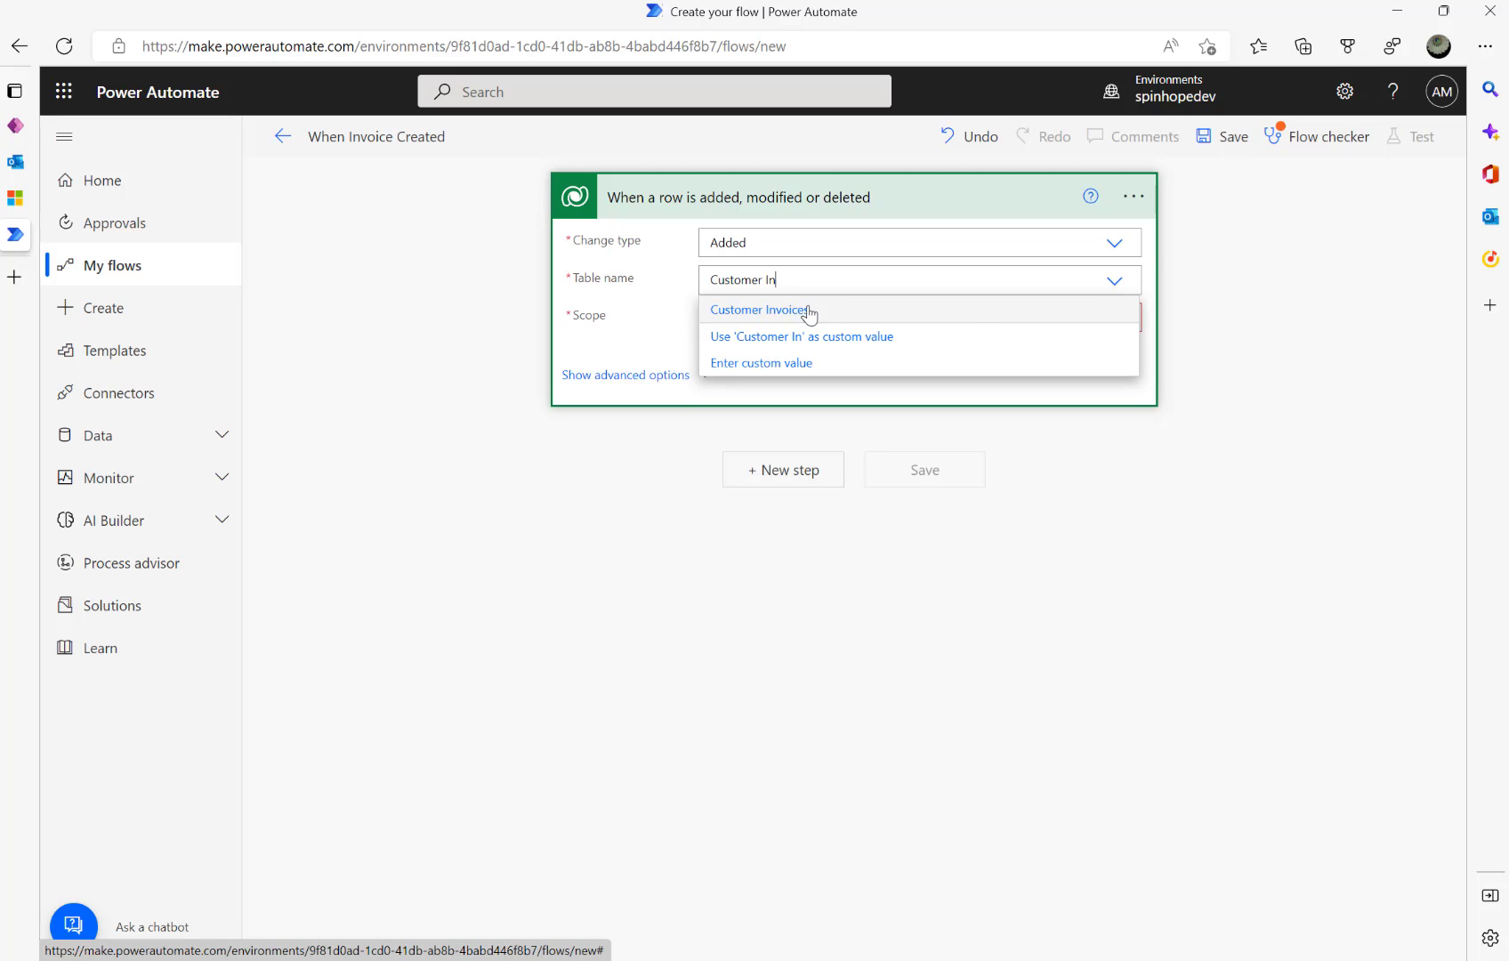
{"action": "left_click", "coordinate": [809, 309]}
{"action": "left_click", "coordinate": [807, 321]}
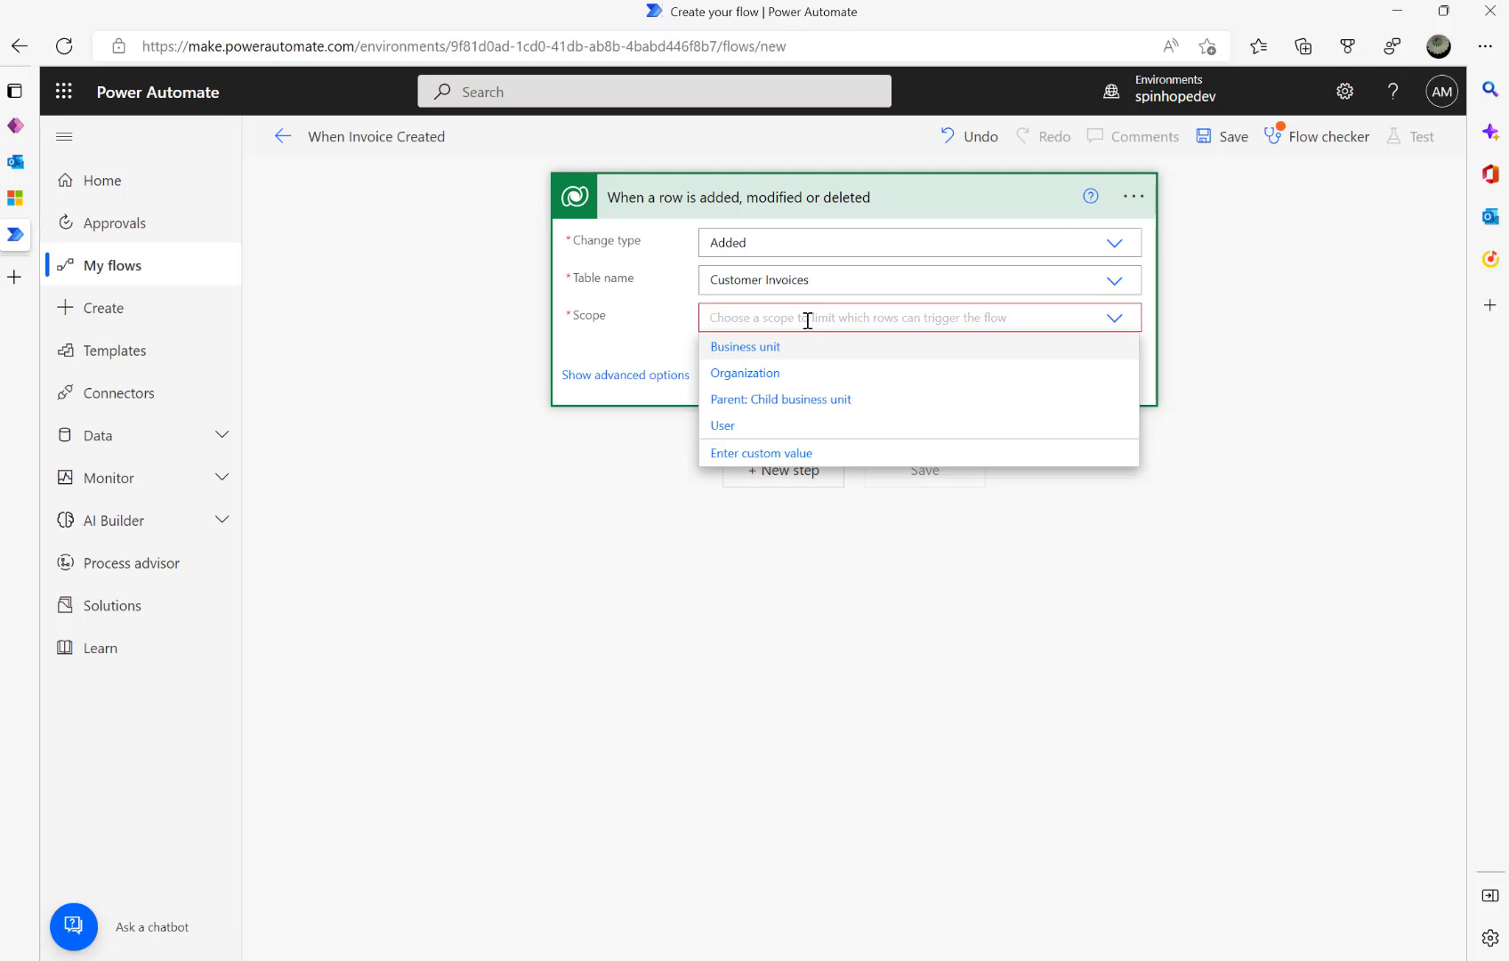
{"action": "left_click", "coordinate": [765, 374]}
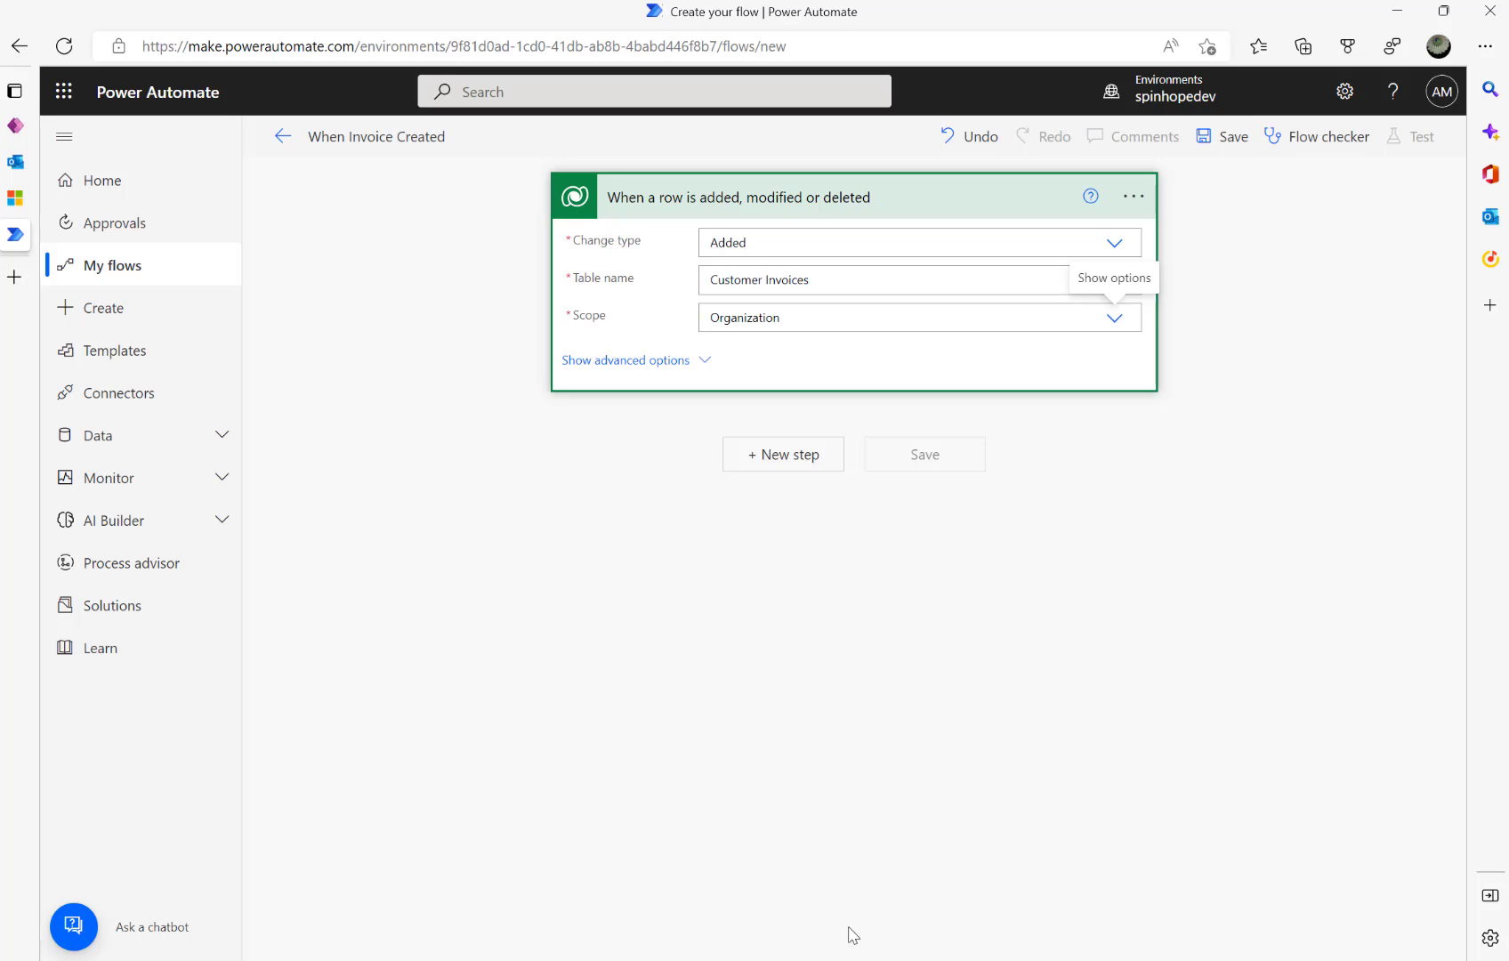
- Add an HTTP action from the HTTP connector after the Dataverse trigger
{"action": "left_click", "coordinate": [801, 456]}
{"action": "type", "text": "http"}
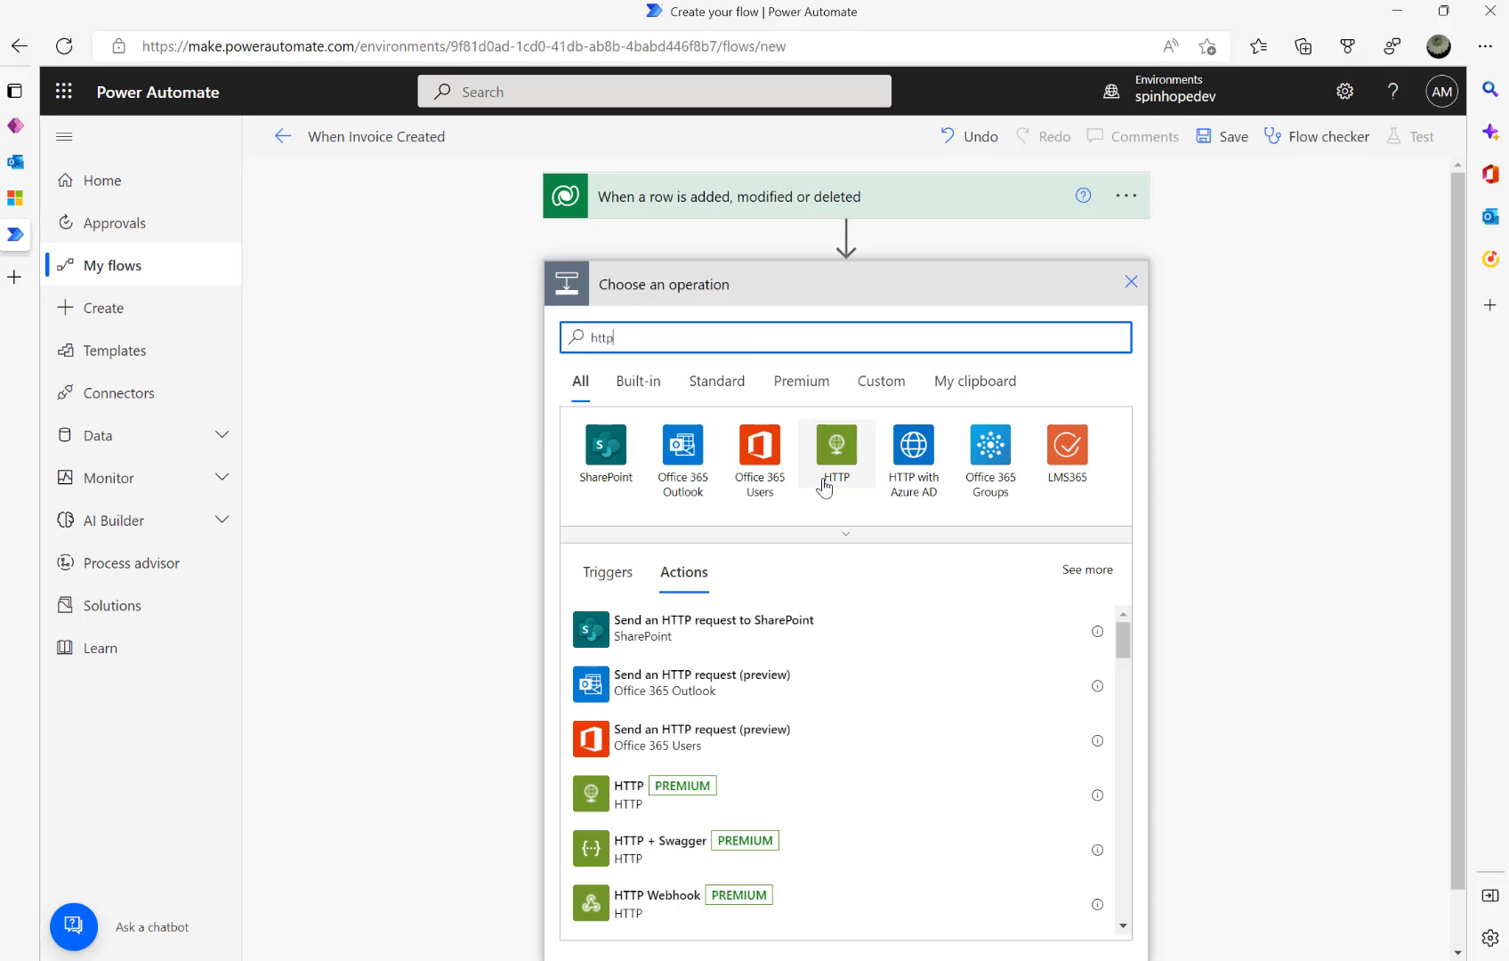
{"action": "left_click", "coordinate": [833, 463]}
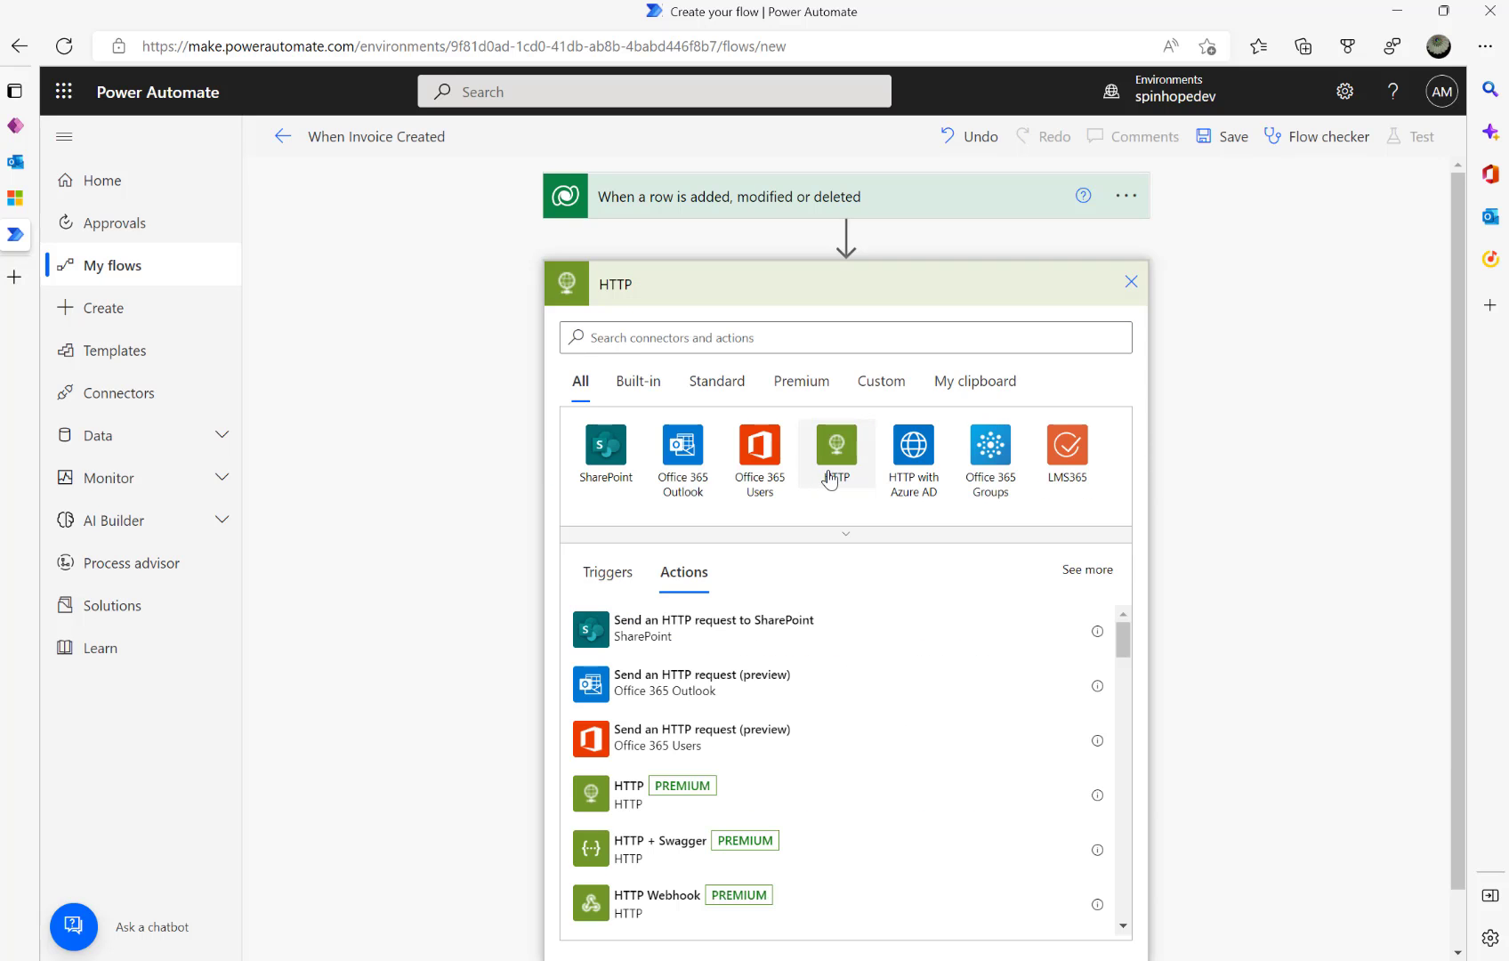
{"action": "left_click", "coordinate": [621, 443]}
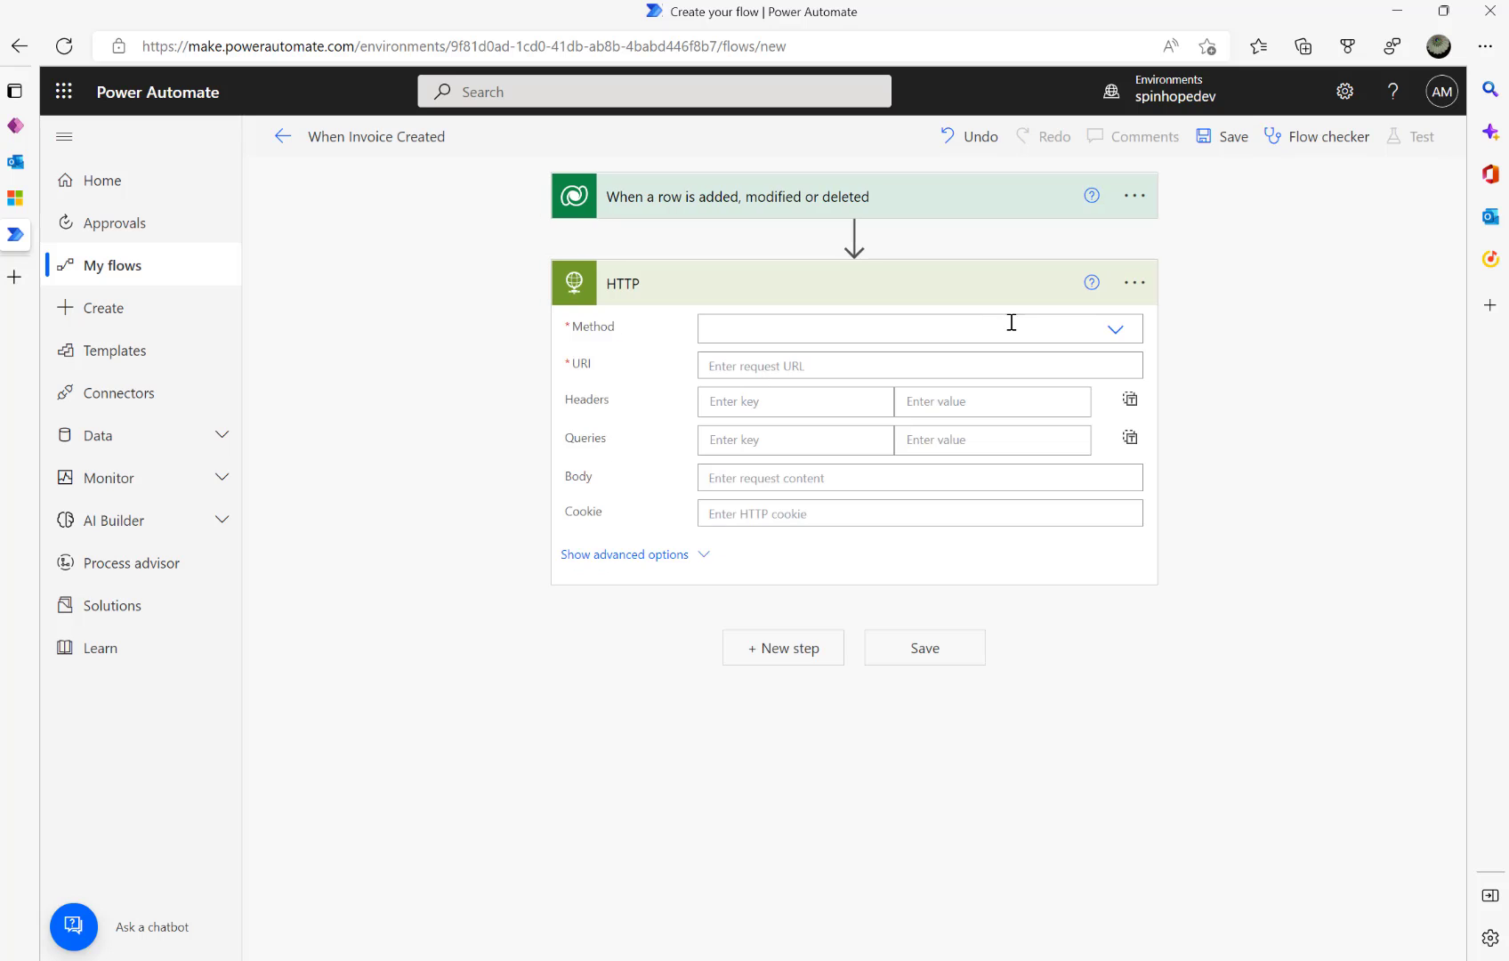
{"action": "left_click", "coordinate": [1111, 331]}
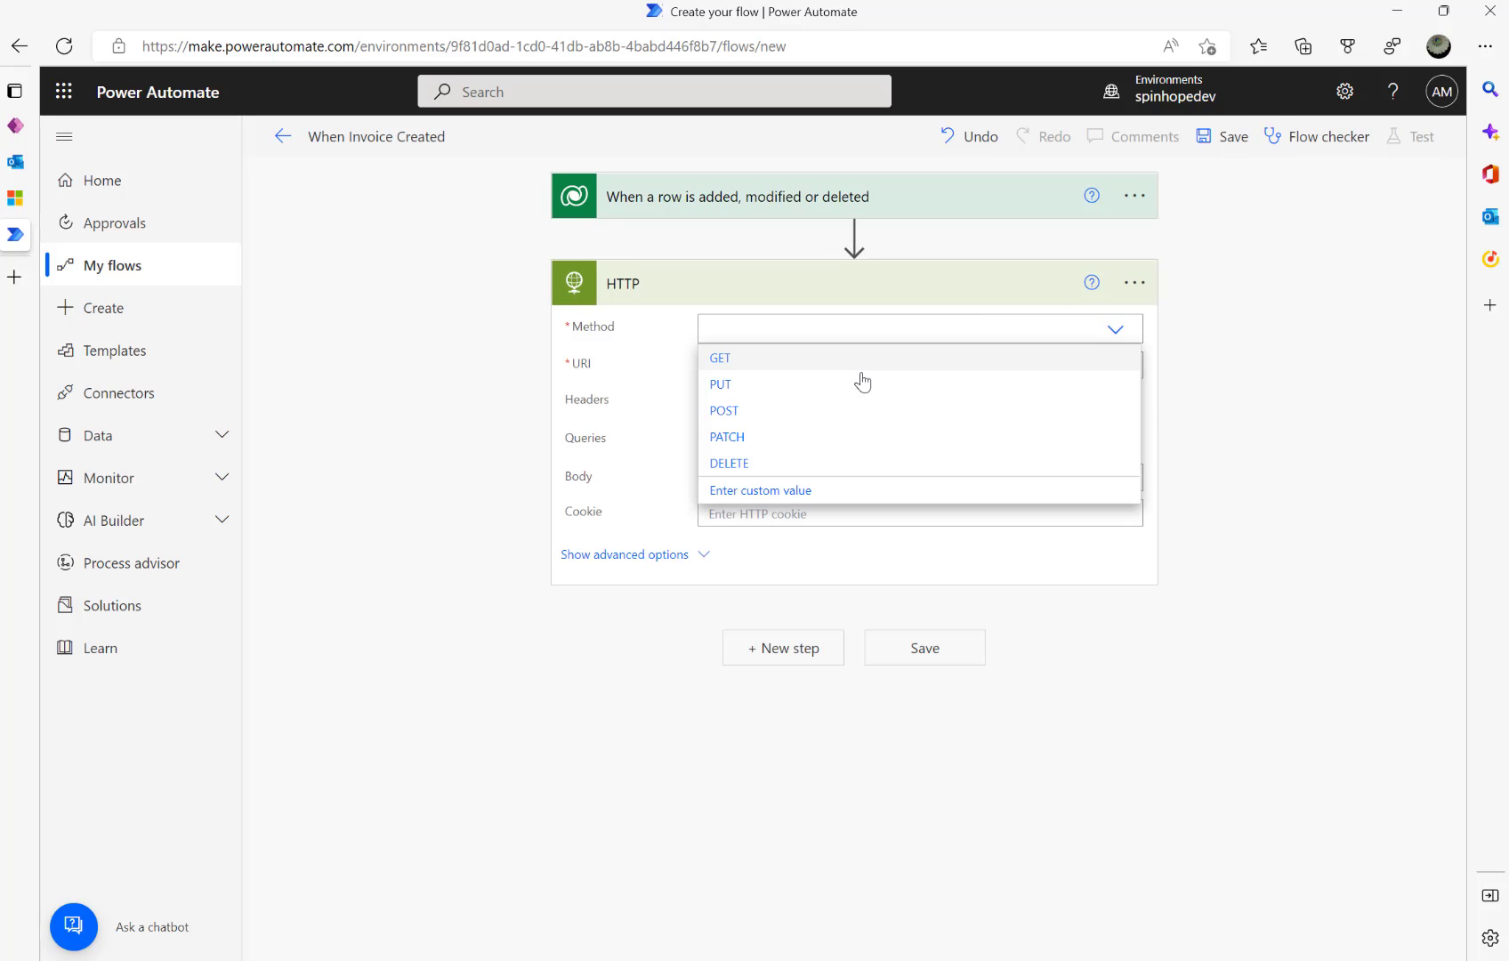
{"action": "left_click", "coordinate": [753, 414]}
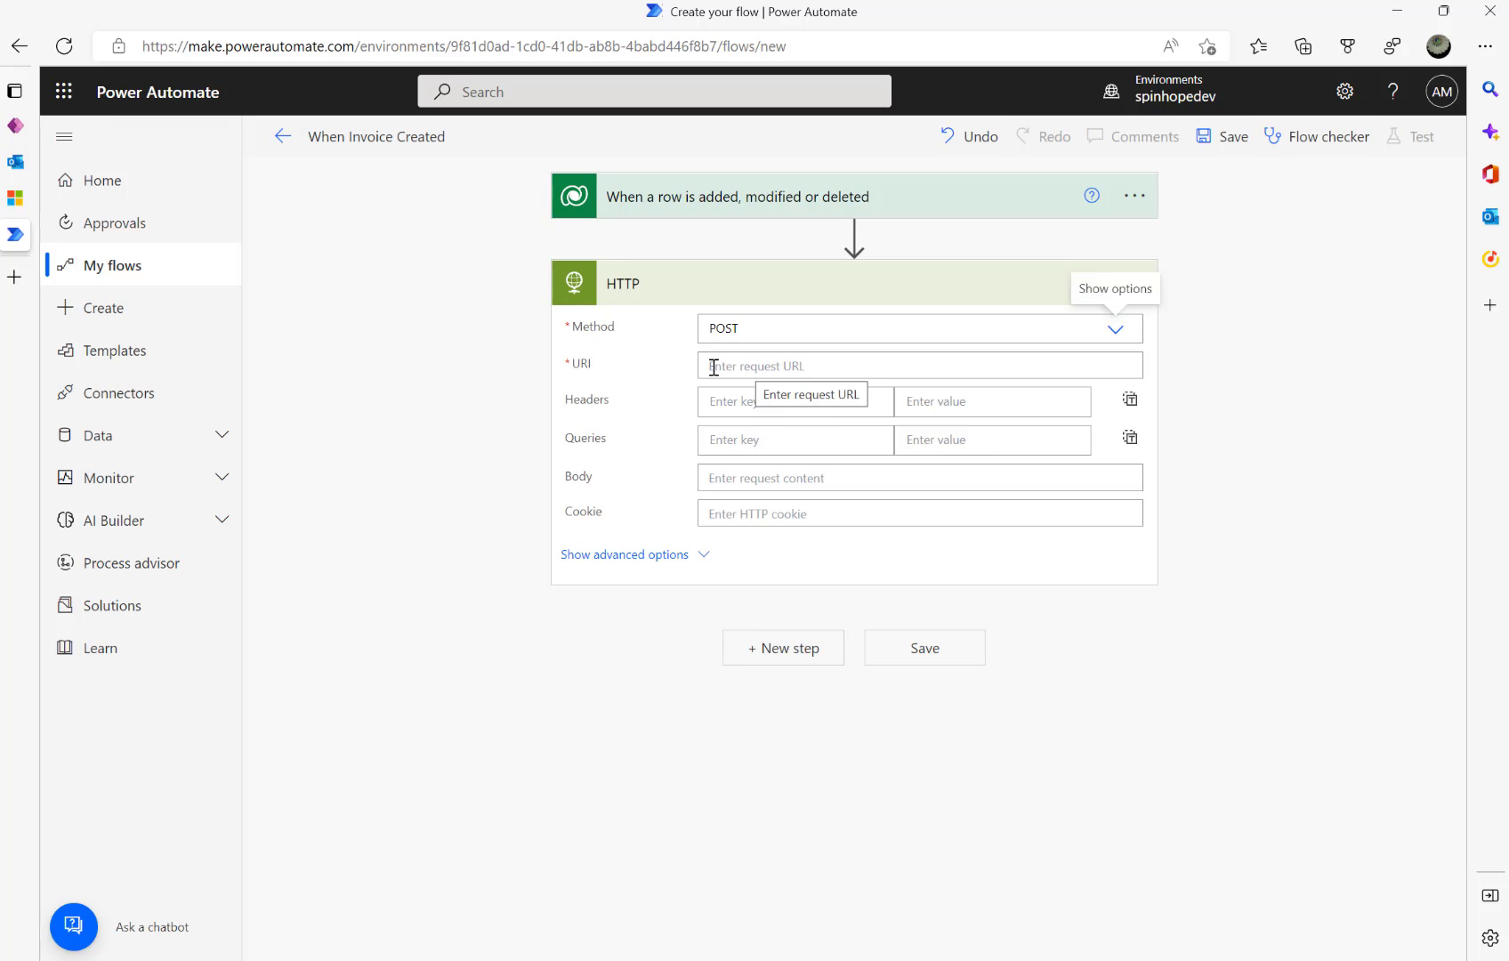
{"action": "left_click", "coordinate": [767, 361]}
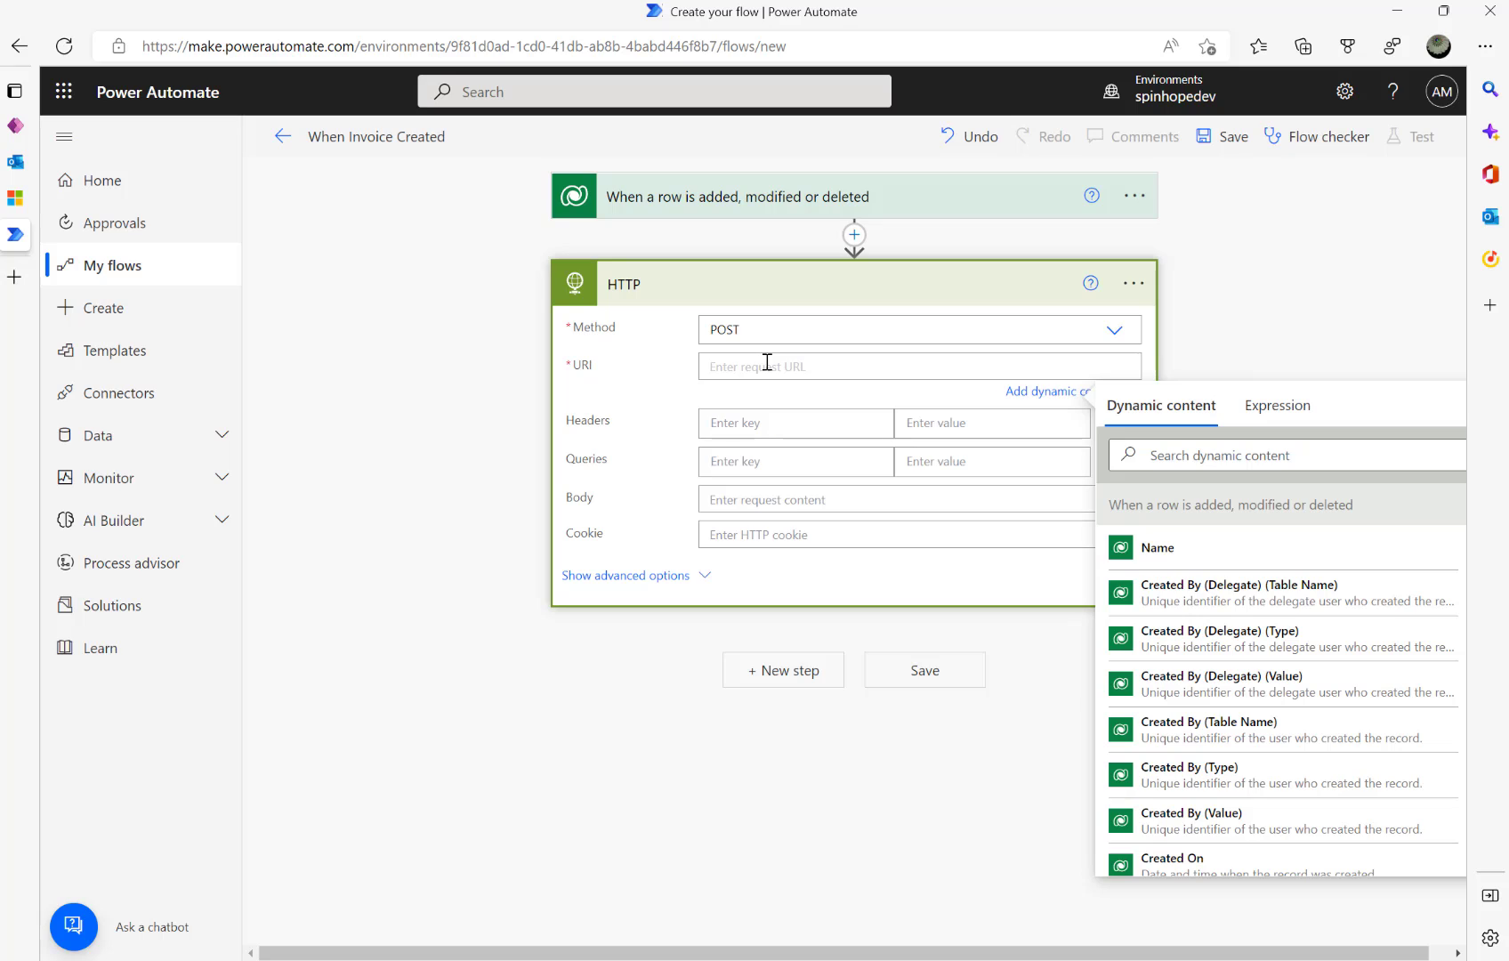
{"action": "type", "text": "j"}
{"action": "type", "text": "ttp://"}
{"action": "type", "text": "ToReplace t"}
{"action": "type", "text": "hisURK"}
{"action": "key", "text": "alt+Tab"}
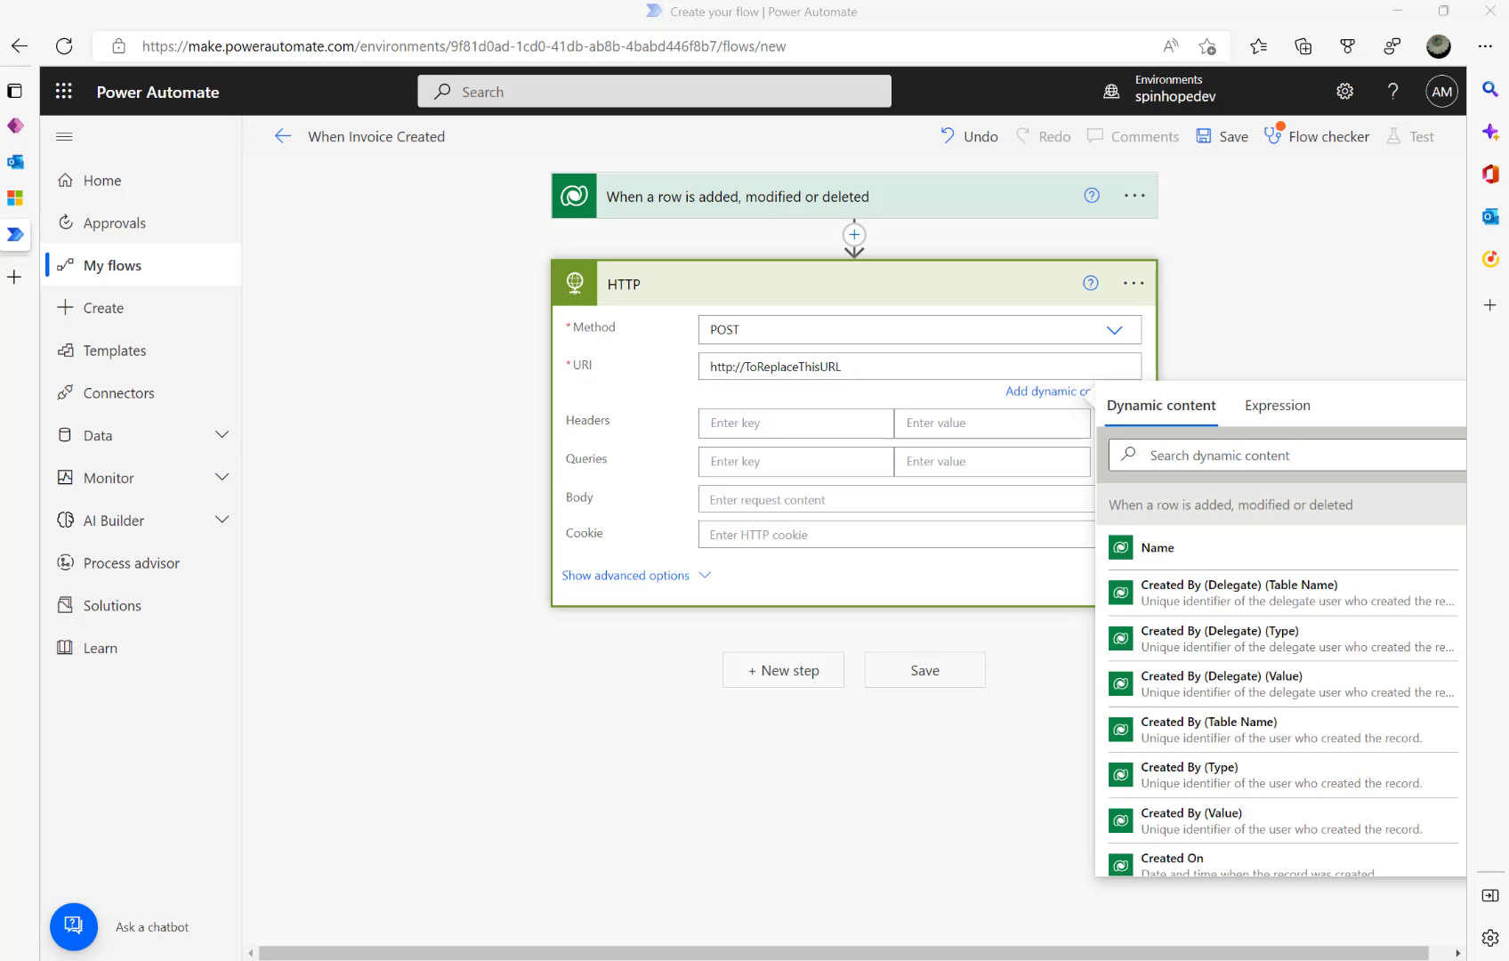
{"action": "left_click", "coordinate": [756, 500]}
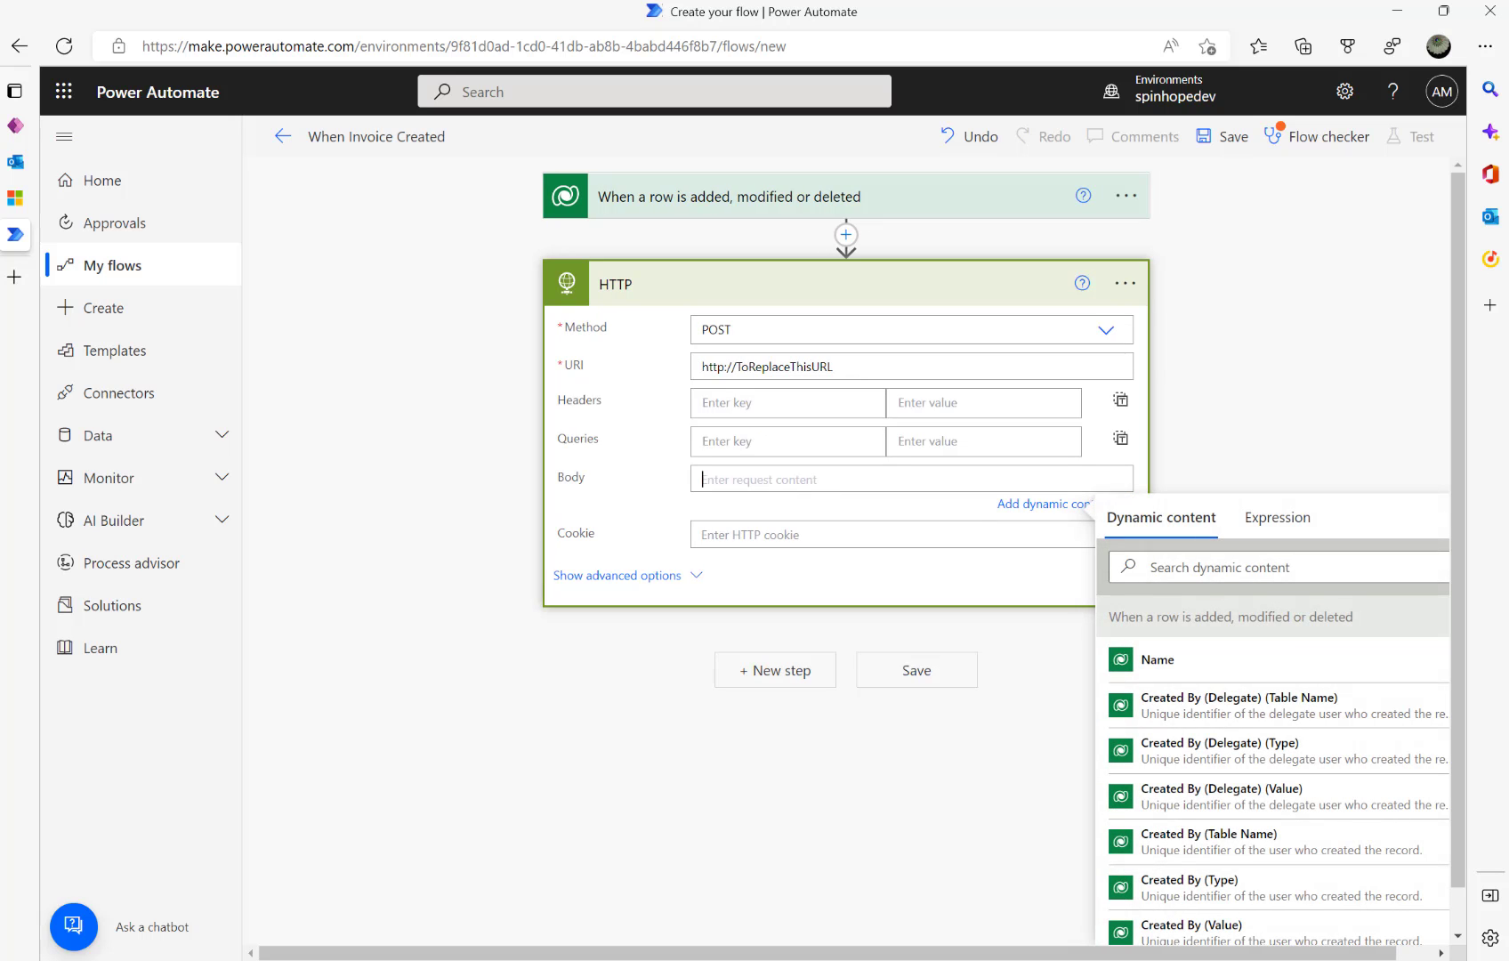
- Write the JSON body with "IsFistEmail":true and an empty "EmailTokenId": property
{"action": "left_click", "coordinate": [762, 480]}
{"action": "type", "text": "{"}
{"action": "key", "text": "Return"}
{"action": "key", "text": "Return"}
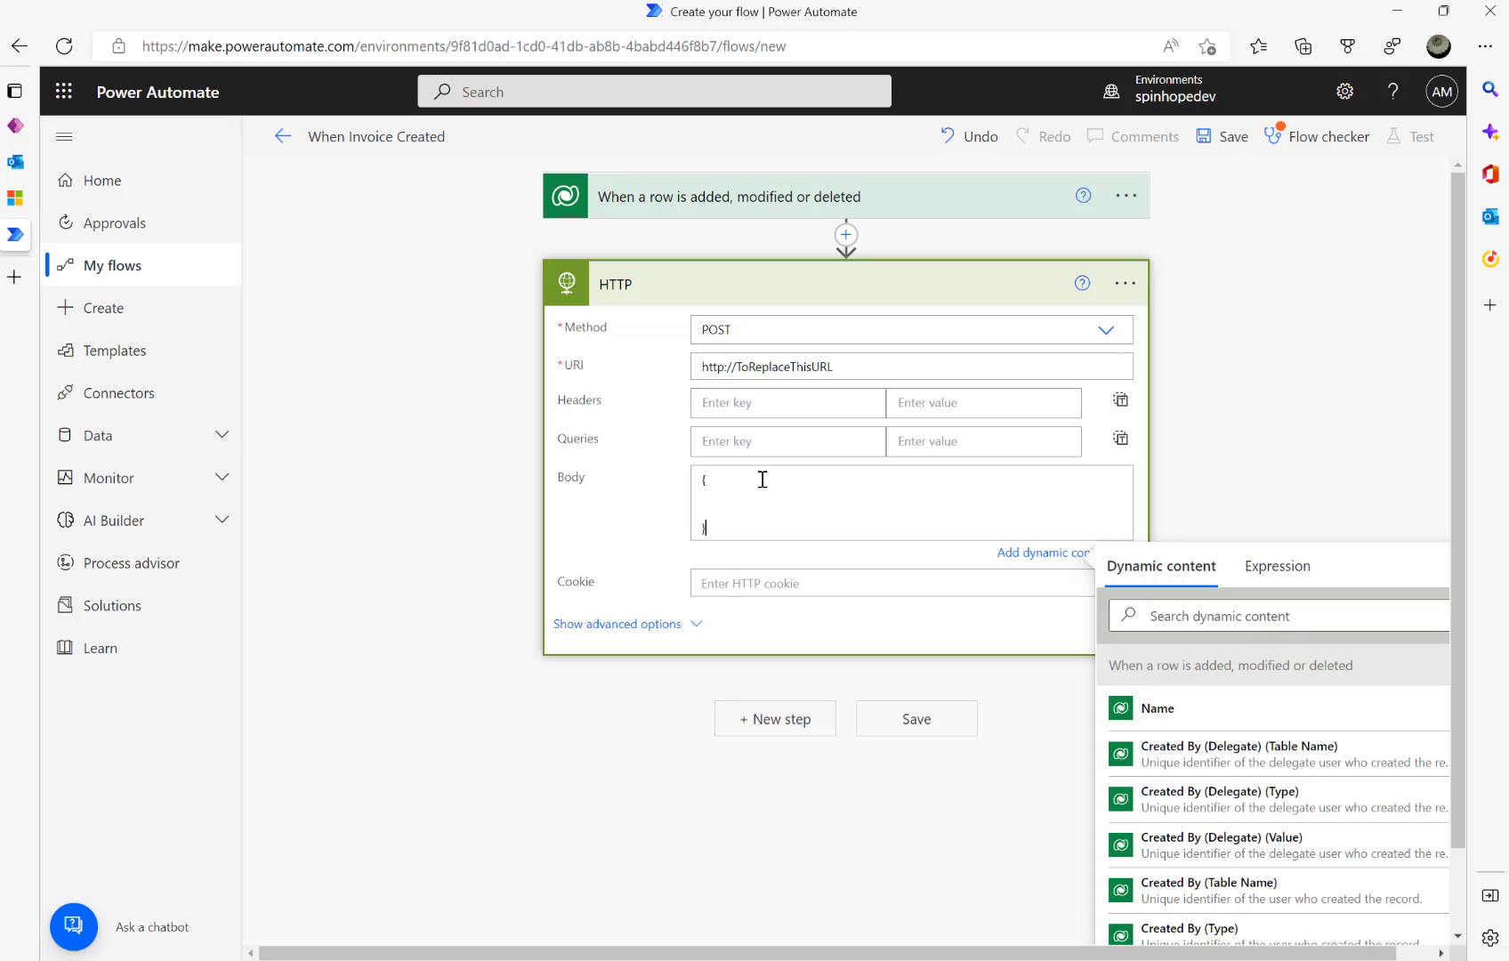
{"action": "key", "text": "Up"}
{"action": "type", "text": "\"IsFistEma"}
{"action": "type", "text": "il\""}
{"action": "type", "text": ":tur"}
{"action": "key", "text": "BackSpace"}
{"action": "key", "text": "BackSpace"}
{"action": "type", "text": "rue,"}
{"action": "key", "text": "Return"}
{"action": "type", "text": "\"Ema"}
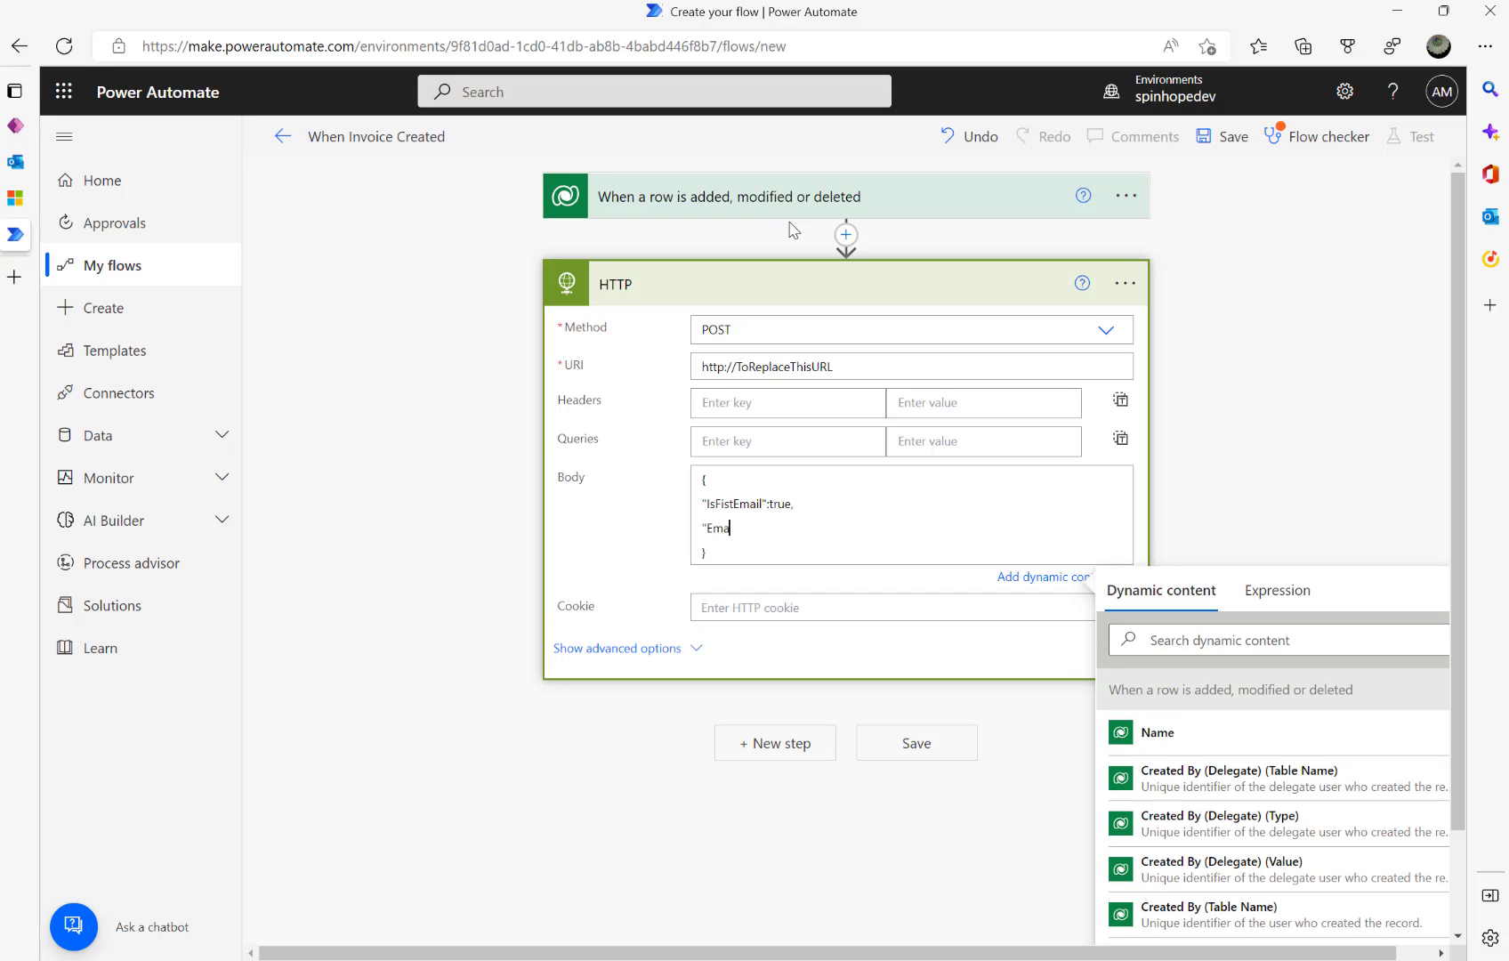
{"action": "type", "text": "ilTokenId\":"}
{"action": "left_click", "coordinate": [16, 197]}
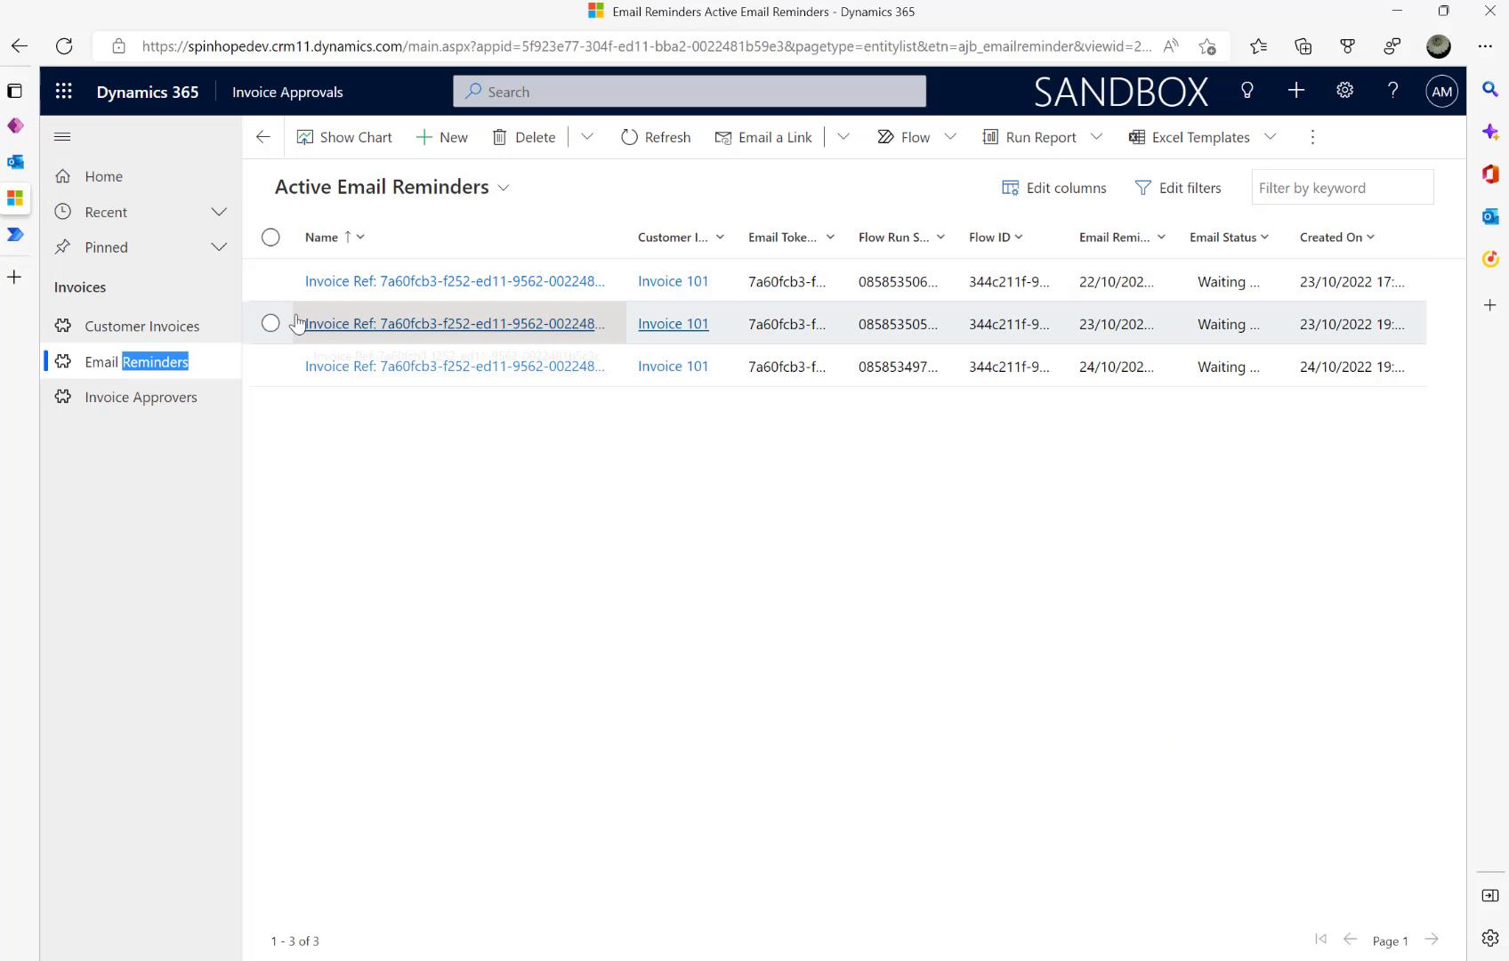
{"action": "left_click", "coordinate": [450, 142]}
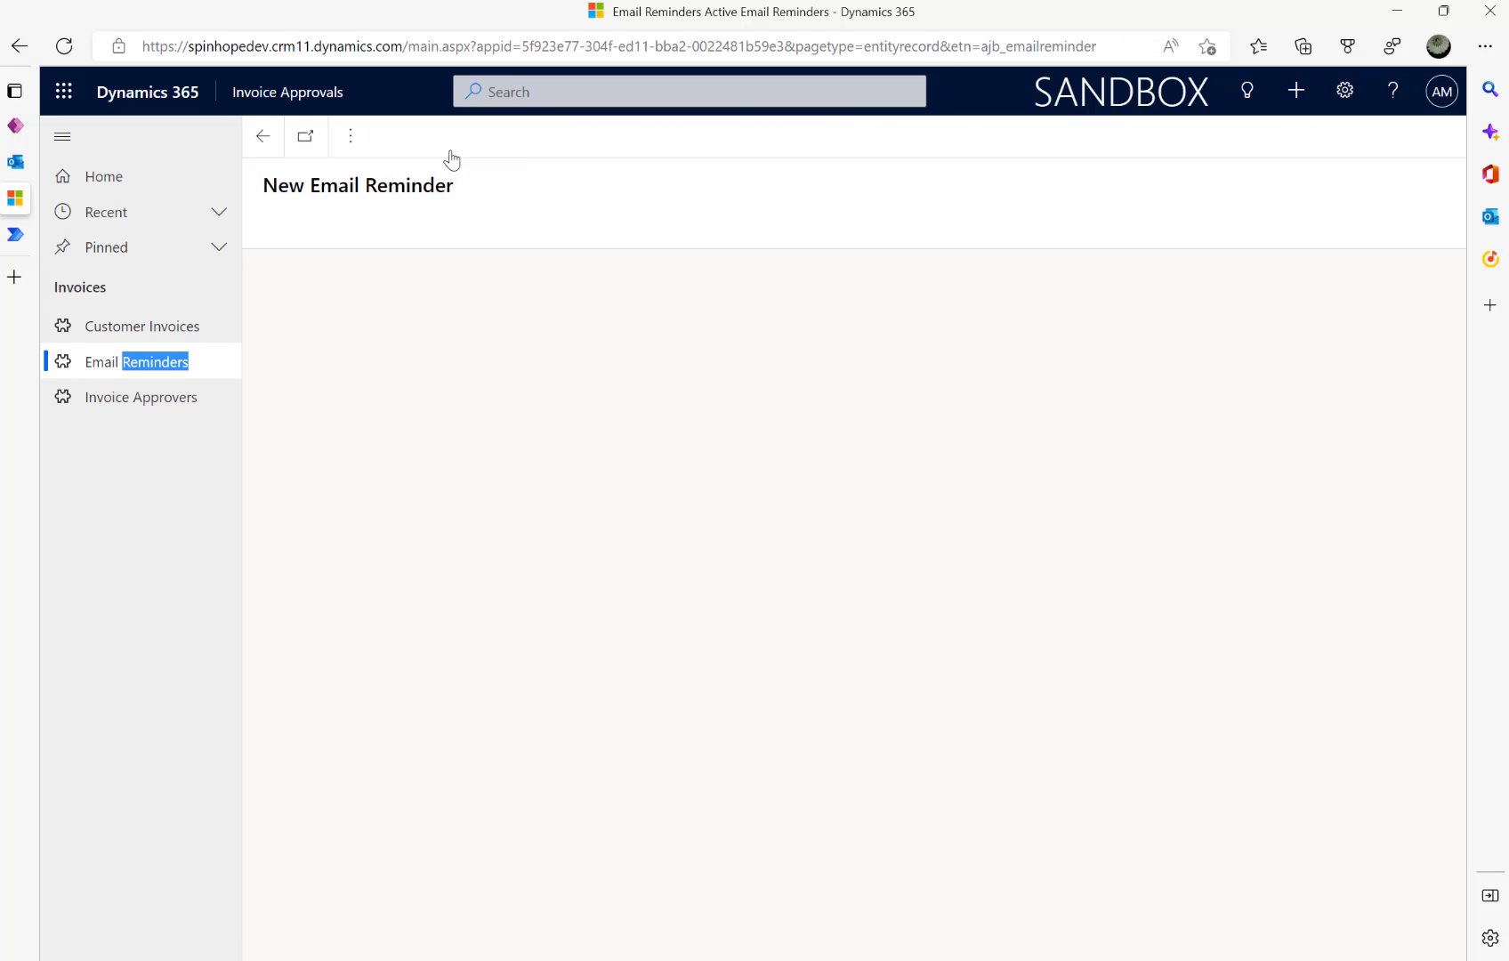
{"action": "left_click_drag", "start_coordinate": [323, 398], "coordinate": [543, 402]}
{"action": "left_click", "coordinate": [581, 399]}
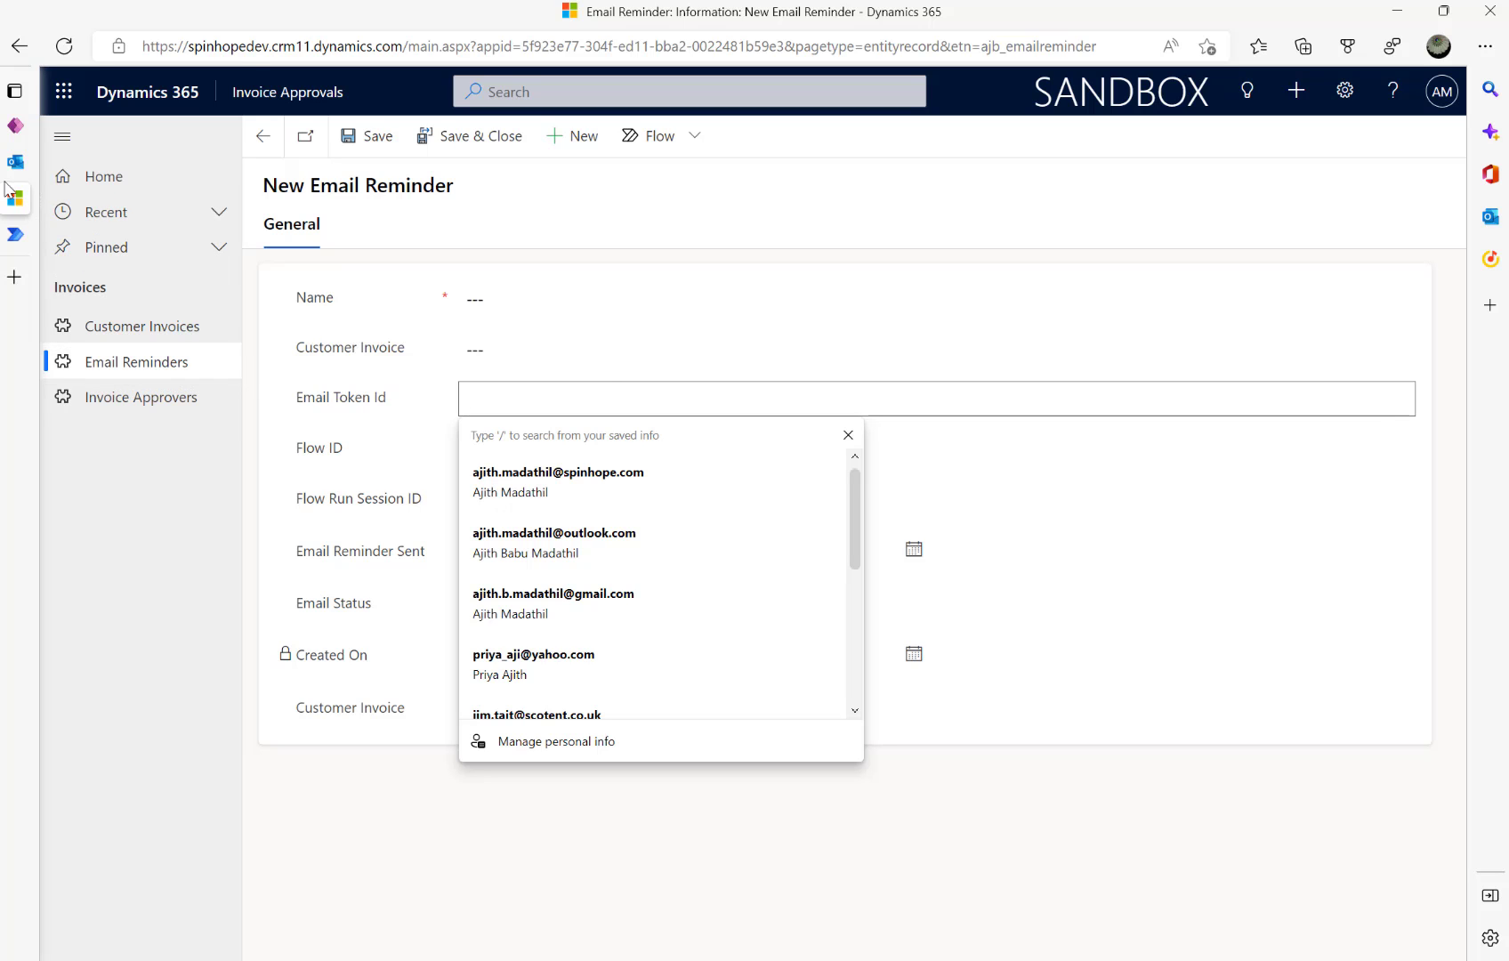
{"action": "mouse_move", "coordinate": [7, 189]}
{"action": "left_click", "coordinate": [168, 233]}
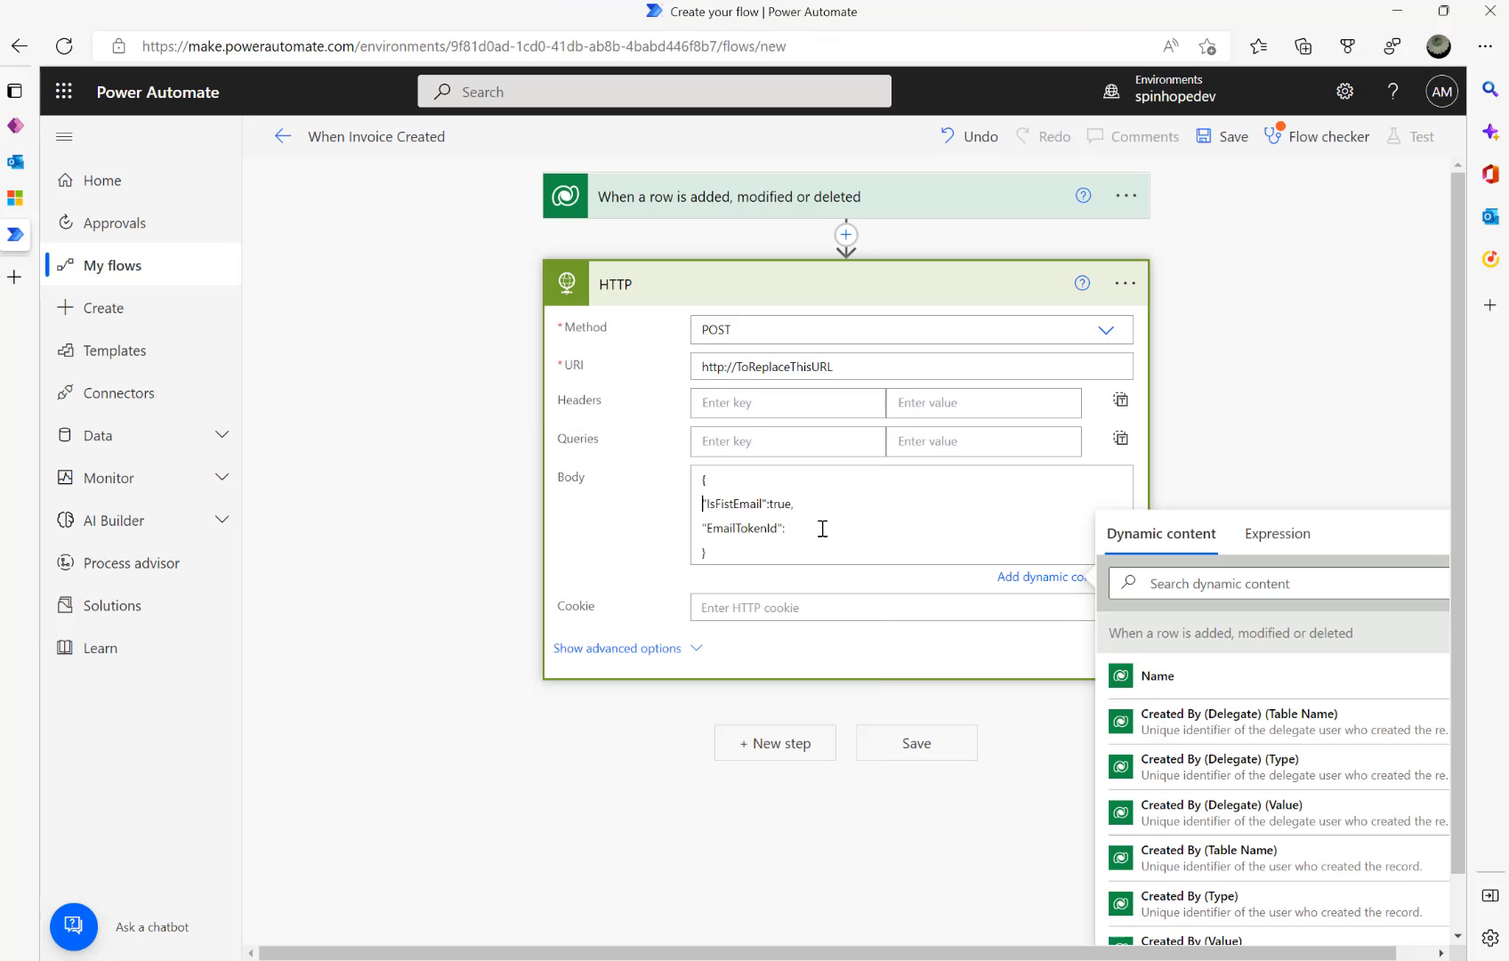
- Insert the trigger's Customer Invoice identifier from dynamic content as the EmailTokenId value
{"action": "left_click", "coordinate": [1205, 581]}
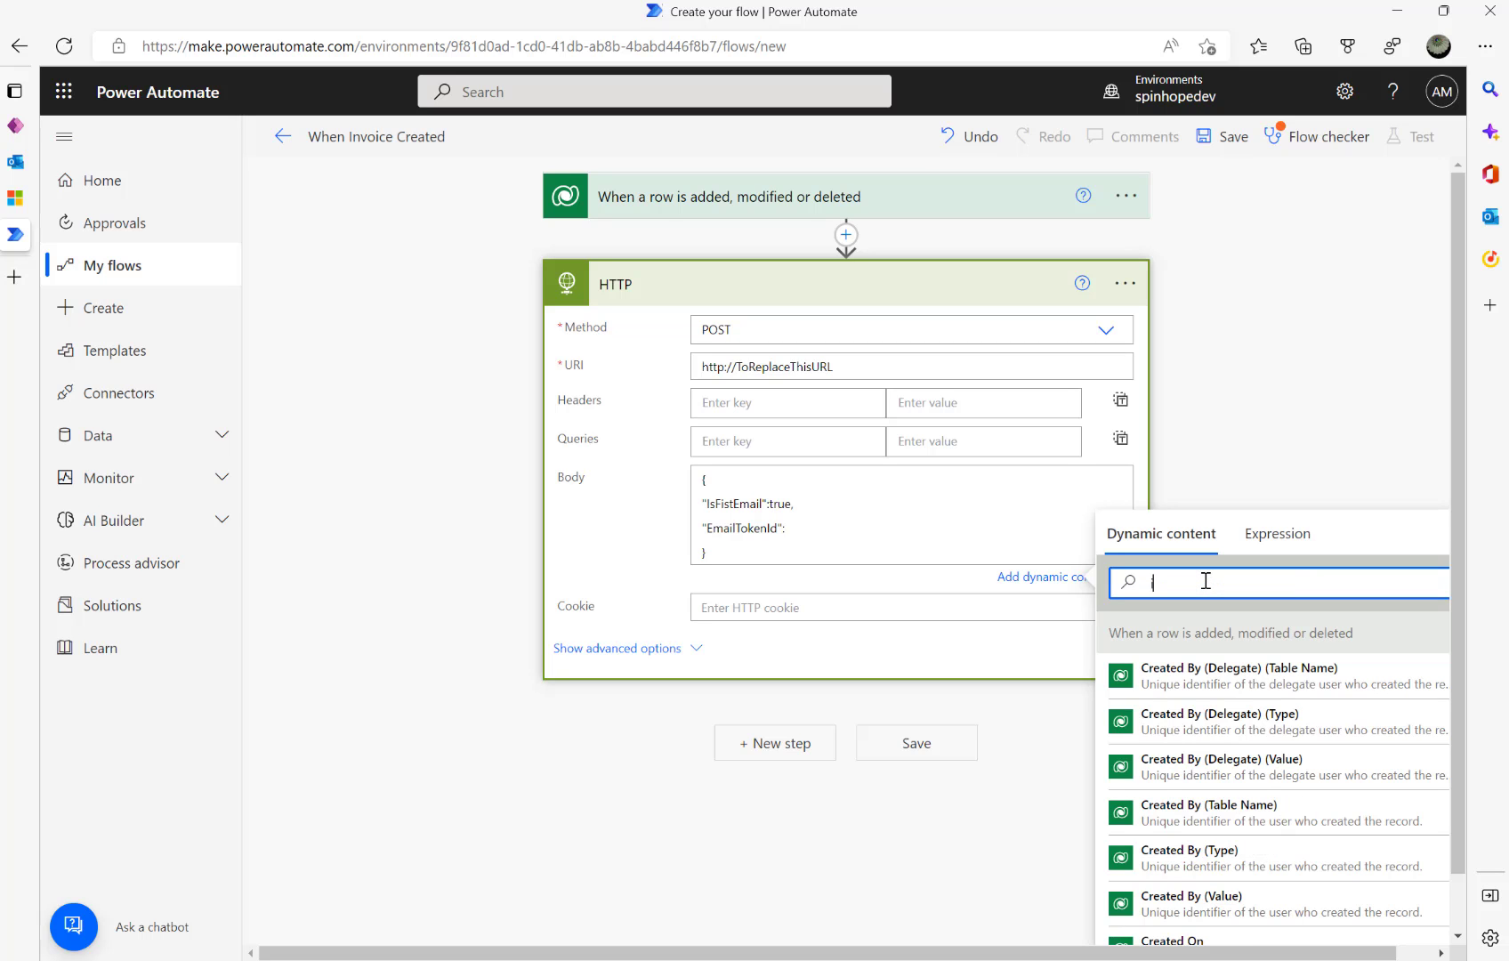
{"action": "type", "text": "id"}
{"action": "scroll", "coordinate": [1264, 801], "scroll_direction": "down", "scroll_amount": 3}
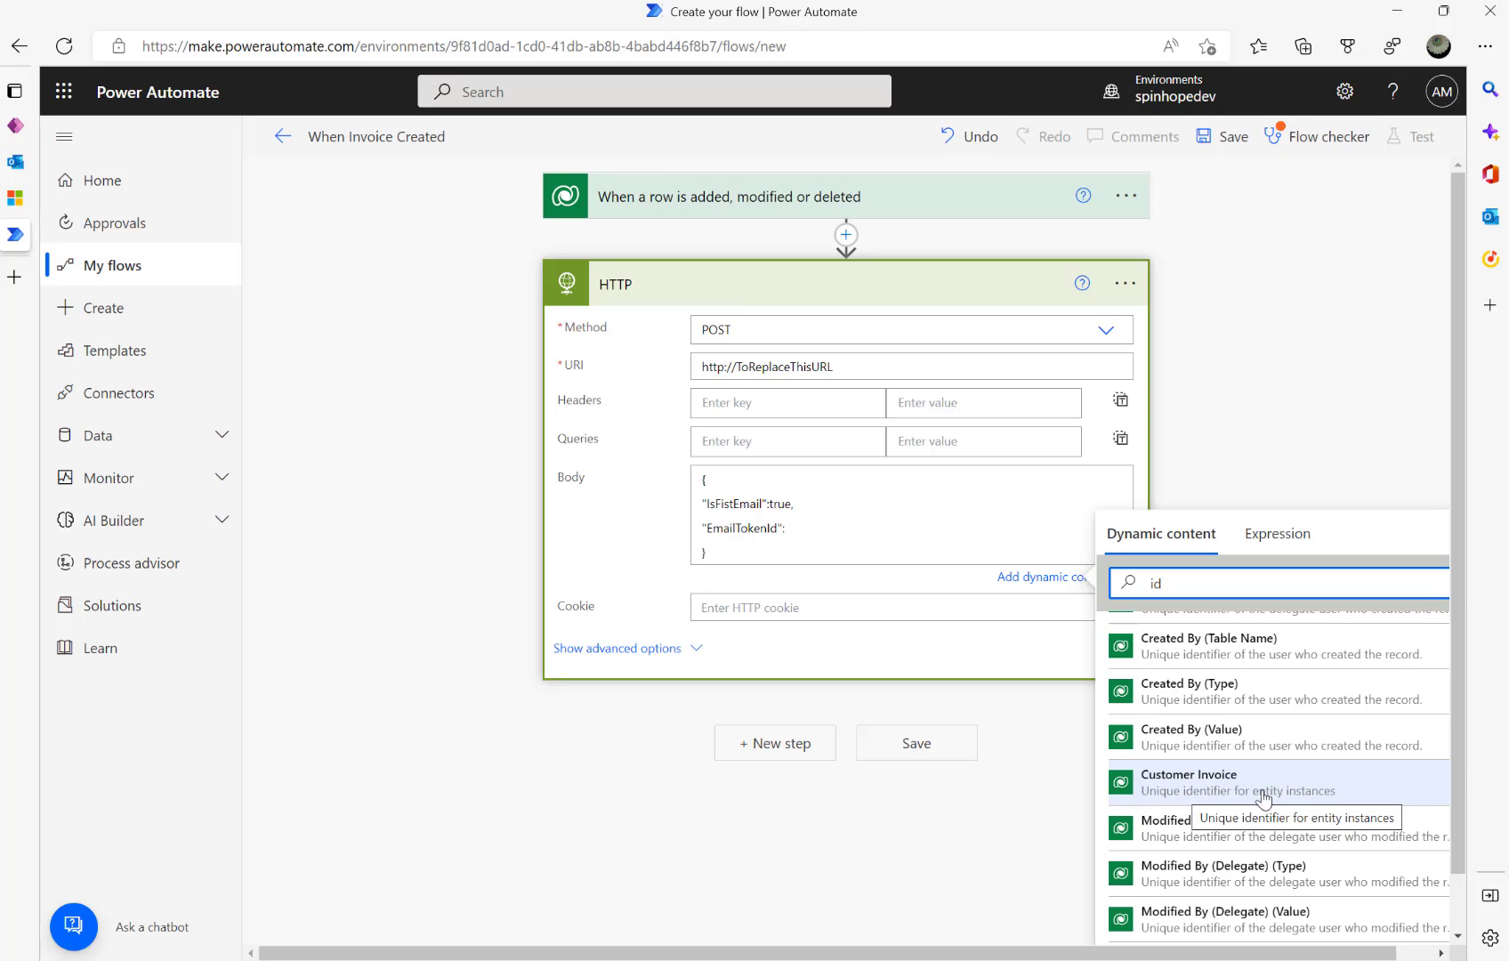
{"action": "left_click", "coordinate": [1290, 795]}
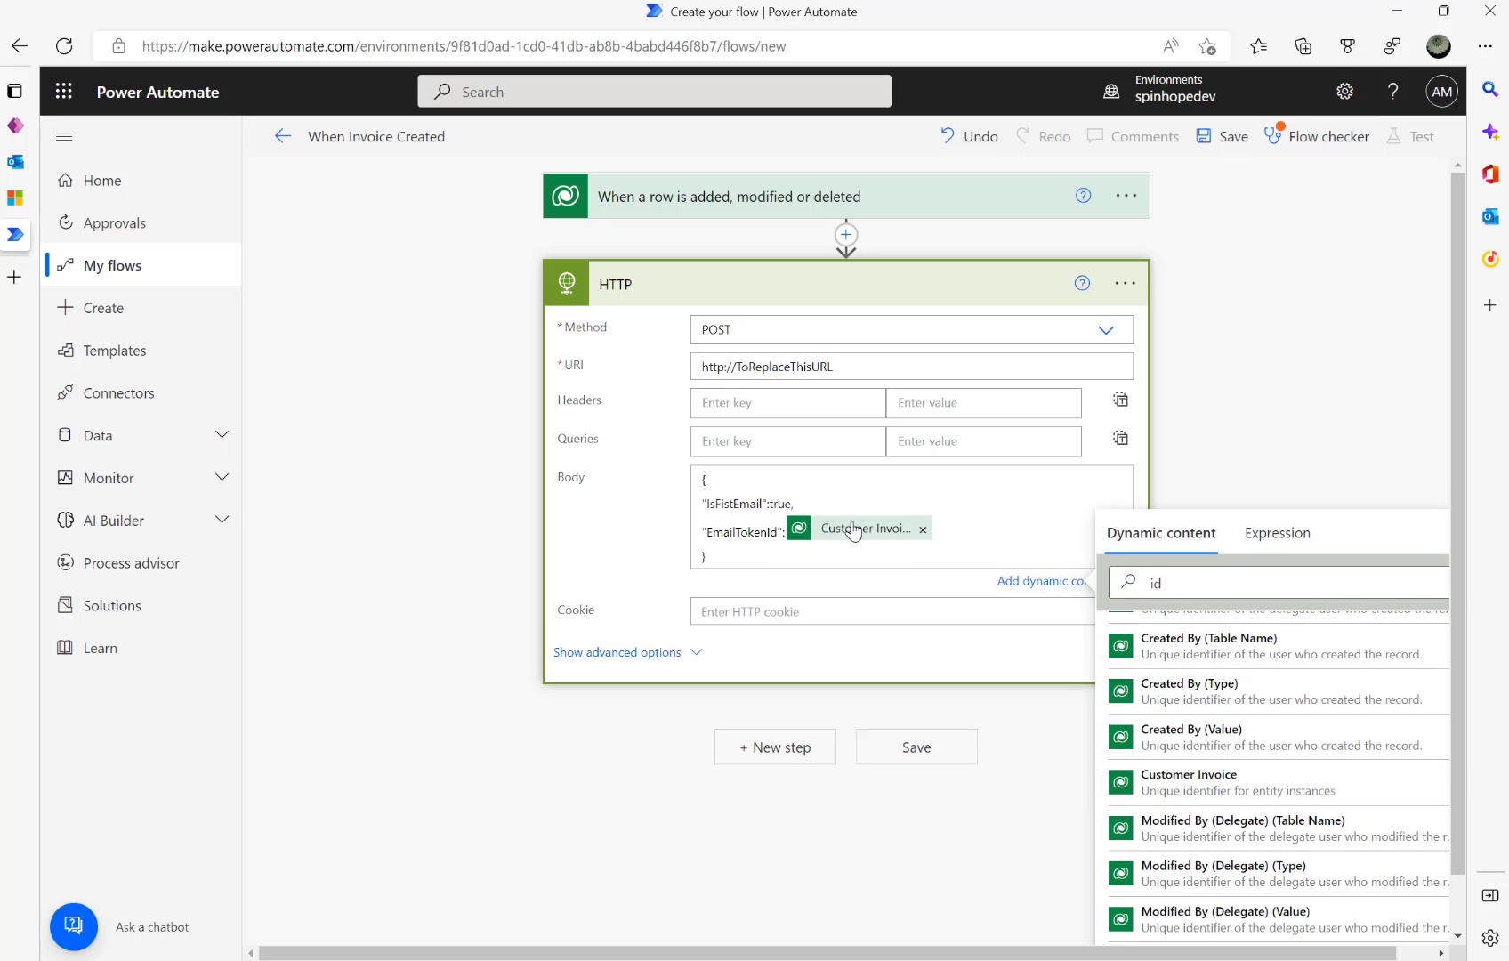
{"action": "left_click", "coordinate": [660, 197]}
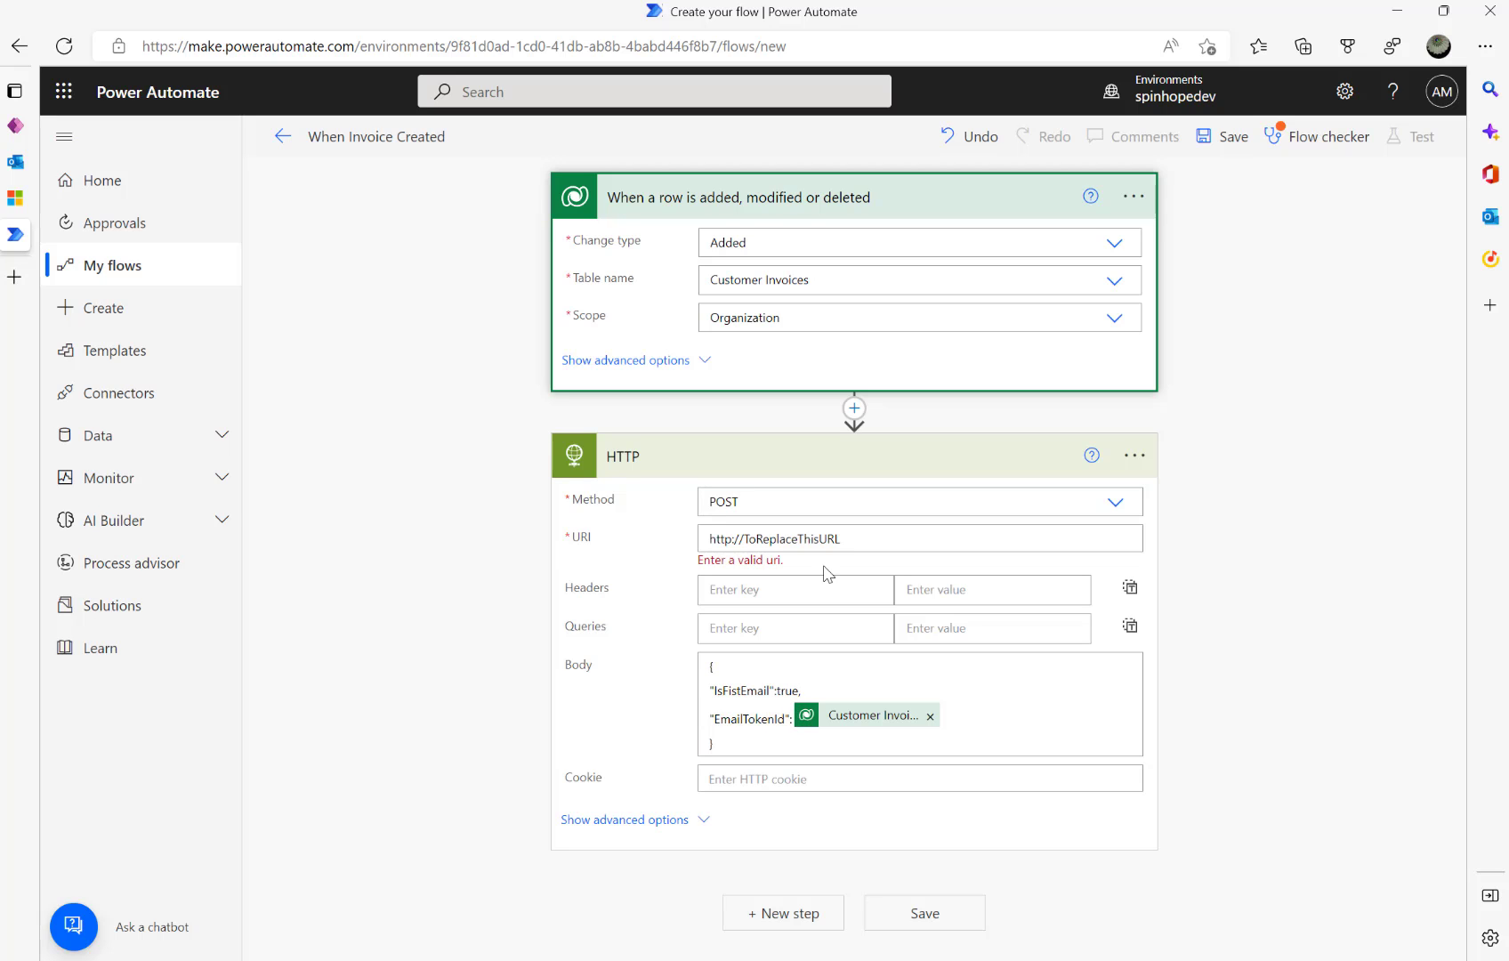
- Change the URI prefix to https: and select the flow name When Invoice Created
{"action": "left_click", "coordinate": [884, 540]}
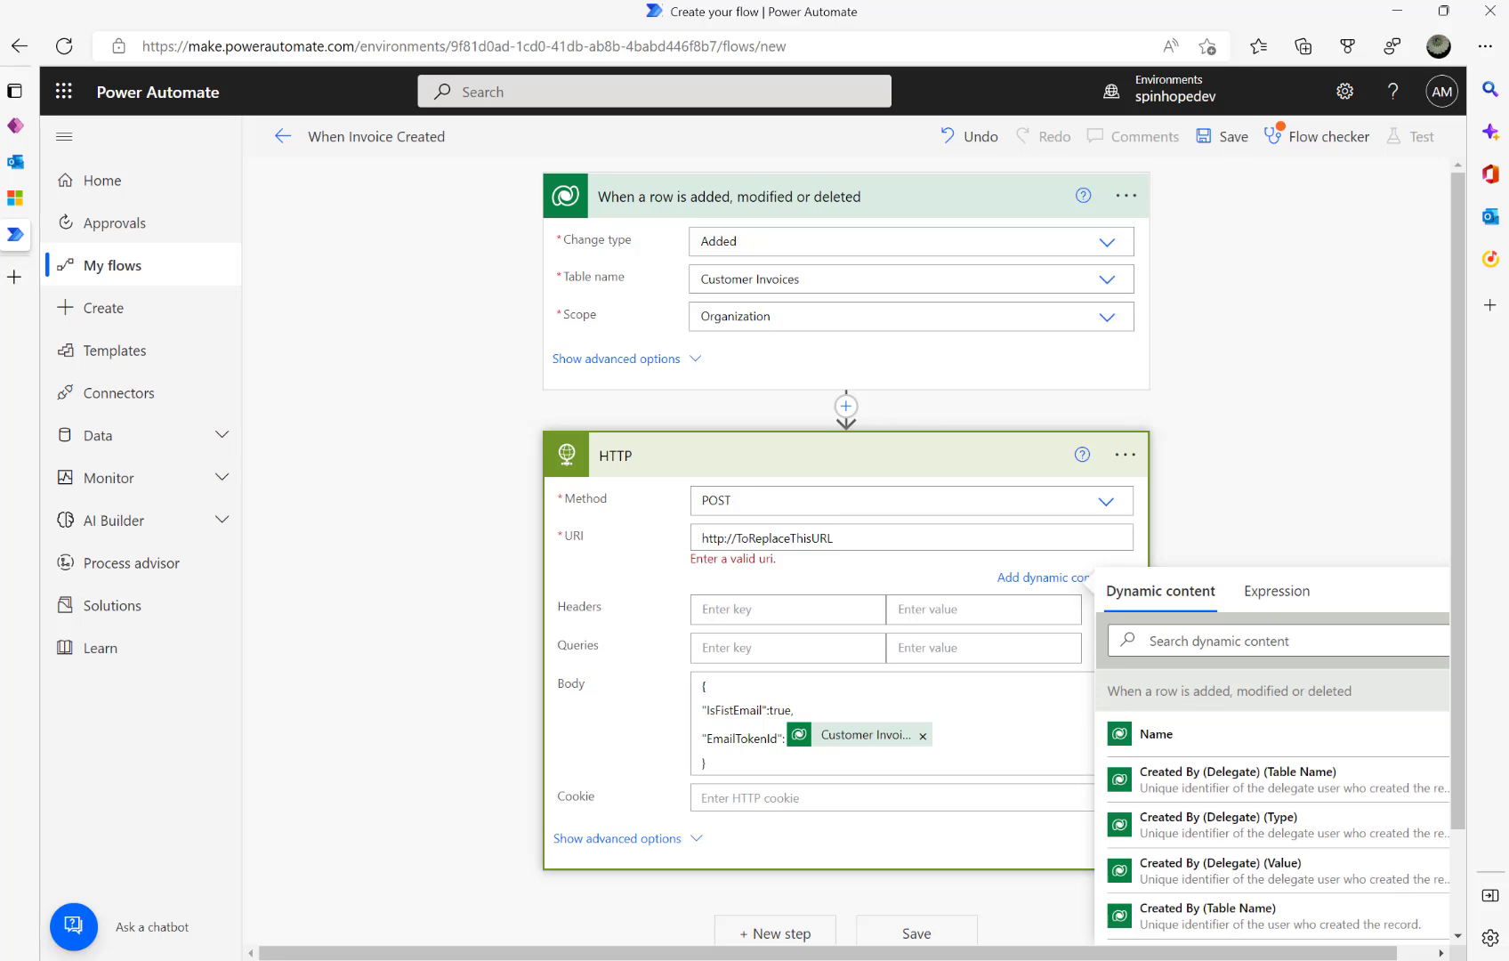
{"action": "key", "text": "alt+Tab"}
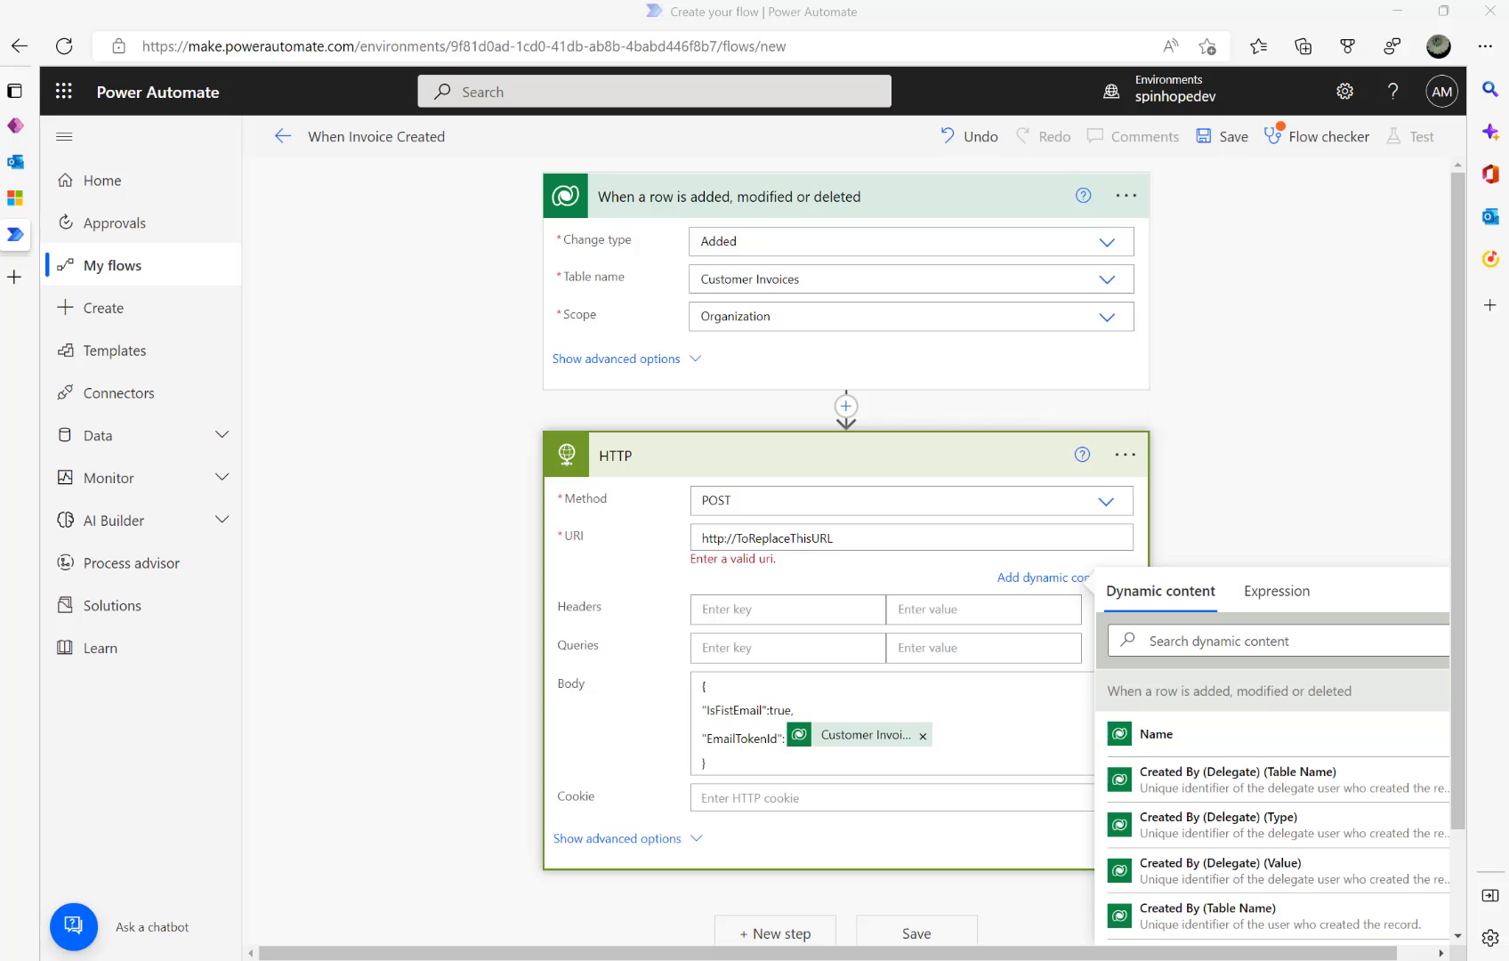
{"action": "left_click", "coordinate": [723, 538]}
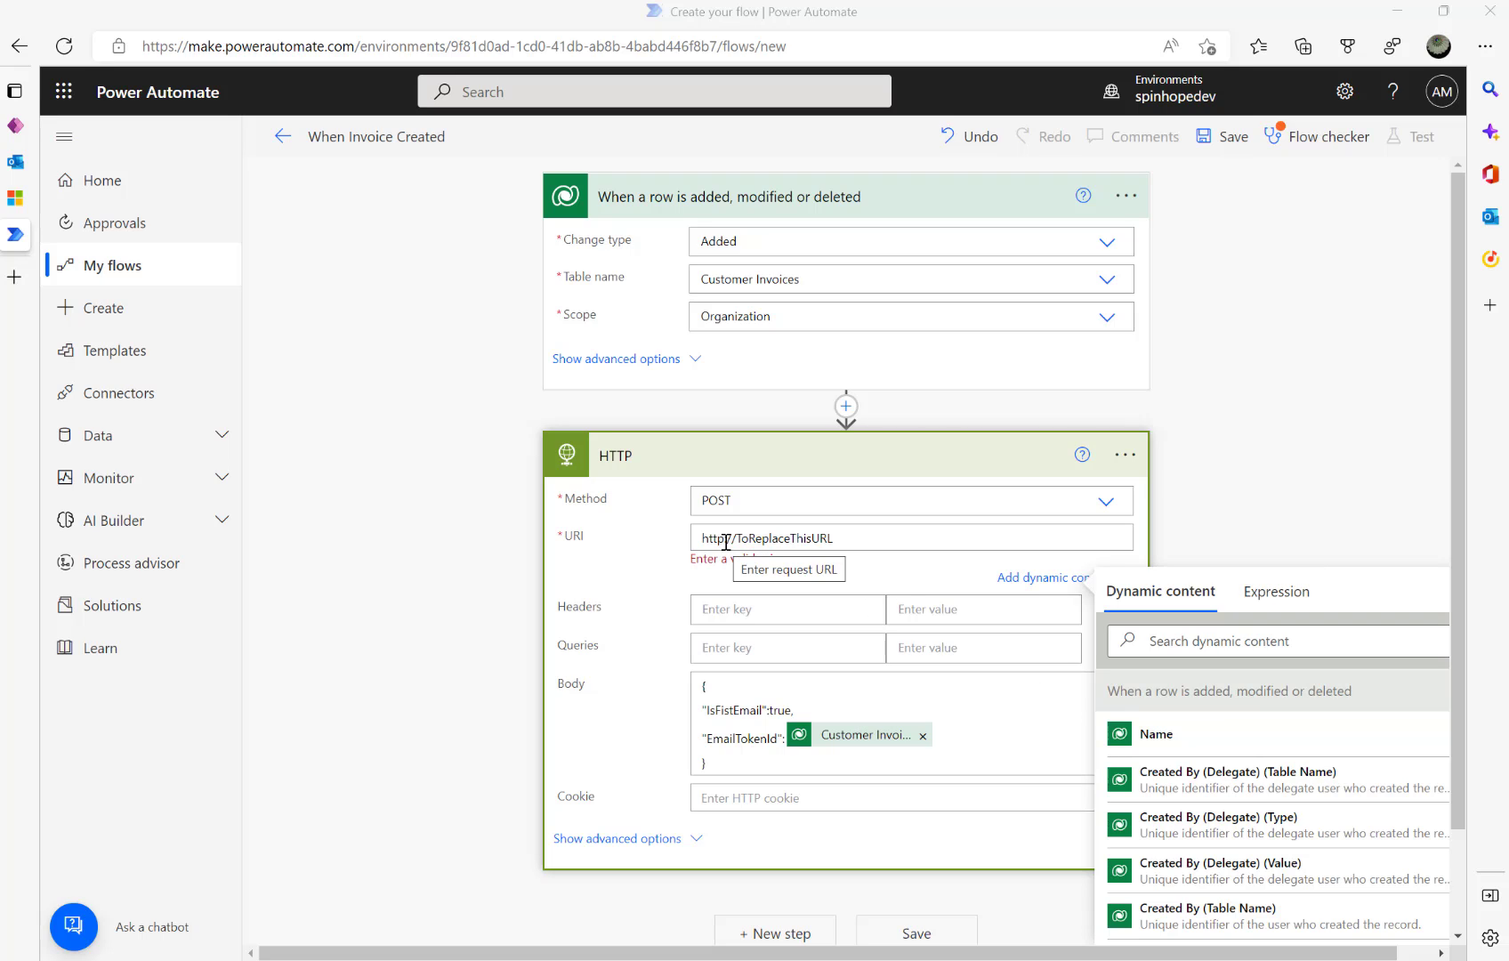
{"action": "type", "text": "s:"}
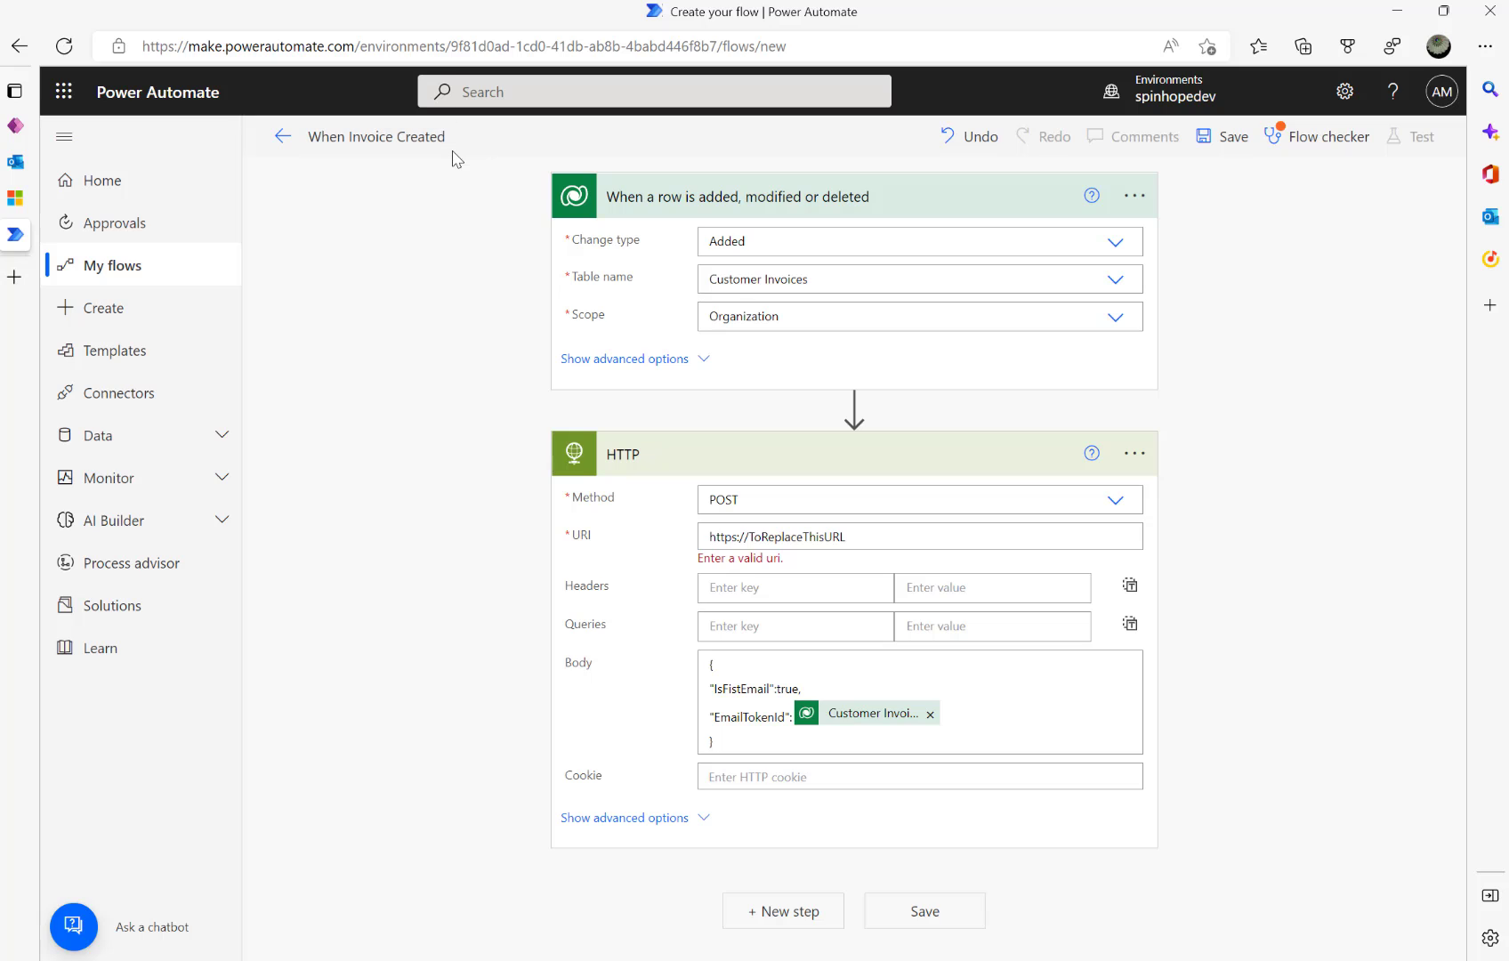
{"action": "left_click", "coordinate": [425, 139]}
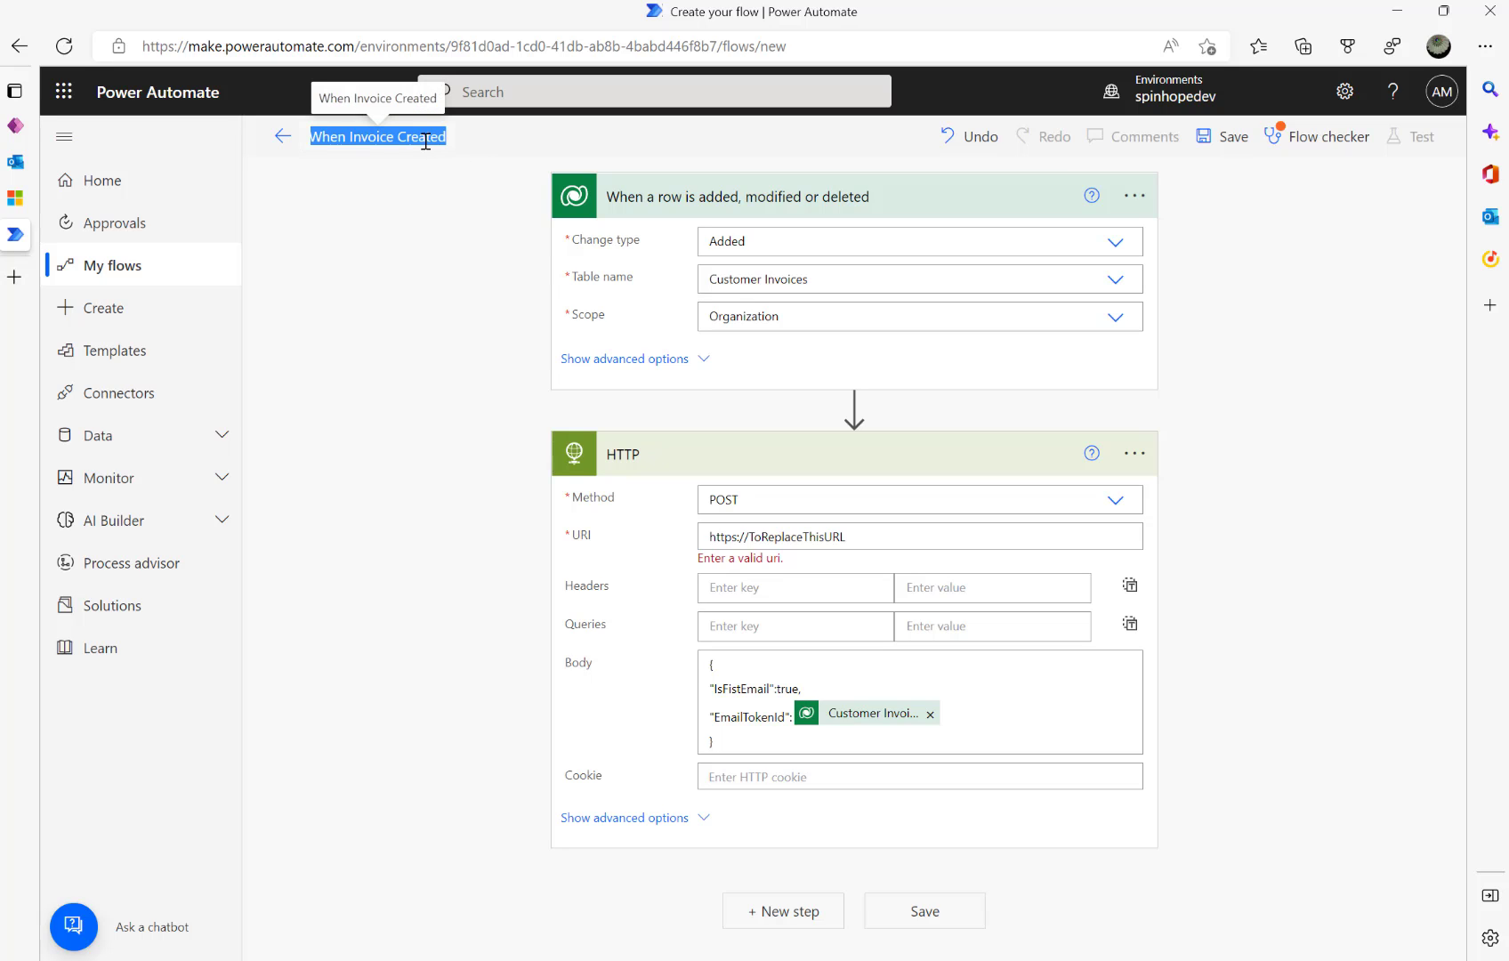
- Replace the placeholder URI with the pasted Logic Apps trigger URL
{"action": "left_click", "coordinate": [877, 538]}
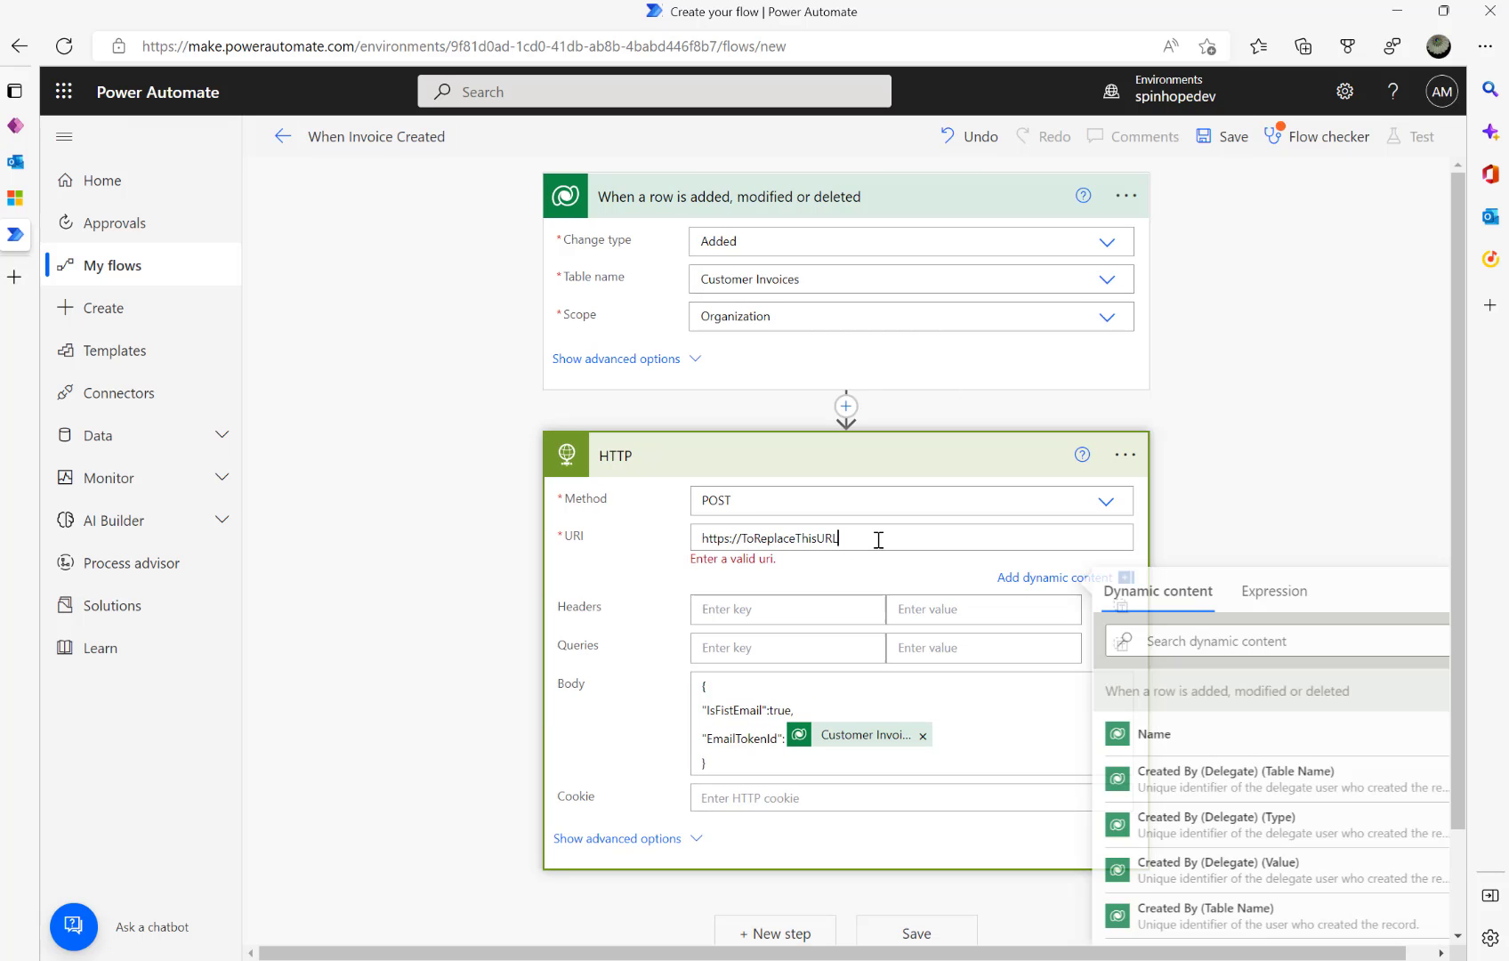
{"action": "key", "text": "ctrl+a"}
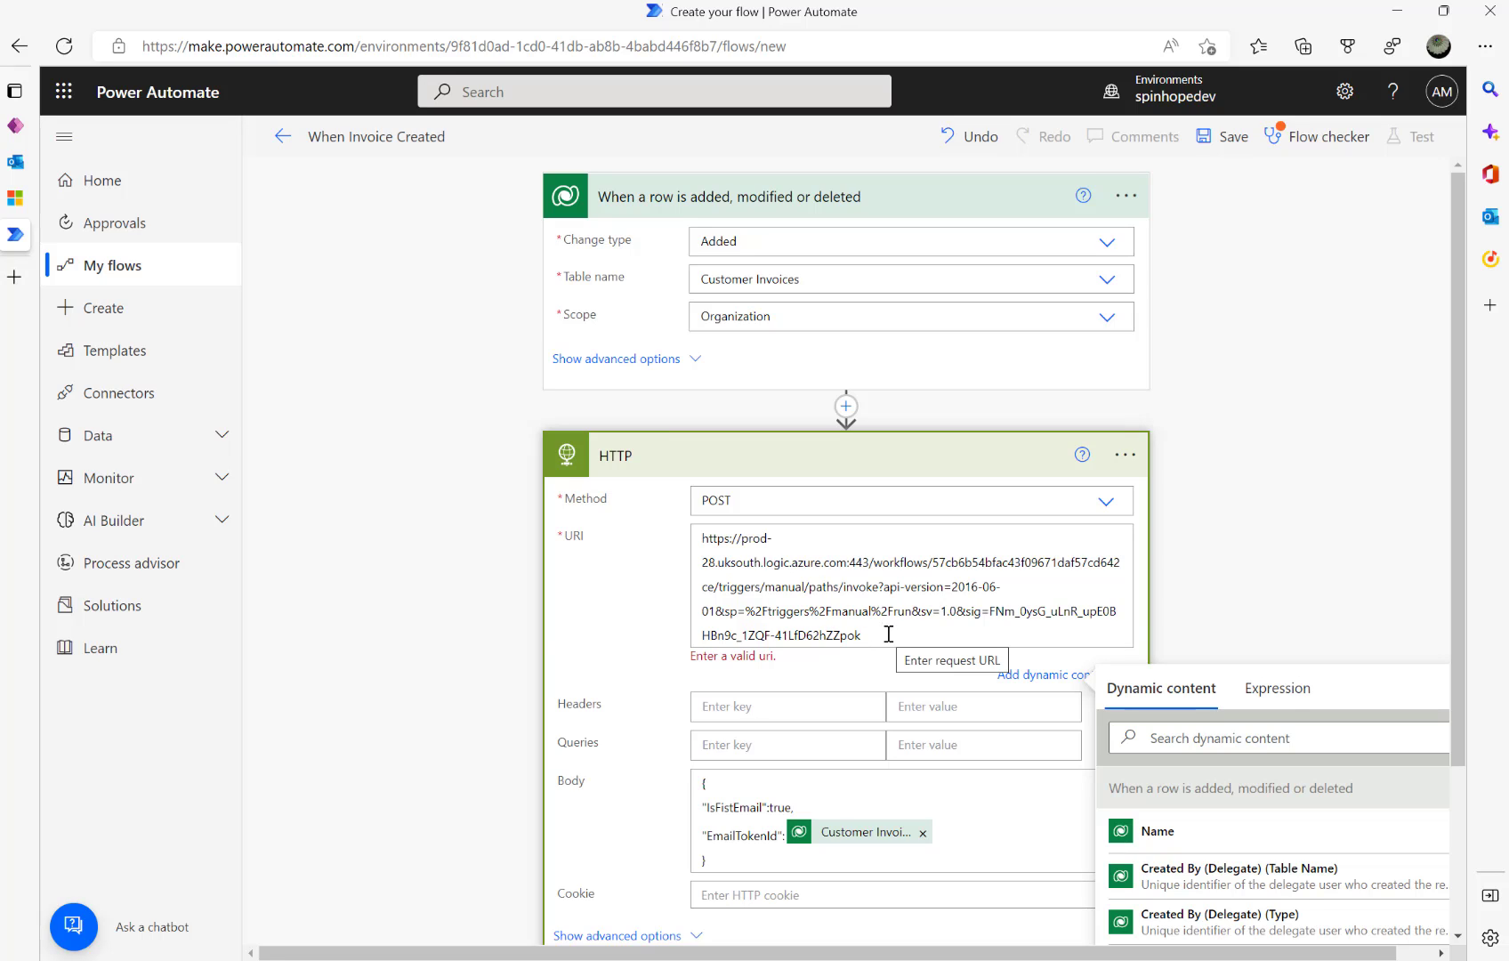
{"action": "scroll", "coordinate": [579, 589], "scroll_direction": "down", "scroll_amount": 2}
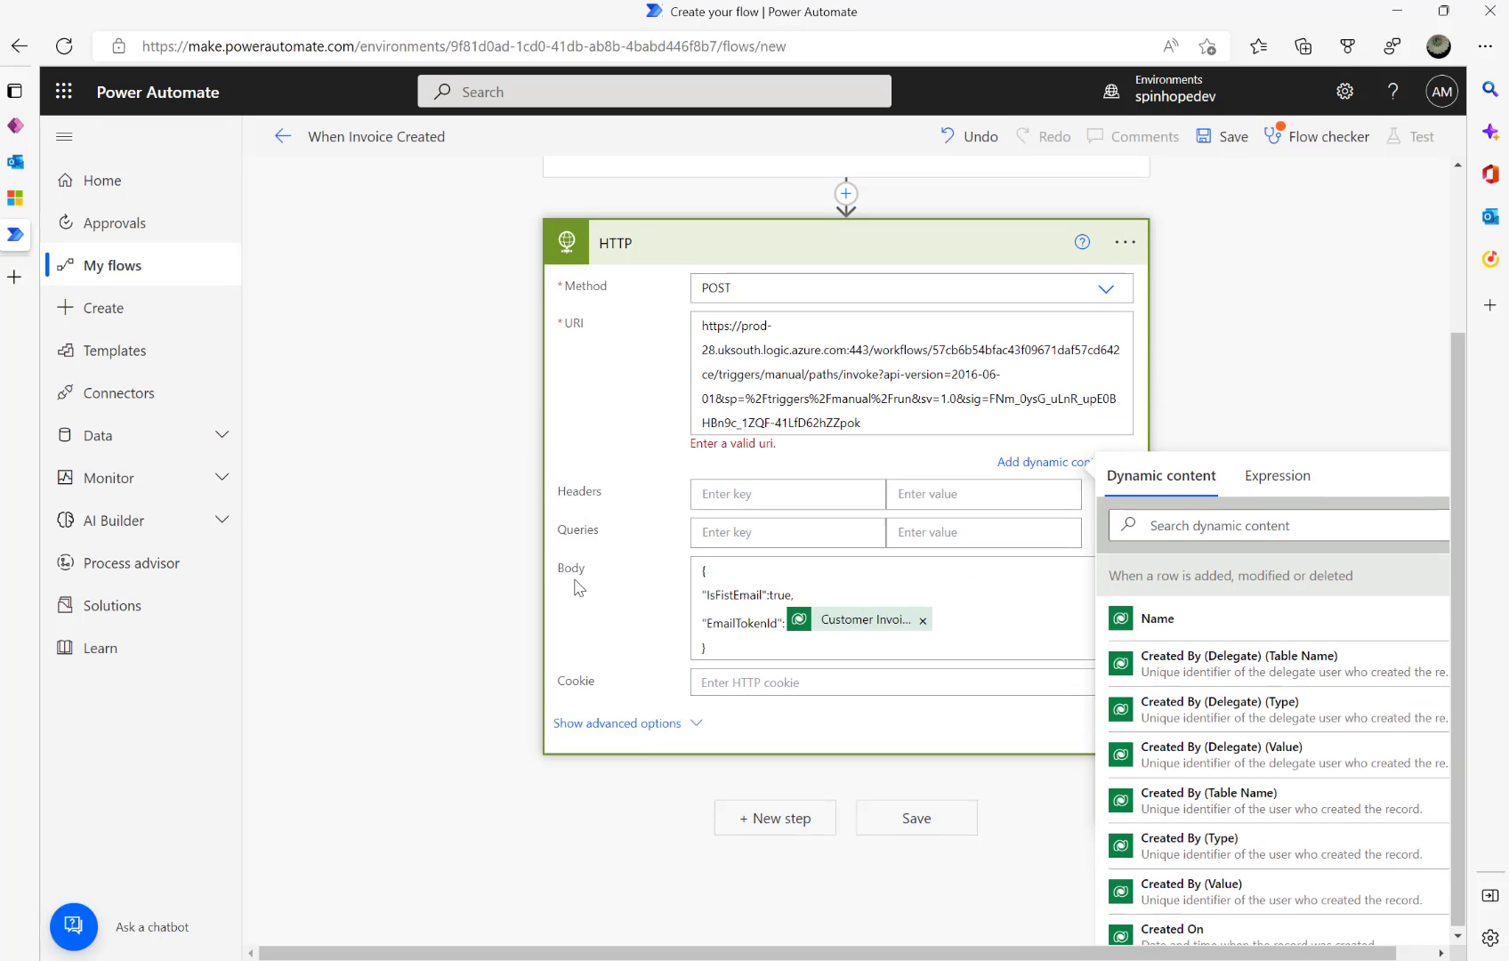
{"action": "scroll", "coordinate": [494, 392], "scroll_direction": "up", "scroll_amount": 2}
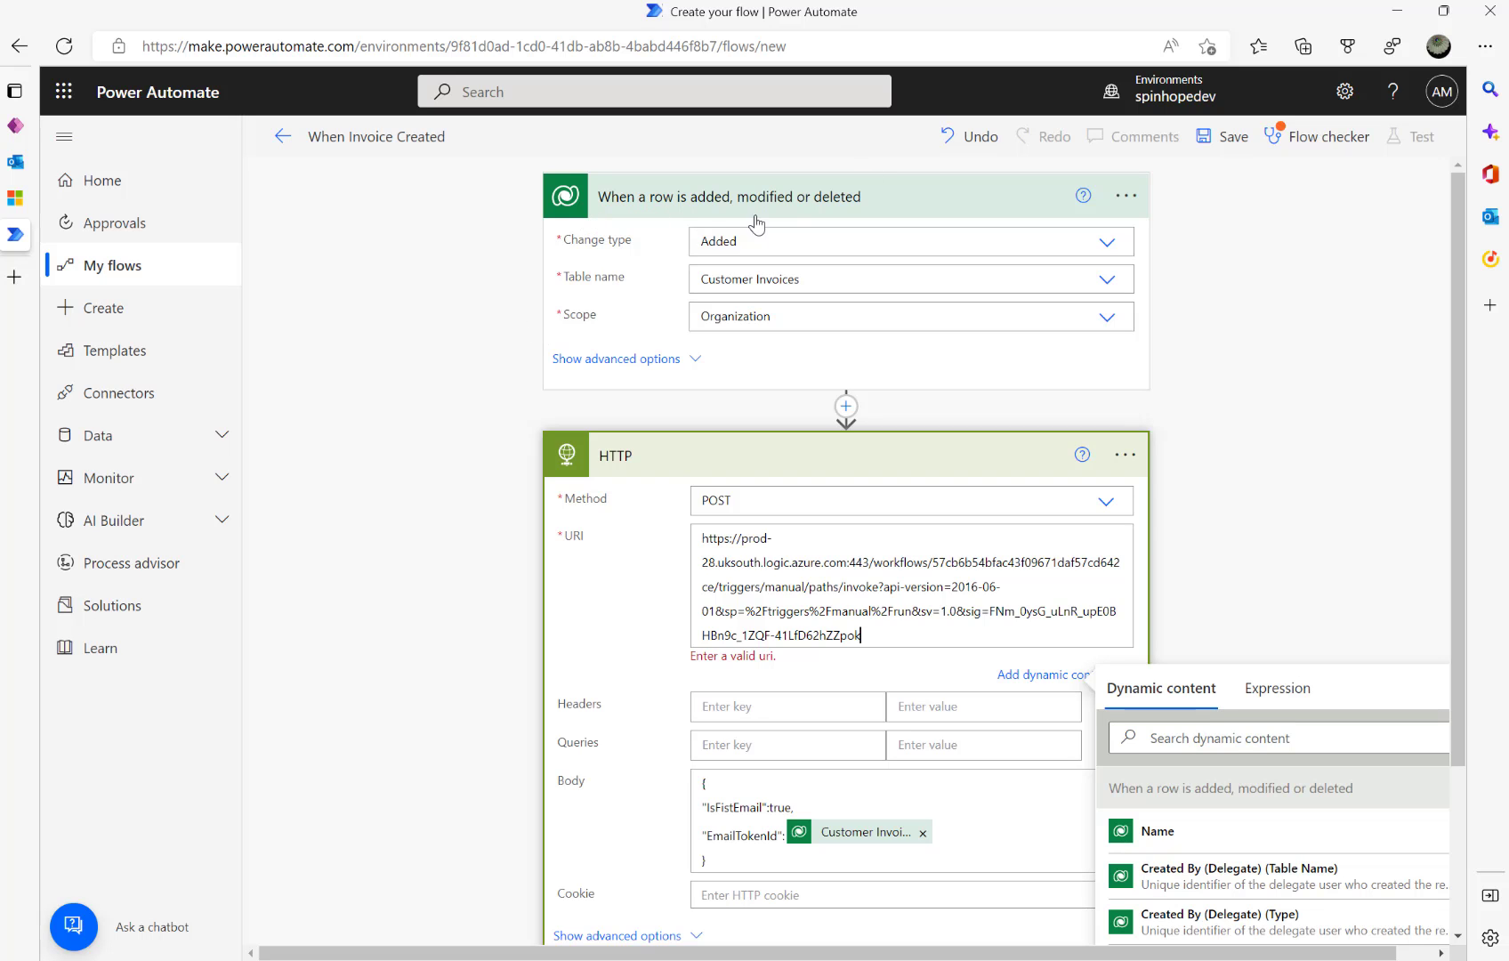
{"action": "scroll", "coordinate": [824, 391], "scroll_direction": "down", "scroll_amount": 1}
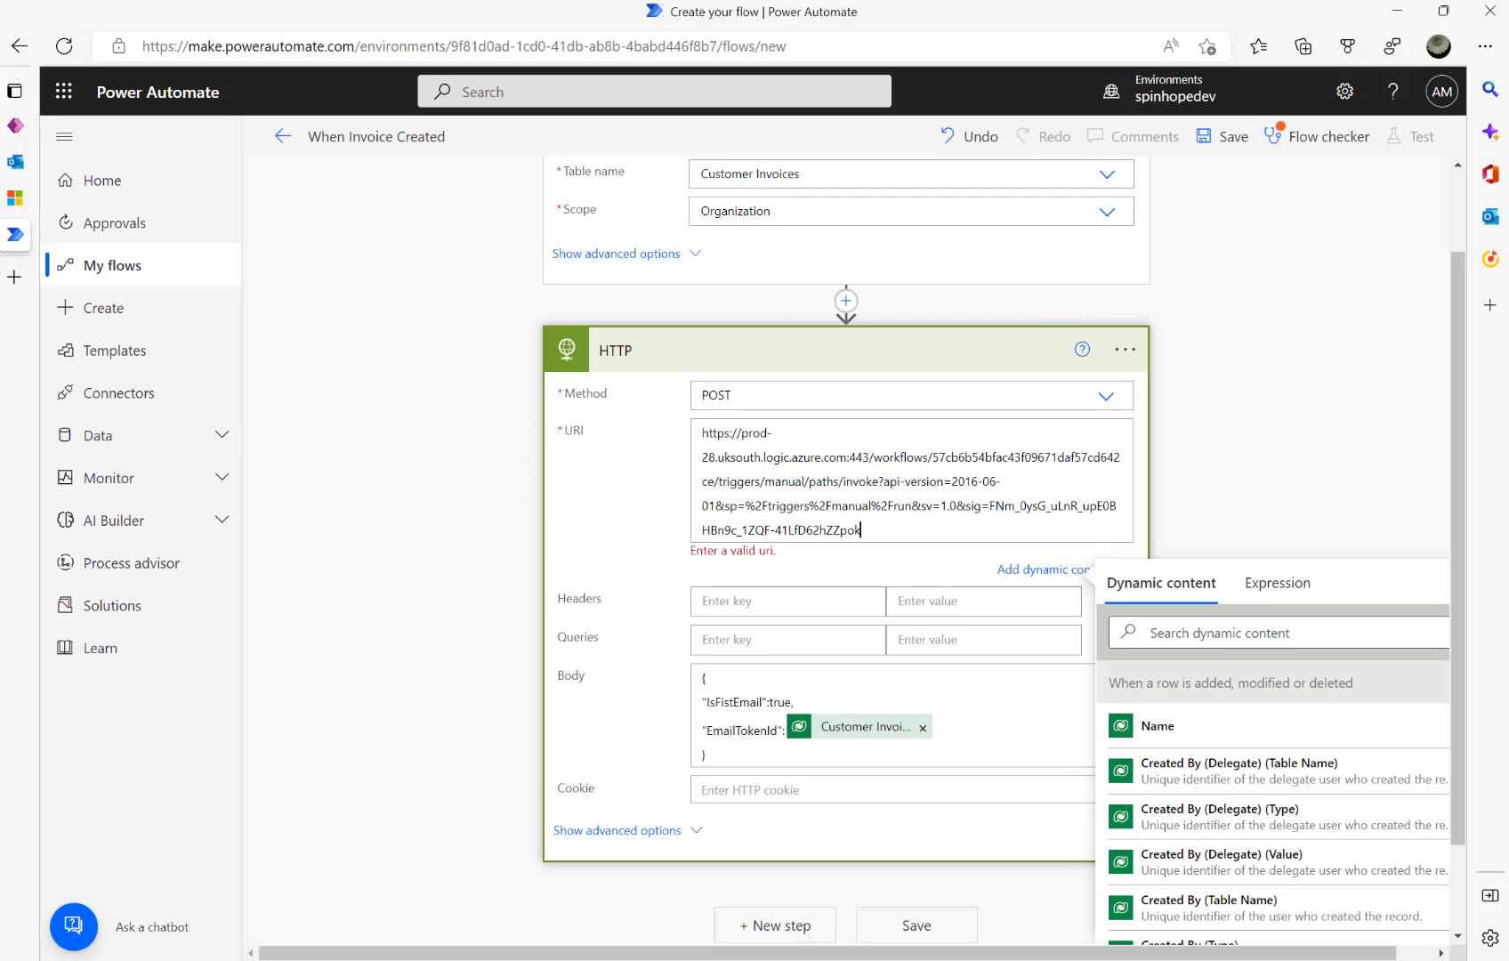
{"action": "key", "text": "alt+Tab"}
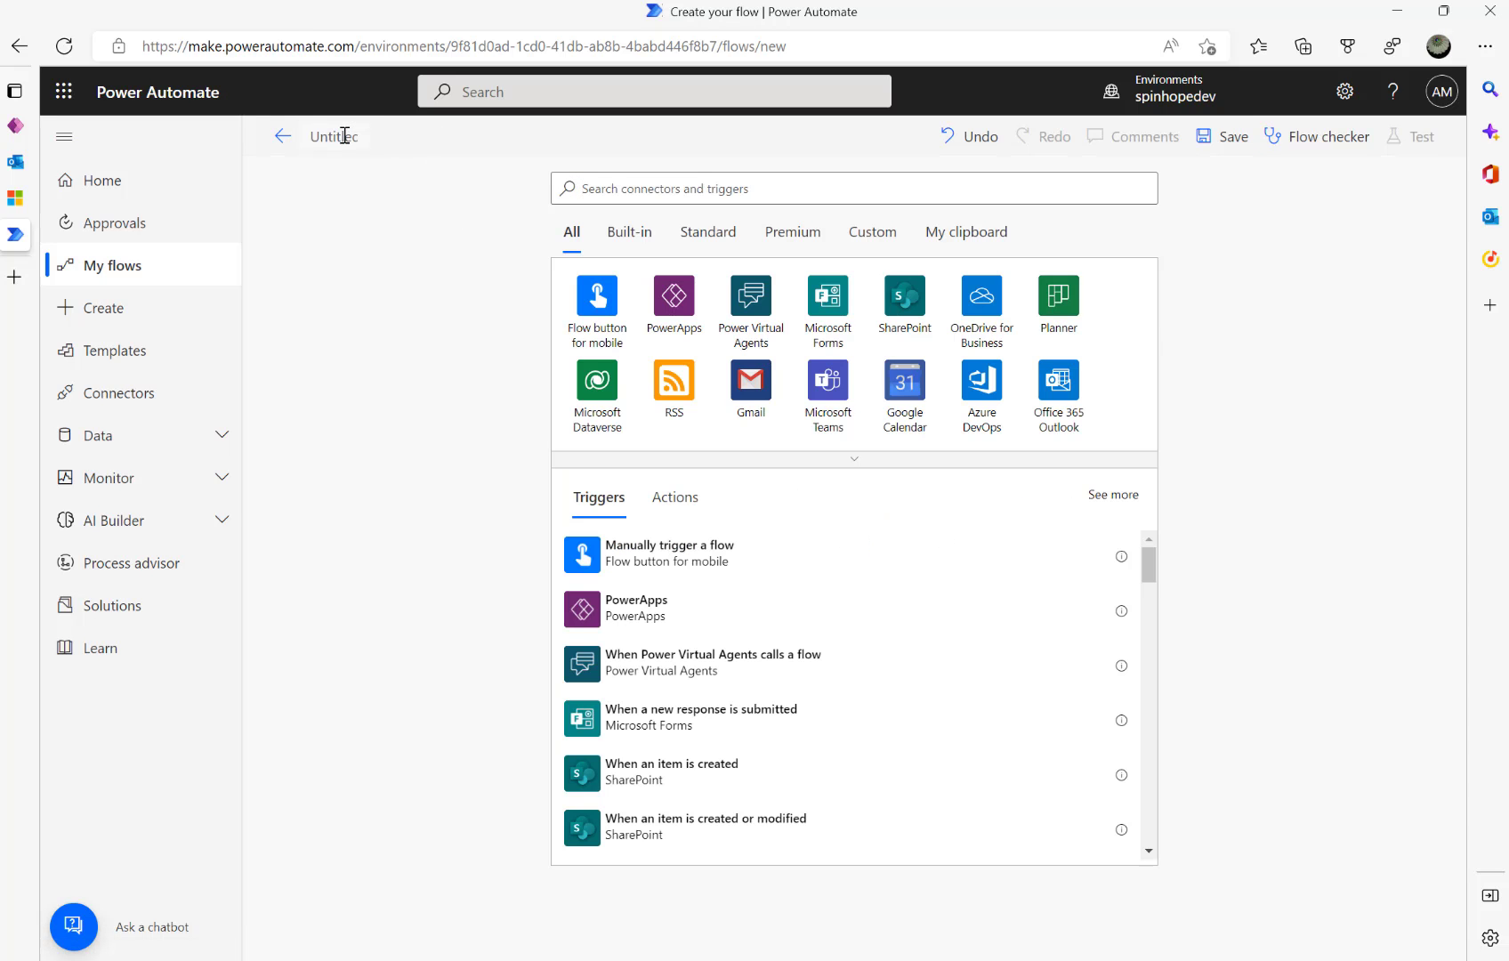
- Name the new flow 'Send Initial Email and Reminders' and add the Request connector's HTTP trigger
{"action": "type", "text": "Send"}
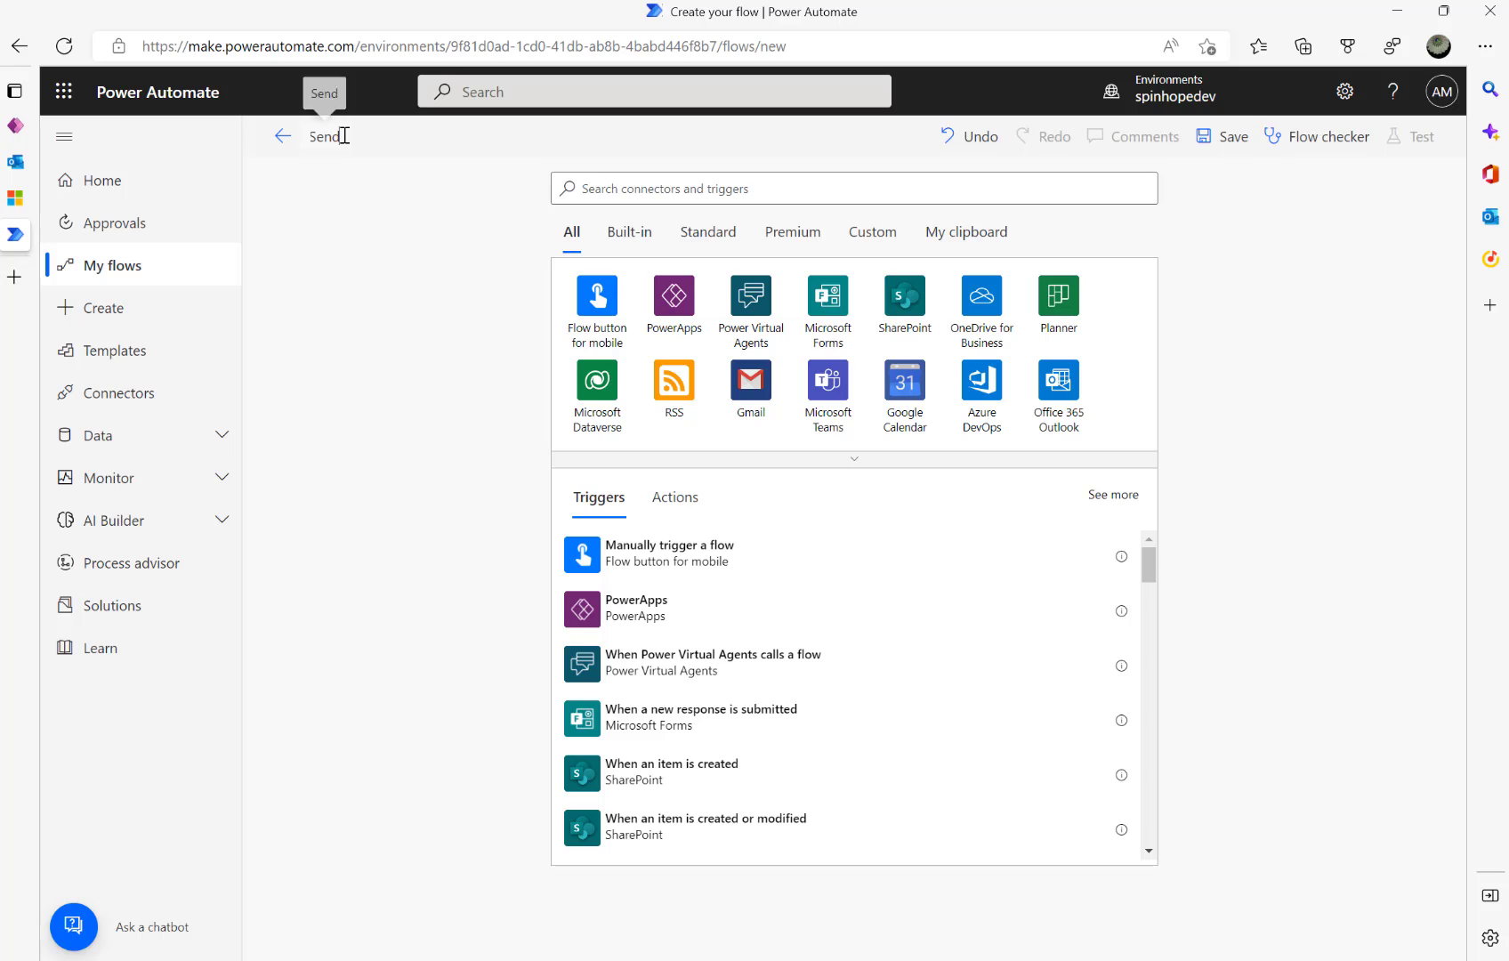
{"action": "type", "text": " Initial"}
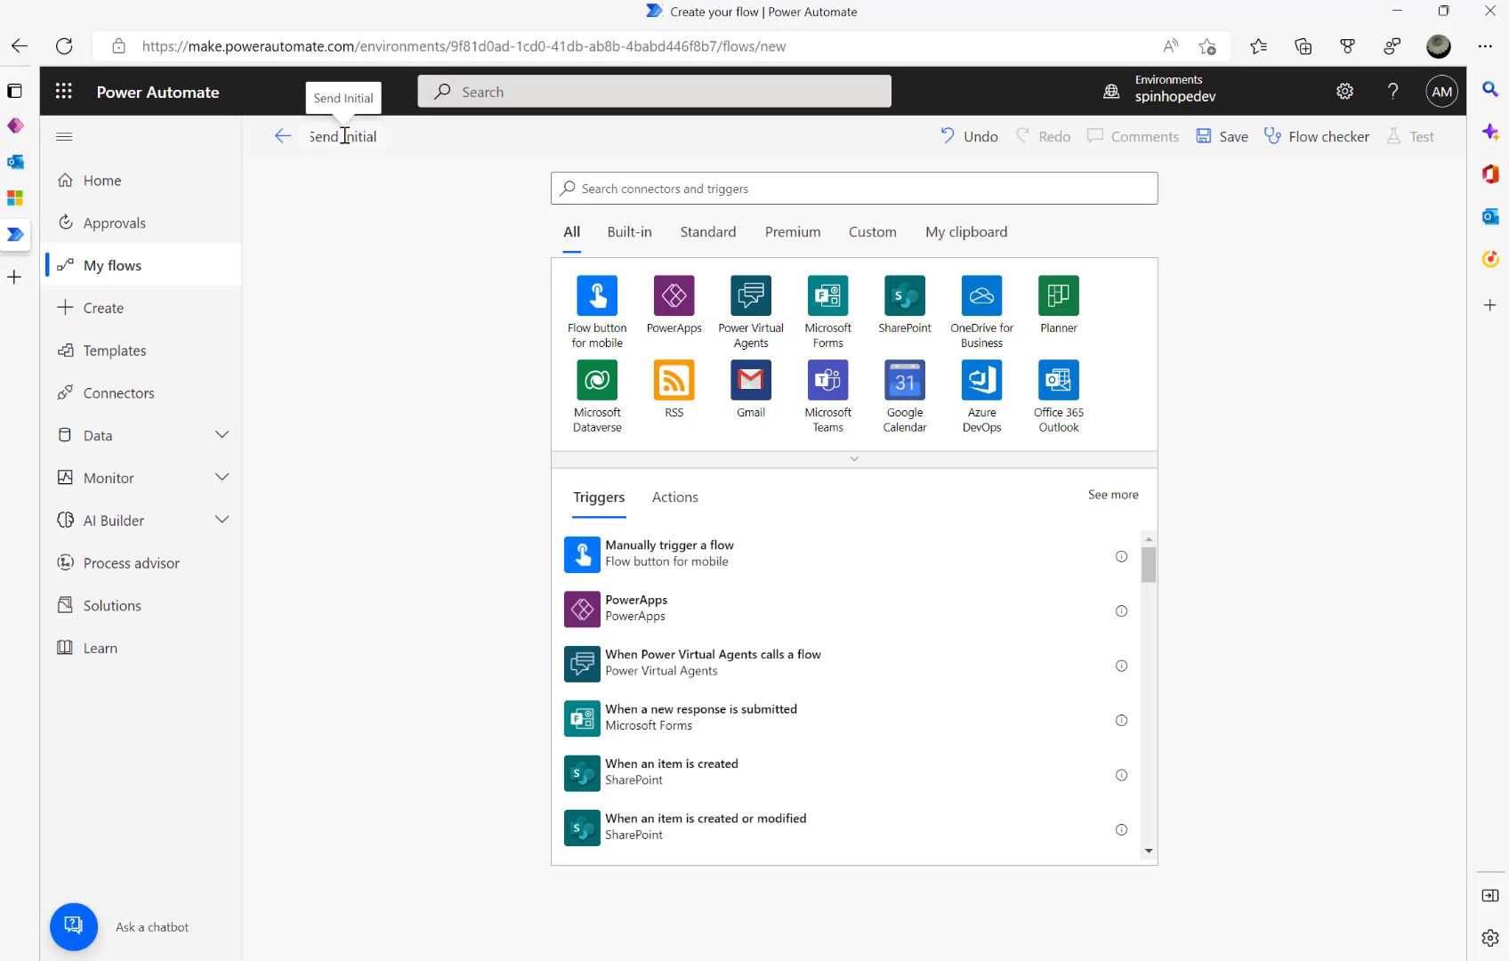
{"action": "type", "text": " Email"}
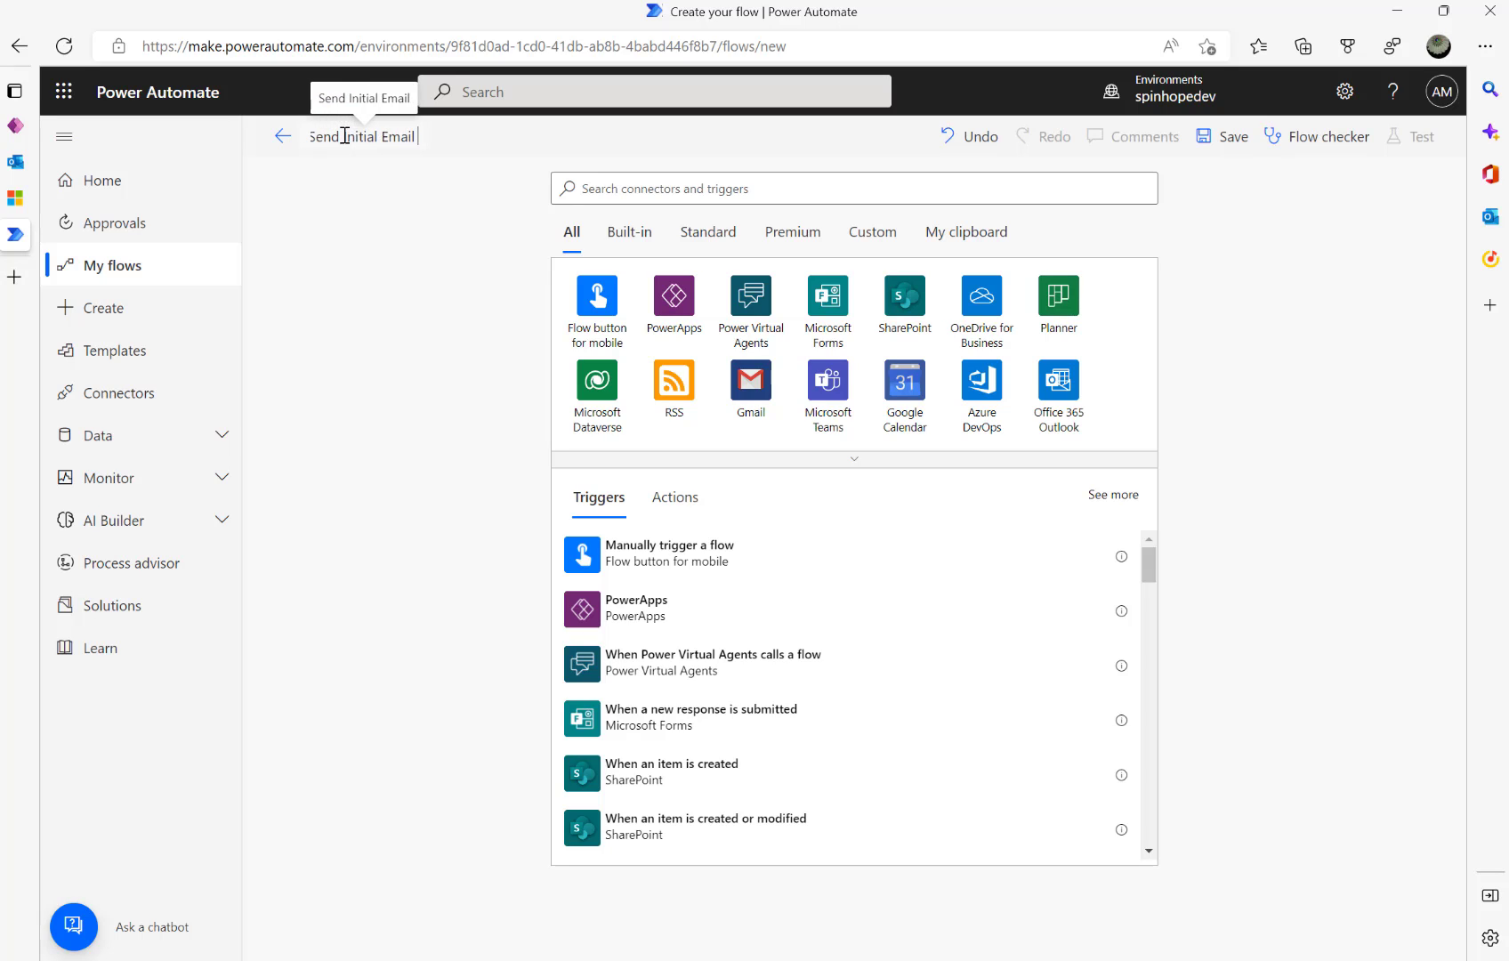
{"action": "type", "text": " and Reminders"}
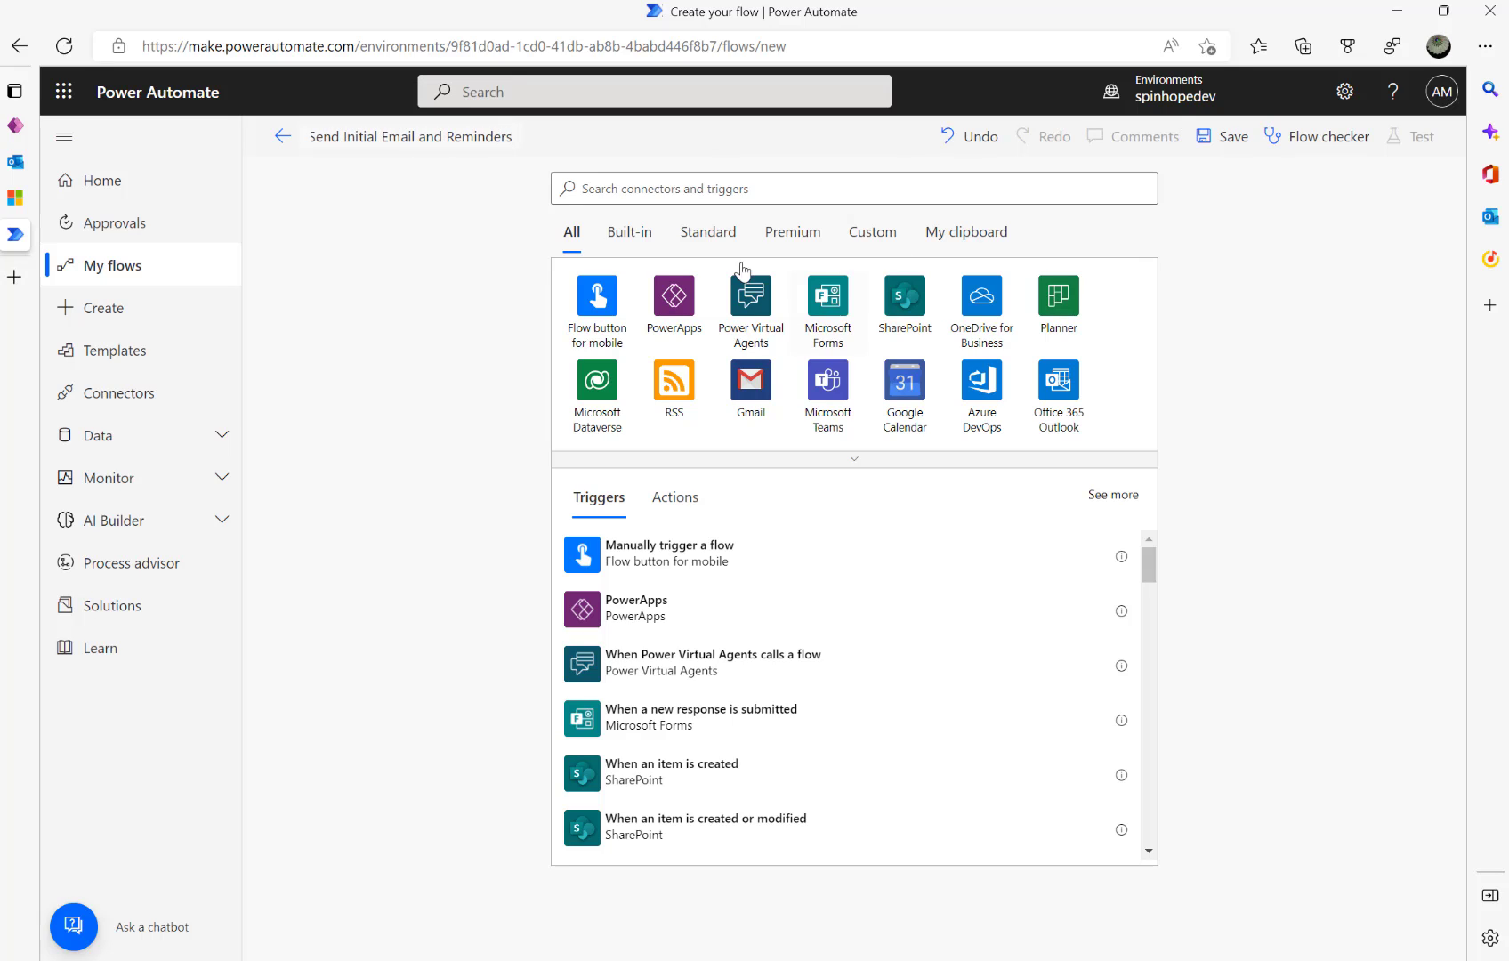
{"action": "left_click", "coordinate": [641, 188]}
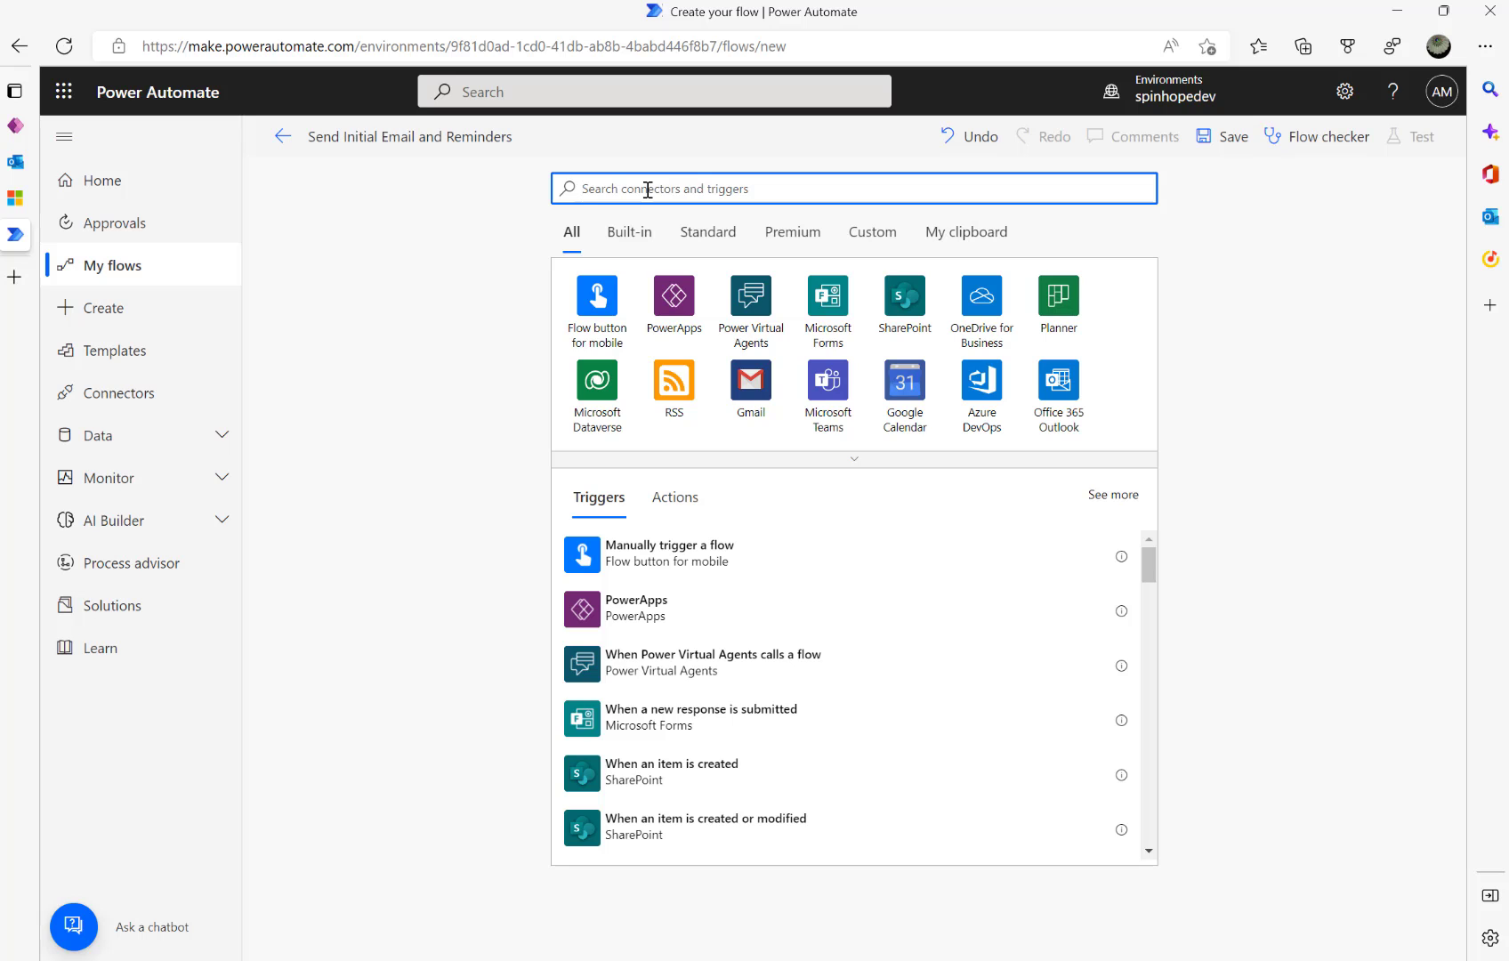
{"action": "type", "text": "http"}
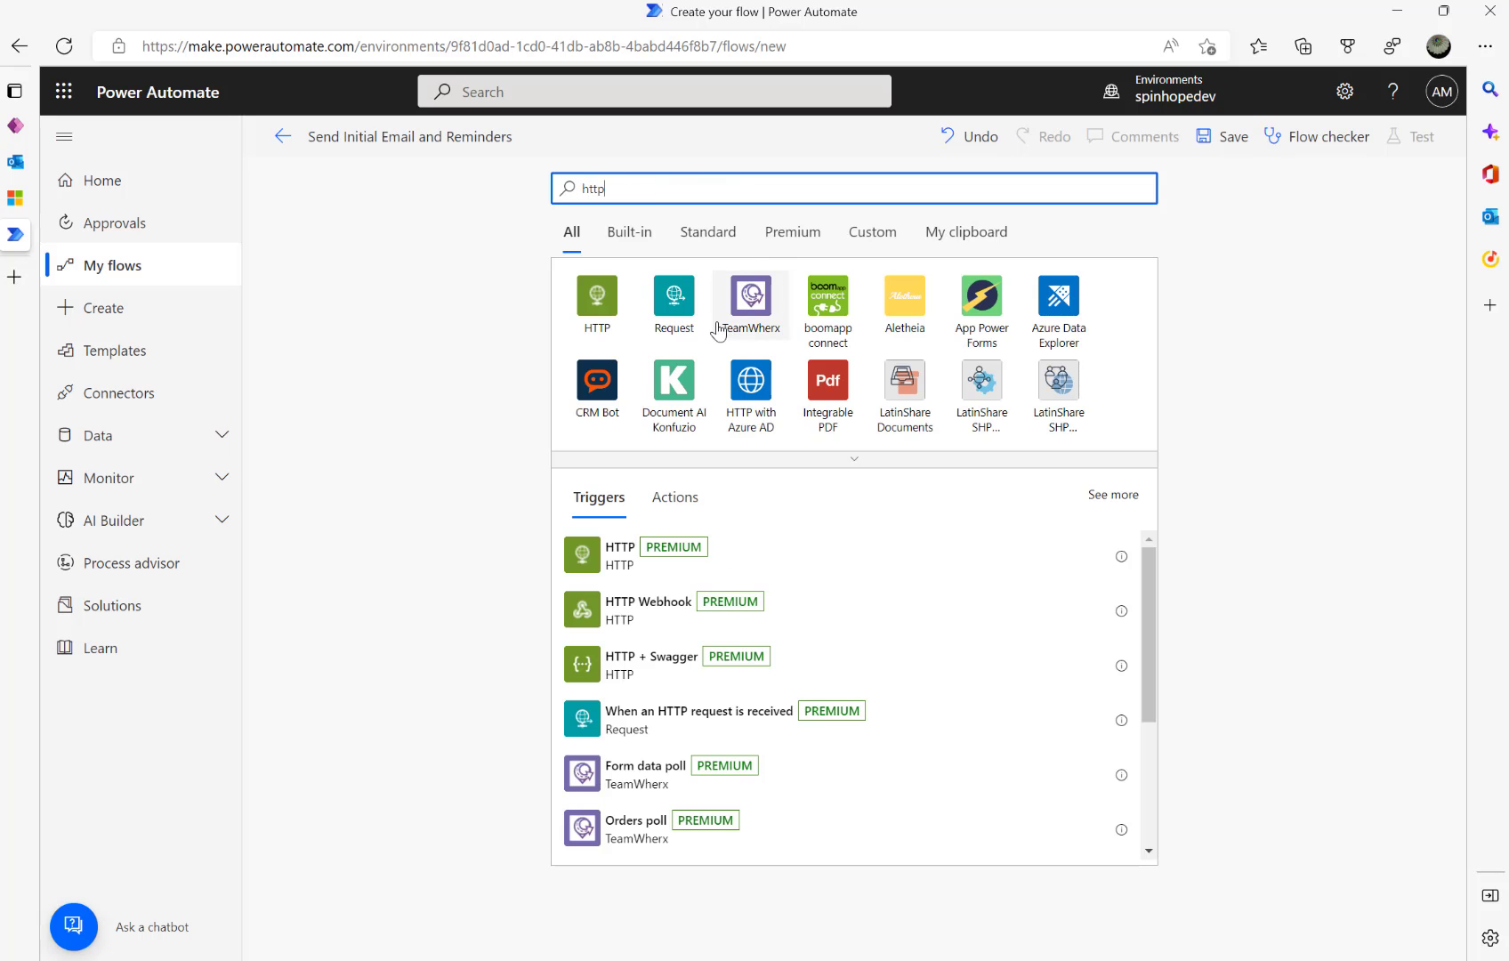
{"action": "left_click", "coordinate": [691, 316]}
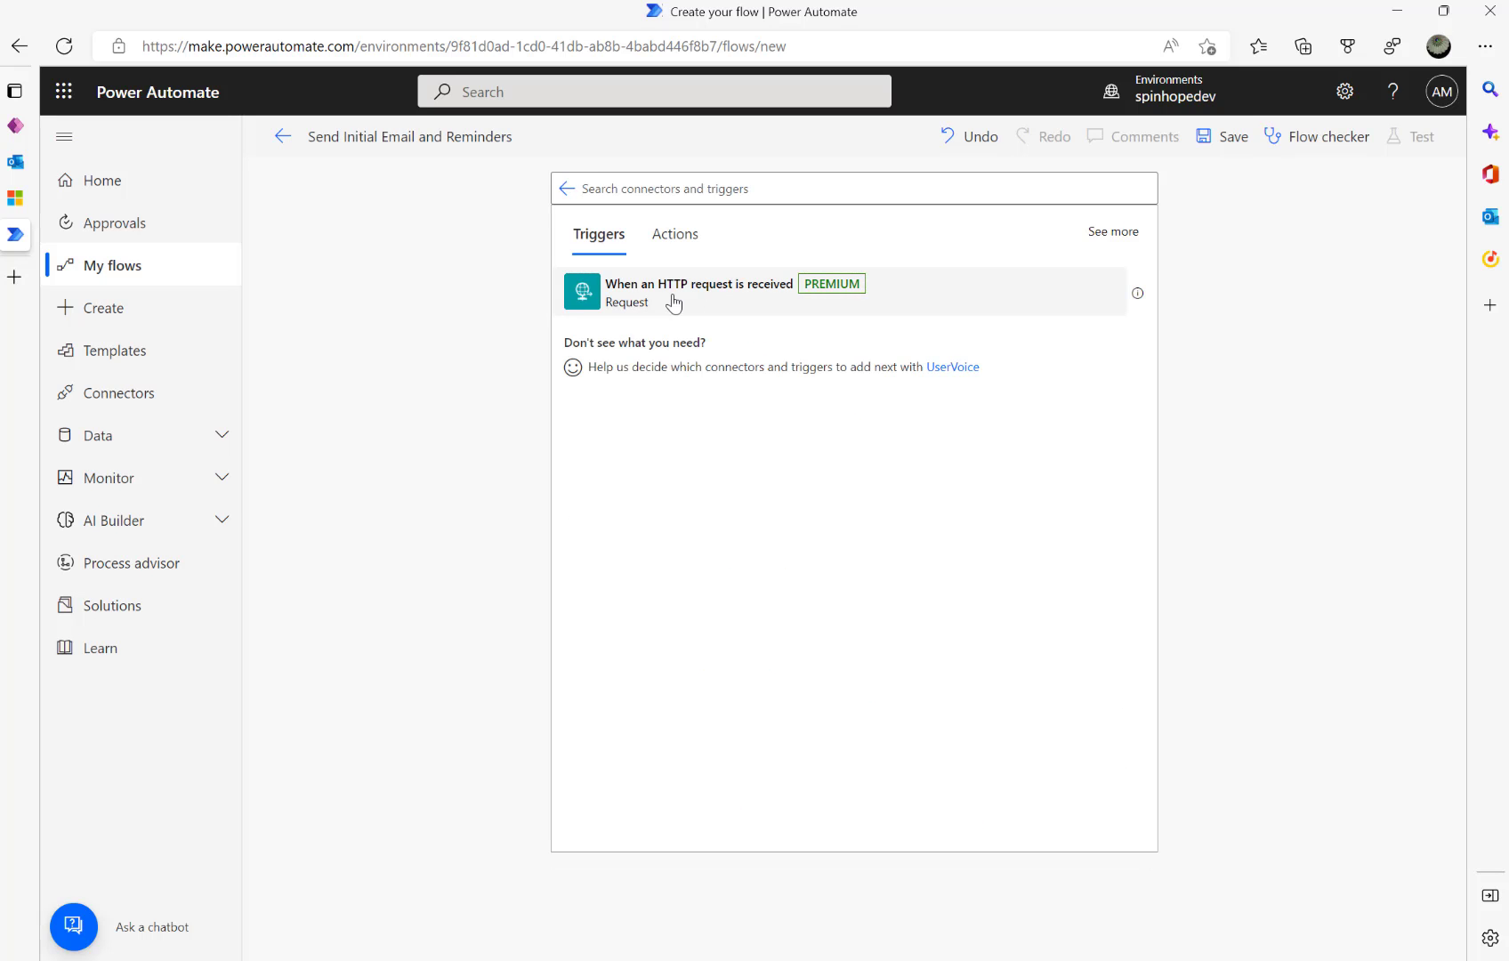
{"action": "left_click", "coordinate": [674, 301]}
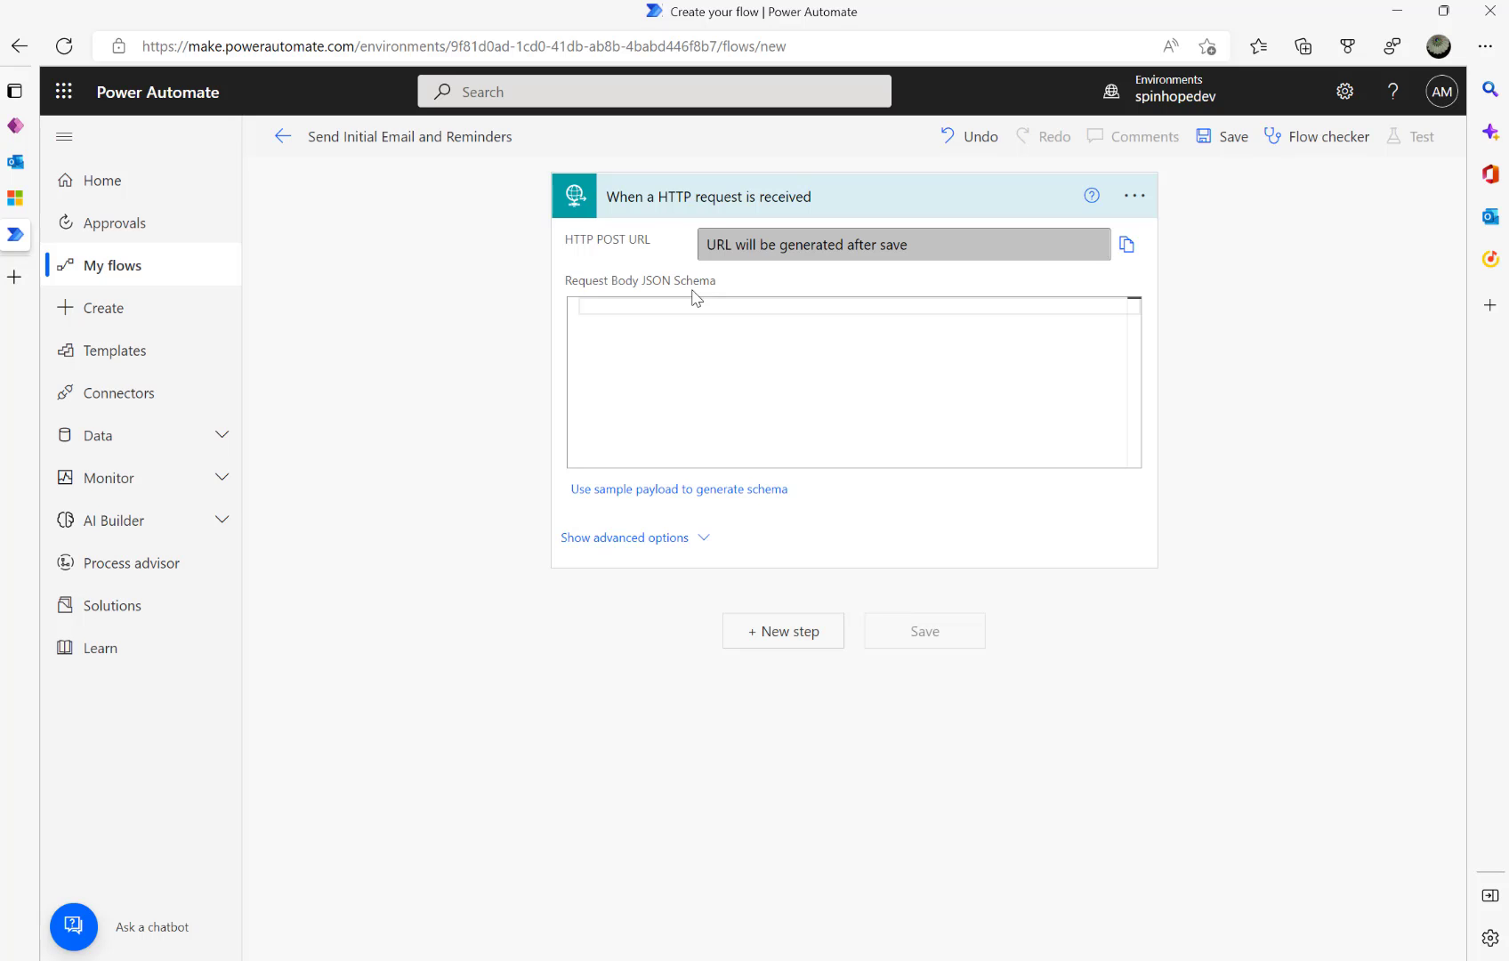
- Generate the trigger schema from a sample payload with IsFirstEmail true and EmailTokenId "ID"
{"action": "left_click", "coordinate": [675, 491]}
{"action": "type", "text": "{"}
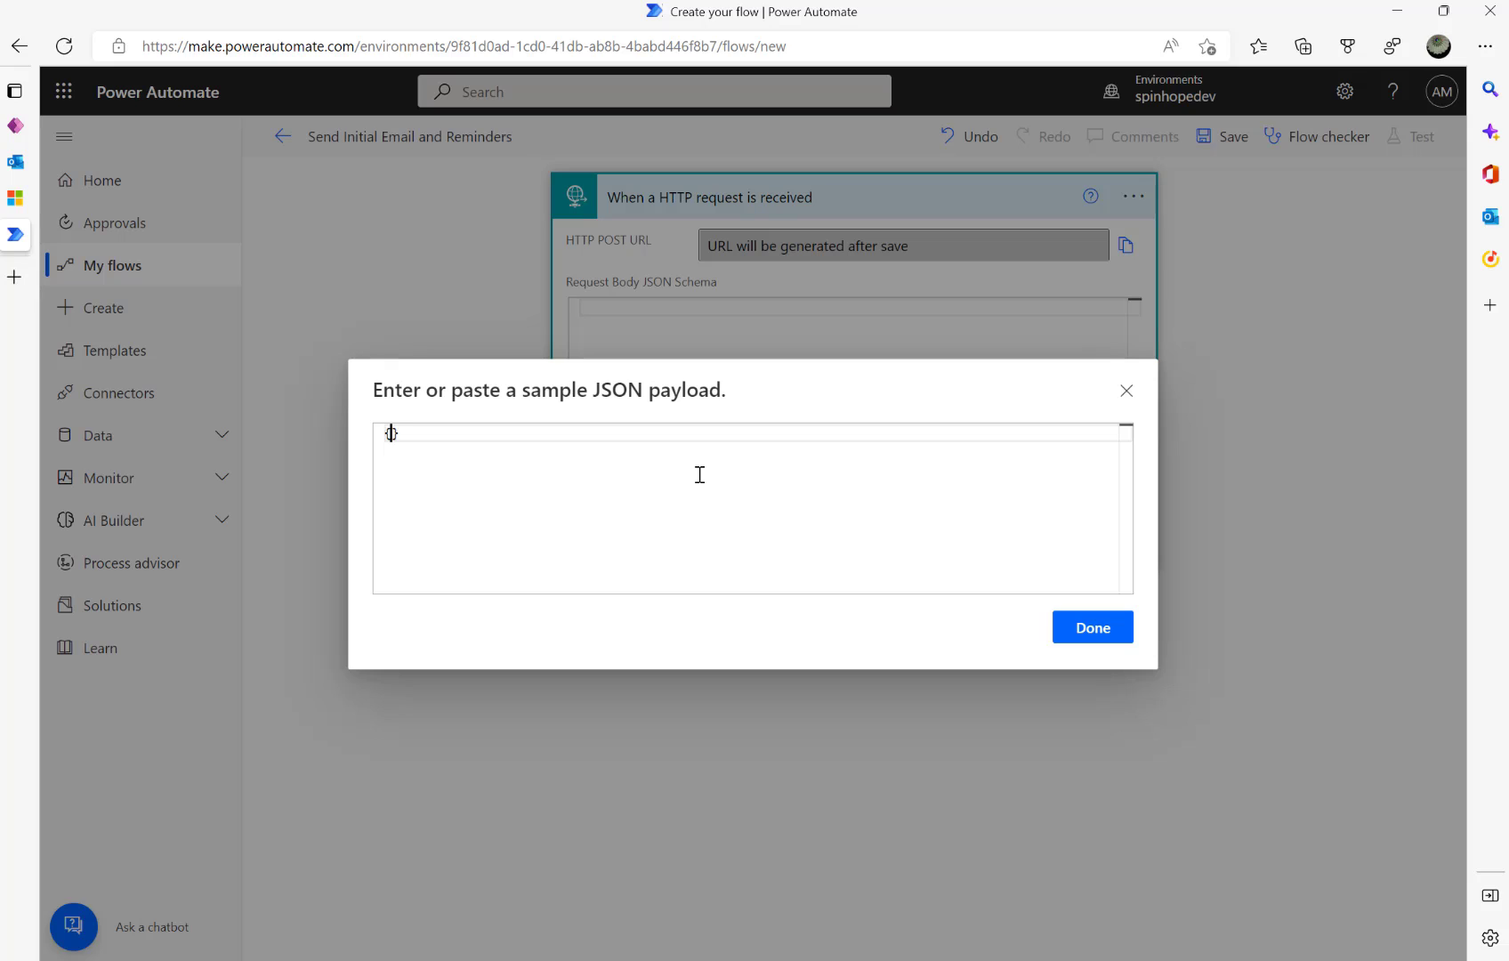
{"action": "key", "text": "Return"}
{"action": "type", "text": "\""}
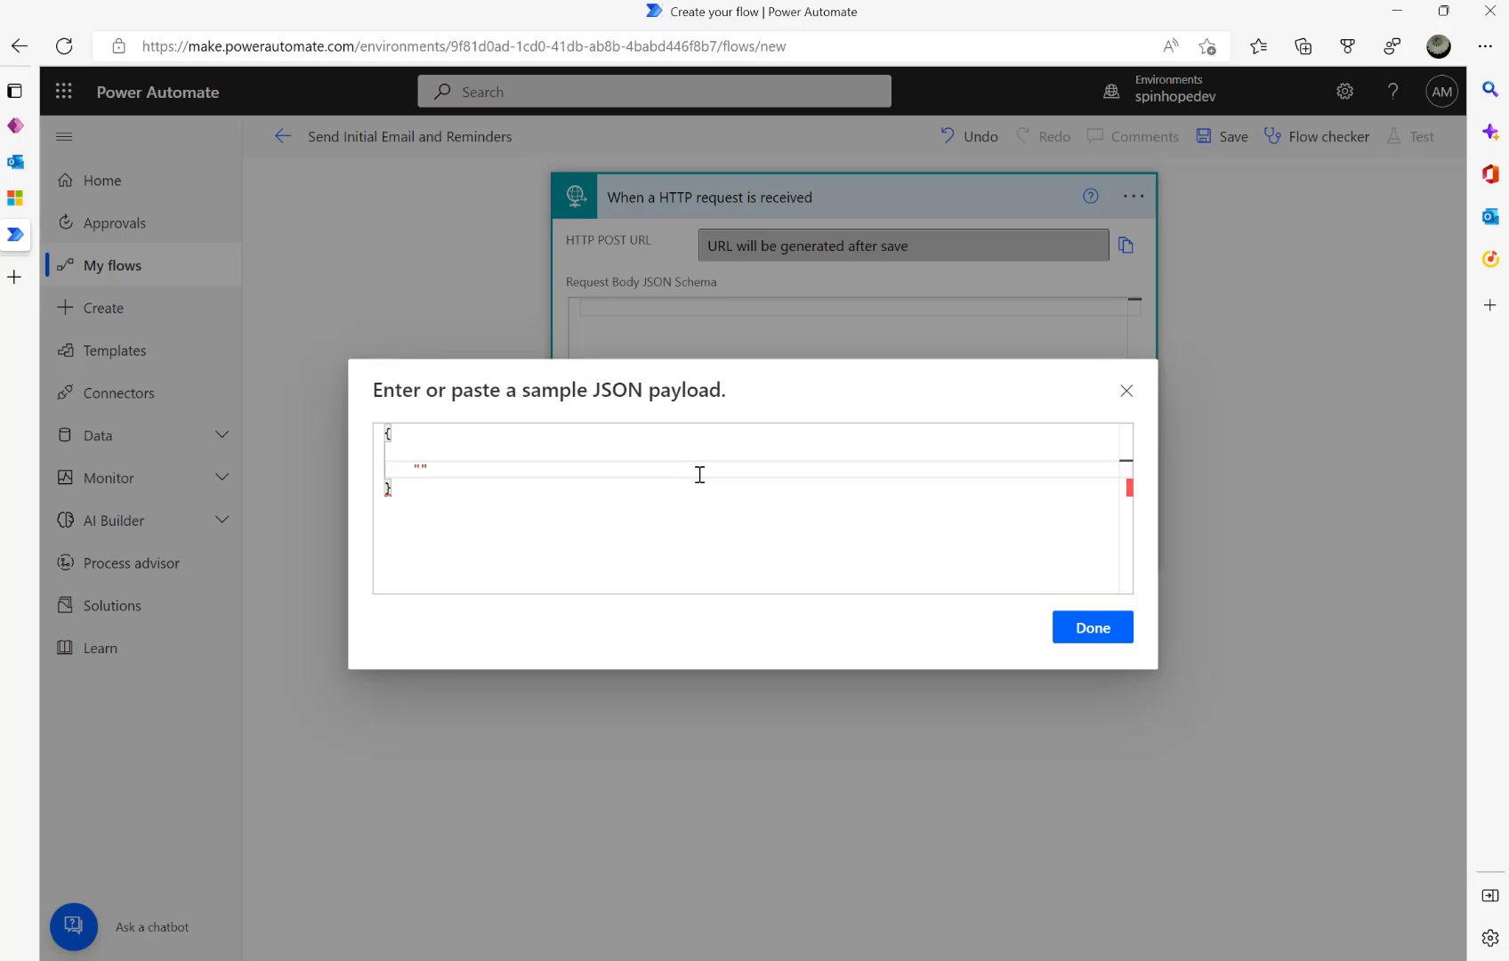
{"action": "type", "text": "IsFirstemai"}
{"action": "key", "text": "BackSpace"}
{"action": "key", "text": "BackSpace"}
{"action": "key", "text": "BackSpace"}
{"action": "type", "text": "mail\":true,"}
{"action": "key", "text": "Return"}
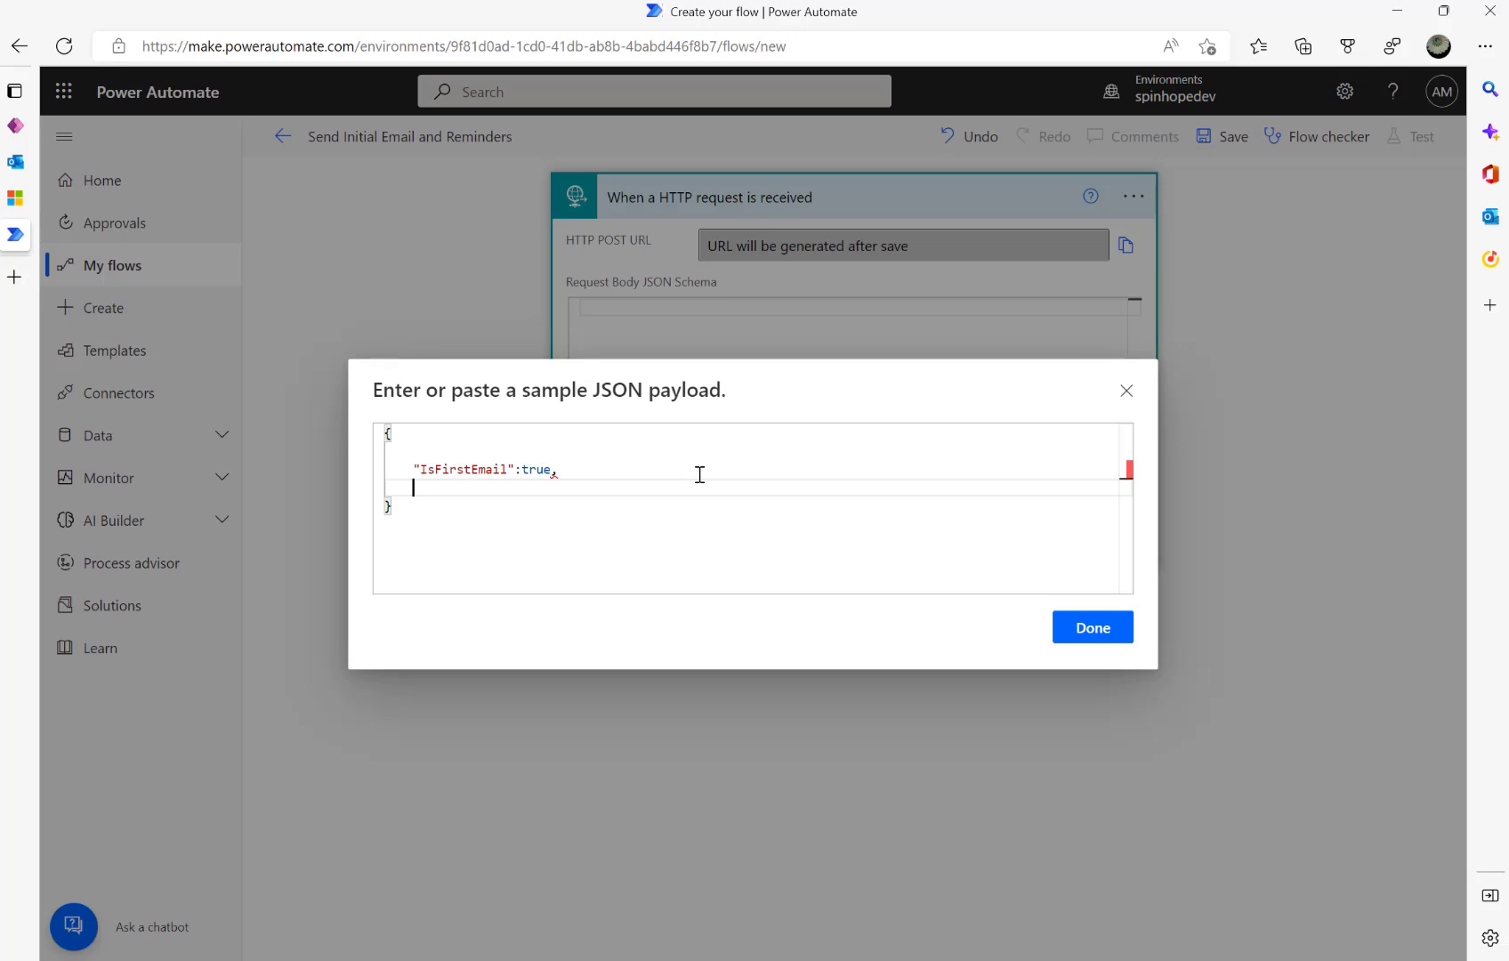
{"action": "type", "text": "\"EmailTokenId\""}
{"action": "type", "text": "\"ID"}
{"action": "left_click", "coordinate": [1093, 628]}
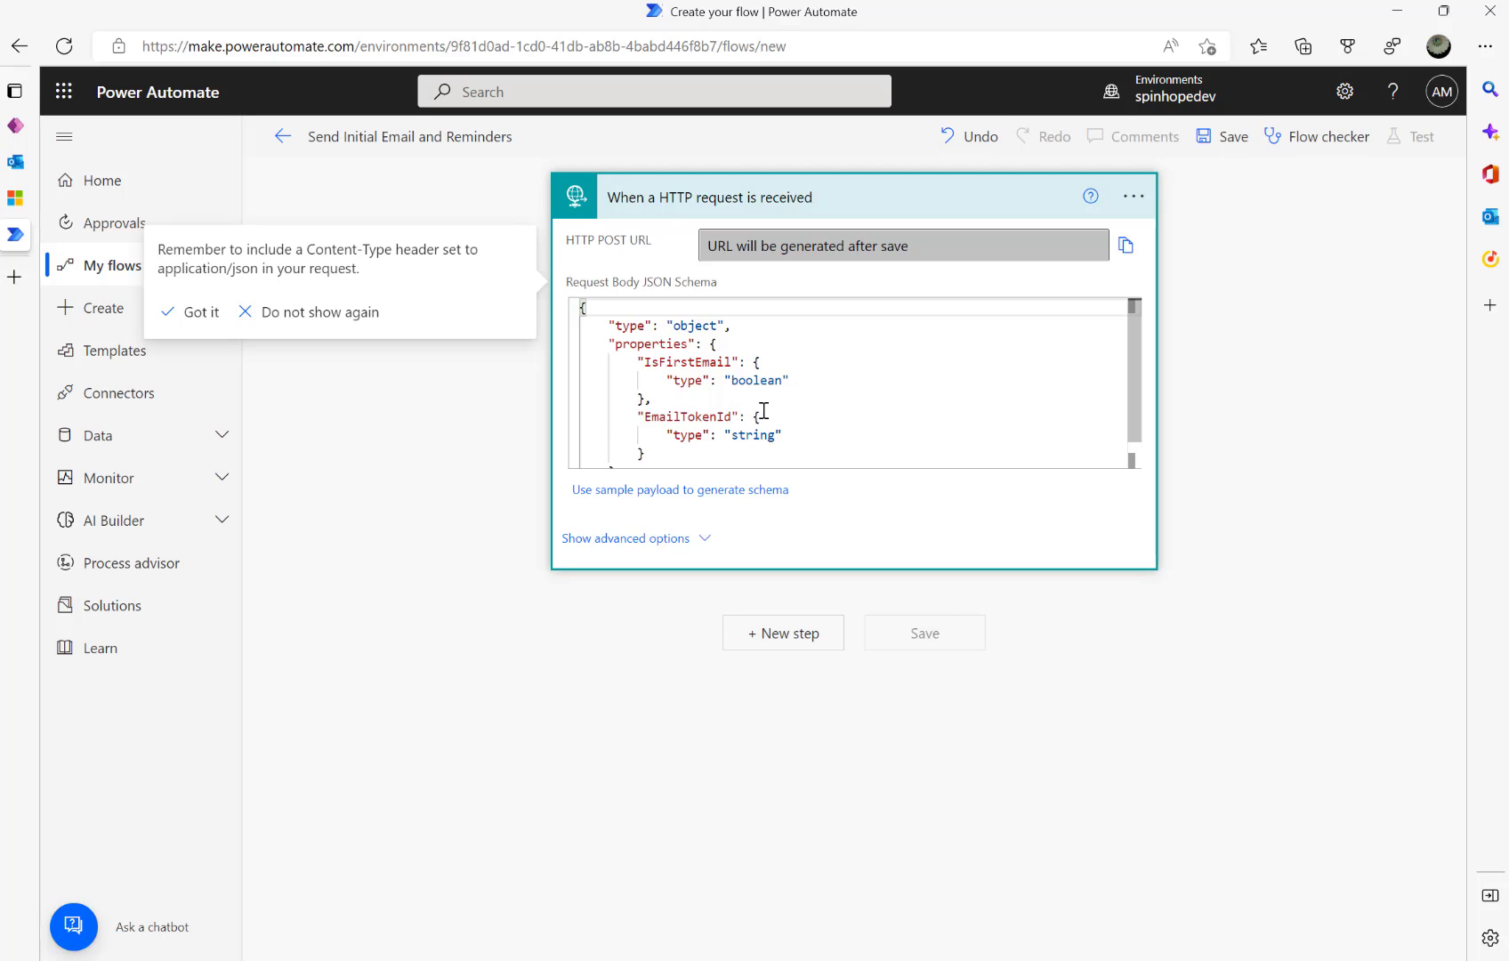
{"action": "left_click", "coordinate": [371, 316]}
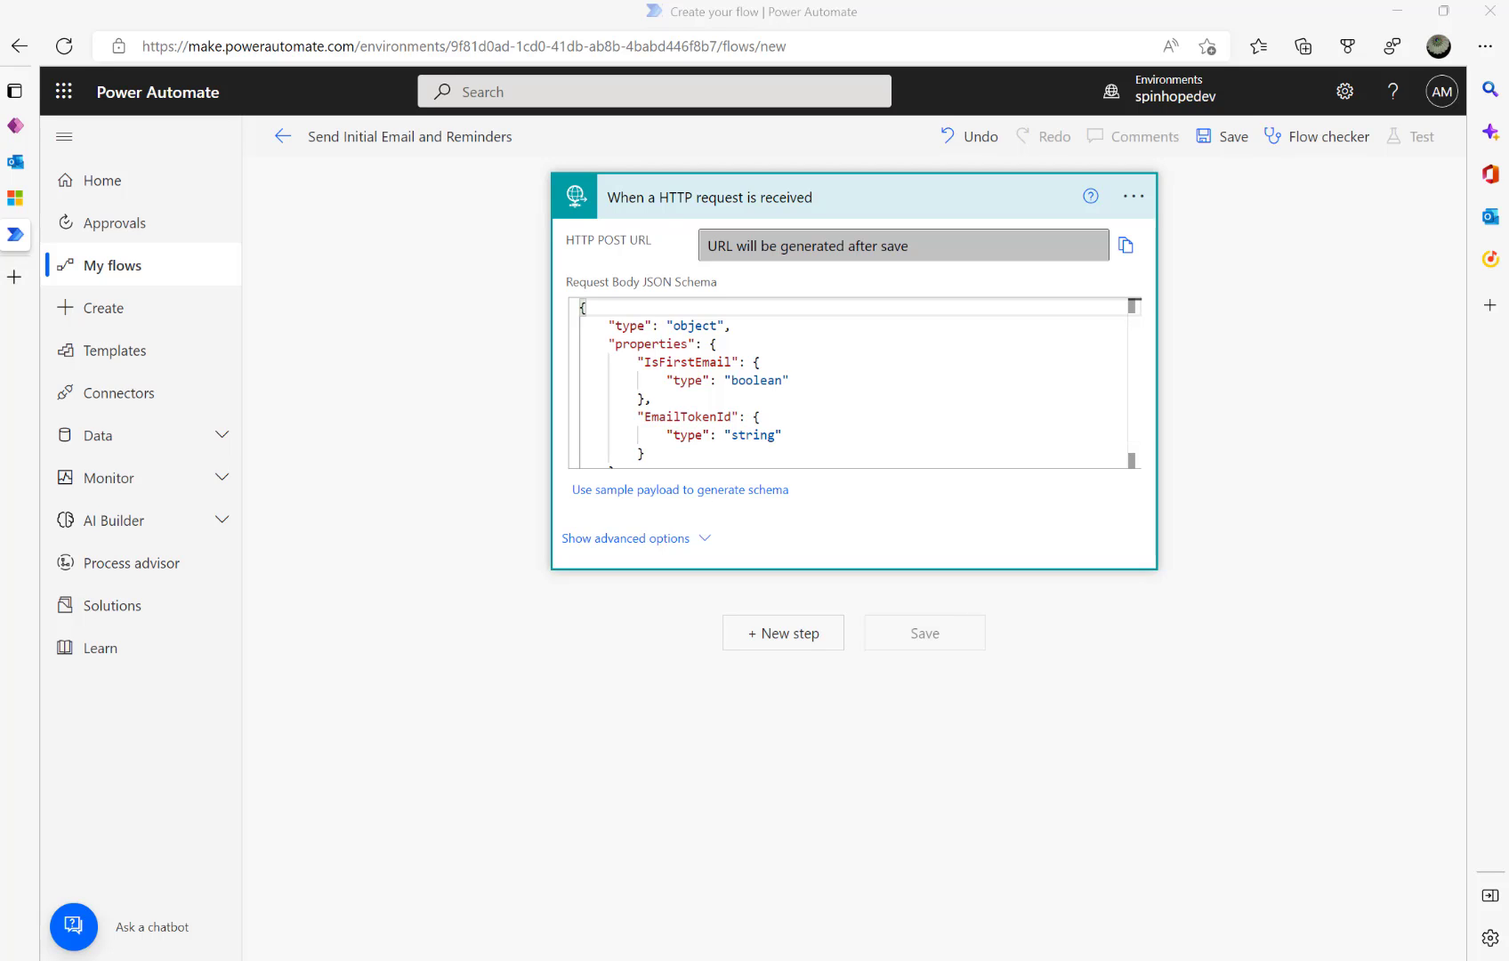
- Add an Initialize variable step declaring ApproverEmail of type String
{"action": "left_click", "coordinate": [787, 634]}
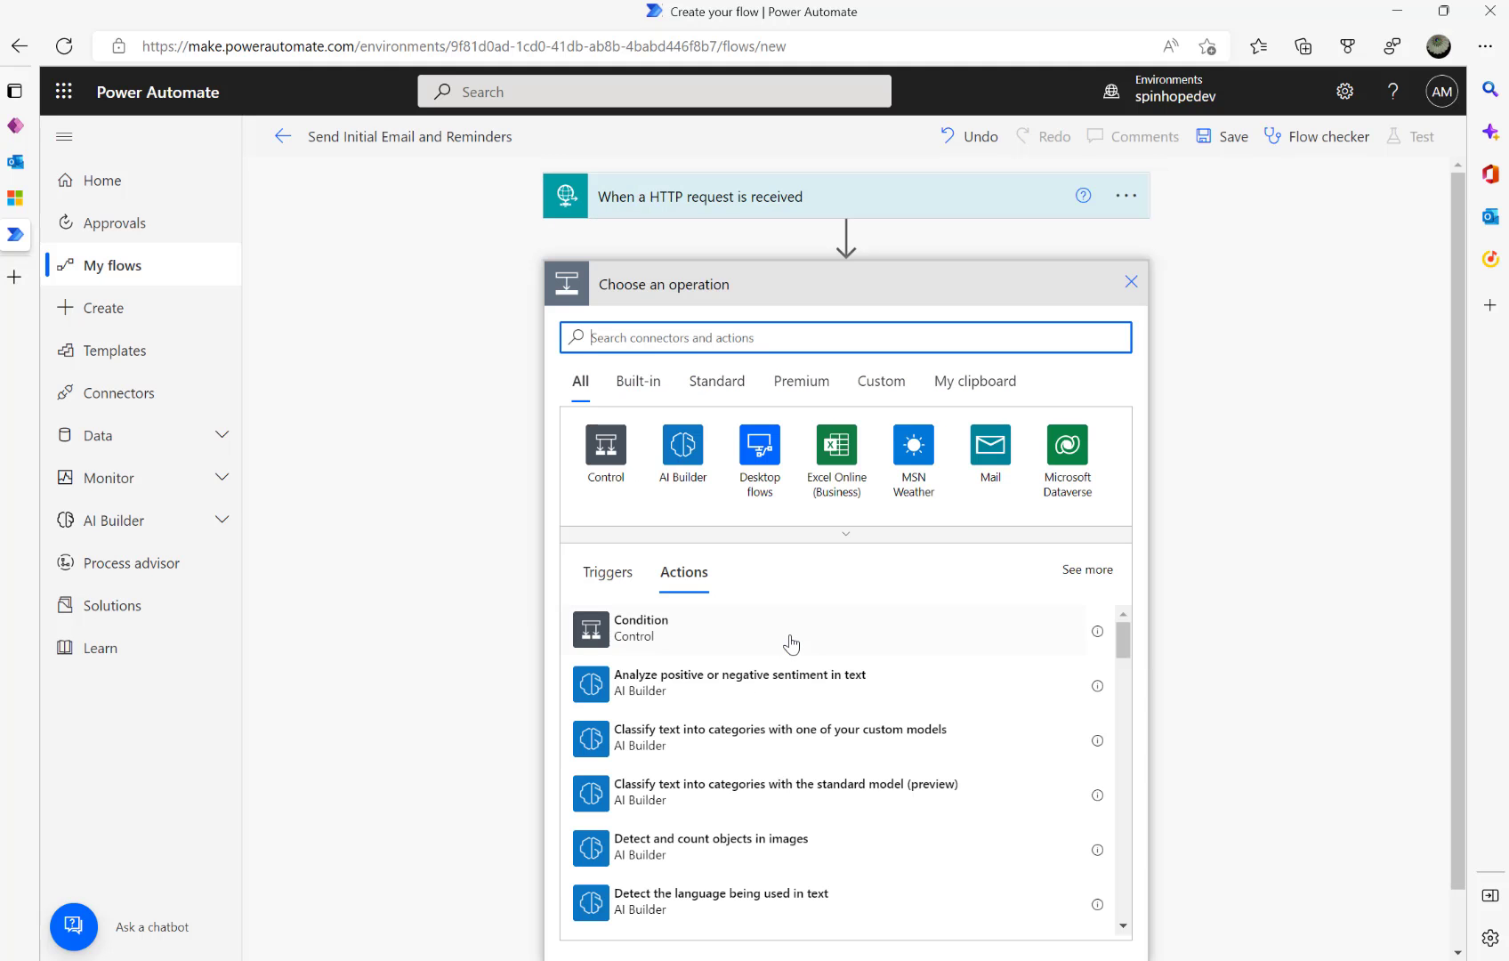
{"action": "type", "text": "varia"}
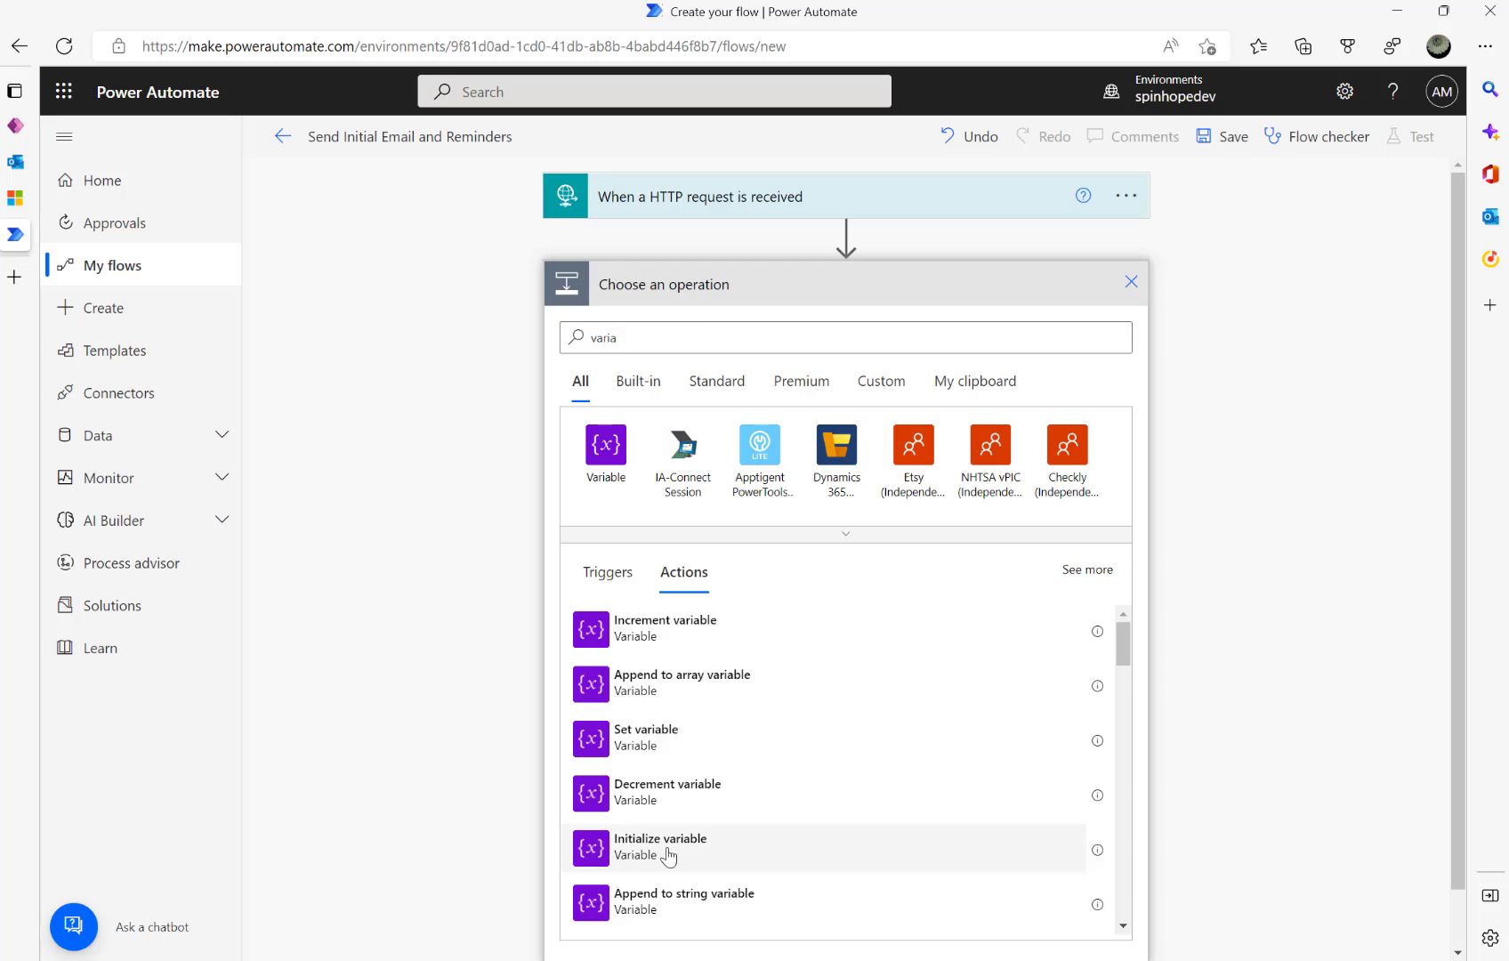
{"action": "left_click", "coordinate": [667, 850]}
{"action": "left_click", "coordinate": [869, 335]}
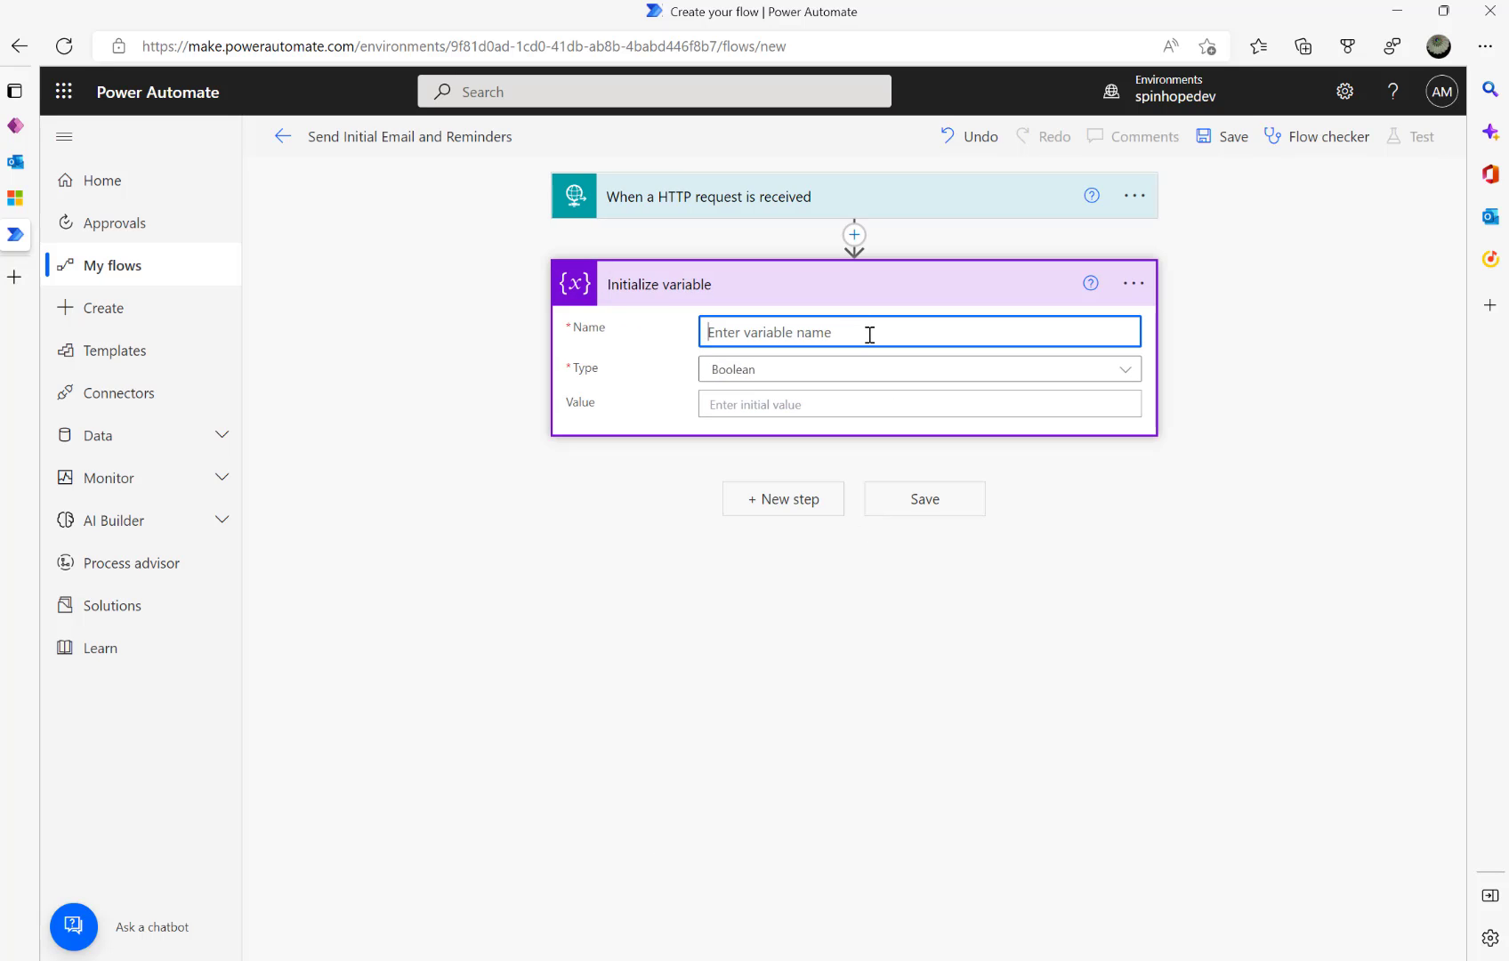
{"action": "type", "text": "ApproverEmail"}
{"action": "left_click", "coordinate": [936, 372]}
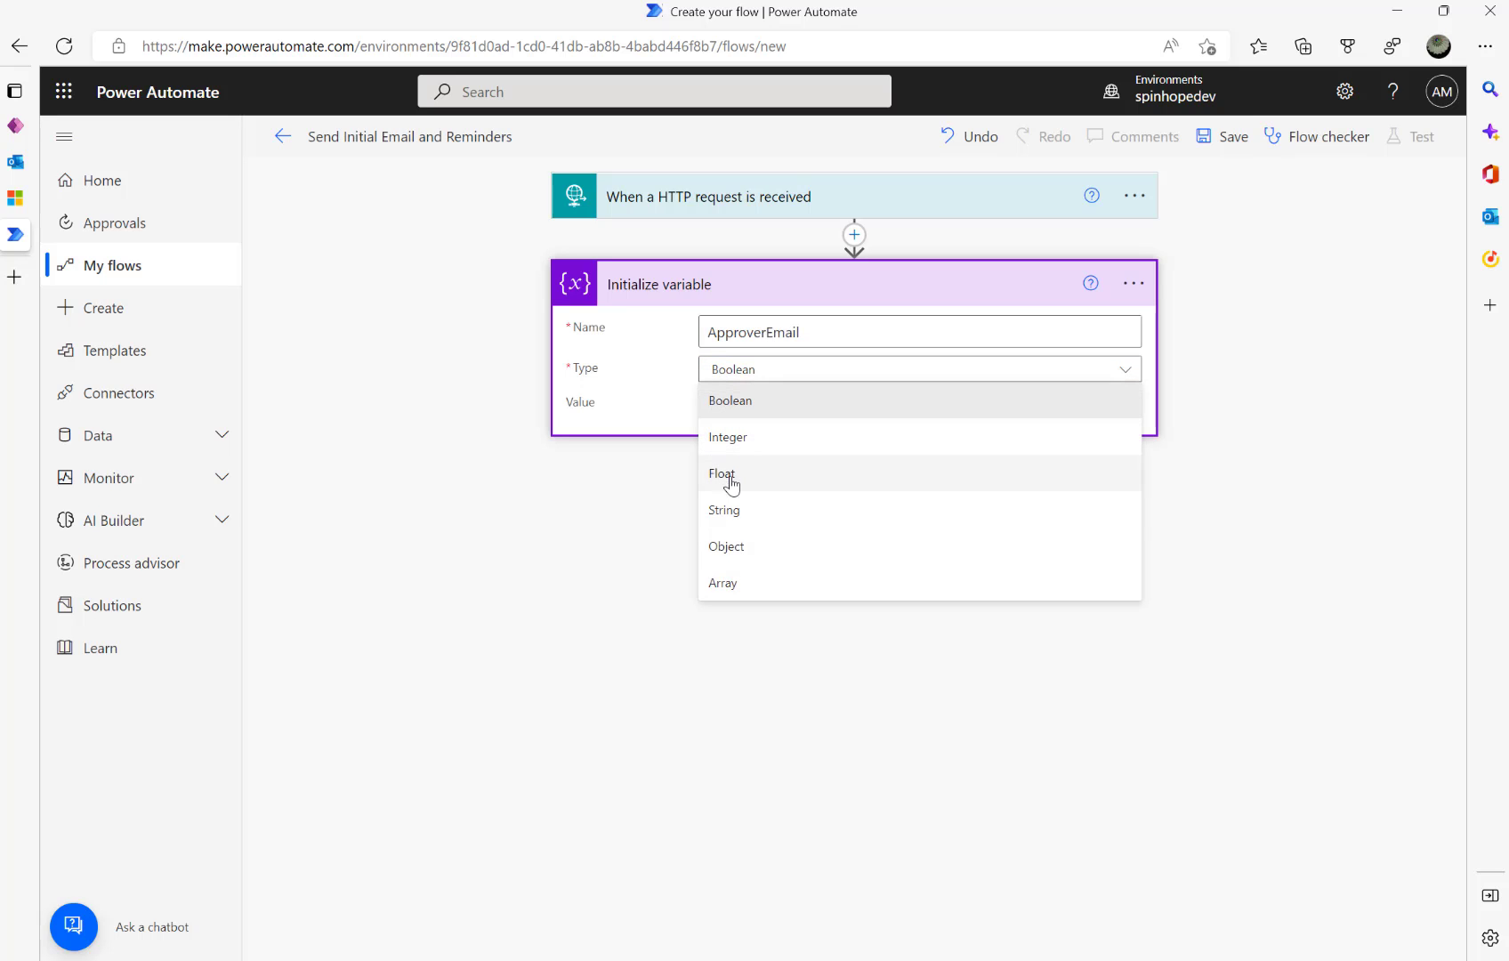
{"action": "left_click", "coordinate": [757, 512]}
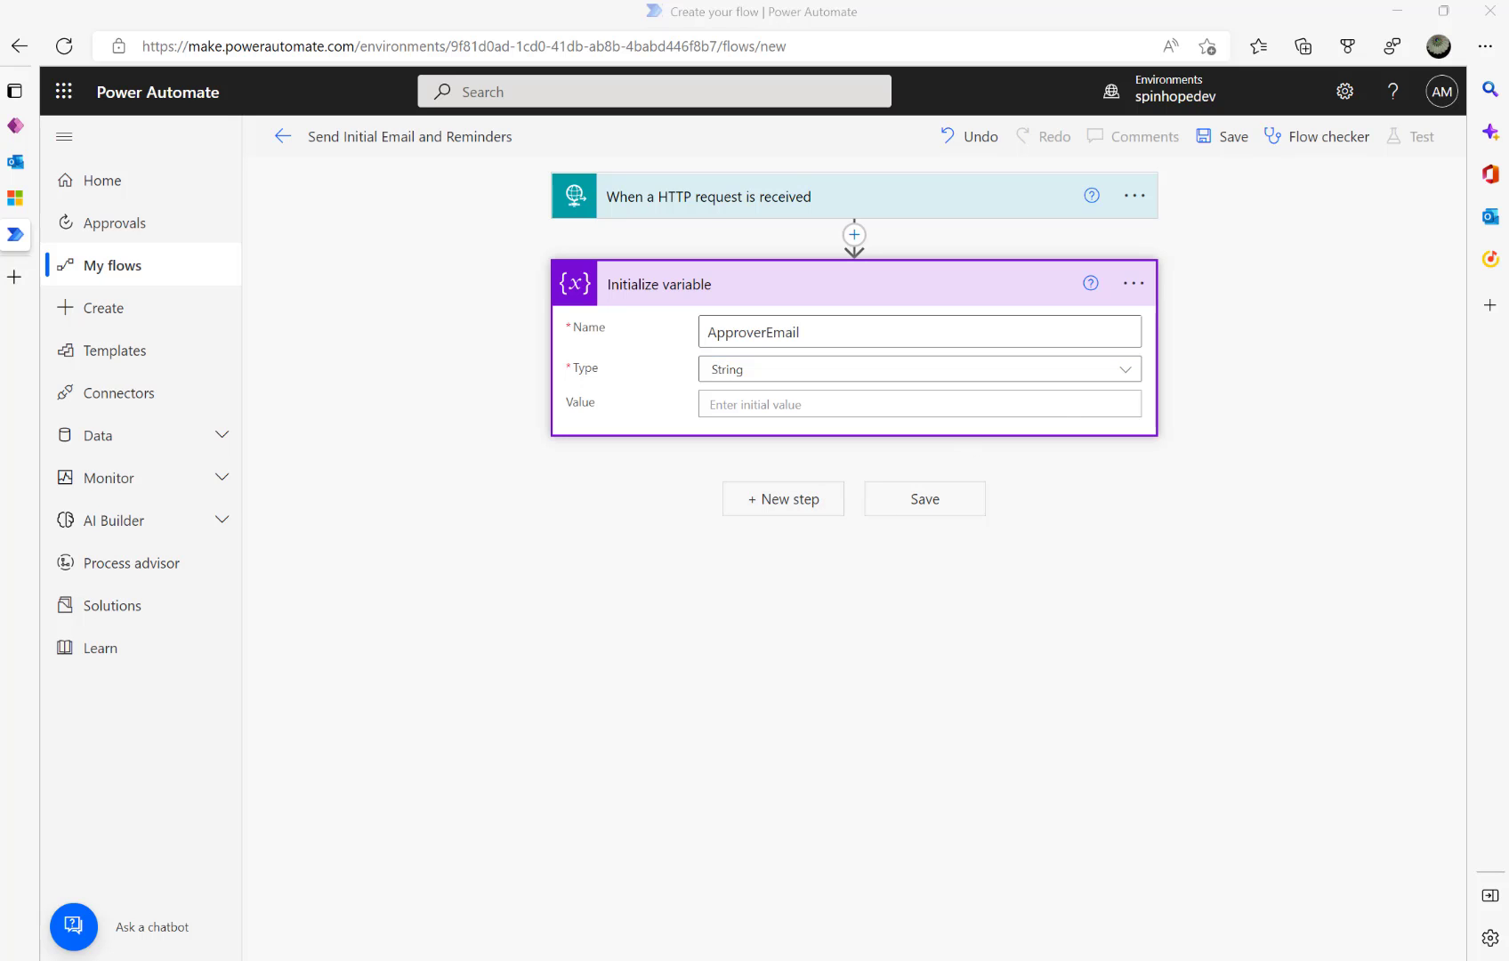
{"action": "left_click", "coordinate": [783, 499]}
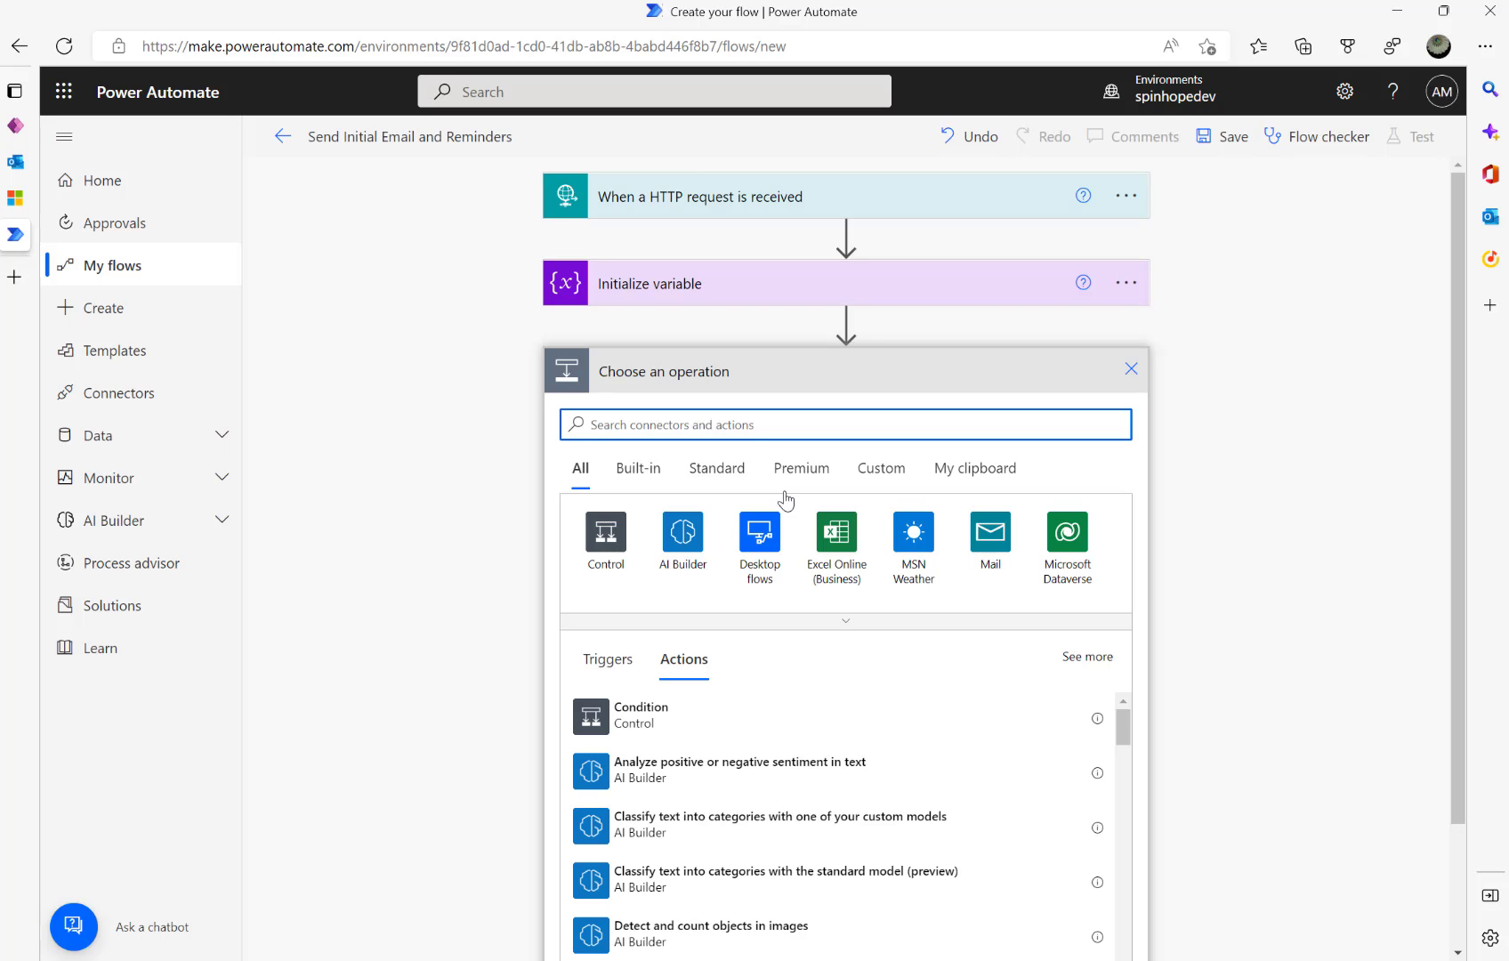
- Add a second Initialize variable step named EmailSubject of type String
{"action": "type", "text": "varianle"}
{"action": "key", "text": "BackSpace"}
{"action": "key", "text": "BackSpace"}
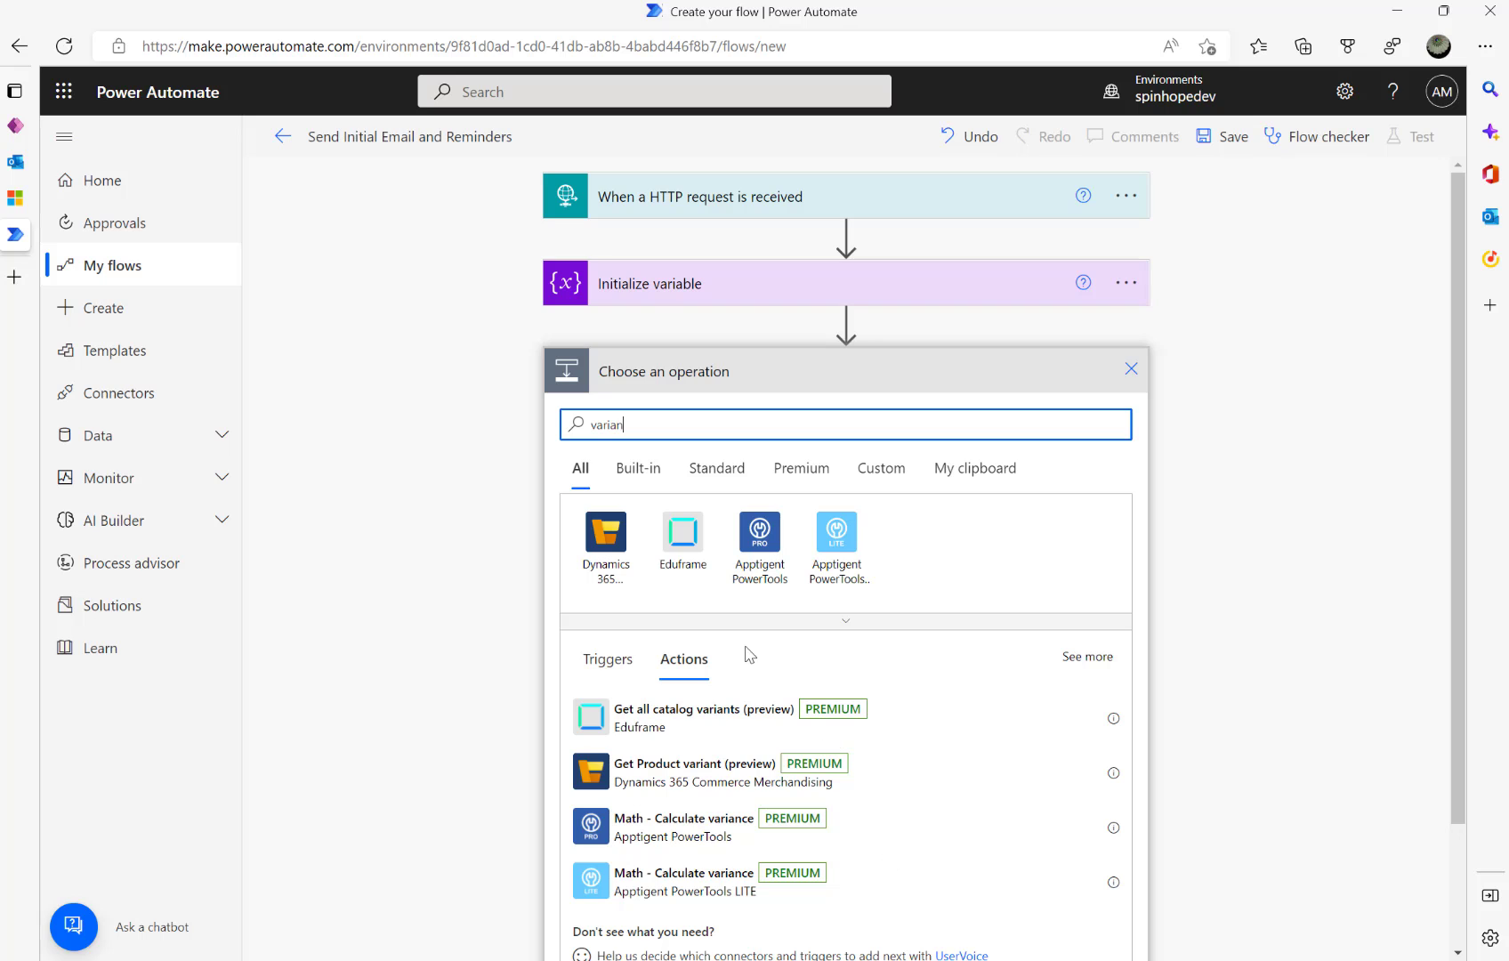
{"action": "type", "text": "ble"}
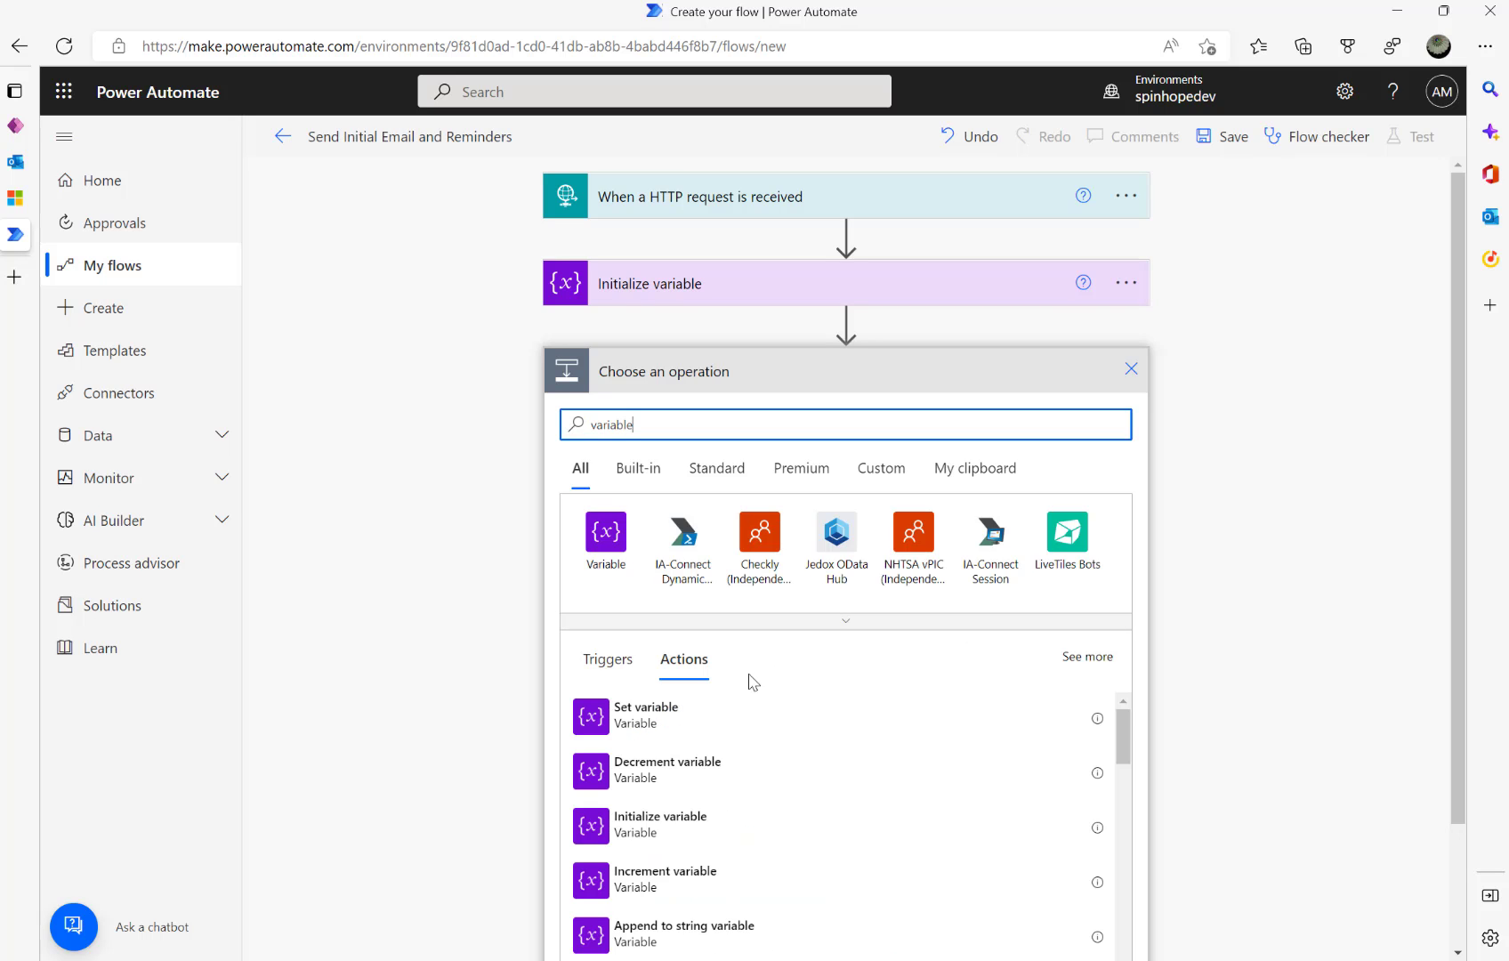
{"action": "scroll", "coordinate": [749, 683], "scroll_direction": "down", "scroll_amount": 2}
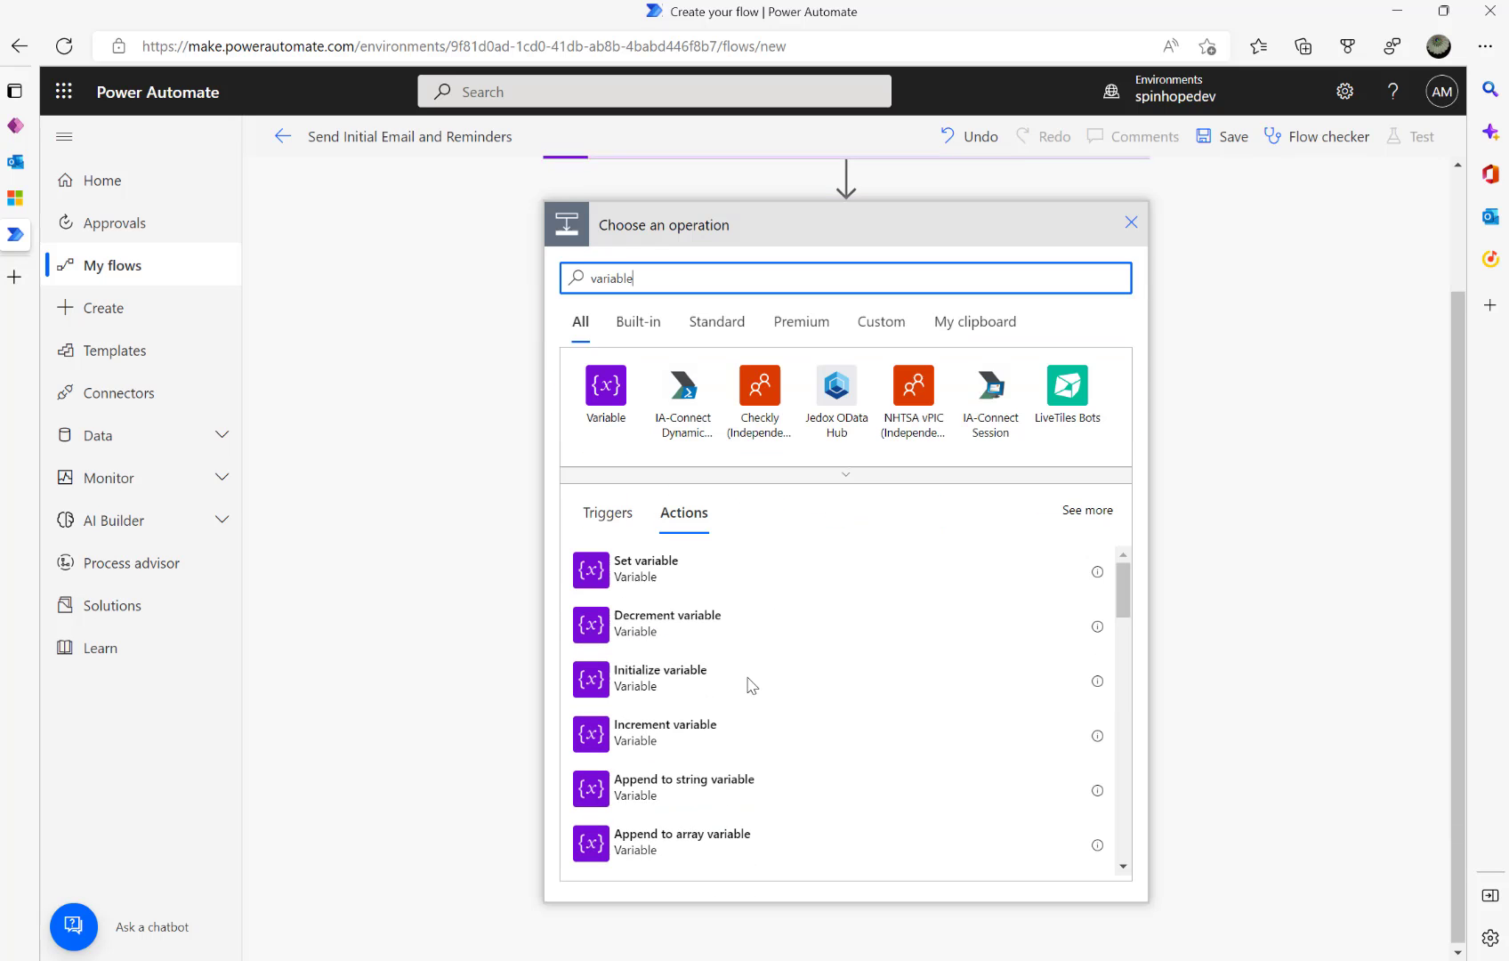
{"action": "left_click", "coordinate": [660, 690]}
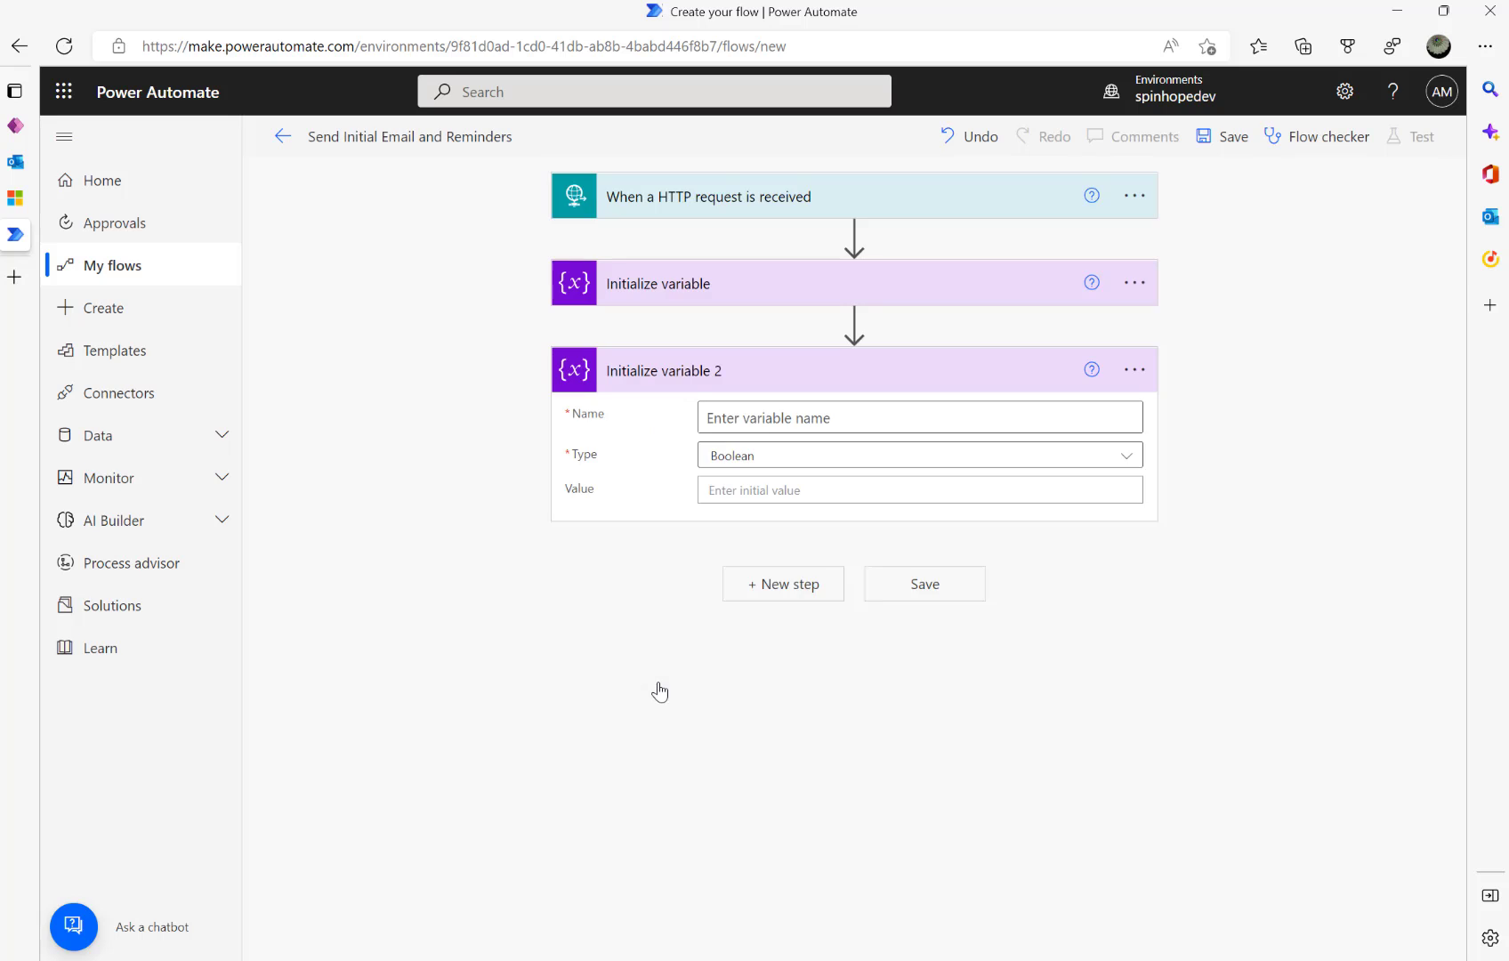
{"action": "left_click", "coordinate": [770, 421]}
{"action": "type", "text": "EmailSubhect"}
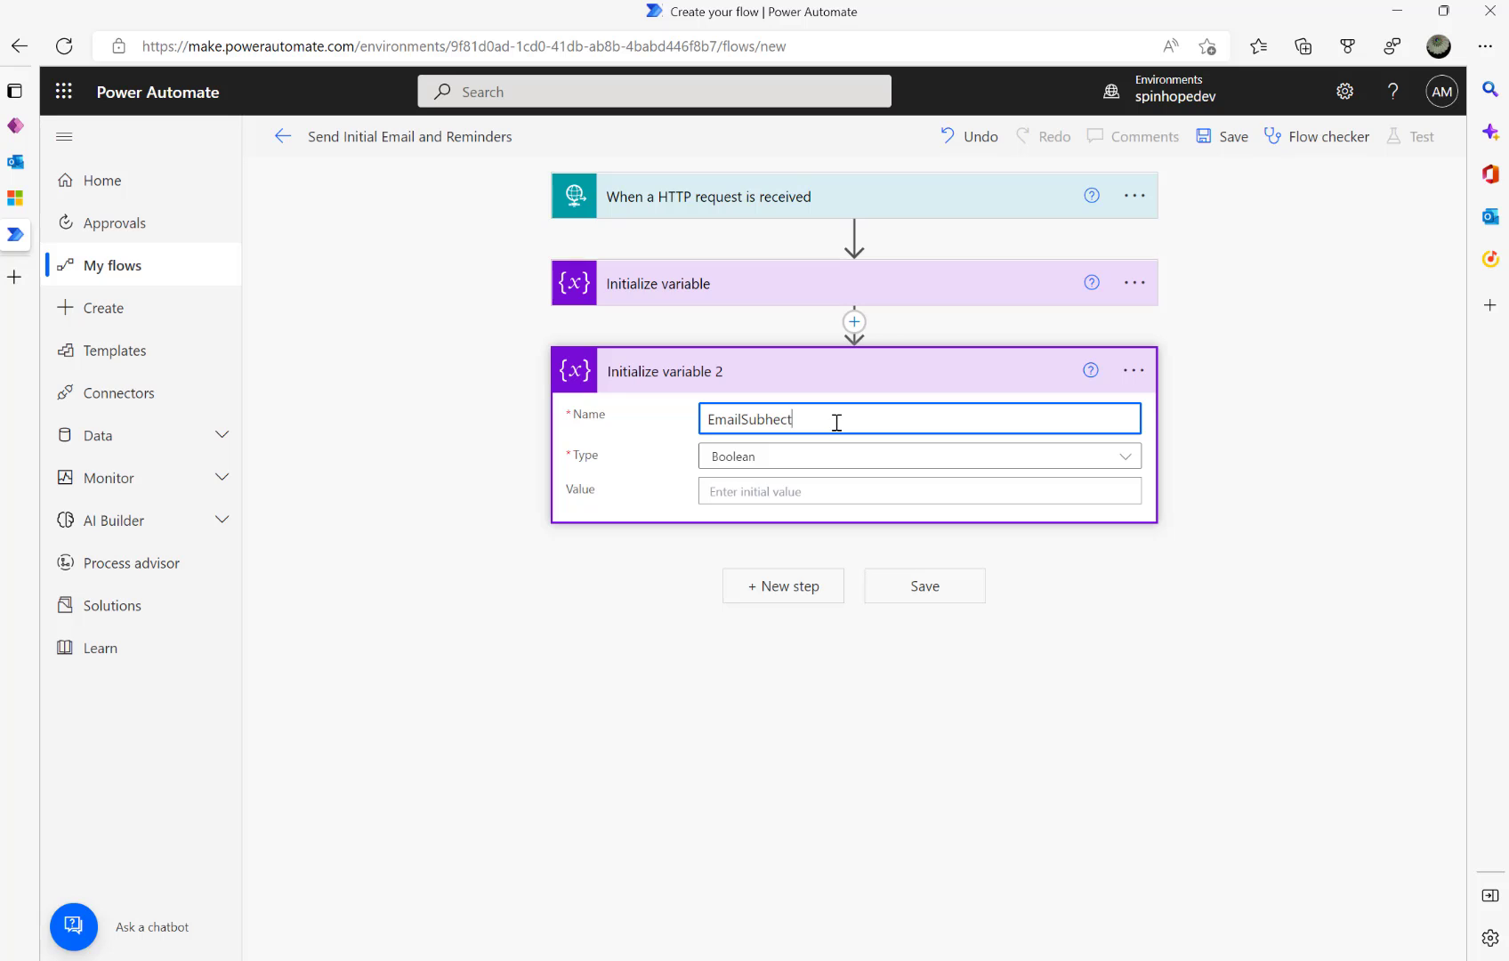
{"action": "key", "text": "BackSpace"}
{"action": "key", "text": "BackSpace"}
{"action": "key", "text": "BackSpace"}
{"action": "type", "text": "ject"}
{"action": "left_click", "coordinate": [783, 454]}
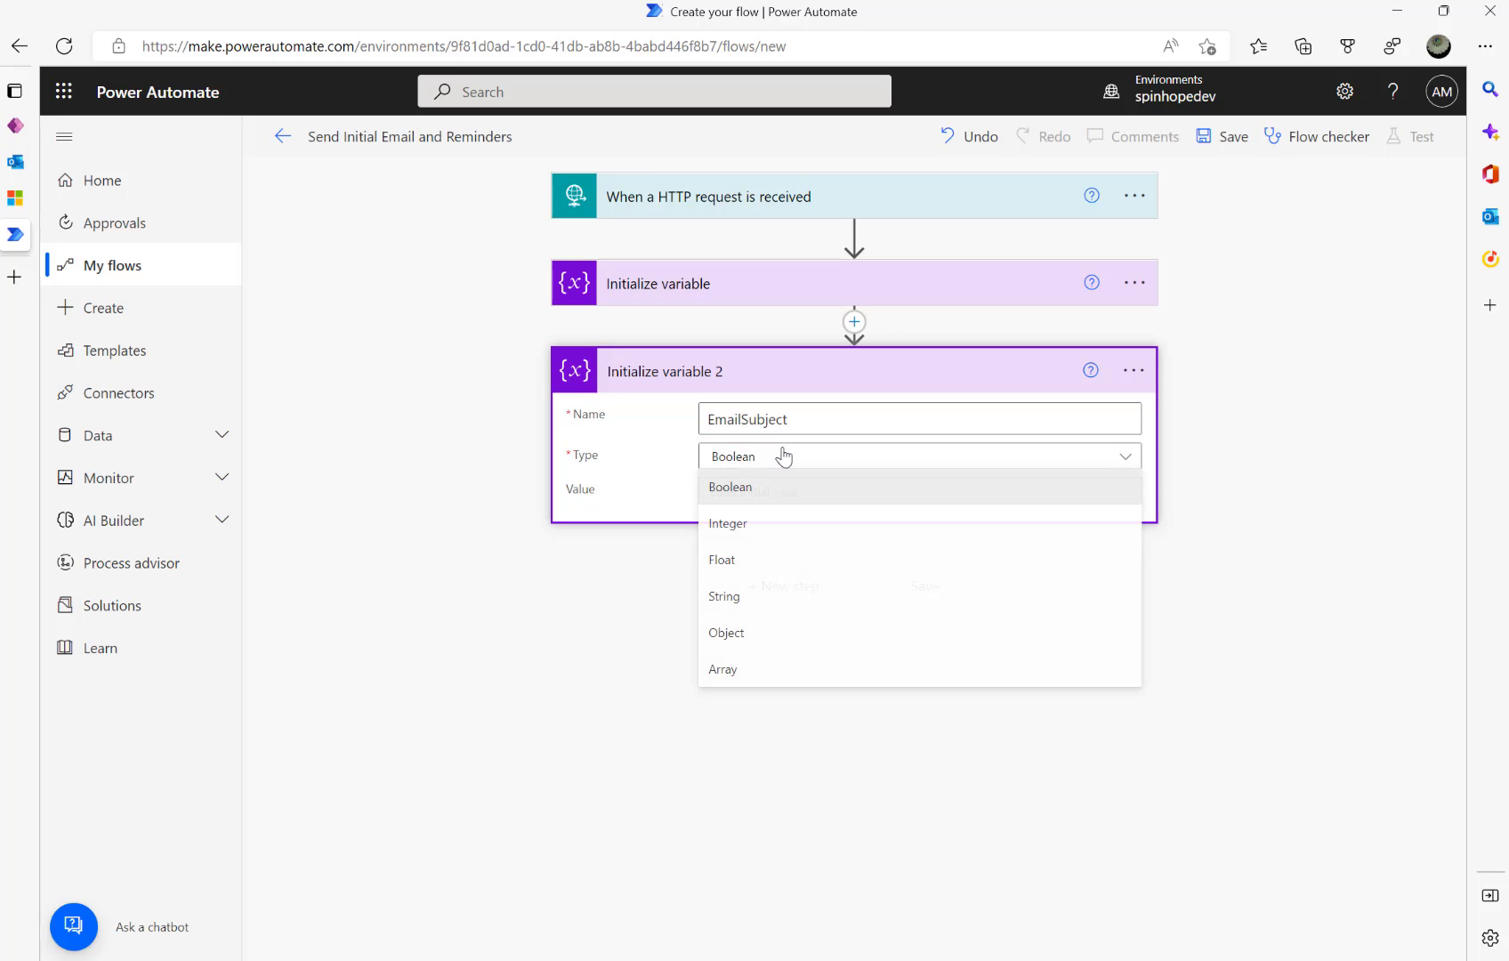
{"action": "left_click", "coordinate": [745, 609]}
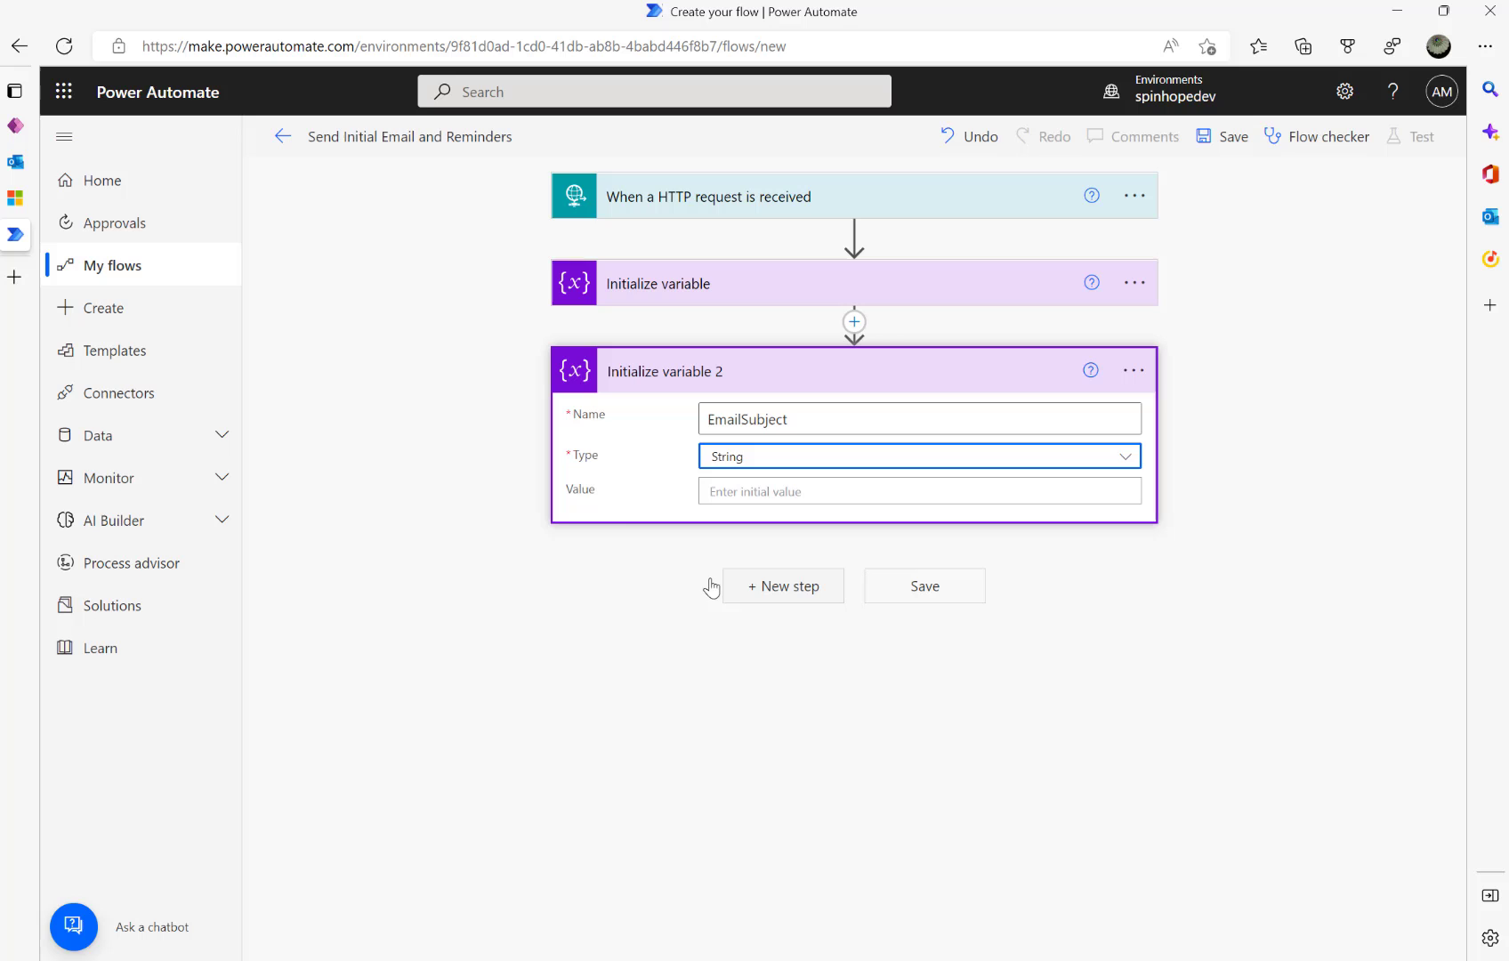
- Review the ApproverEmail step, then show the Invoice Approvers list in Dynamics 365
{"action": "left_click", "coordinate": [688, 293]}
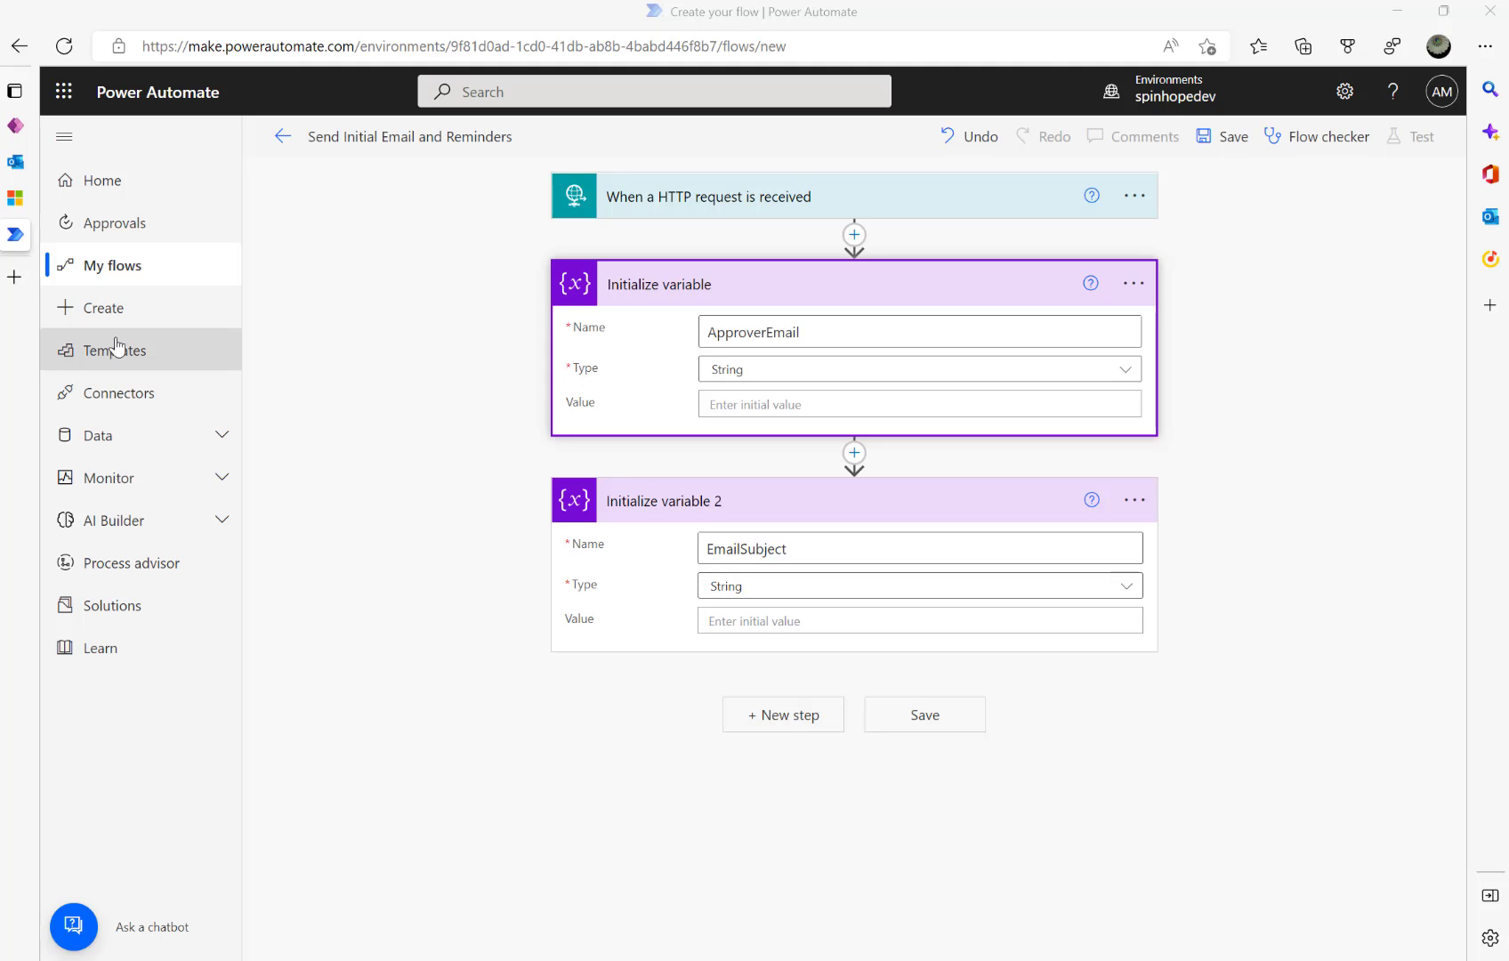
{"action": "left_click", "coordinate": [15, 198]}
{"action": "left_click", "coordinate": [160, 407]}
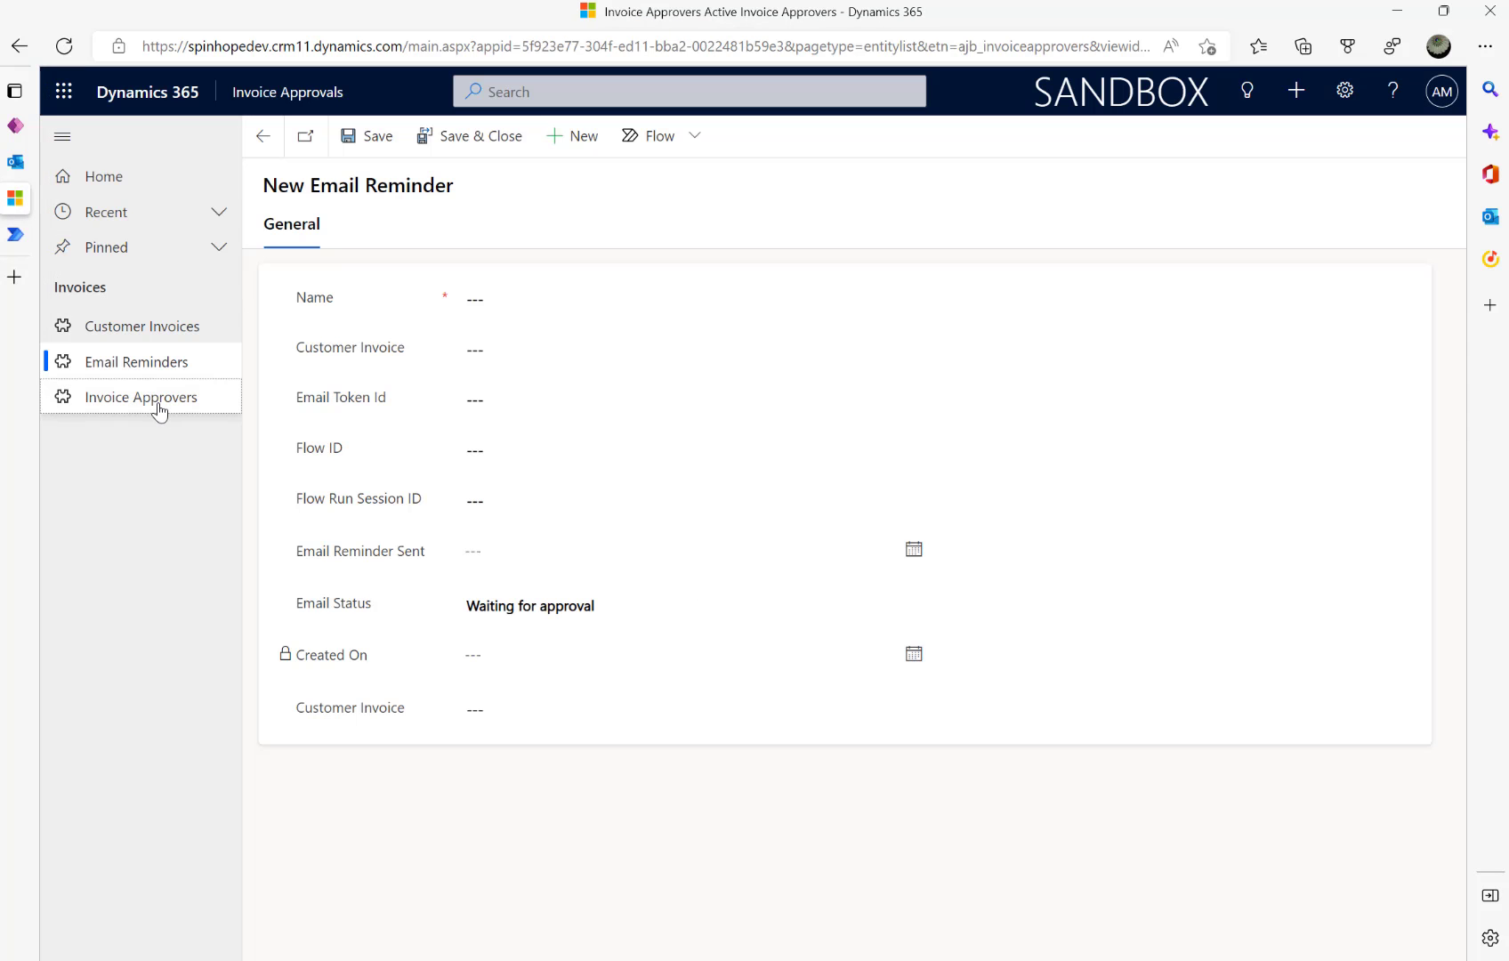
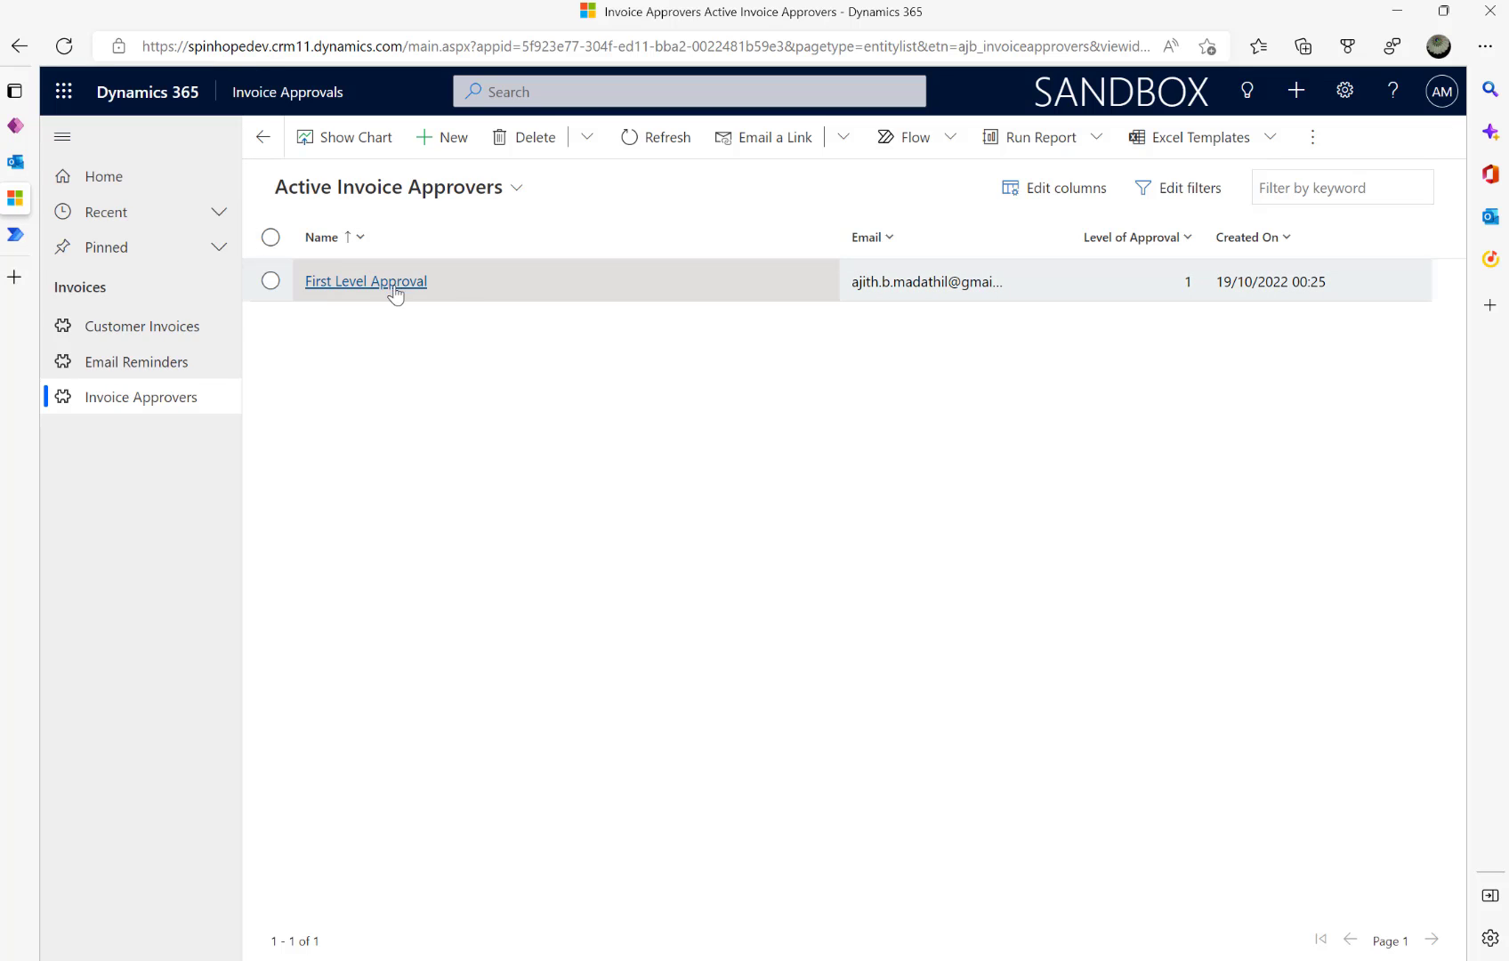
- Return to the Send Initial Email and Reminders flow editor from Dynamics 365
{"action": "left_click", "coordinate": [14, 235]}
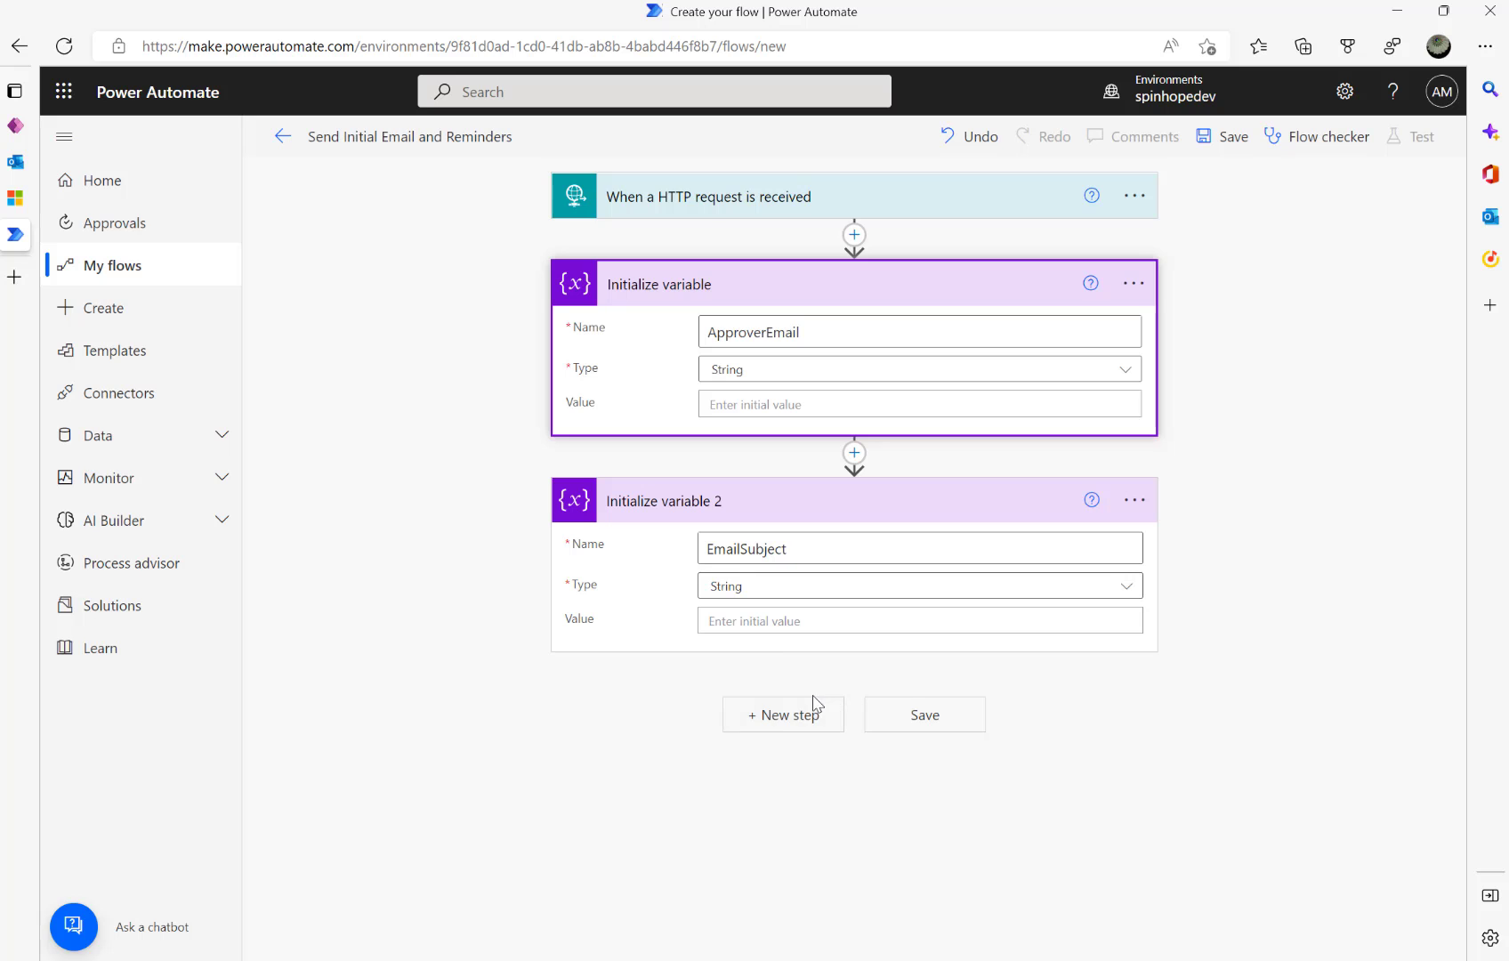
- Add a Dataverse List rows step on the Invoice Approvers table after the two variables
{"action": "left_click", "coordinate": [788, 715]}
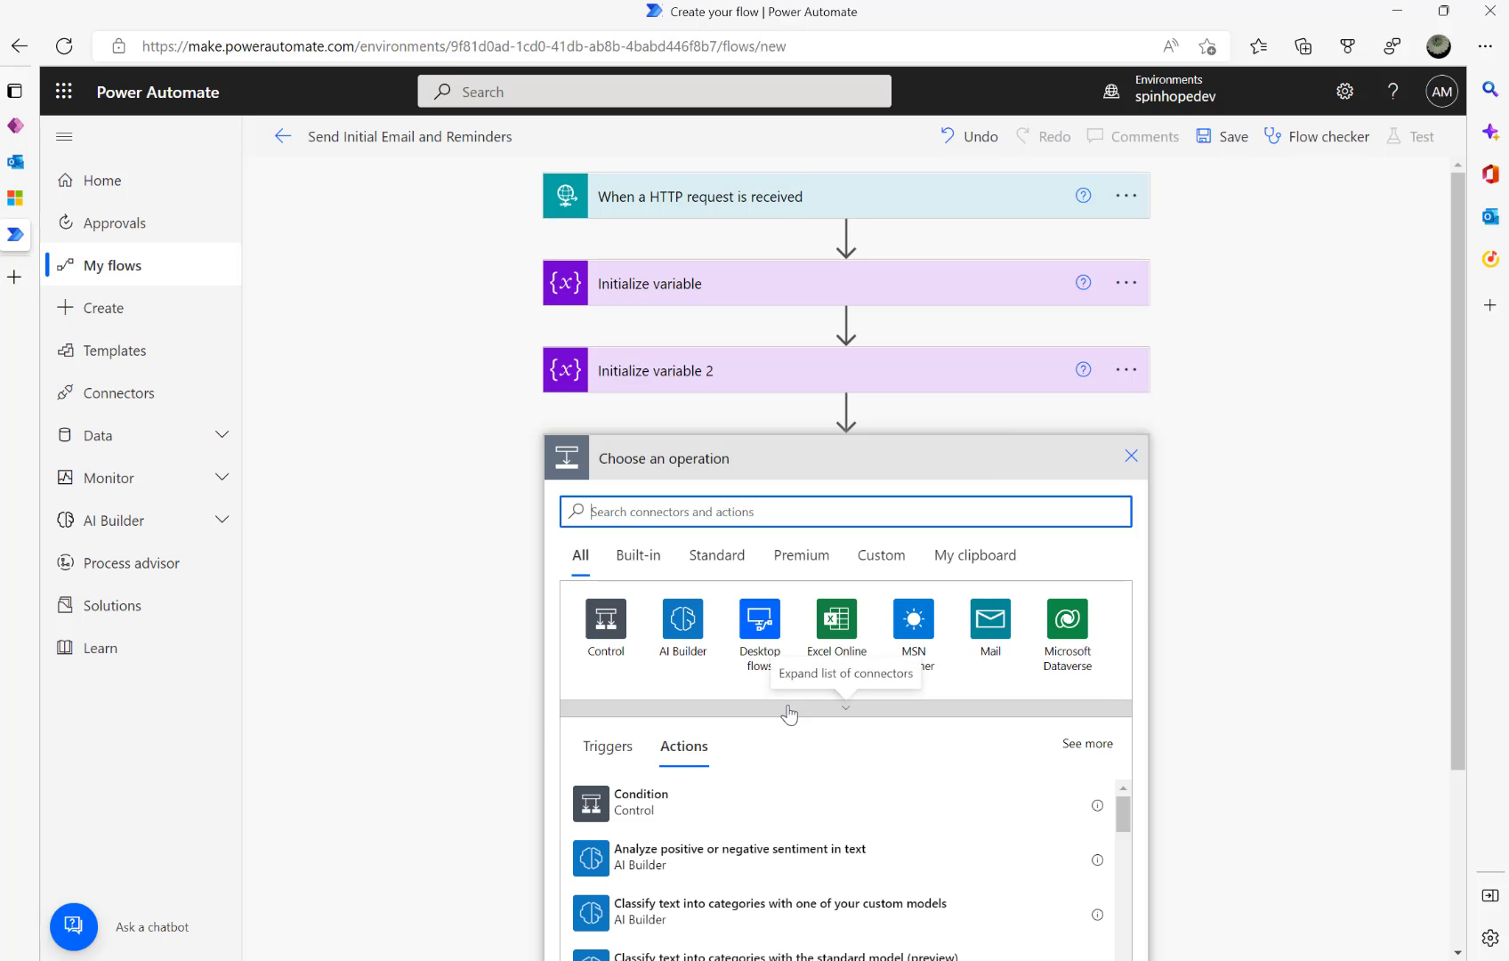
{"action": "left_click", "coordinate": [1061, 643]}
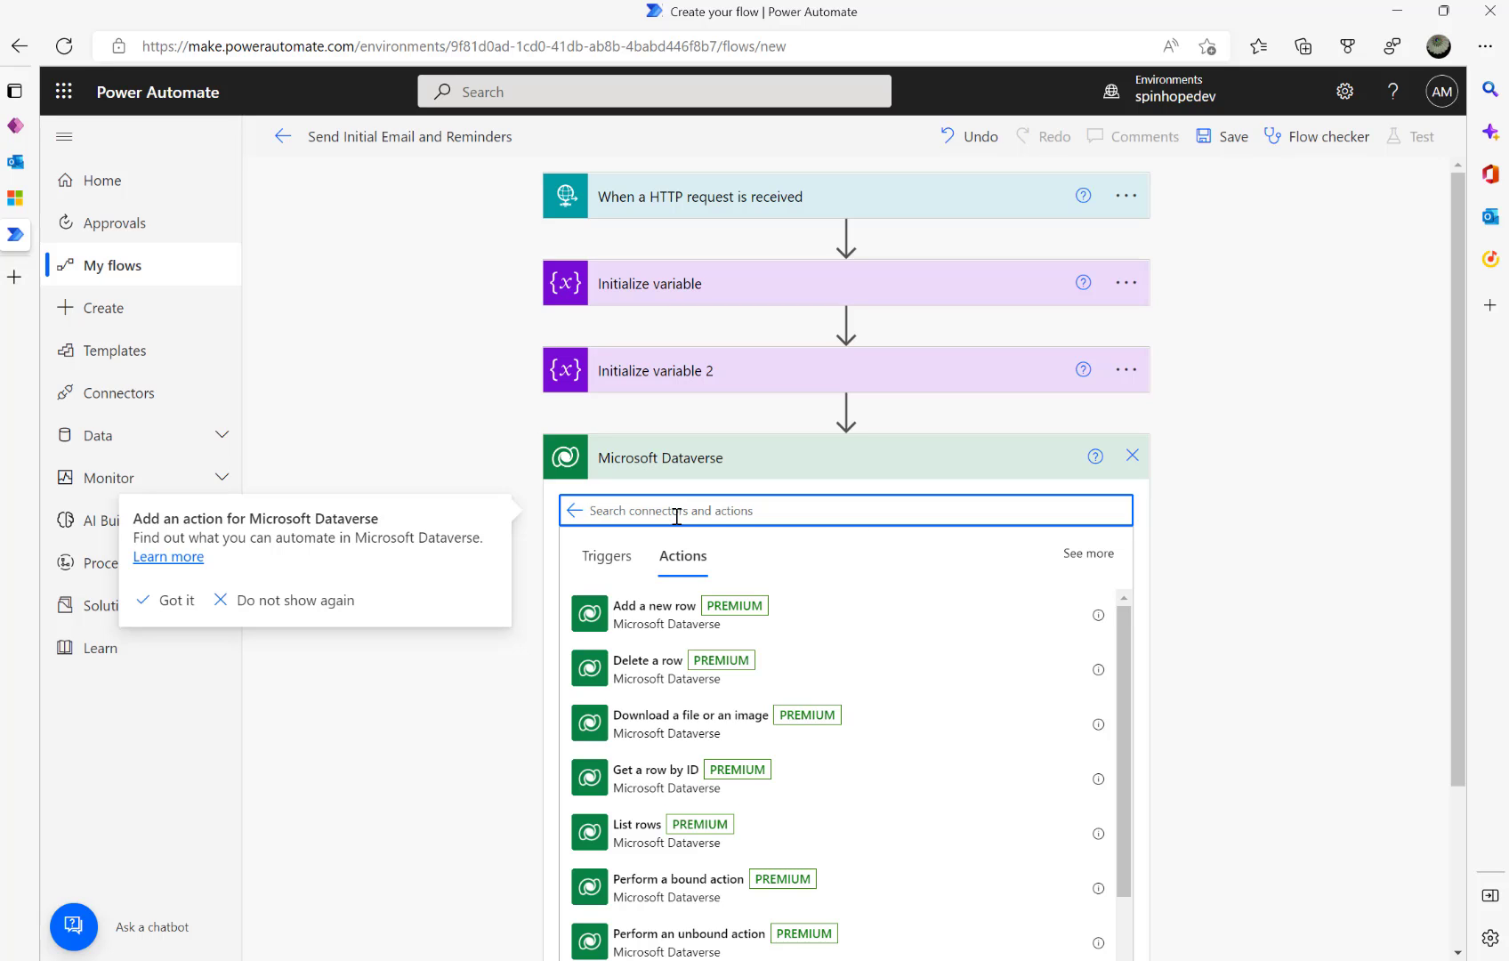
{"action": "type", "text": "List Rows"}
{"action": "left_click", "coordinate": [603, 608]}
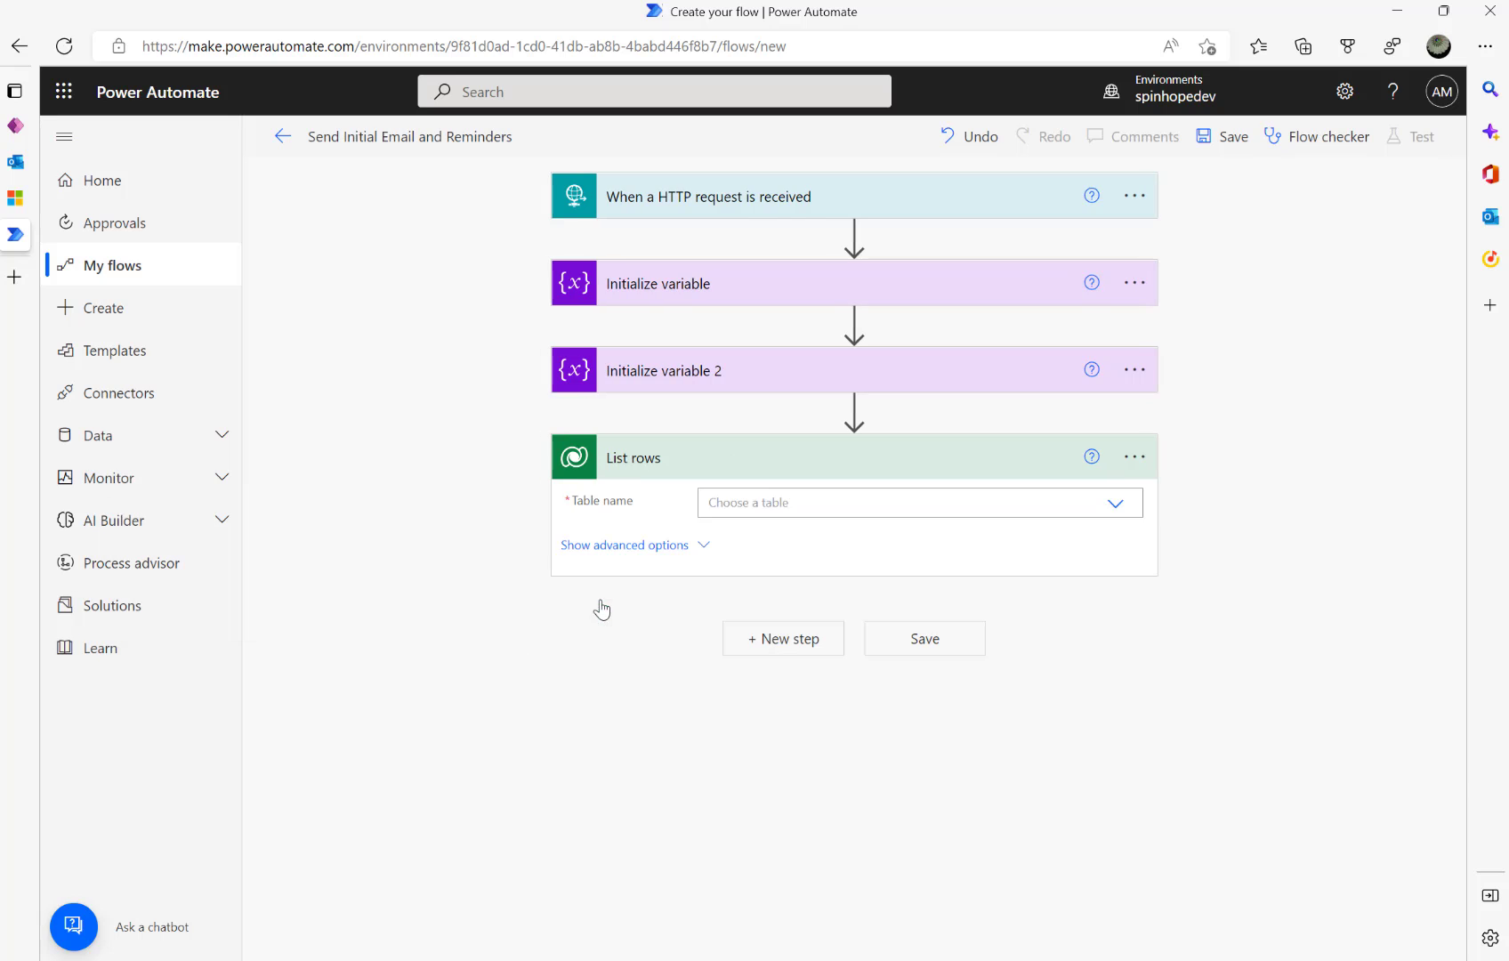
{"action": "left_click", "coordinate": [809, 500]}
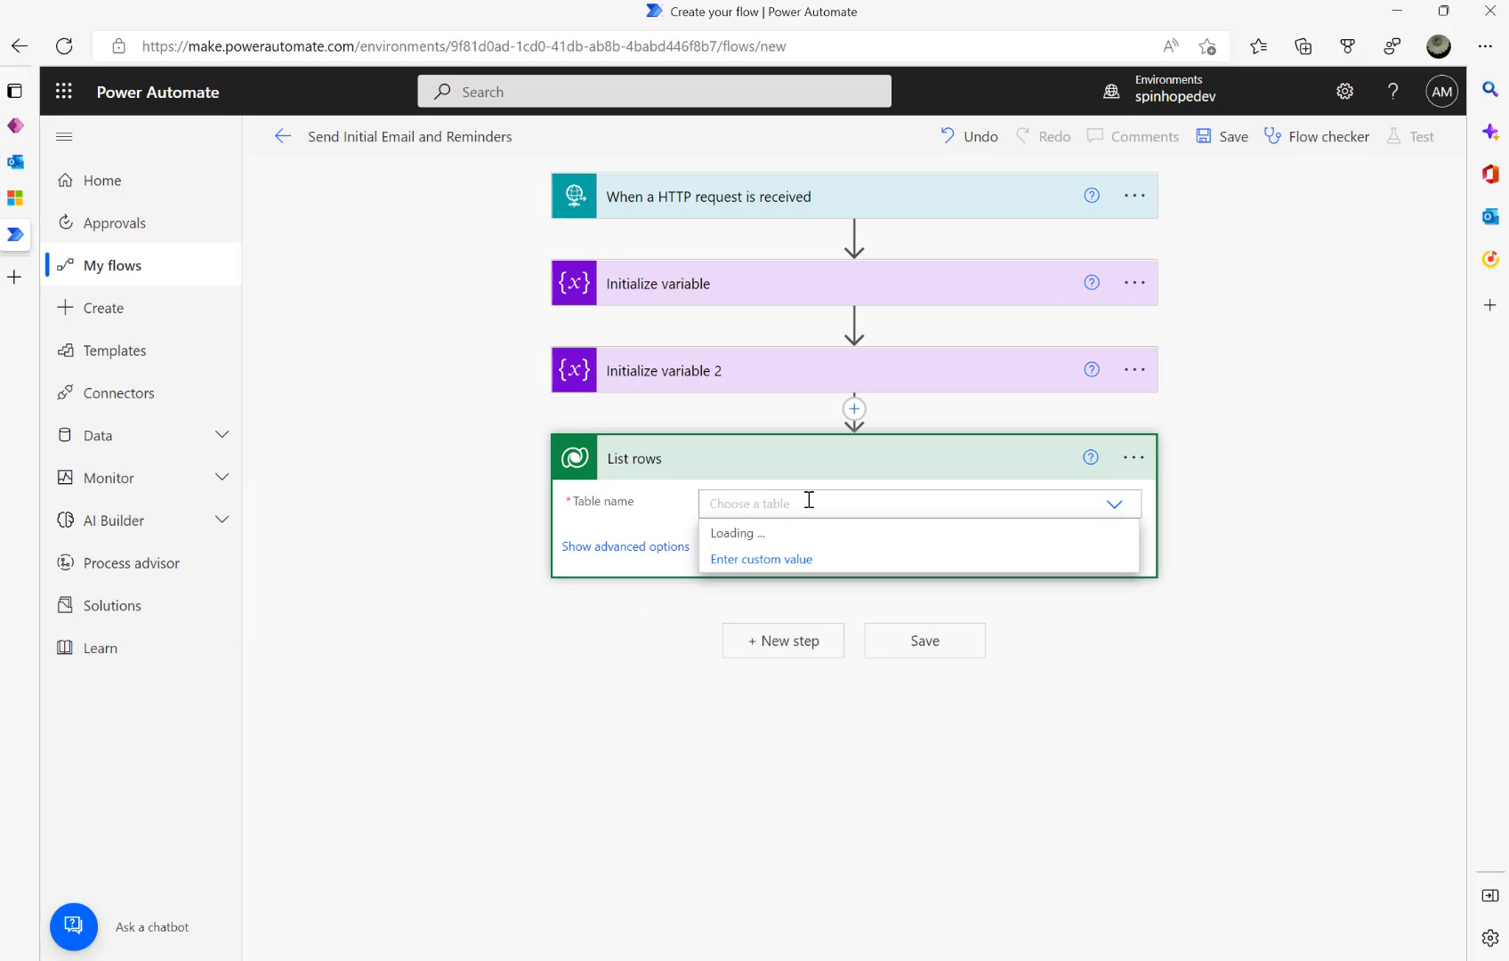
{"action": "type", "text": "Inv"}
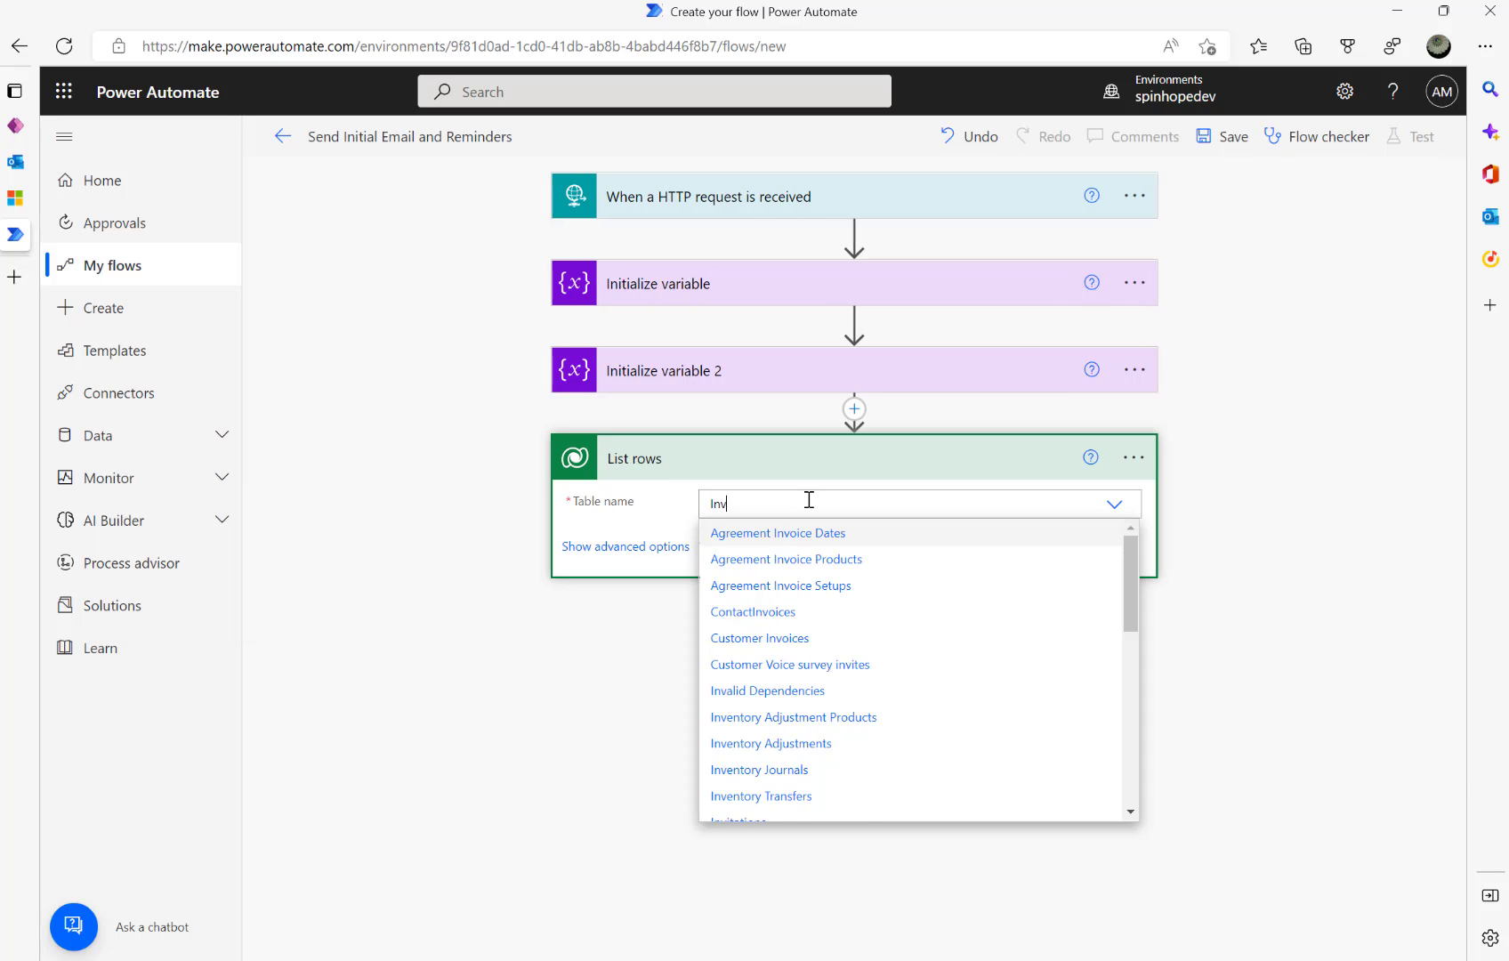
{"action": "type", "text": "oice Approvers"}
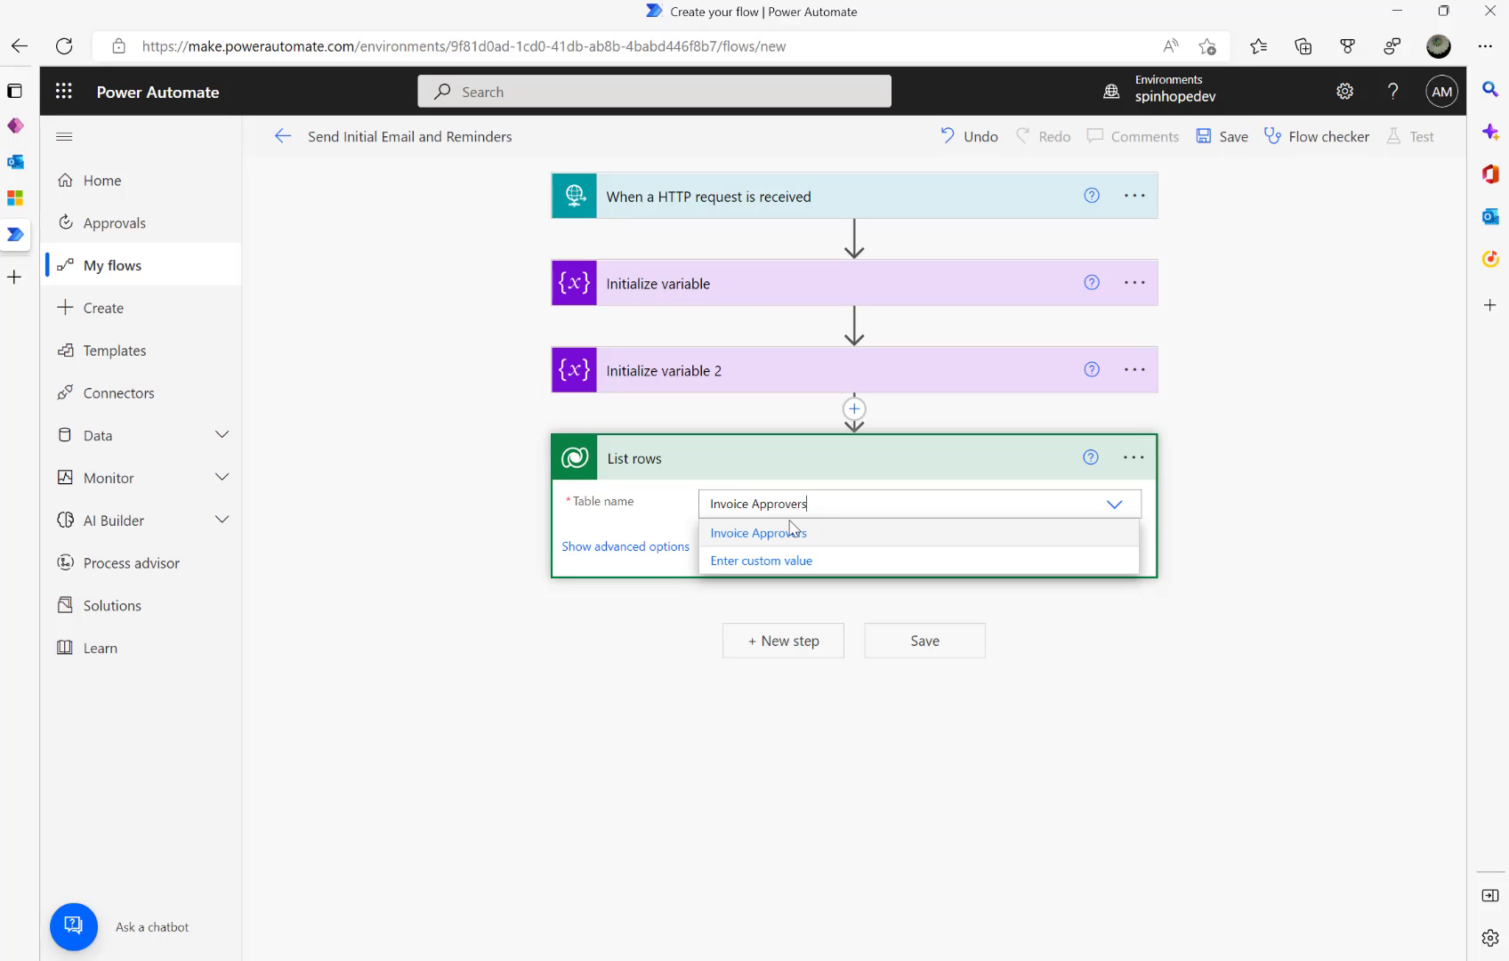
{"action": "left_click", "coordinate": [785, 532]}
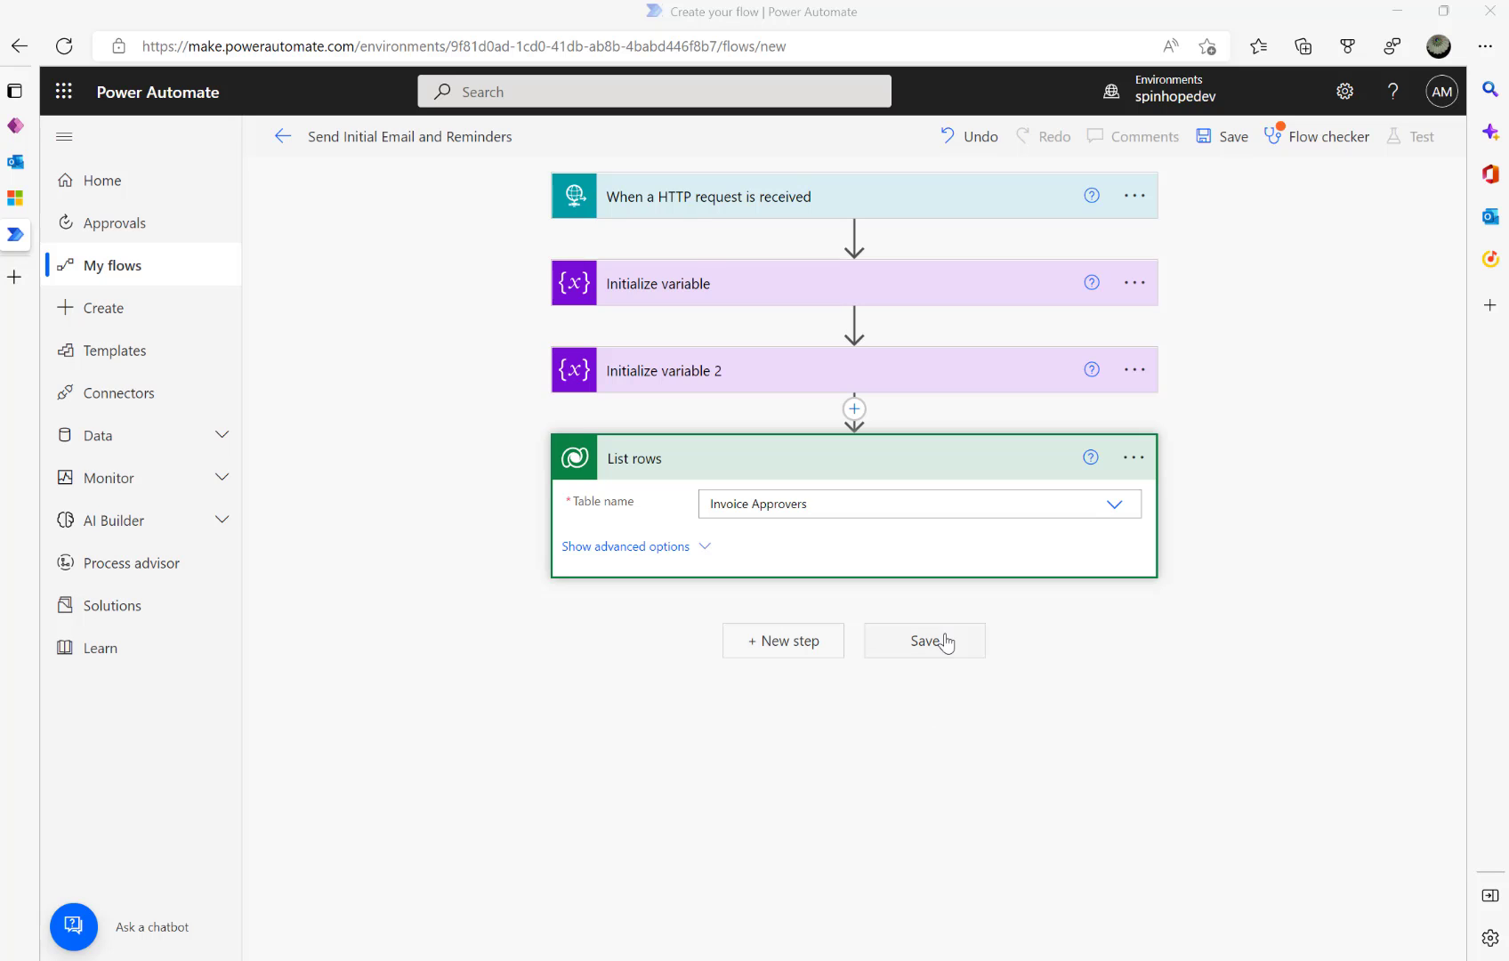
{"action": "left_click", "coordinate": [710, 289]}
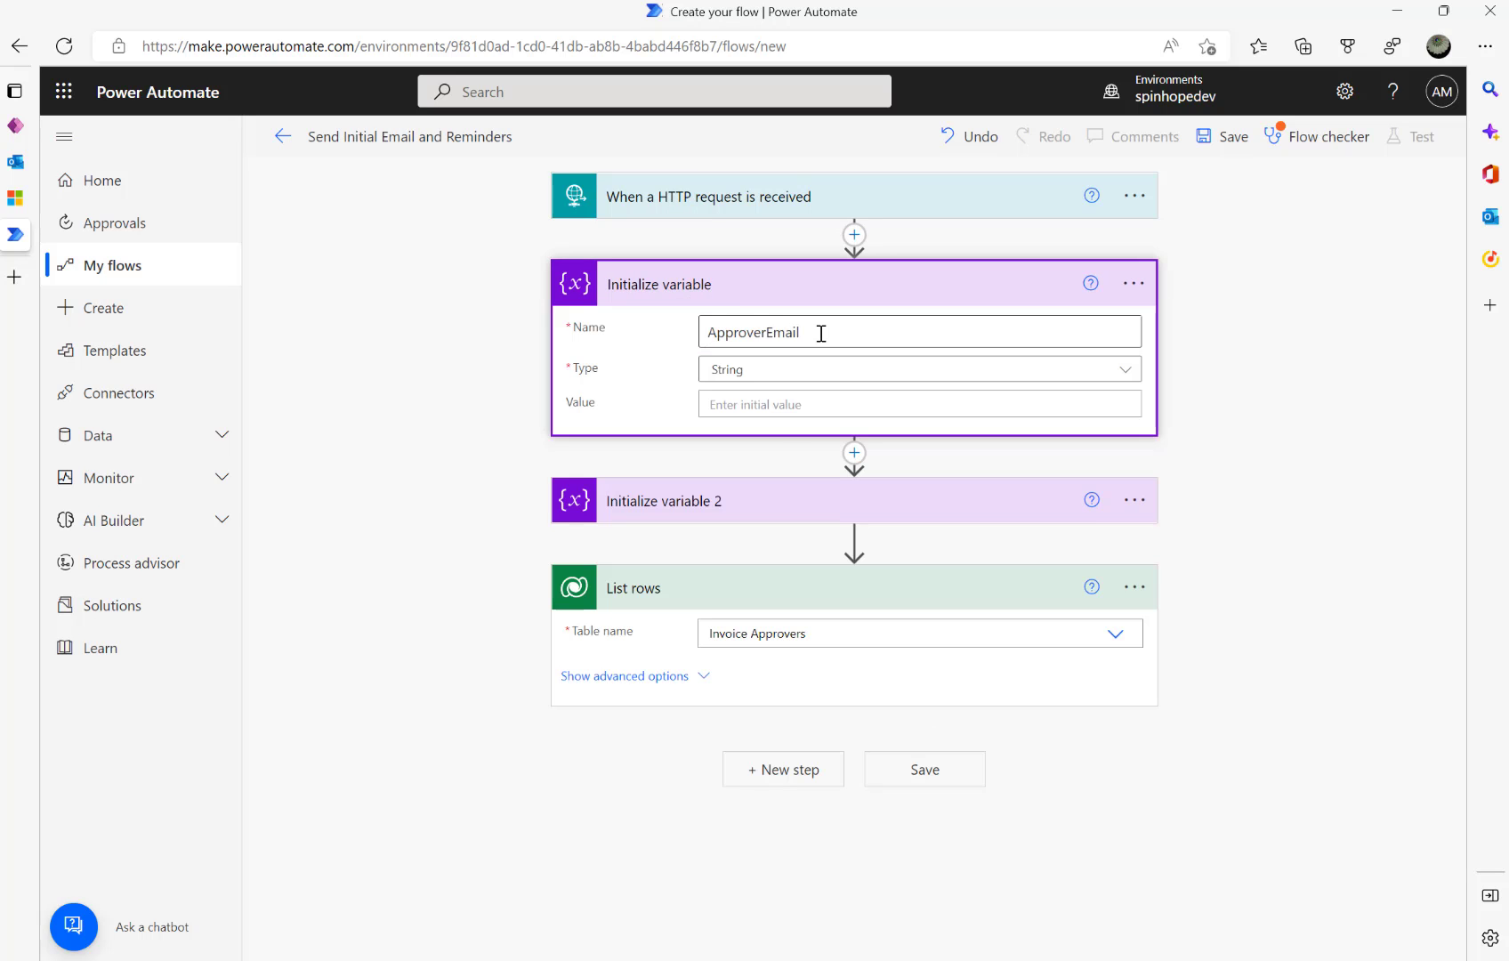
- Add a Set variable step after List rows targeting ApproverEmail
{"action": "left_click", "coordinate": [786, 769]}
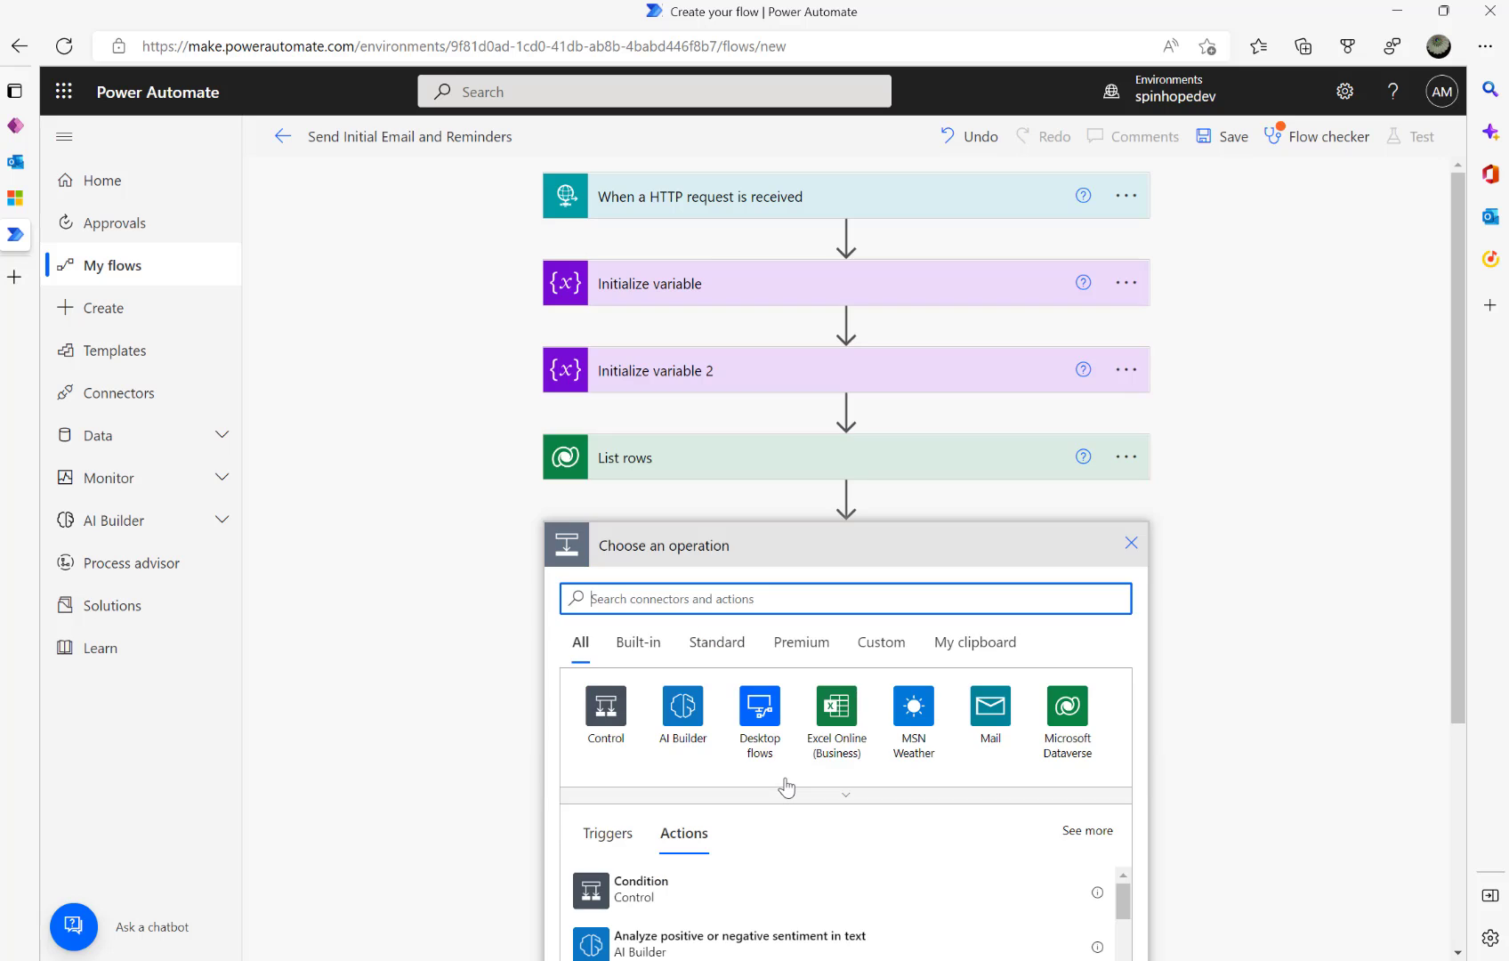
{"action": "type", "text": "set vari"}
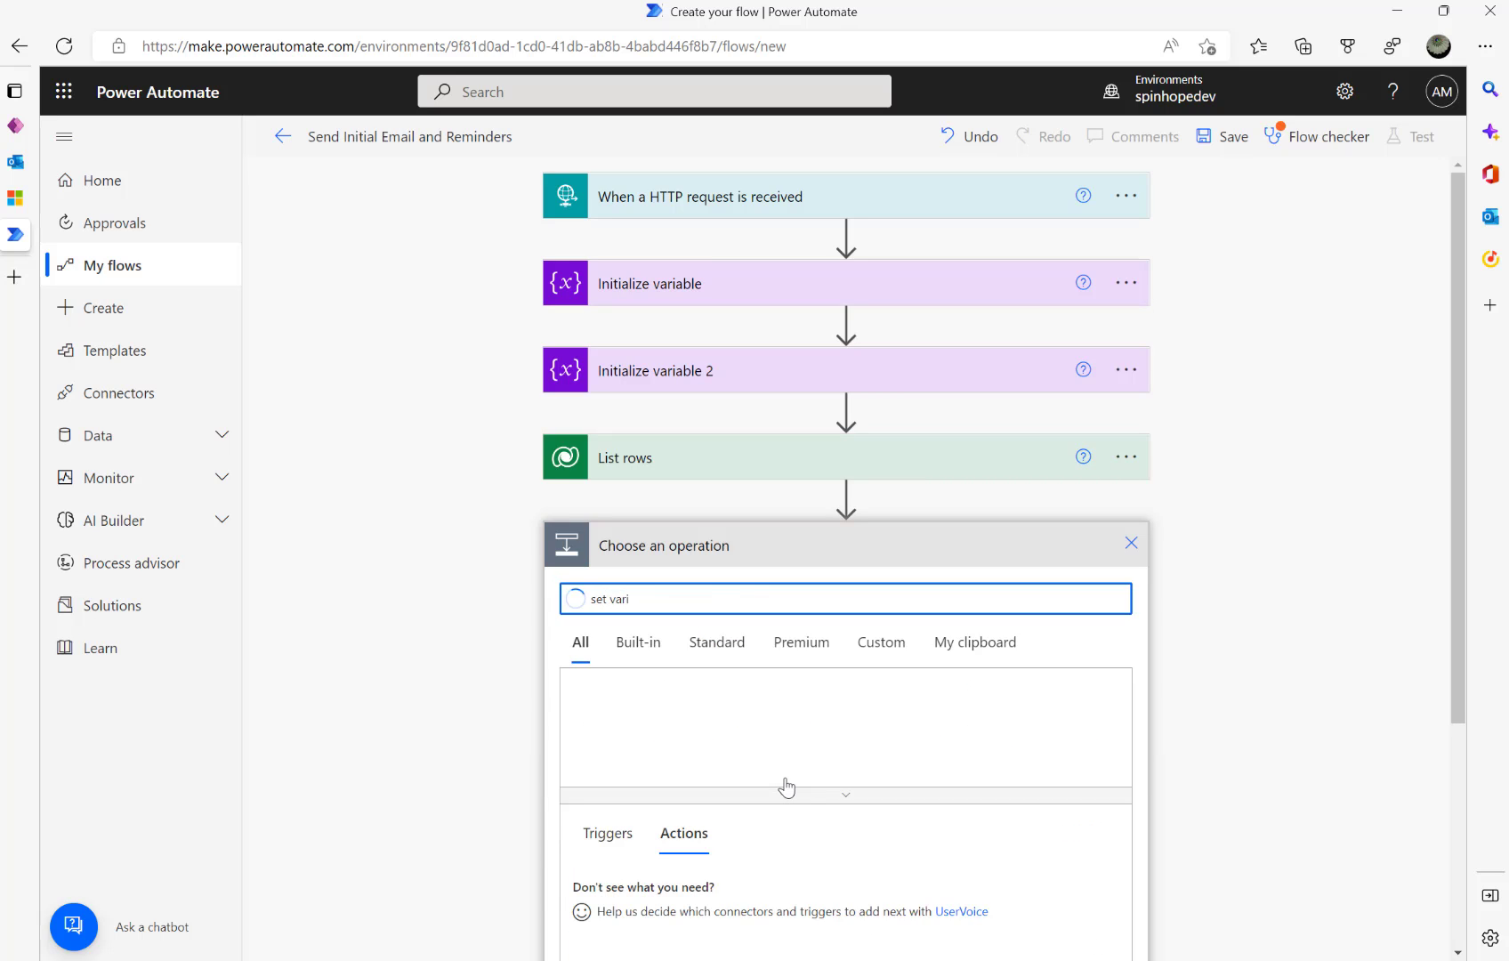
{"action": "left_click", "coordinate": [753, 722]}
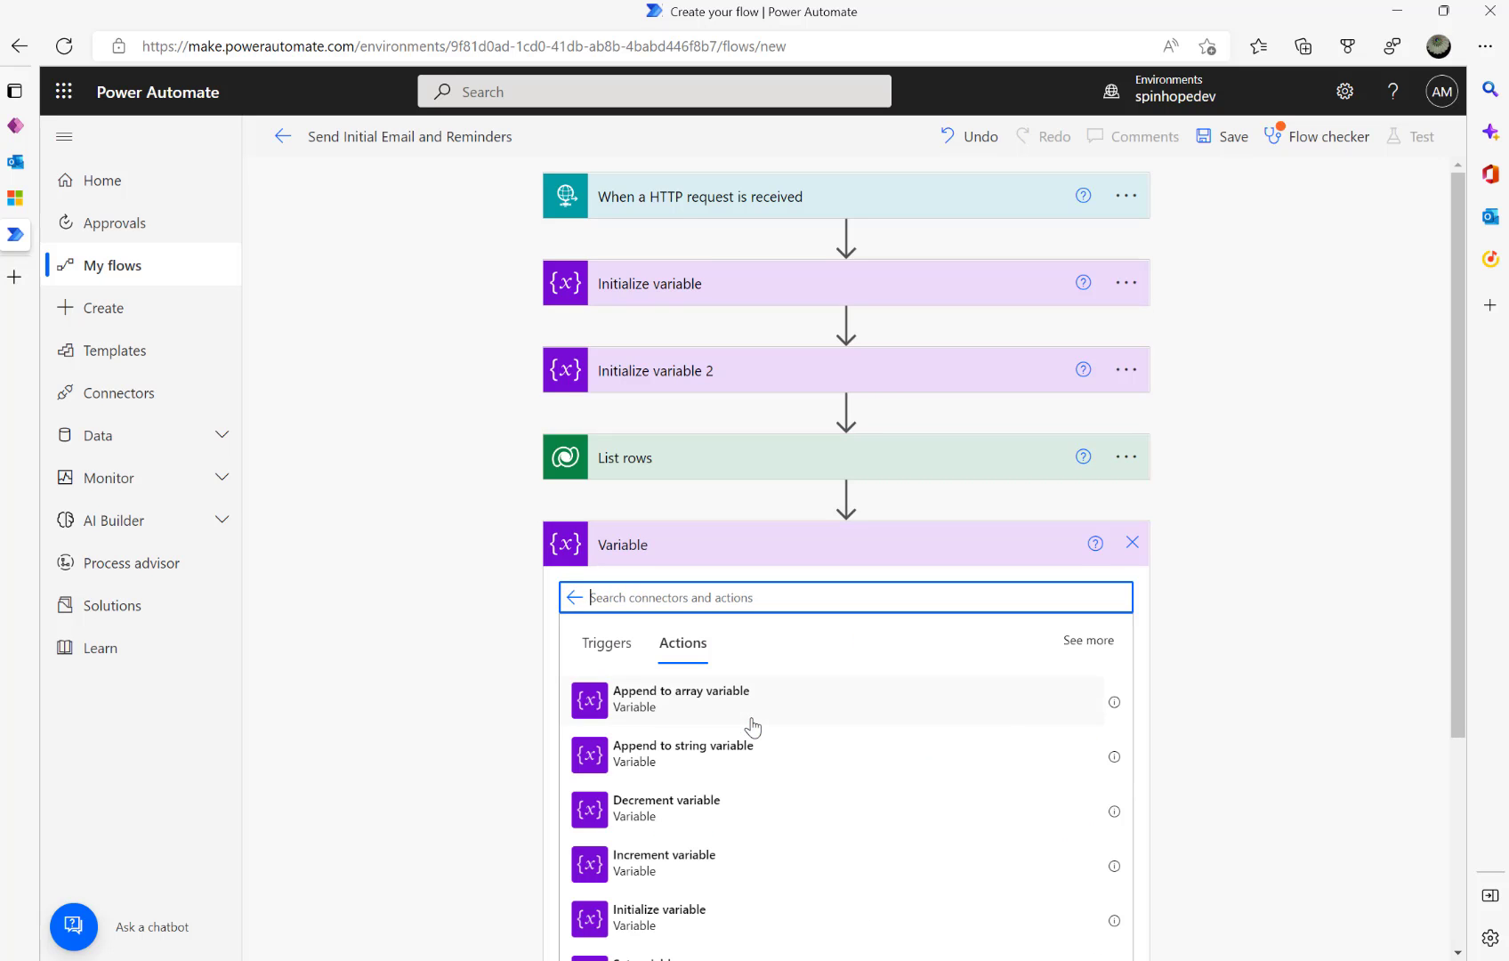
{"action": "scroll", "coordinate": [754, 728], "scroll_direction": "down", "scroll_amount": 2}
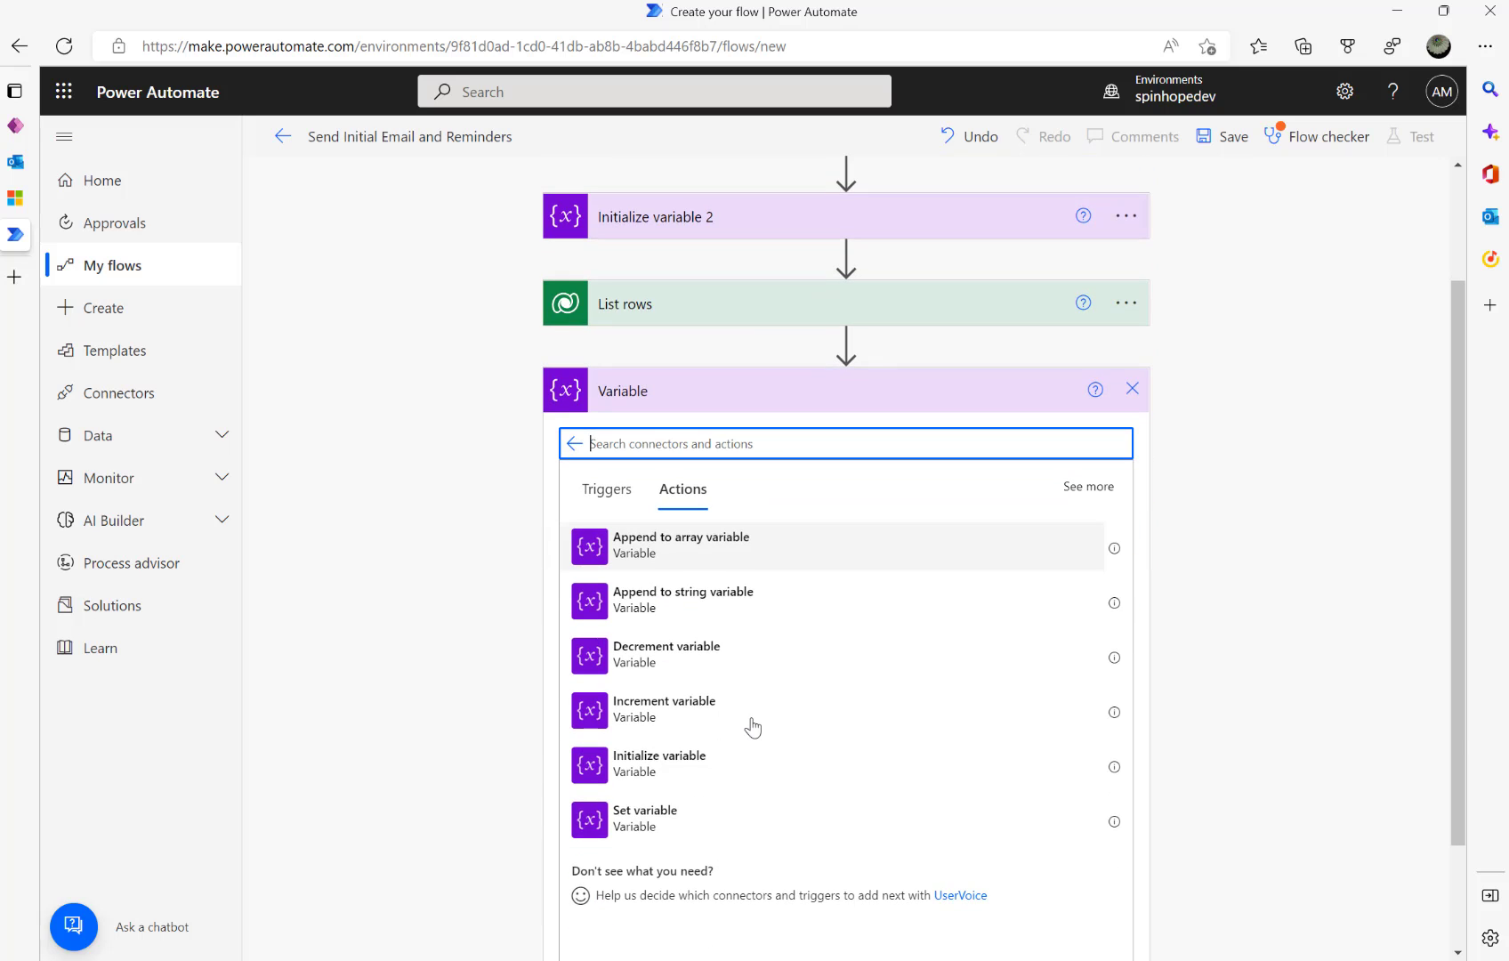
{"action": "left_click", "coordinate": [655, 826]}
{"action": "left_click", "coordinate": [782, 590]}
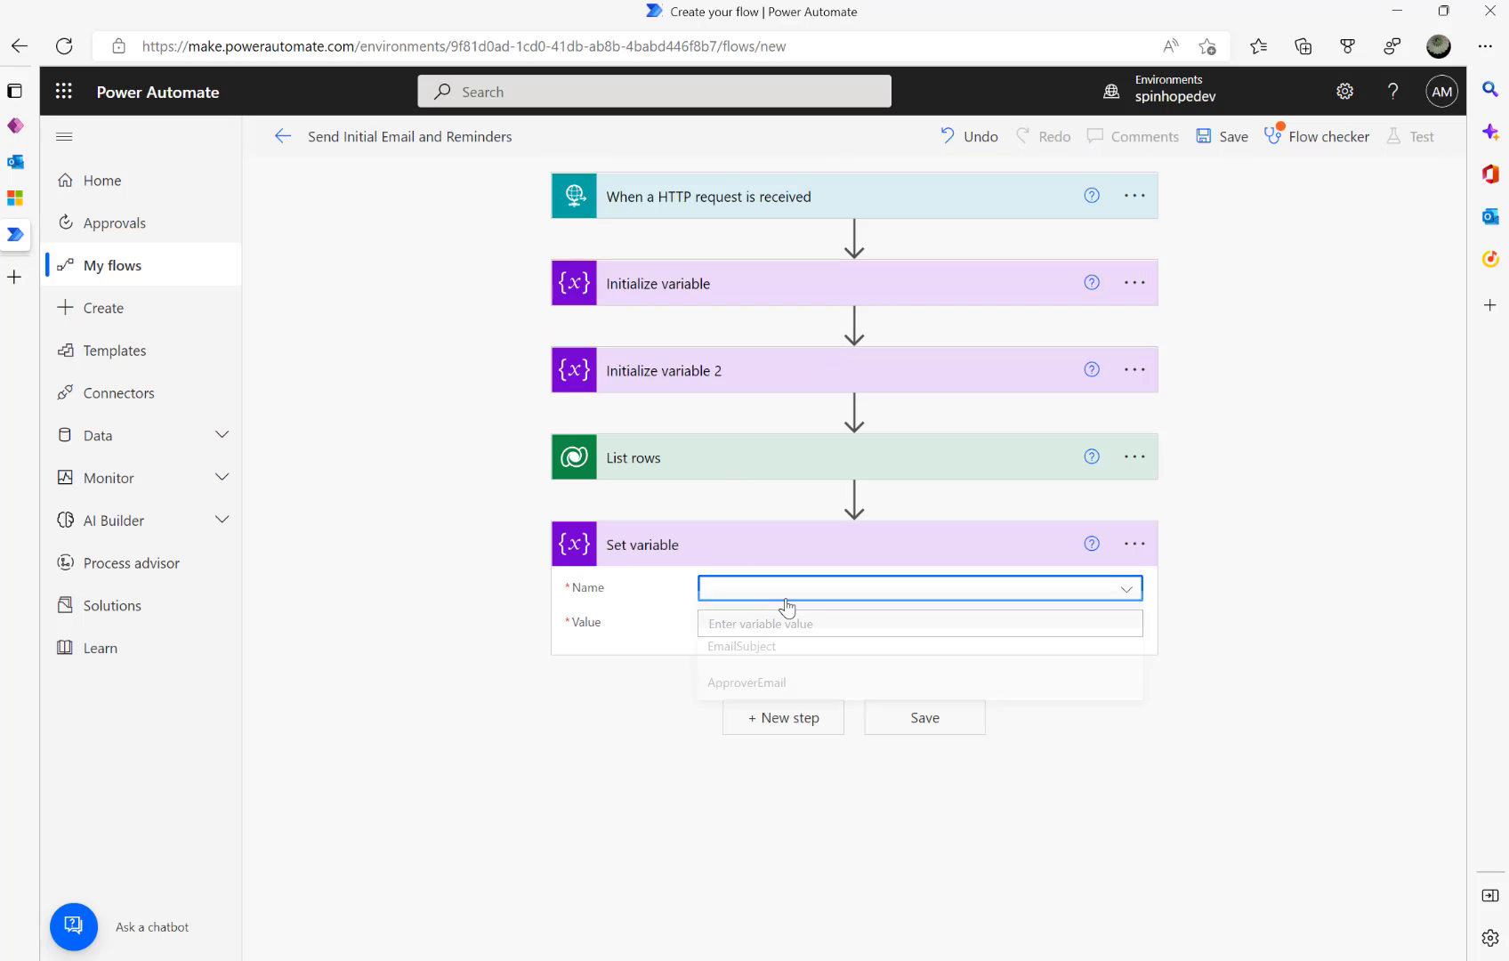
{"action": "left_click", "coordinate": [779, 696]}
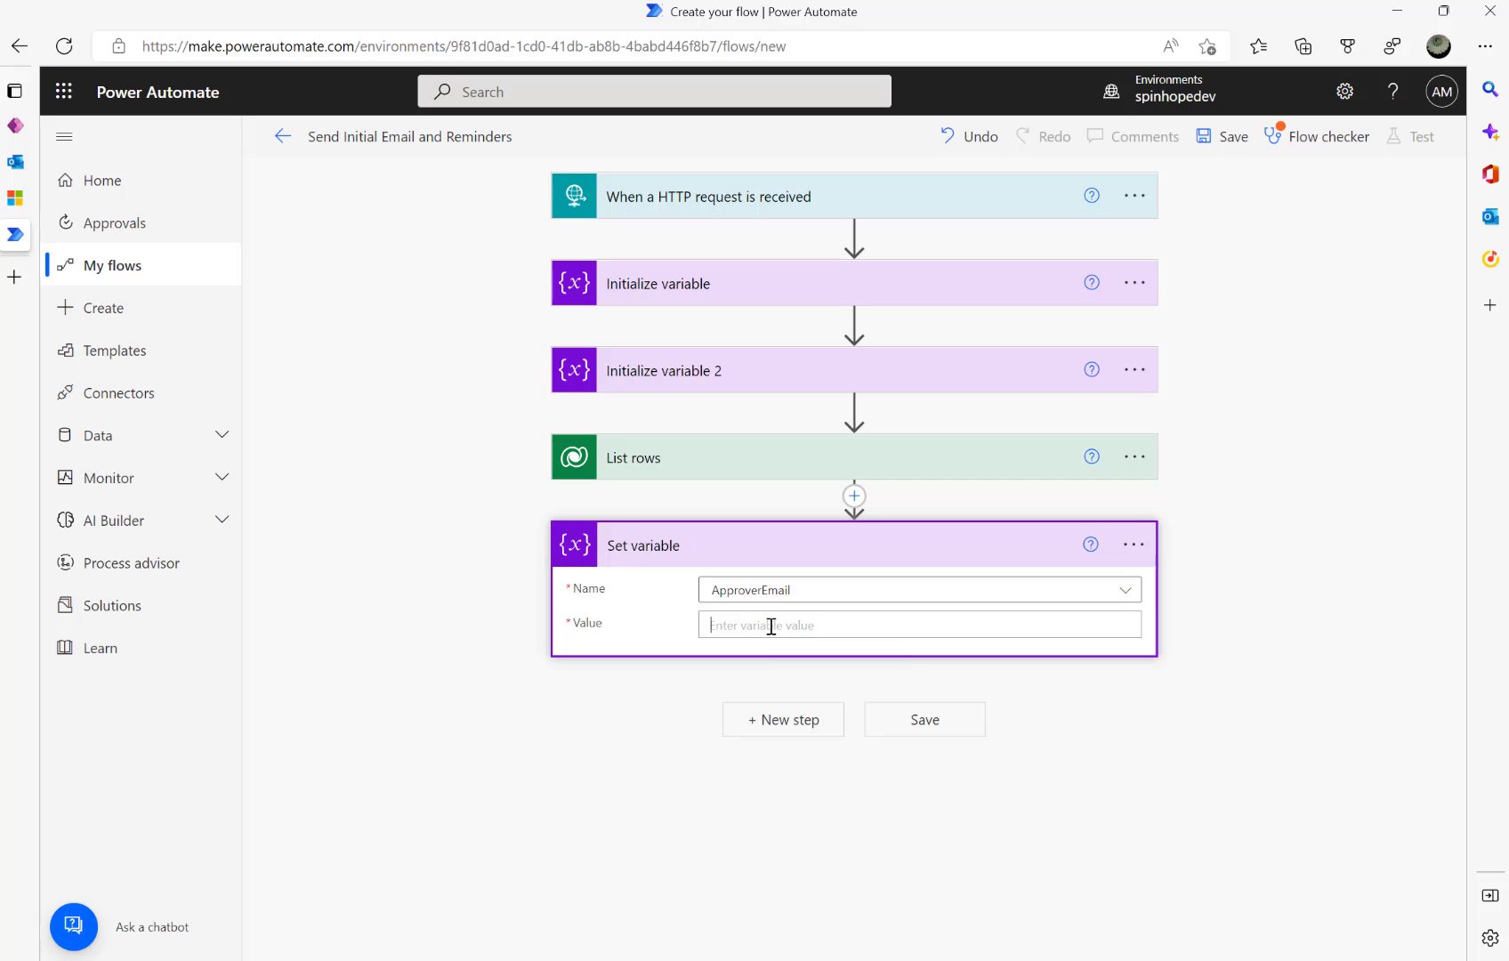
- Search dynamic content for 'emai' for the value, then view the Dynamics 365 Invoice Approvers list
{"action": "left_click", "coordinate": [772, 626]}
{"action": "left_click", "coordinate": [1181, 713]}
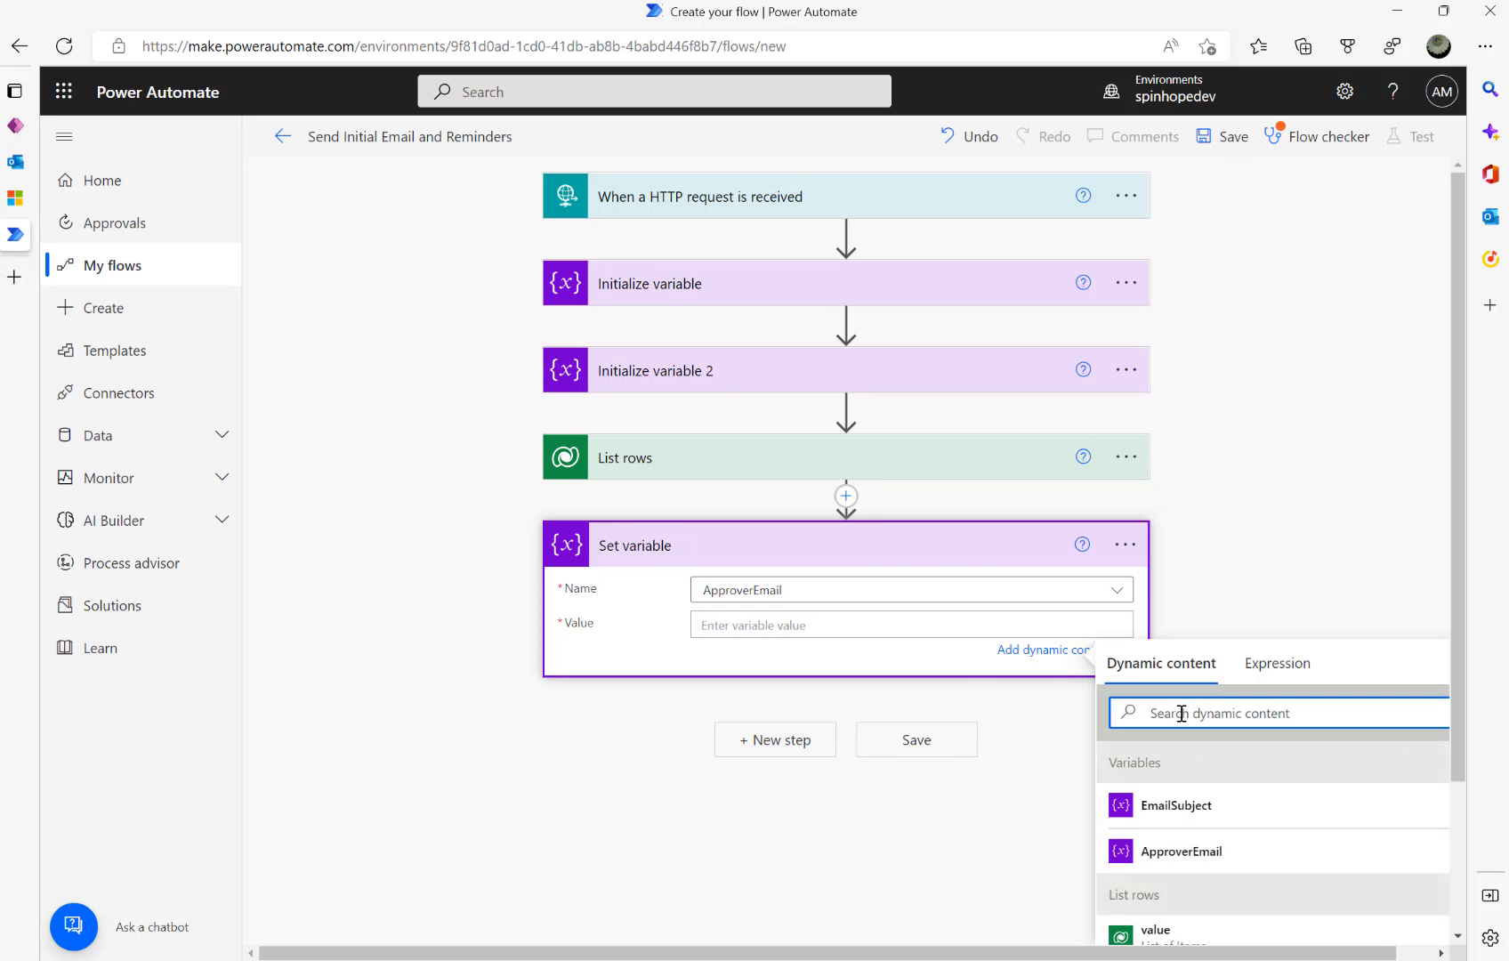
{"action": "type", "text": "email"}
{"action": "scroll", "coordinate": [1290, 746], "scroll_direction": "down", "scroll_amount": 2}
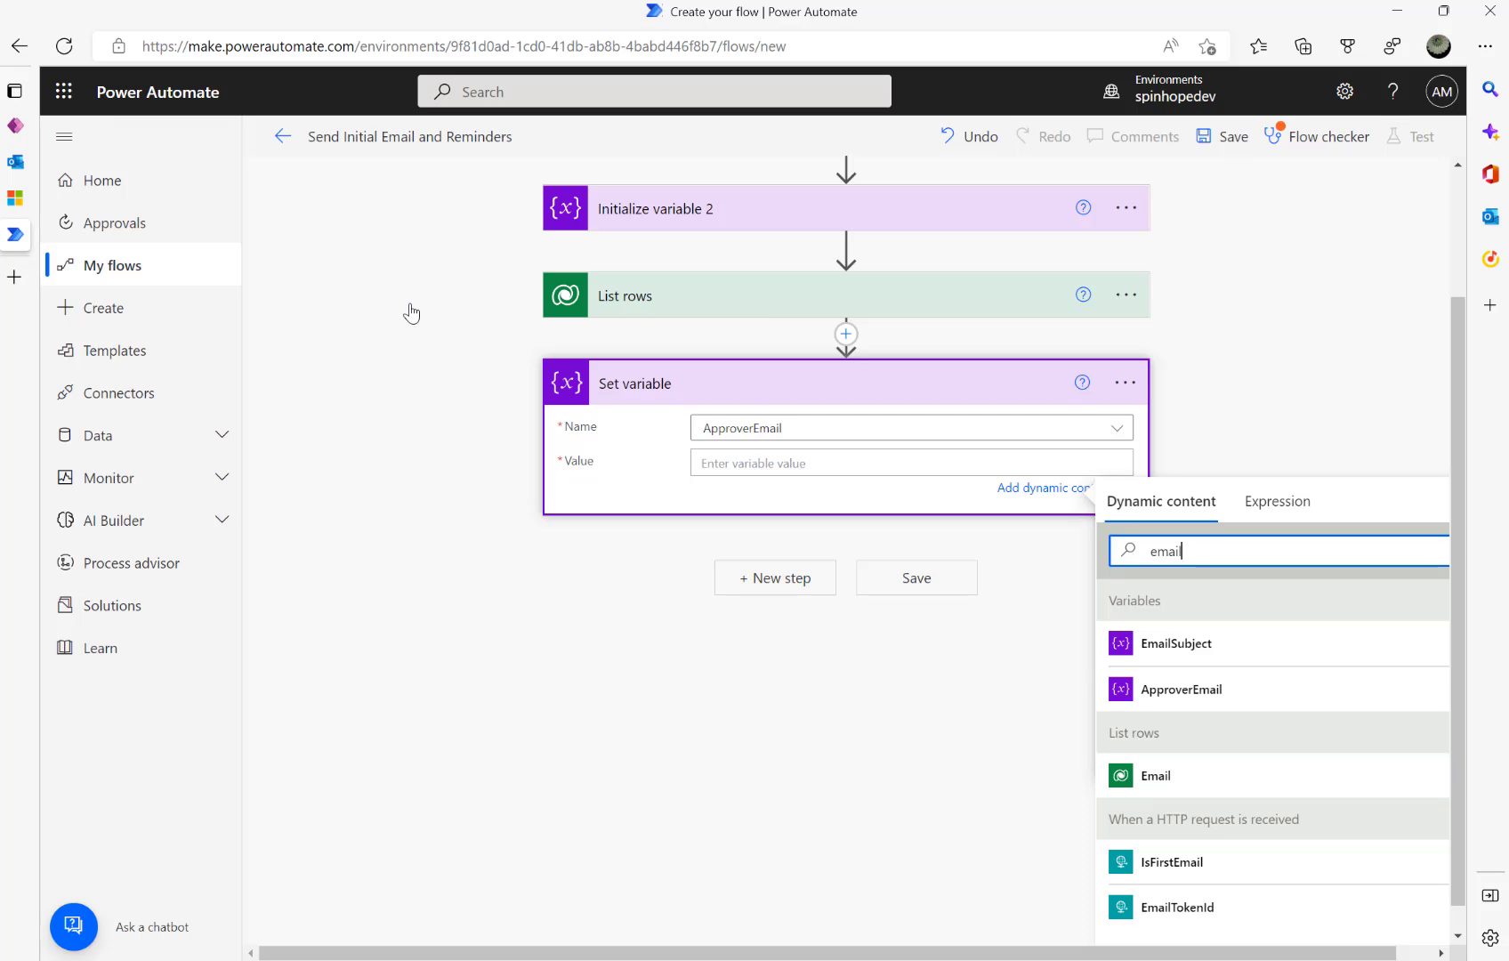
{"action": "left_click", "coordinate": [16, 198]}
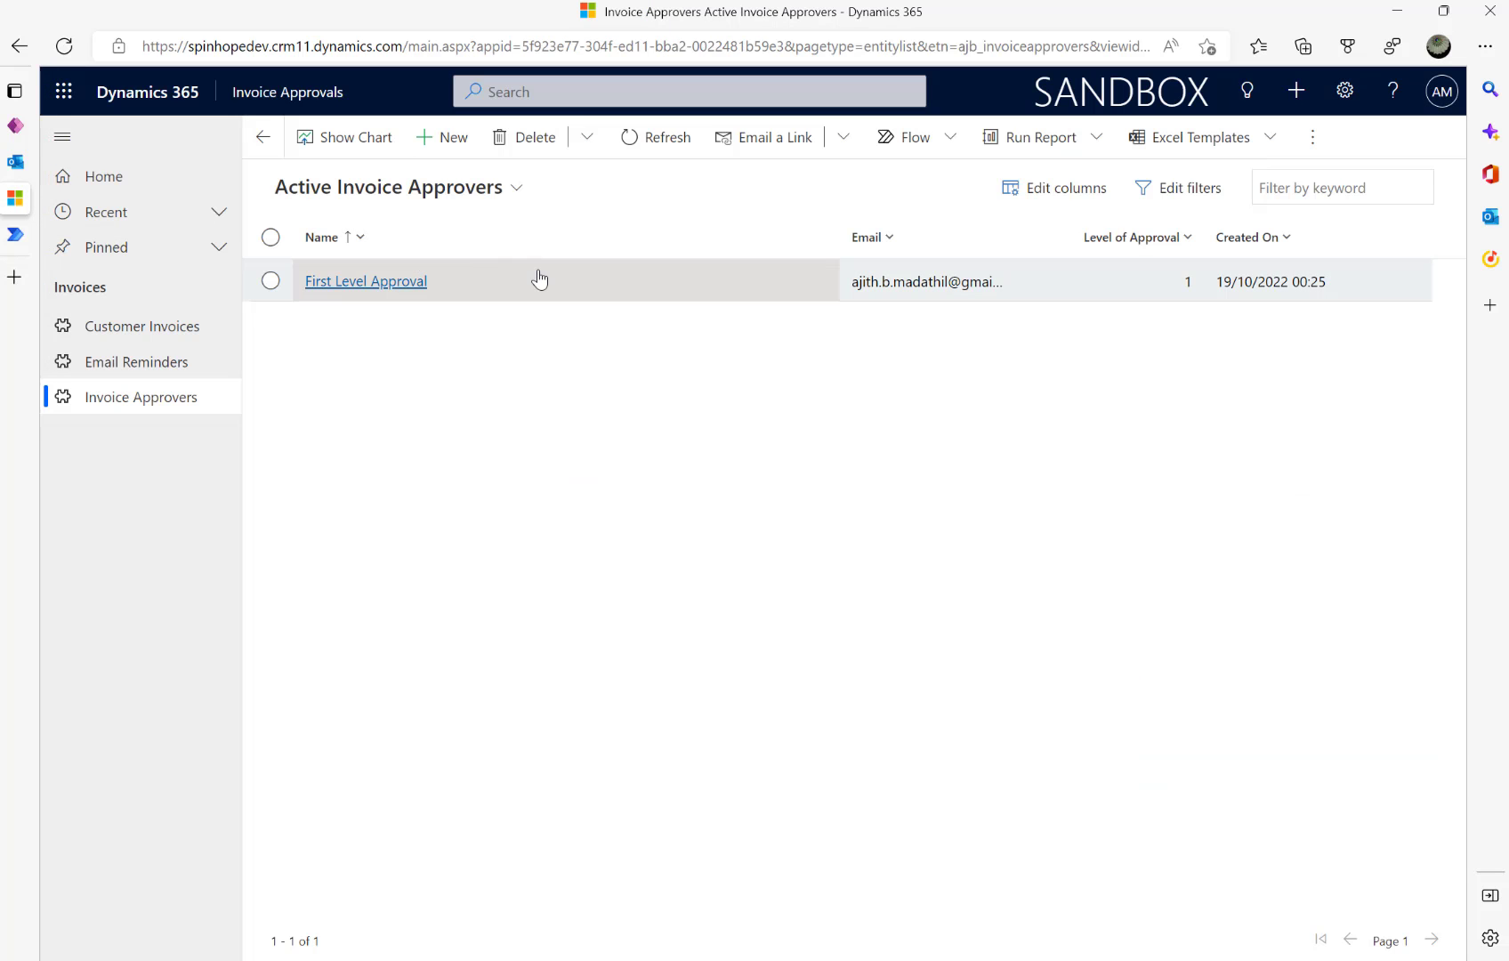
- Check the First Level Approval record's Email field, then return to the flow editor
{"action": "left_click", "coordinate": [376, 282]}
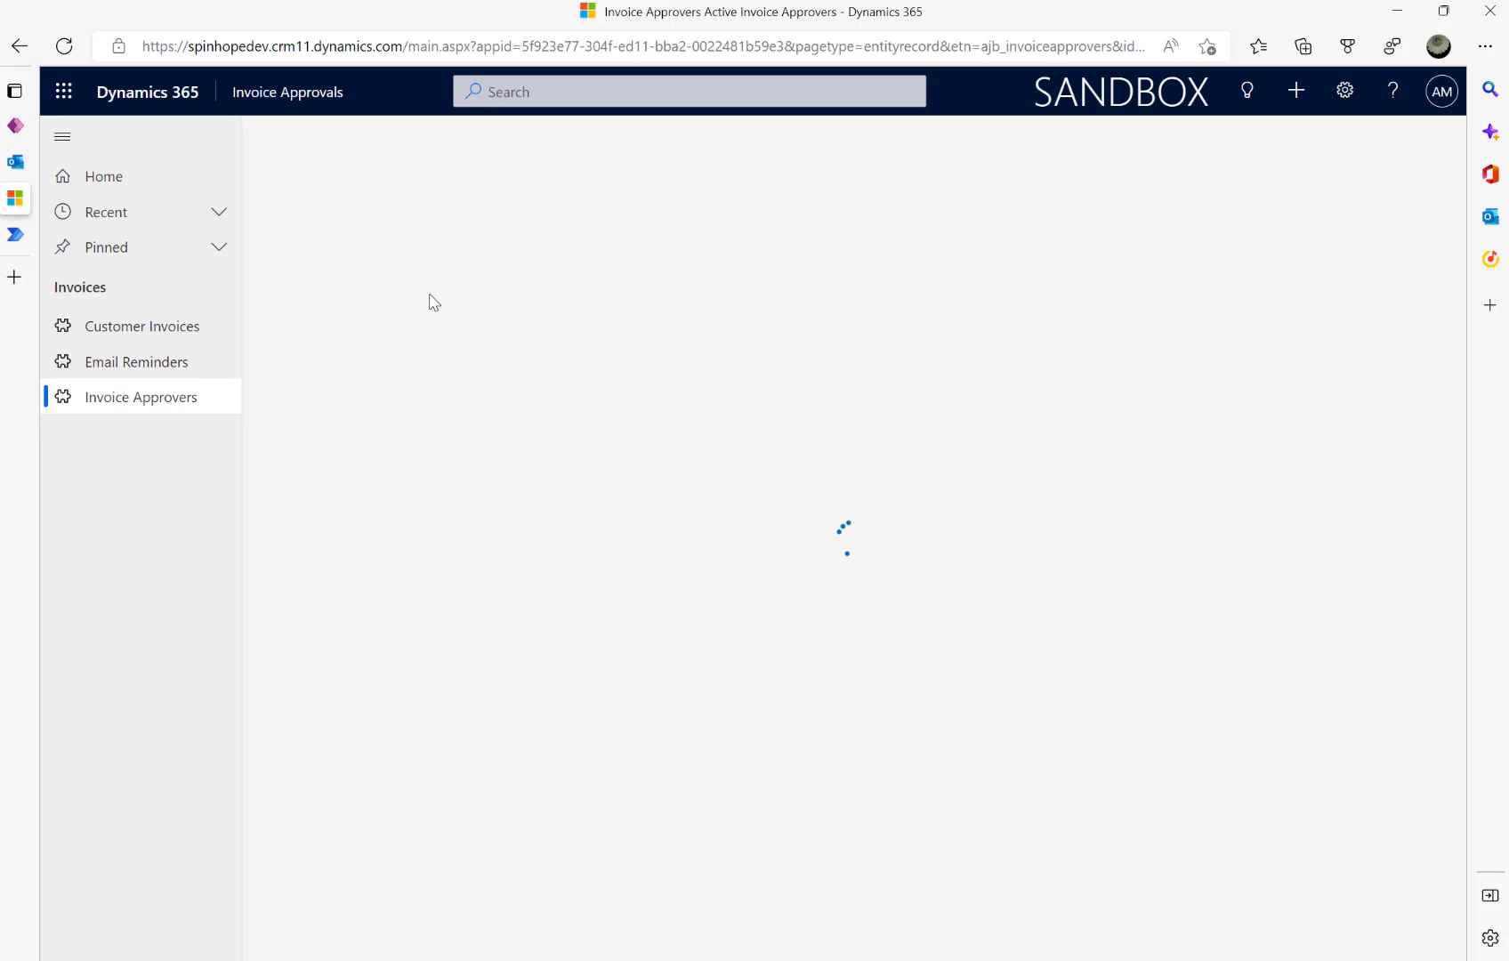
{"action": "left_click_drag", "start_coordinate": [308, 418], "coordinate": [361, 415]}
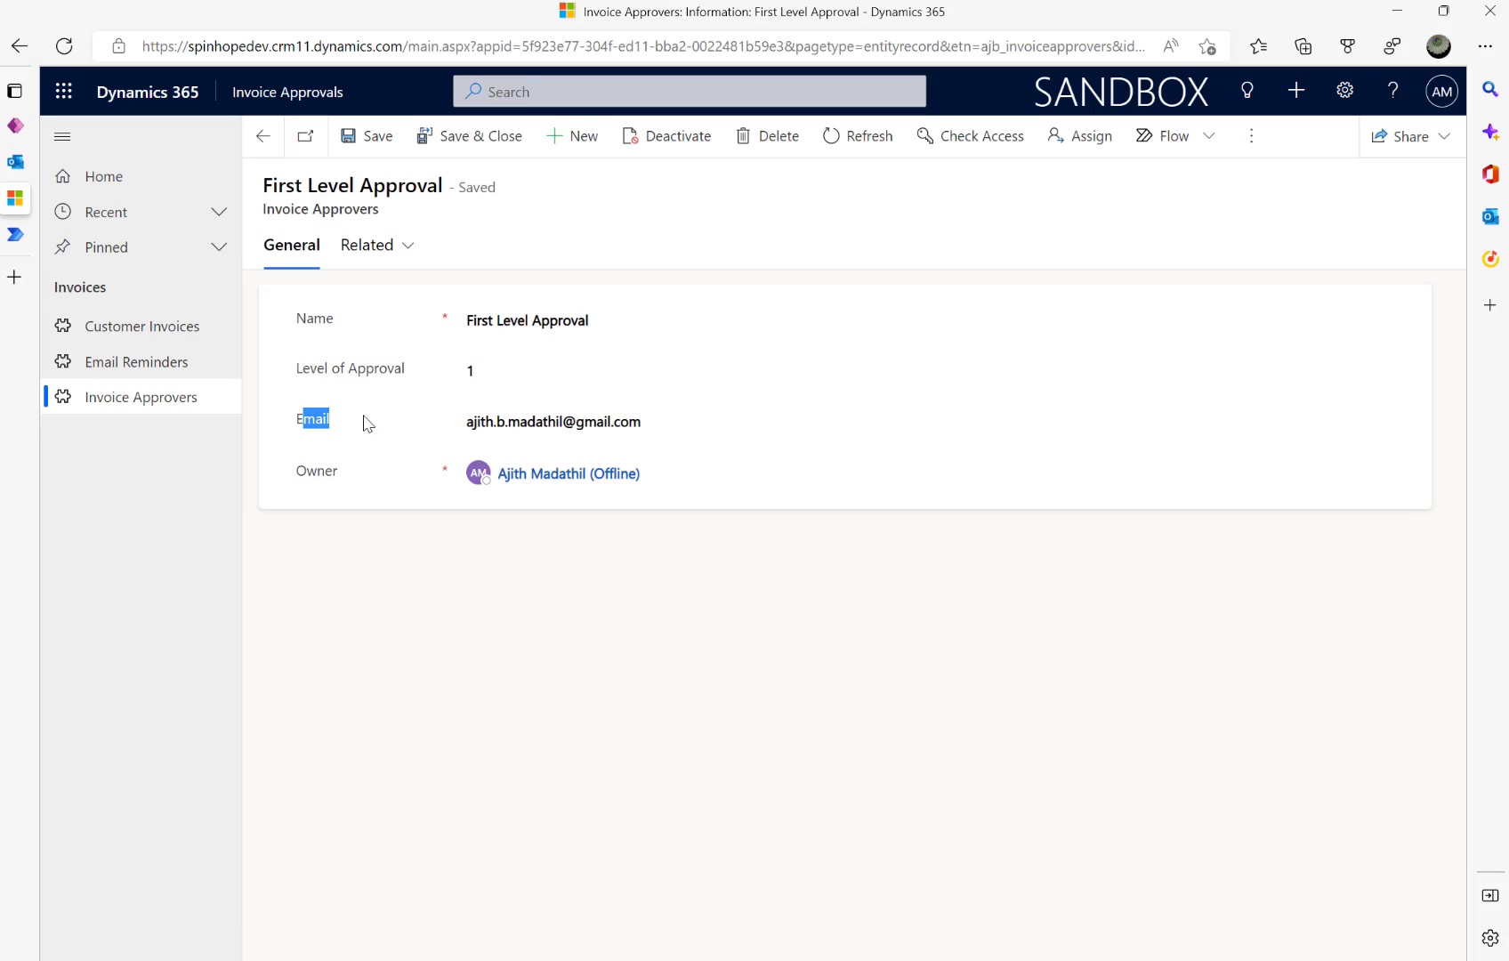
{"action": "left_click", "coordinate": [303, 420]}
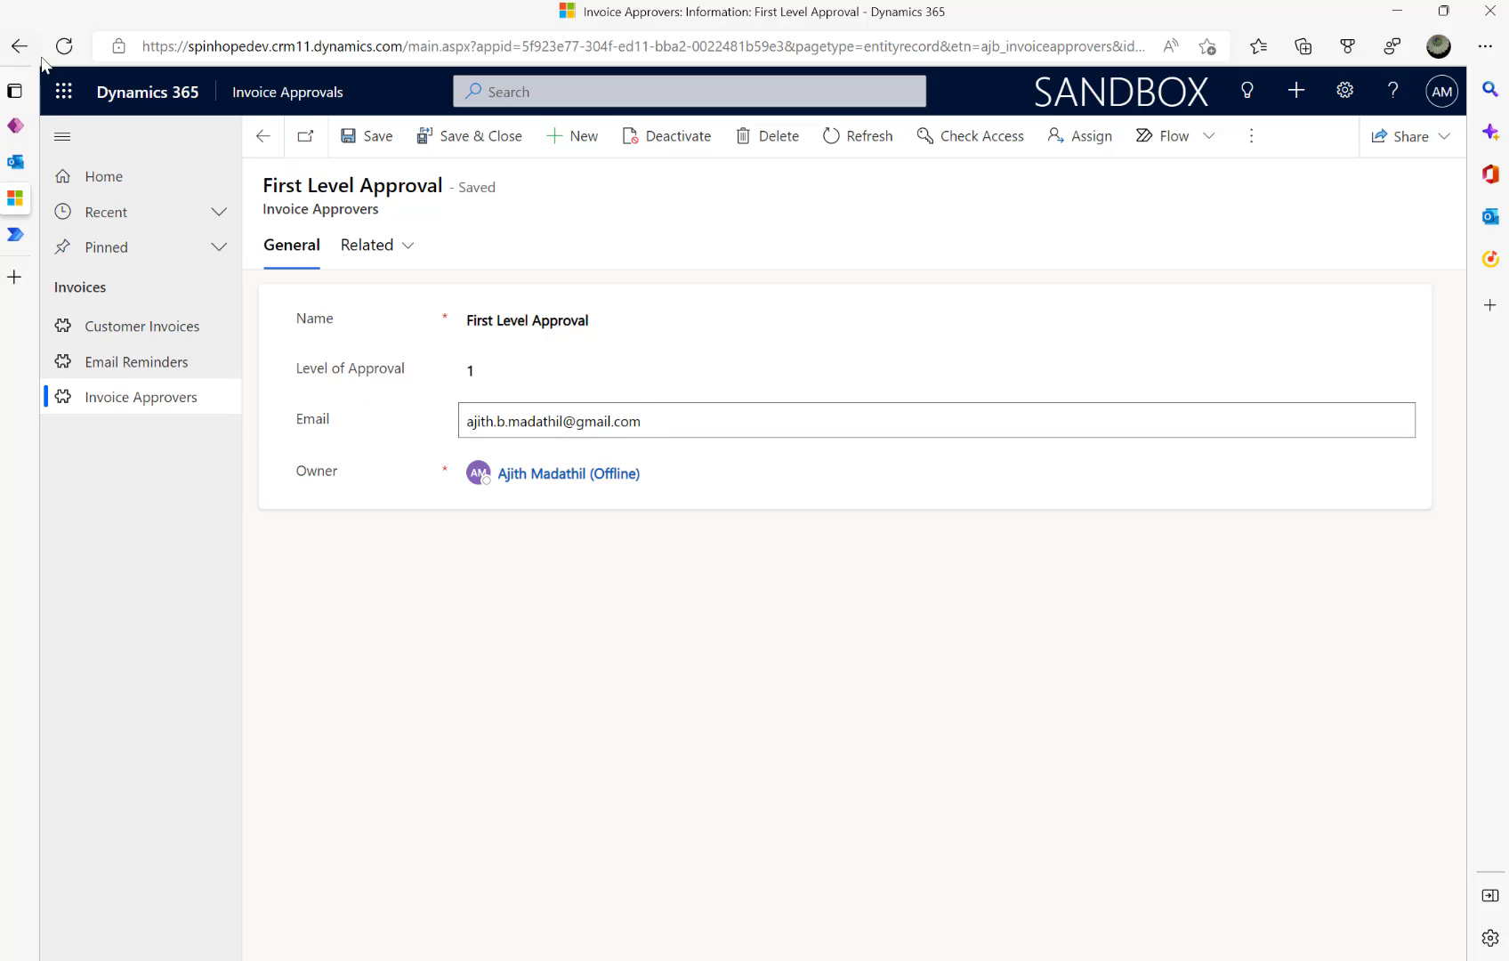
{"action": "left_click", "coordinate": [15, 234]}
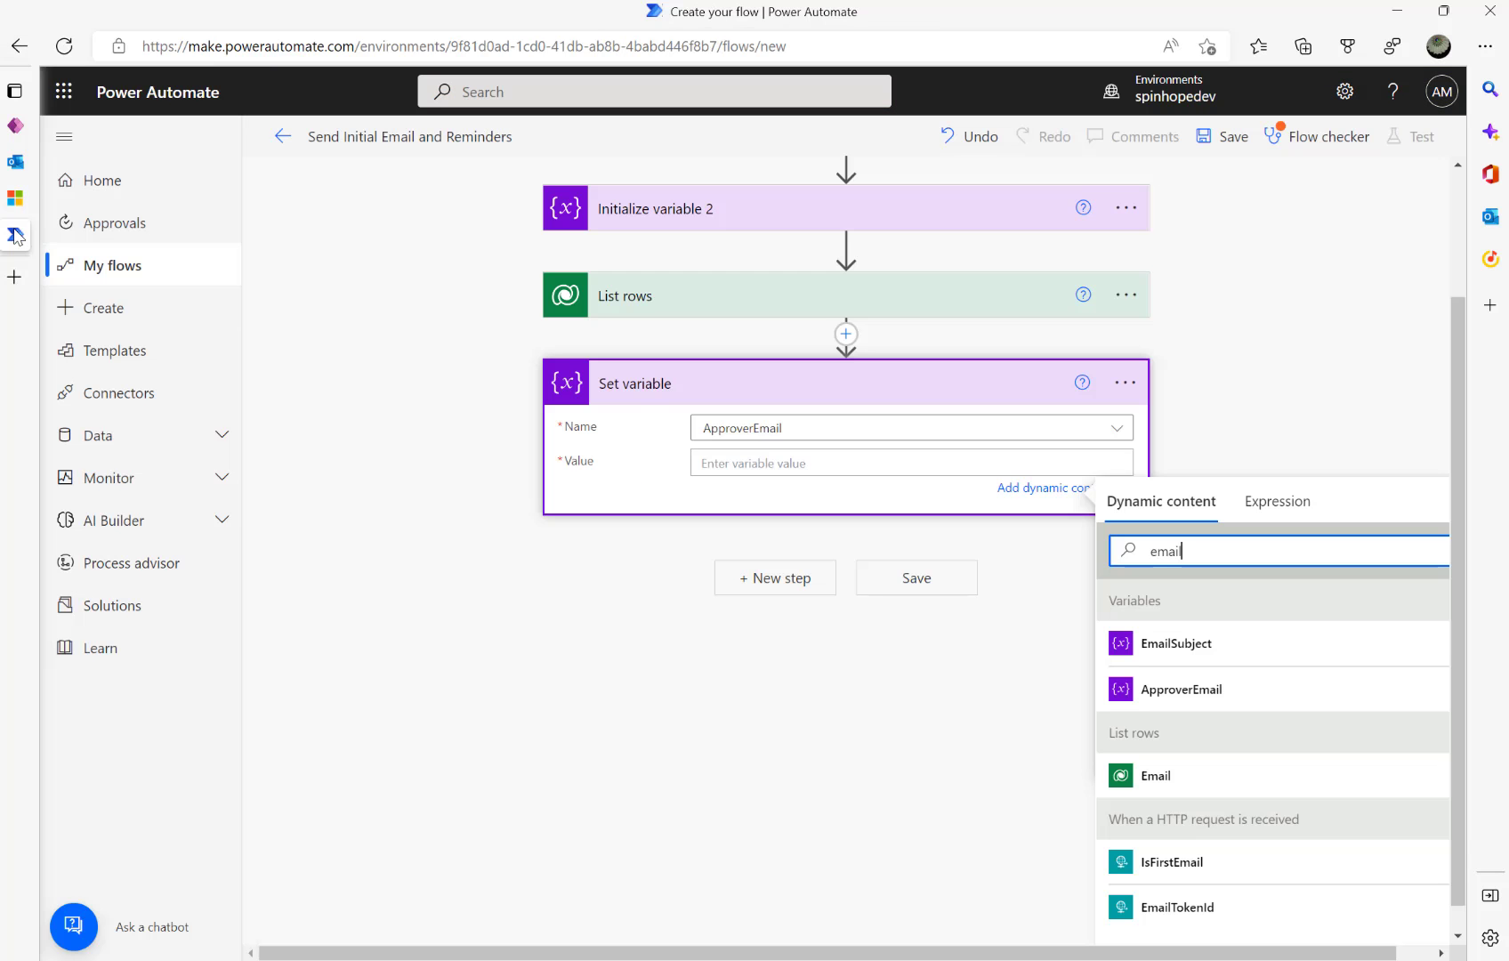
- Set ApproverEmail's value to the List rows Email column, then review List rows' Filter rows option
{"action": "left_click", "coordinate": [757, 458]}
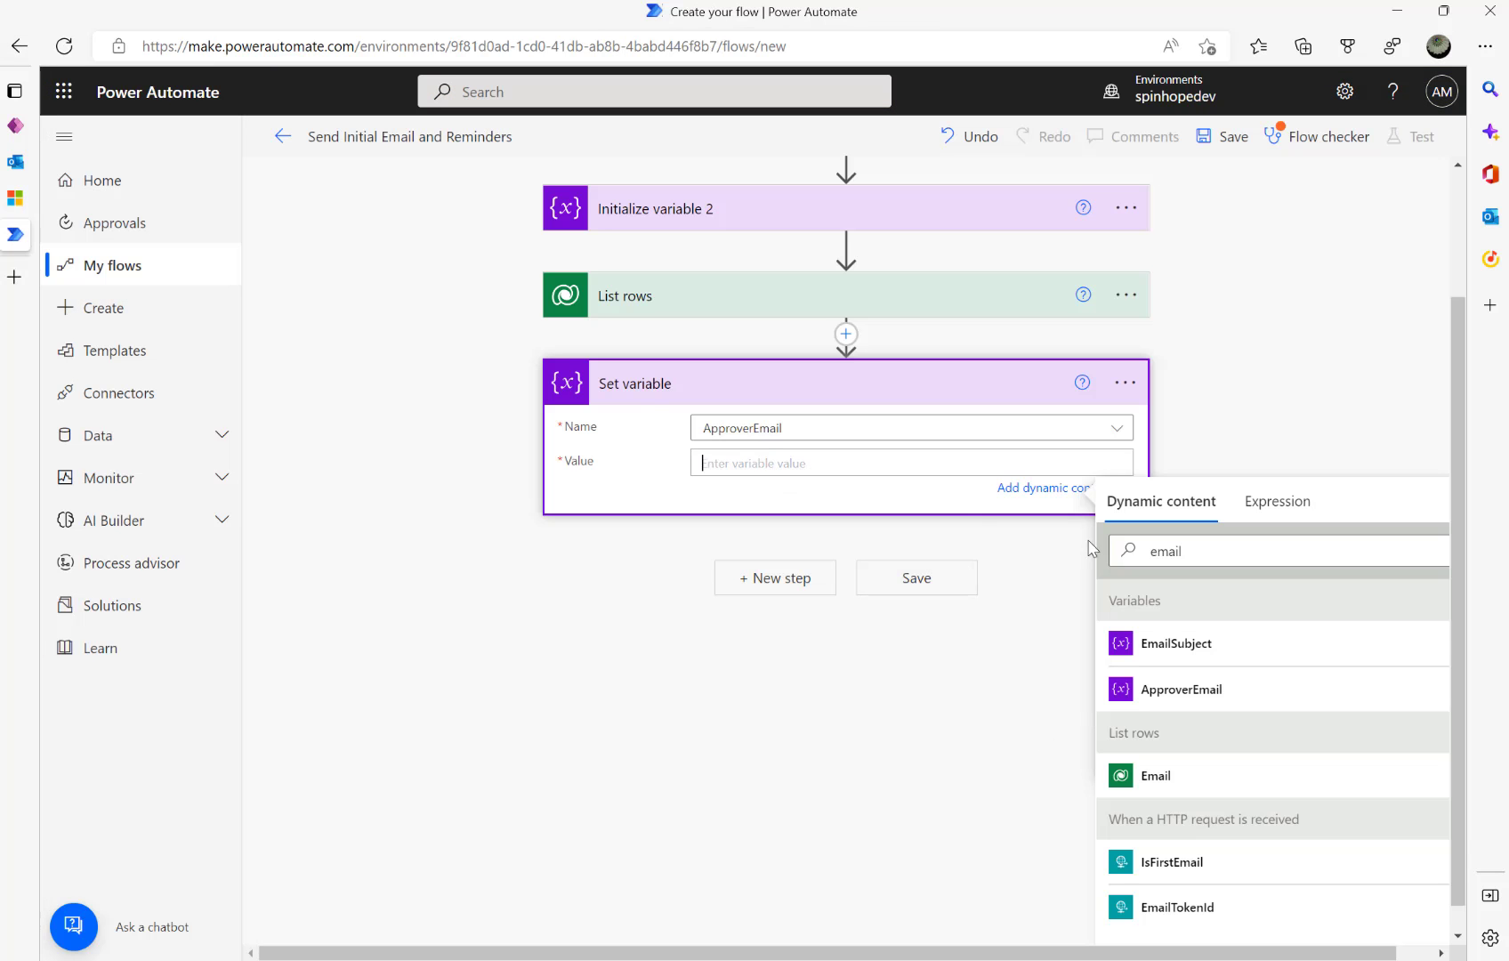
{"action": "left_click", "coordinate": [1140, 777]}
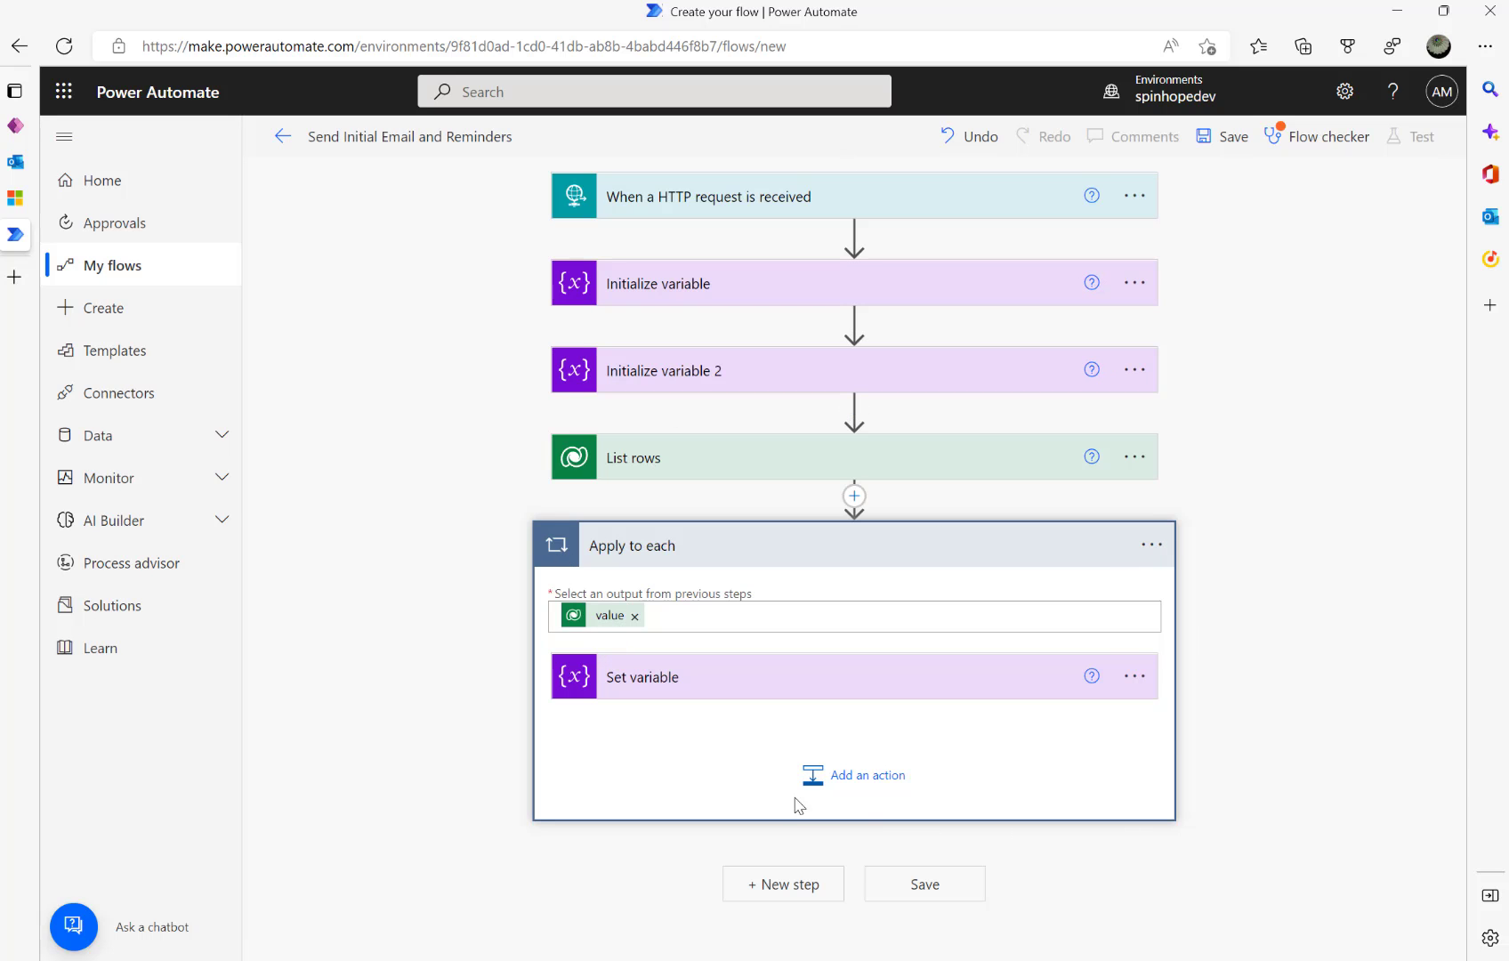
{"action": "left_click", "coordinate": [708, 474]}
{"action": "left_click", "coordinate": [662, 548]}
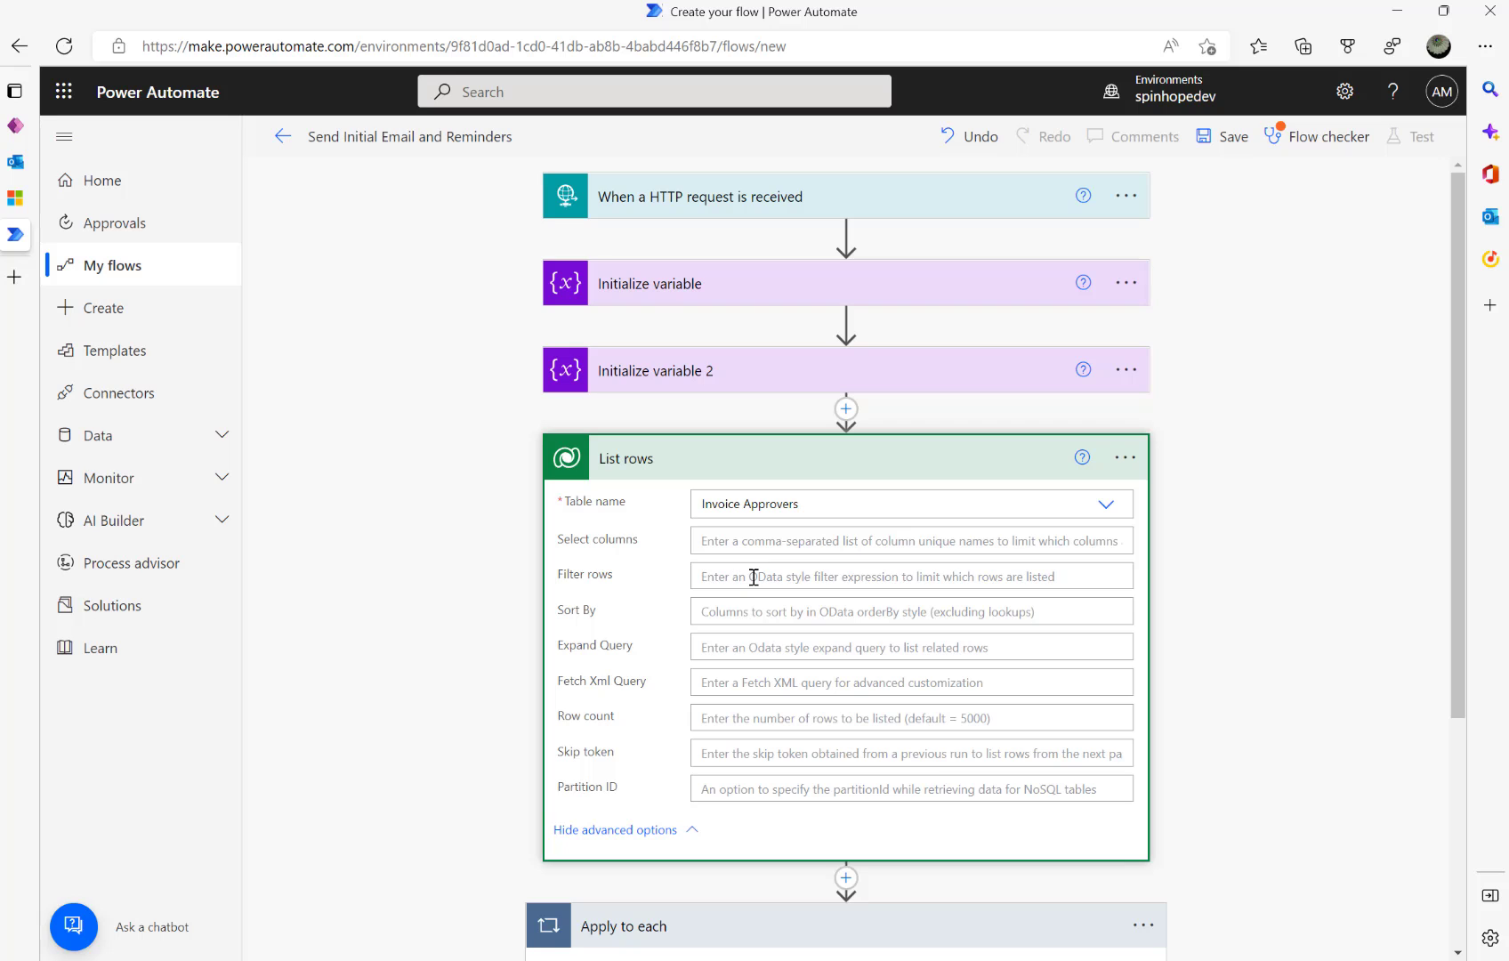
{"action": "left_click", "coordinate": [754, 577]}
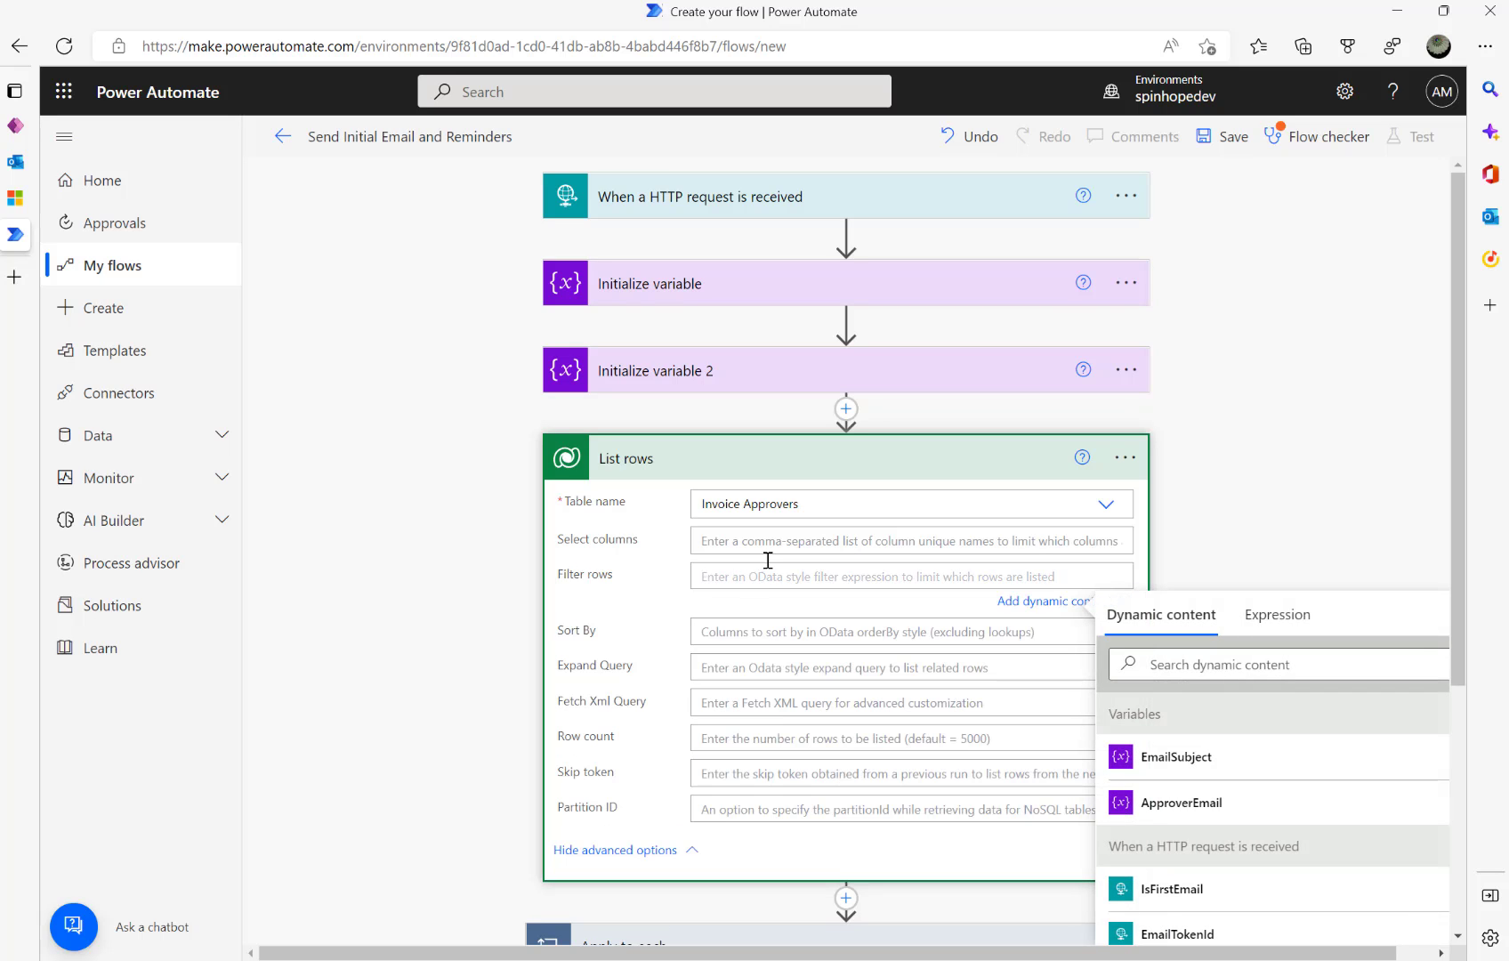
{"action": "left_click", "coordinate": [780, 474]}
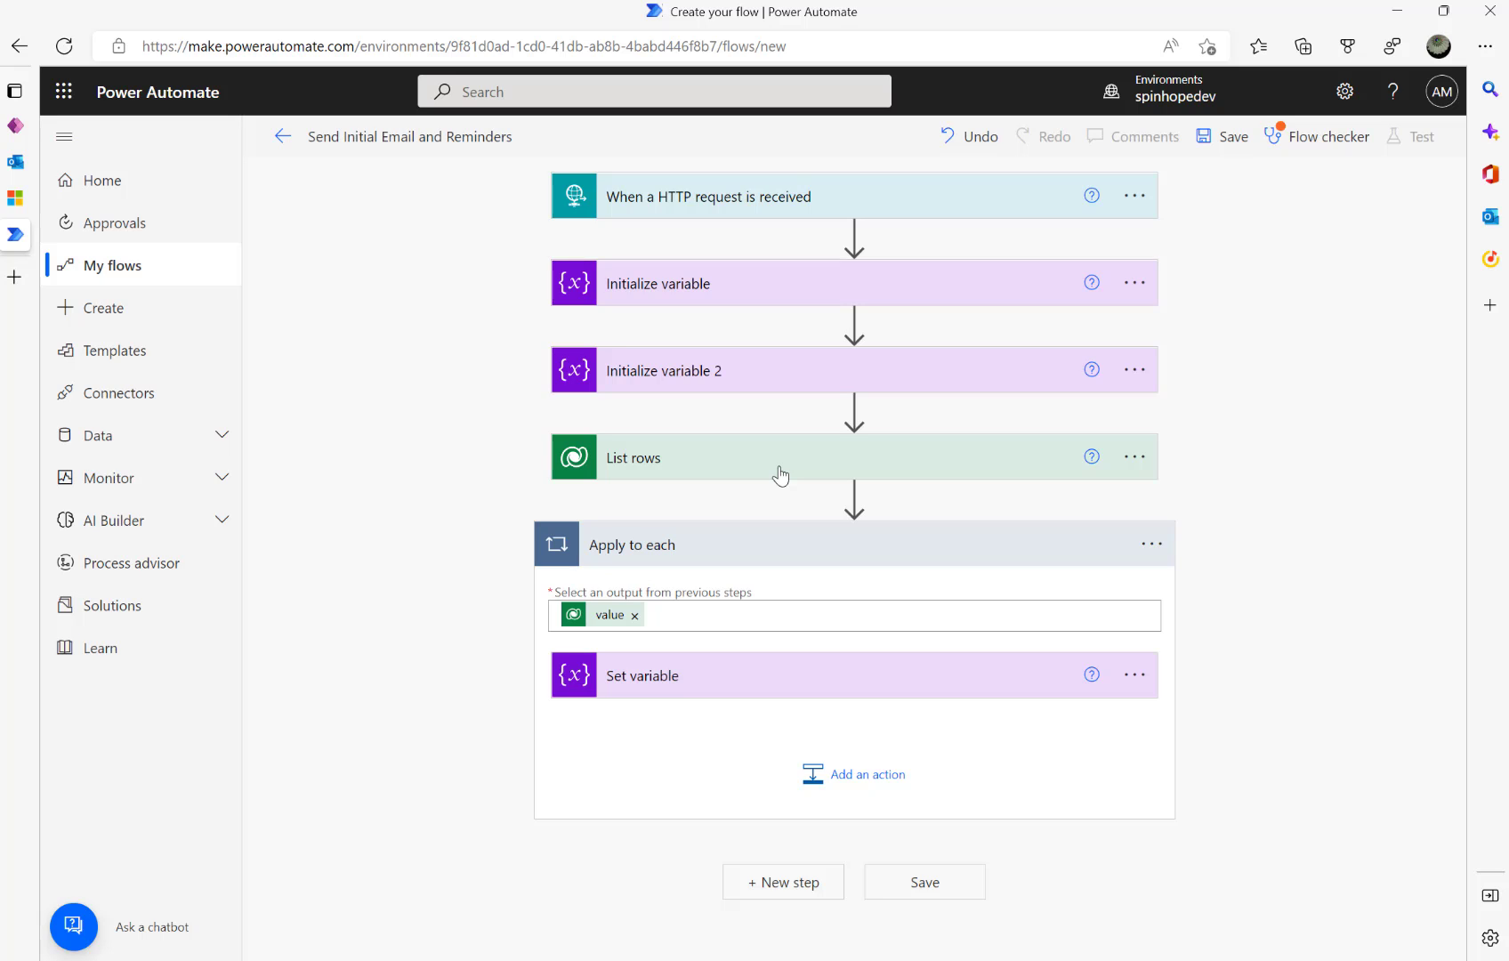
{"action": "left_click", "coordinate": [706, 687]}
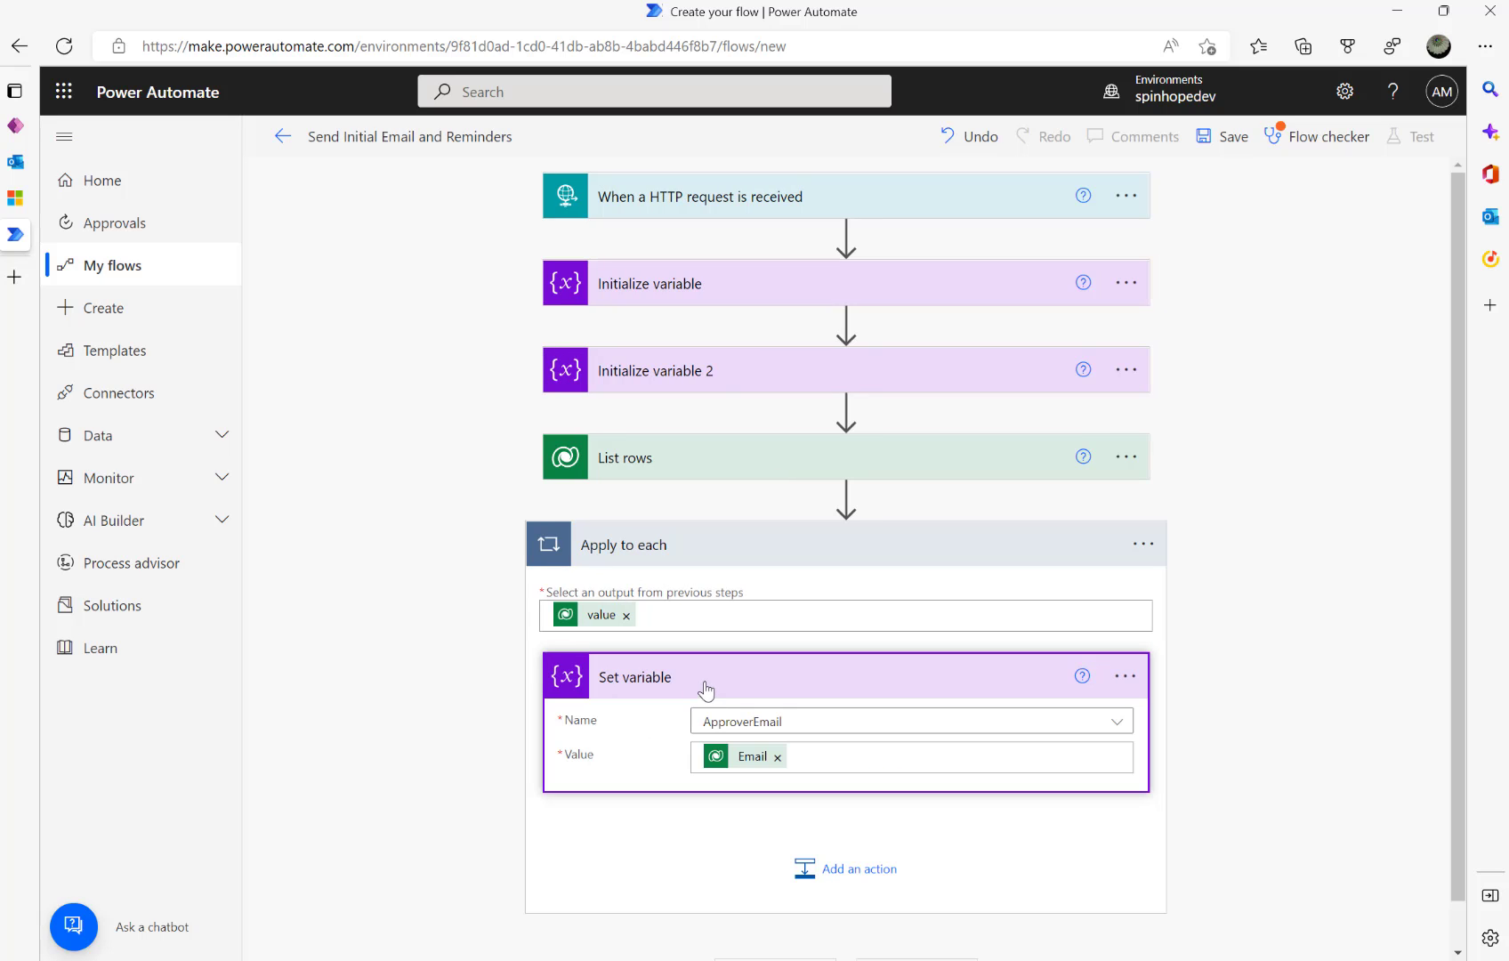
{"action": "left_click", "coordinate": [730, 550]}
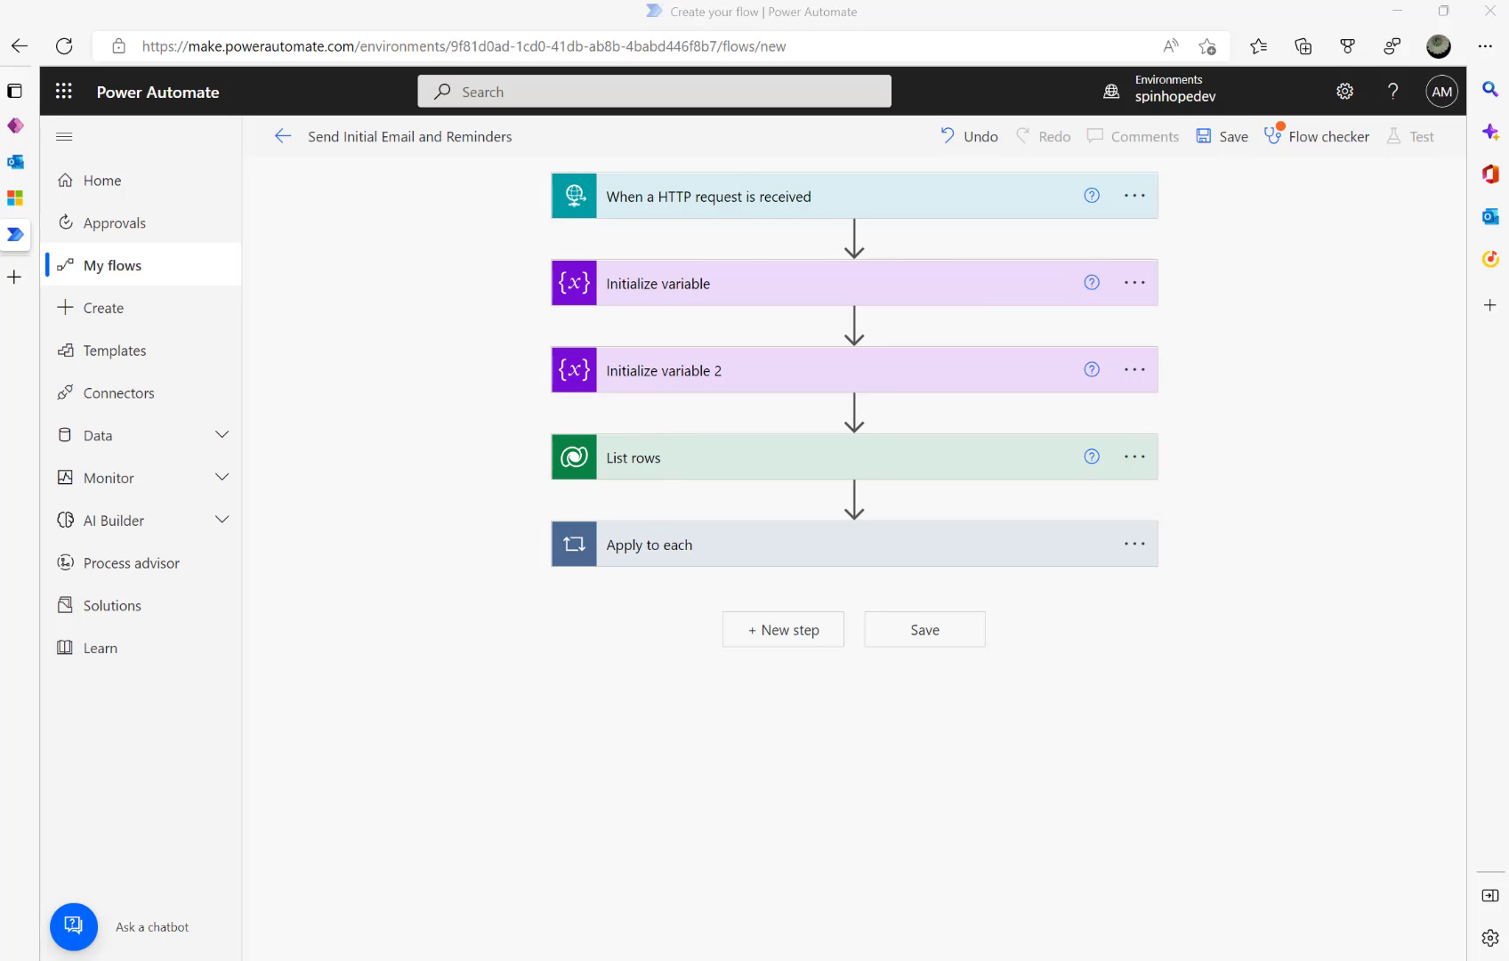
- Add a Parse JSON step after Apply to each with Content set to the expression workflow()
{"action": "left_click", "coordinate": [809, 642]}
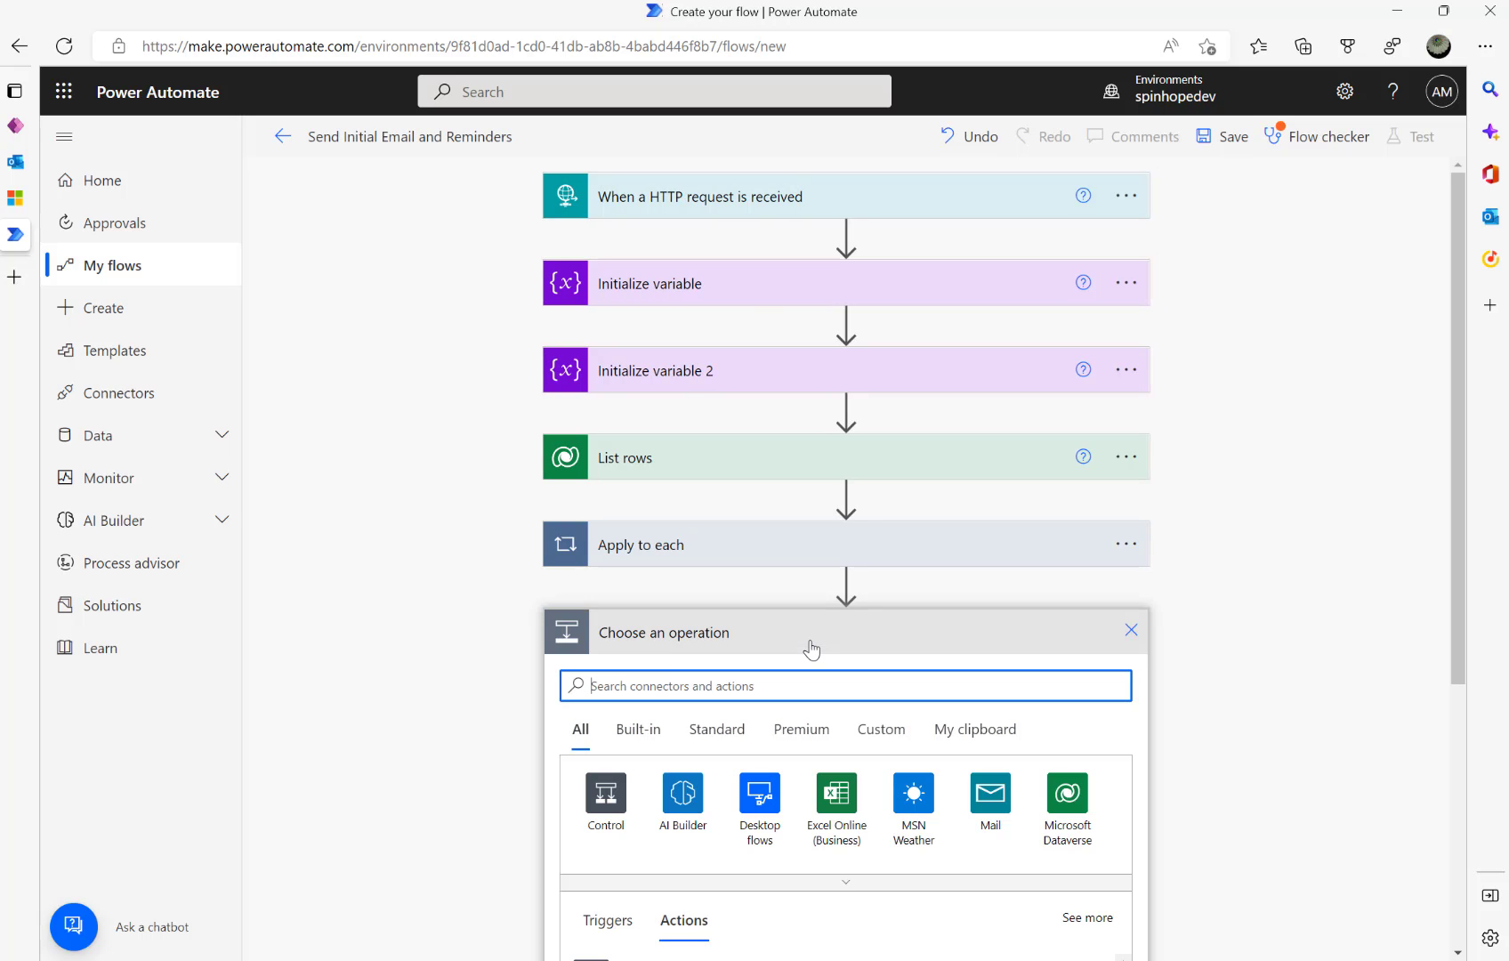
{"action": "type", "text": "parse"}
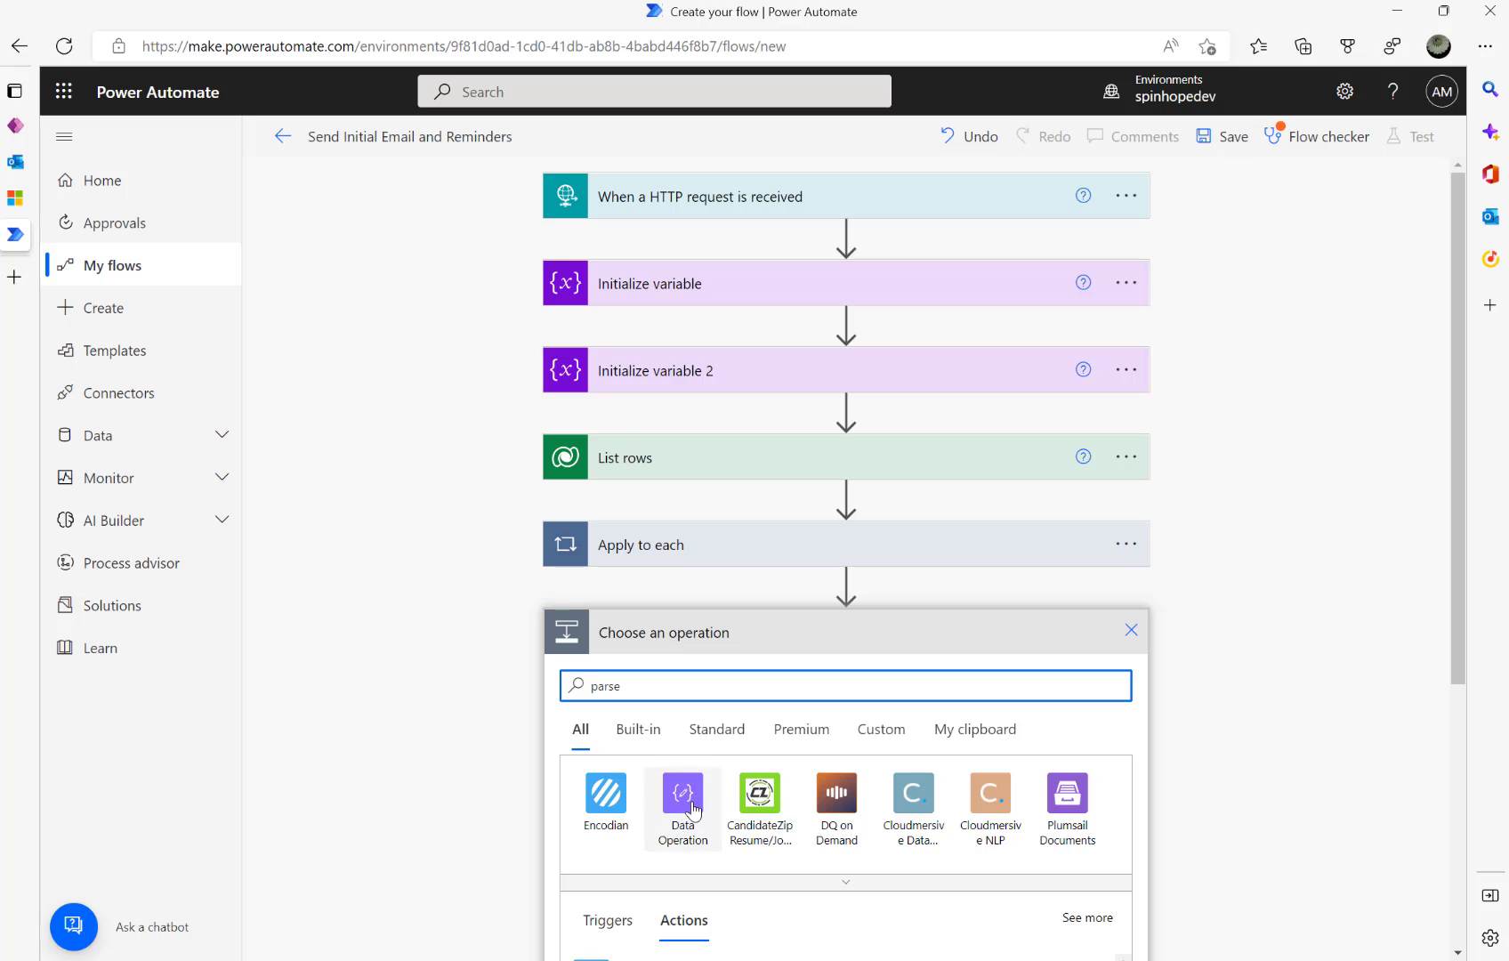
{"action": "left_click", "coordinate": [693, 809]}
{"action": "scroll", "coordinate": [760, 785], "scroll_direction": "down", "scroll_amount": 2}
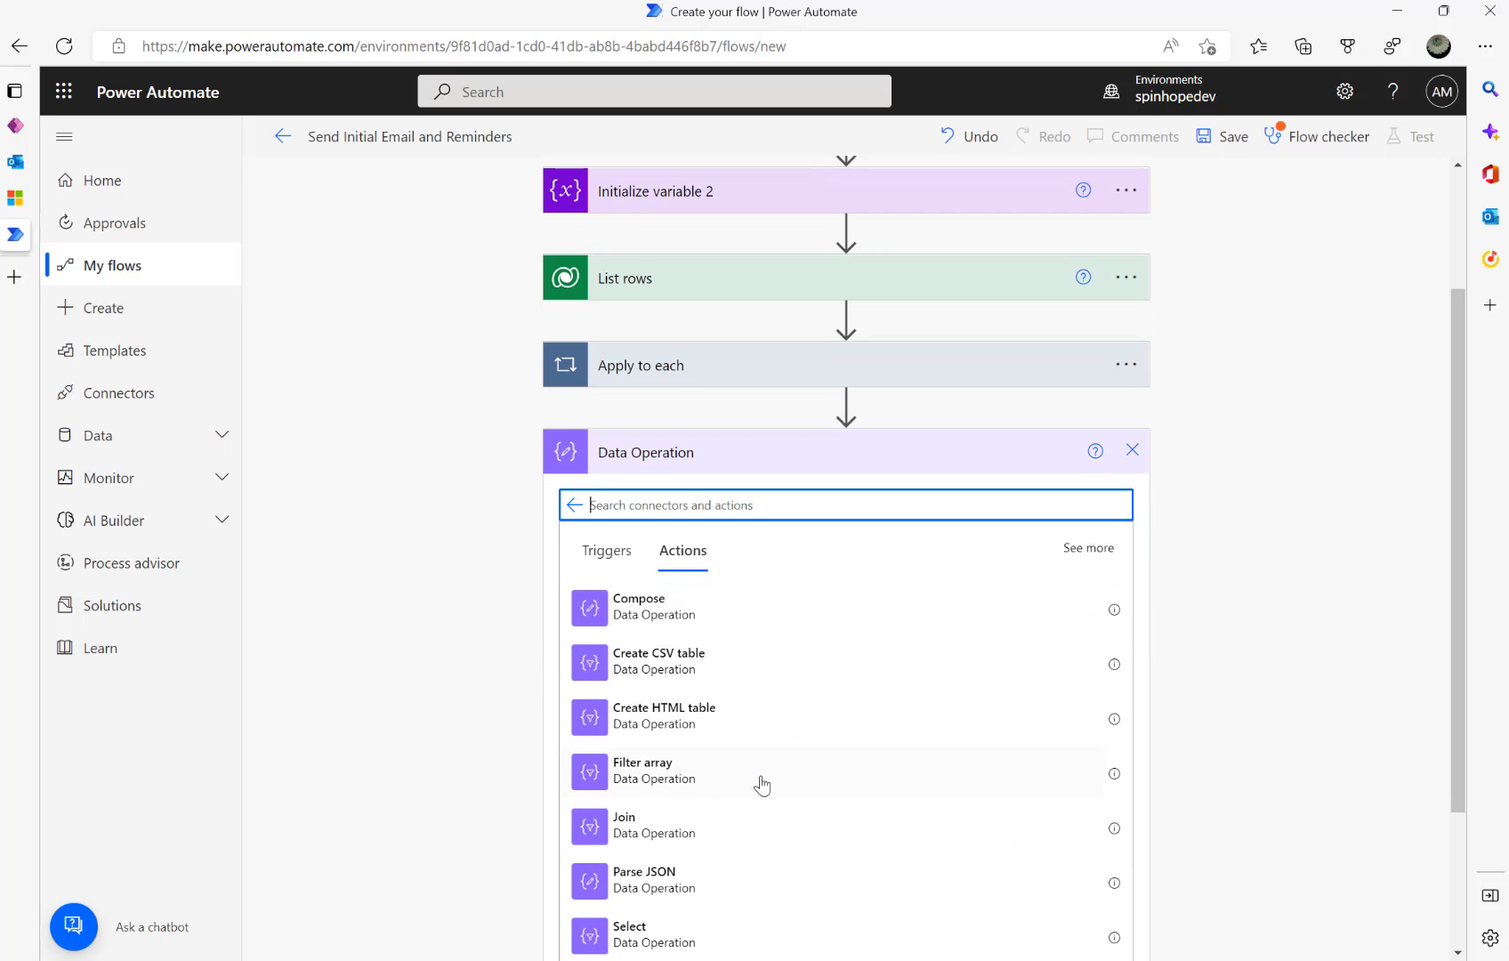
{"action": "left_click", "coordinate": [669, 881]}
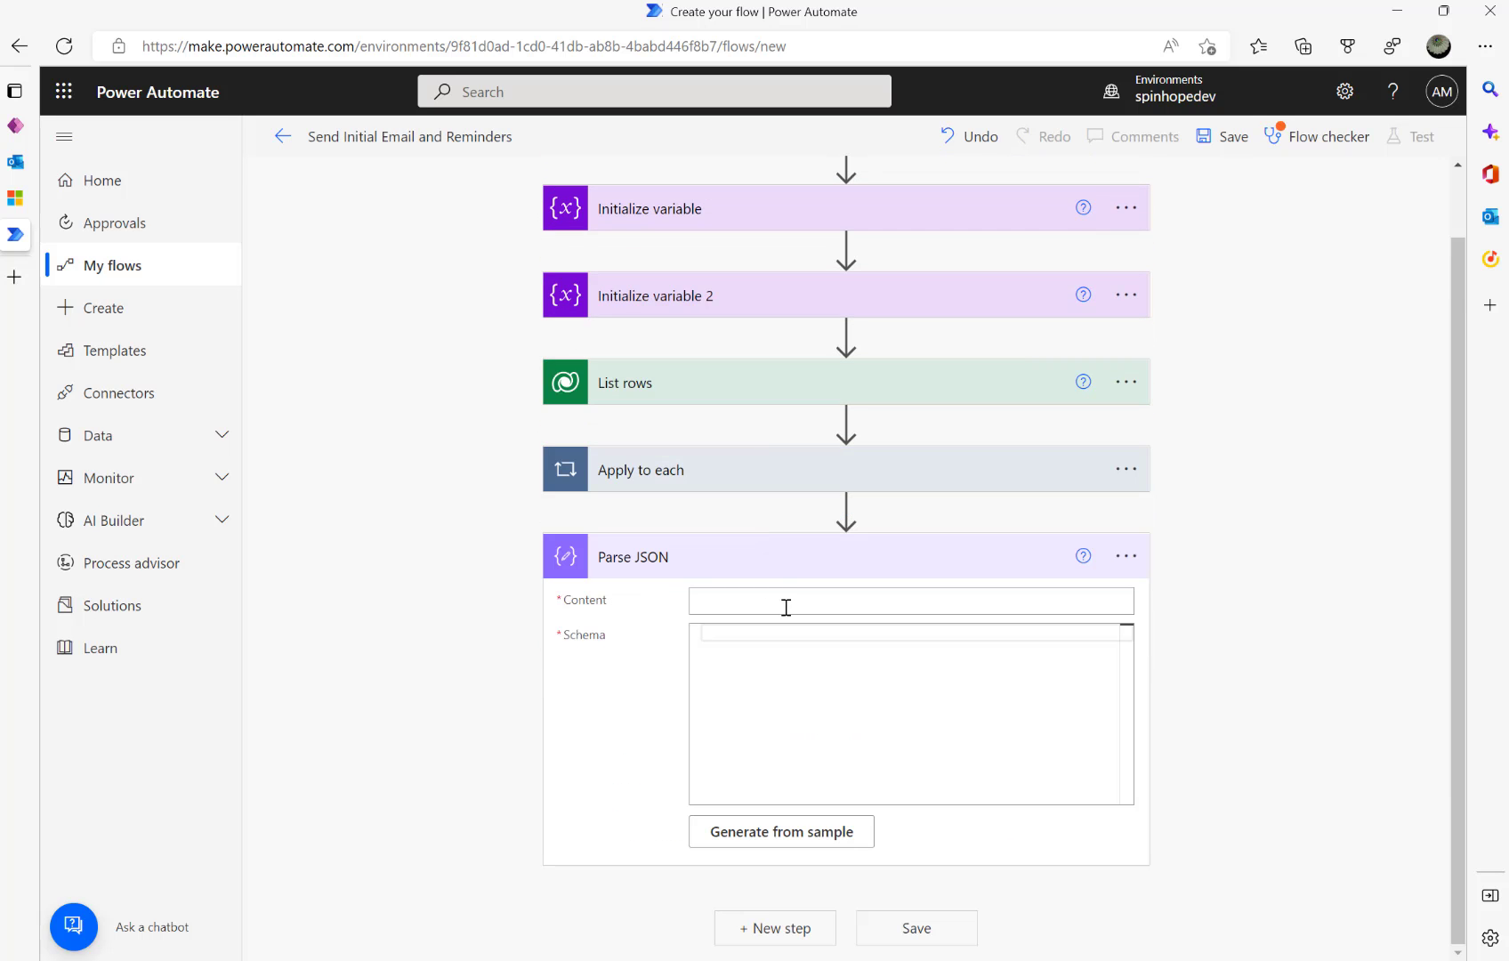
{"action": "left_click", "coordinate": [787, 607]}
{"action": "left_click", "coordinate": [1255, 688]}
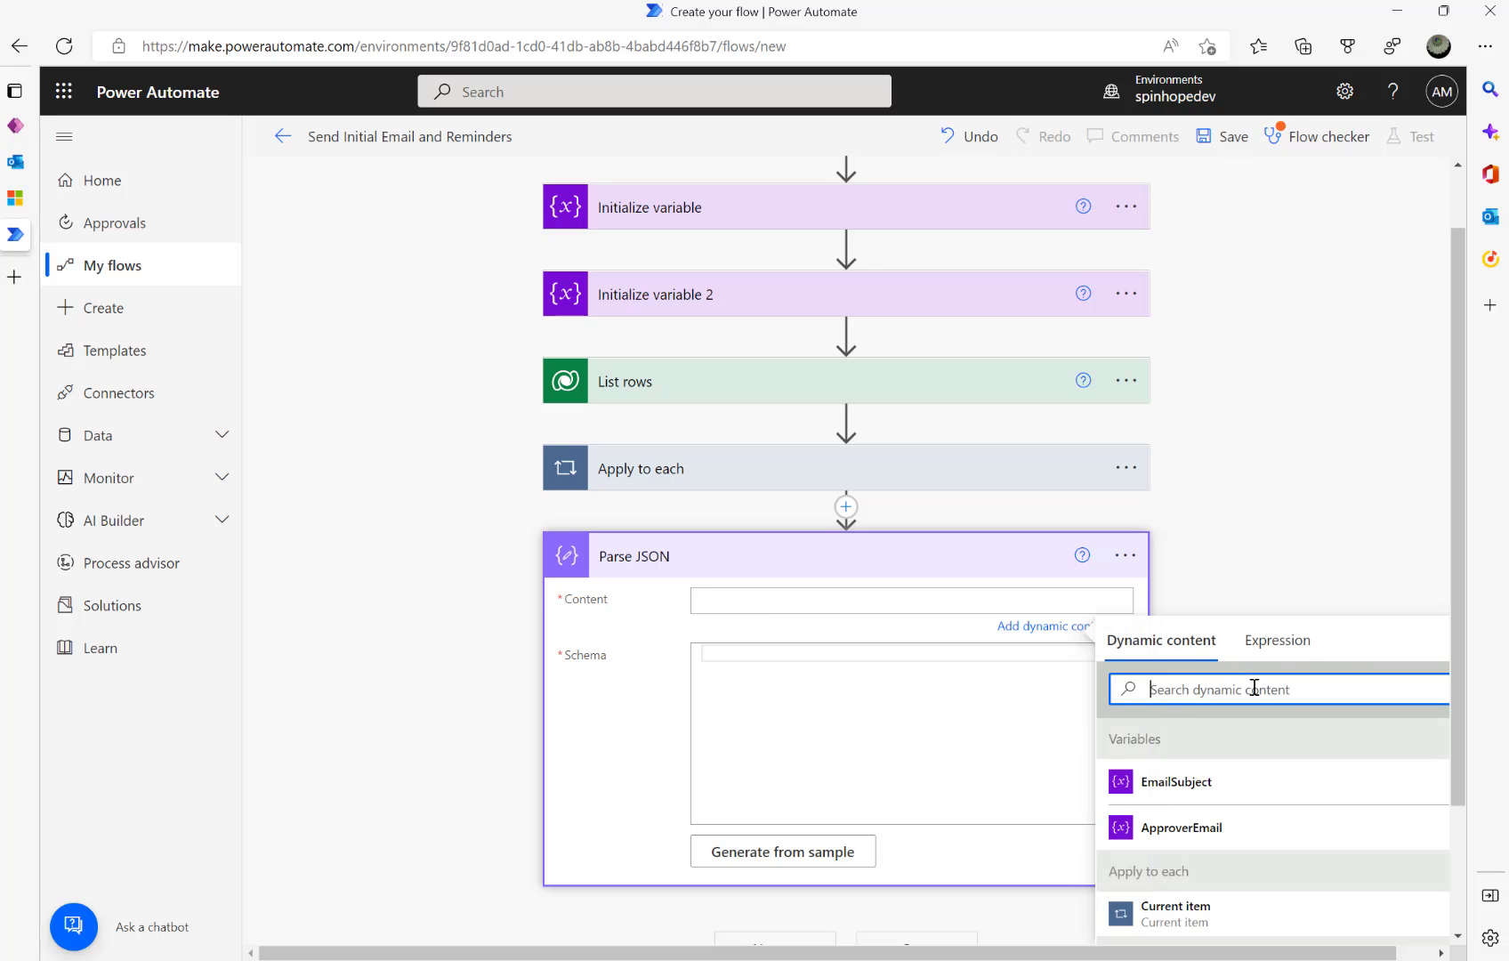
{"action": "left_click", "coordinate": [1272, 657]}
{"action": "type", "text": "workflow()"}
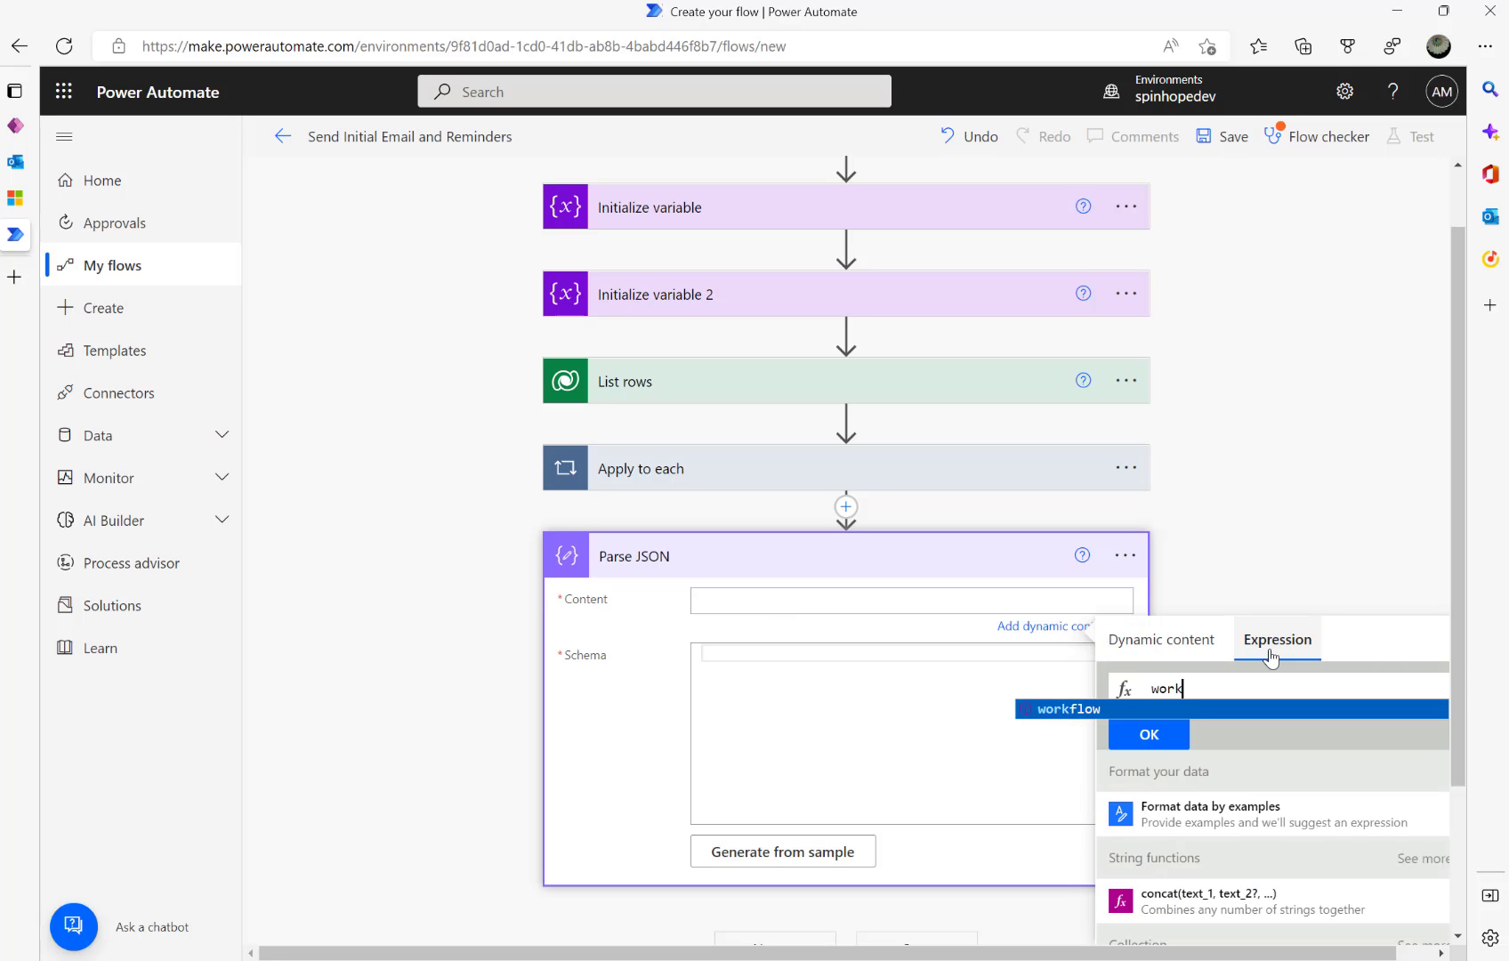
{"action": "left_click", "coordinate": [1171, 742]}
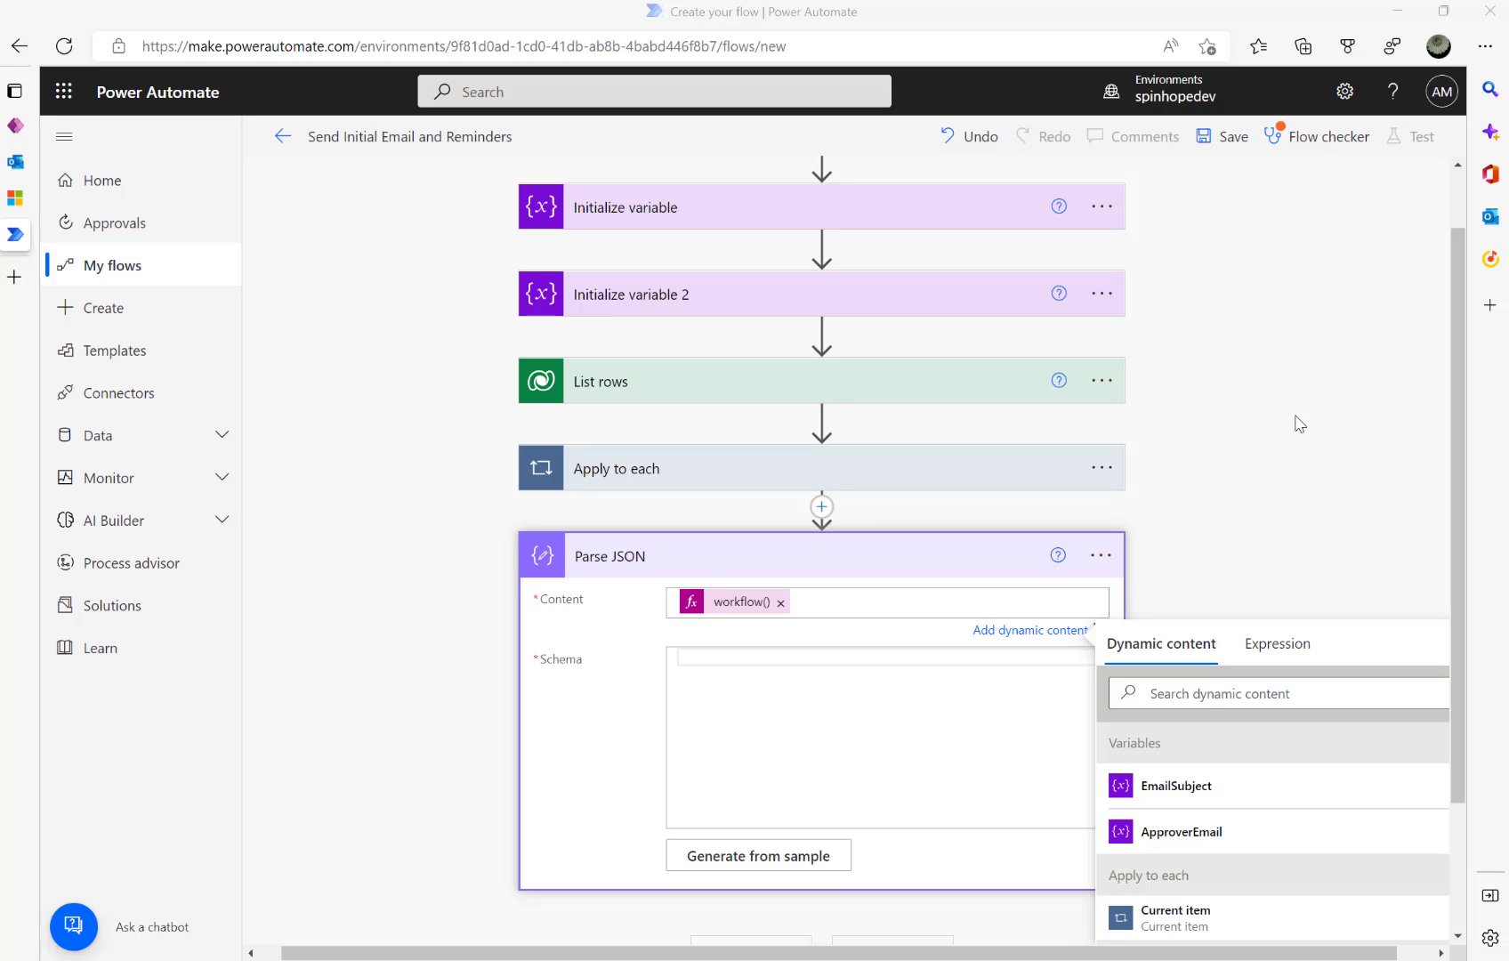
- Paste the JSON object schema into the Parse JSON Schema field and review it
{"action": "left_click", "coordinate": [746, 660]}
{"action": "key", "text": "ctrl+v"}
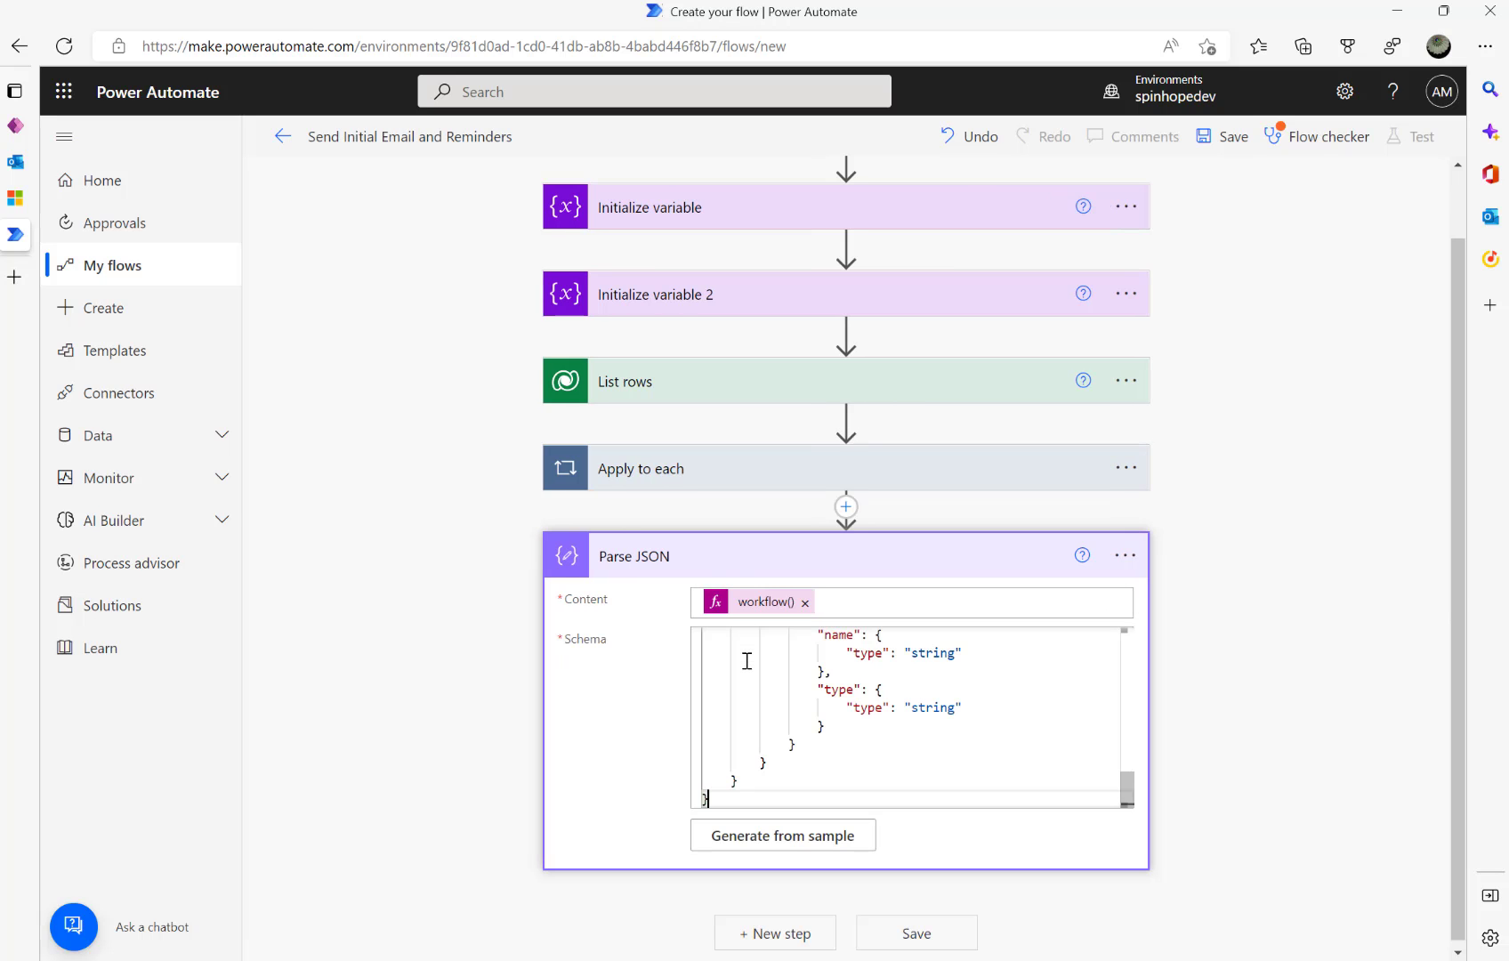
{"action": "scroll", "coordinate": [842, 706], "scroll_direction": "up", "scroll_amount": 10}
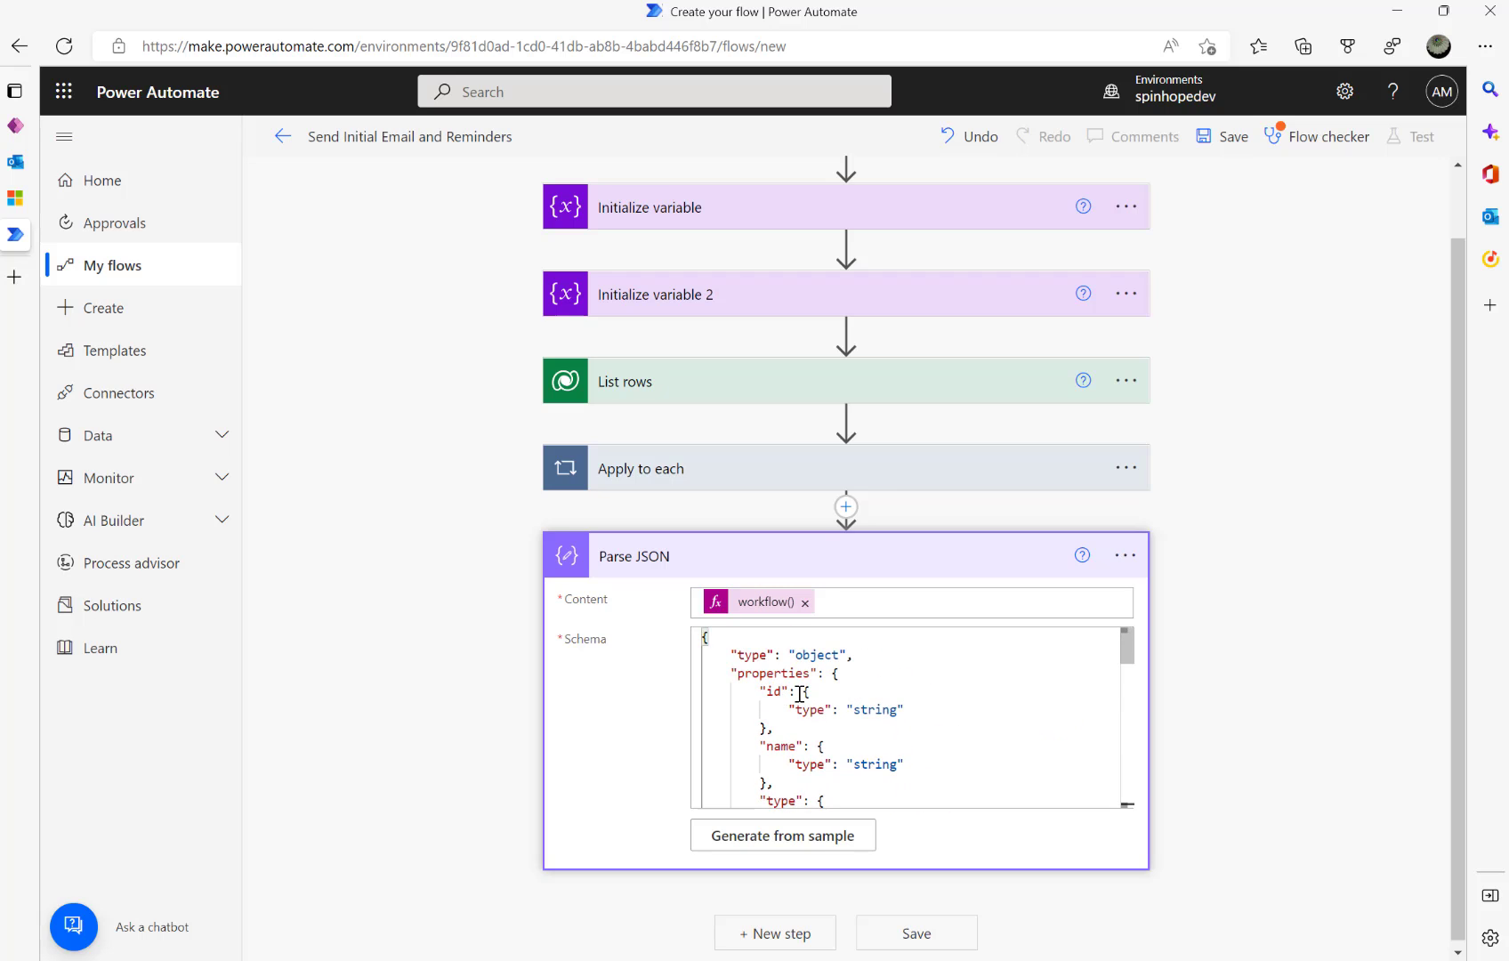
{"action": "scroll", "coordinate": [867, 716], "scroll_direction": "down", "scroll_amount": 6}
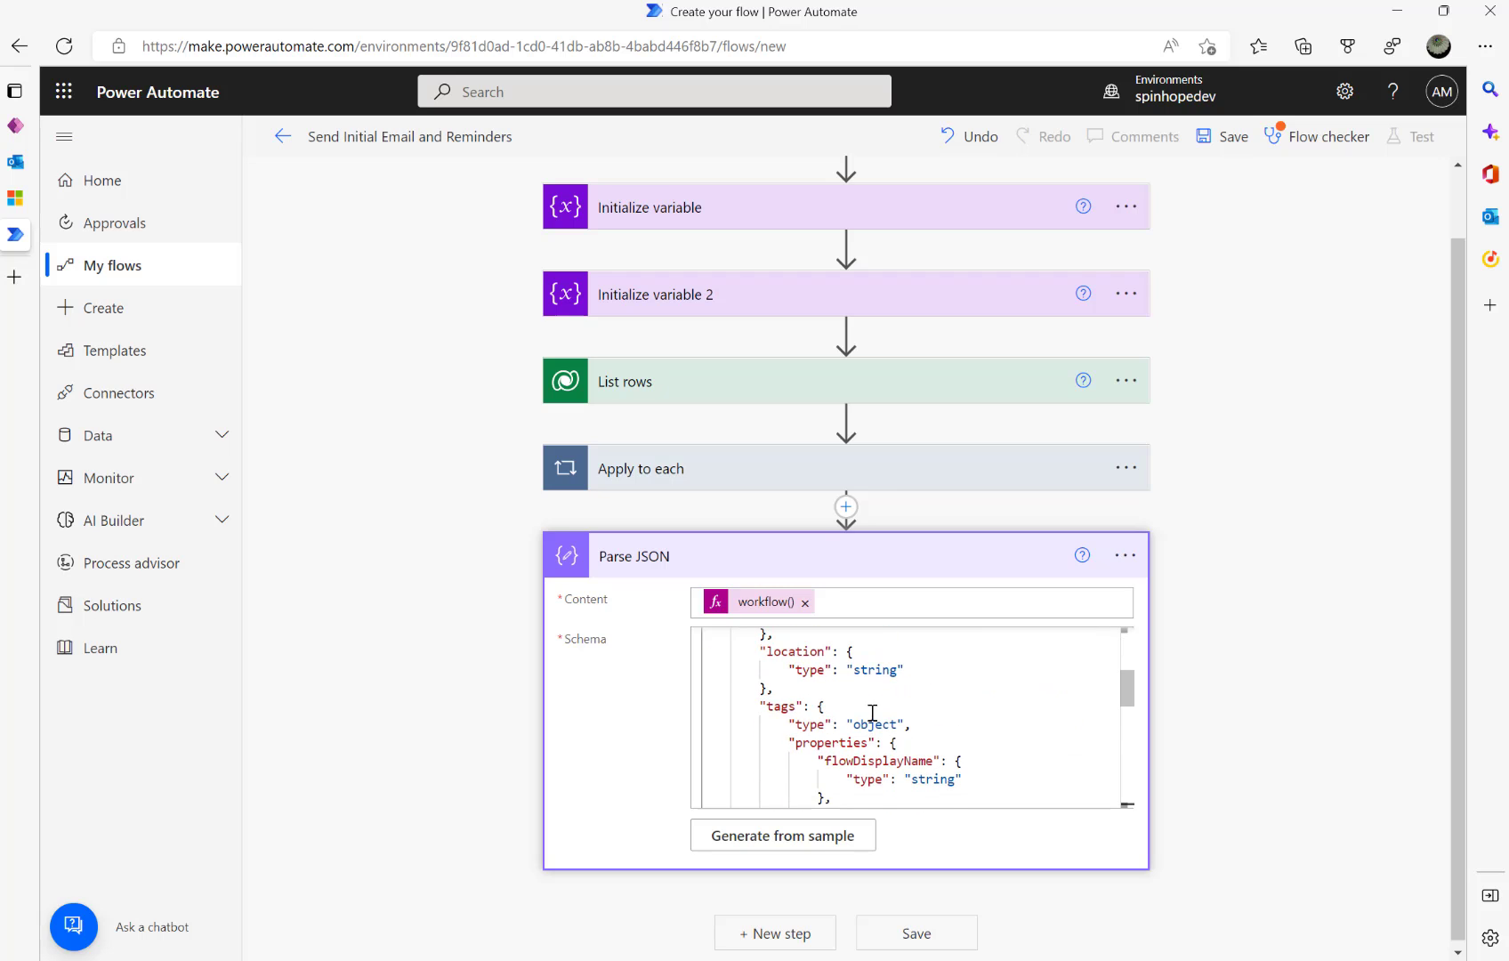
{"action": "scroll", "coordinate": [873, 713], "scroll_direction": "down", "scroll_amount": 5}
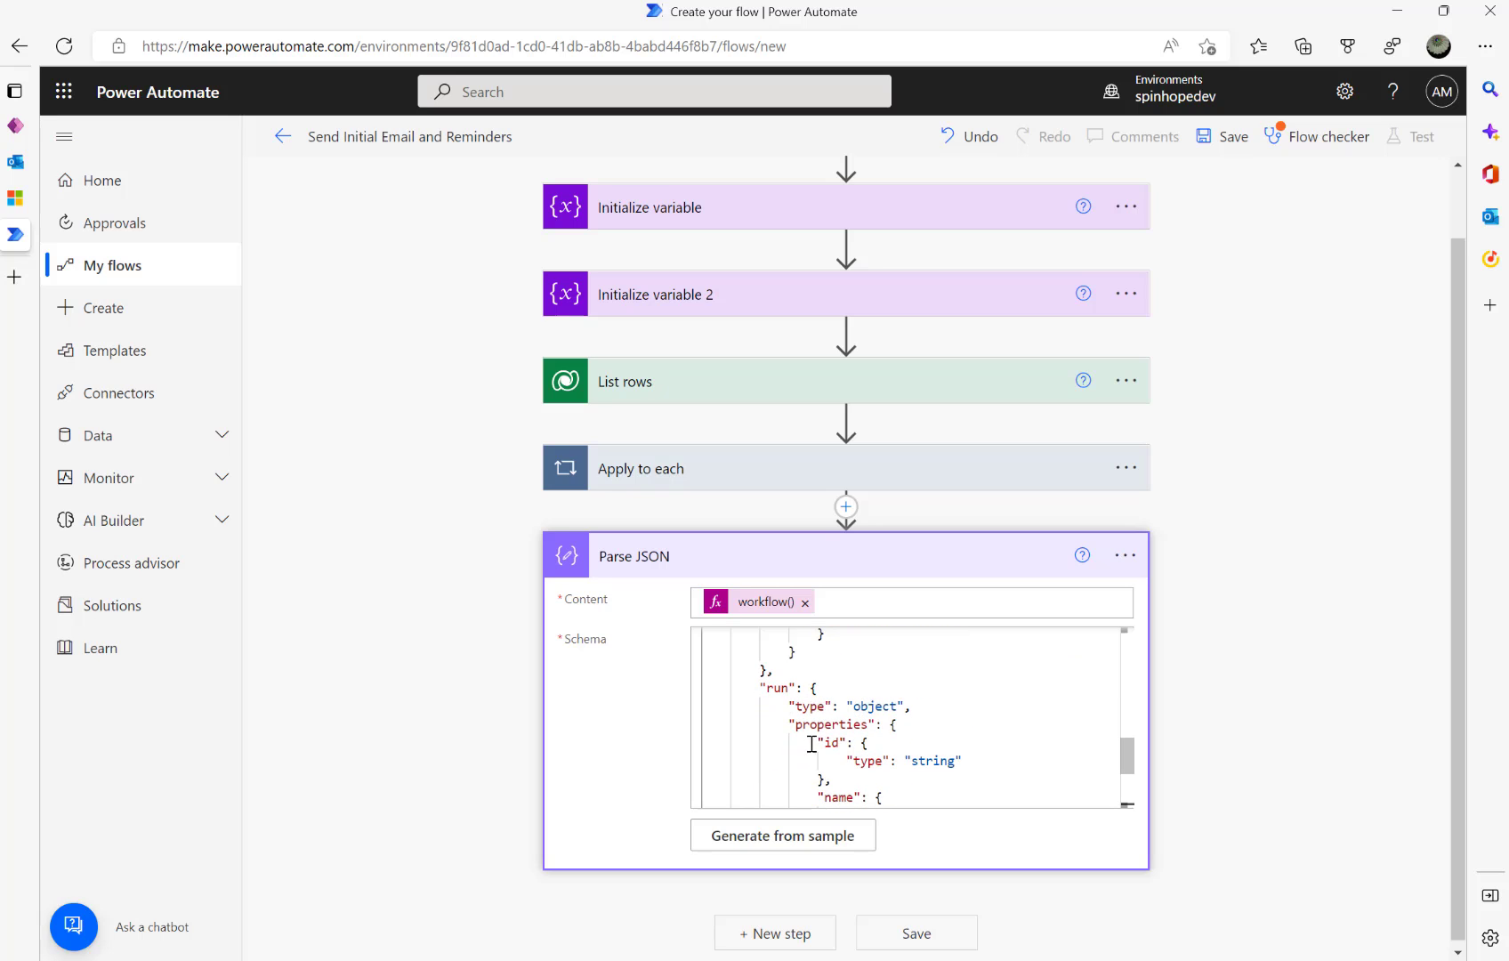
{"action": "scroll", "coordinate": [903, 744], "scroll_direction": "down", "scroll_amount": 3}
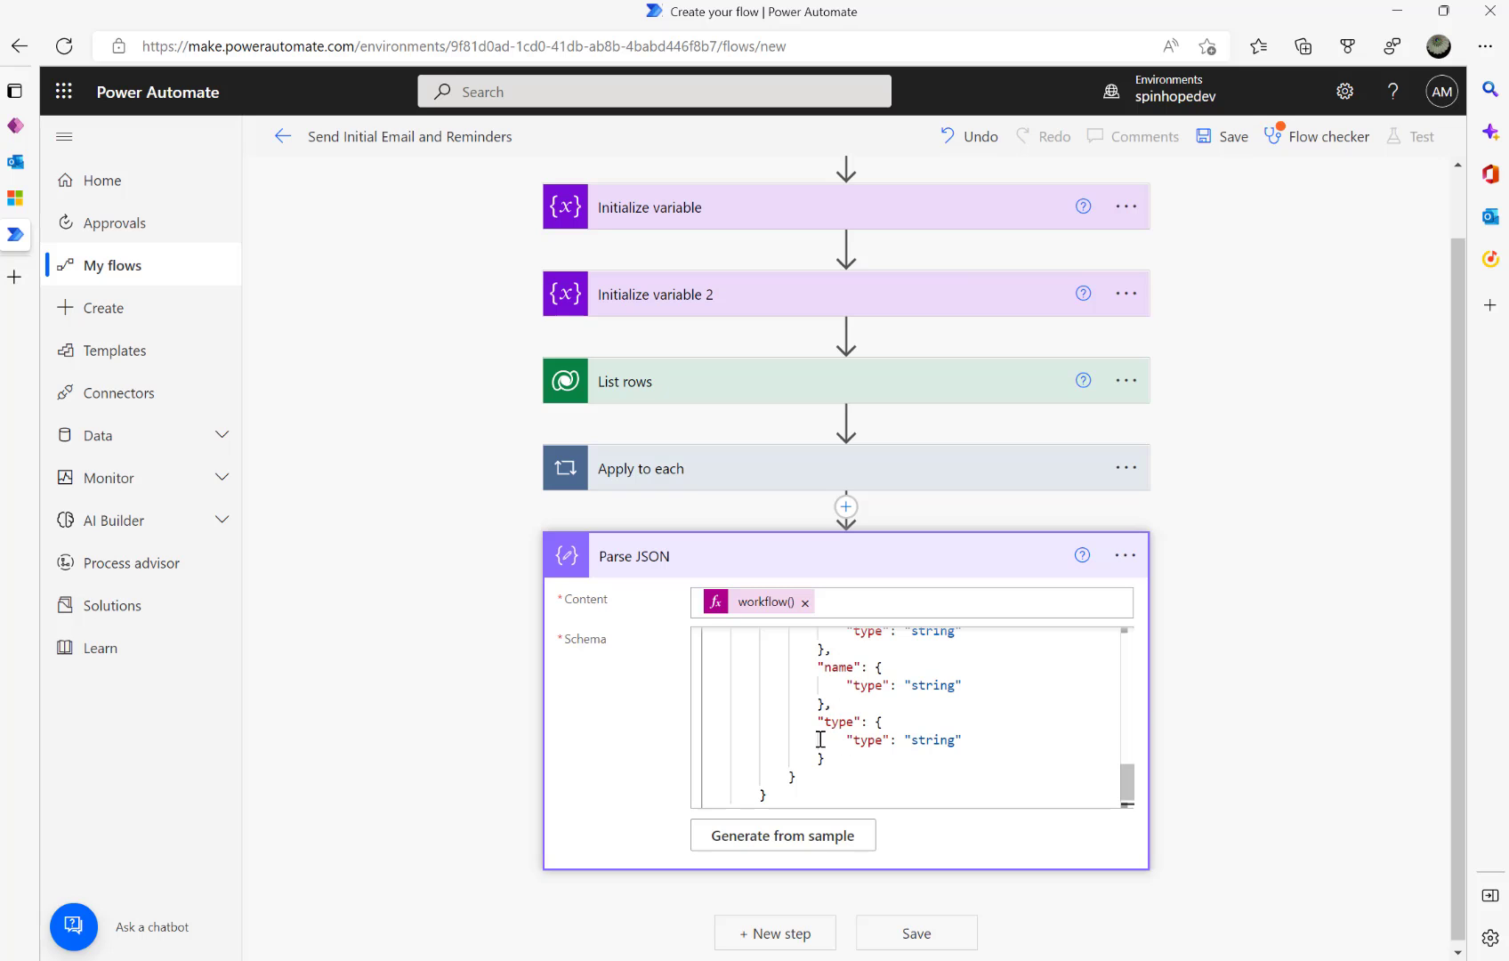
{"action": "scroll", "coordinate": [888, 736], "scroll_direction": "down", "scroll_amount": 1}
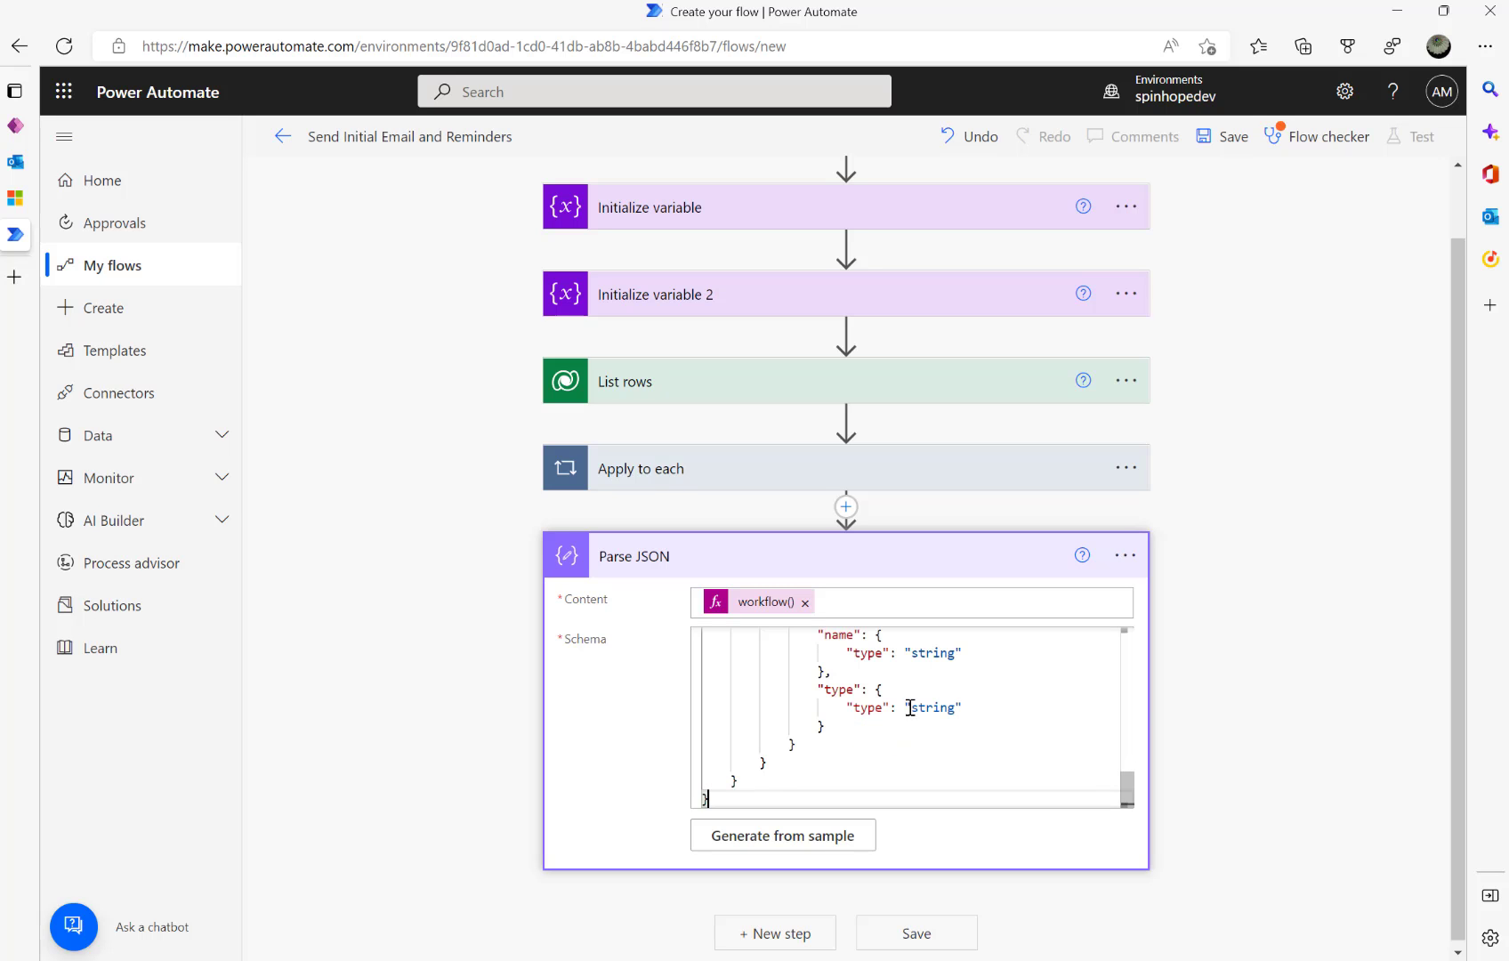
{"action": "scroll", "coordinate": [894, 736], "scroll_direction": "up", "scroll_amount": 15}
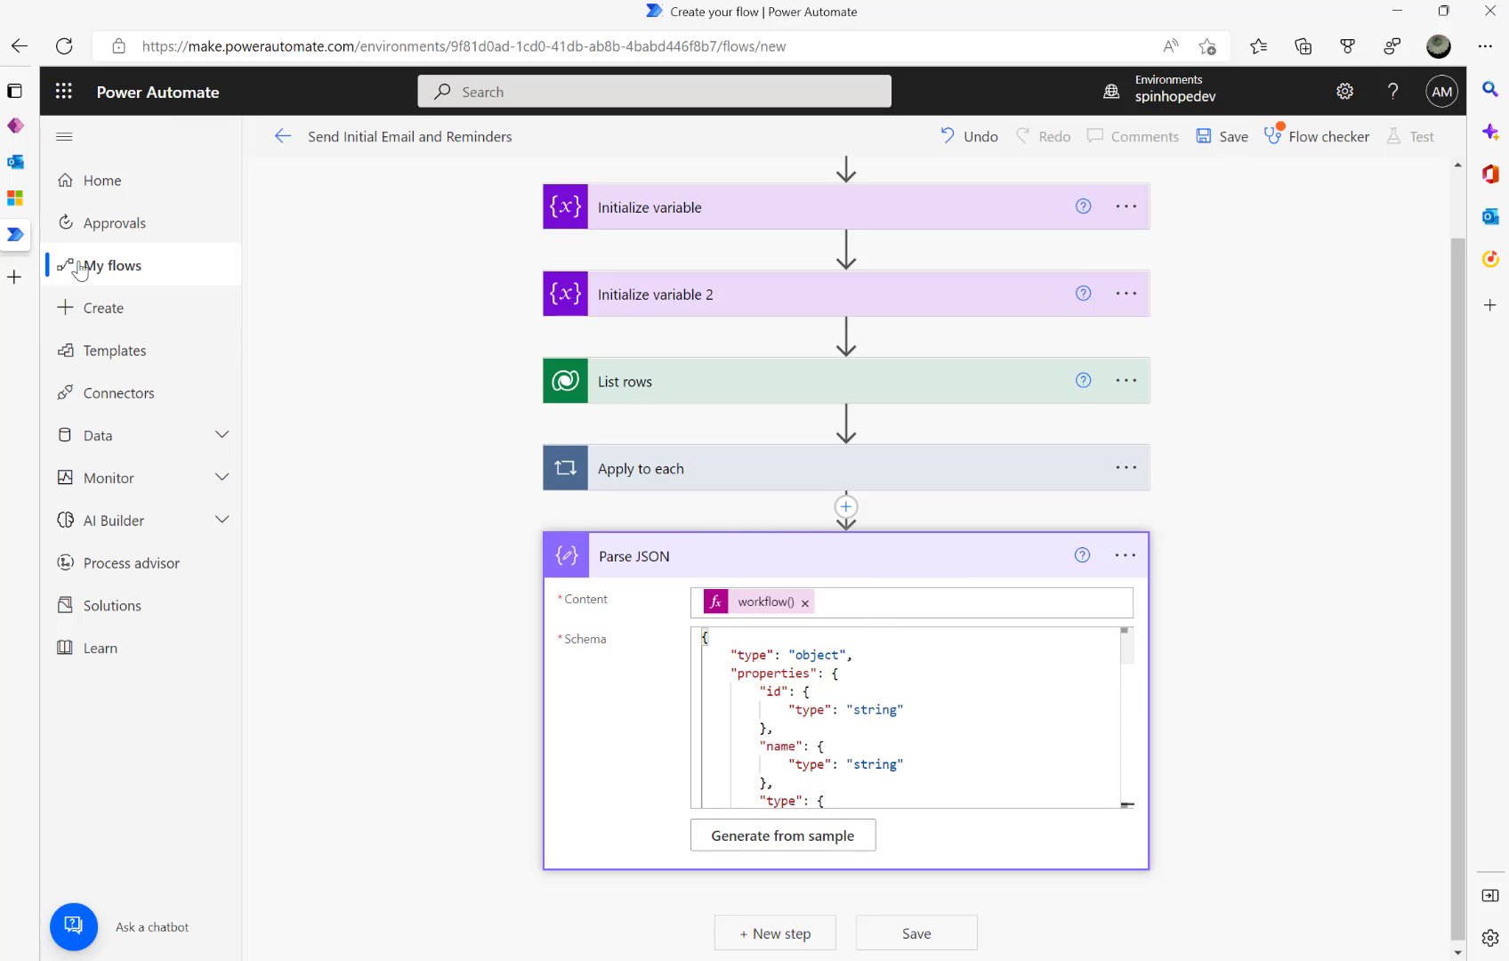
{"action": "left_click", "coordinate": [15, 198]}
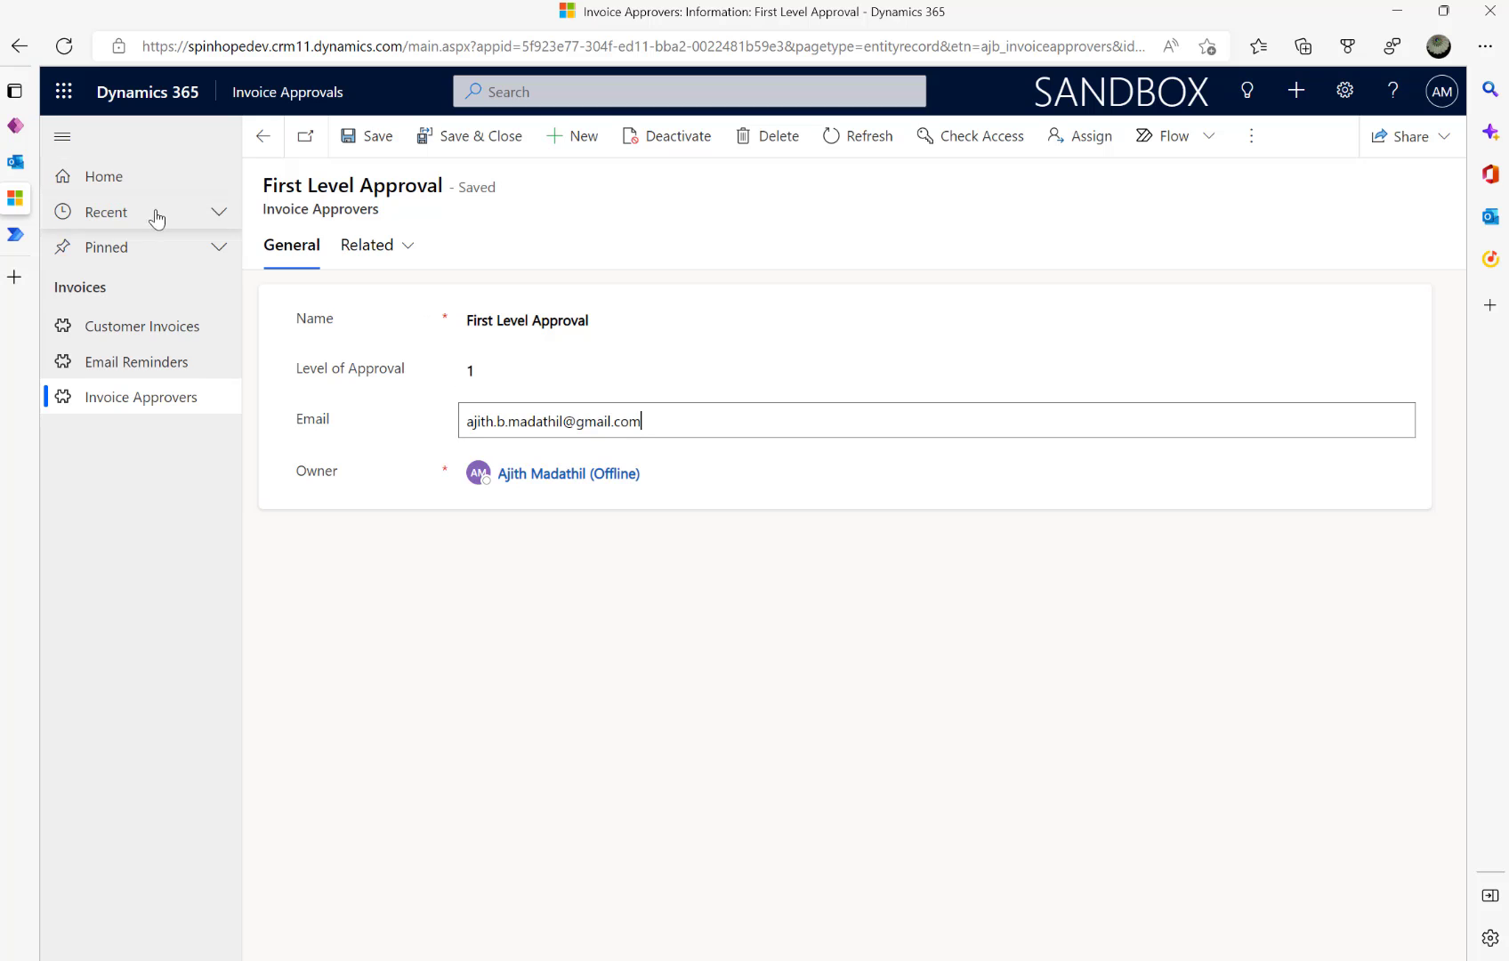
{"action": "left_click", "coordinate": [138, 359]}
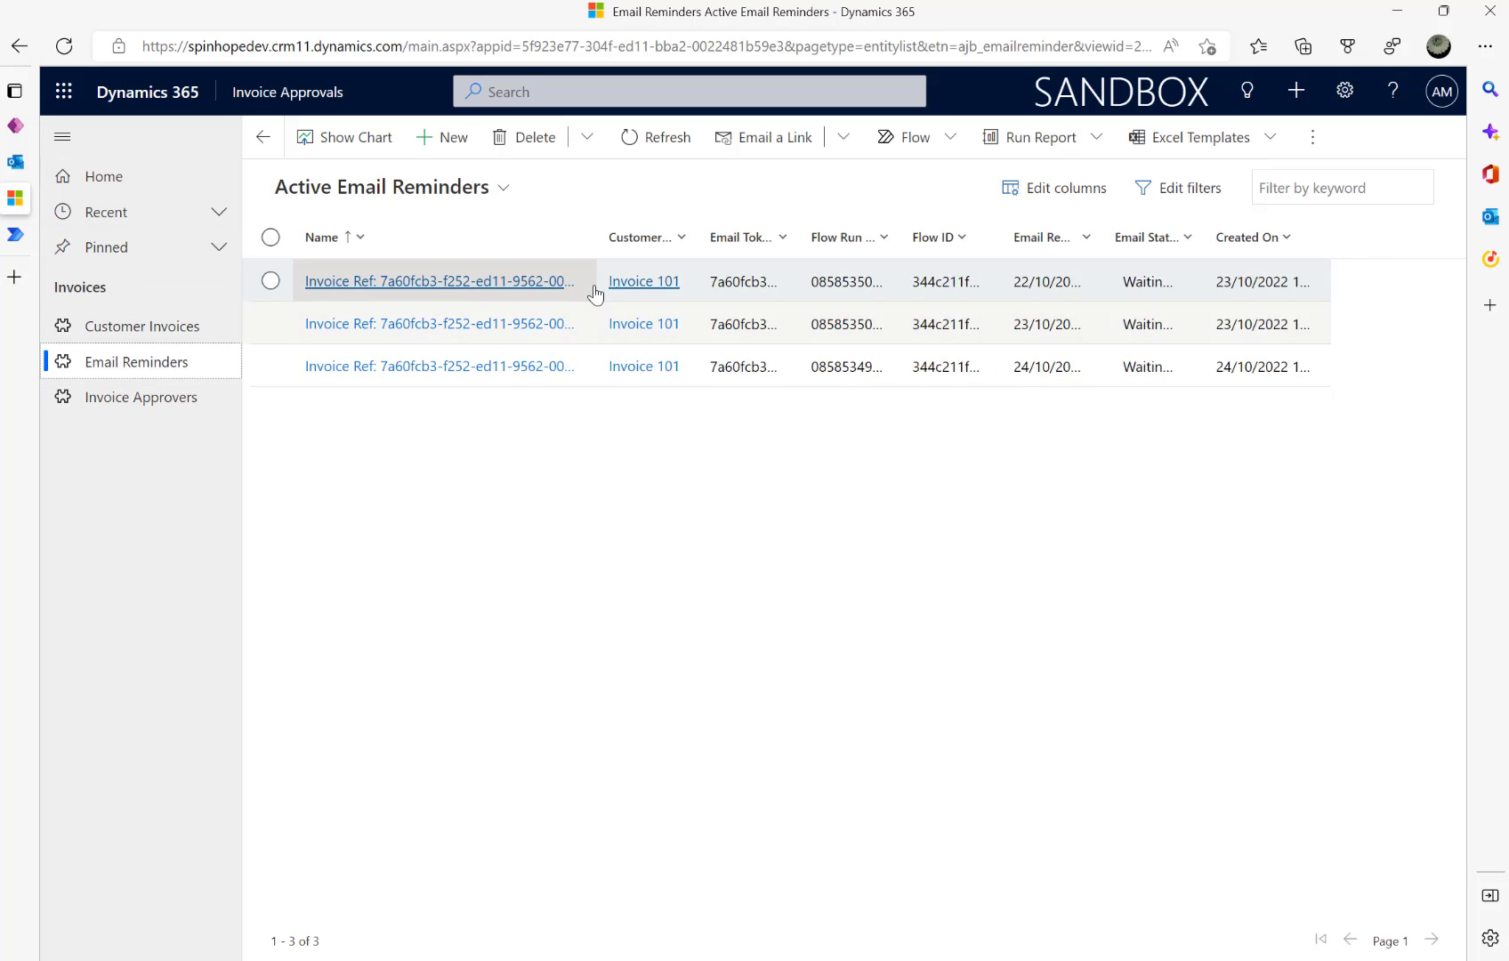
{"action": "left_click", "coordinate": [442, 283]}
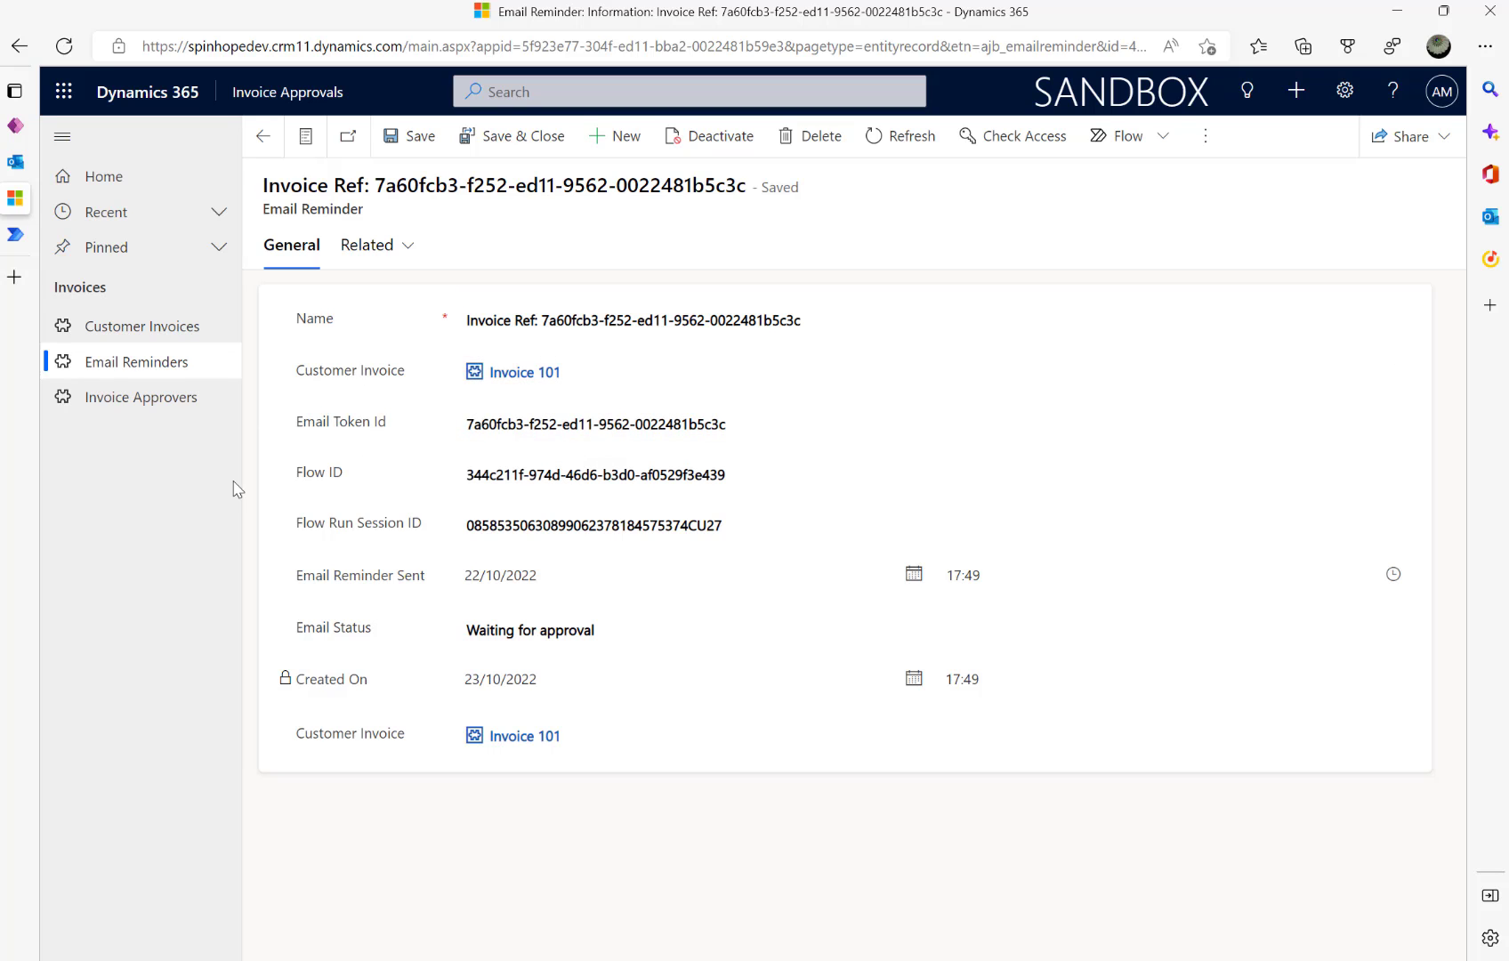
{"action": "left_click", "coordinate": [652, 526]}
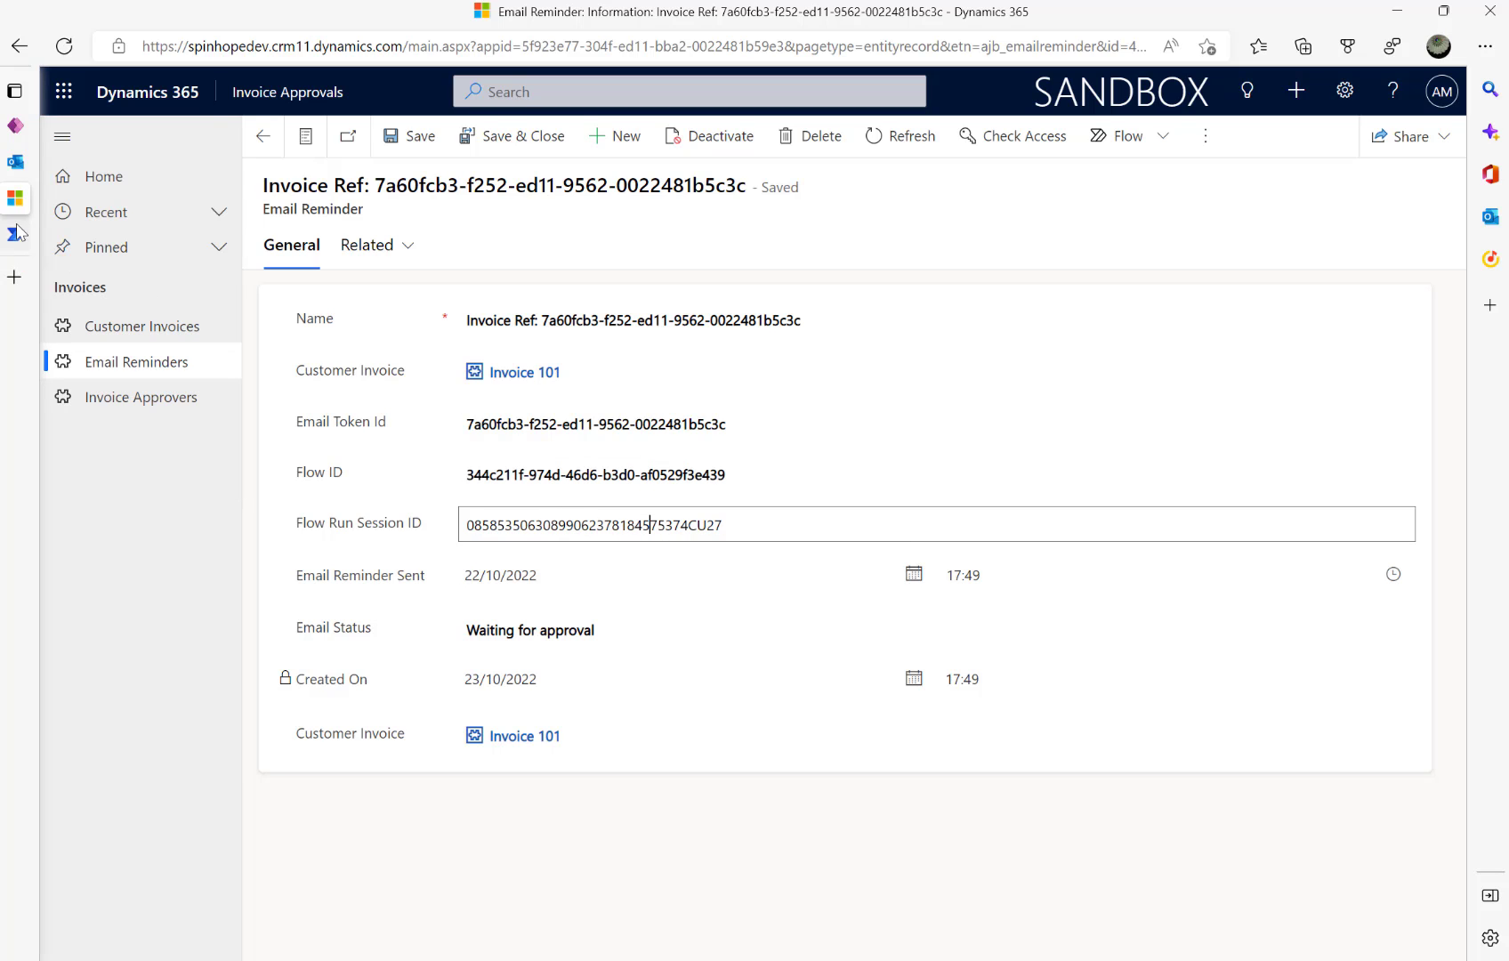
{"action": "left_click", "coordinate": [122, 234]}
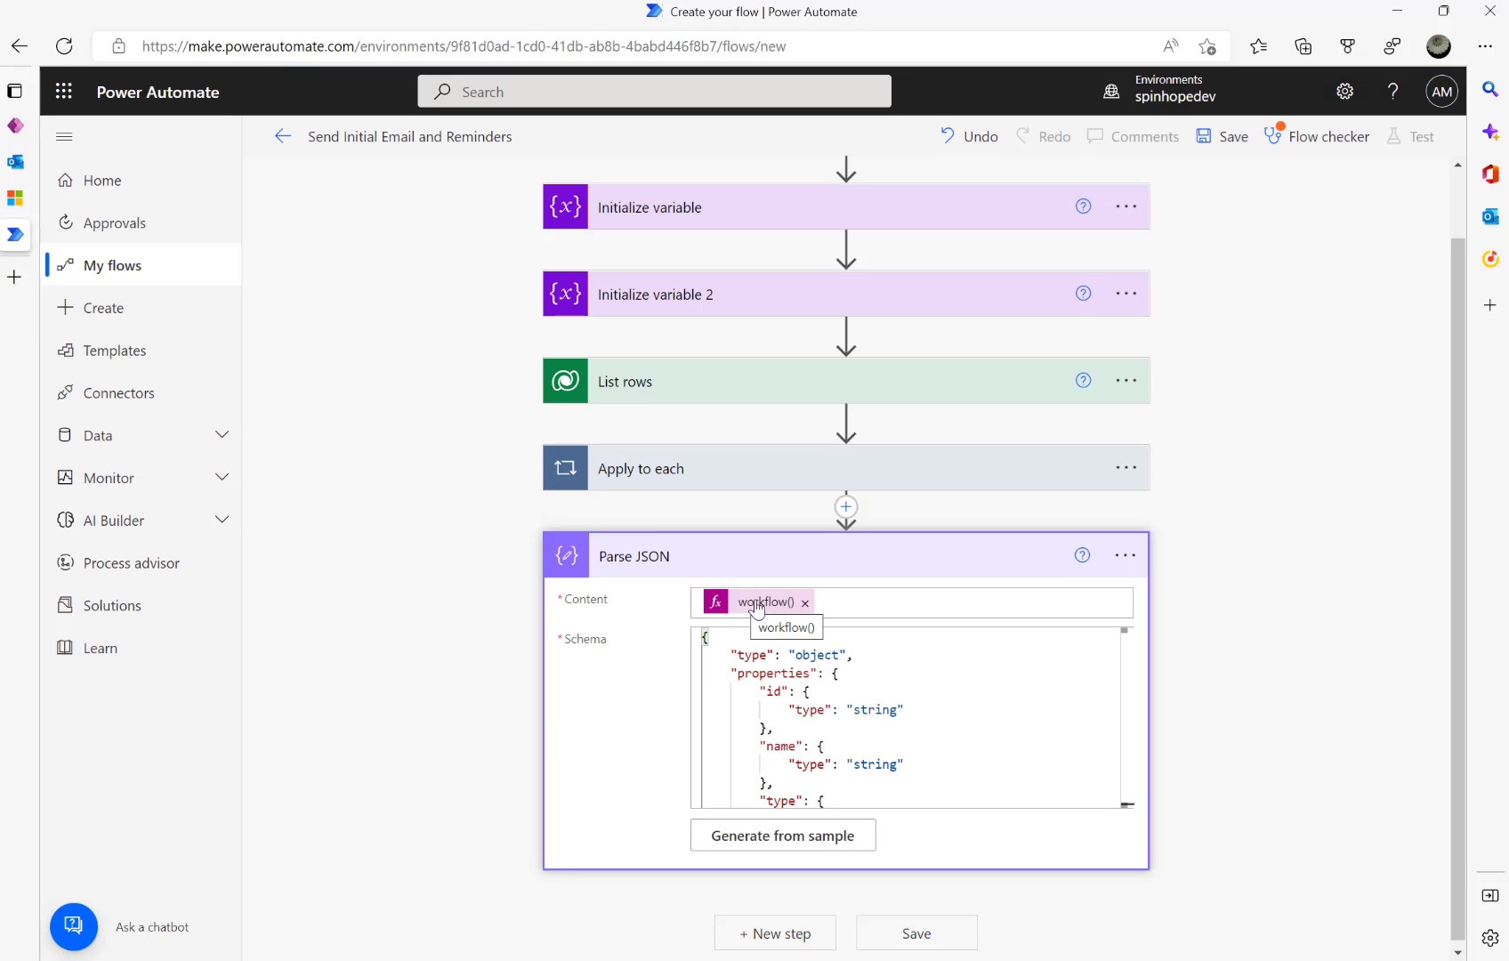
- Add a Condition control step after the collapsed Parse JSON step
{"action": "left_click", "coordinate": [726, 556]}
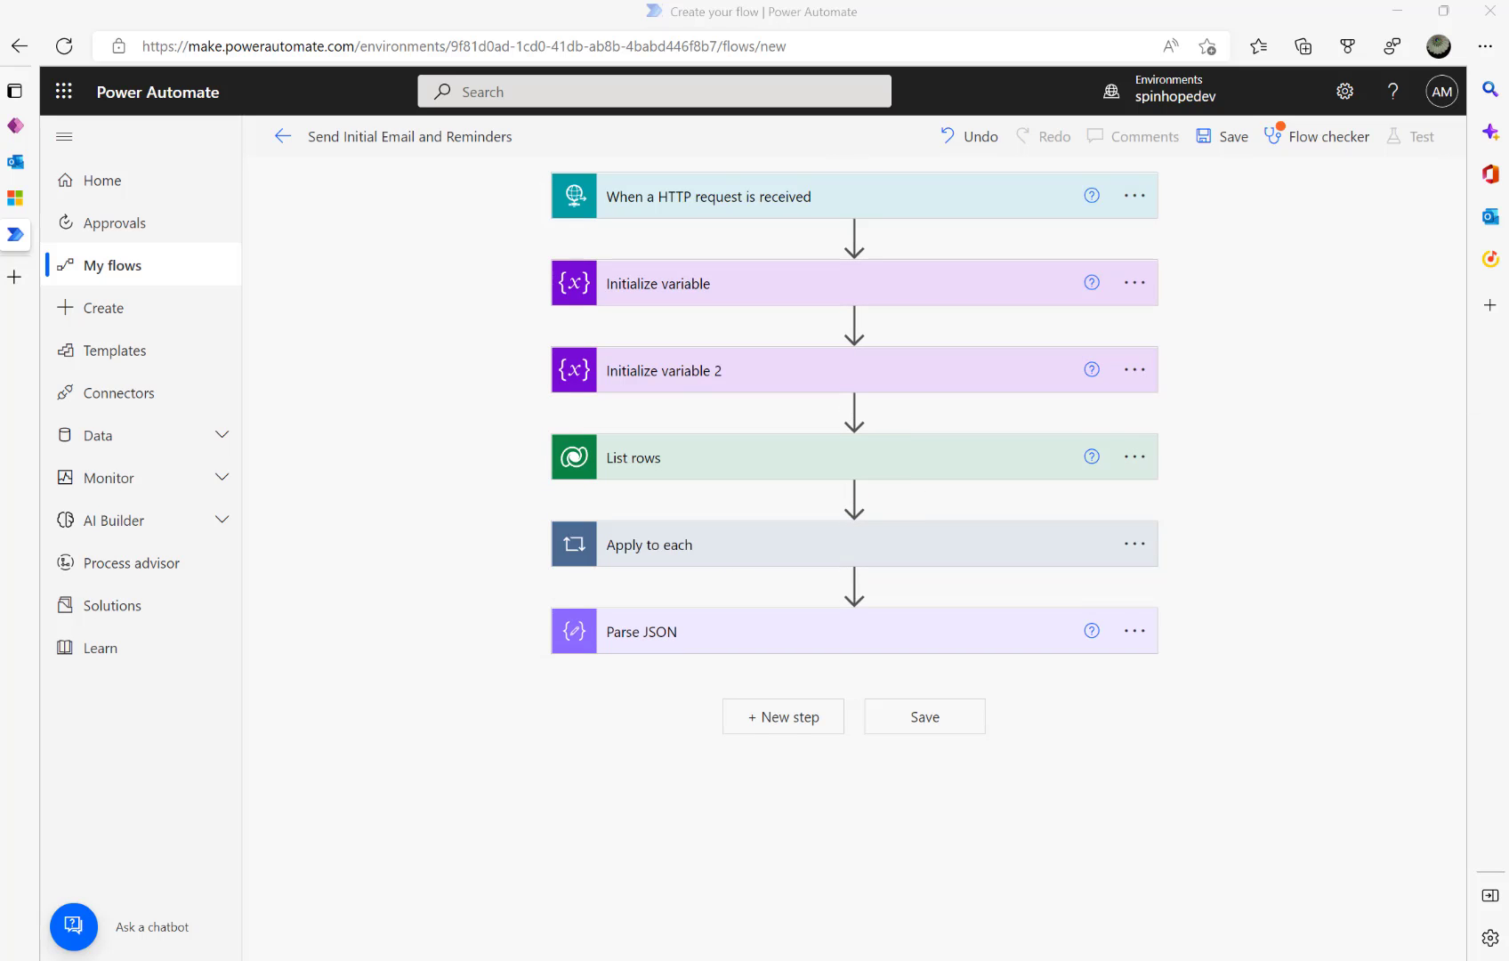
{"action": "left_click", "coordinate": [775, 725]}
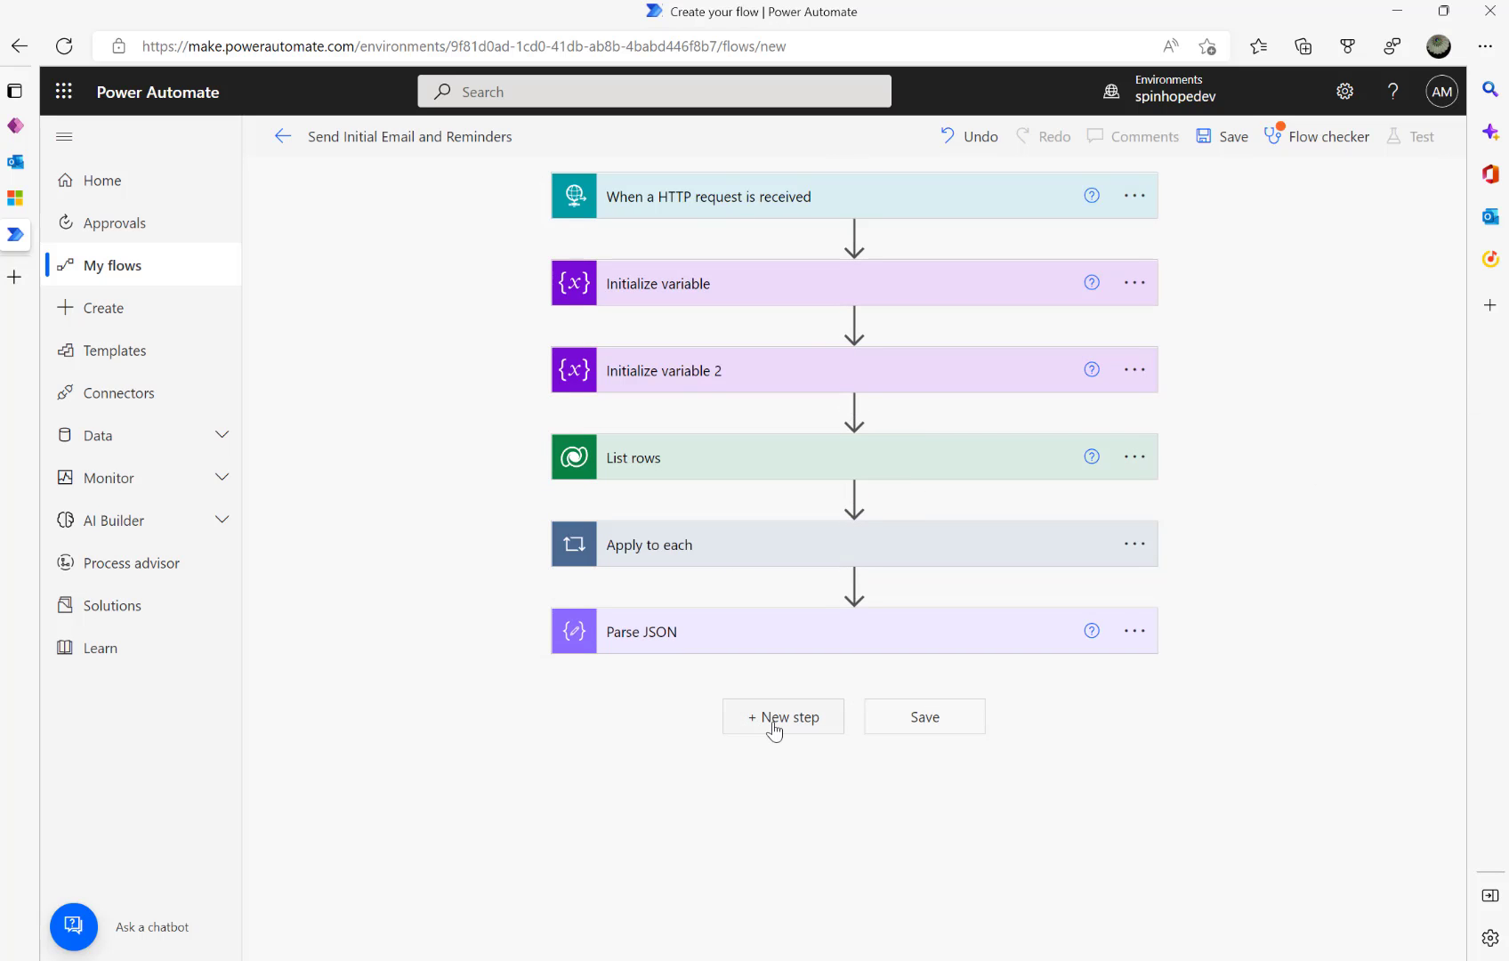
{"action": "left_click", "coordinate": [605, 882]}
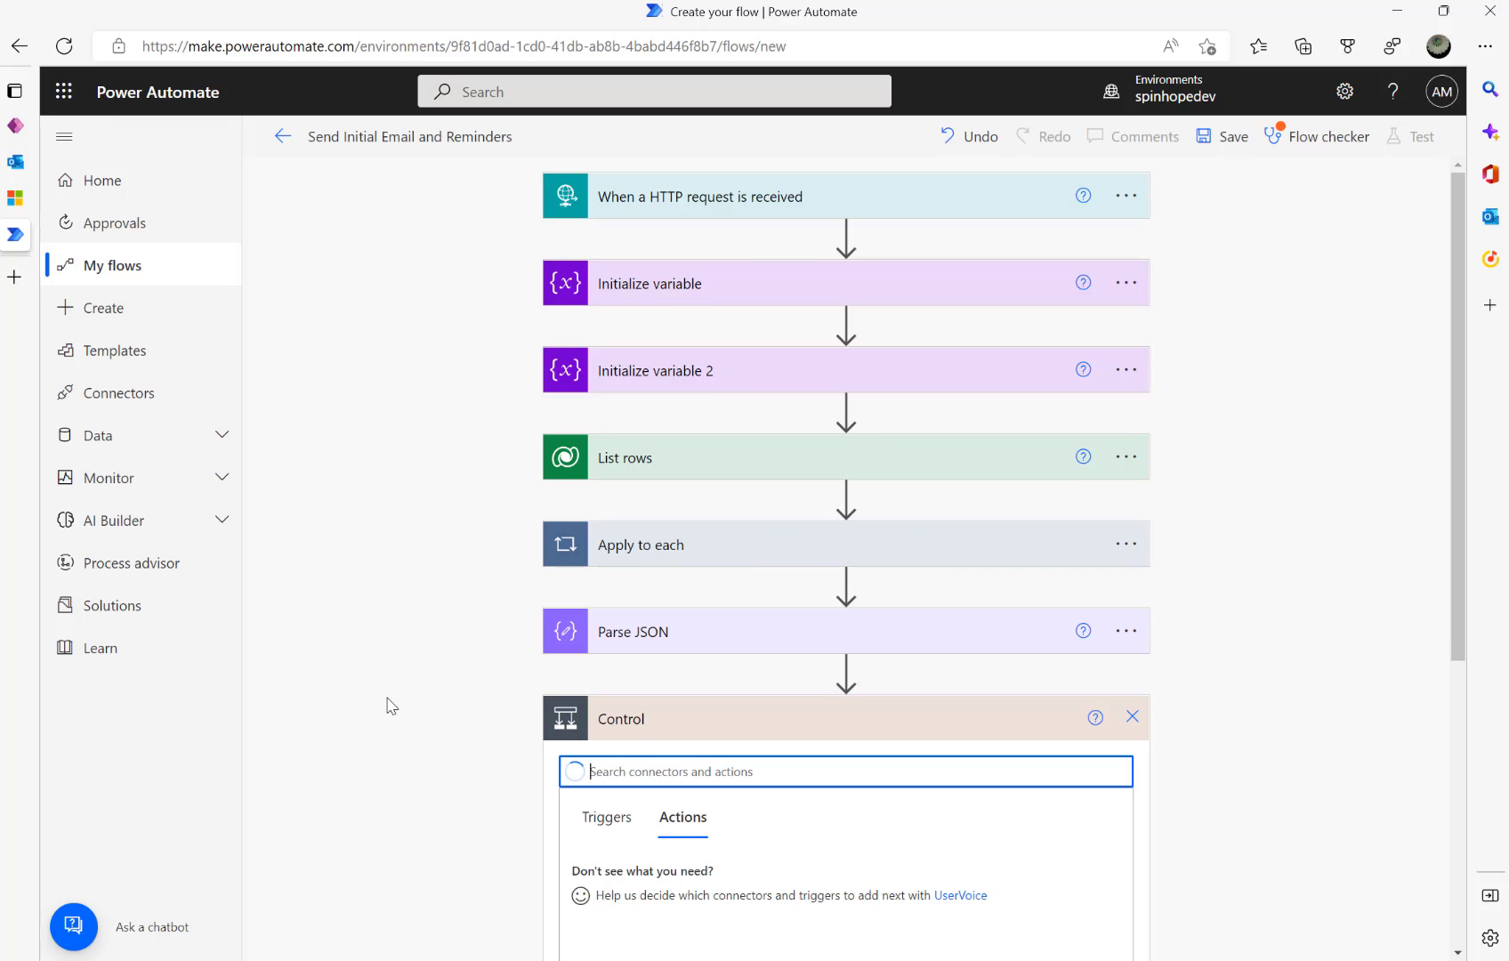
{"action": "scroll", "coordinate": [389, 705], "scroll_direction": "down", "scroll_amount": 3}
{"action": "left_click", "coordinate": [616, 639]}
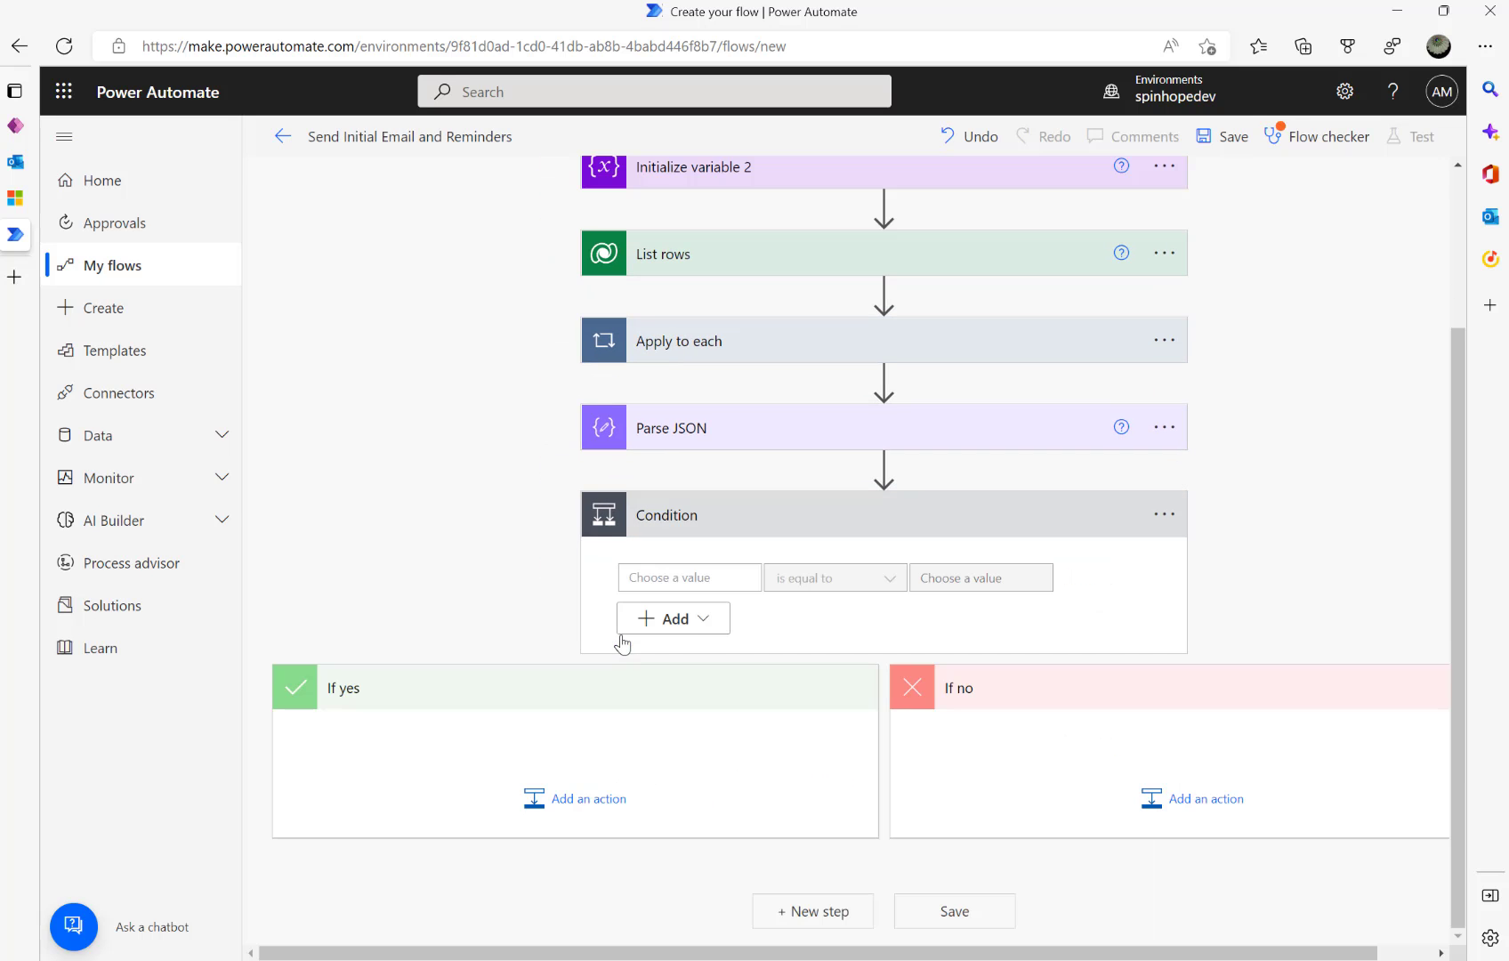
- Make the Condition test whether IsFirstEmail is equal to the expression true
{"action": "left_click", "coordinate": [713, 577]}
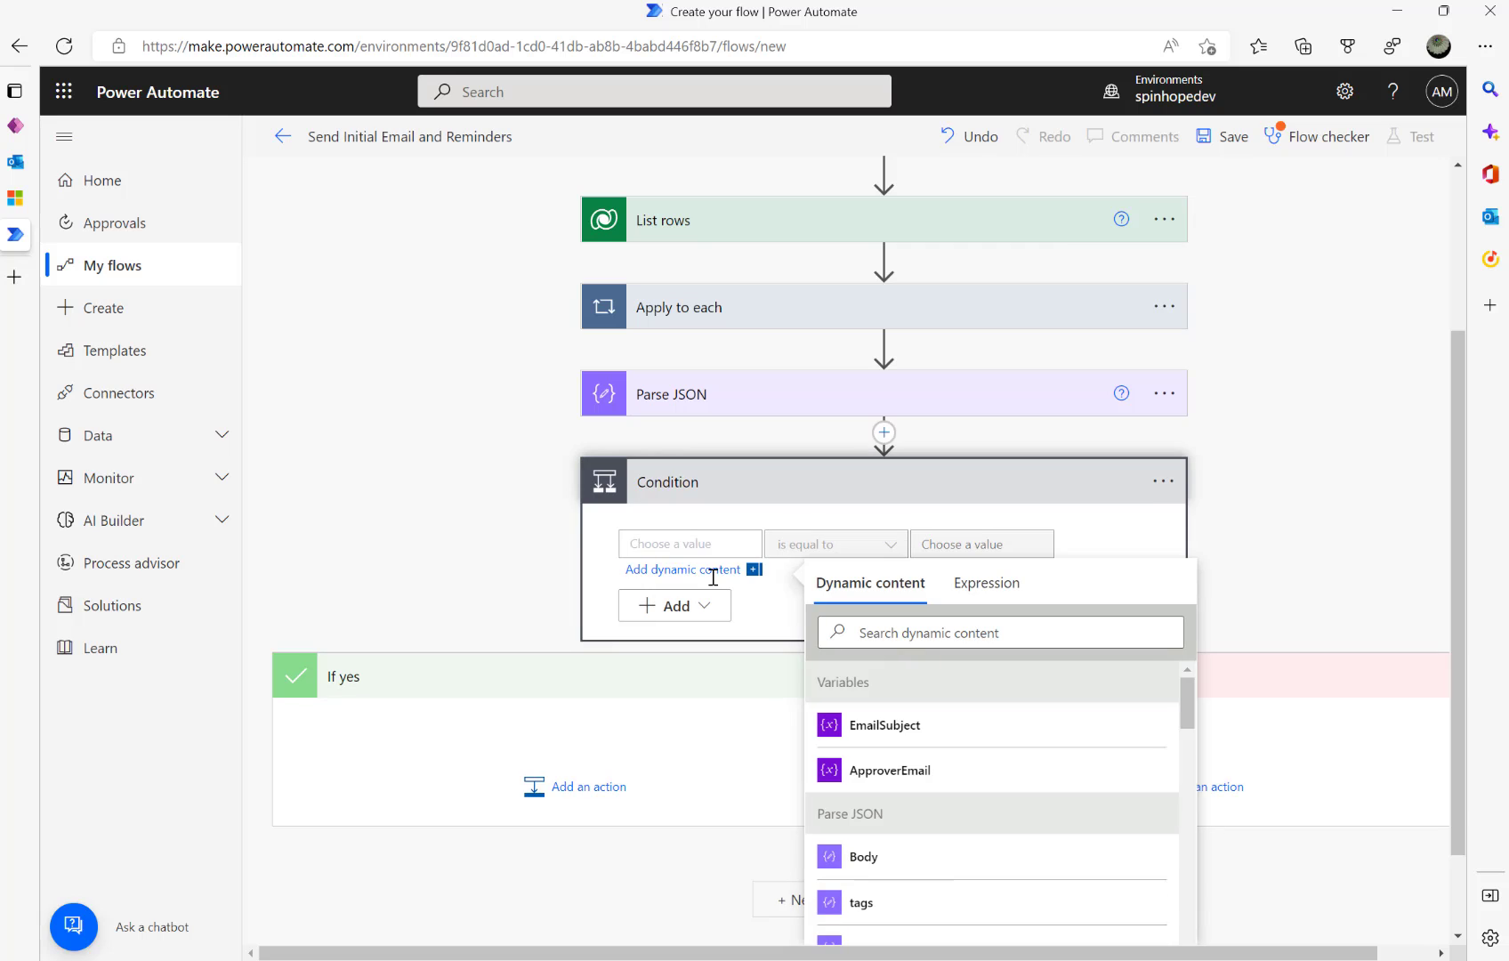
{"action": "left_click", "coordinate": [890, 639]}
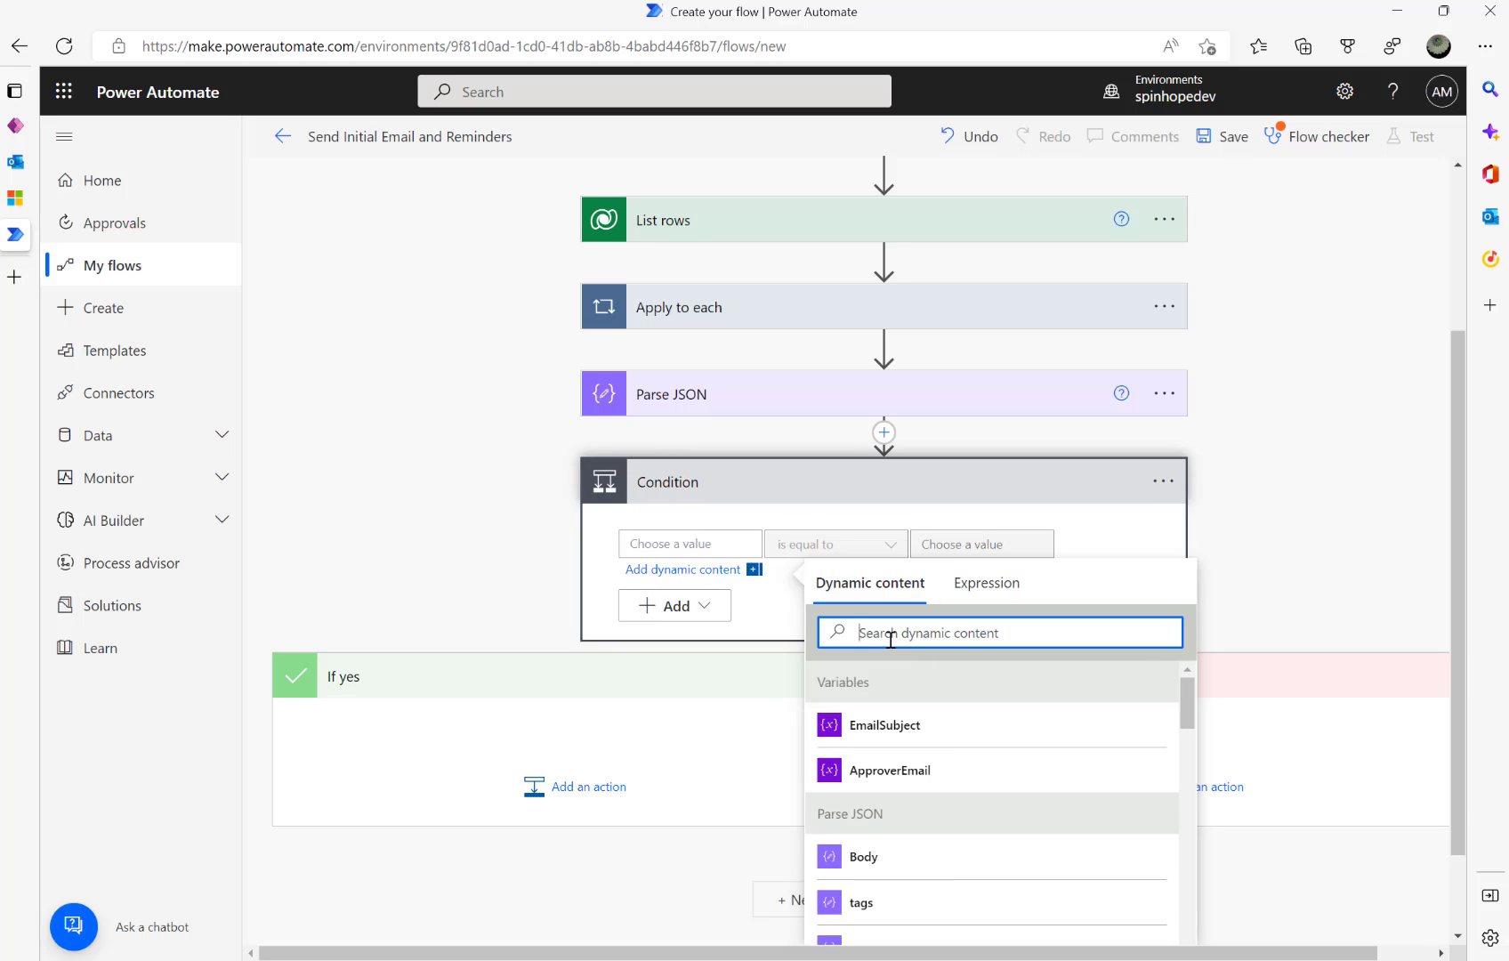
{"action": "type", "text": "isf"}
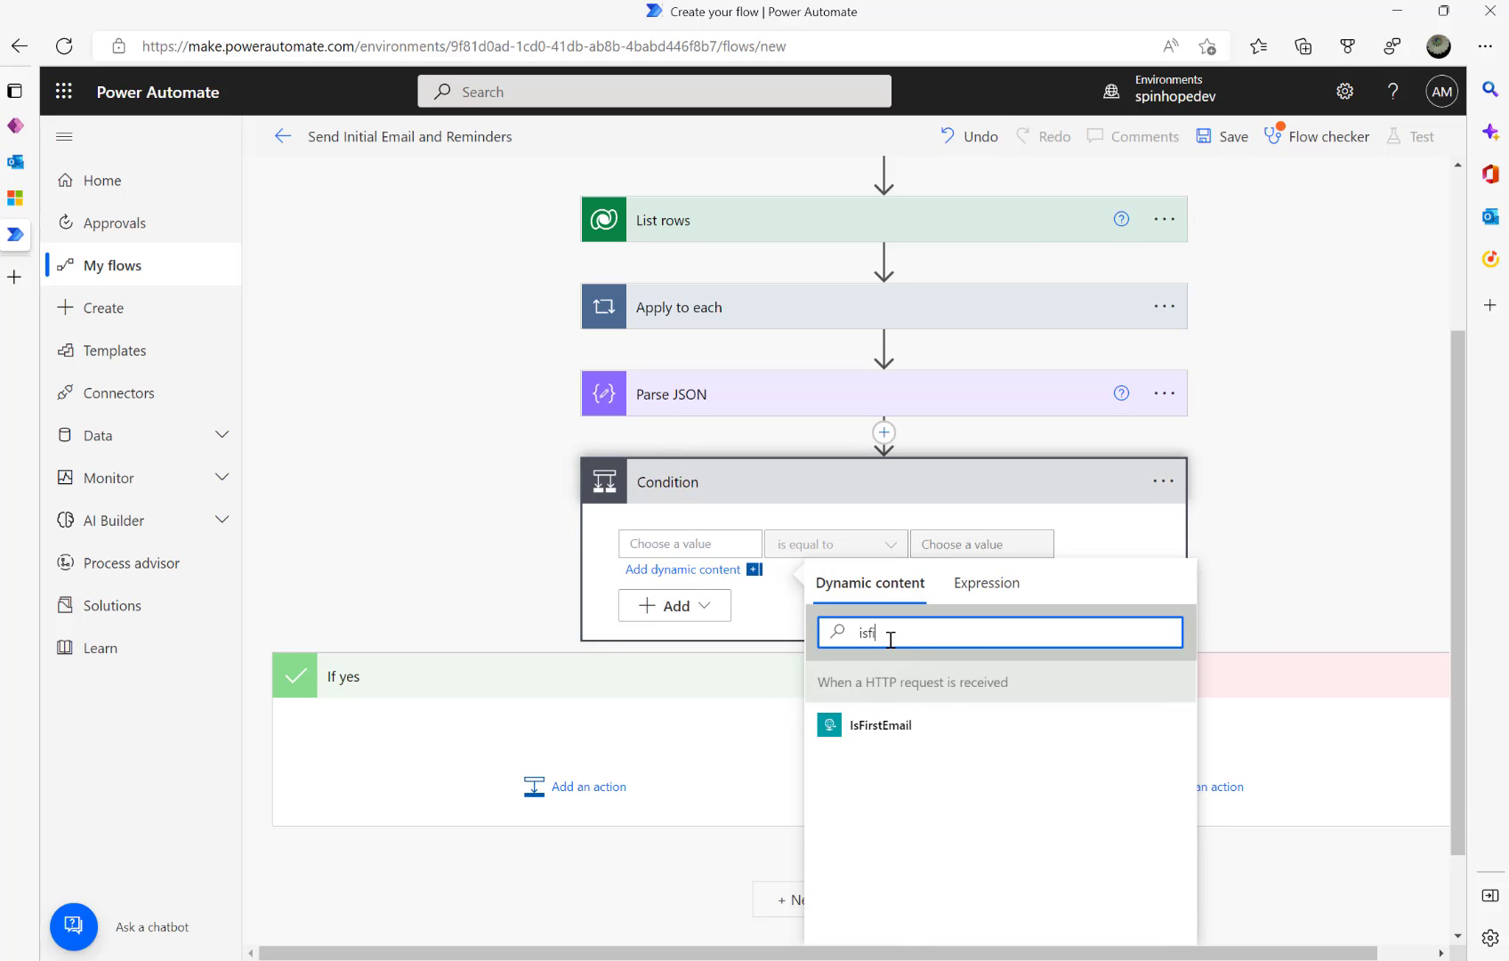
{"action": "type", "text": "i"}
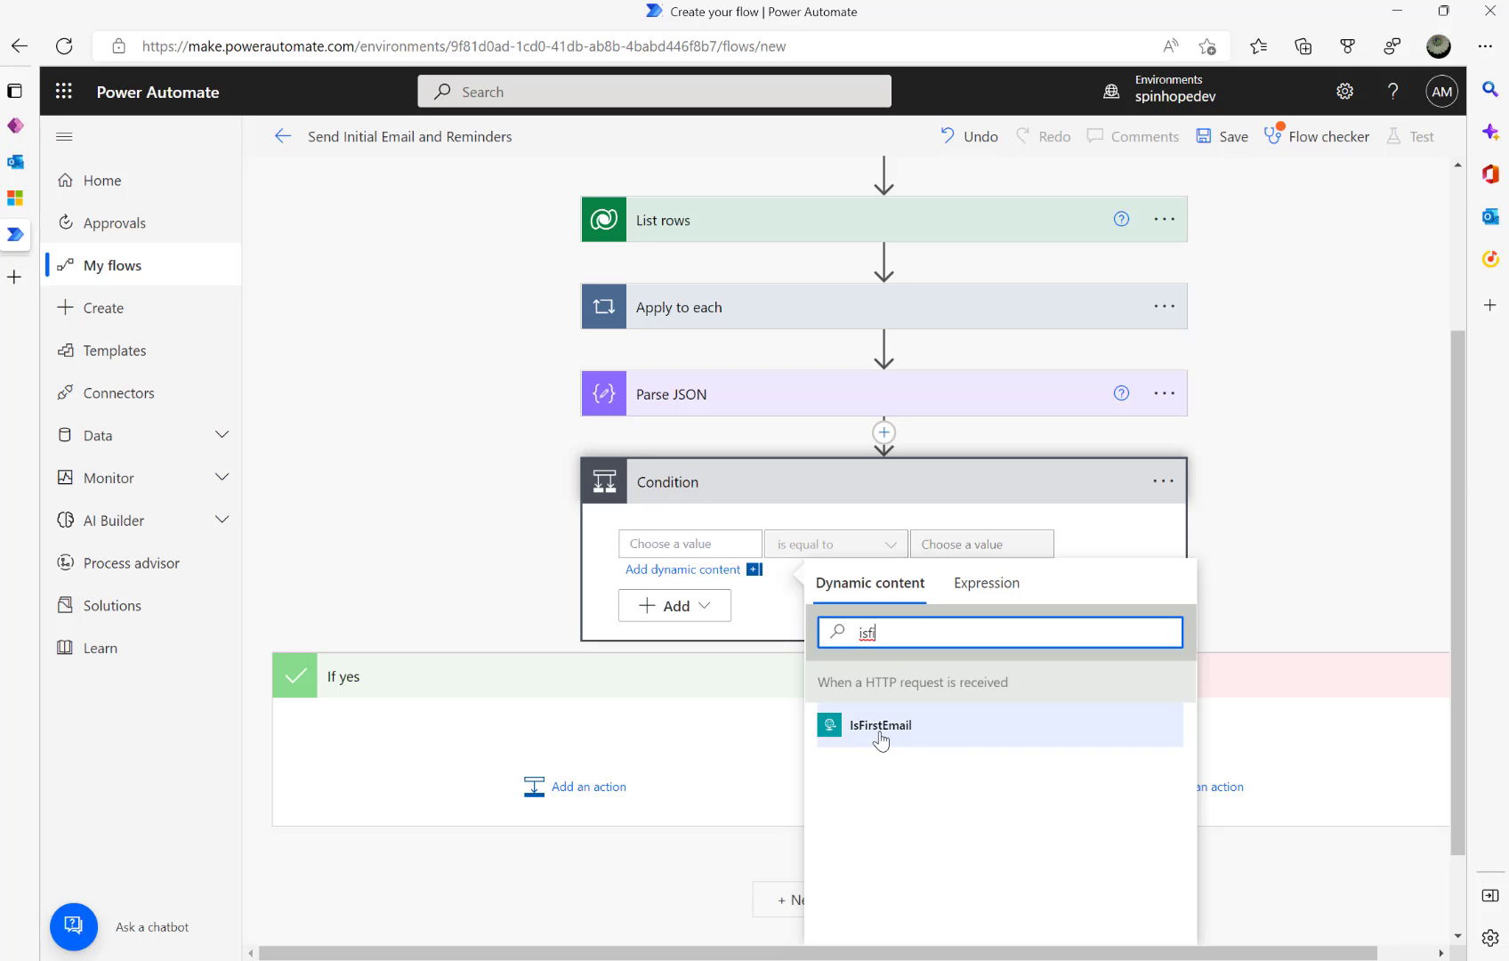
{"action": "scroll", "coordinate": [549, 515], "scroll_direction": "up", "scroll_amount": 2}
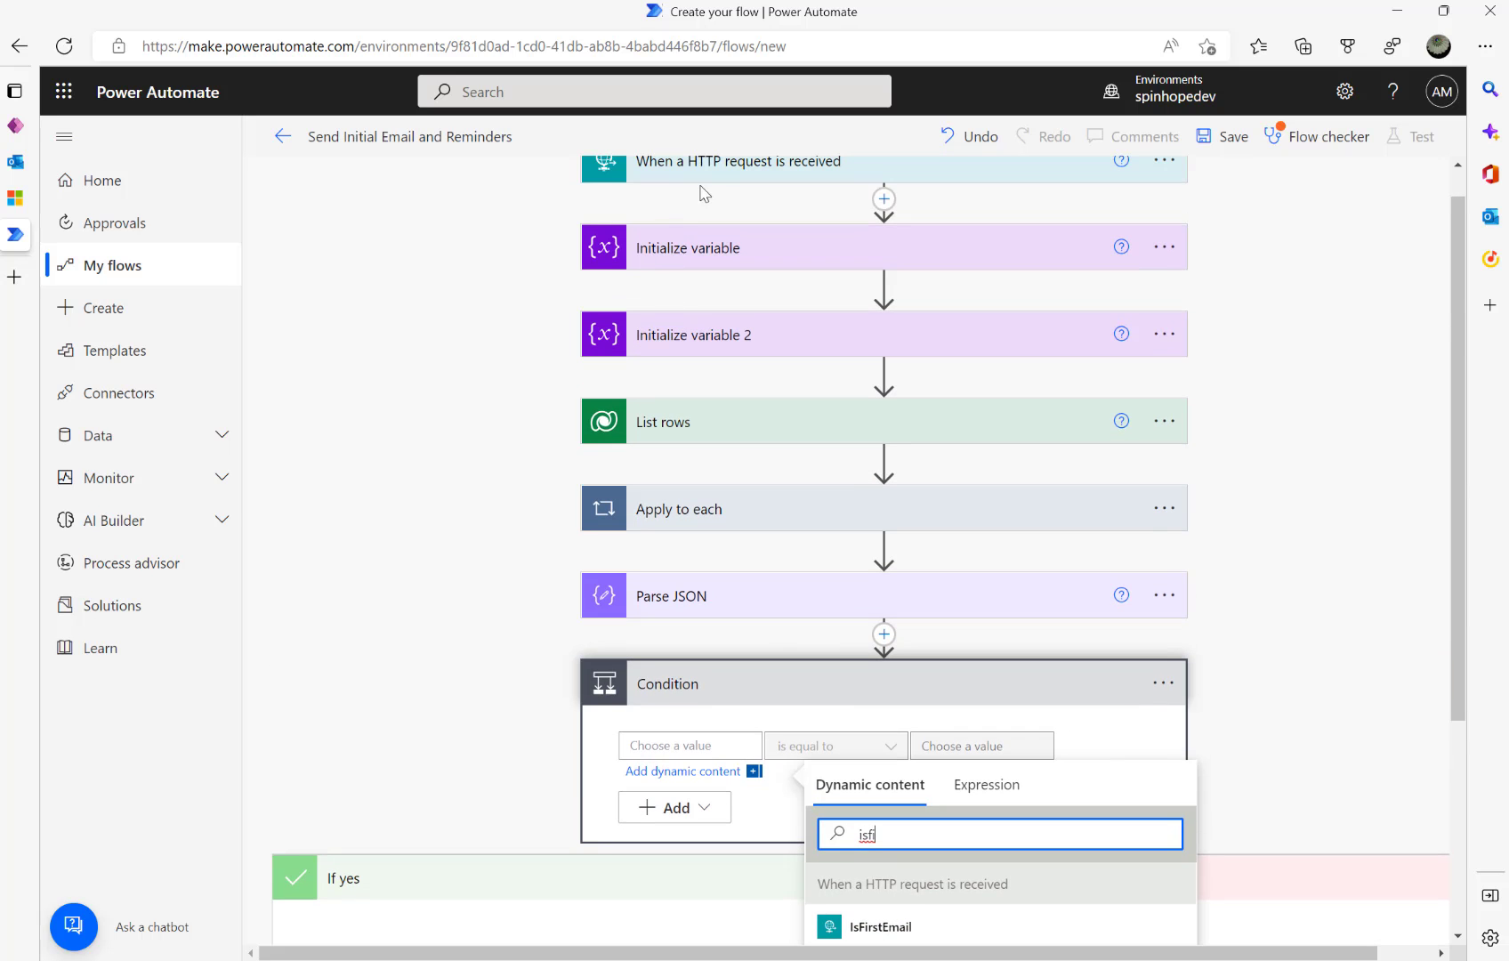
{"action": "scroll", "coordinate": [883, 703], "scroll_direction": "down", "scroll_amount": 3}
{"action": "left_click", "coordinate": [862, 622]}
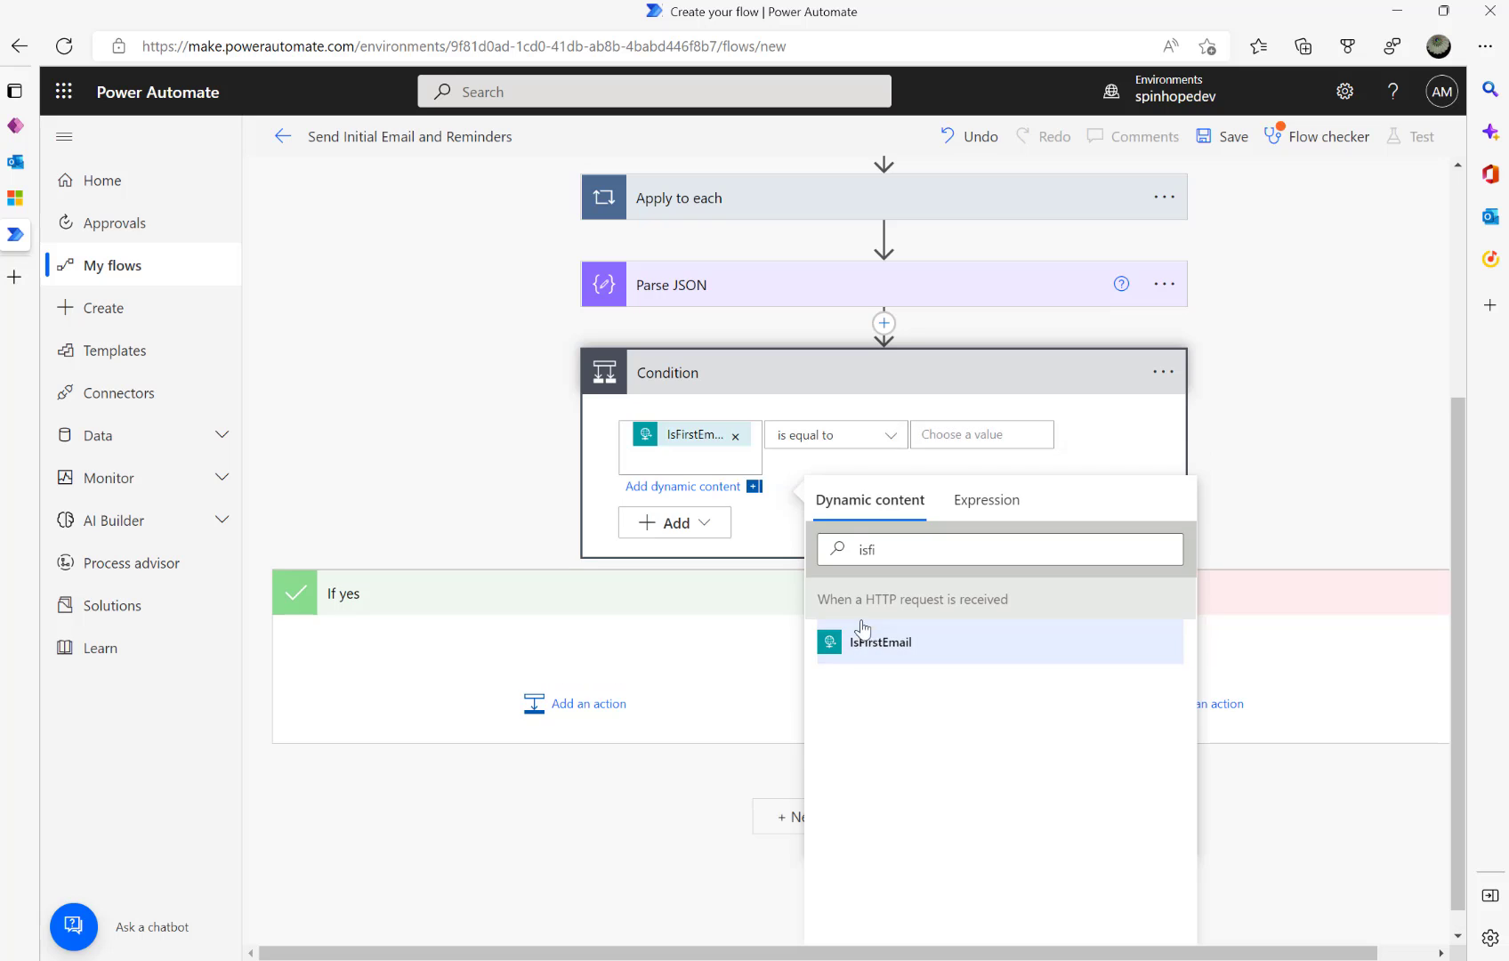
{"action": "left_click", "coordinate": [956, 434]}
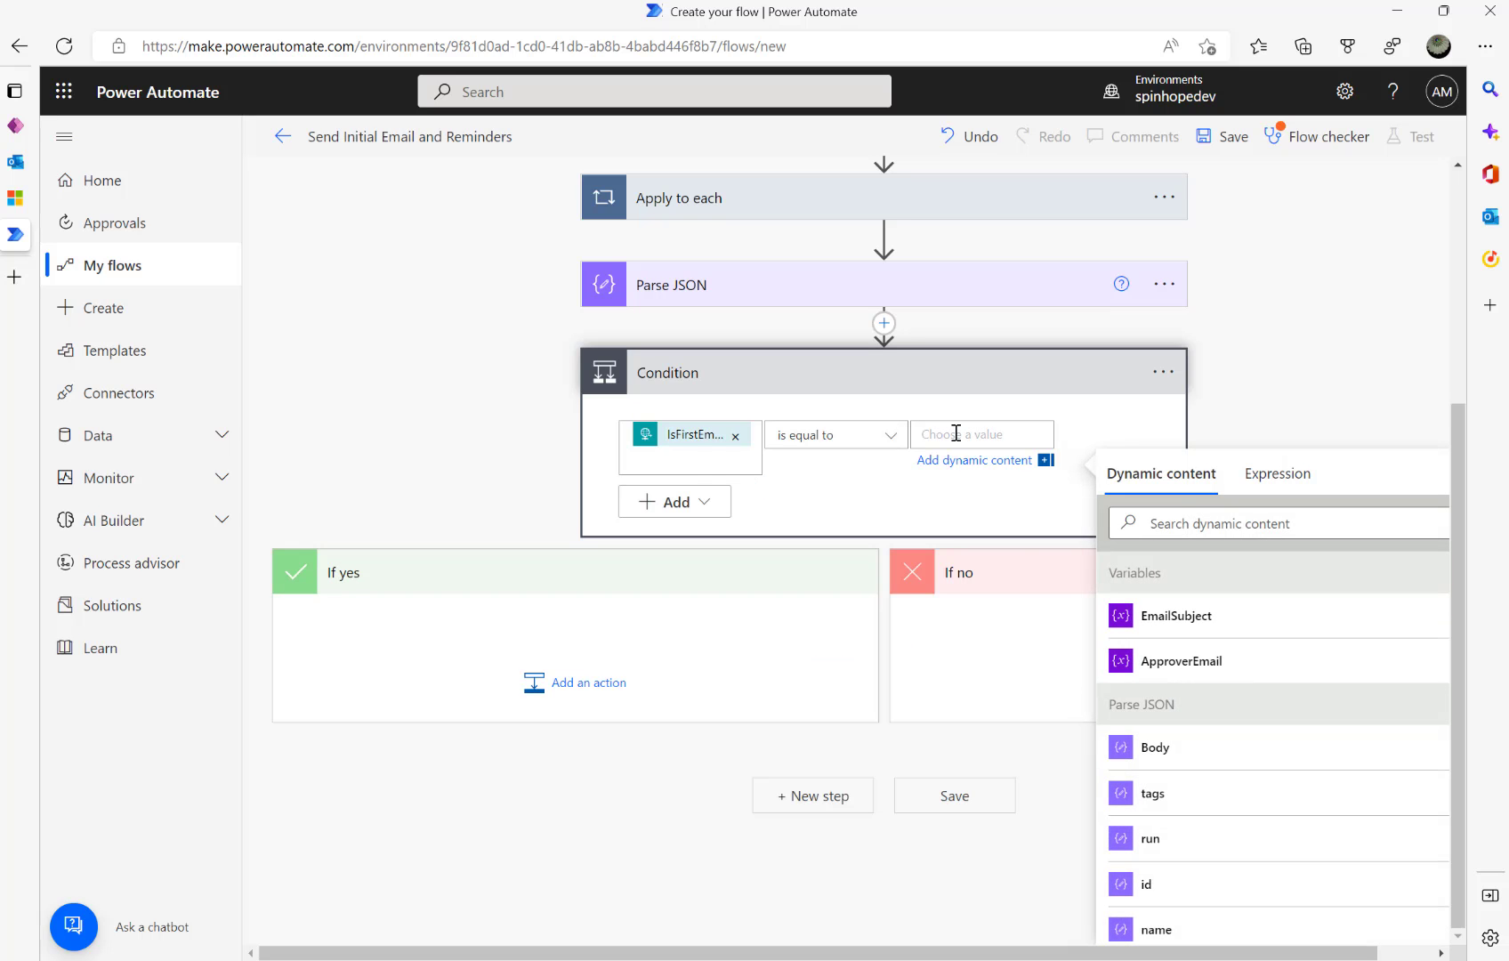
{"action": "left_click", "coordinate": [1321, 482]}
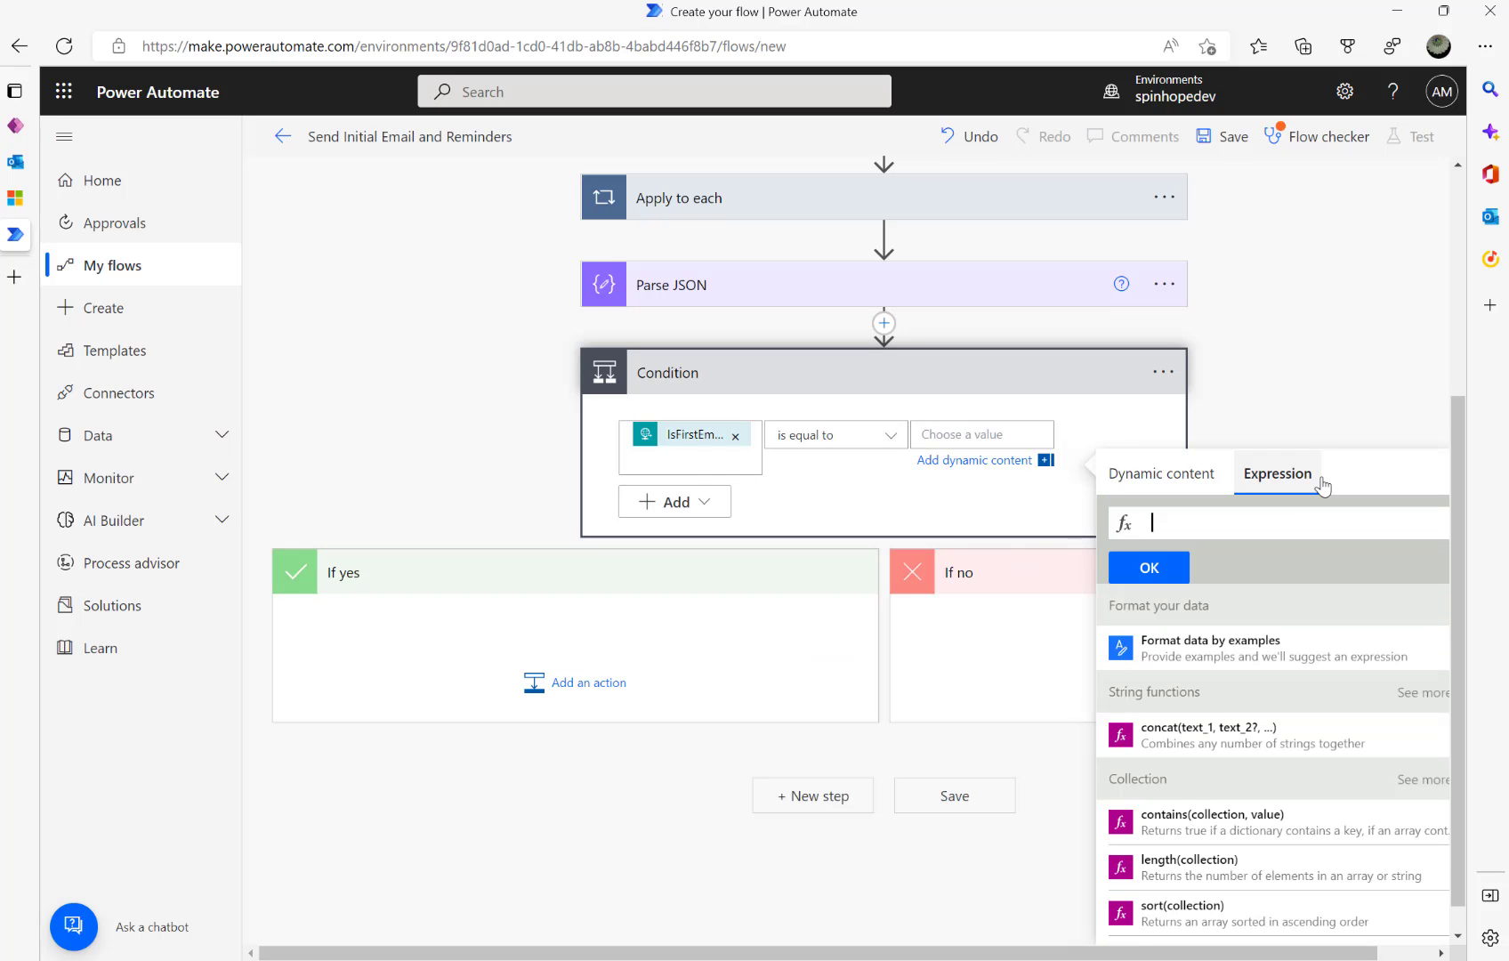
{"action": "type", "text": "true"}
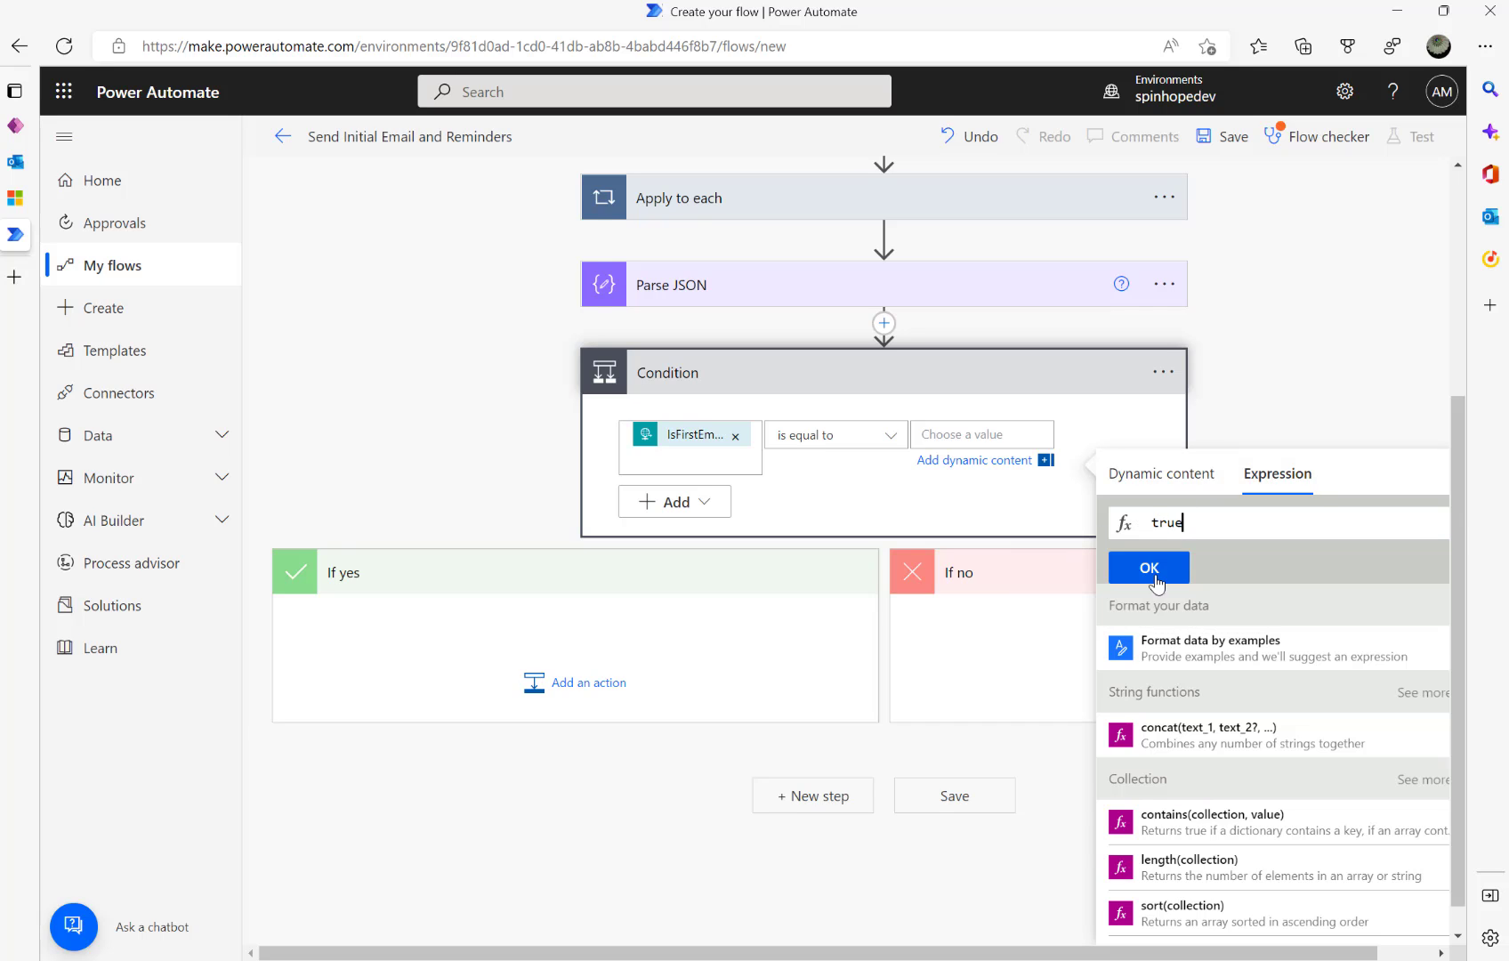
{"action": "left_click", "coordinate": [1156, 580]}
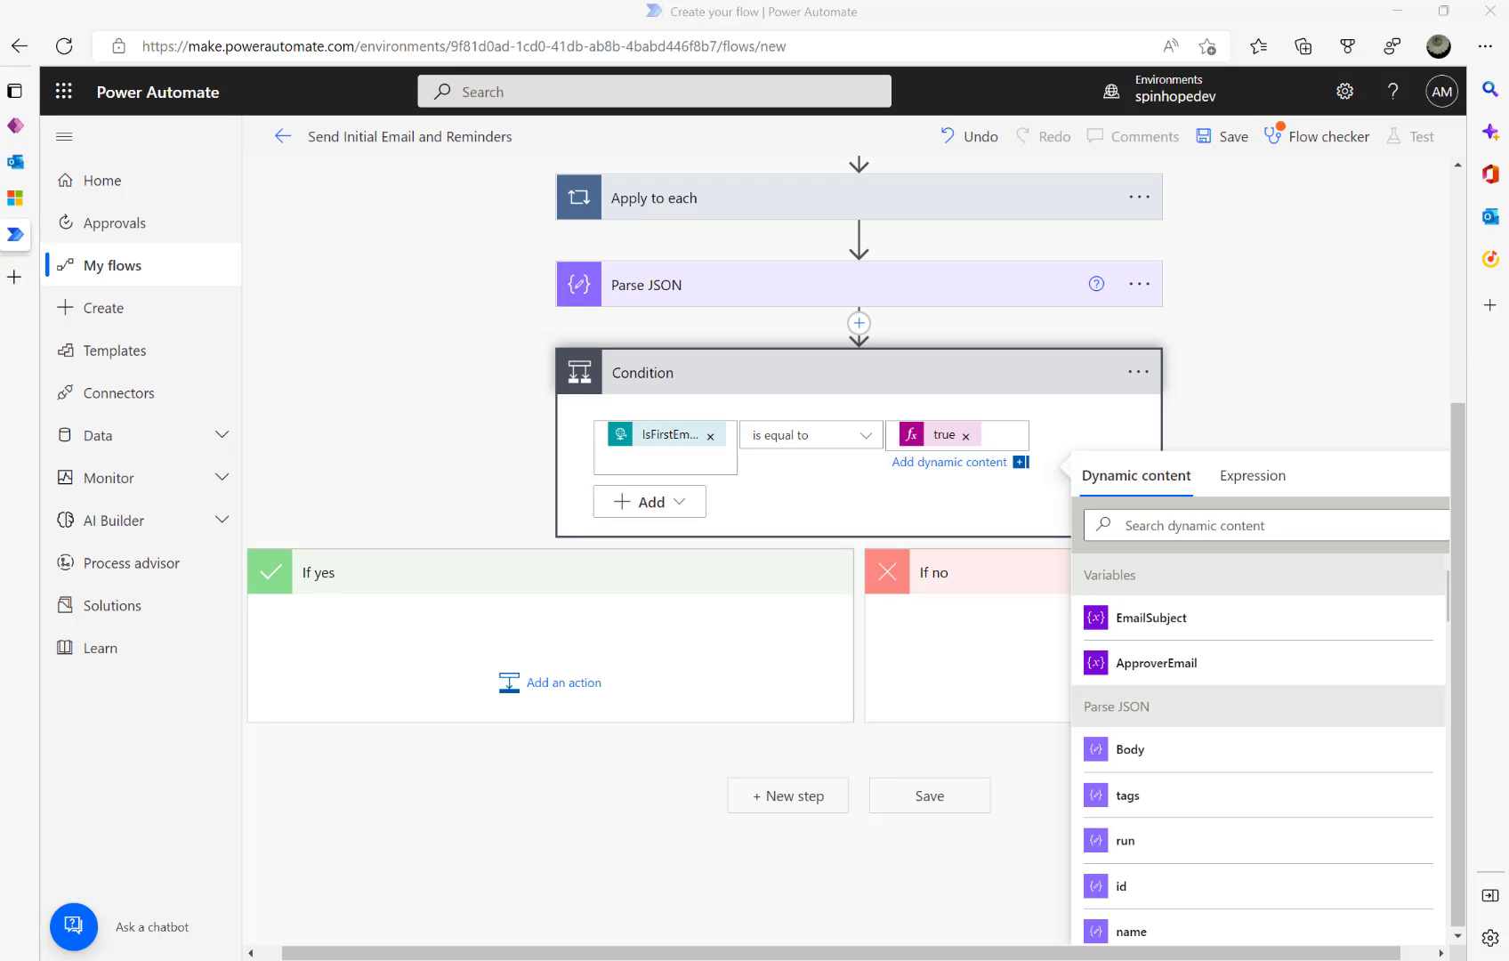
- Add a Set variable action to the If yes branch, reviewing the earlier variable steps
{"action": "left_click", "coordinate": [562, 694]}
{"action": "type", "text": "set var"}
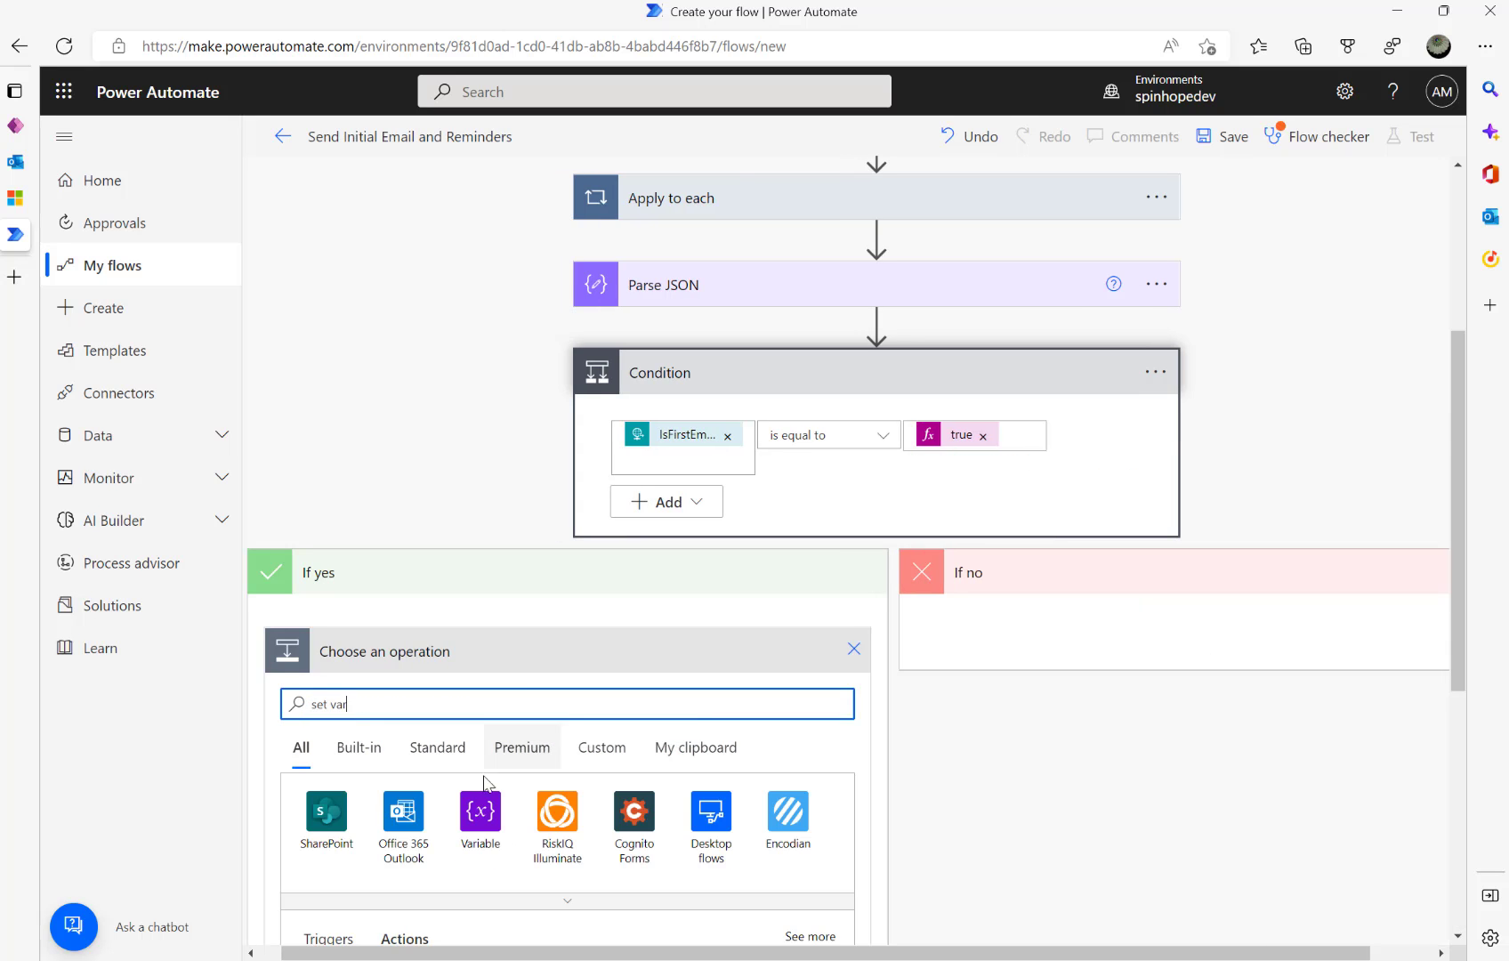
{"action": "scroll", "coordinate": [559, 788], "scroll_direction": "down", "scroll_amount": 2}
{"action": "scroll", "coordinate": [559, 788], "scroll_direction": "down", "scroll_amount": 5}
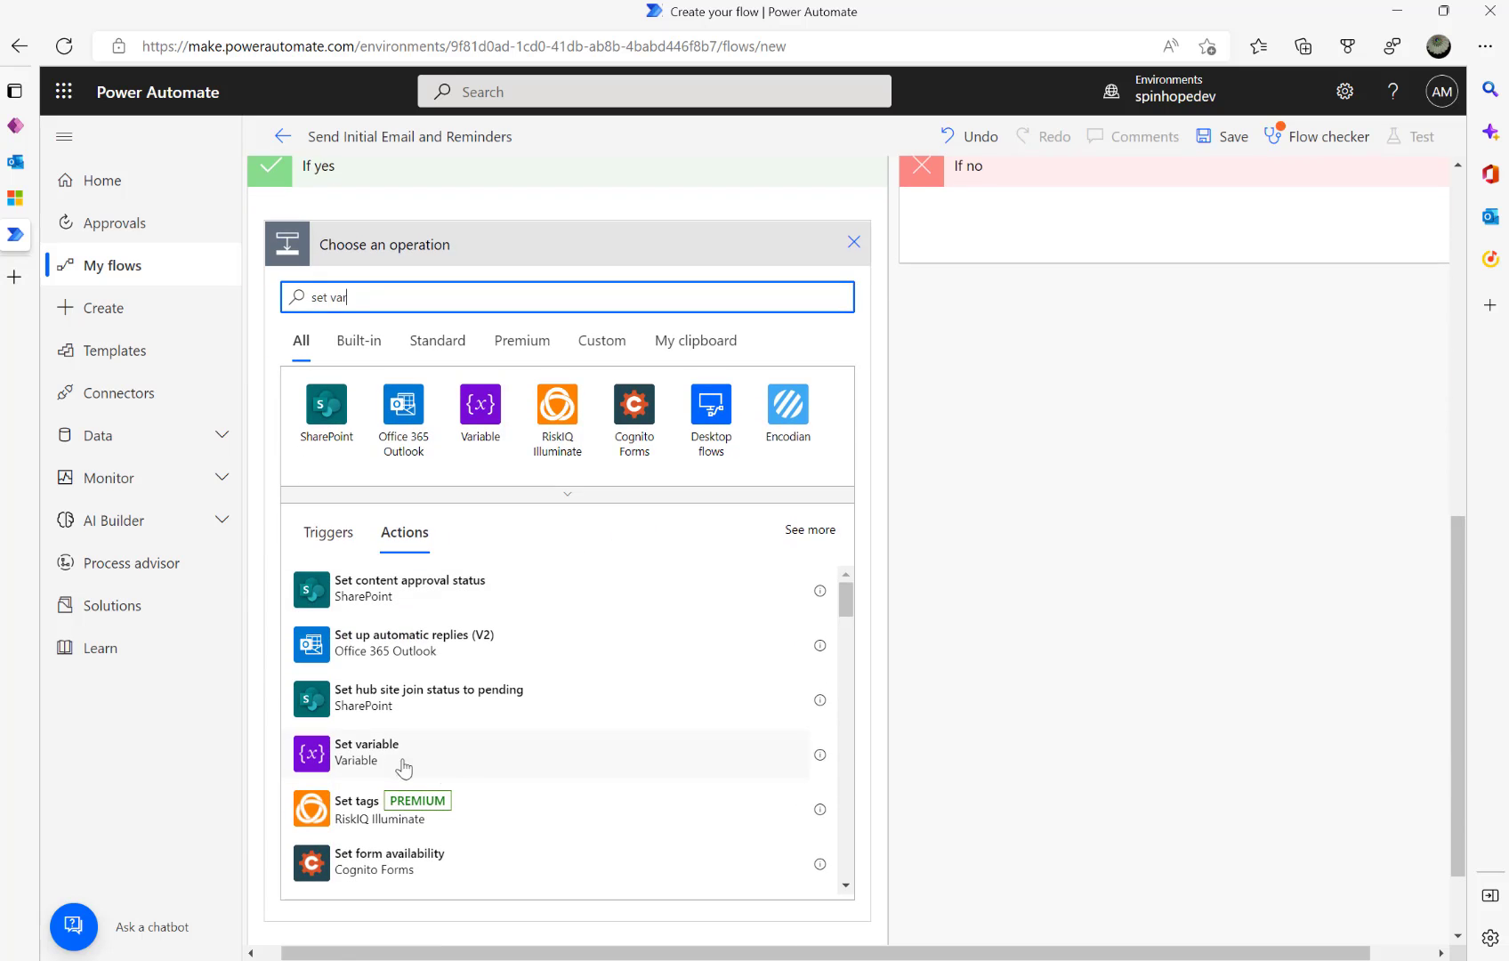
{"action": "left_click", "coordinate": [390, 765]}
{"action": "scroll", "coordinate": [600, 593], "scroll_direction": "up", "scroll_amount": 4}
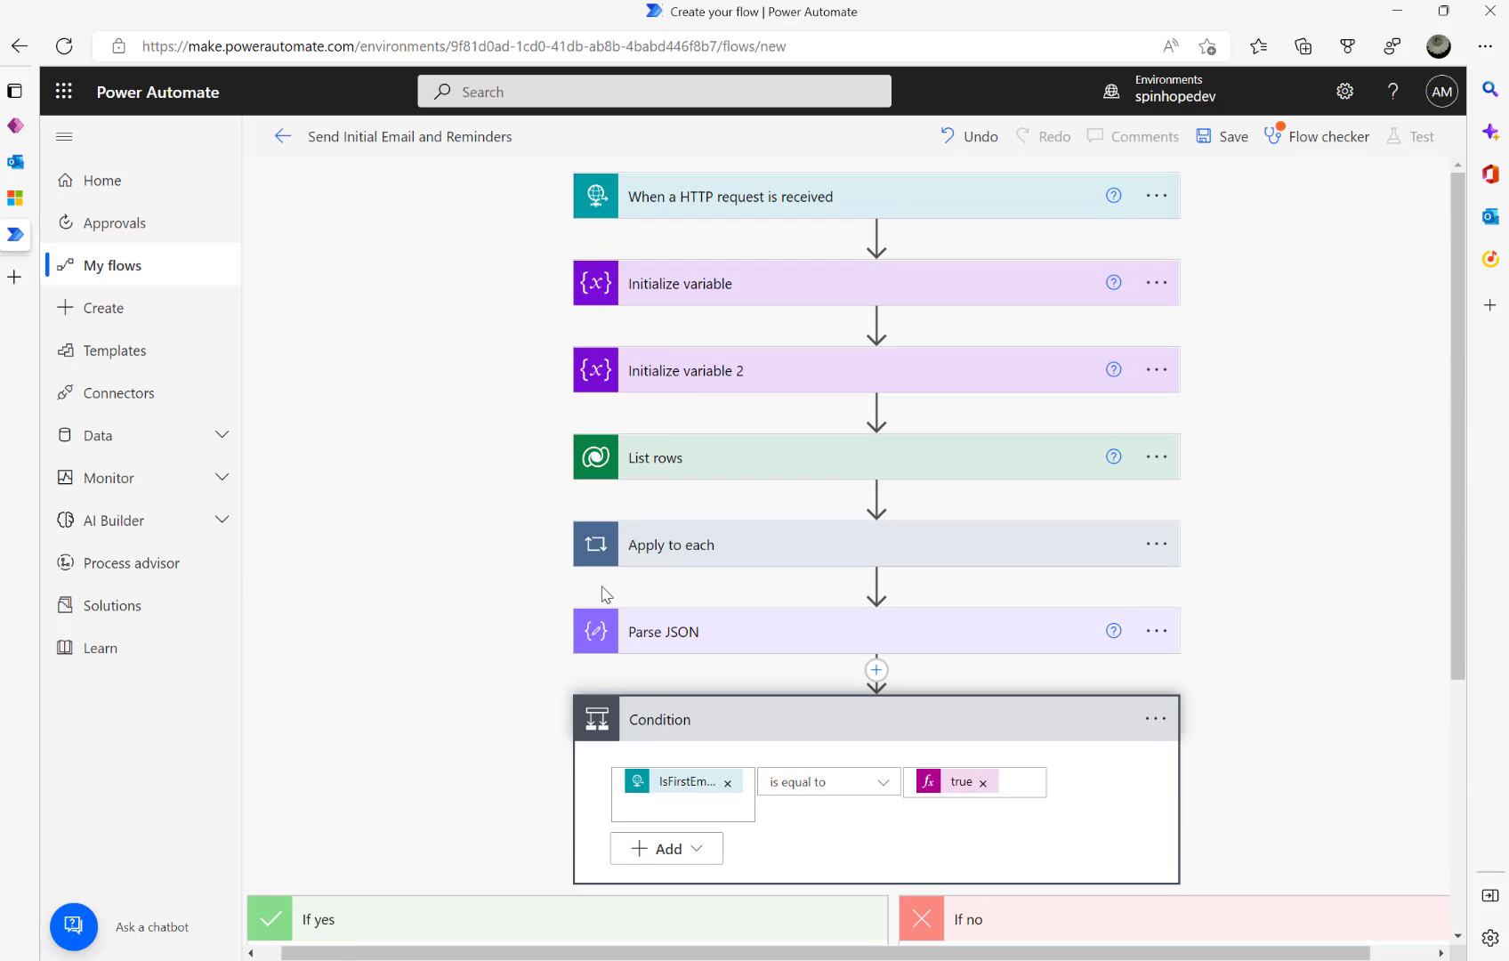
{"action": "left_click", "coordinate": [688, 378]}
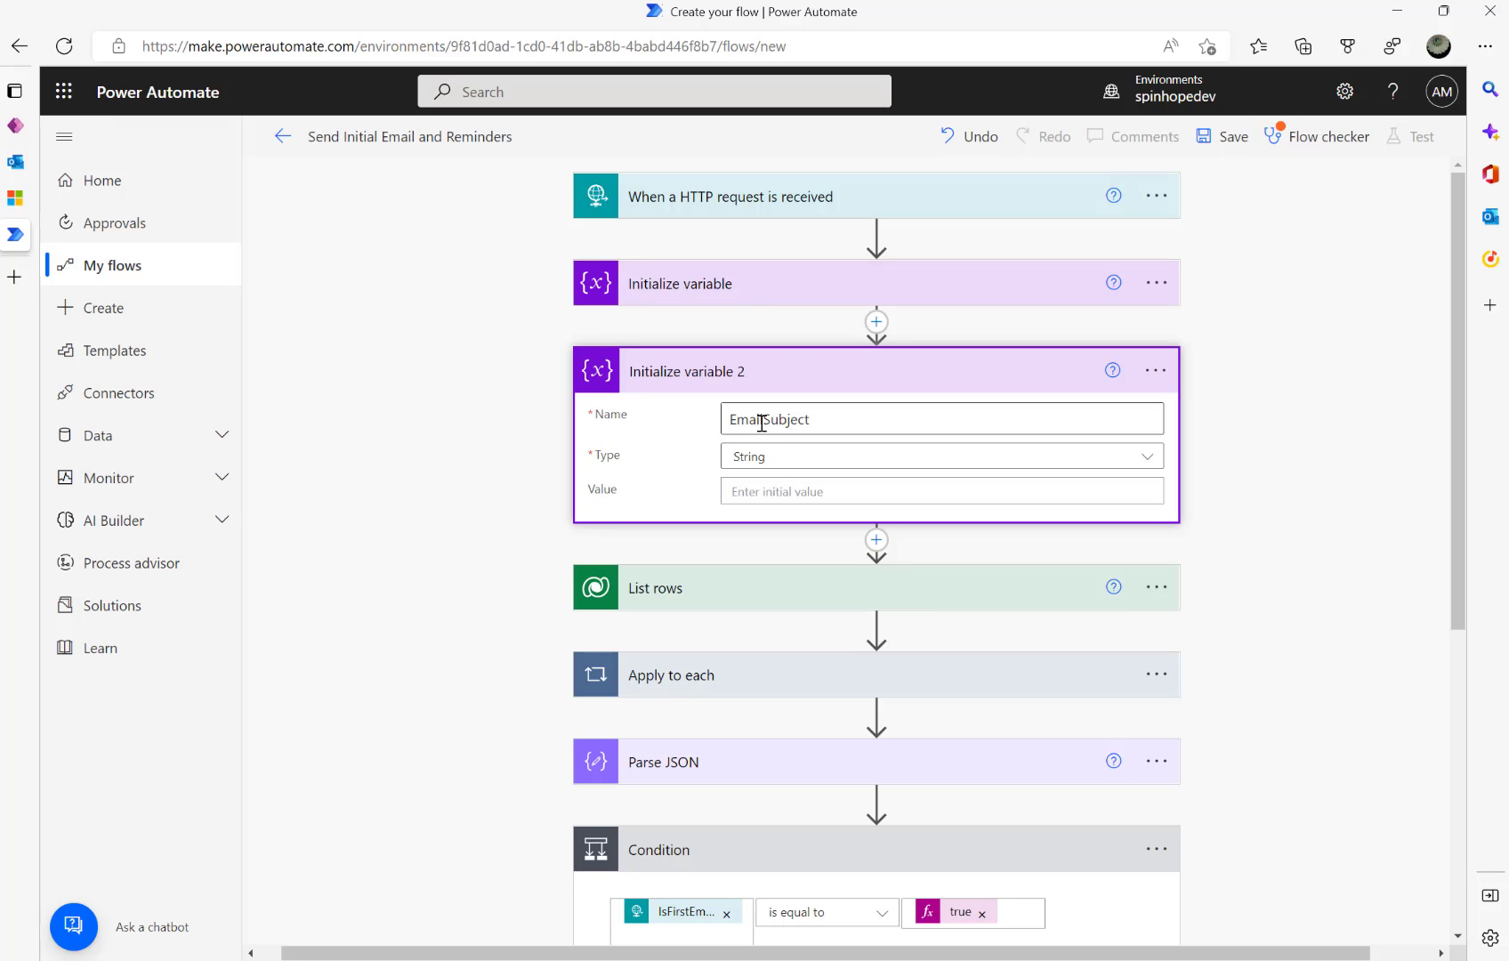
{"action": "left_click", "coordinate": [750, 299]}
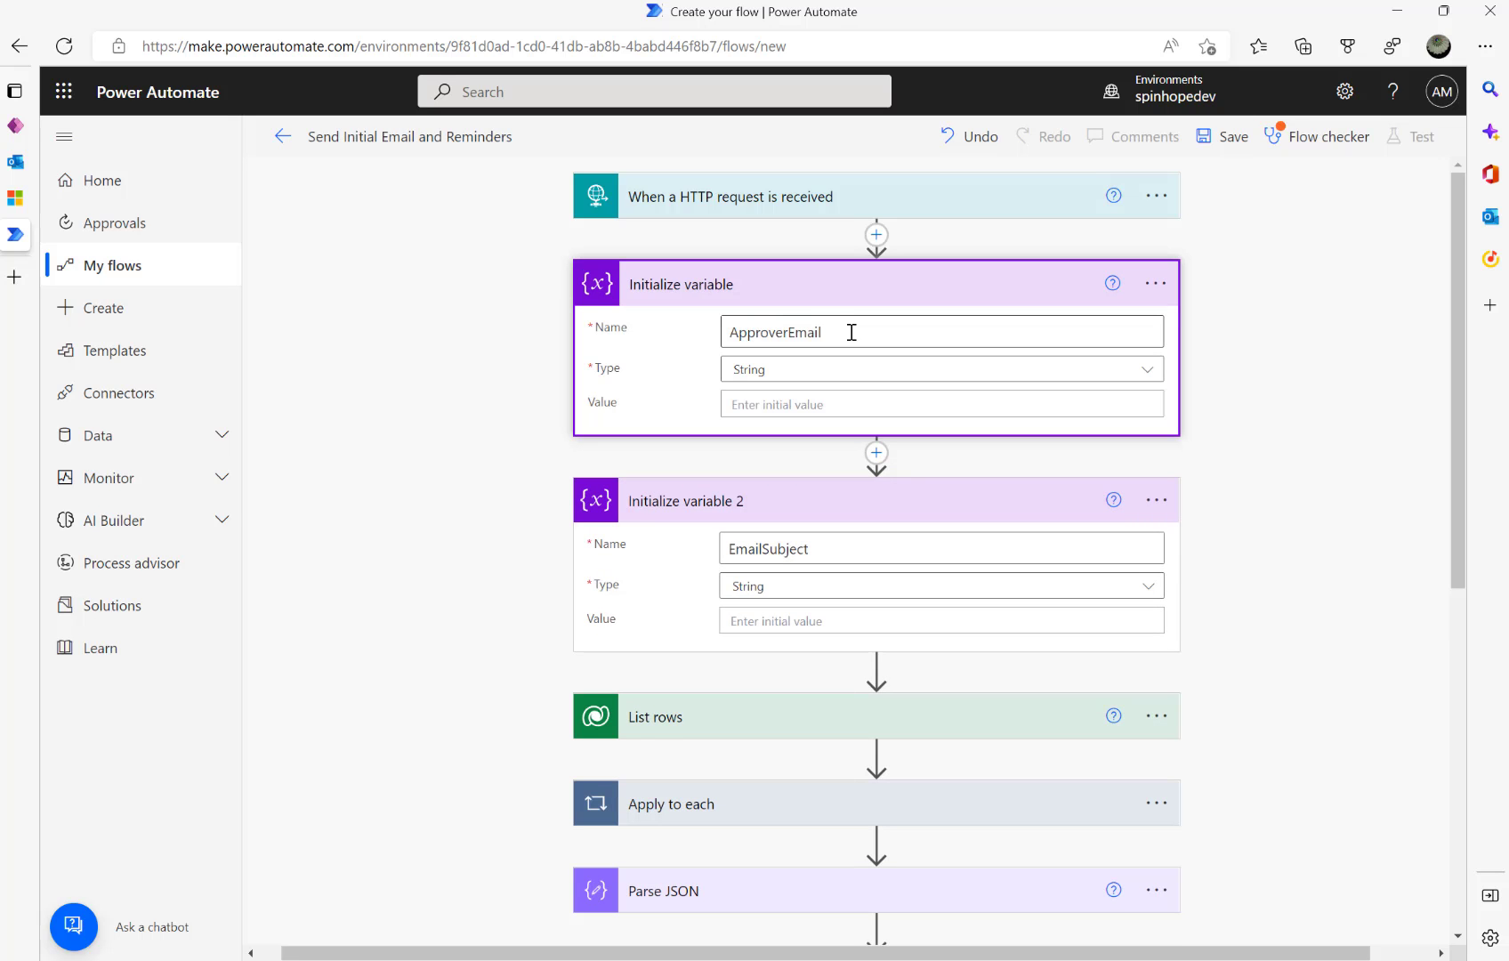
{"action": "scroll", "coordinate": [840, 569], "scroll_direction": "down", "scroll_amount": 3}
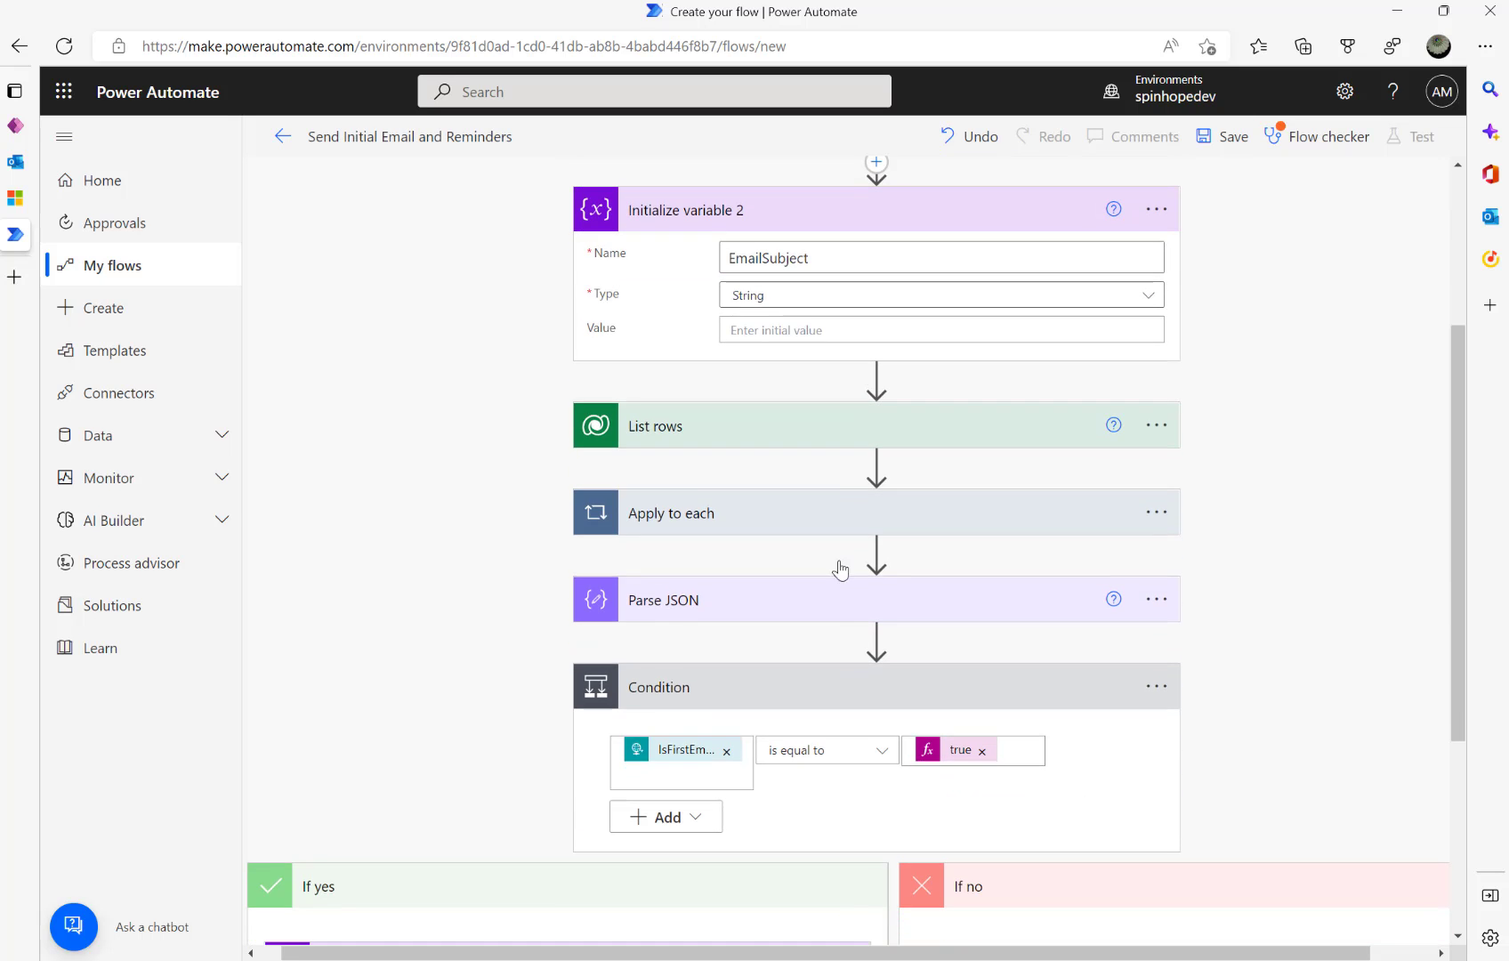
{"action": "left_click", "coordinate": [702, 512]}
{"action": "scroll", "coordinate": [771, 617], "scroll_direction": "down", "scroll_amount": 5}
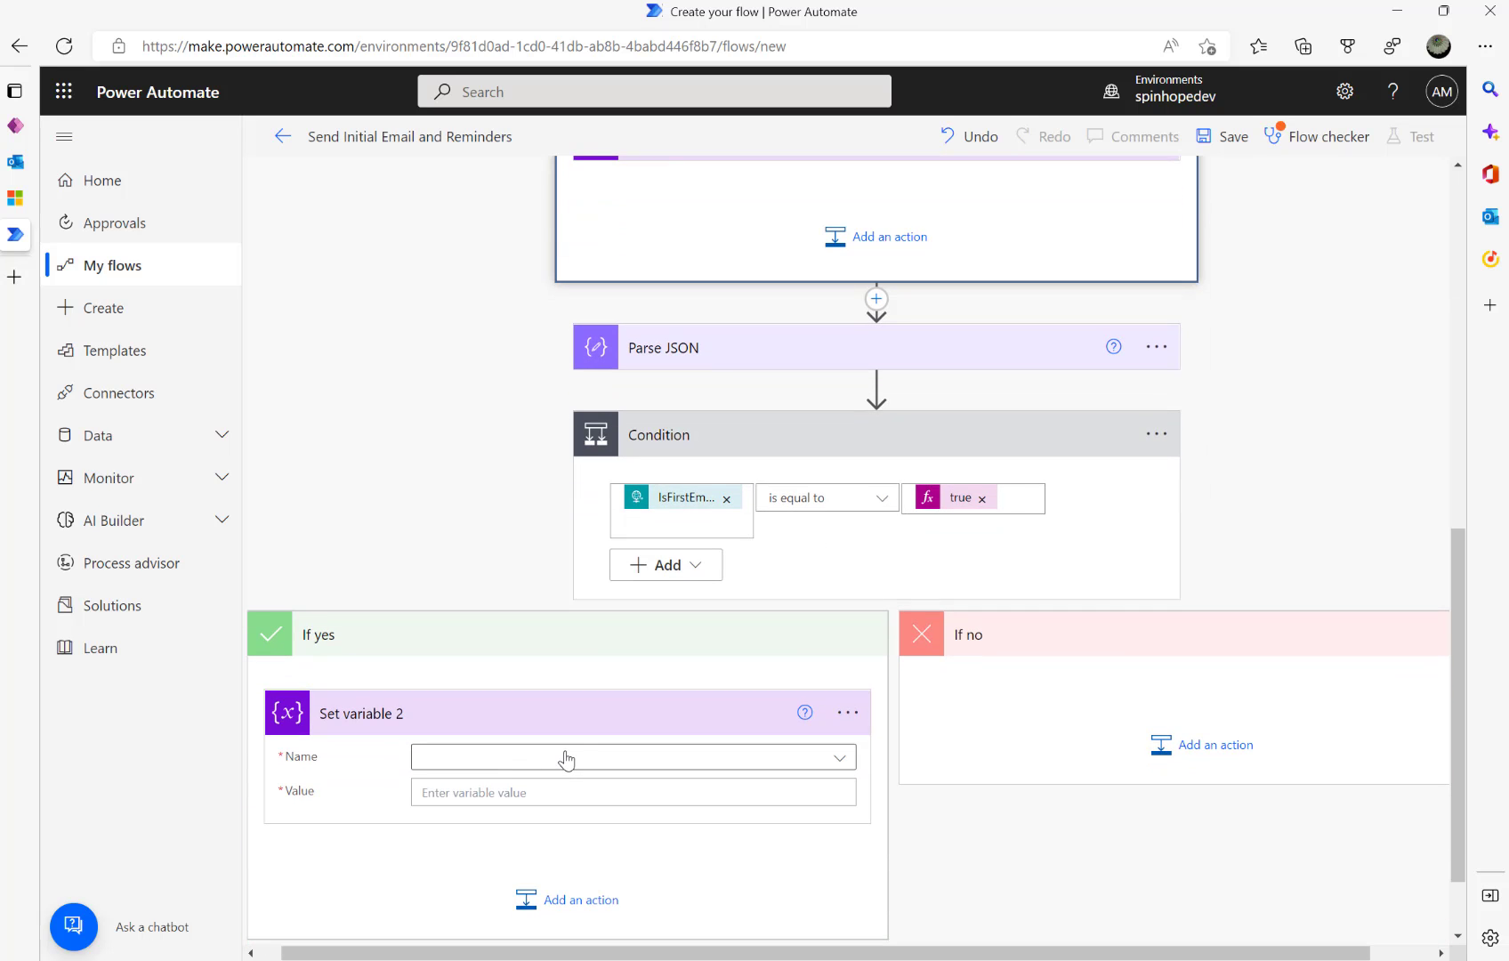
- Set EmailSubject to 'Invoice Amount Approval - Ref:' followed by the EmailTokenId dynamic value
{"action": "left_click", "coordinate": [566, 757]}
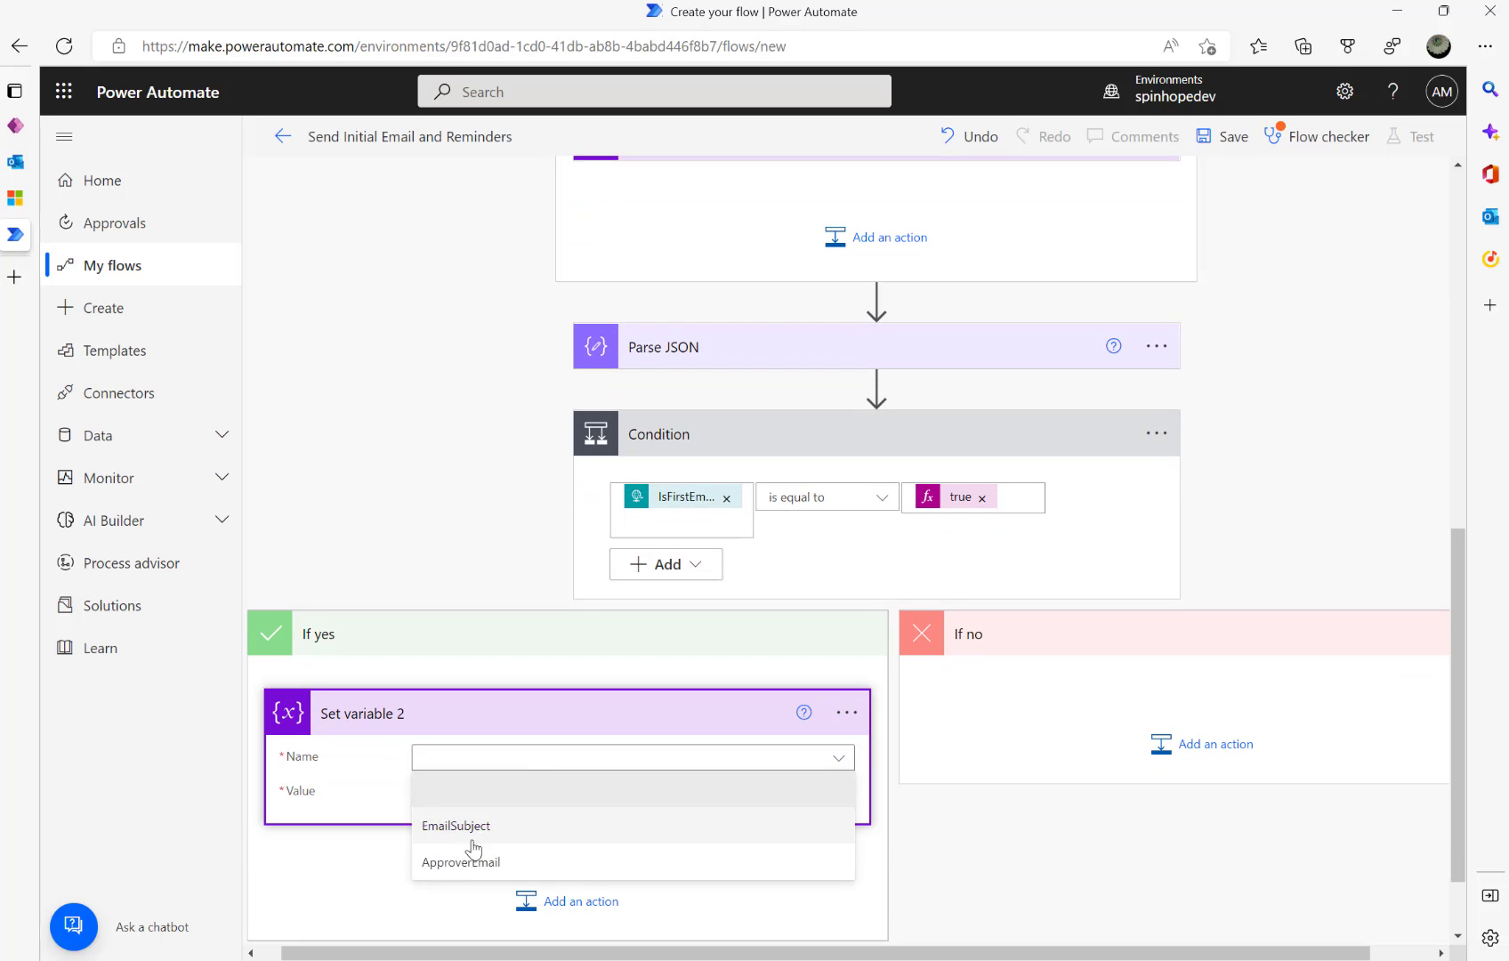
{"action": "left_click", "coordinate": [465, 827]}
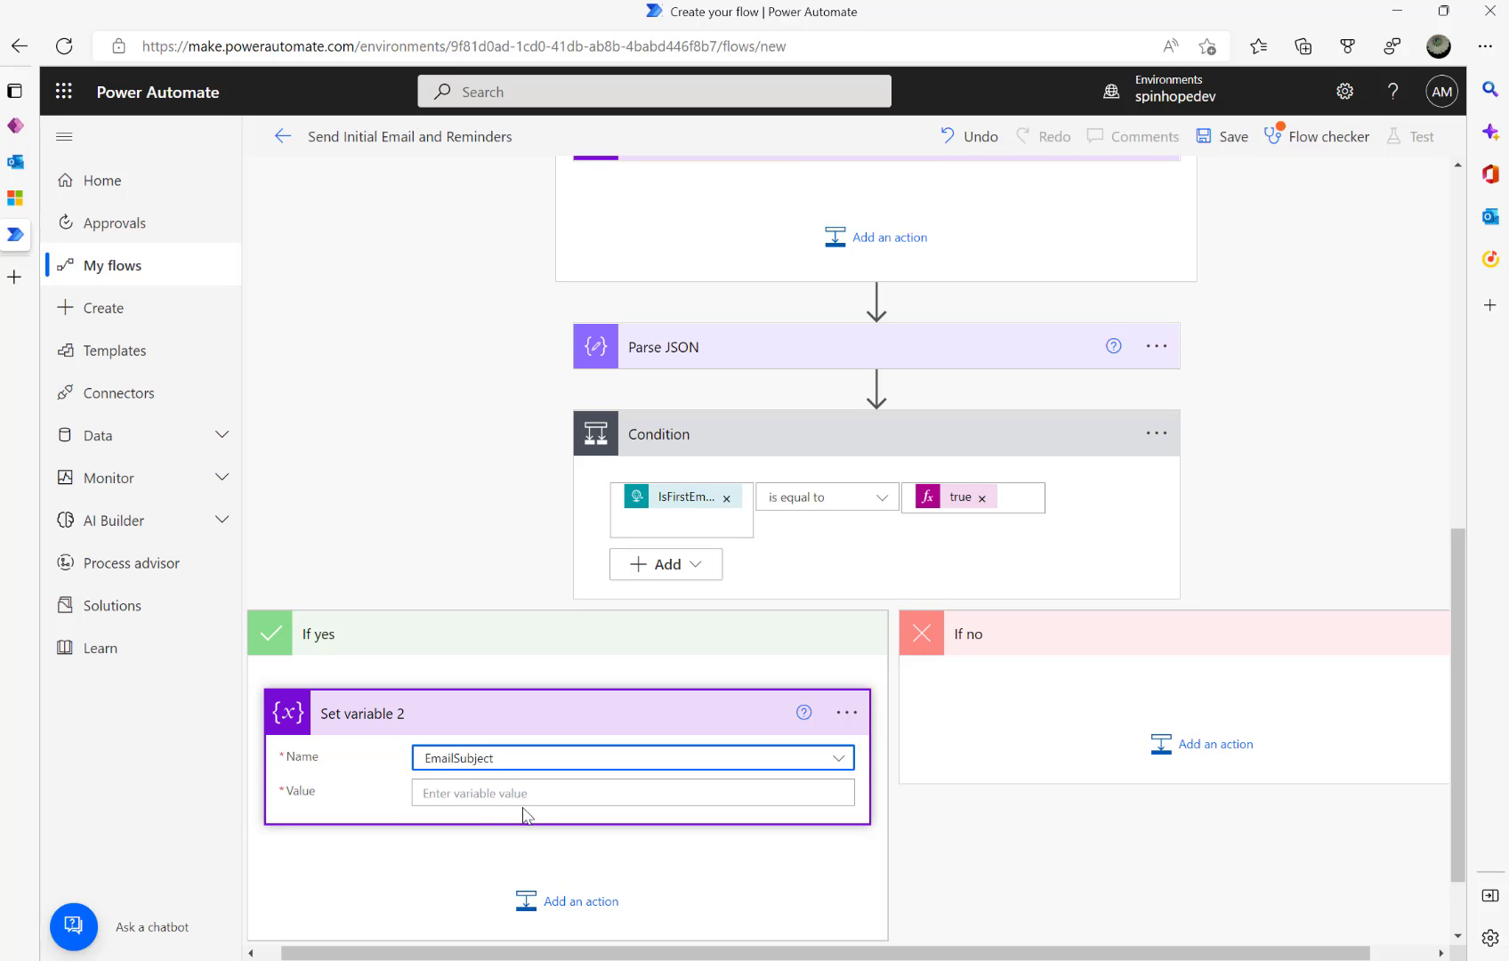
{"action": "left_click", "coordinate": [562, 789]}
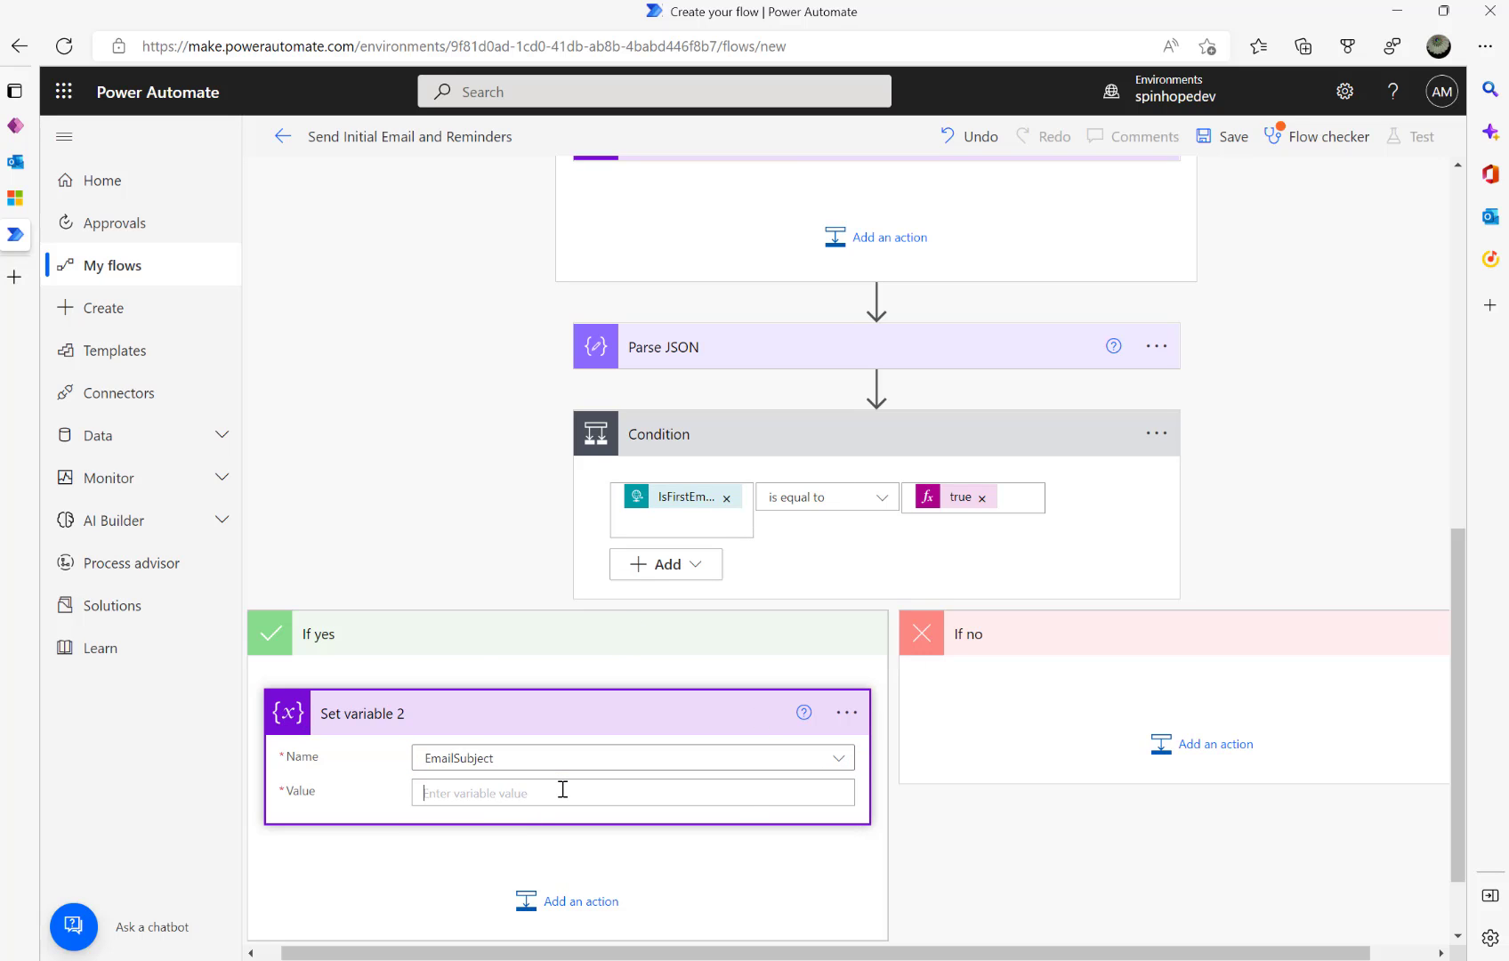
{"action": "type", "text": "Invoice Amount Approval - Ref:"}
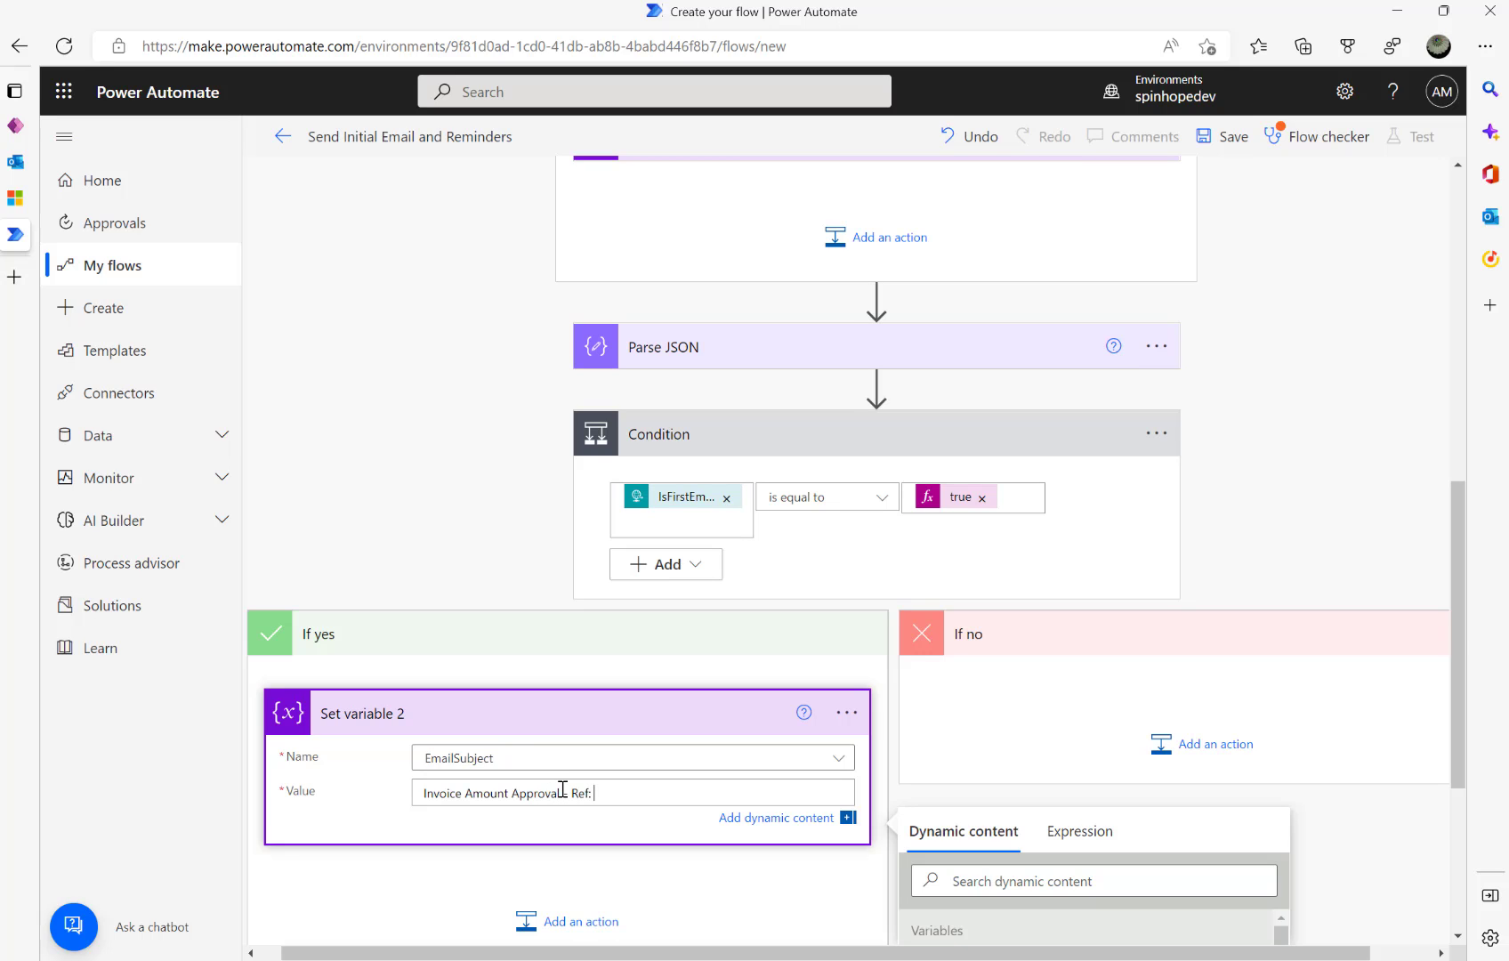
{"action": "left_click", "coordinate": [1016, 883]}
{"action": "type", "text": "e"}
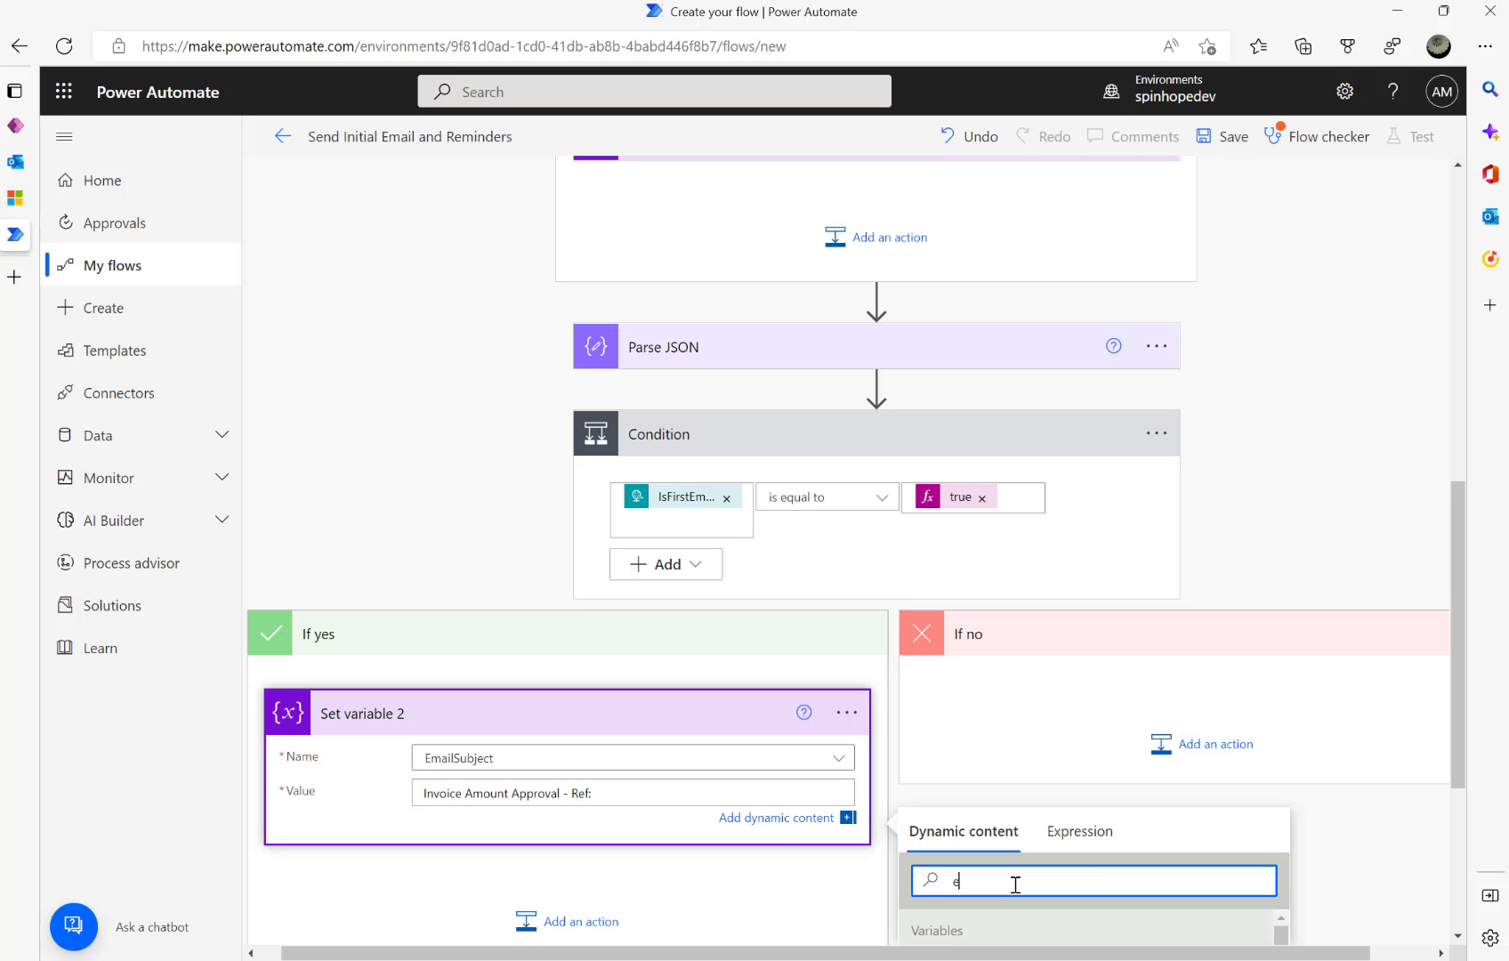
{"action": "type", "text": "mail"}
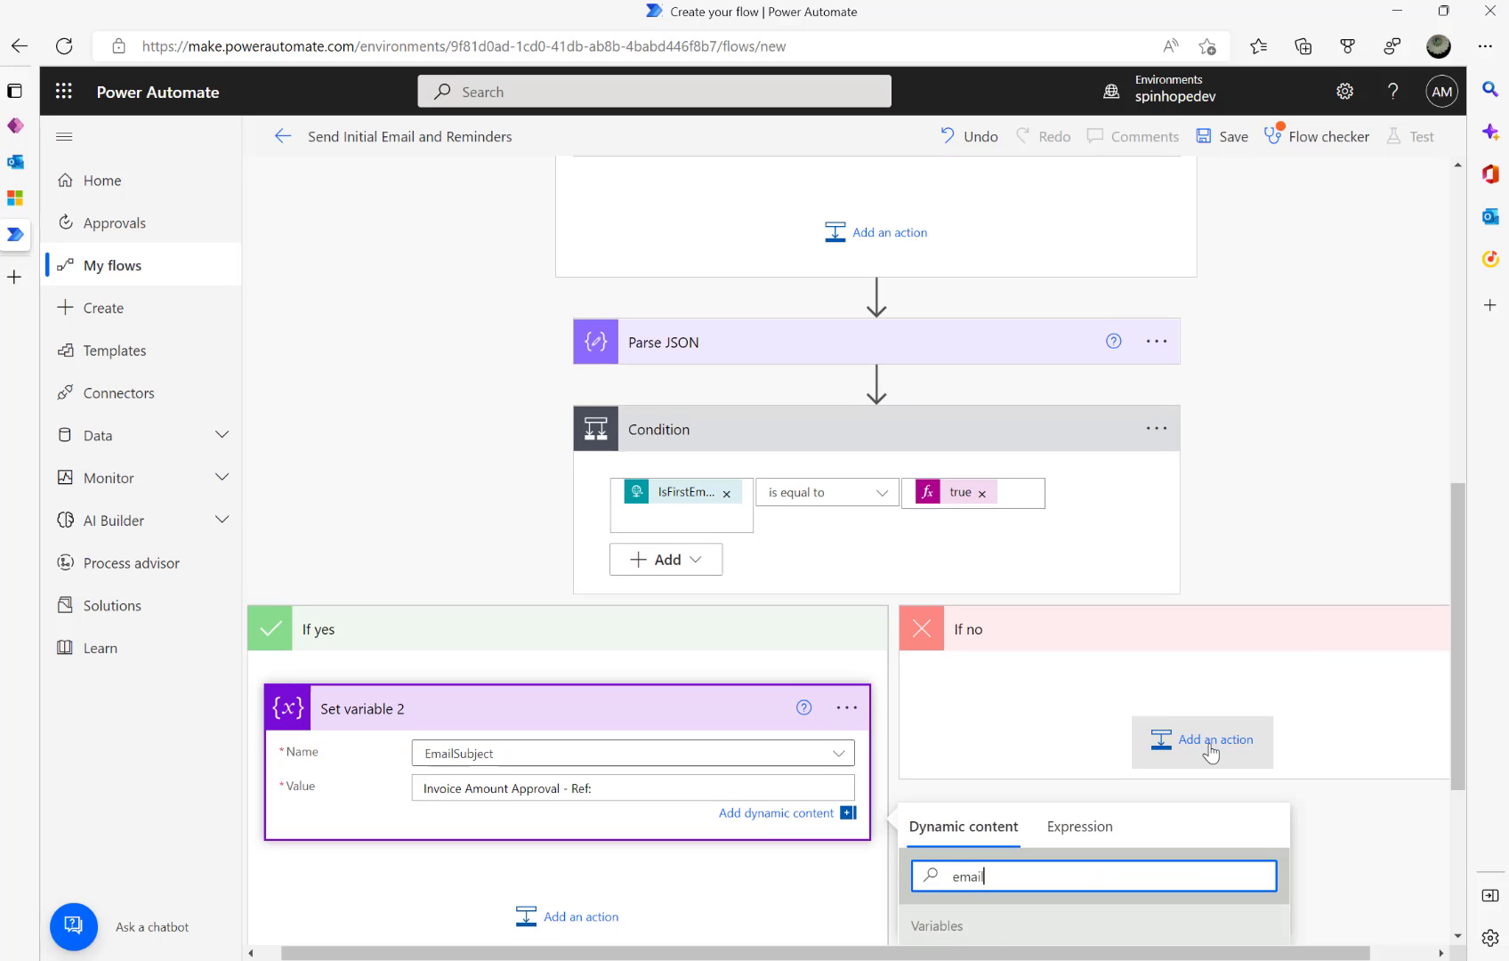
{"action": "scroll", "coordinate": [1197, 746], "scroll_direction": "down", "scroll_amount": 3}
{"action": "scroll", "coordinate": [1036, 774], "scroll_direction": "down", "scroll_amount": 2}
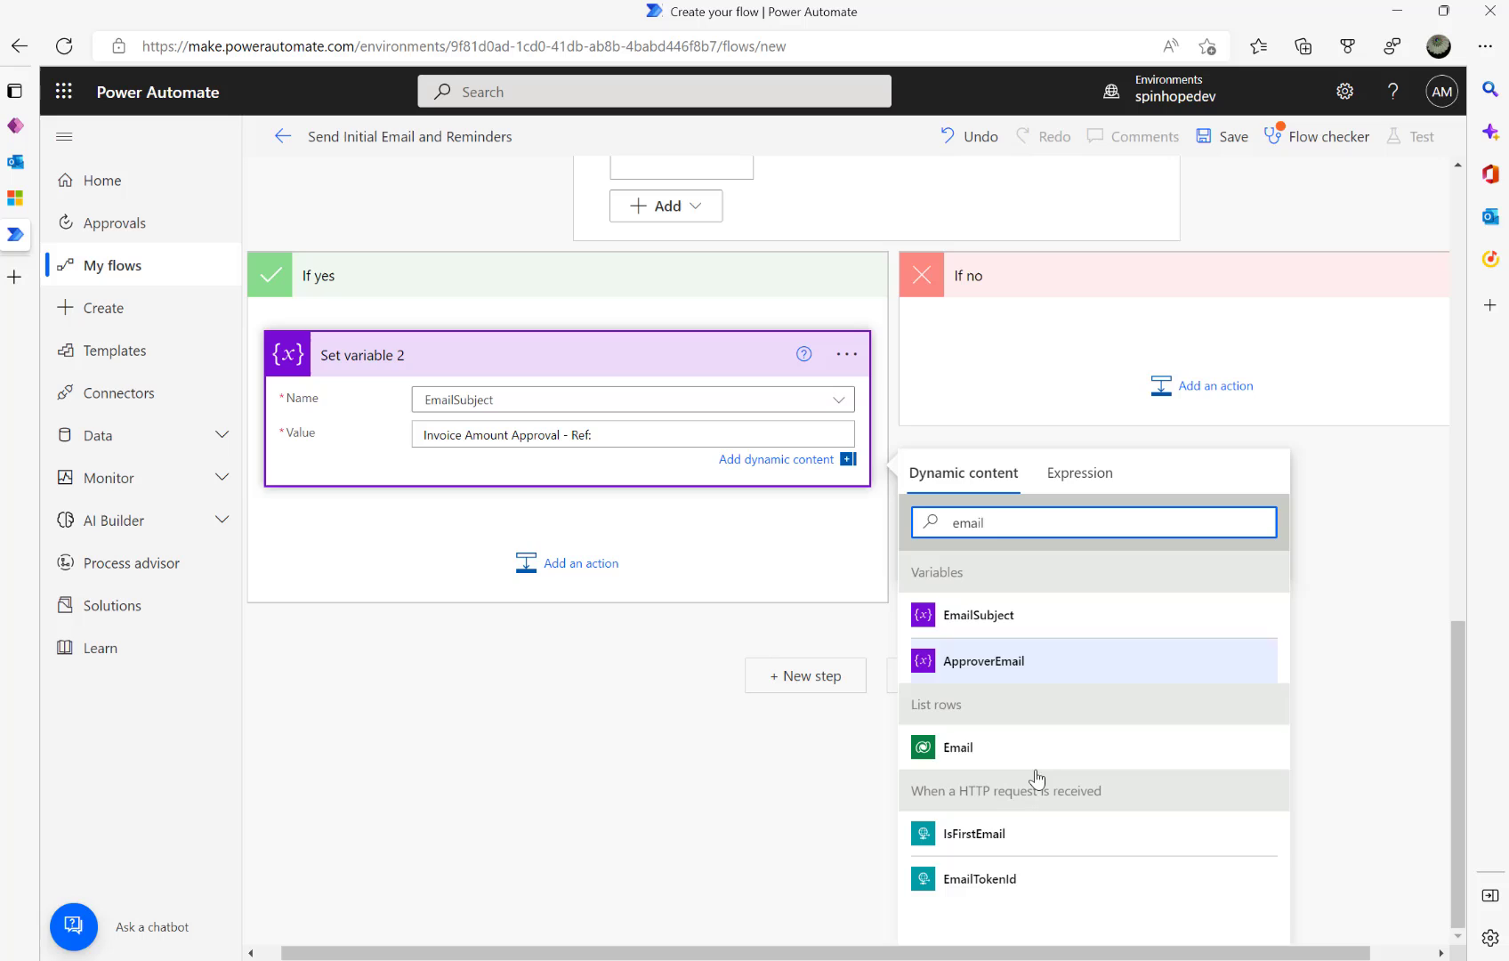
{"action": "left_click", "coordinate": [981, 884]}
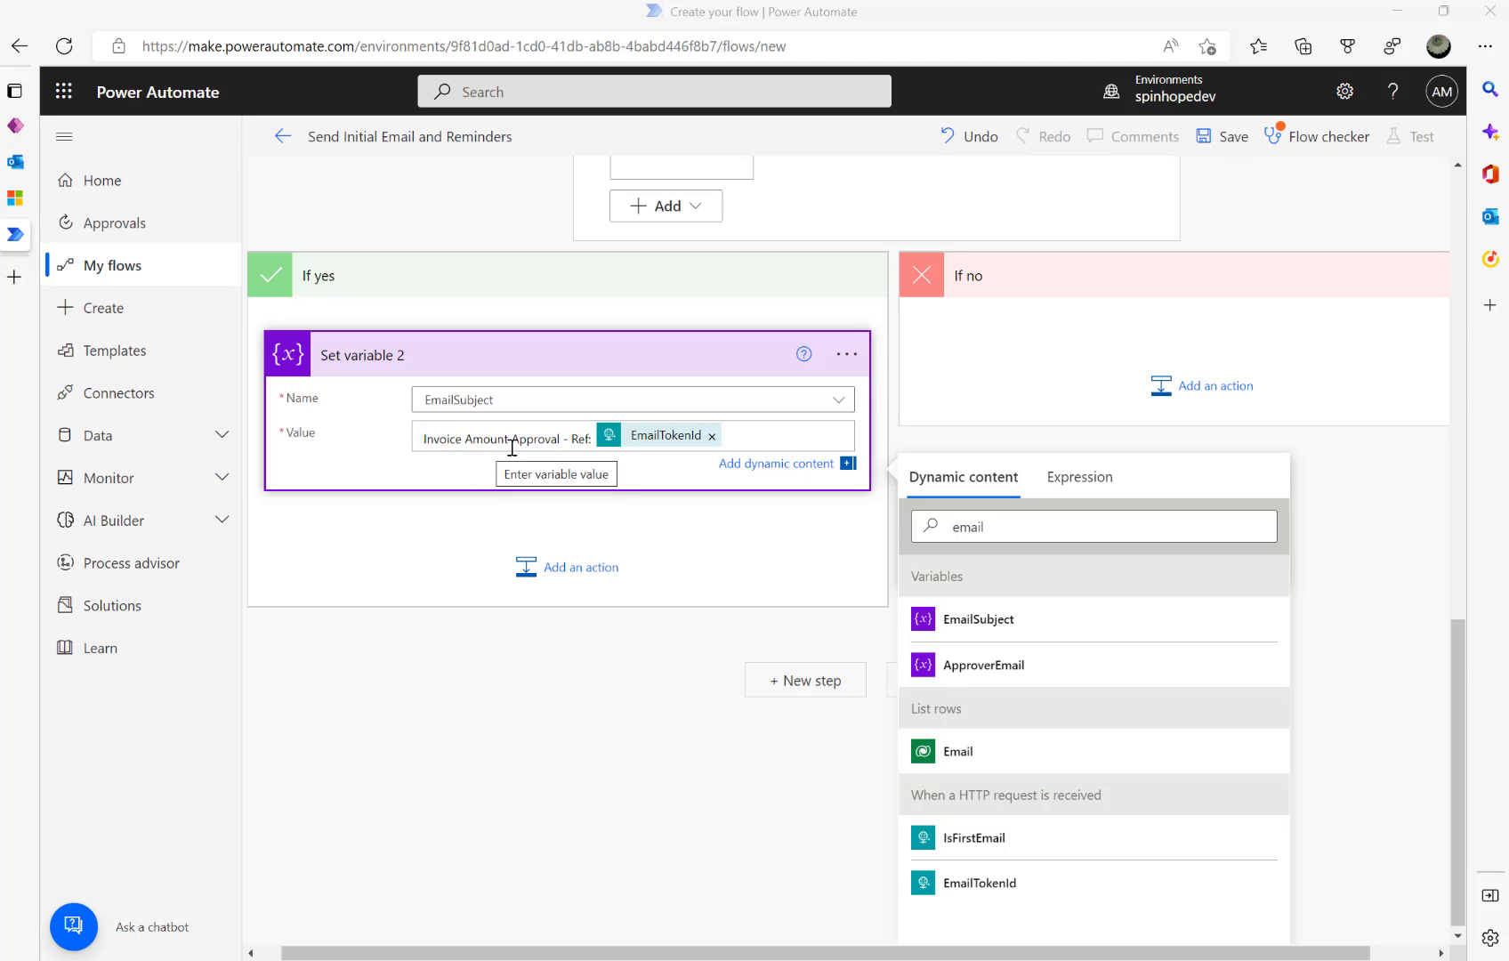
{"action": "scroll", "coordinate": [928, 343], "scroll_direction": "up", "scroll_amount": 3}
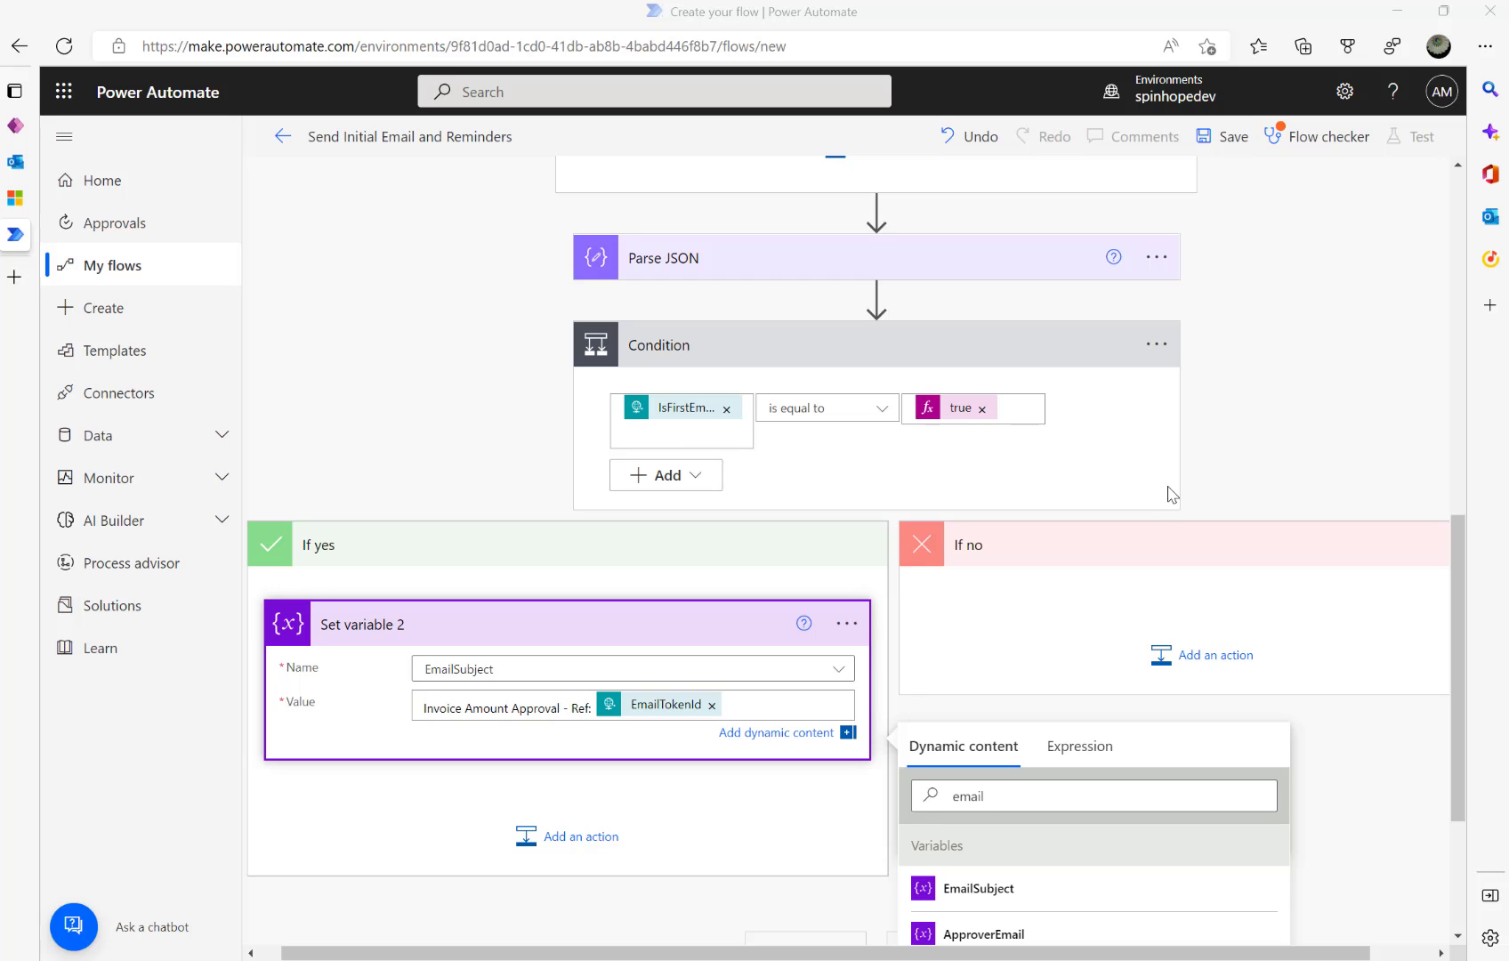
- Add a Set variable step for EmailSubject in the If no branch
{"action": "left_click", "coordinate": [1210, 661]}
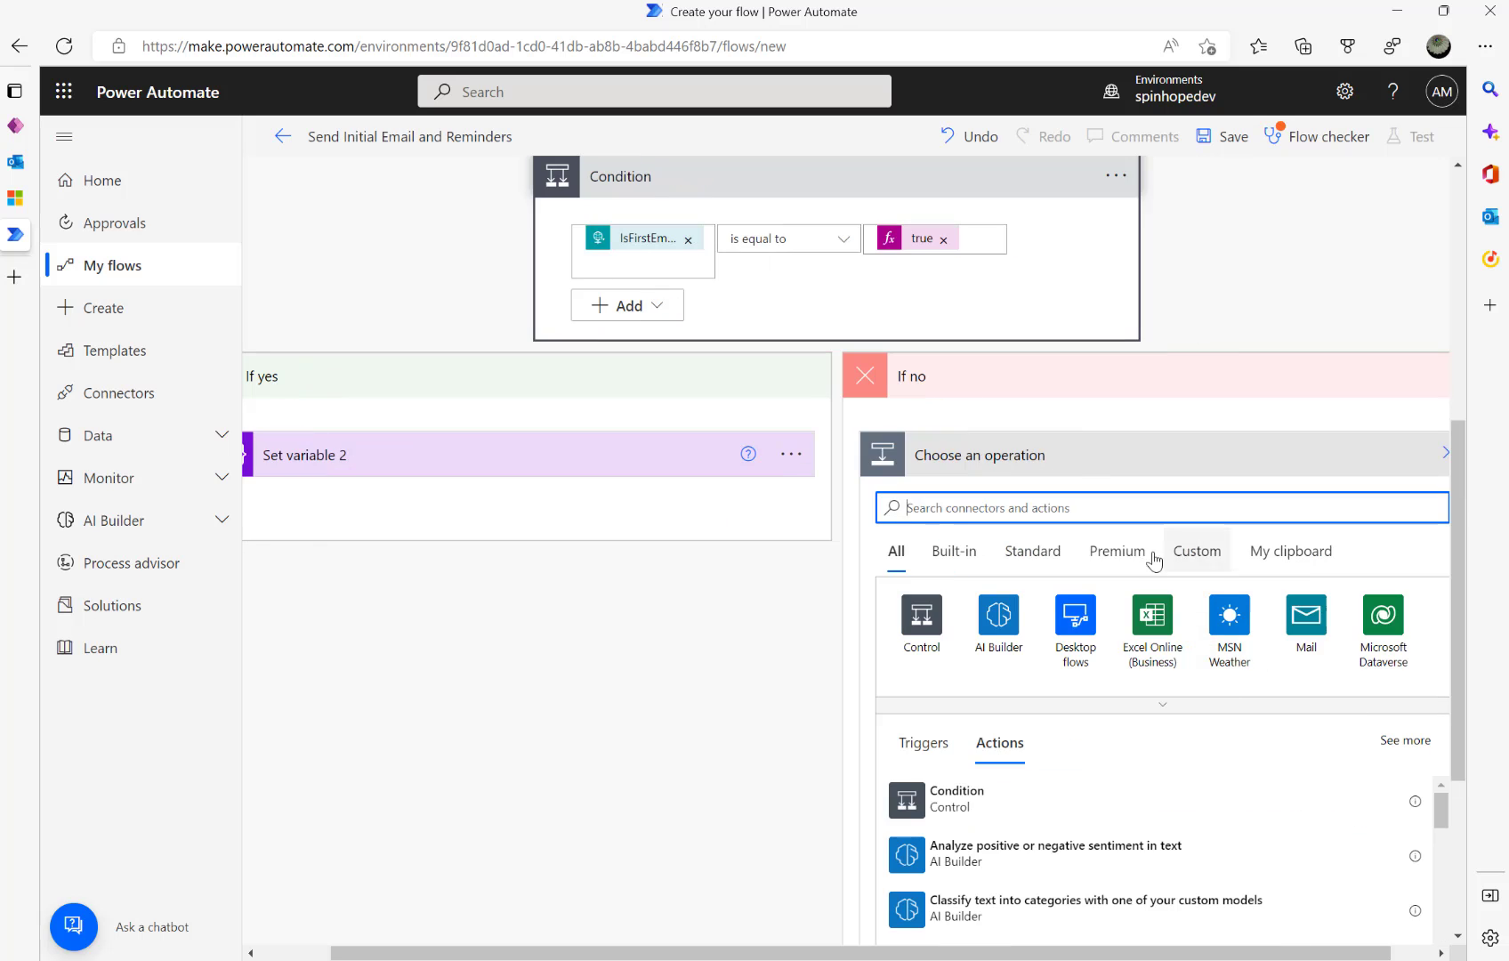
{"action": "type", "text": "set va"}
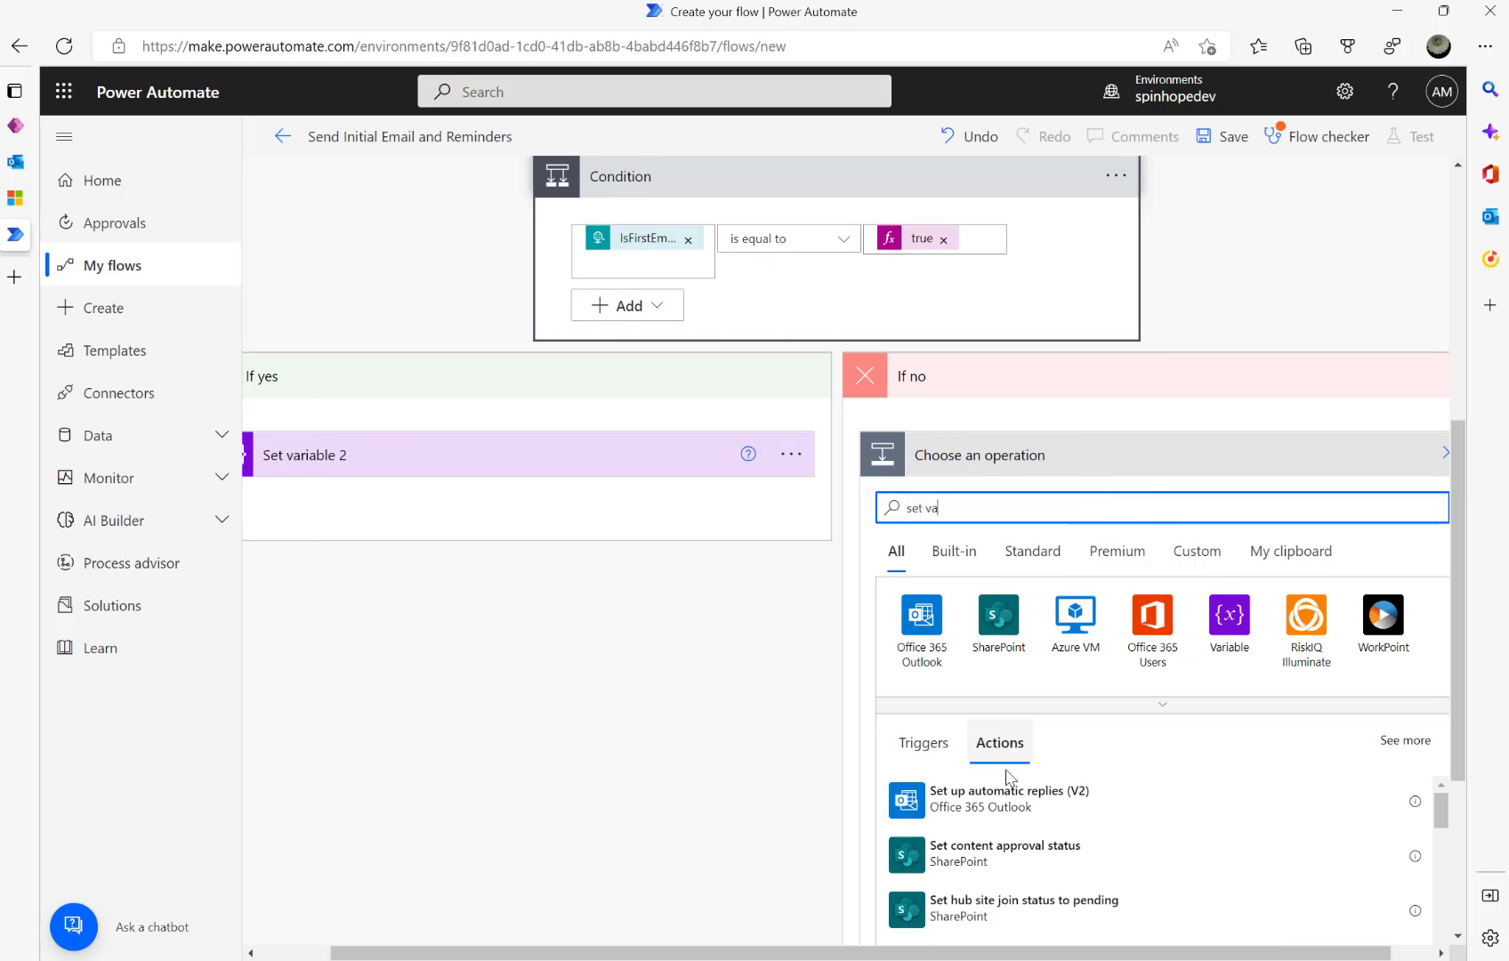
{"action": "left_click", "coordinate": [1230, 425]}
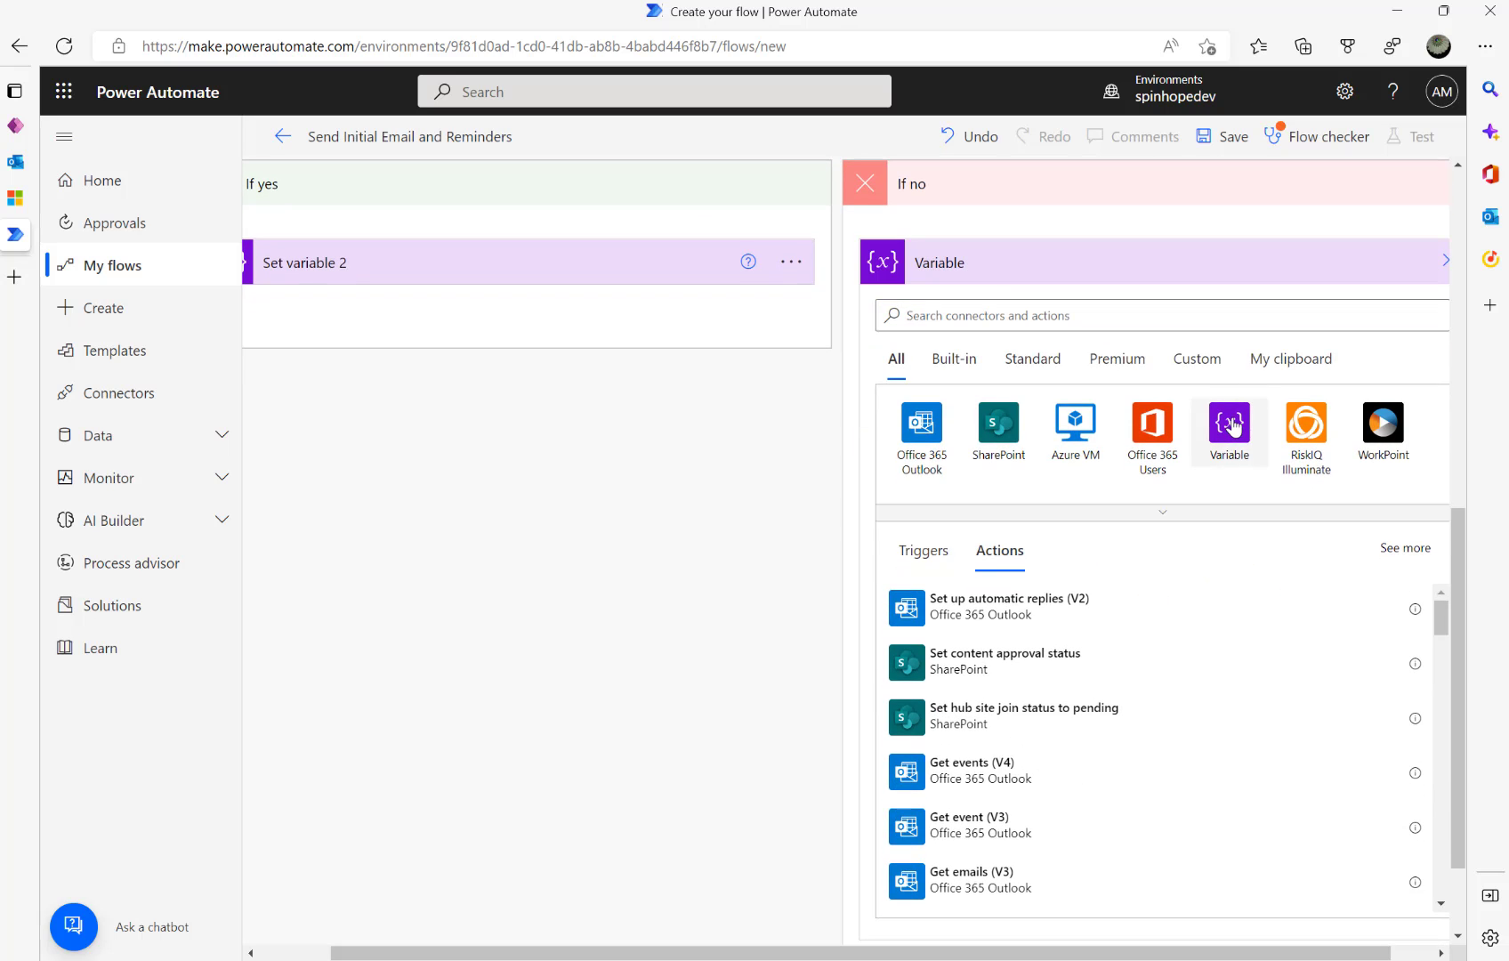
{"action": "left_click", "coordinate": [963, 685]}
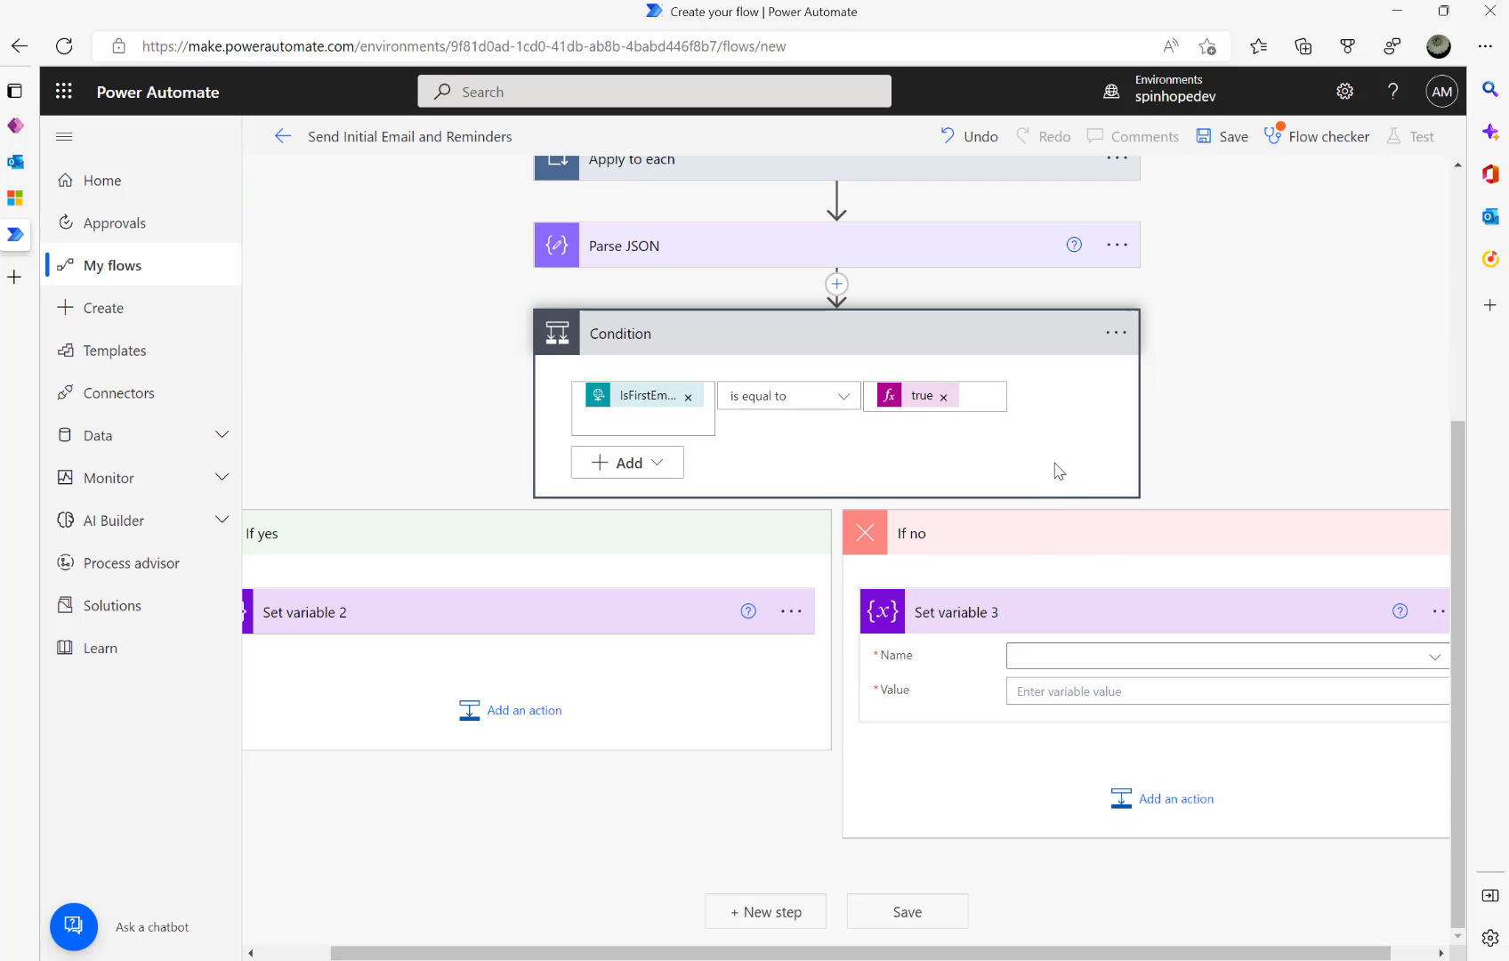
{"action": "left_click", "coordinate": [1099, 663]}
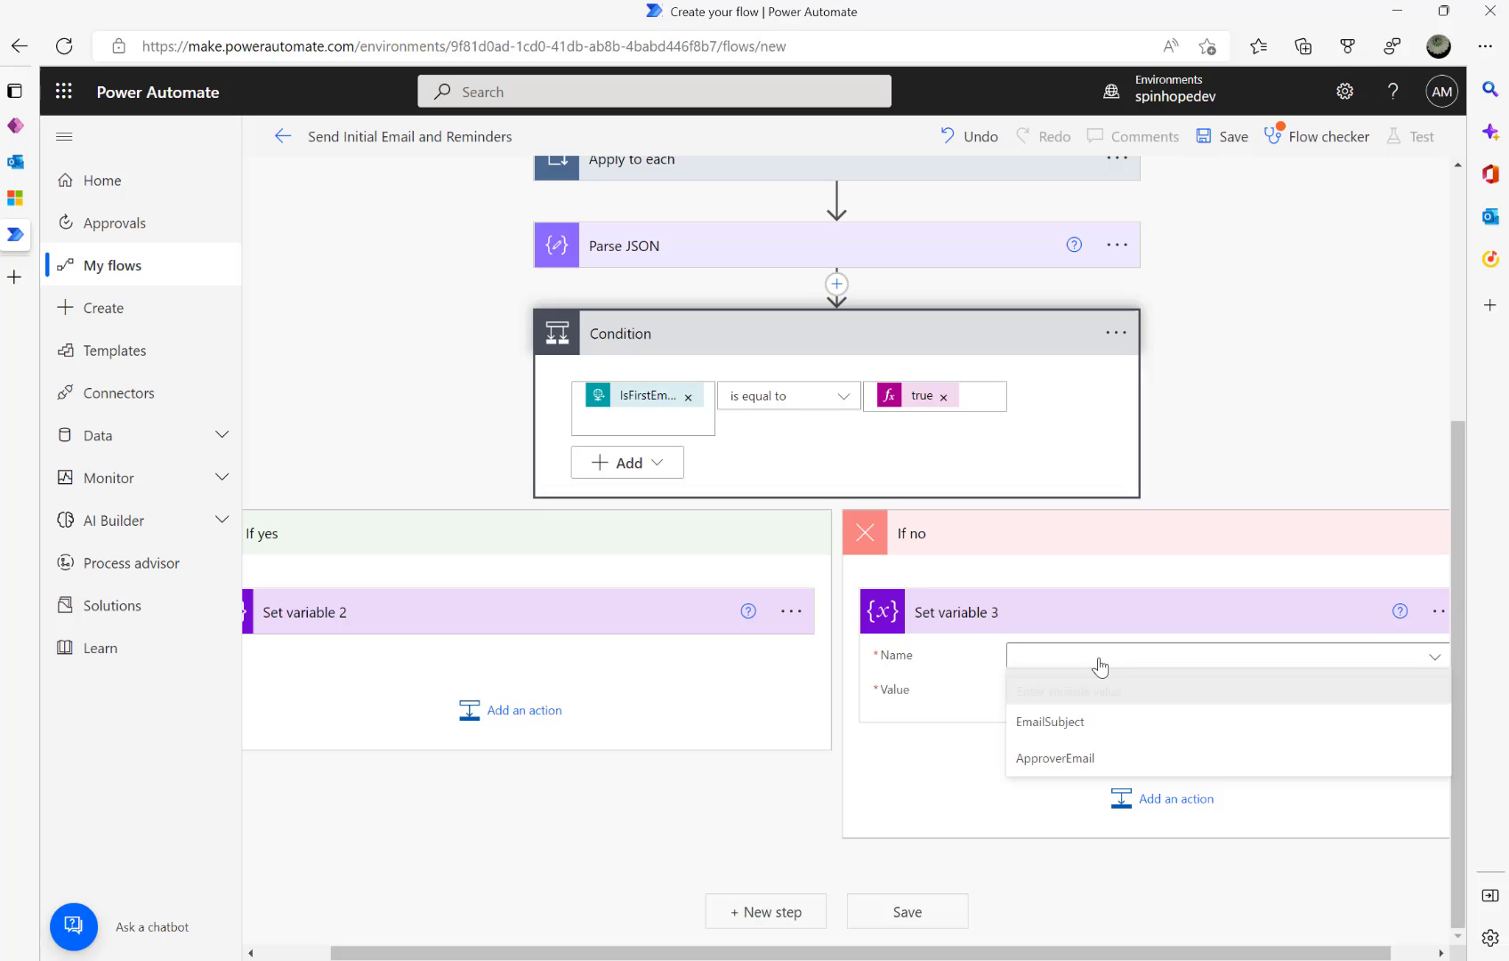
{"action": "left_click", "coordinate": [1068, 727]}
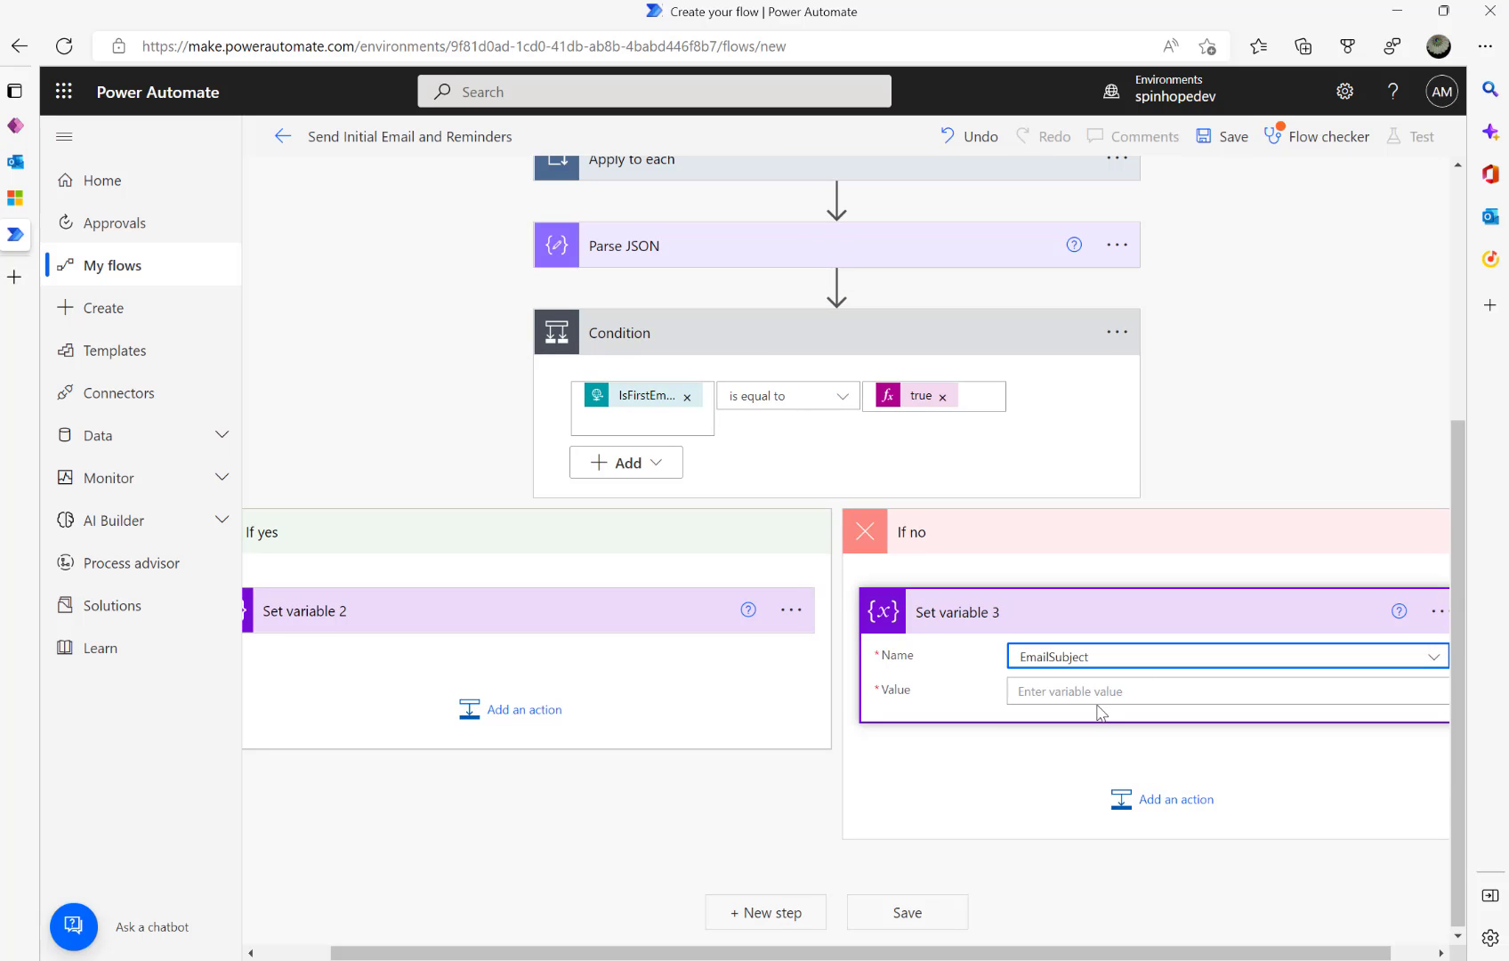
{"action": "left_click", "coordinate": [1099, 705]}
- Fix the yes-branch subject and reuse it as 'Reminder - Invoice Amount Approval - Ref:' plus EmailTokenId
{"action": "left_click", "coordinate": [415, 627]}
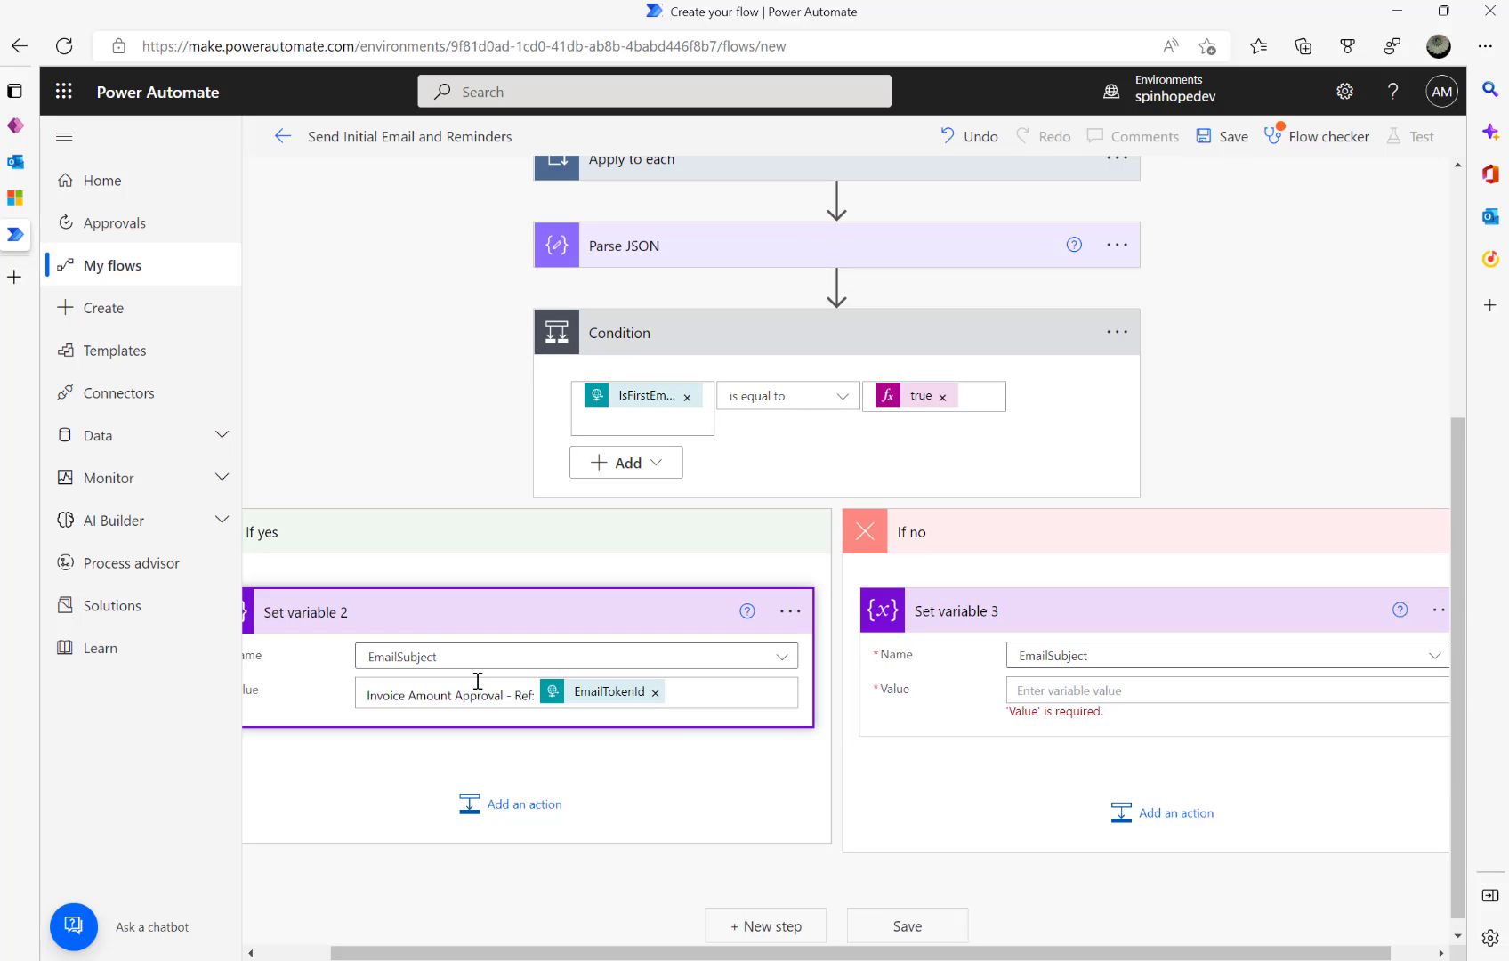
{"action": "left_click", "coordinate": [477, 682]}
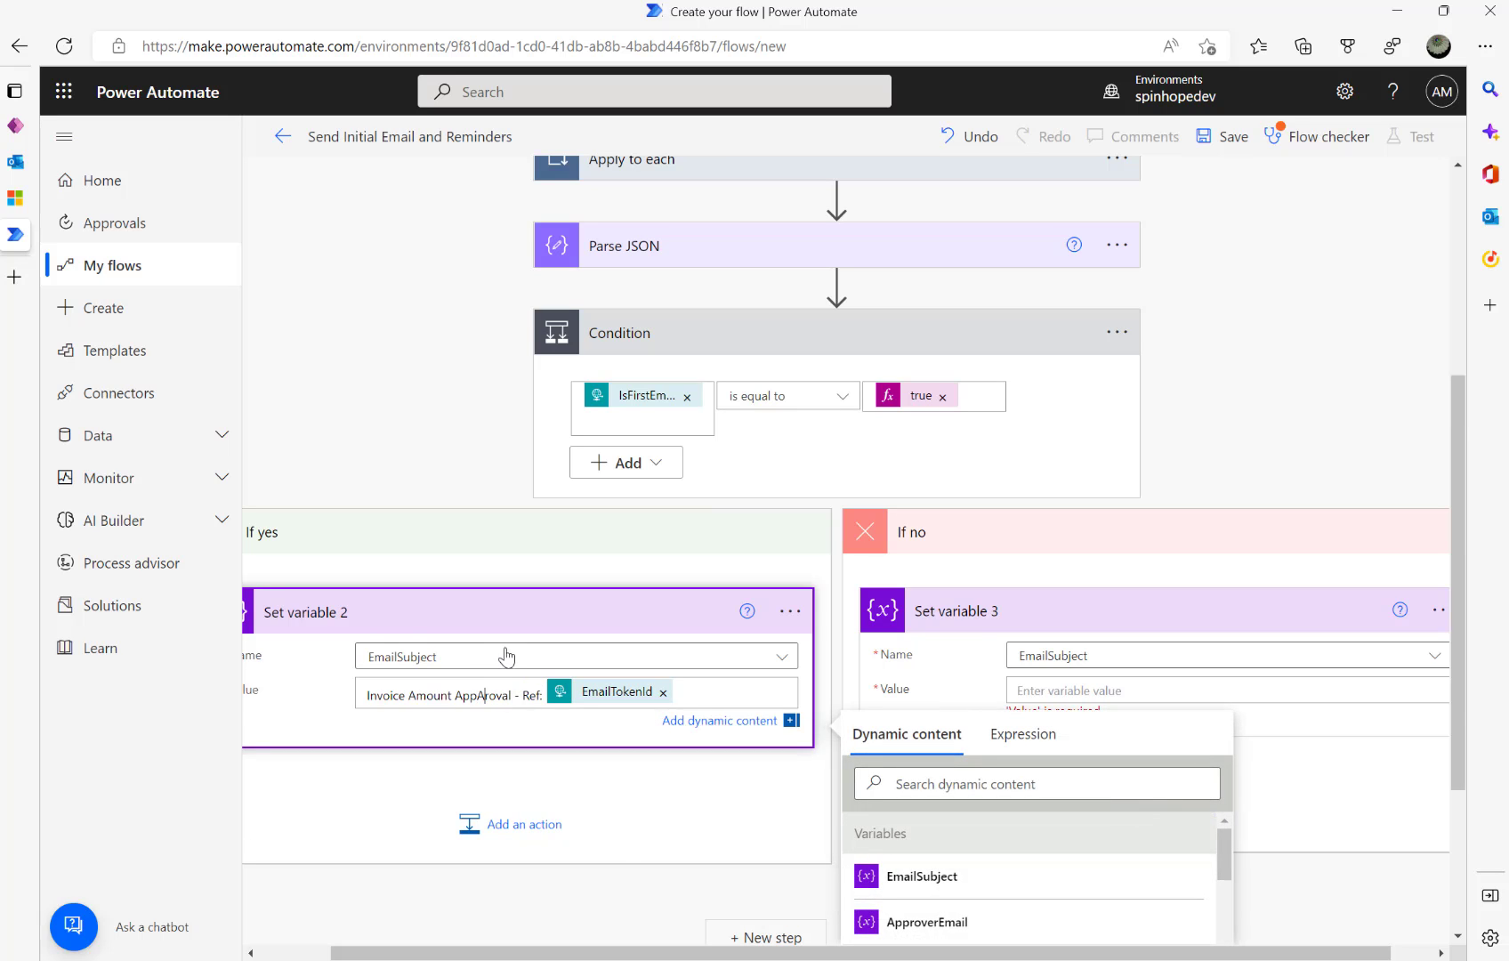
{"action": "key", "text": "Delete"}
{"action": "key", "text": "ctrl+a"}
{"action": "key", "text": "ctrl+c"}
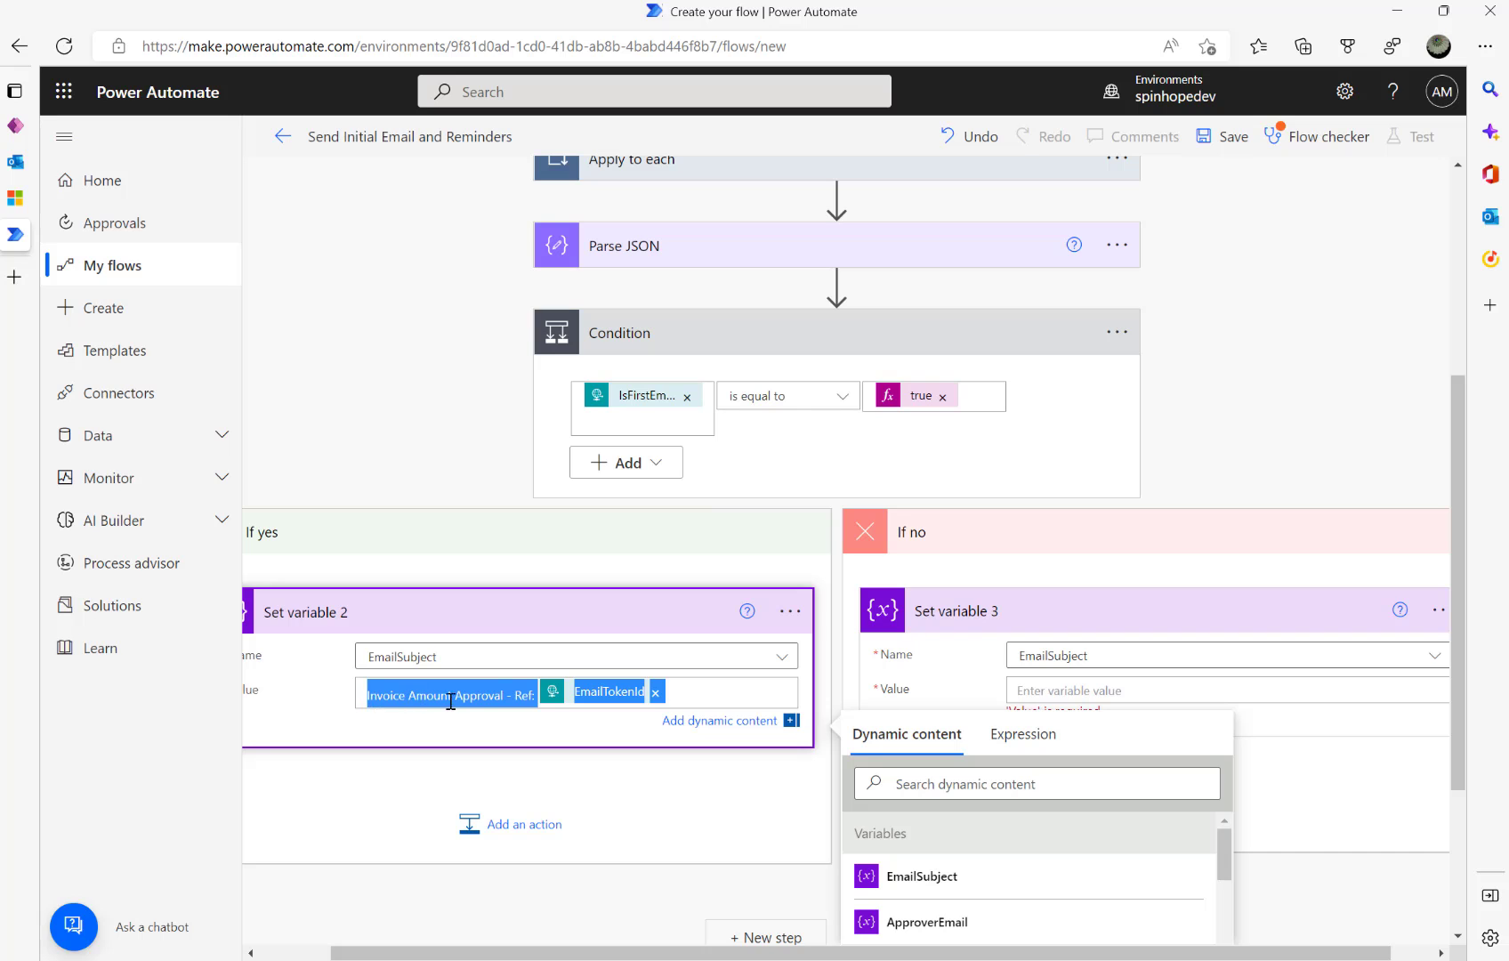
{"action": "left_click", "coordinate": [1056, 695]}
{"action": "key", "text": "ctrl+v"}
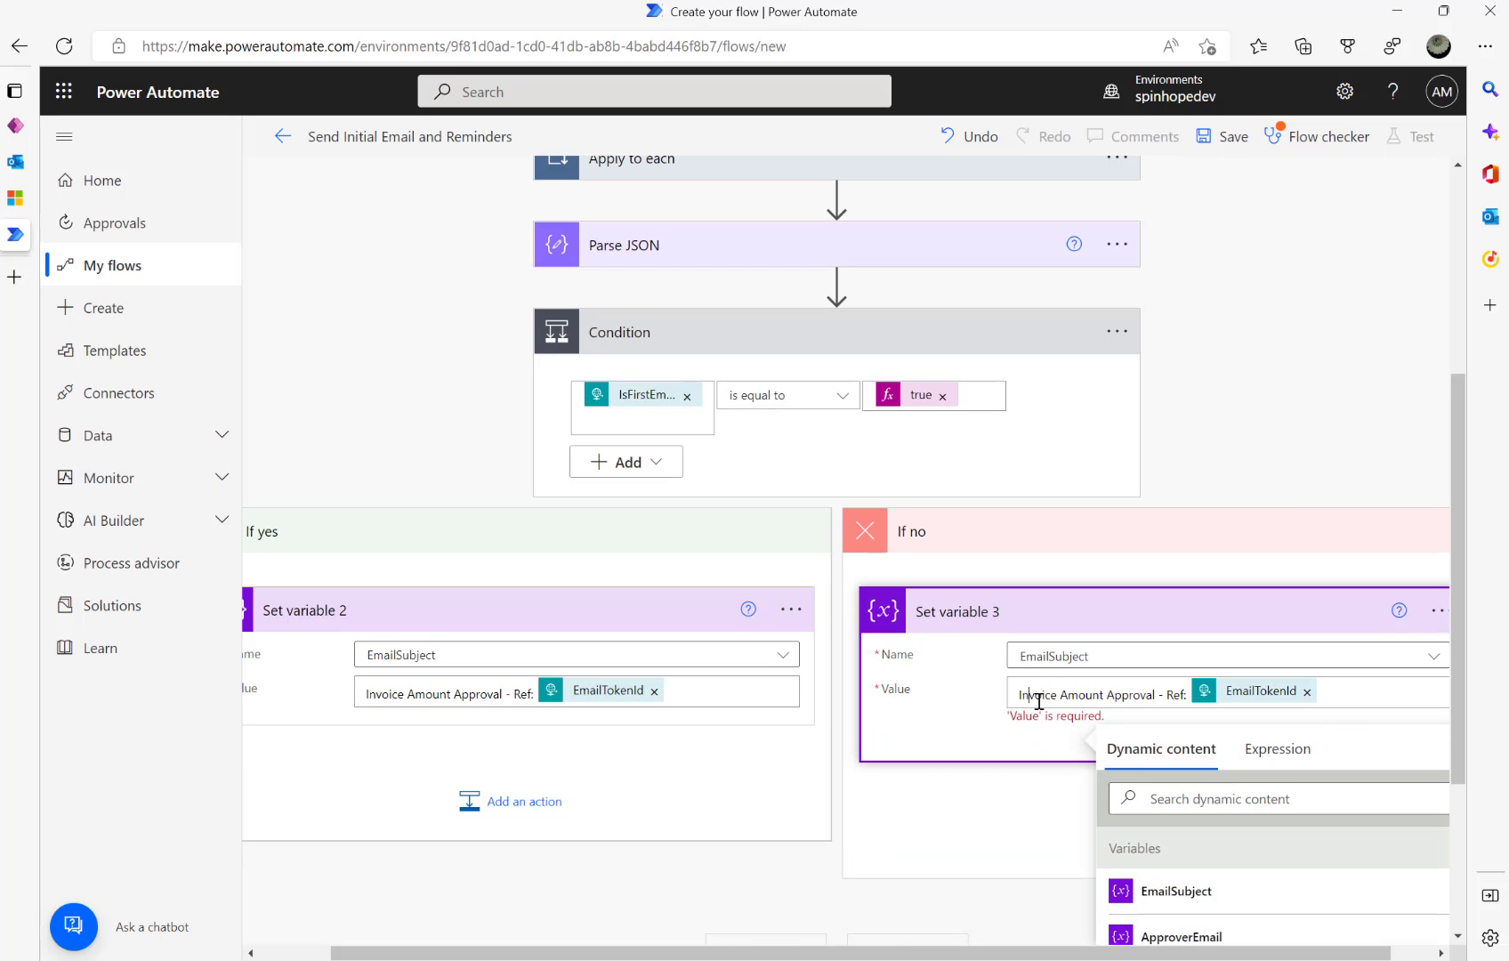
{"action": "type", "text": "Reminder "}
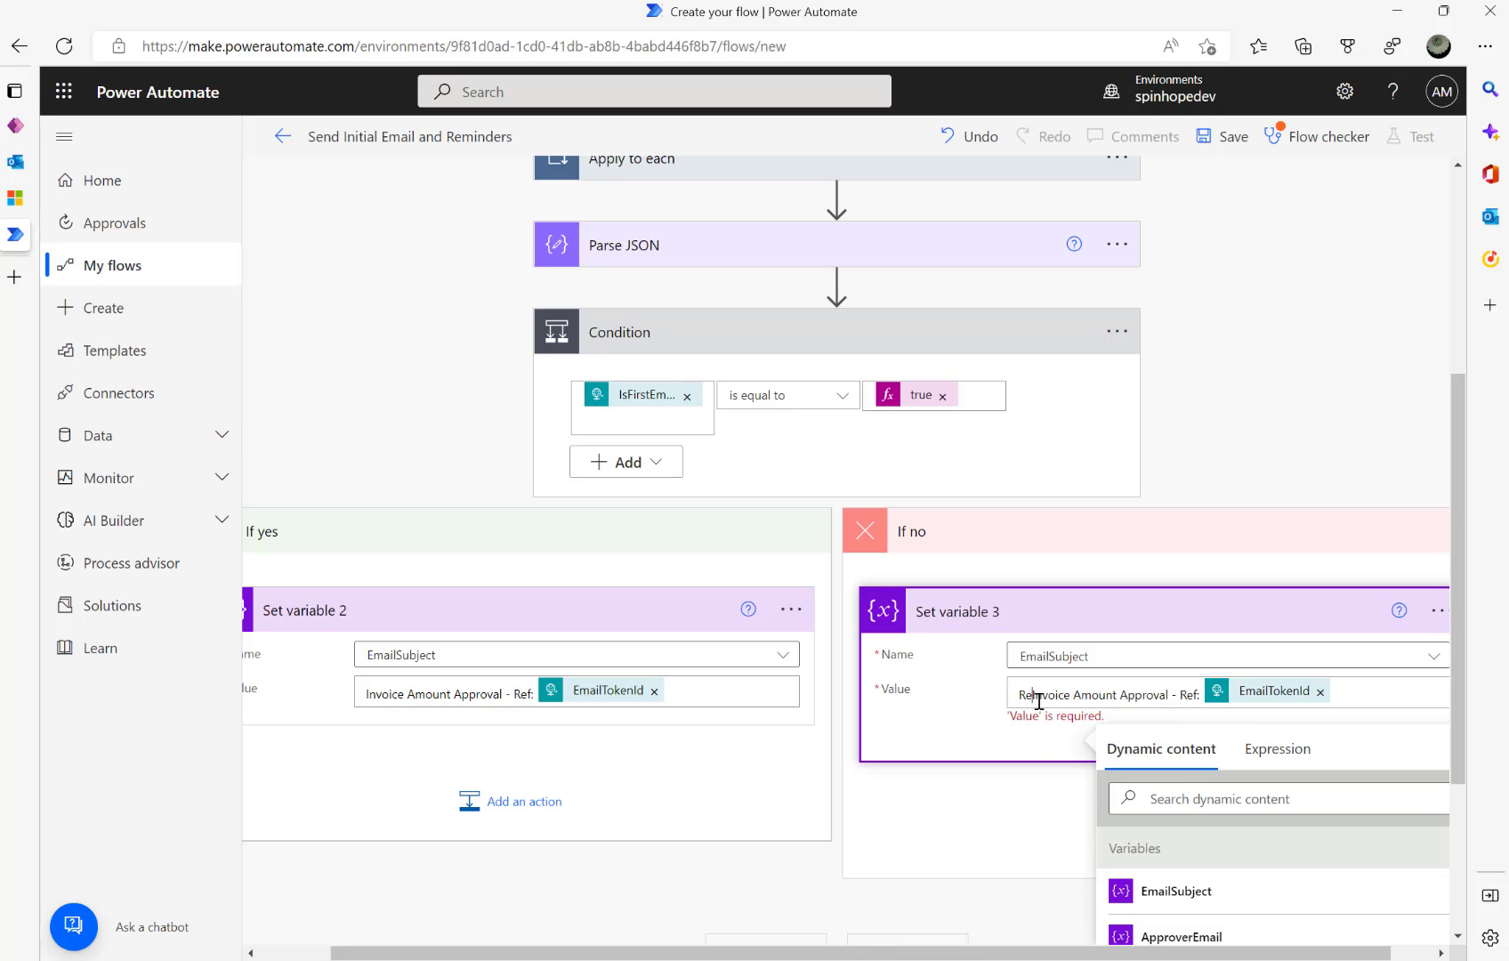
{"action": "type", "text": "-"}
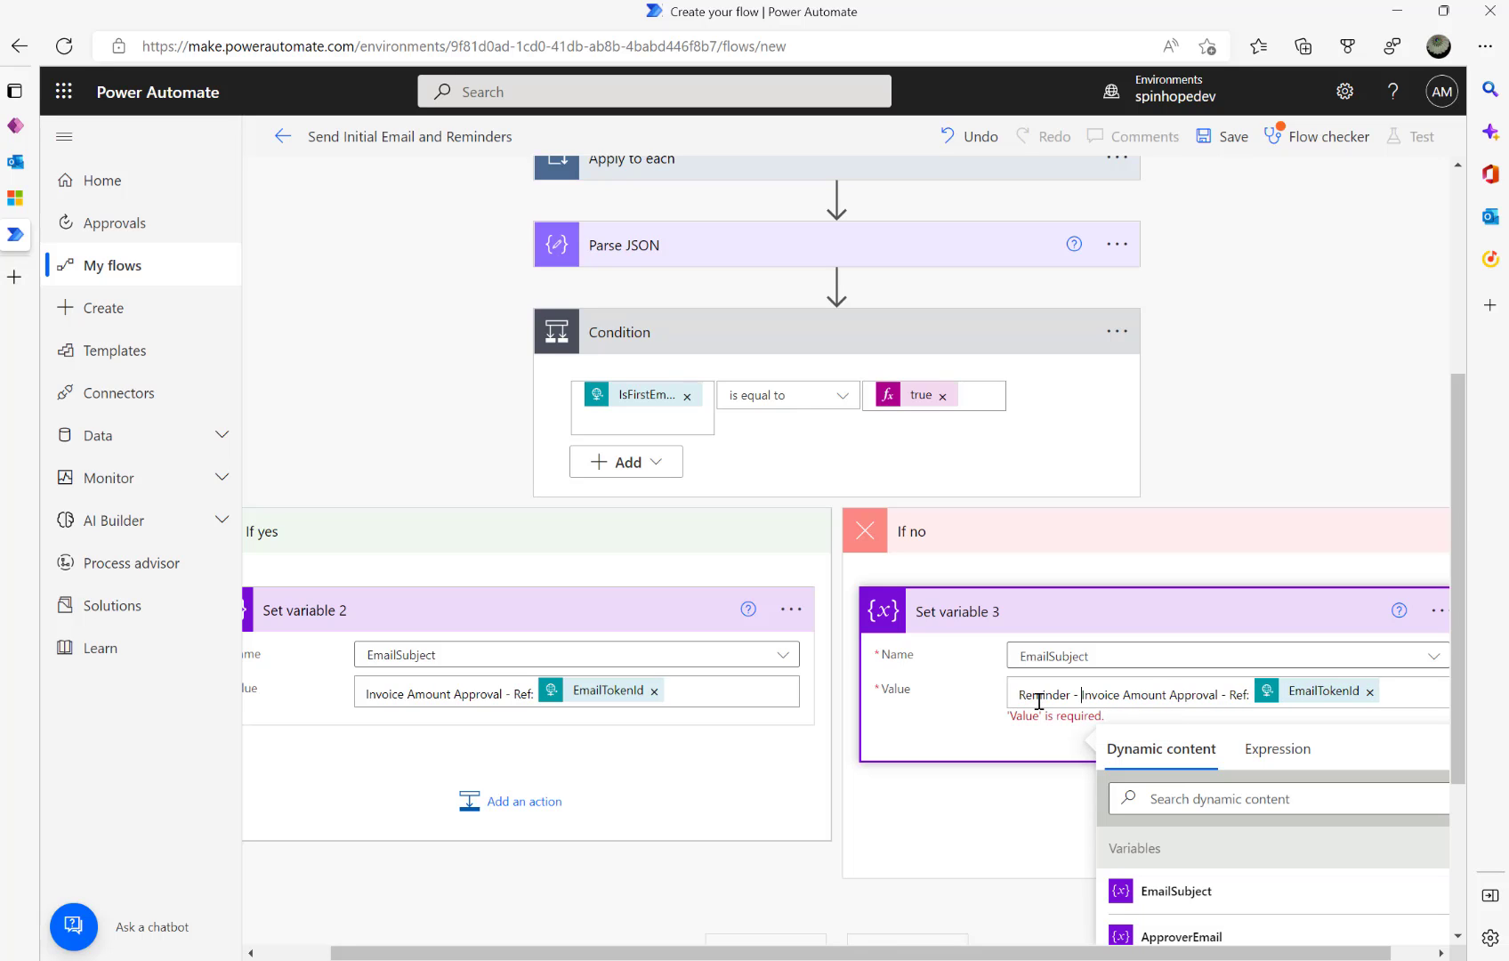
- Dismiss the accidentally opened music panel and collapse the Condition to see the whole flow
{"action": "left_click", "coordinate": [1490, 258]}
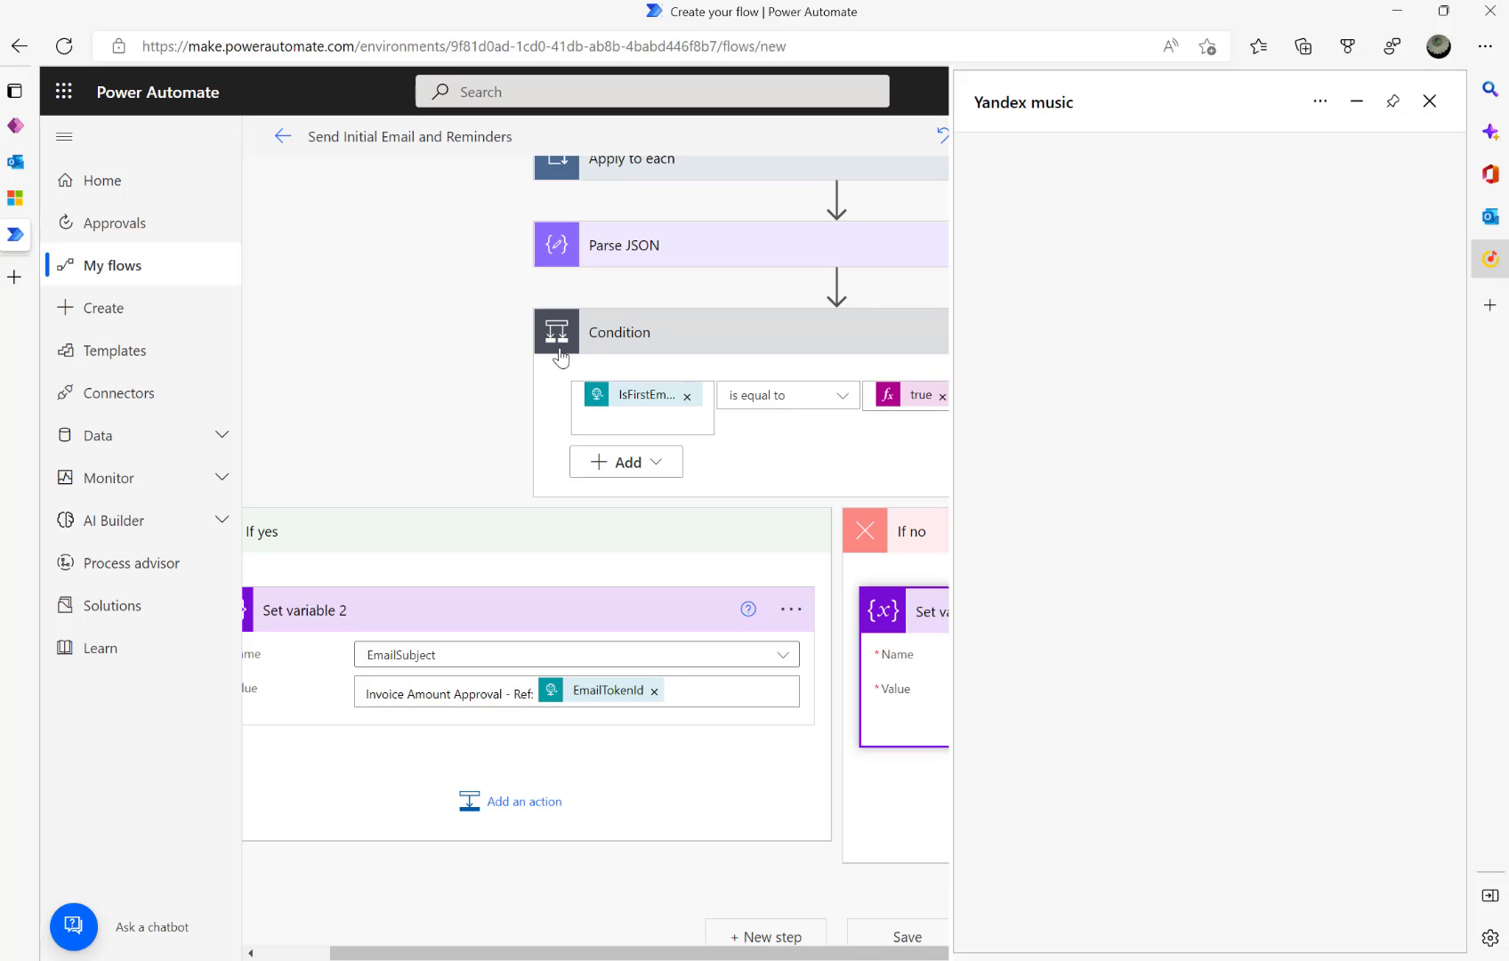
{"action": "left_click", "coordinate": [1429, 98]}
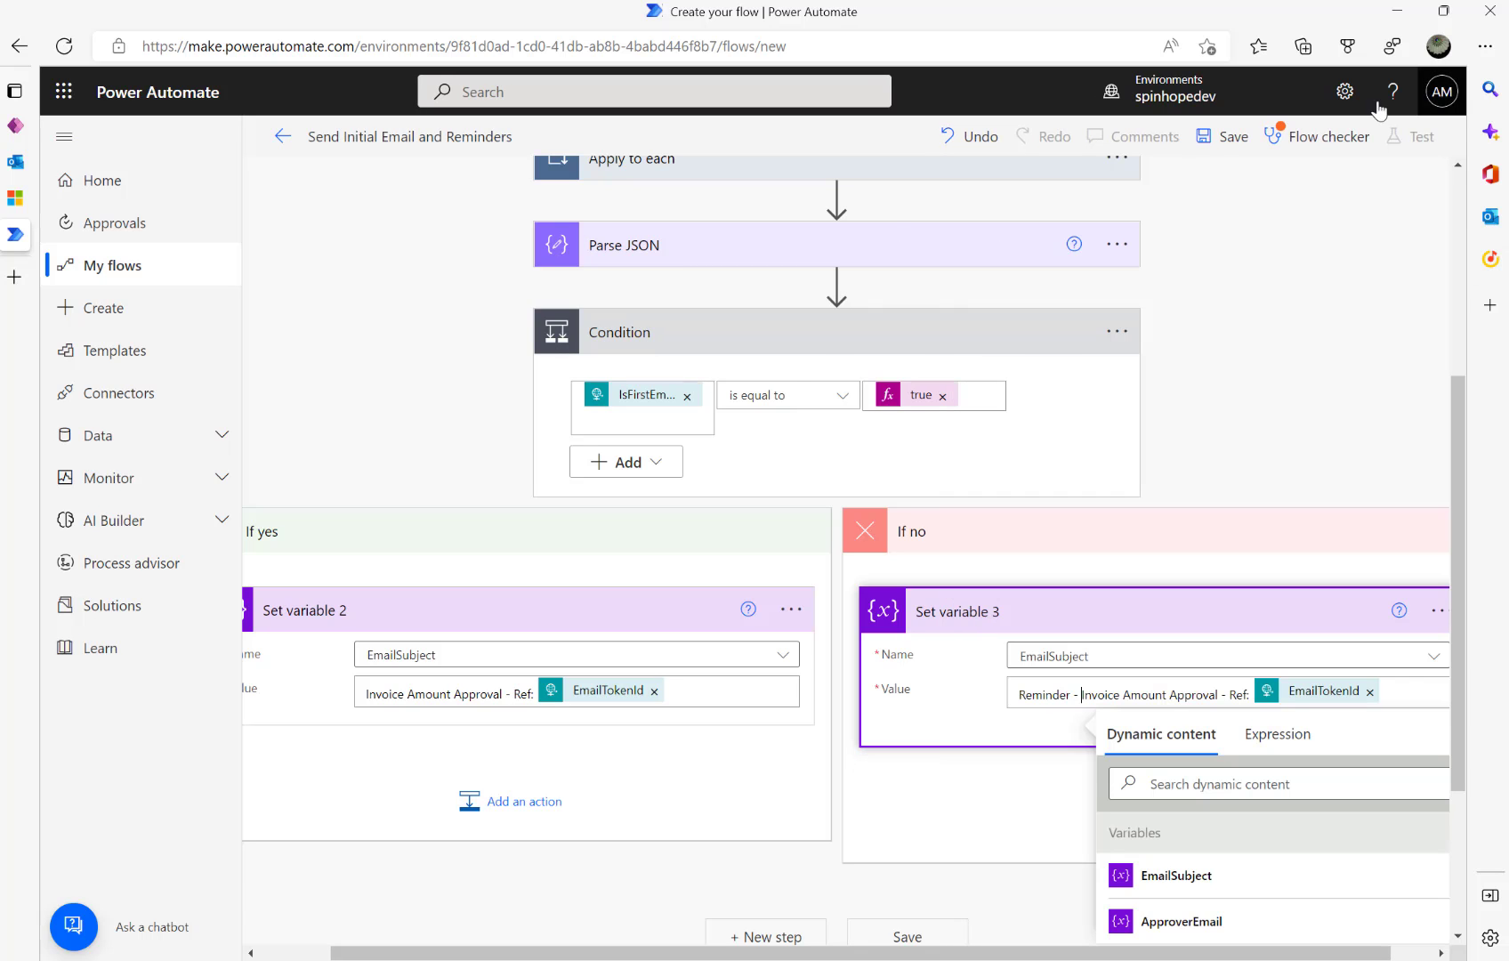
{"action": "left_click", "coordinate": [728, 324]}
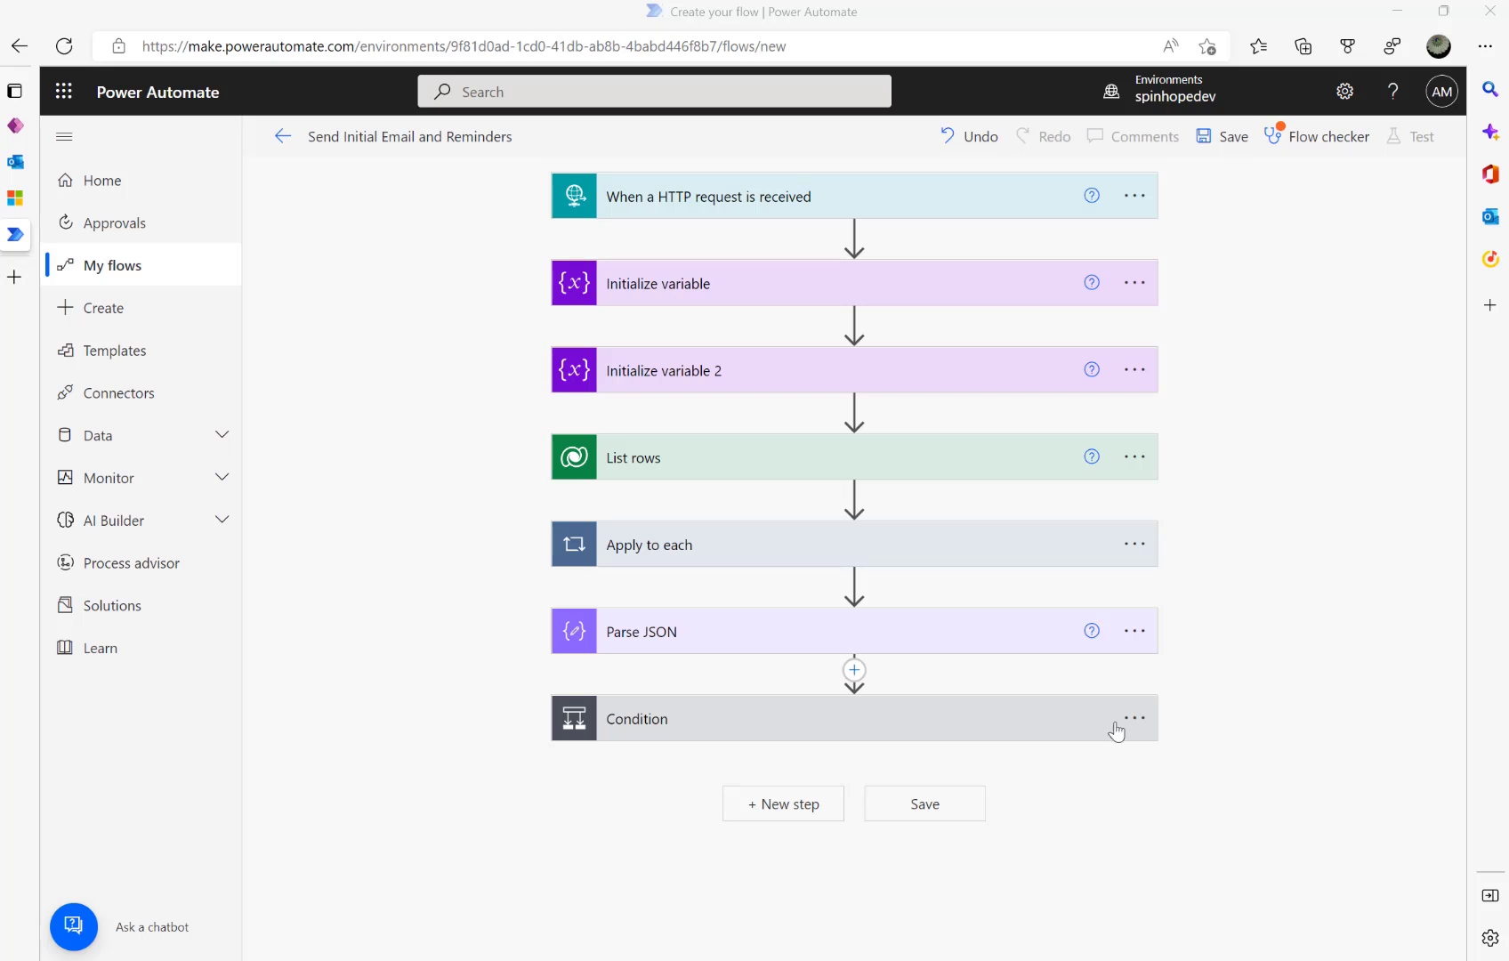
- Add a Dataverse Add a new row step targeting the Email Reminders table after the Condition
{"action": "left_click", "coordinate": [754, 802]}
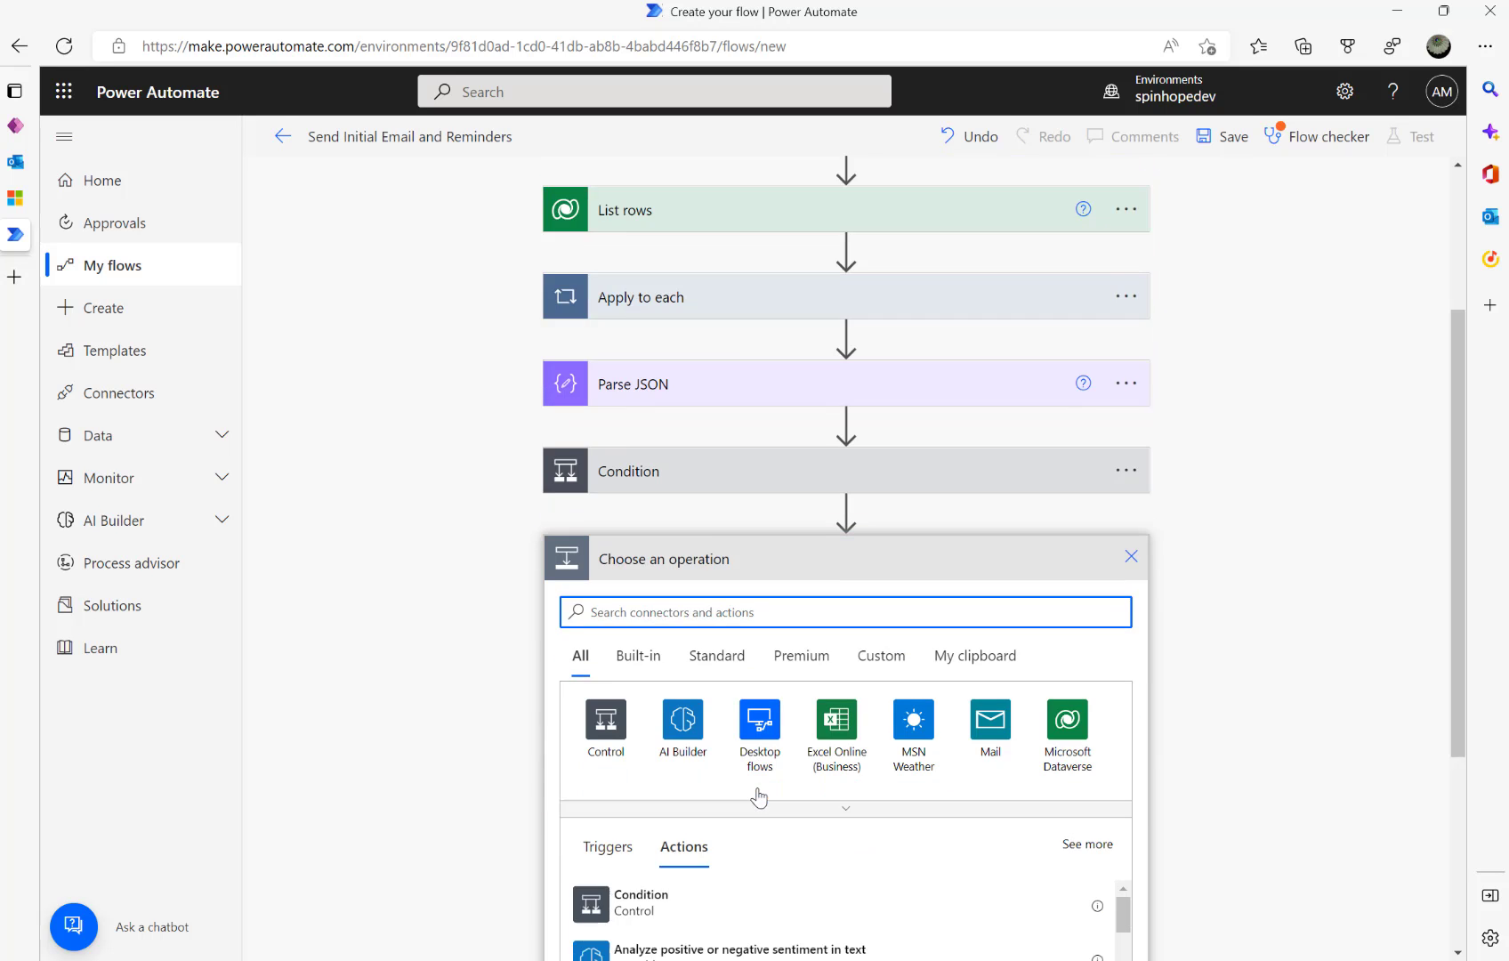
{"action": "left_click", "coordinate": [1072, 645]}
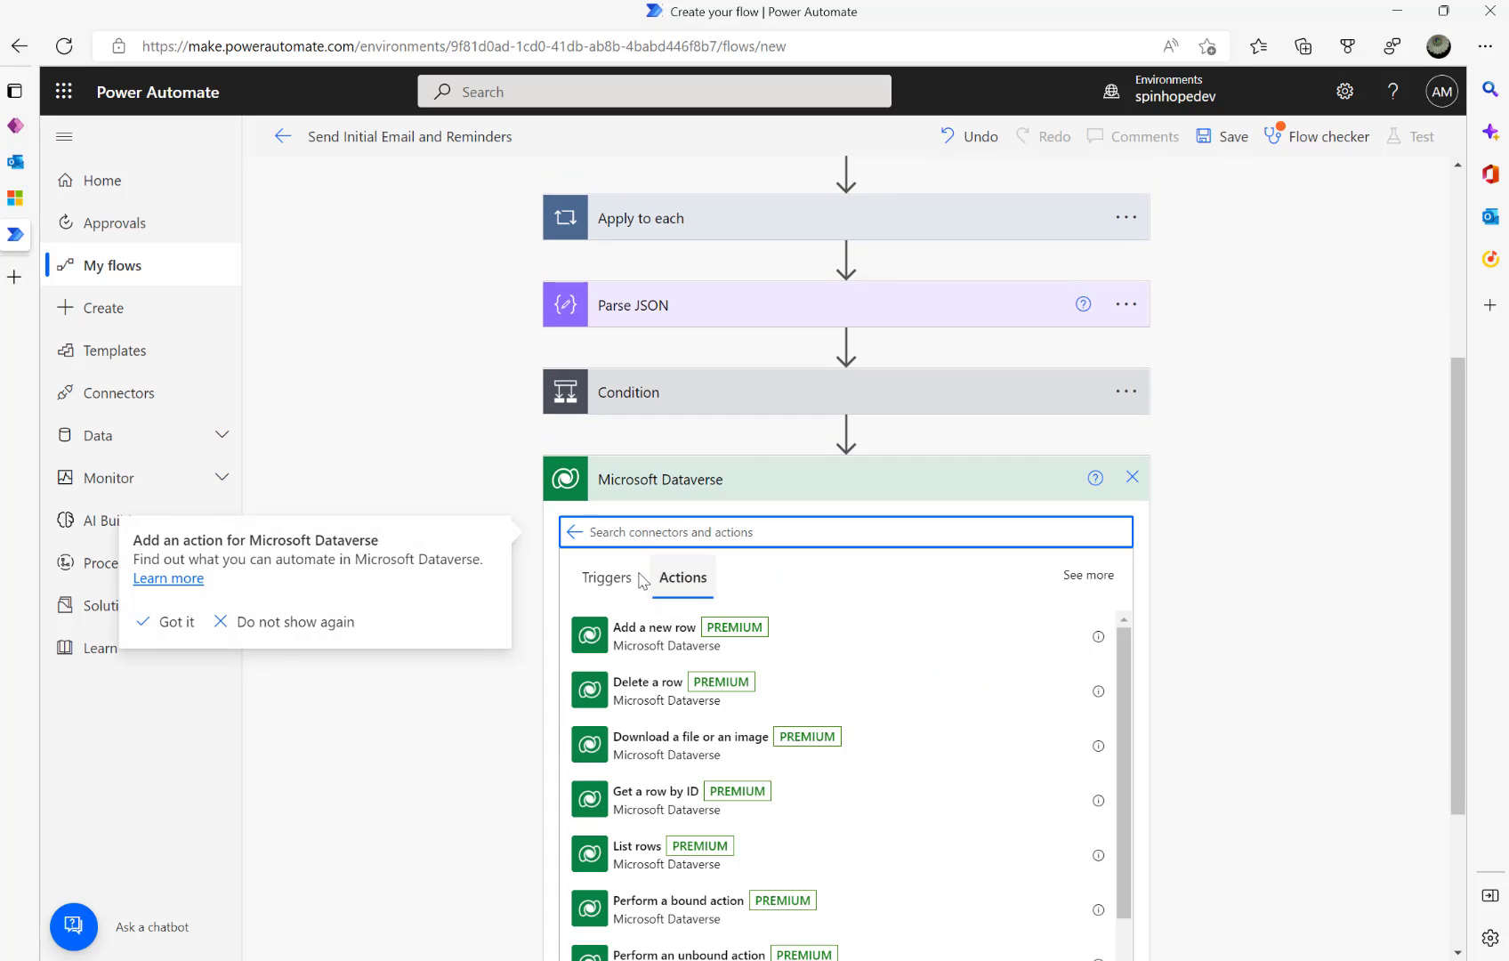
{"action": "left_click", "coordinate": [642, 653]}
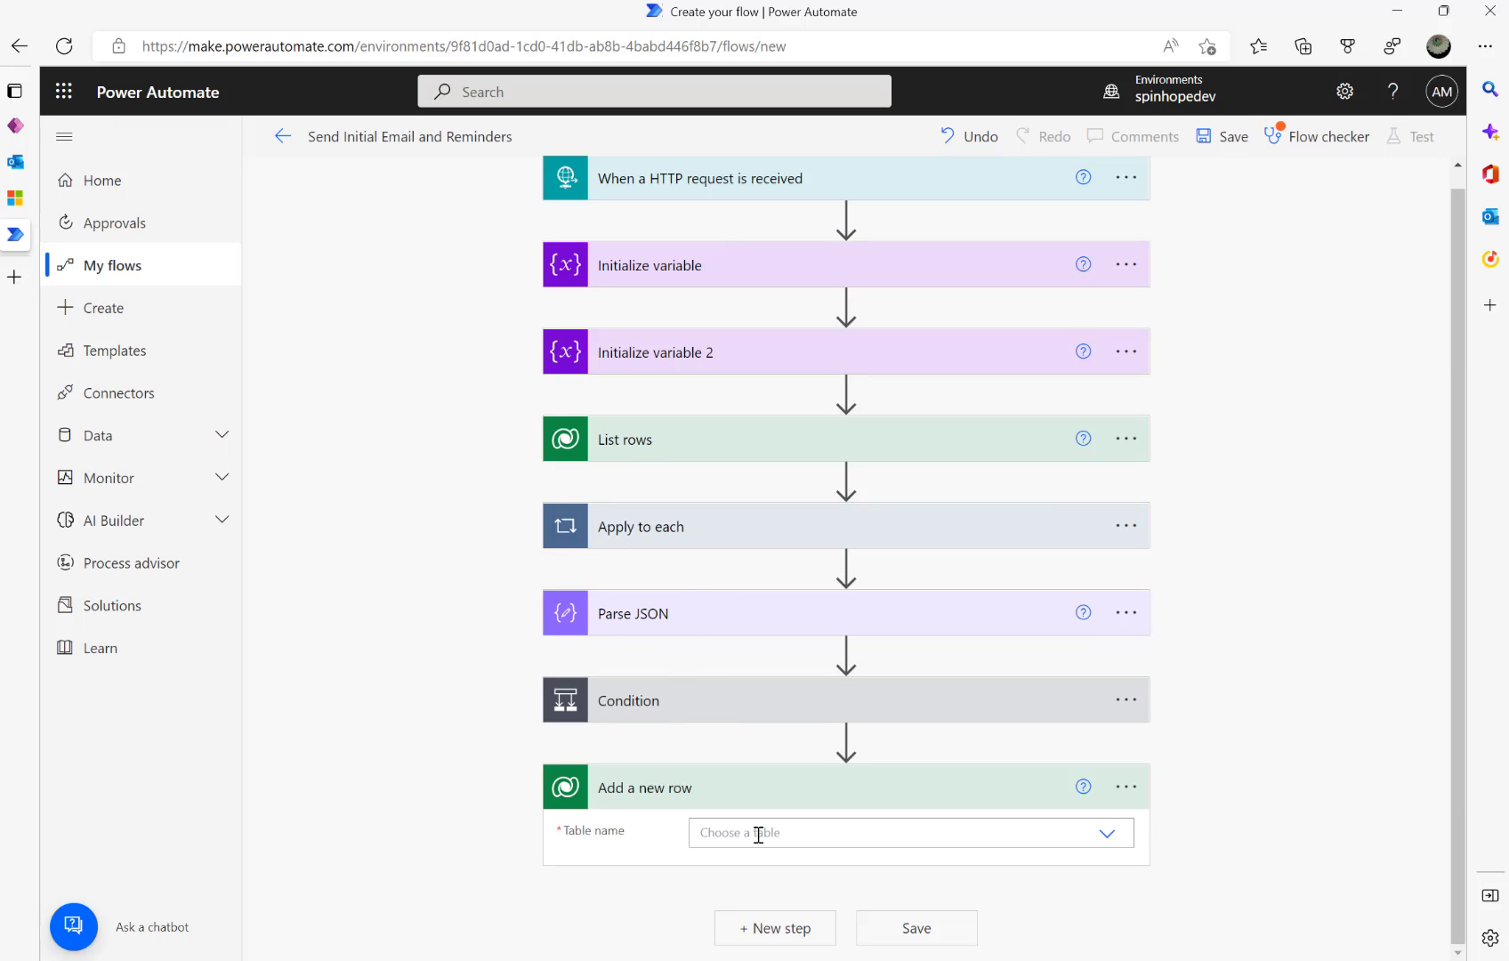
{"action": "left_click", "coordinate": [15, 197]}
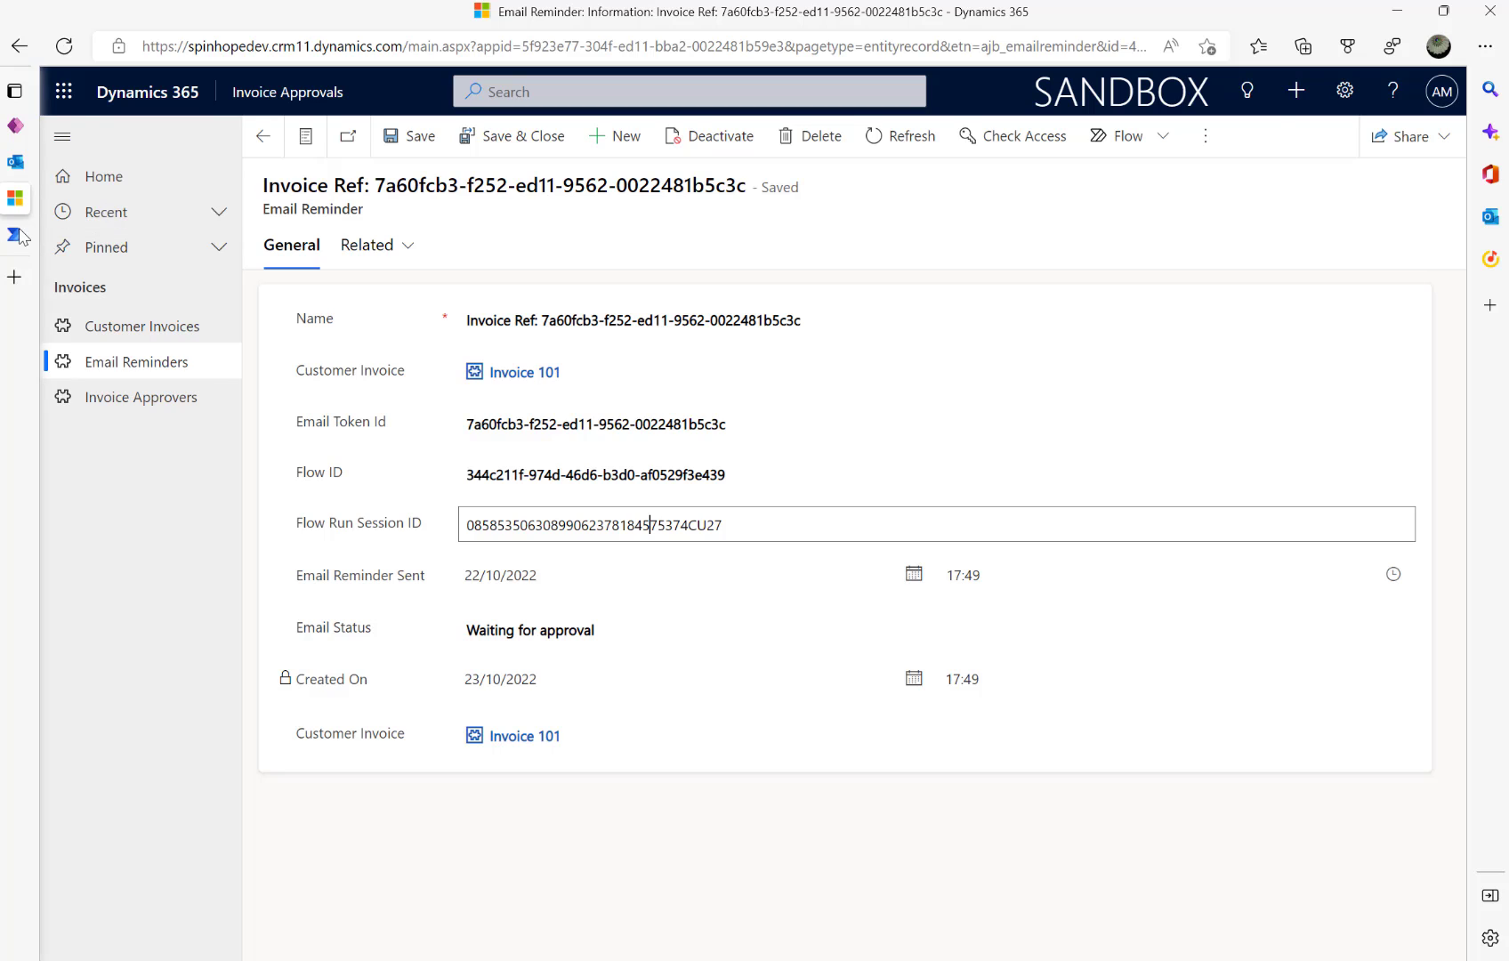
{"action": "left_click", "coordinate": [152, 238]}
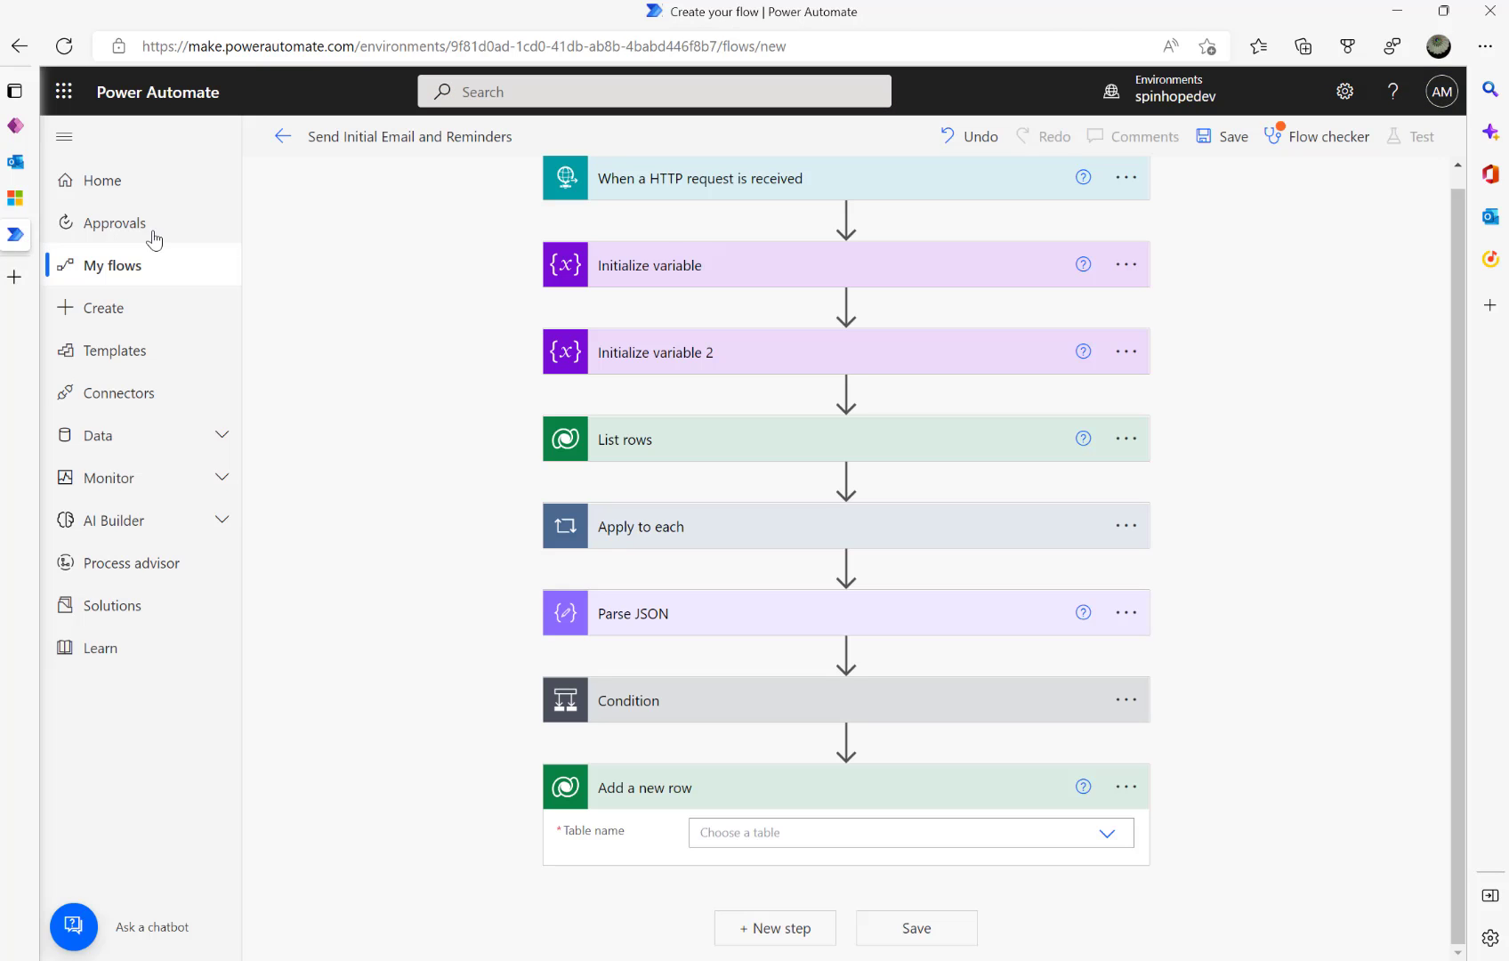
{"action": "left_click", "coordinate": [784, 839]}
{"action": "type", "text": "Ema"}
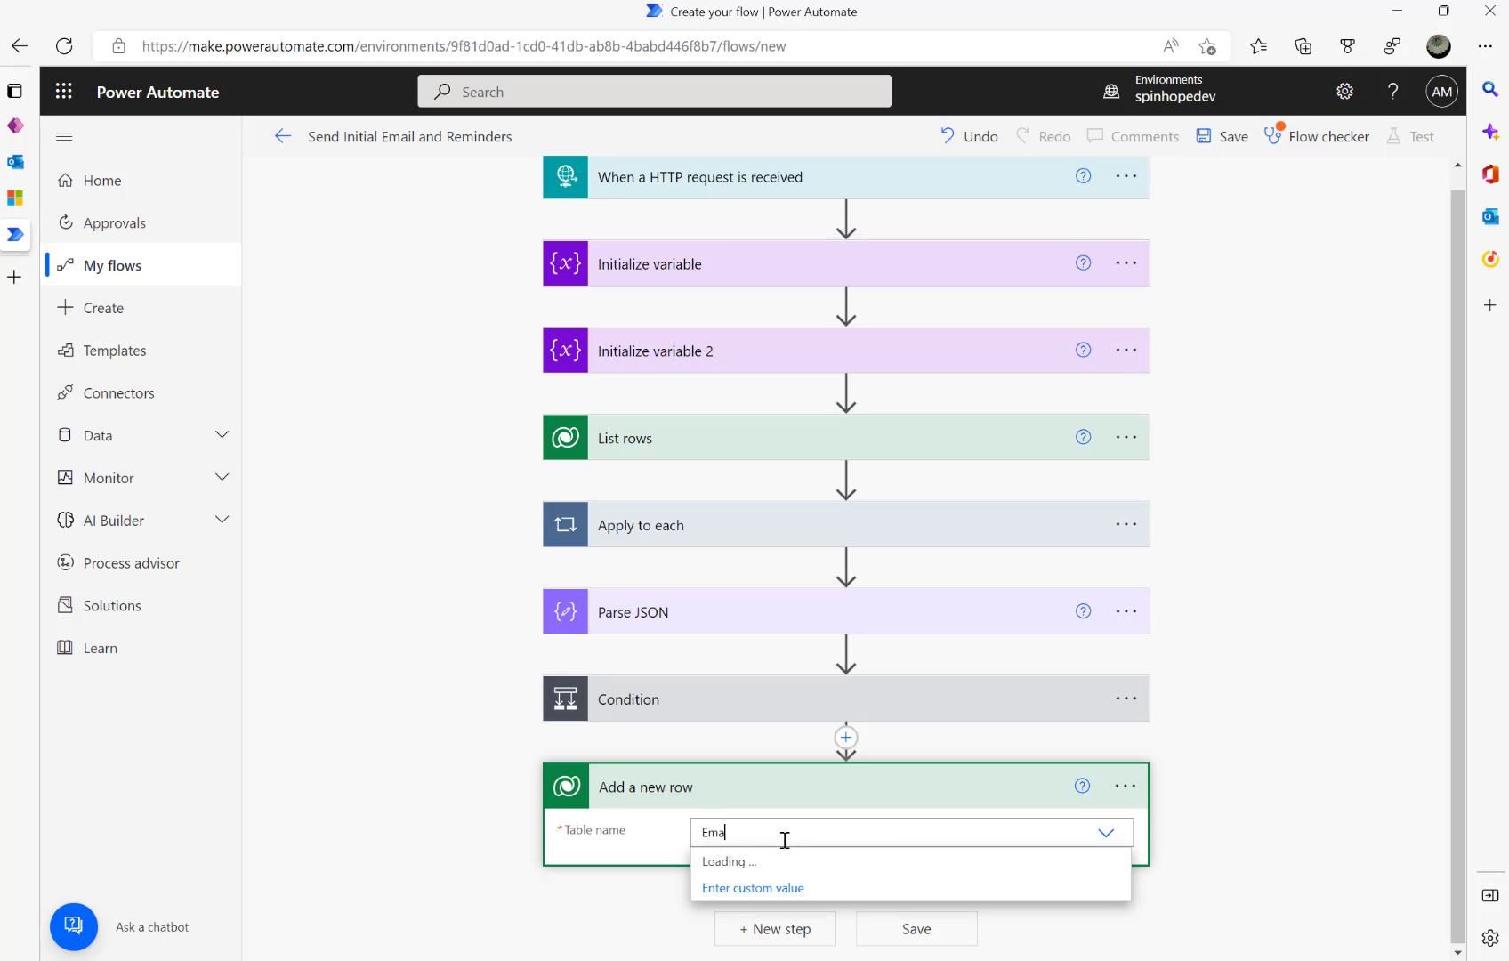
{"action": "type", "text": "il Reminder"}
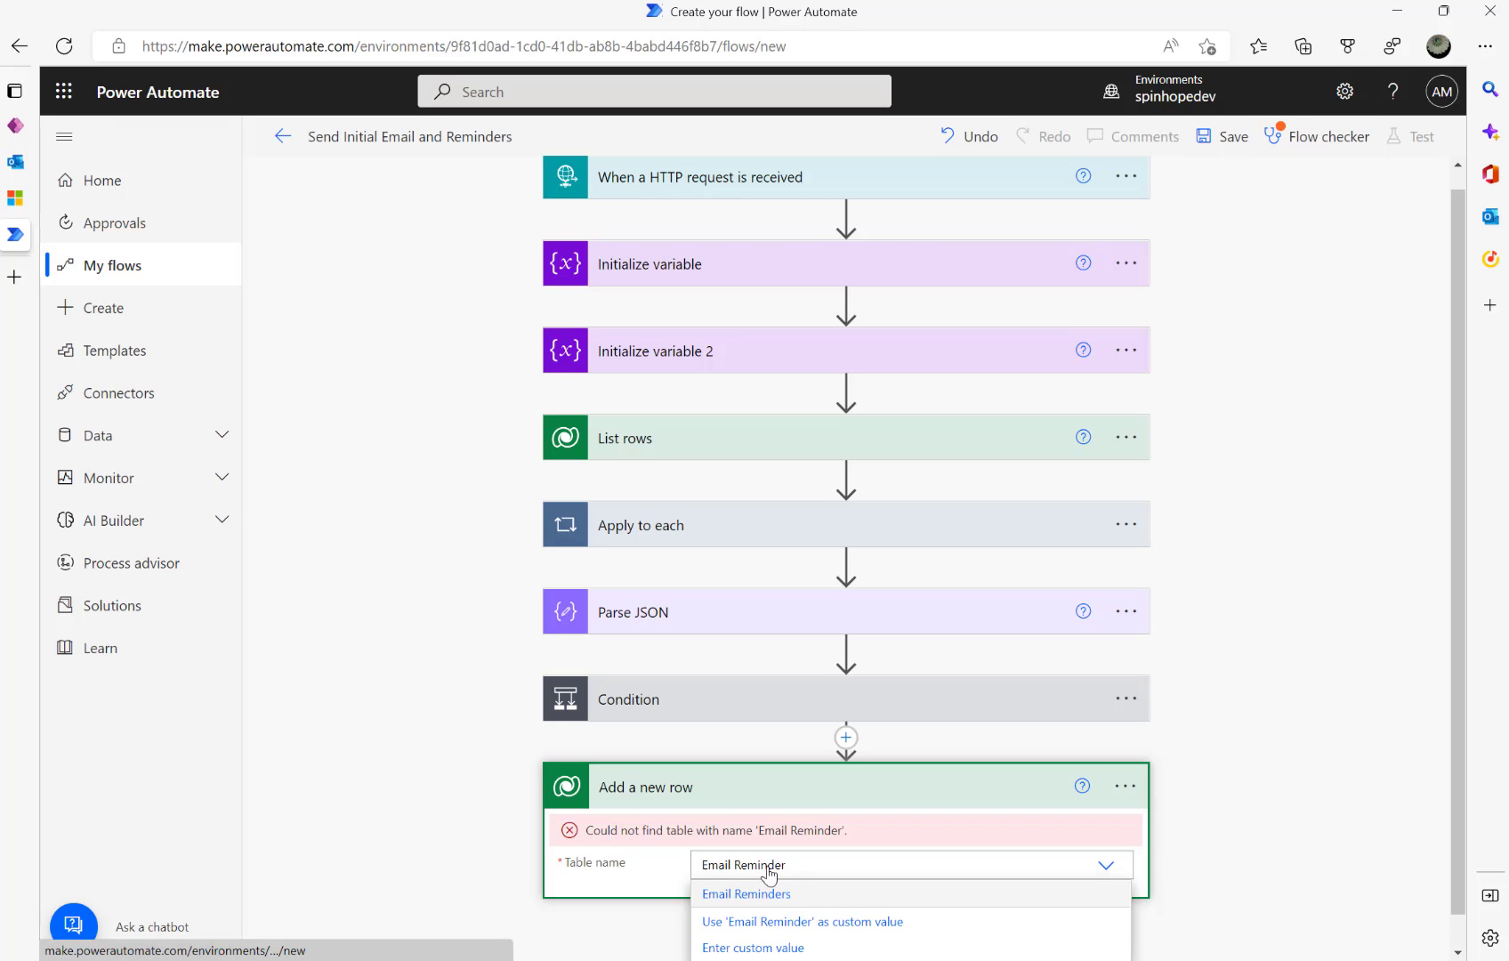
{"action": "left_click", "coordinate": [761, 893]}
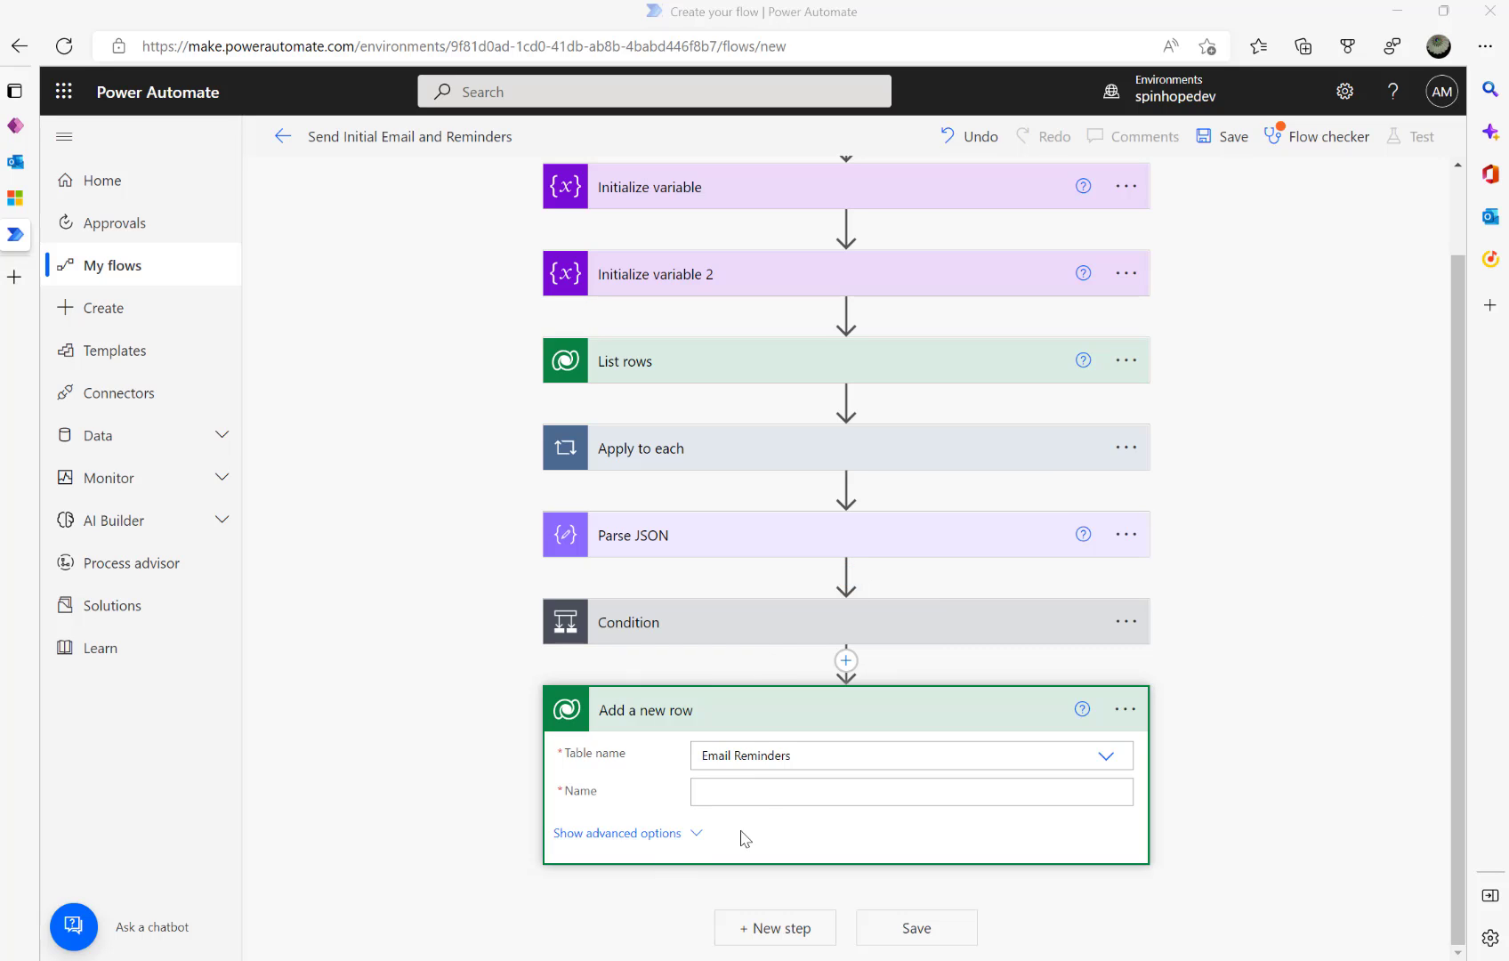
- Set the new row's Name to 'Invoice Ref:' plus EmailTokenId and show the advanced fields
{"action": "left_click", "coordinate": [760, 793]}
{"action": "key", "text": "ctrl+v"}
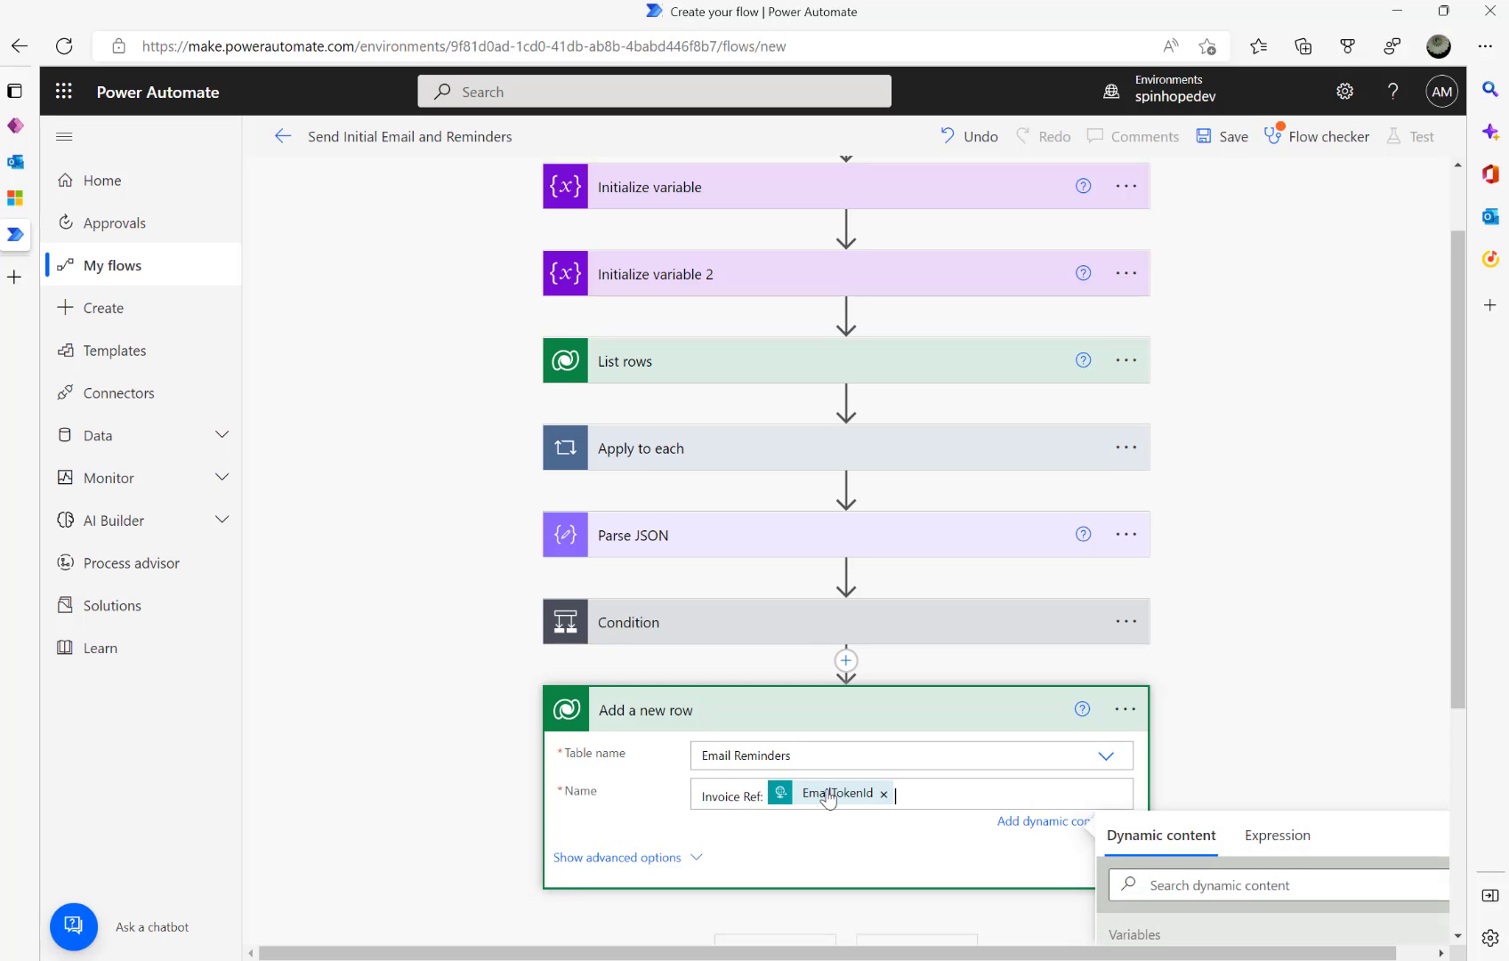
{"action": "left_click", "coordinate": [681, 860]}
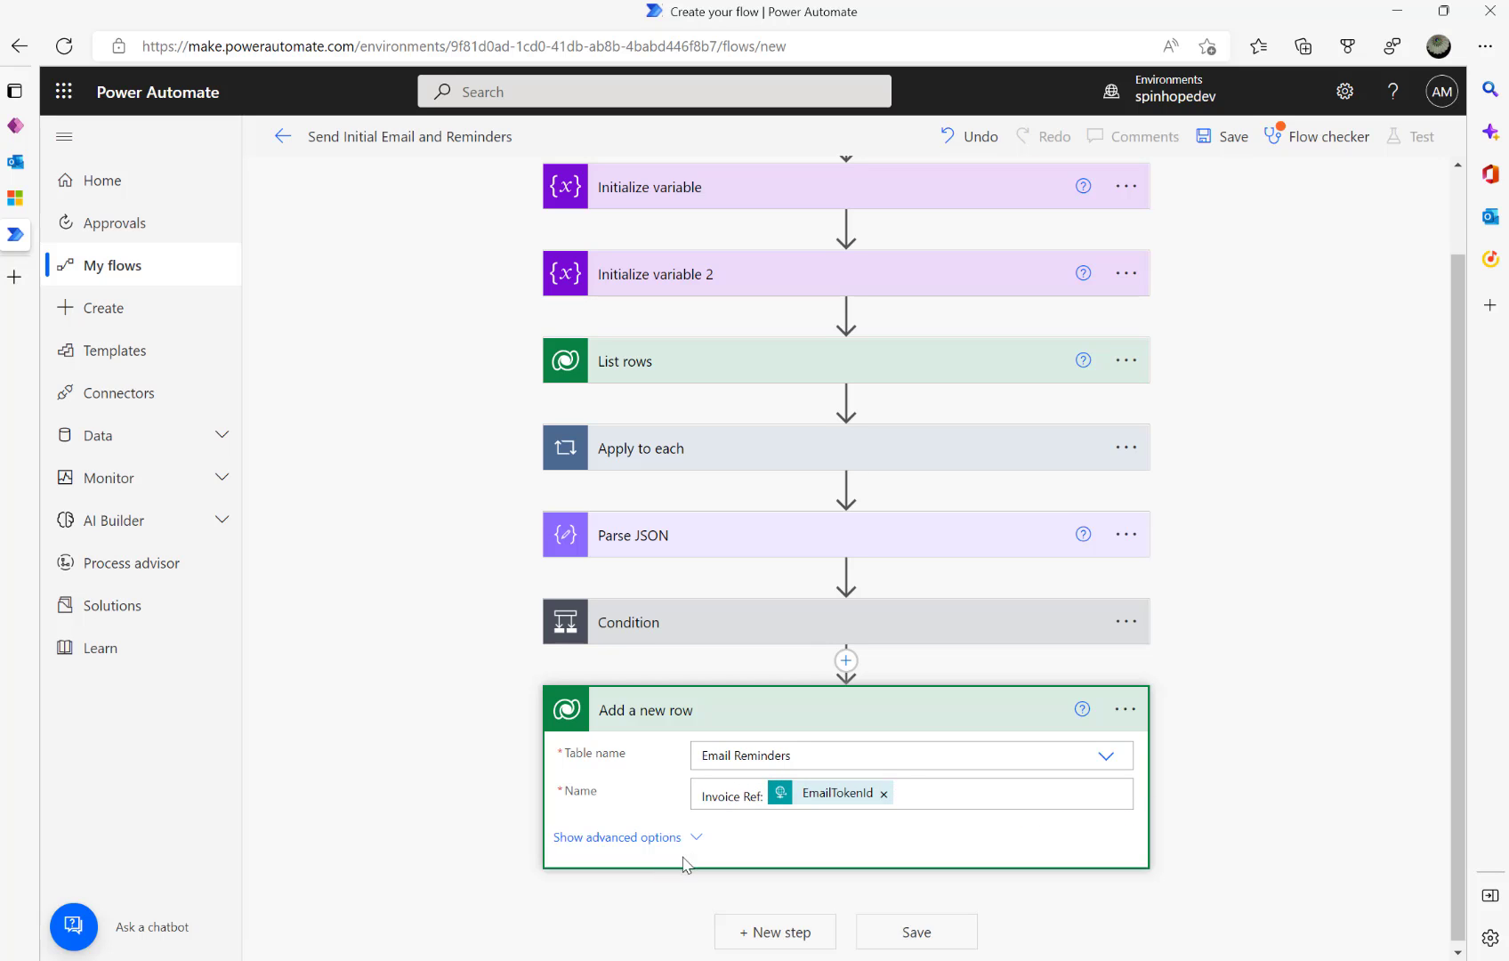
{"action": "scroll", "coordinate": [534, 533], "scroll_direction": "up", "scroll_amount": 1}
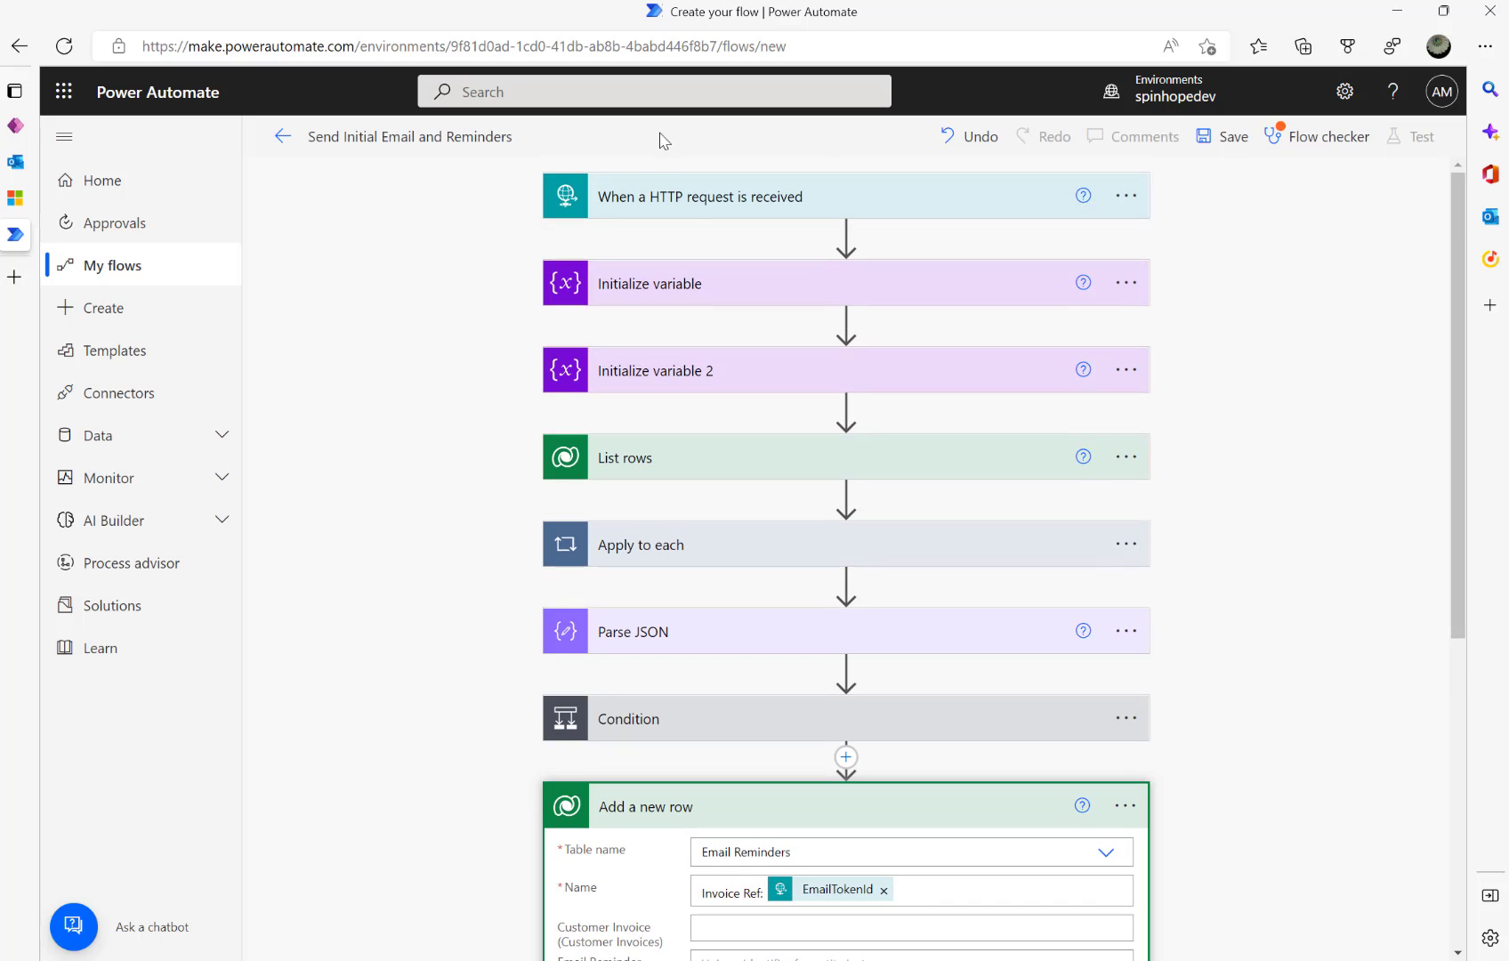
{"action": "scroll", "coordinate": [436, 511], "scroll_direction": "down", "scroll_amount": 5}
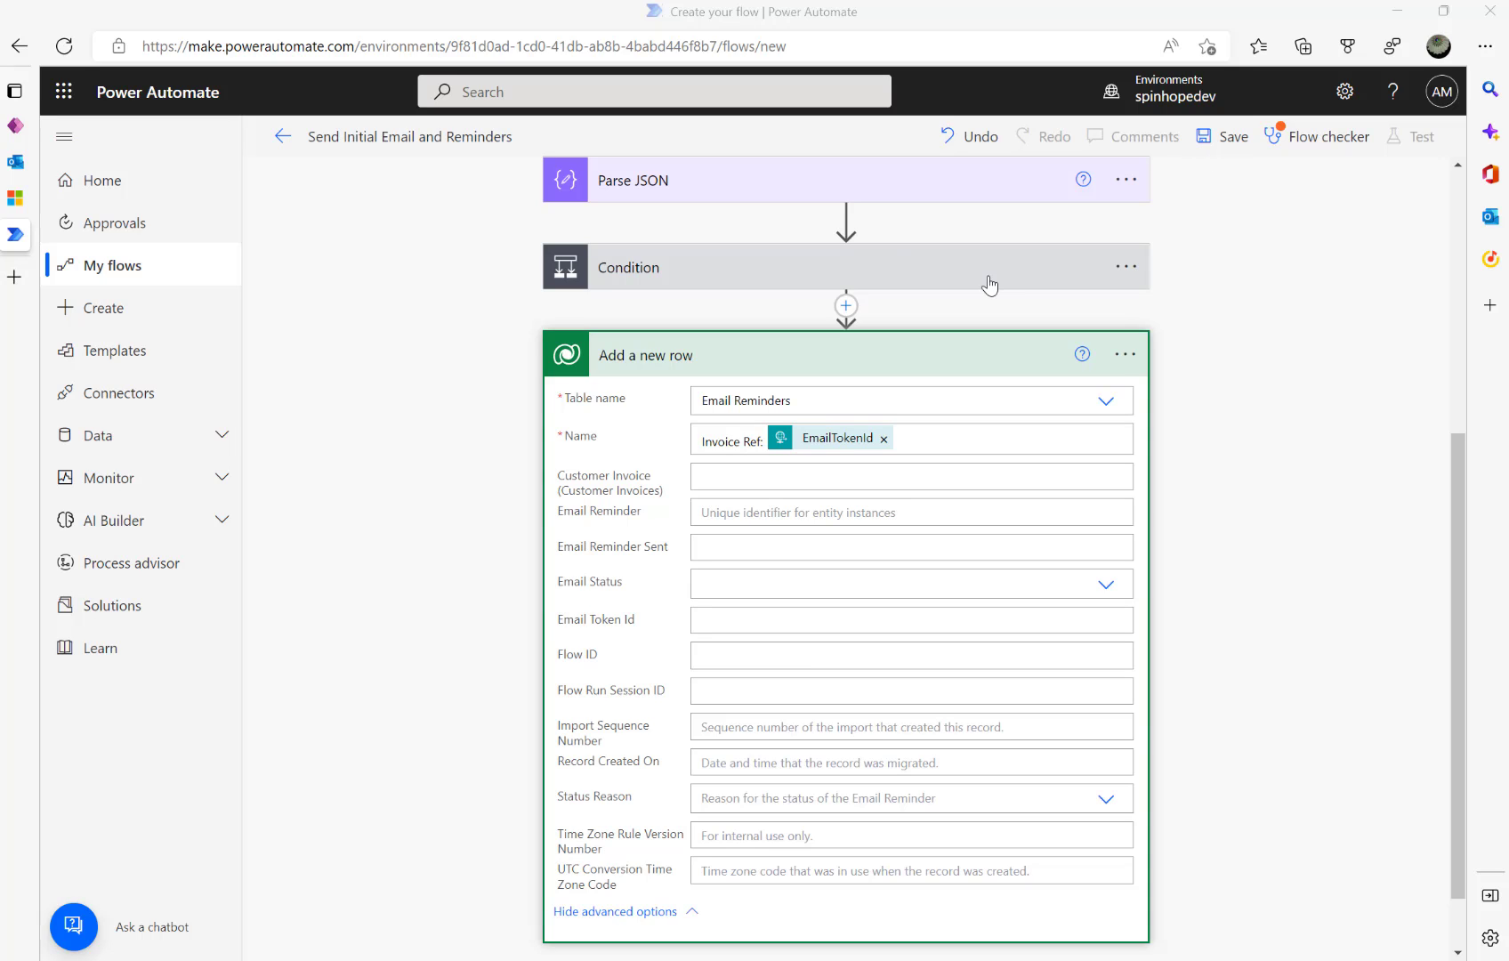
- Set Customer Invoice to /ajb_customerinvoices(EmailTokenId) after checking the existing reminder record
{"action": "left_click", "coordinate": [15, 205]}
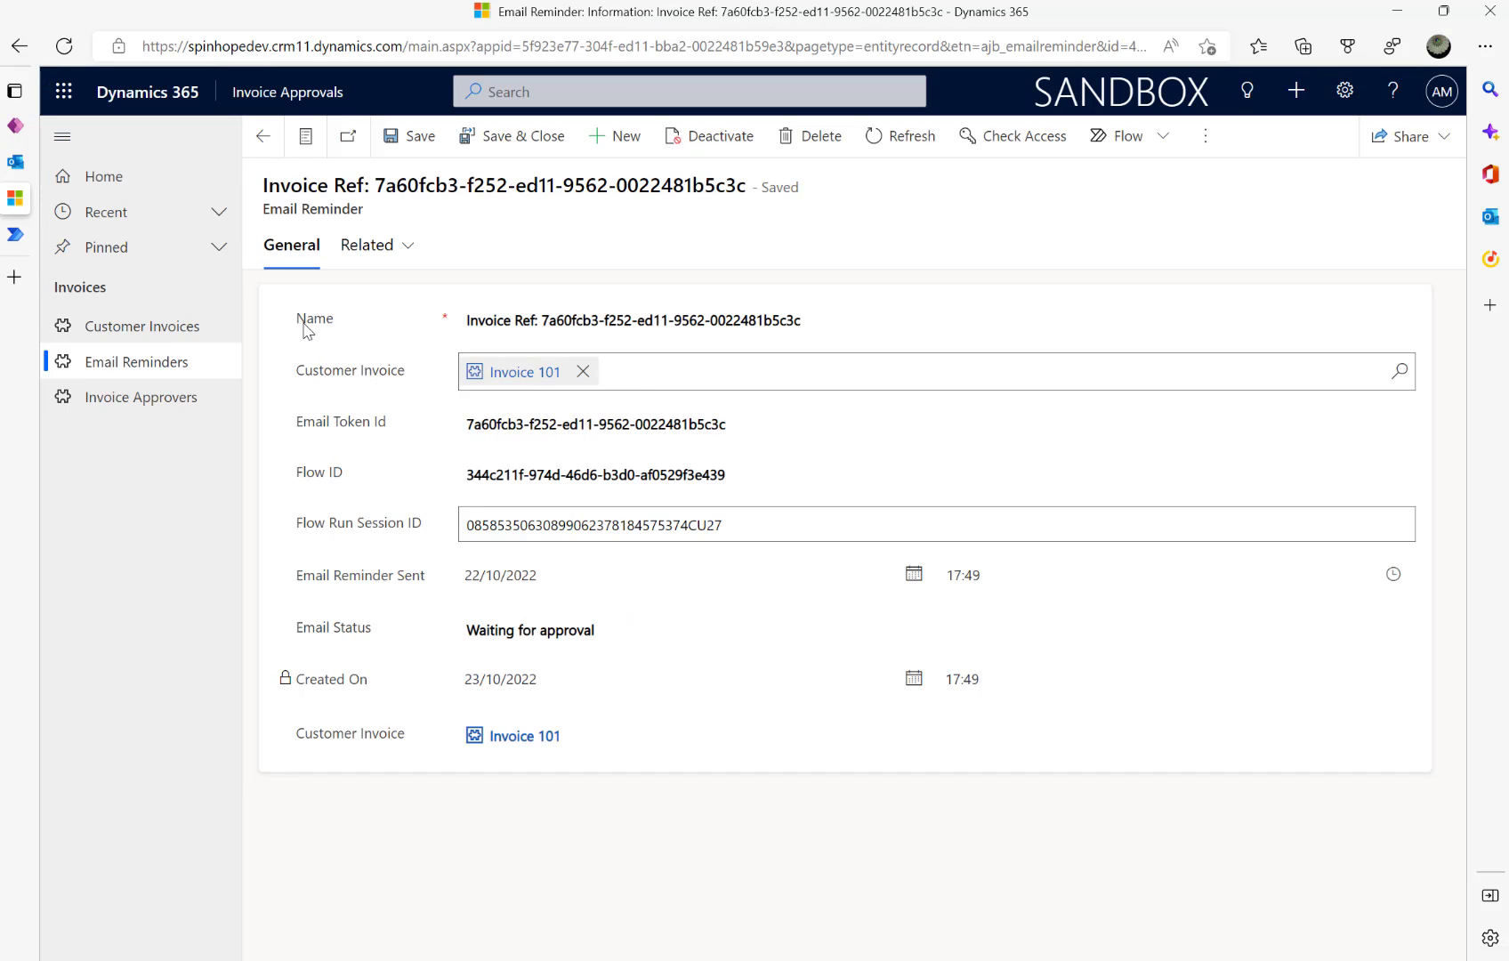
{"action": "left_click", "coordinate": [15, 234]}
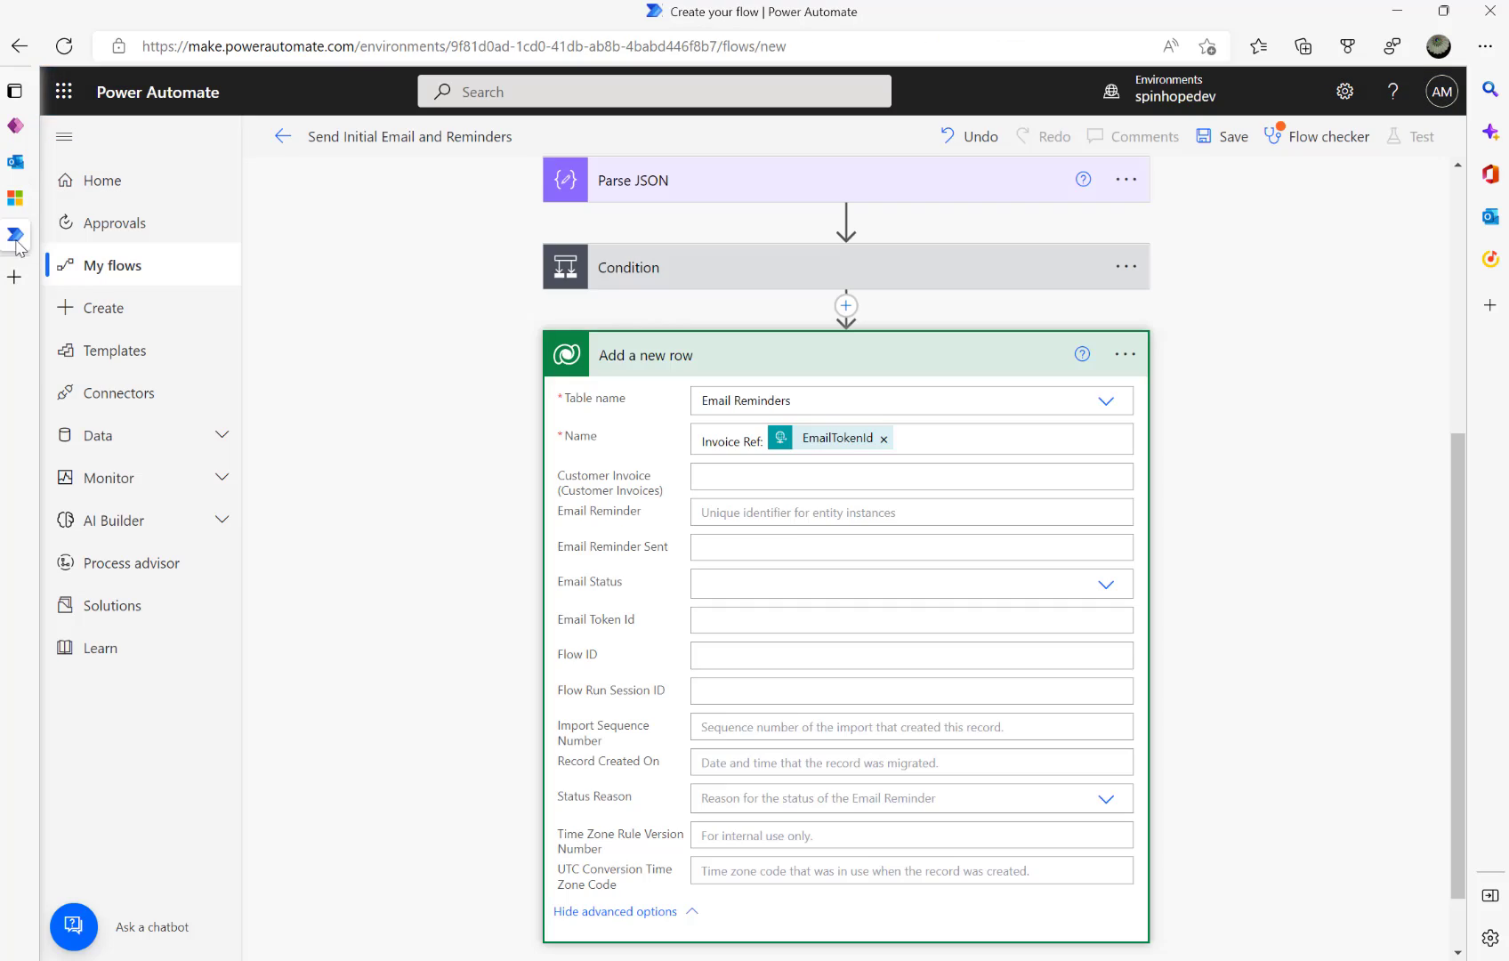
{"action": "left_click", "coordinate": [760, 475]}
{"action": "key", "text": "ctrl+v"}
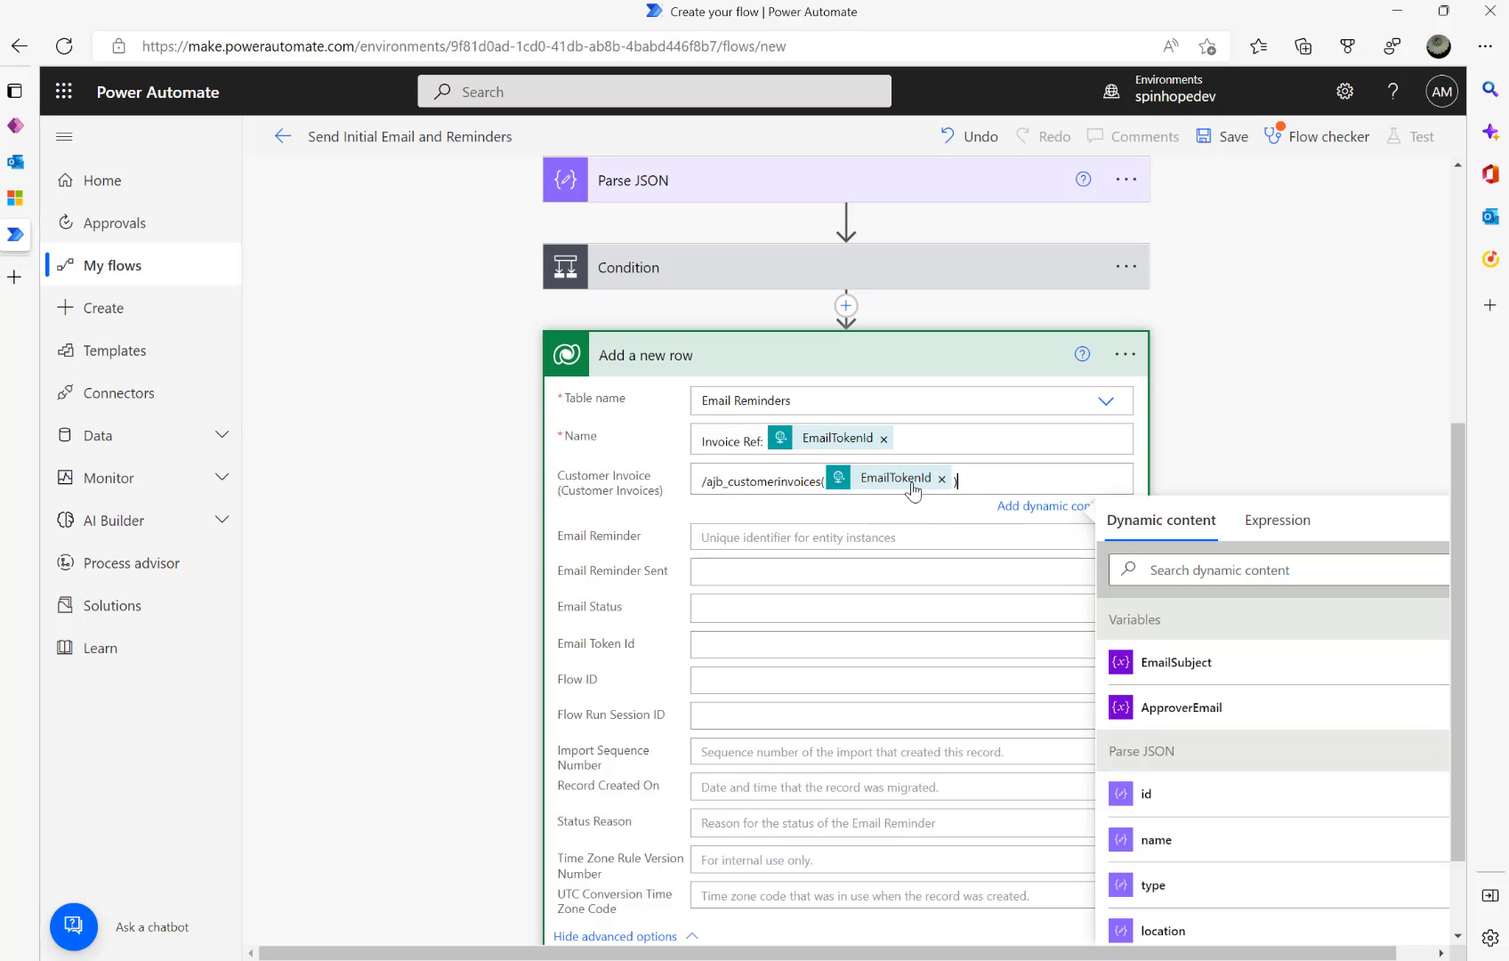
- Check the reminder's linked Invoice 101 record, then return to the row's Email Reminder Sent field
{"action": "mouse_move", "coordinate": [909, 489]}
{"action": "left_click", "coordinate": [27, 197]}
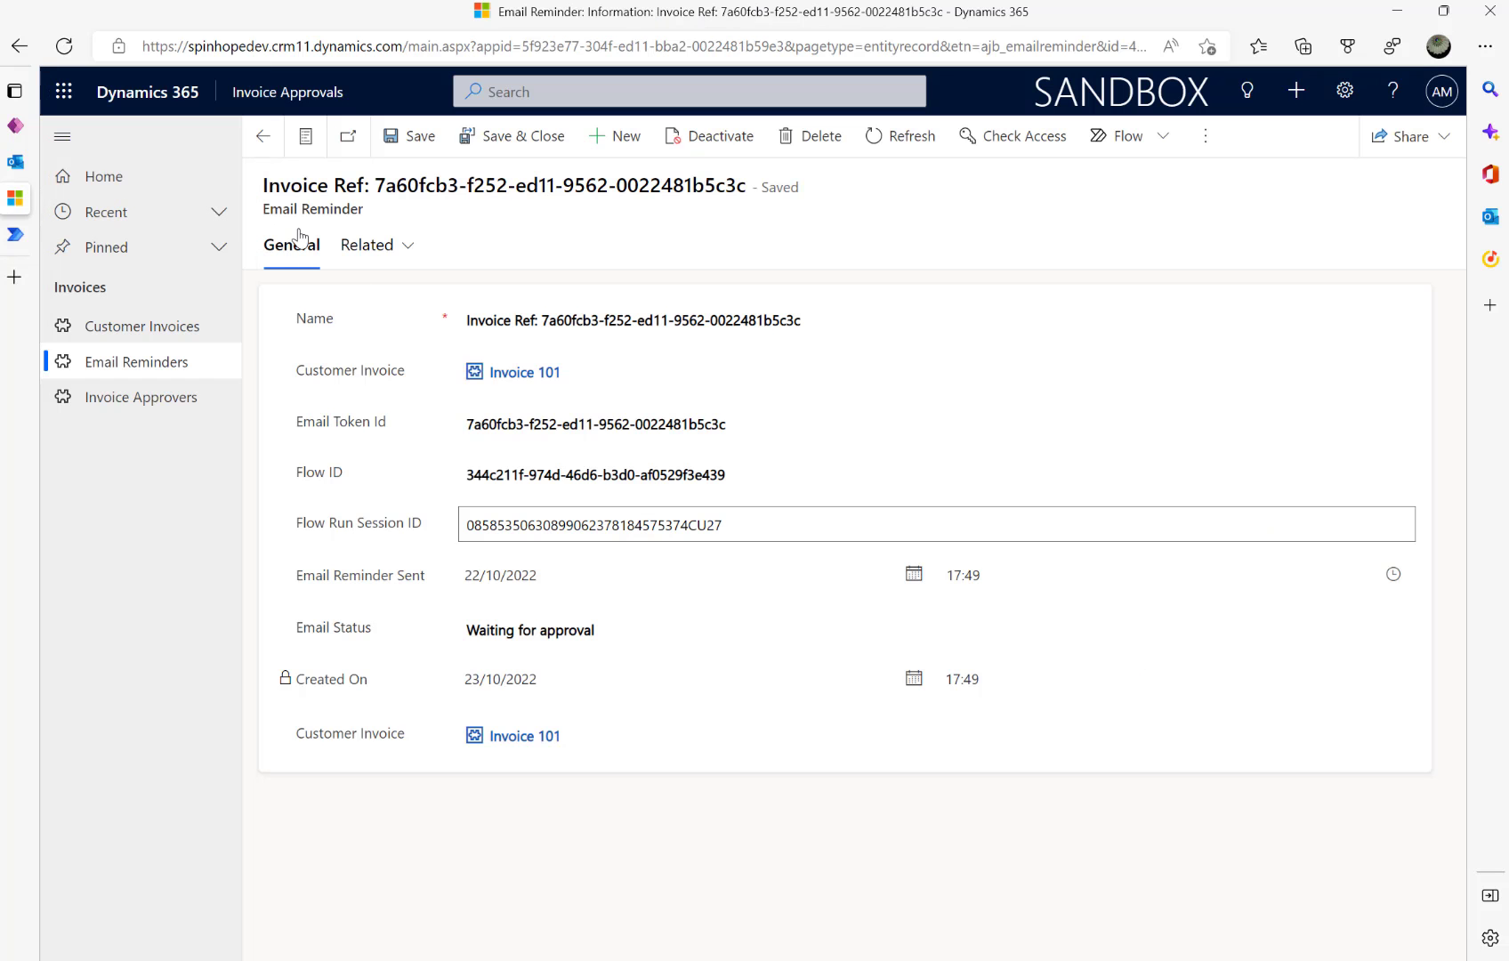
{"action": "left_click", "coordinate": [516, 375]}
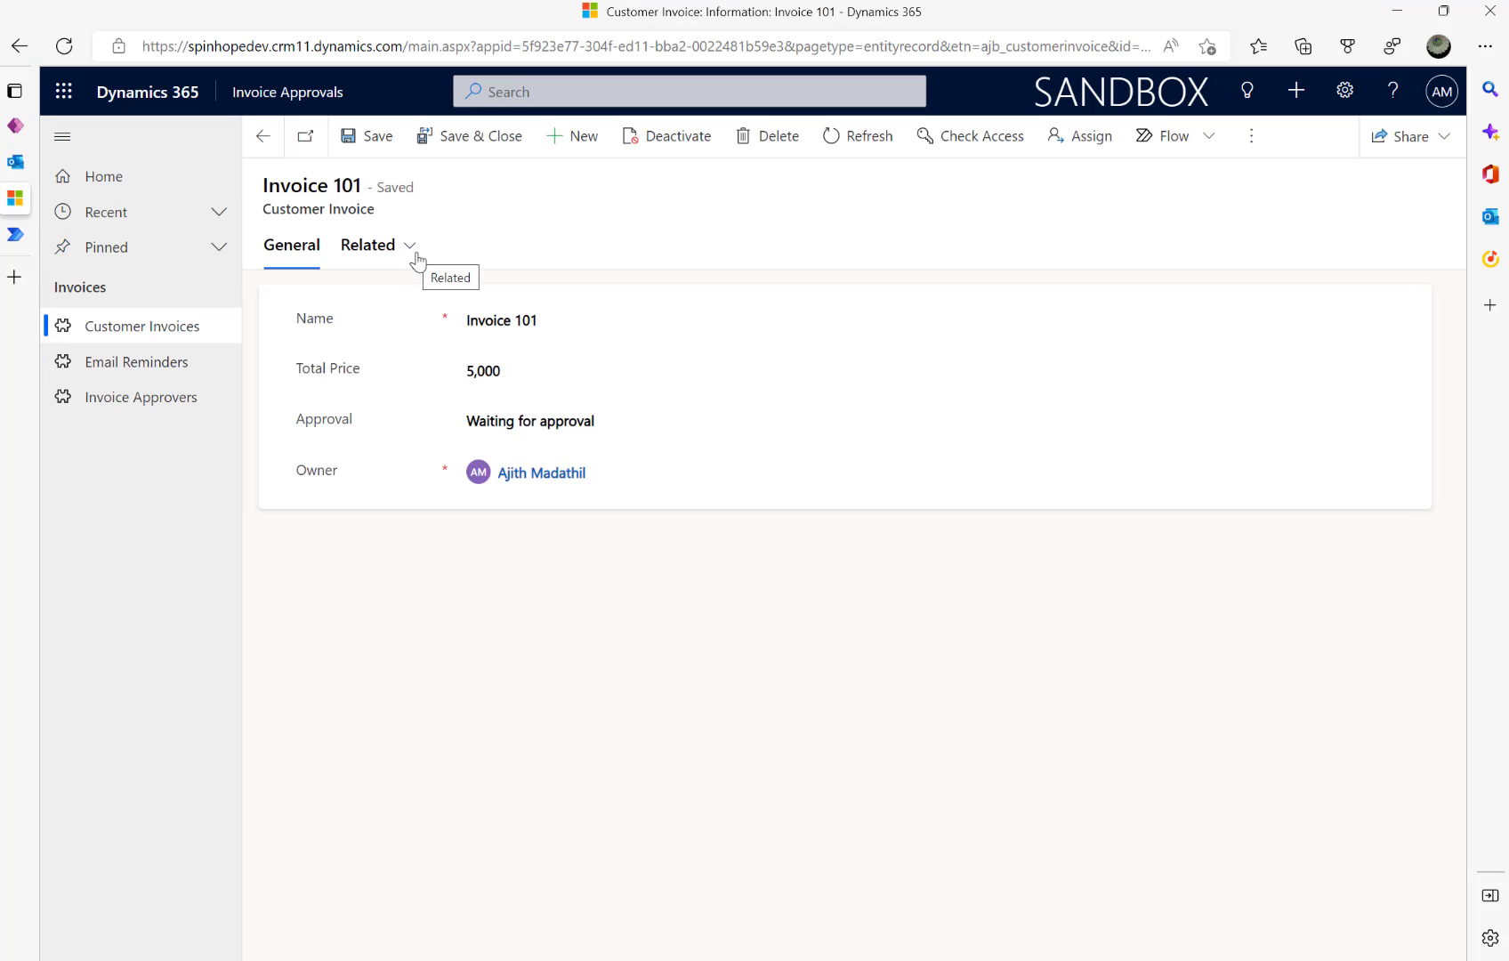
{"action": "left_click", "coordinate": [35, 234]}
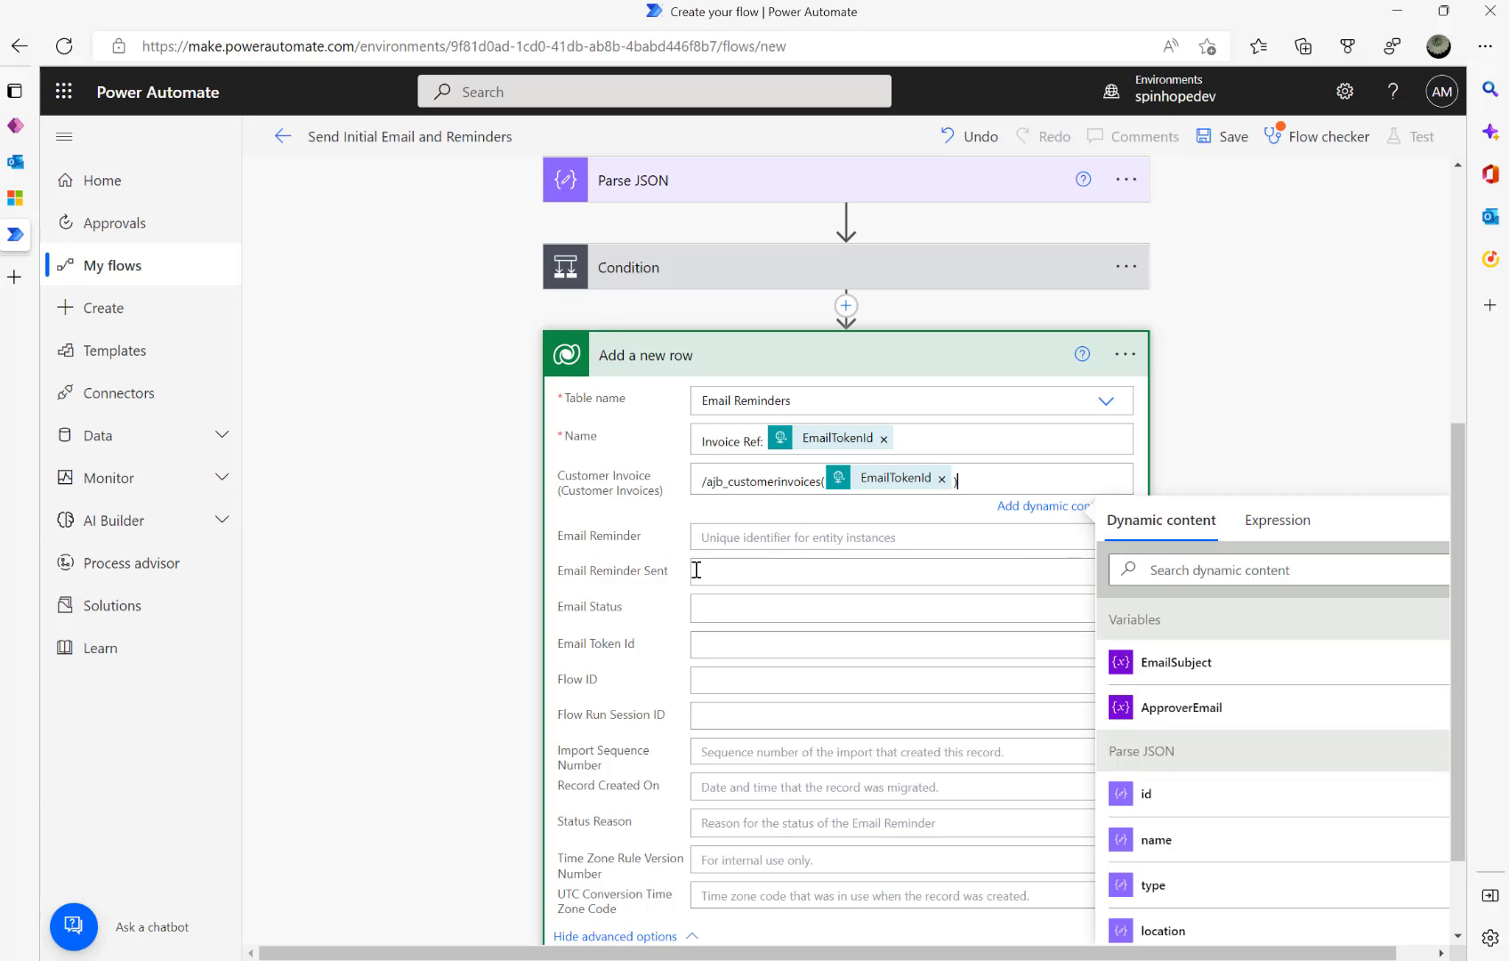
{"action": "left_click", "coordinate": [761, 575]}
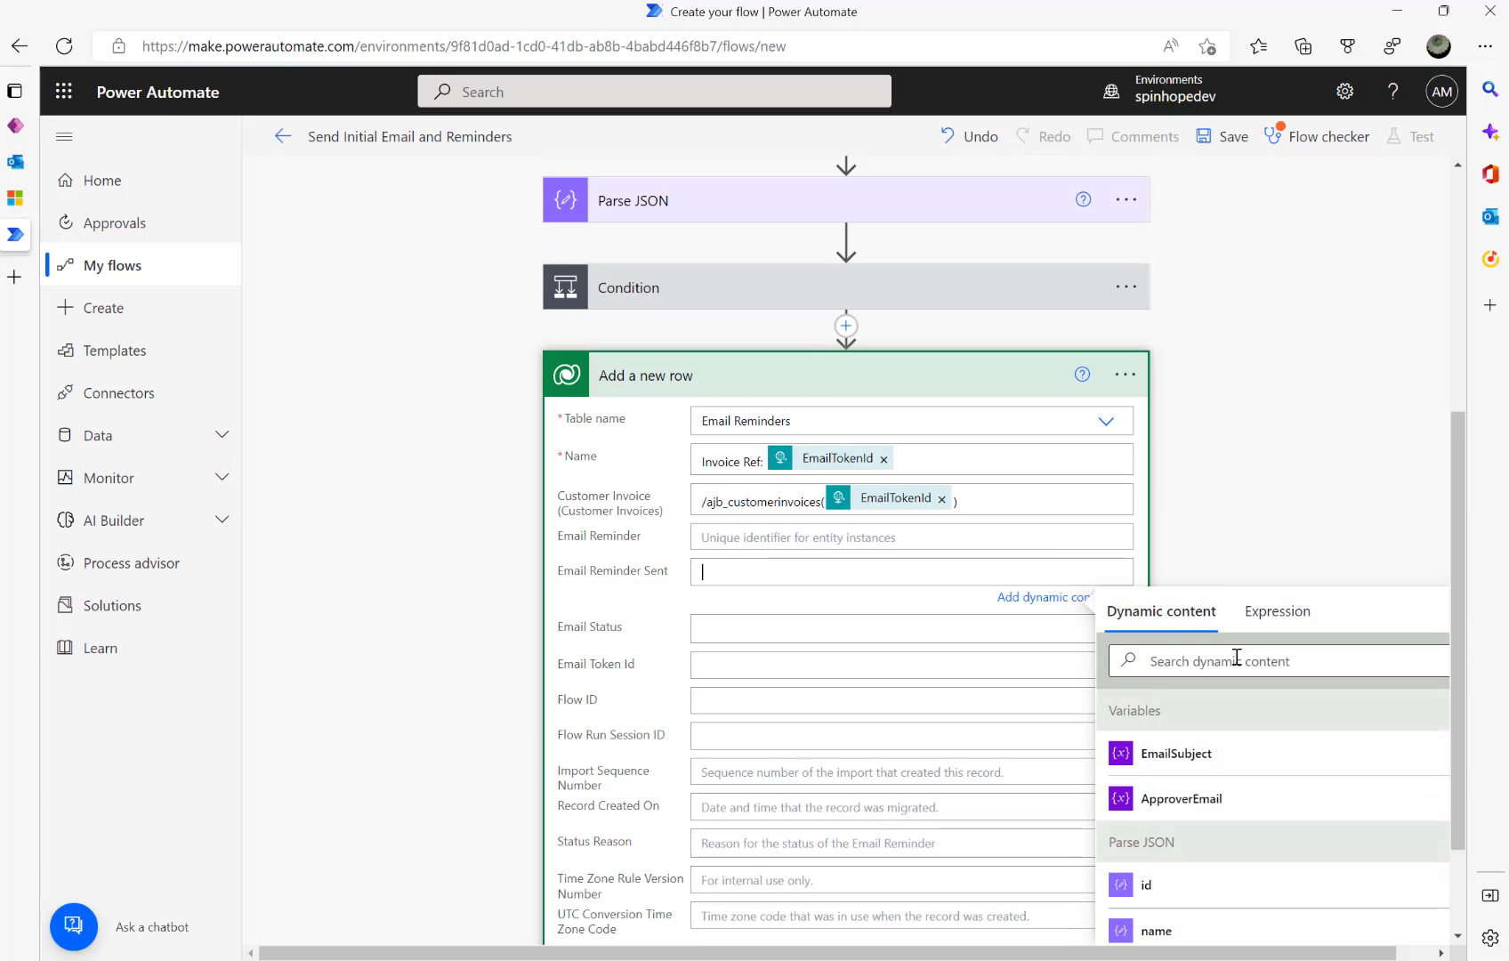
- Set Email Reminder Sent to the utcNow() expression and Email Status to Waiting for approval
{"action": "left_click", "coordinate": [1276, 612]}
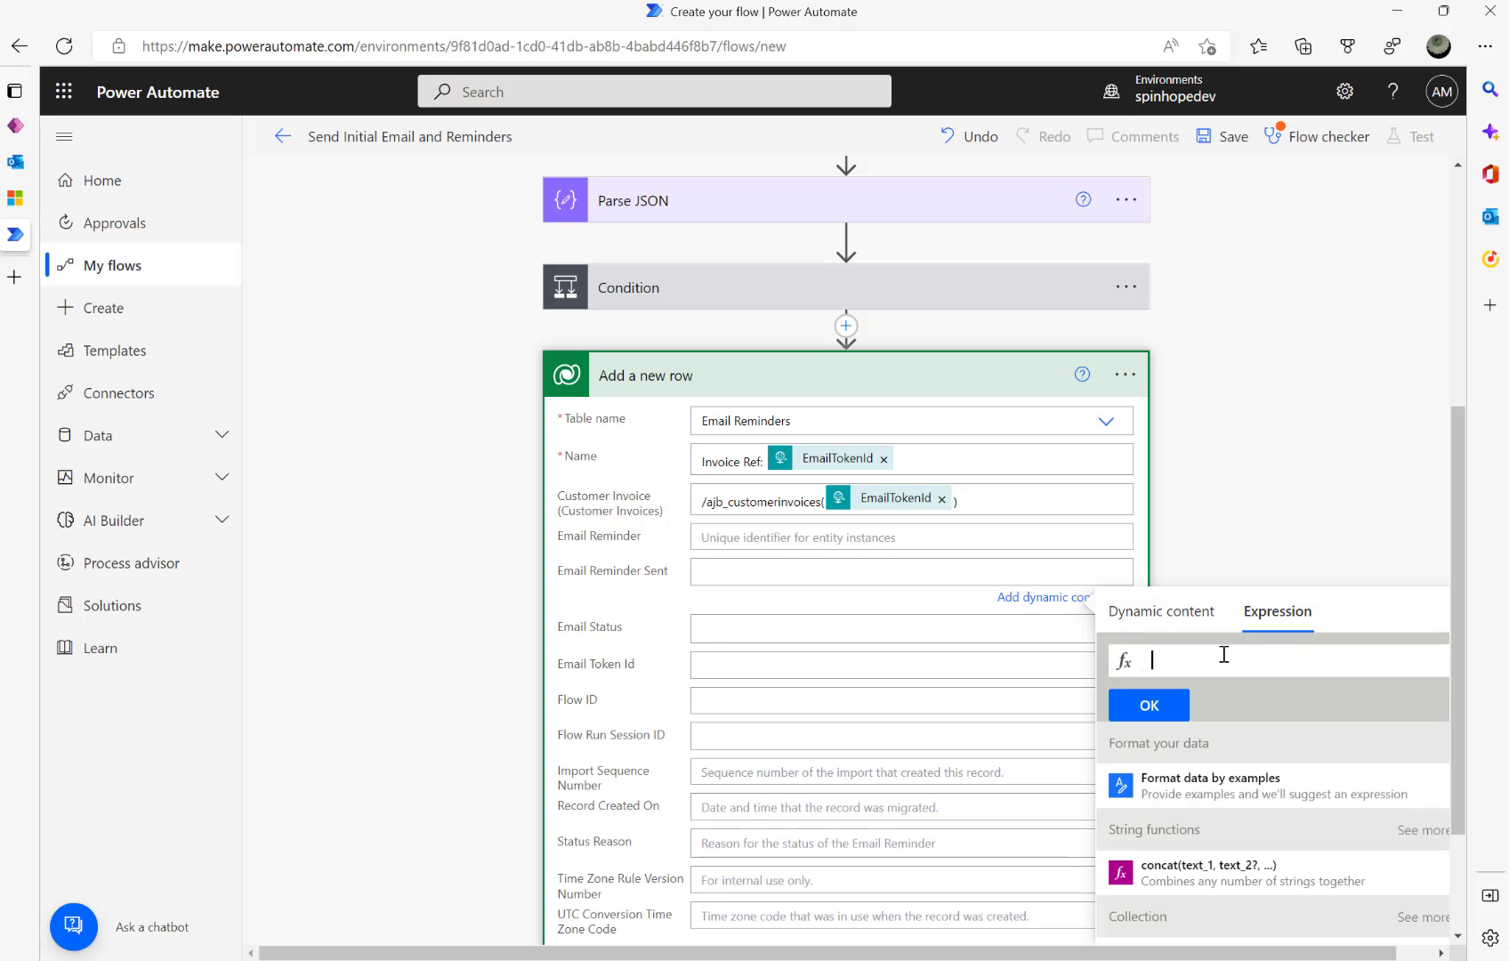
{"action": "type", "text": "utcNow()"}
{"action": "left_click", "coordinate": [1148, 708]}
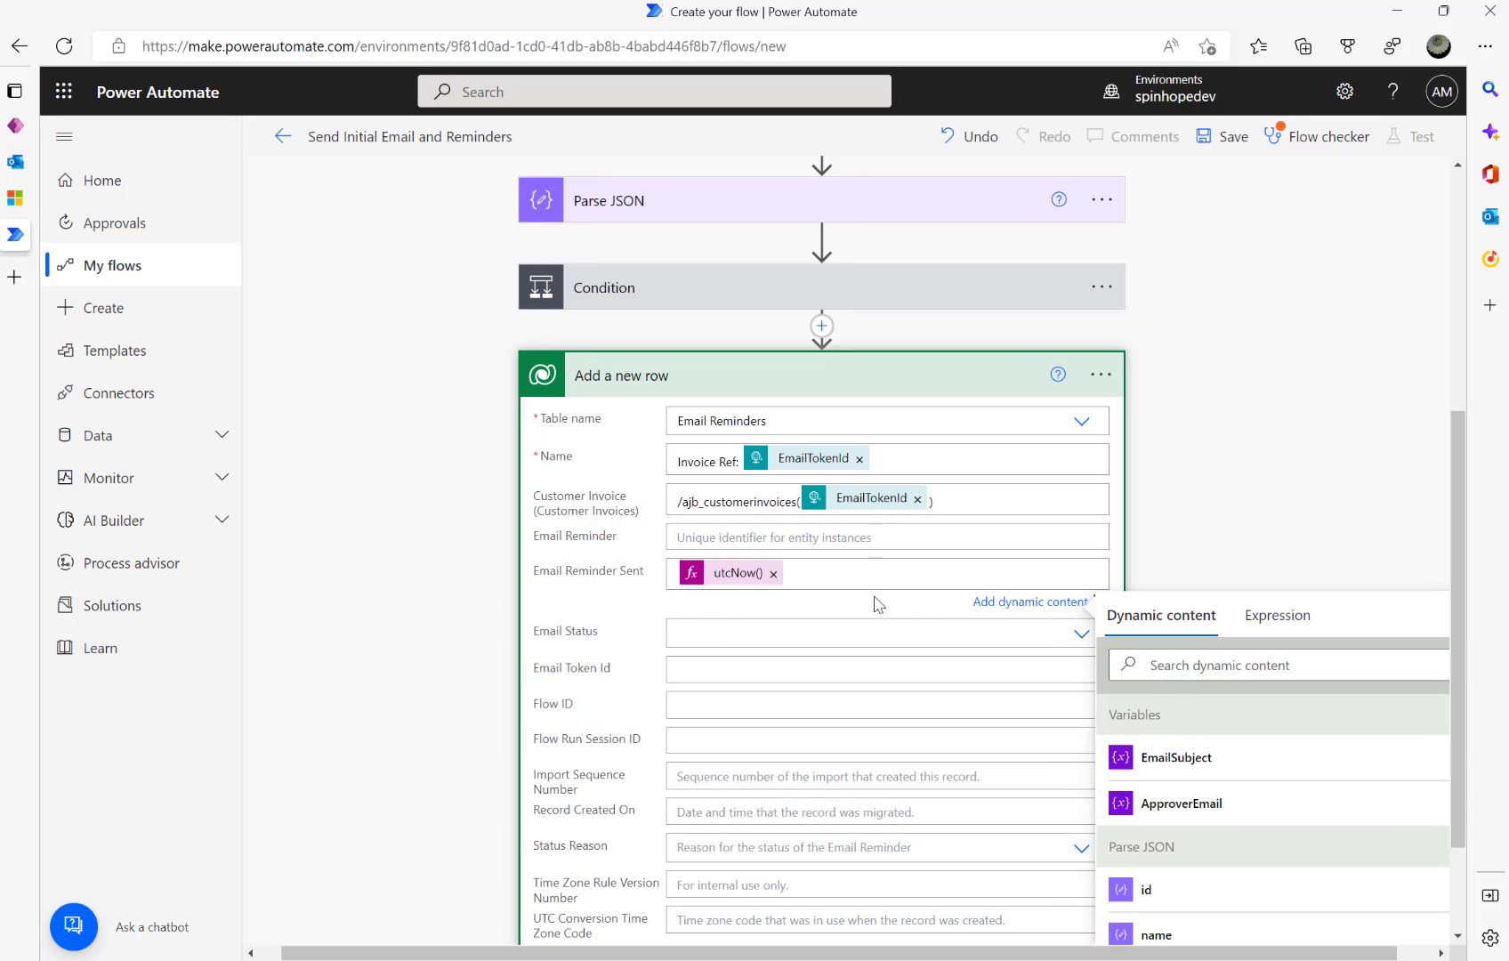
{"action": "left_click", "coordinate": [802, 623]}
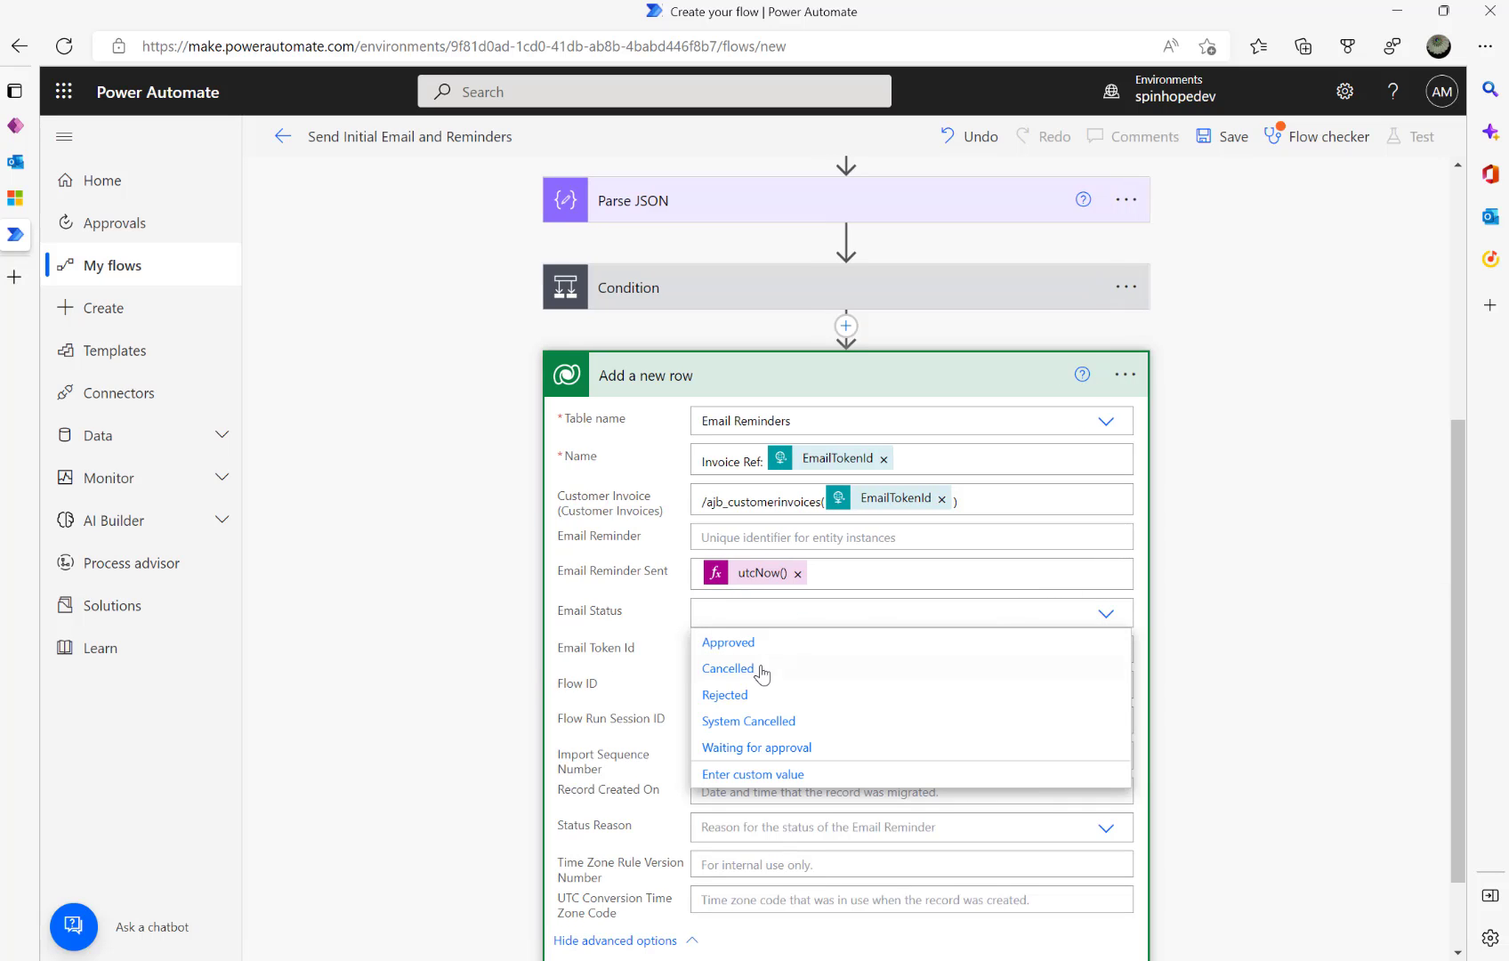
{"action": "left_click", "coordinate": [756, 748]}
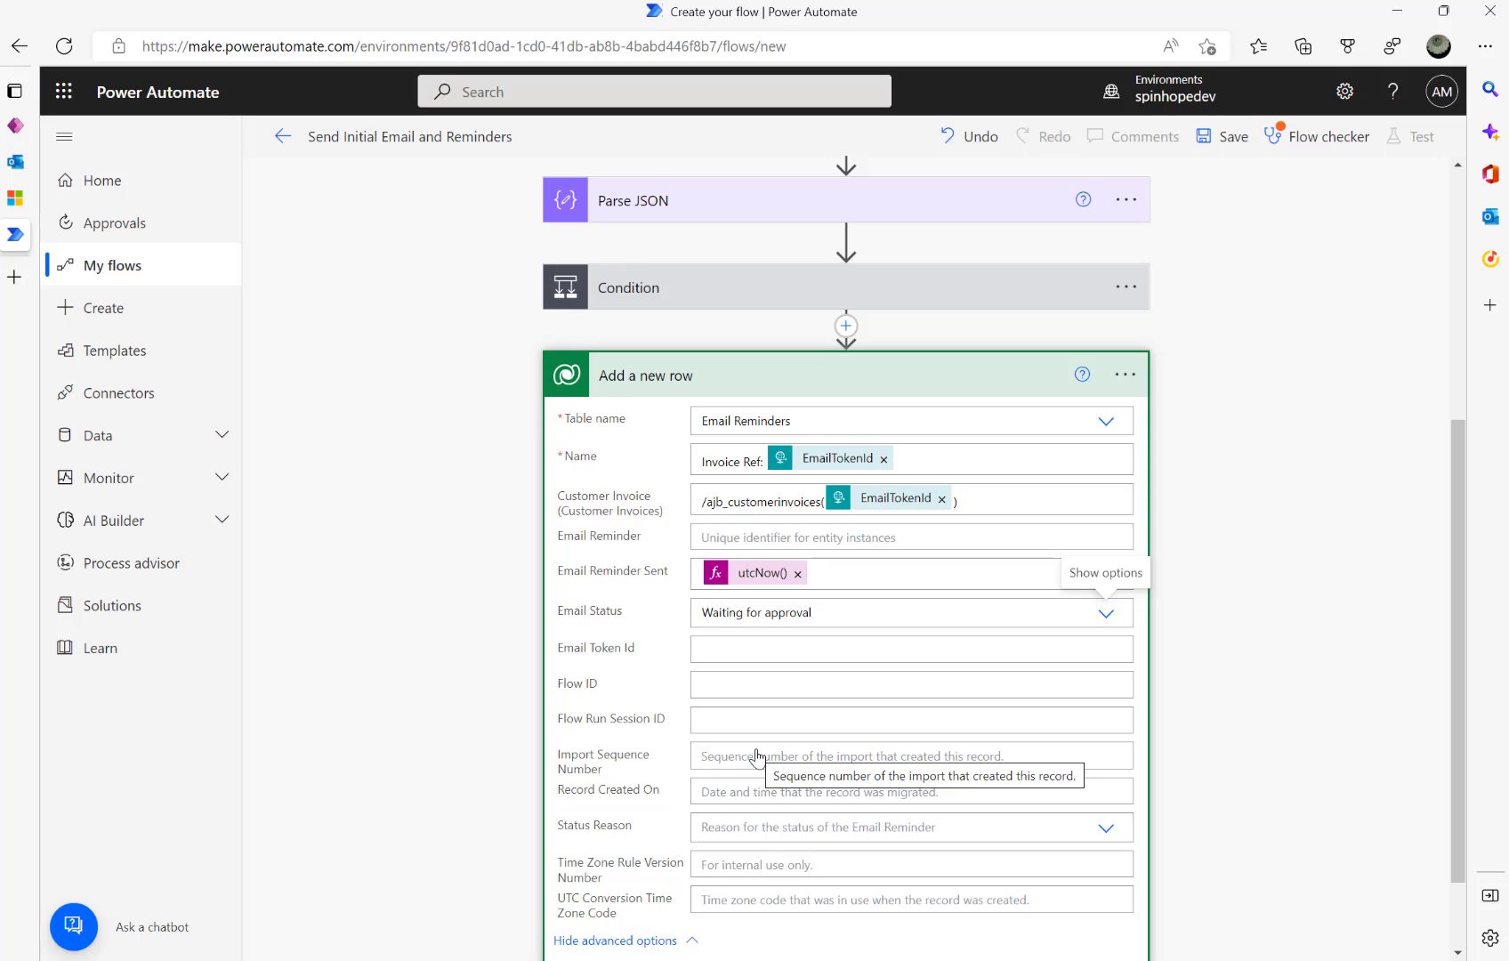
- Fill Email Token Id with the EmailTokenId dynamic value
{"action": "left_click", "coordinate": [761, 648]}
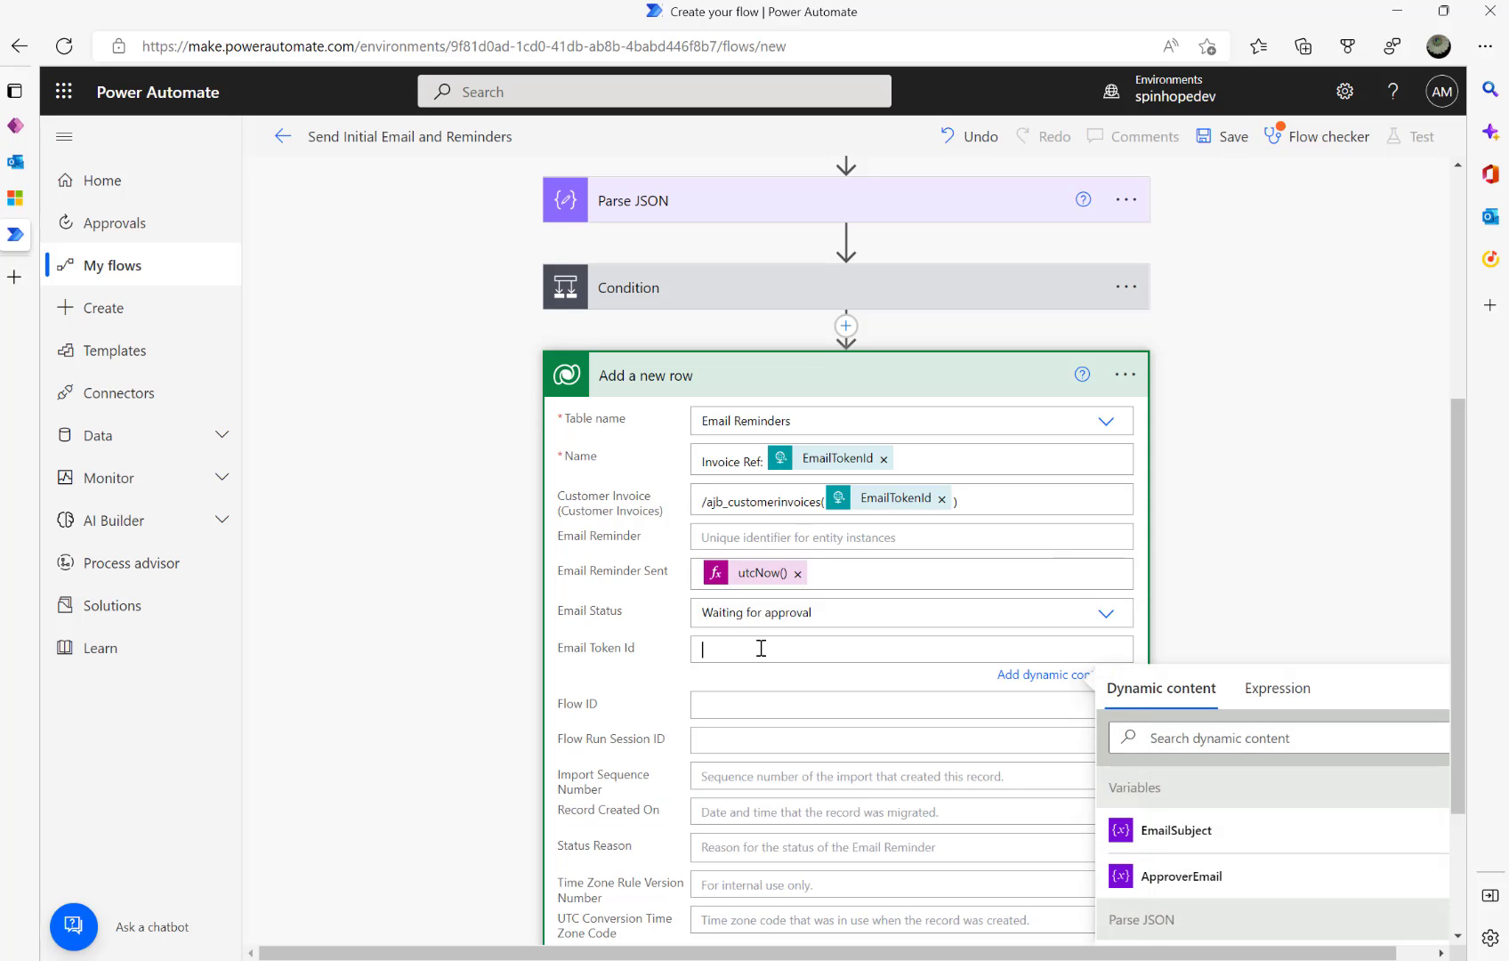
{"action": "left_click", "coordinate": [1191, 738]}
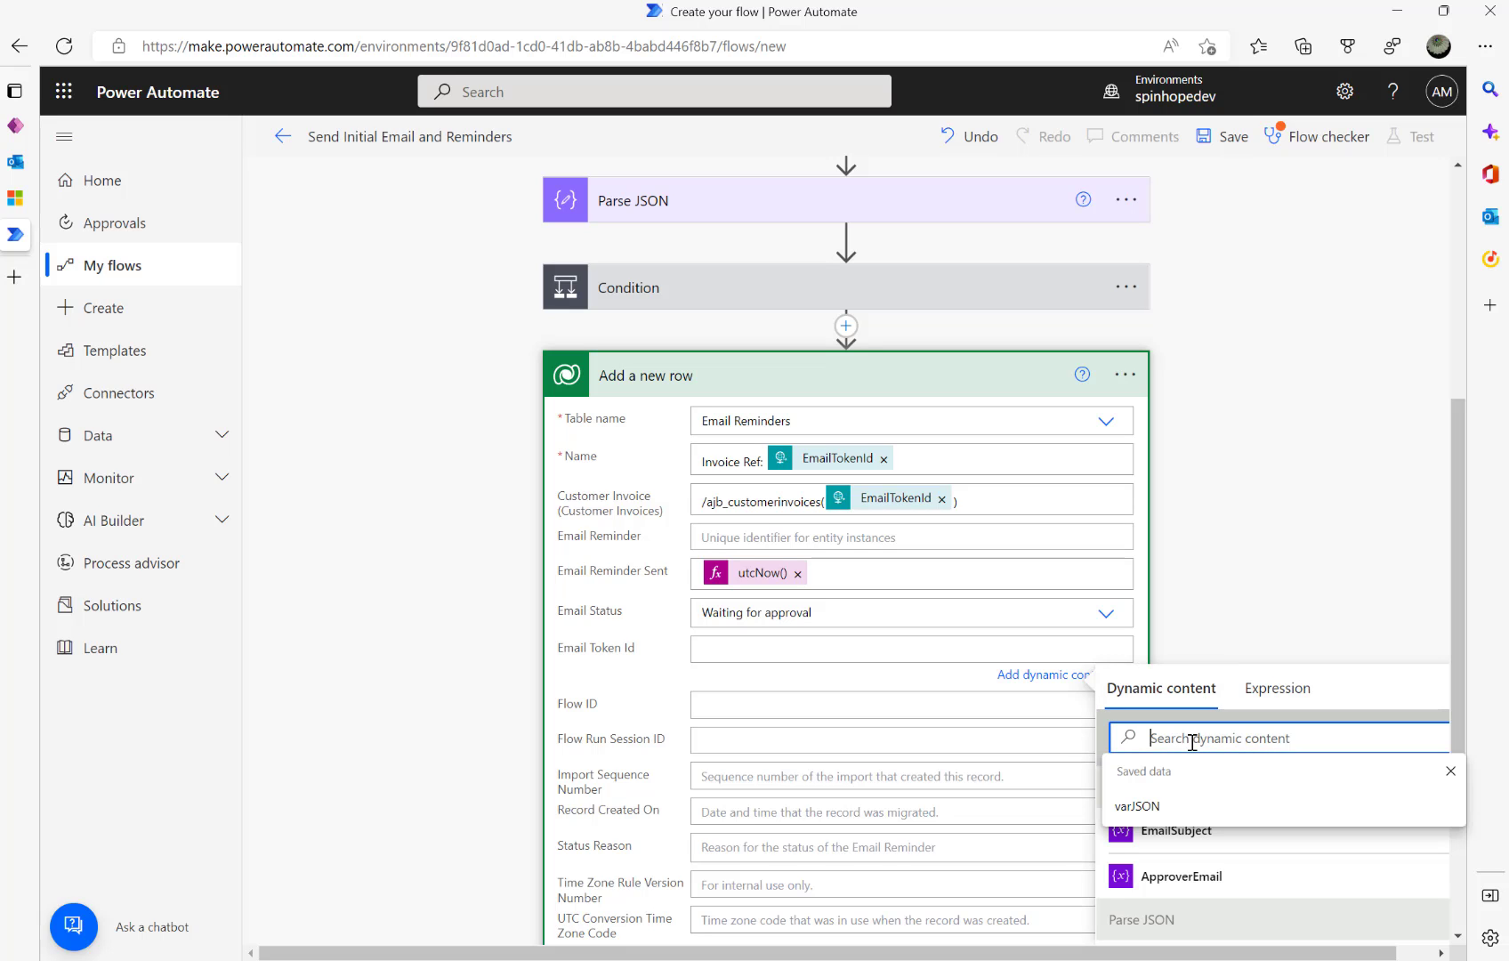
{"action": "type", "text": "email"}
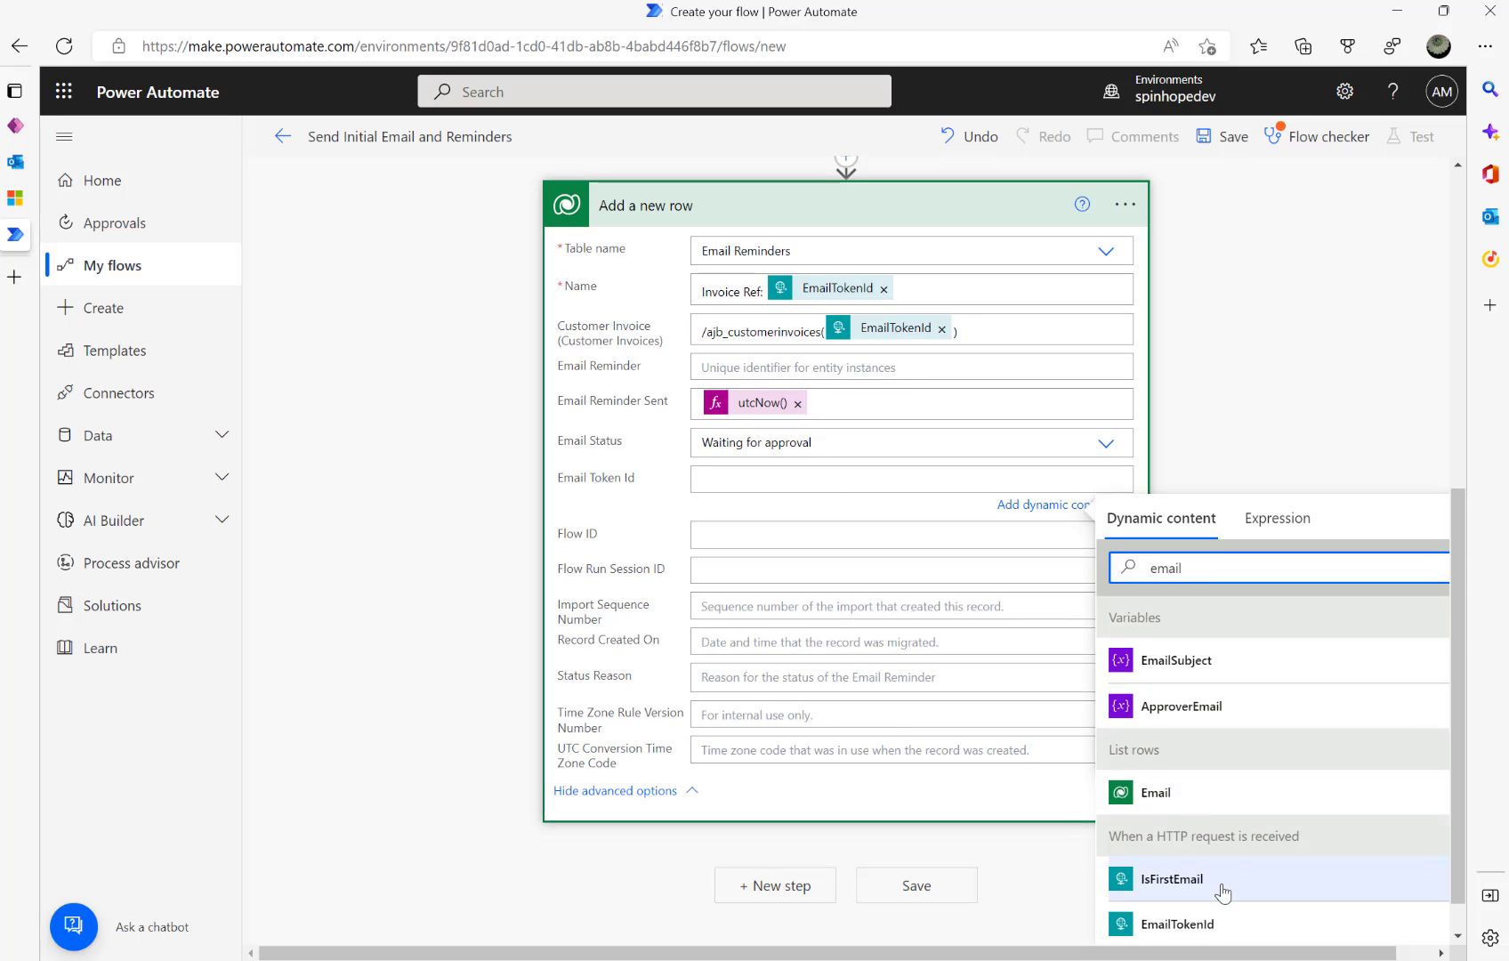
{"action": "left_click", "coordinate": [1174, 930]}
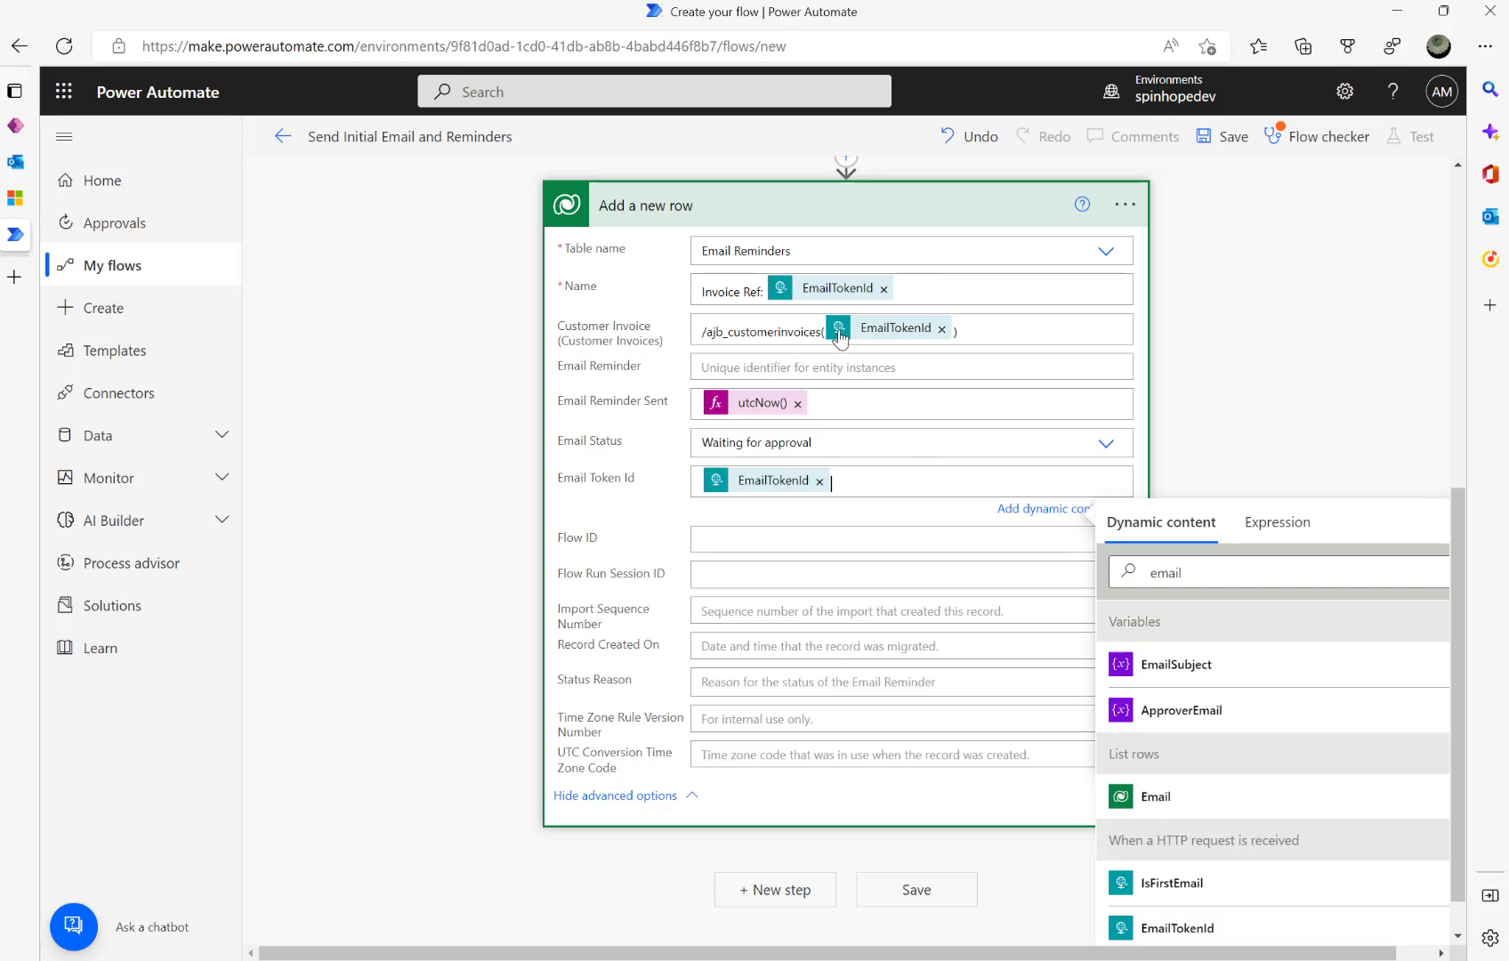
{"action": "left_click", "coordinate": [750, 542]}
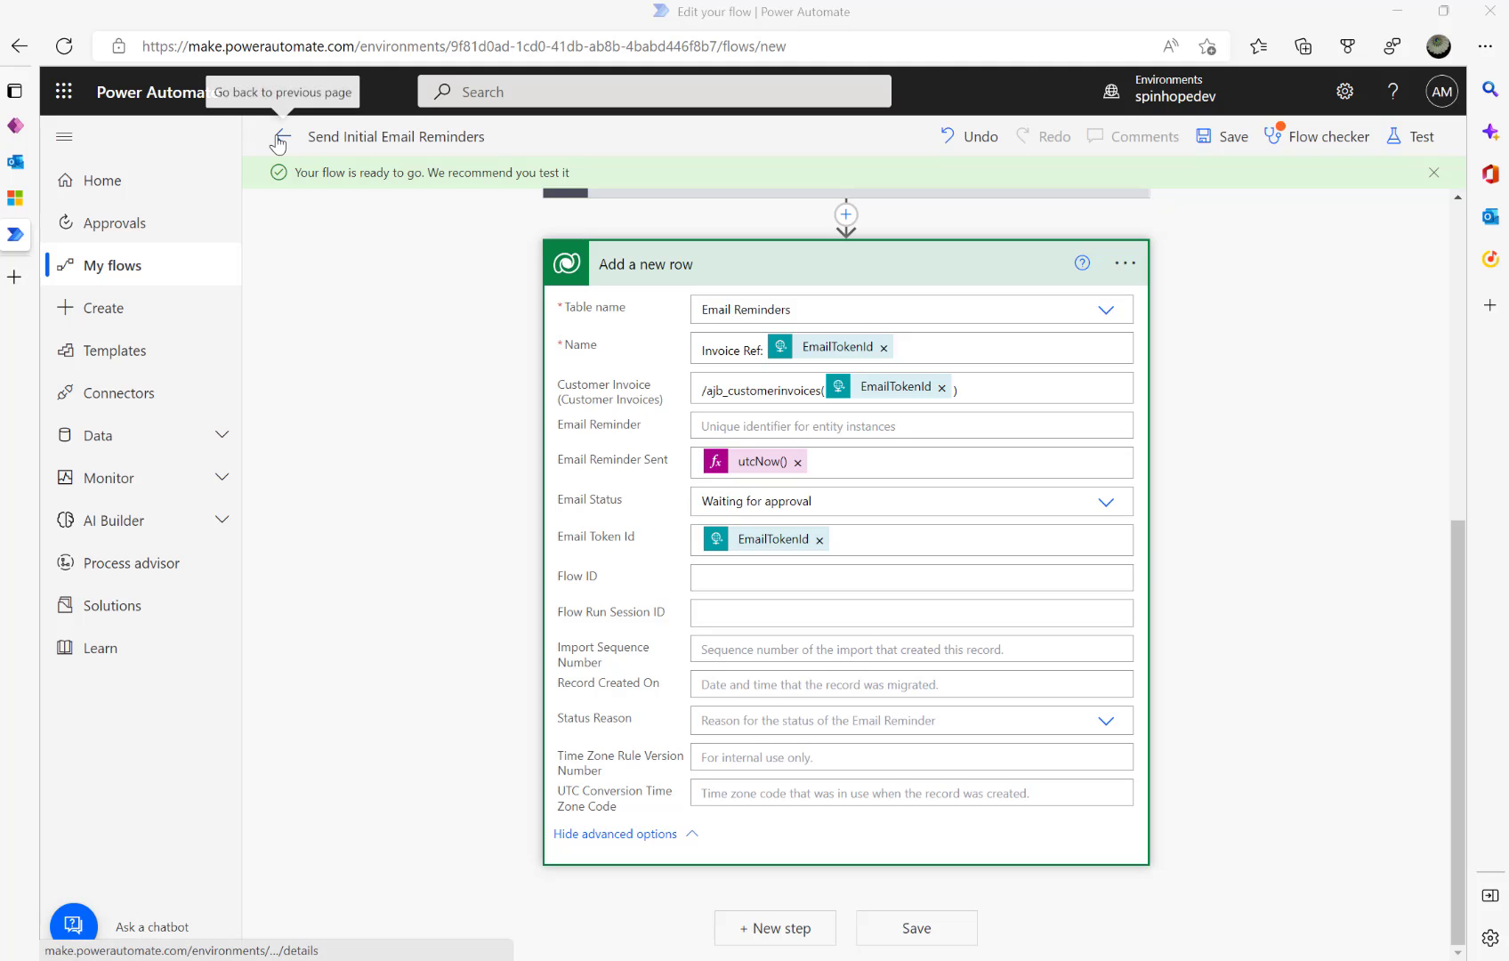
- Go back to the flow's details page and reopen Send Initial Email Reminders for editing
{"action": "left_click", "coordinate": [278, 140]}
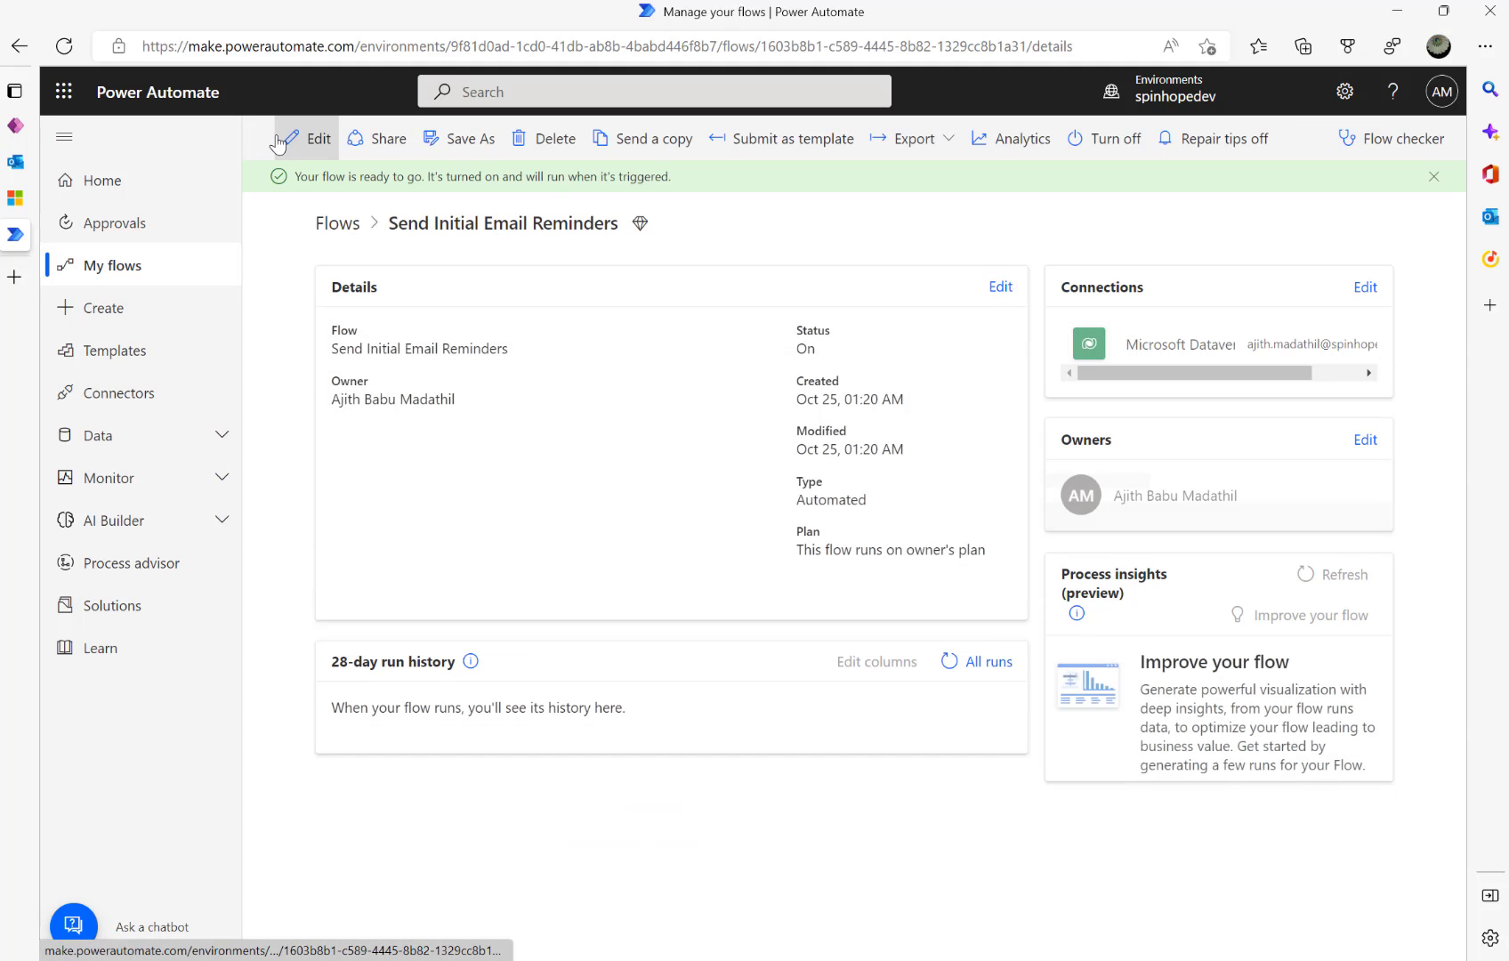
{"action": "left_click", "coordinate": [280, 140]}
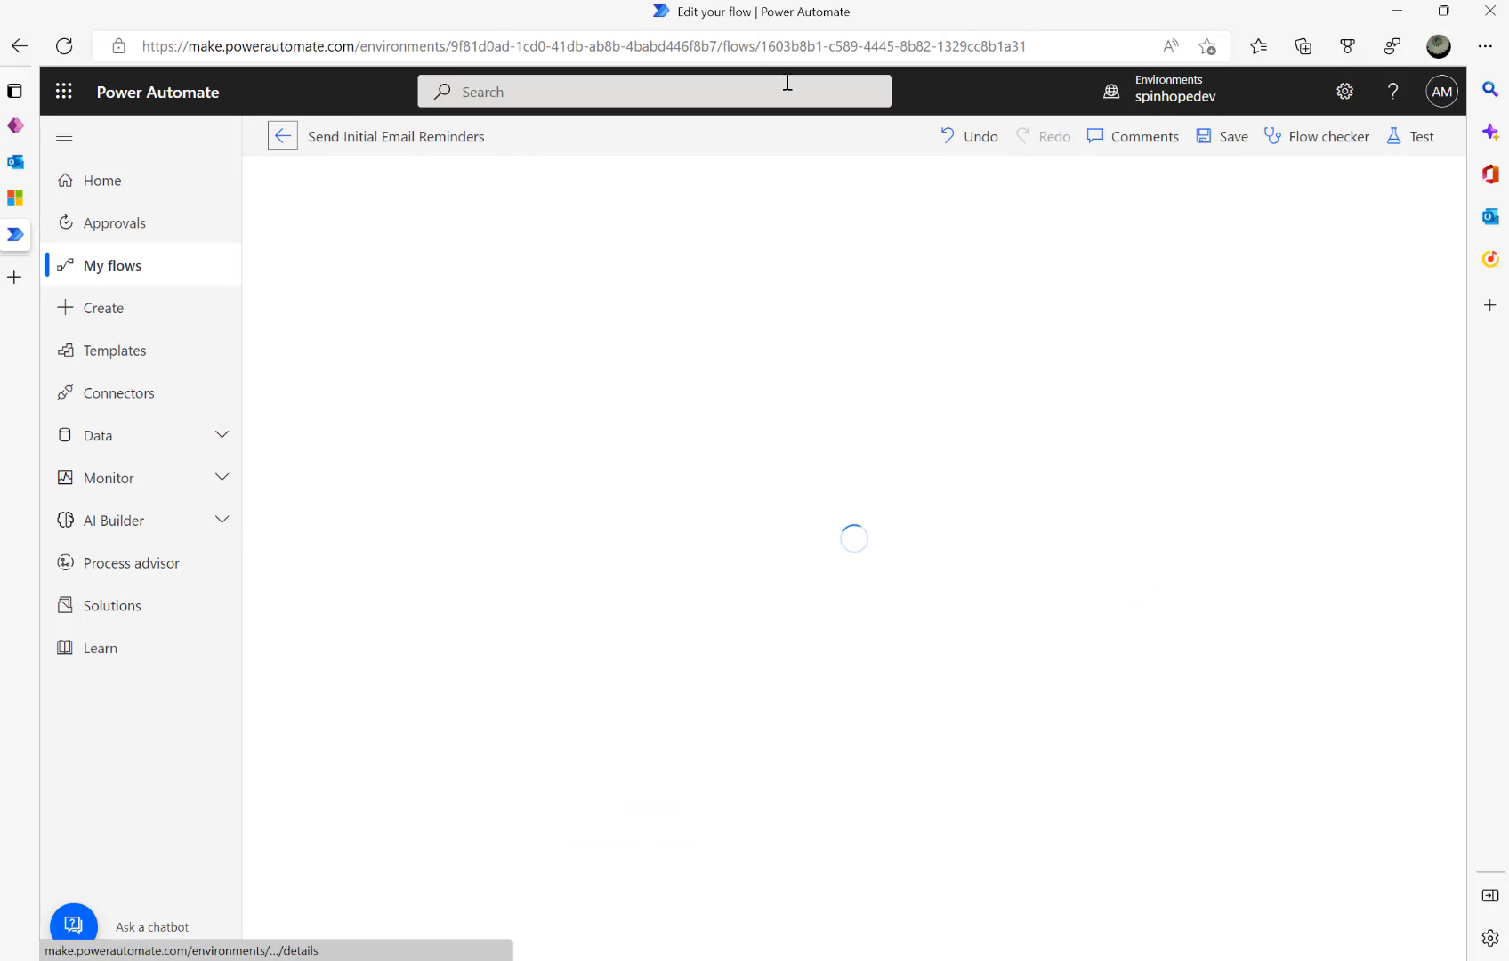
- Copy the flow GUID from the address bar into Add a new row's Flow ID field
{"action": "left_click_drag", "start_coordinate": [761, 46], "coordinate": [1039, 33]}
{"action": "key", "text": "ctrl+c"}
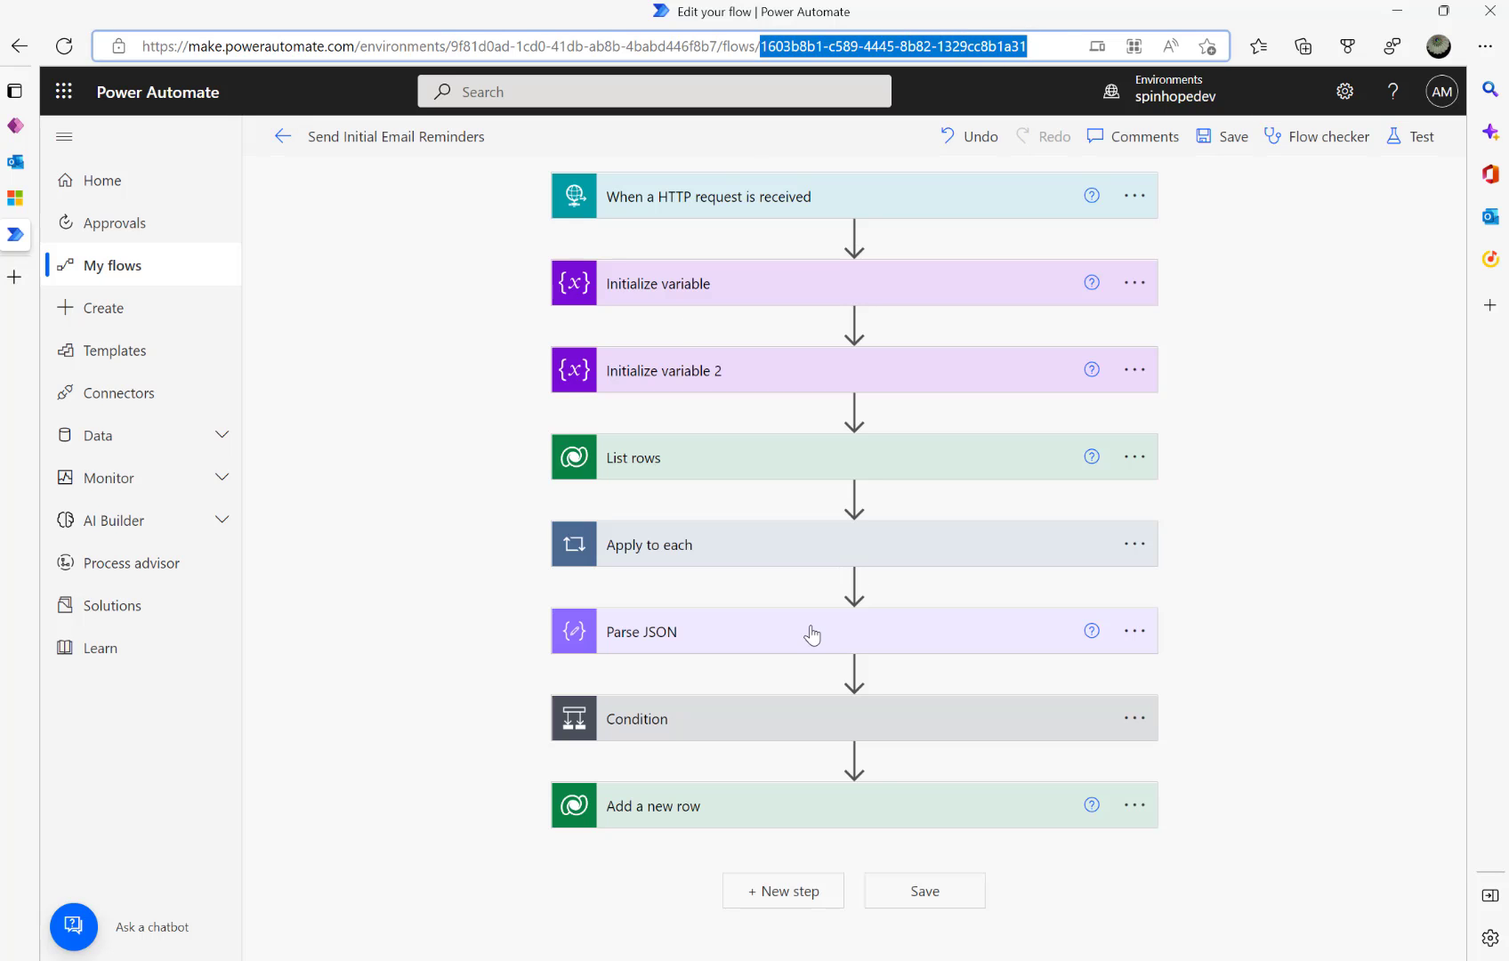
{"action": "left_click", "coordinate": [762, 809]}
{"action": "scroll", "coordinate": [820, 736], "scroll_direction": "down", "scroll_amount": 2}
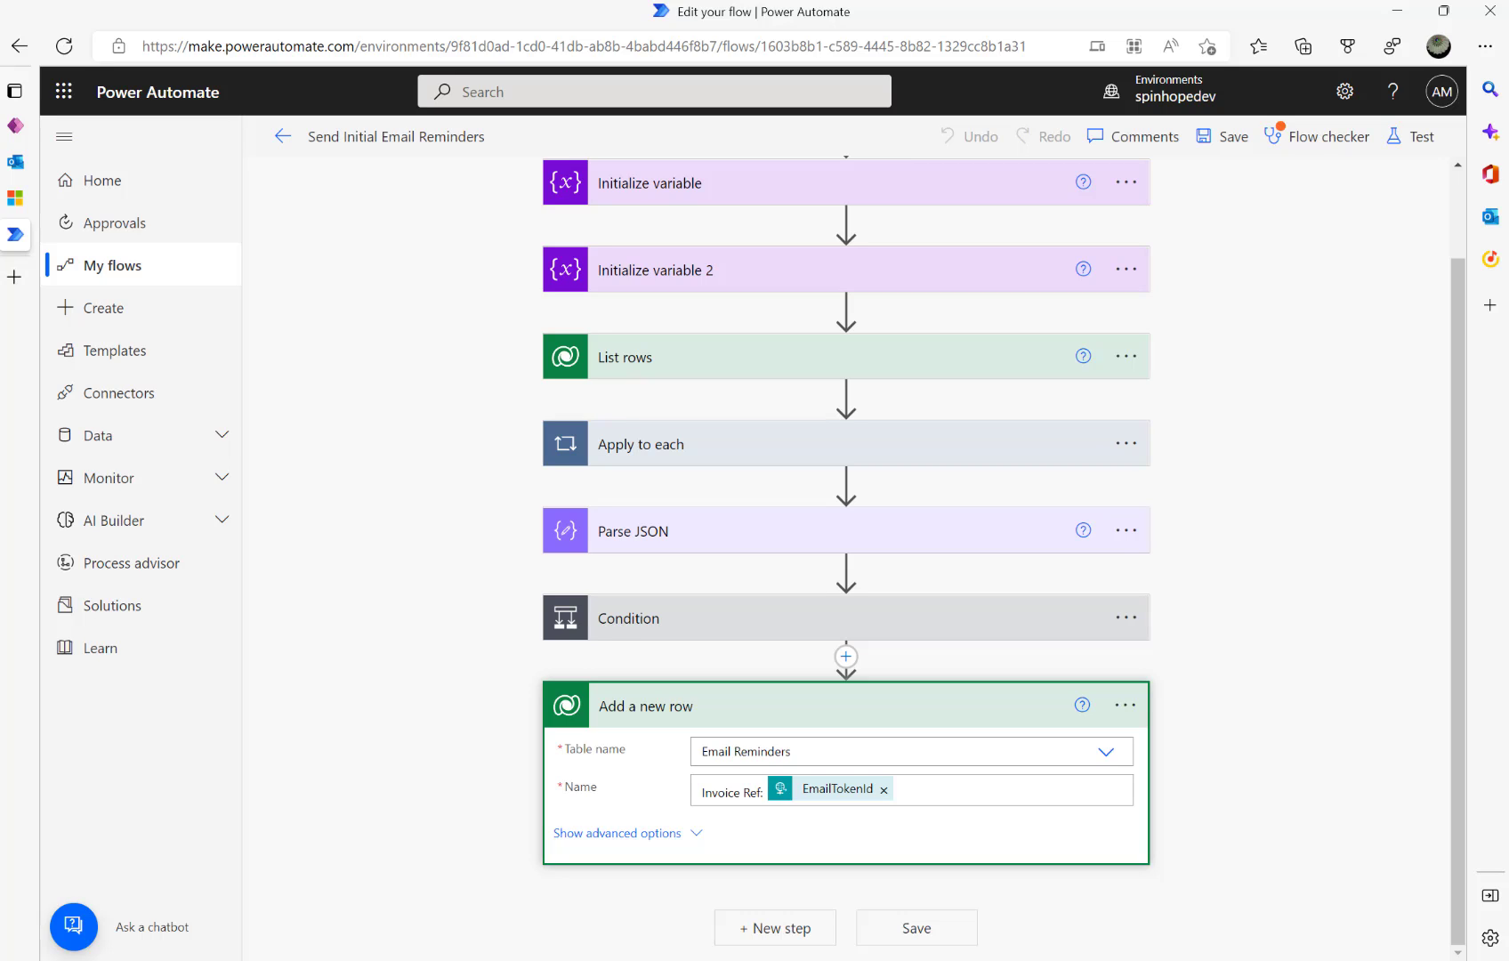
{"action": "left_click", "coordinate": [637, 835]}
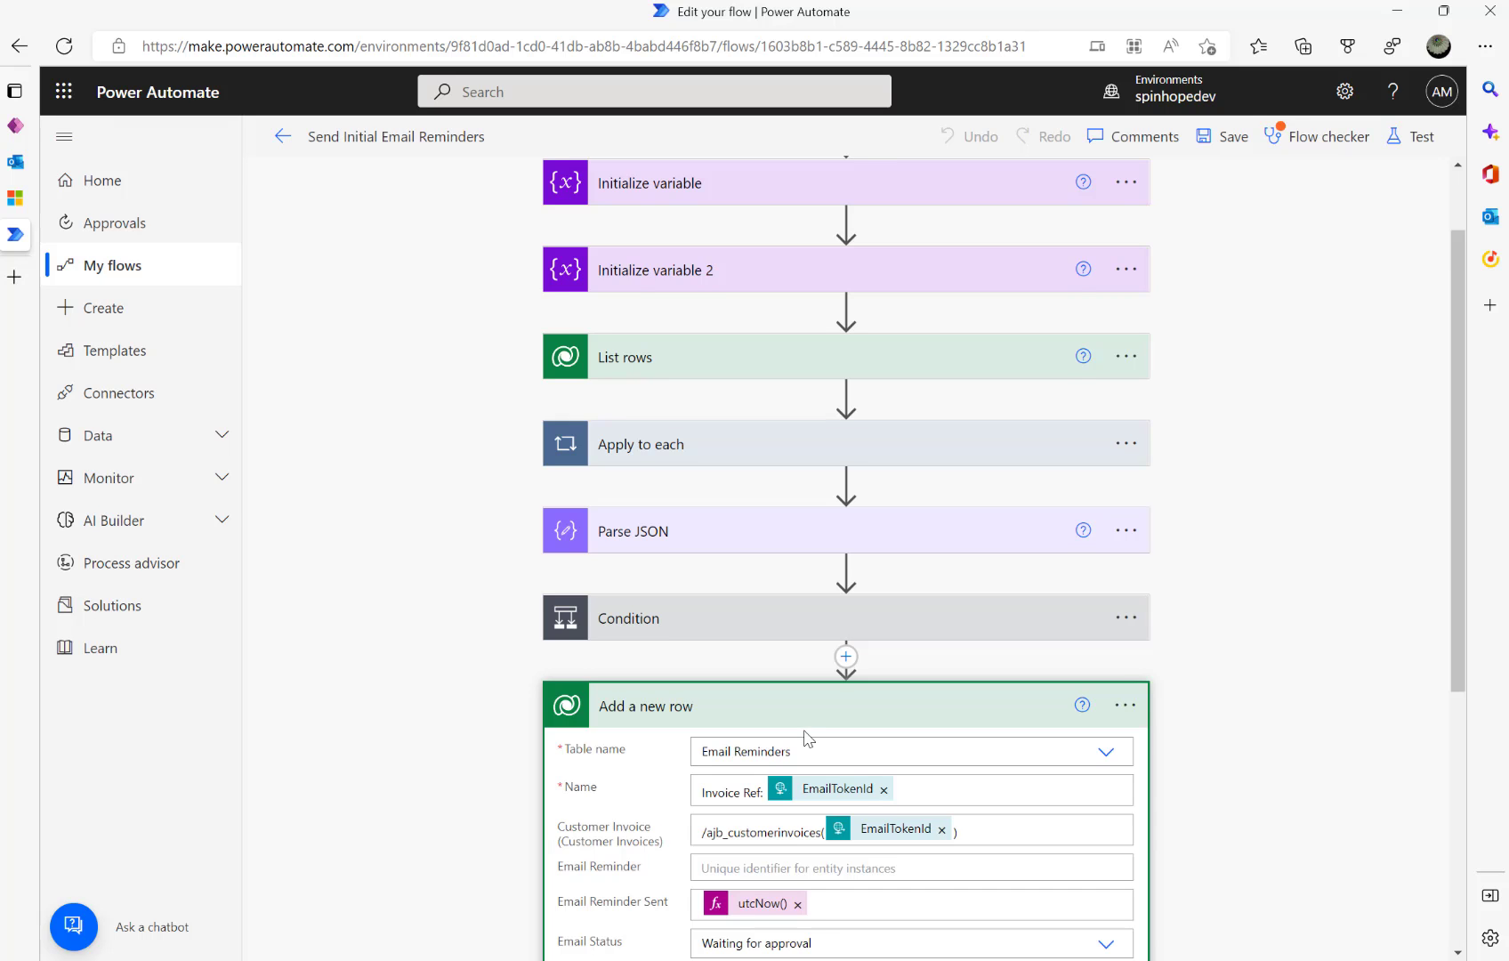
{"action": "scroll", "coordinate": [819, 703], "scroll_direction": "down", "scroll_amount": 2}
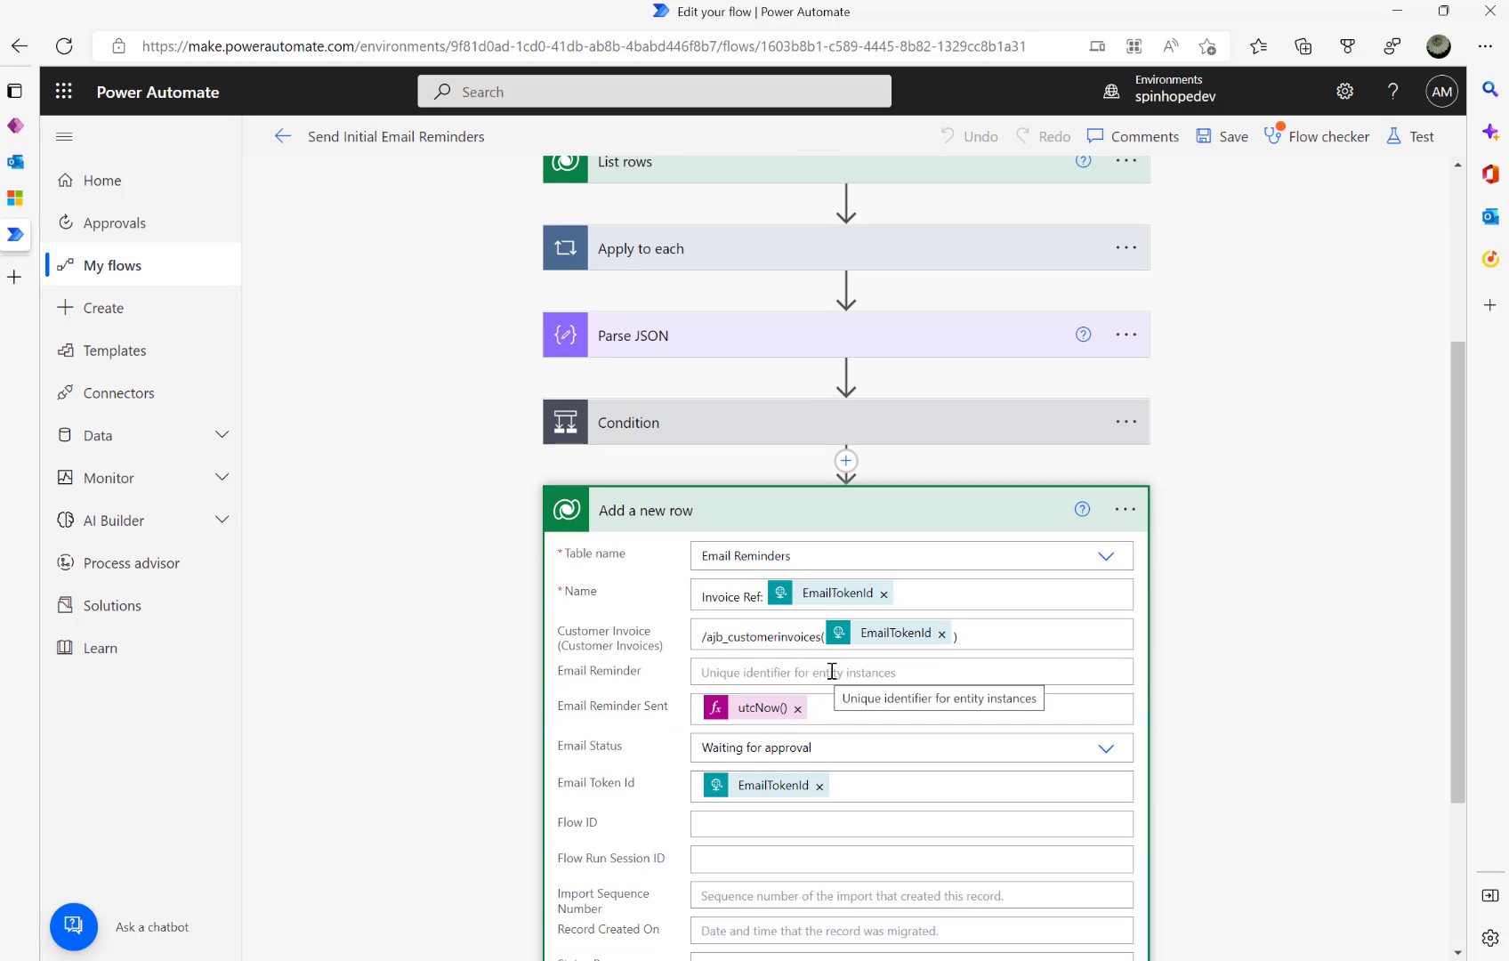
{"action": "left_click", "coordinate": [770, 824]}
{"action": "key", "text": "ctrl+v"}
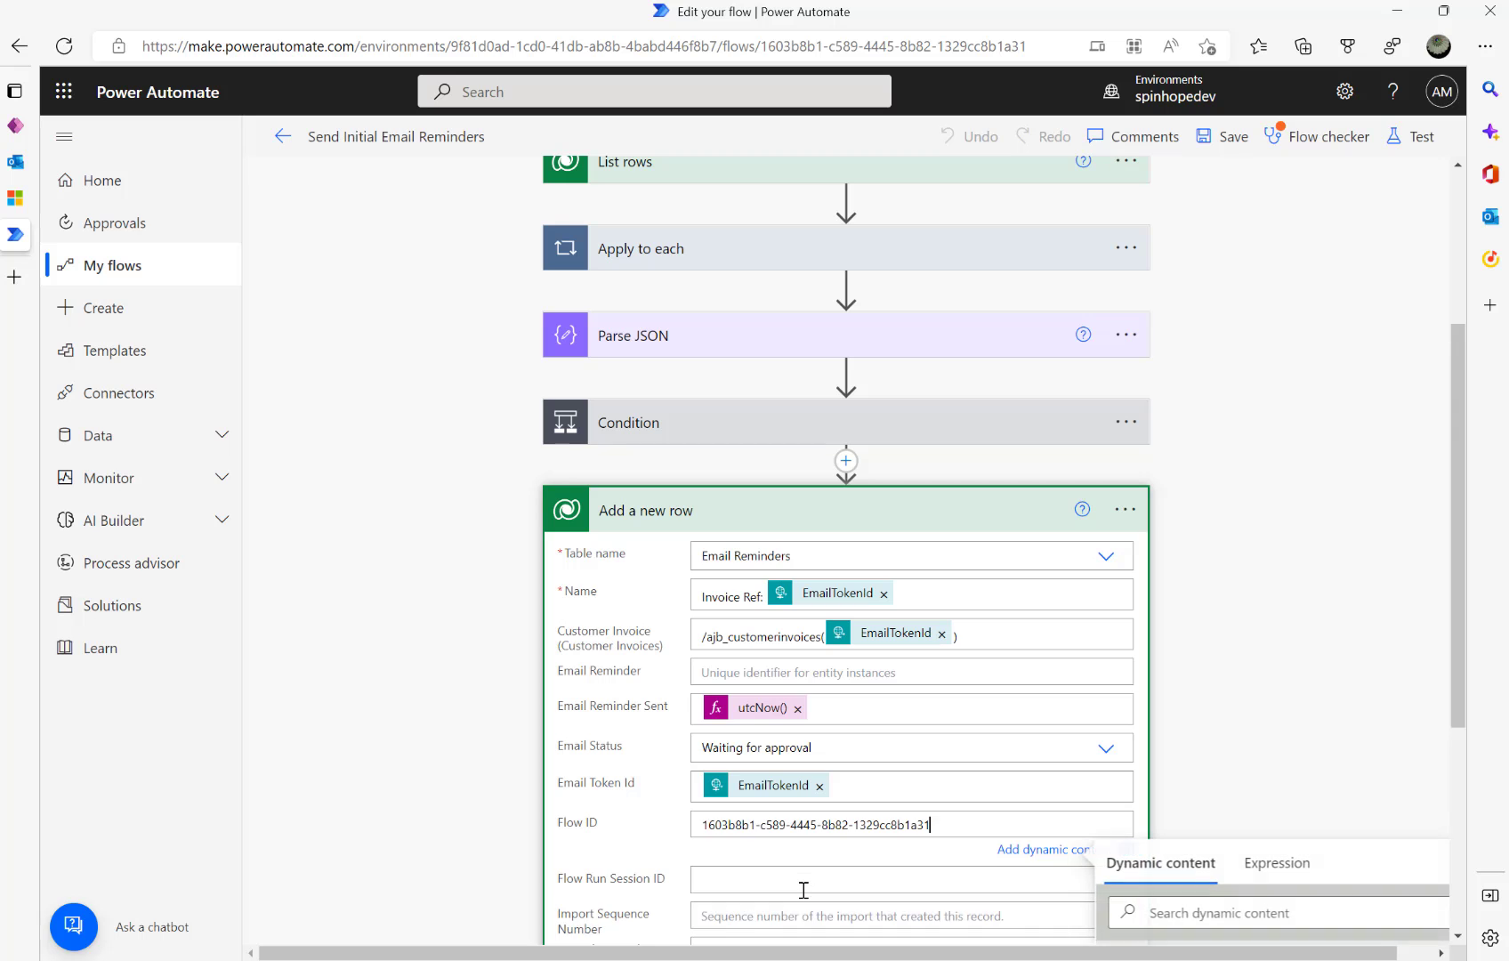
- Set Flow Run Session ID to the Parse JSON name value
{"action": "scroll", "coordinate": [648, 861], "scroll_direction": "down", "scroll_amount": 2}
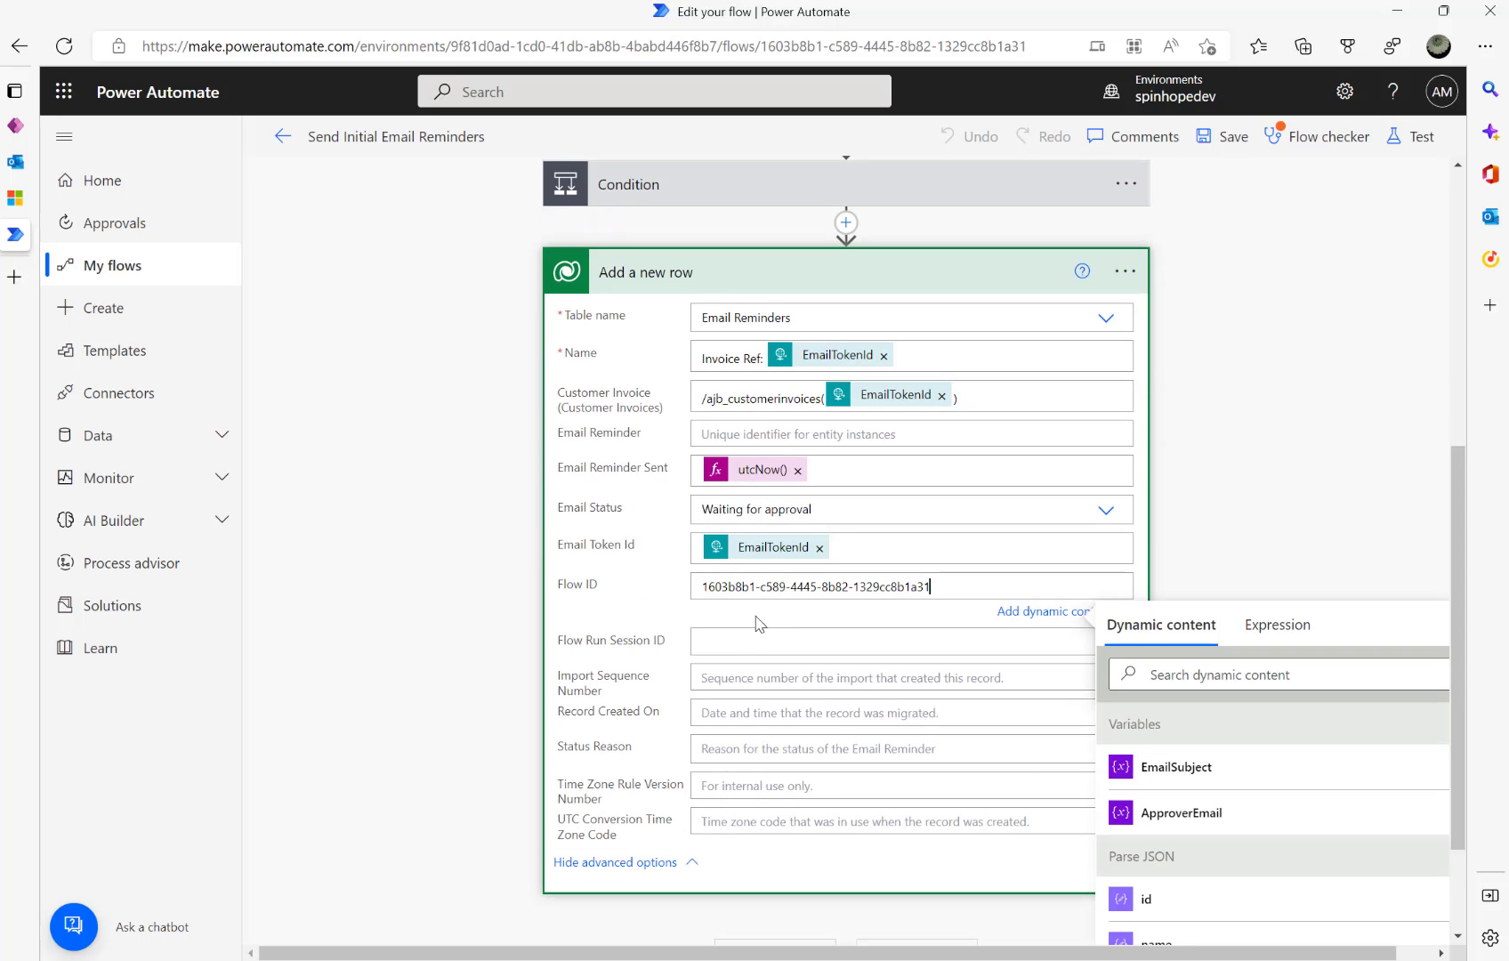
{"action": "left_click", "coordinate": [733, 639]}
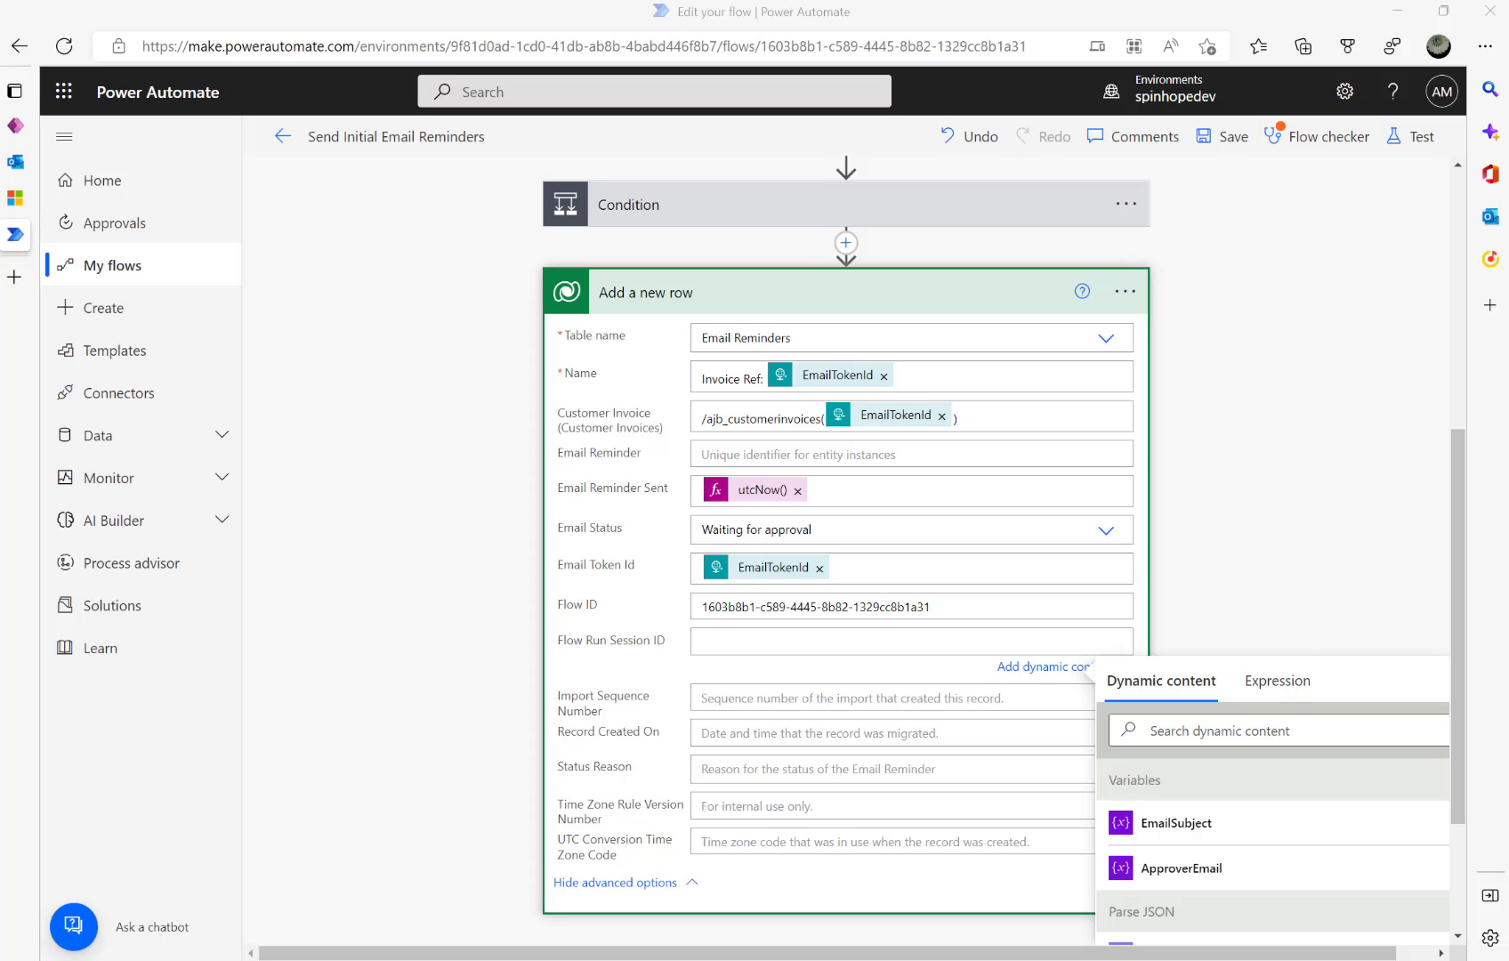
{"action": "left_click", "coordinate": [746, 641]}
{"action": "key", "text": "ctrl+v"}
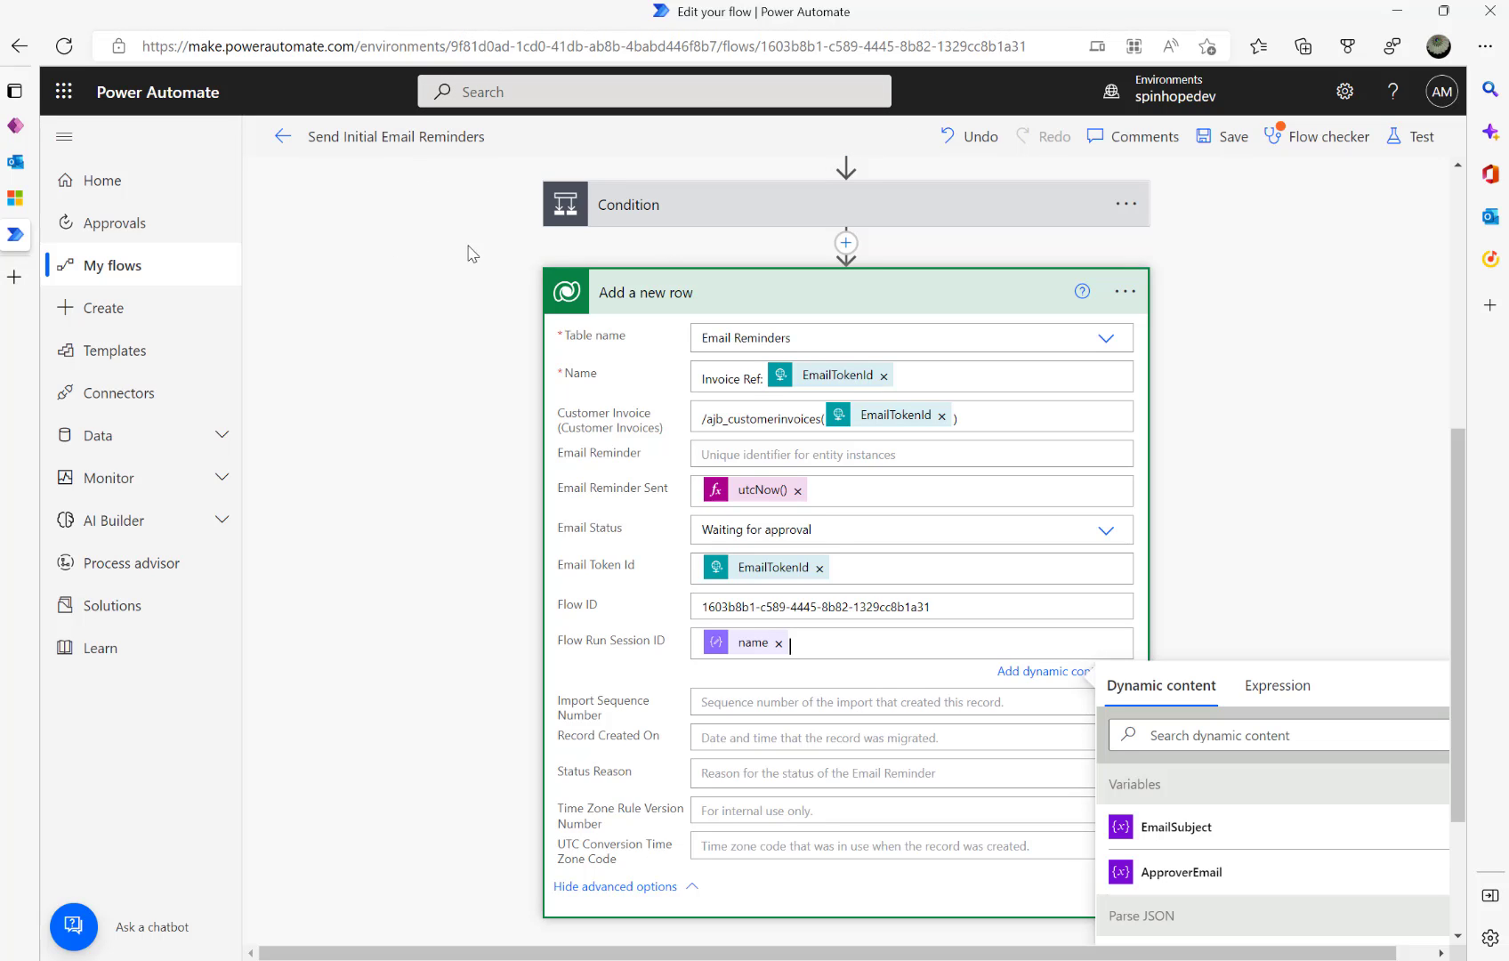
- Try appending /runs to the page address, then cancel and restore the original URL
{"action": "left_click", "coordinate": [919, 49]}
{"action": "key", "text": "End"}
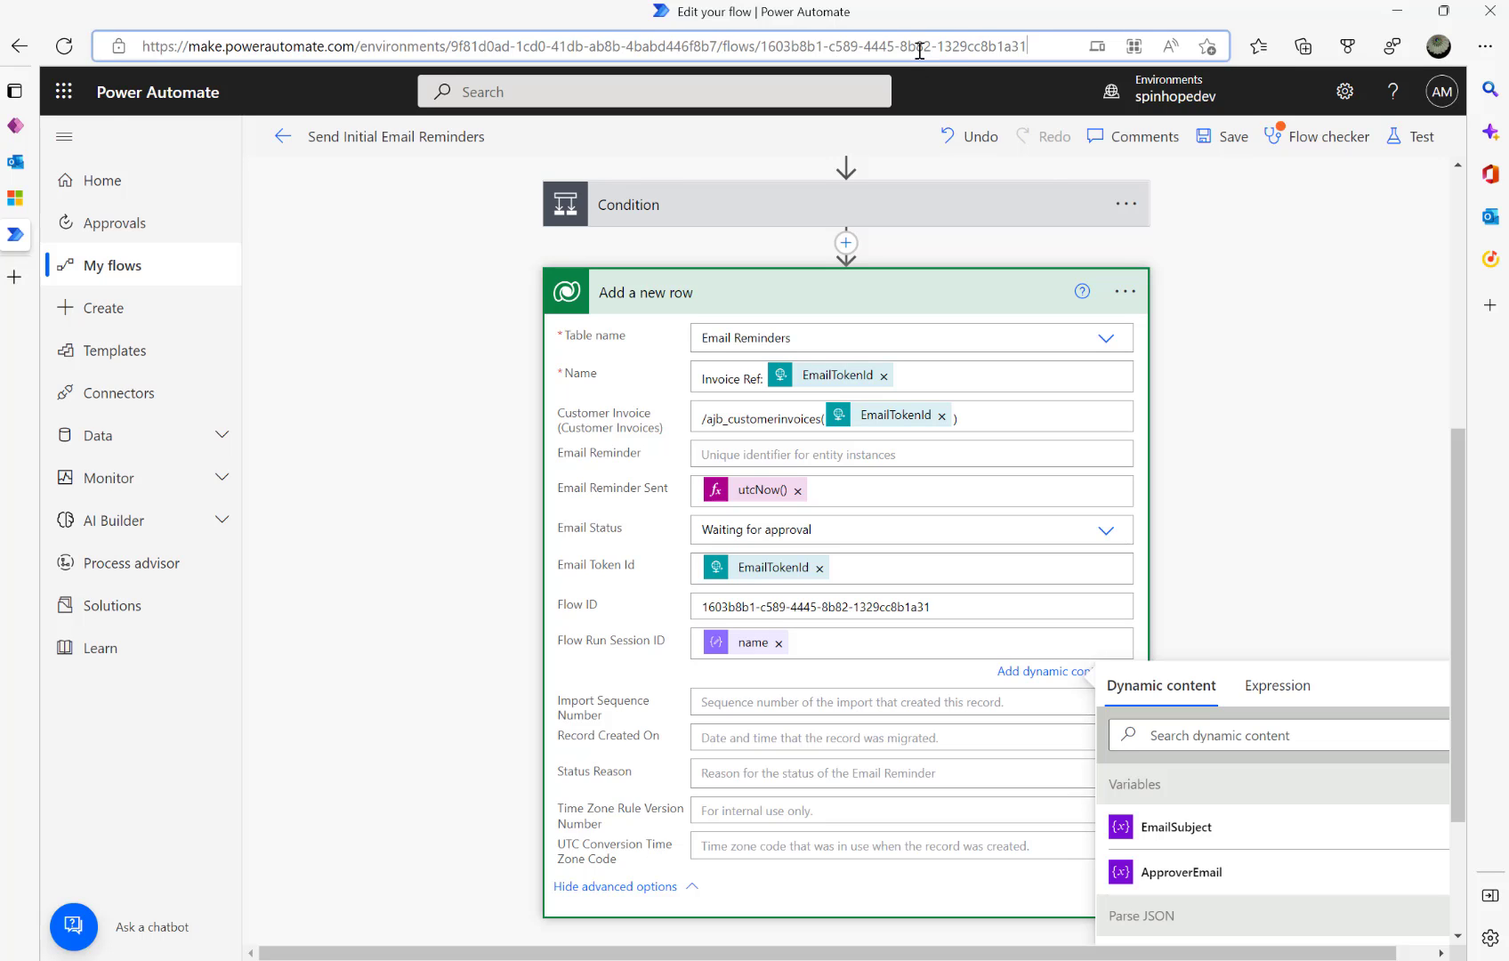
{"action": "type", "text": "/run"}
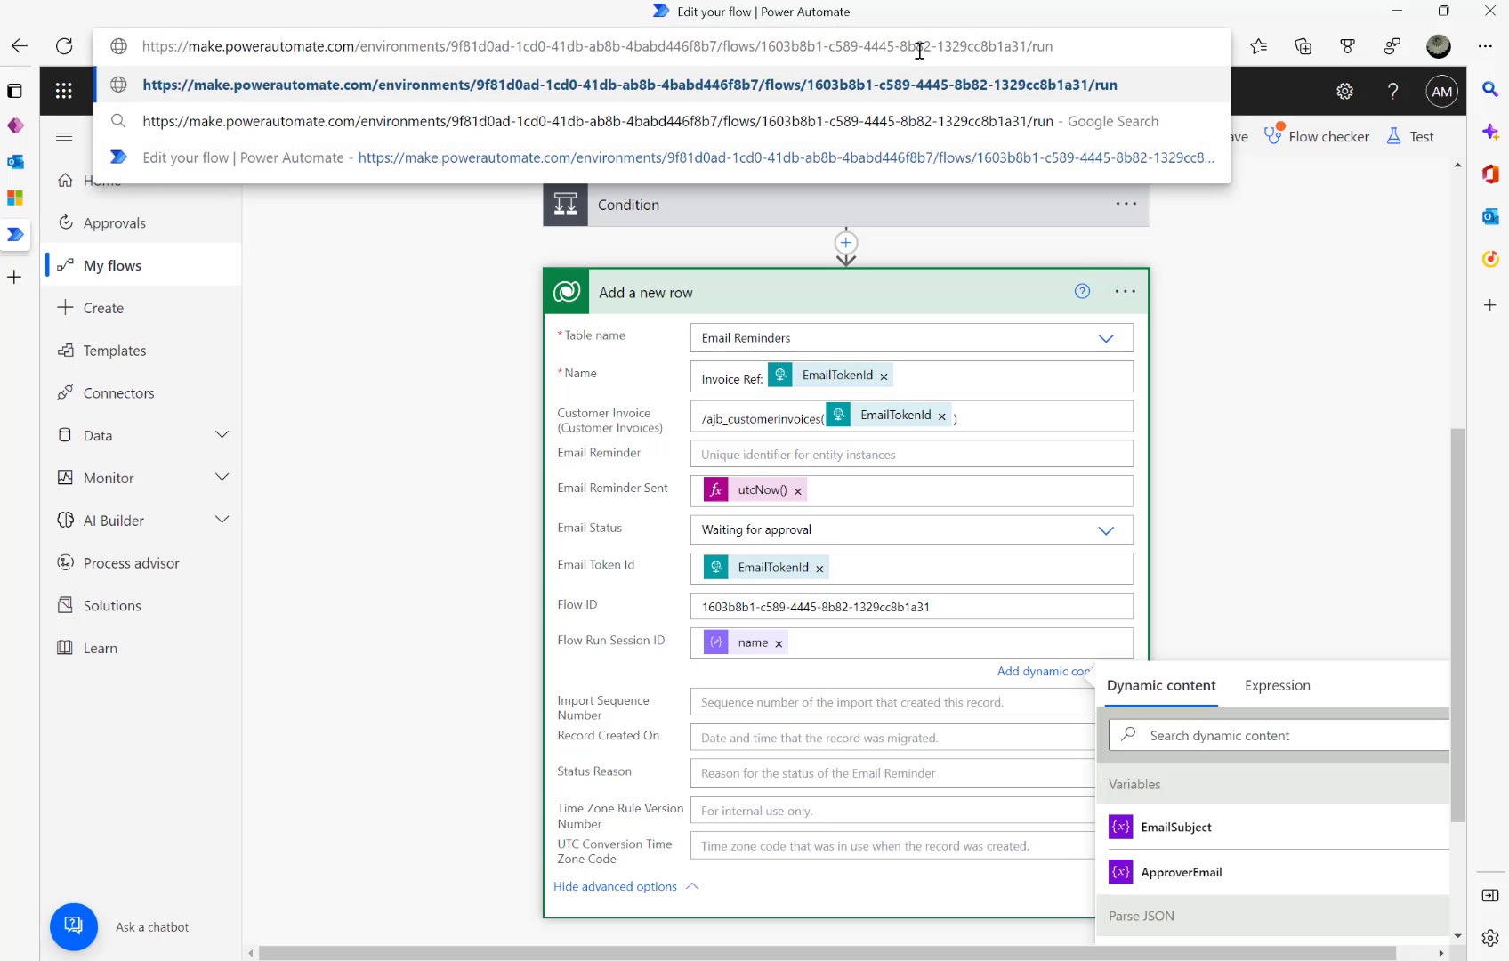
{"action": "type", "text": "s"}
{"action": "key", "text": "Escape"}
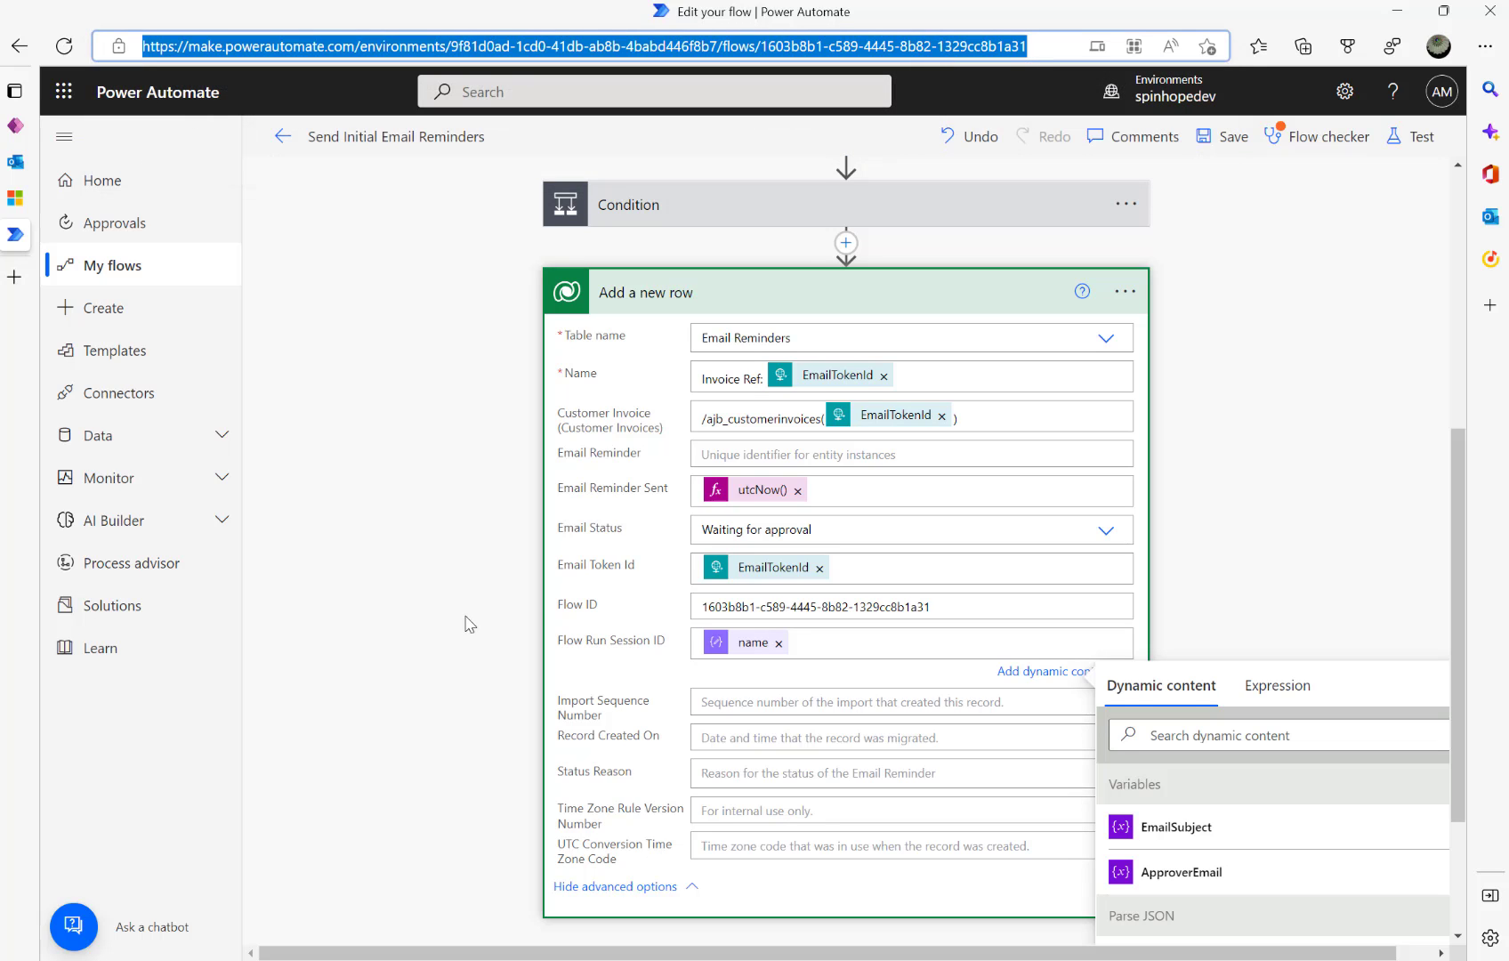
{"action": "scroll", "coordinate": [472, 623], "scroll_direction": "down", "scroll_amount": 2}
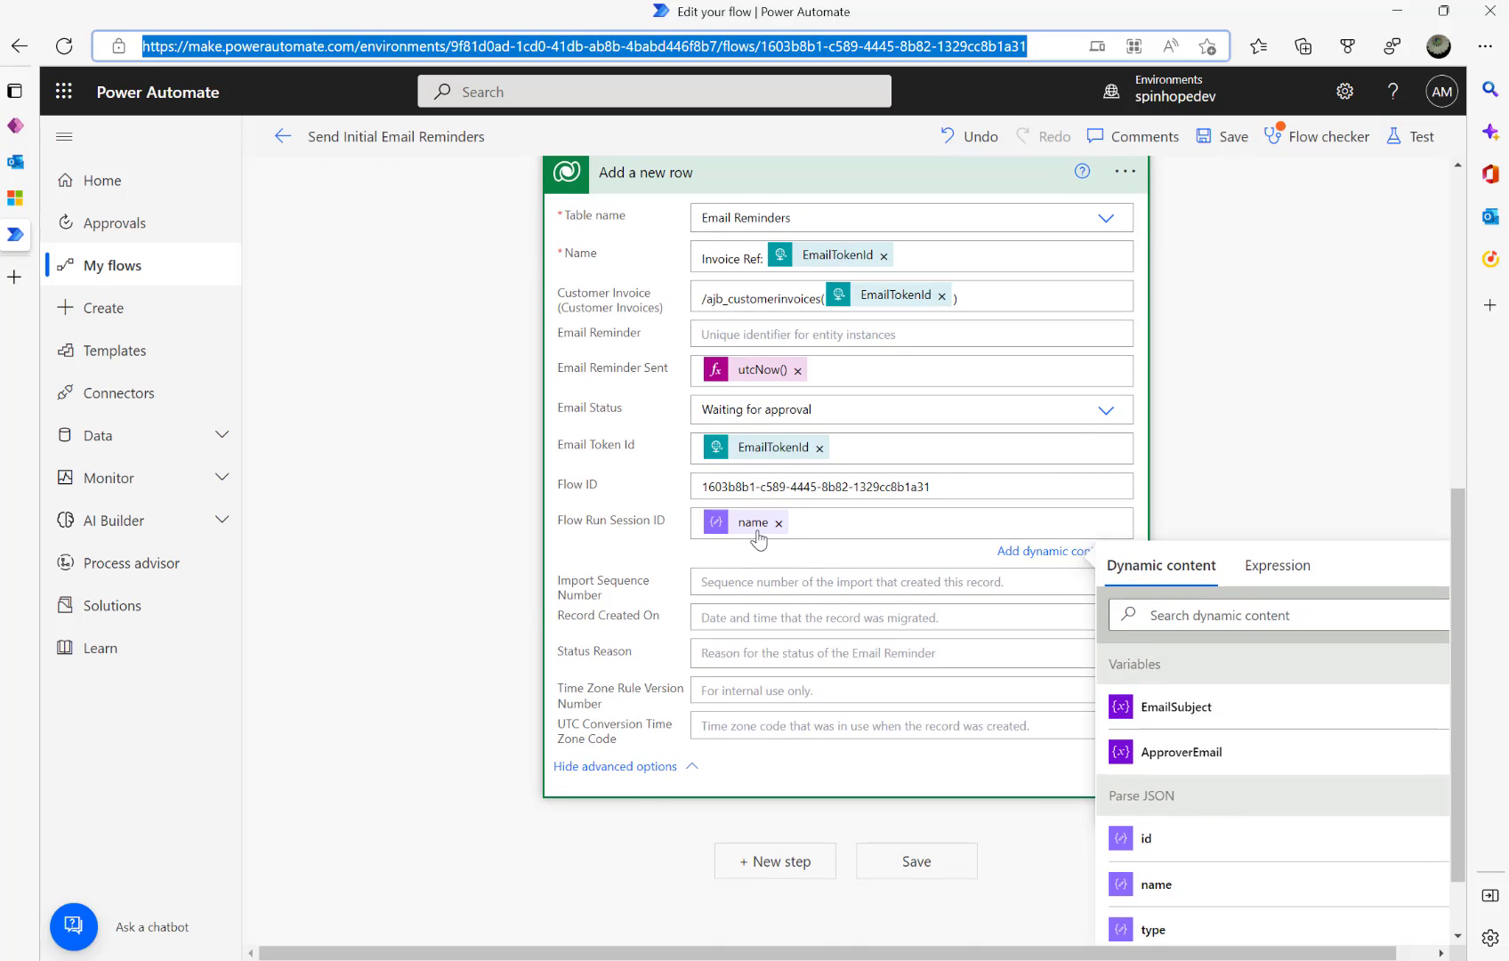
{"action": "mouse_move", "coordinate": [750, 538]}
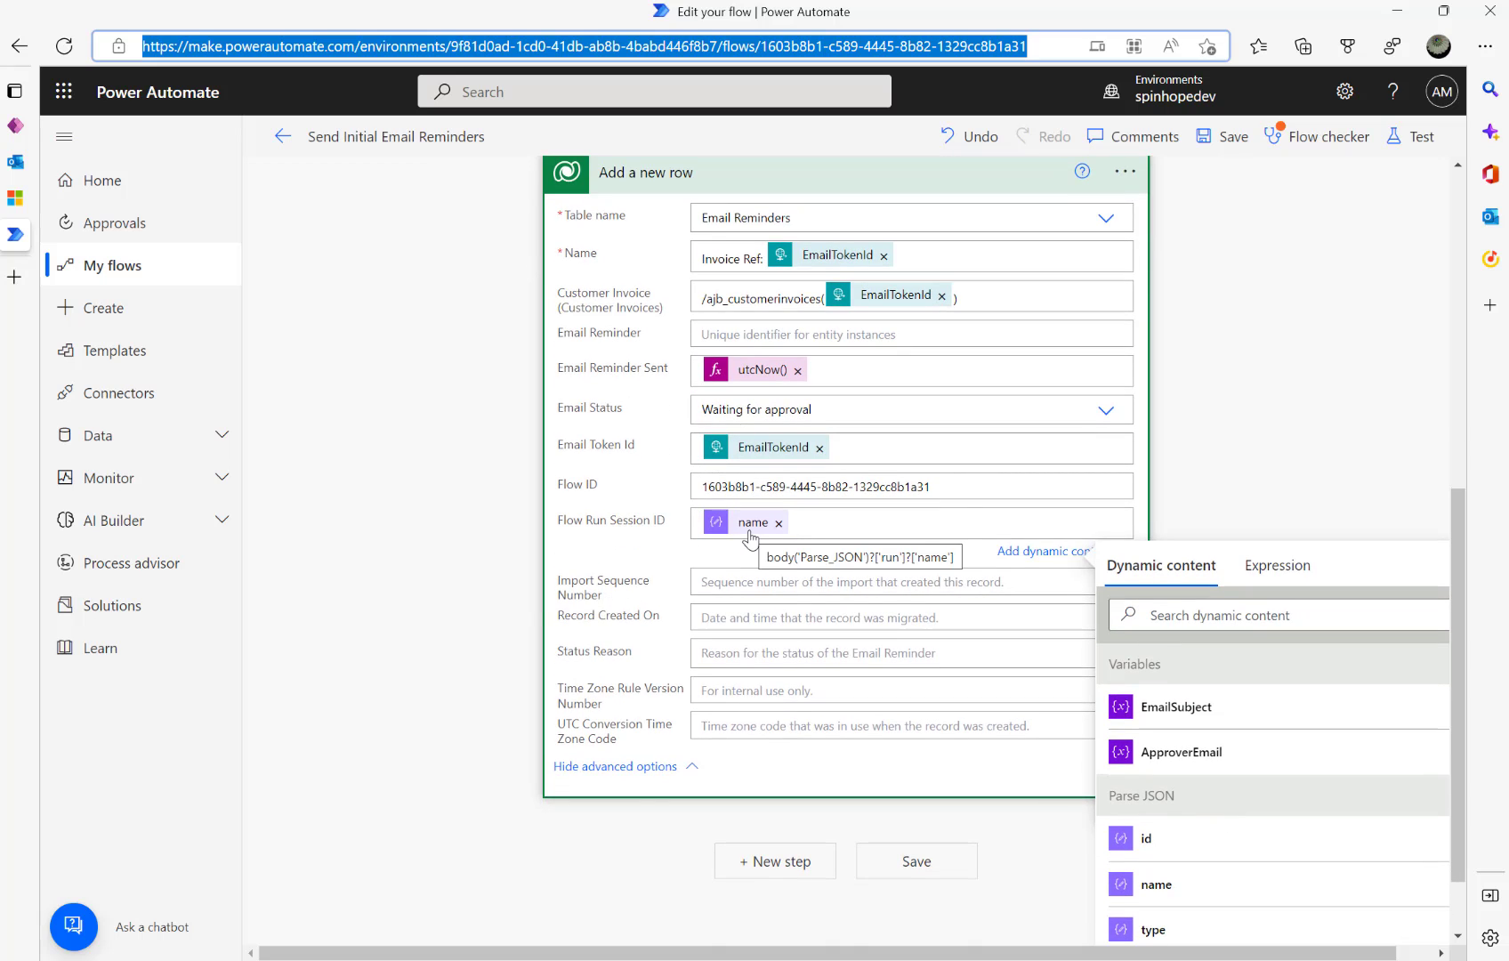
{"action": "scroll", "coordinate": [525, 436], "scroll_direction": "up", "scroll_amount": 9}
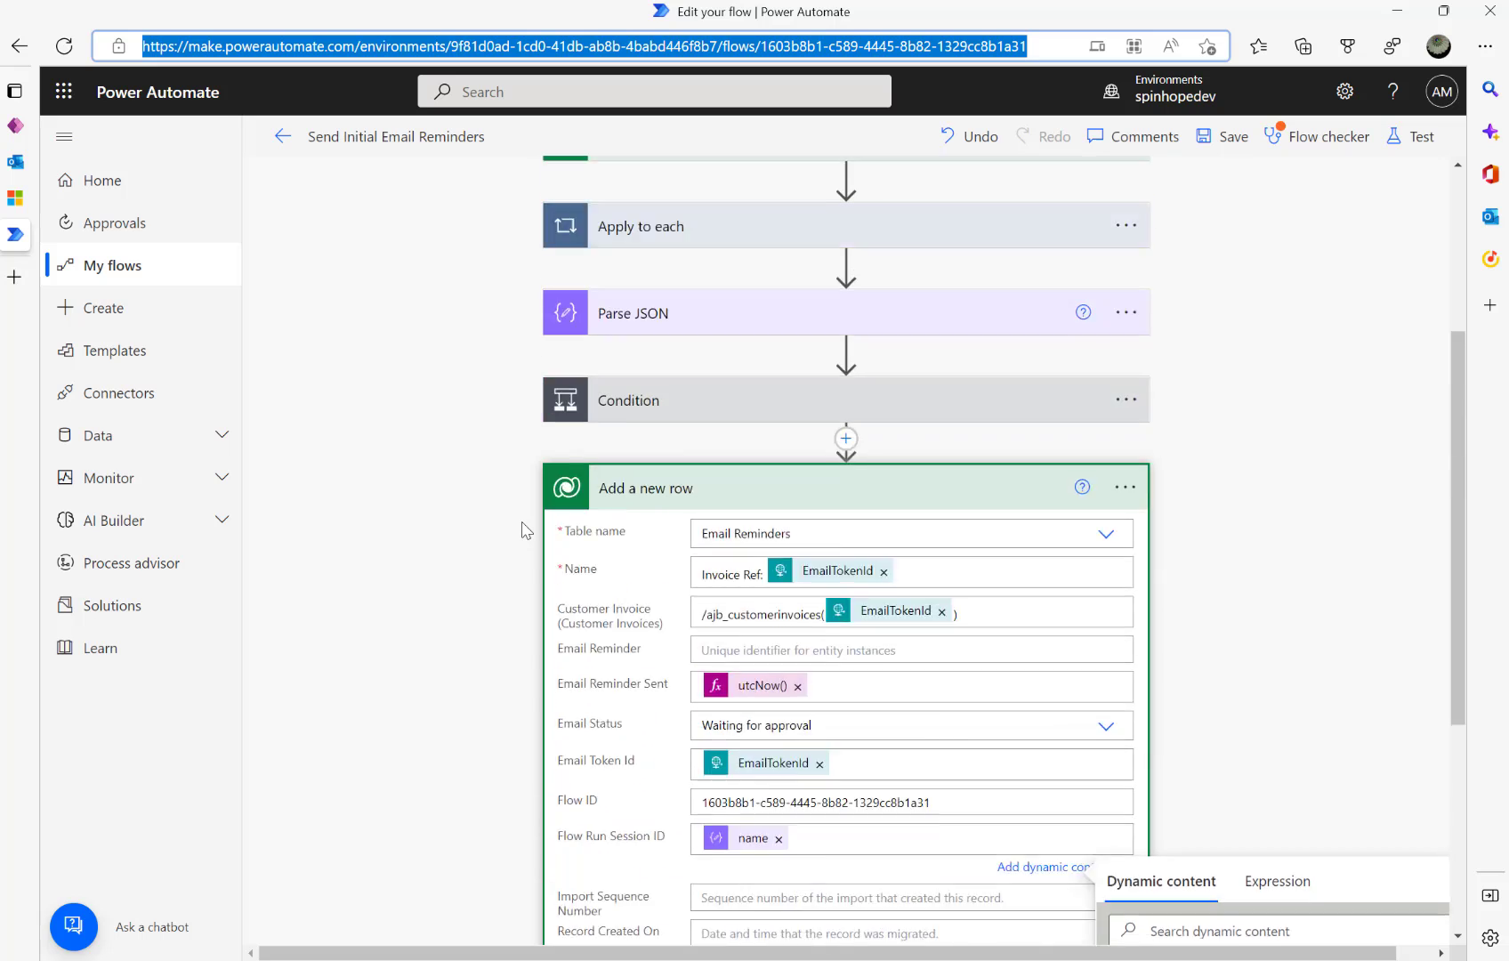
- Inspect the Parse JSON schema to locate the run section and its name property
{"action": "left_click", "coordinate": [684, 555]}
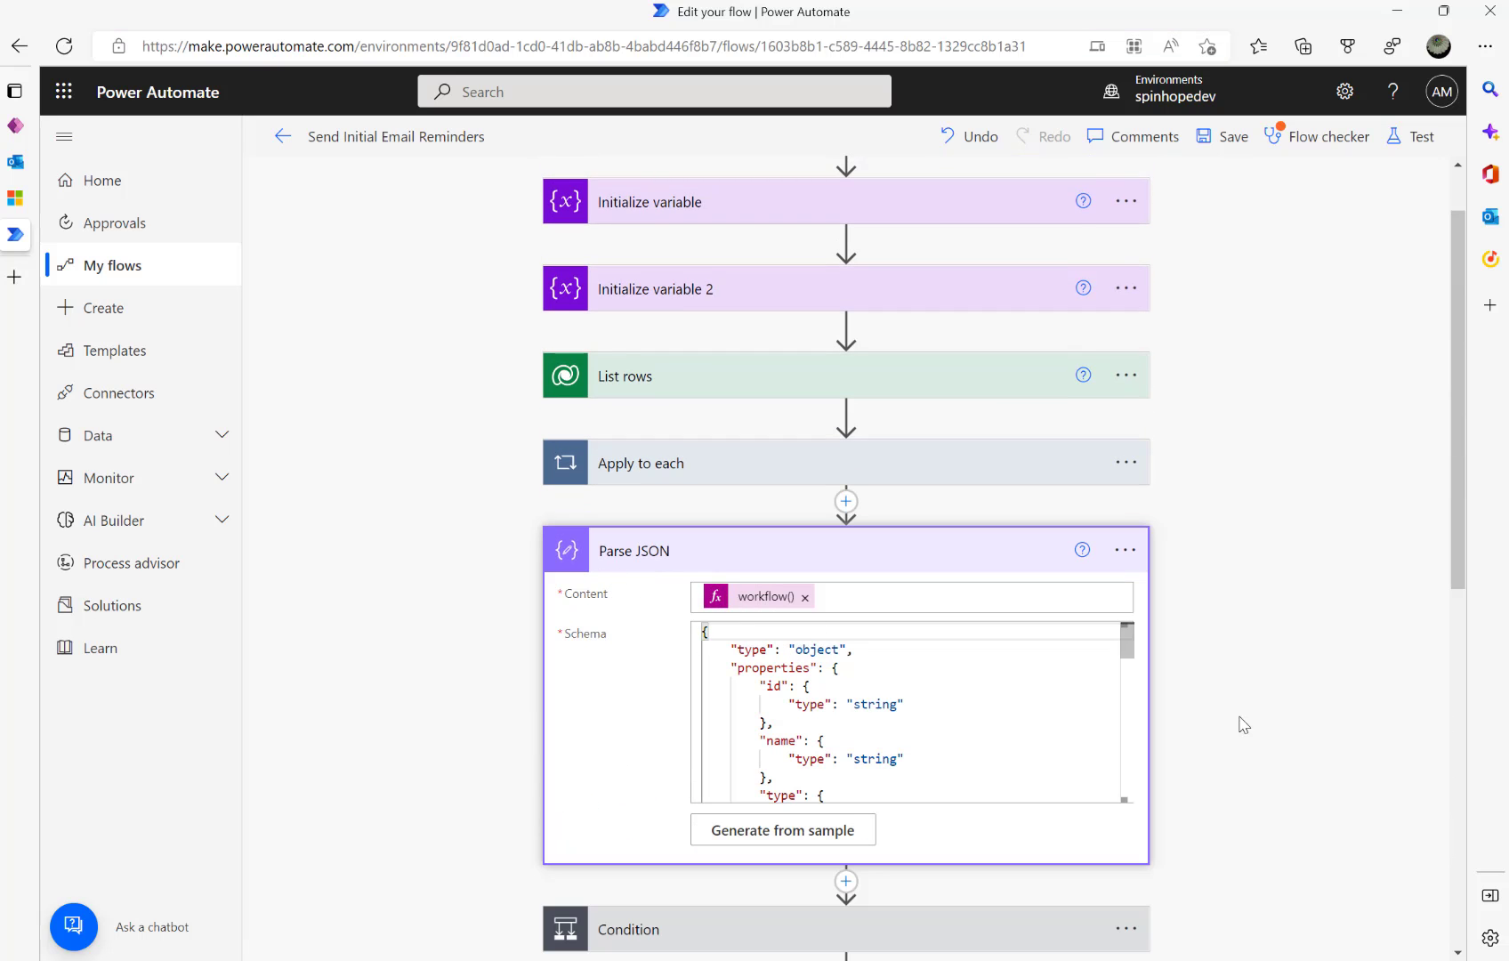
{"action": "scroll", "coordinate": [1251, 723], "scroll_direction": "down", "scroll_amount": 5}
{"action": "scroll", "coordinate": [1251, 723], "scroll_direction": "down", "scroll_amount": 5}
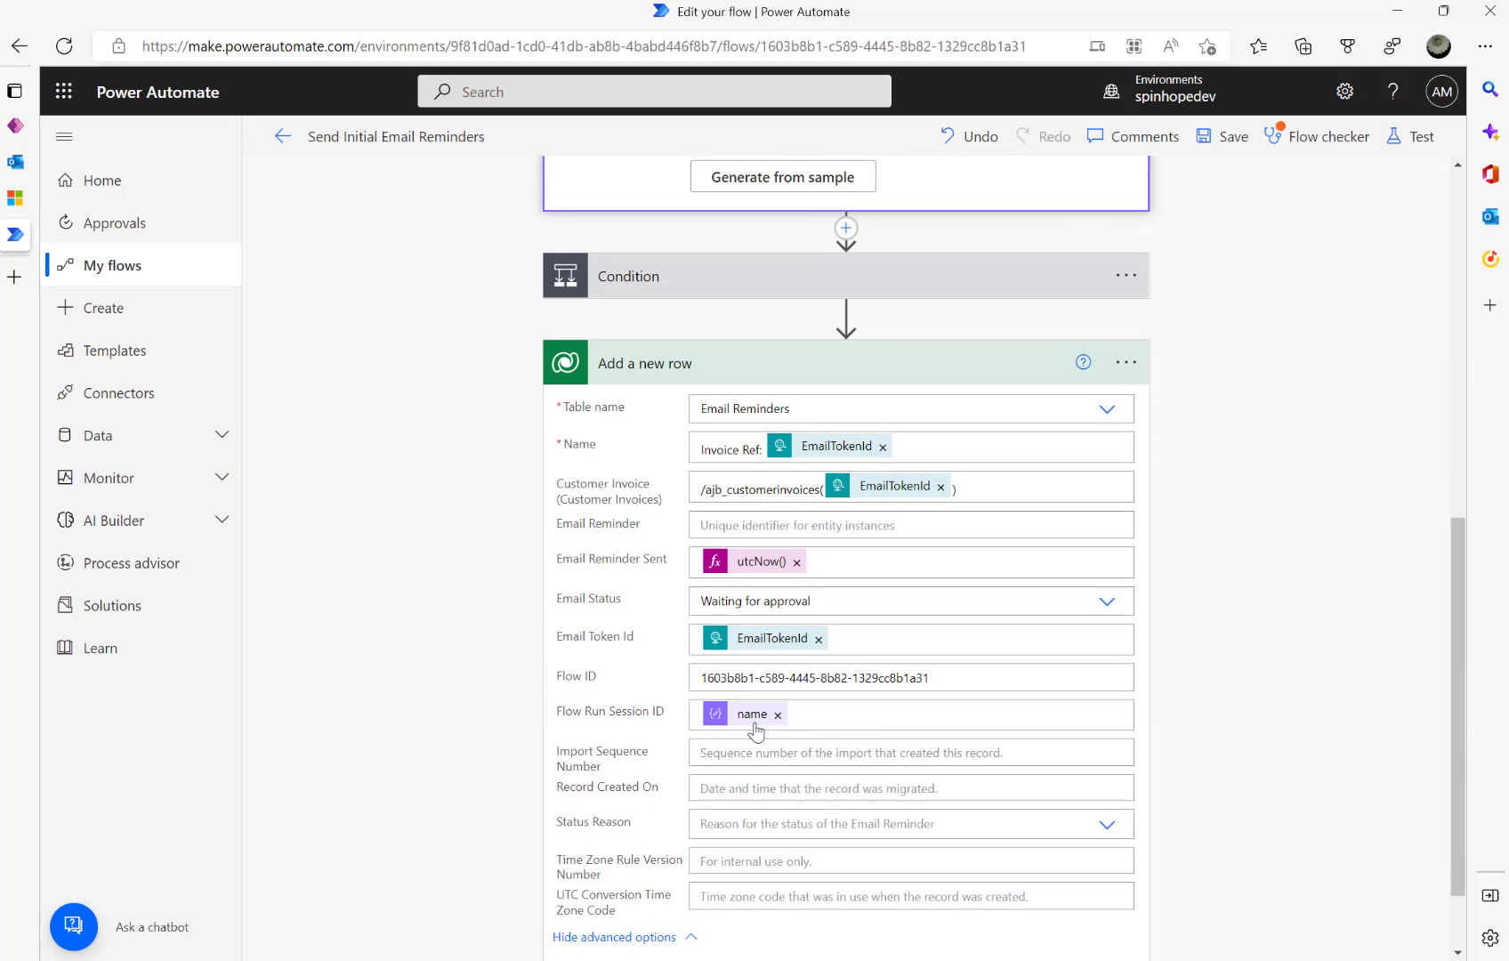
{"action": "mouse_move", "coordinate": [755, 731]}
{"action": "scroll", "coordinate": [748, 723], "scroll_direction": "up", "scroll_amount": 6}
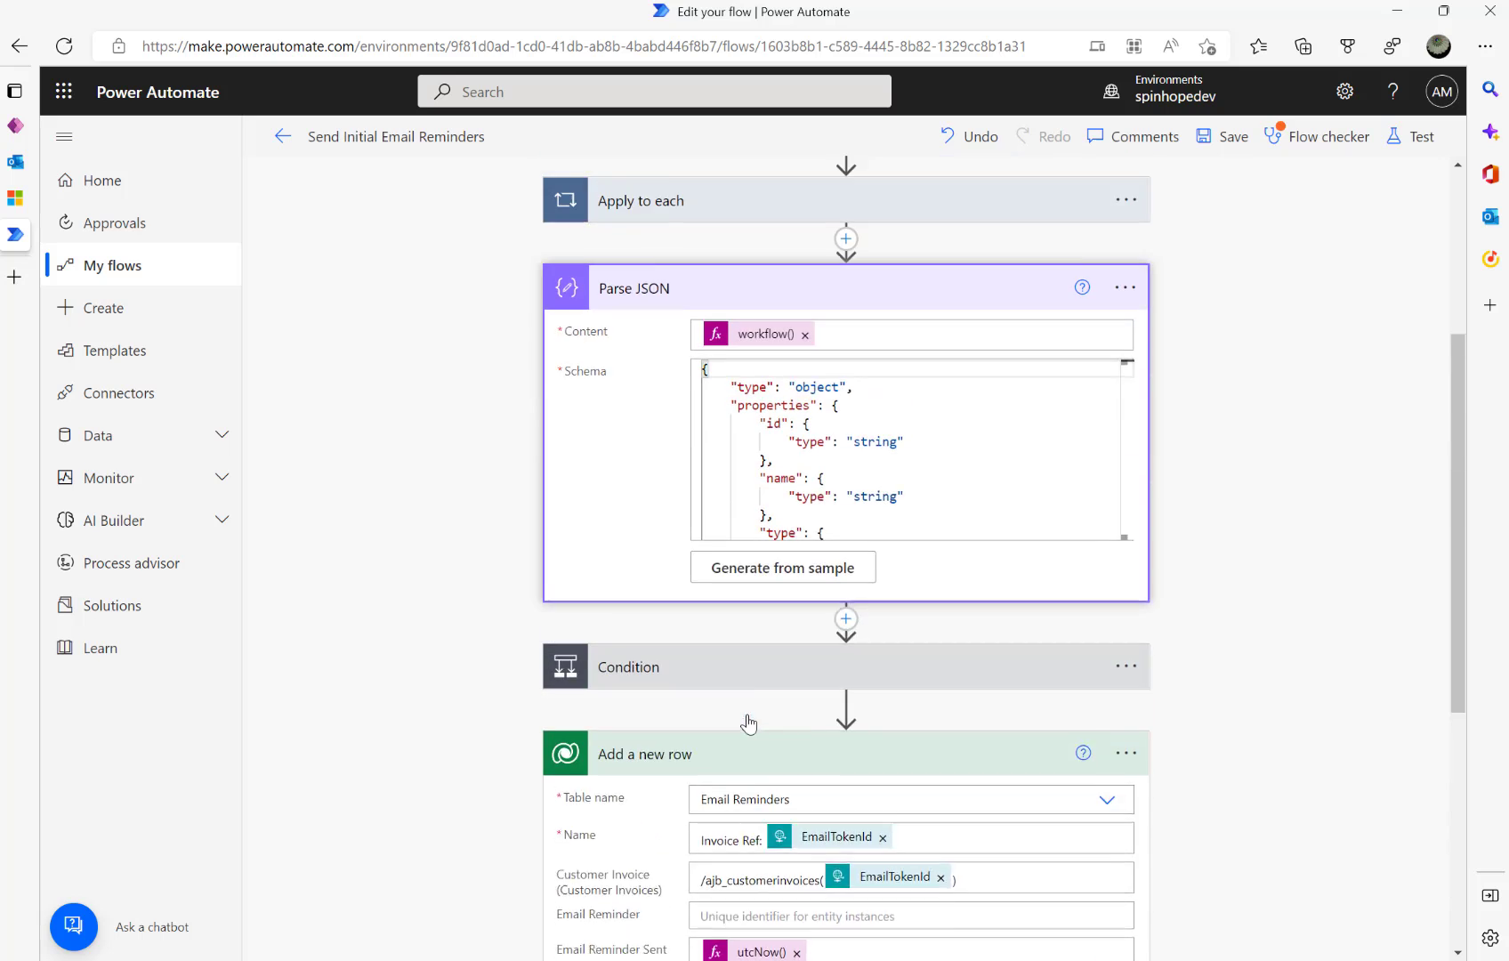
{"action": "scroll", "coordinate": [883, 579], "scroll_direction": "down", "scroll_amount": 4}
{"action": "scroll", "coordinate": [886, 582], "scroll_direction": "down", "scroll_amount": 5}
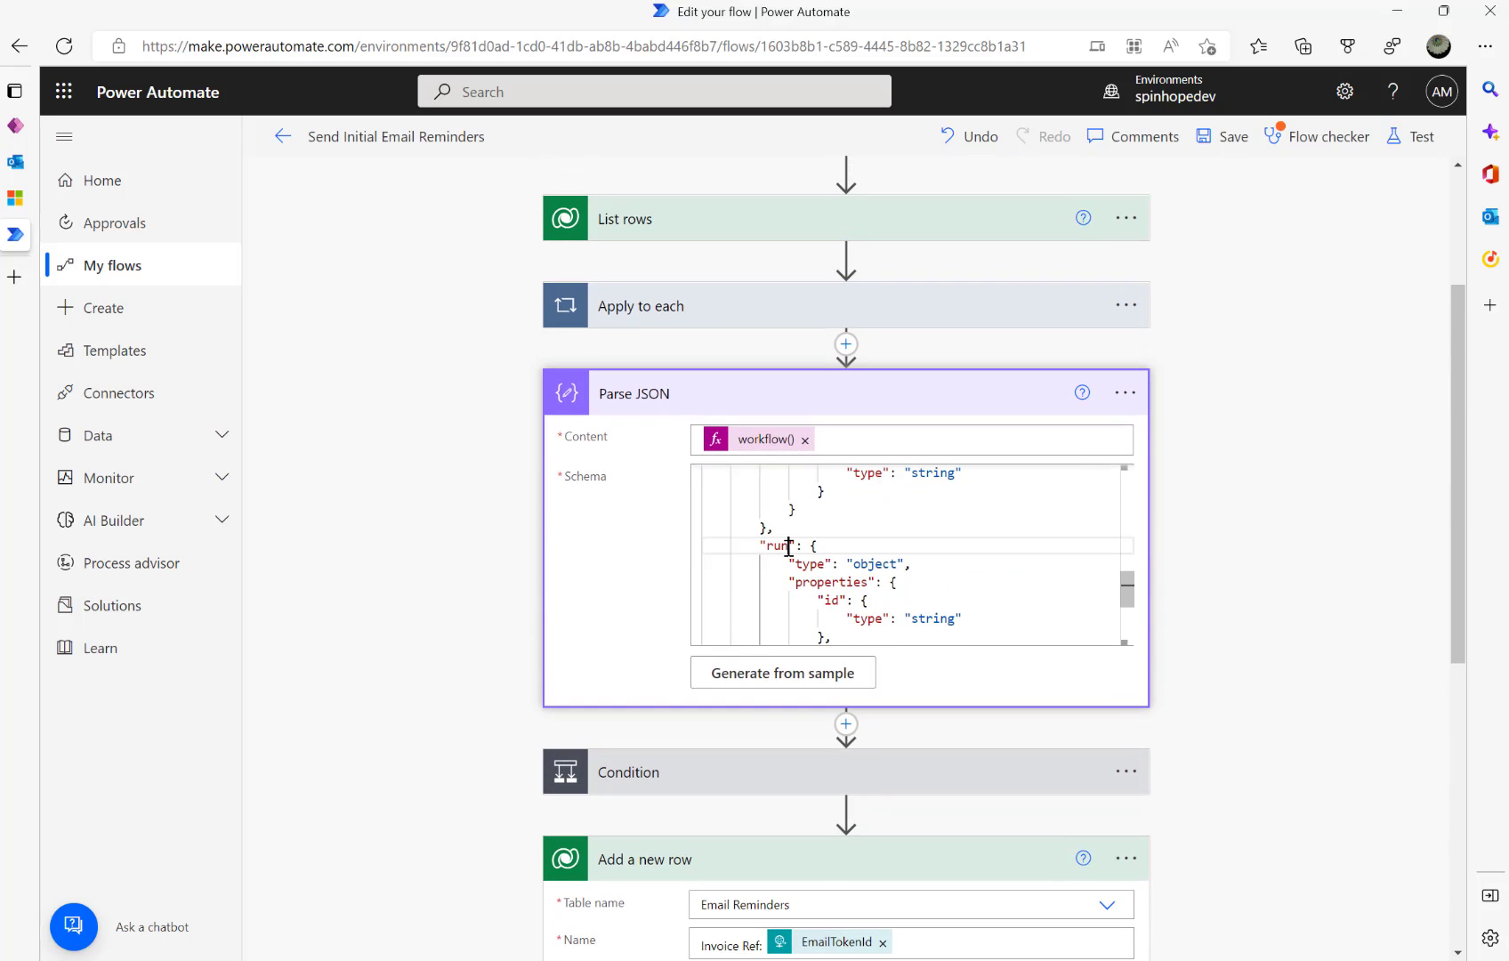
{"action": "double_click", "coordinate": [779, 545]}
{"action": "scroll", "coordinate": [884, 585], "scroll_direction": "down", "scroll_amount": 1}
{"action": "scroll", "coordinate": [884, 585], "scroll_direction": "down", "scroll_amount": 3}
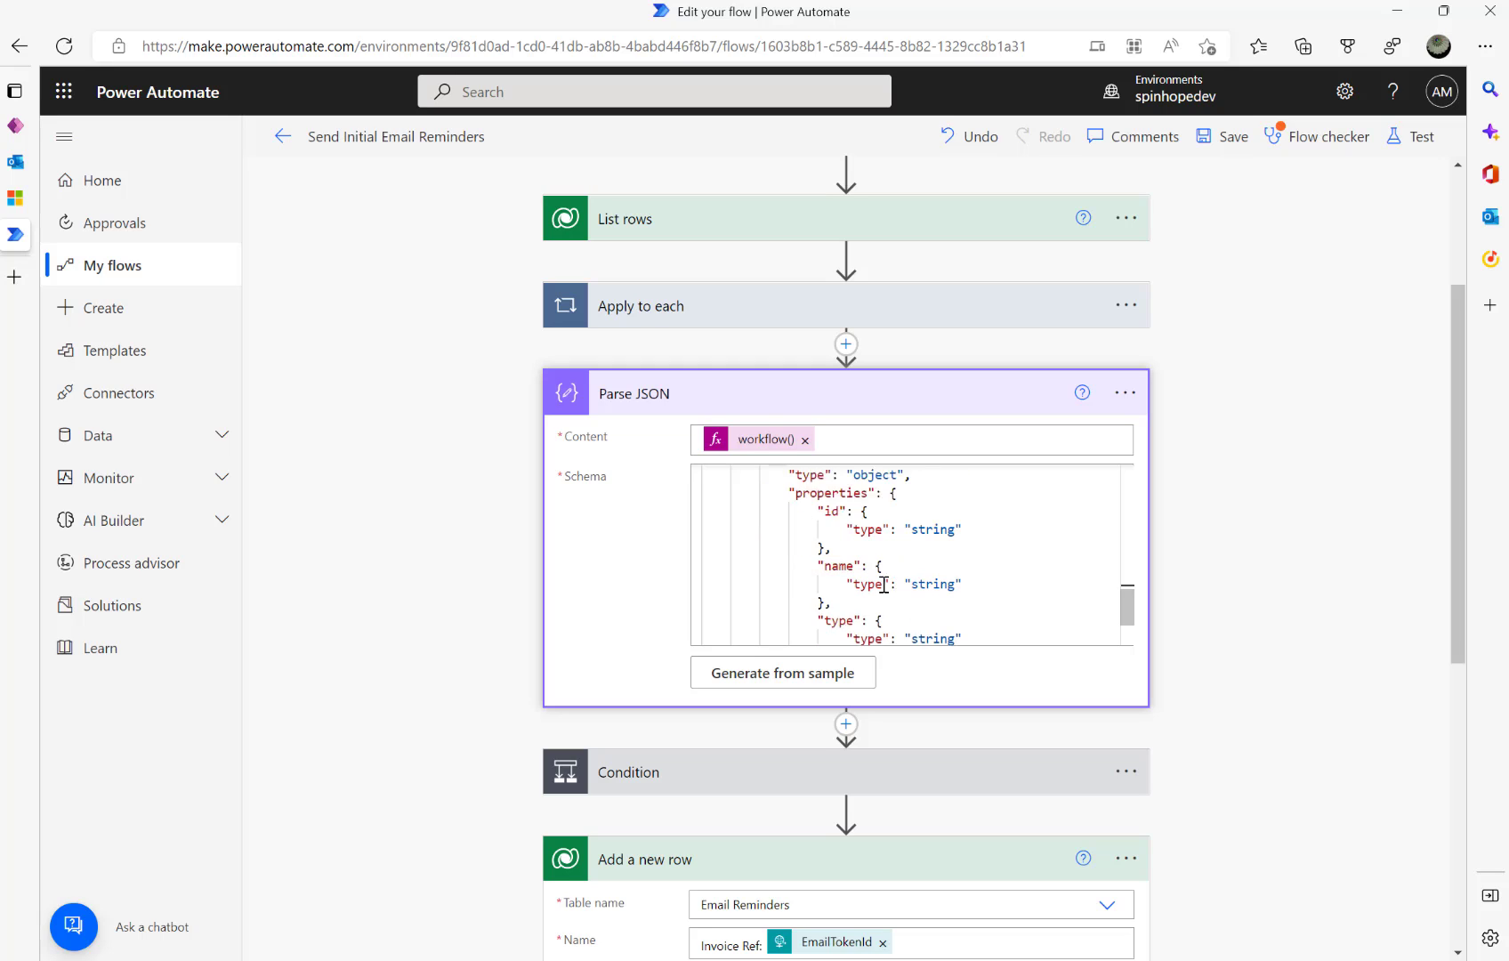
{"action": "double_click", "coordinate": [845, 510]}
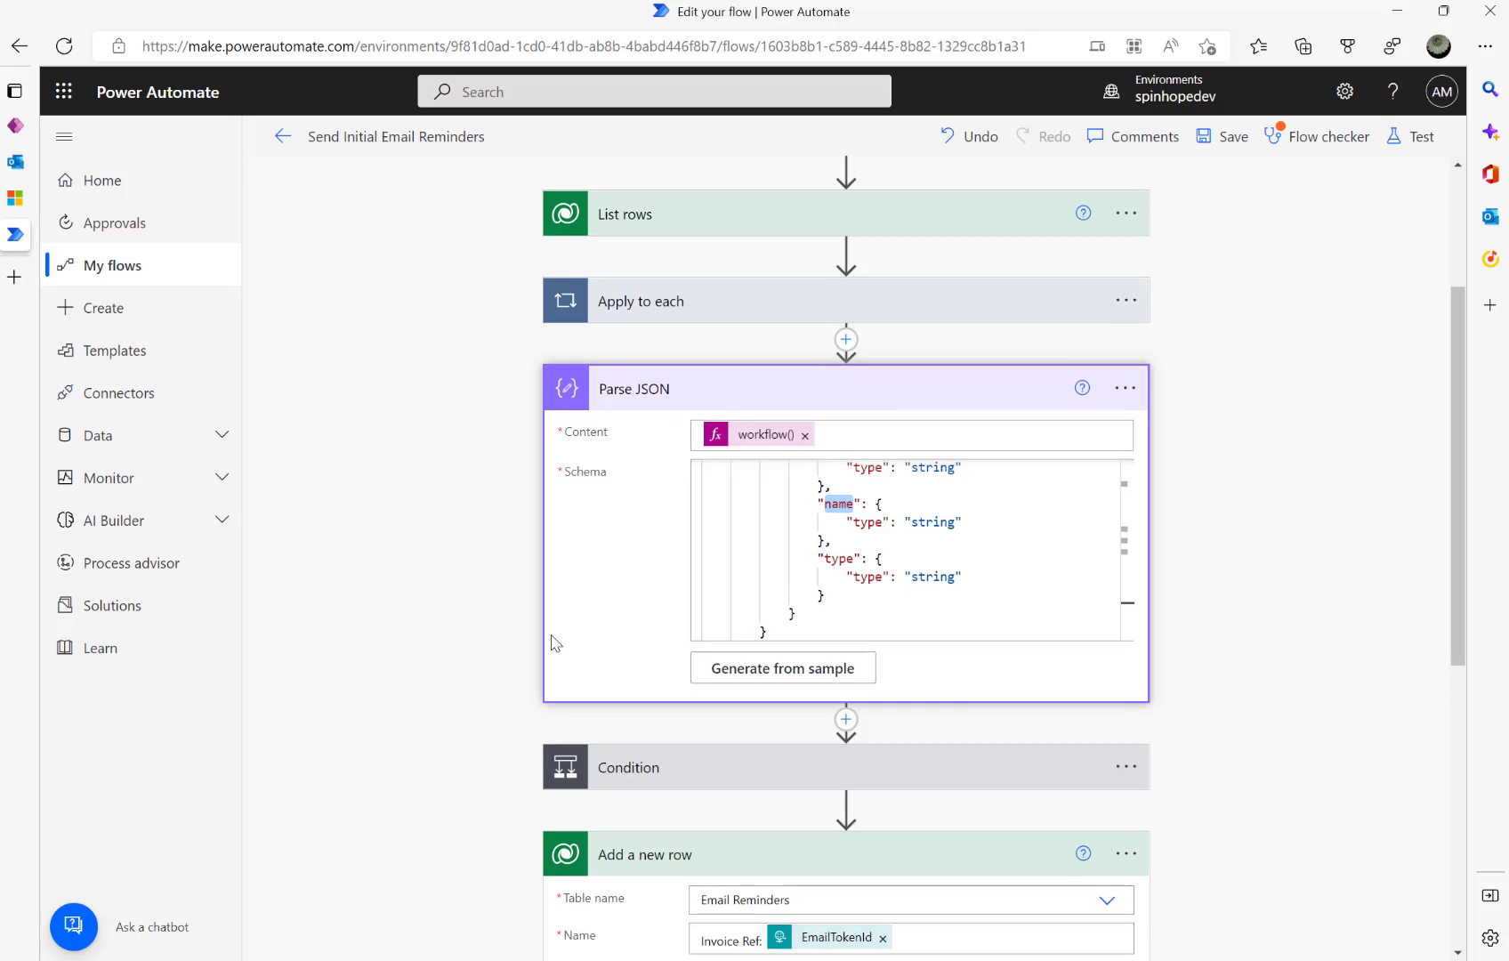
{"action": "scroll", "coordinate": [557, 640], "scroll_direction": "down", "scroll_amount": 6}
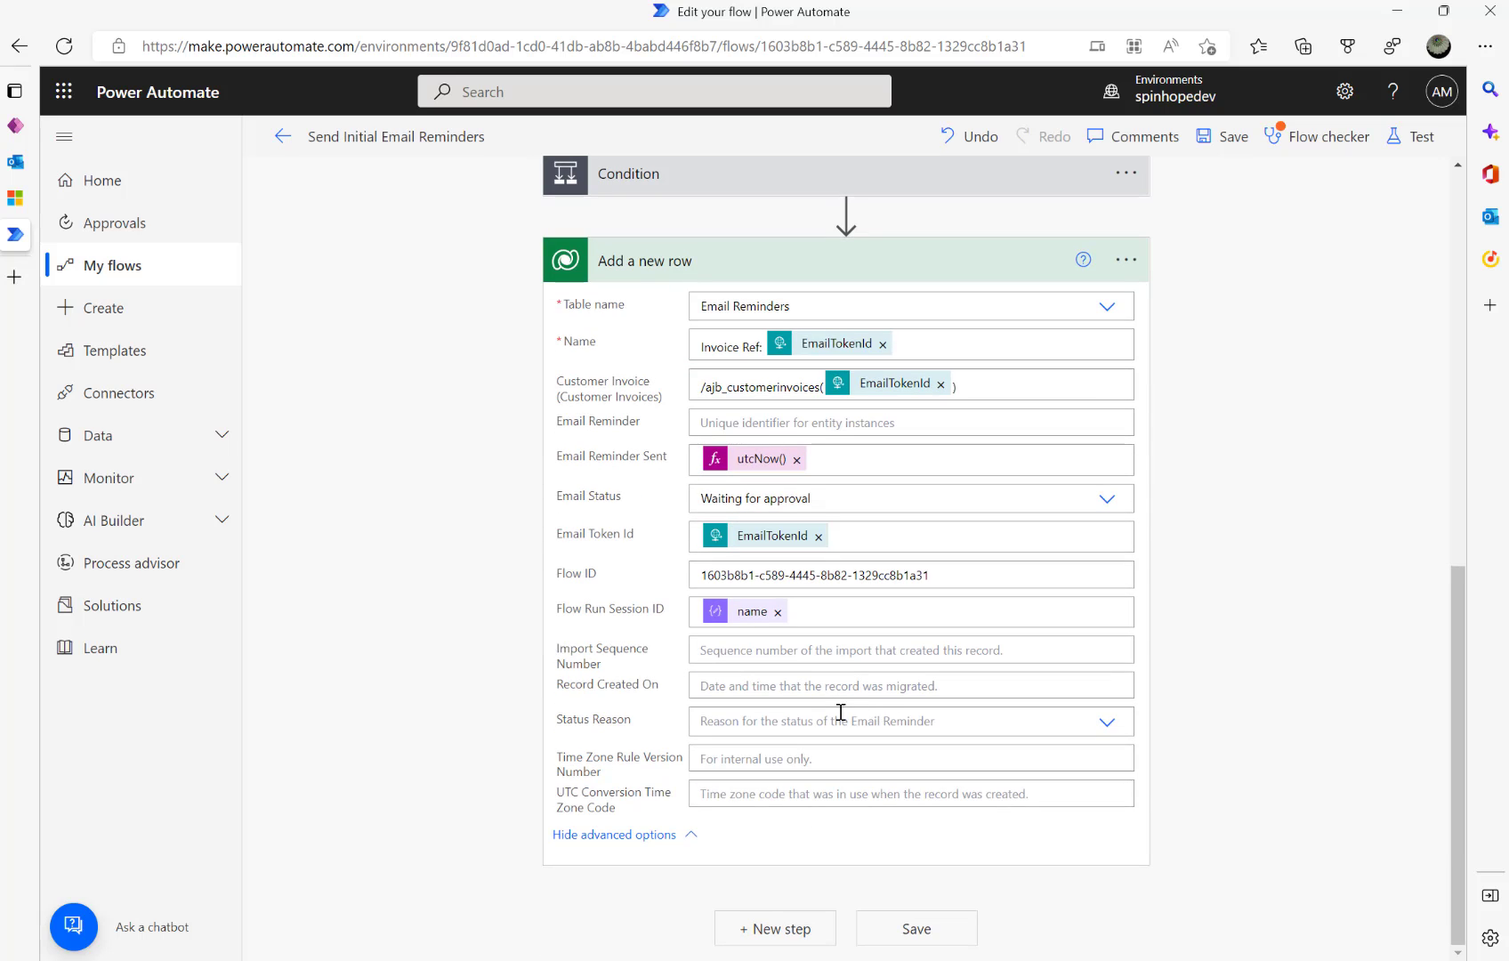
- Set Status Reason to Active, then collapse the Add a new row and Parse JSON cards
{"action": "left_click", "coordinate": [1106, 721]}
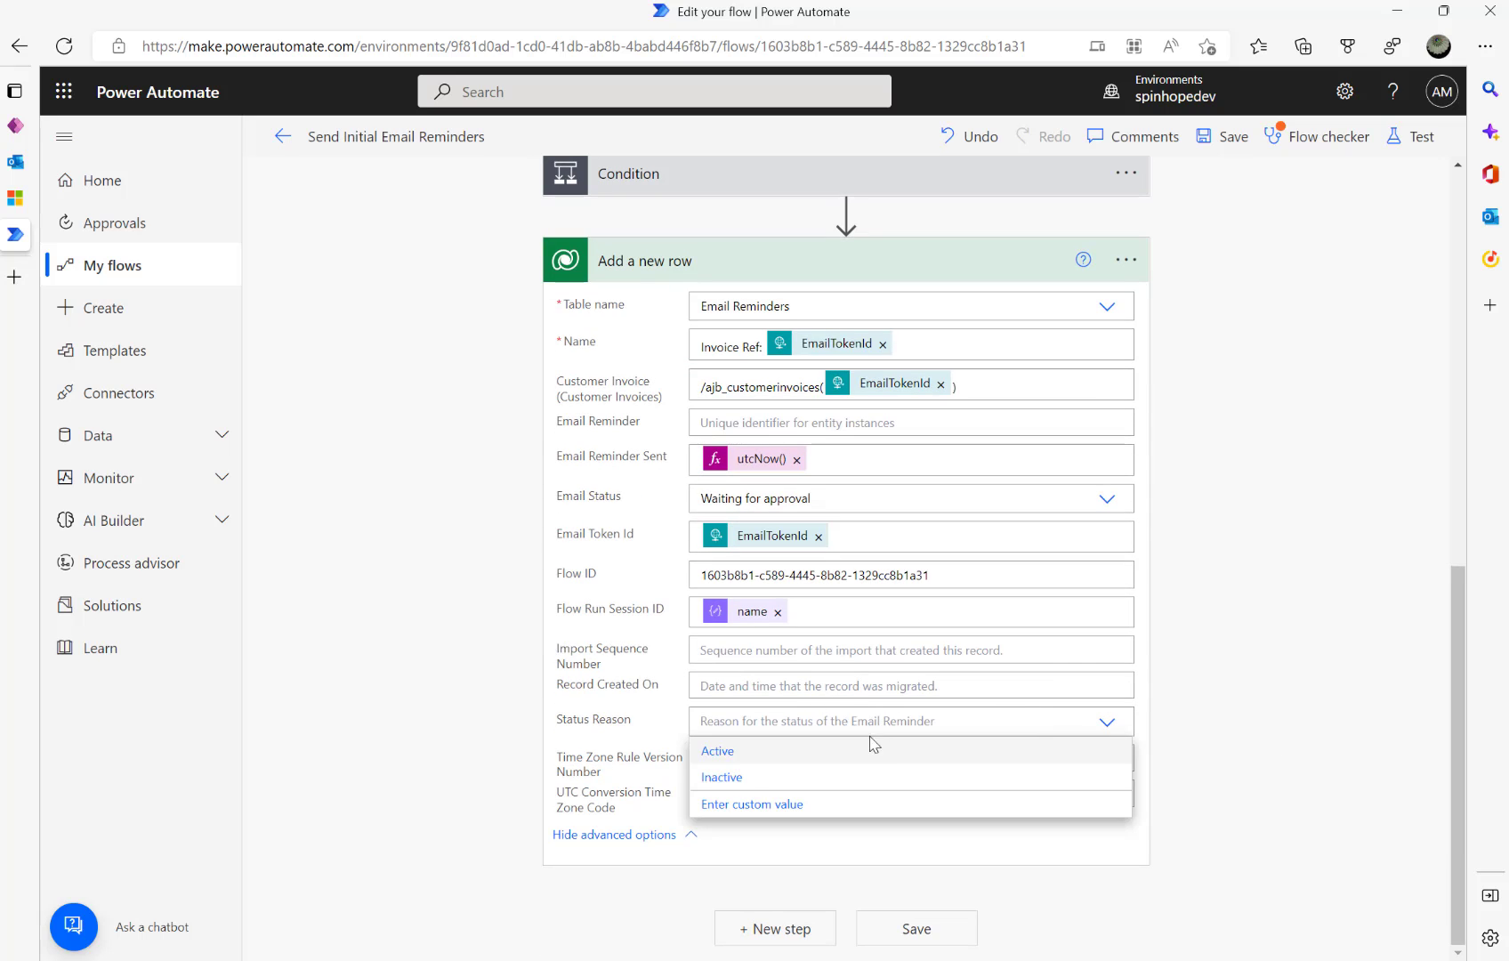
{"action": "left_click", "coordinate": [733, 755]}
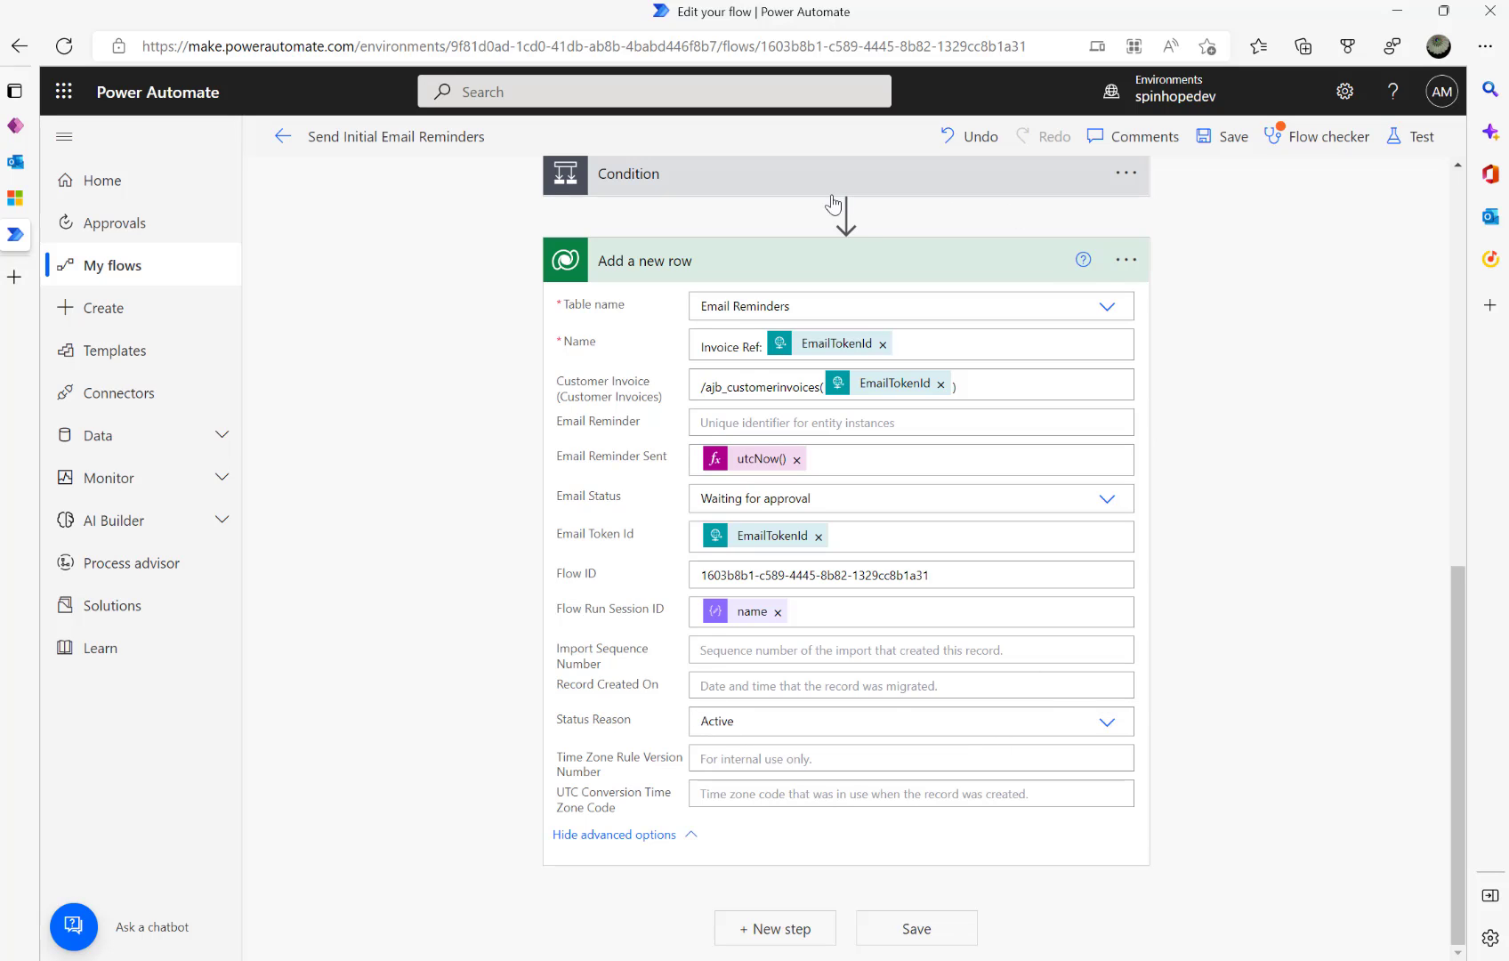
{"action": "left_click", "coordinate": [744, 269]}
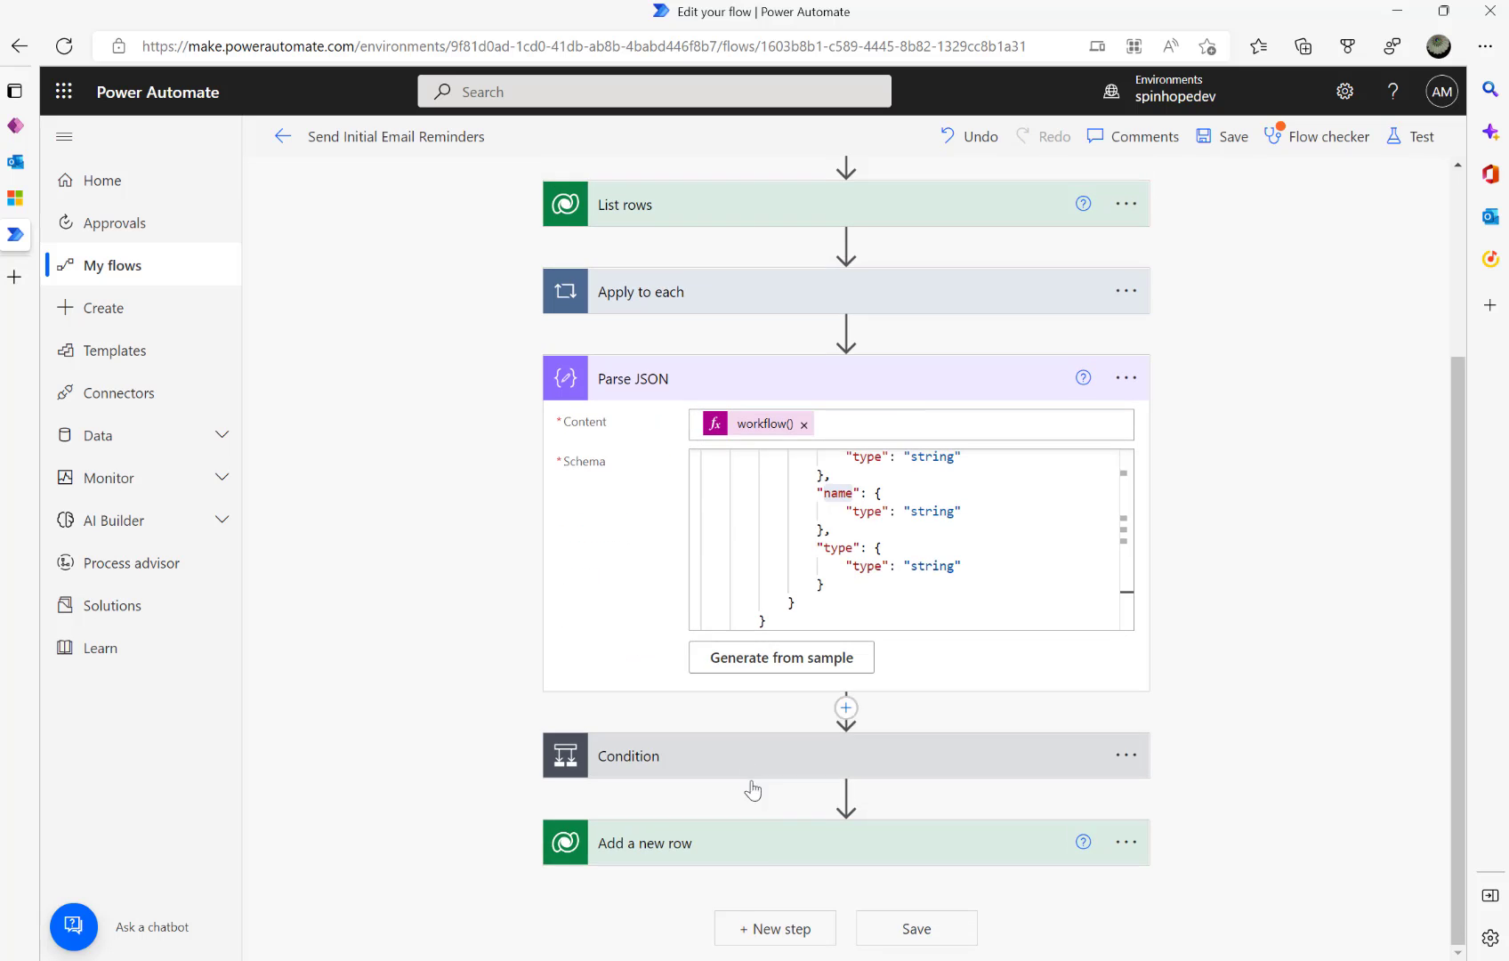
{"action": "left_click", "coordinate": [764, 382]}
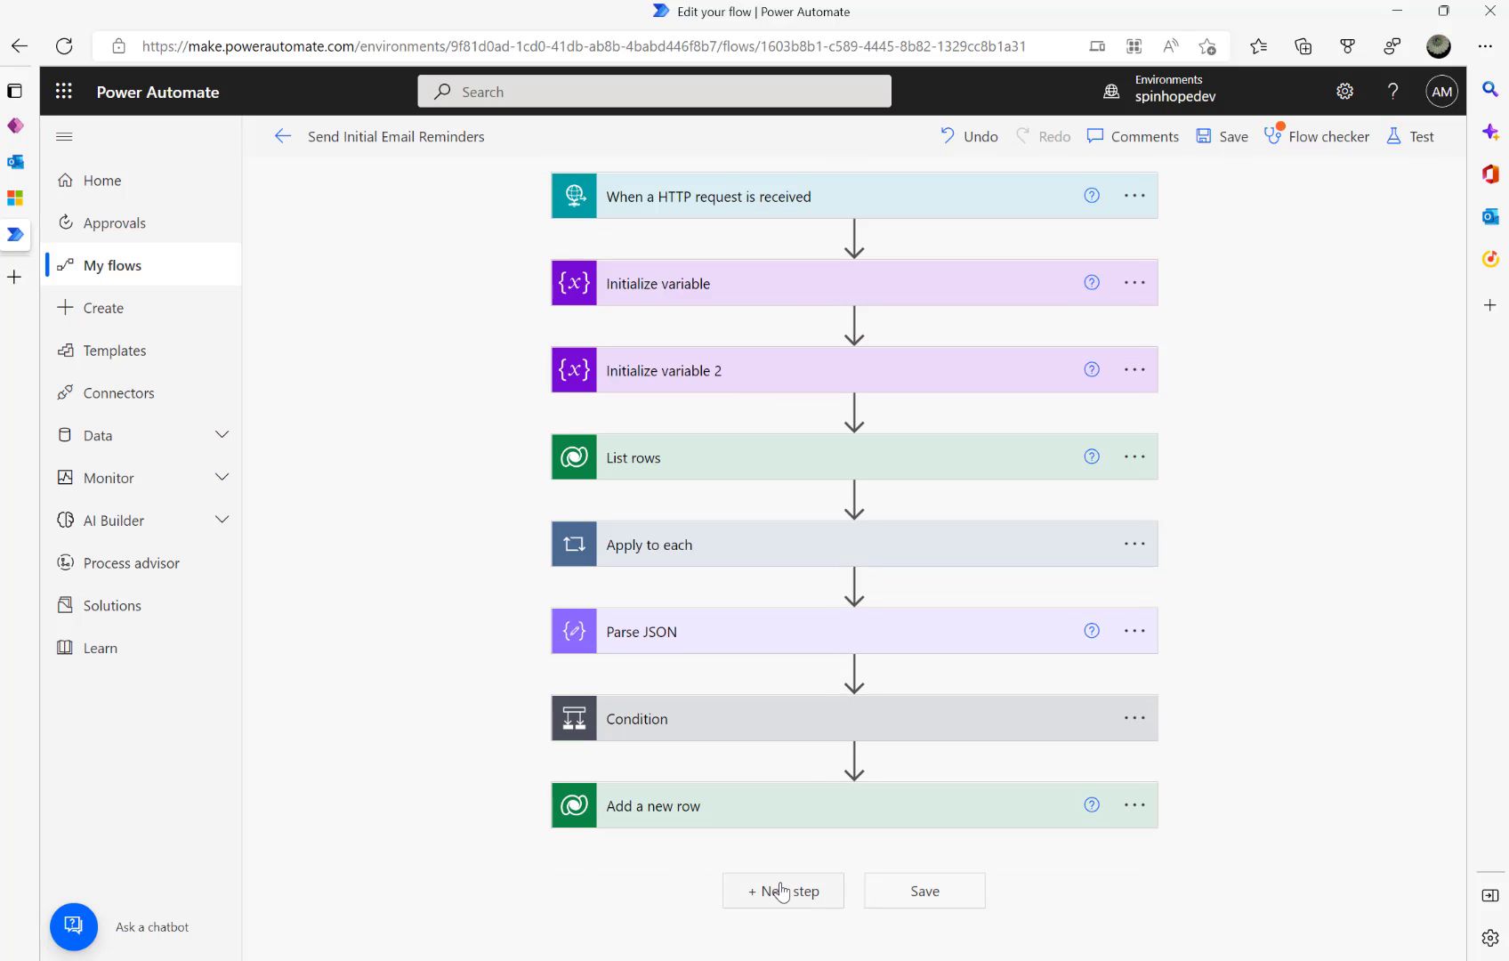
- Add a Send email with options step after Add a new row, addressed to ApproverEmail
{"action": "left_click", "coordinate": [780, 890]}
{"action": "type", "text": "send"}
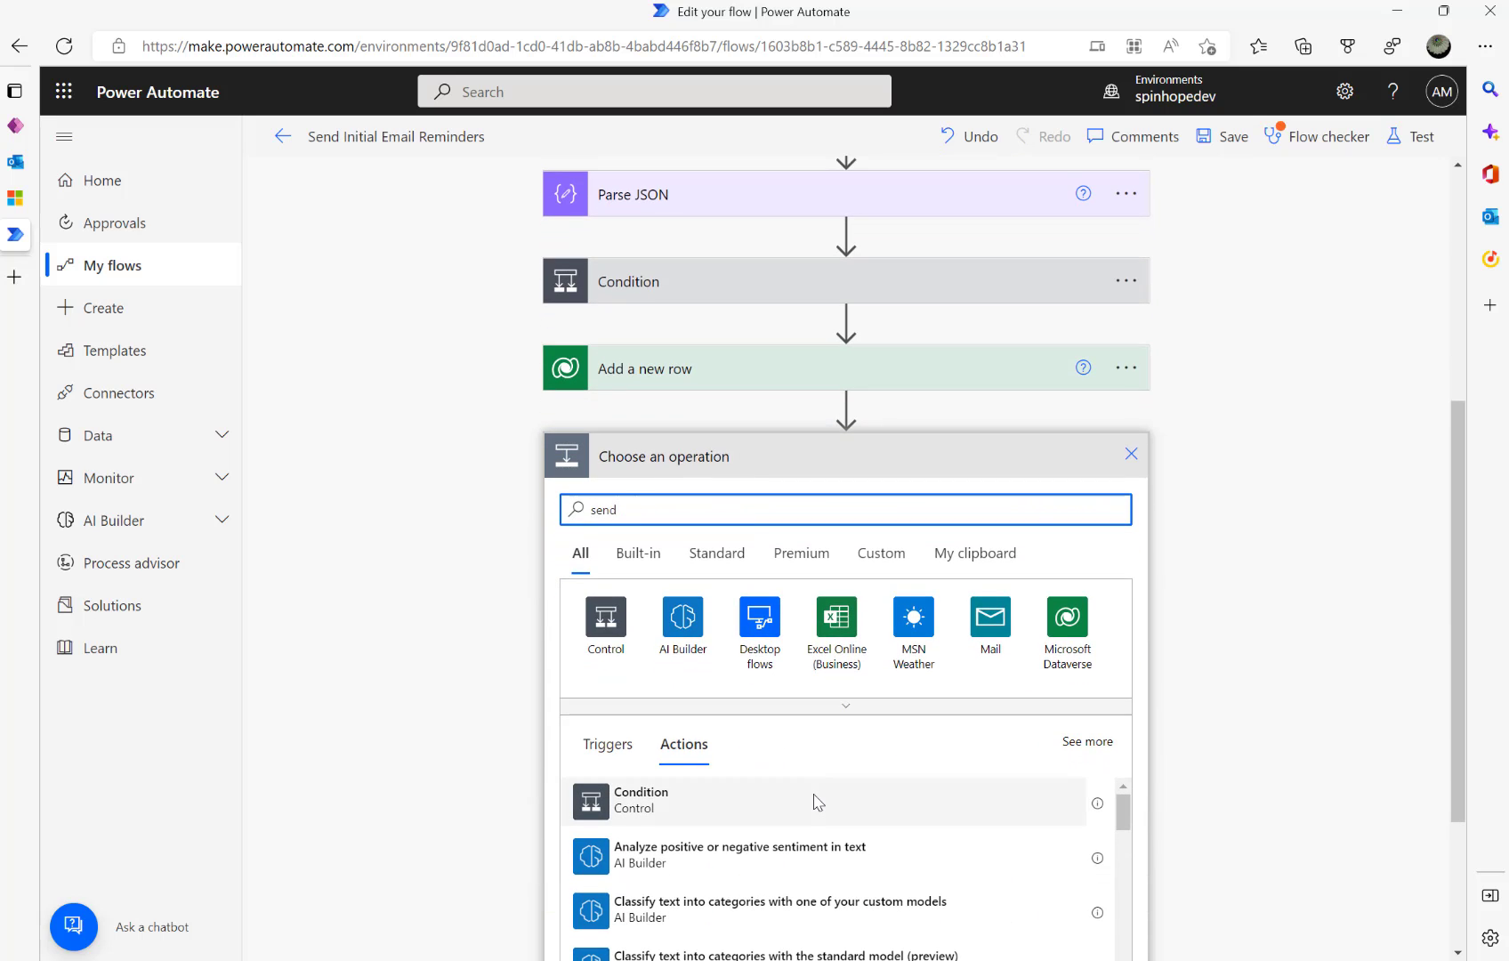
{"action": "type", "text": " email with optioon"}
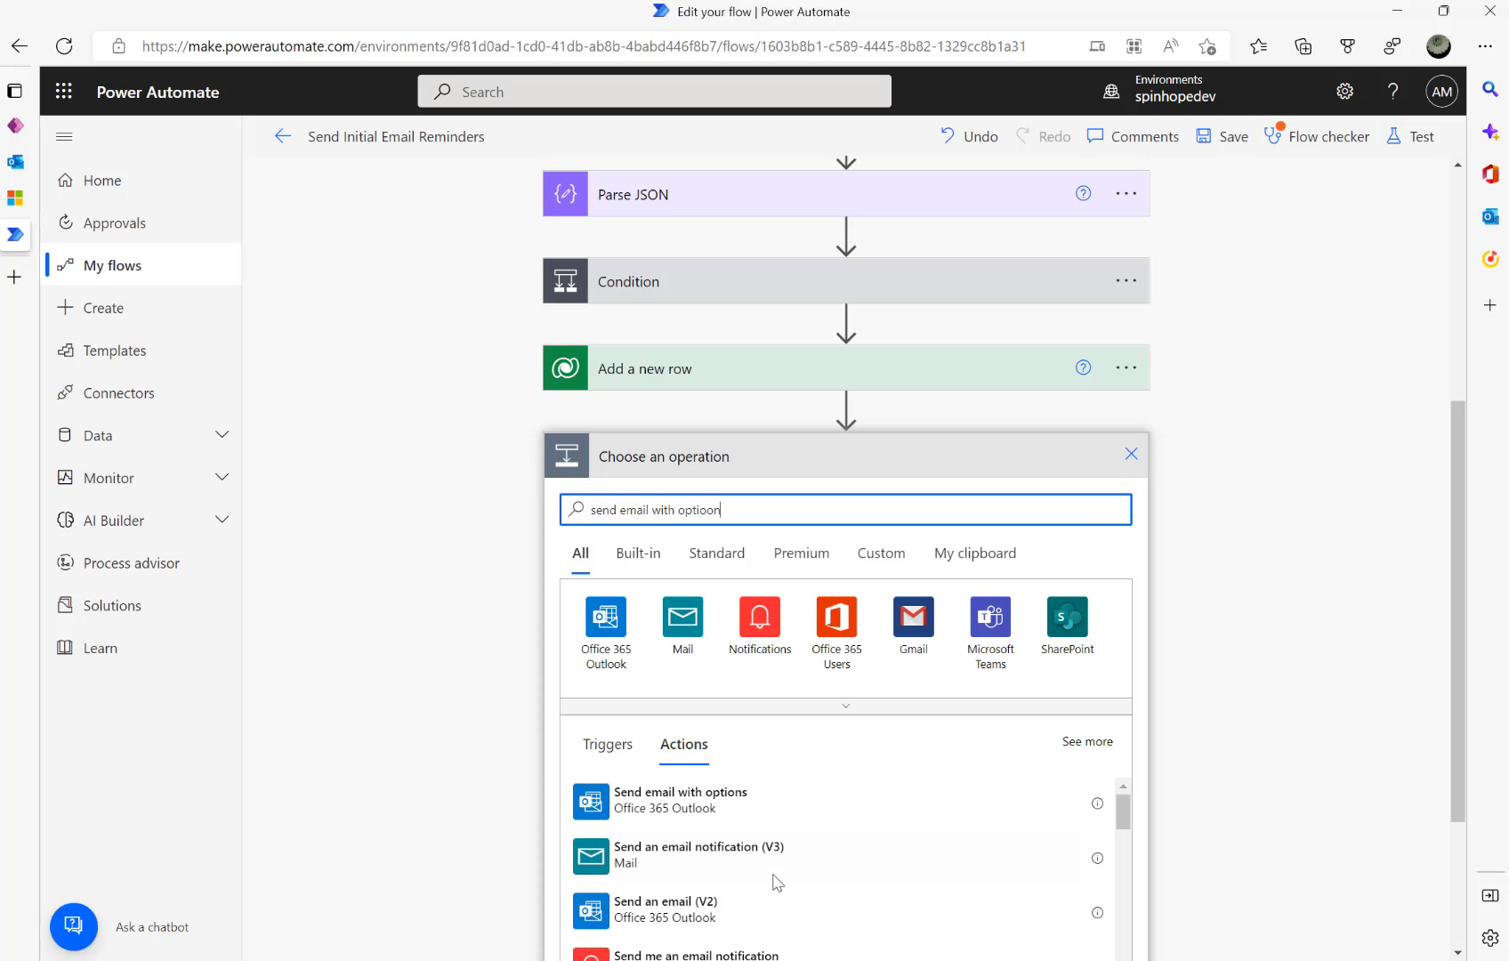
{"action": "left_click", "coordinate": [696, 803]}
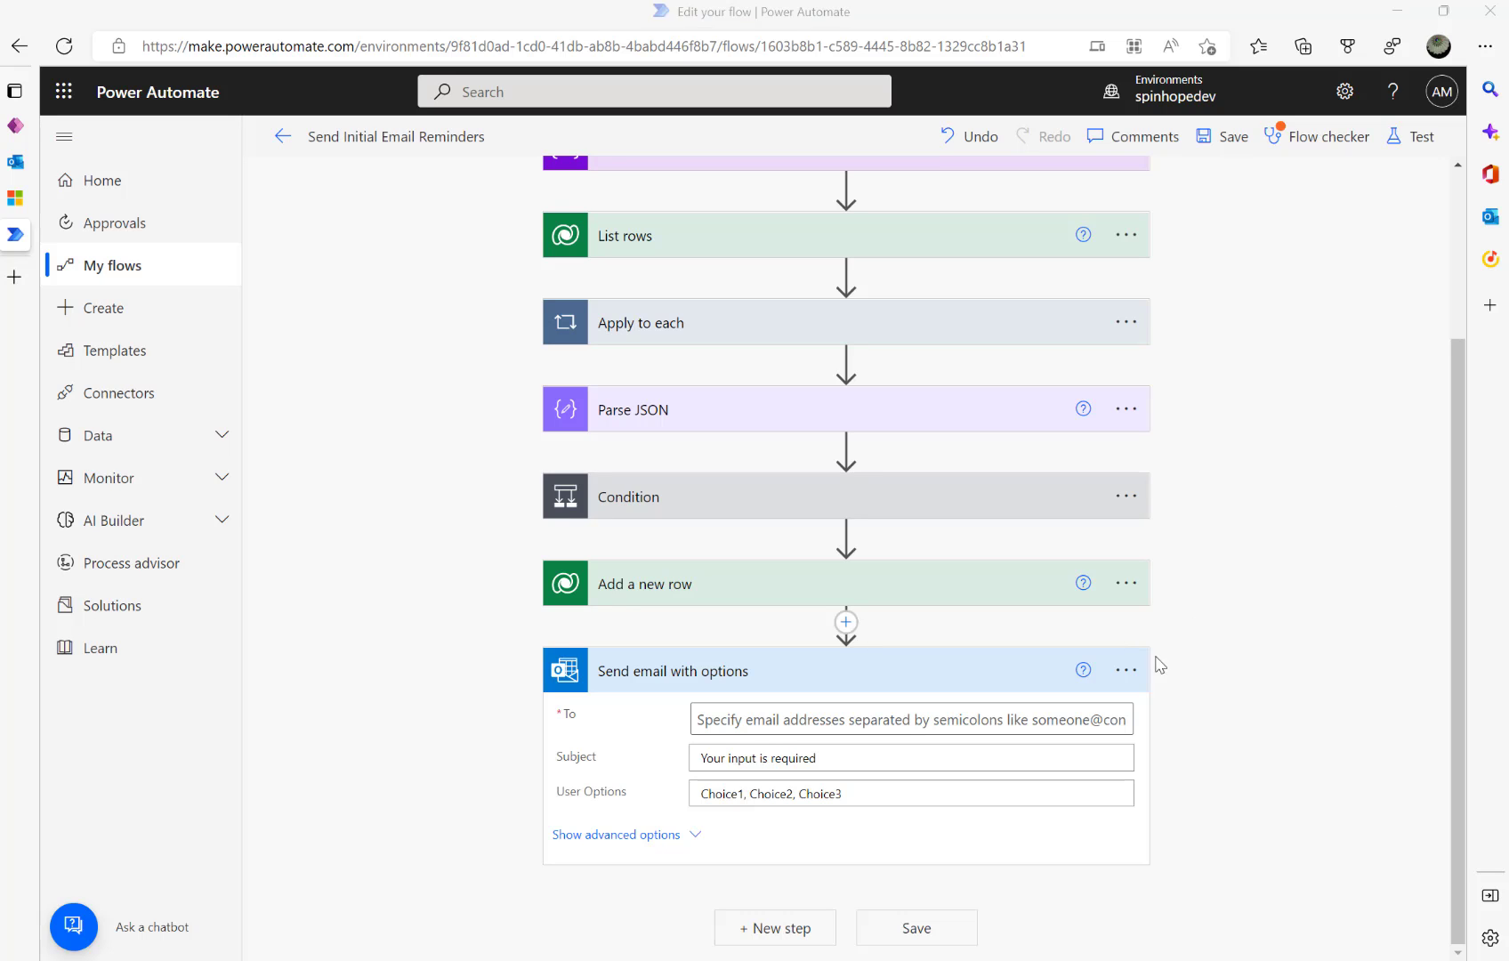
{"action": "left_click", "coordinate": [792, 719]}
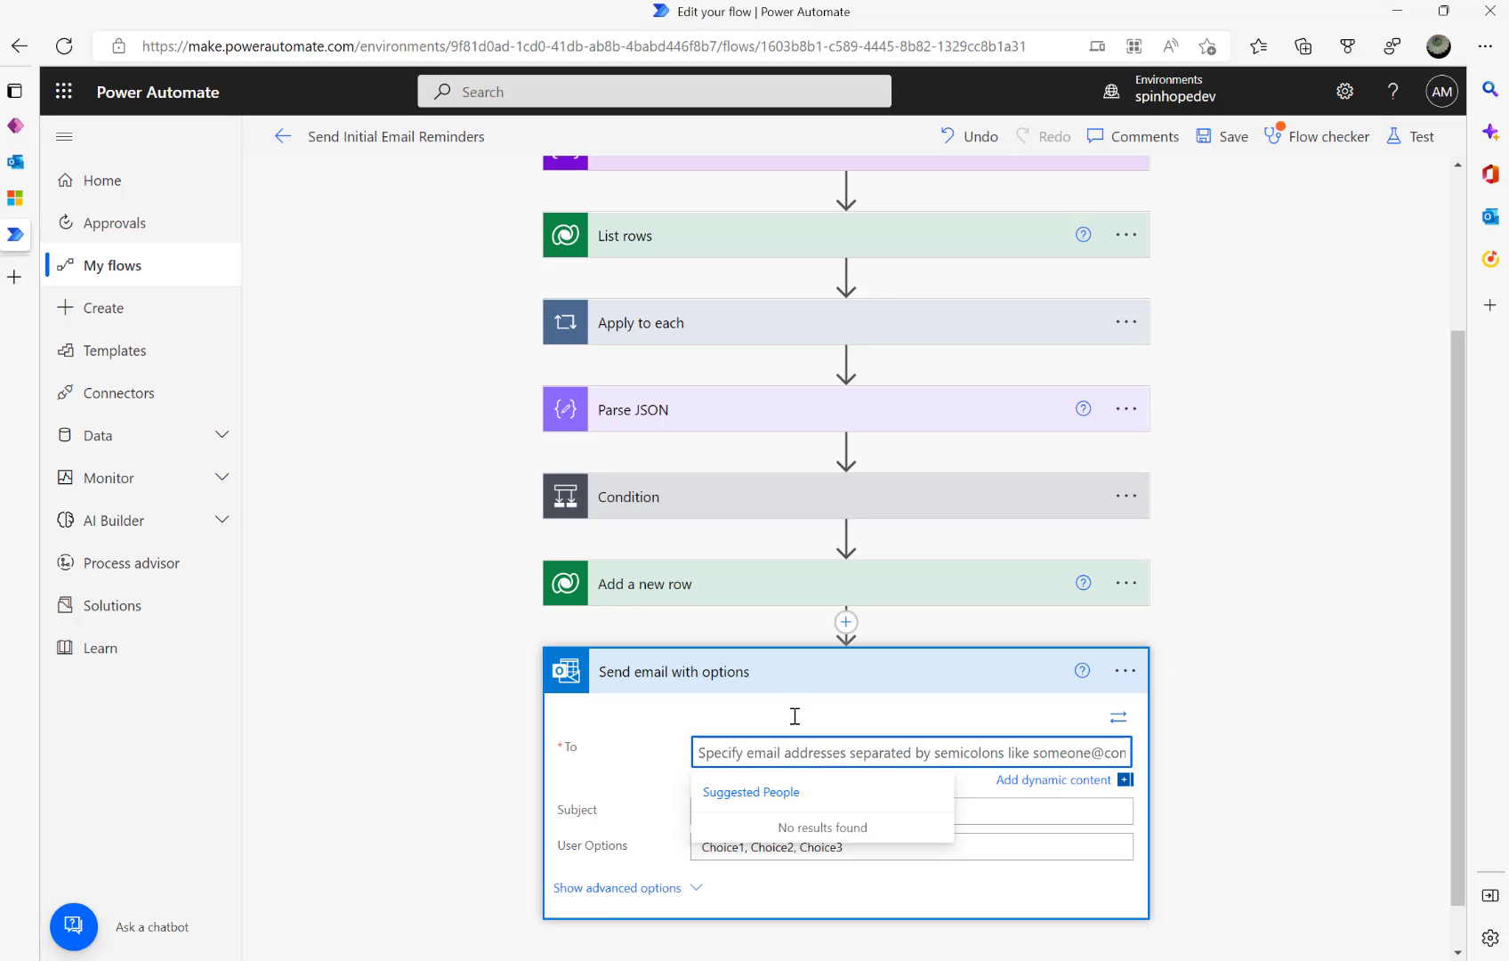
{"action": "left_click", "coordinate": [1066, 782]}
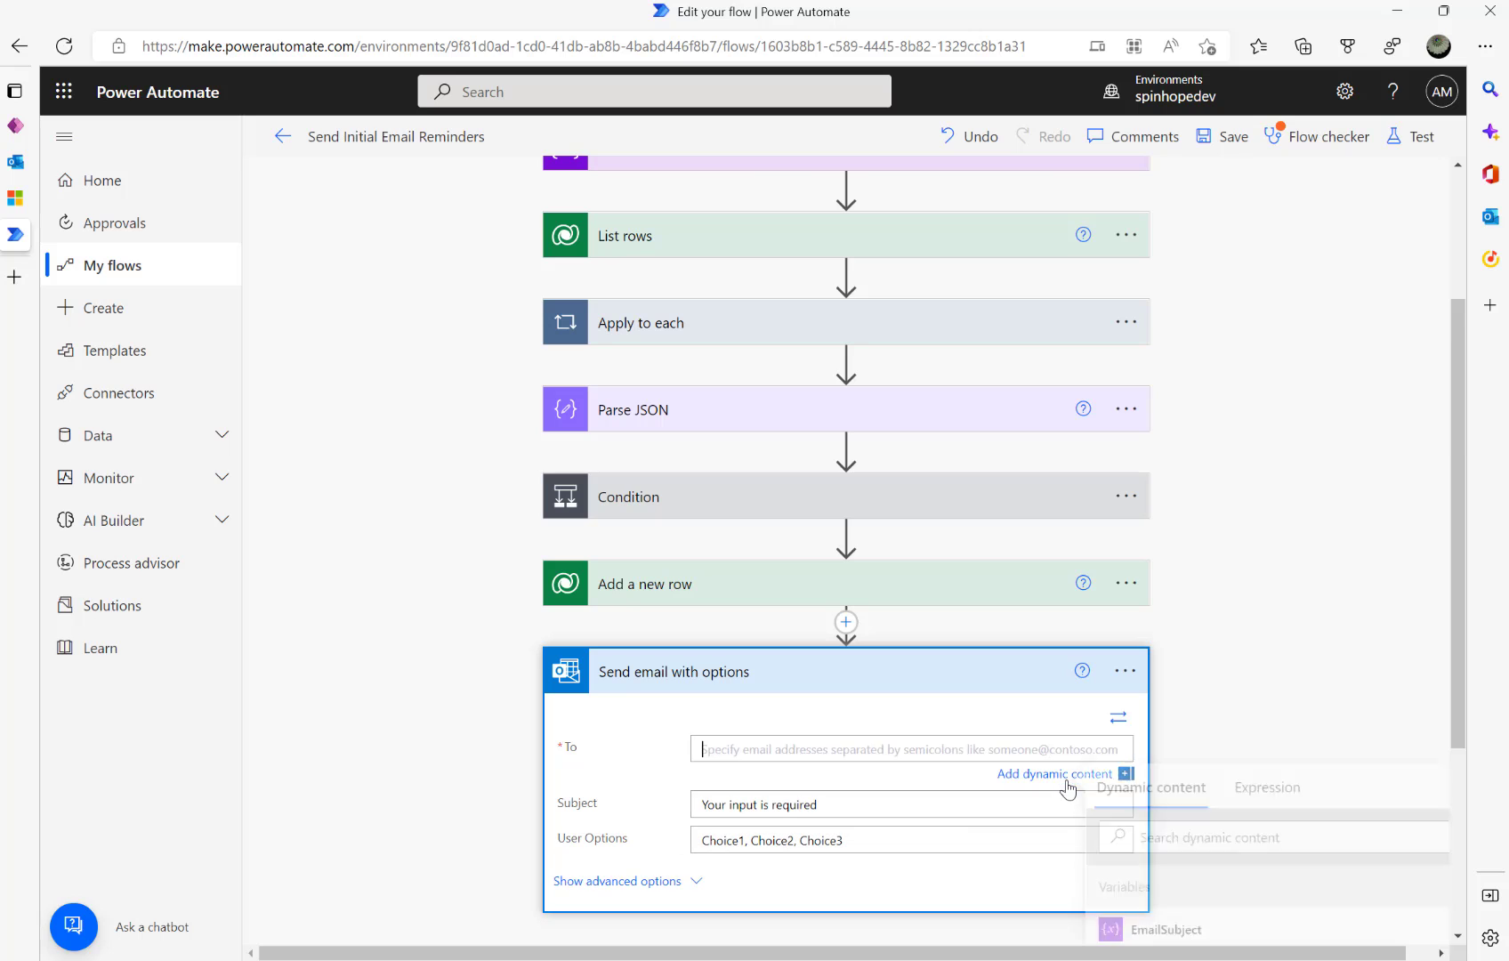
{"action": "left_click", "coordinate": [1201, 836]}
{"action": "type", "text": "app"}
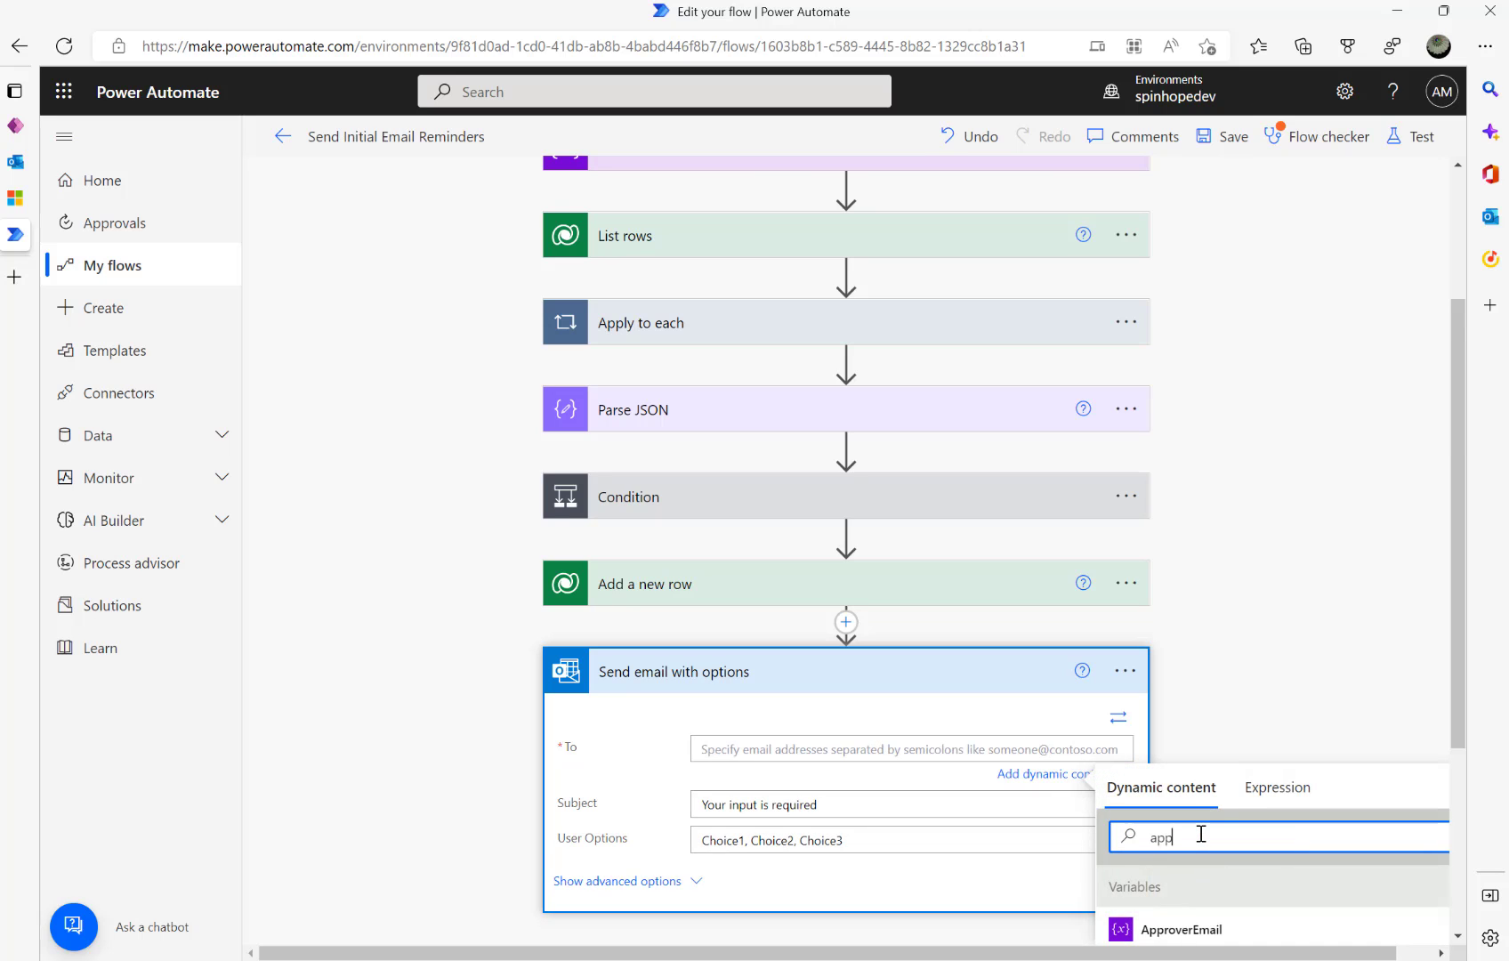
{"action": "type", "text": "ro"}
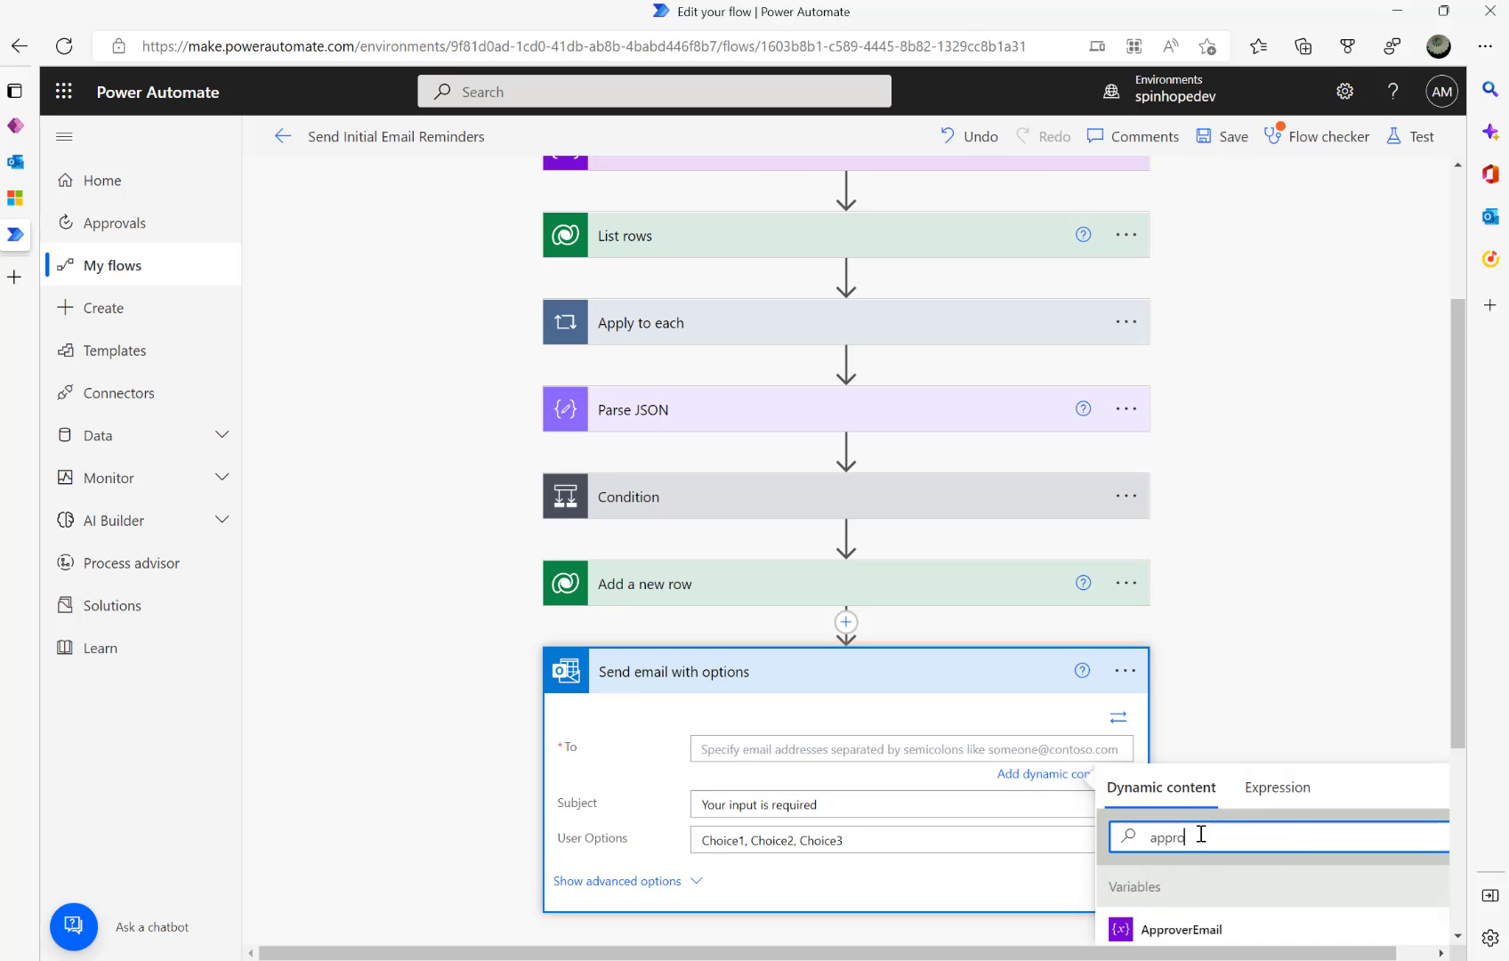
{"action": "left_click", "coordinate": [1199, 930]}
- Review the subjects set in the first Condition's Set variable 2 and Set variable 3 steps
{"action": "left_click", "coordinate": [842, 806]}
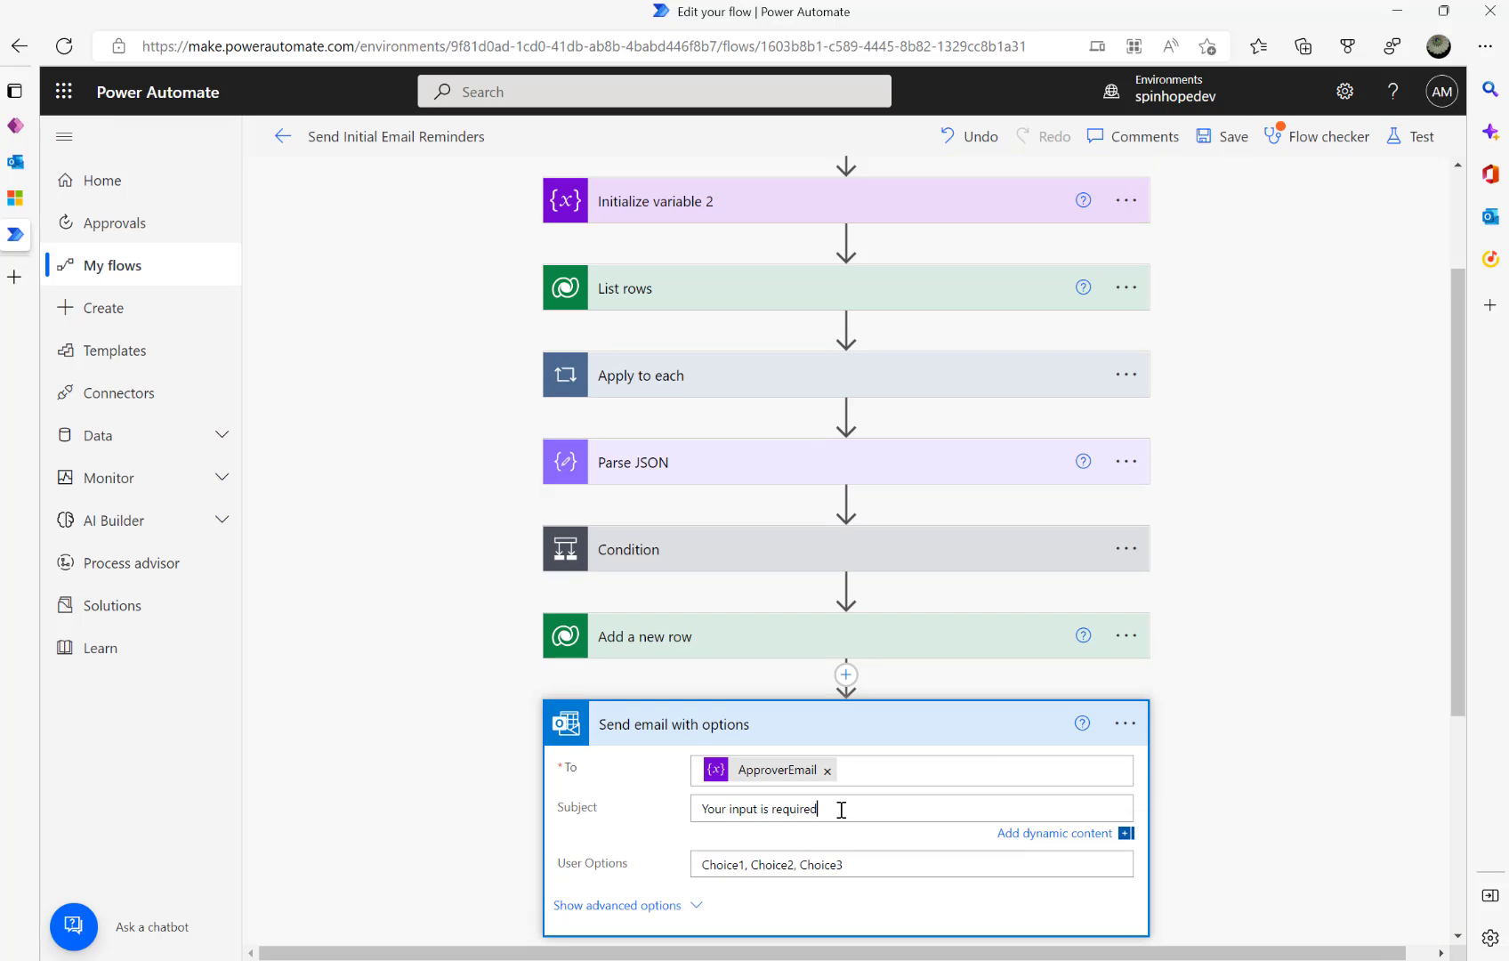
{"action": "left_click", "coordinate": [1203, 660]}
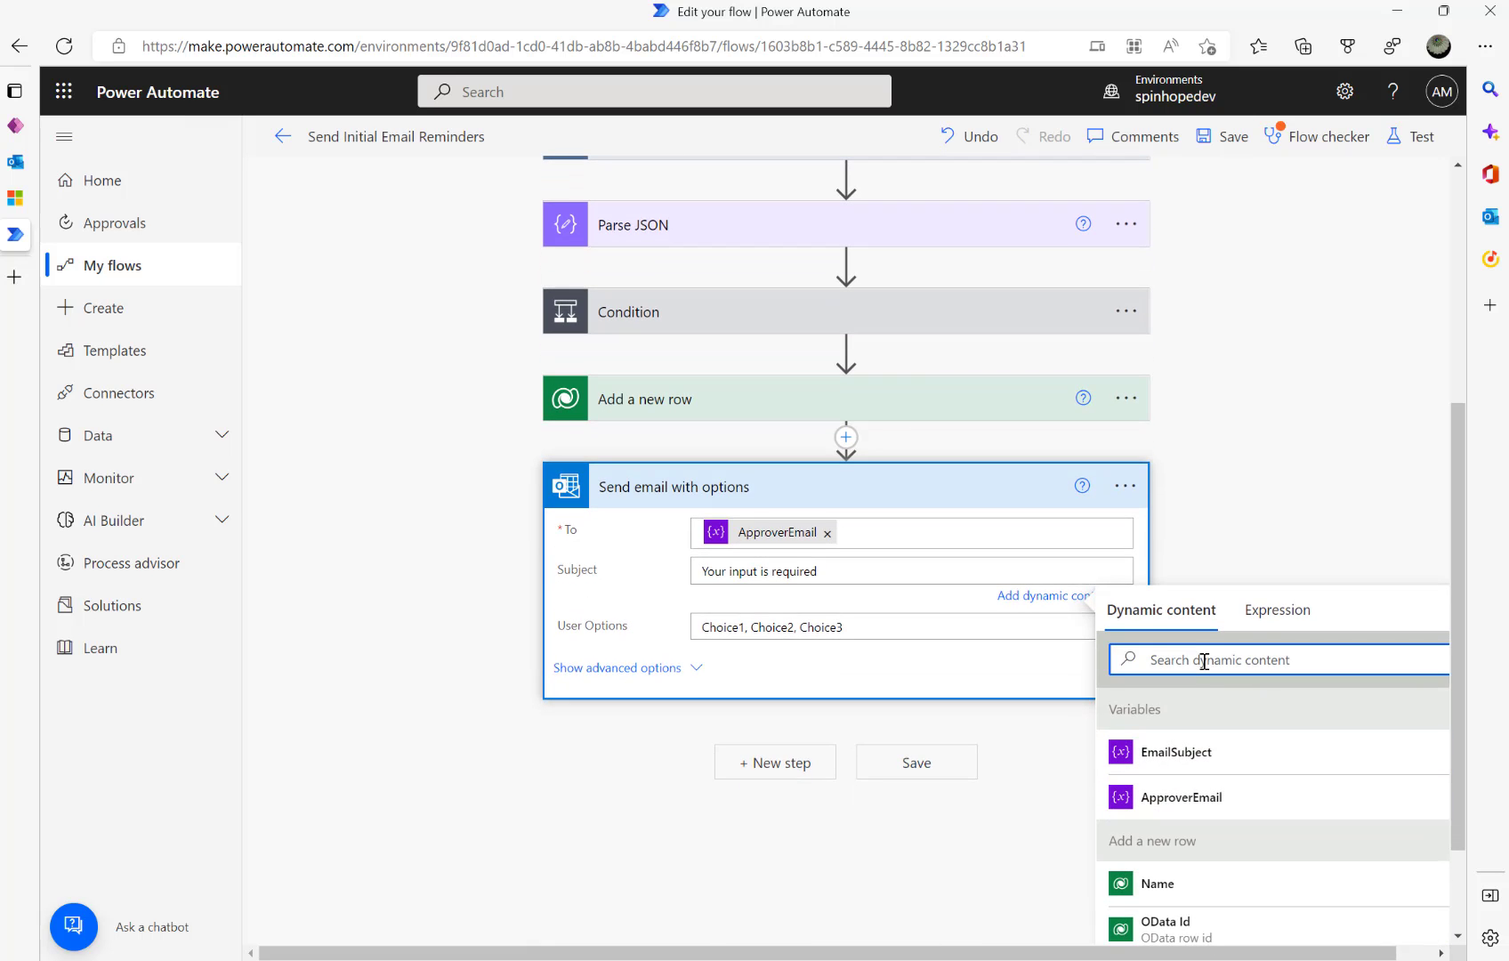
{"action": "scroll", "coordinate": [674, 425], "scroll_direction": "up", "scroll_amount": 3}
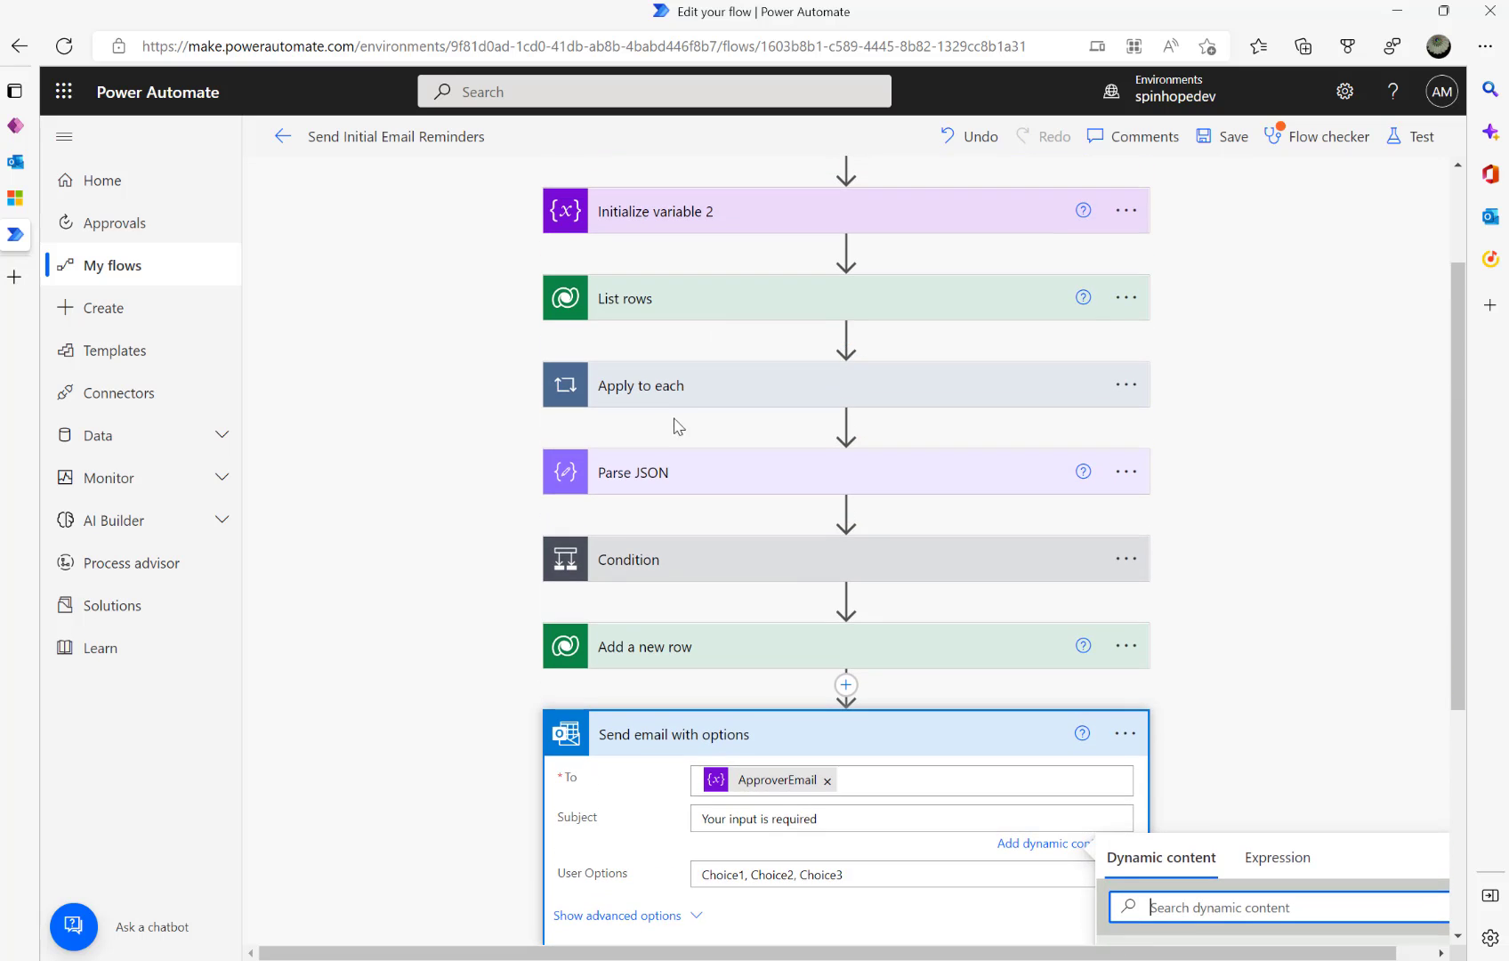
{"action": "left_click", "coordinate": [678, 561]}
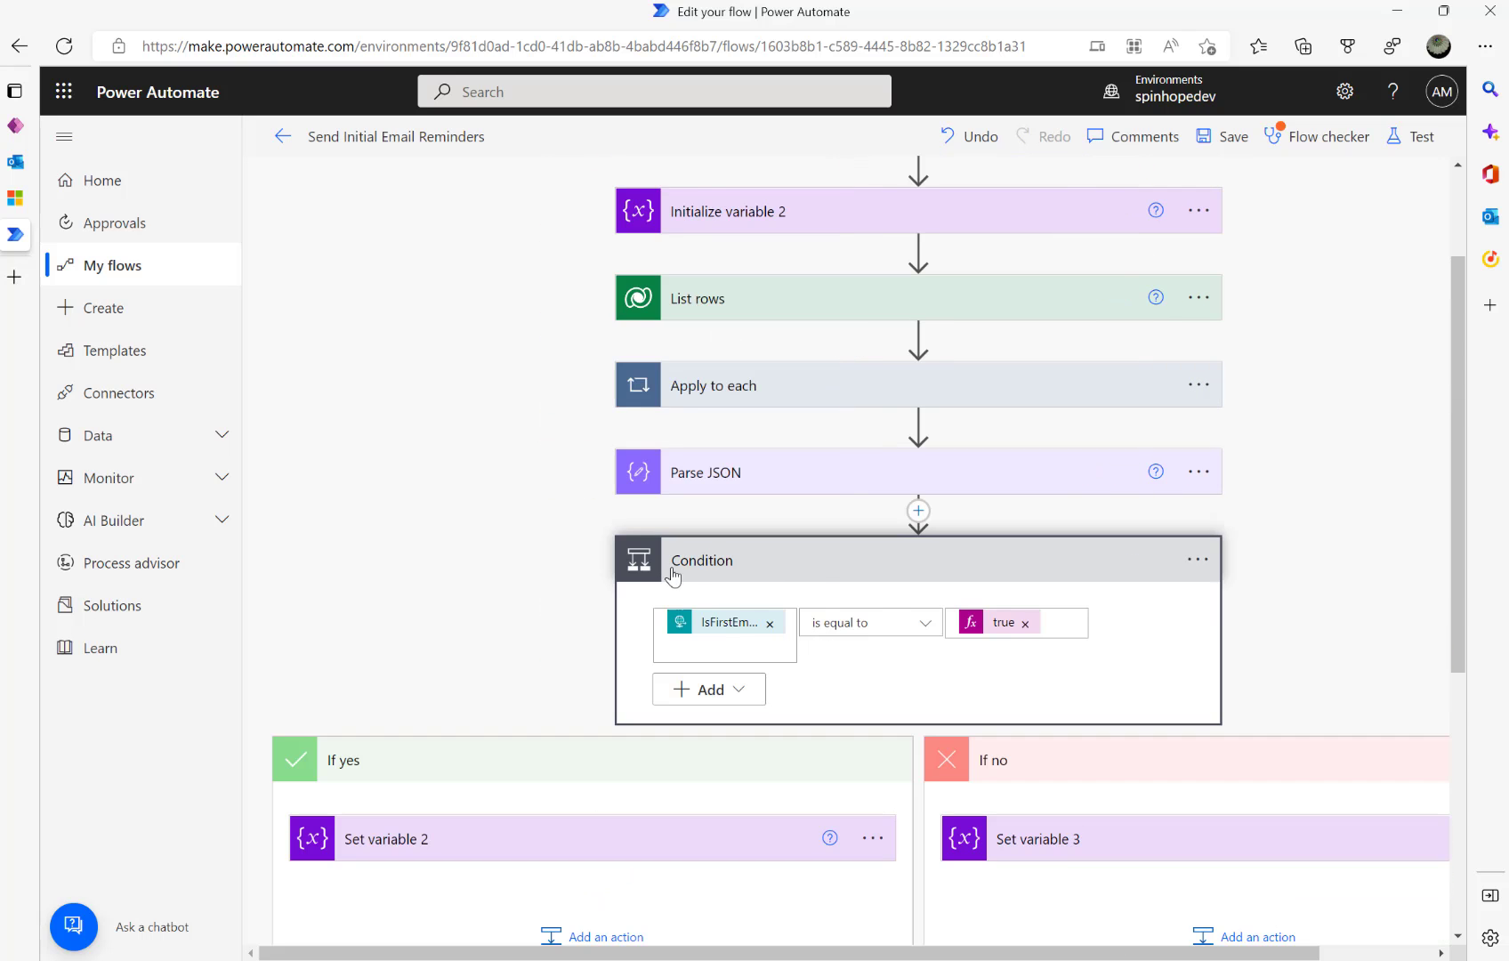
{"action": "left_click", "coordinate": [595, 848]}
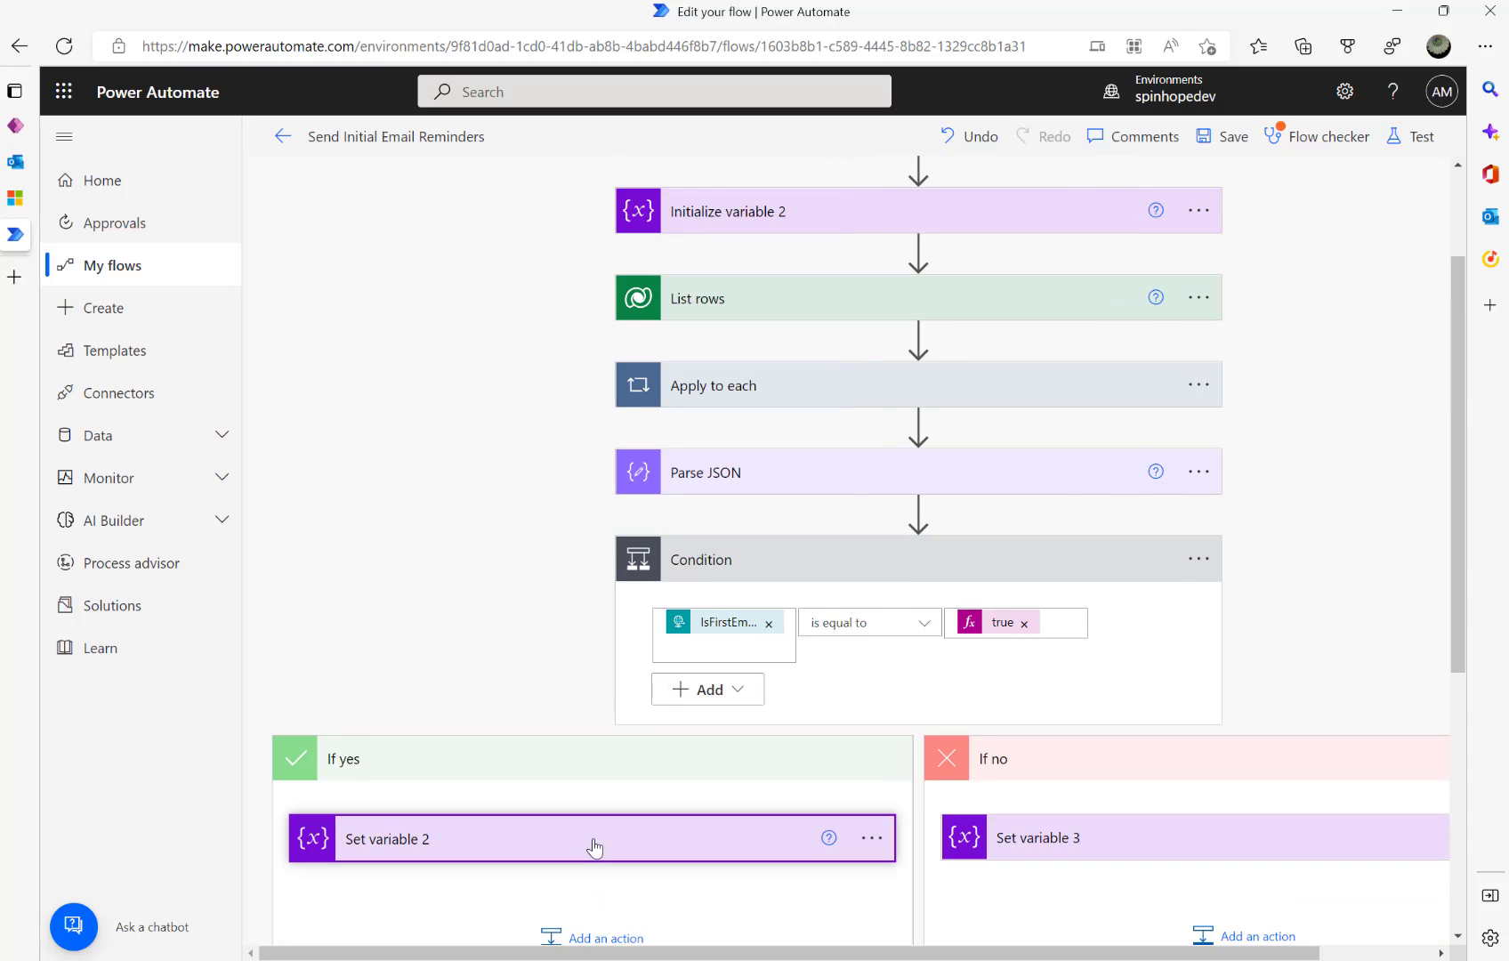
{"action": "scroll", "coordinate": [1173, 771], "scroll_direction": "down", "scroll_amount": 2}
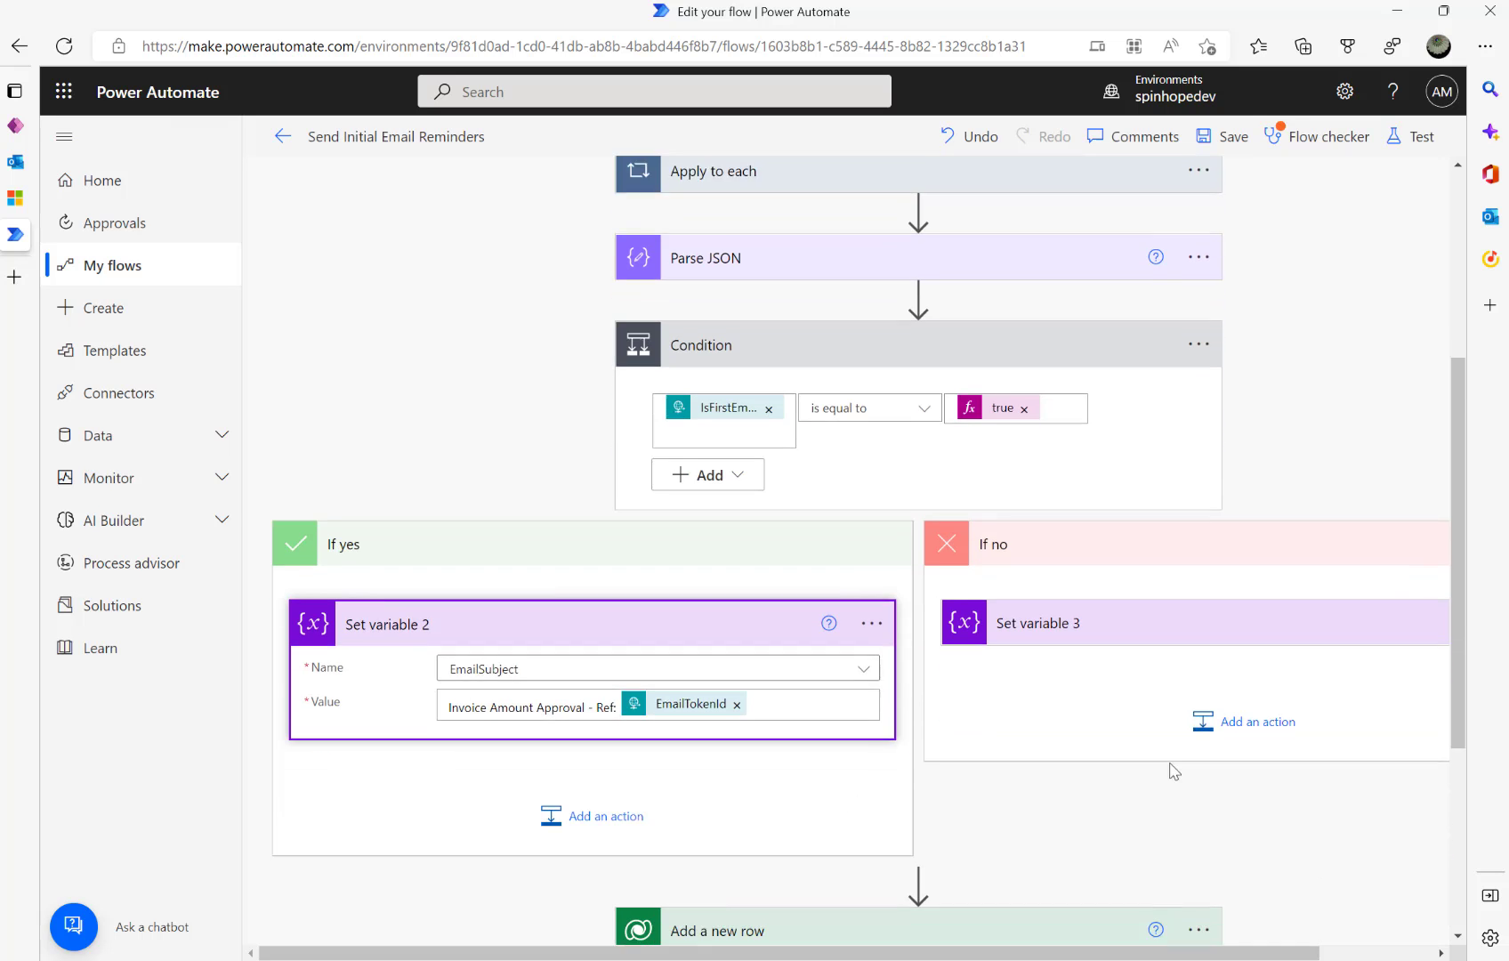
{"action": "scroll", "coordinate": [1157, 676], "scroll_direction": "down", "scroll_amount": 1}
{"action": "left_click", "coordinate": [1122, 549]}
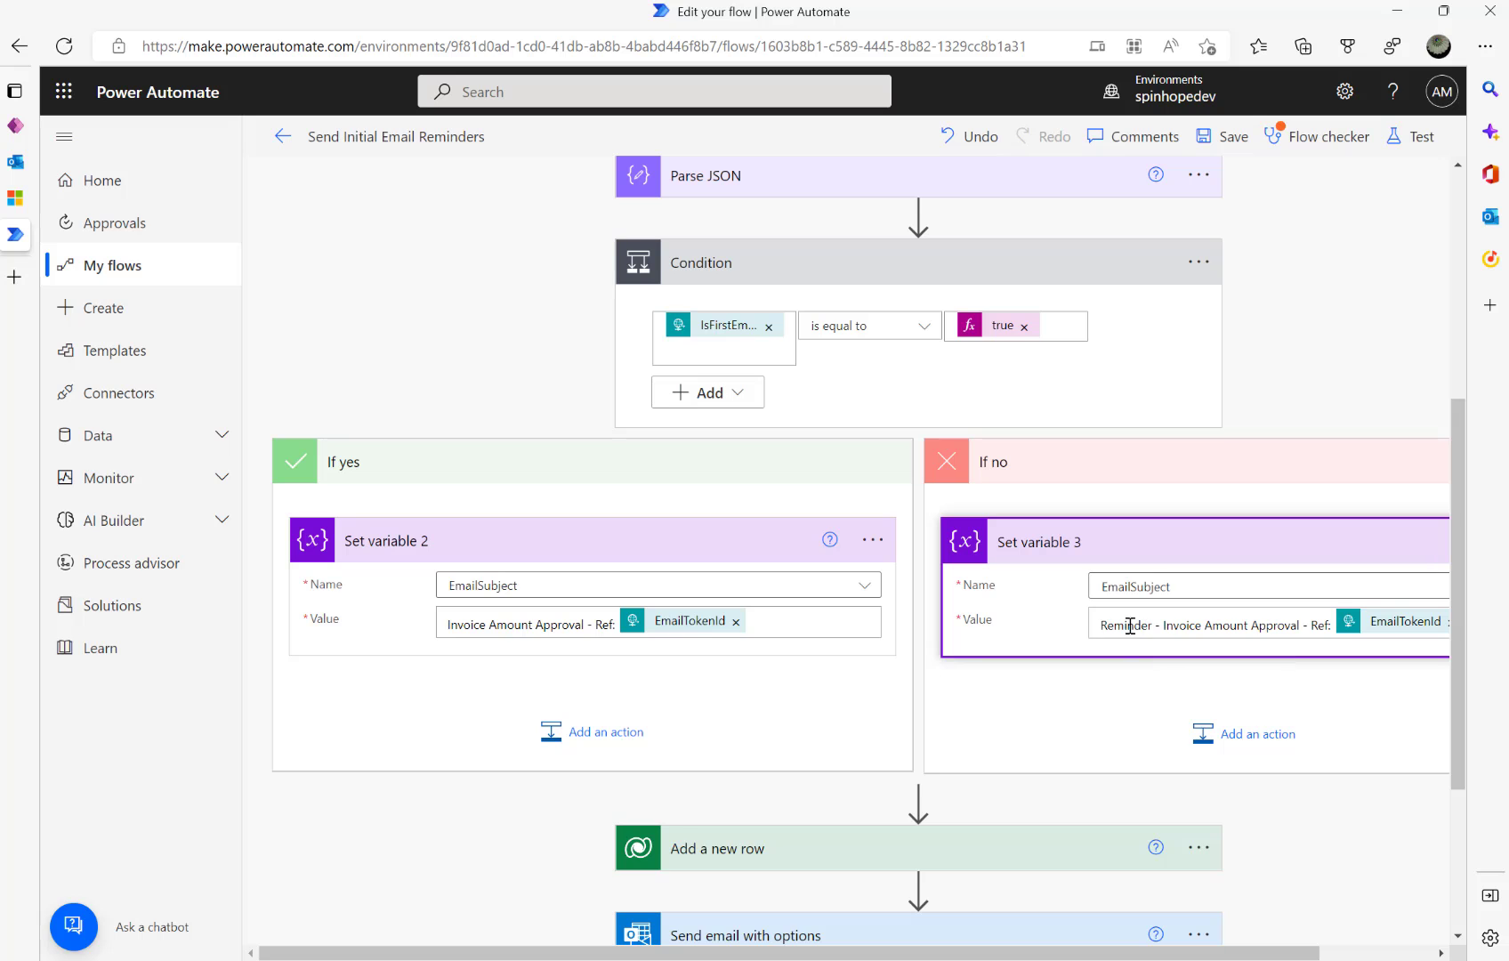
{"action": "scroll", "coordinate": [890, 789], "scroll_direction": "down", "scroll_amount": 3}
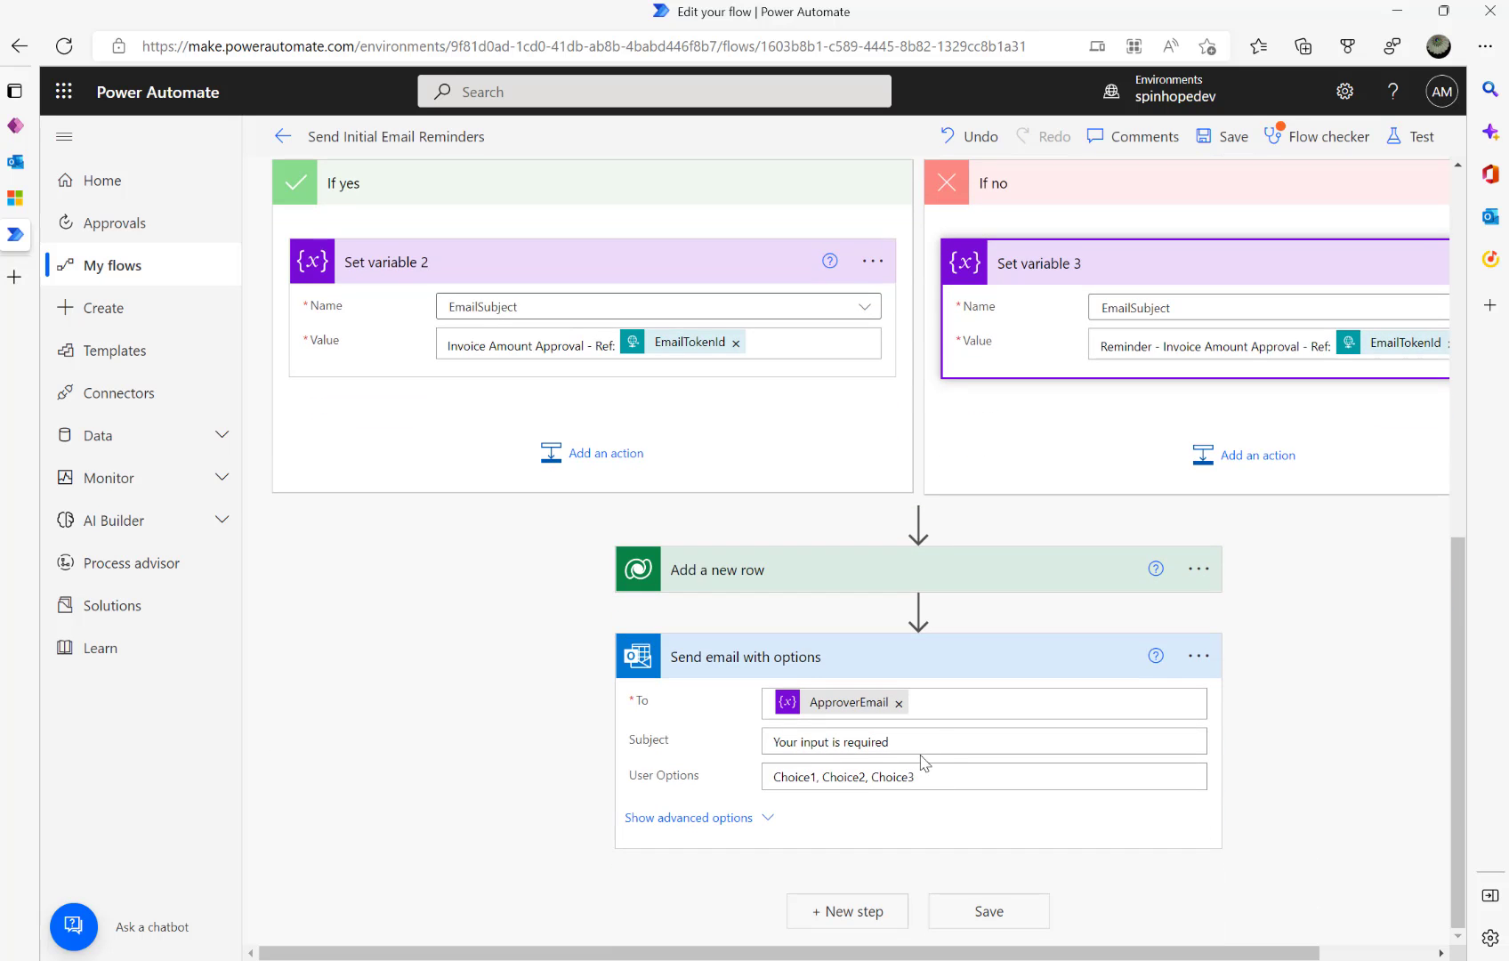
- Replace the email's placeholder subject with the EmailSubject value
{"action": "left_click", "coordinate": [958, 744]}
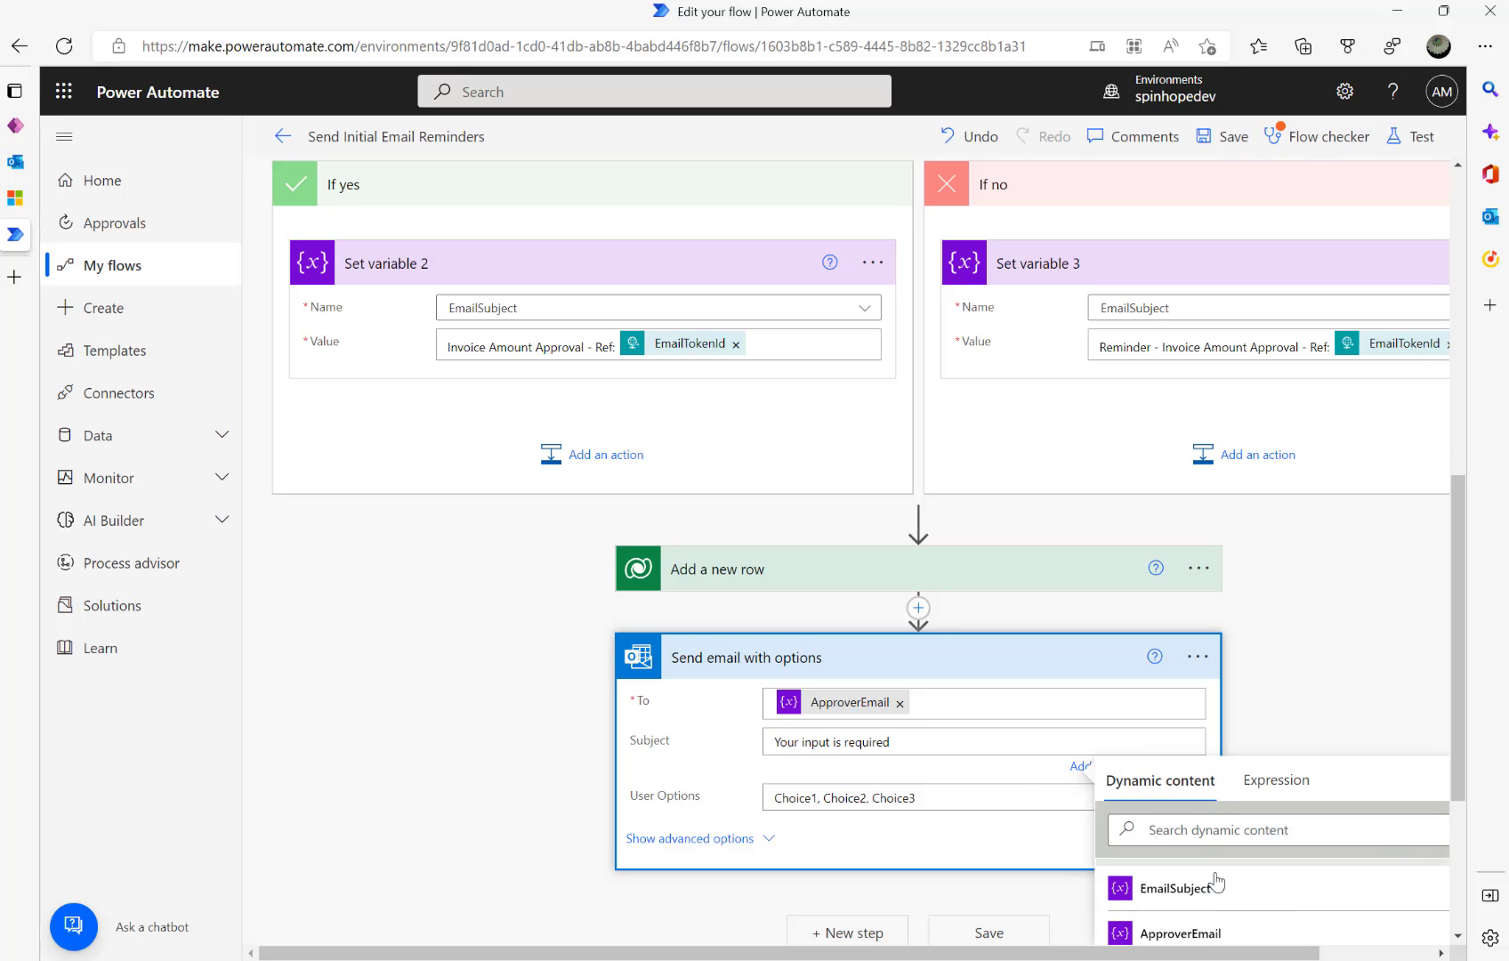
{"action": "left_click", "coordinate": [1191, 890]}
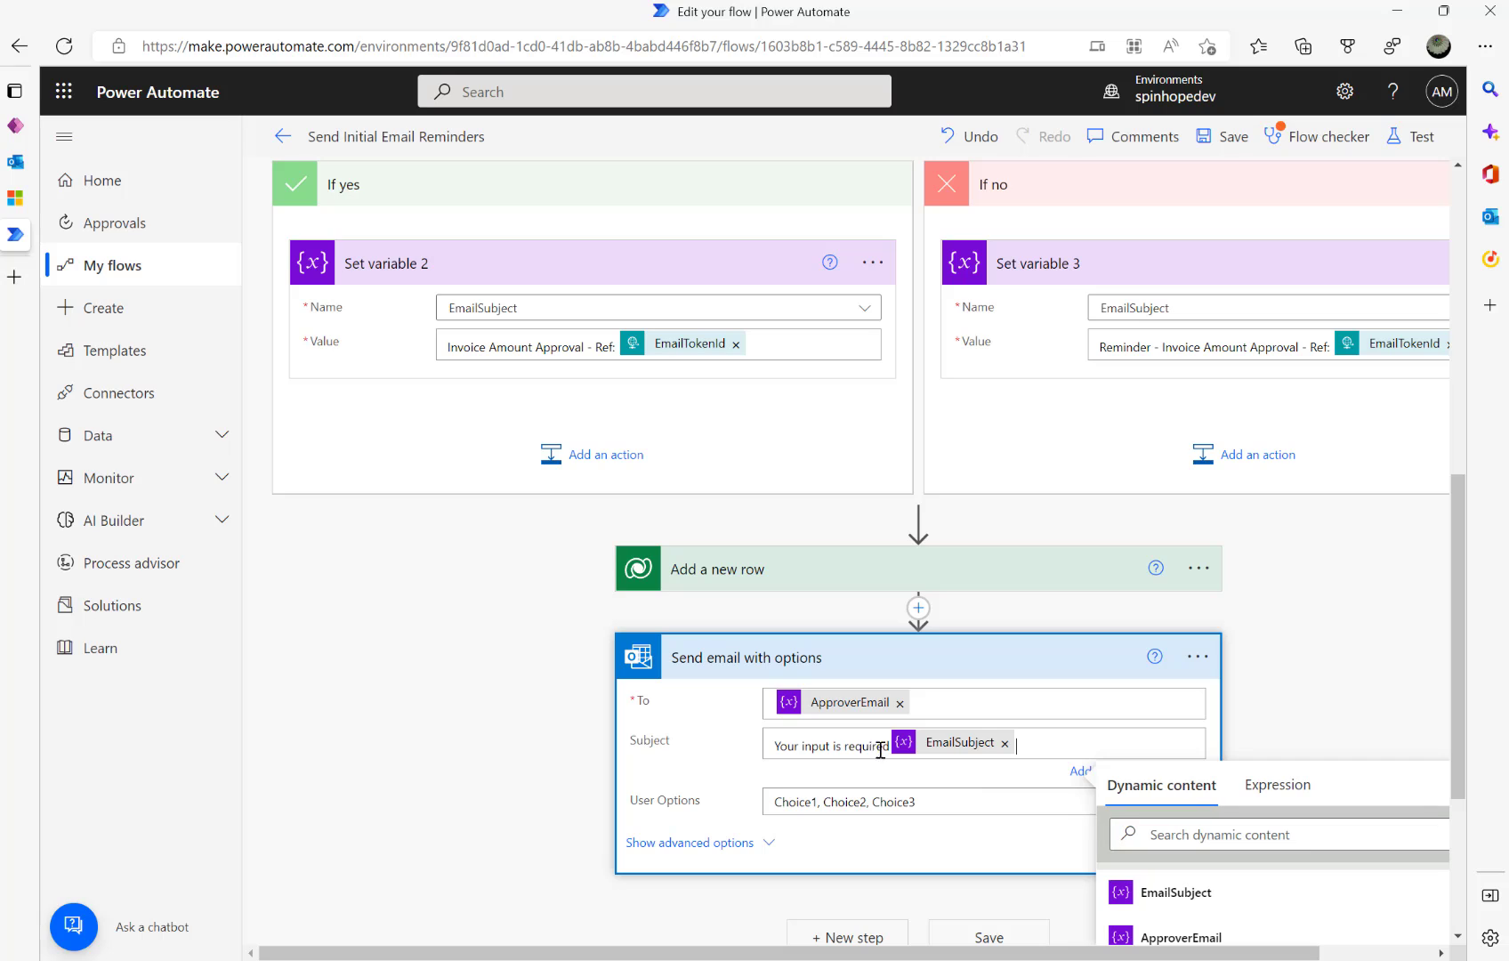
{"action": "left_click_drag", "start_coordinate": [893, 746], "coordinate": [786, 742]}
{"action": "left_click", "coordinate": [1070, 743]}
{"action": "key", "text": "BackSpace"}
{"action": "key", "text": "BackSpace"}
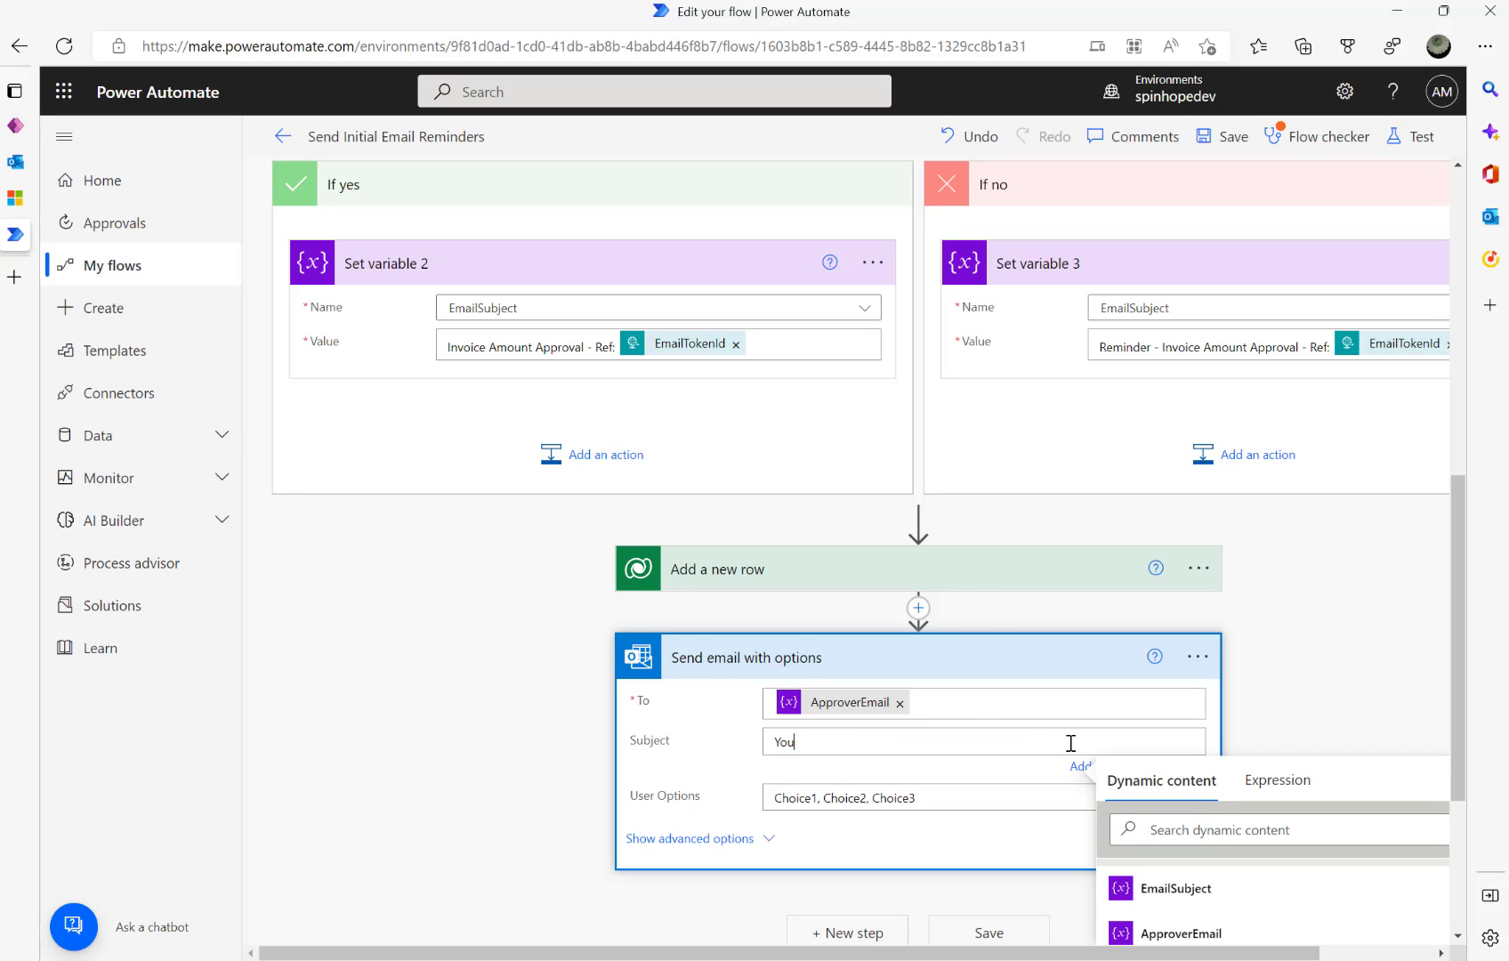
{"action": "key", "text": "BackSpace"}
{"action": "key", "text": "BackSpace"}
{"action": "key", "text": "BackSpace"}
{"action": "left_click", "coordinate": [1179, 895]}
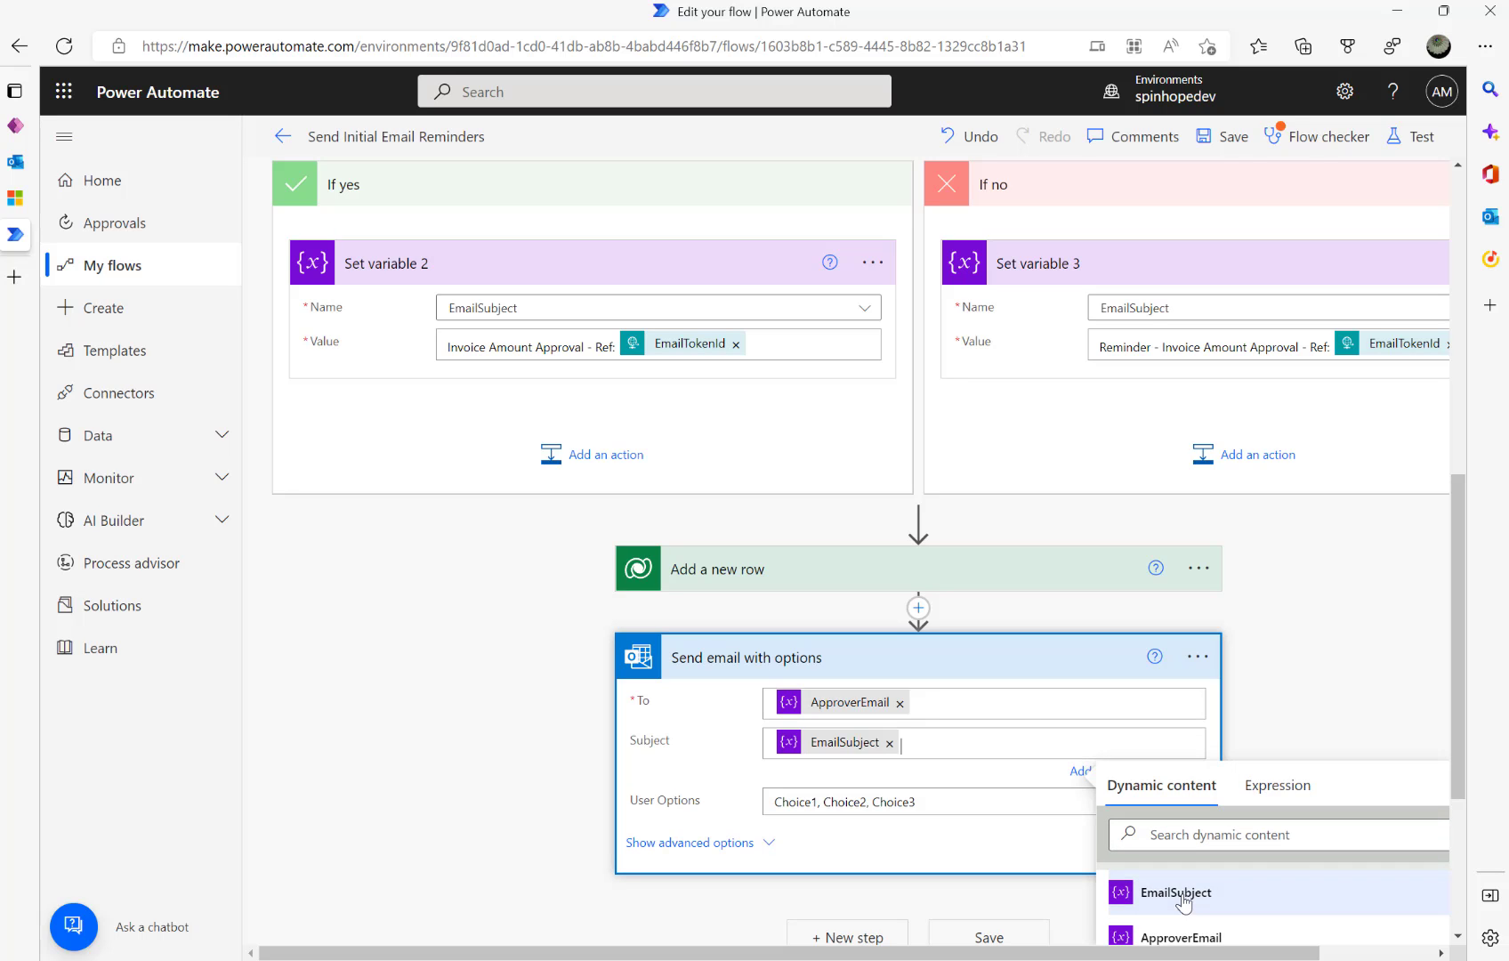
- Set the email's User Options to Approved,Rejected
{"action": "left_click_drag", "start_coordinate": [956, 802], "coordinate": [678, 801]}
{"action": "left_click", "coordinate": [943, 800]}
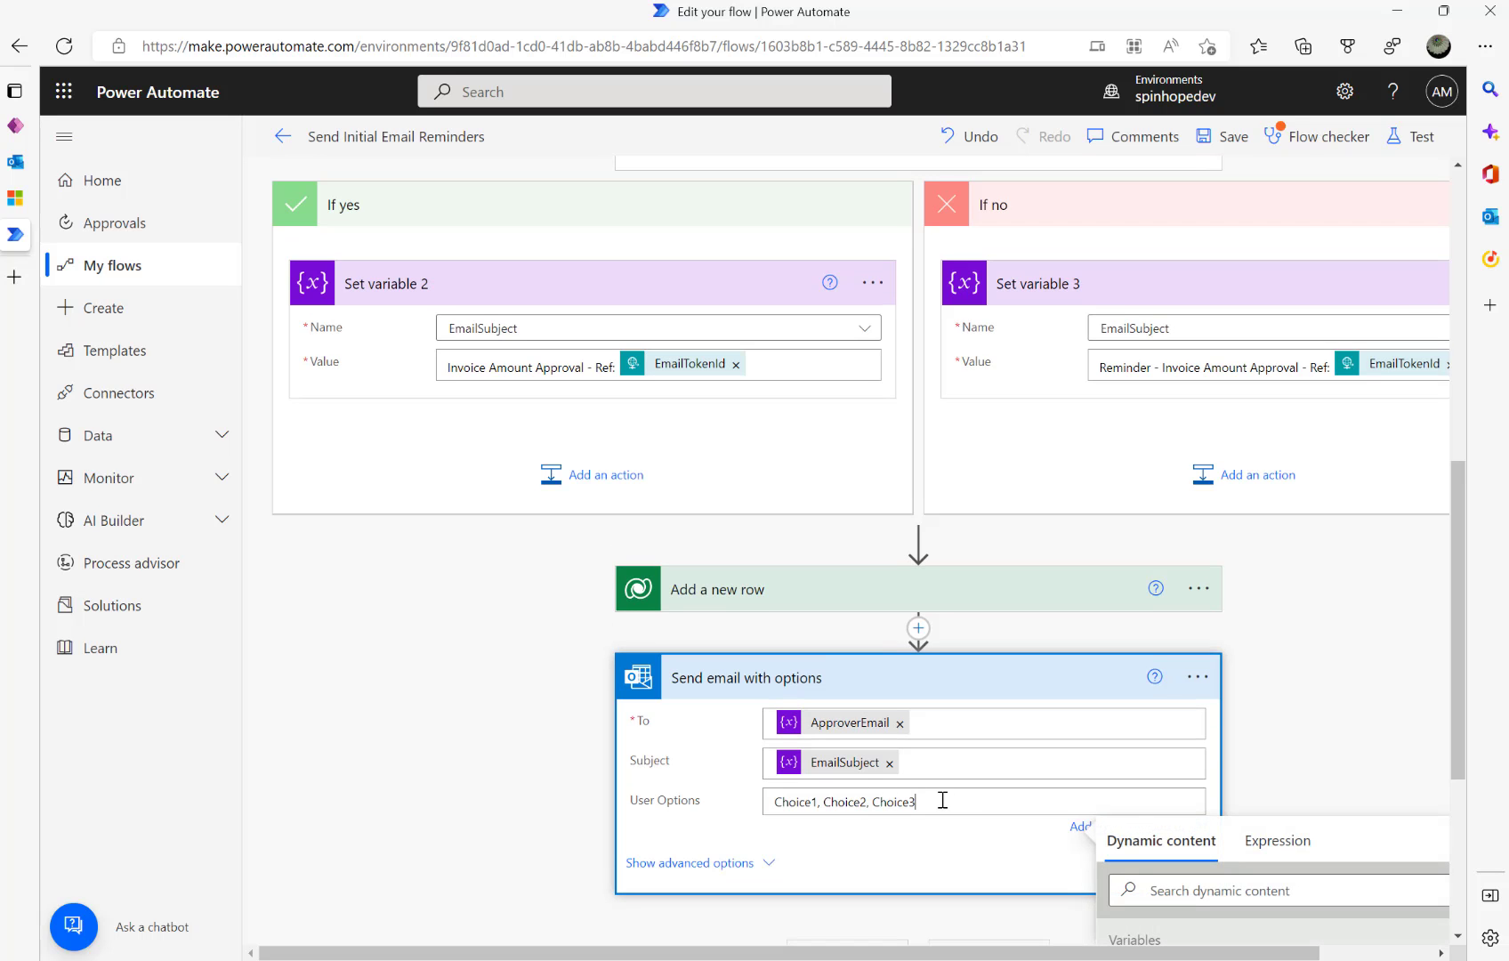
{"action": "key", "text": "ctrl+a"}
{"action": "type", "text": "A"}
{"action": "left_click", "coordinate": [474, 741]}
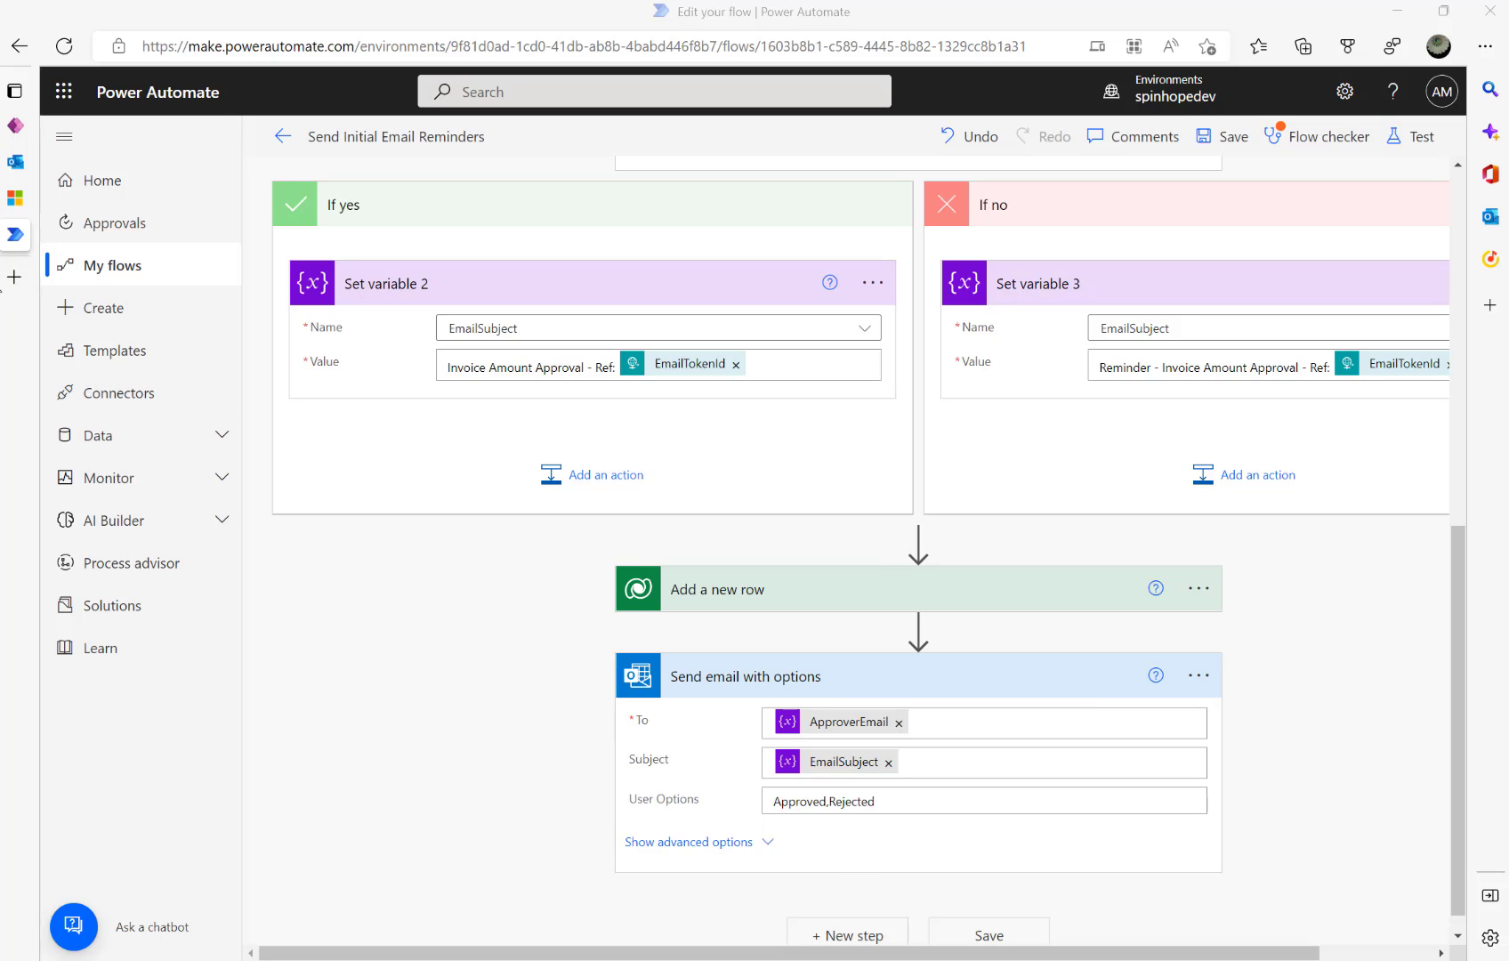
{"action": "left_click", "coordinate": [18, 196]}
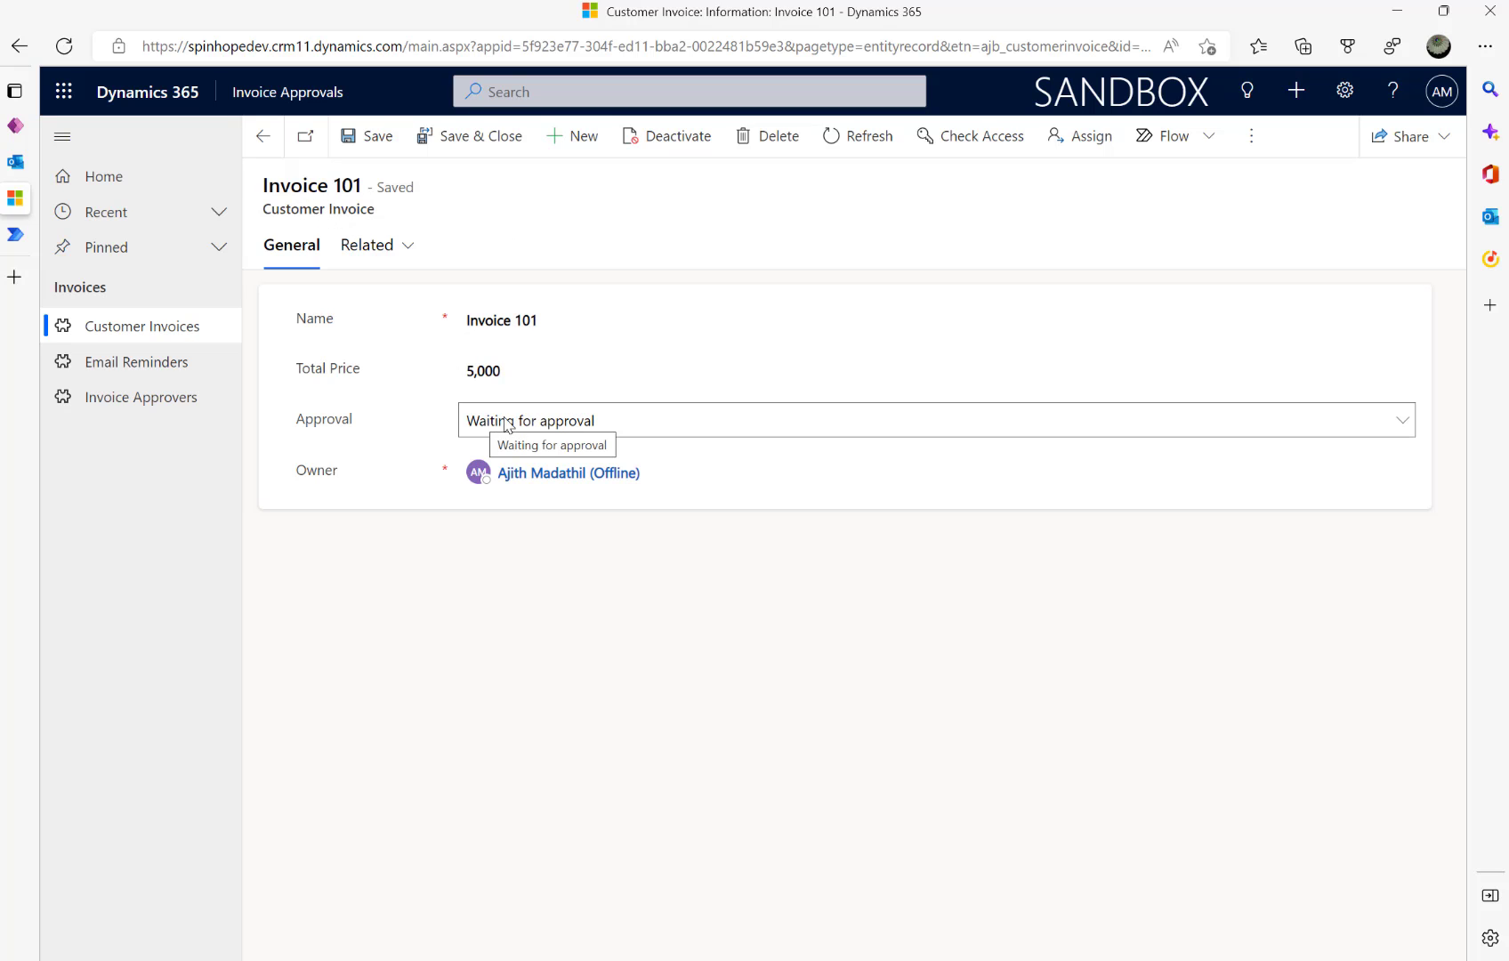
{"action": "left_click", "coordinate": [134, 361]}
{"action": "left_click", "coordinate": [438, 276]}
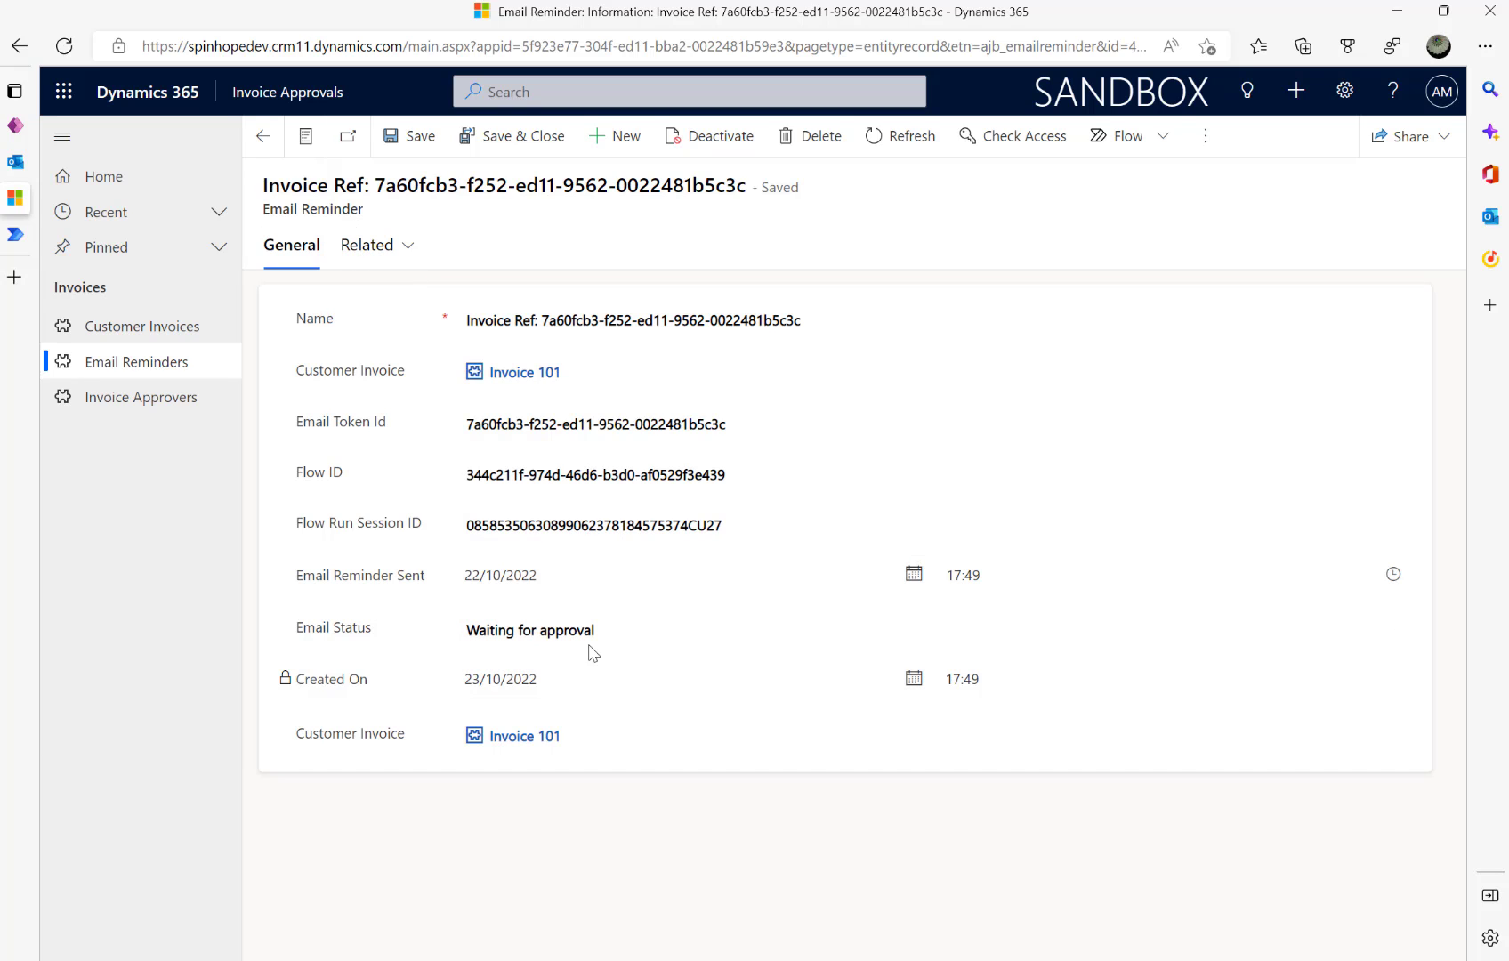
{"action": "left_click", "coordinate": [551, 641]}
{"action": "left_click", "coordinate": [591, 640]}
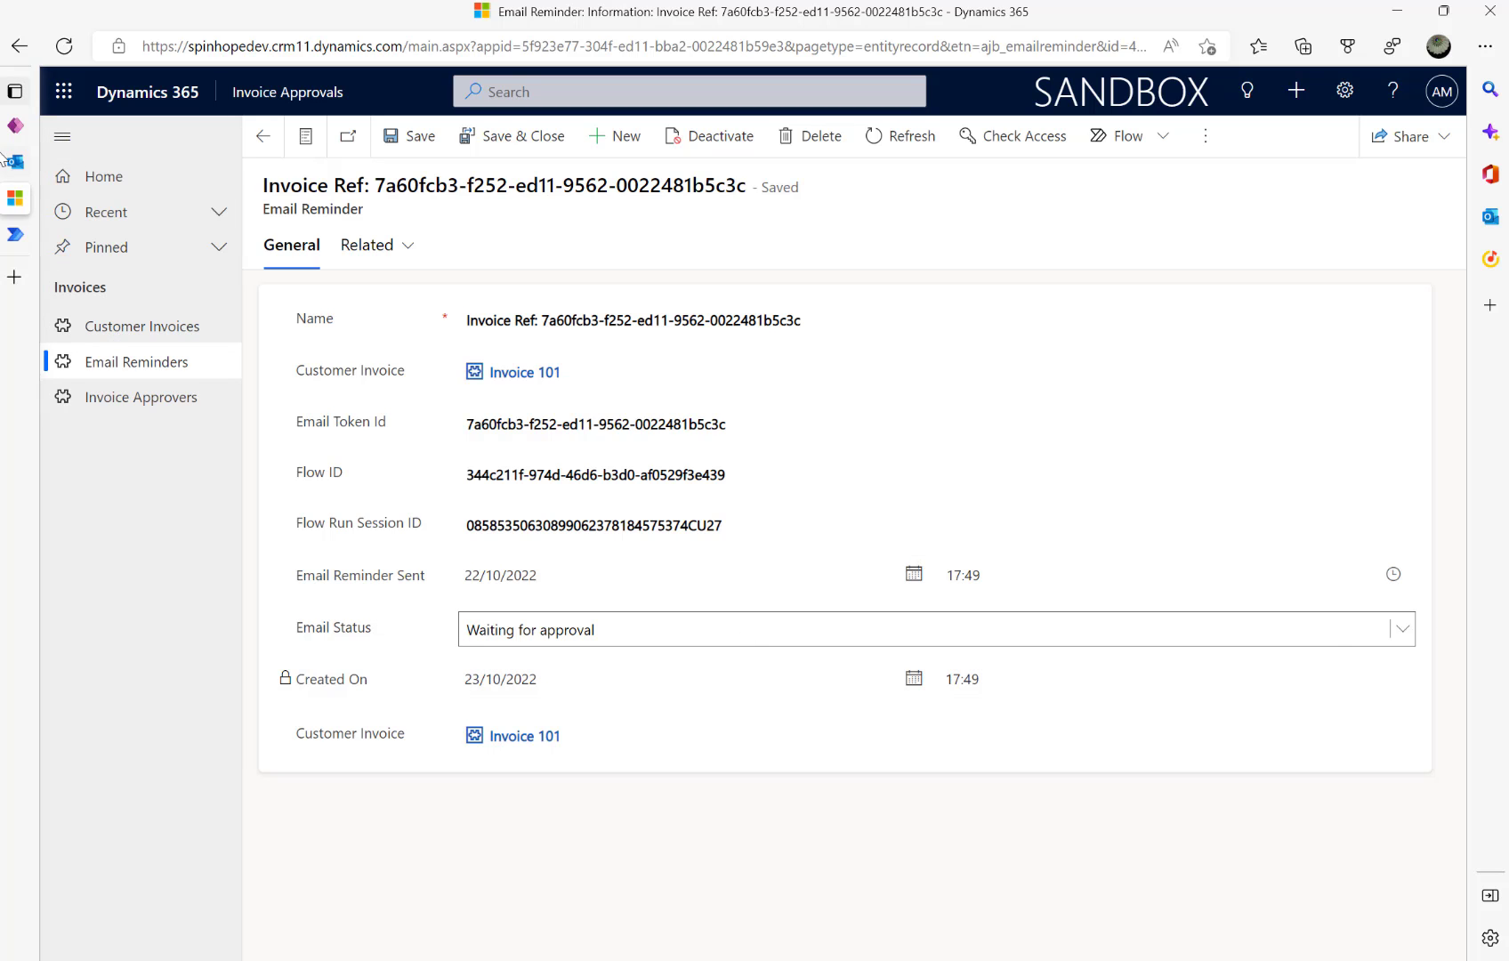
{"action": "left_click", "coordinate": [20, 238]}
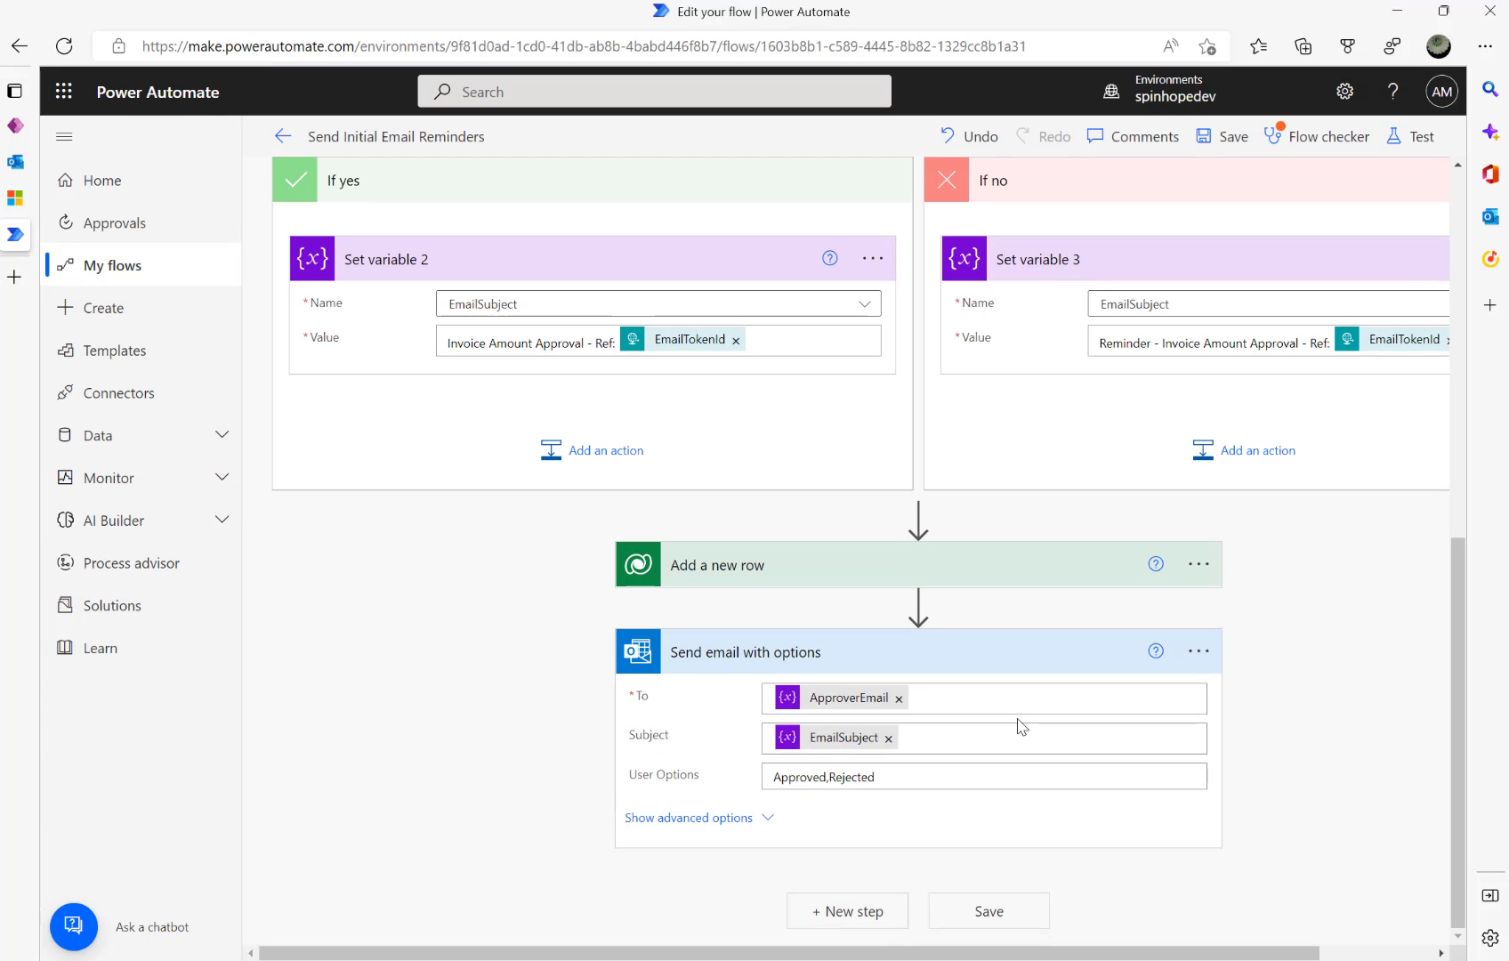
- After the email step, add Condition 2 checking that SelectedOption is equal to Approved
{"action": "left_click", "coordinate": [852, 911]}
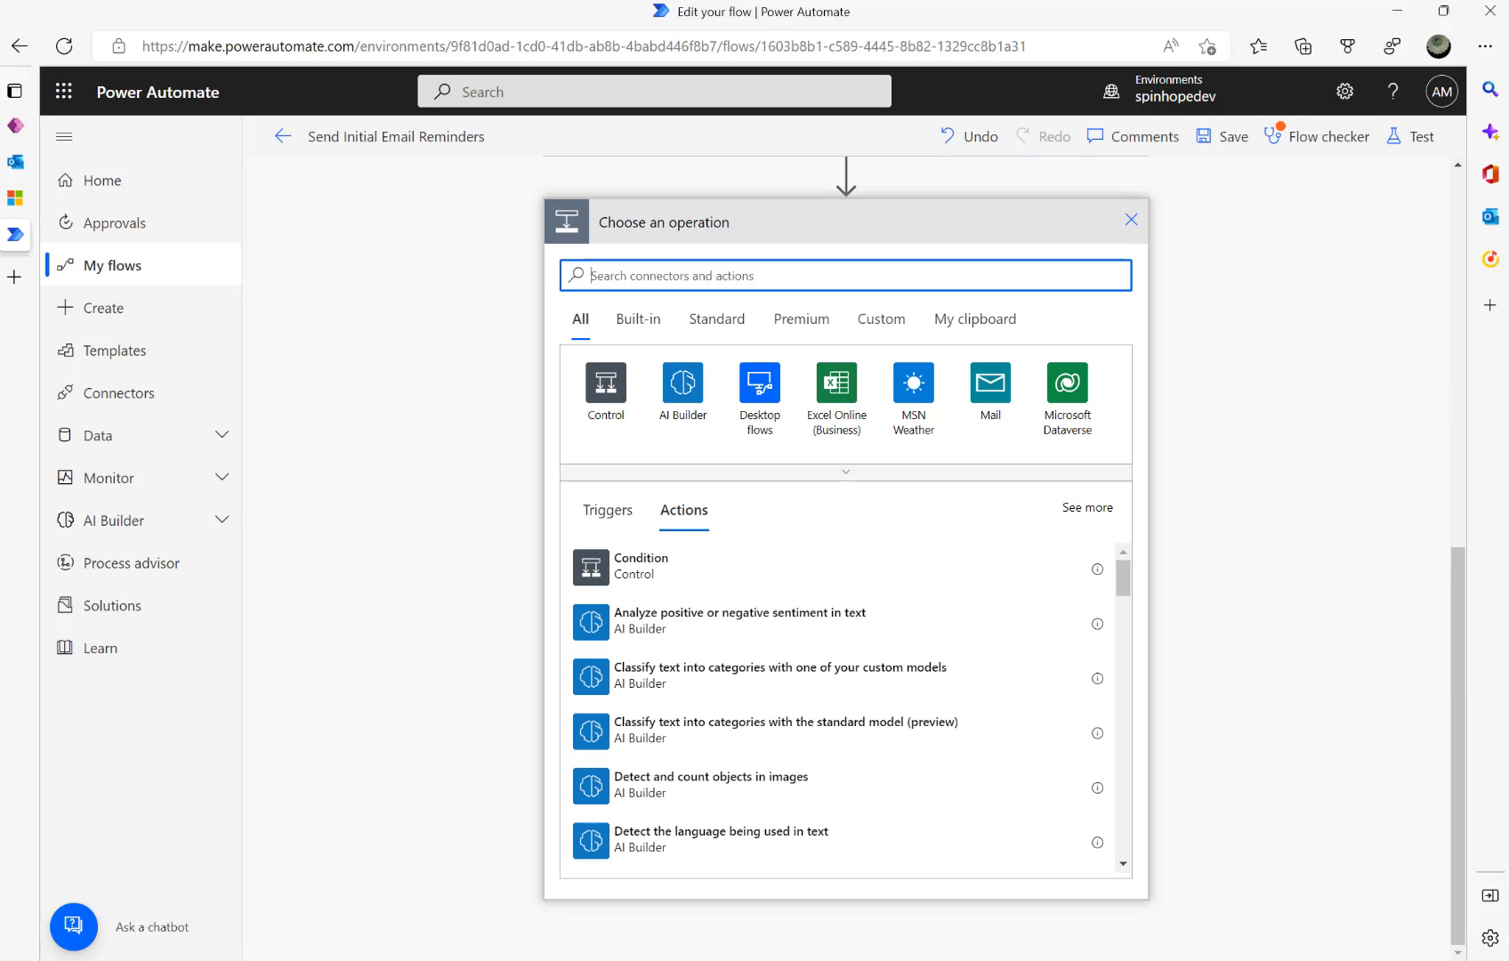
{"action": "left_click", "coordinate": [621, 415]}
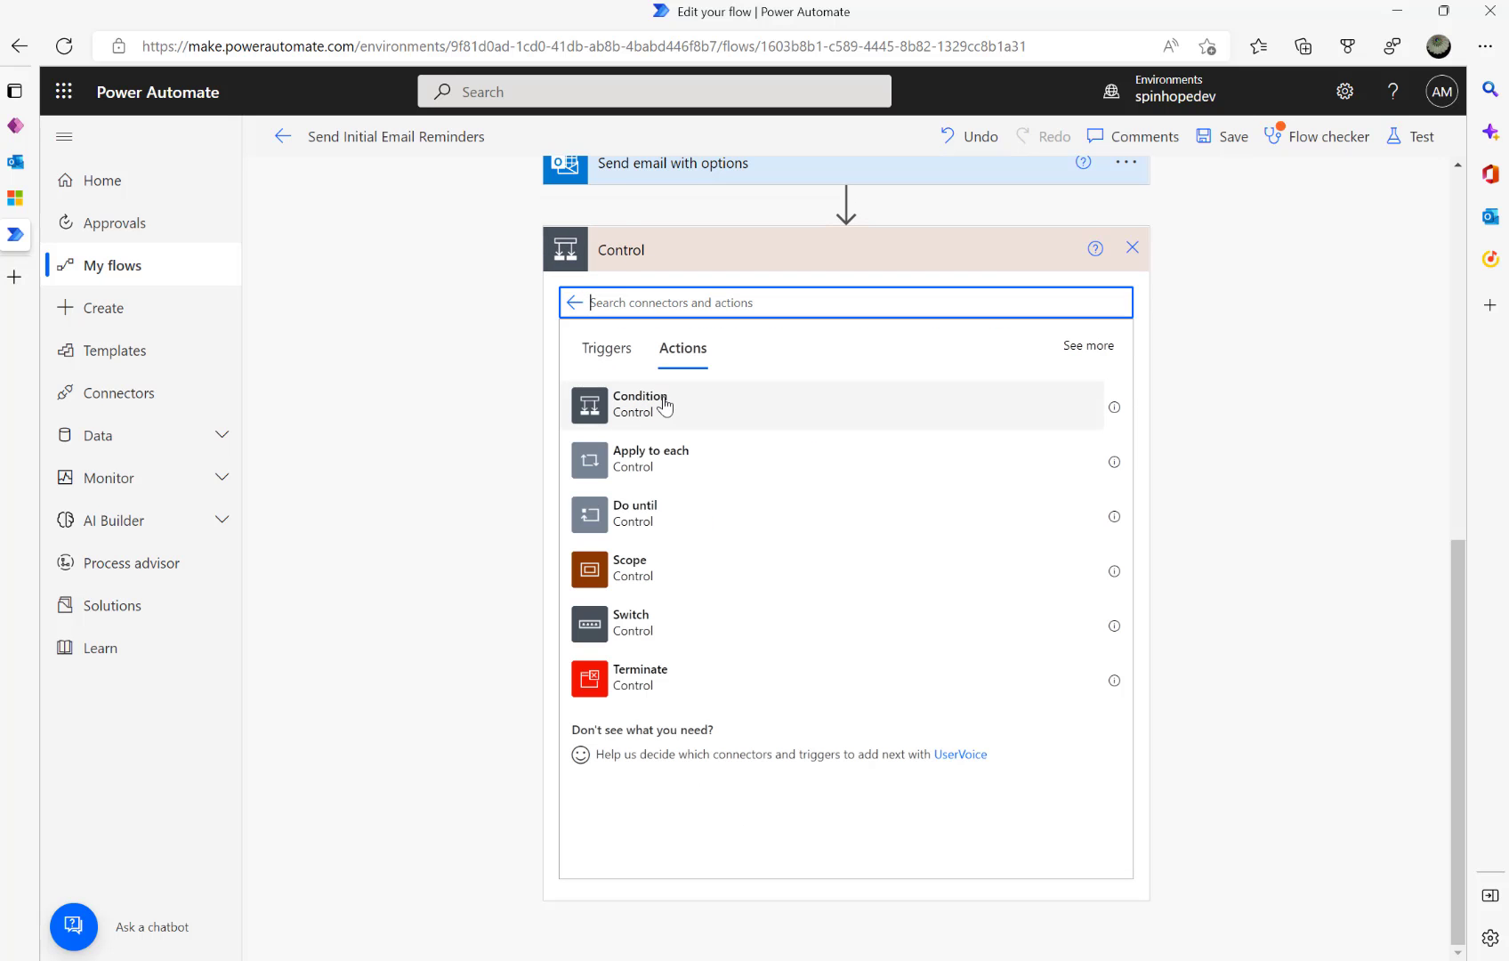
{"action": "left_click", "coordinate": [663, 401]}
{"action": "left_click", "coordinate": [715, 572]}
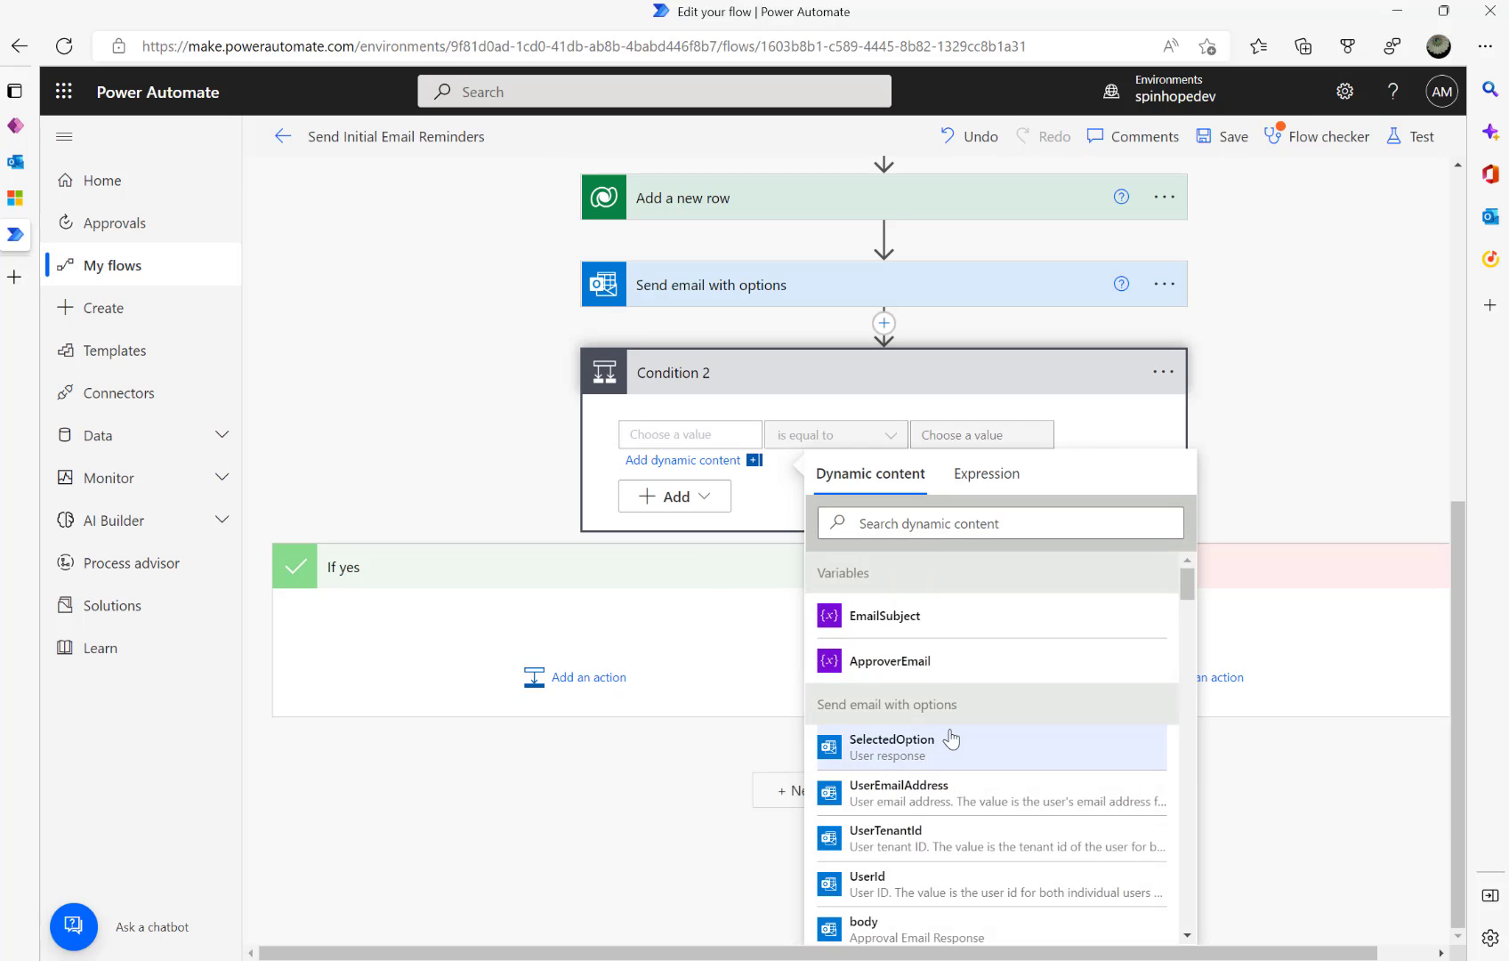
{"action": "left_click", "coordinate": [869, 738]}
{"action": "left_click", "coordinate": [954, 433]}
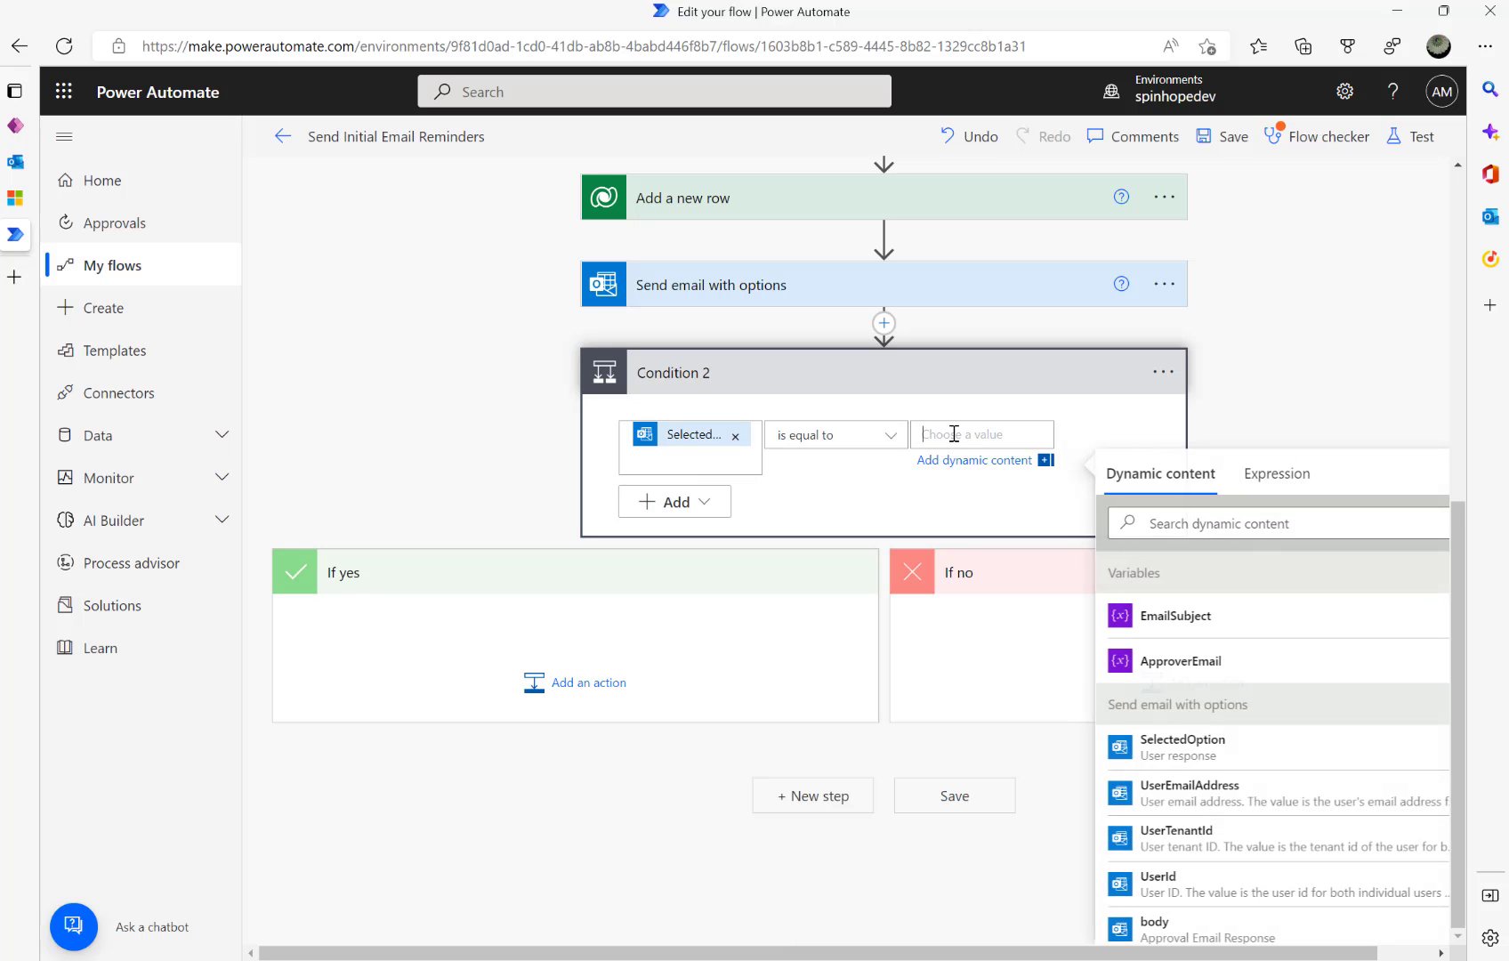
{"action": "type", "text": "Approved"}
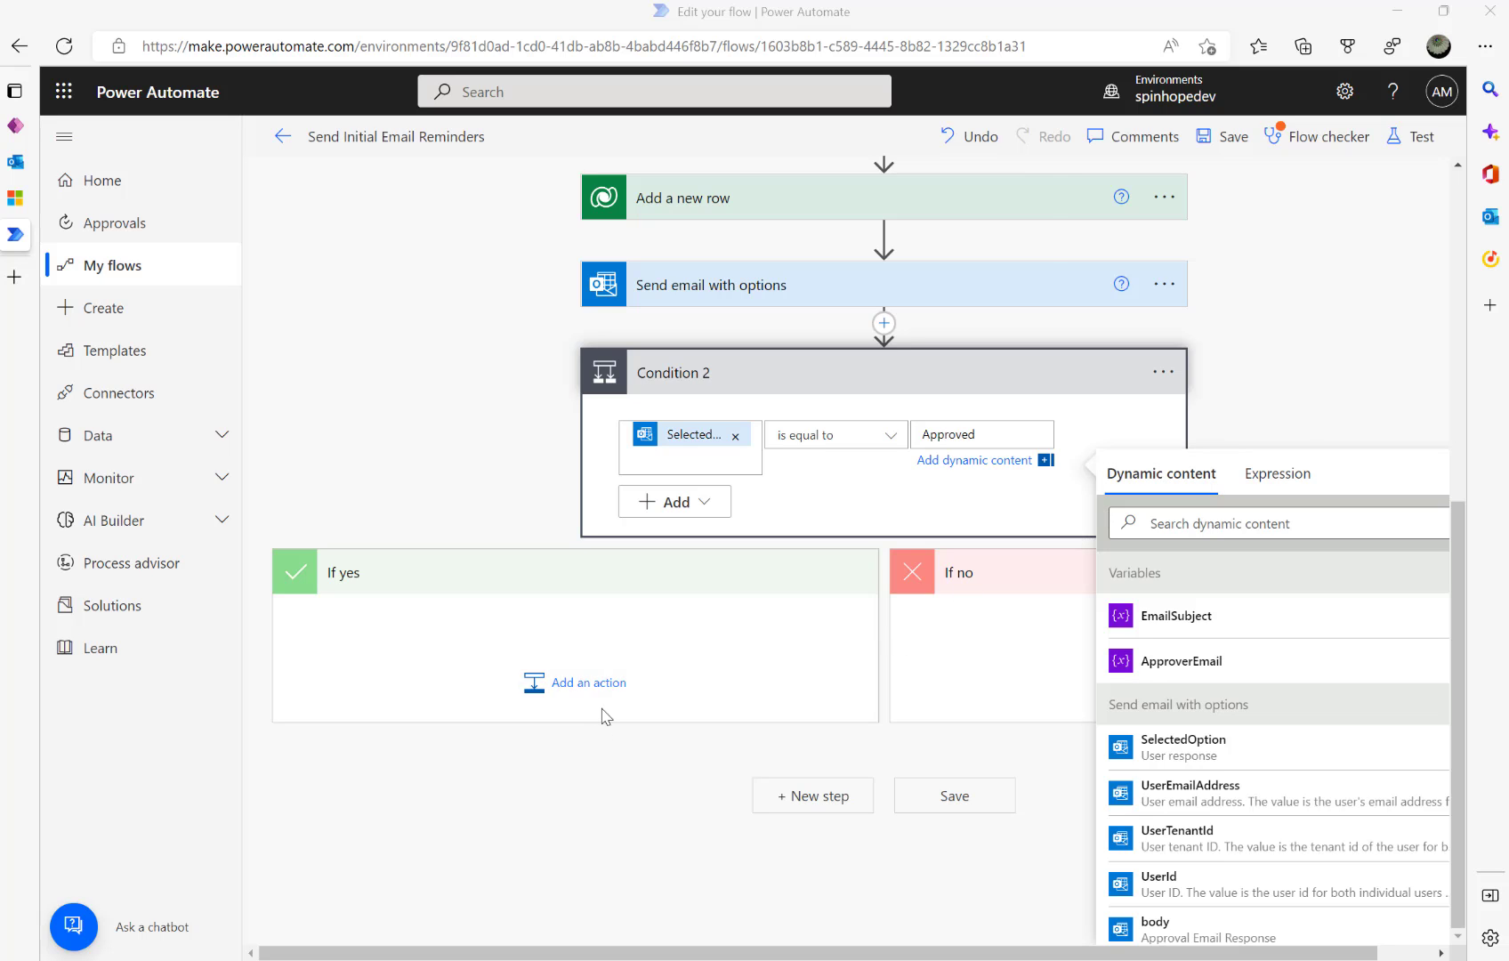
{"action": "left_click", "coordinate": [578, 686]}
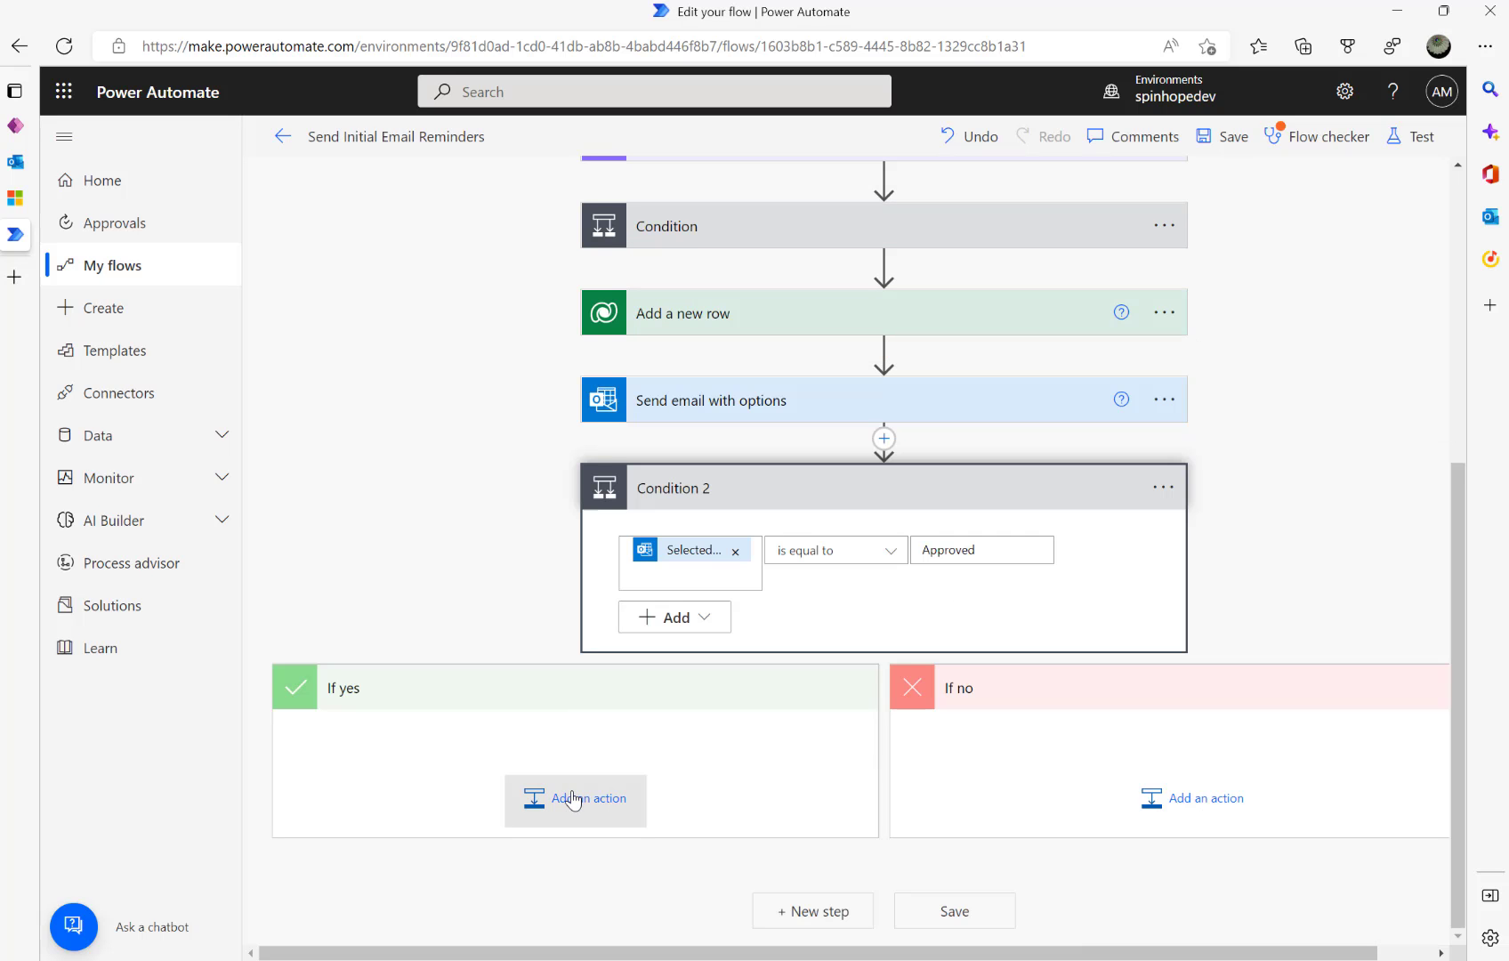
{"action": "left_click", "coordinate": [573, 800]}
- Add a Dataverse Update a row action under If yes targeting the Customer Invoices table
{"action": "left_click", "coordinate": [812, 925]}
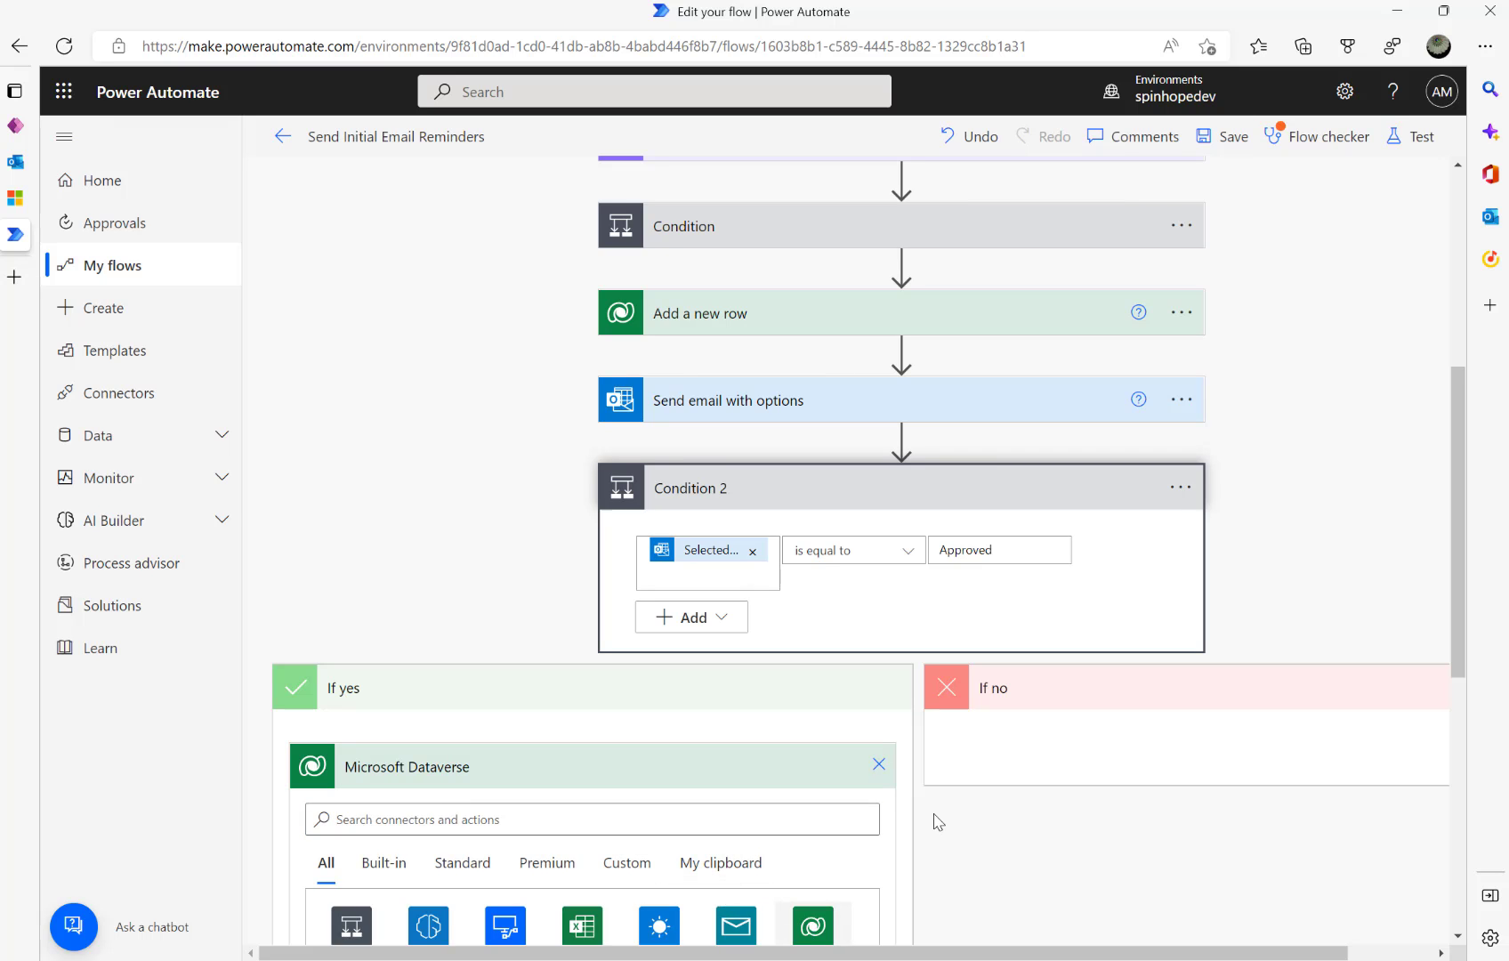
{"action": "scroll", "coordinate": [623, 697], "scroll_direction": "down", "scroll_amount": 2}
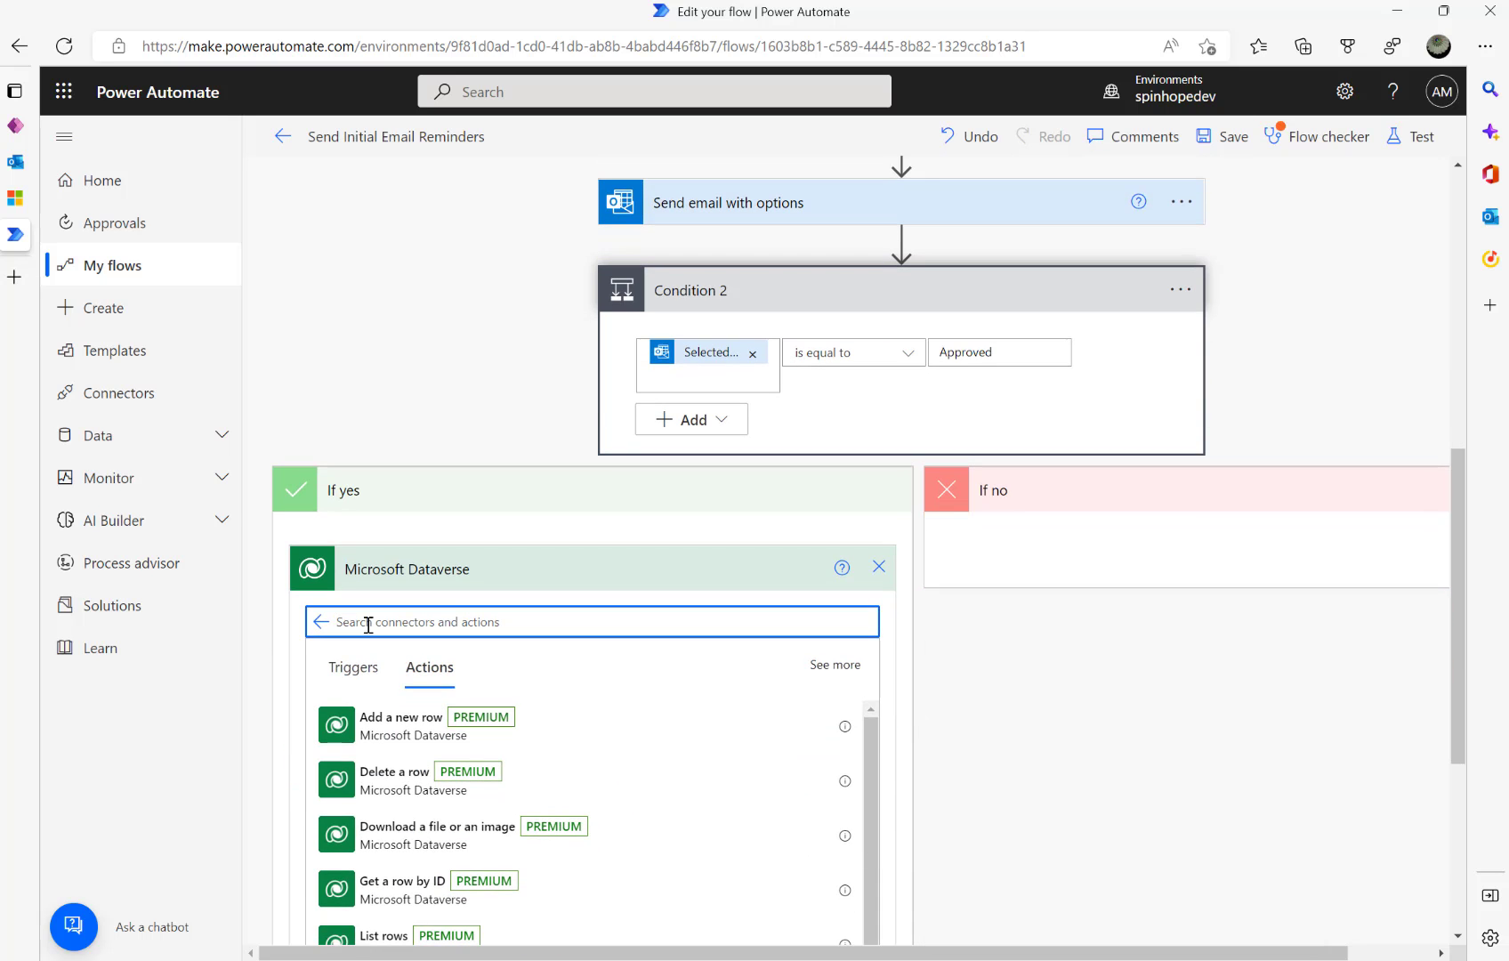
{"action": "type", "text": "update"}
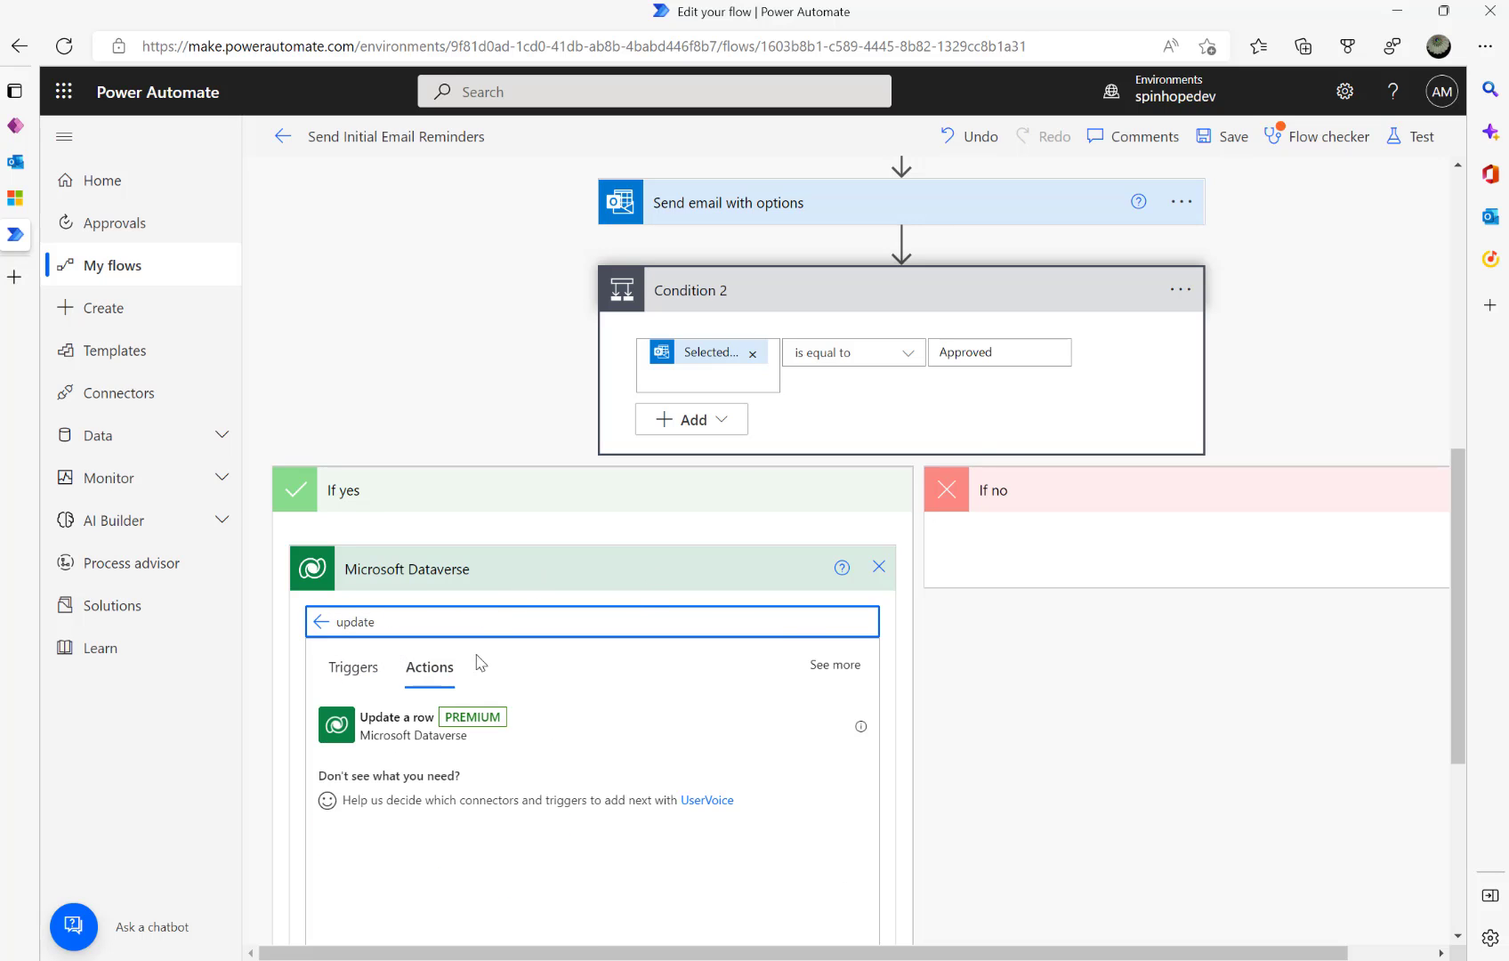
{"action": "left_click", "coordinate": [396, 731]}
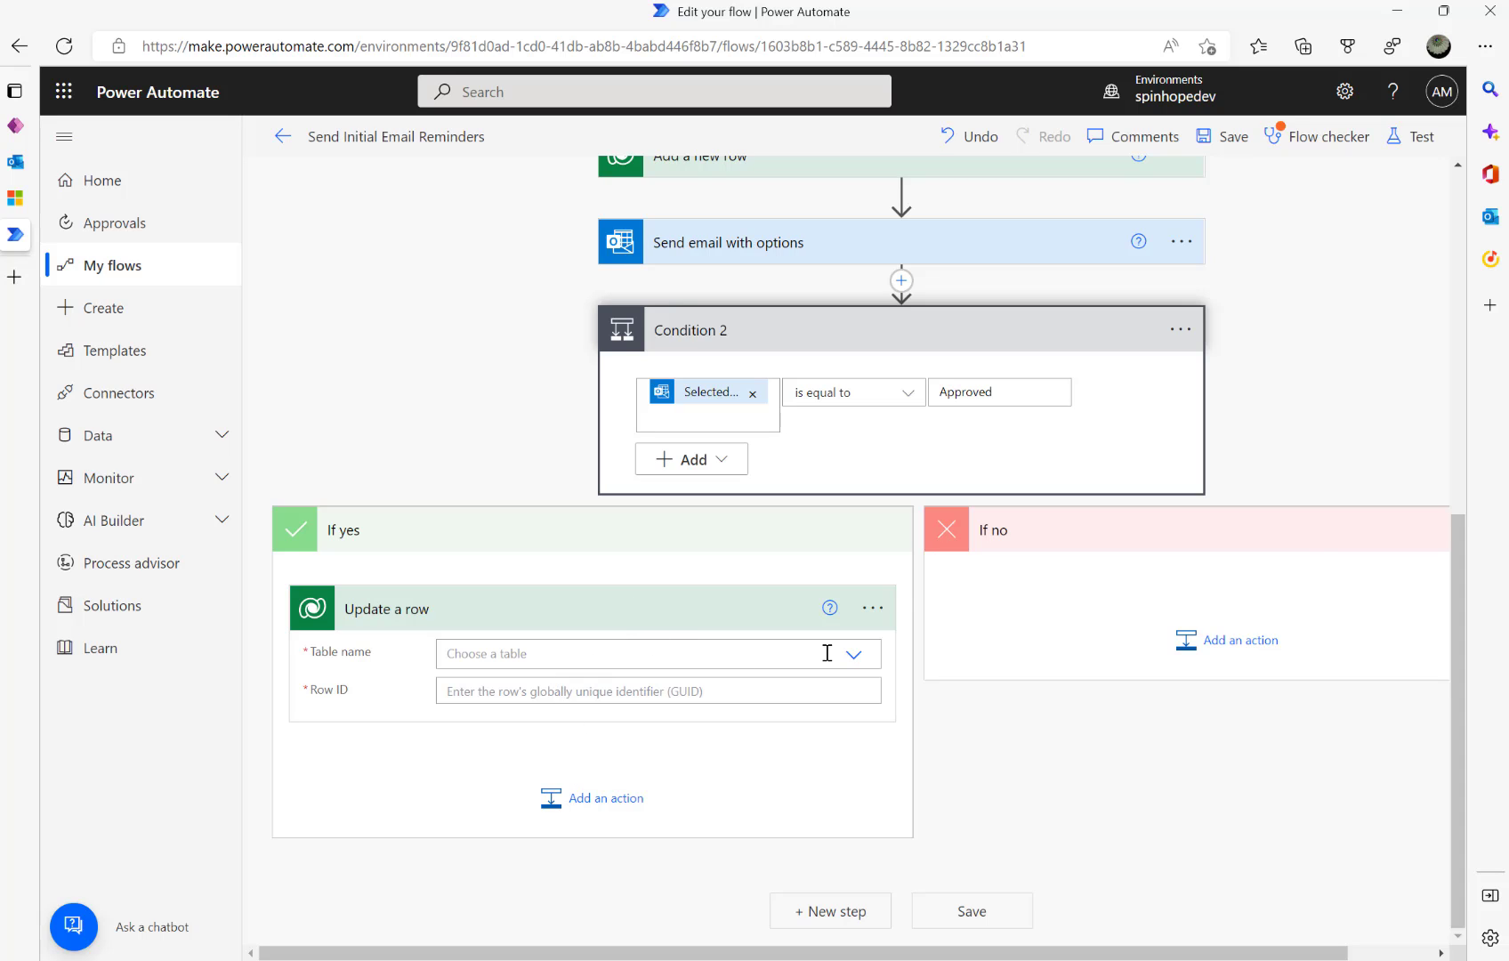
{"action": "left_click", "coordinate": [854, 655]}
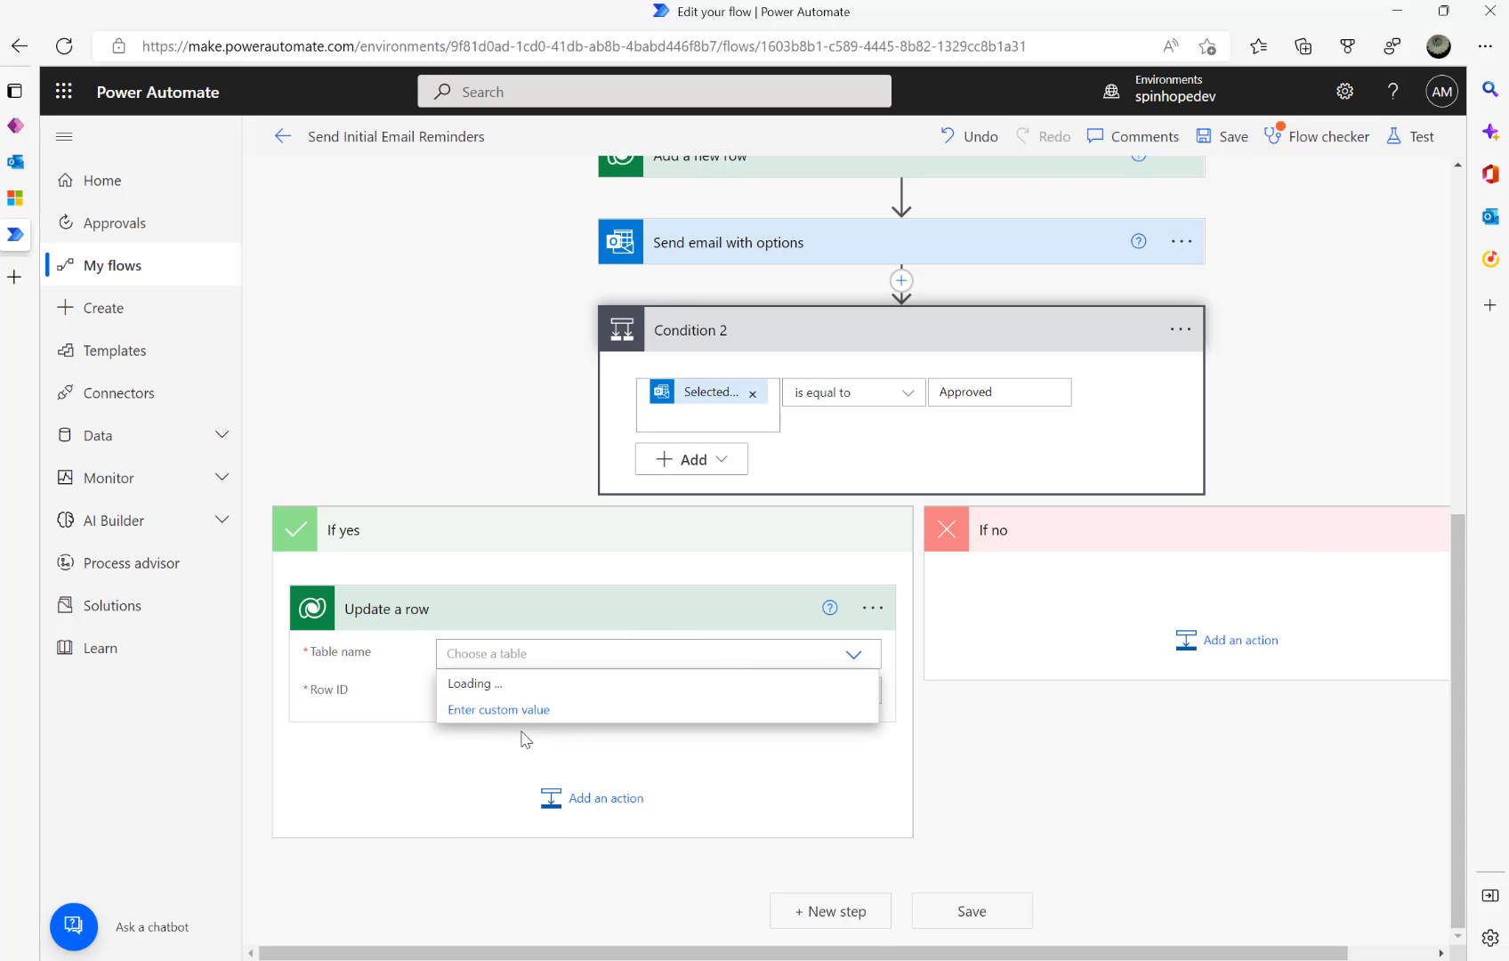
{"action": "left_click", "coordinate": [554, 656]}
{"action": "type", "text": "Cus"}
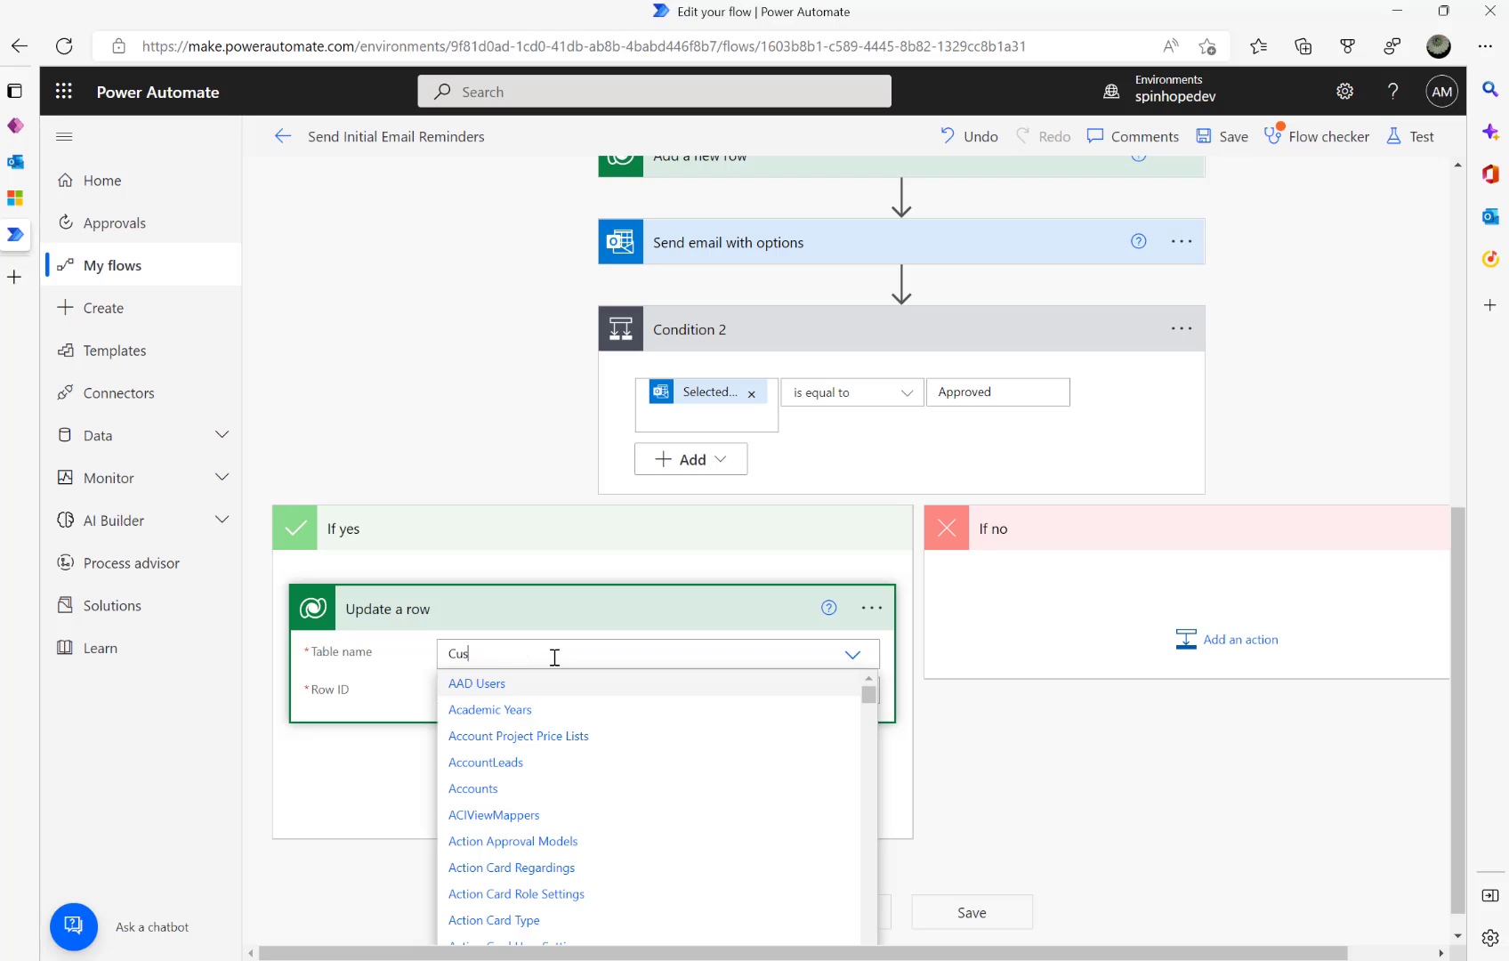
{"action": "type", "text": "tomer Invo"}
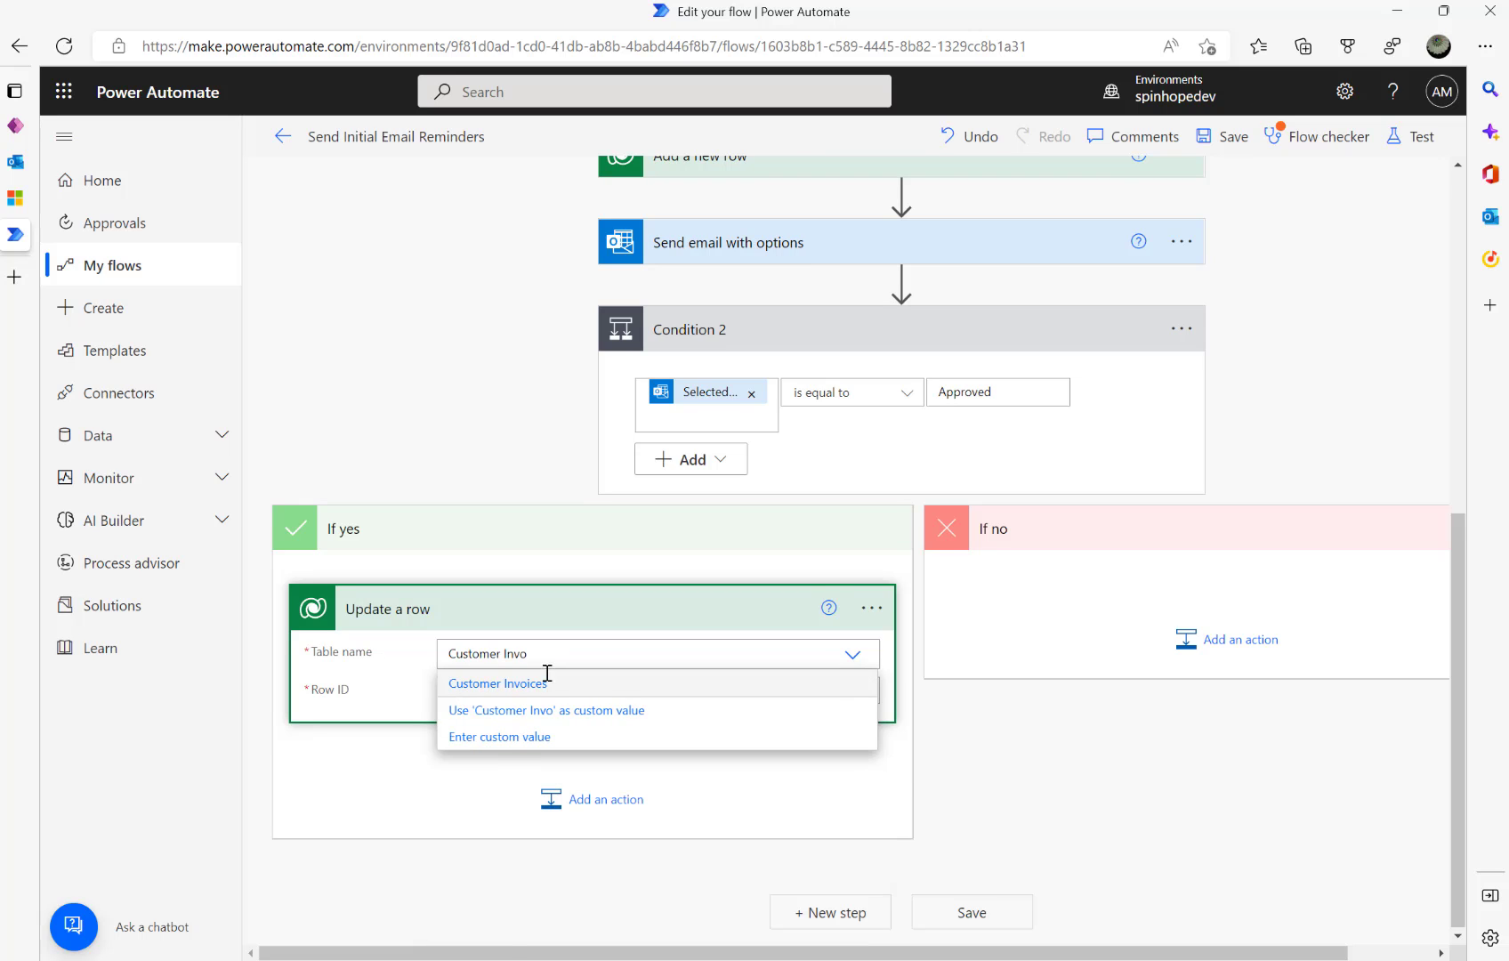
{"action": "left_click", "coordinate": [525, 684]}
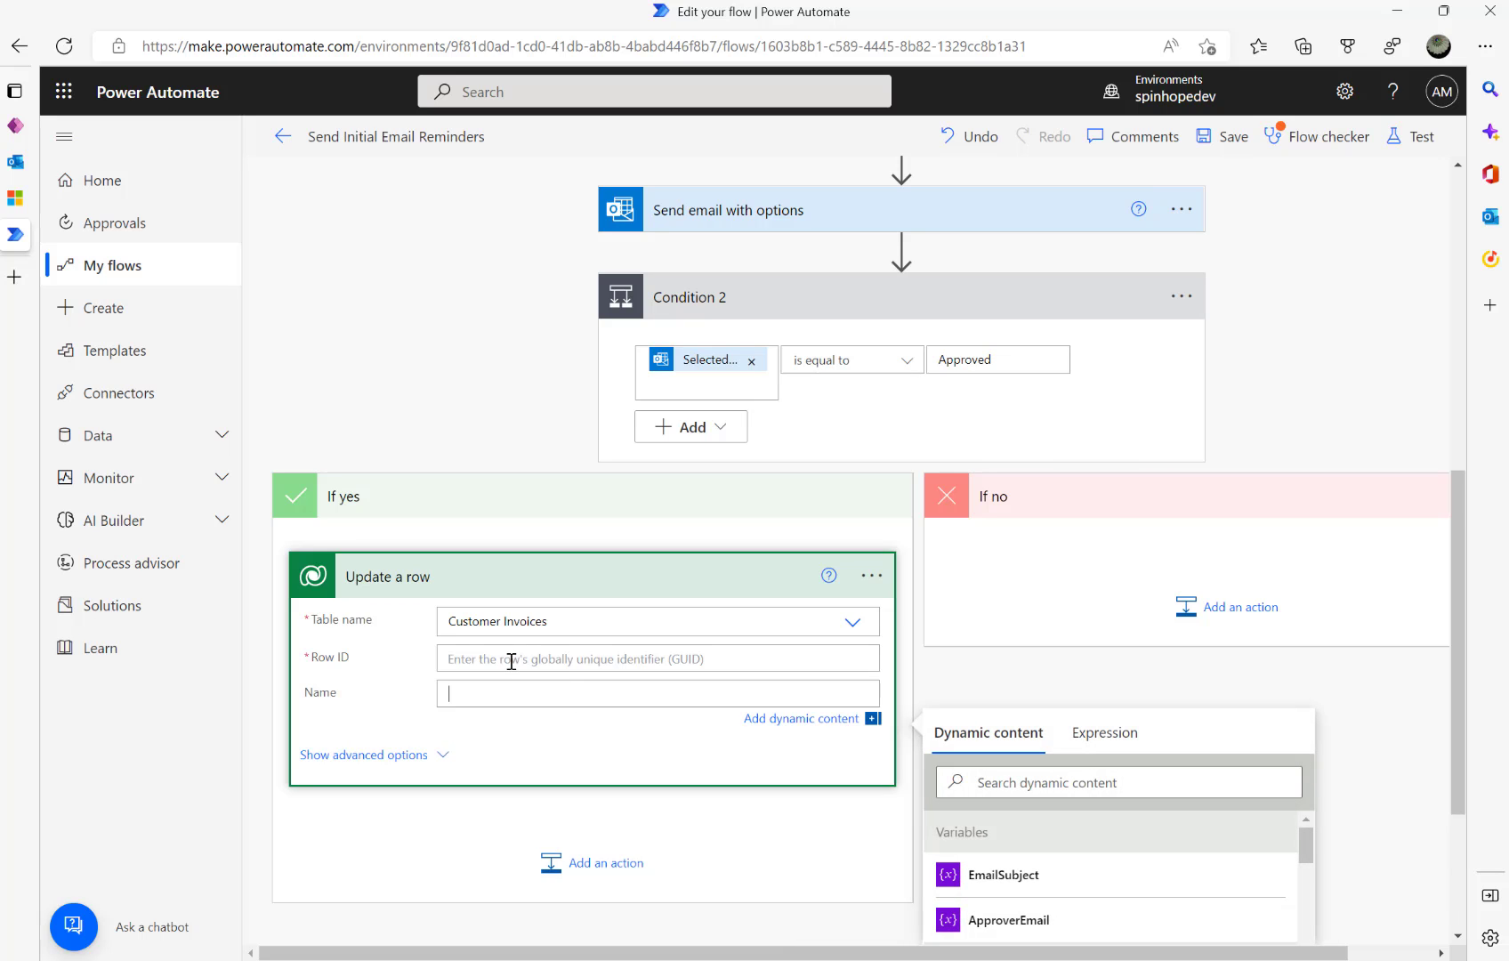
- Use the trigger's EmailTokenId as the Row ID
{"action": "left_click", "coordinate": [527, 660]}
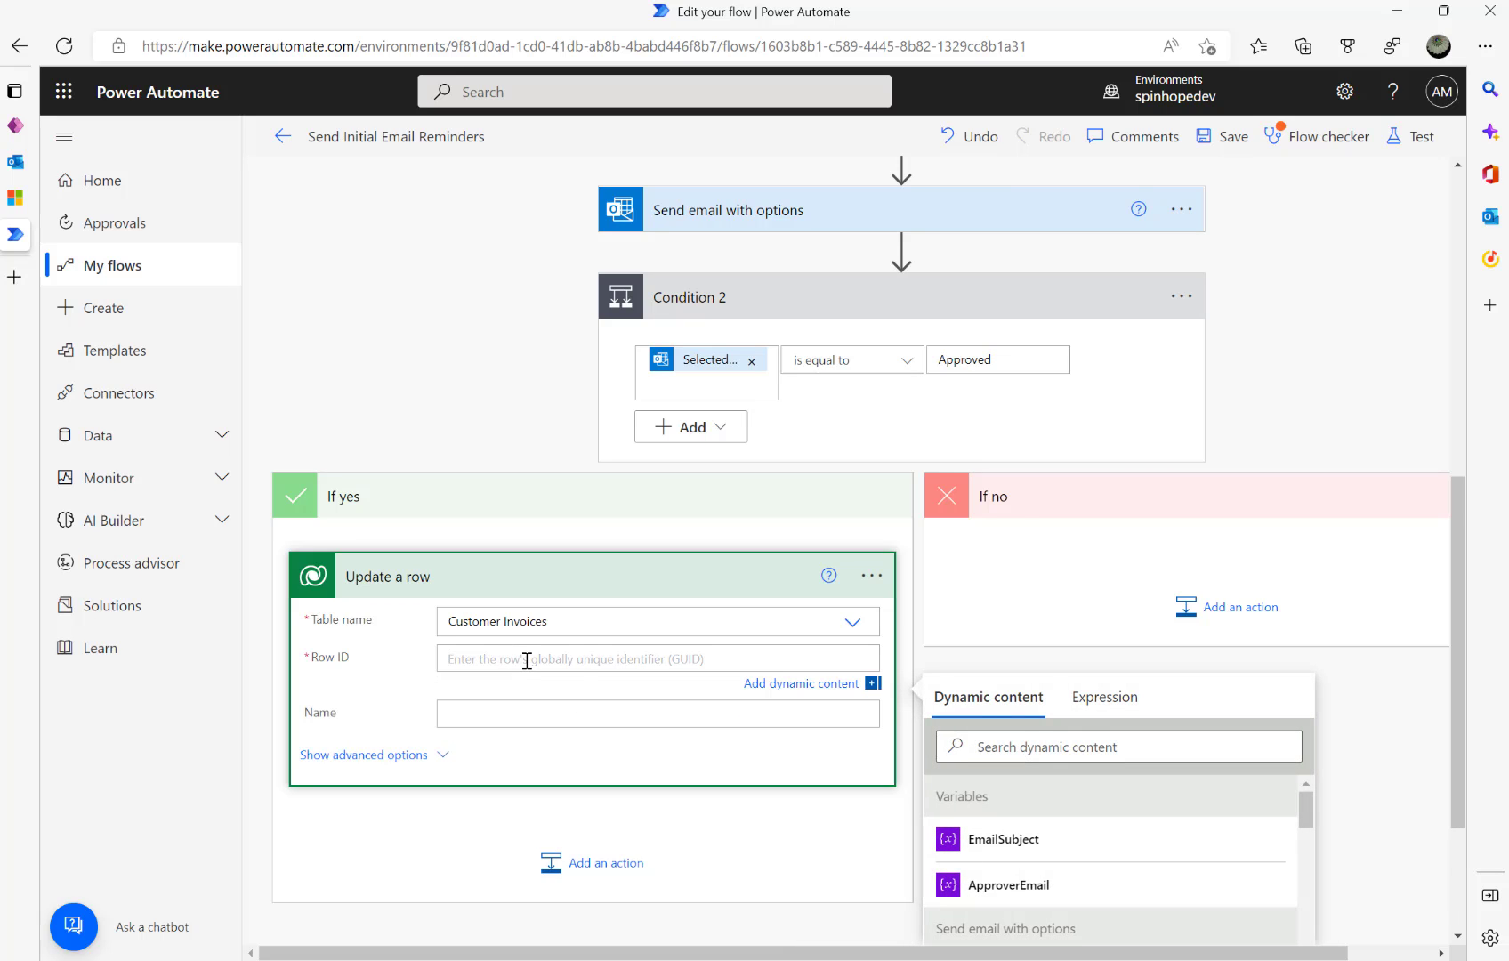
{"action": "left_click", "coordinate": [1026, 755]}
{"action": "type", "text": "Emal"}
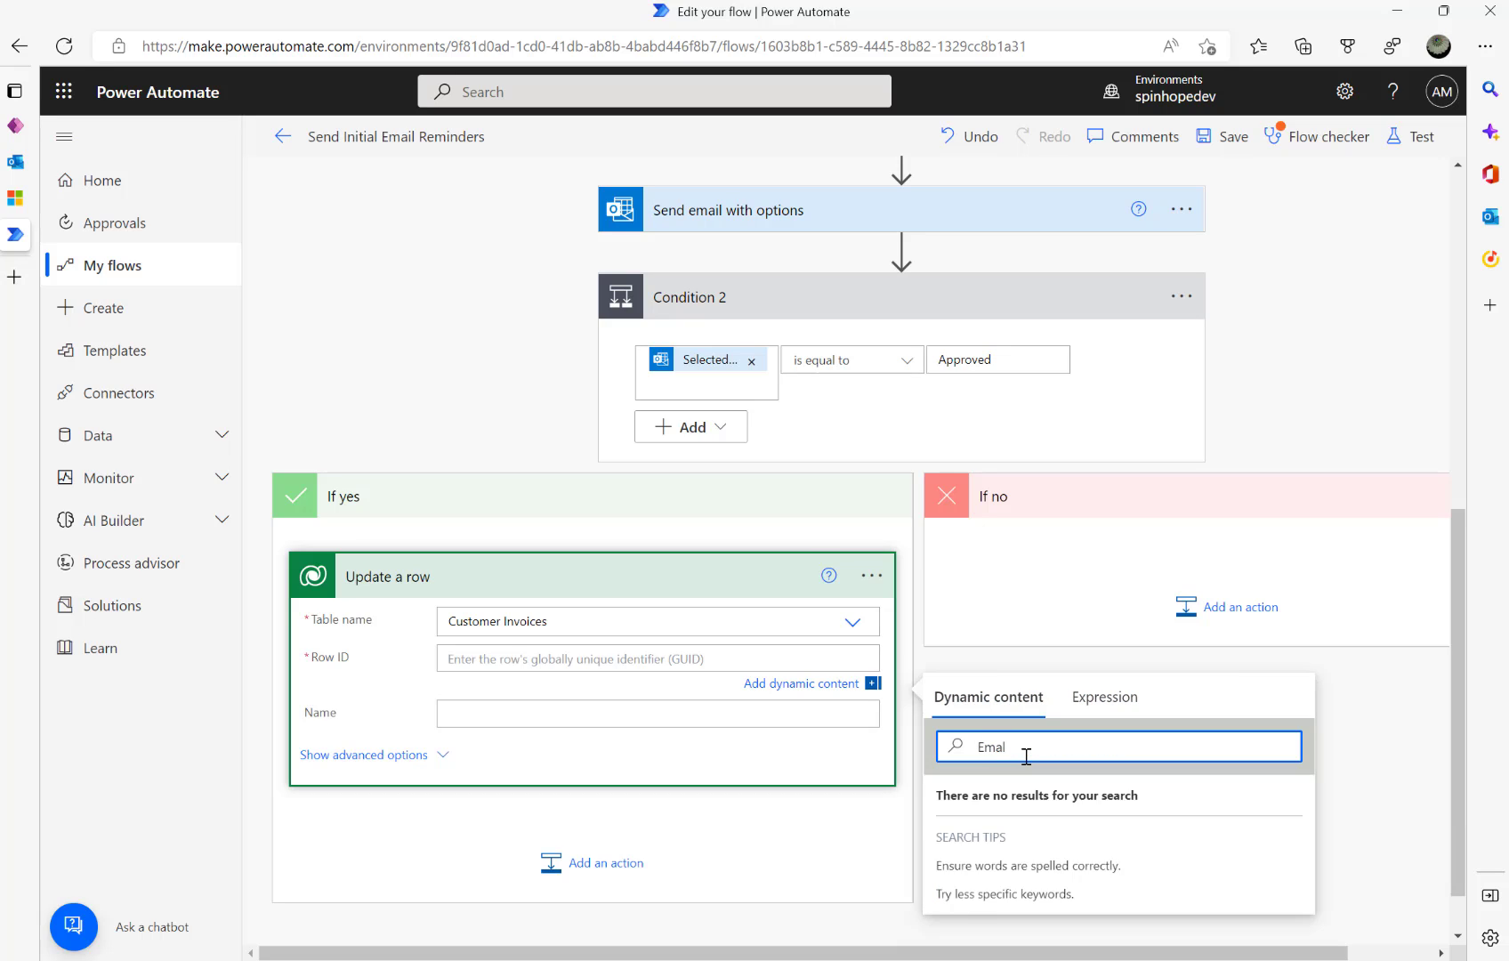
{"action": "key", "text": "BackSpace"}
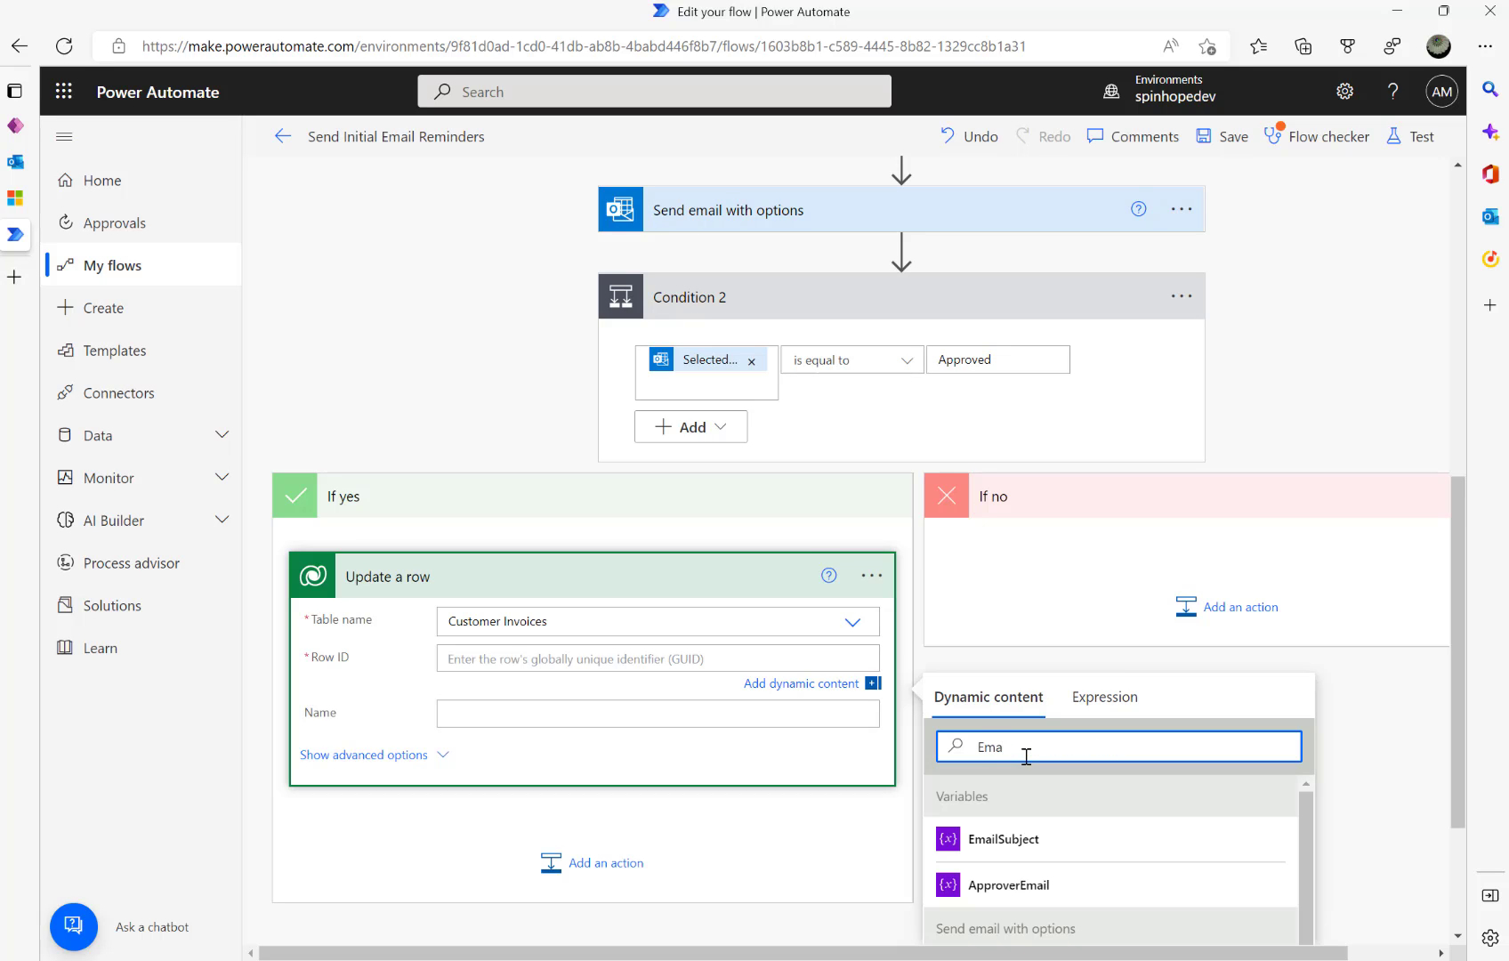
{"action": "type", "text": "ilTo"}
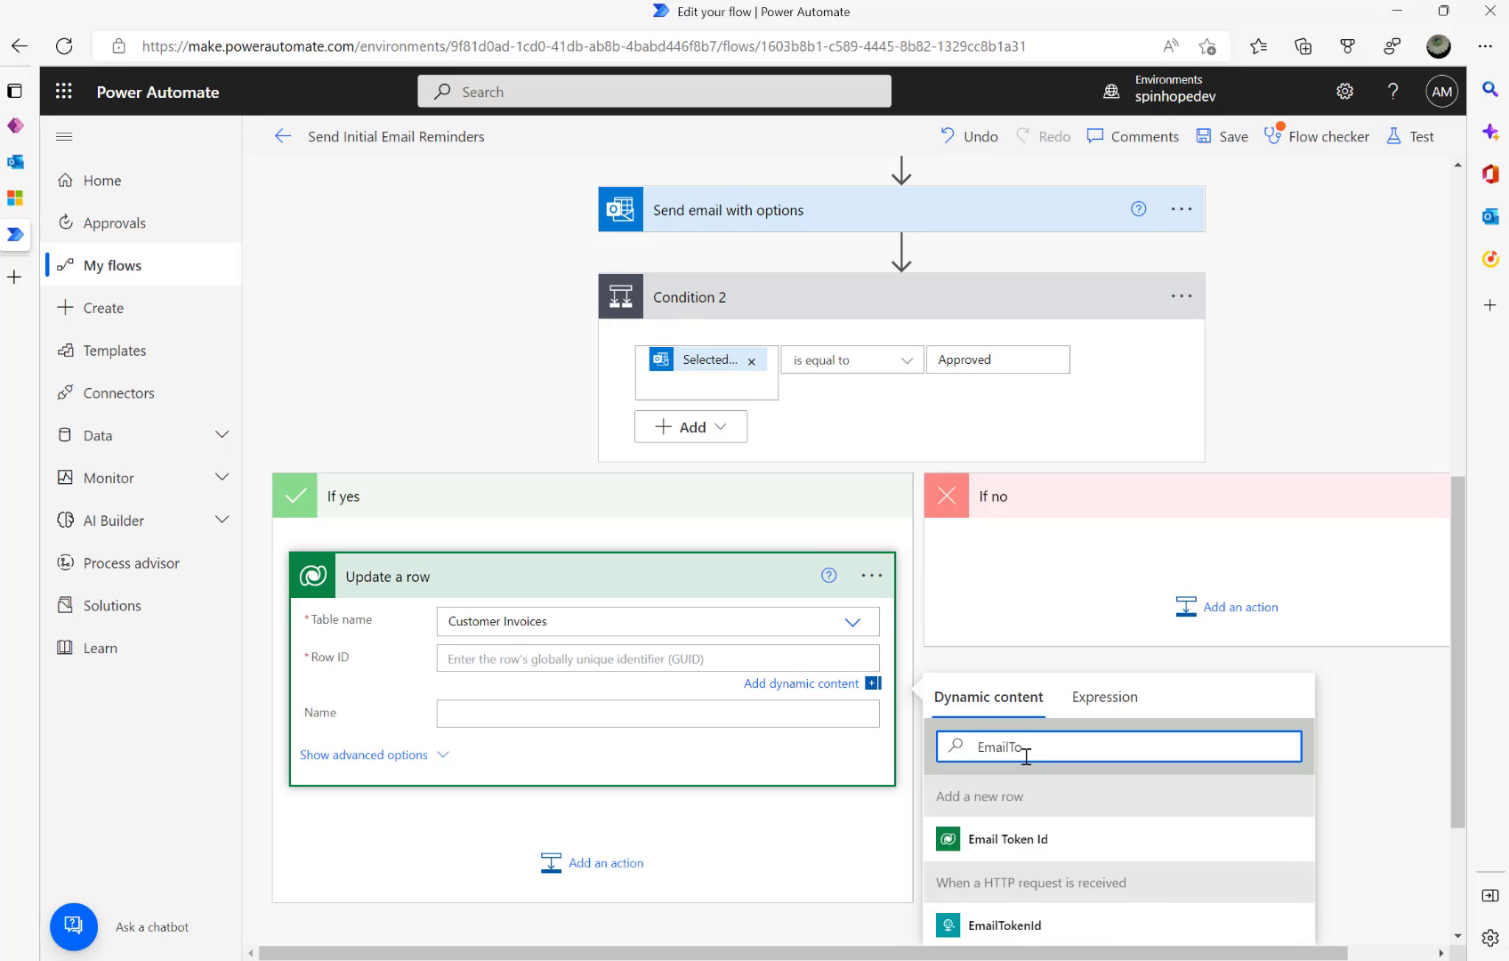
{"action": "left_click", "coordinate": [1050, 844]}
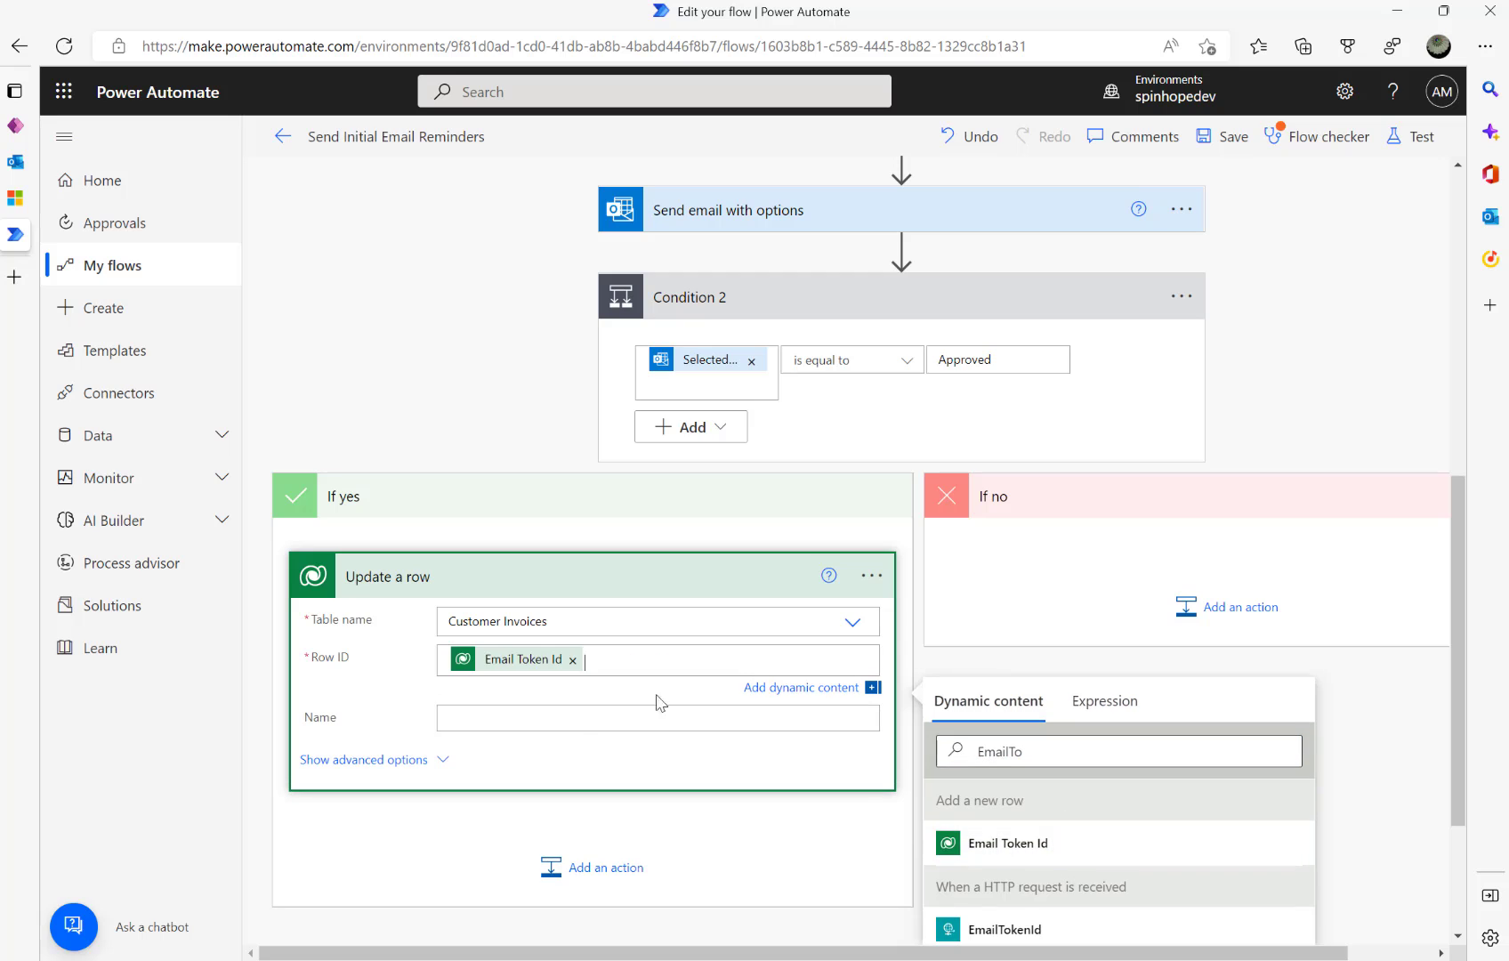
{"action": "left_click", "coordinate": [572, 660]}
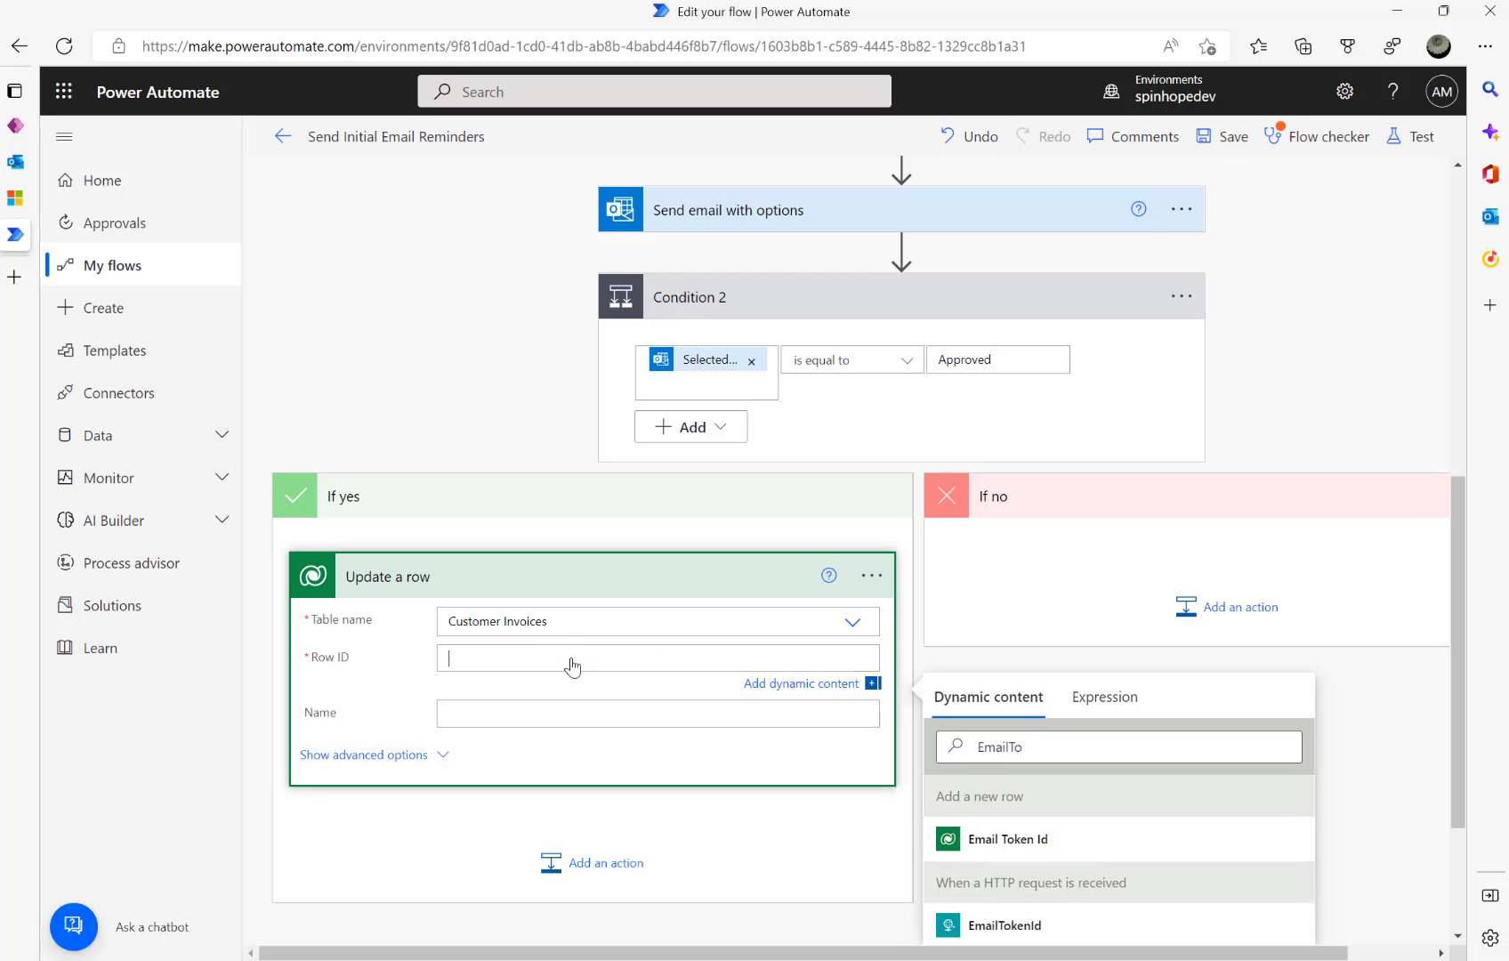
{"action": "left_click", "coordinate": [997, 929]}
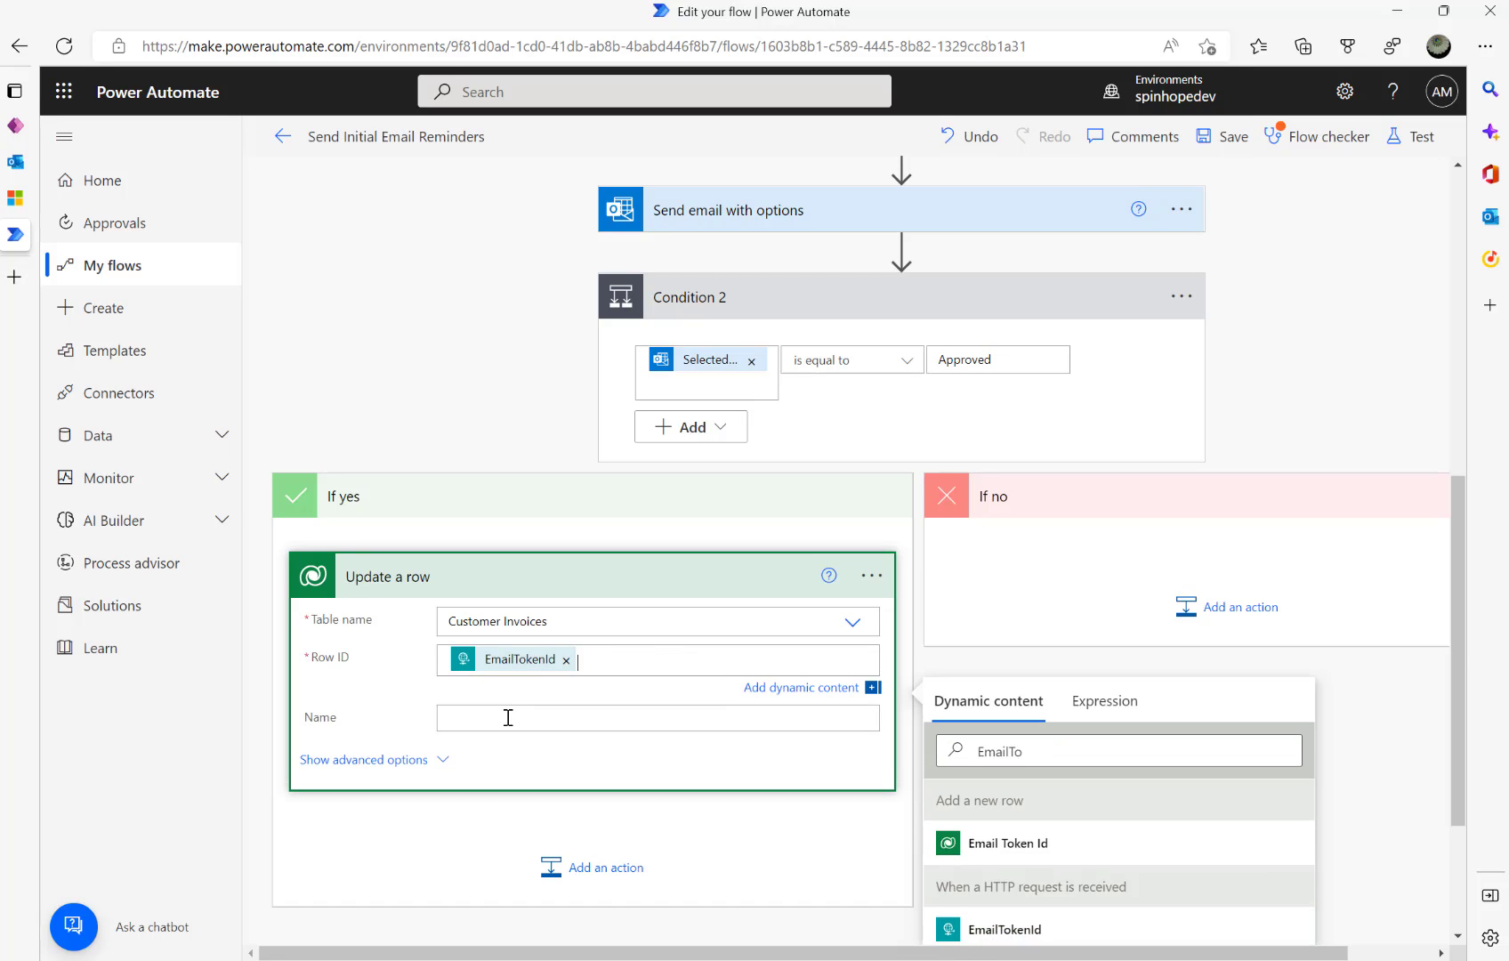
- Set the update step's Approval field to Approved
{"action": "left_click", "coordinate": [392, 761]}
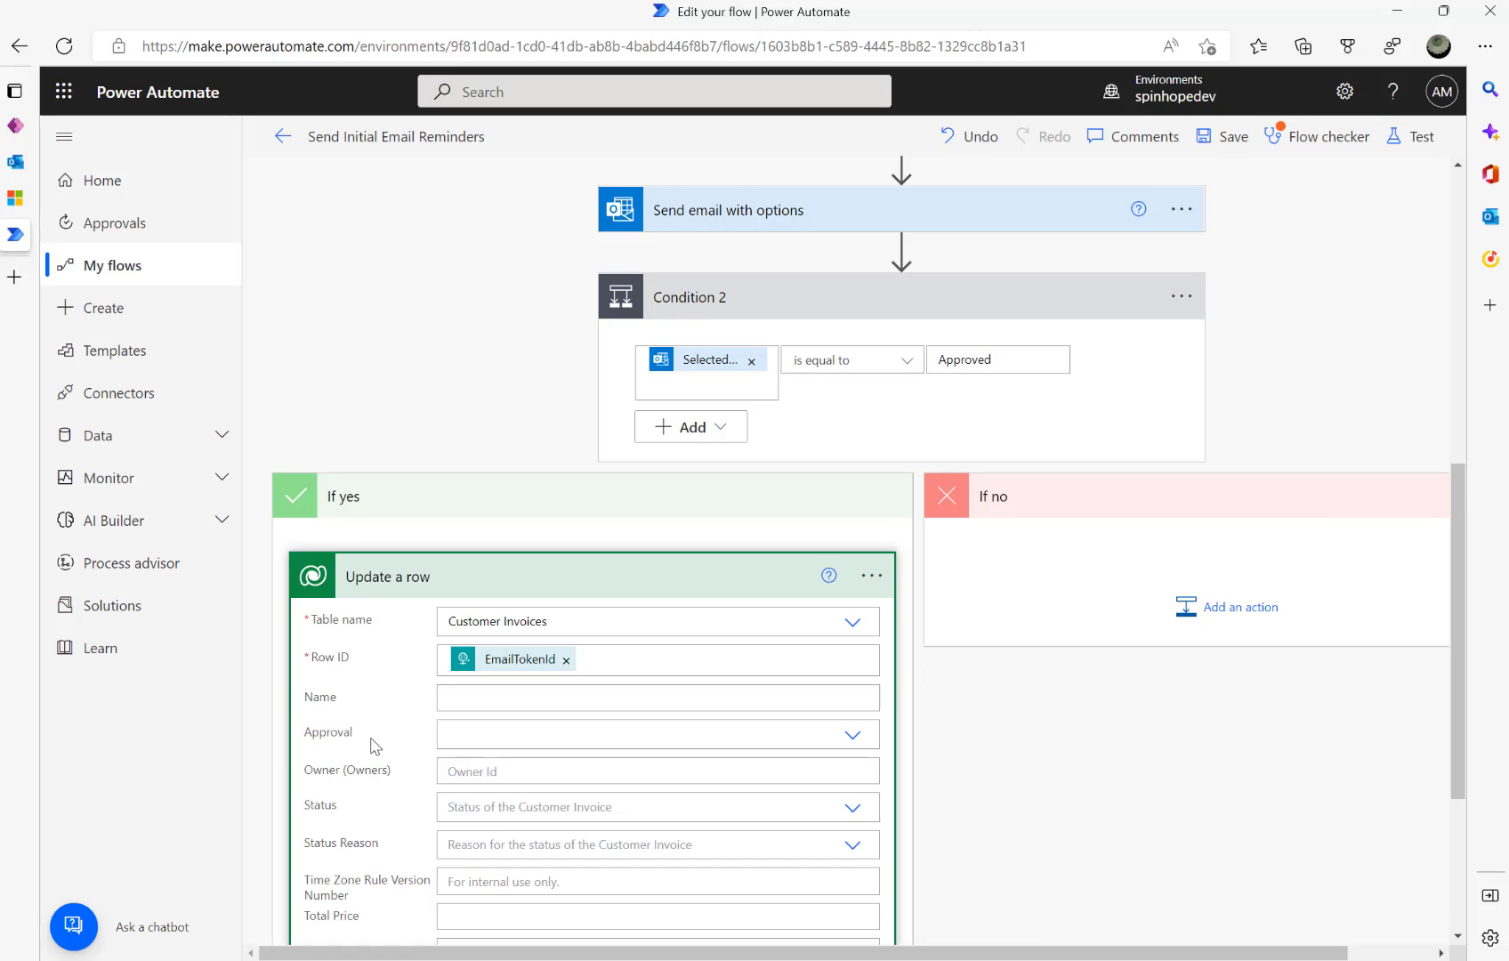
{"action": "left_click", "coordinate": [852, 735]}
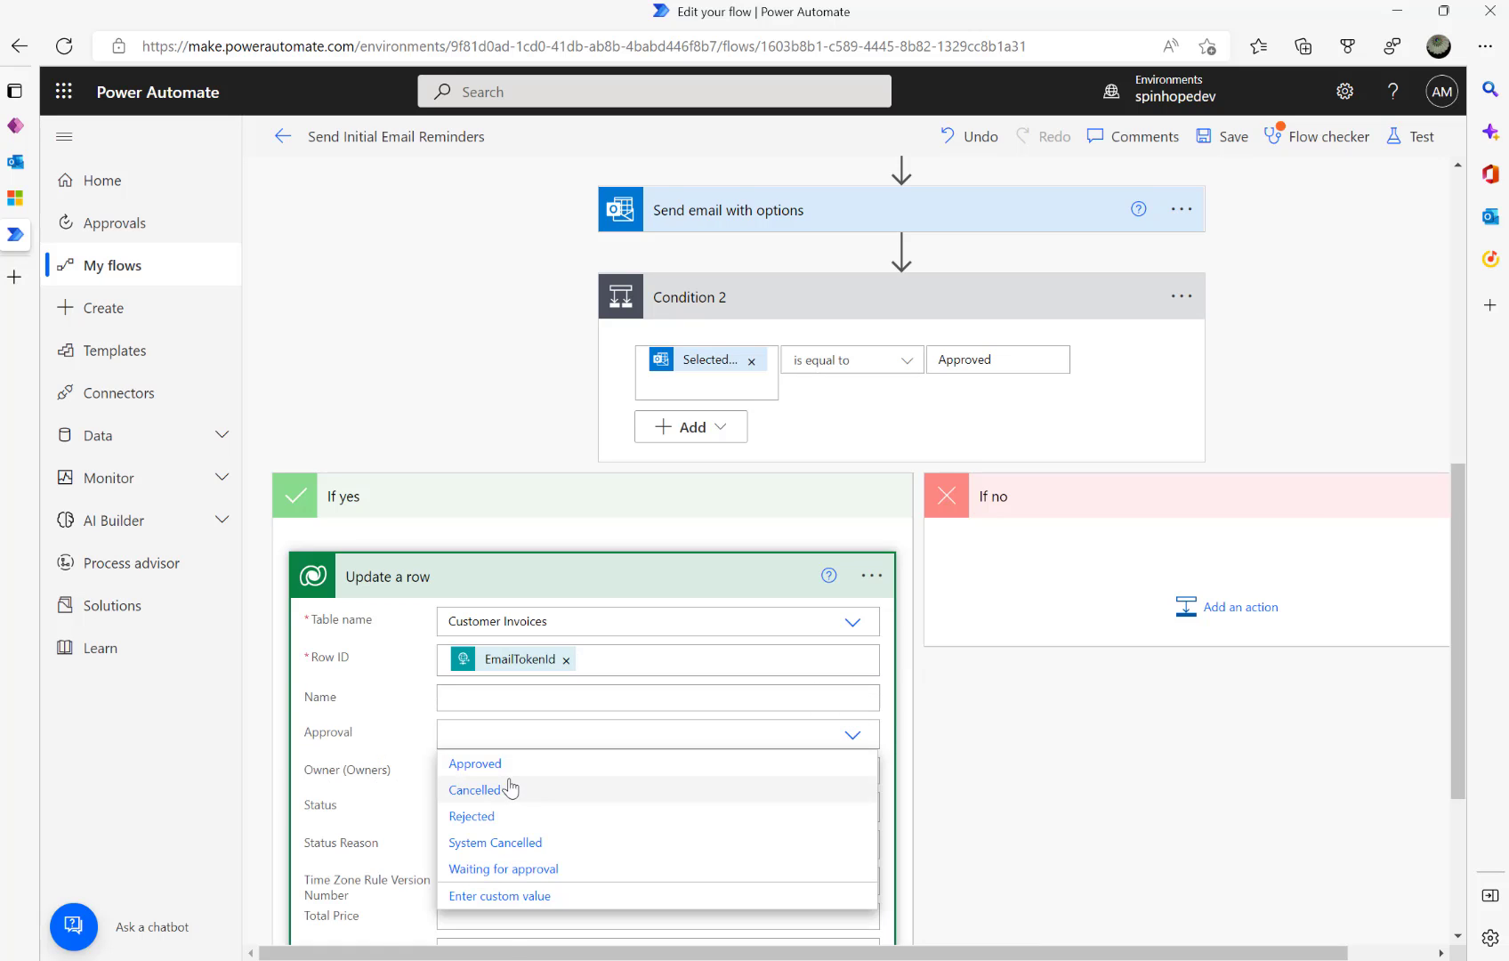
{"action": "left_click", "coordinate": [492, 767]}
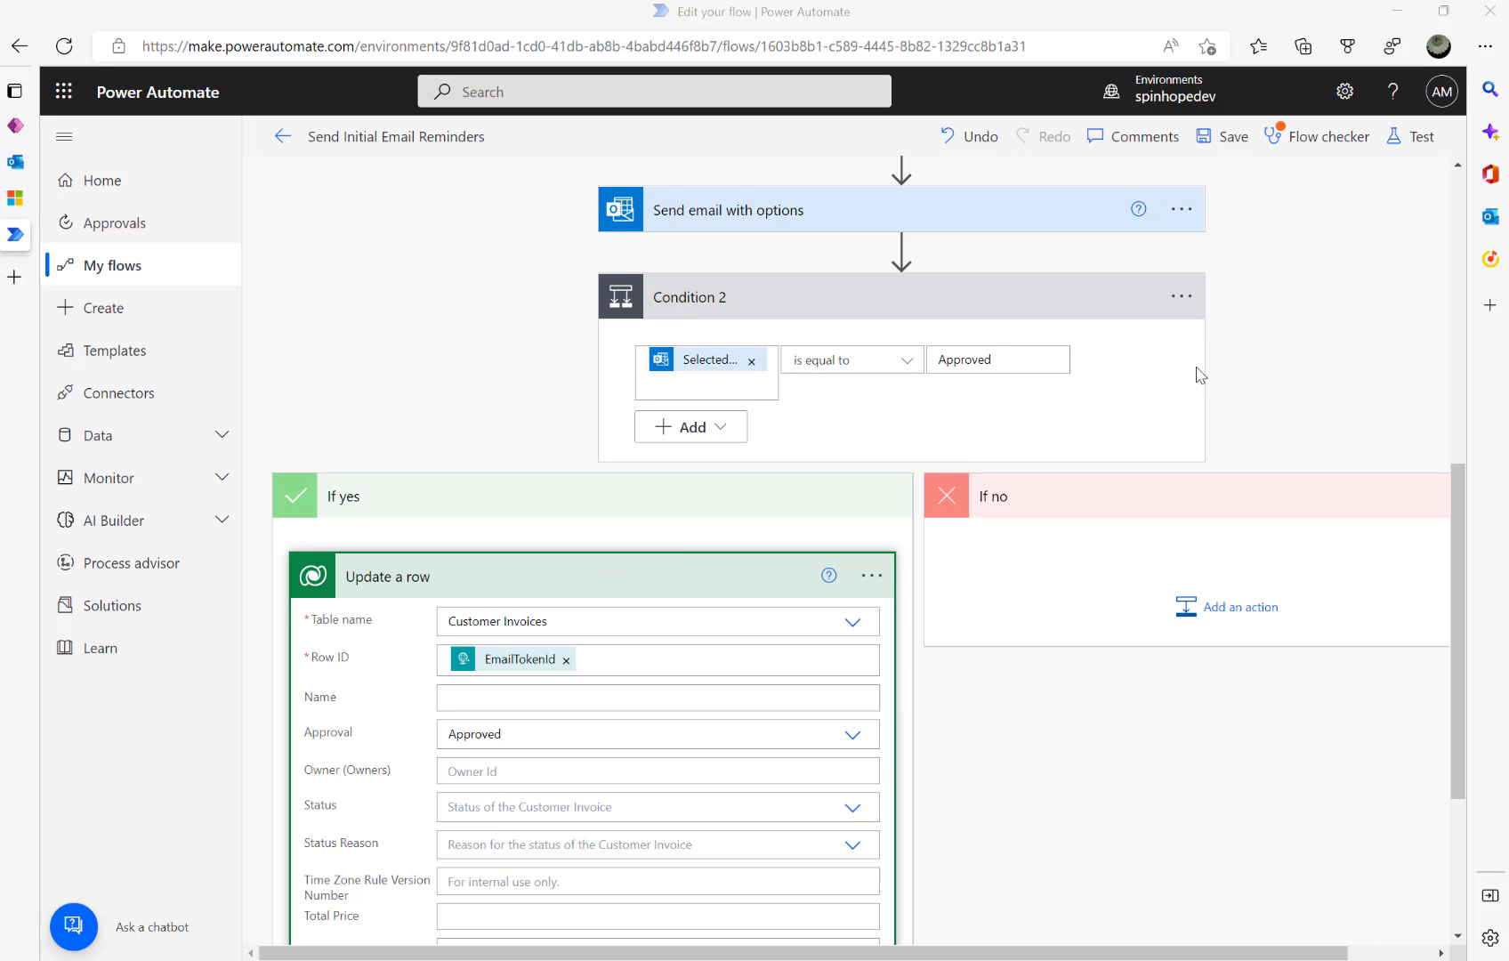
{"action": "left_click", "coordinate": [870, 576]}
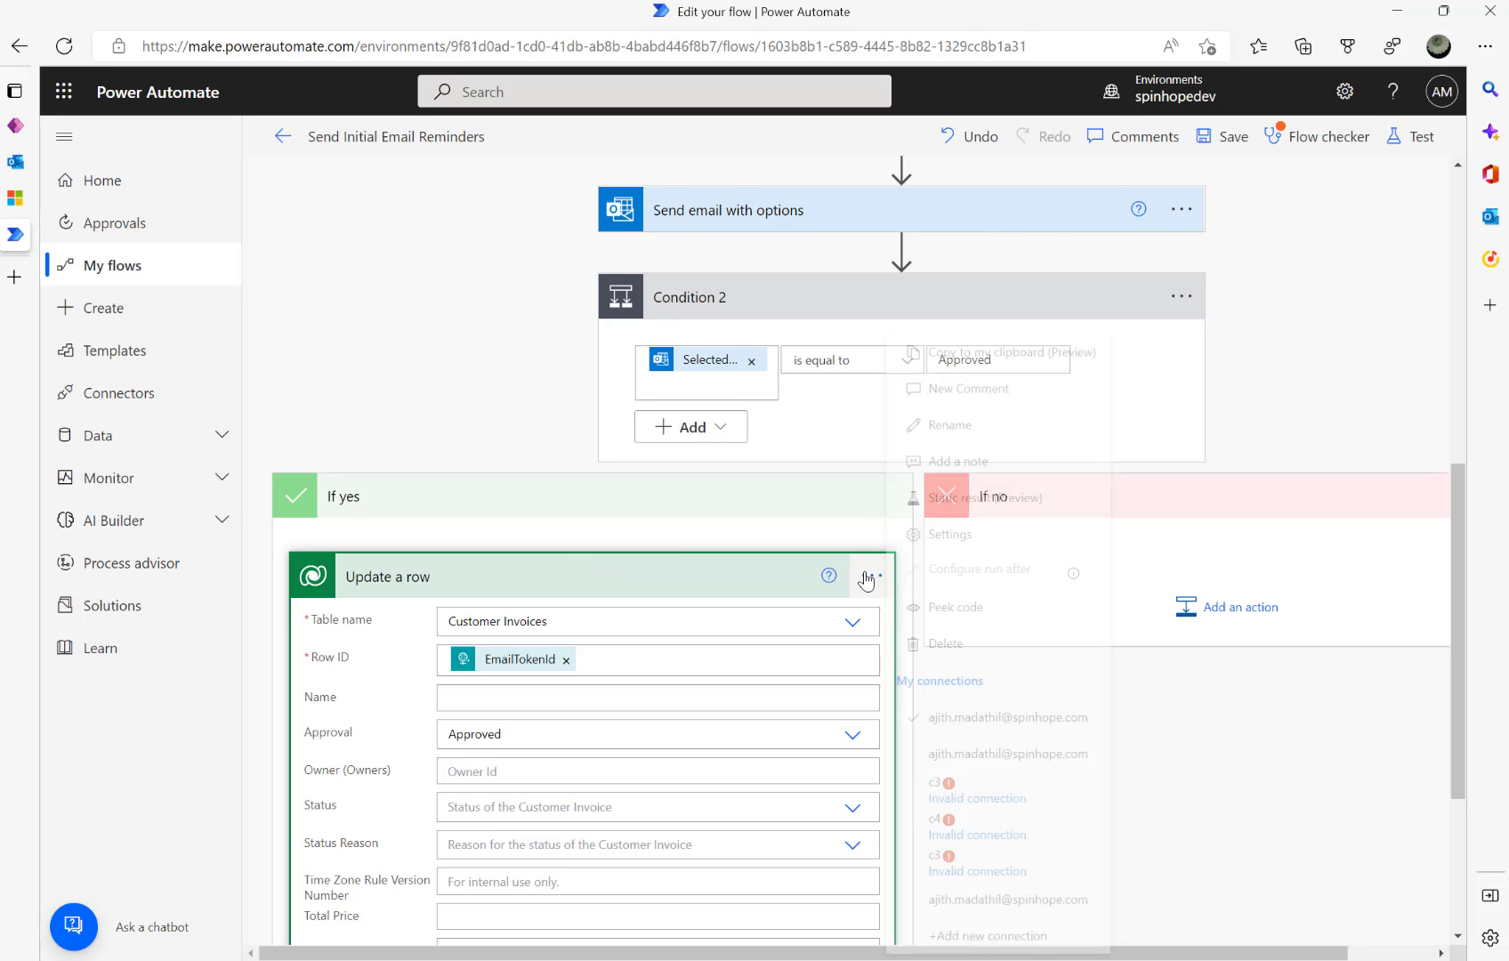
- Copy the Update a row step and paste it into Condition 2's If no branch
{"action": "left_click", "coordinate": [1013, 354]}
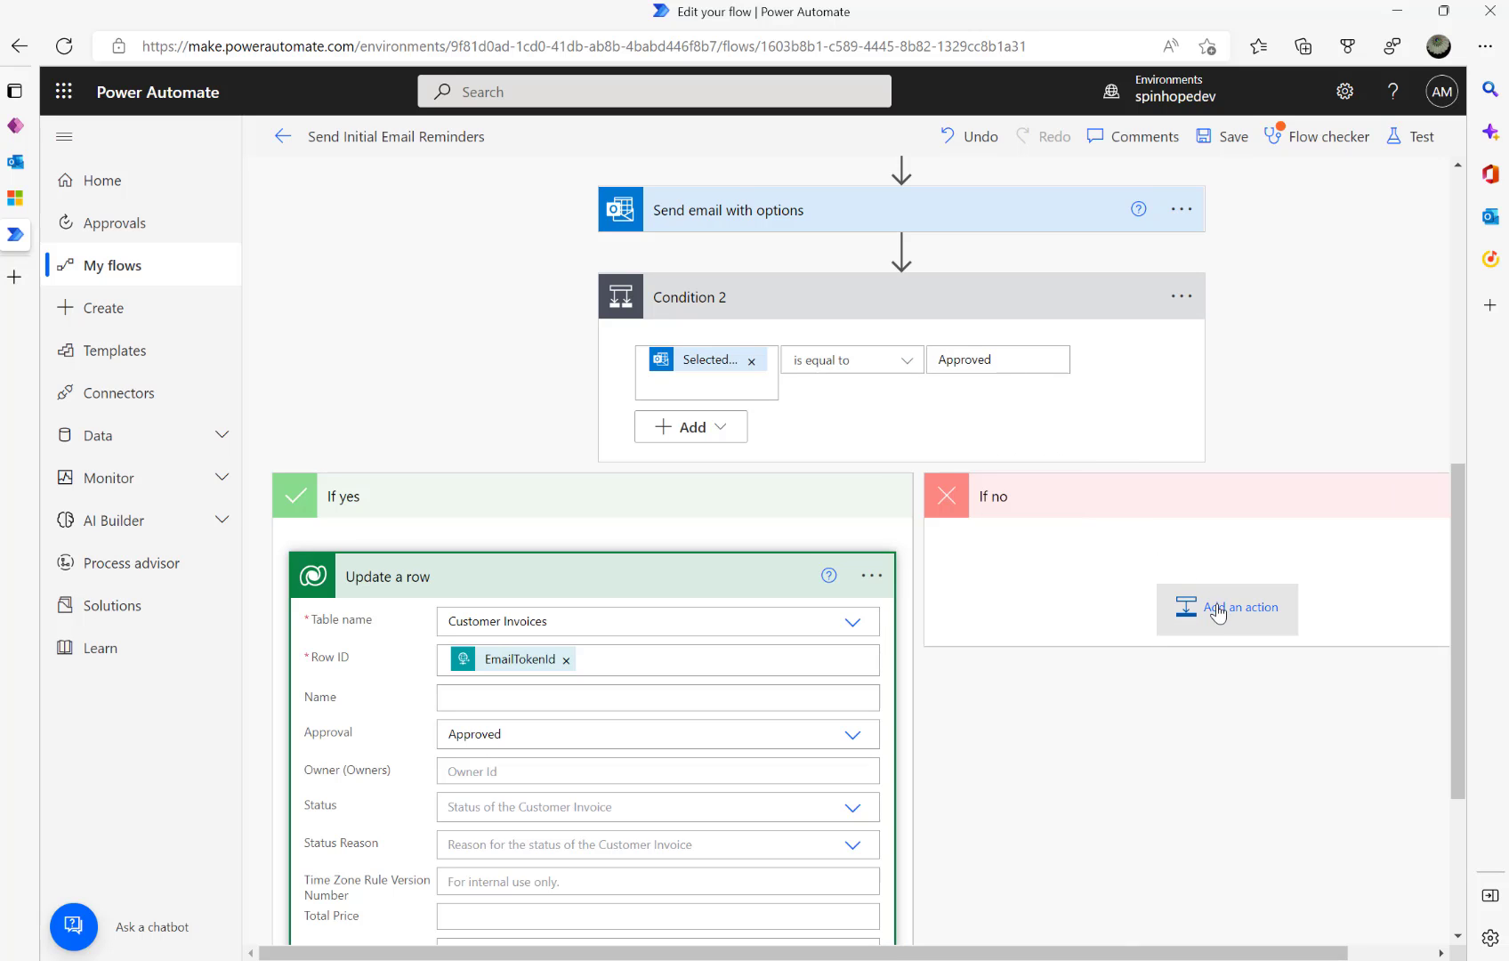
{"action": "left_click", "coordinate": [871, 575]}
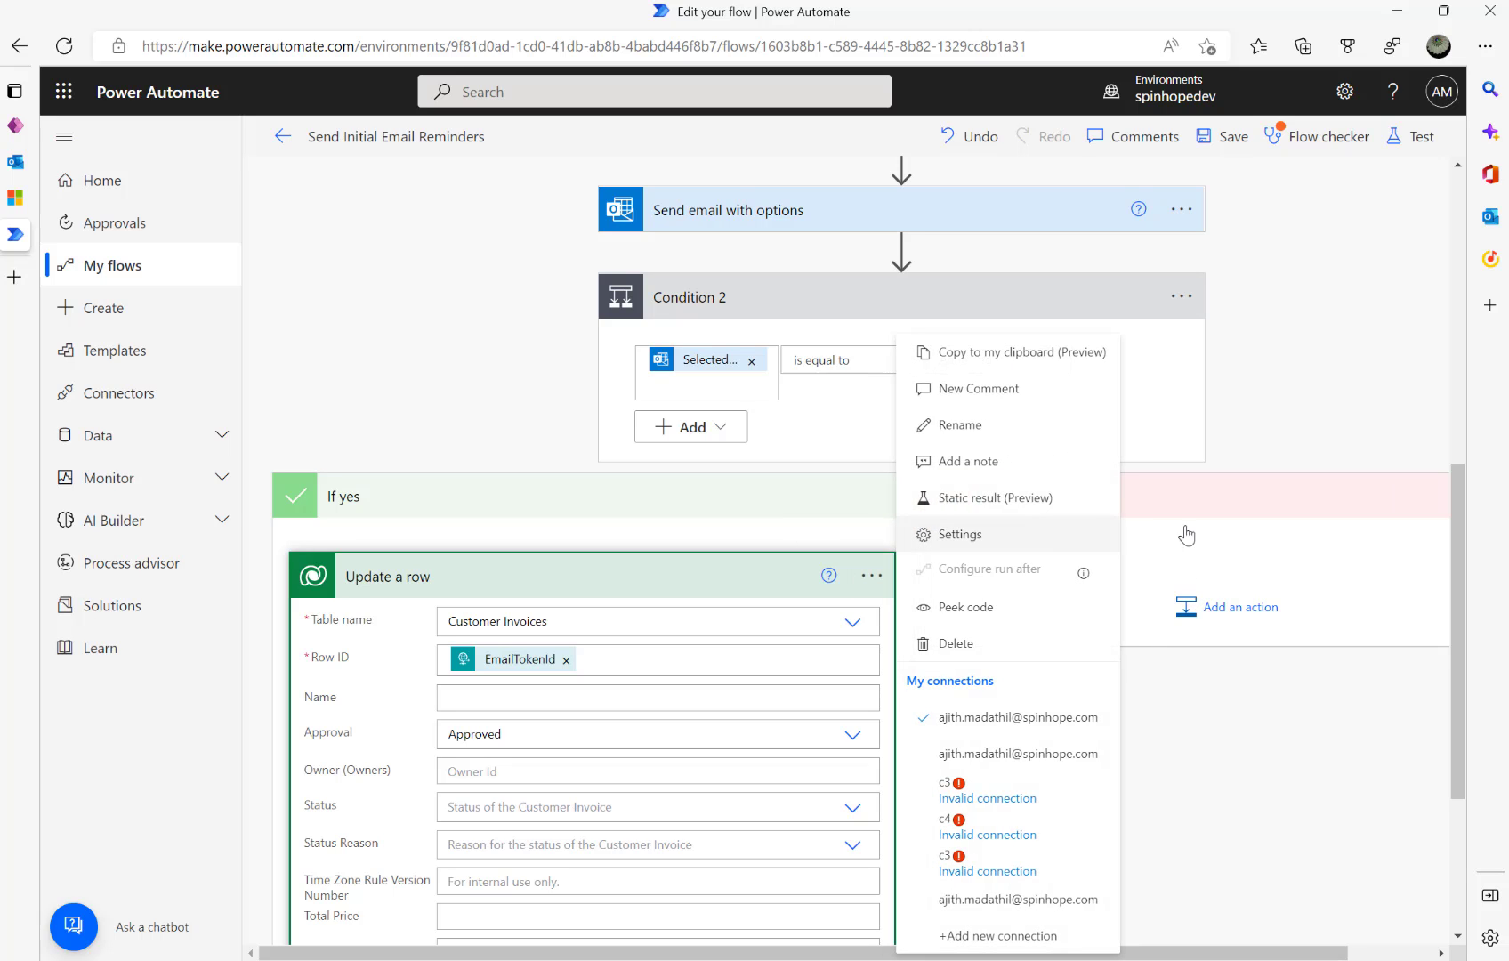
{"action": "left_click", "coordinate": [1197, 607]}
{"action": "left_click", "coordinate": [1197, 607]}
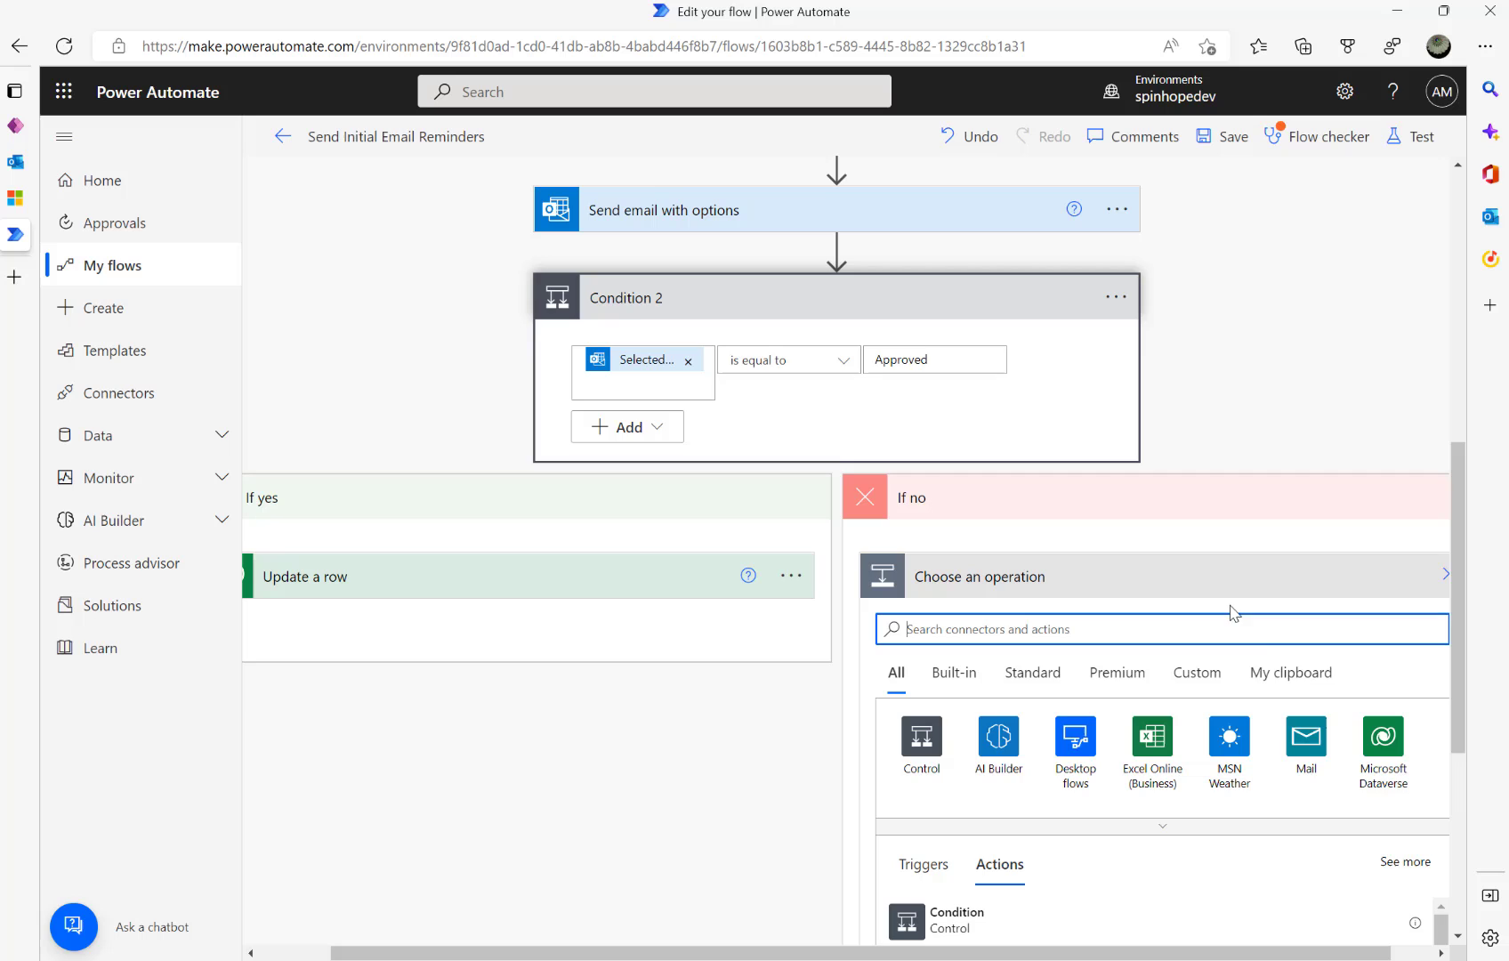
{"action": "left_click", "coordinate": [1301, 684]}
{"action": "left_click", "coordinate": [968, 845]}
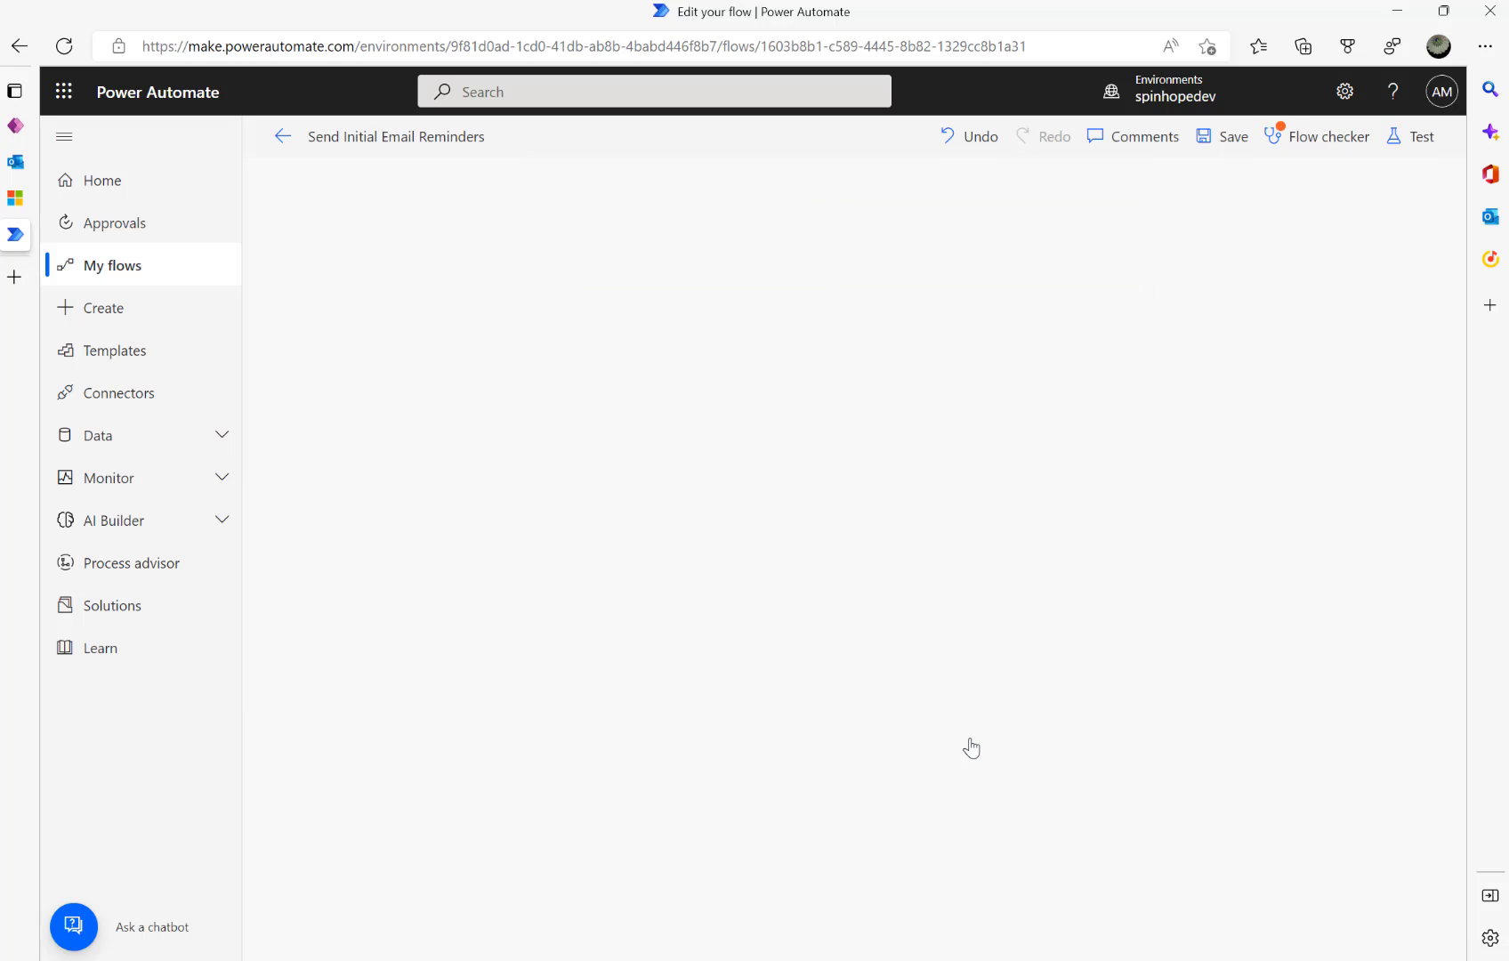
- Expand the pasted Update a row 2 step and show its advanced fields
{"action": "scroll", "coordinate": [1268, 616], "scroll_direction": "down", "scroll_amount": 2}
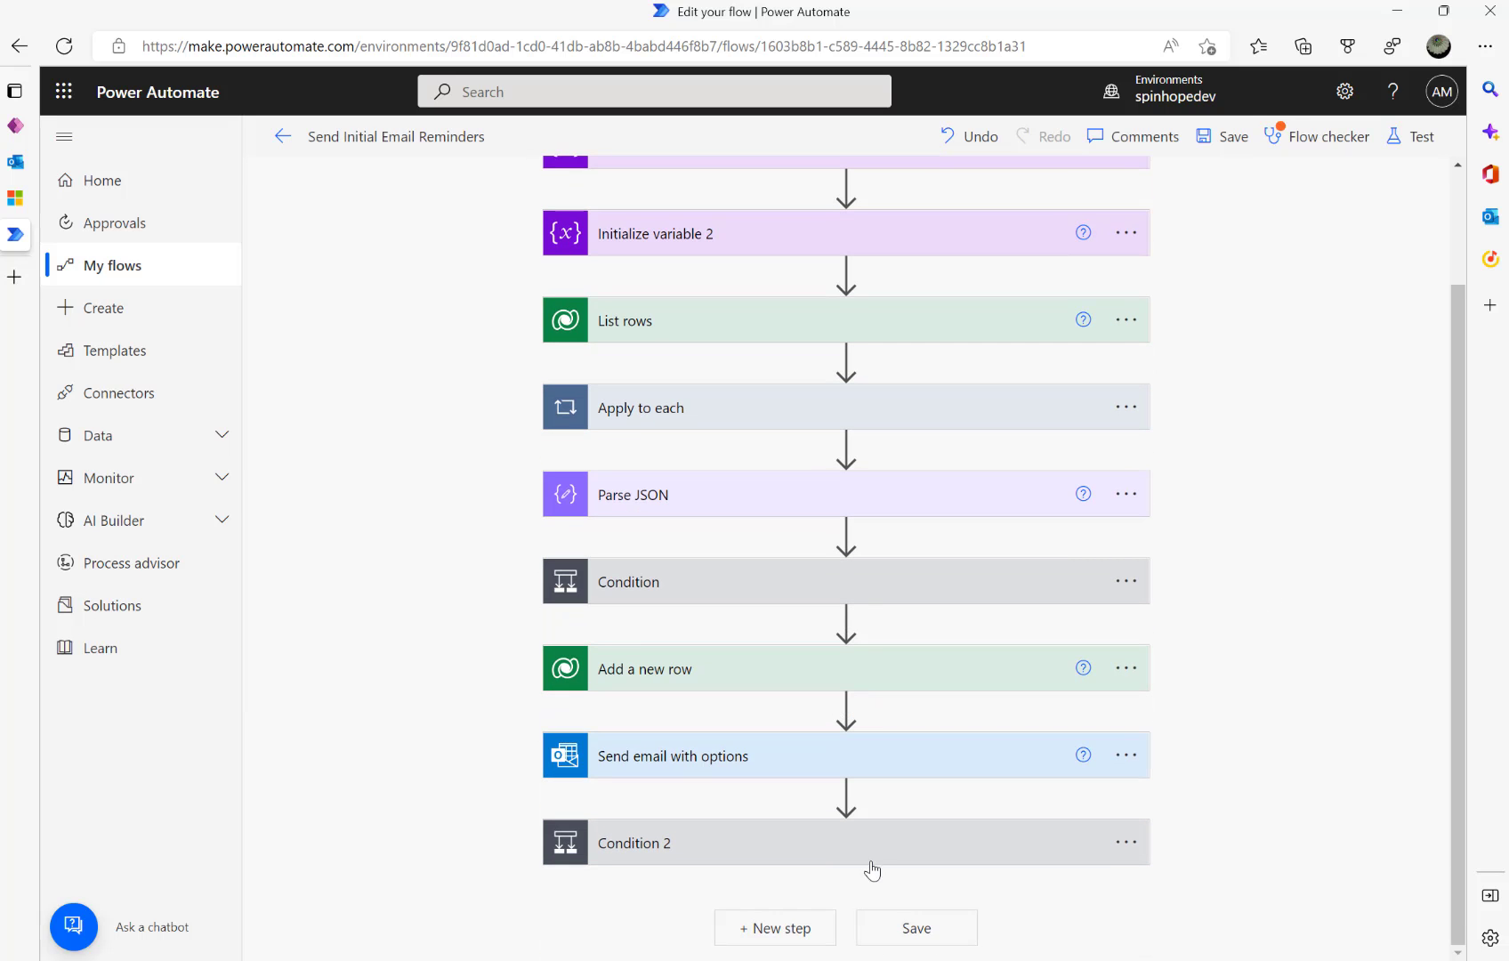
{"action": "left_click", "coordinate": [870, 846]}
{"action": "scroll", "coordinate": [995, 775], "scroll_direction": "down", "scroll_amount": 4}
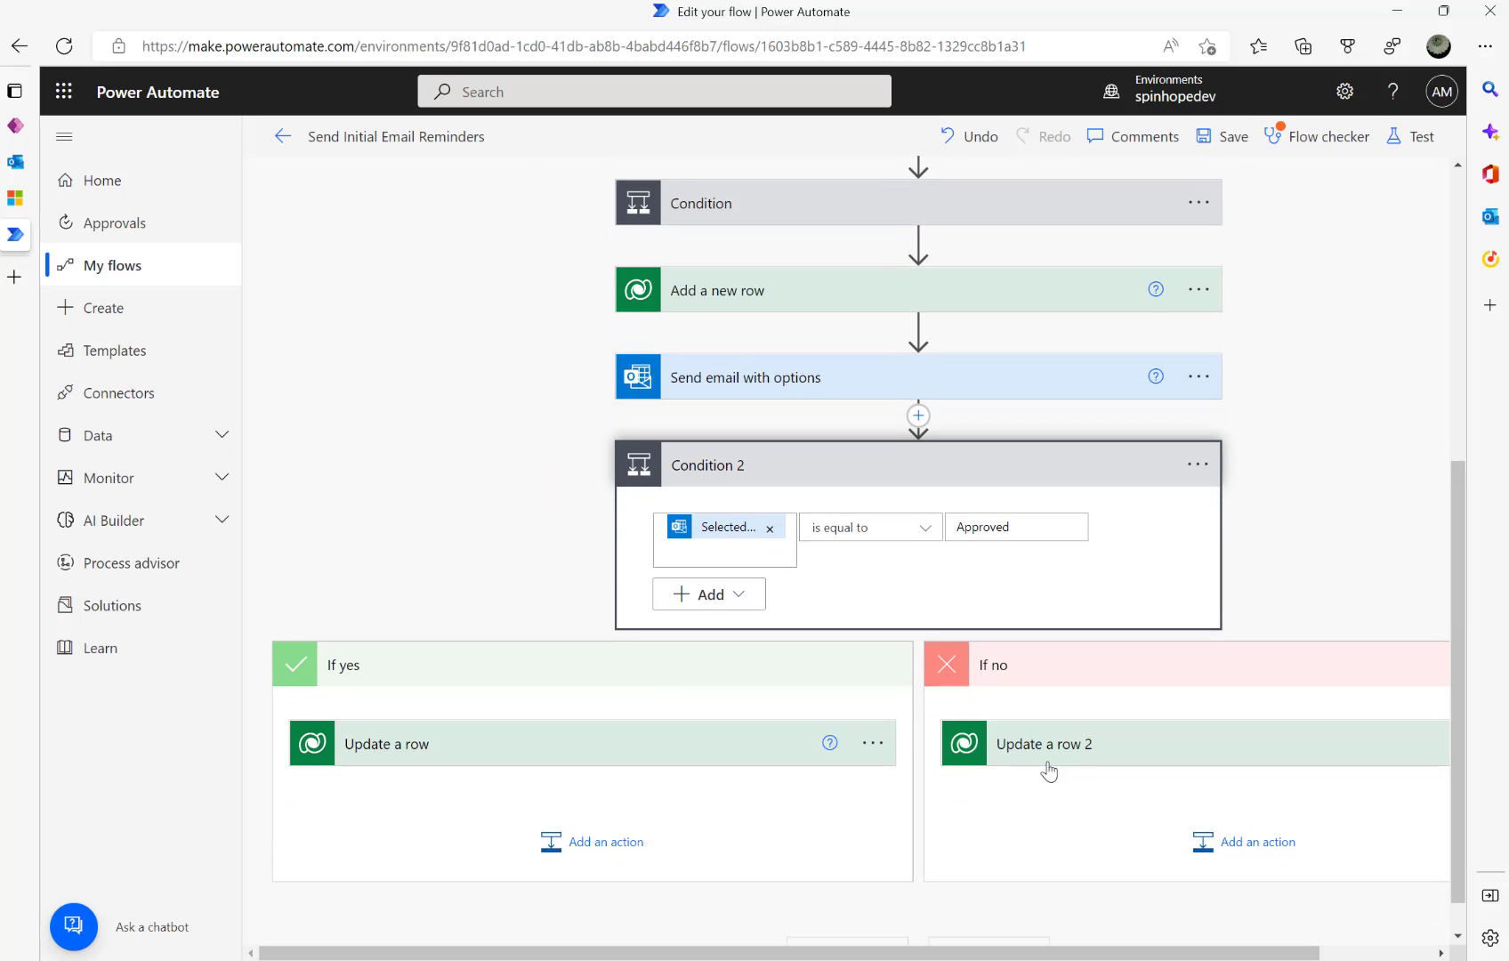
{"action": "left_click", "coordinate": [1112, 753]}
{"action": "scroll", "coordinate": [1157, 712], "scroll_direction": "down", "scroll_amount": 2}
{"action": "left_click", "coordinate": [1072, 692]}
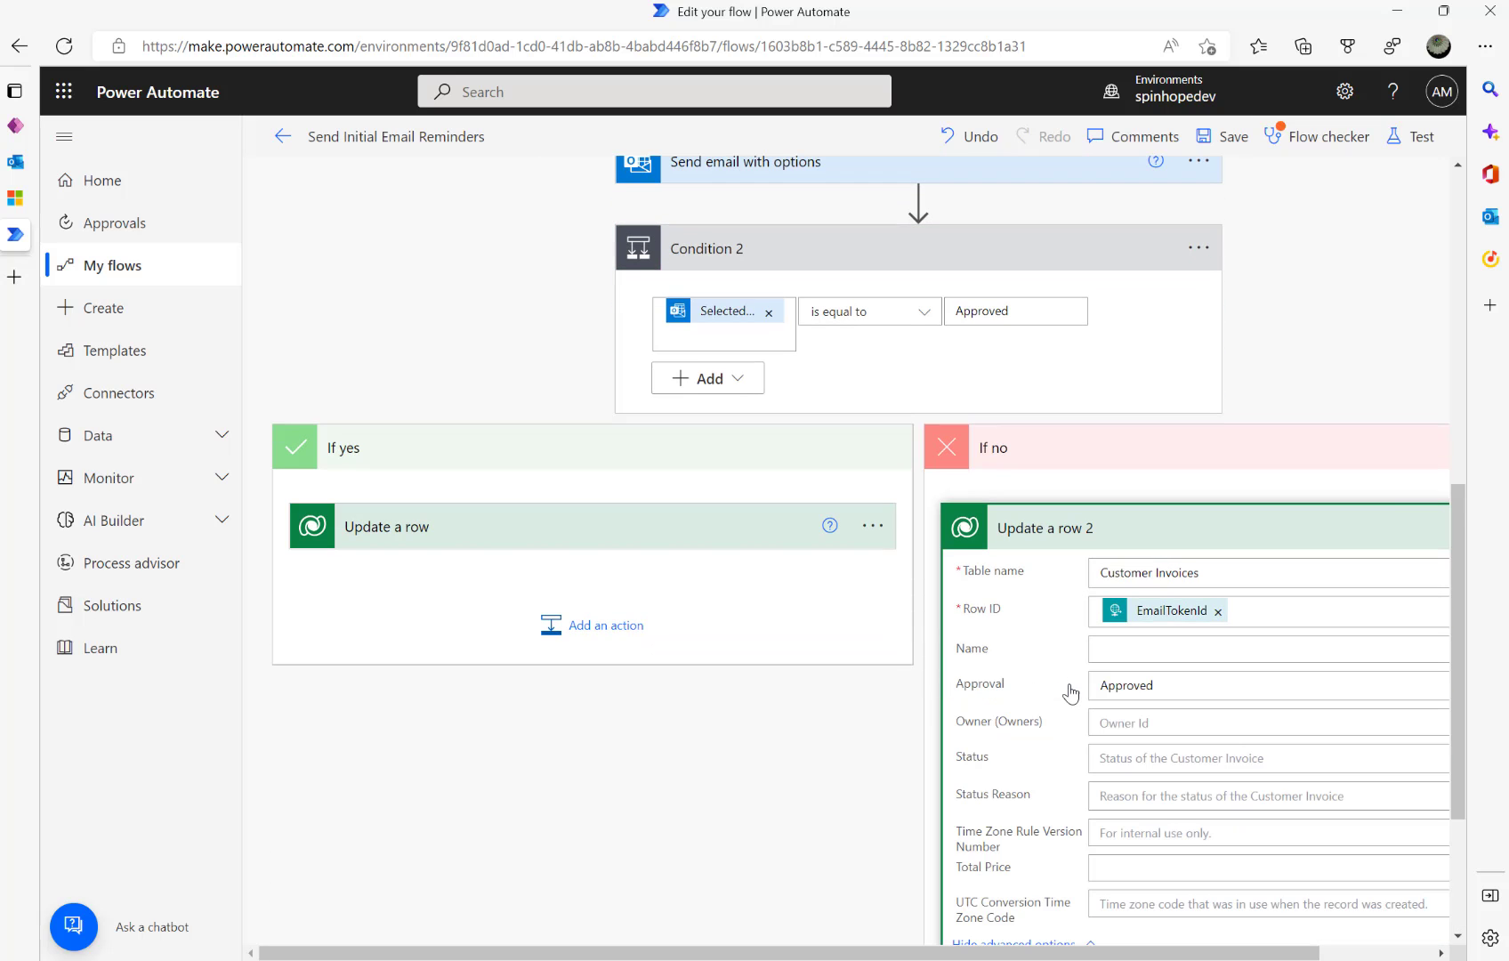
- Set Update a row 2's Approval to Rejected, then collapse both update steps
{"action": "left_click", "coordinate": [530, 545]}
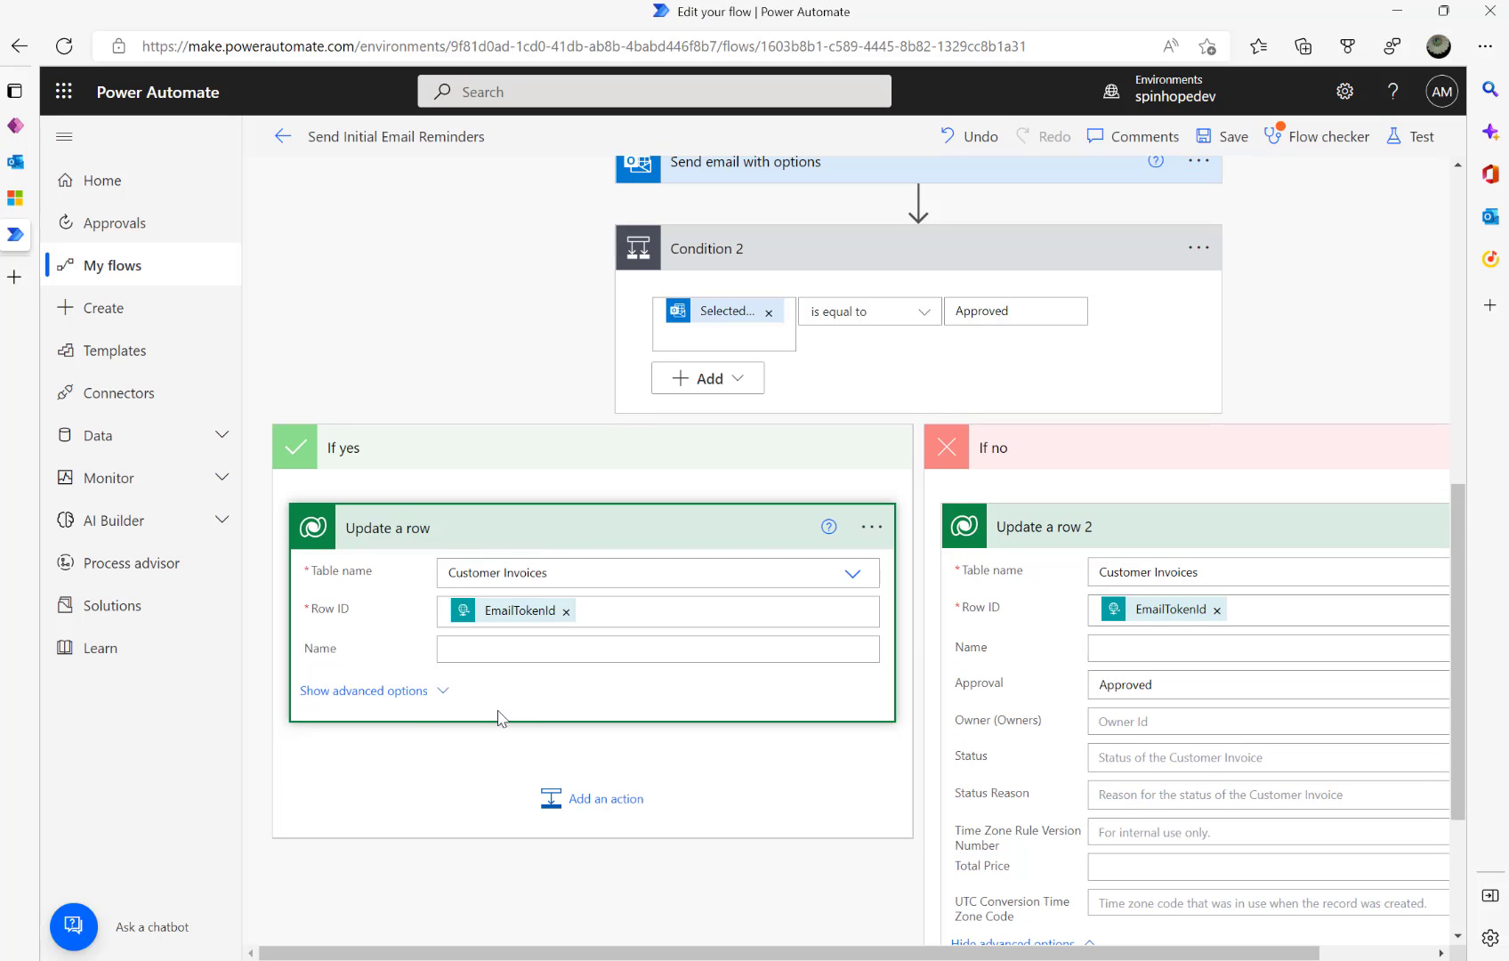
{"action": "left_click", "coordinate": [408, 691]}
{"action": "left_click", "coordinate": [1221, 693]}
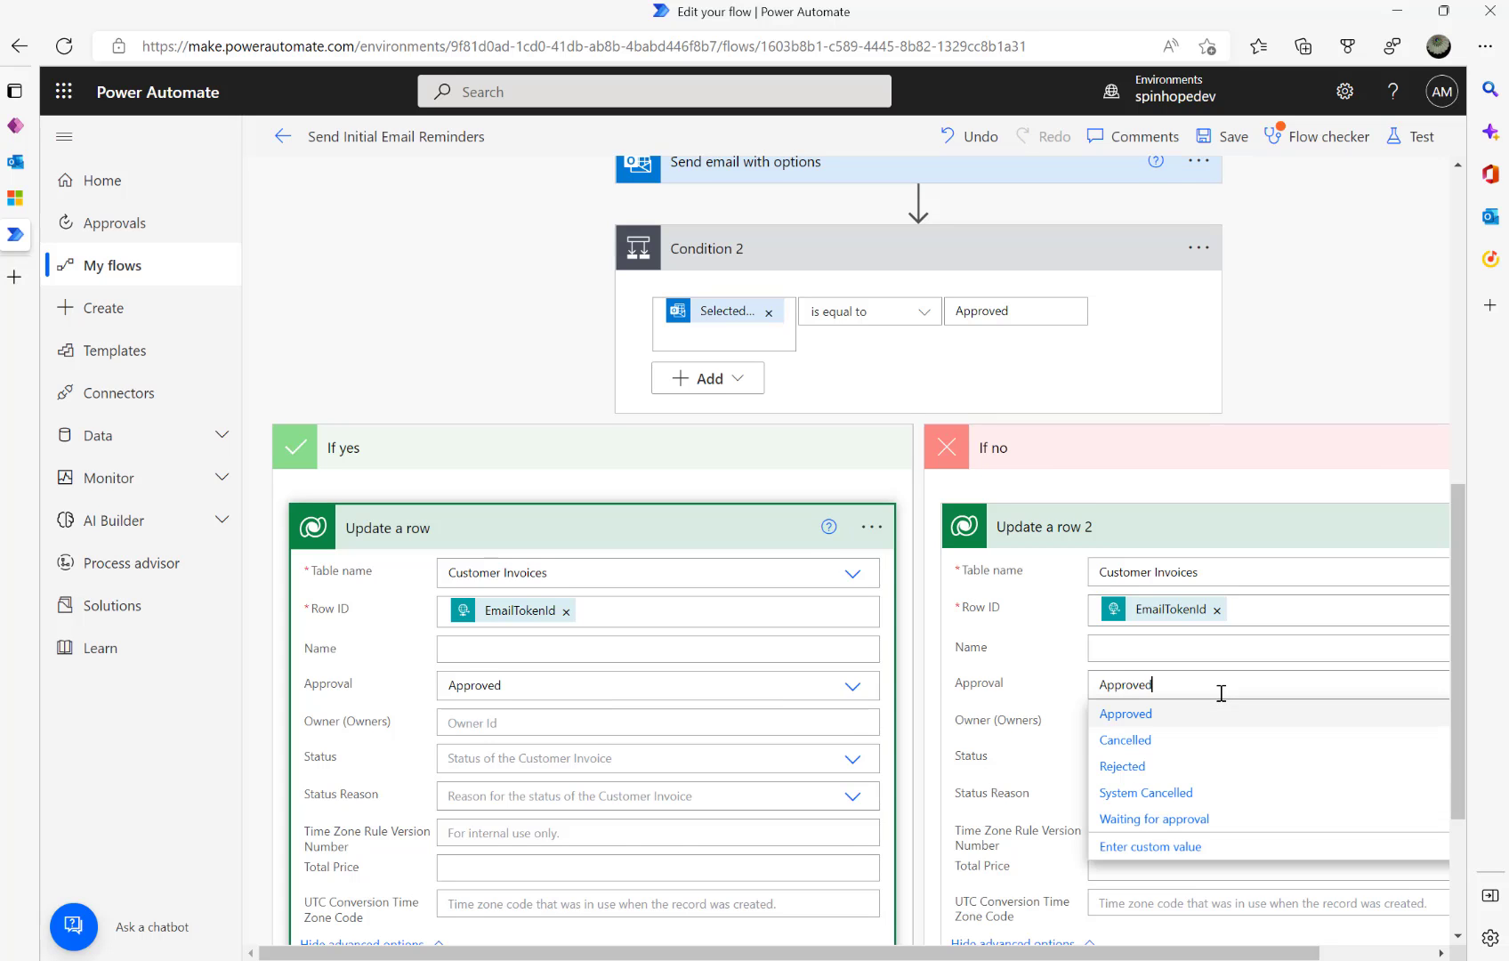
{"action": "left_click", "coordinate": [1138, 777]}
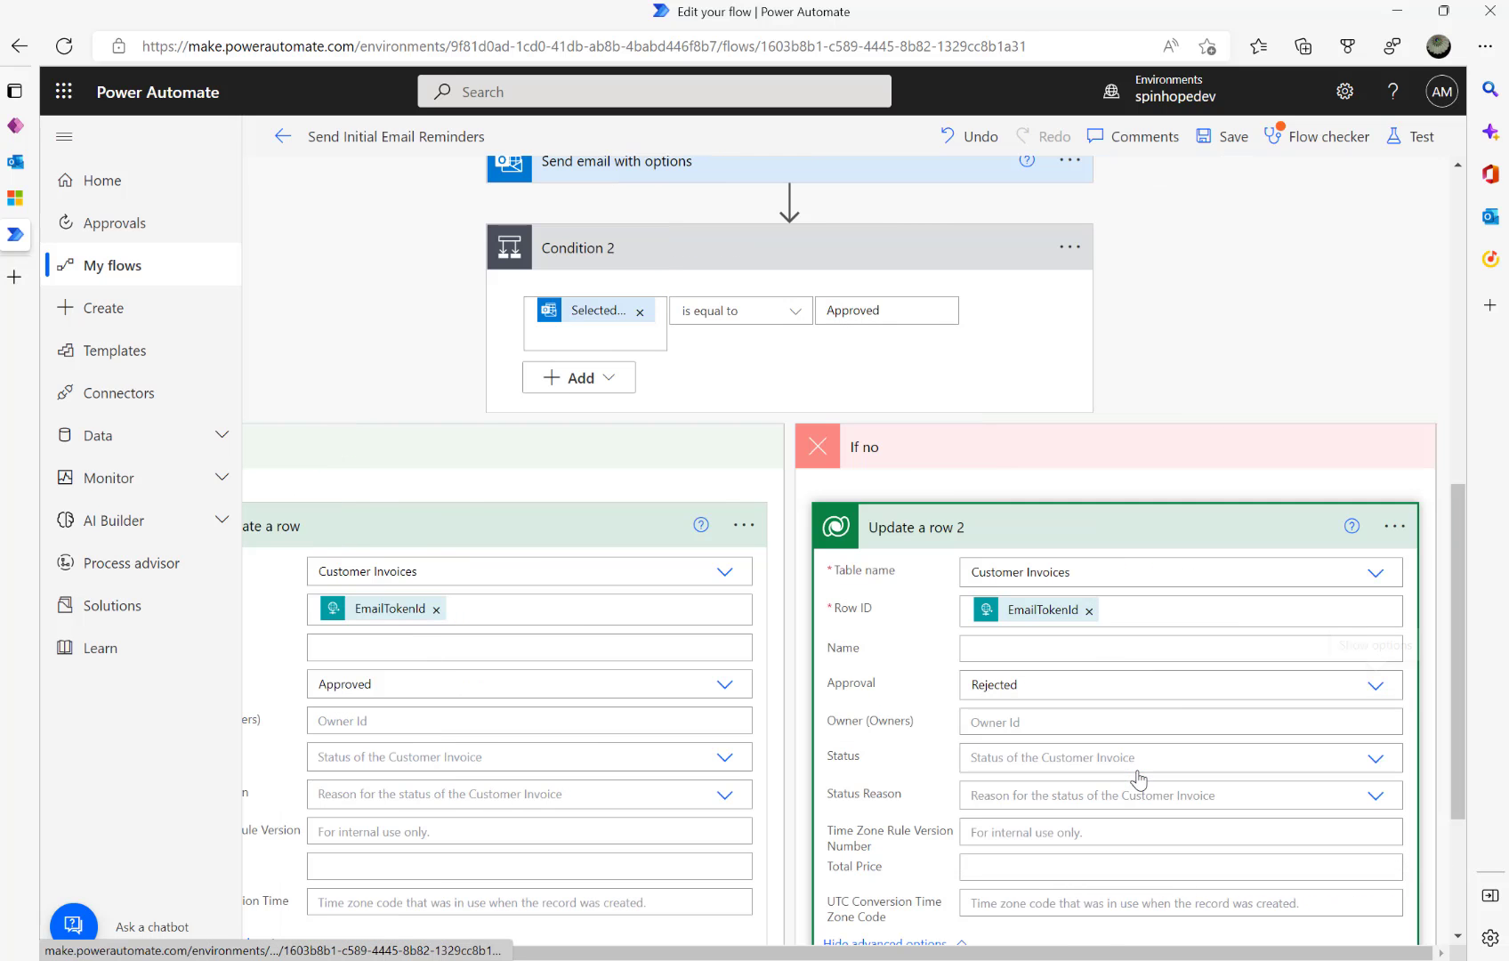
{"action": "left_click", "coordinate": [661, 523]}
{"action": "left_click", "coordinate": [944, 518]}
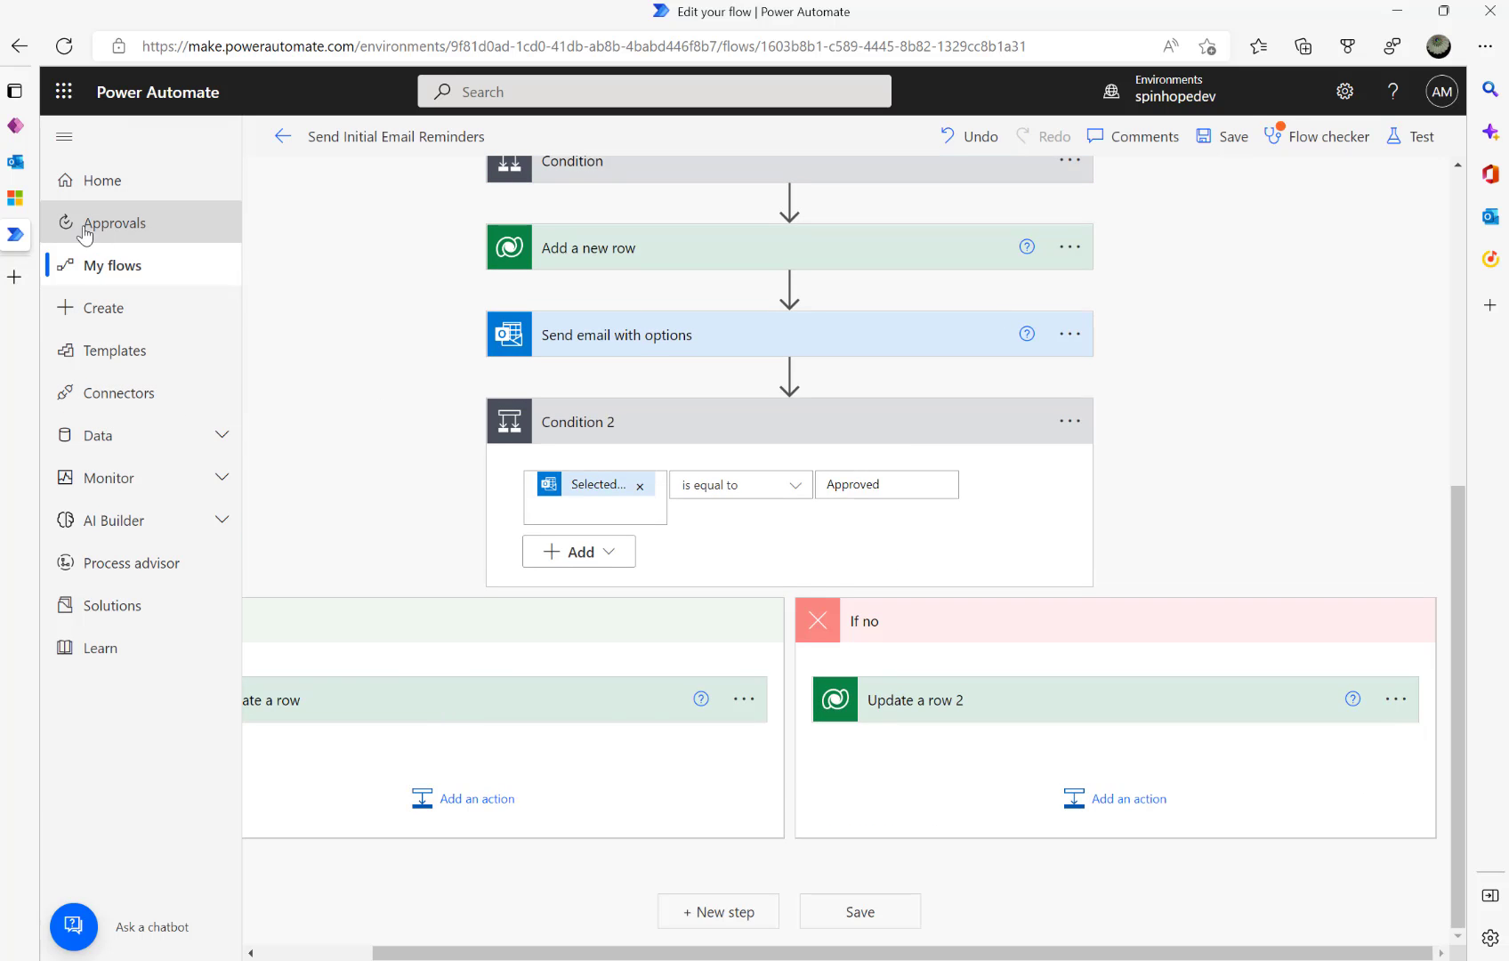
{"action": "left_click", "coordinate": [16, 198]}
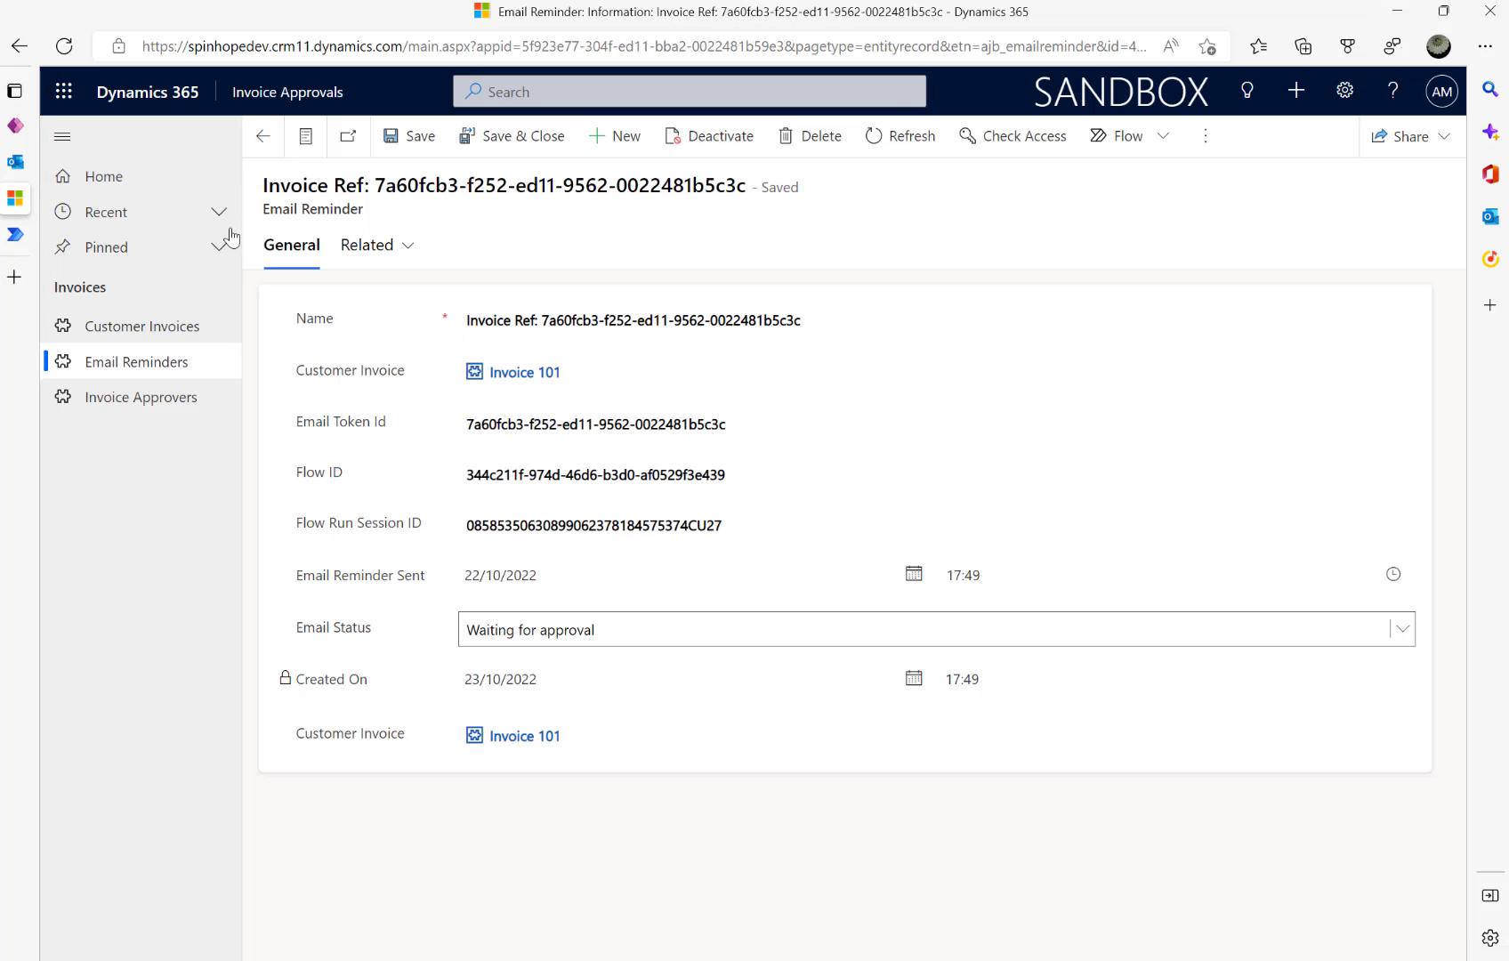
- In Dynamics 365, check that Invoice 101 is still Waiting for approval and review the three Email Reminder records
{"action": "left_click", "coordinate": [144, 327]}
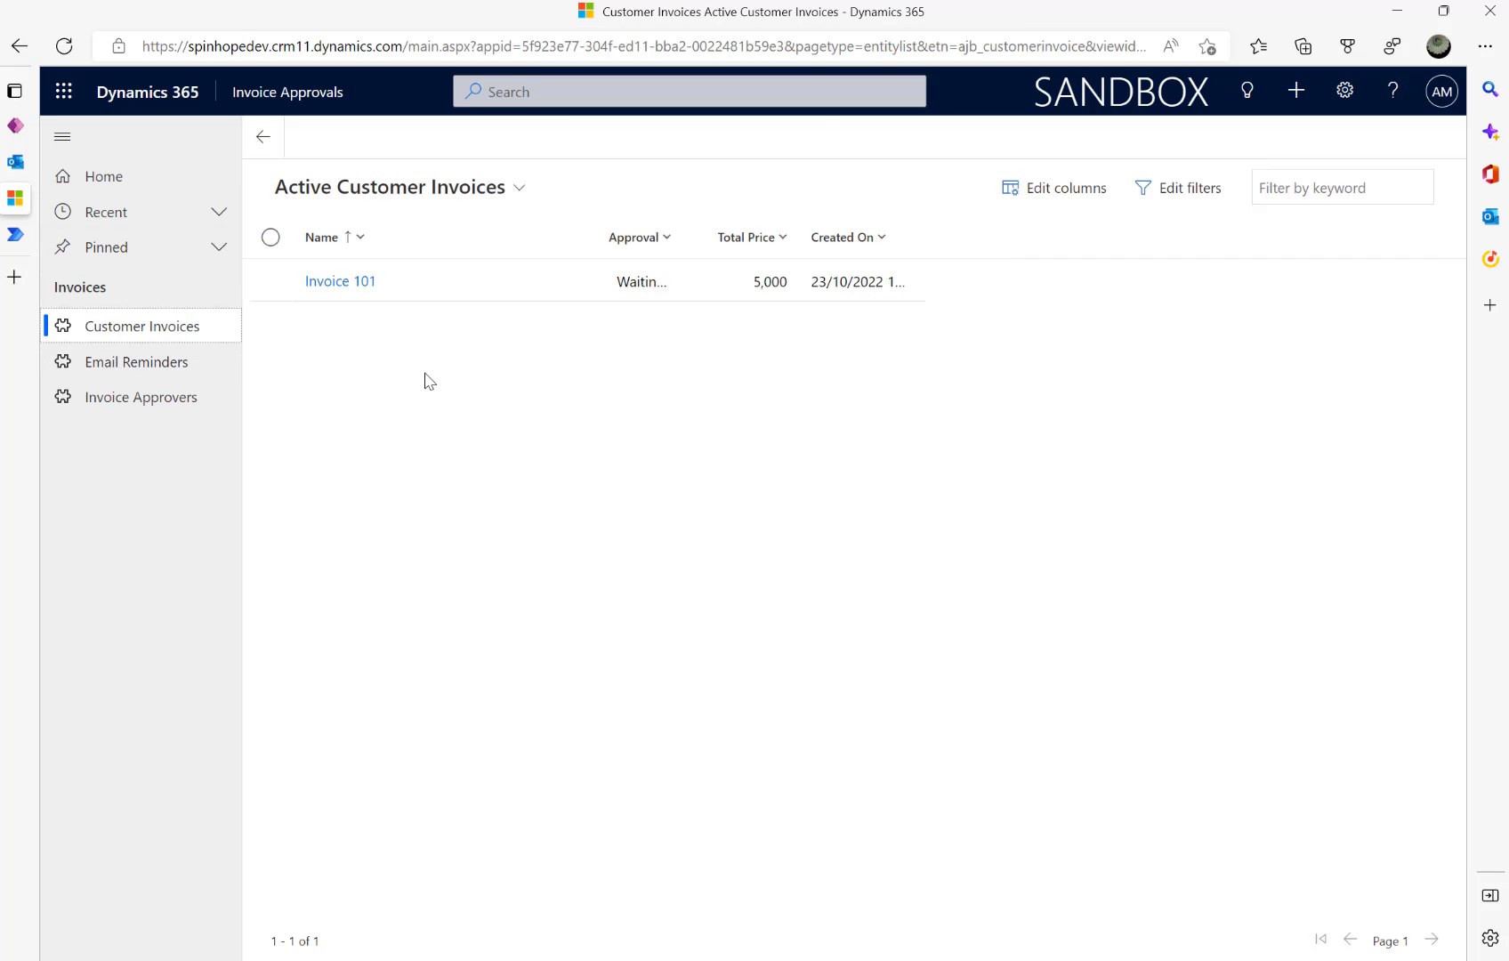
{"action": "left_click", "coordinate": [363, 295]}
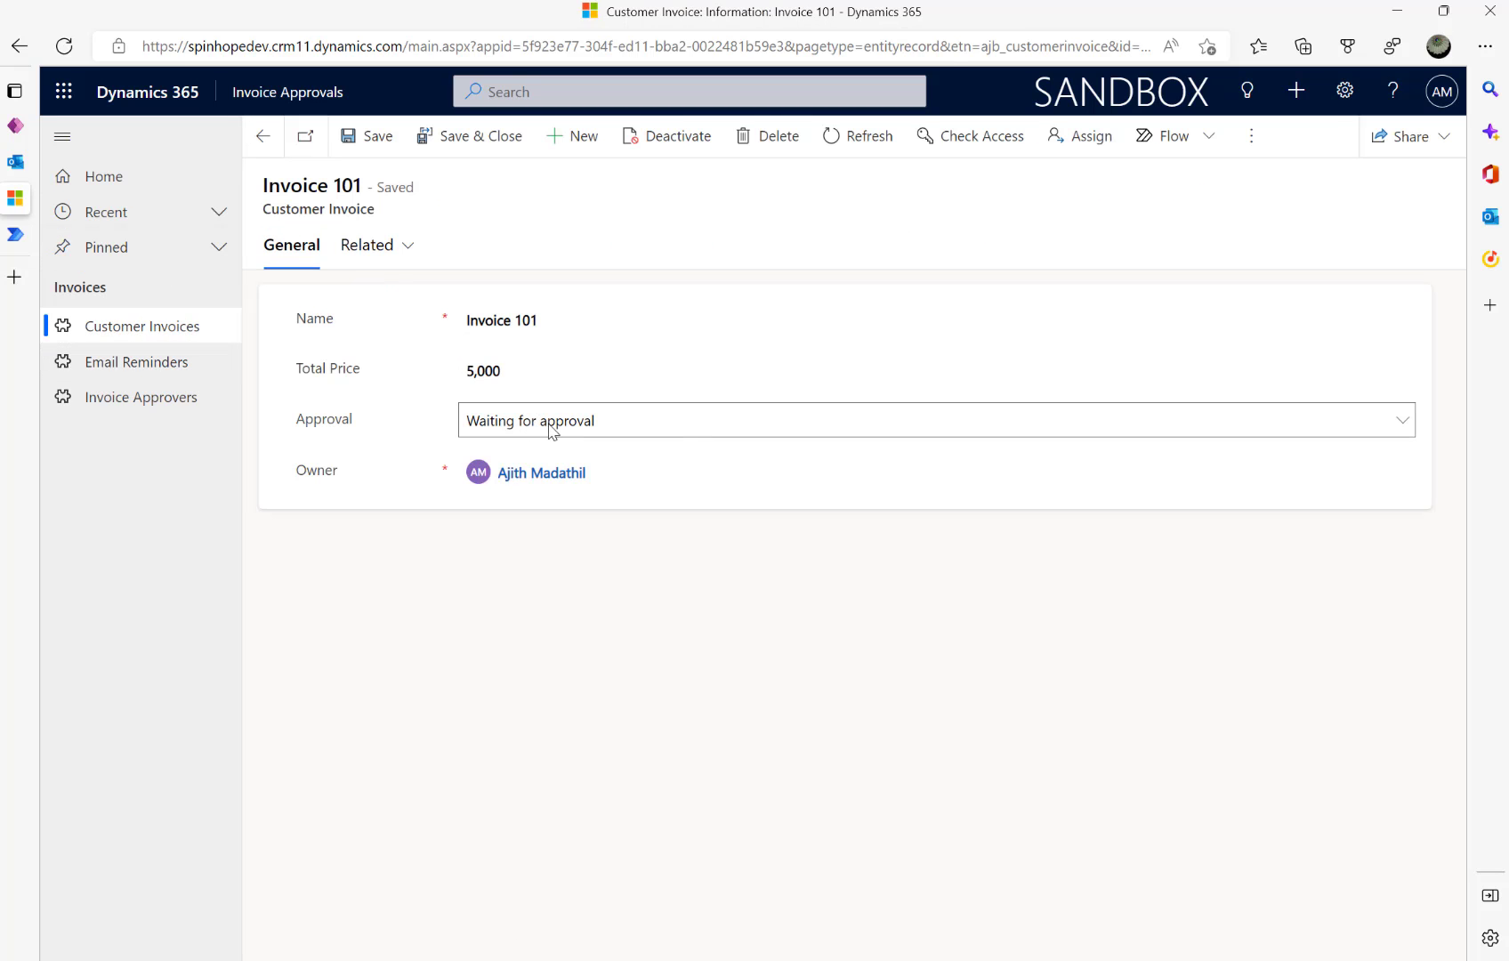
{"action": "left_click", "coordinate": [549, 426]}
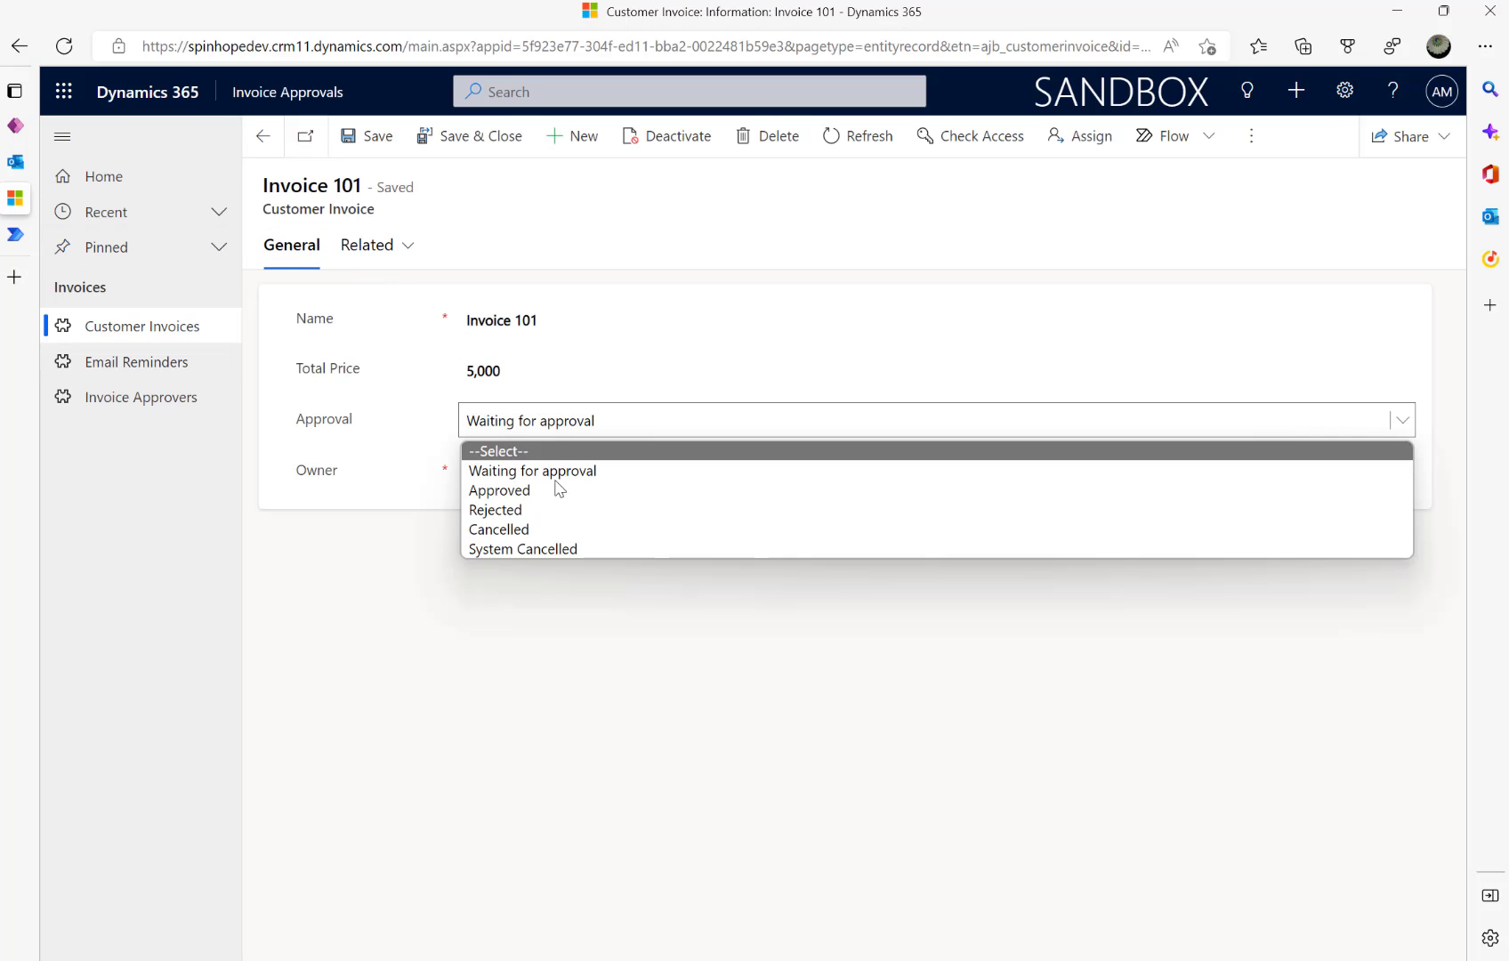
{"action": "left_click", "coordinate": [127, 360]}
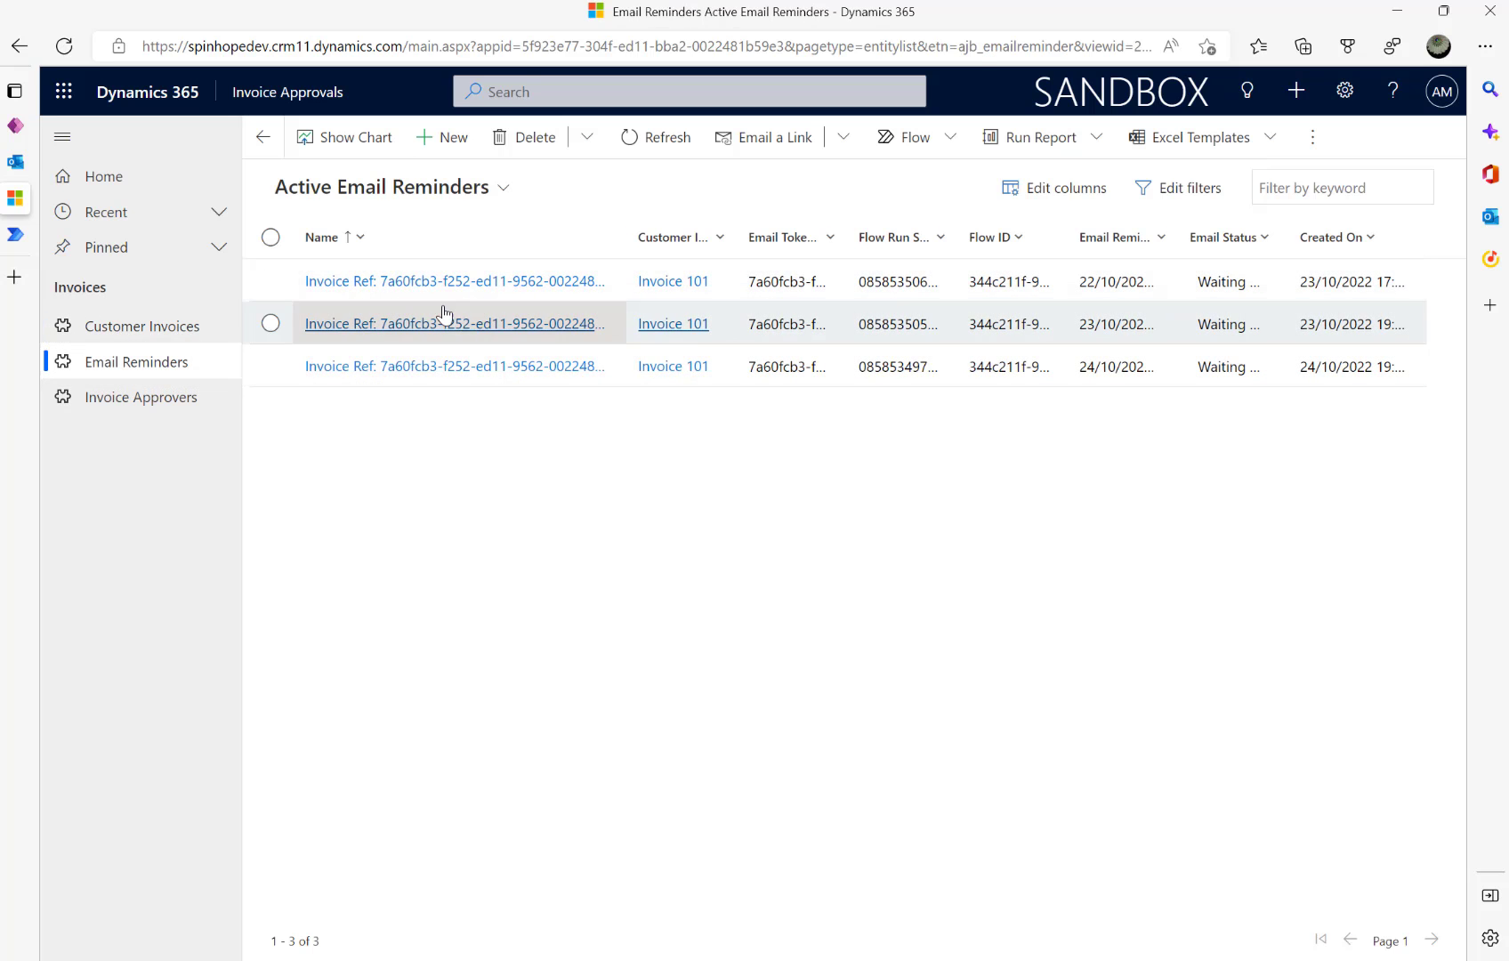
{"action": "left_click", "coordinate": [27, 234]}
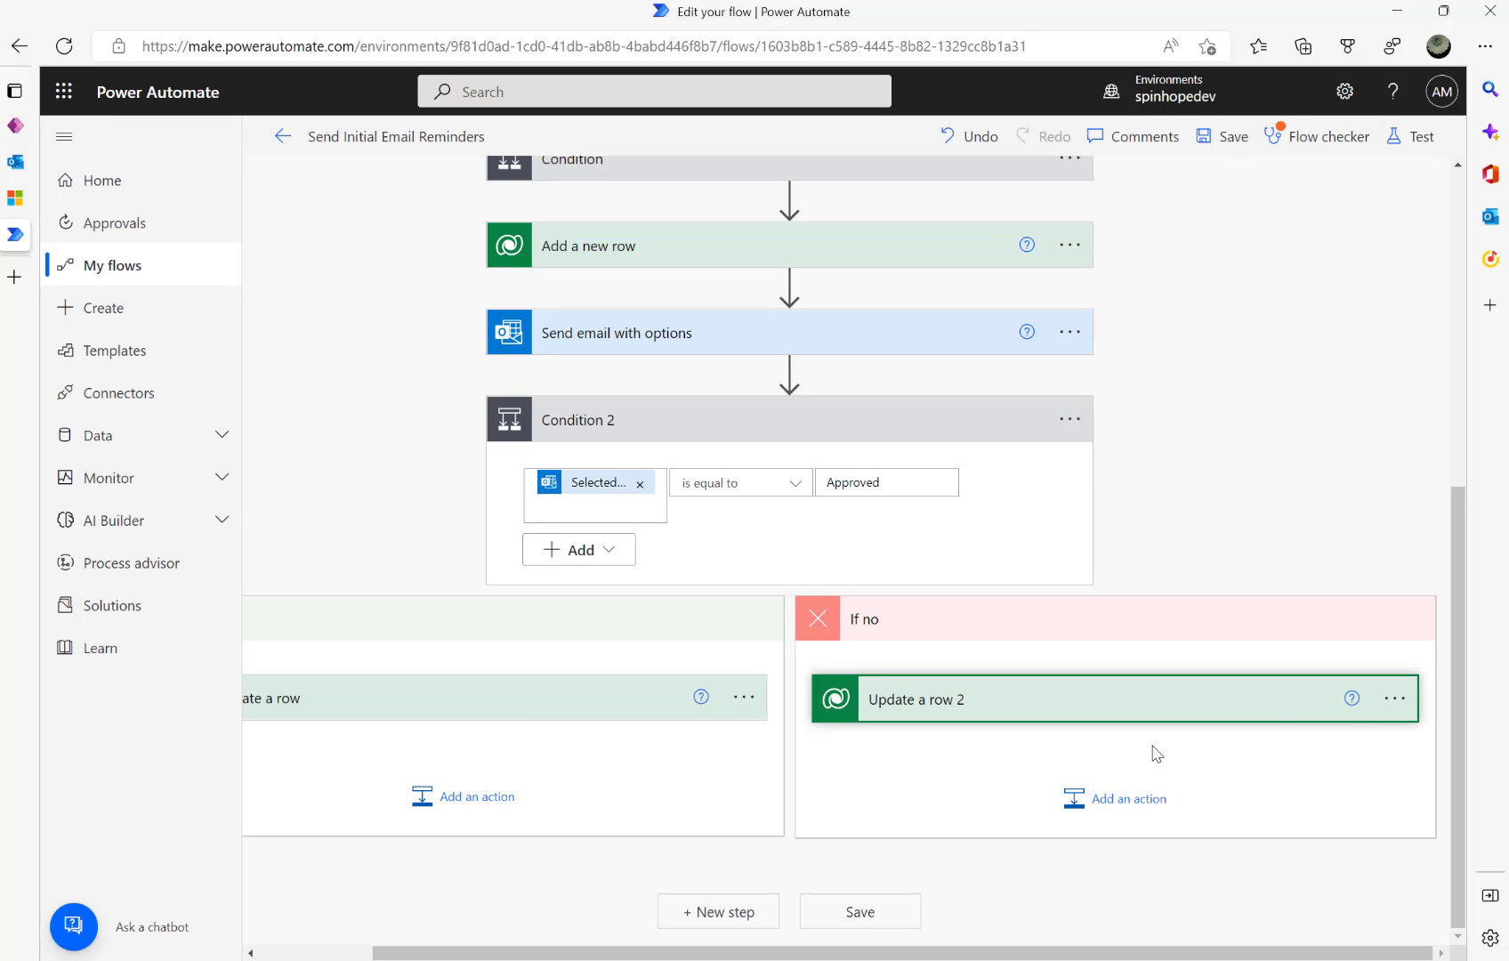
- Paste the copied update-row action into If yes as Update a row 3, targeting the Email Reminders table
{"action": "left_click", "coordinate": [522, 797]}
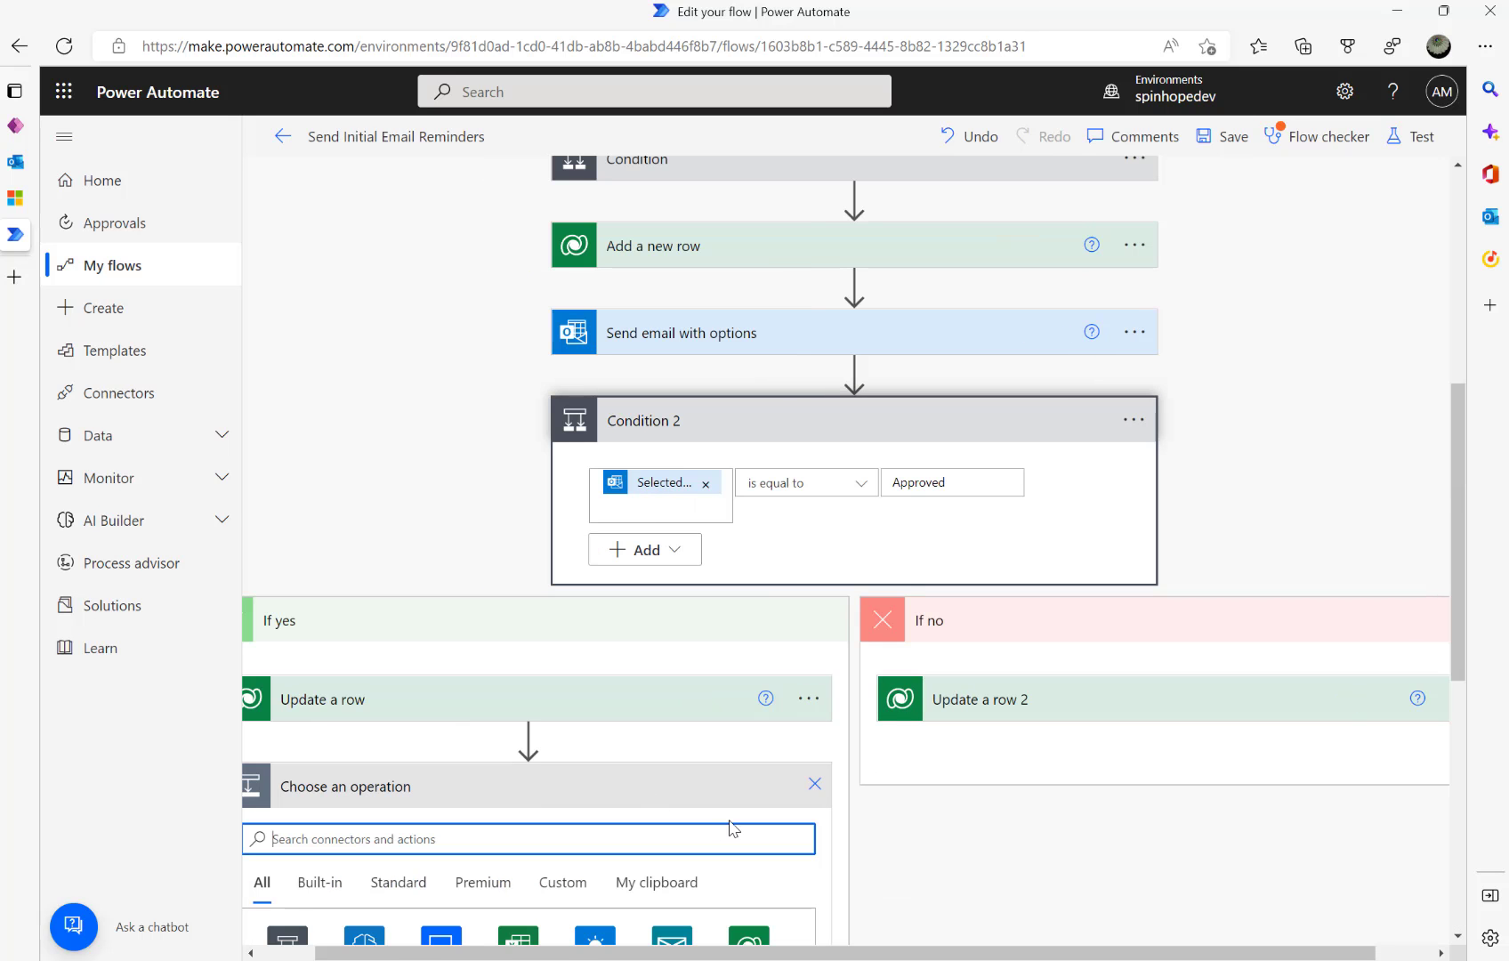
{"action": "left_click", "coordinate": [670, 884]}
{"action": "scroll", "coordinate": [387, 819], "scroll_direction": "down", "scroll_amount": 1}
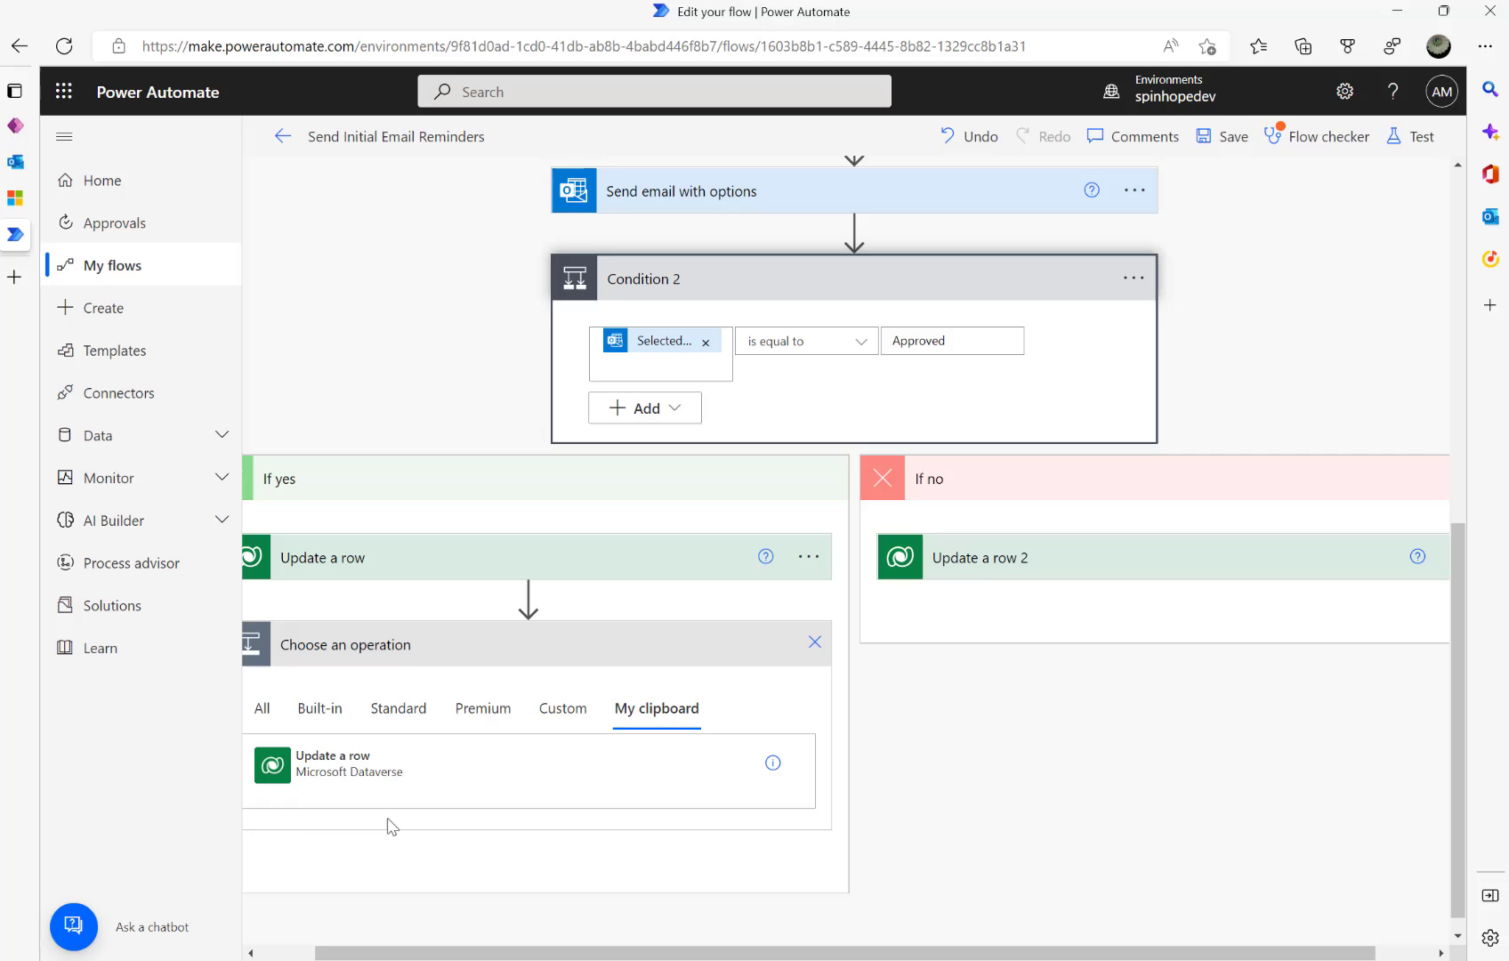
{"action": "left_click", "coordinate": [327, 765]}
{"action": "left_click", "coordinate": [424, 694]}
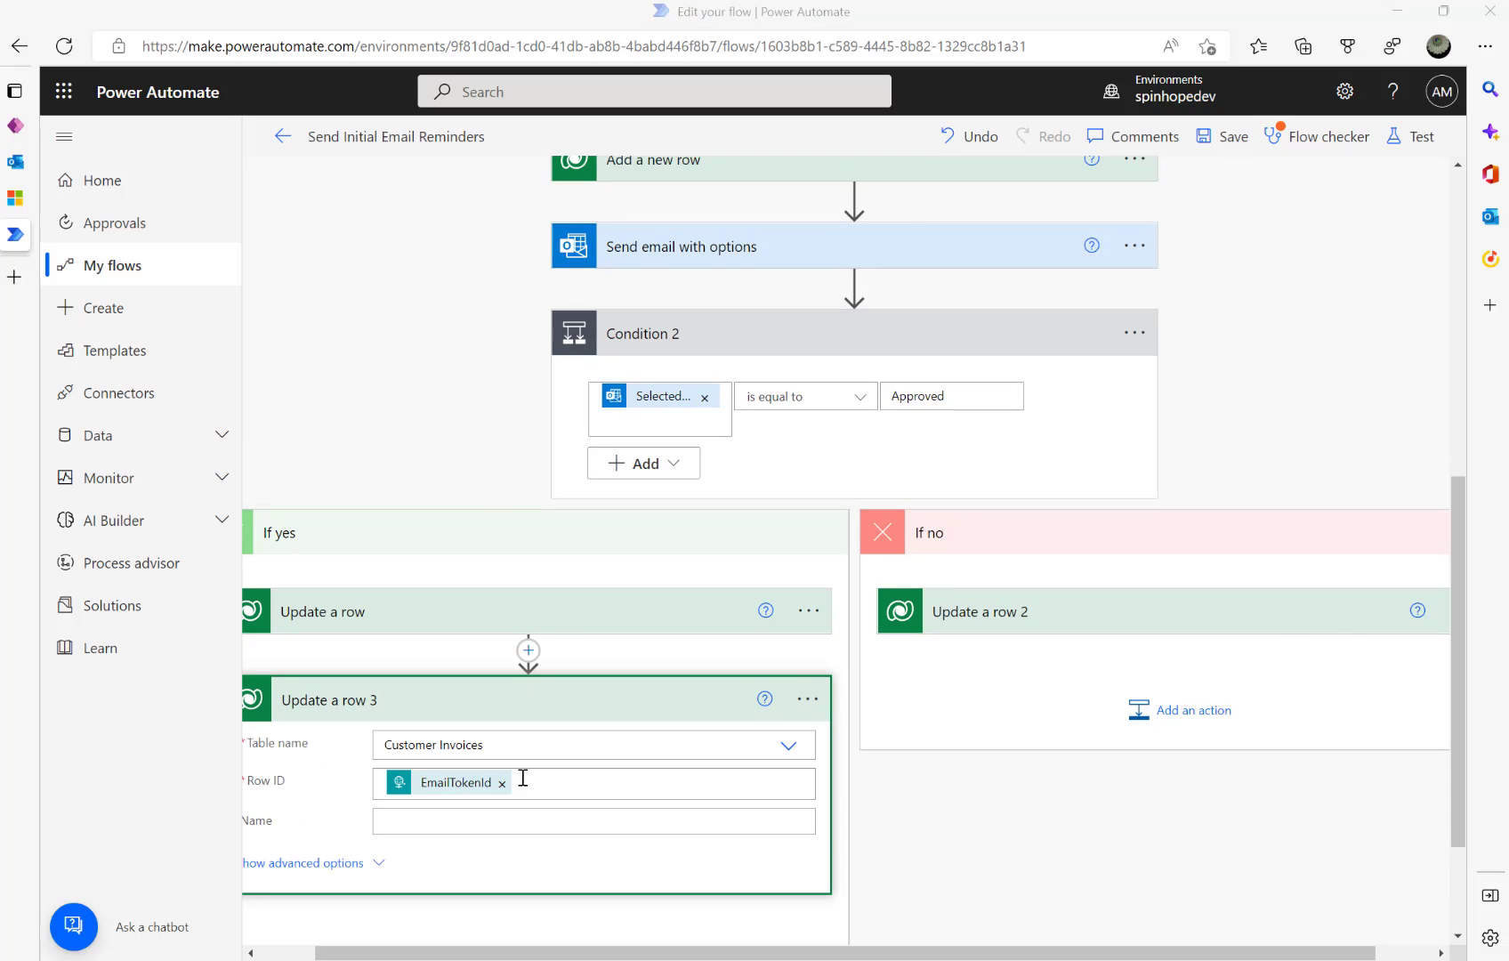
{"action": "left_click", "coordinate": [562, 746]}
{"action": "left_click_drag", "start_coordinate": [483, 744], "coordinate": [296, 751]}
{"action": "type", "text": "Em"}
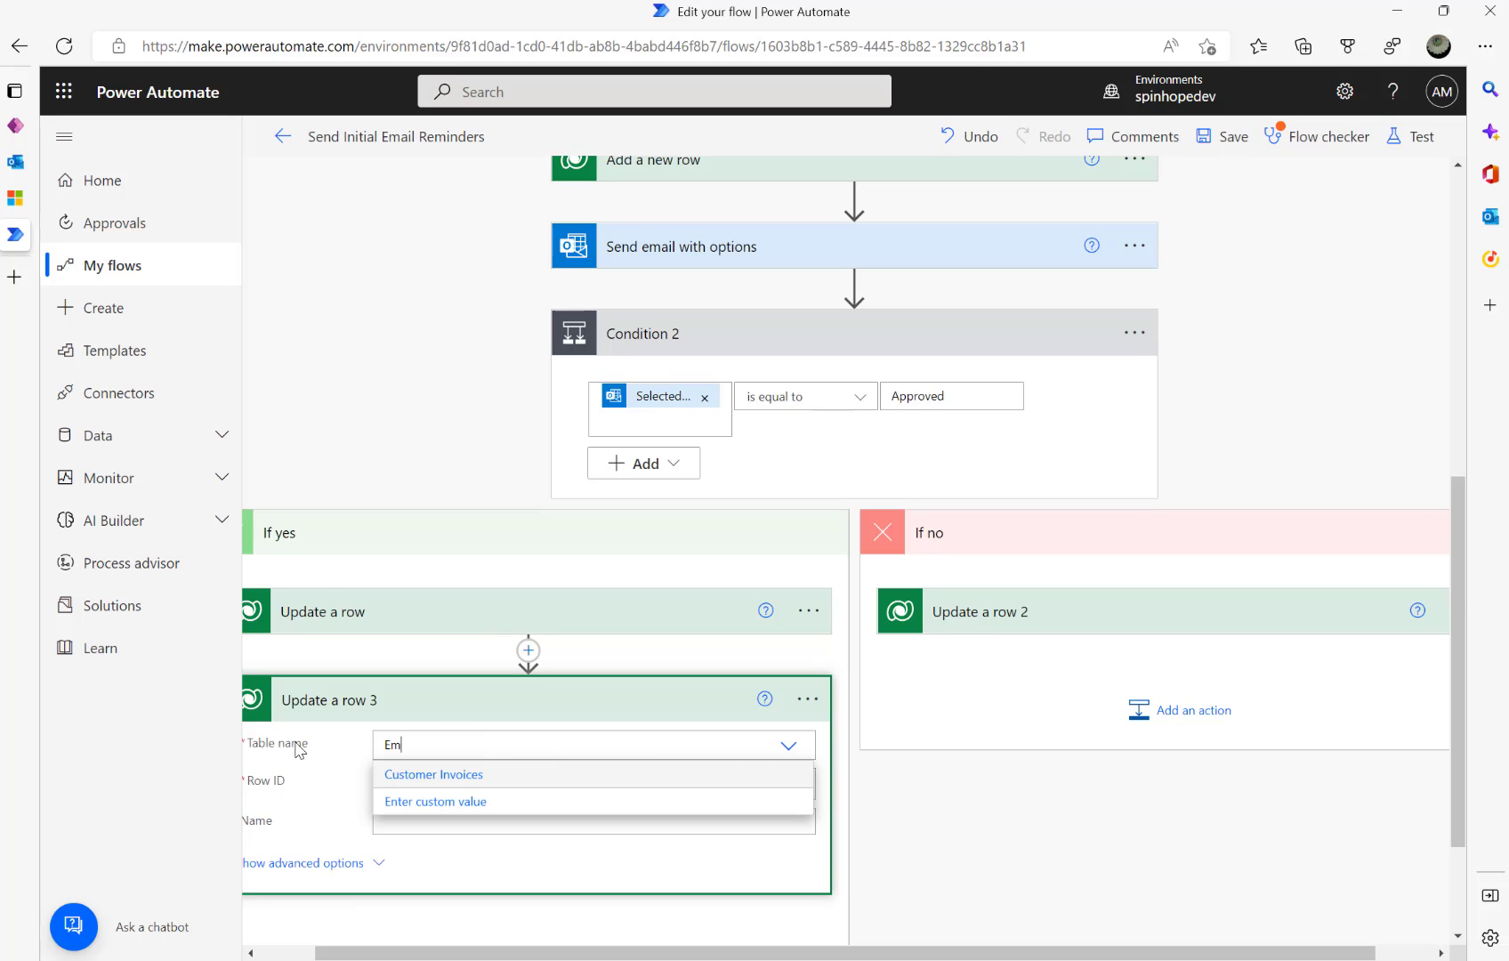
{"action": "type", "text": "ail Reminders"}
{"action": "left_click", "coordinate": [449, 773]}
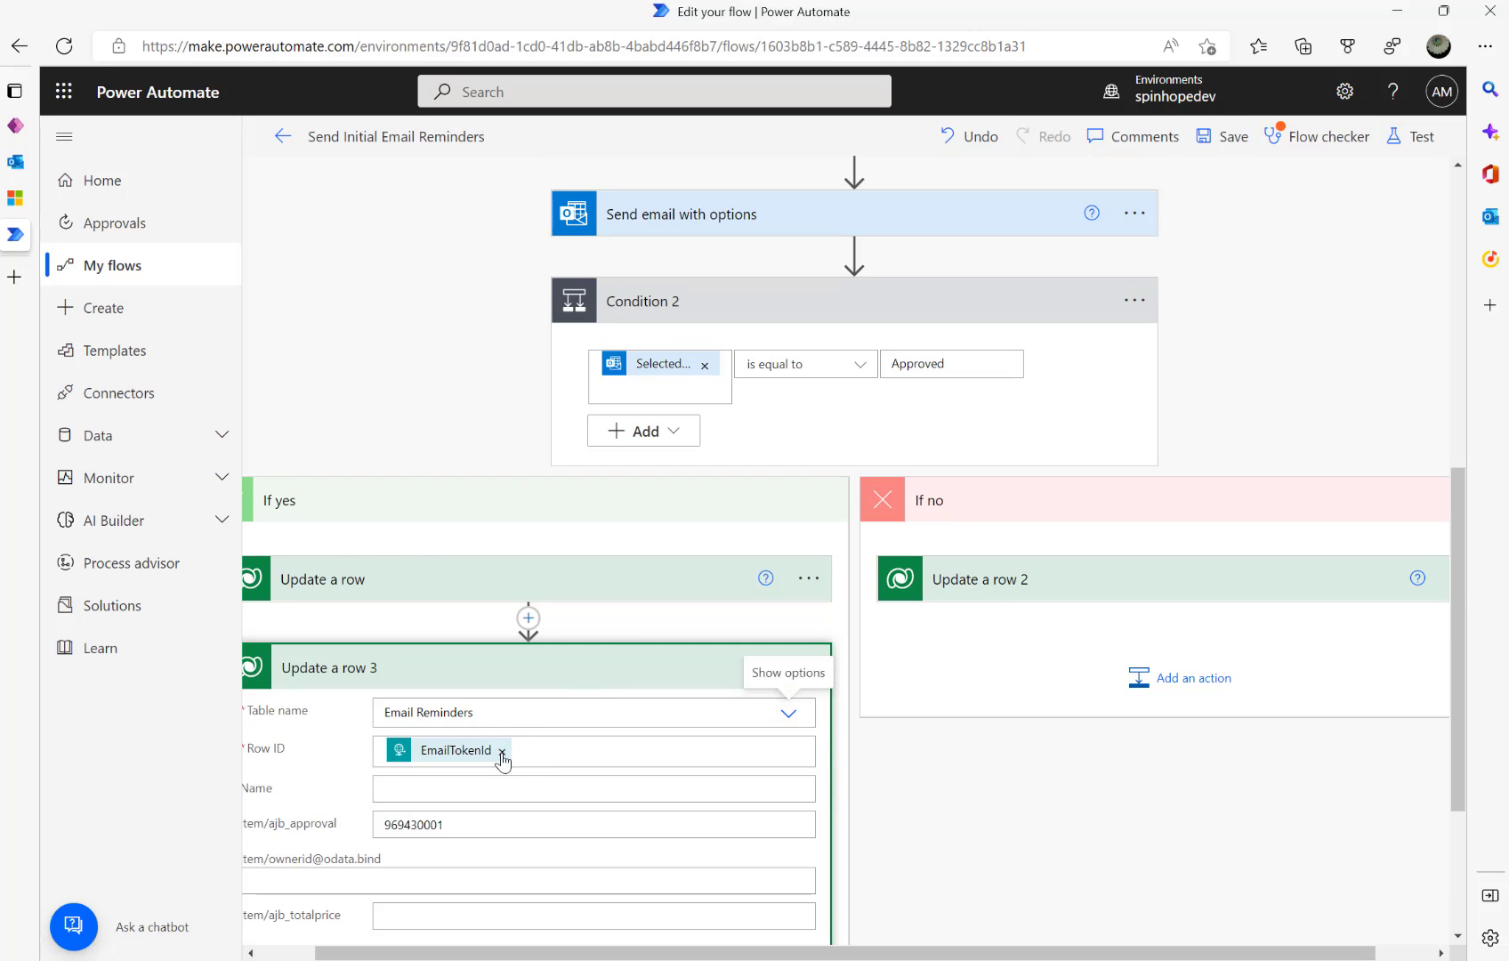
- Replace Update a row 3's Row ID with the Email Reminder identifier from dynamic content
{"action": "left_click", "coordinate": [503, 754]}
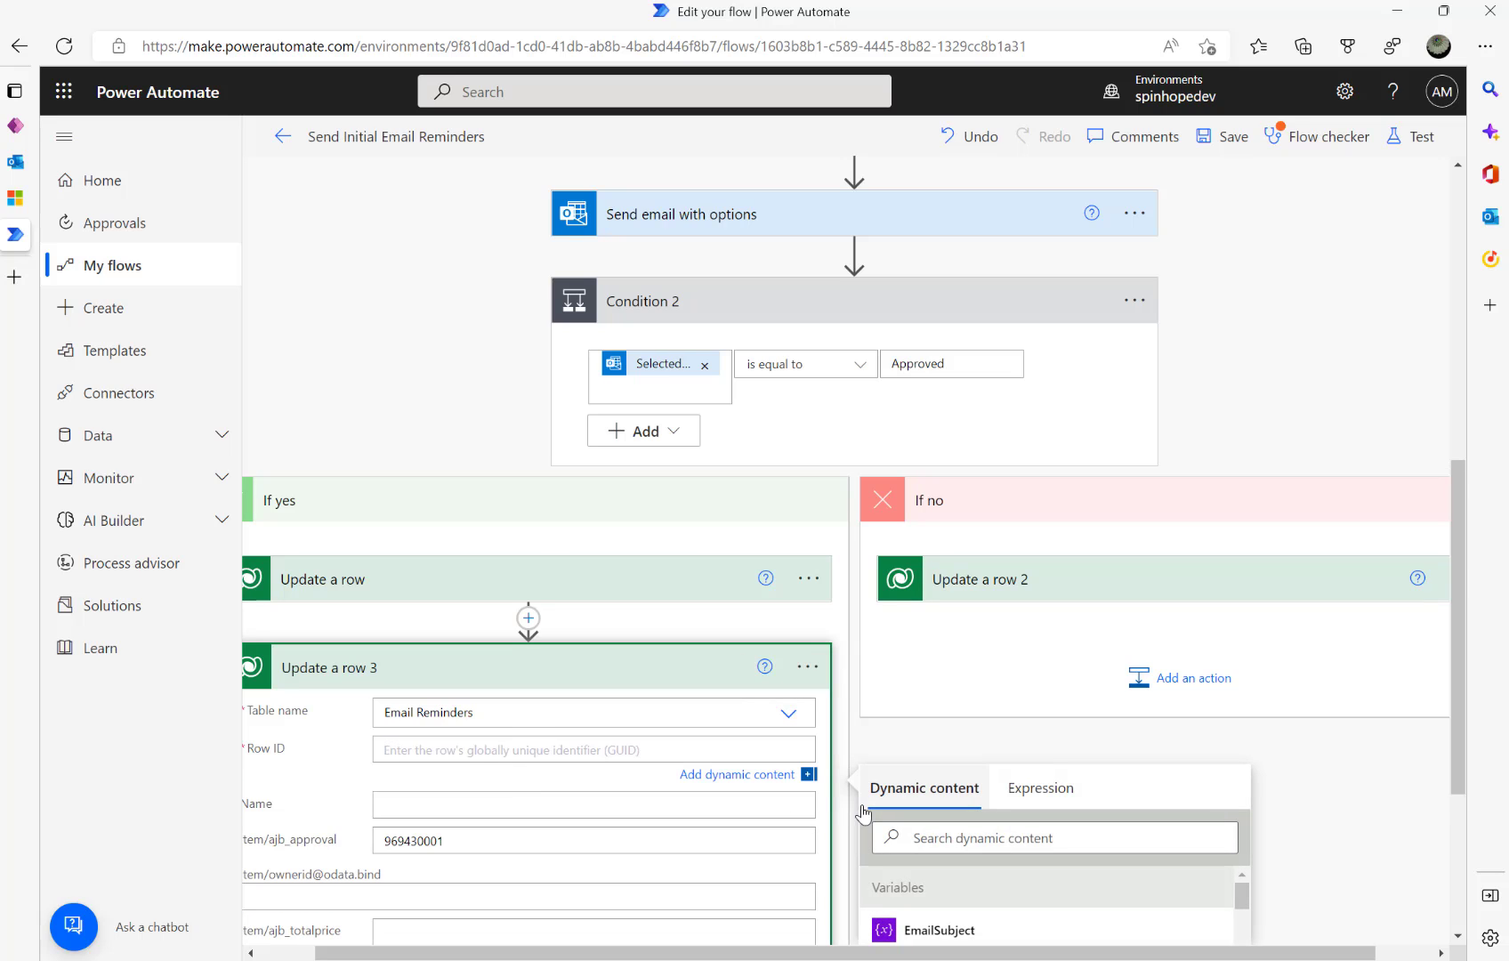
{"action": "left_click", "coordinate": [942, 836]}
{"action": "type", "text": "Emai"}
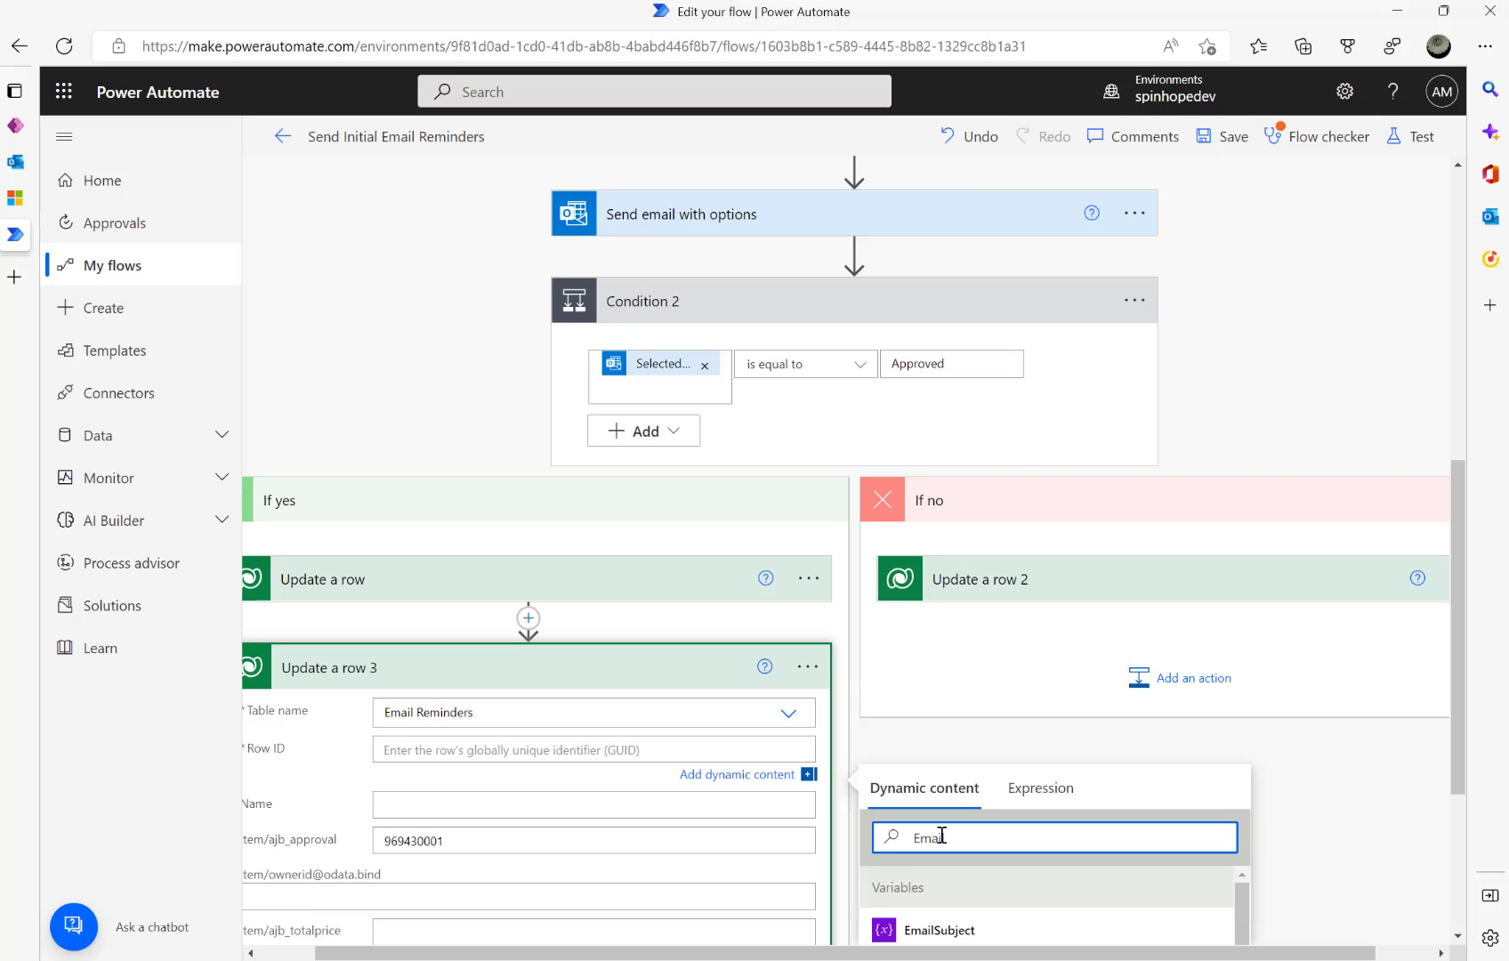
{"action": "type", "text": "eminder"}
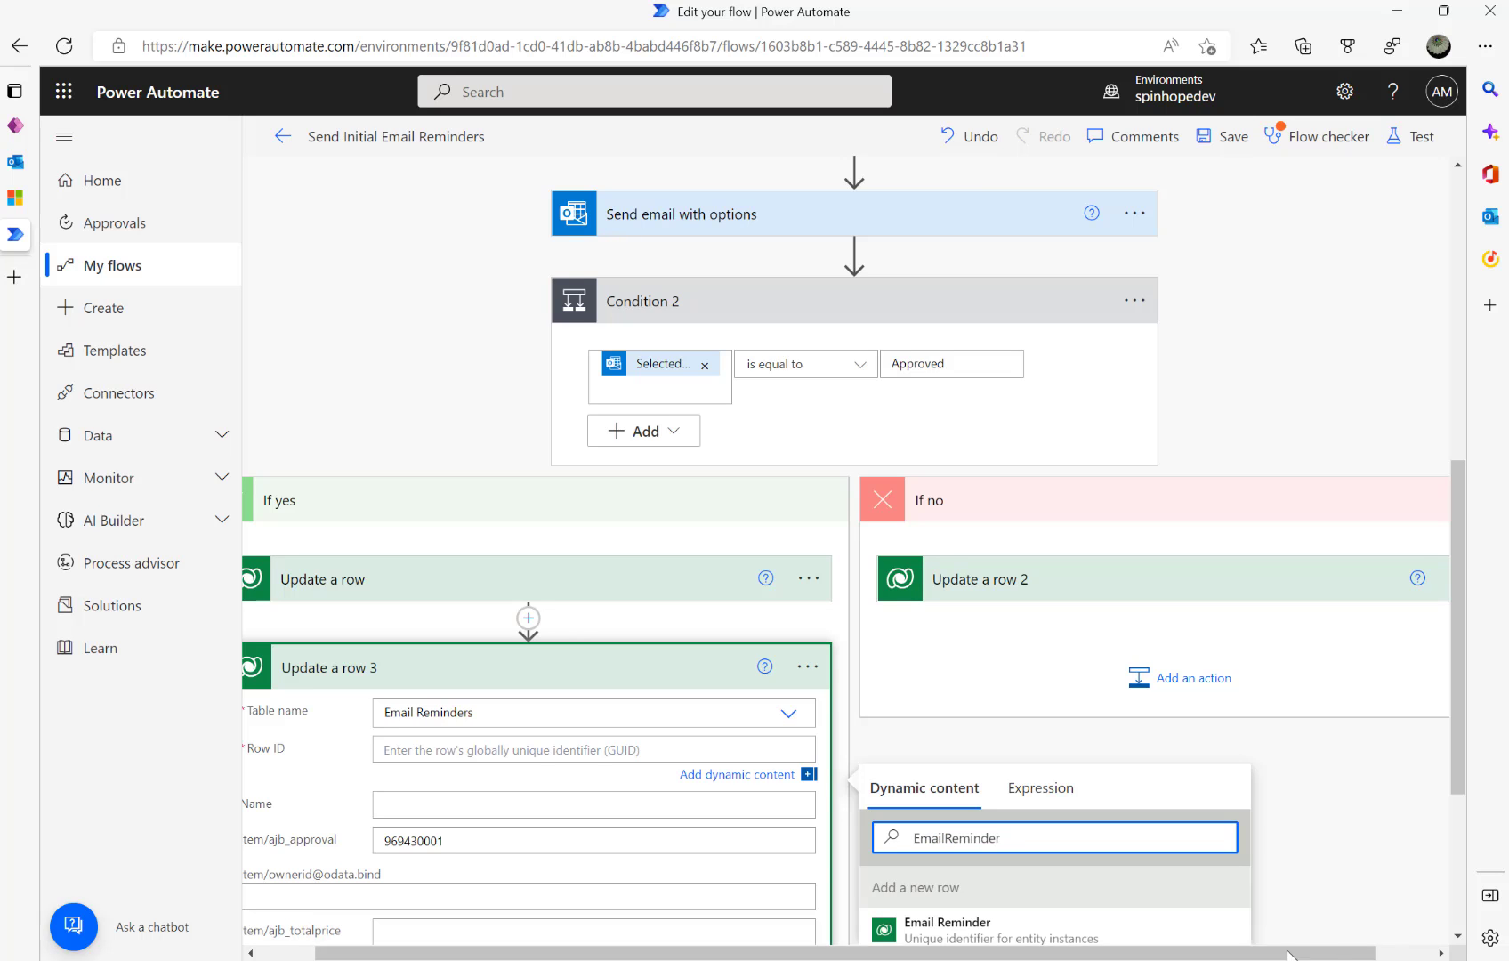
{"action": "scroll", "coordinate": [1216, 936], "scroll_direction": "down", "scroll_amount": 2}
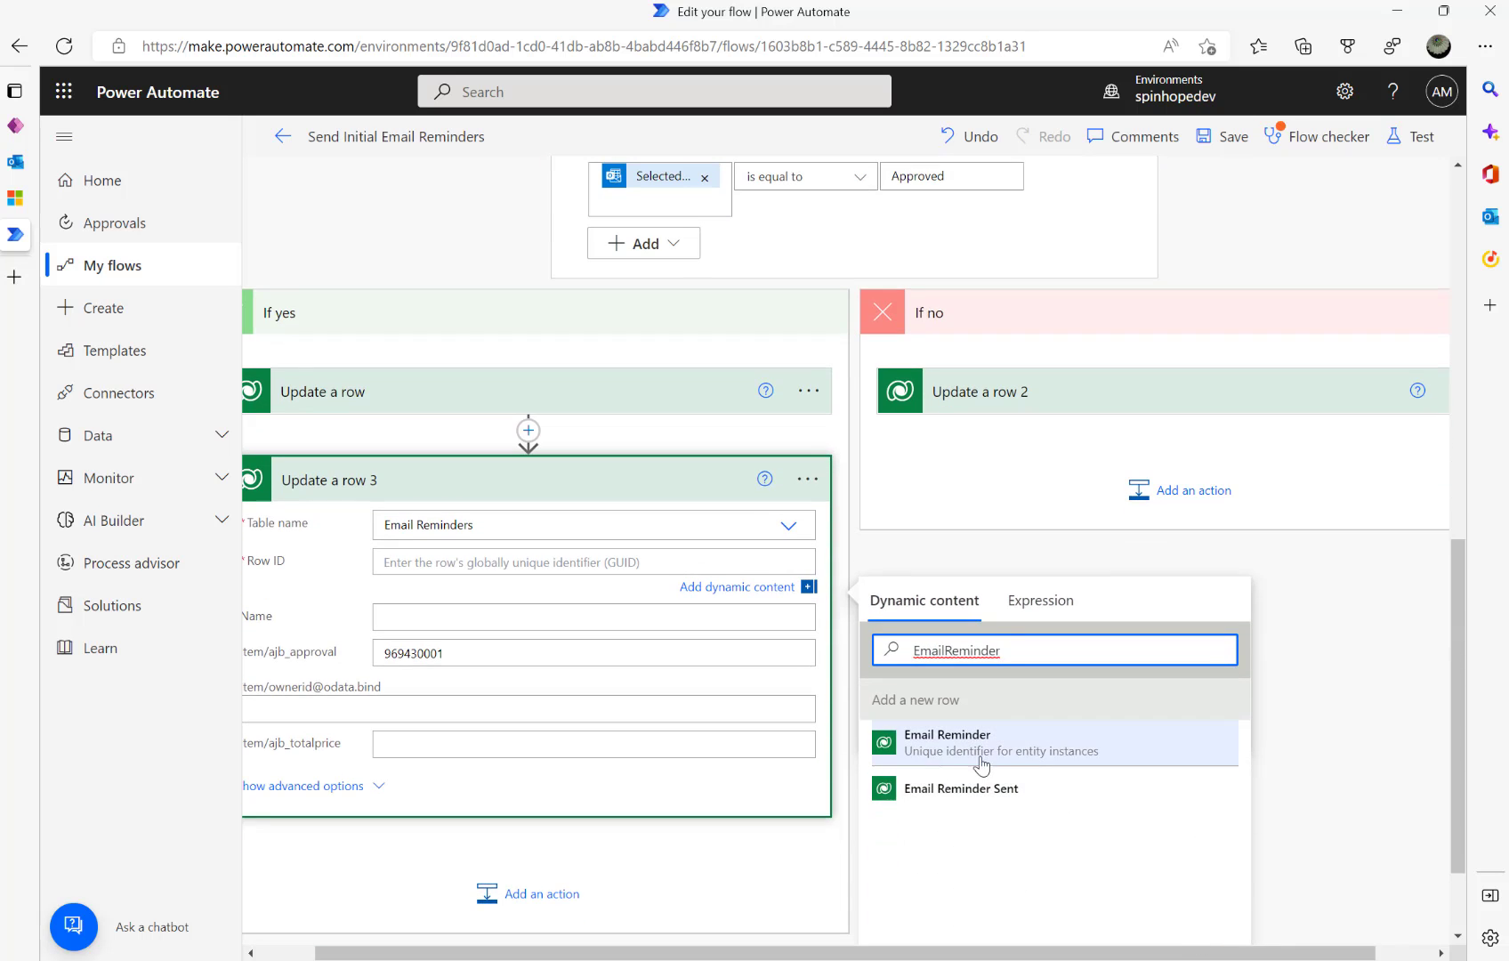
{"action": "scroll", "coordinate": [954, 633], "scroll_direction": "up", "scroll_amount": 5}
{"action": "scroll", "coordinate": [952, 634], "scroll_direction": "up", "scroll_amount": 2}
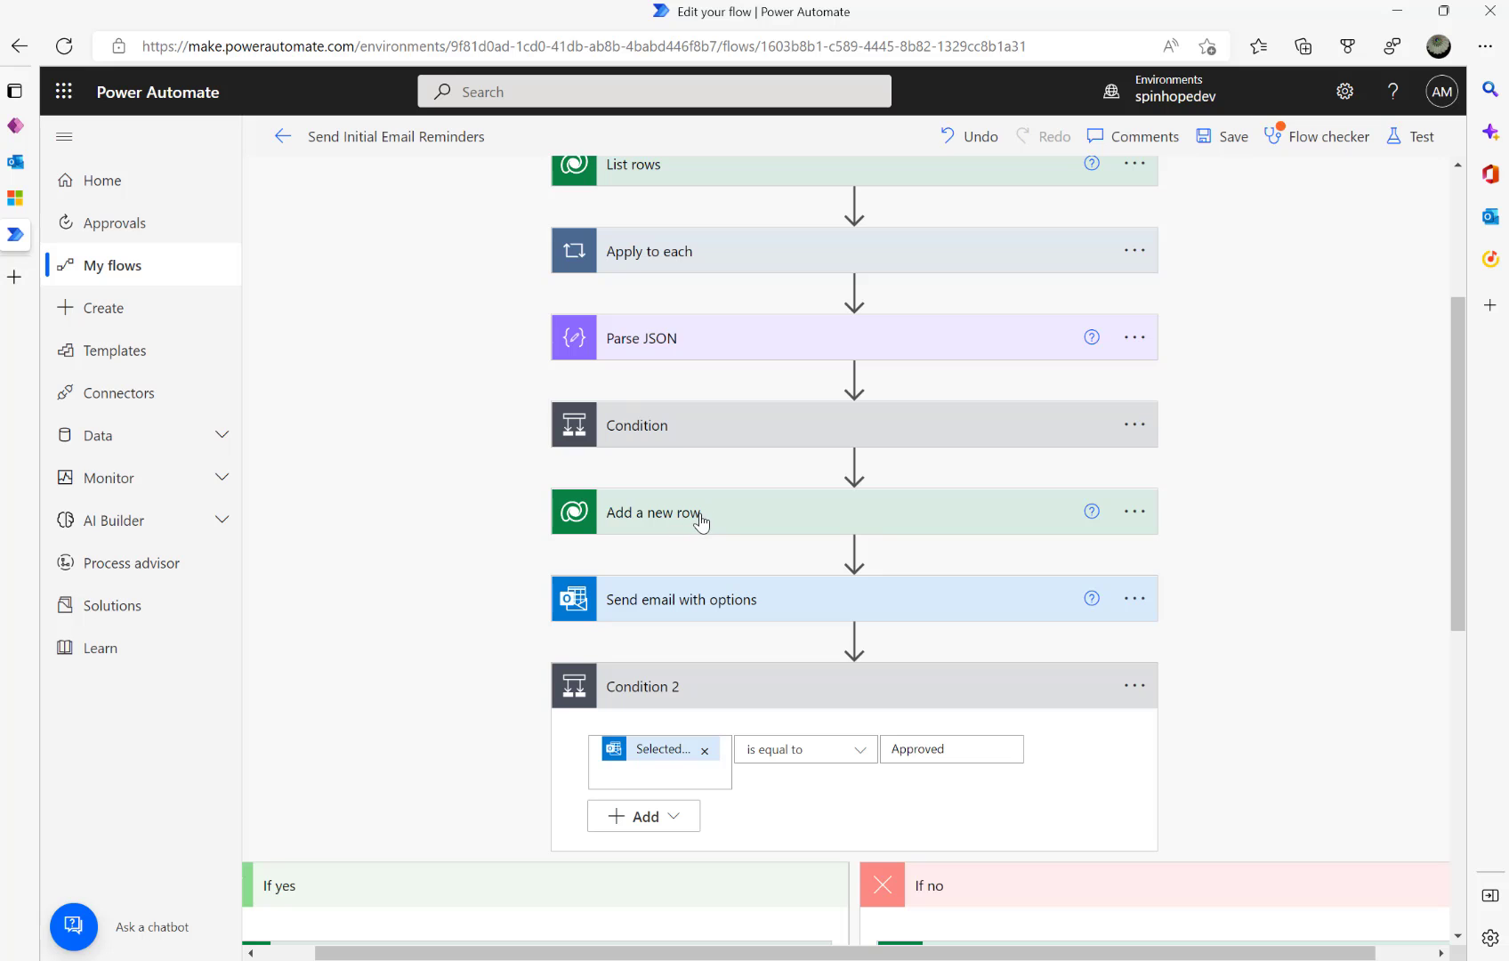
{"action": "scroll", "coordinate": [699, 521], "scroll_direction": "down", "scroll_amount": 6}
{"action": "scroll", "coordinate": [701, 523], "scroll_direction": "down", "scroll_amount": 2}
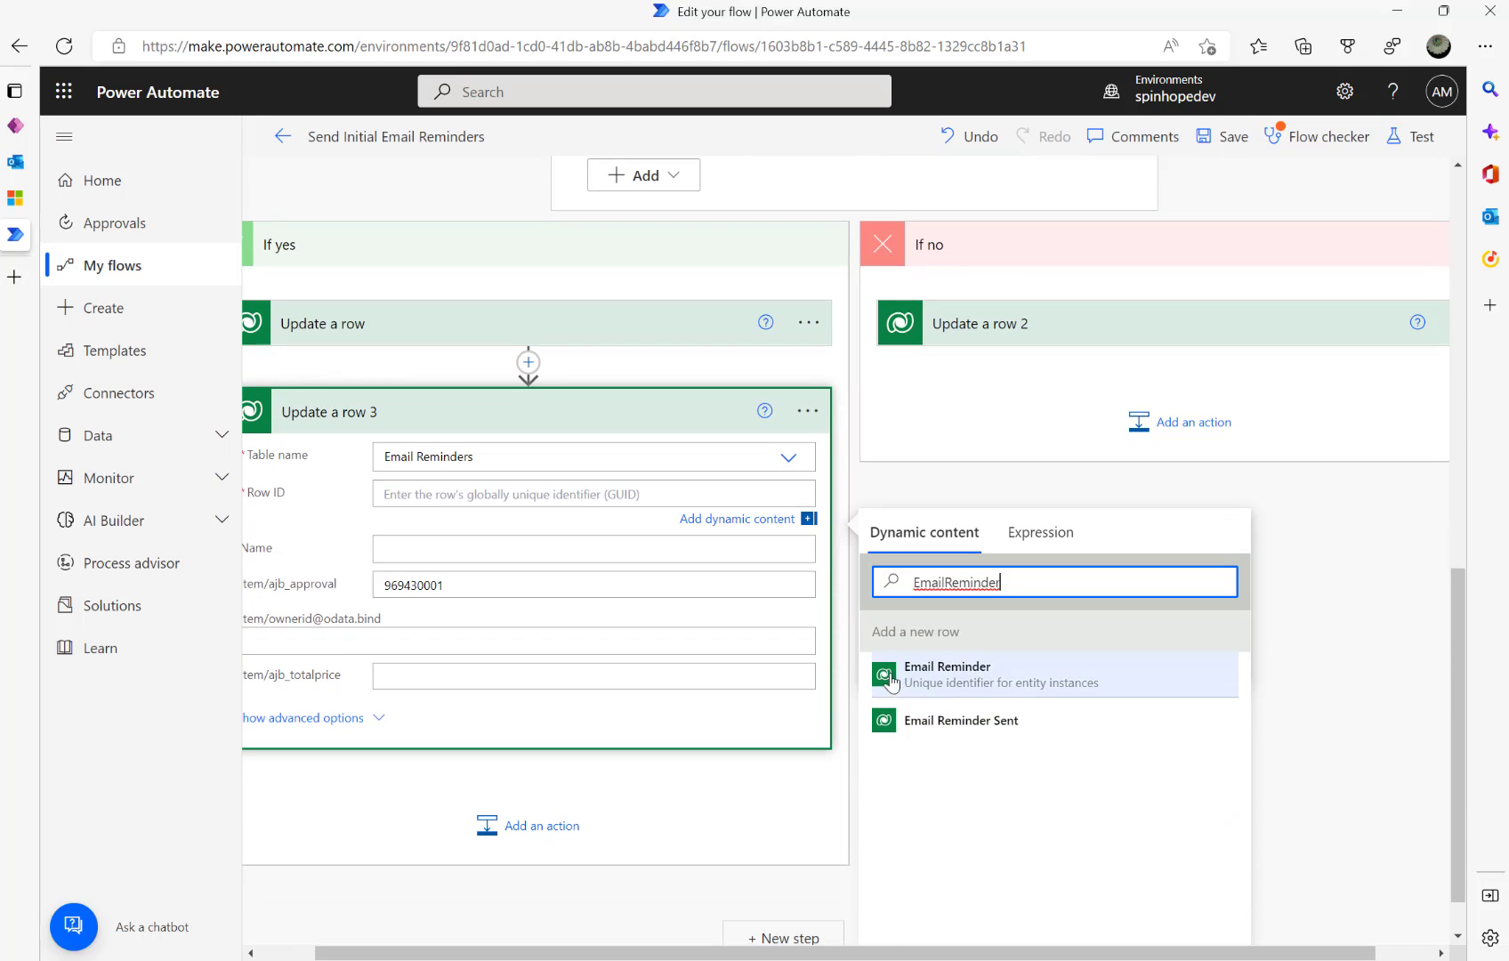
{"action": "left_click", "coordinate": [948, 686]}
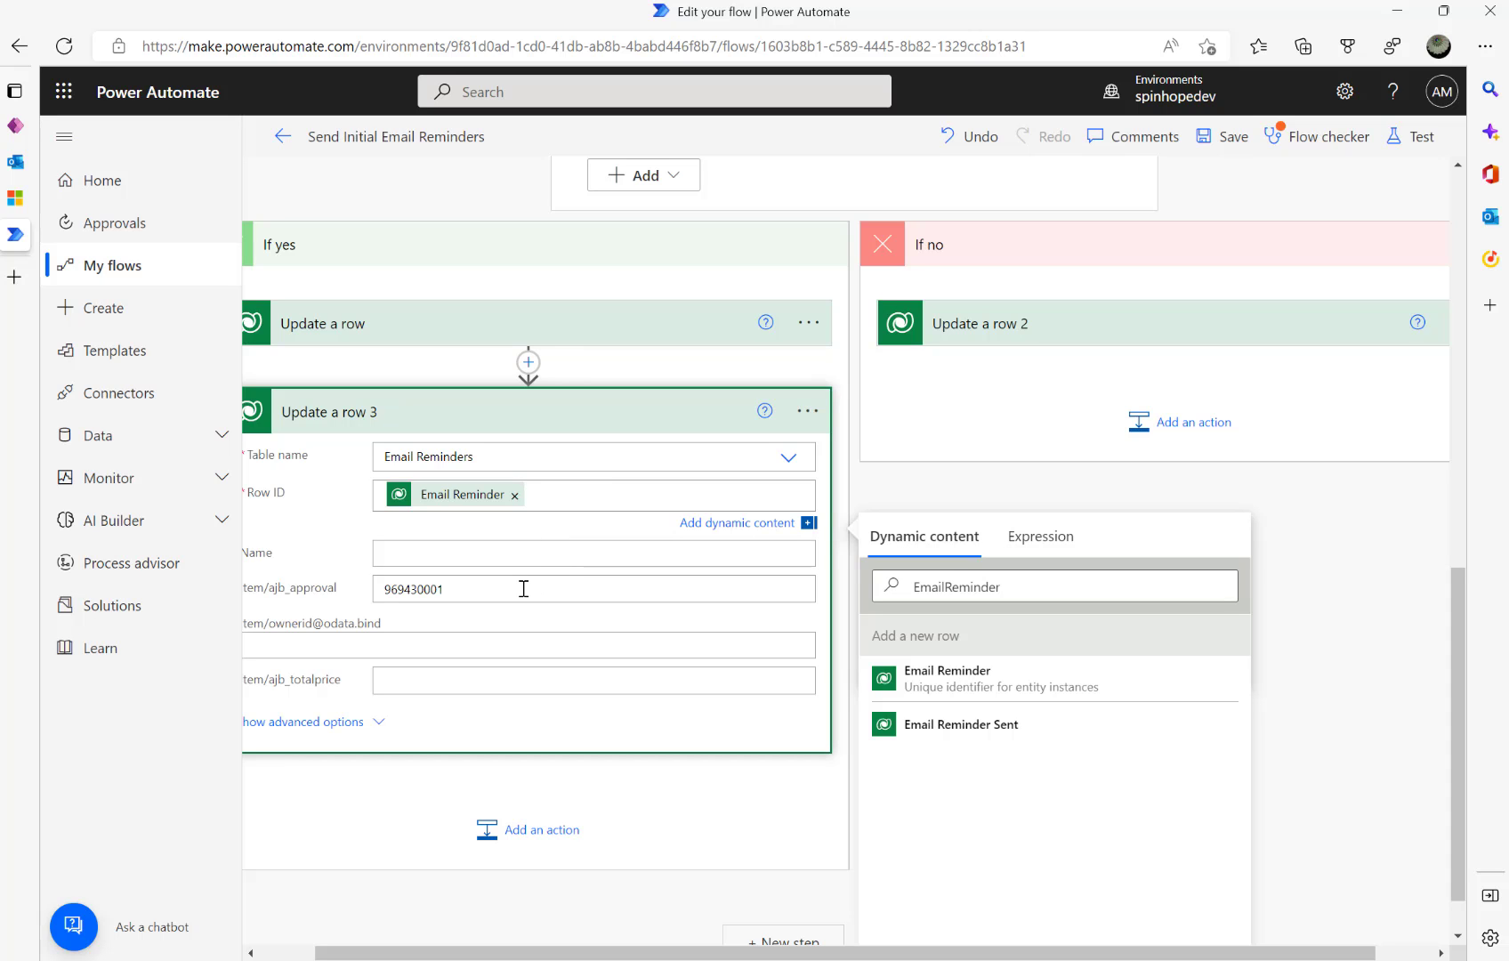
- Set Update a row 3's Email Status to Approved and copy the action to My clipboard
{"action": "scroll", "coordinate": [586, 599], "scroll_direction": "down", "scroll_amount": 1}
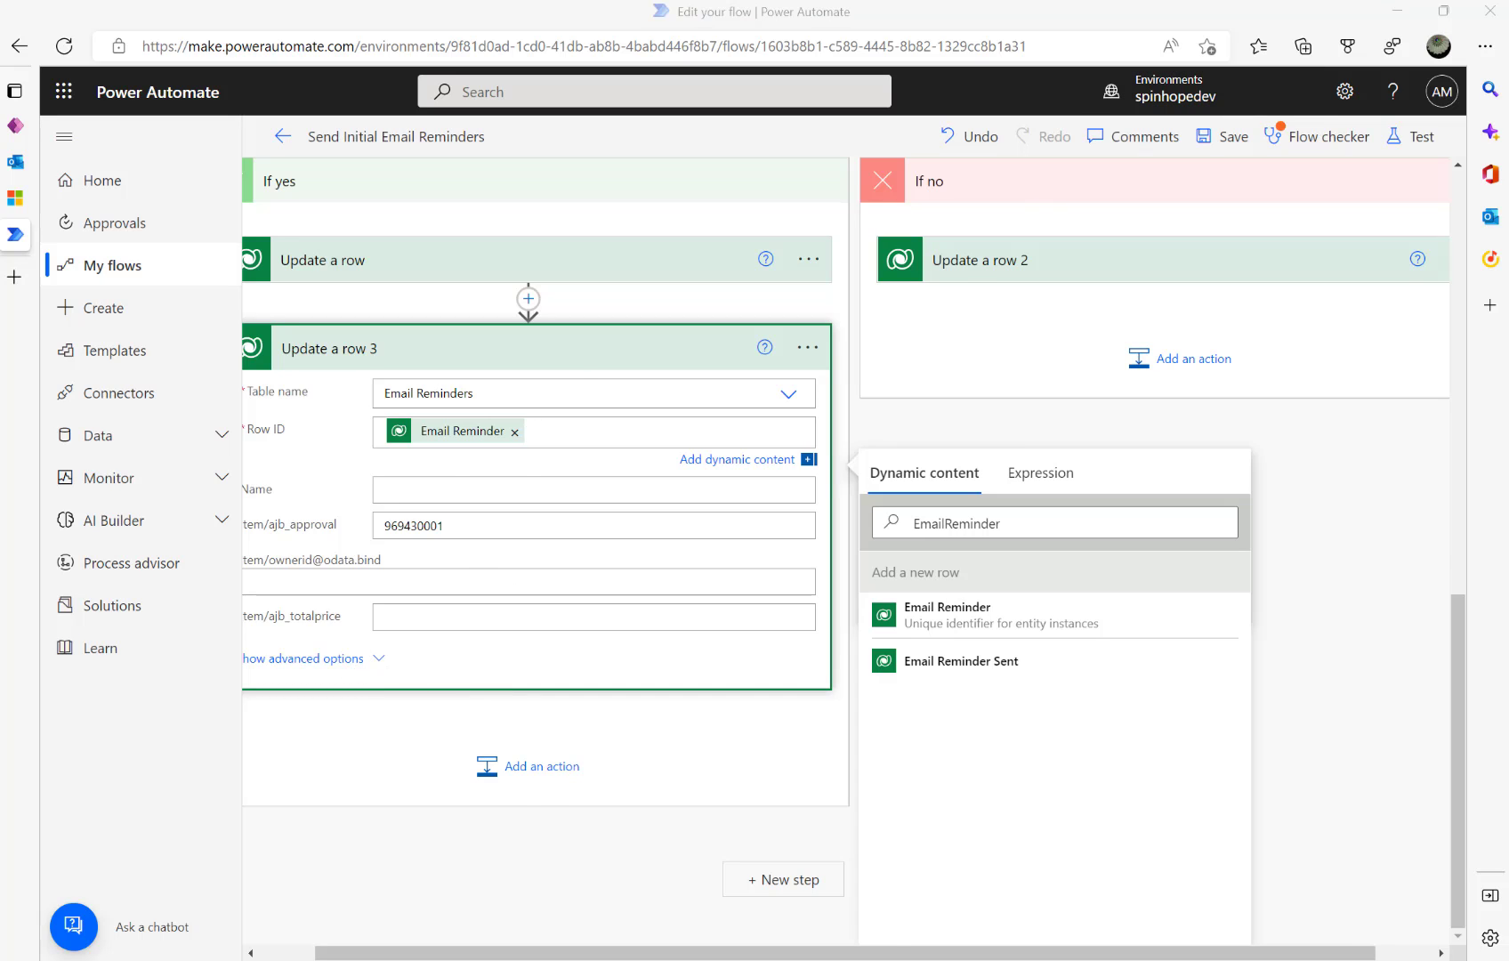
{"action": "left_click", "coordinate": [304, 658]}
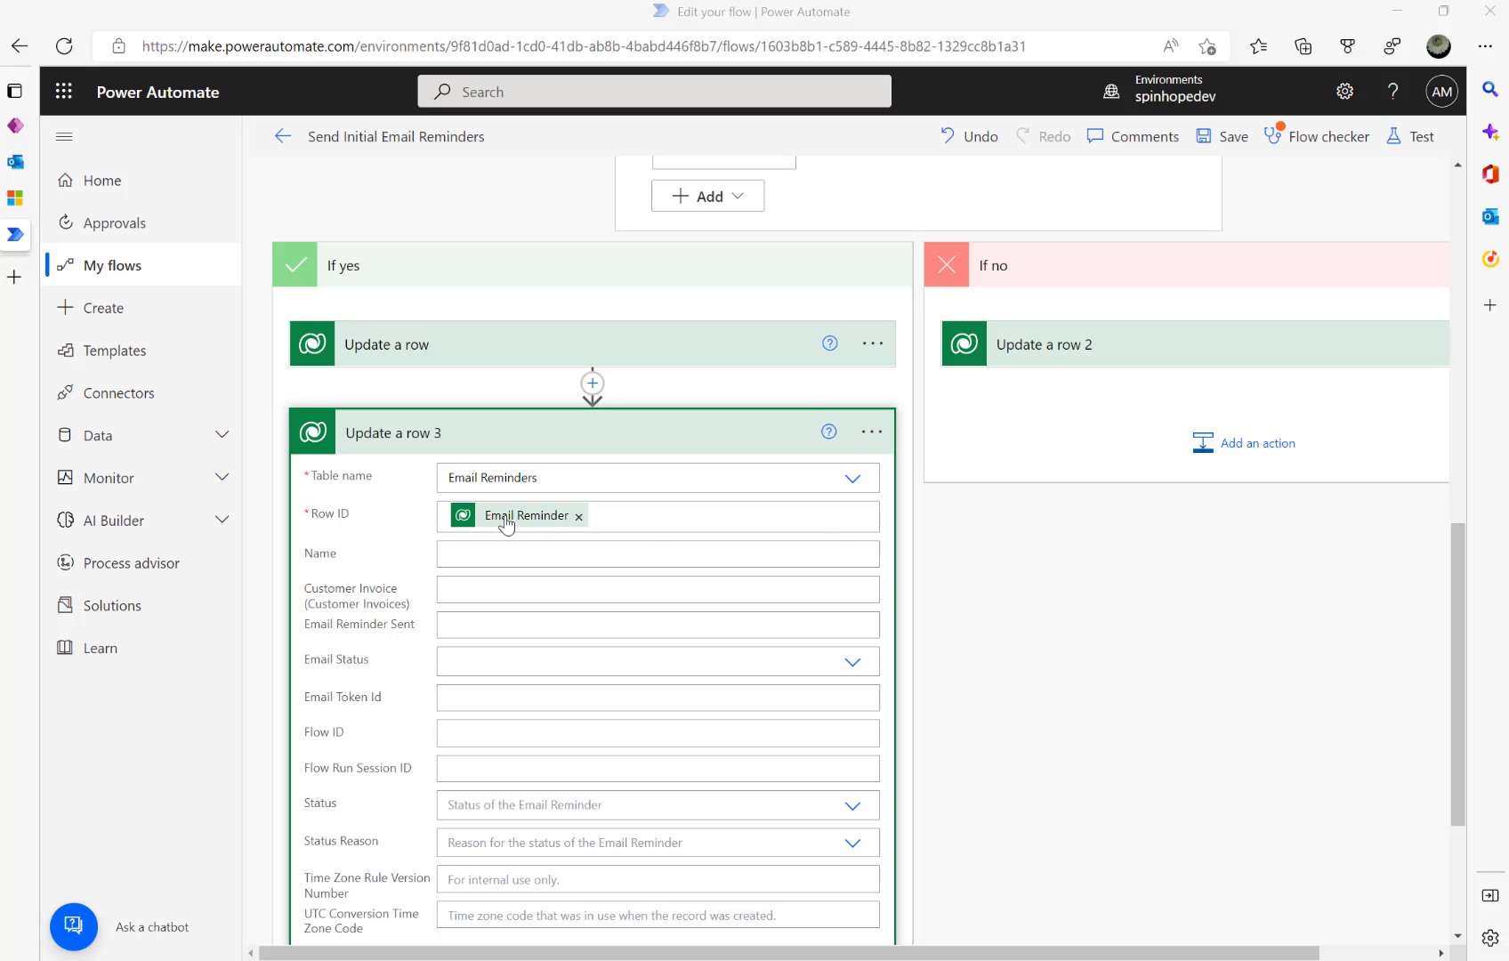
{"action": "scroll", "coordinate": [640, 516], "scroll_direction": "up", "scroll_amount": 7}
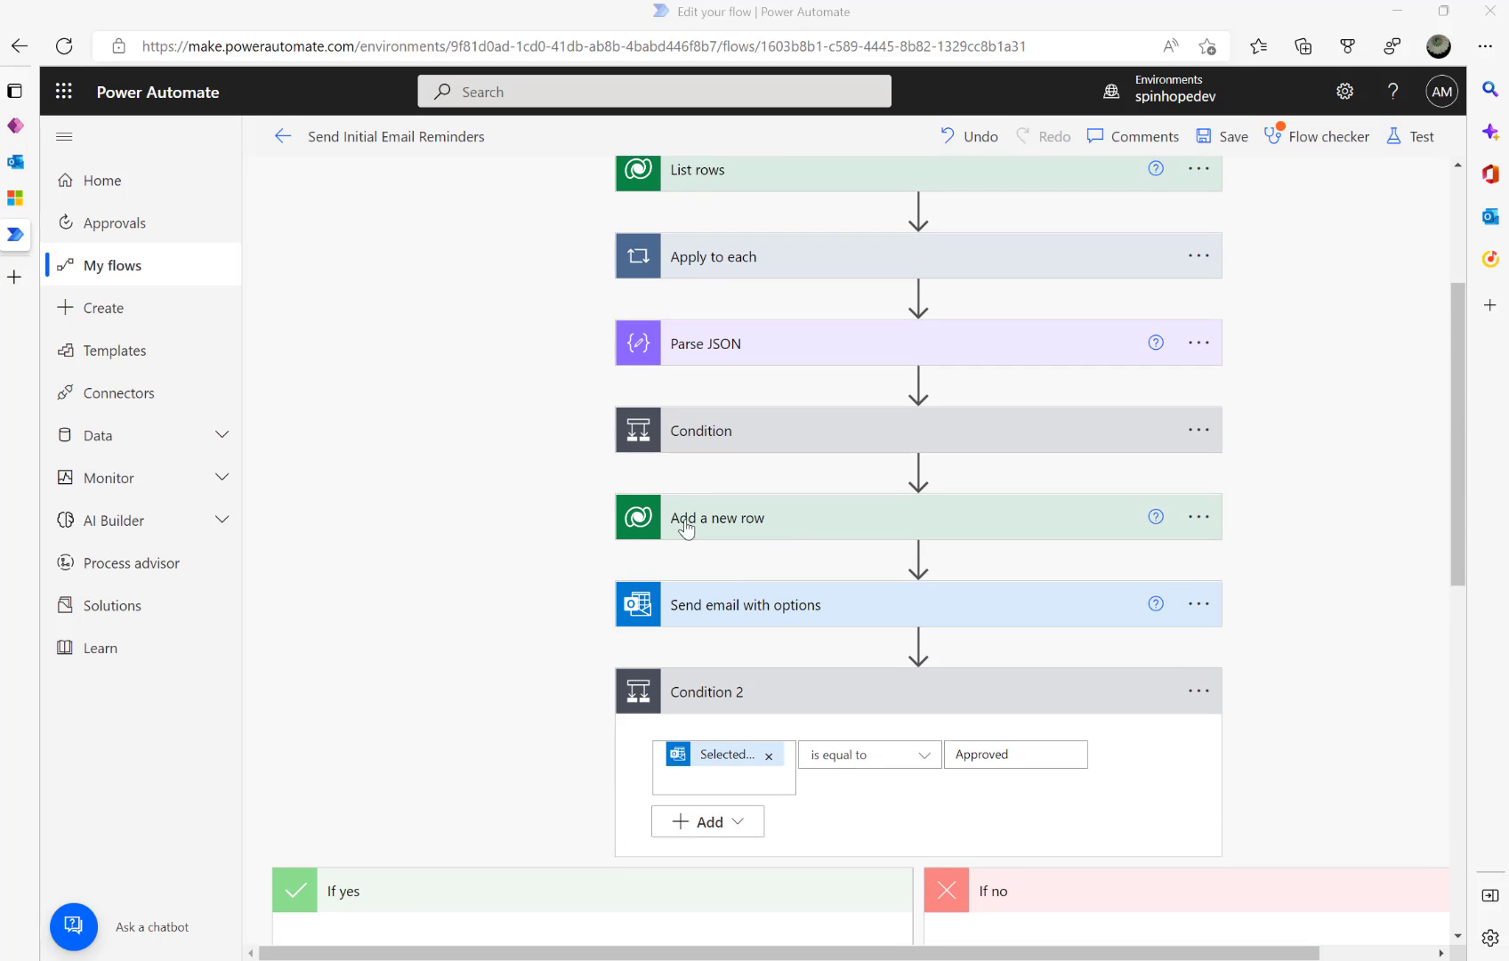
{"action": "scroll", "coordinate": [744, 529], "scroll_direction": "down", "scroll_amount": 7}
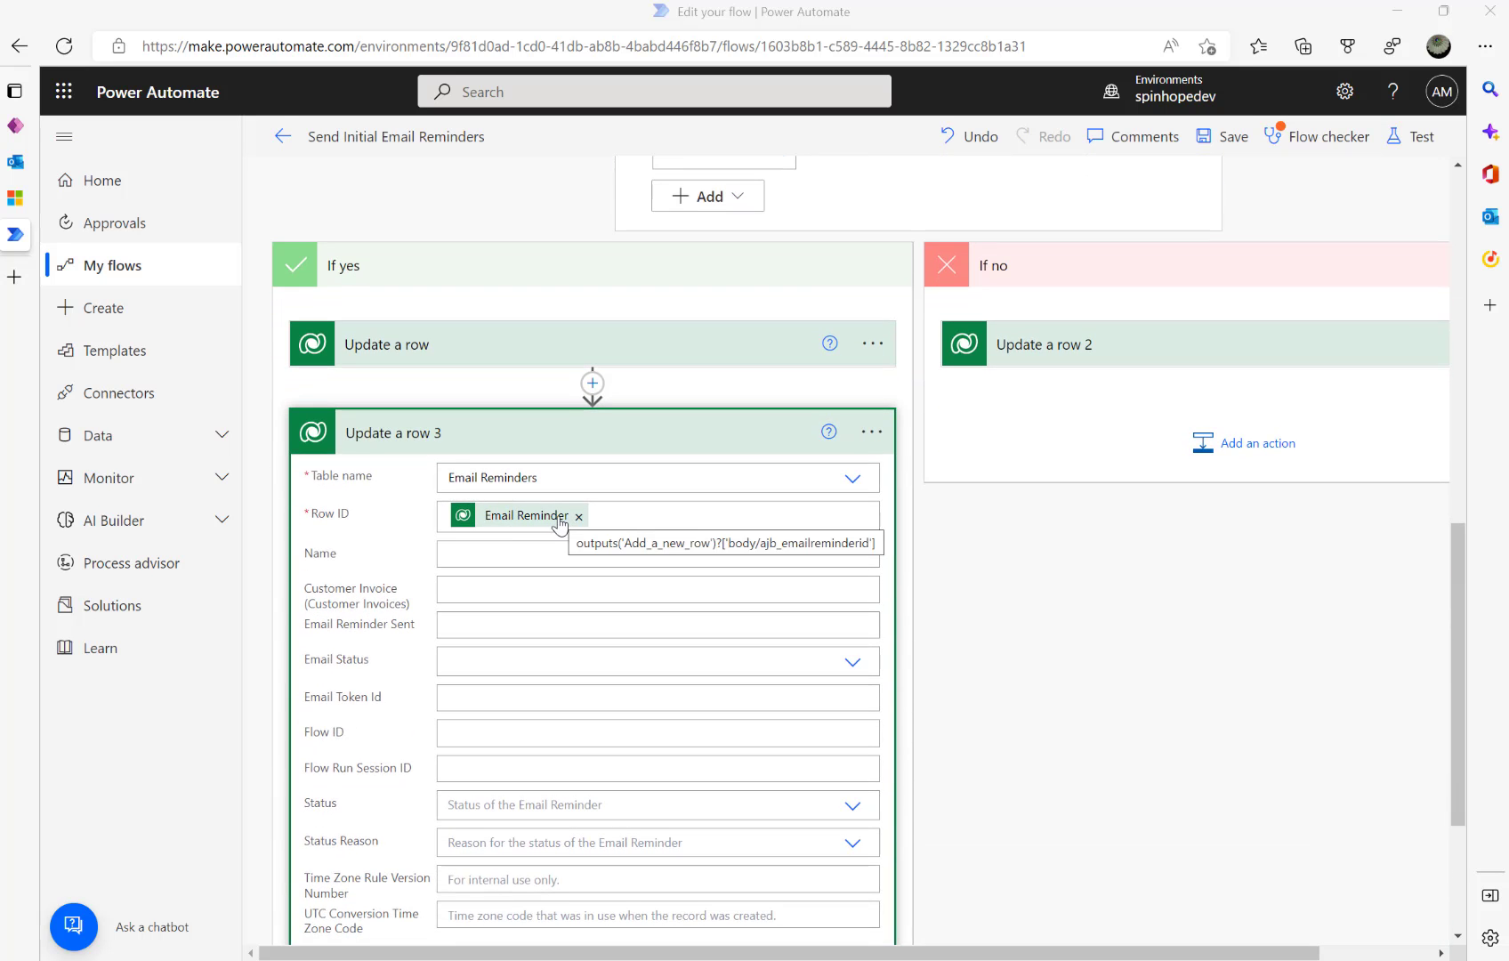
{"action": "left_click", "coordinate": [851, 662]}
{"action": "left_click", "coordinate": [499, 696]}
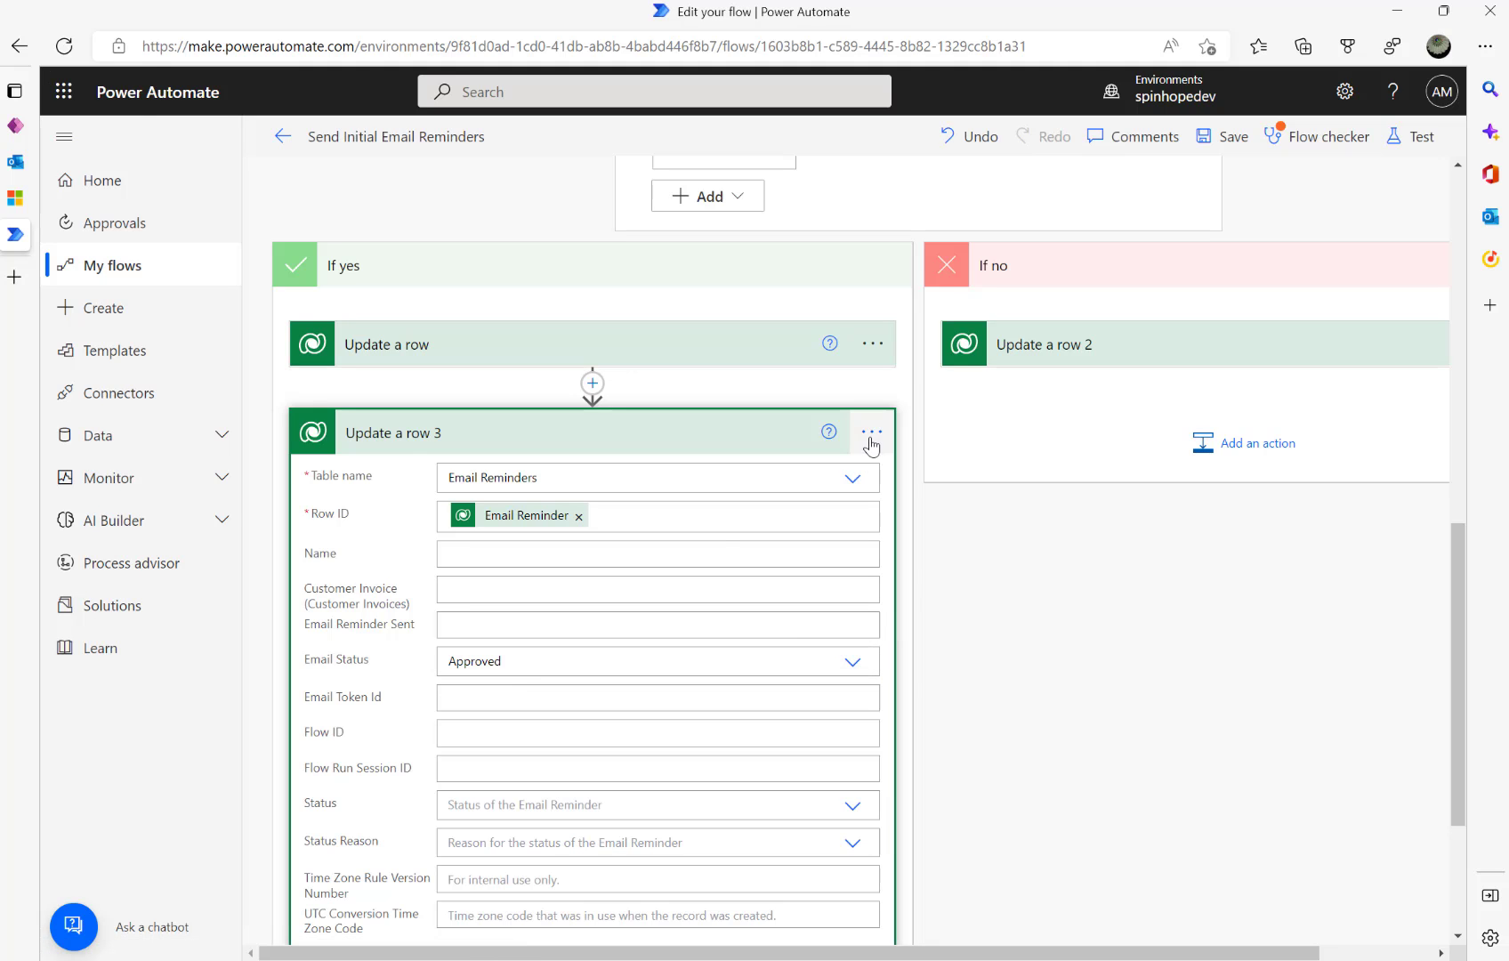
{"action": "left_click", "coordinate": [872, 436]}
{"action": "left_click", "coordinate": [988, 352]}
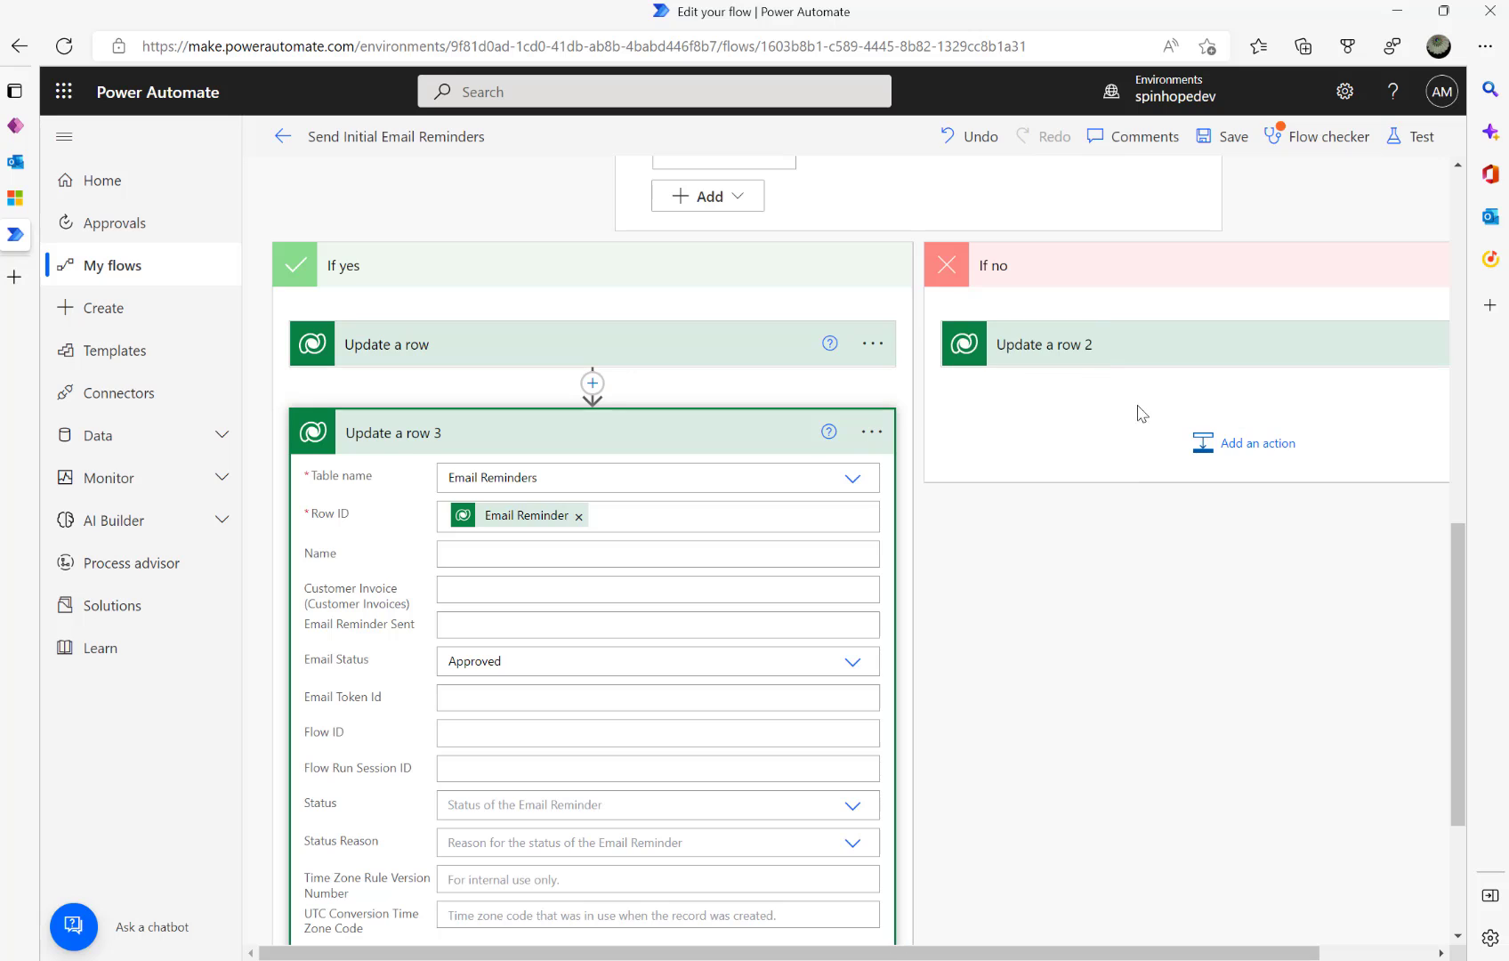
- Paste the copied action into If no as Update a row 4, with Email Status set to Rejected
{"action": "left_click", "coordinate": [1204, 438]}
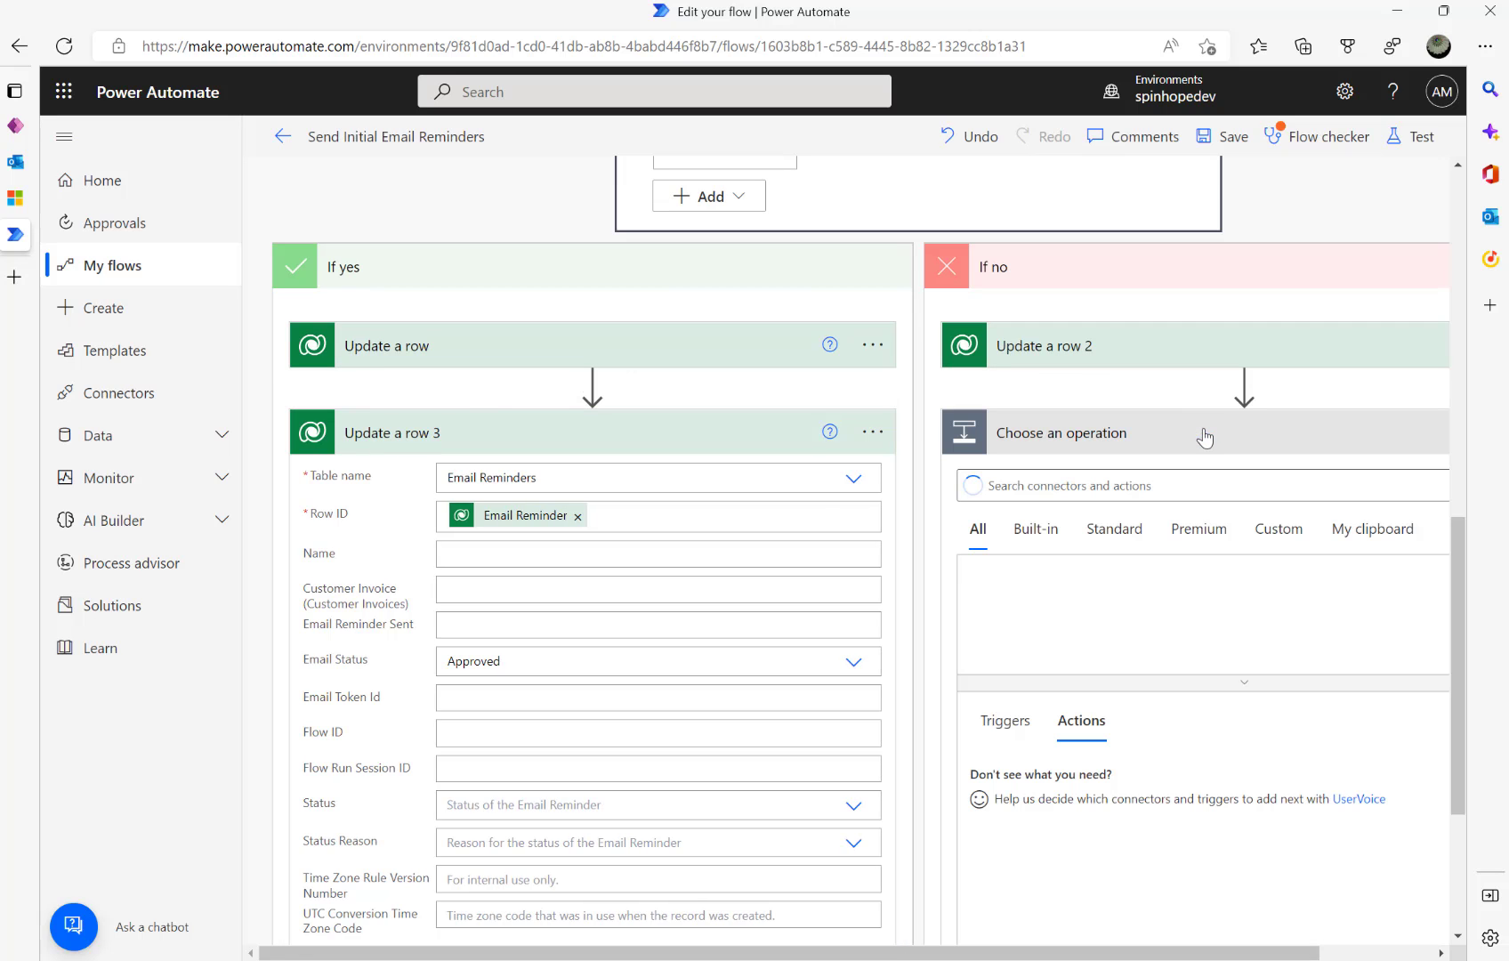
{"action": "left_click", "coordinate": [1370, 534]}
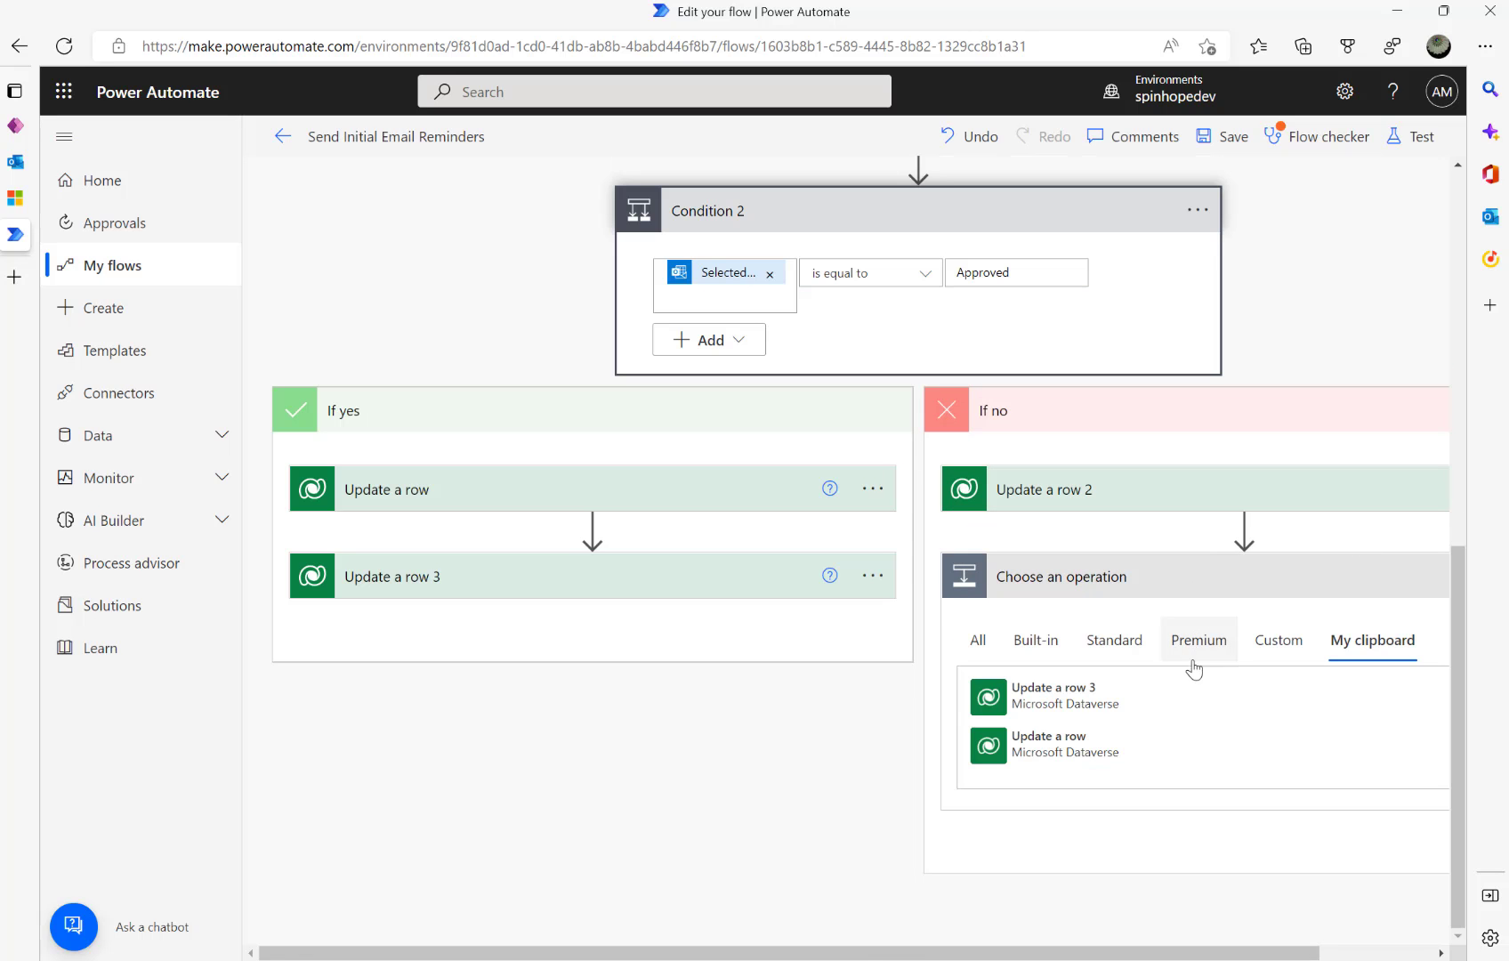
{"action": "left_click", "coordinate": [1054, 703]}
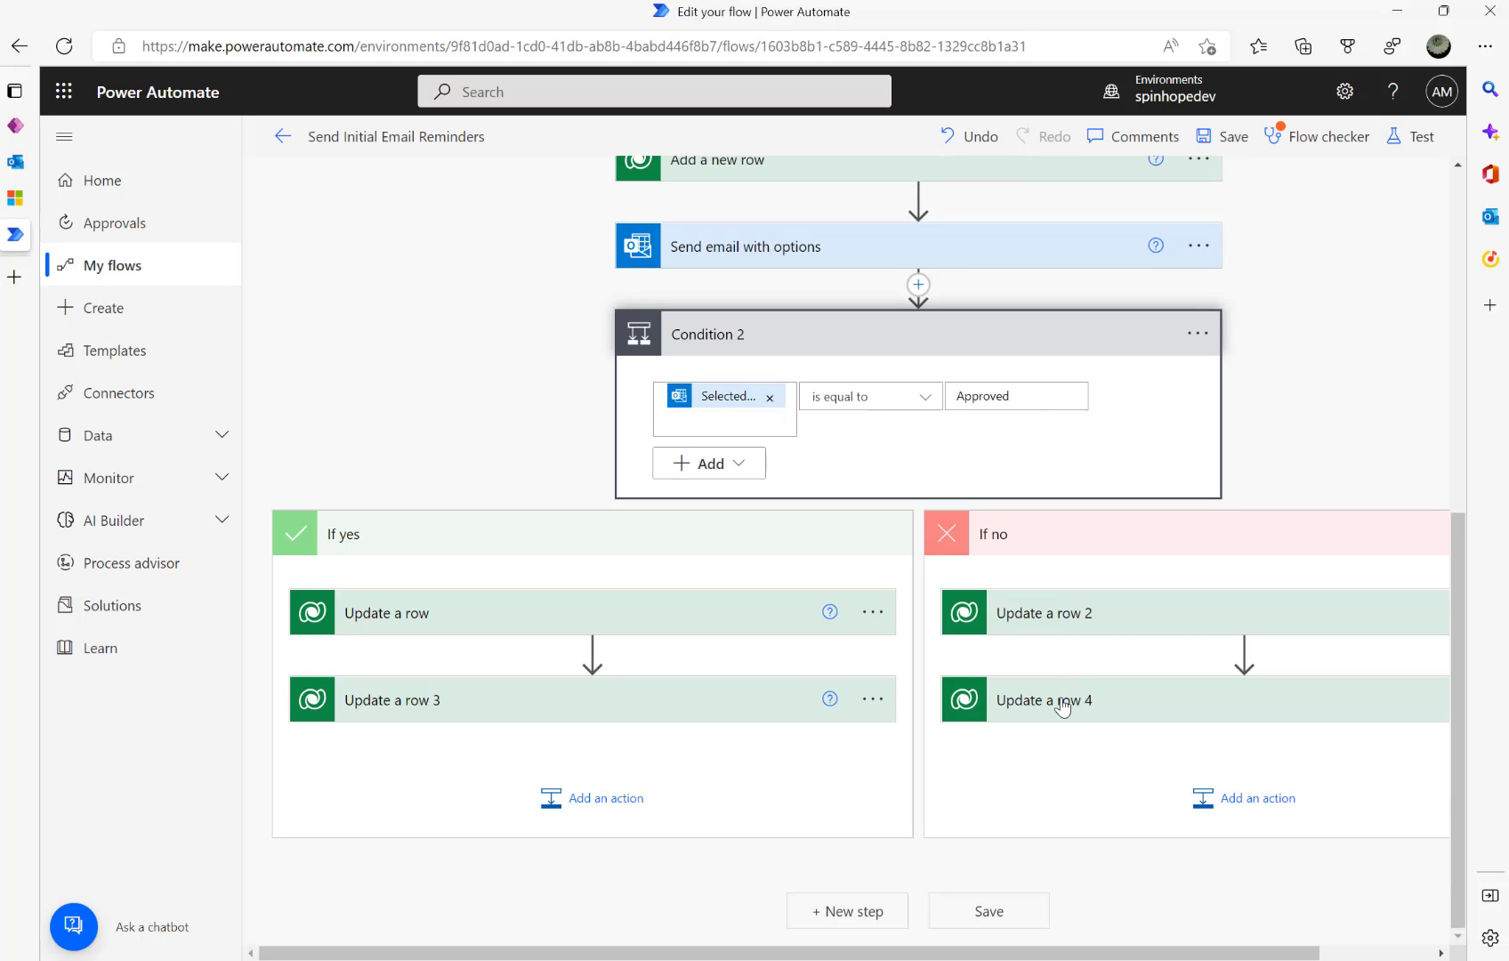
{"action": "left_click", "coordinate": [1061, 703]}
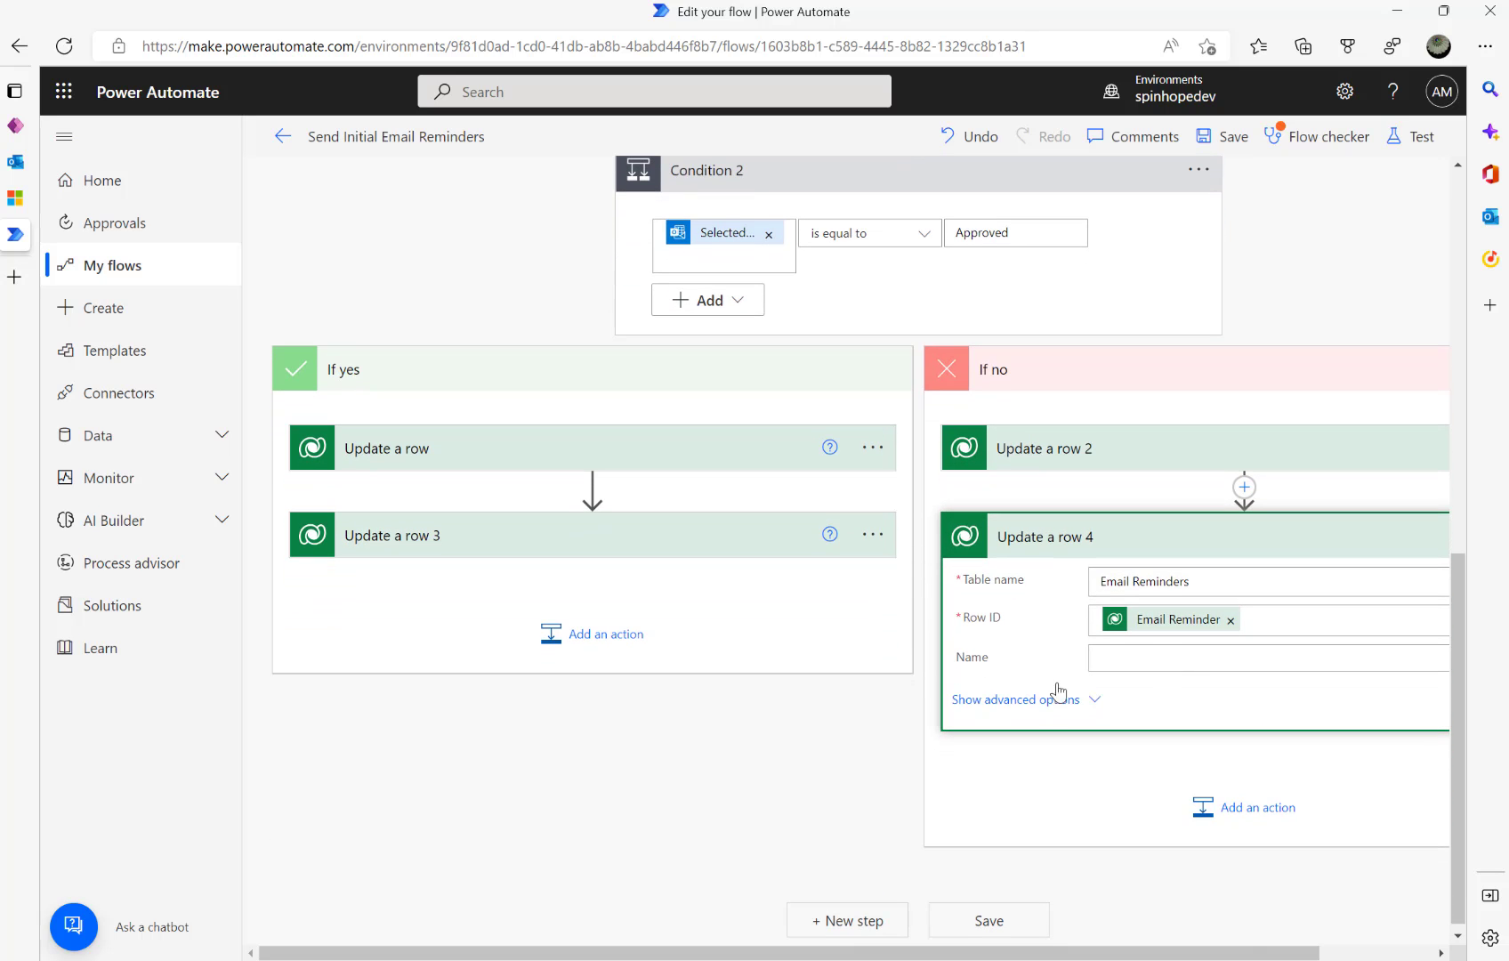
{"action": "left_click", "coordinate": [1052, 703]}
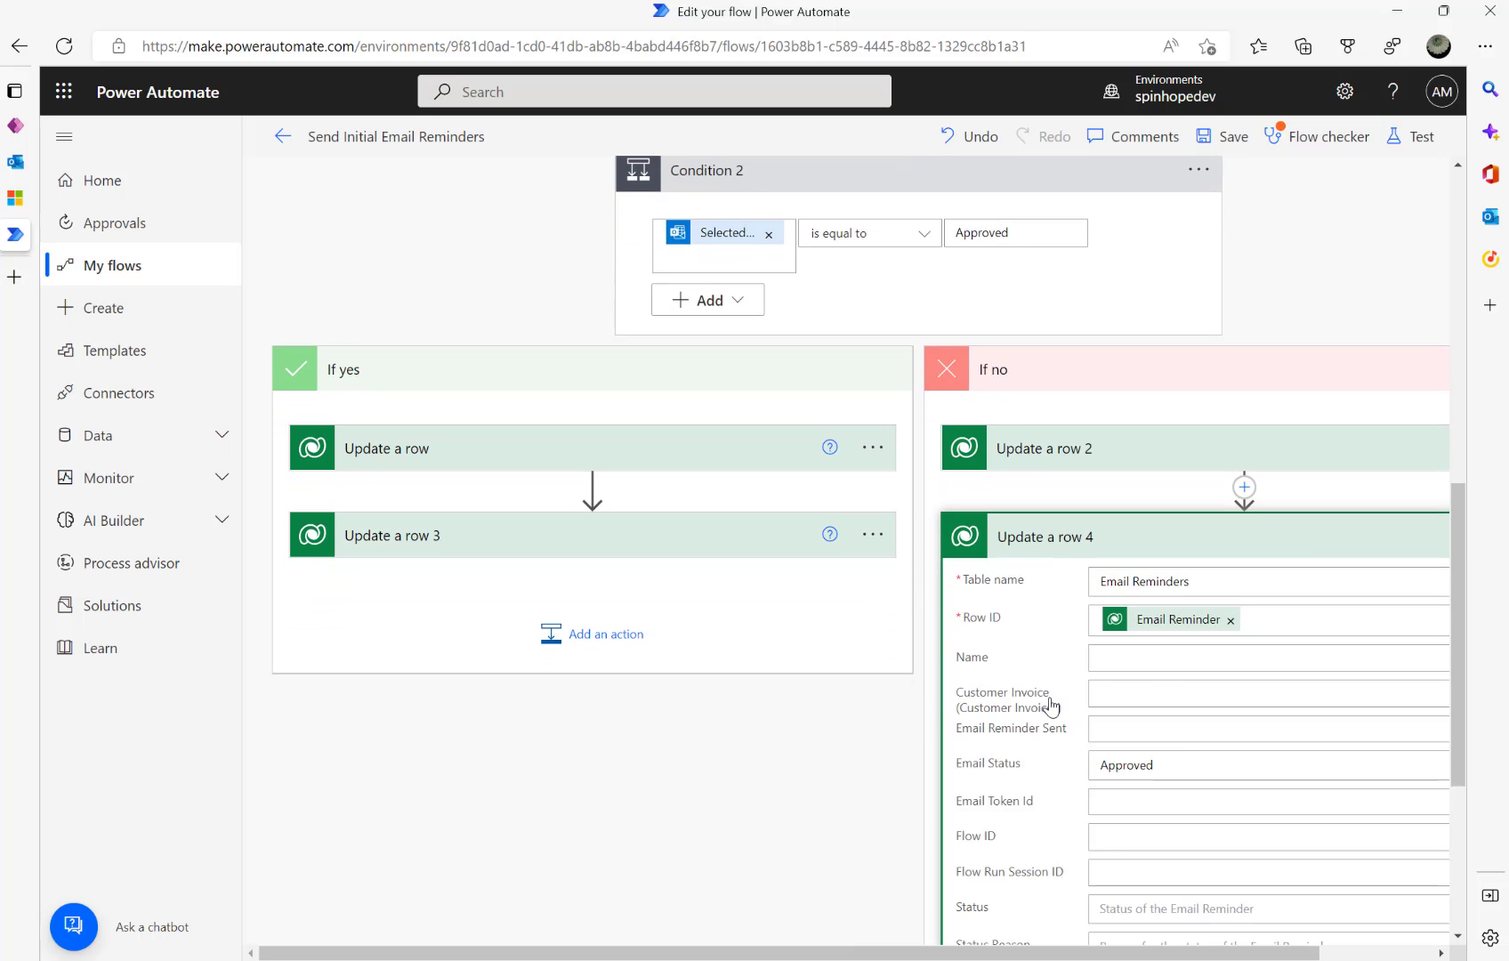
{"action": "left_click", "coordinate": [1192, 769]}
{"action": "left_click", "coordinate": [1054, 848]}
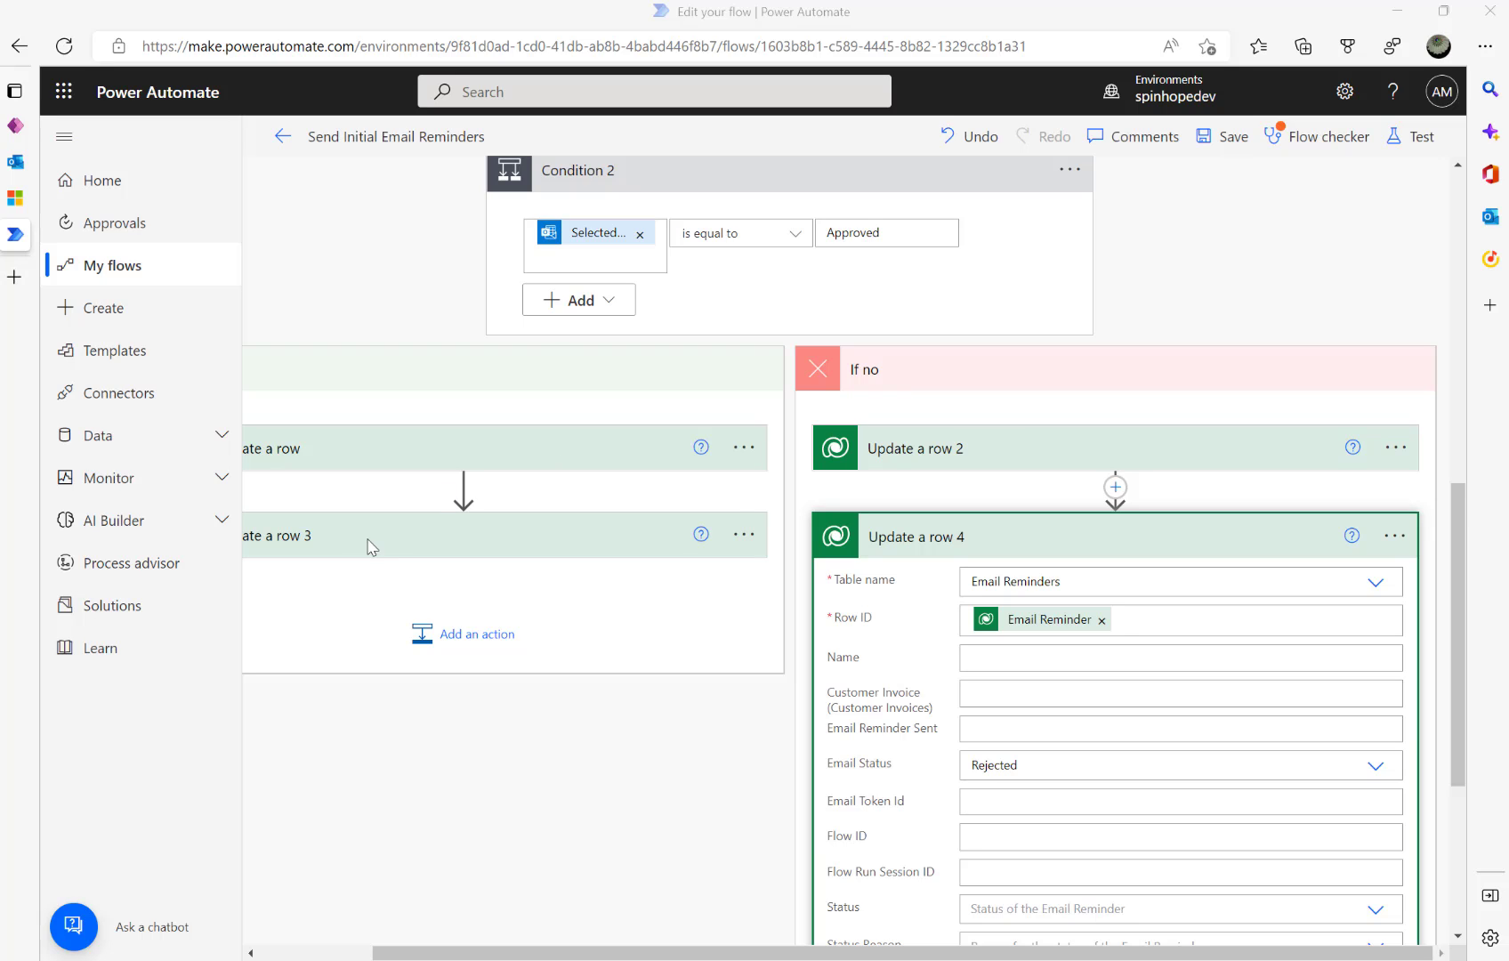
{"action": "left_click", "coordinate": [935, 534]}
{"action": "left_click", "coordinate": [935, 535]}
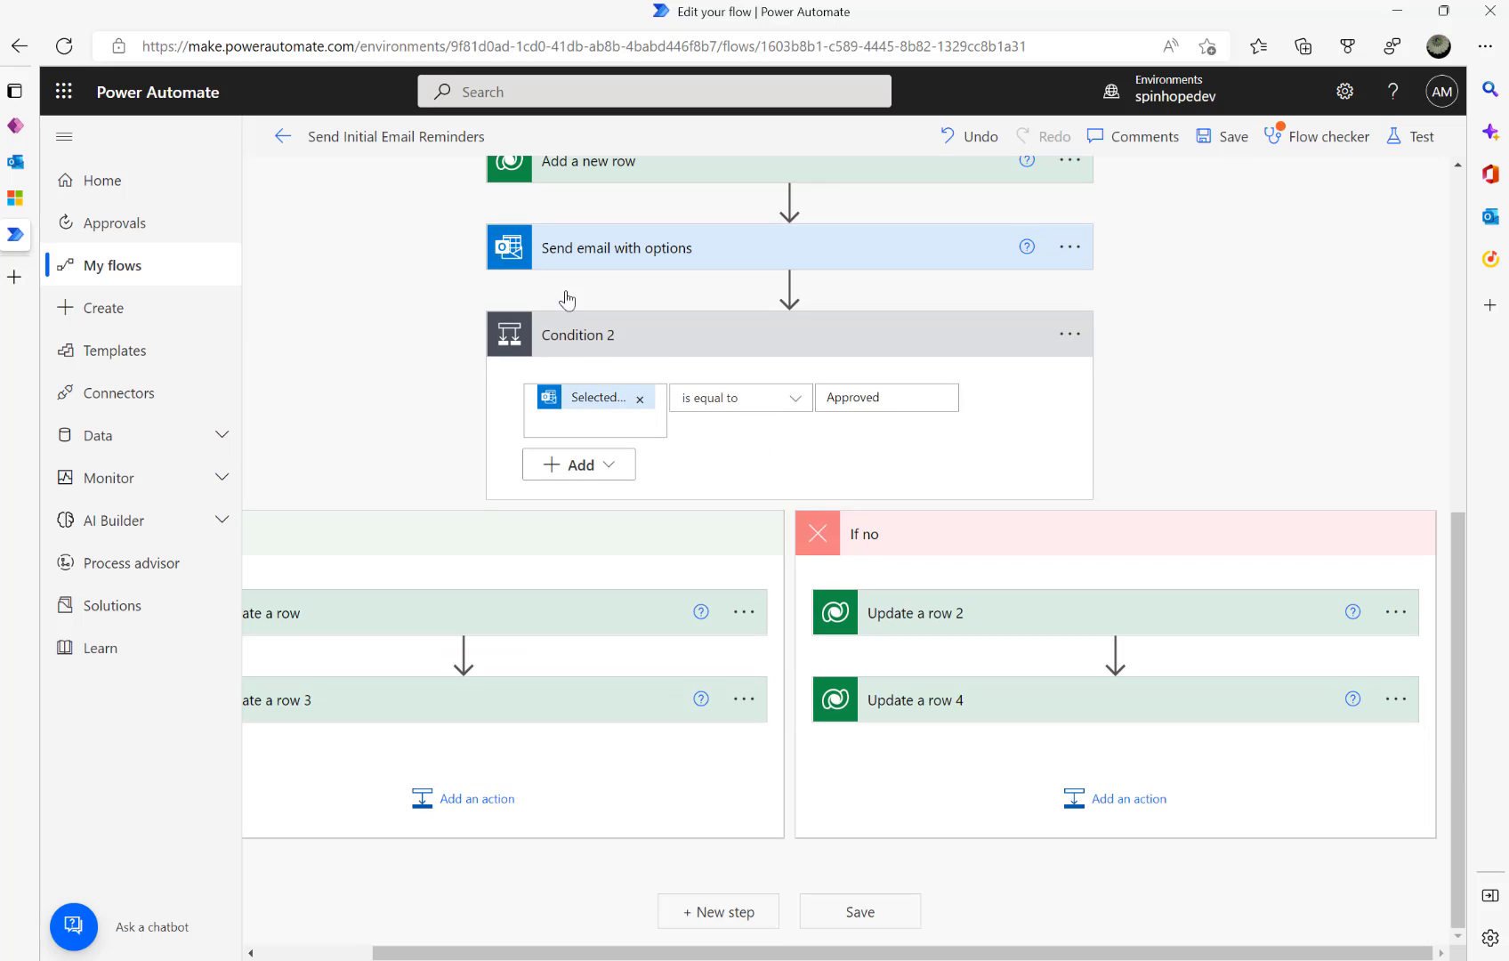
{"action": "scroll", "coordinate": [559, 354], "scroll_direction": "up", "scroll_amount": 5}
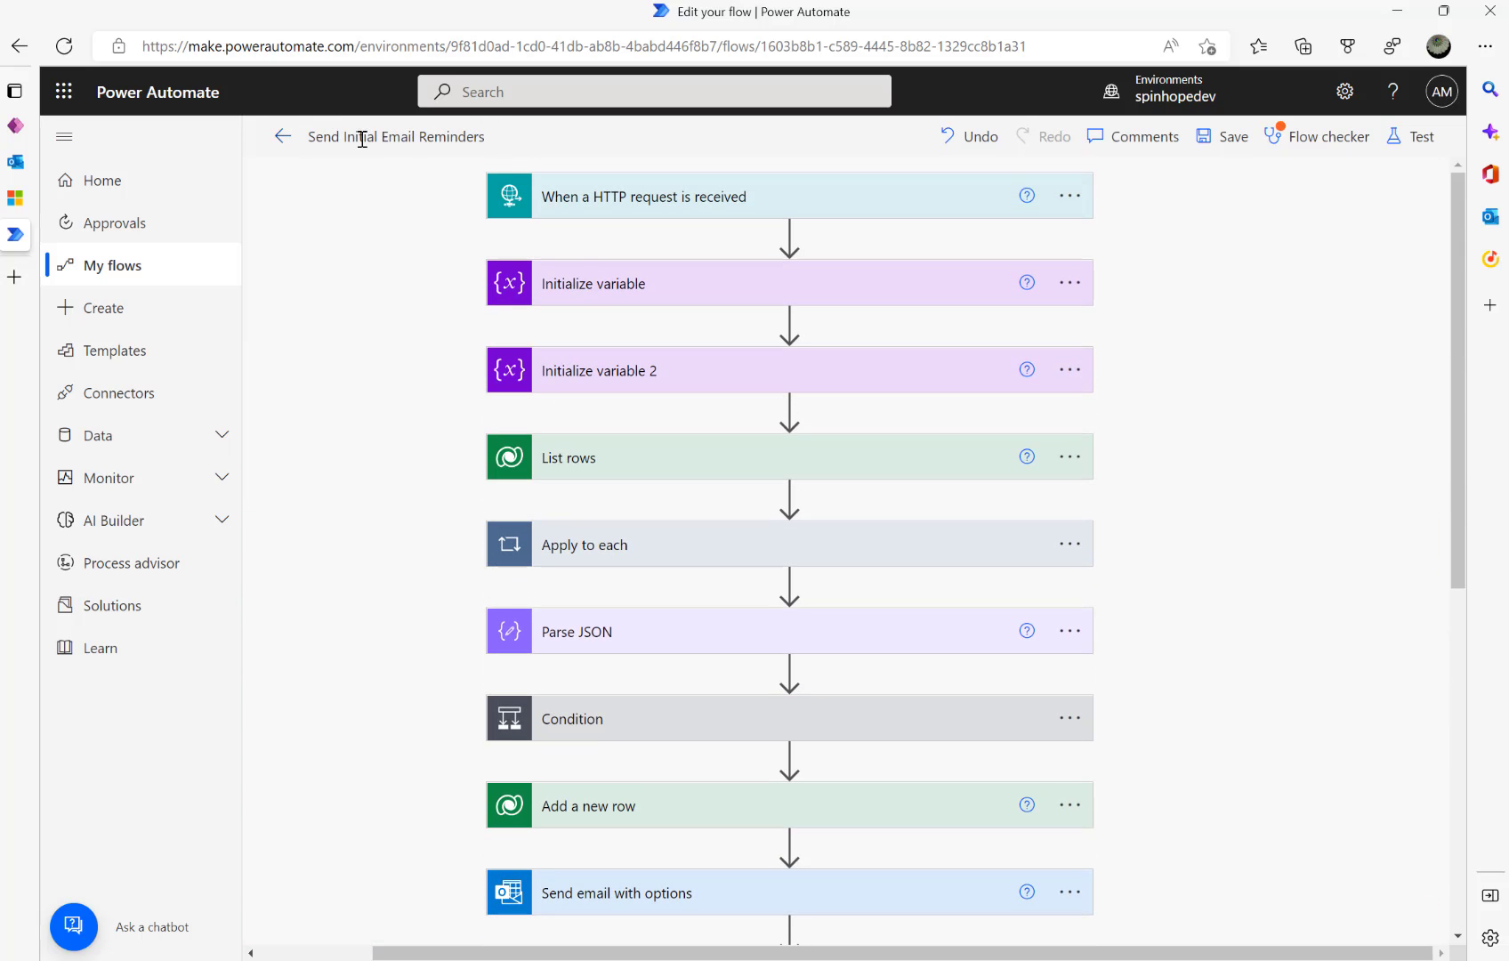
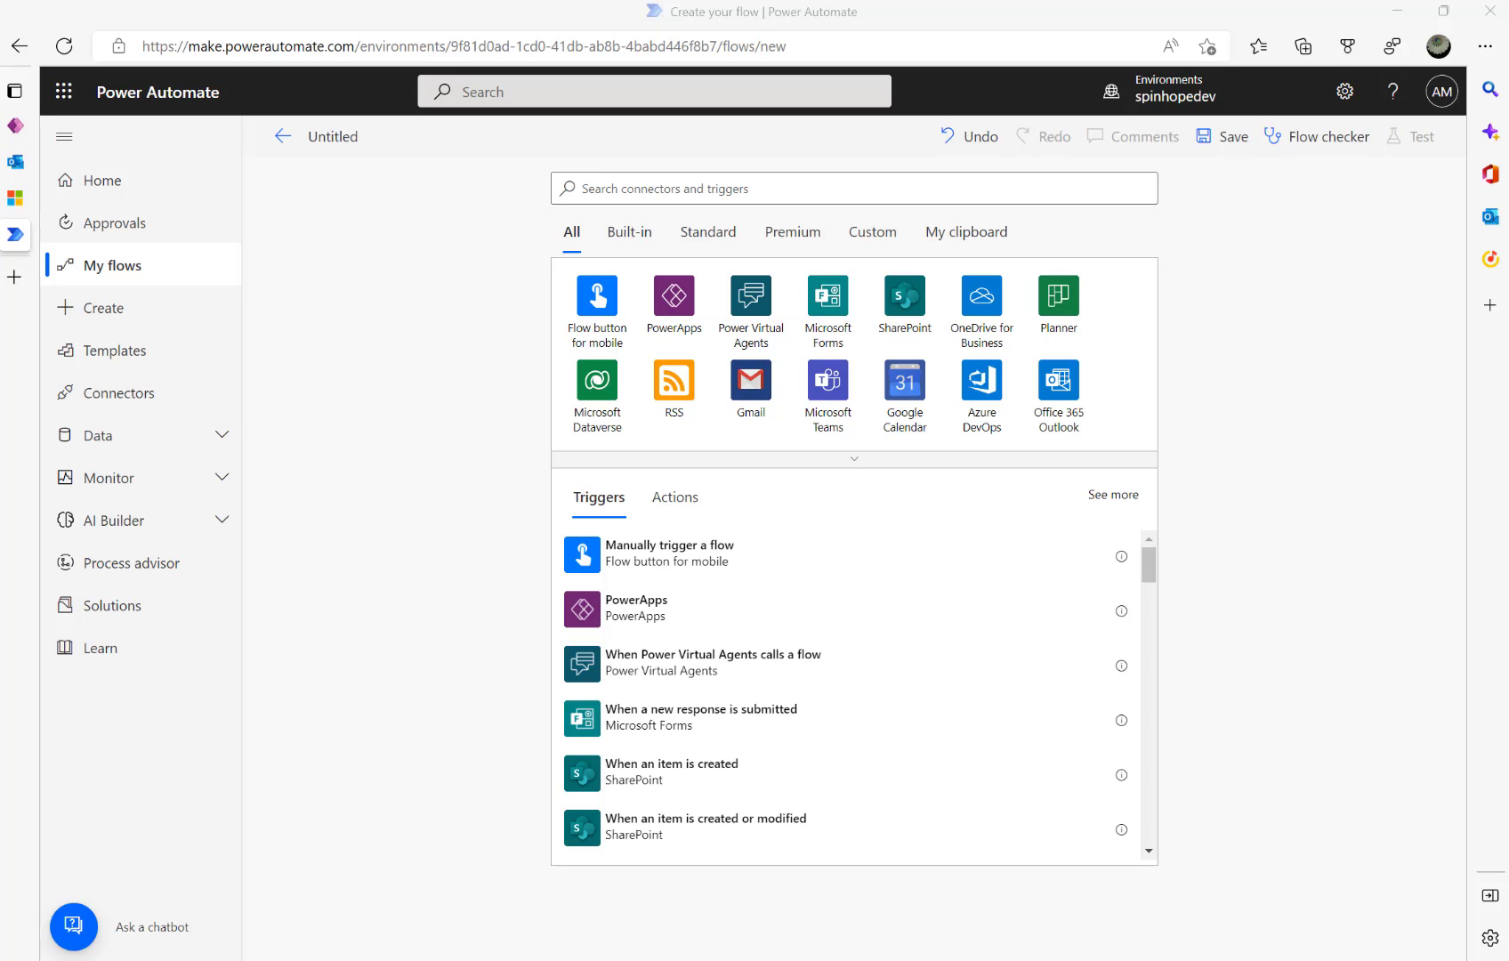
- Start the flow with a Recurrence trigger set to a daily frequency
{"action": "left_click", "coordinate": [692, 190]}
{"action": "type", "text": "recurrence"}
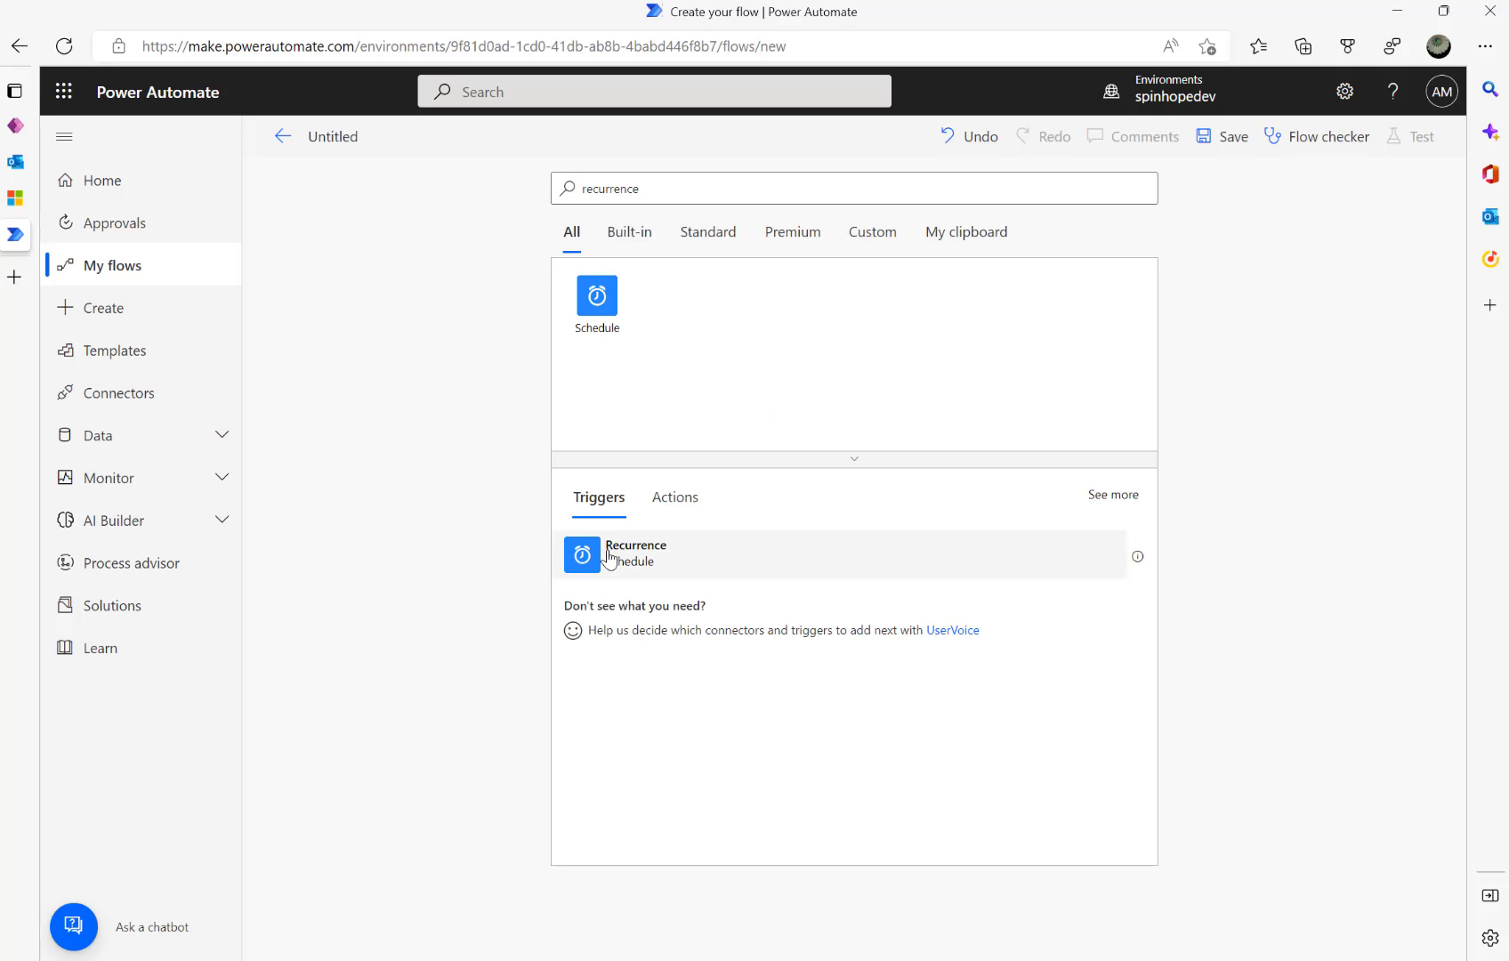
{"action": "left_click", "coordinate": [623, 553]}
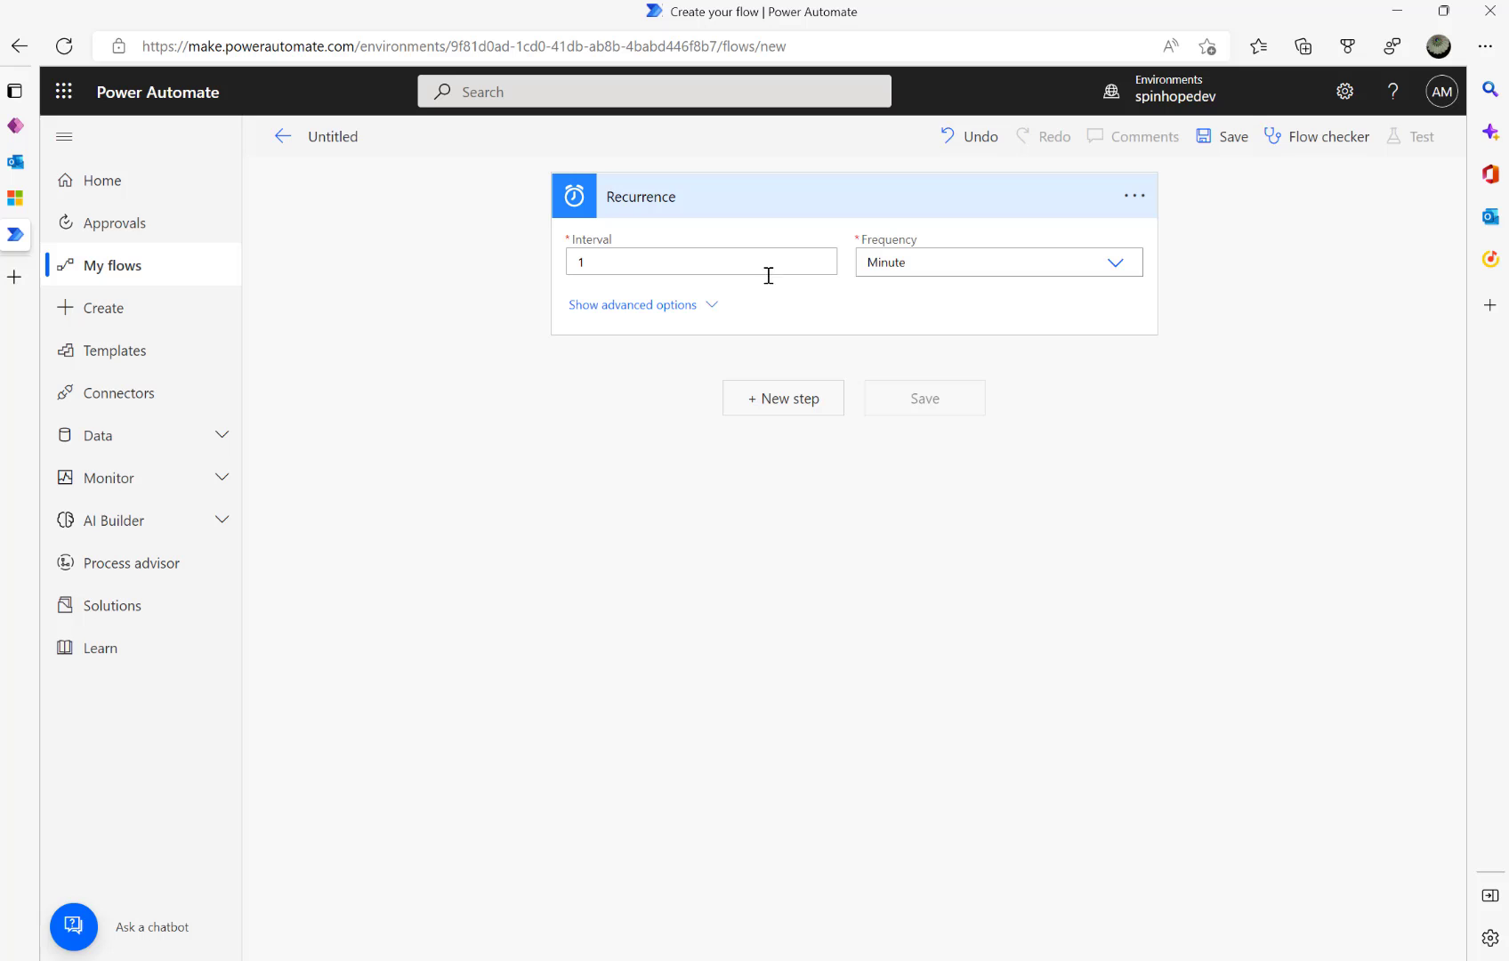
{"action": "left_click", "coordinate": [1117, 268]}
{"action": "left_click", "coordinate": [914, 343]}
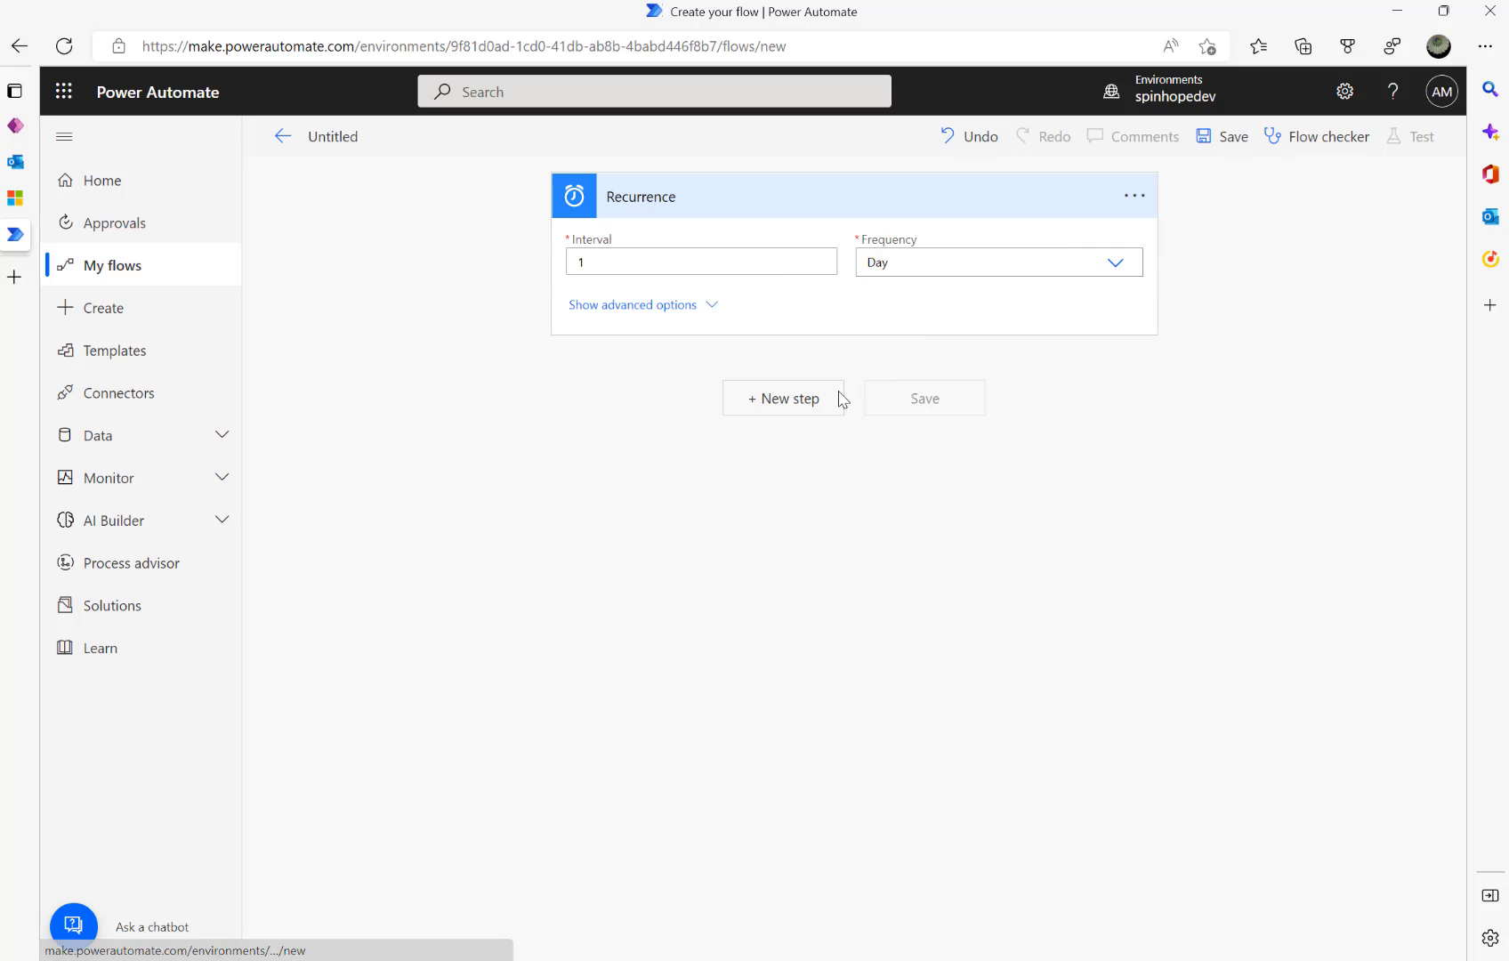
- Add a Microsoft Dataverse List rows action after the Recurrence trigger
{"action": "left_click", "coordinate": [790, 402]}
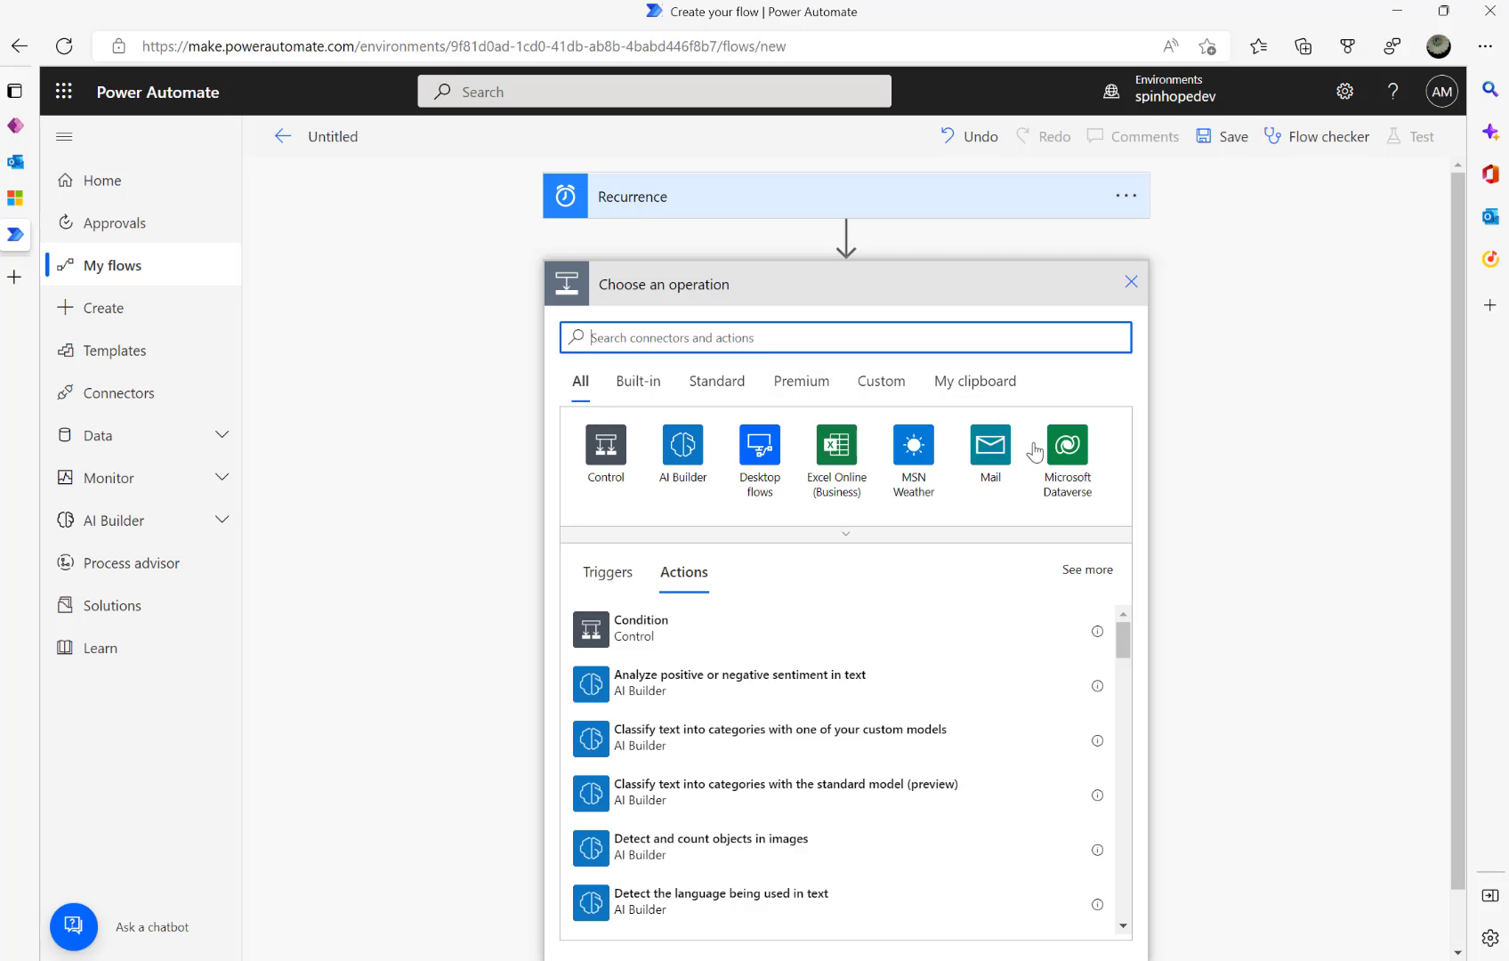
{"action": "left_click", "coordinate": [1067, 448]}
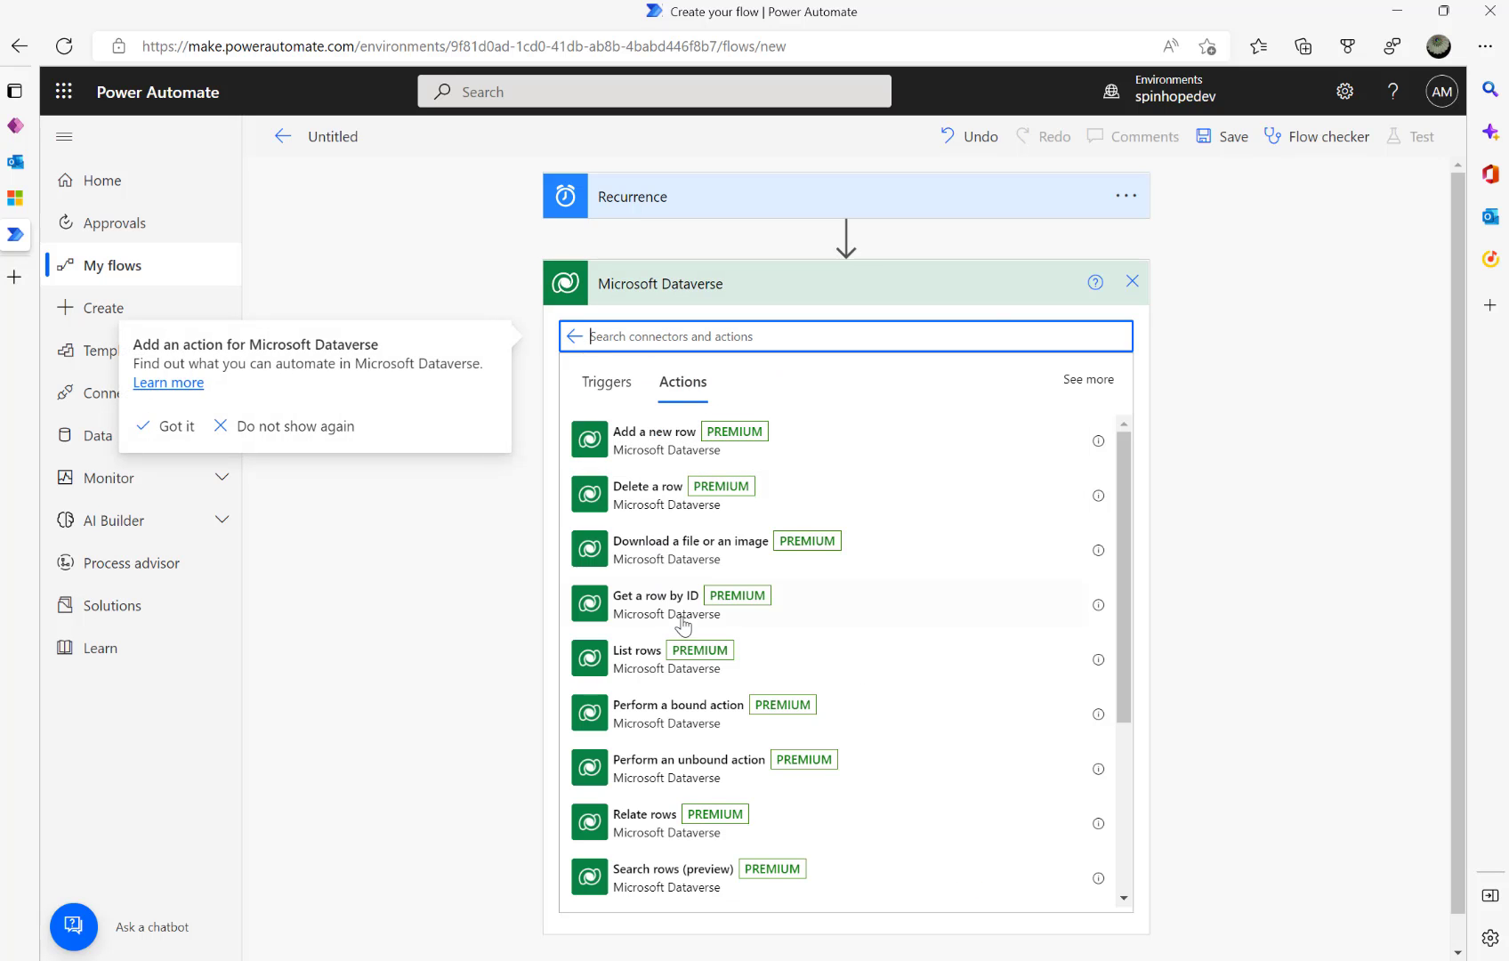
{"action": "left_click", "coordinate": [630, 661]}
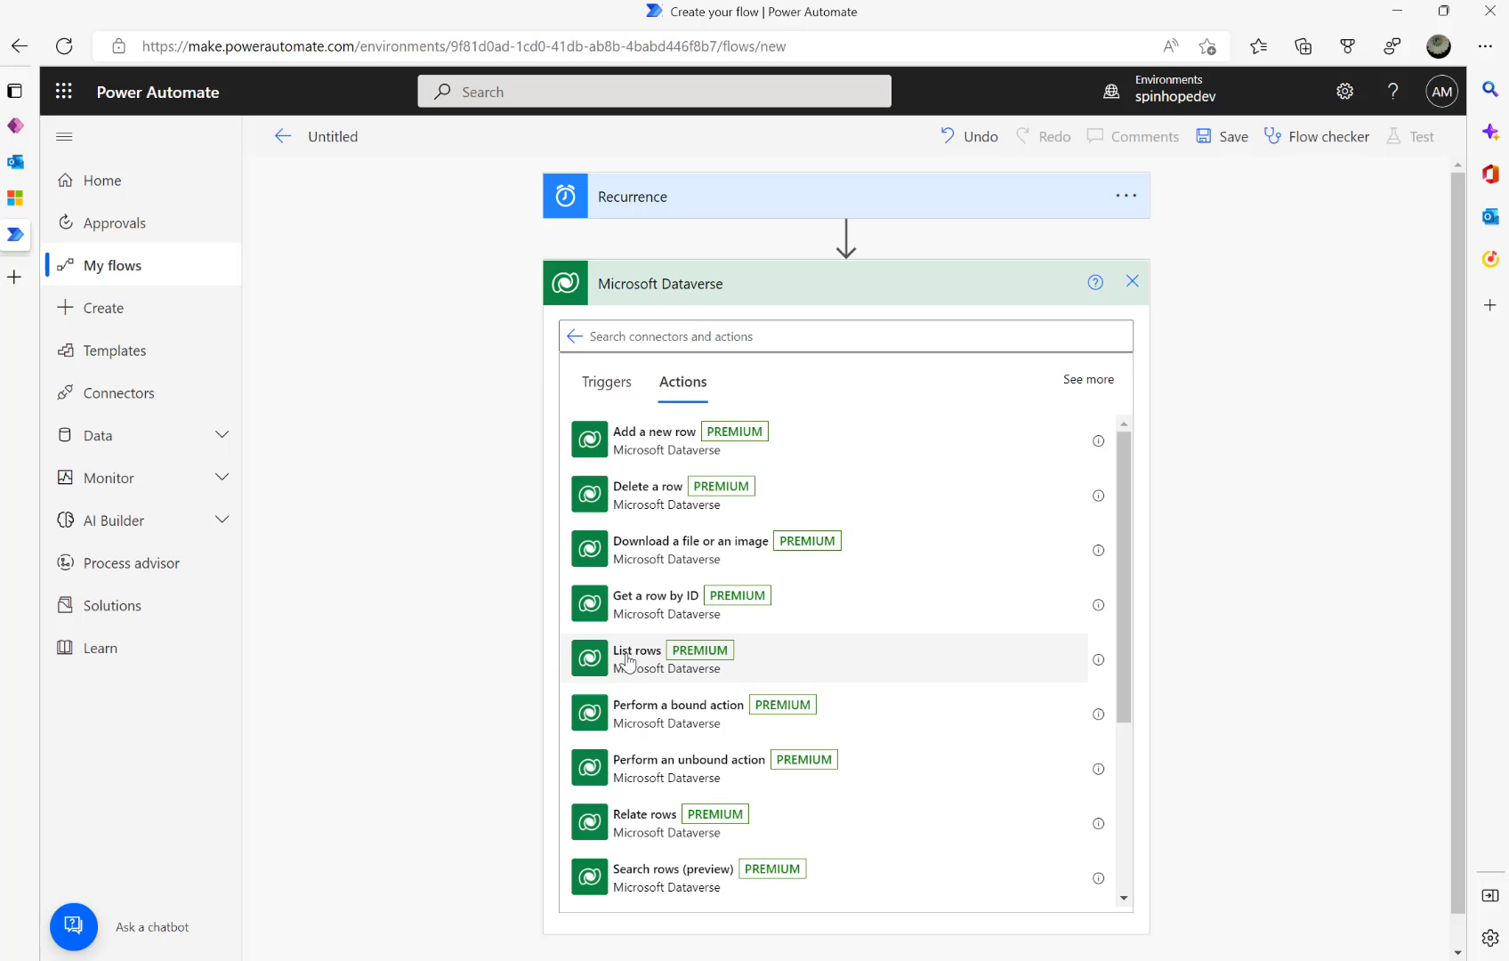
{"action": "left_click", "coordinate": [16, 198]}
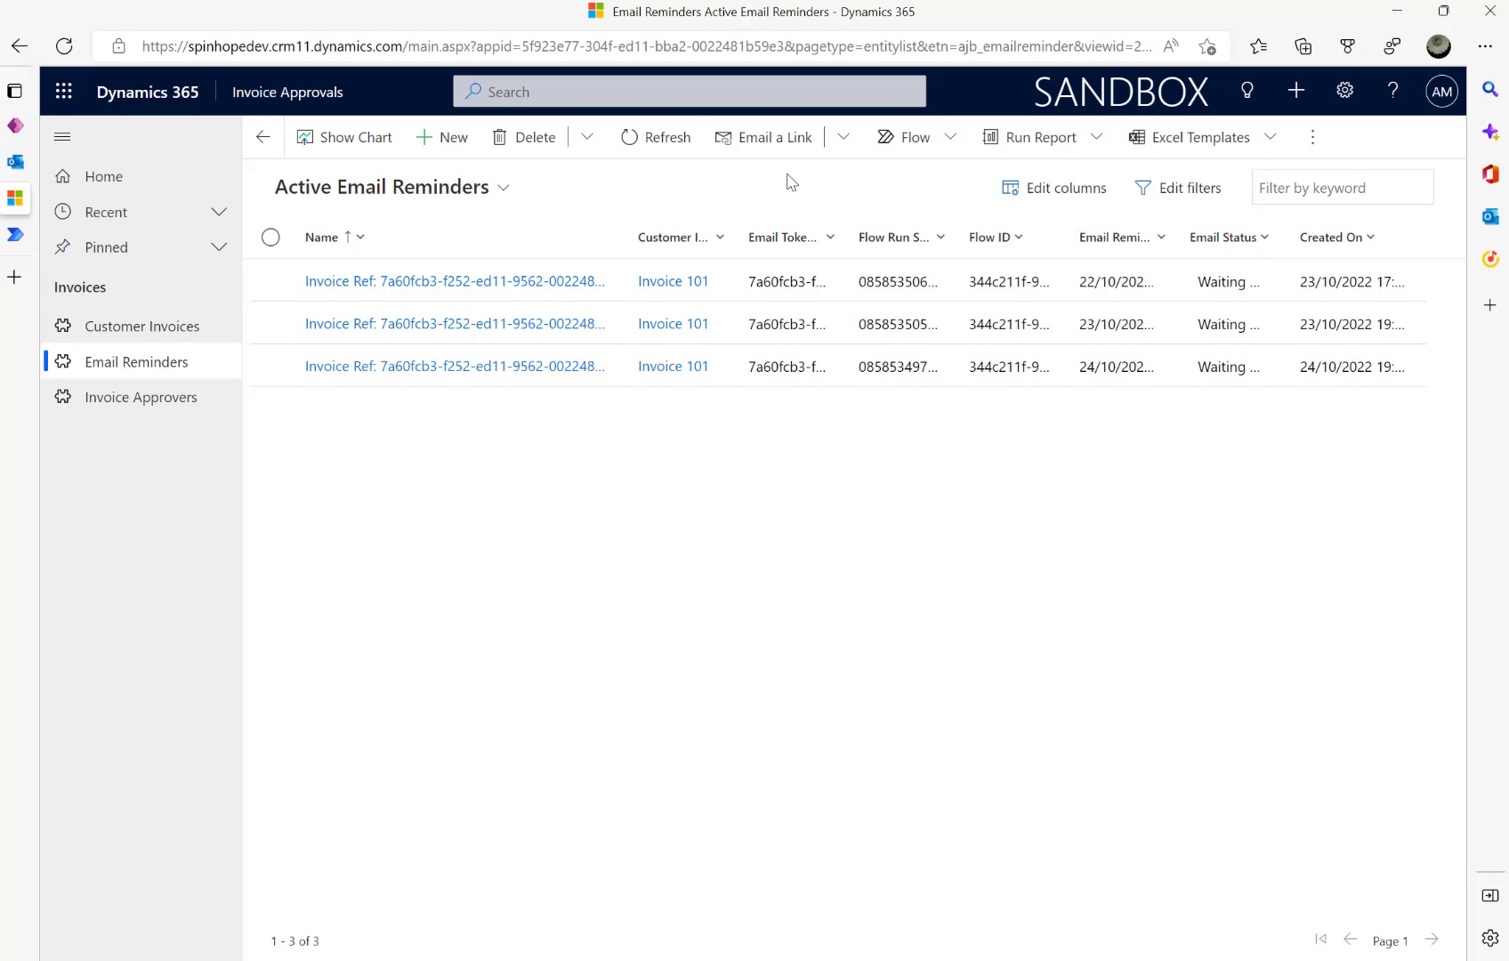
- Point List rows at the Email Reminders table and show its advanced options
{"action": "left_click", "coordinate": [20, 239]}
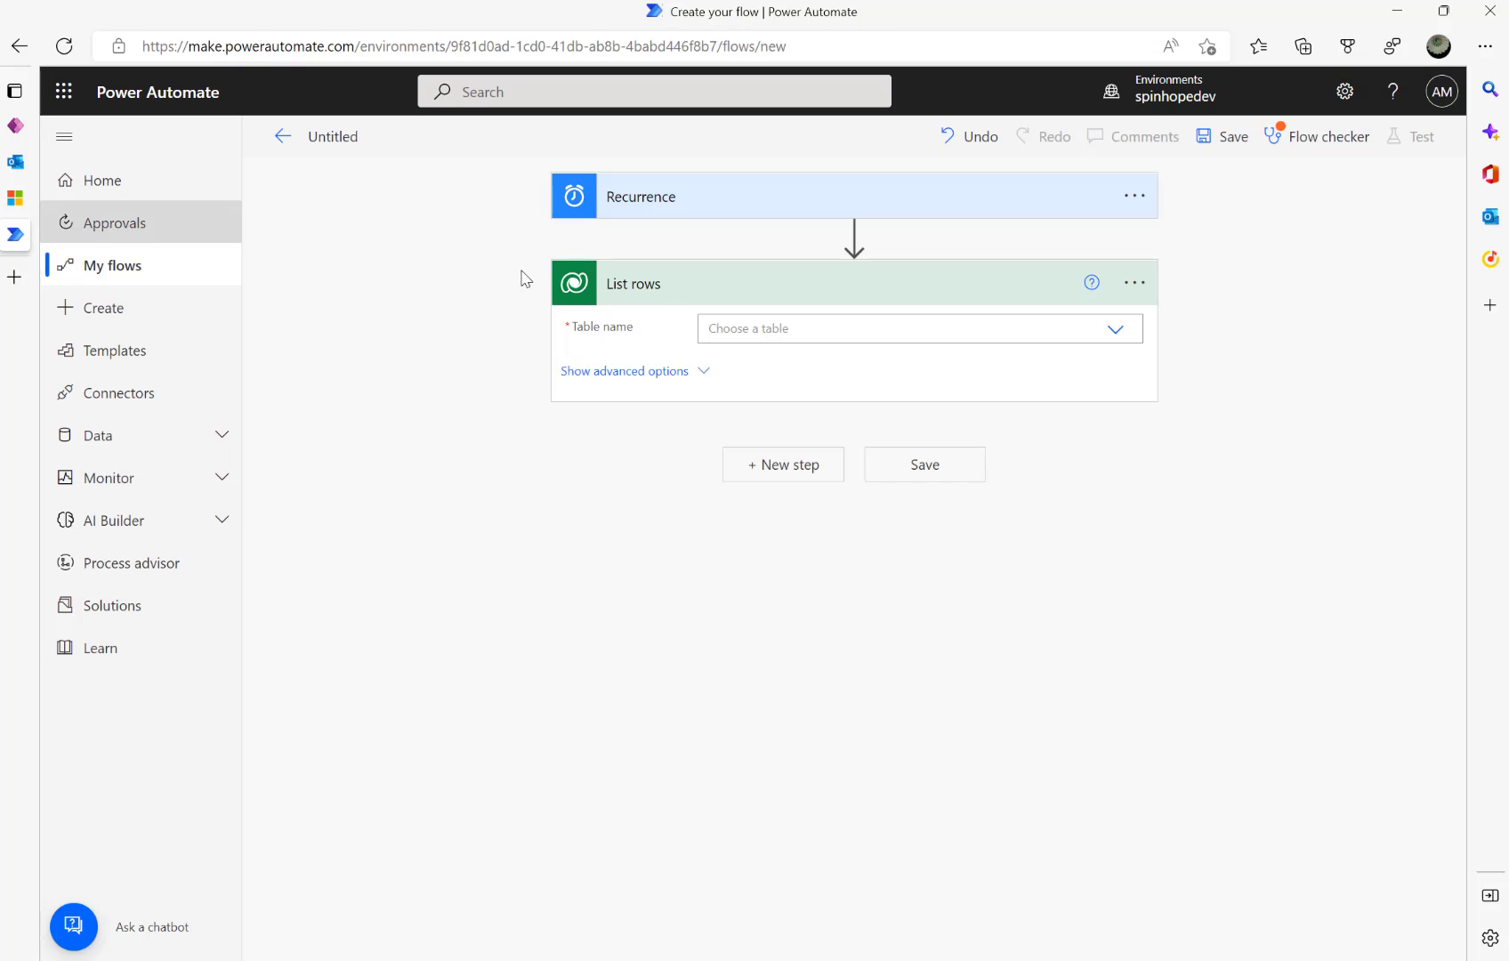
{"action": "left_click", "coordinate": [801, 330]}
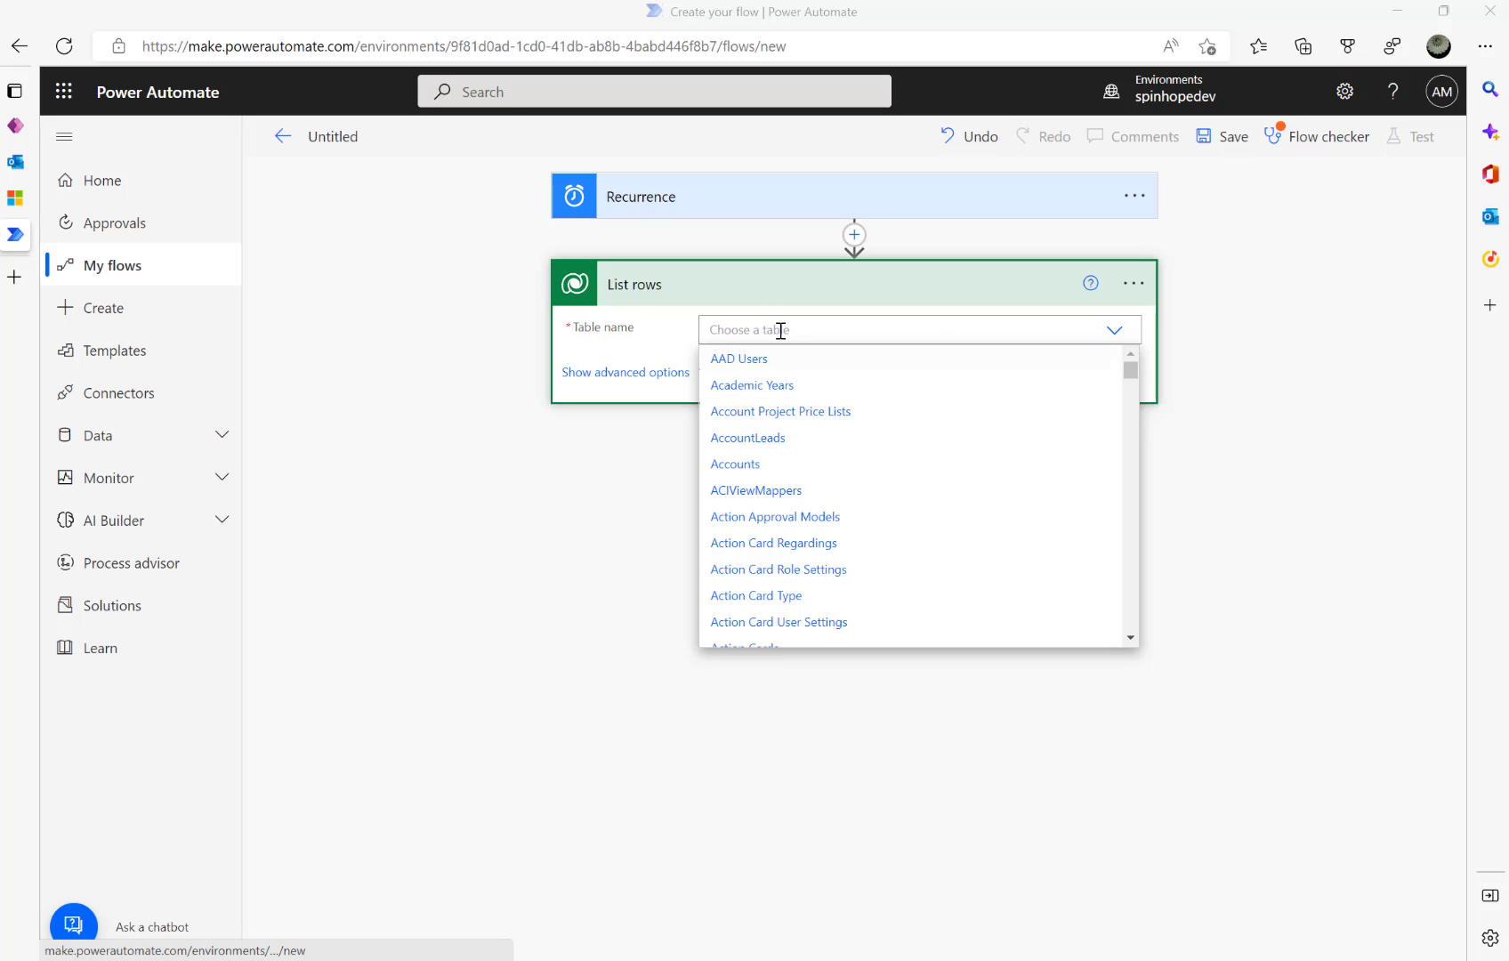
{"action": "type", "text": "Email"}
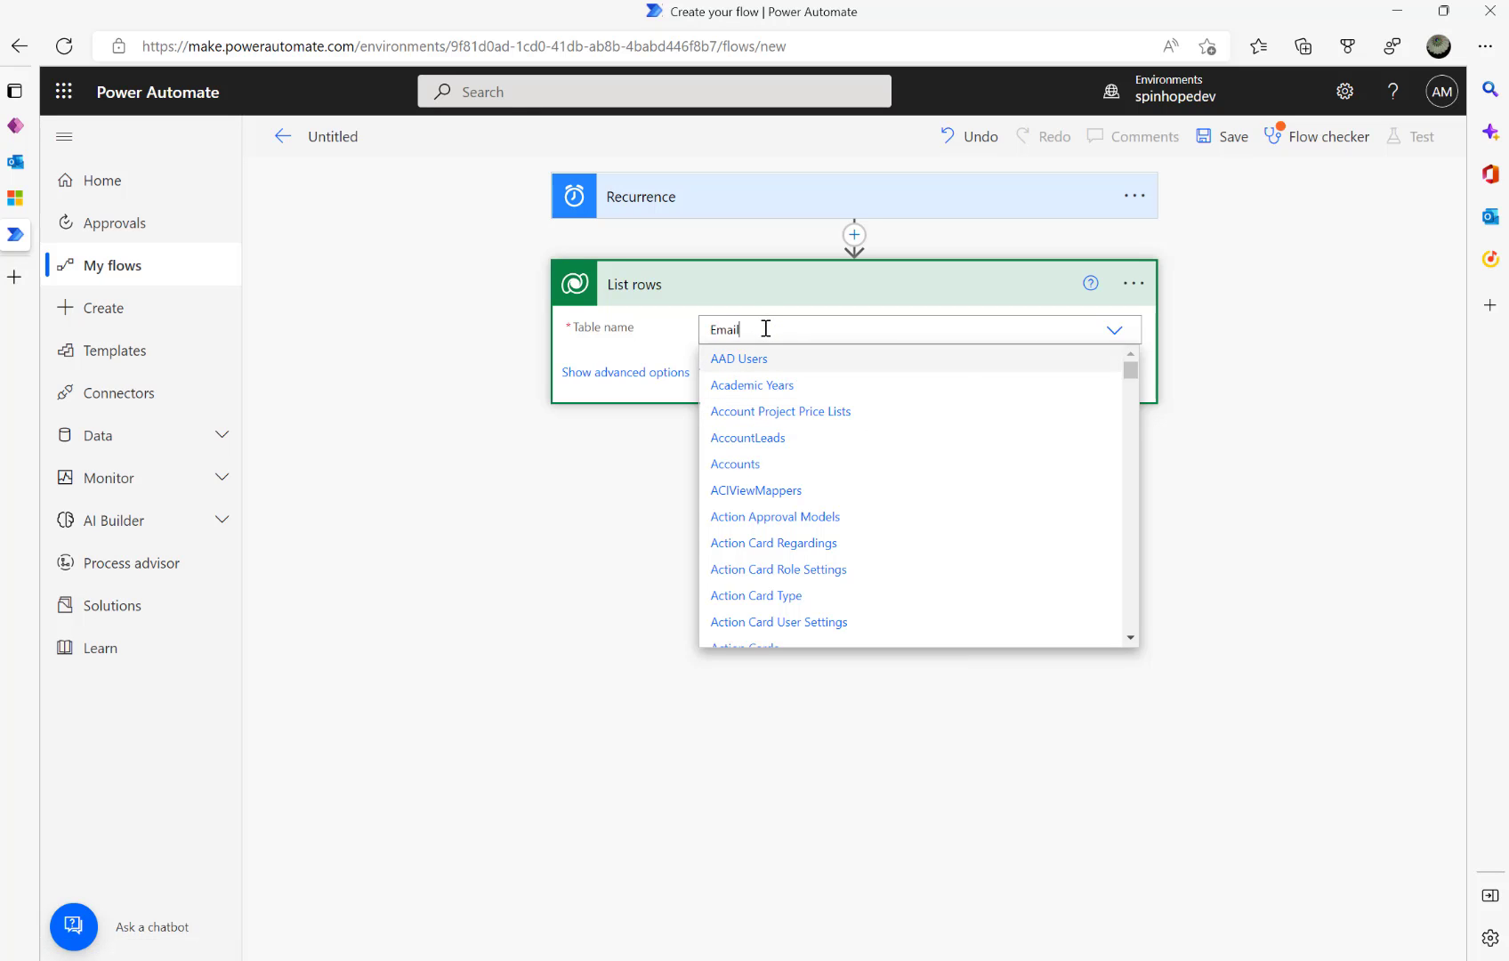
{"action": "type", "text": " Re"}
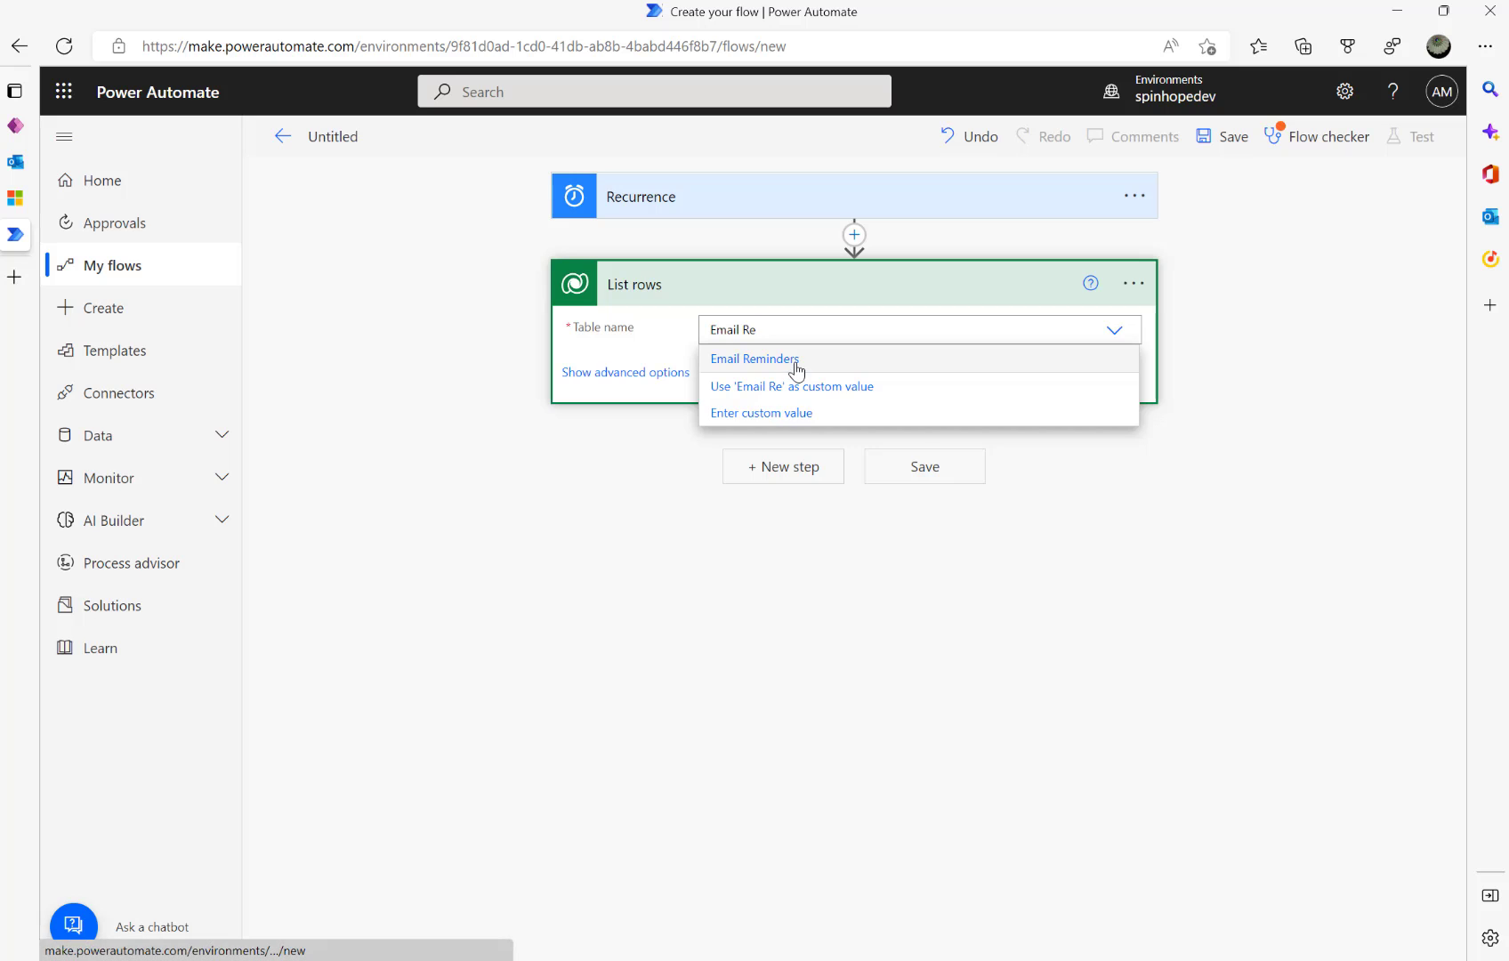
{"action": "left_click", "coordinate": [796, 360]}
{"action": "left_click", "coordinate": [664, 374]}
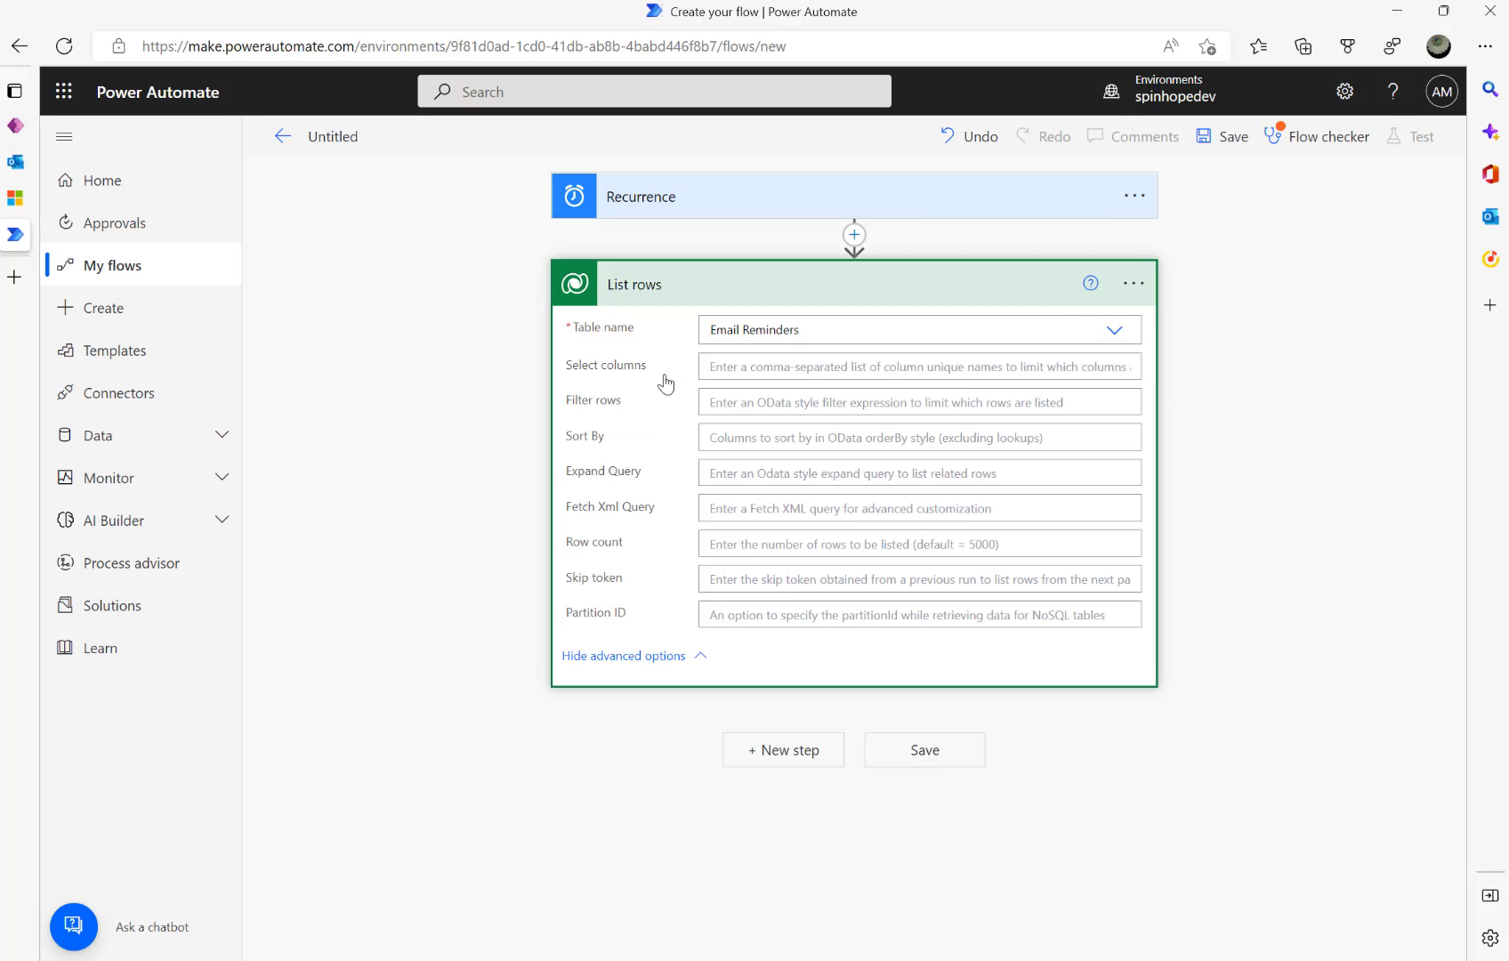
- Paste the prepared OData status-and-reminder-date filter into List rows' Filter rows
{"action": "left_click", "coordinate": [737, 407]}
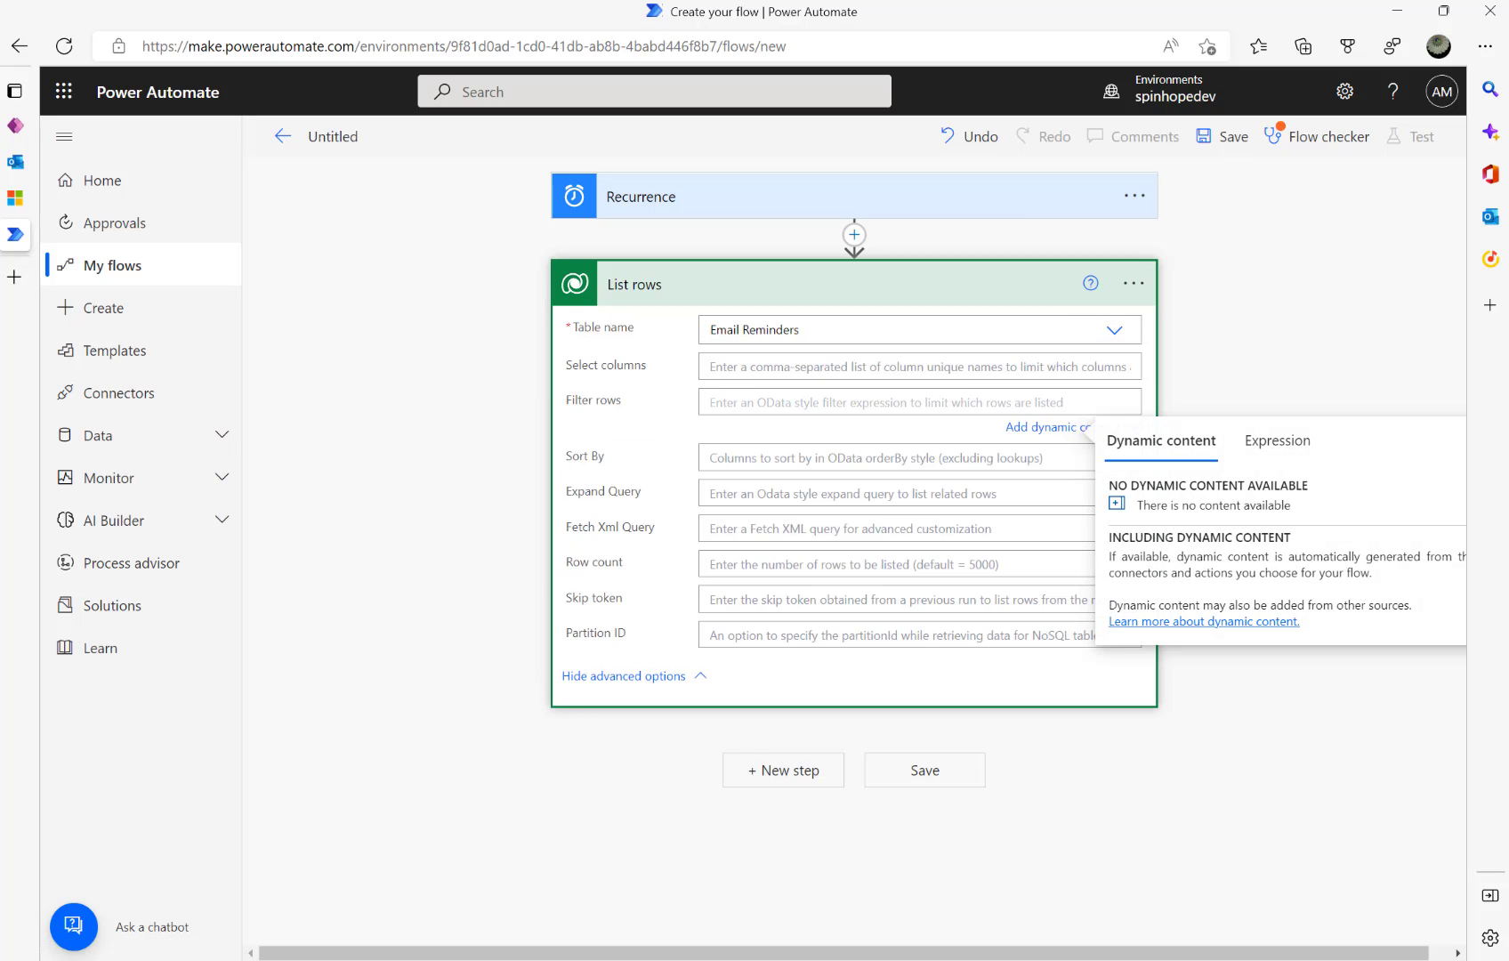
{"action": "key", "text": "alt+Tab"}
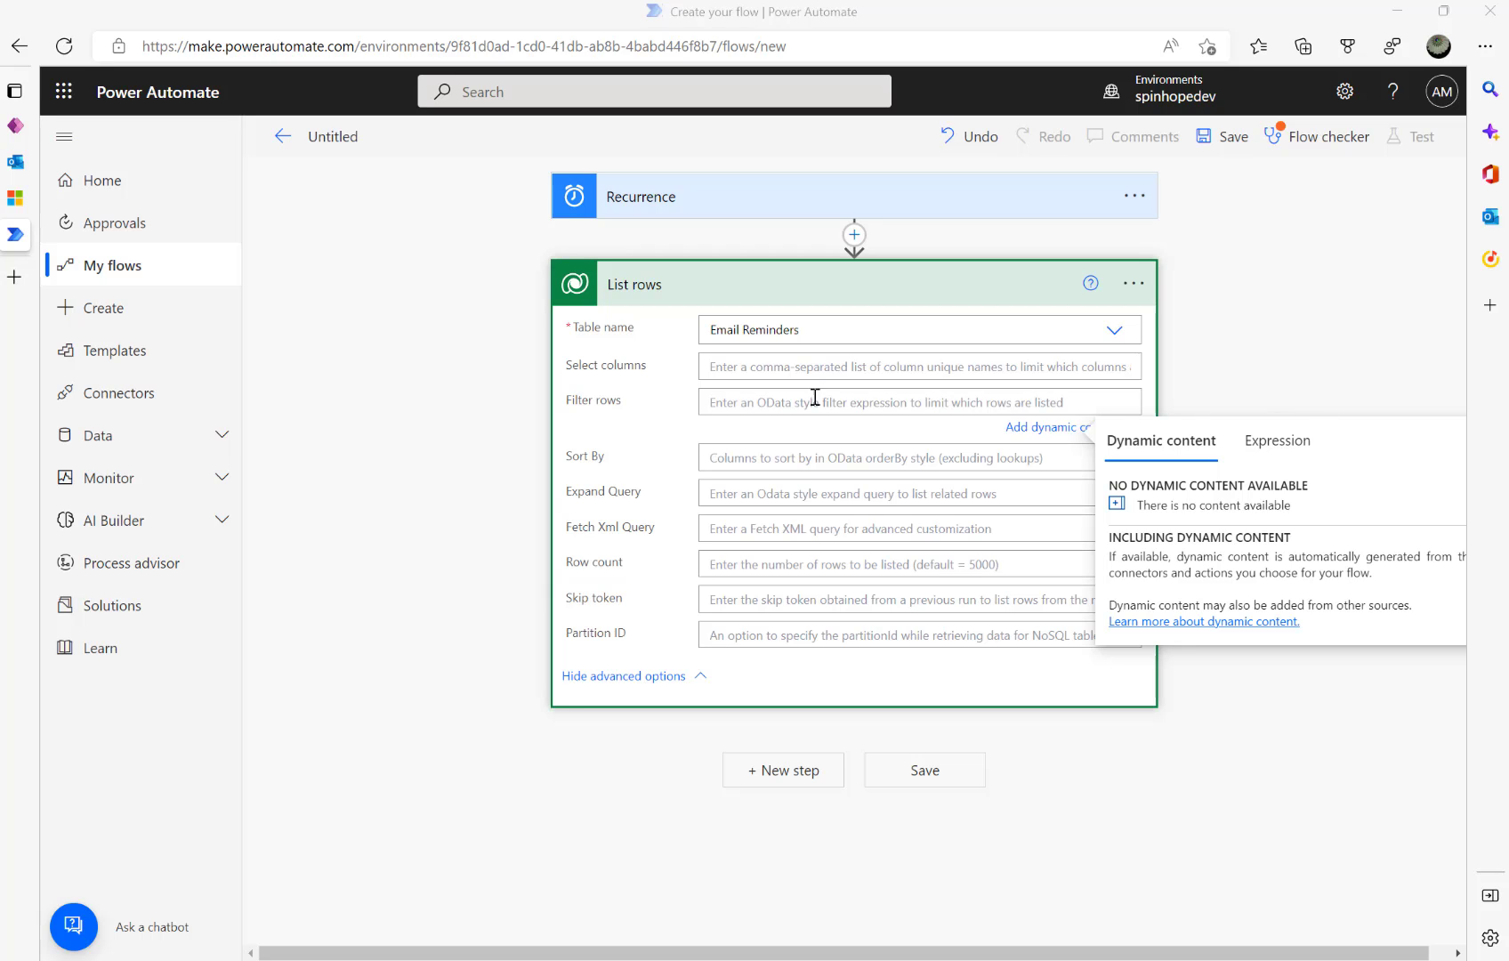
{"action": "left_click", "coordinate": [755, 399]}
{"action": "key", "text": "ctrl+v"}
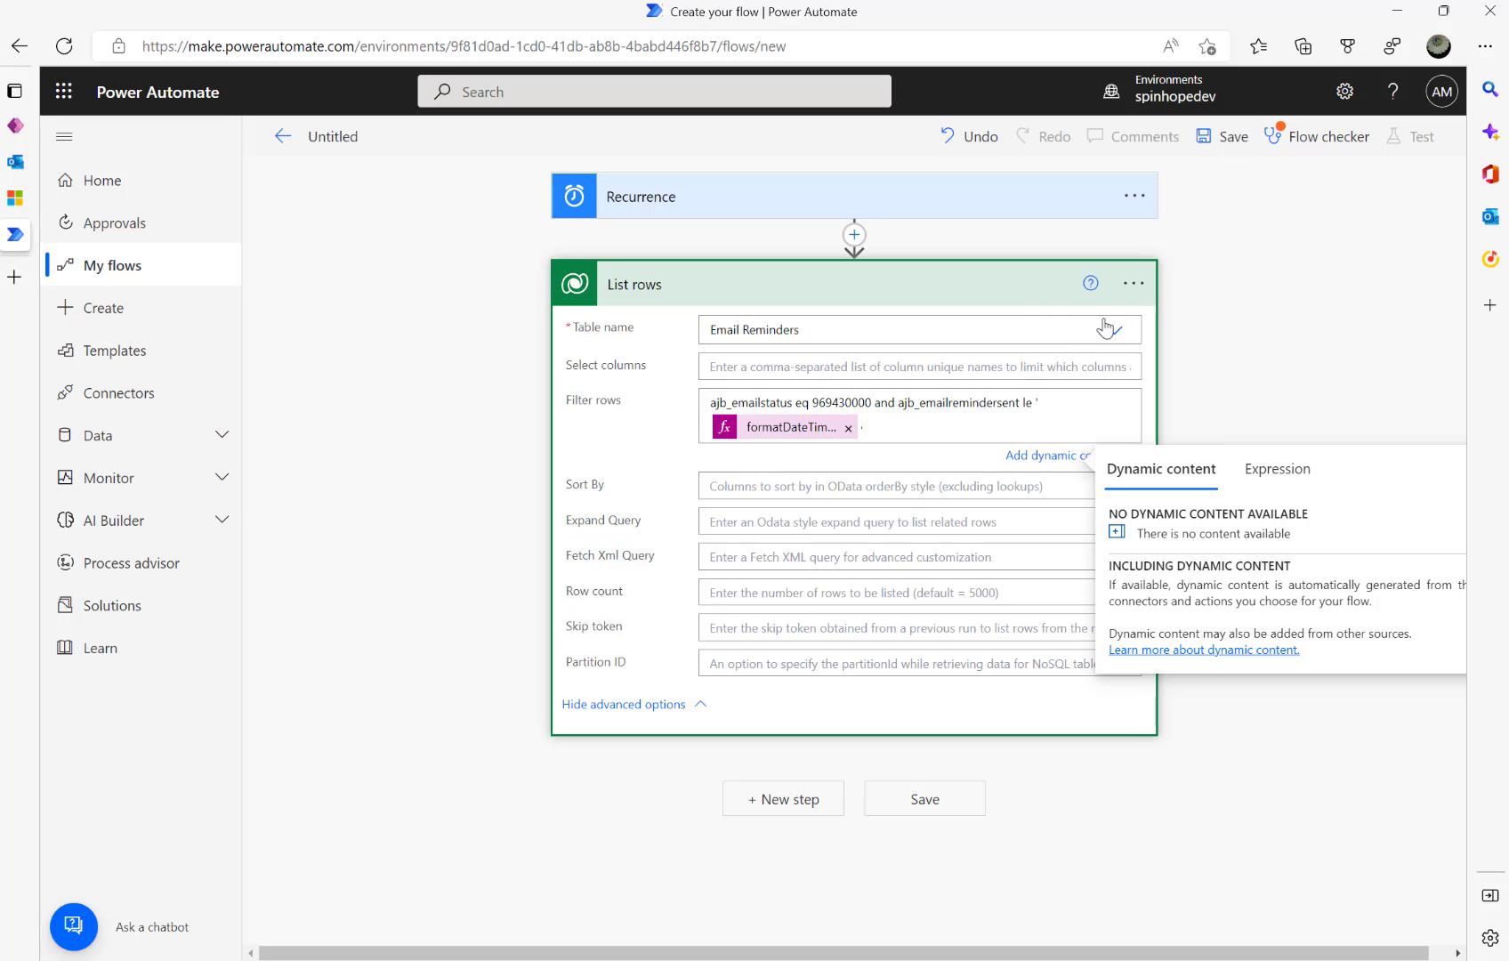
- Add the note 'Filter by Waiting for Approval' to the List rows action
{"action": "left_click", "coordinate": [1134, 283]}
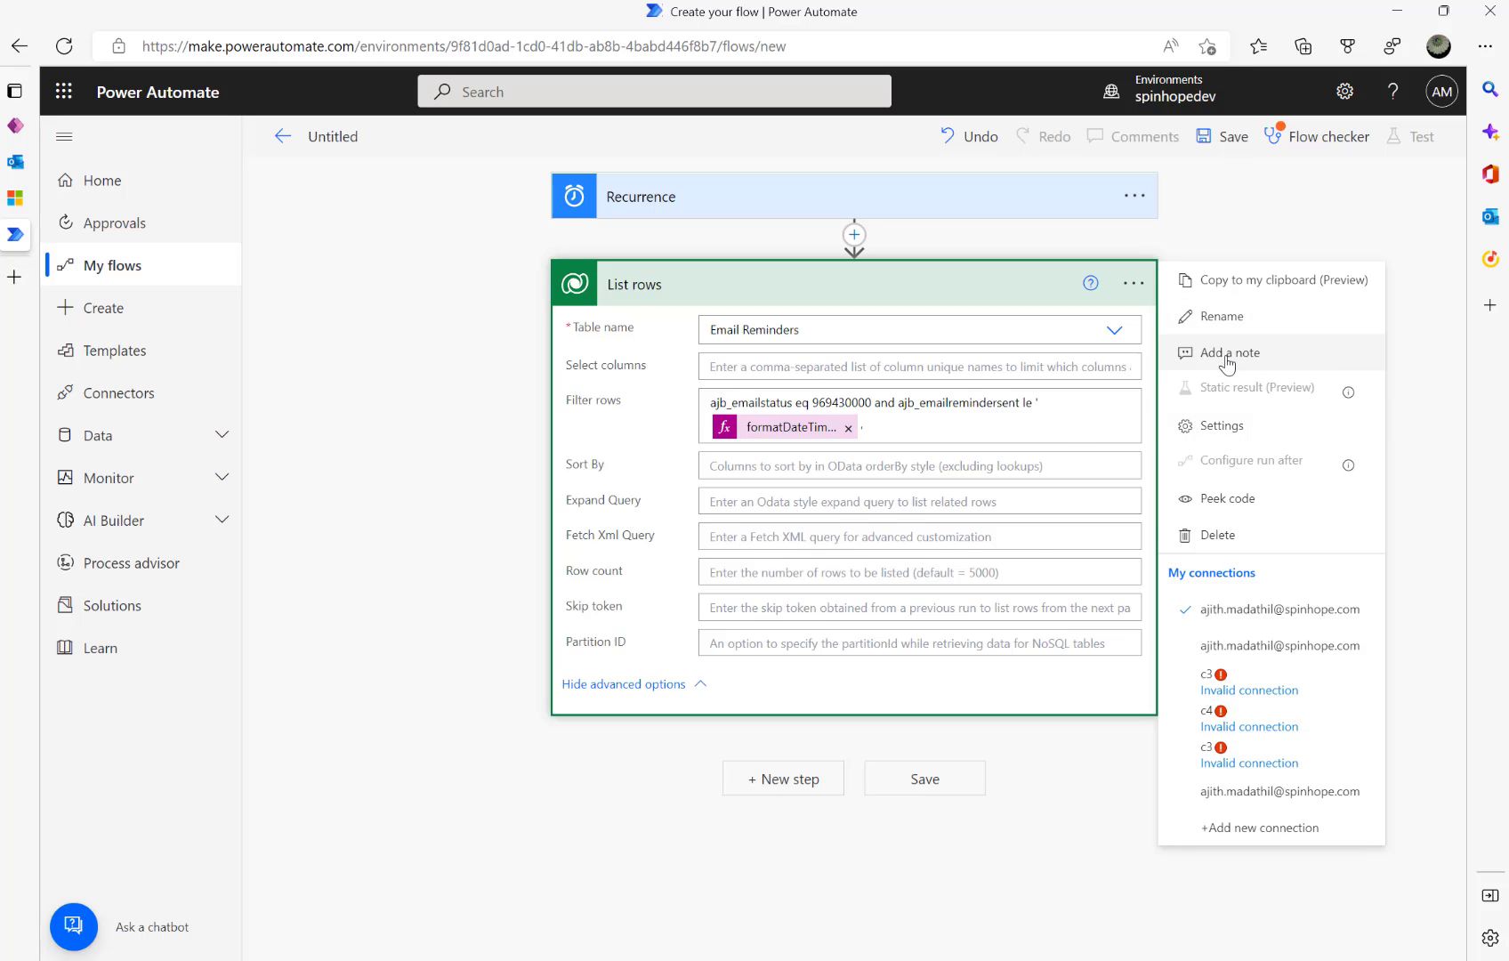
{"action": "left_click", "coordinate": [1230, 356]}
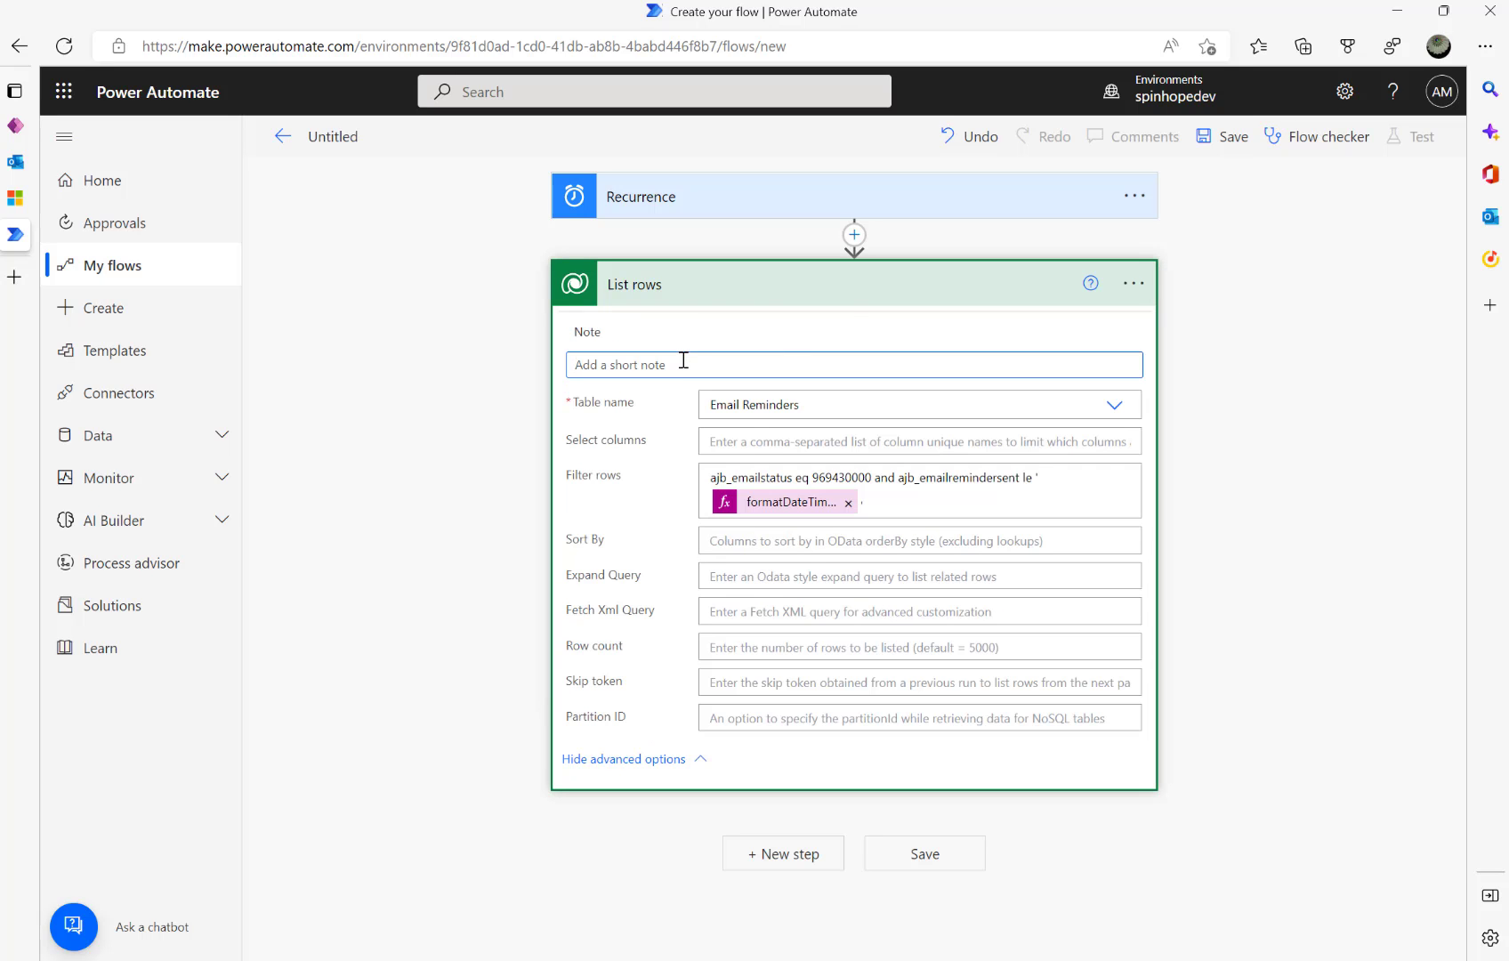
{"action": "type", "text": "Filter by Waiting for Approval"}
{"action": "left_click", "coordinate": [492, 434]}
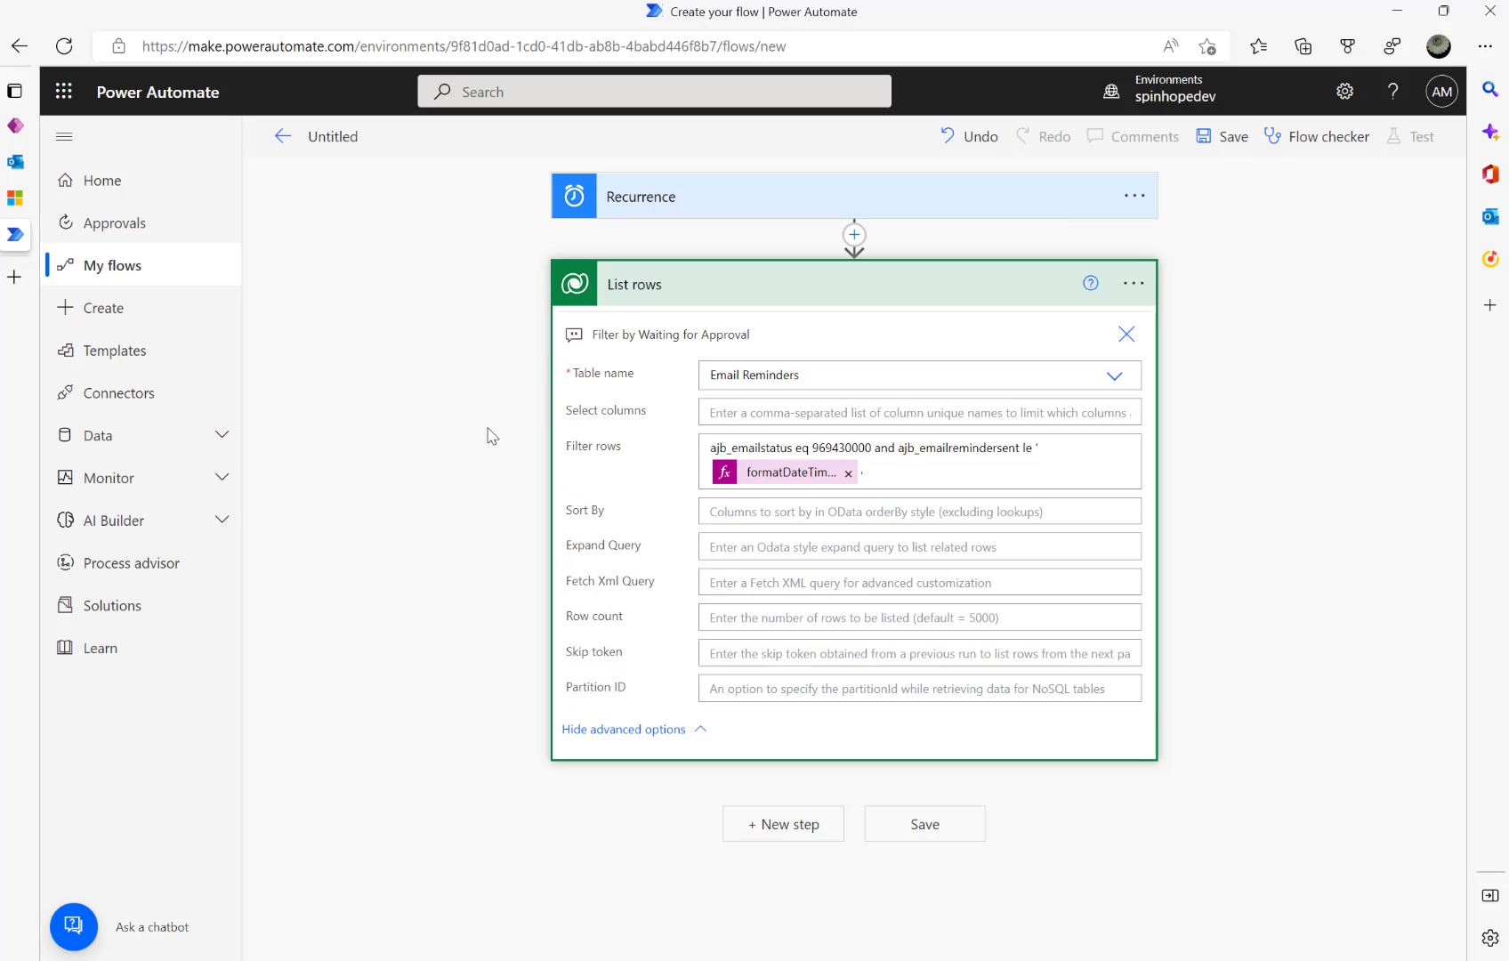
{"action": "double_click", "coordinate": [835, 448]}
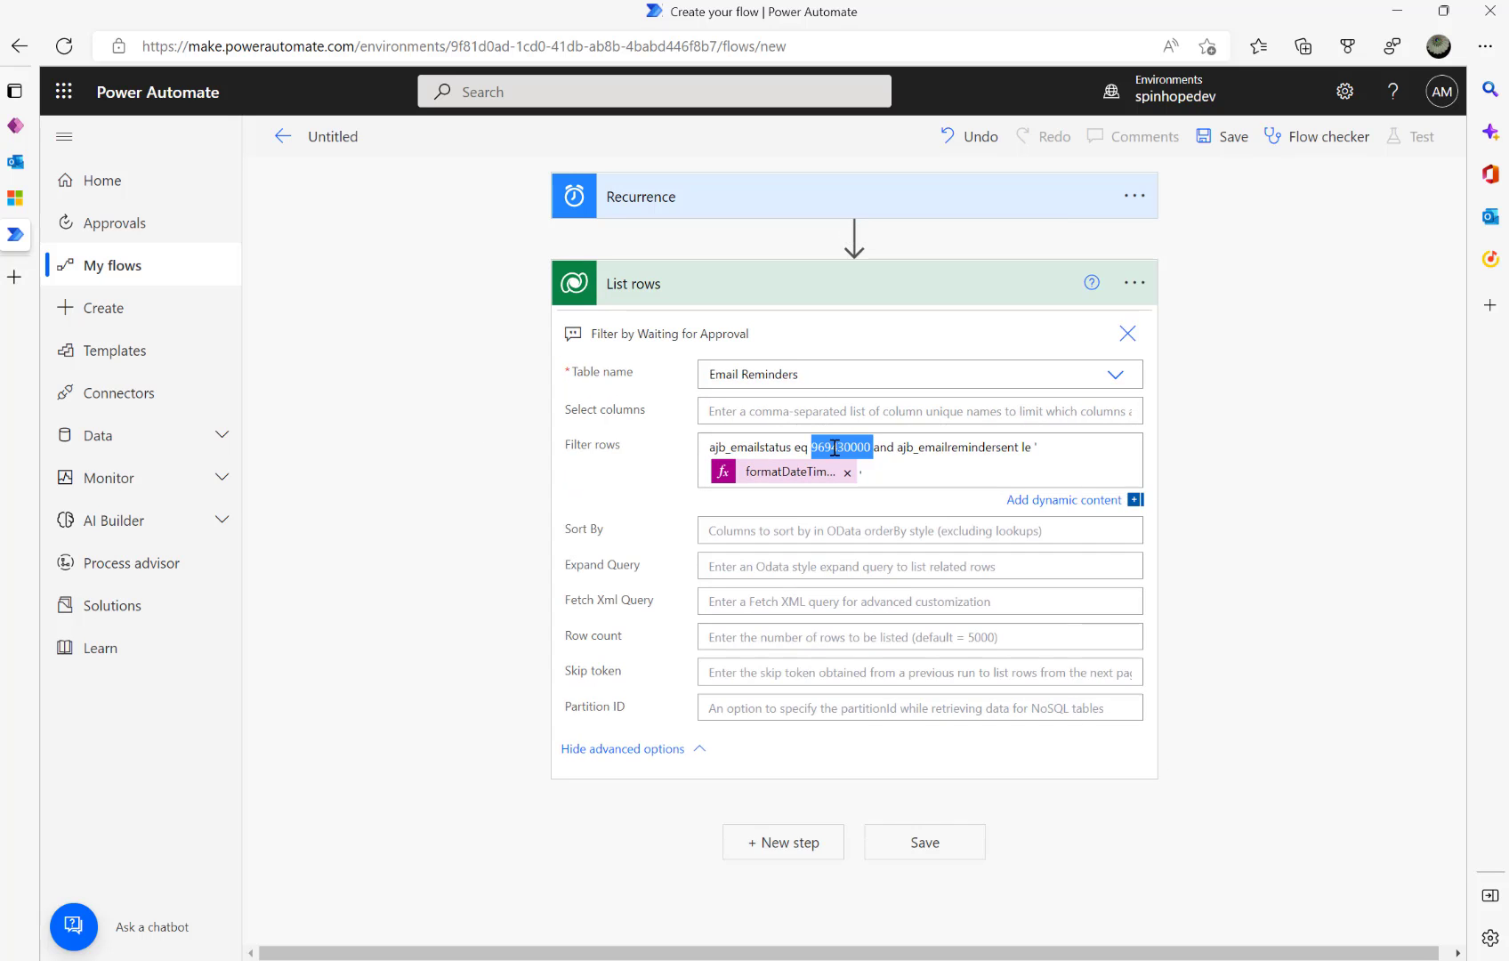
- Confirm the first Invoice 101 reminder's Email Status is Waiting for approval in Dynamics 365
{"action": "left_click", "coordinate": [9, 203]}
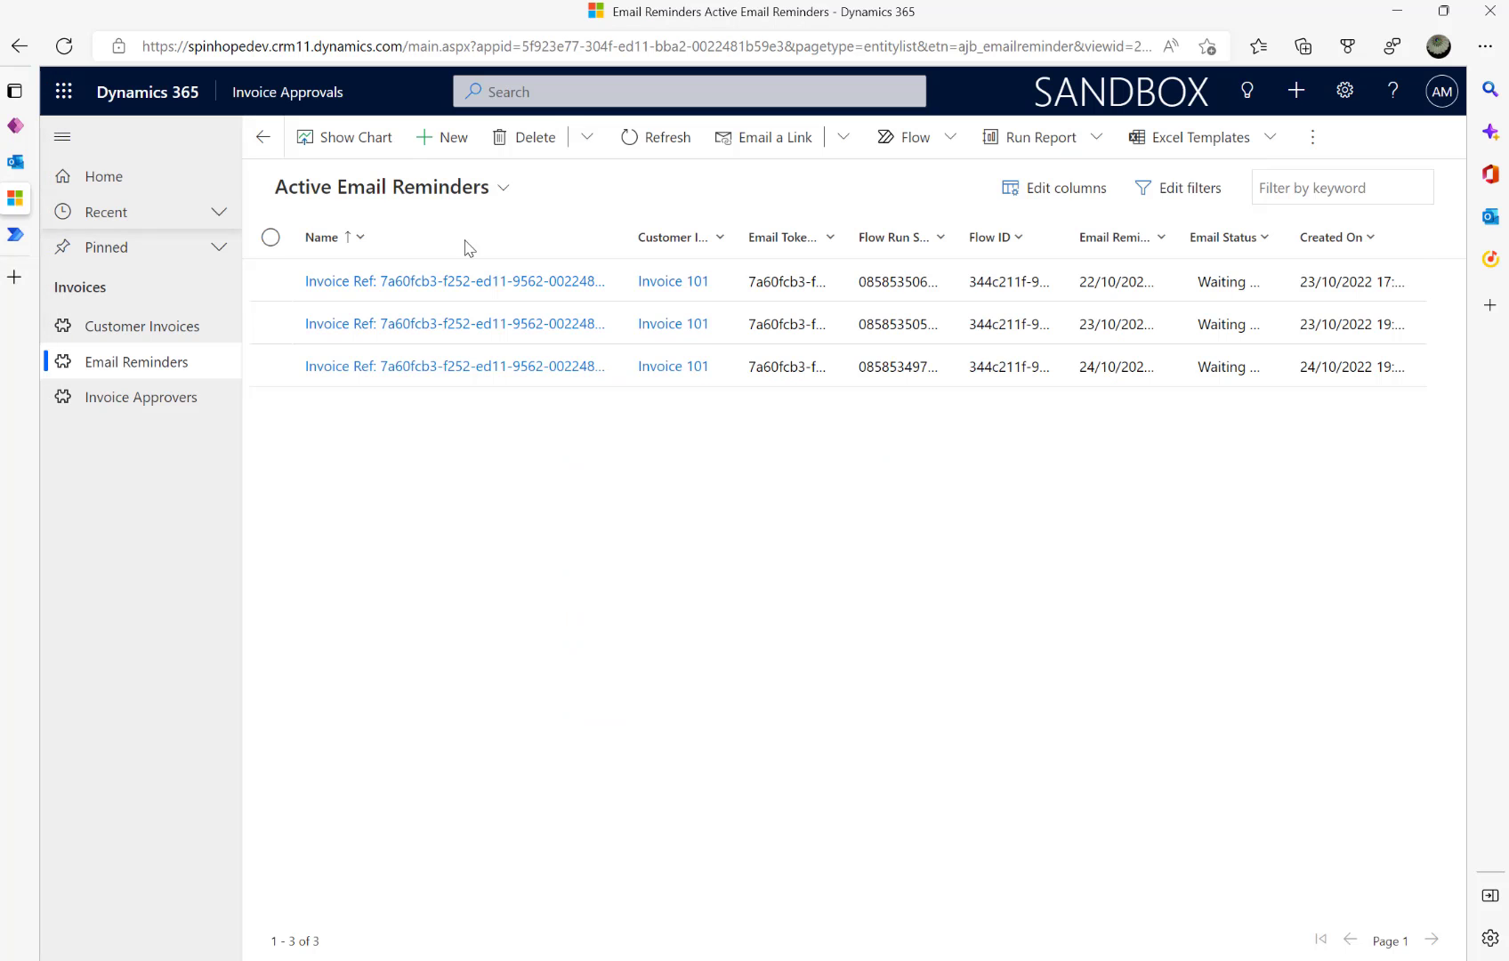
{"action": "left_click", "coordinate": [477, 283]}
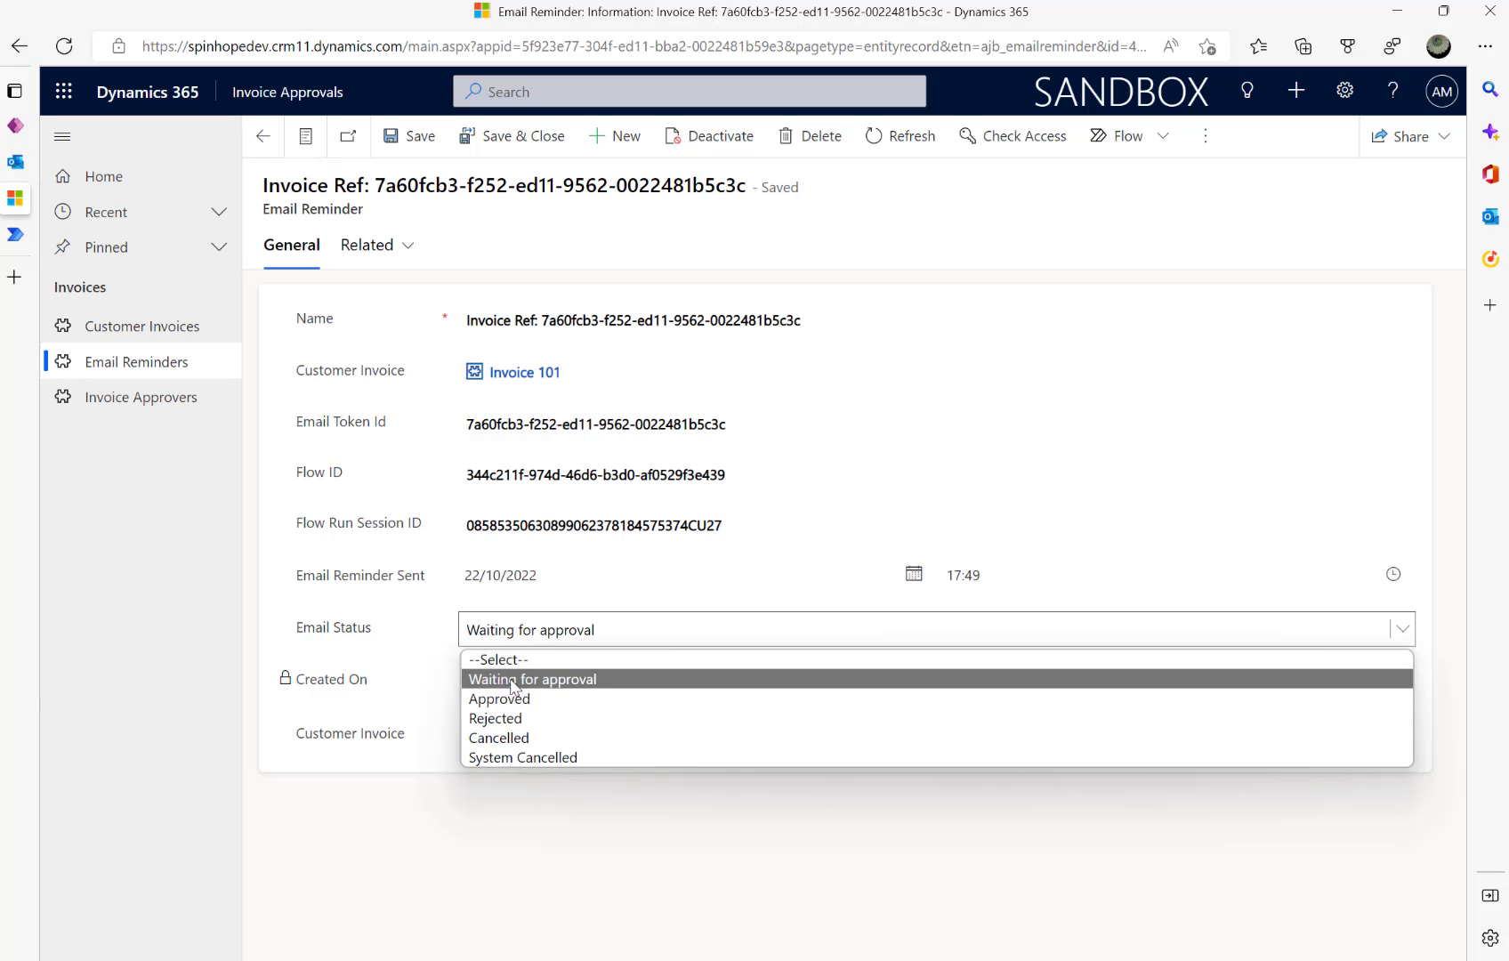
{"action": "left_click", "coordinate": [541, 680]}
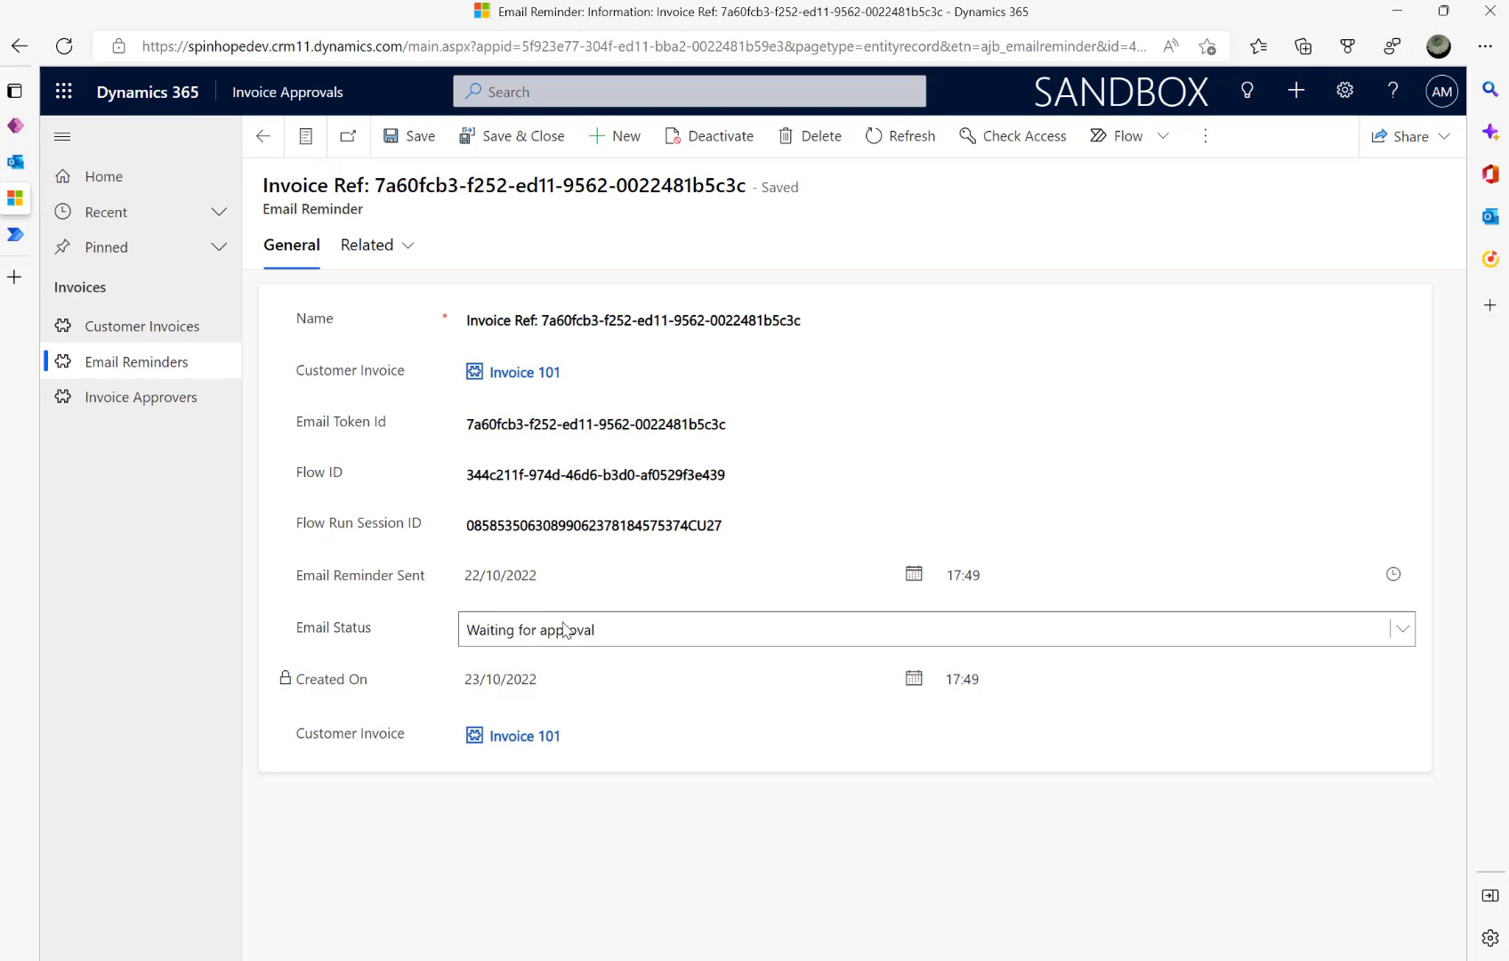
{"action": "left_click", "coordinate": [15, 234]}
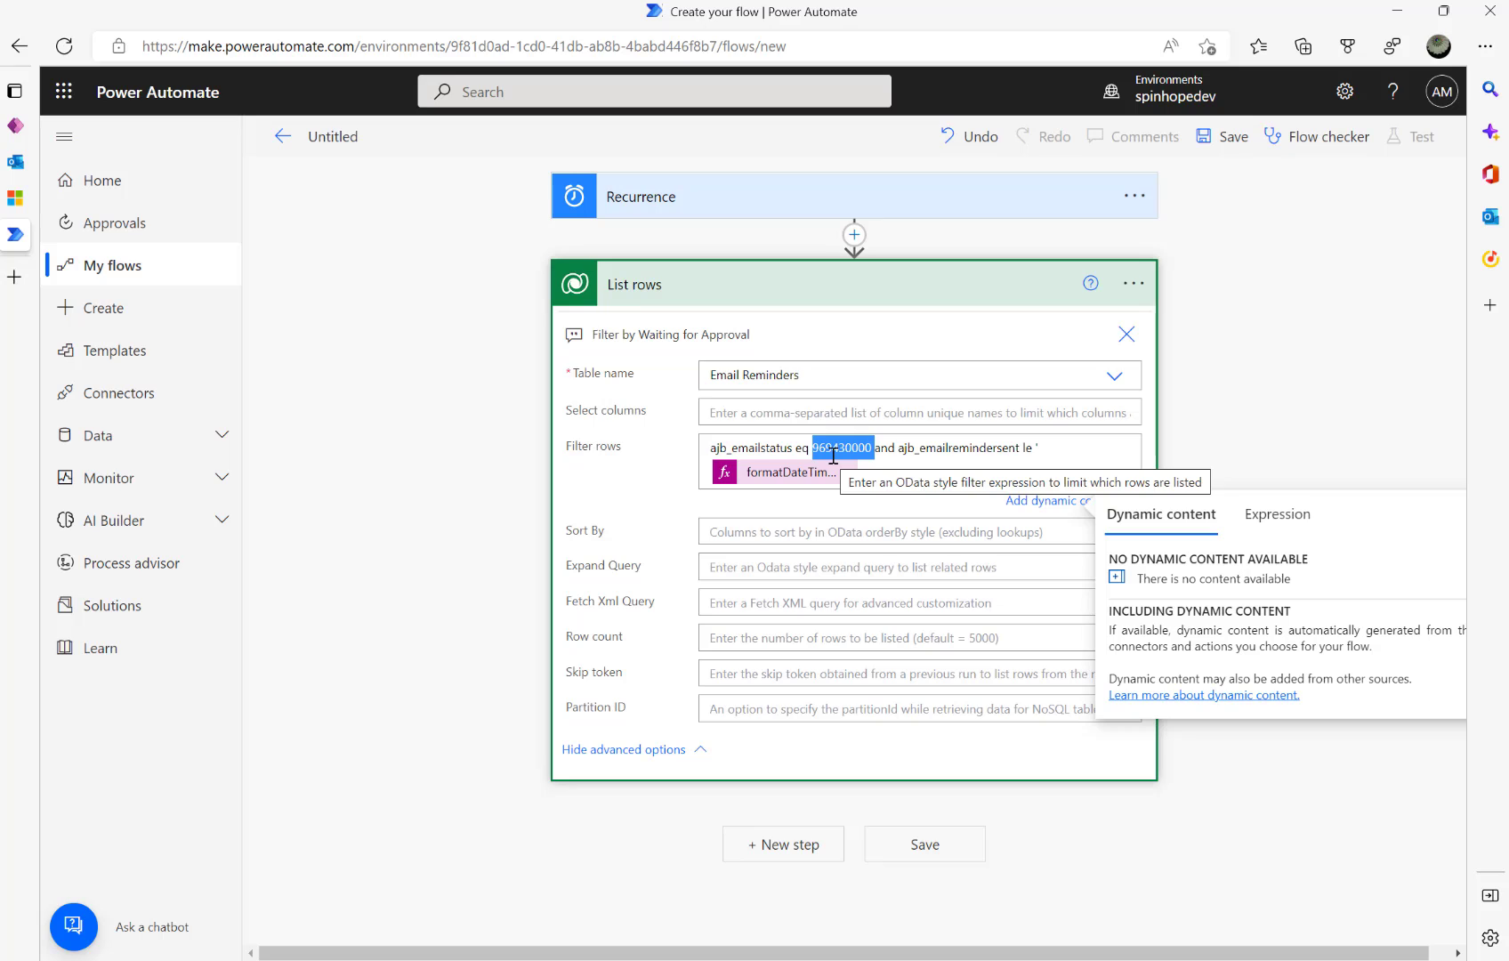
- Review the formatDateTime filter expression and set Sort By to 'ajb_emailremindersent desc'
{"action": "double_click", "coordinate": [958, 449]}
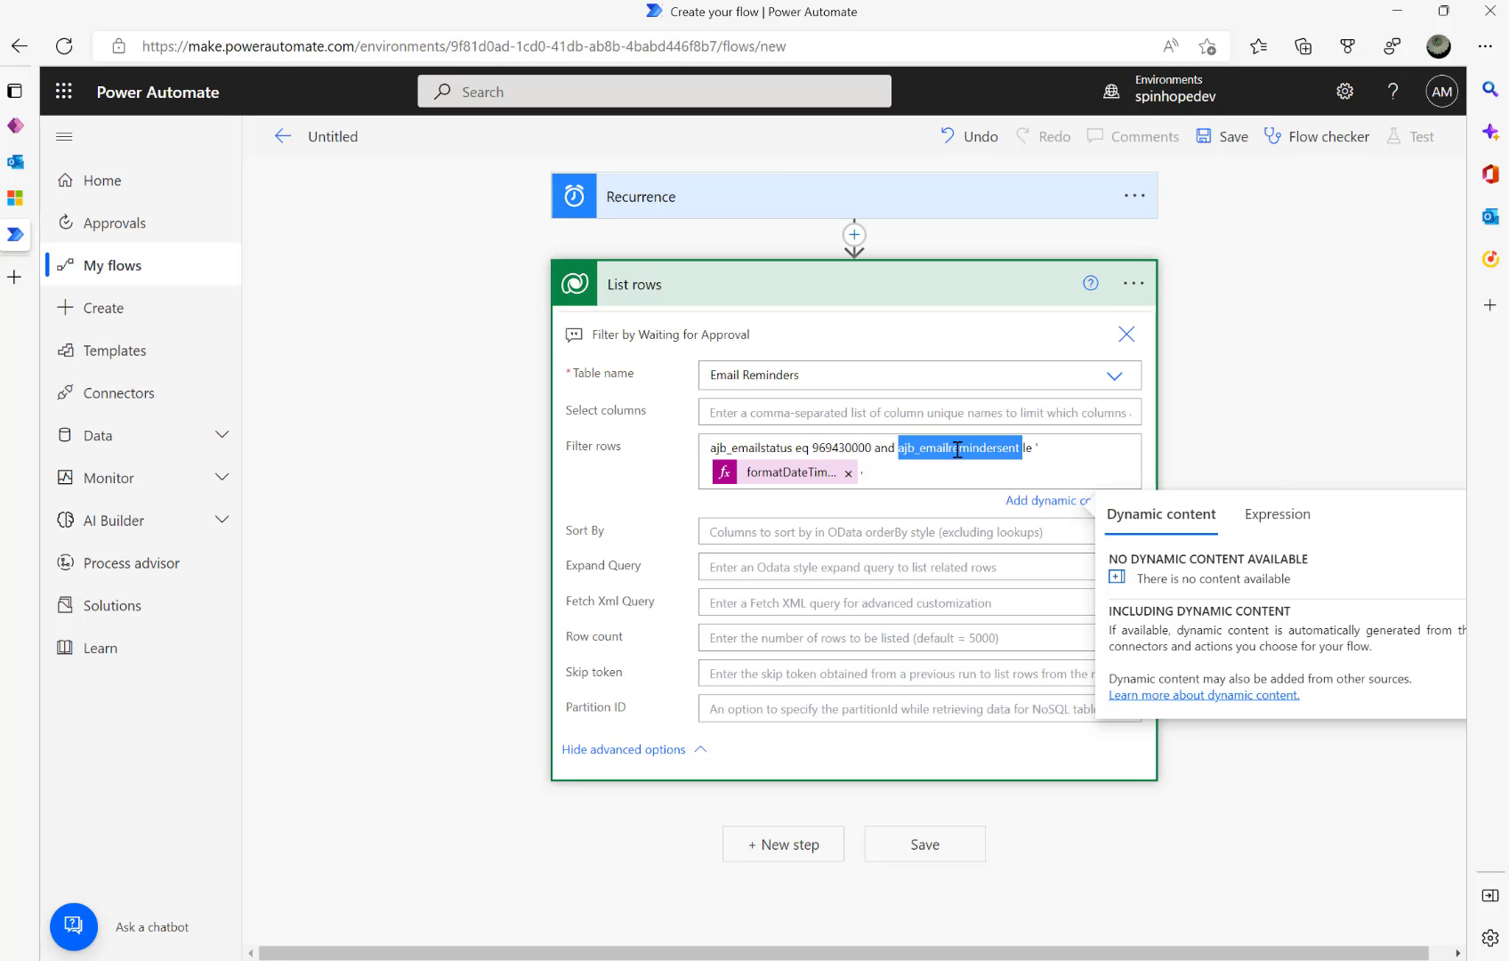
{"action": "left_click", "coordinate": [806, 474]}
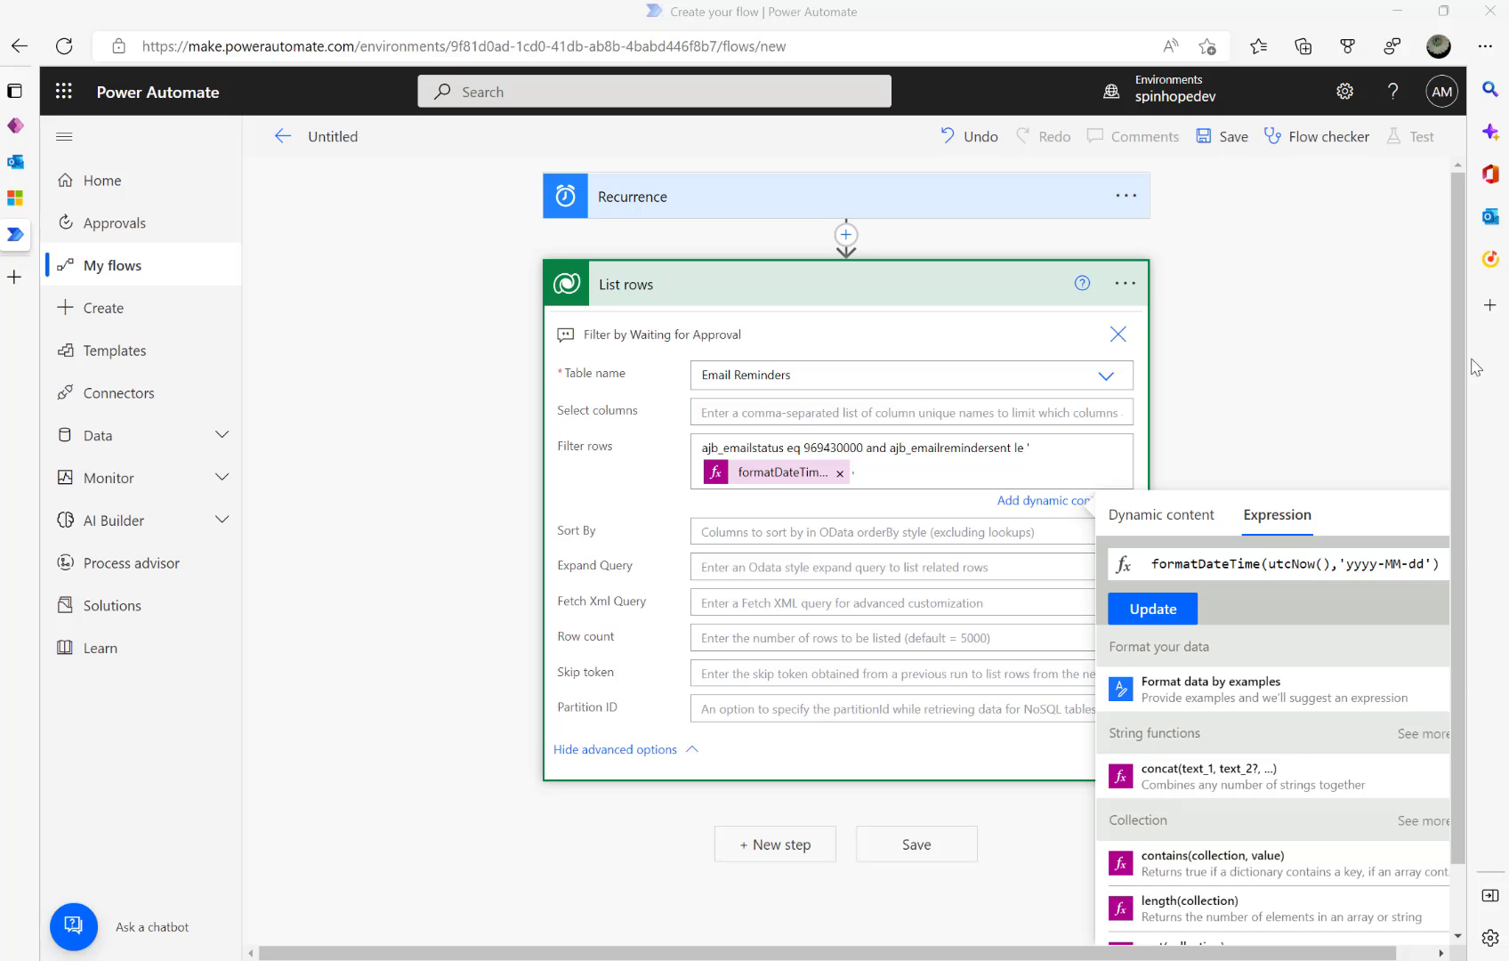
{"action": "left_click", "coordinate": [803, 531]}
{"action": "type", "text": "ajb_emailremindersent desc"}
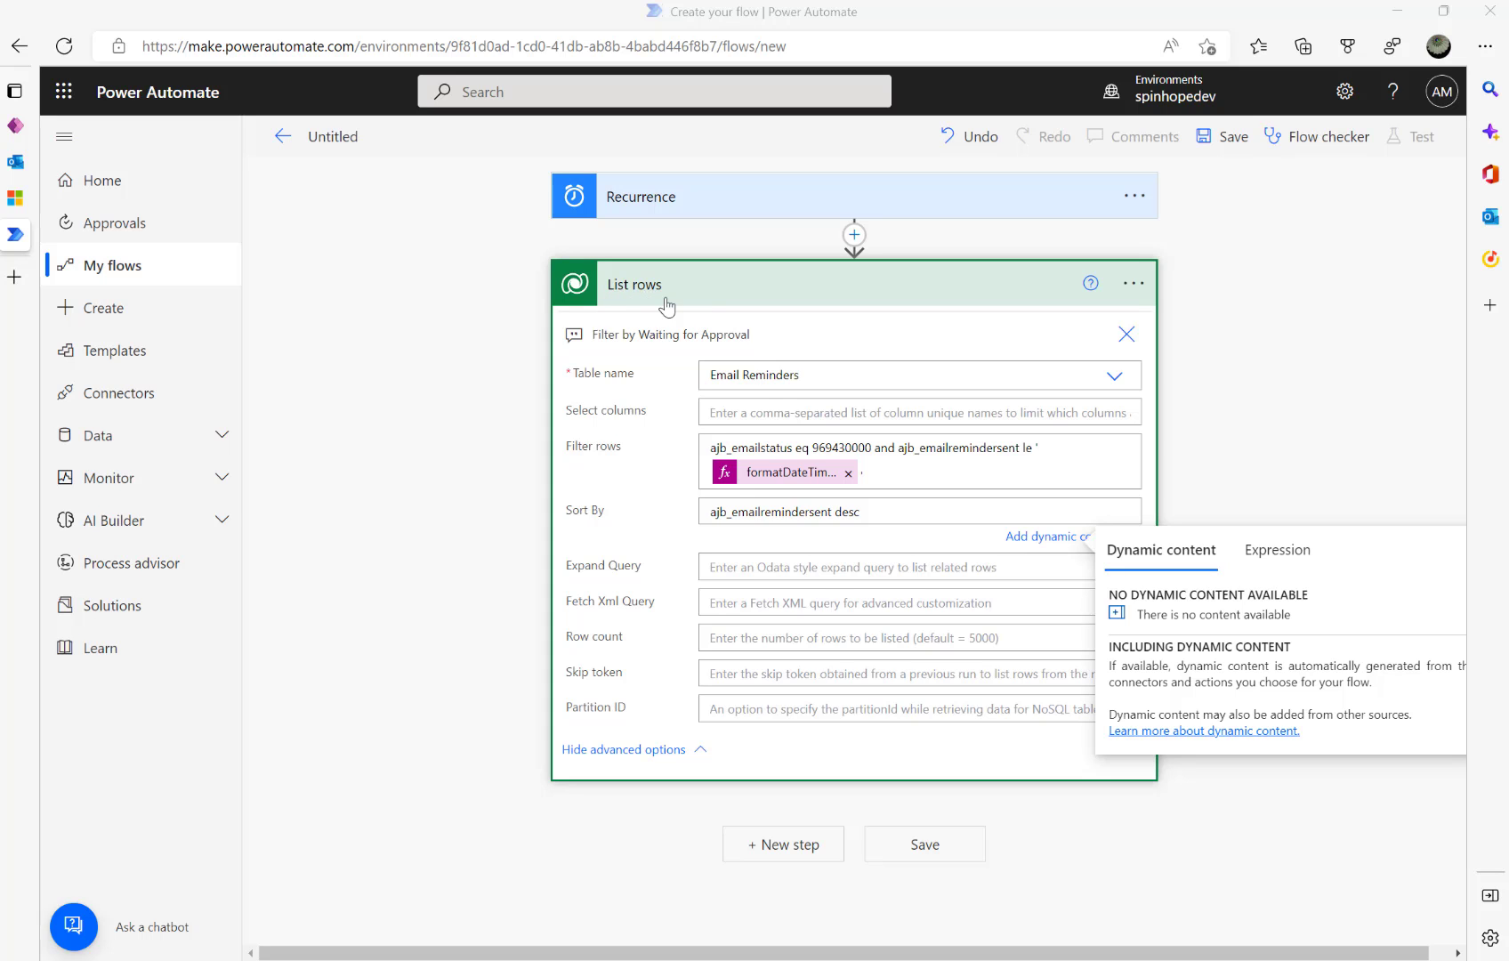
- Inspect the reminder record's Email Token Id and Flow Run Session ID values in Dynamics 365
{"action": "left_click", "coordinate": [15, 196]}
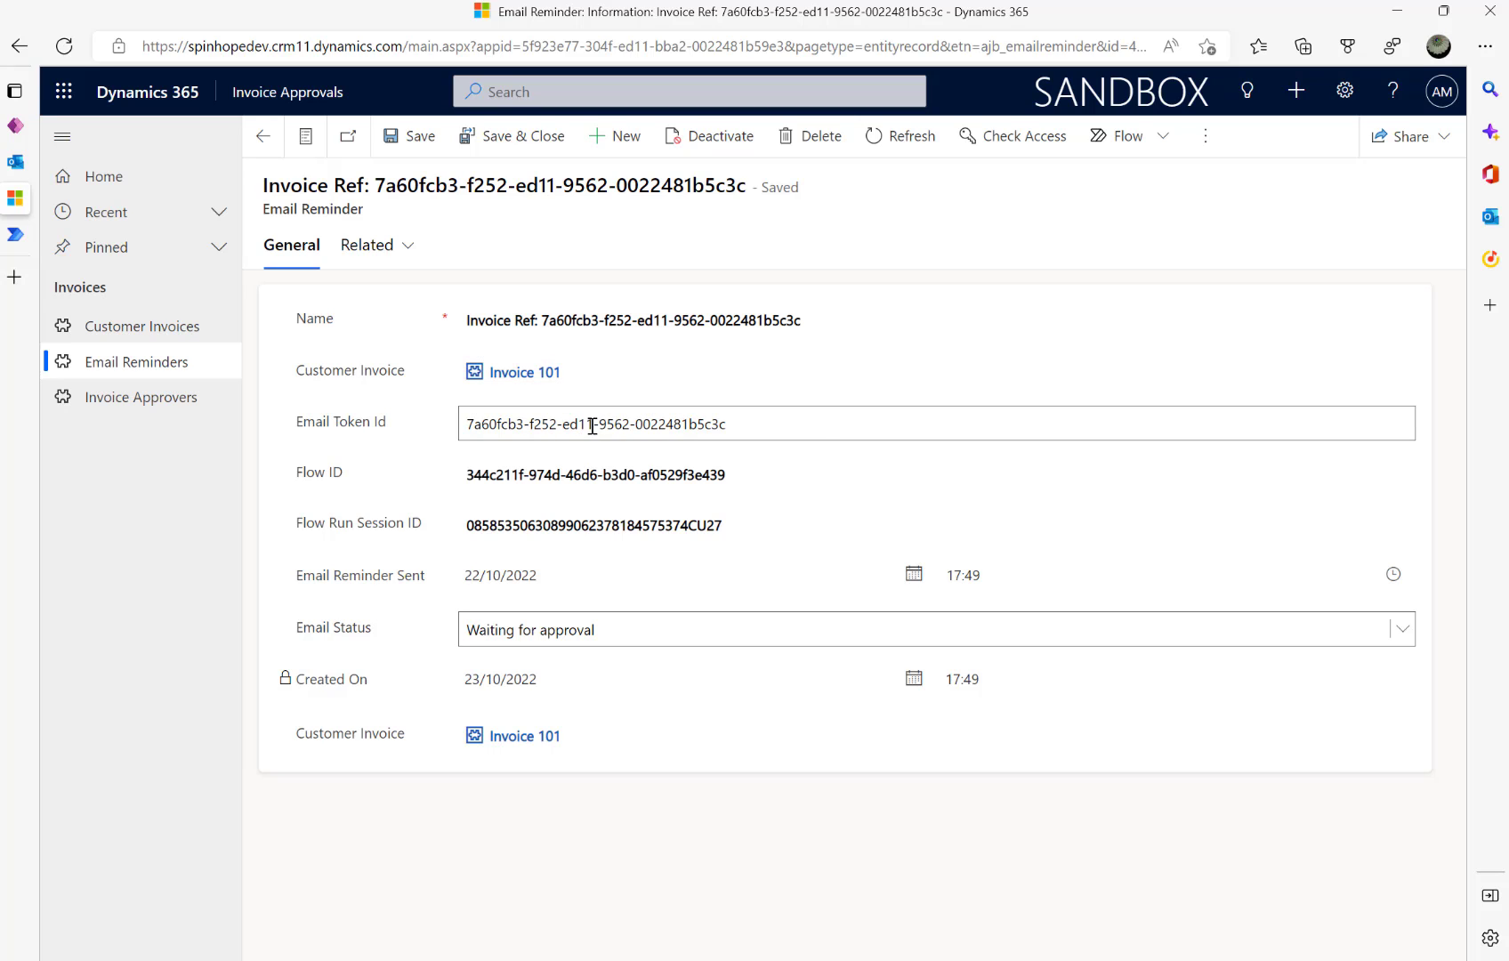
{"action": "left_click_drag", "start_coordinate": [747, 424], "coordinate": [427, 440]}
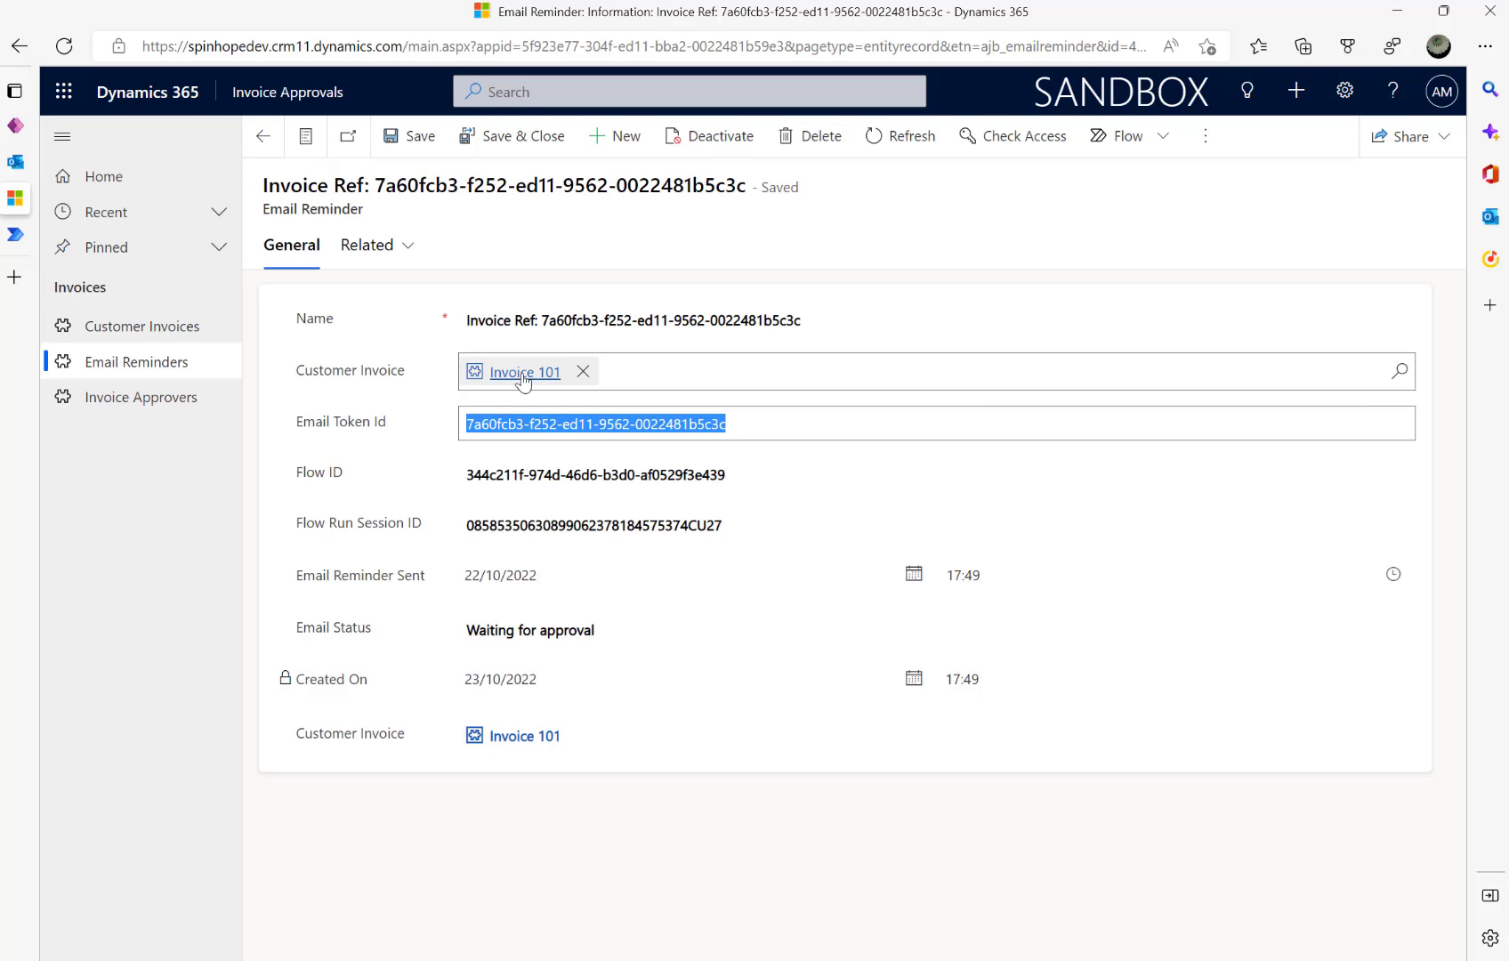
{"action": "left_click", "coordinate": [529, 523]}
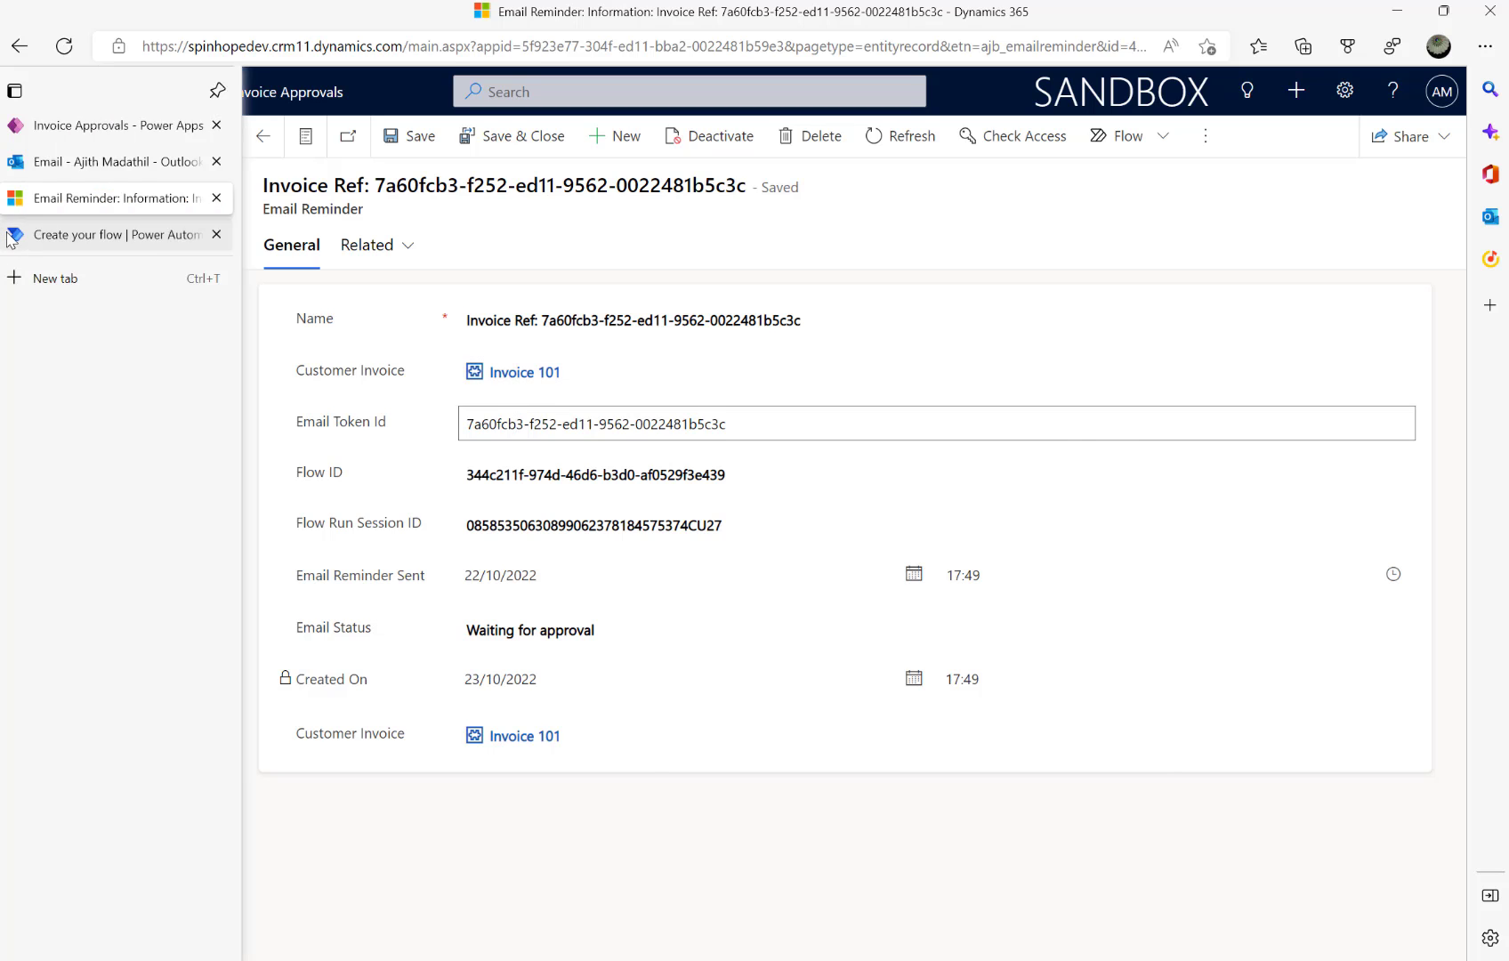
{"action": "left_click", "coordinate": [89, 236]}
- Add a Select step after List rows with the note 'Select Email Token'
{"action": "left_click", "coordinate": [726, 285]}
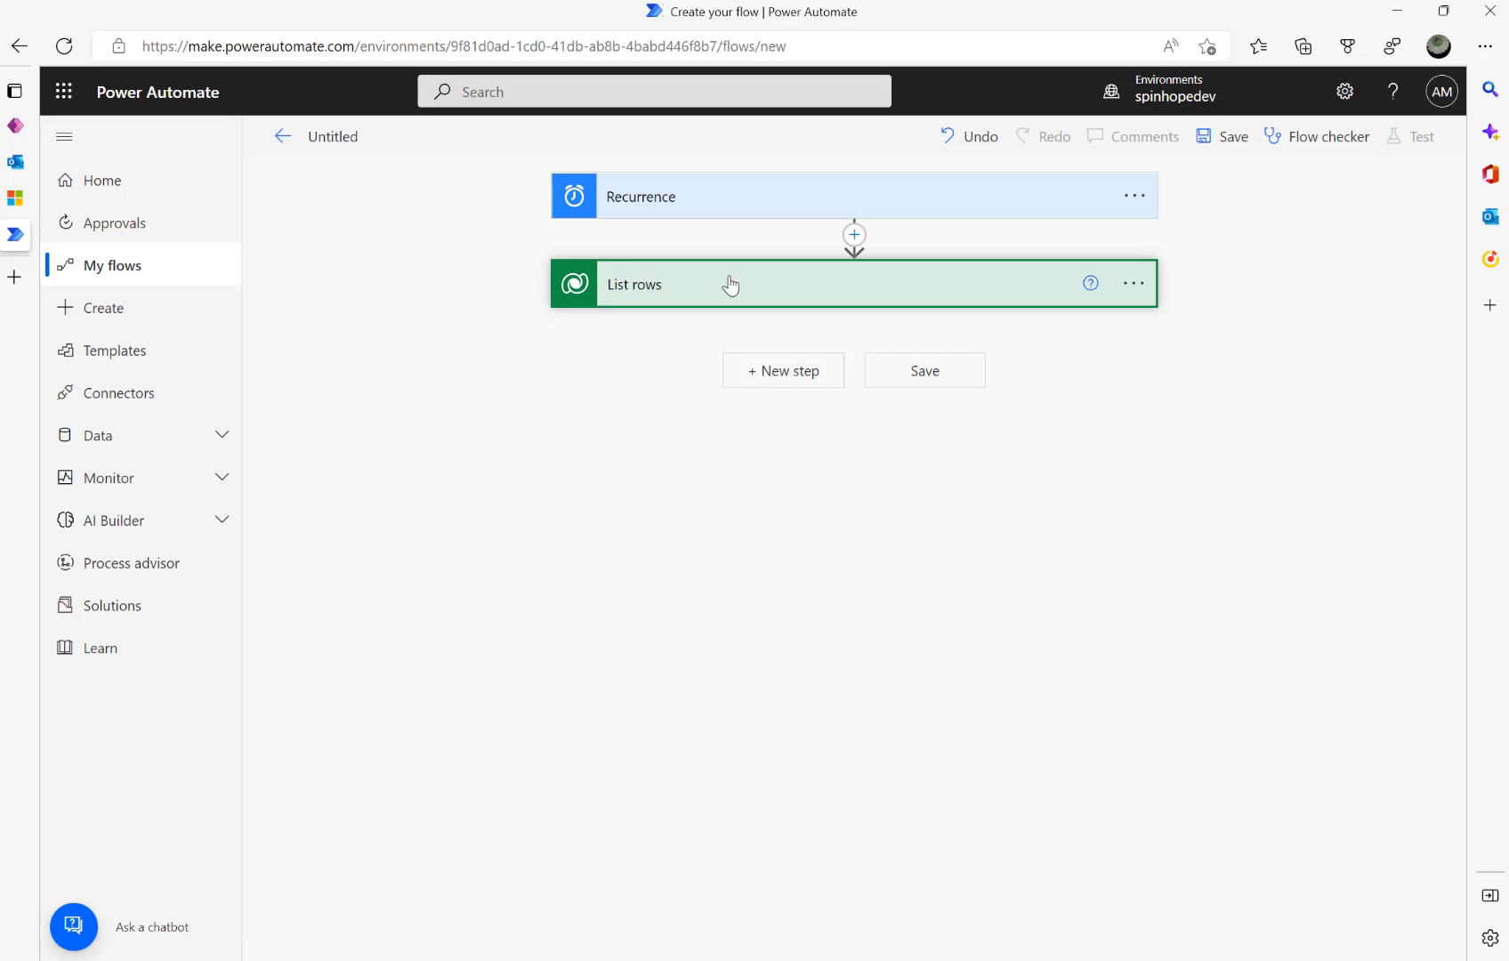
{"action": "left_click", "coordinate": [770, 374]}
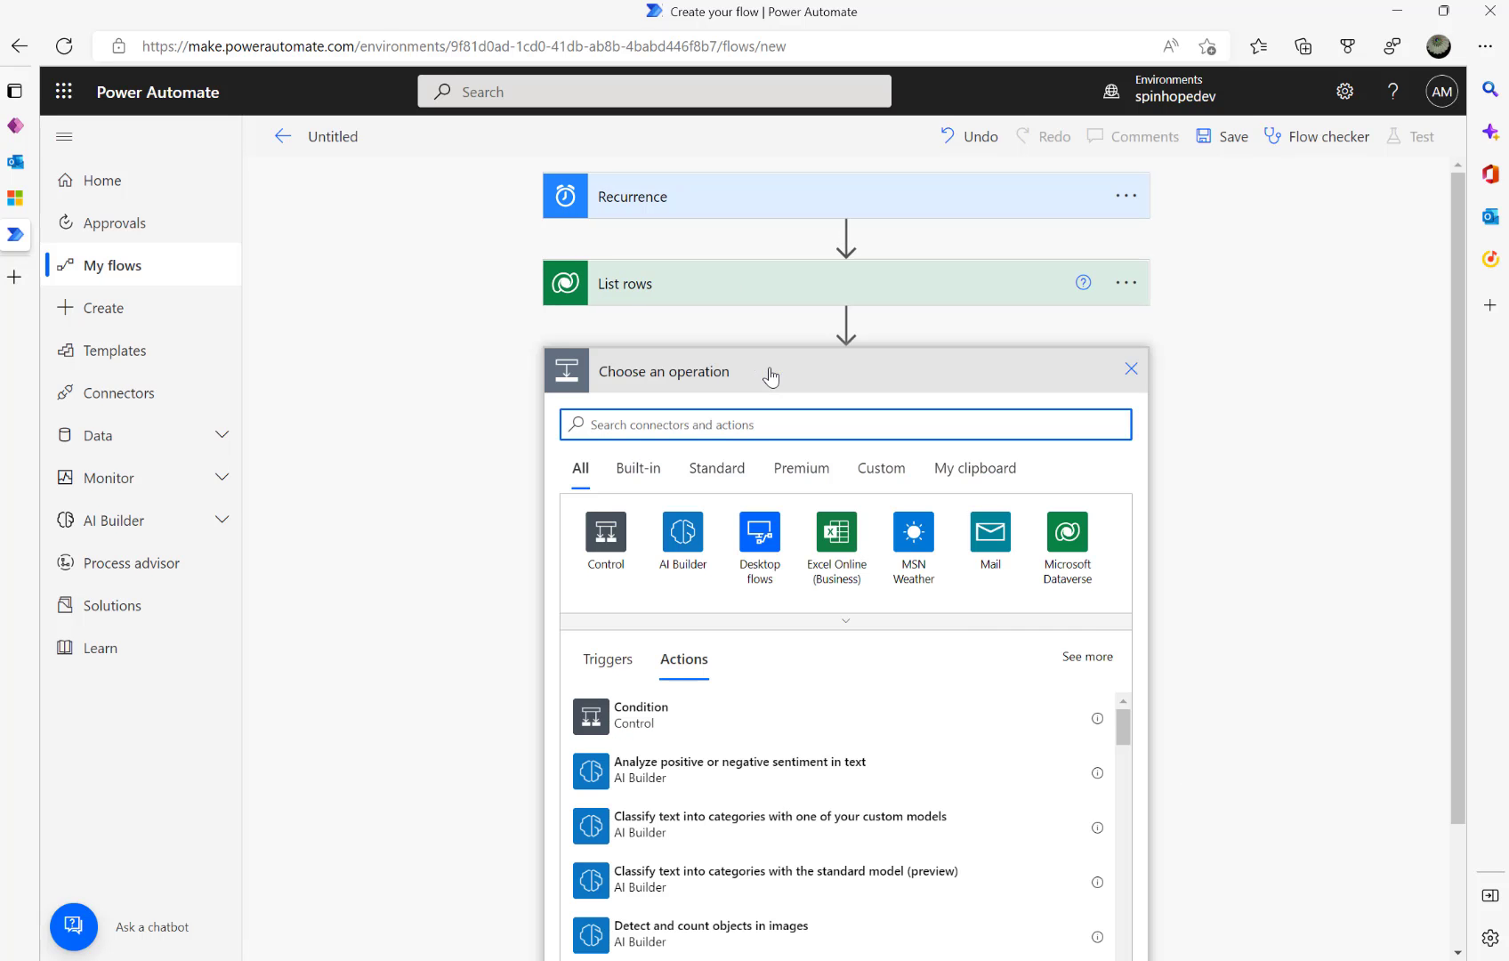
{"action": "type", "text": "select"}
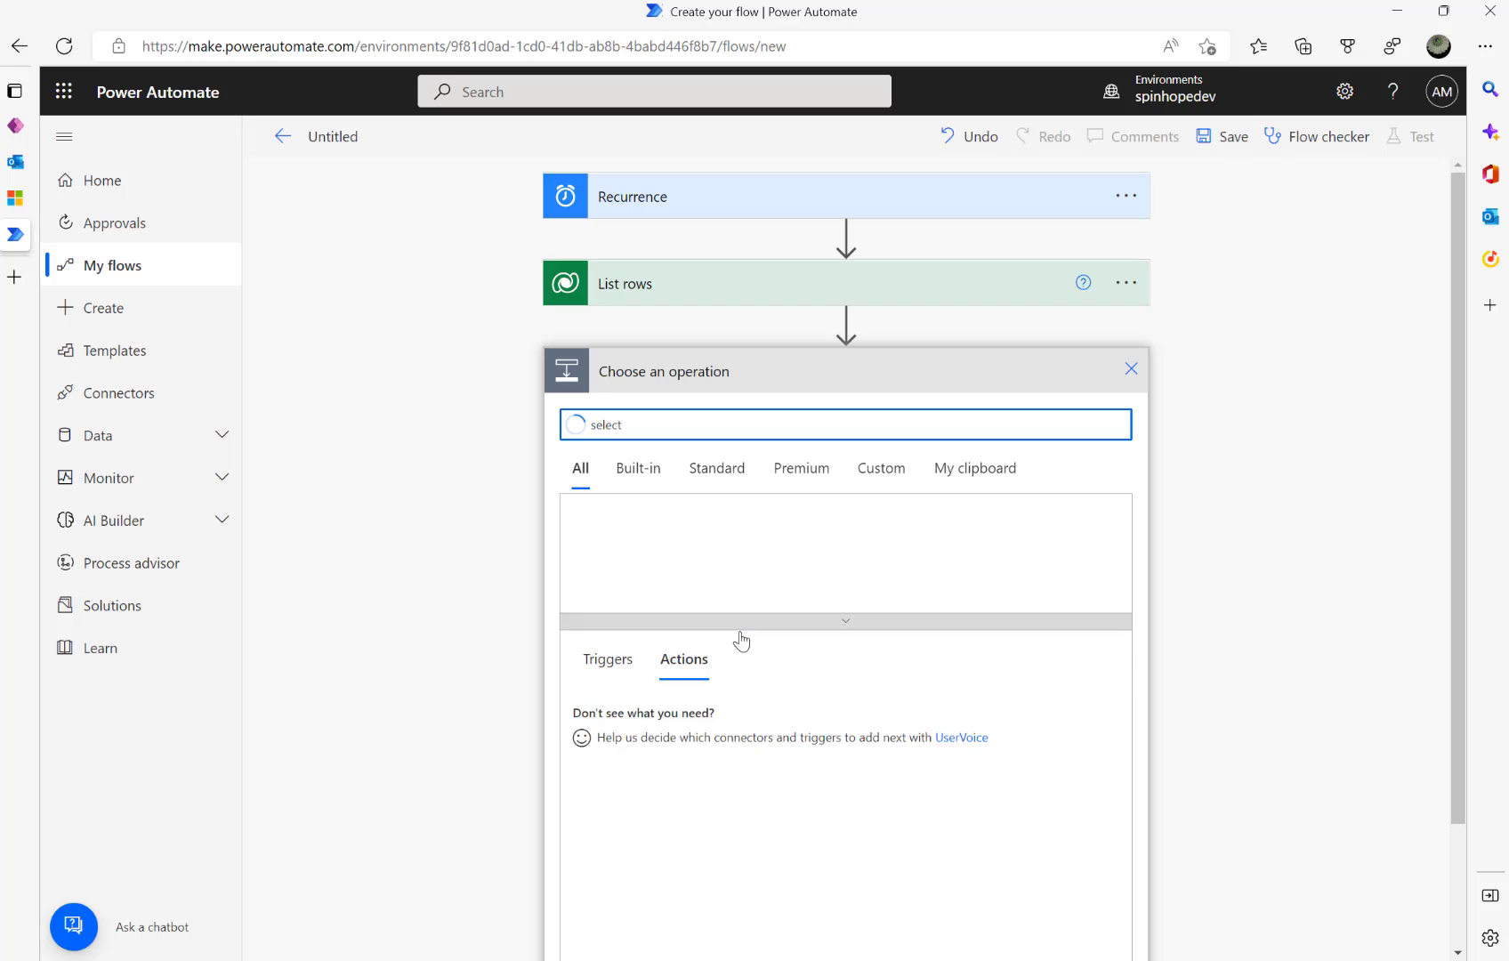
{"action": "left_click", "coordinate": [633, 728]}
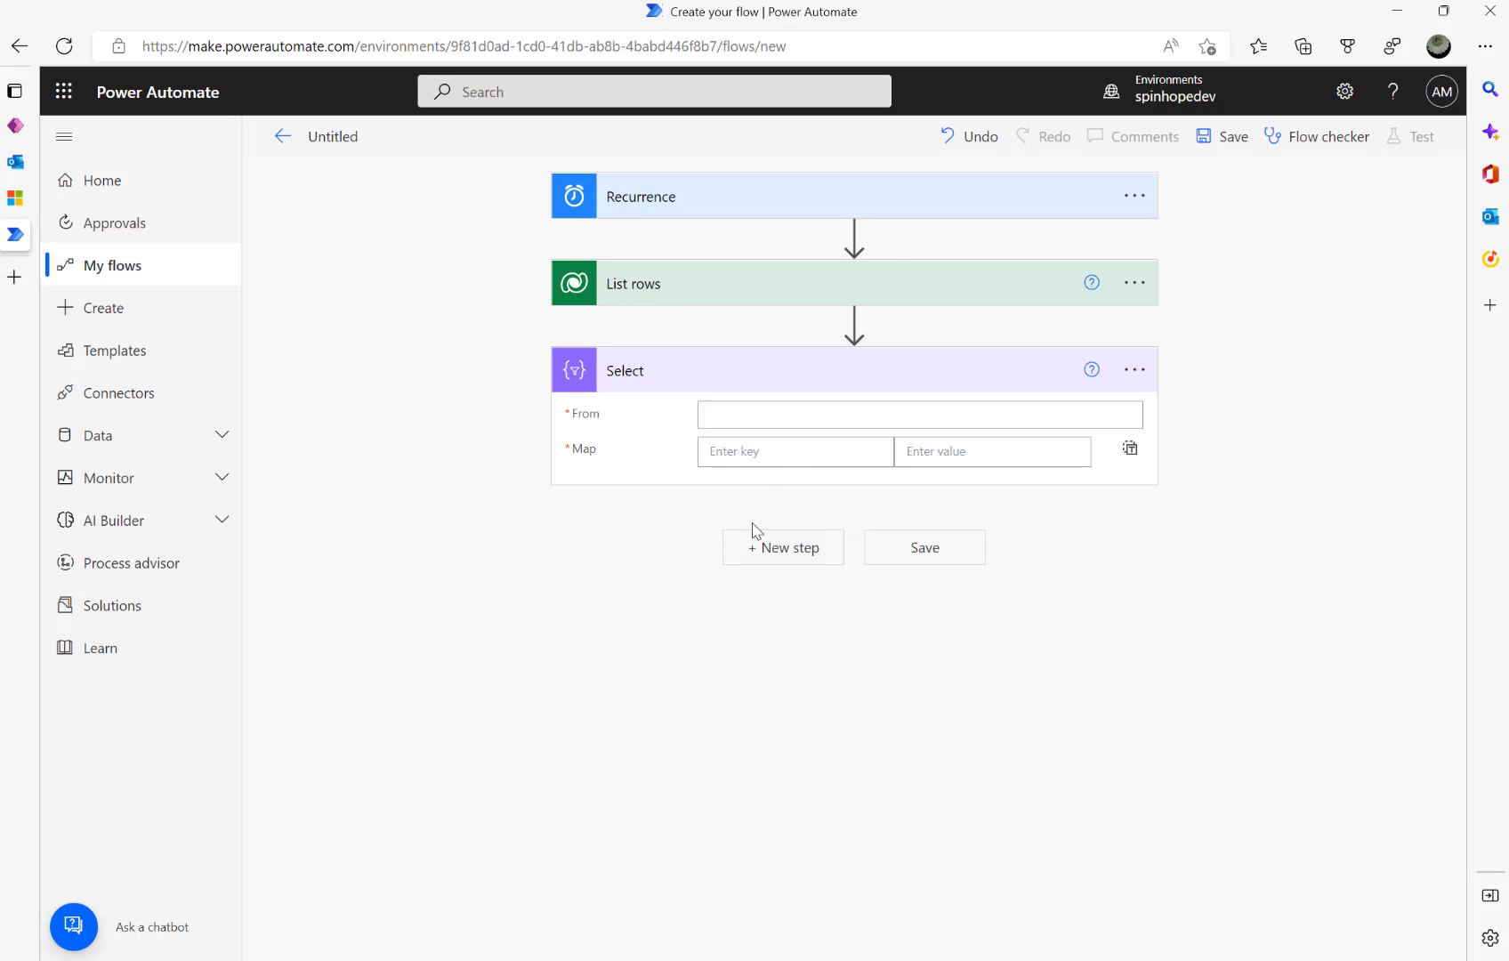
{"action": "left_click", "coordinate": [1135, 370]}
{"action": "left_click", "coordinate": [1223, 441]}
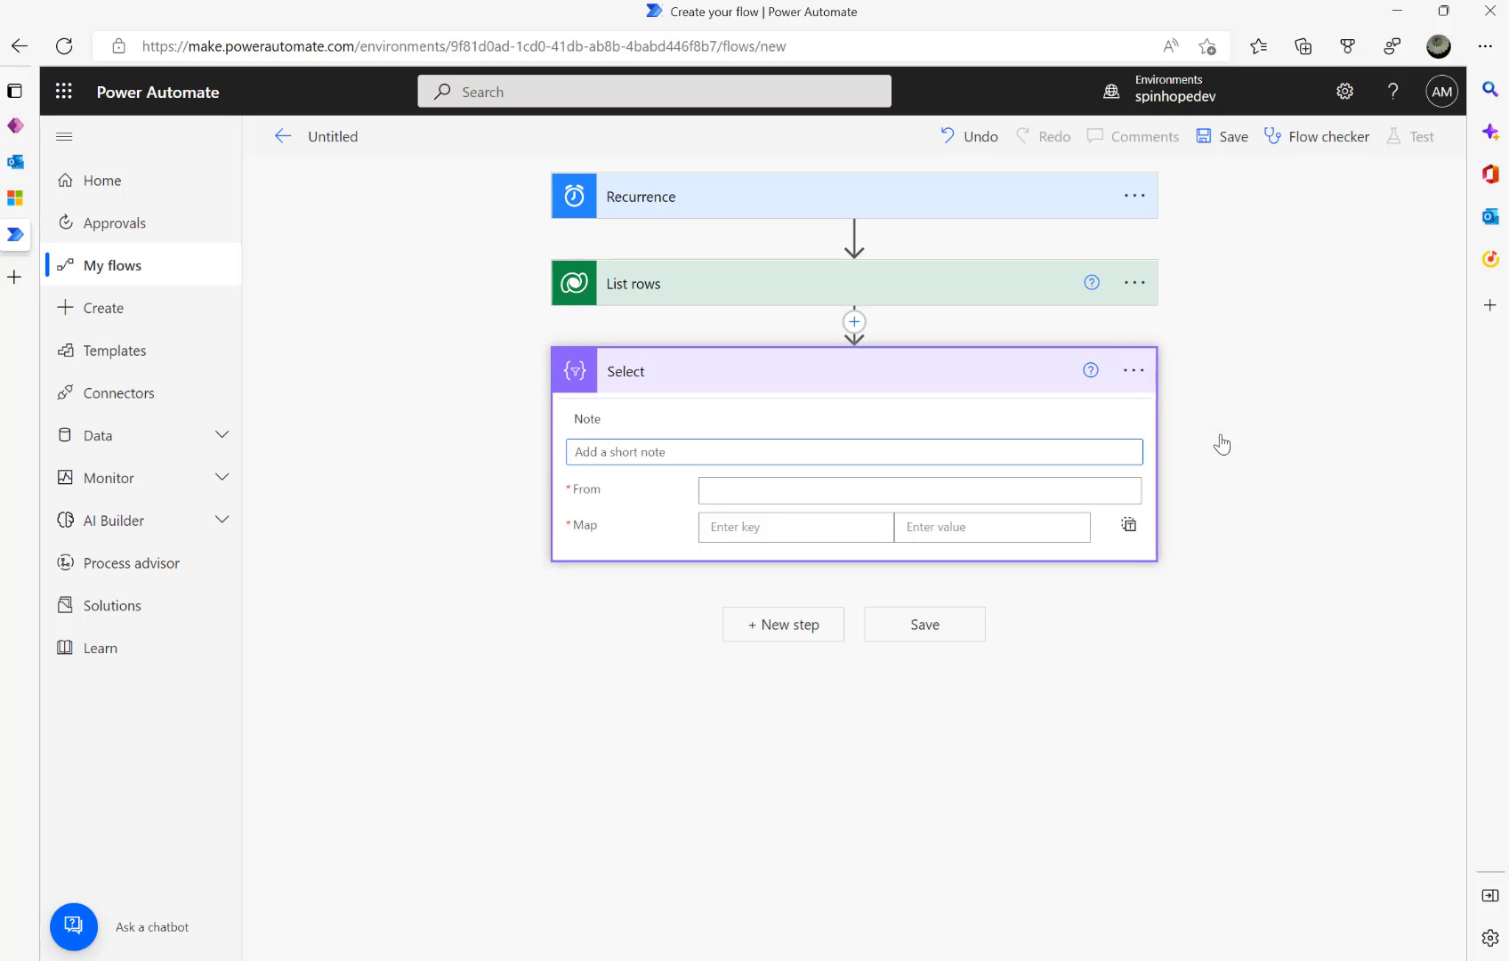
{"action": "type", "text": "Sekect Email Token"}
{"action": "left_click", "coordinate": [826, 492]}
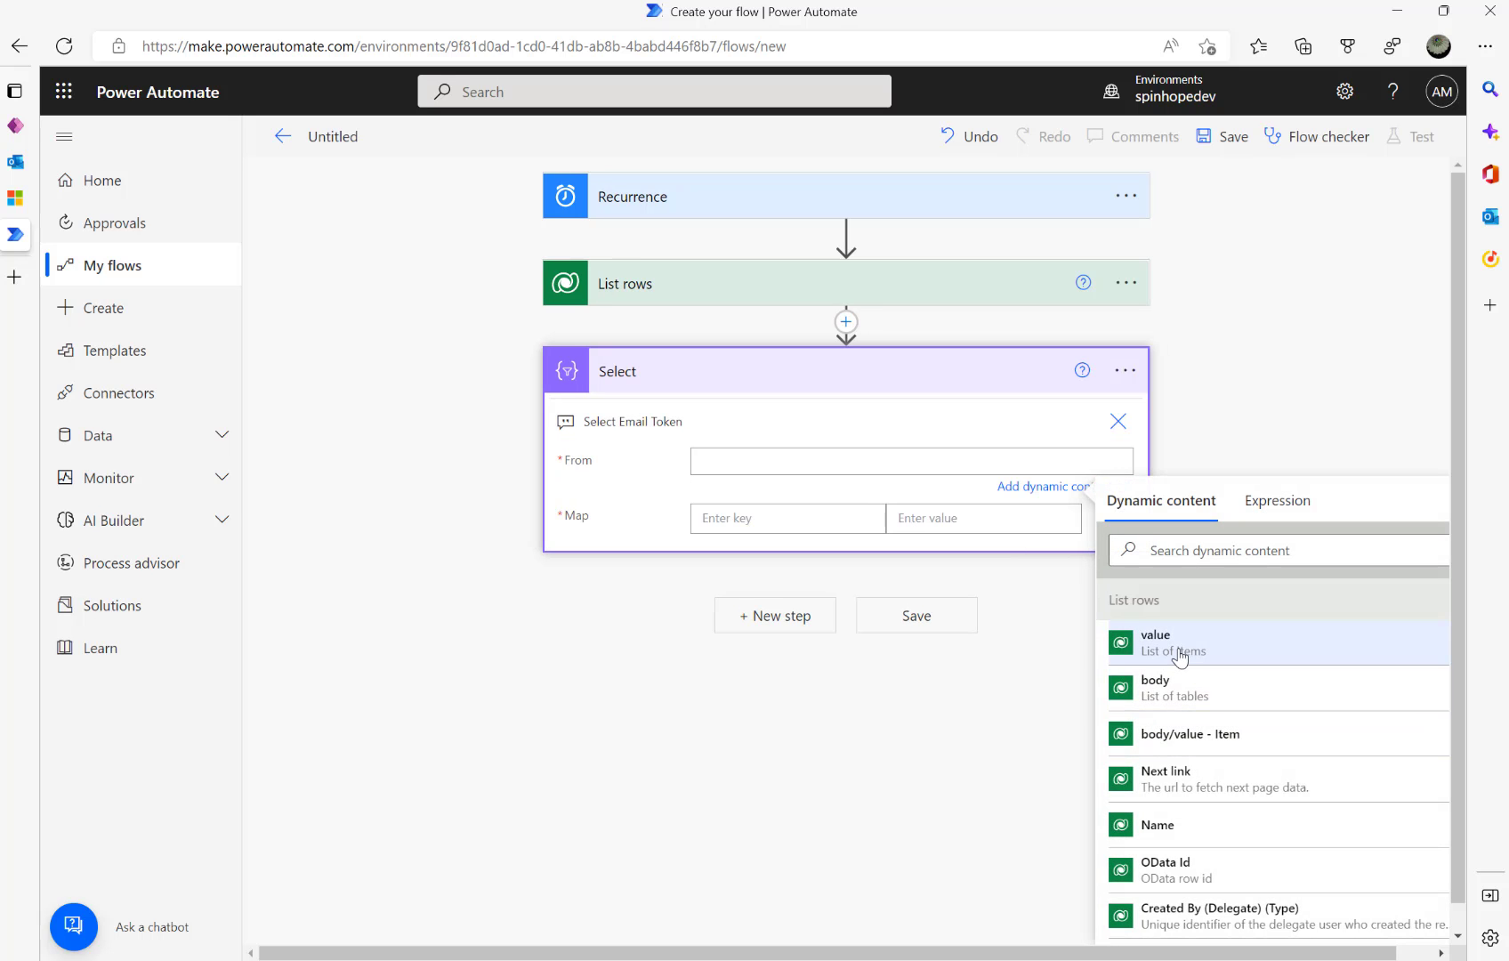
- Set Select's From to value and map key EmailTokenID to the Email Token Id field
{"action": "left_click", "coordinate": [1180, 656]}
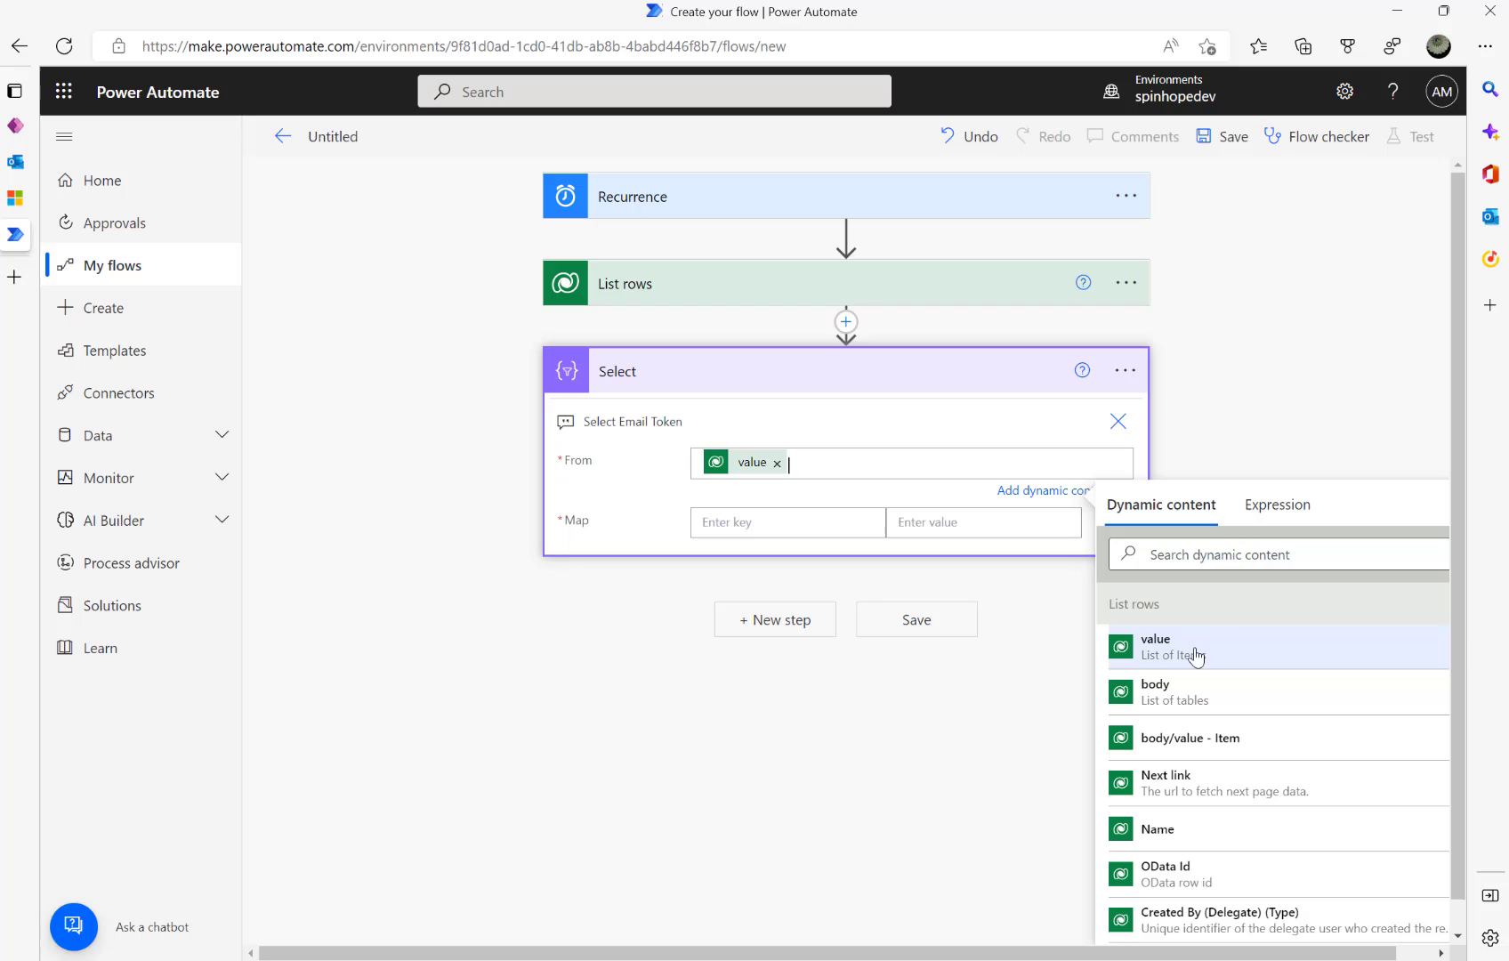
{"action": "left_click", "coordinate": [775, 522]}
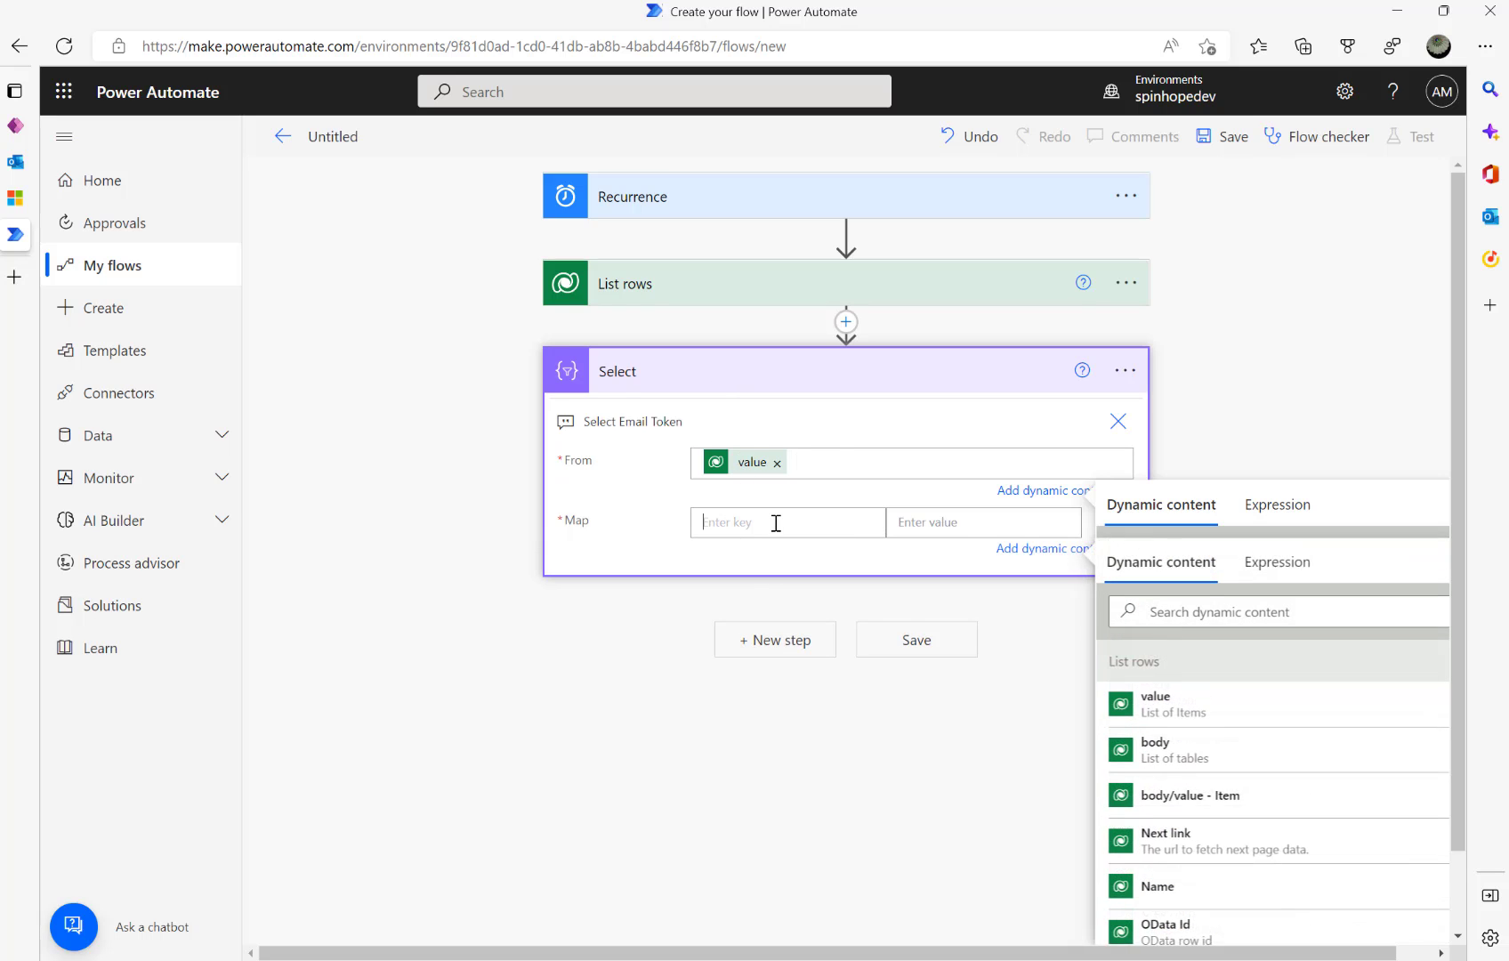
{"action": "type", "text": "EmailTok"}
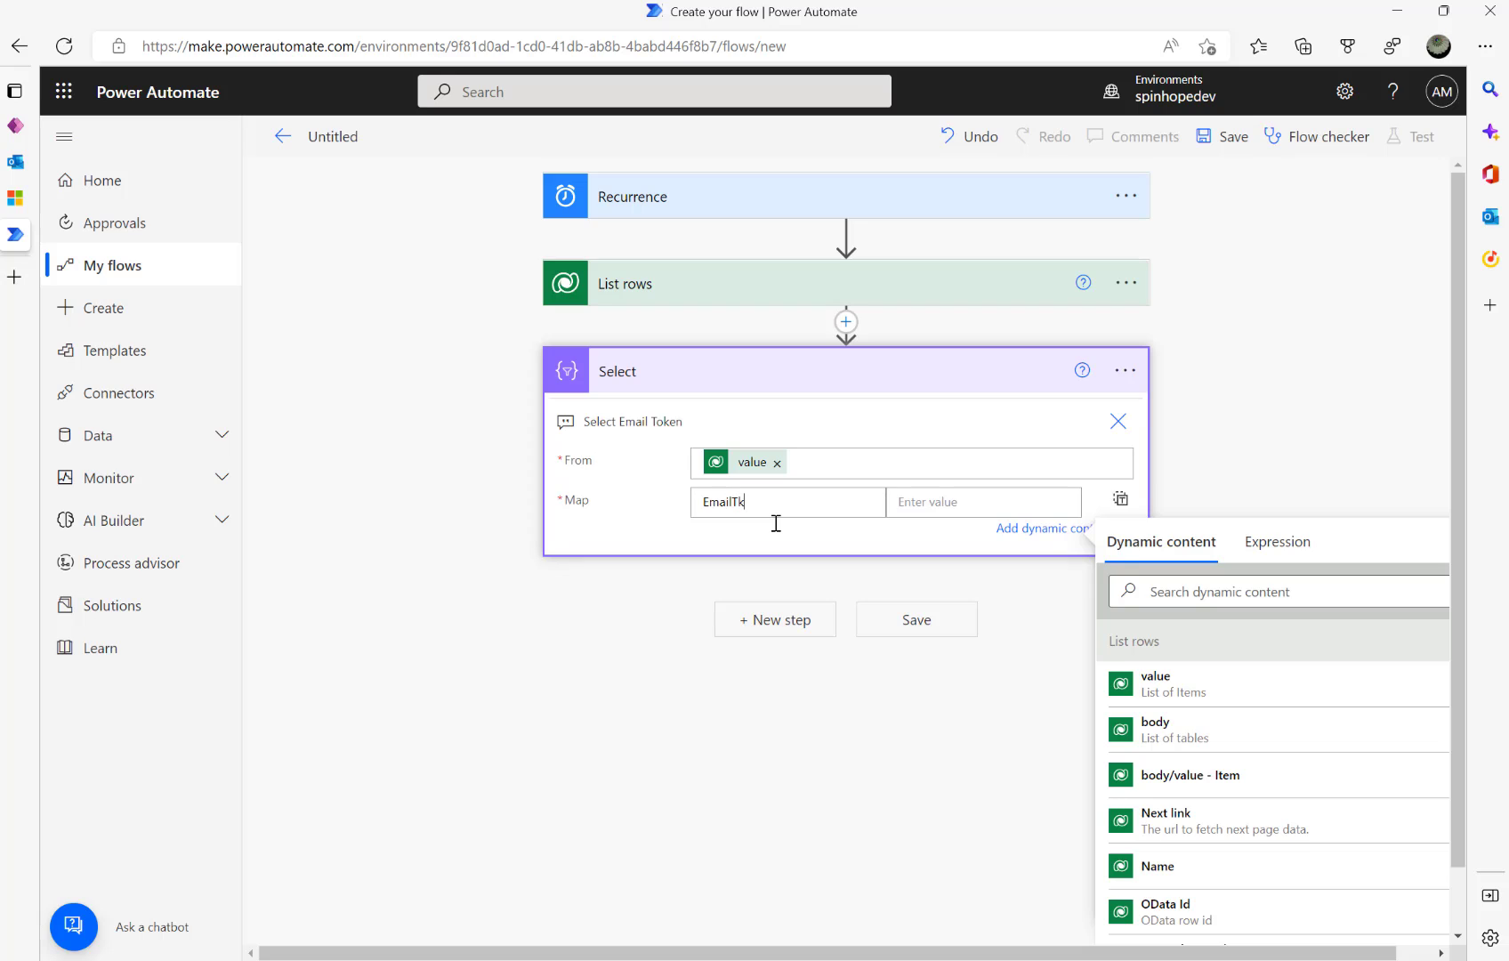
{"action": "type", "text": "enID"}
{"action": "left_click", "coordinate": [1222, 593]}
{"action": "type", "text": "email"}
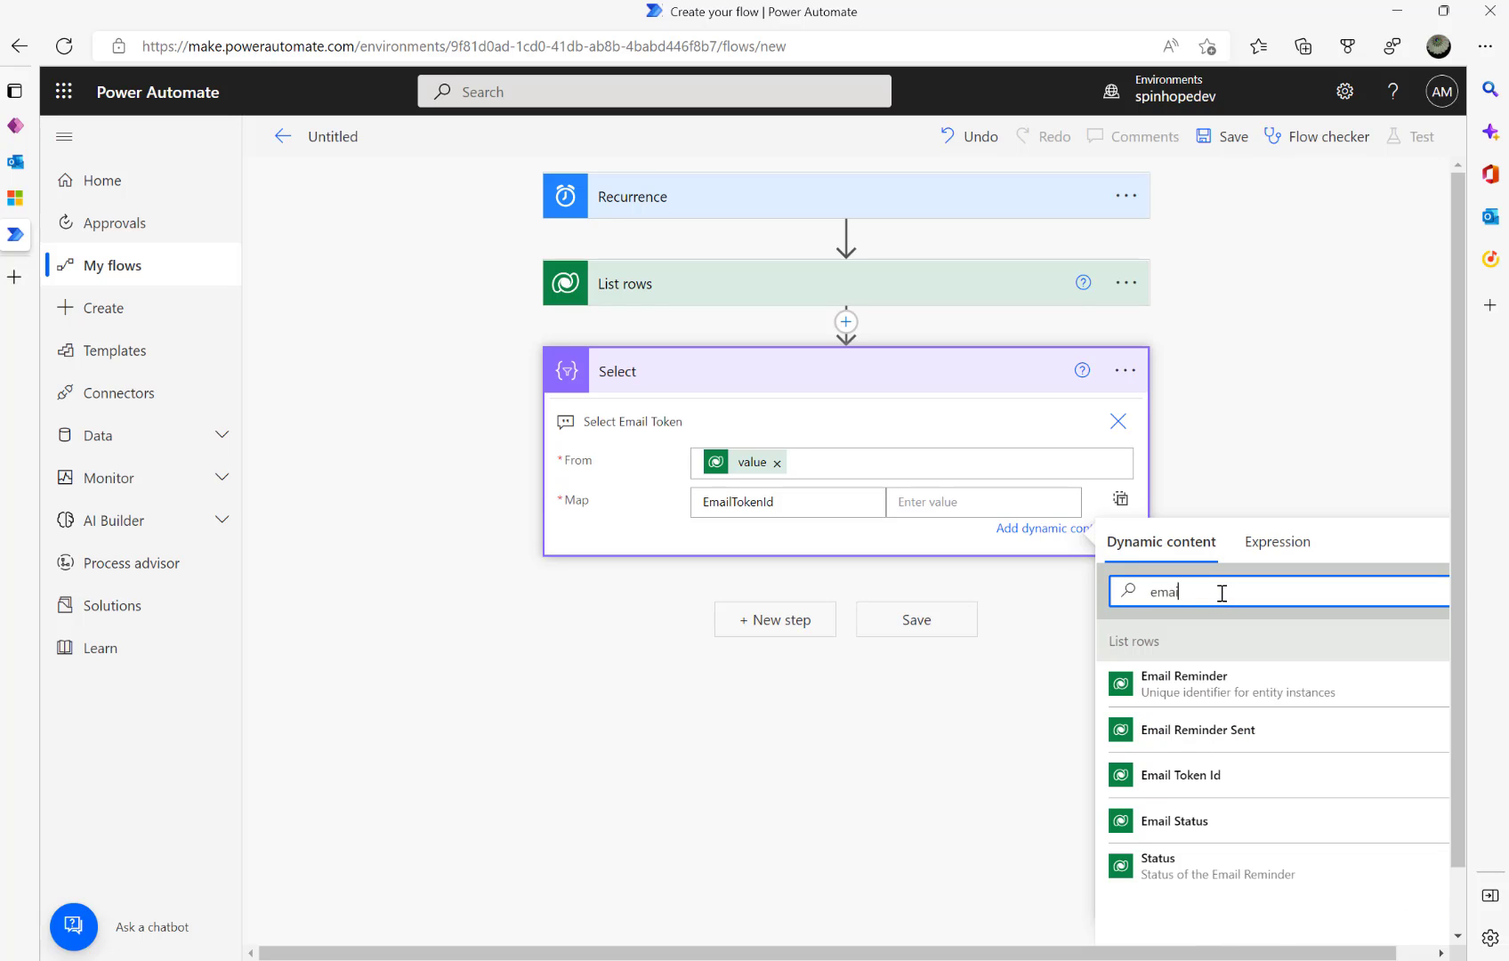
{"action": "left_click", "coordinate": [1176, 791]}
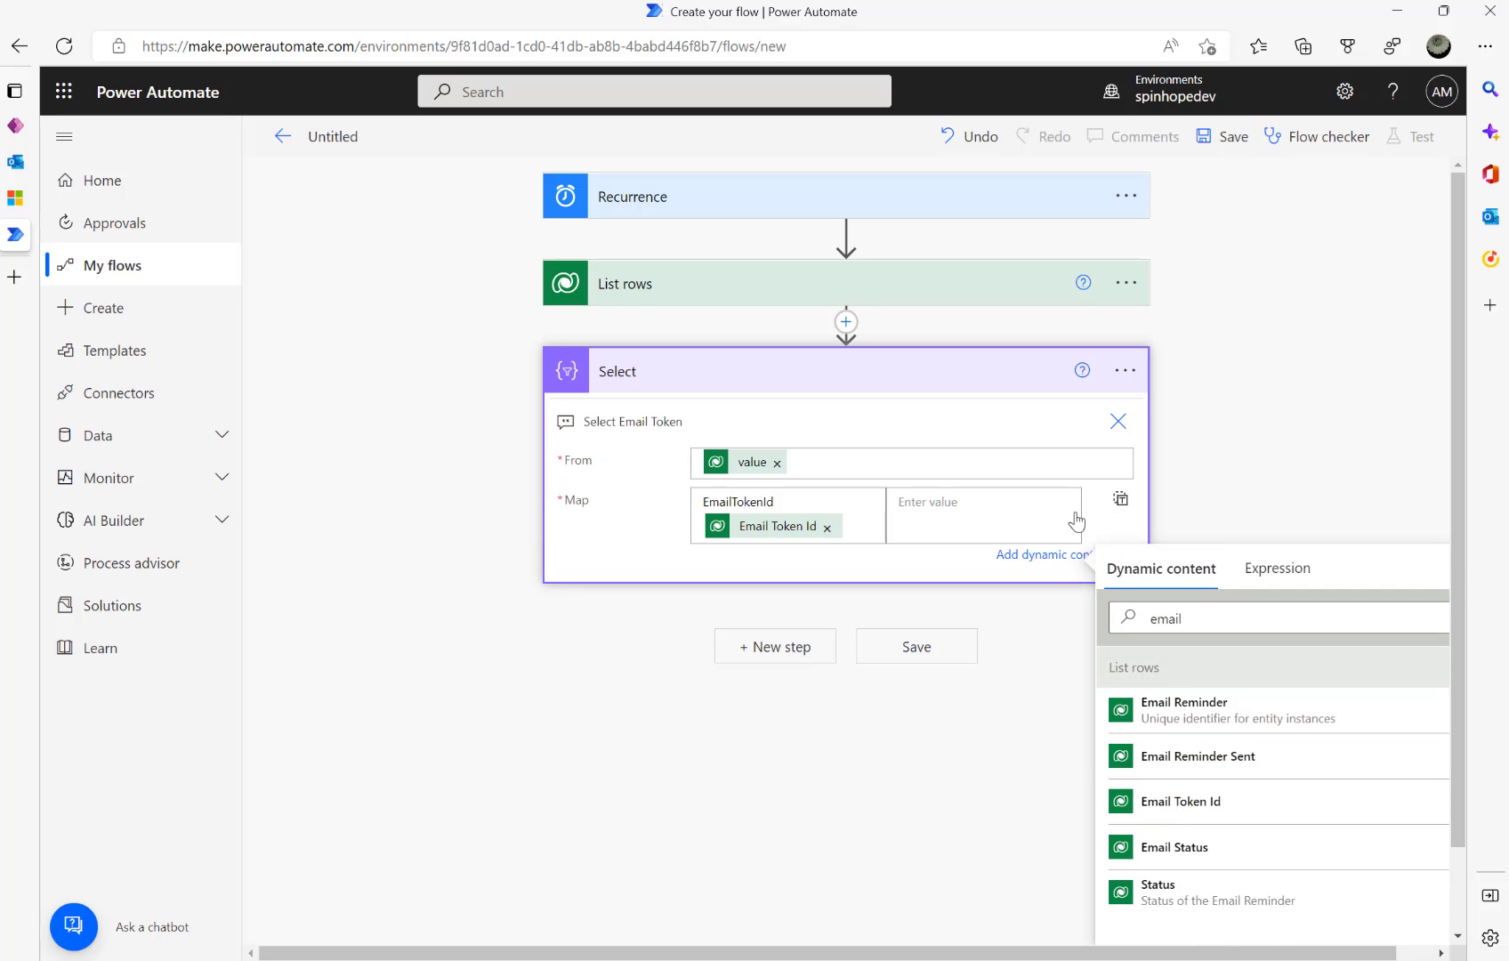
{"action": "left_click", "coordinate": [838, 539]}
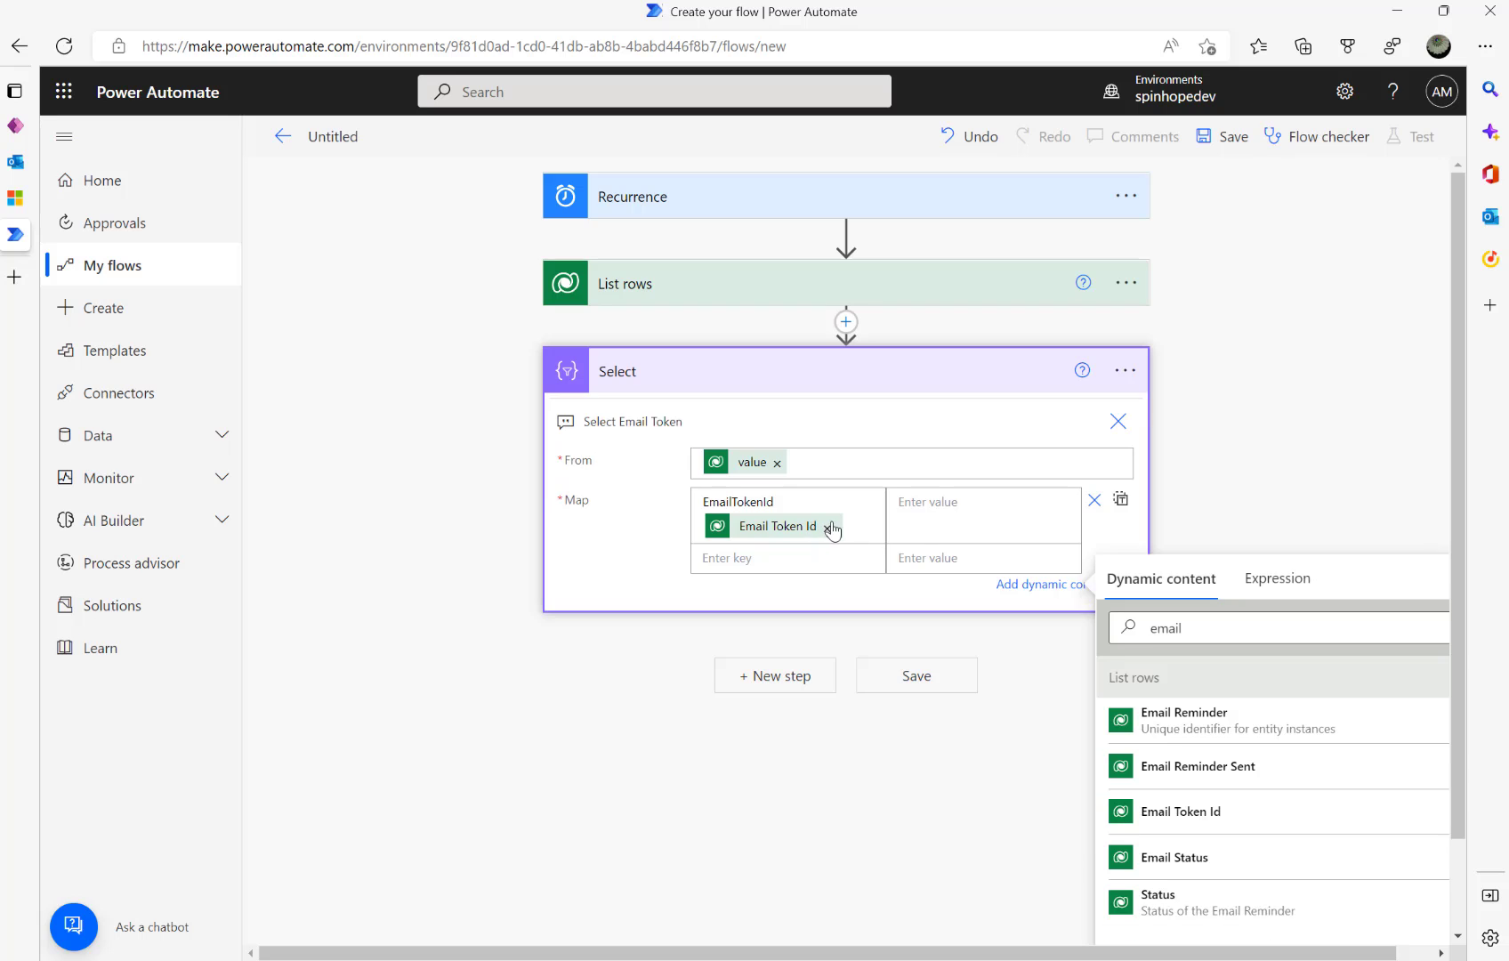
{"action": "left_click", "coordinate": [827, 528]}
{"action": "left_click", "coordinate": [928, 510]}
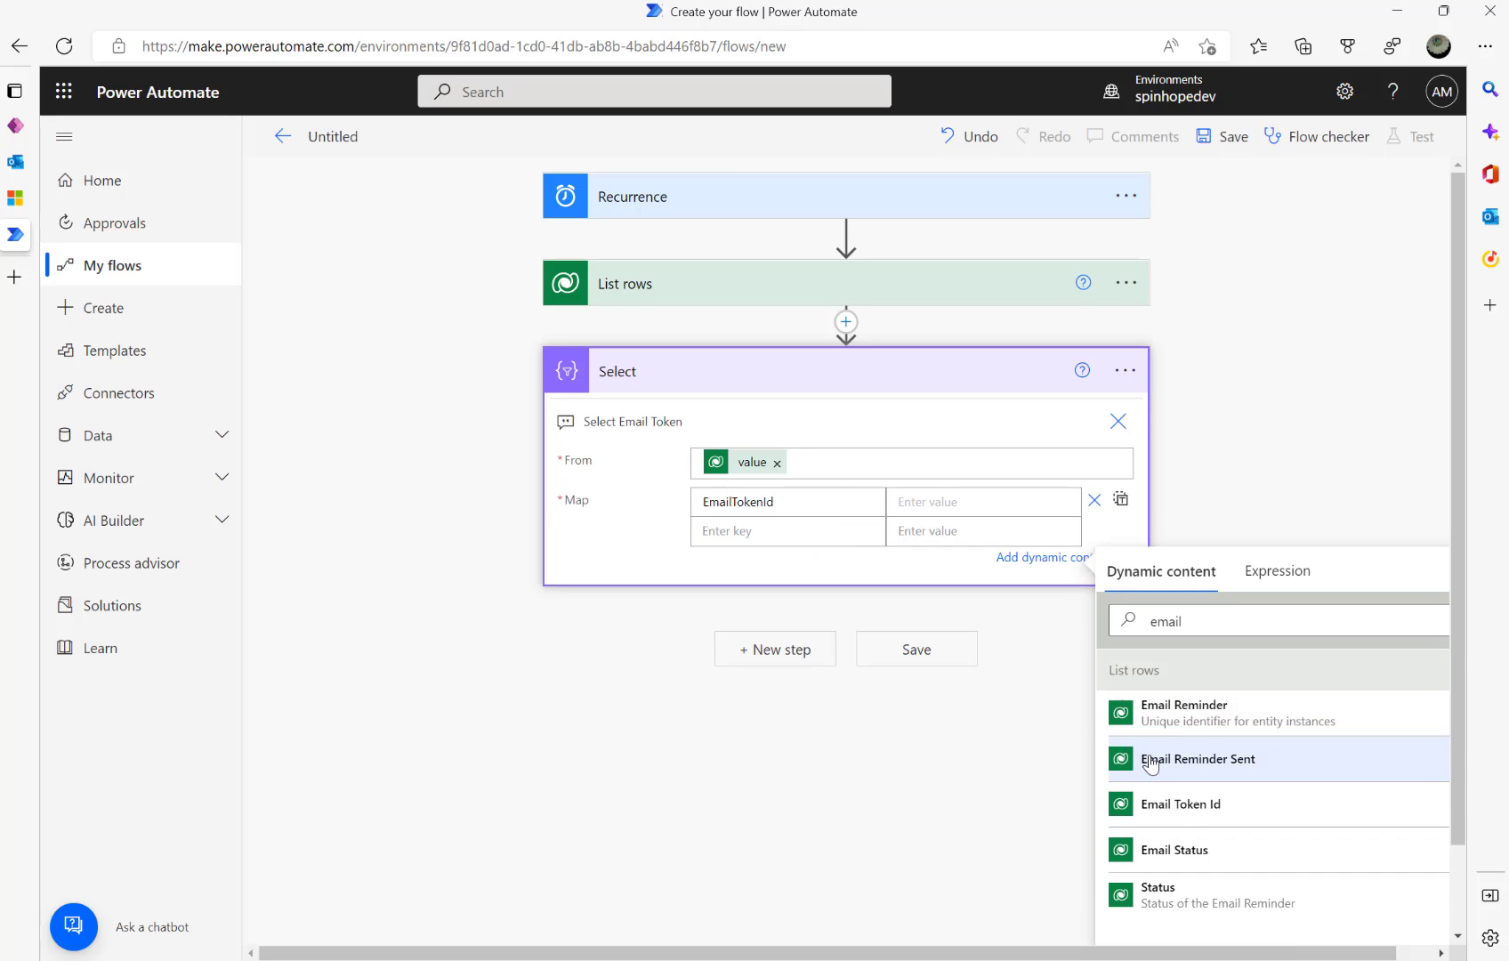
{"action": "left_click", "coordinate": [1173, 804]}
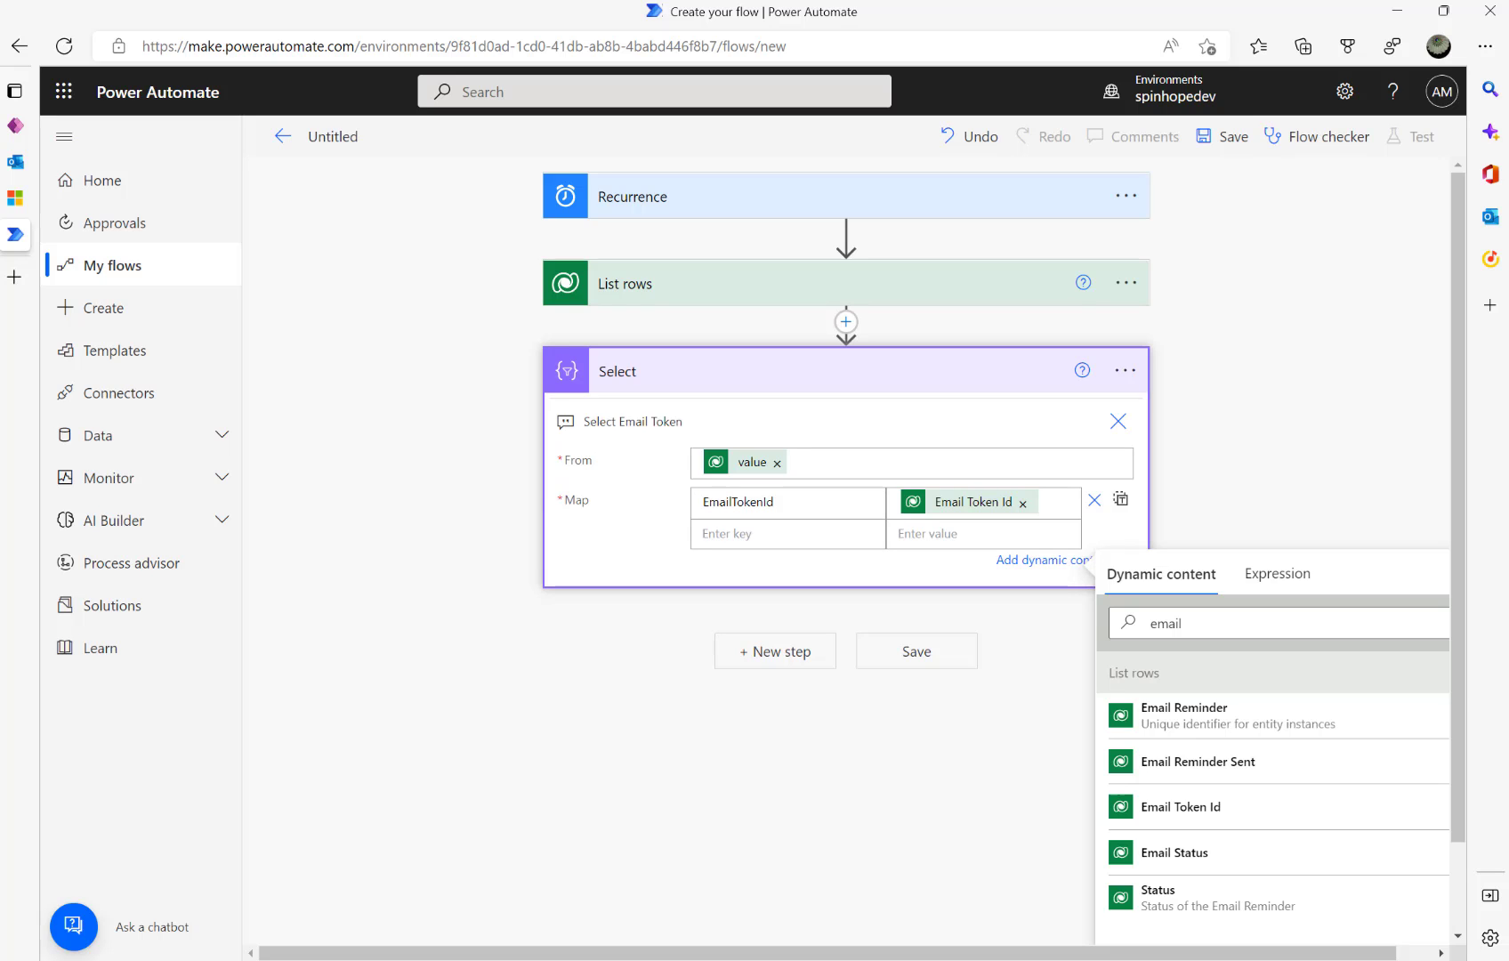
- Add a Compose action after Select and rename it 'Get Unique Email Token'
{"action": "left_click", "coordinate": [767, 658]}
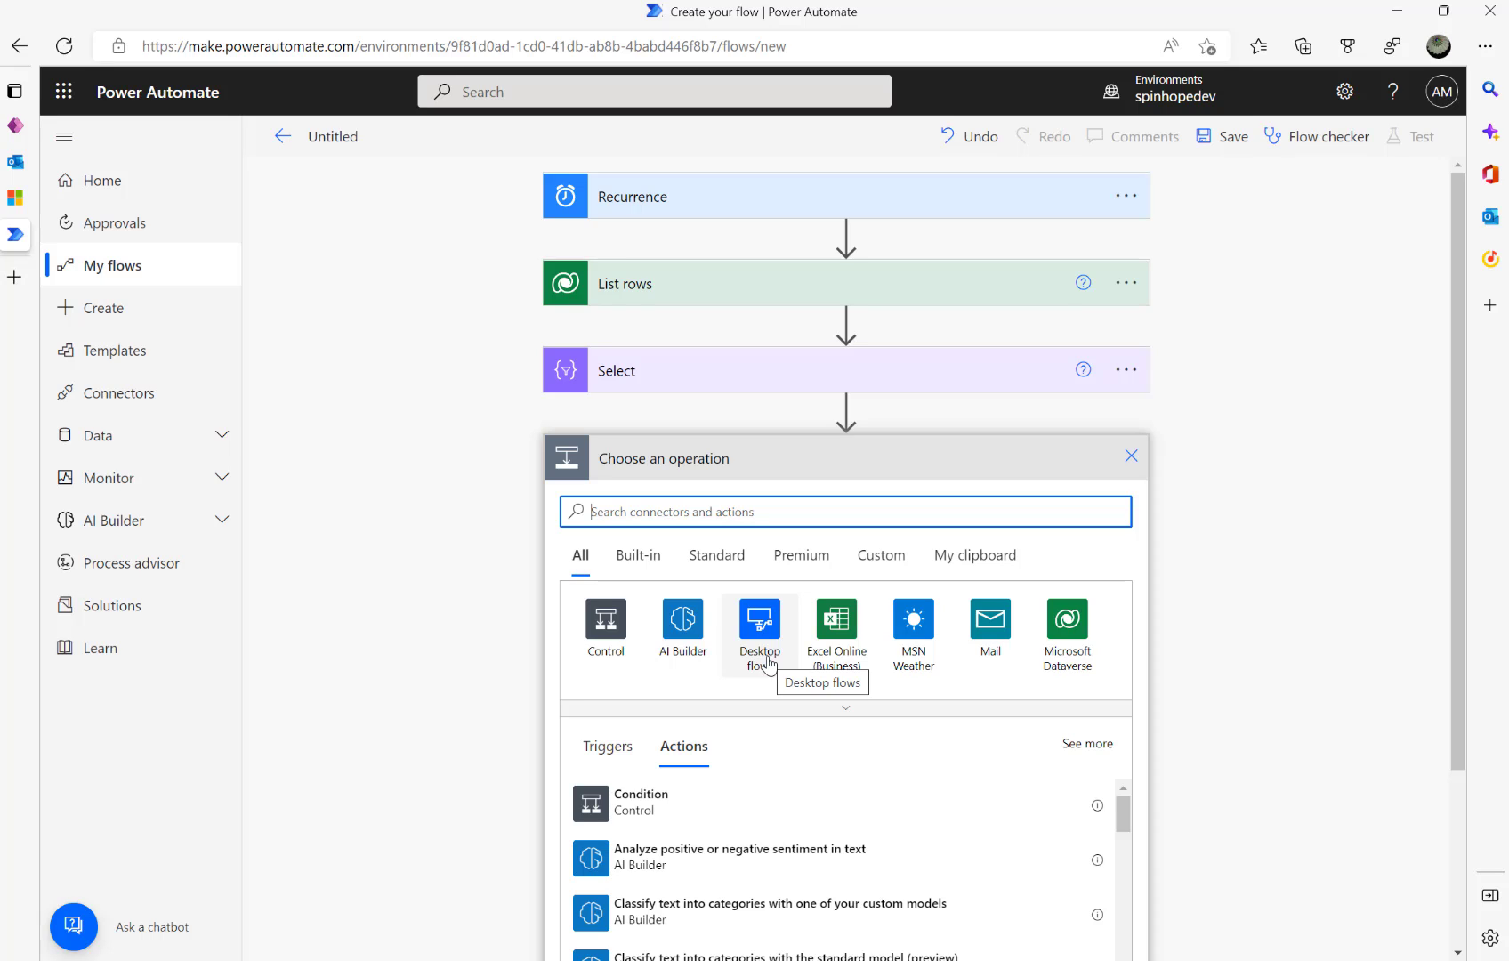
{"action": "type", "text": "compose"}
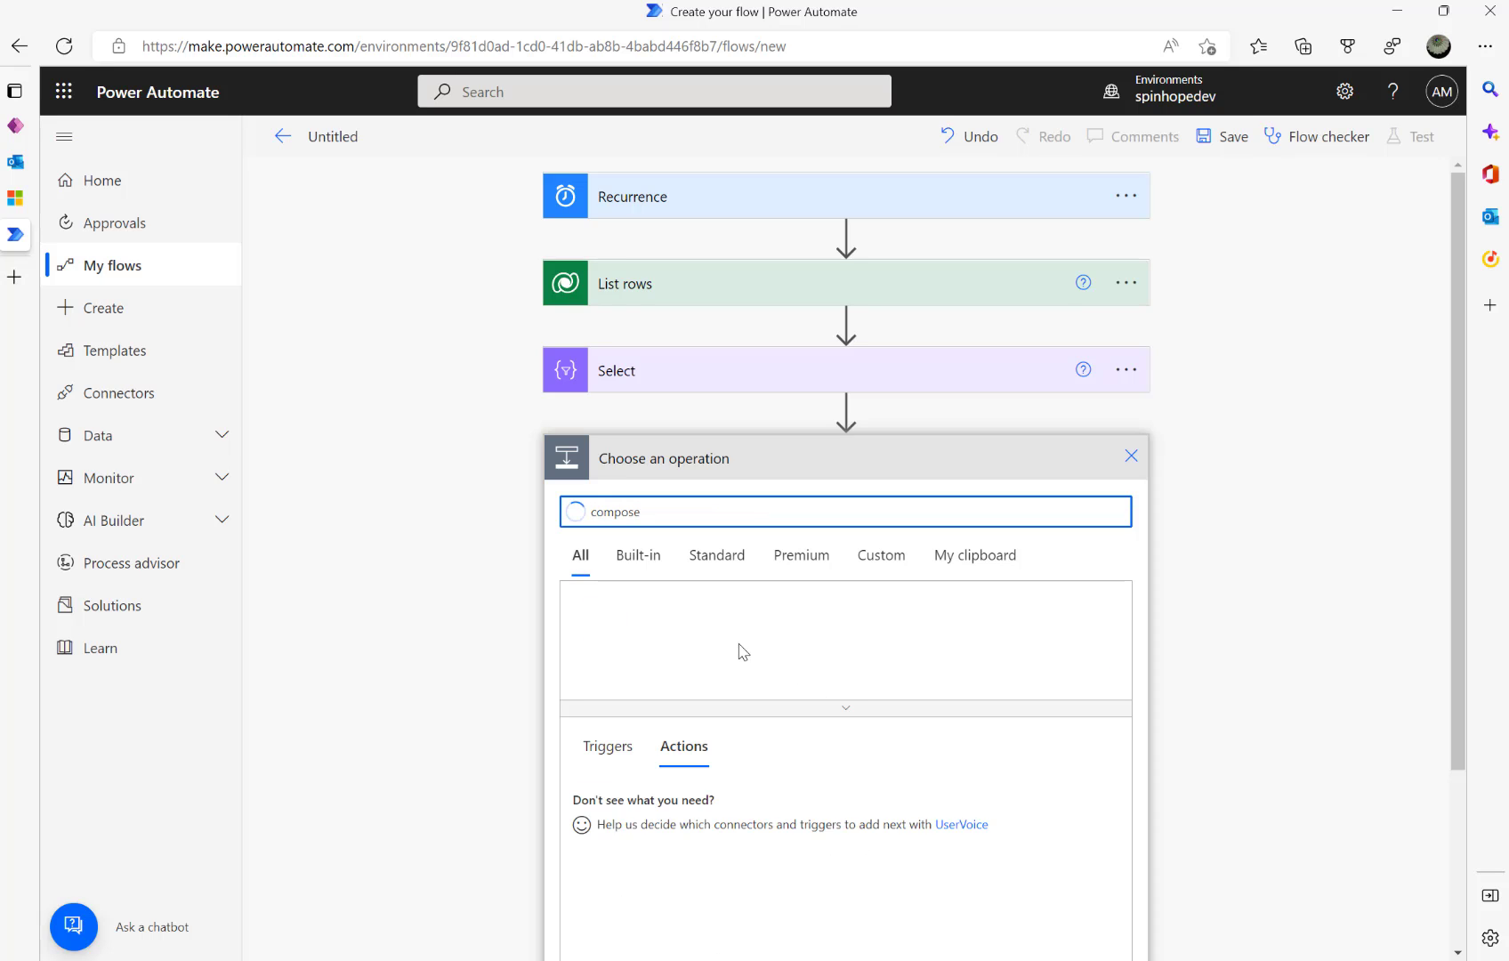
{"action": "left_click", "coordinate": [629, 802]}
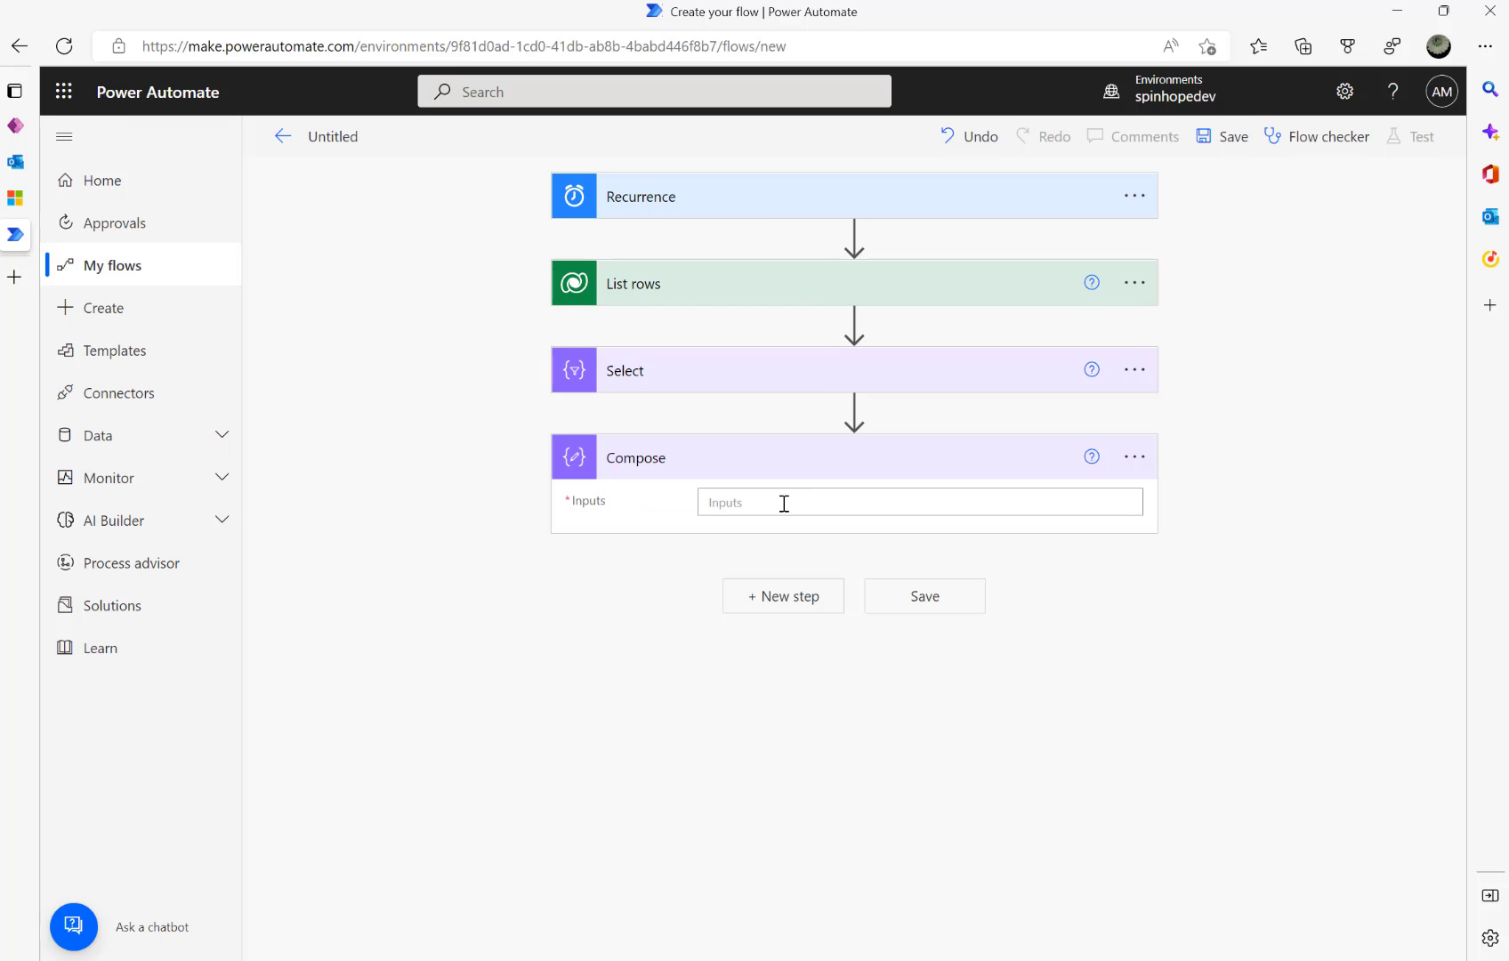
{"action": "left_click", "coordinate": [1134, 456]}
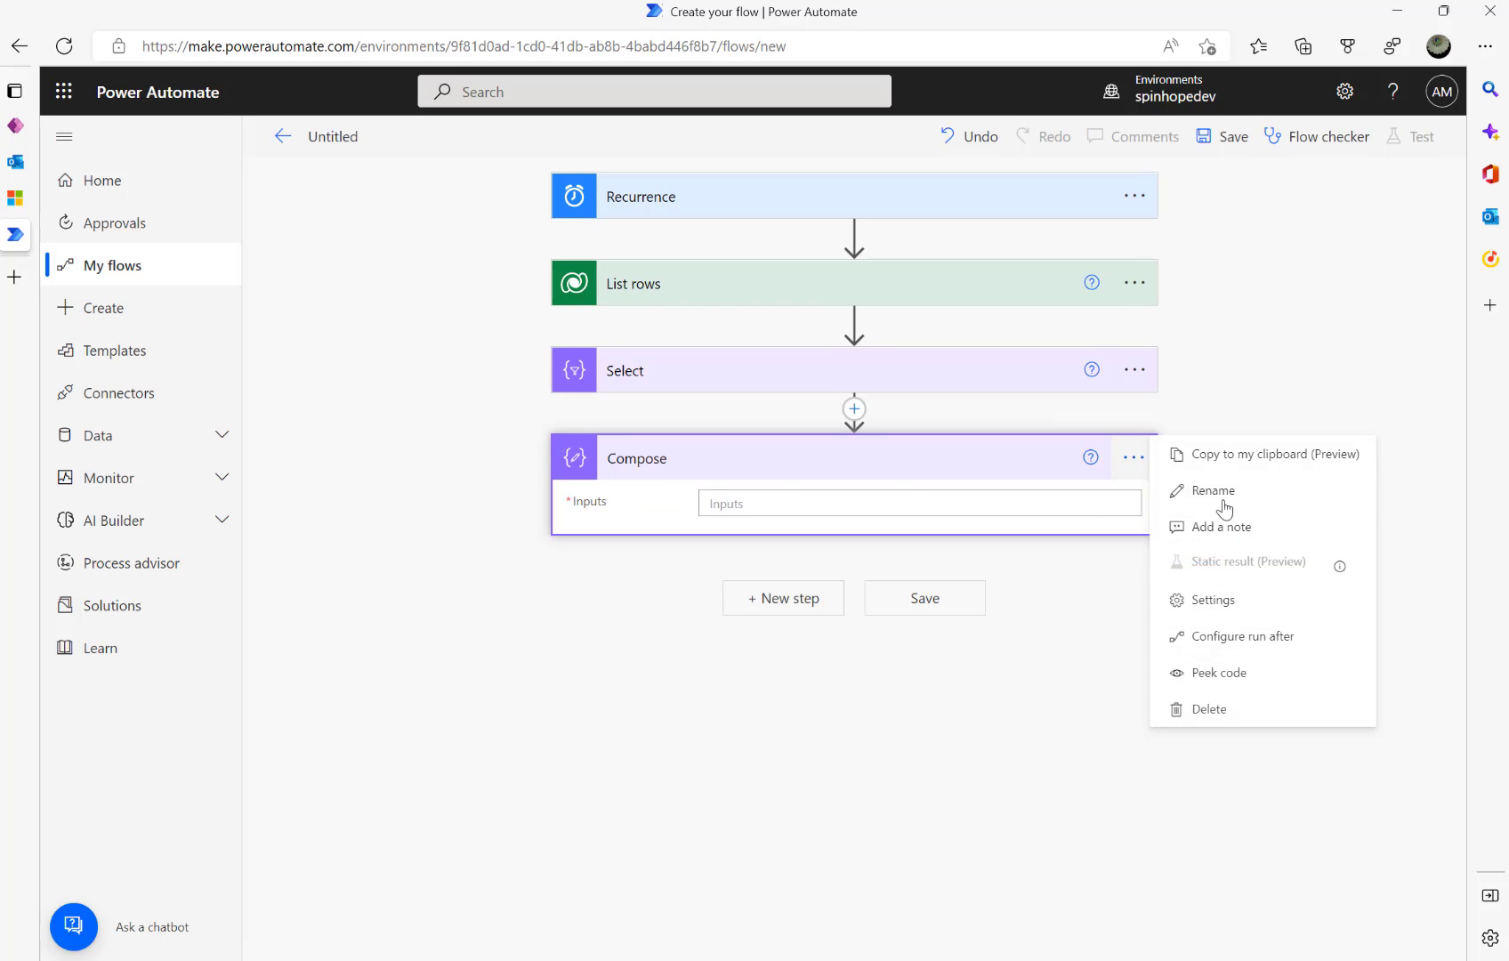
{"action": "left_click", "coordinate": [1221, 490]}
{"action": "type", "text": "Get "}
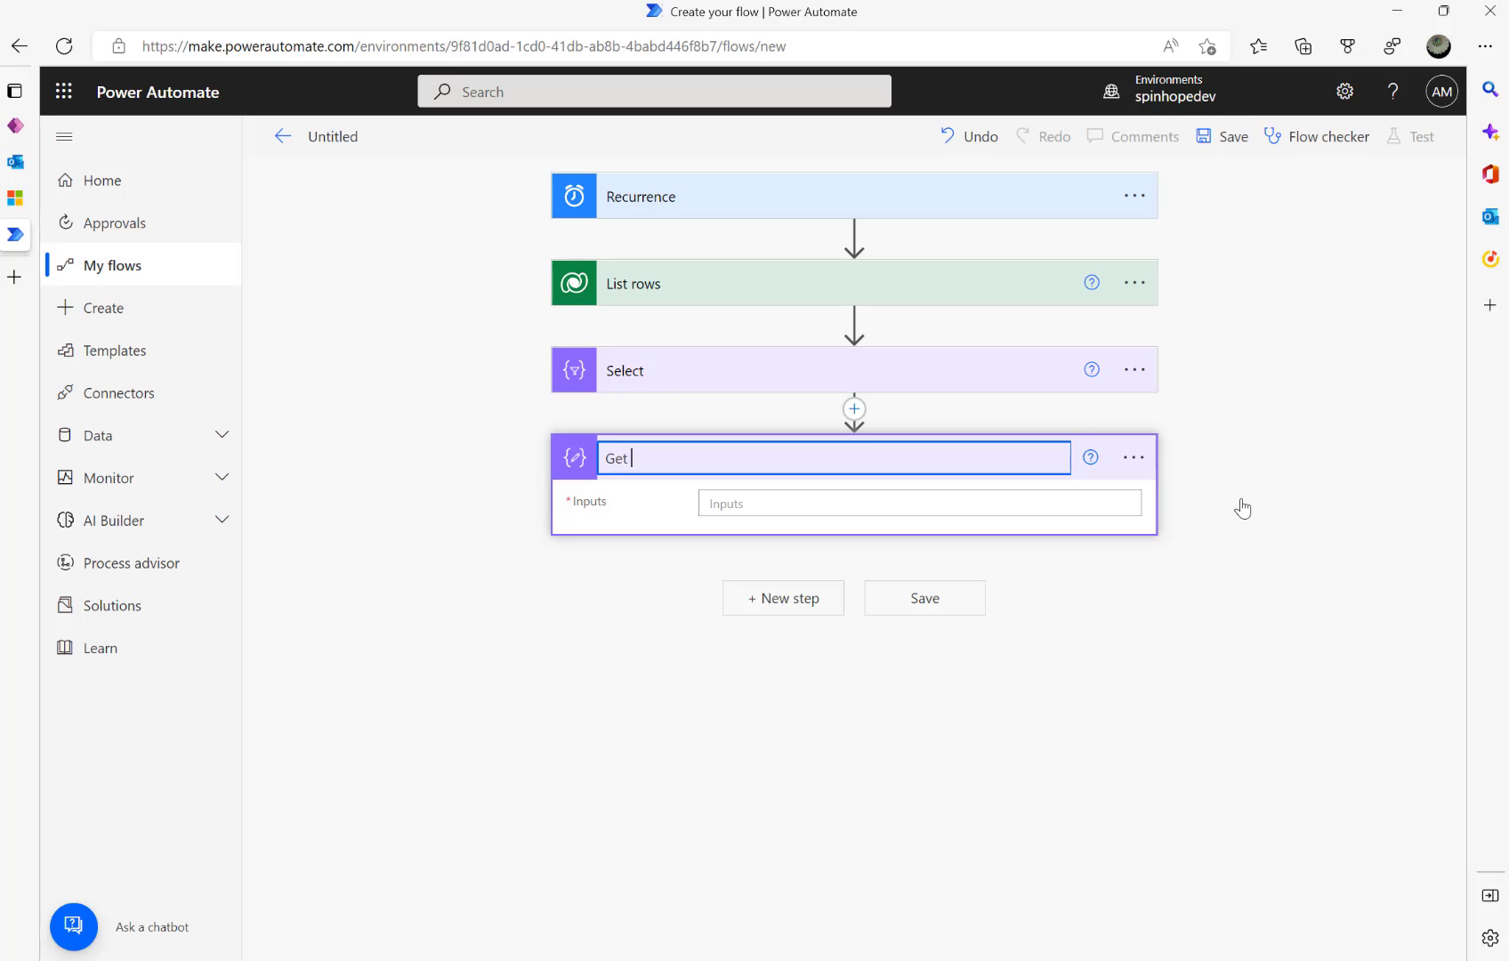
{"action": "type", "text": "Unique email "}
{"action": "type", "text": "Email Token"}
{"action": "left_click", "coordinate": [755, 502]}
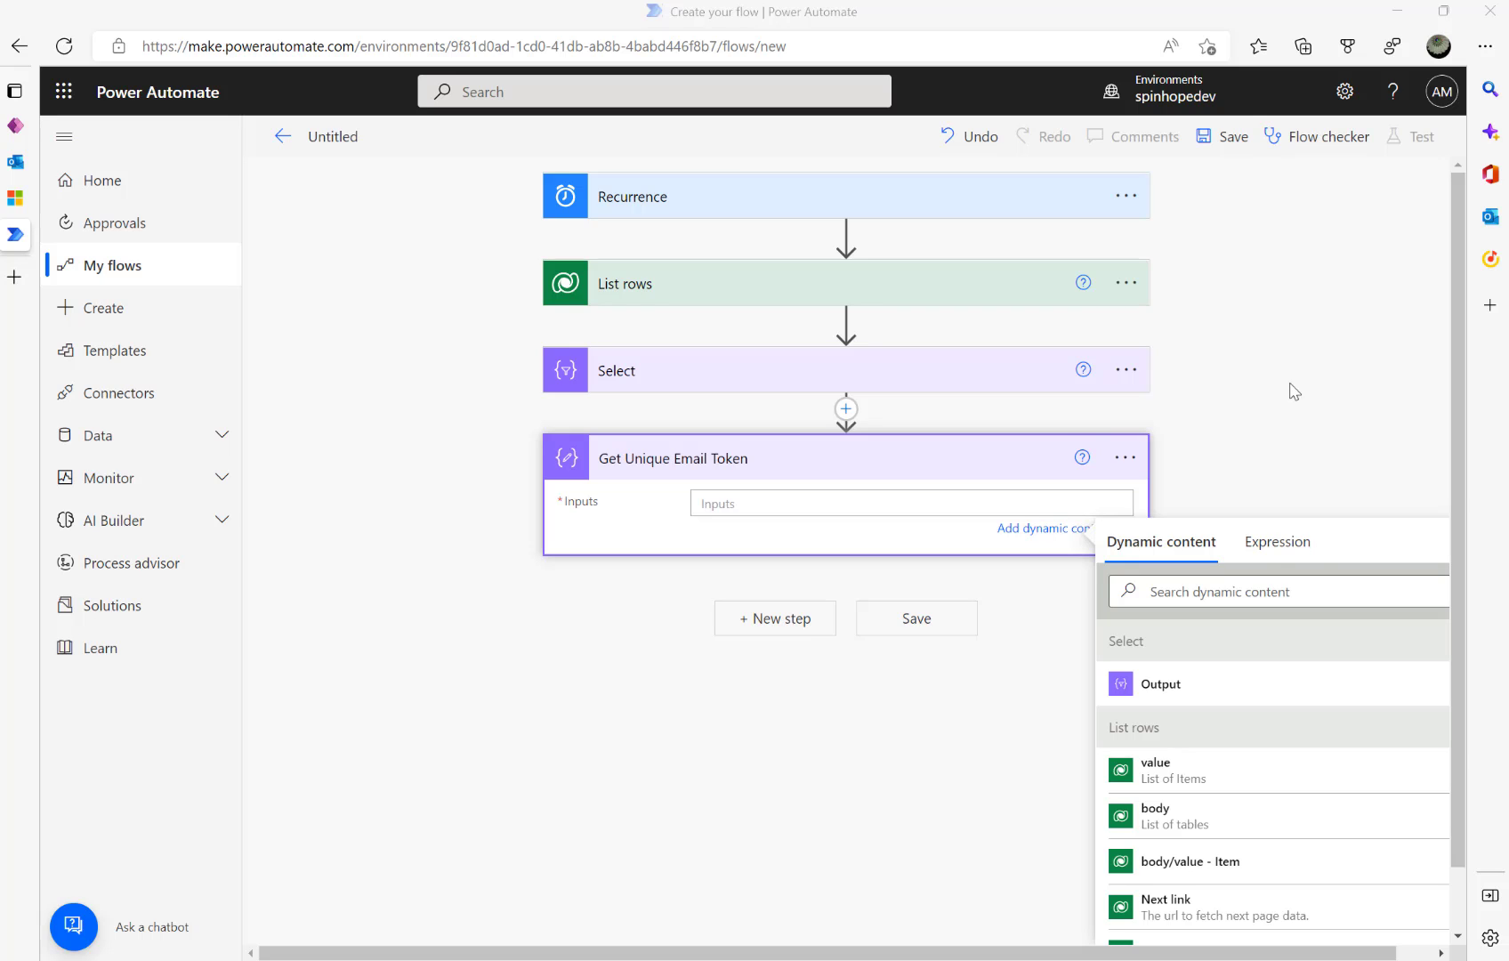
- Set the Compose Inputs to the expression union(body('Select'),body('Select'))
{"action": "left_click", "coordinate": [1255, 541]}
{"action": "type", "text": "union(body('Select'),body('Select'))"}
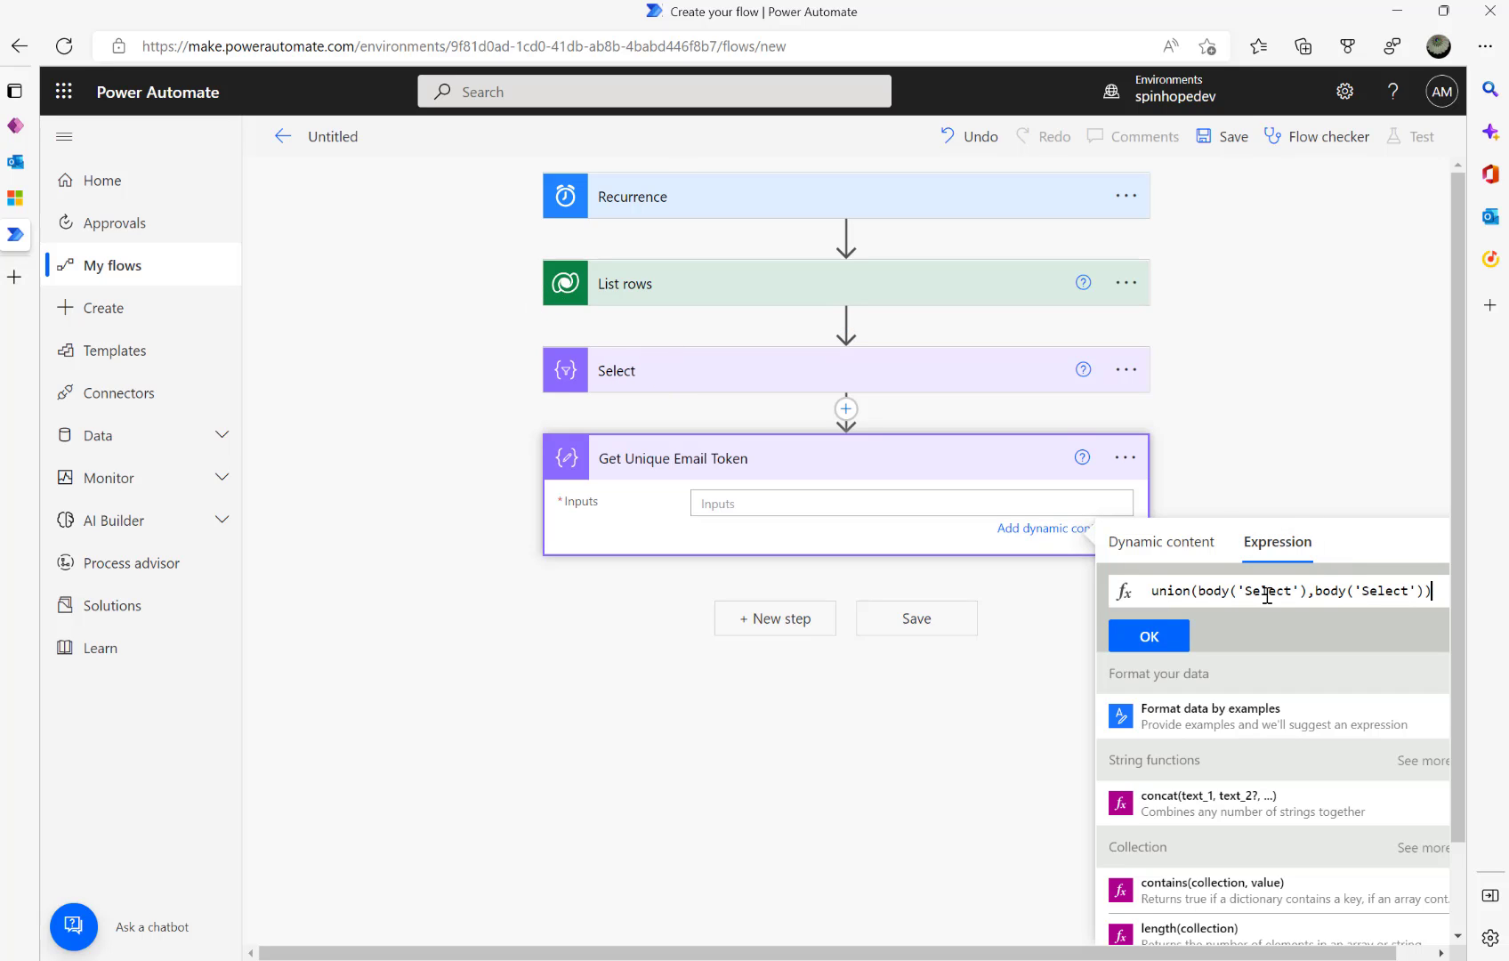
{"action": "left_click", "coordinate": [1150, 637]}
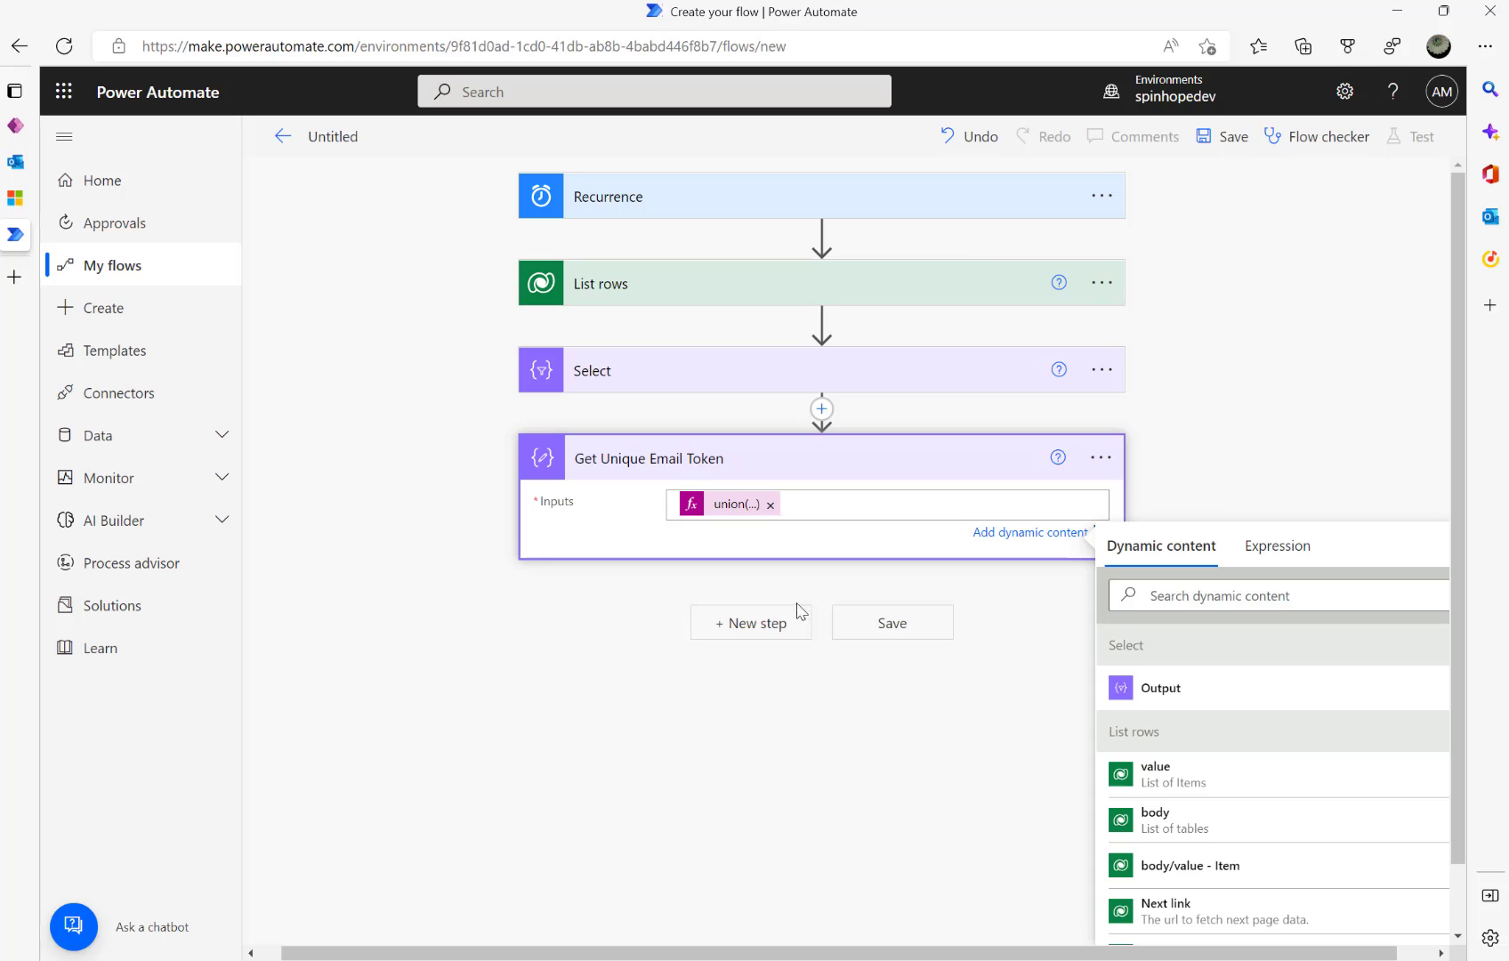
{"action": "left_click", "coordinate": [737, 625]}
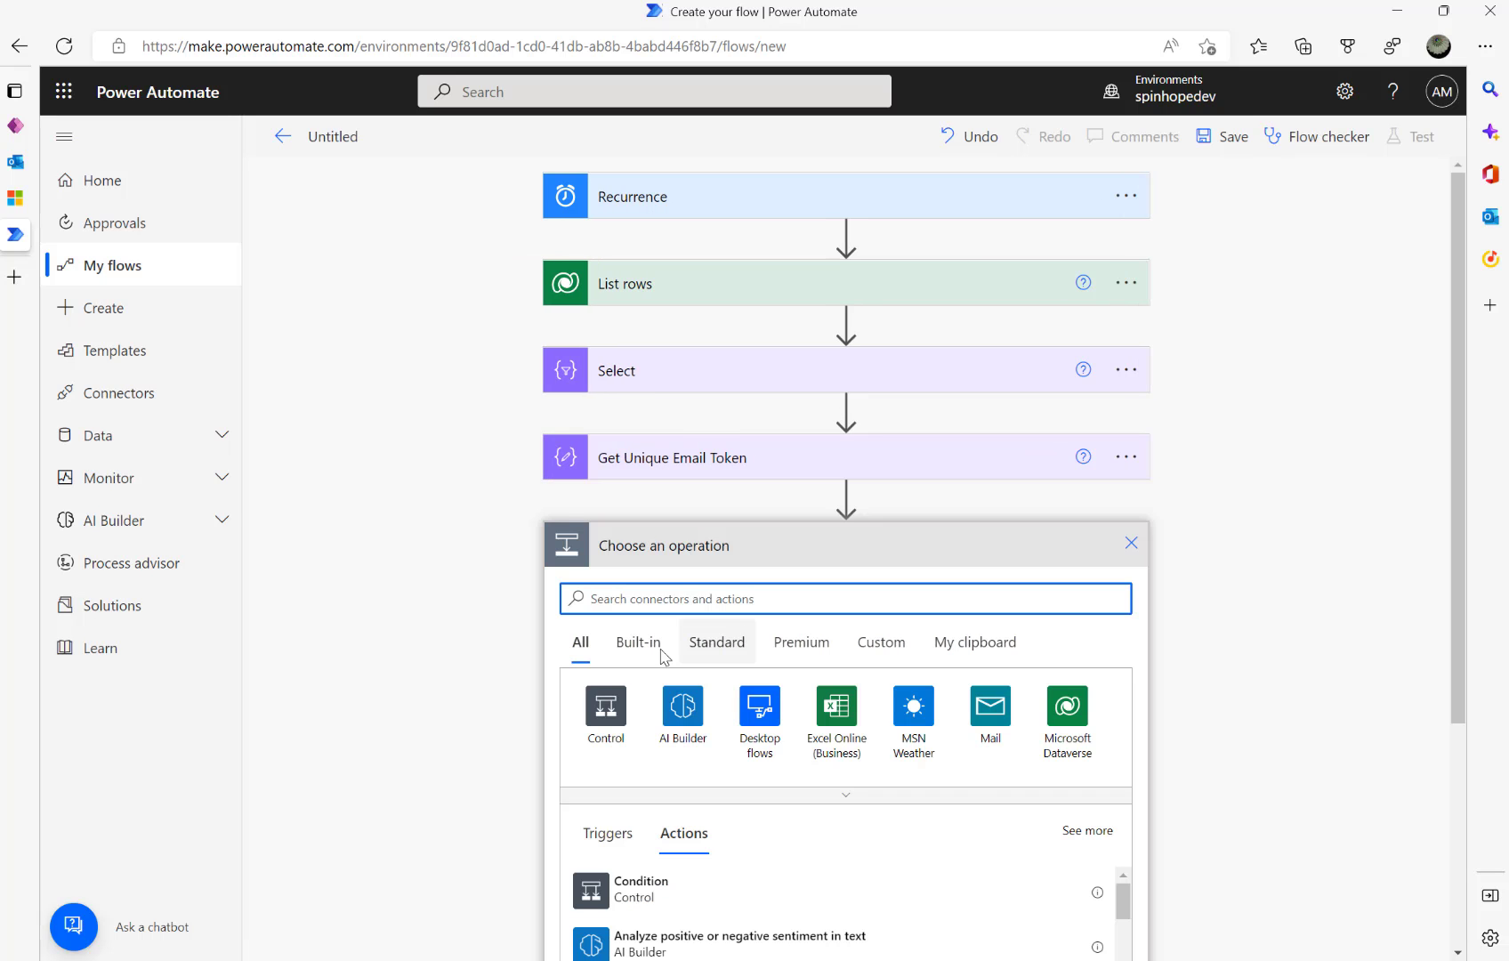
- Add an Apply to each loop over Get Unique Email Token's Outputs
{"action": "left_click", "coordinate": [608, 735]}
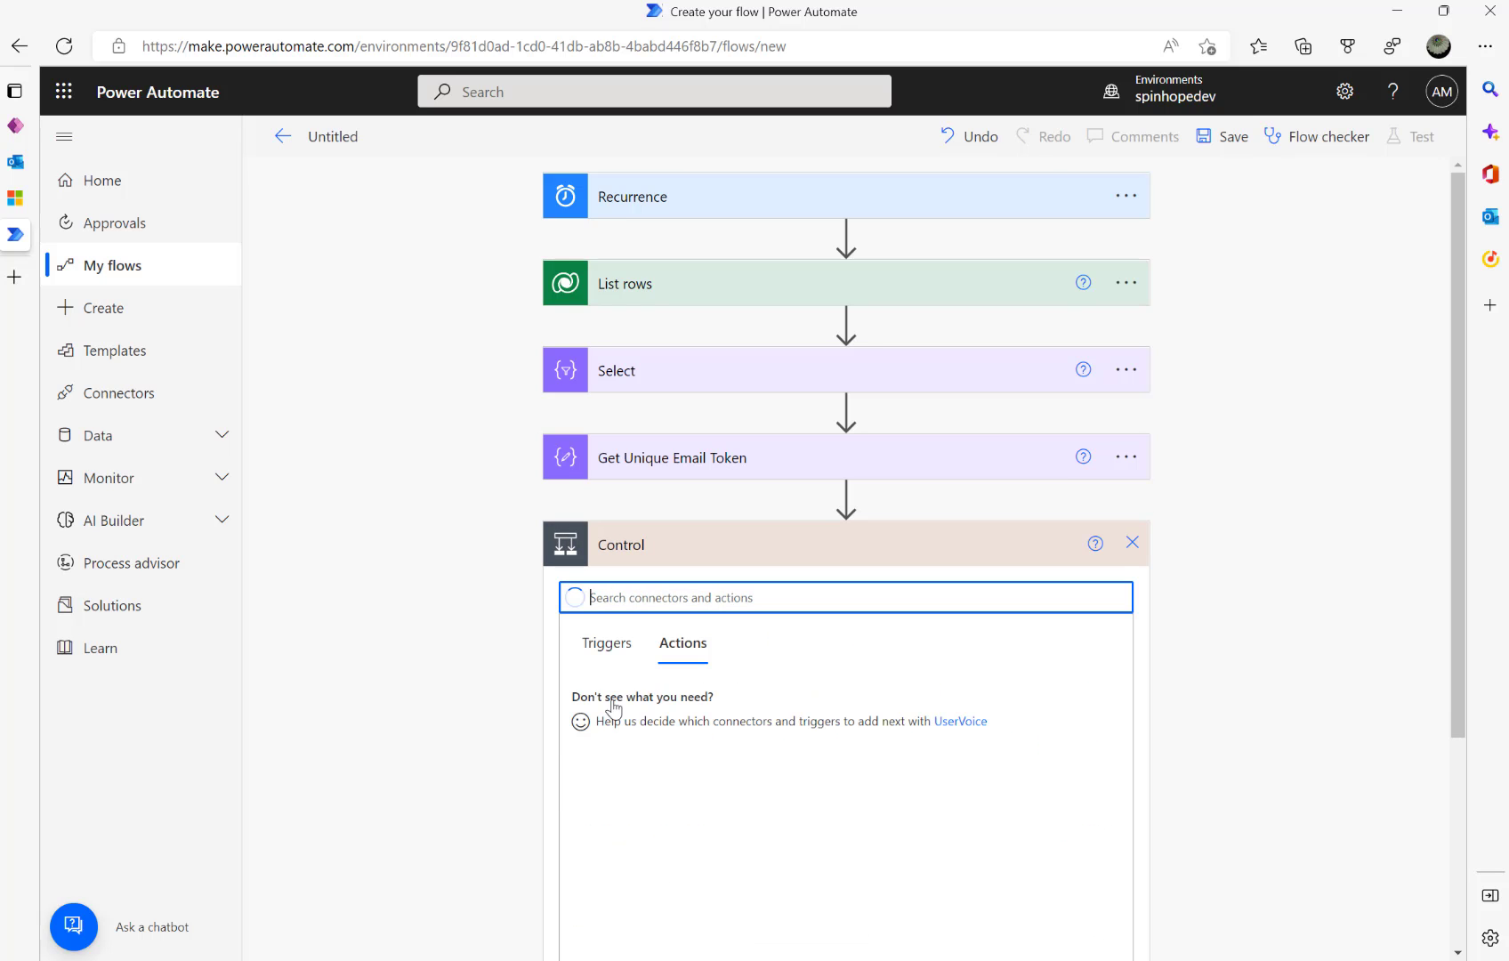
{"action": "left_click", "coordinate": [643, 757]}
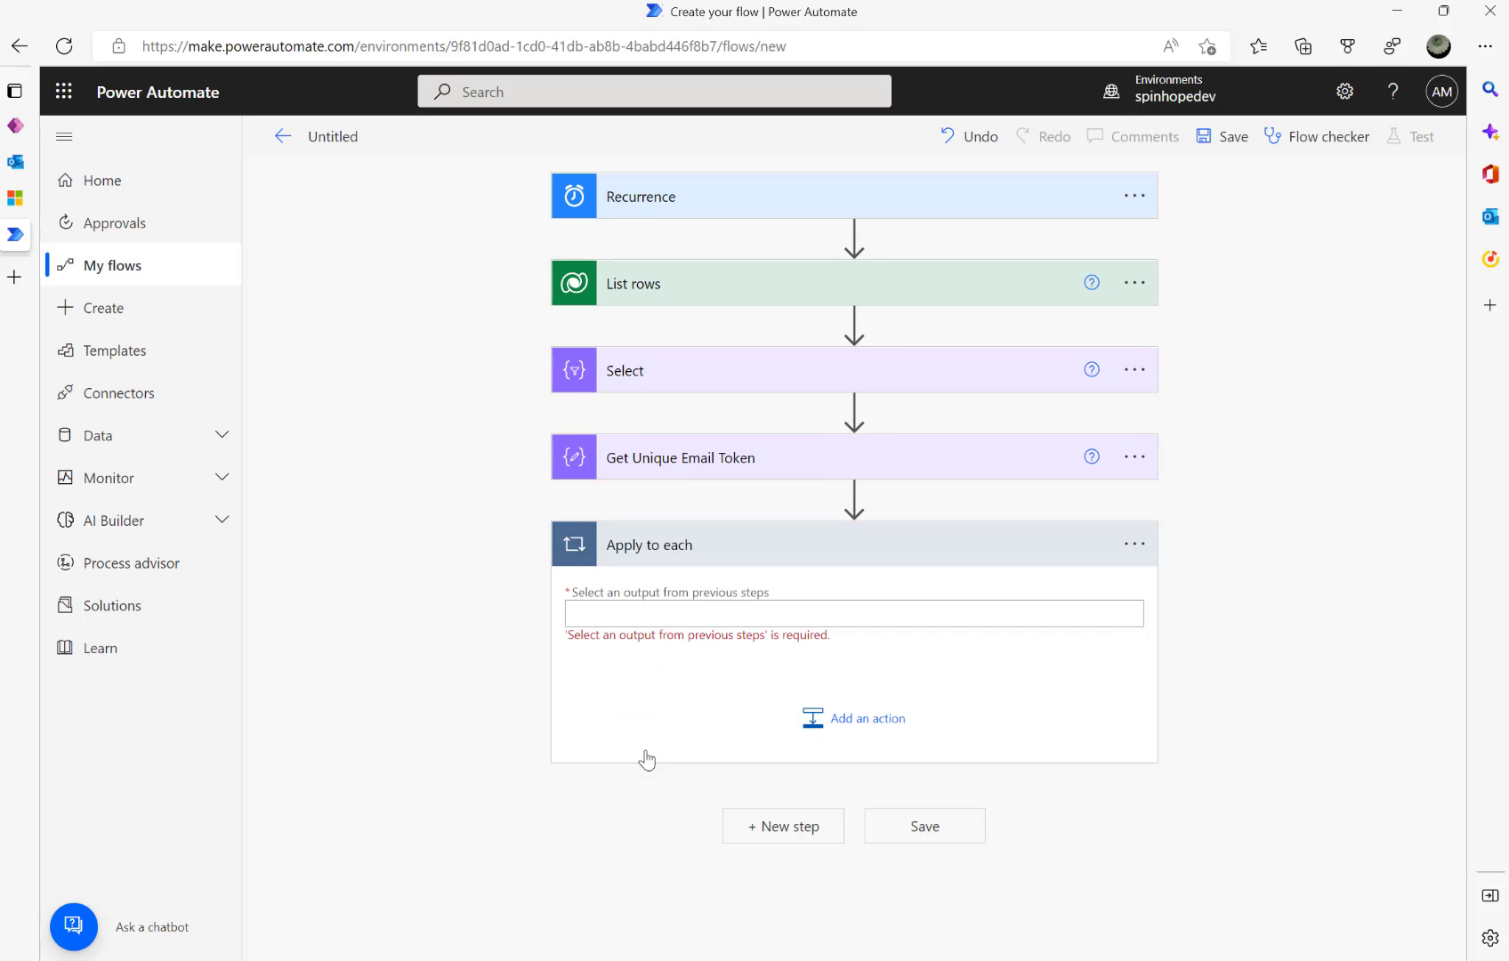
{"action": "left_click", "coordinate": [683, 620]}
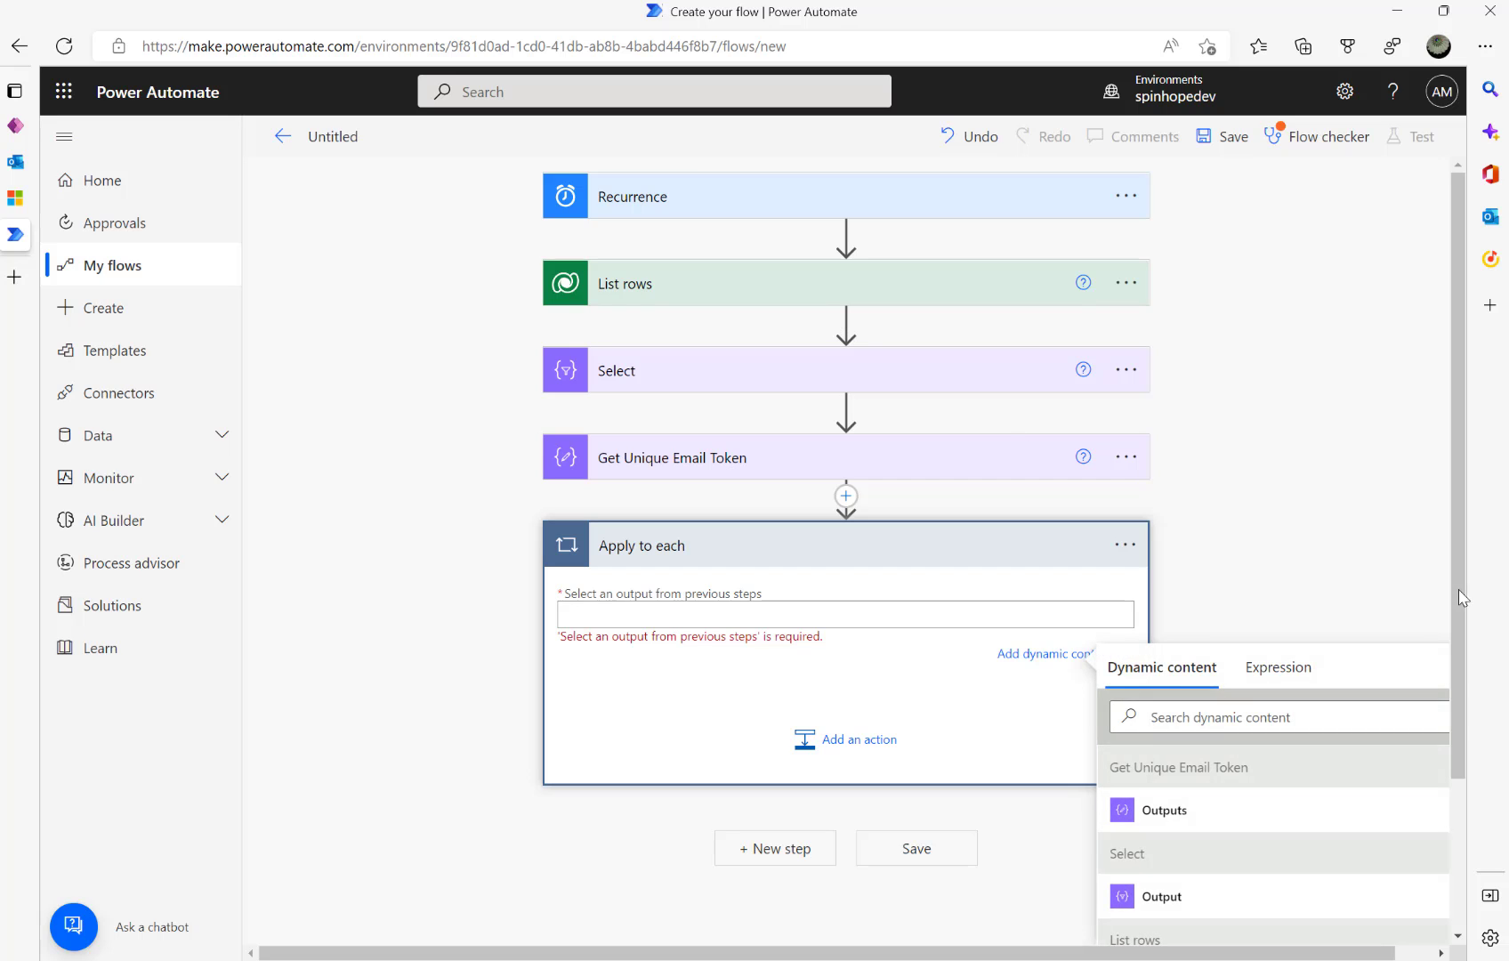
{"action": "left_click", "coordinate": [1162, 811]}
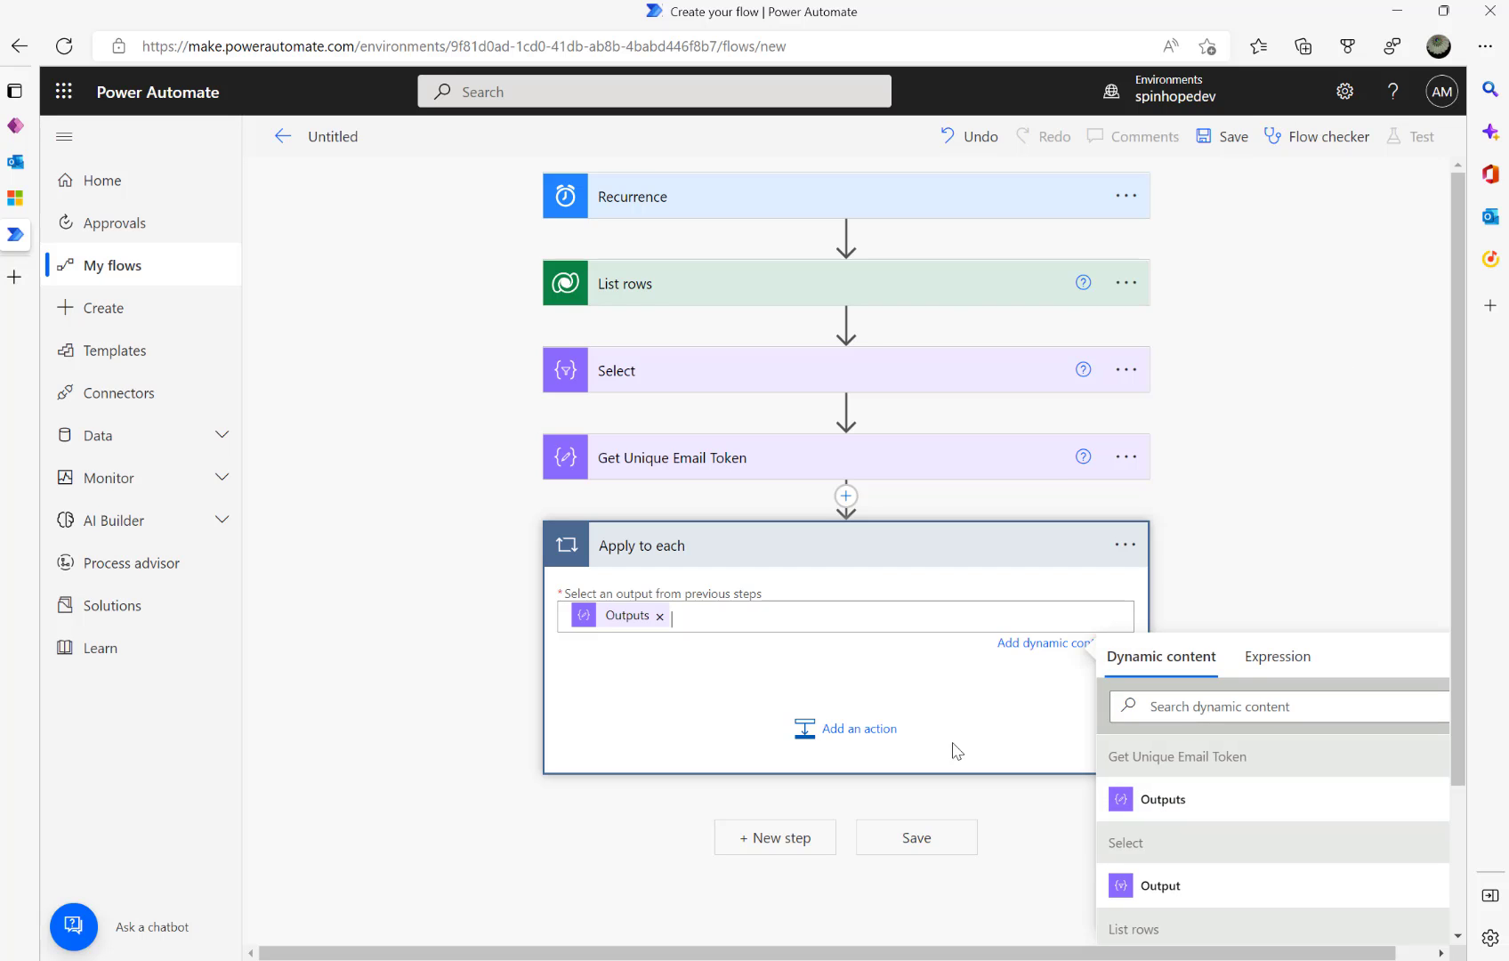
- Add an empty HTTP action inside the Apply to each loop
{"action": "left_click", "coordinate": [828, 731]}
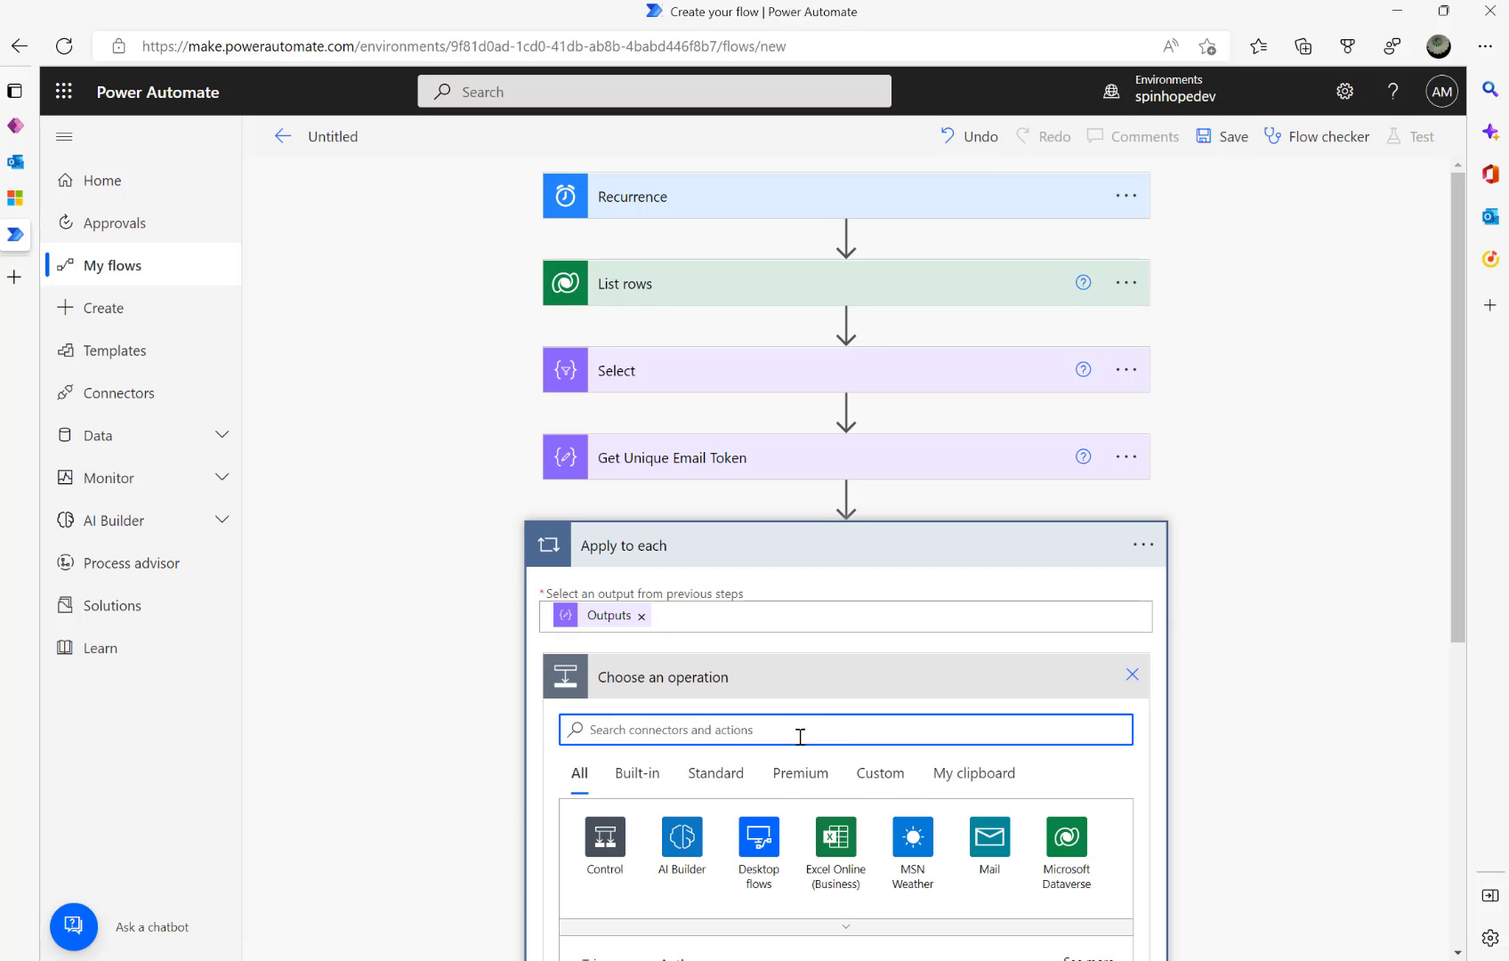
{"action": "type", "text": "http"}
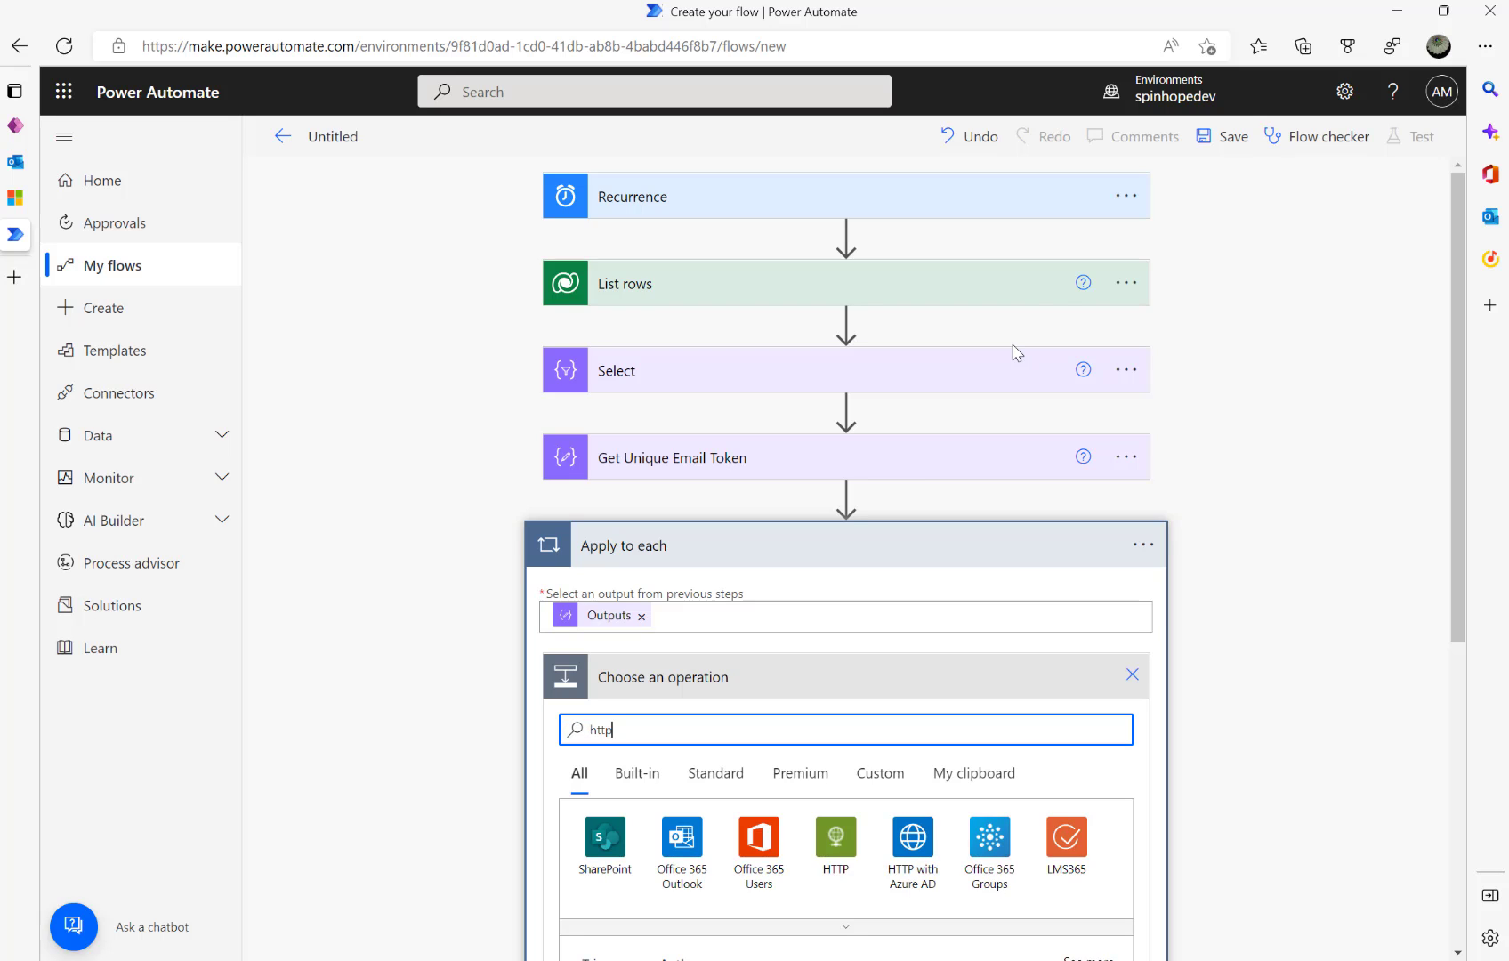
{"action": "scroll", "coordinate": [1123, 240], "scroll_direction": "down", "scroll_amount": 2}
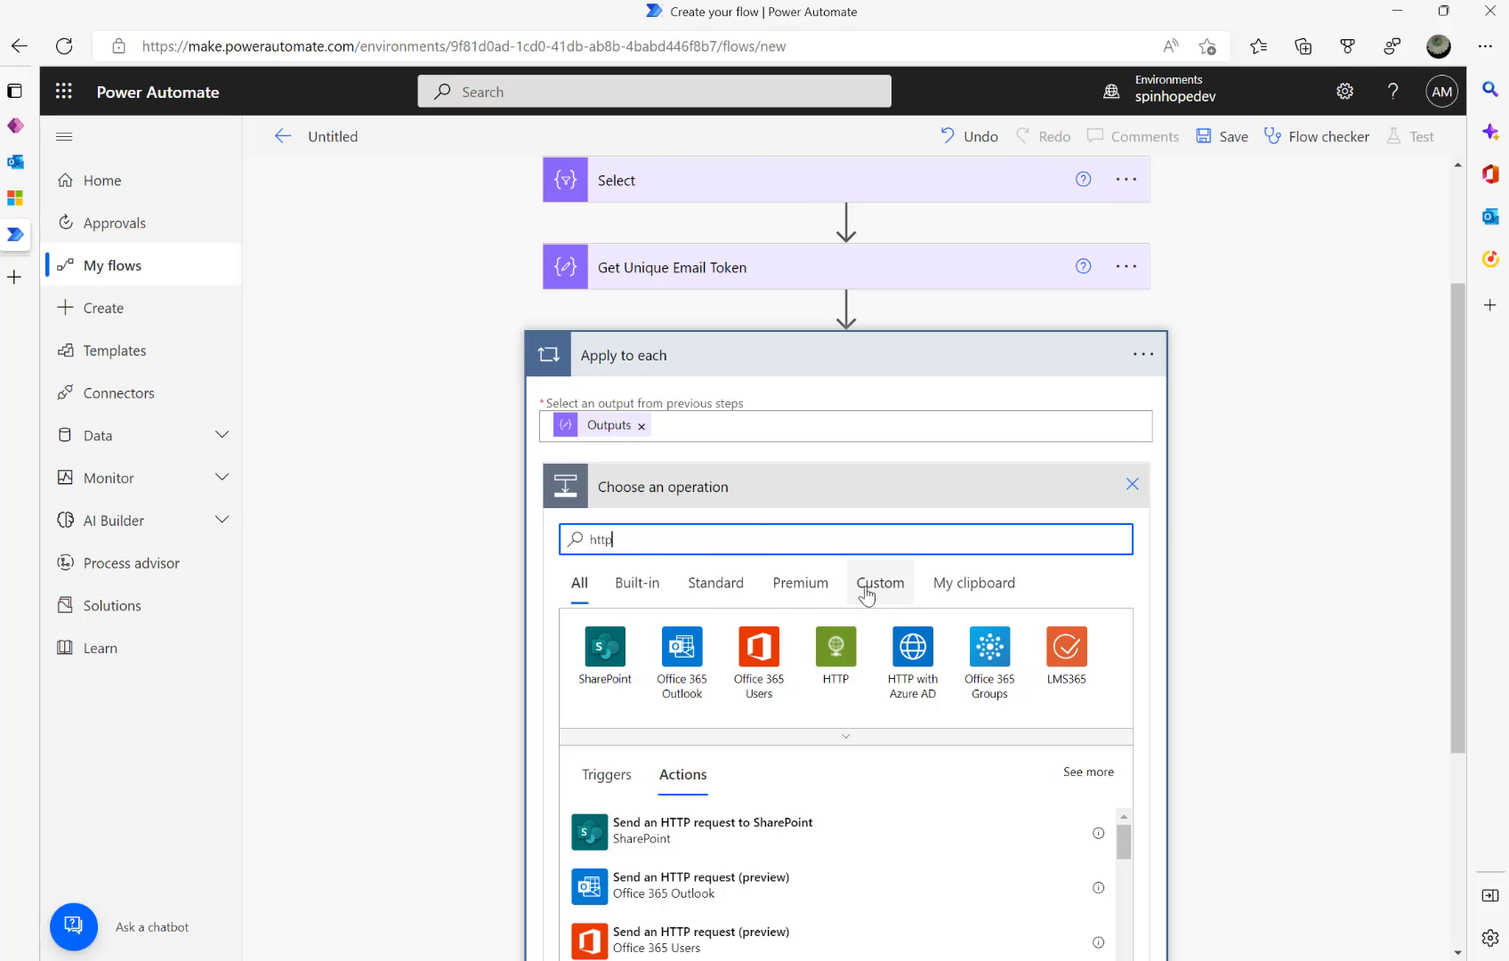
{"action": "left_click", "coordinate": [813, 647]}
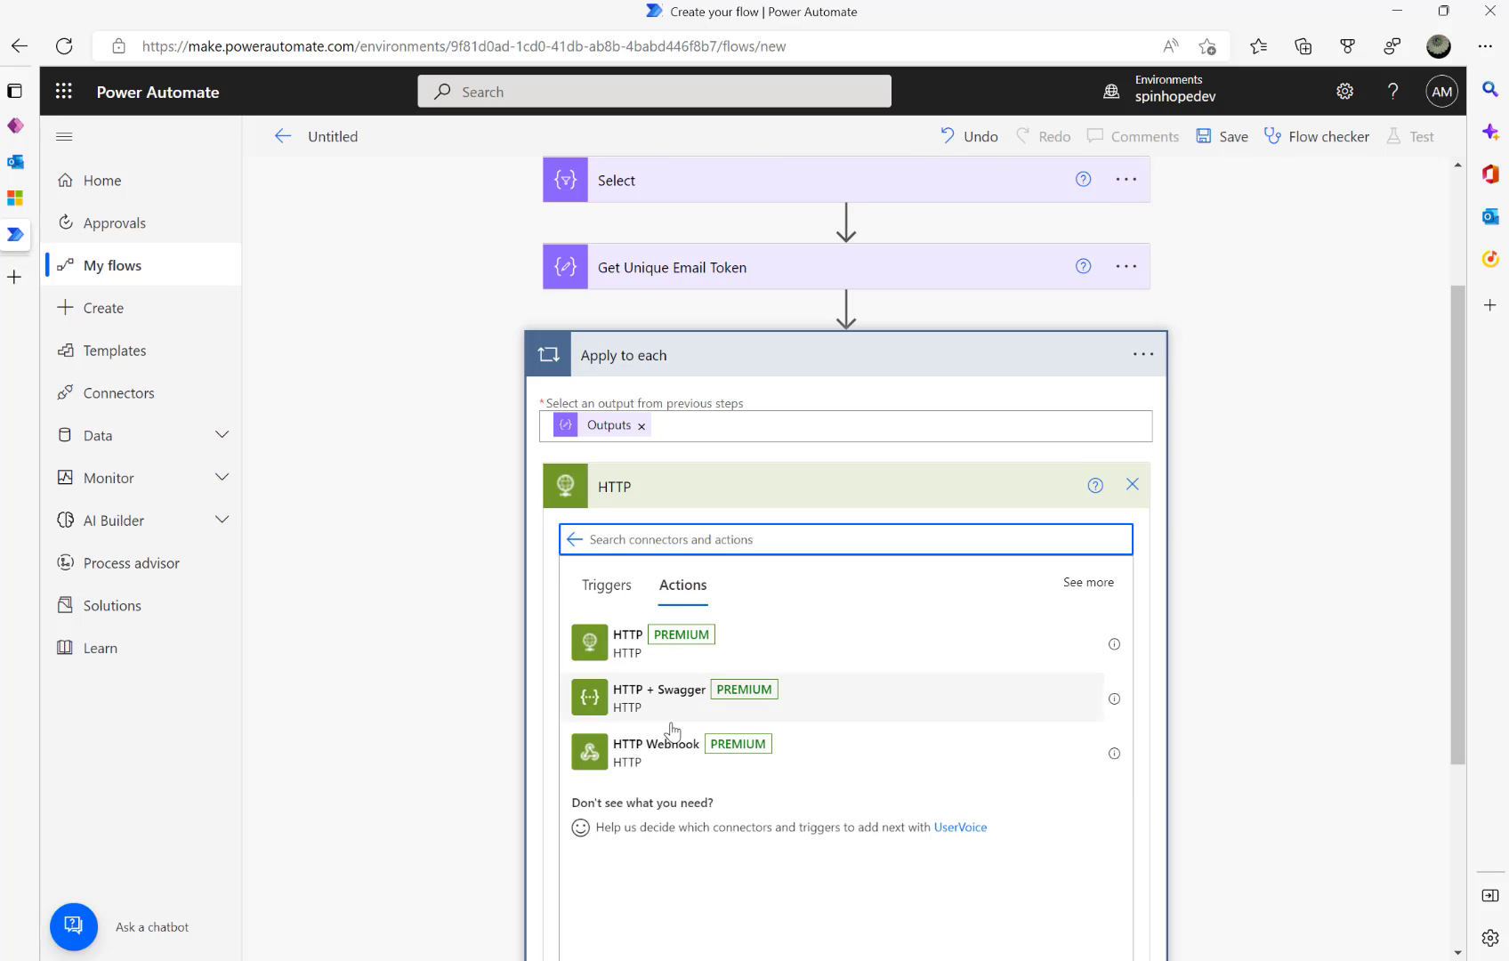
{"action": "left_click", "coordinate": [623, 647]}
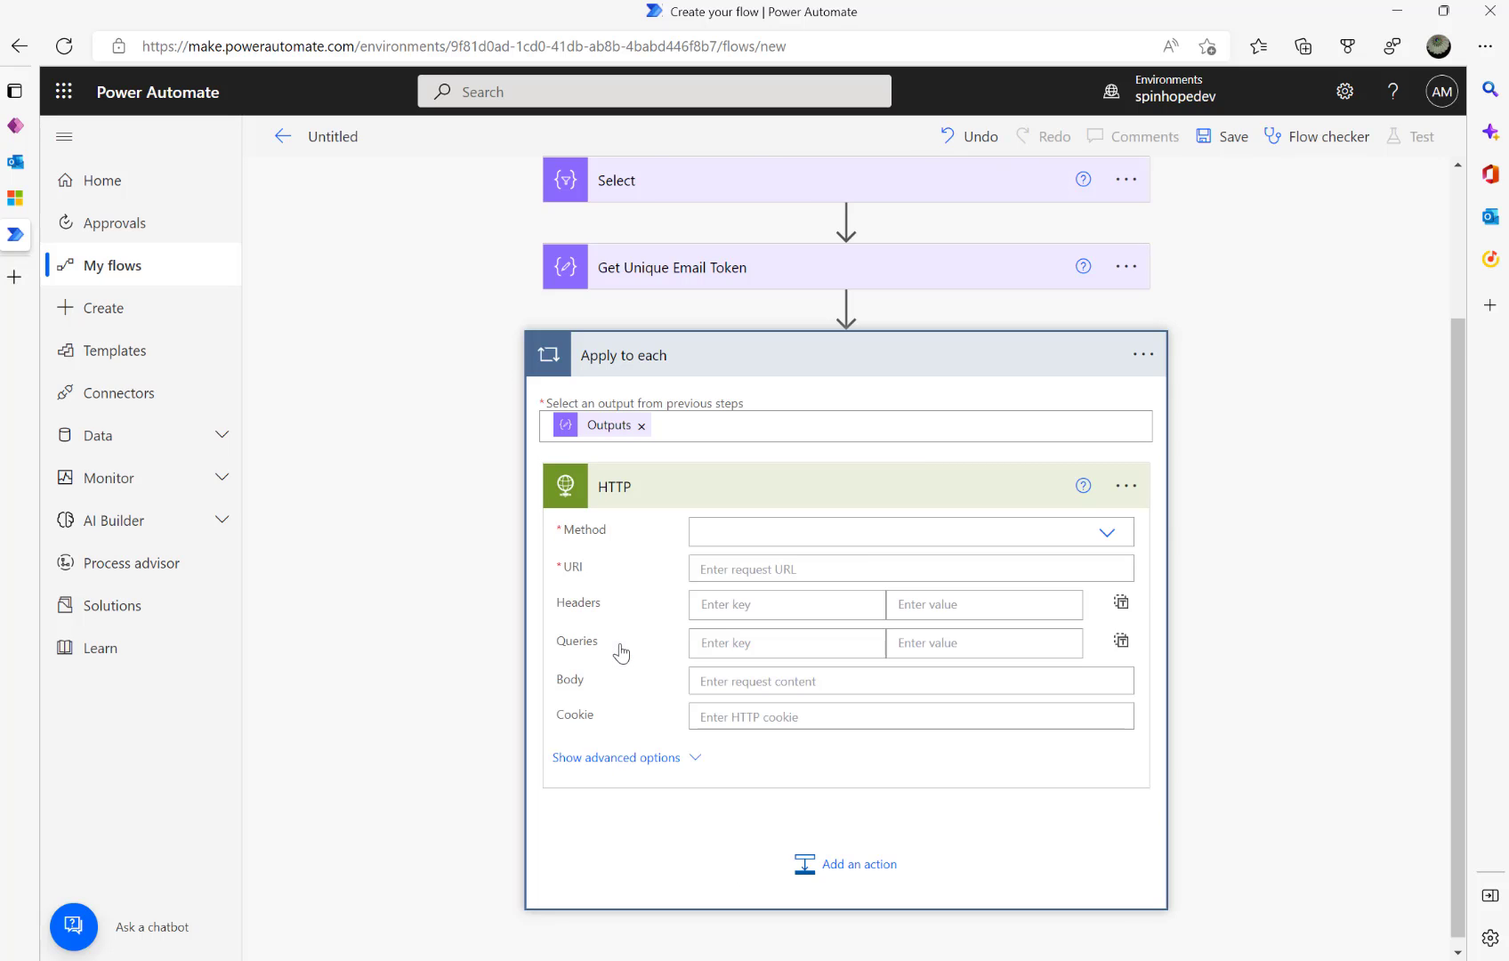
- Set the HTTP action's method to POST and paste the Logic Apps manual-trigger URL as URI
{"action": "left_click", "coordinate": [1106, 534]}
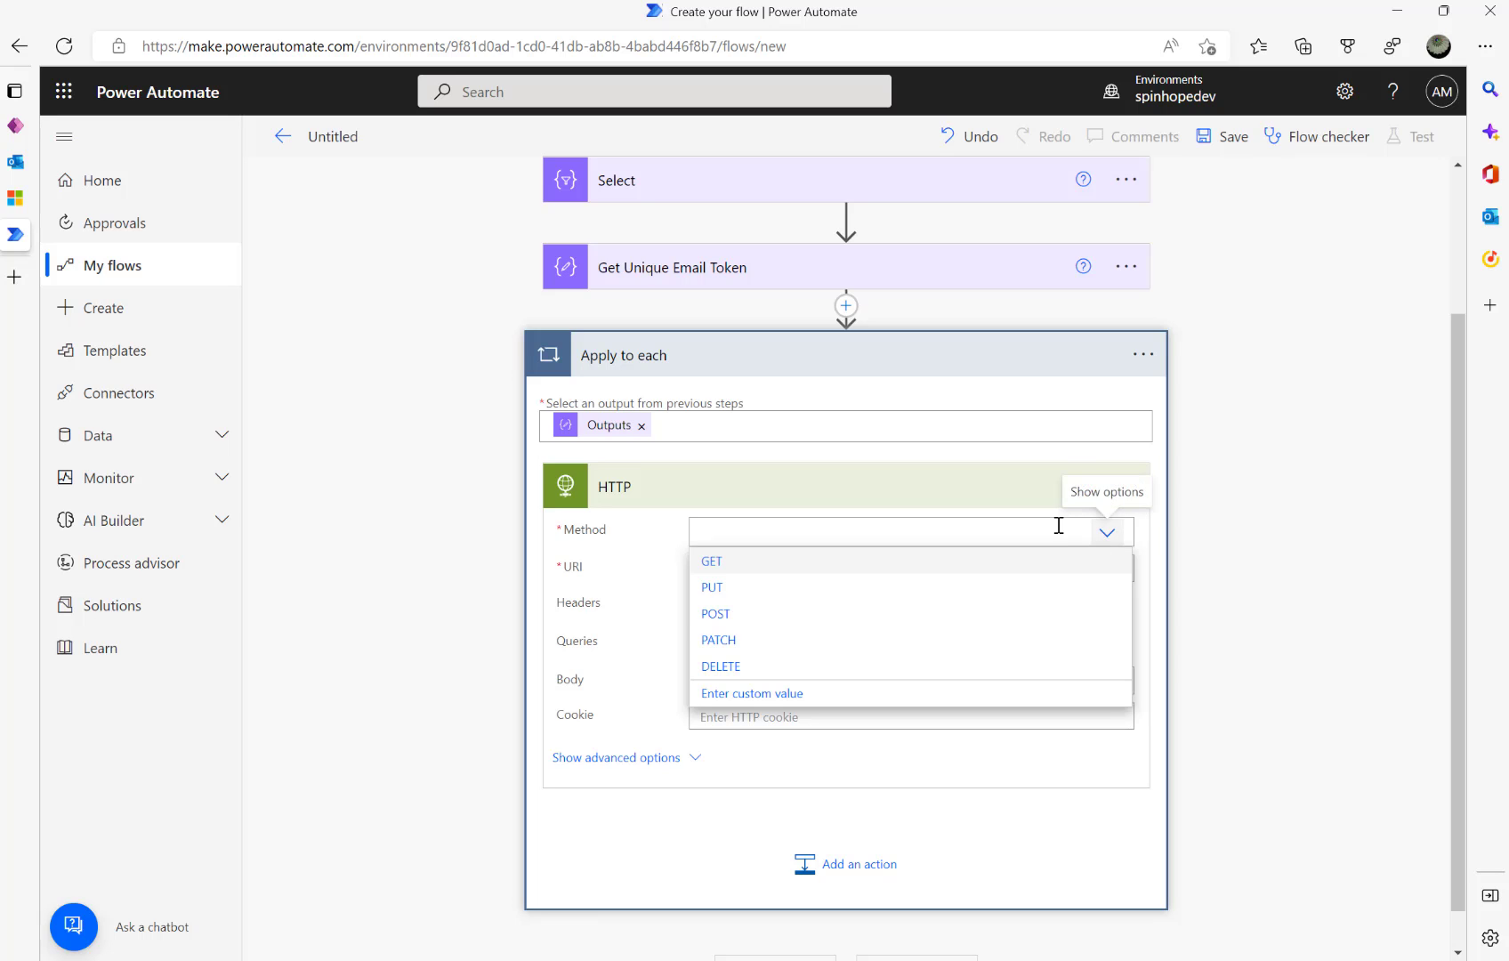
{"action": "left_click", "coordinate": [717, 611]}
{"action": "key", "text": "alt+Tab"}
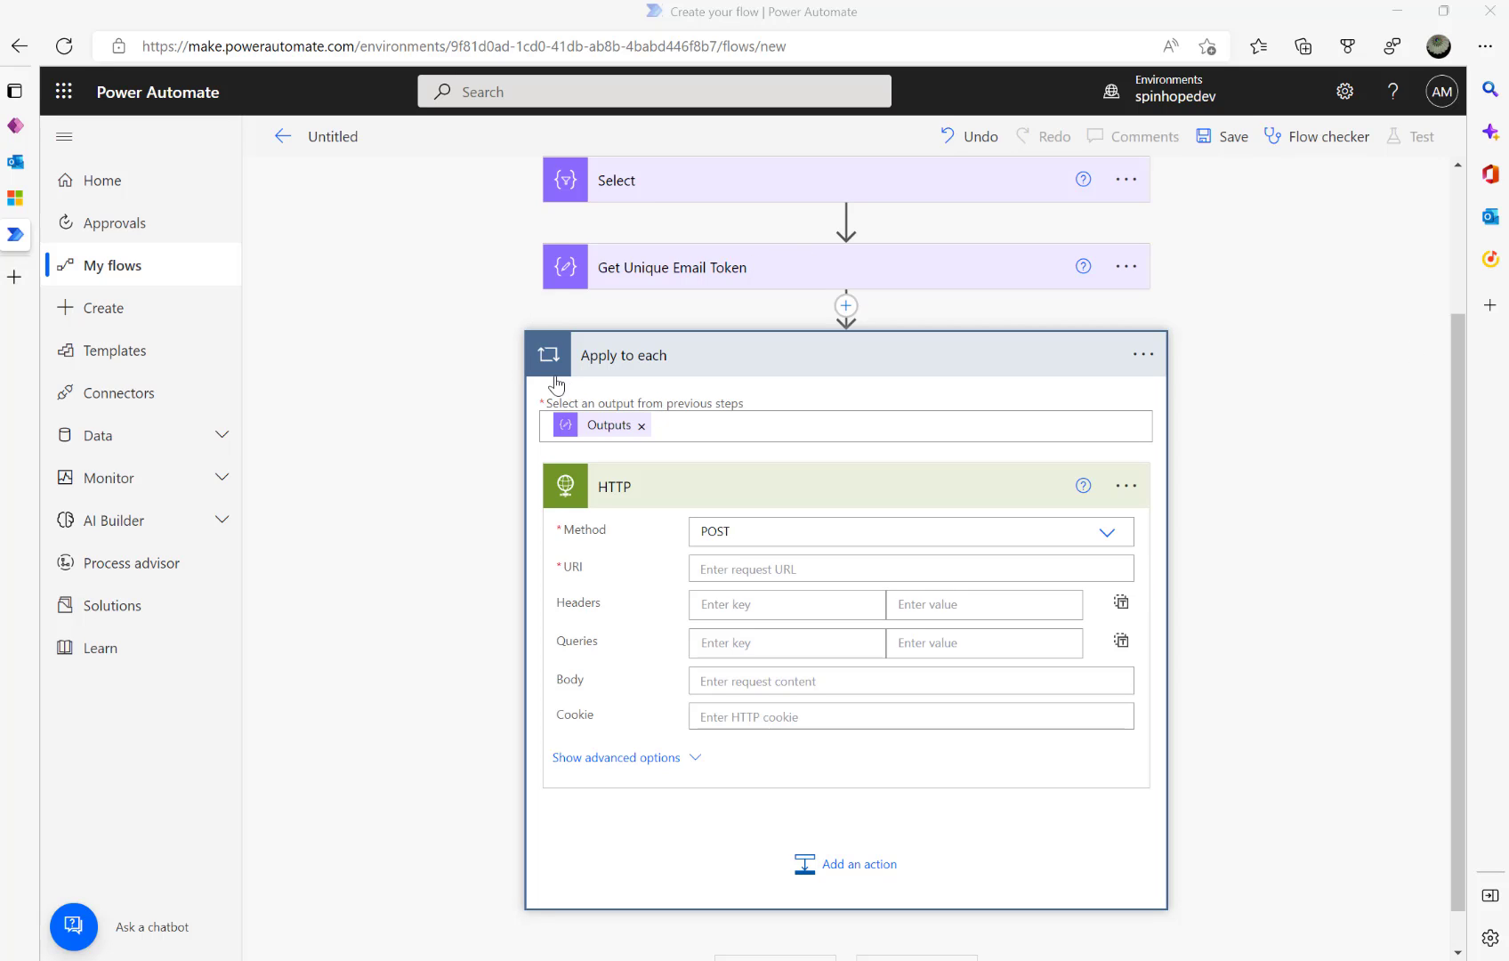
{"action": "left_click", "coordinate": [866, 563]}
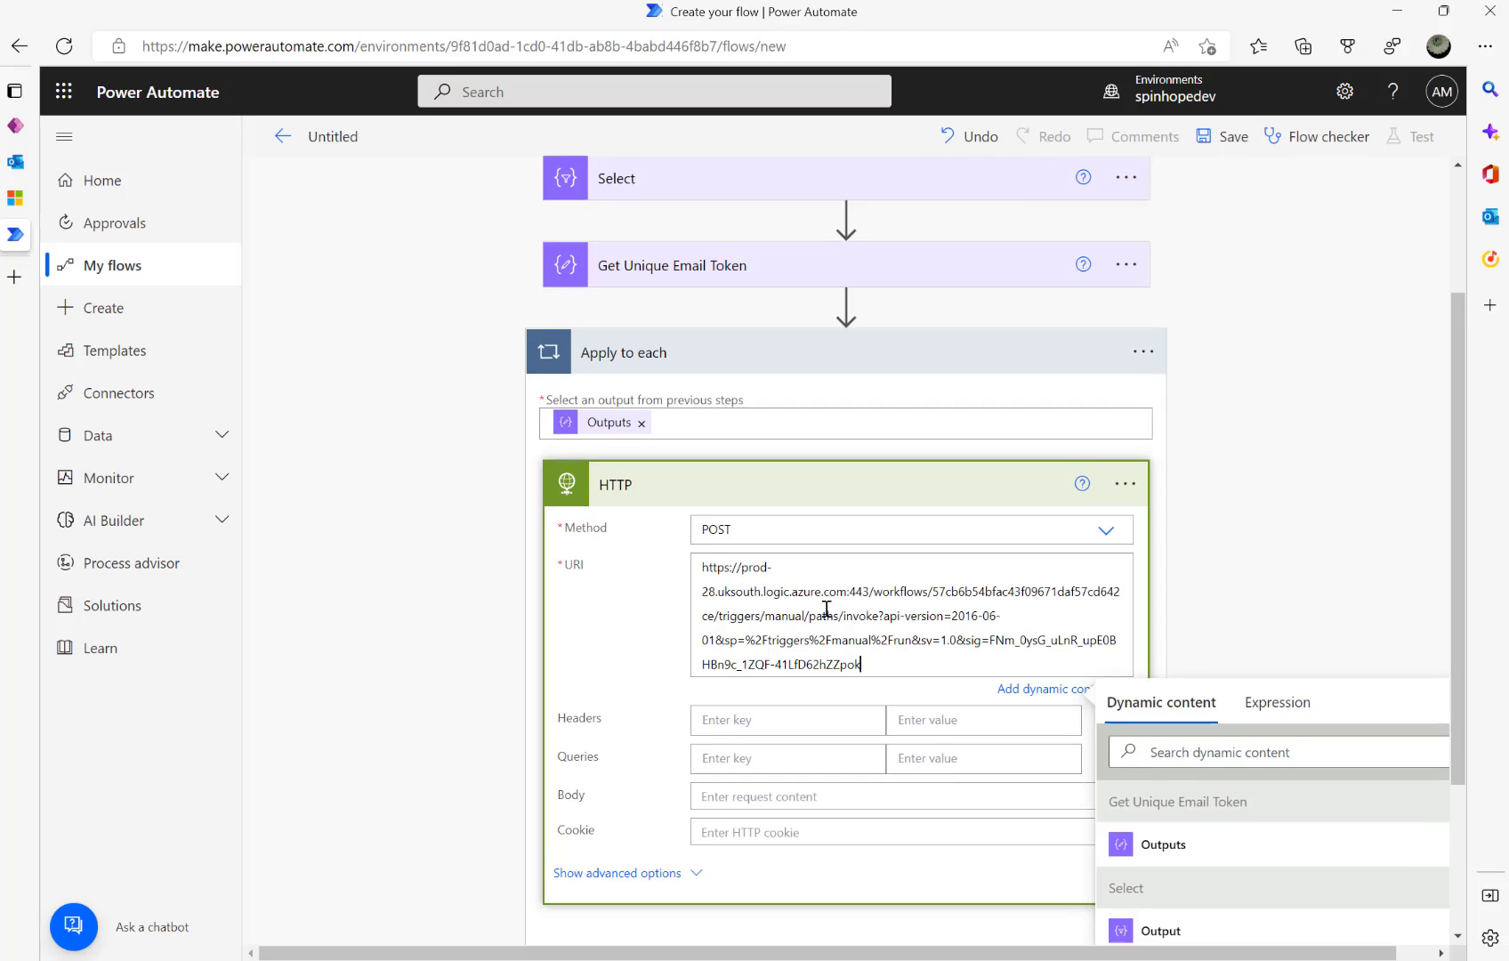
{"action": "scroll", "coordinate": [836, 563], "scroll_direction": "down", "scroll_amount": 1}
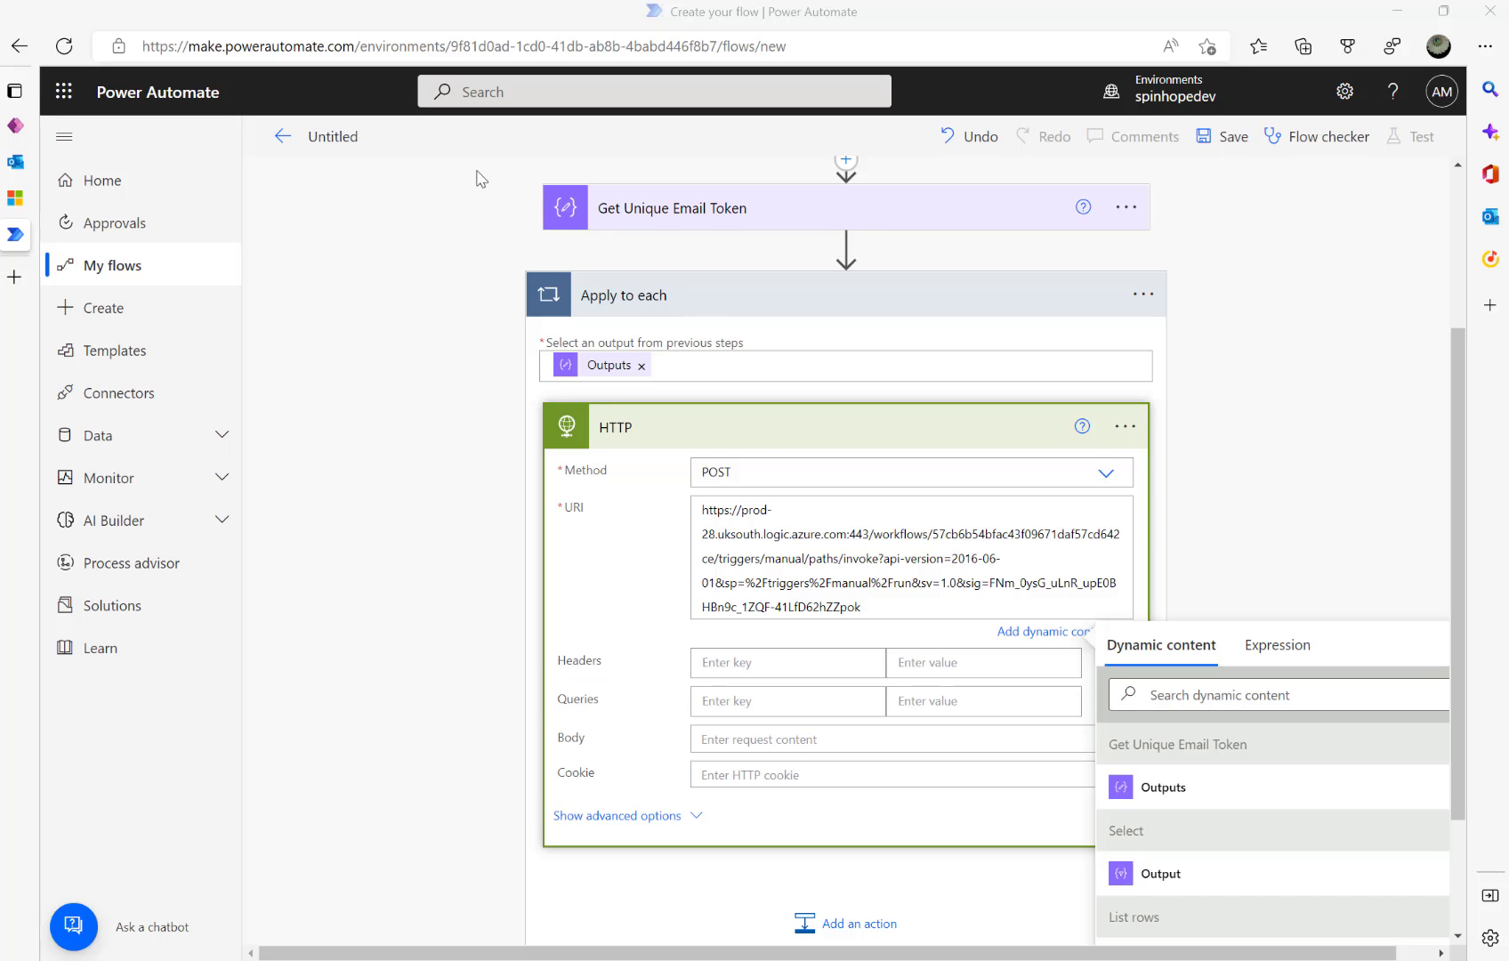
- Rename the flow to 'Retrieve records waiting for approvals'
{"action": "left_click", "coordinate": [331, 133]}
{"action": "key", "text": "ctrl+a"}
{"action": "key", "text": "BackSpace"}
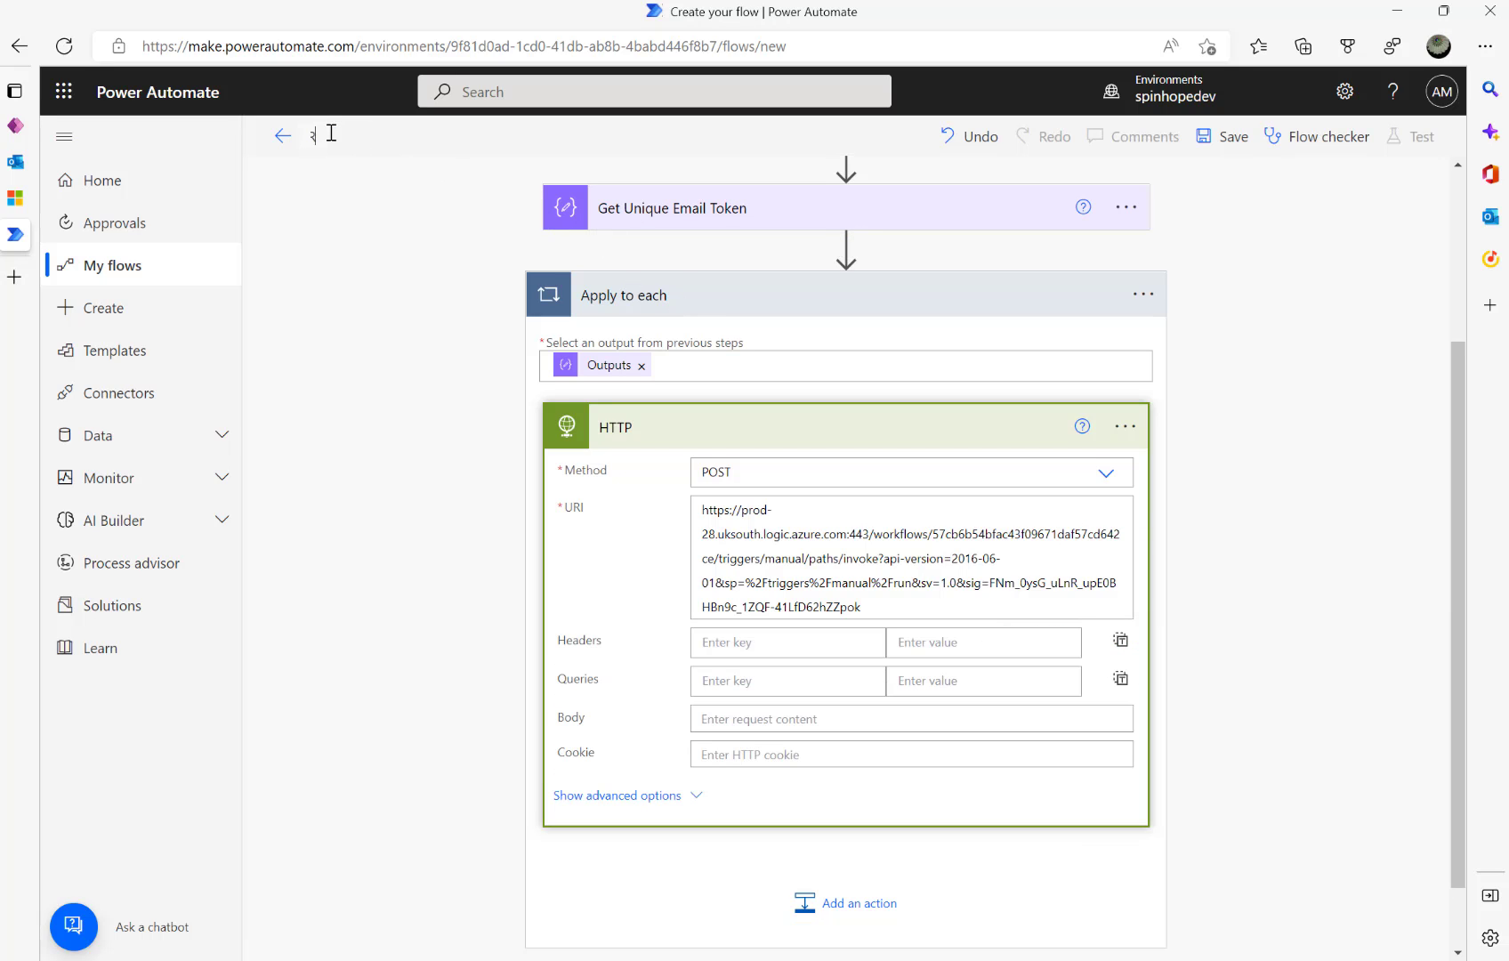
{"action": "type", "text": "Retrieve"}
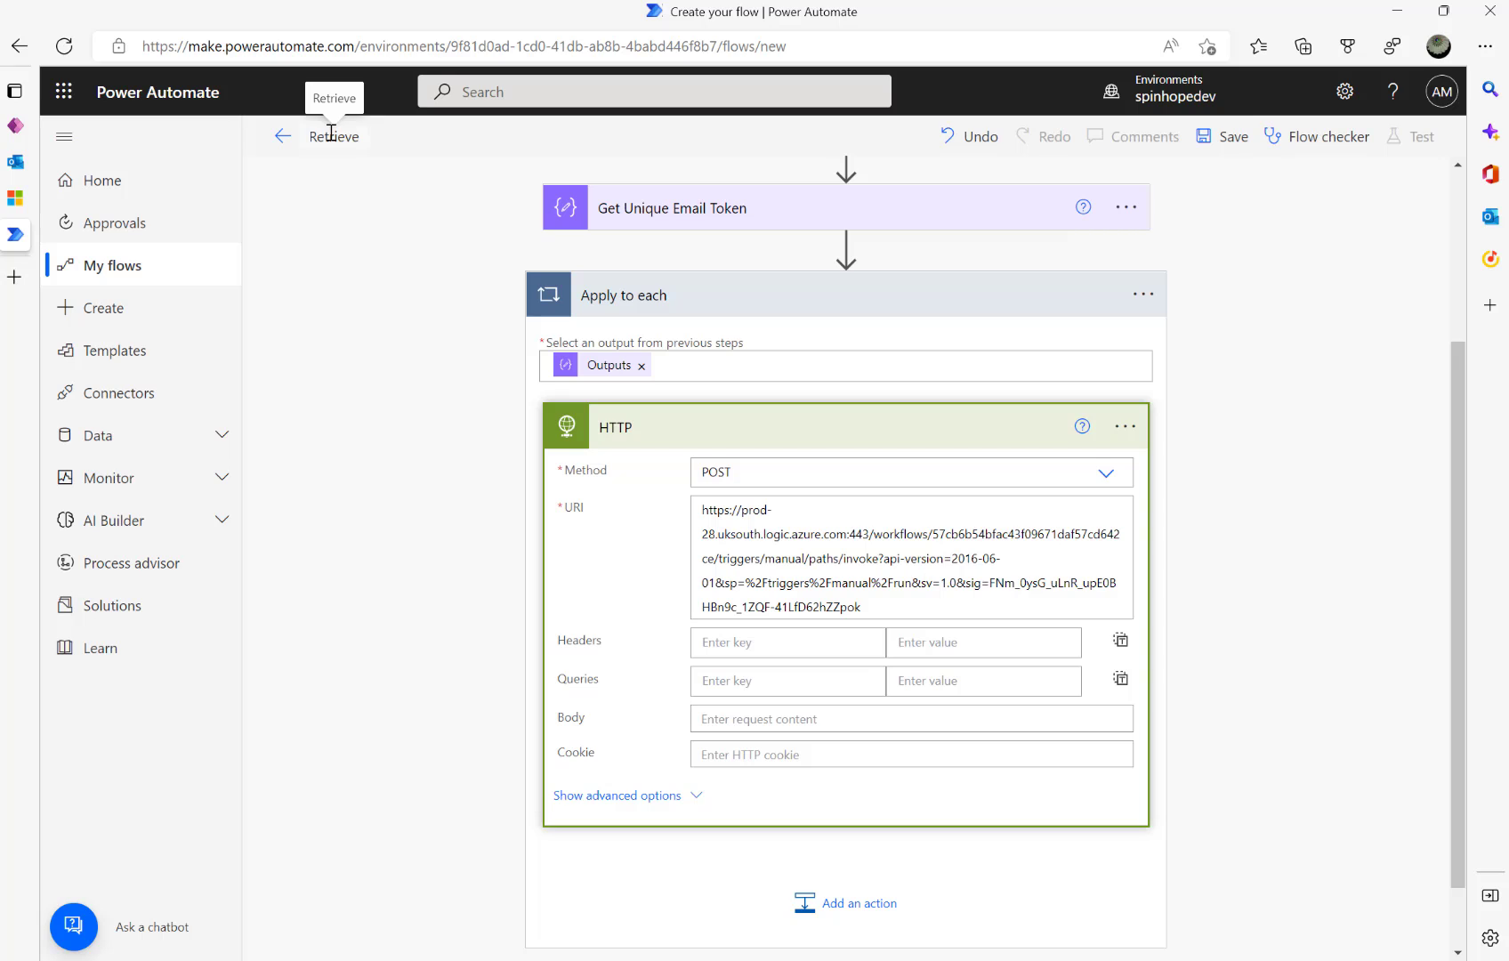
{"action": "type", "text": " records"}
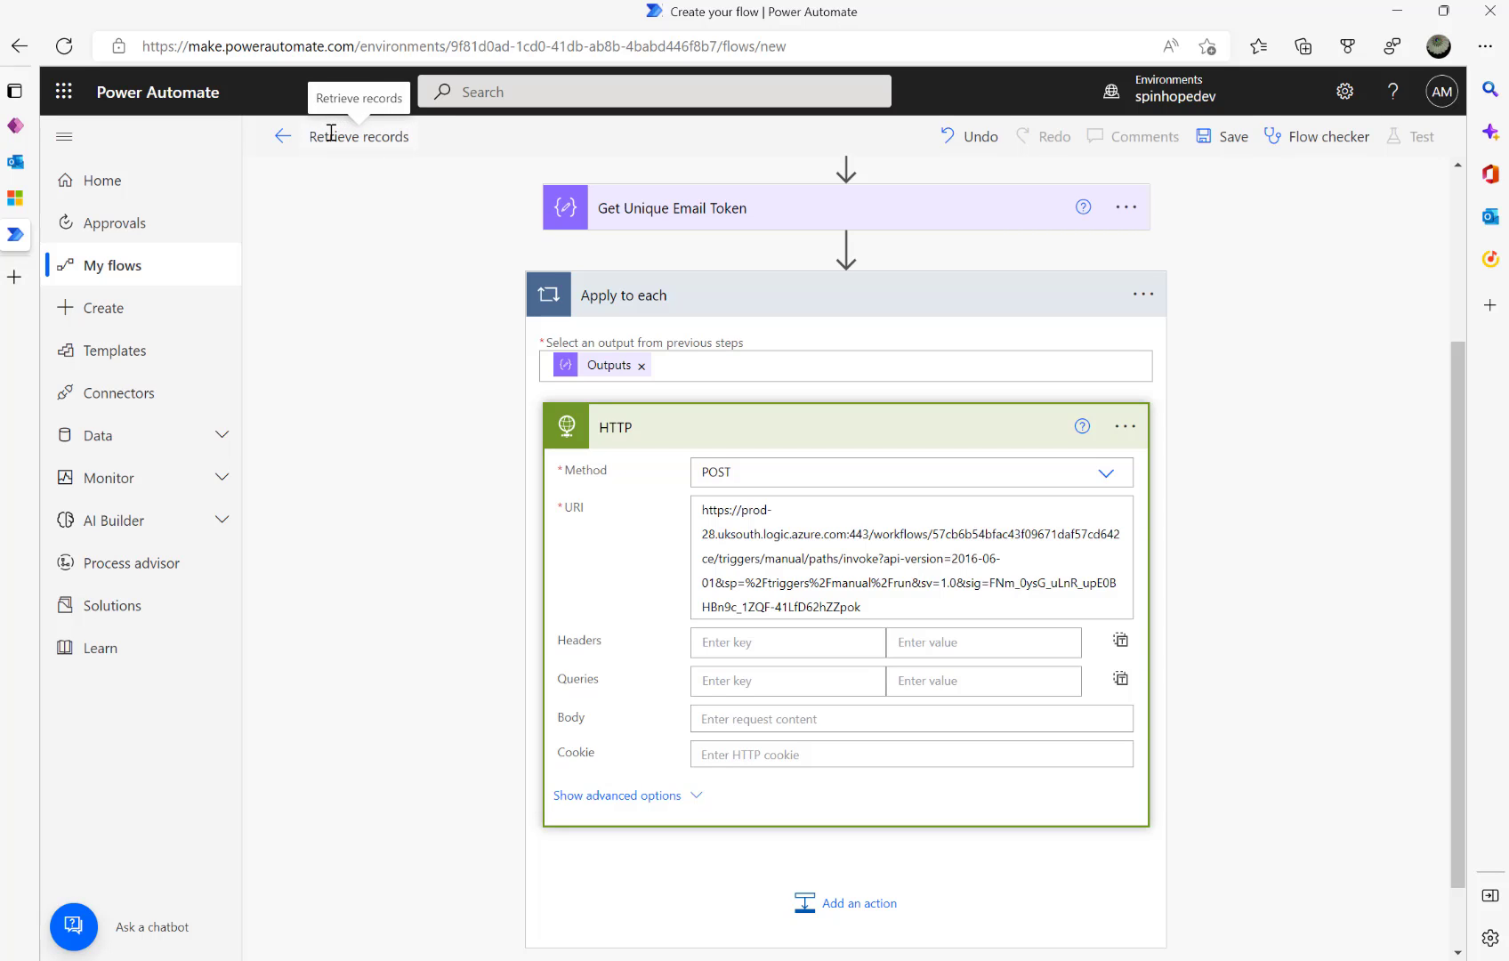
{"action": "type", "text": " waiti"}
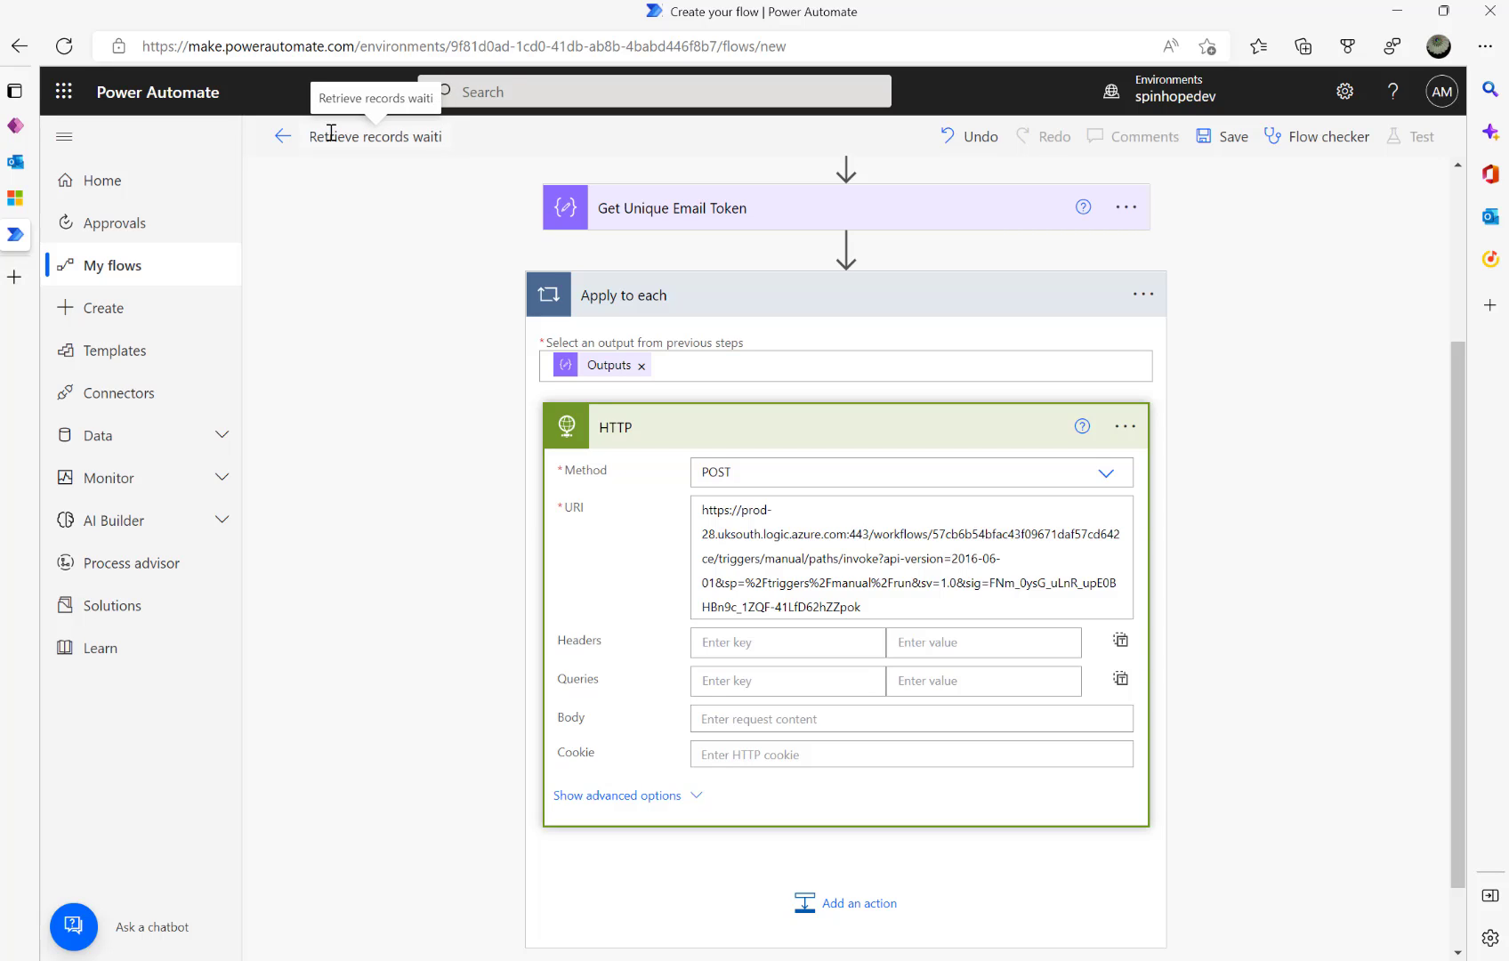
{"action": "type", "text": "ng for approvals"}
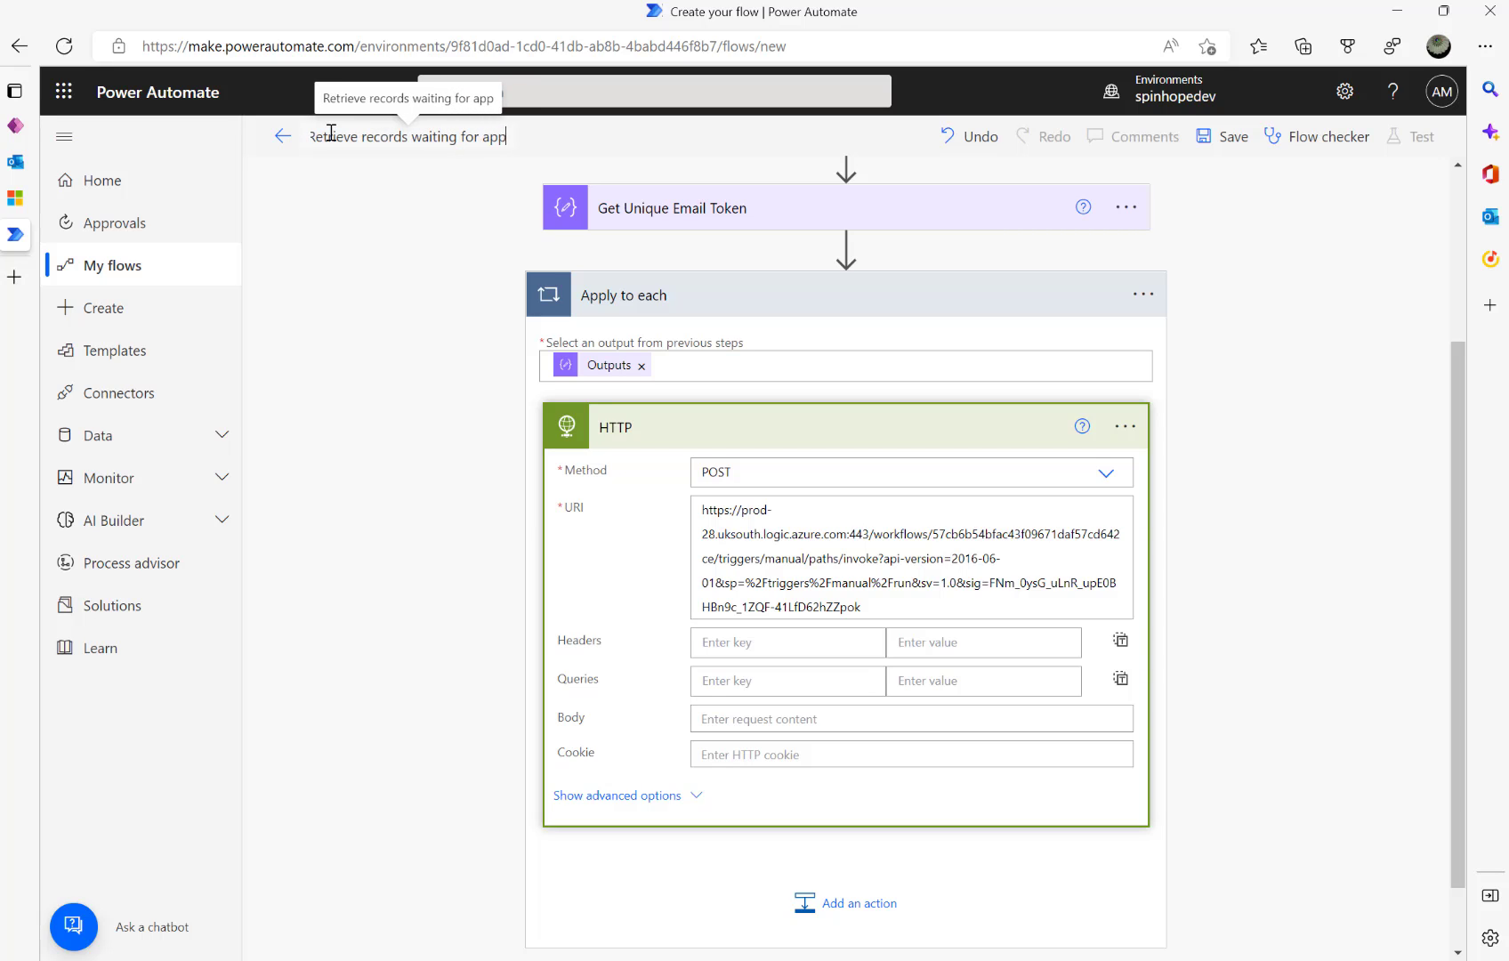
- Paste the JSON body with IsFirstEmail false and the EmailTokenId token, adding the missing comma after false
{"action": "left_click", "coordinate": [775, 720]}
{"action": "key", "text": "ctrl+v"}
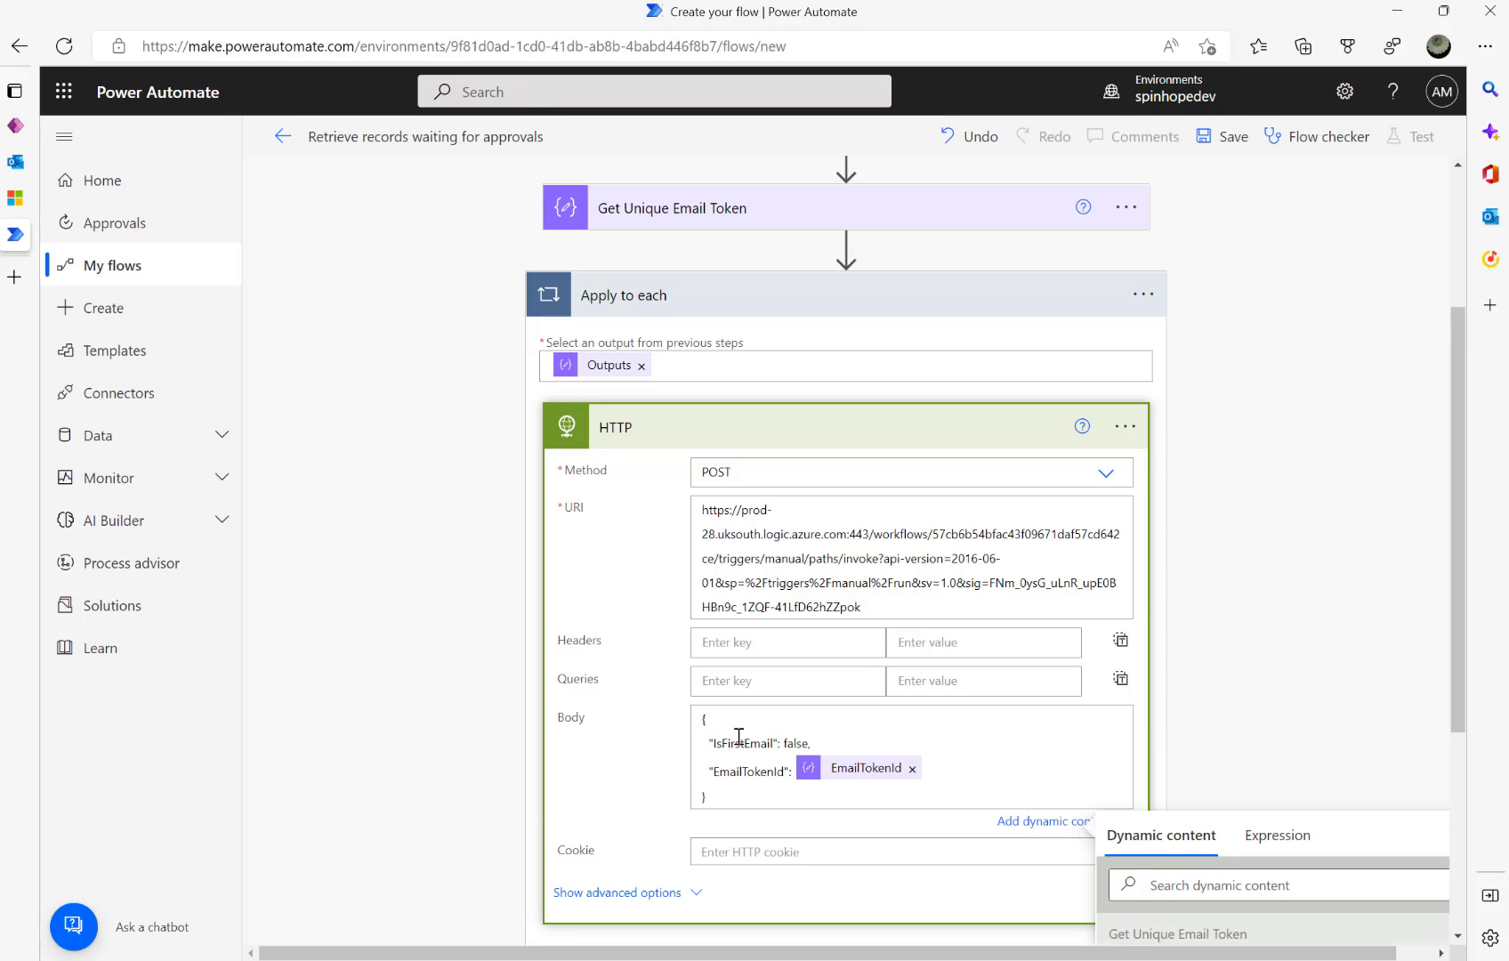
{"action": "double_click", "coordinate": [797, 743]}
{"action": "left_click", "coordinate": [838, 733]}
{"action": "double_click", "coordinate": [761, 771]}
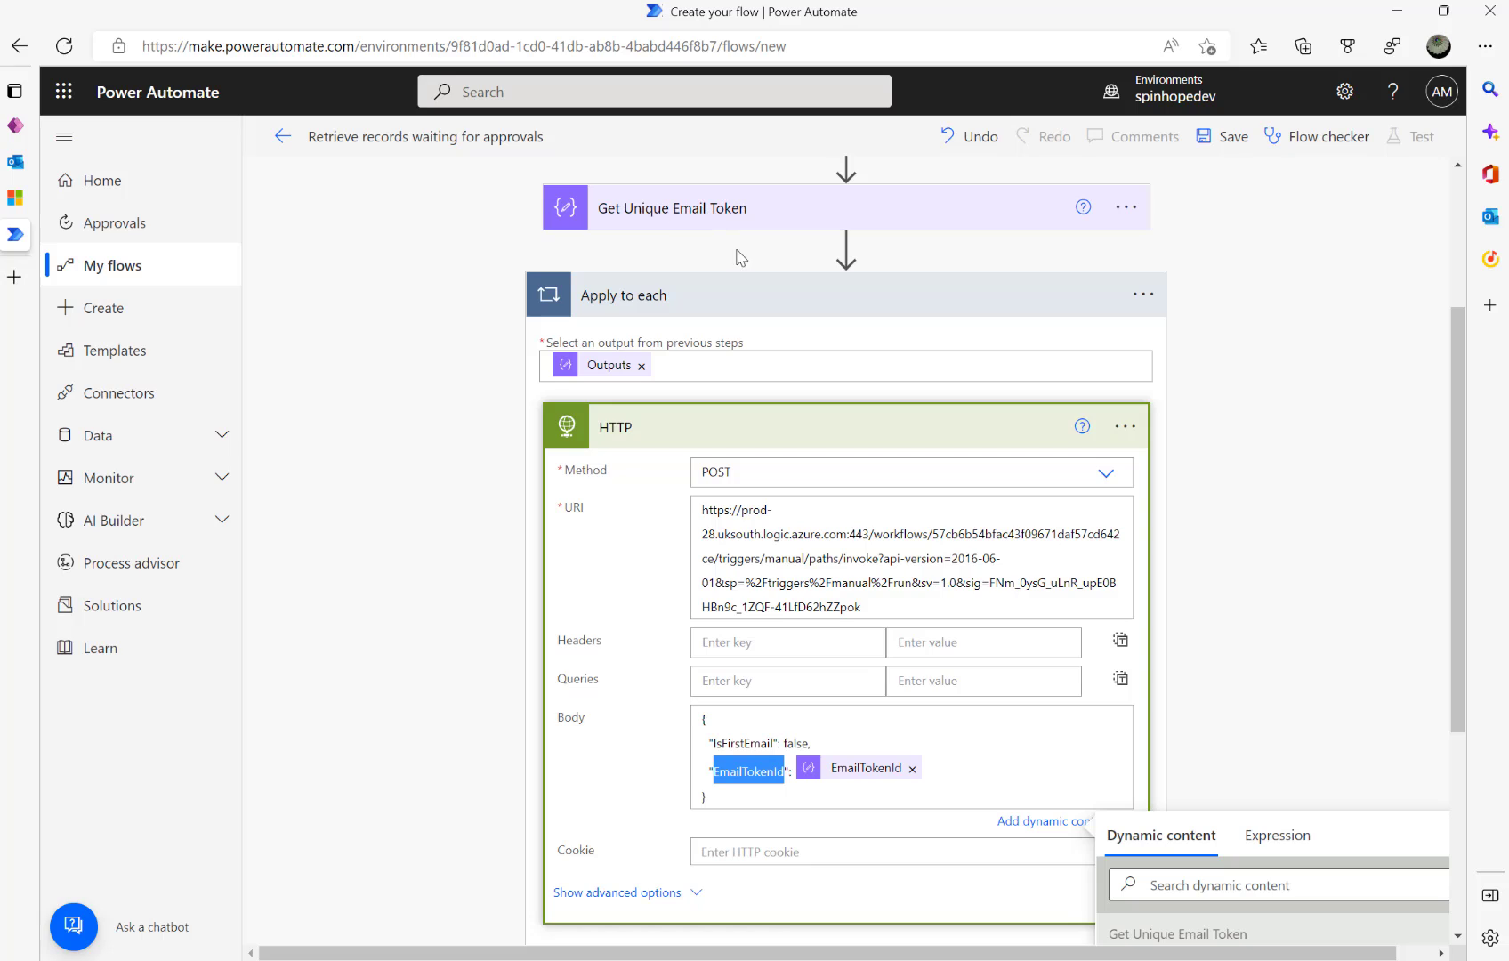
{"action": "mouse_move", "coordinate": [857, 766]}
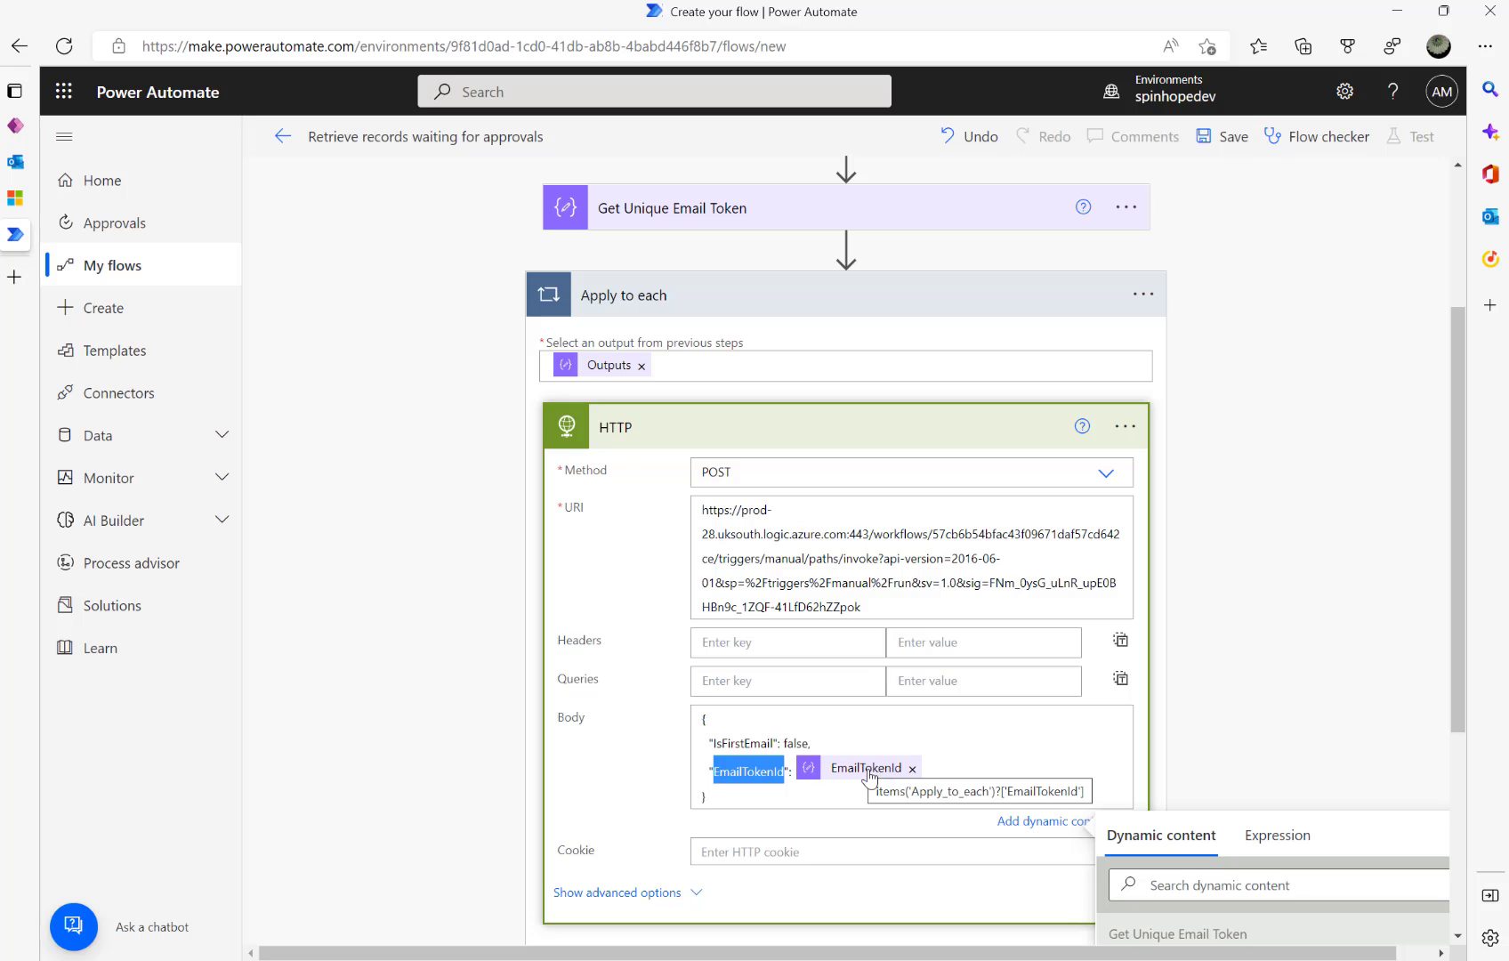
{"action": "scroll", "coordinate": [470, 642], "scroll_direction": "down", "scroll_amount": 2}
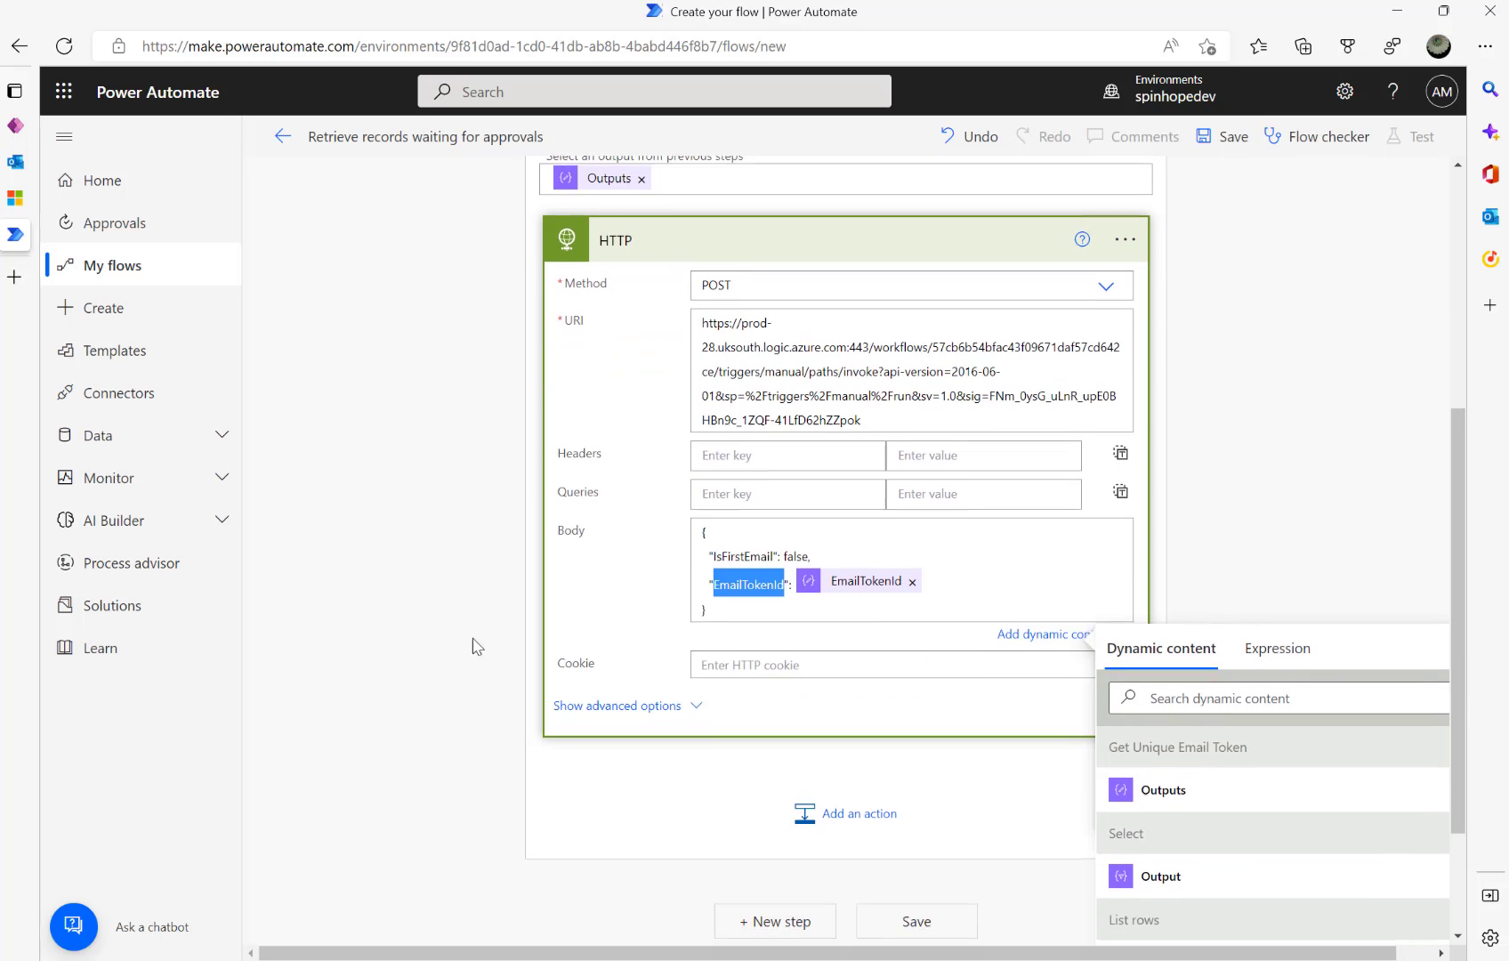
{"action": "left_click", "coordinate": [959, 543]}
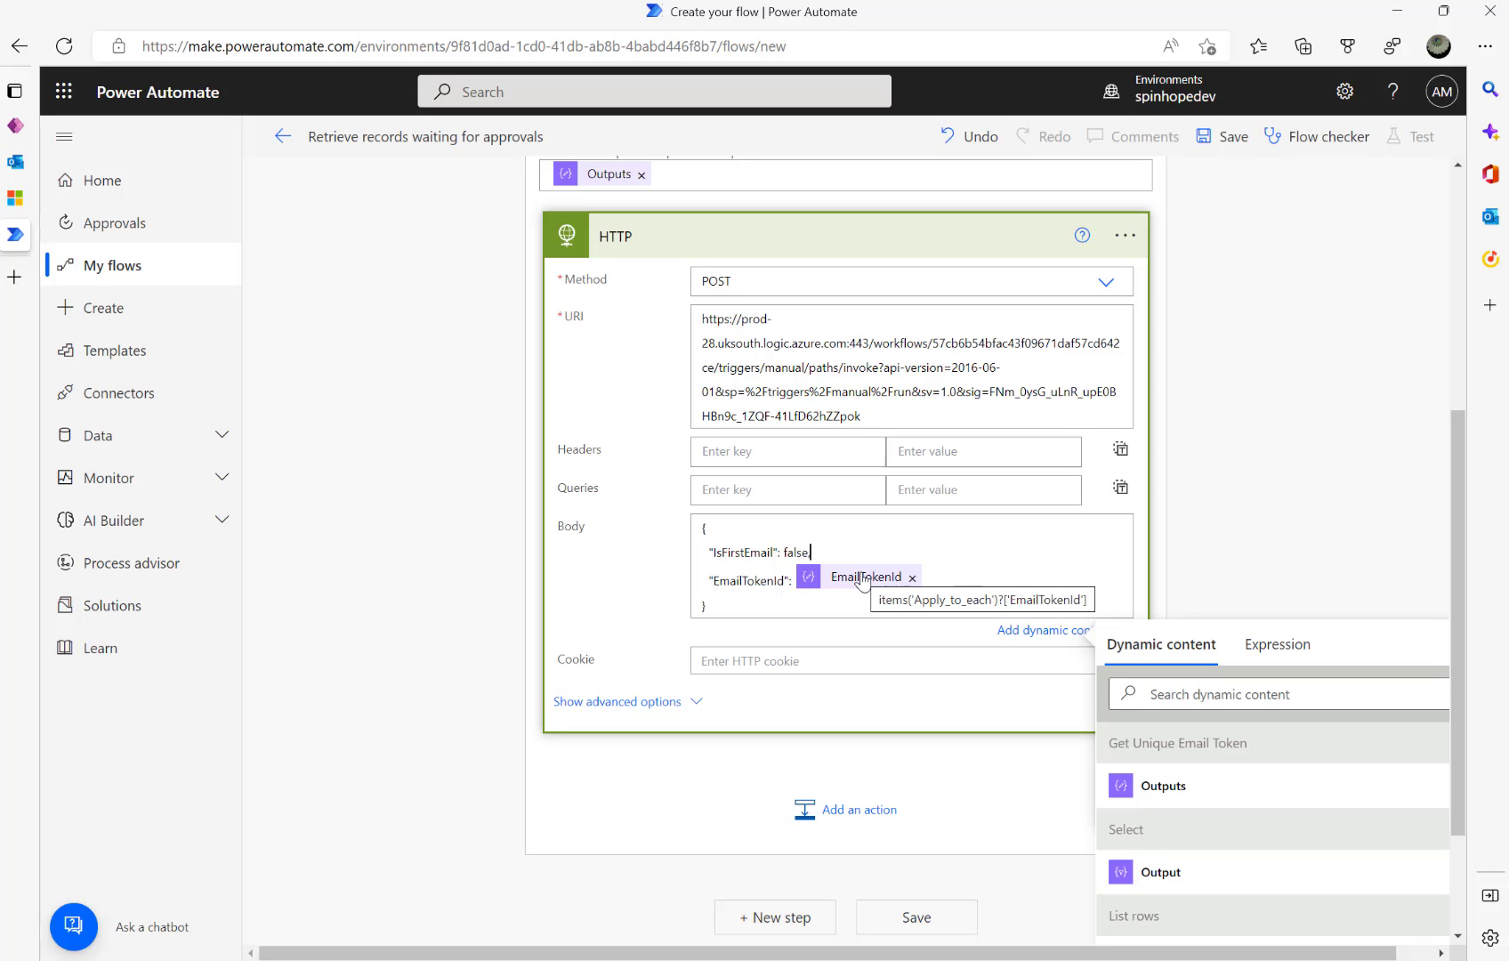
{"action": "type", "text": ","}
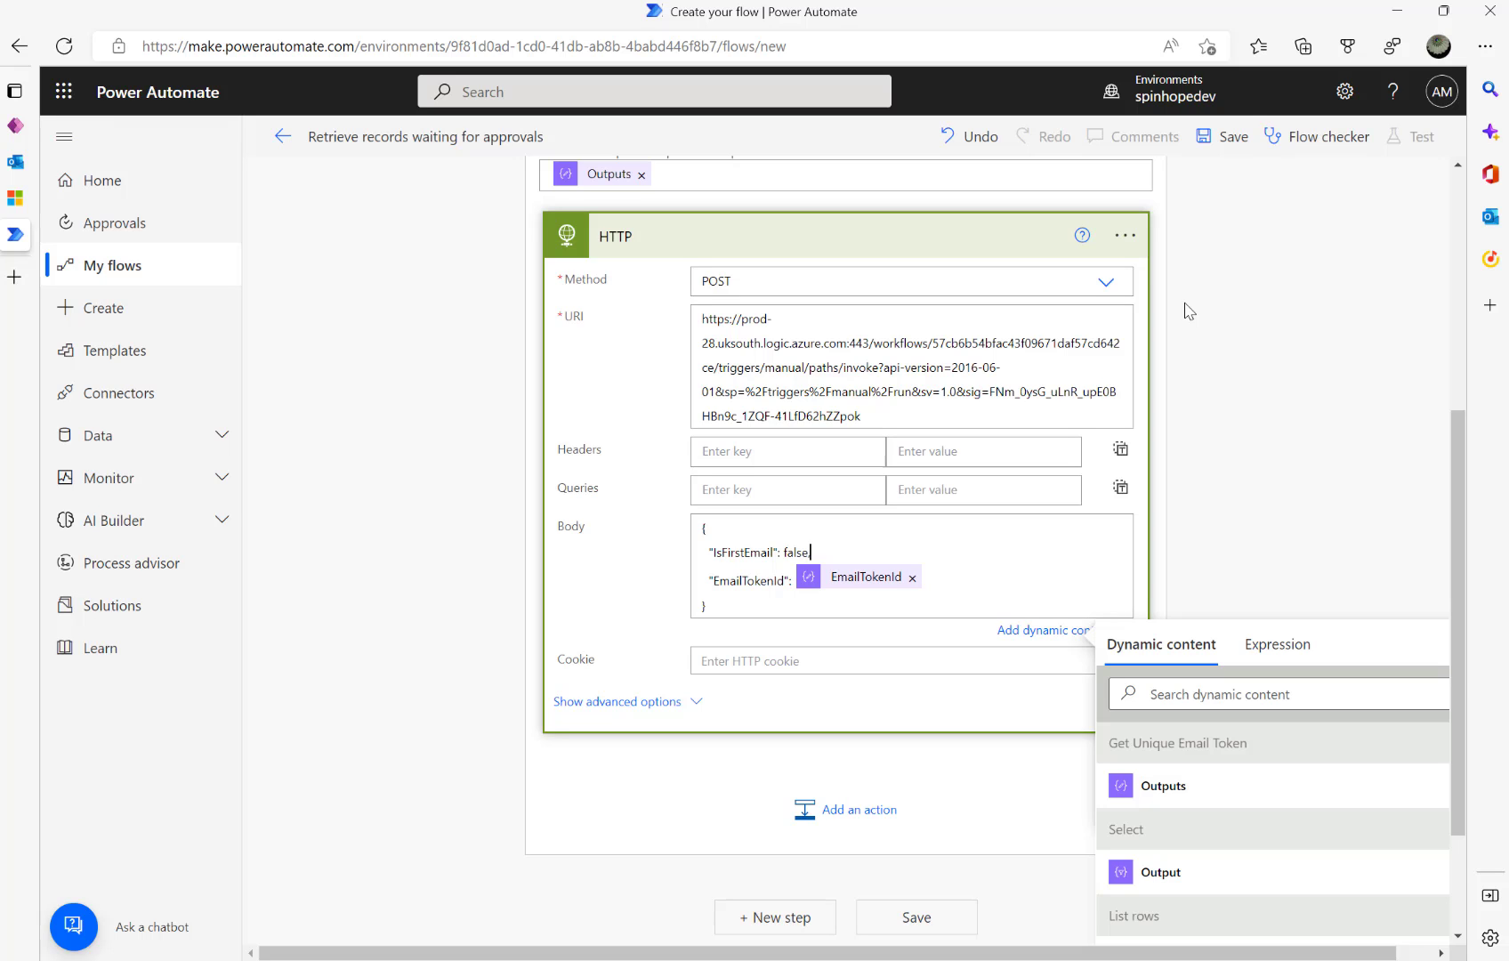
{"action": "left_click", "coordinate": [15, 197]}
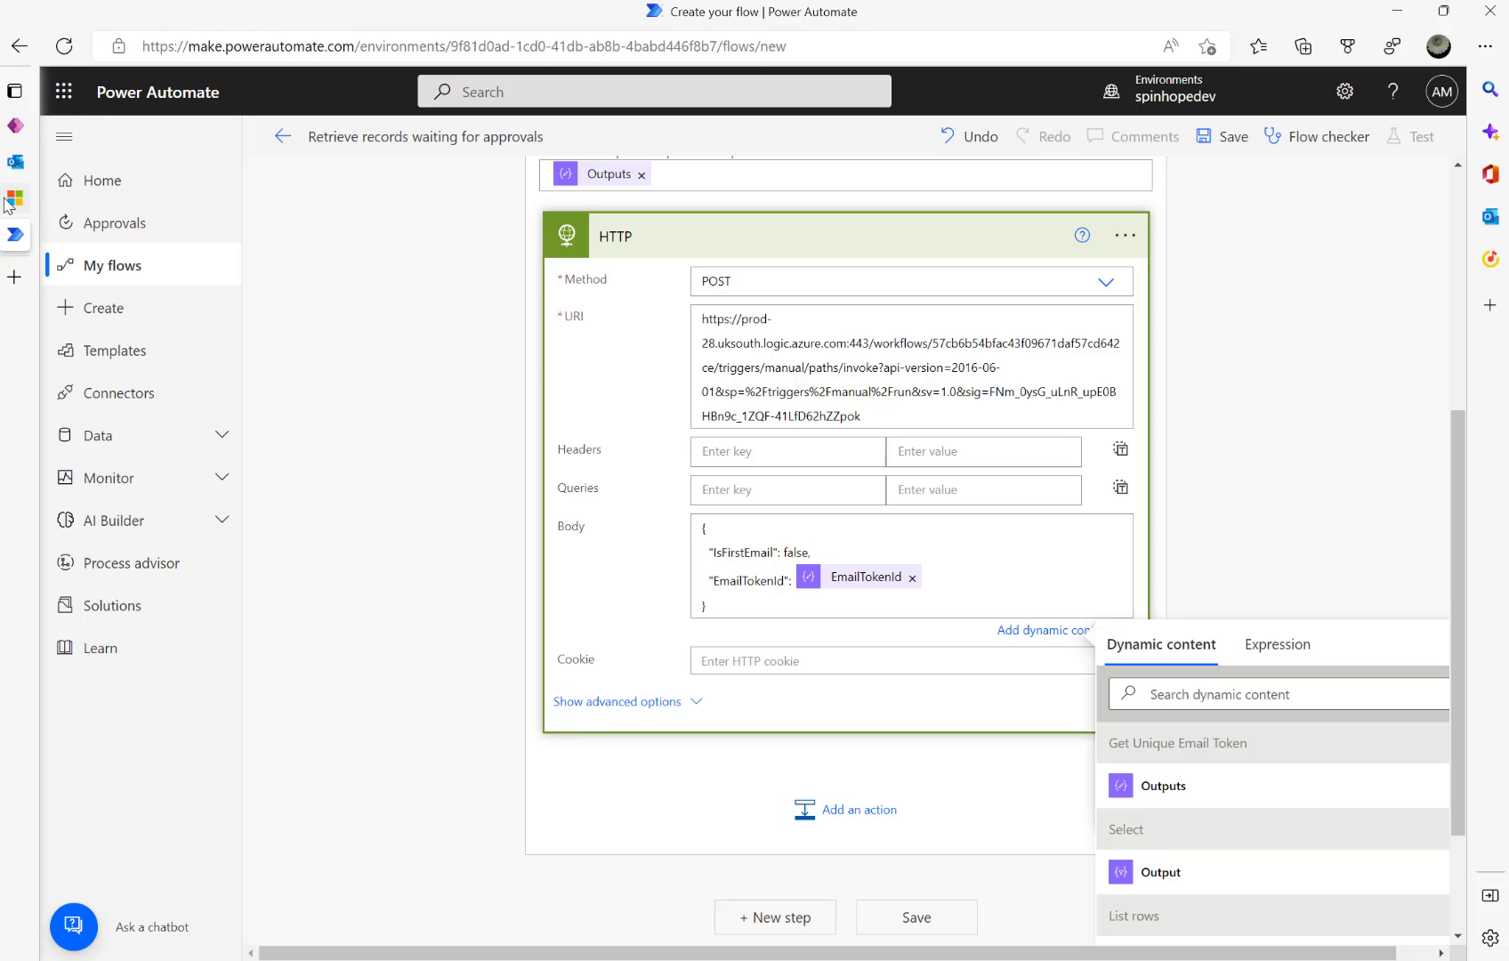
- Name the new blank flow 'Cancel Reminder Flow Runs'
{"action": "left_click", "coordinate": [633, 636]}
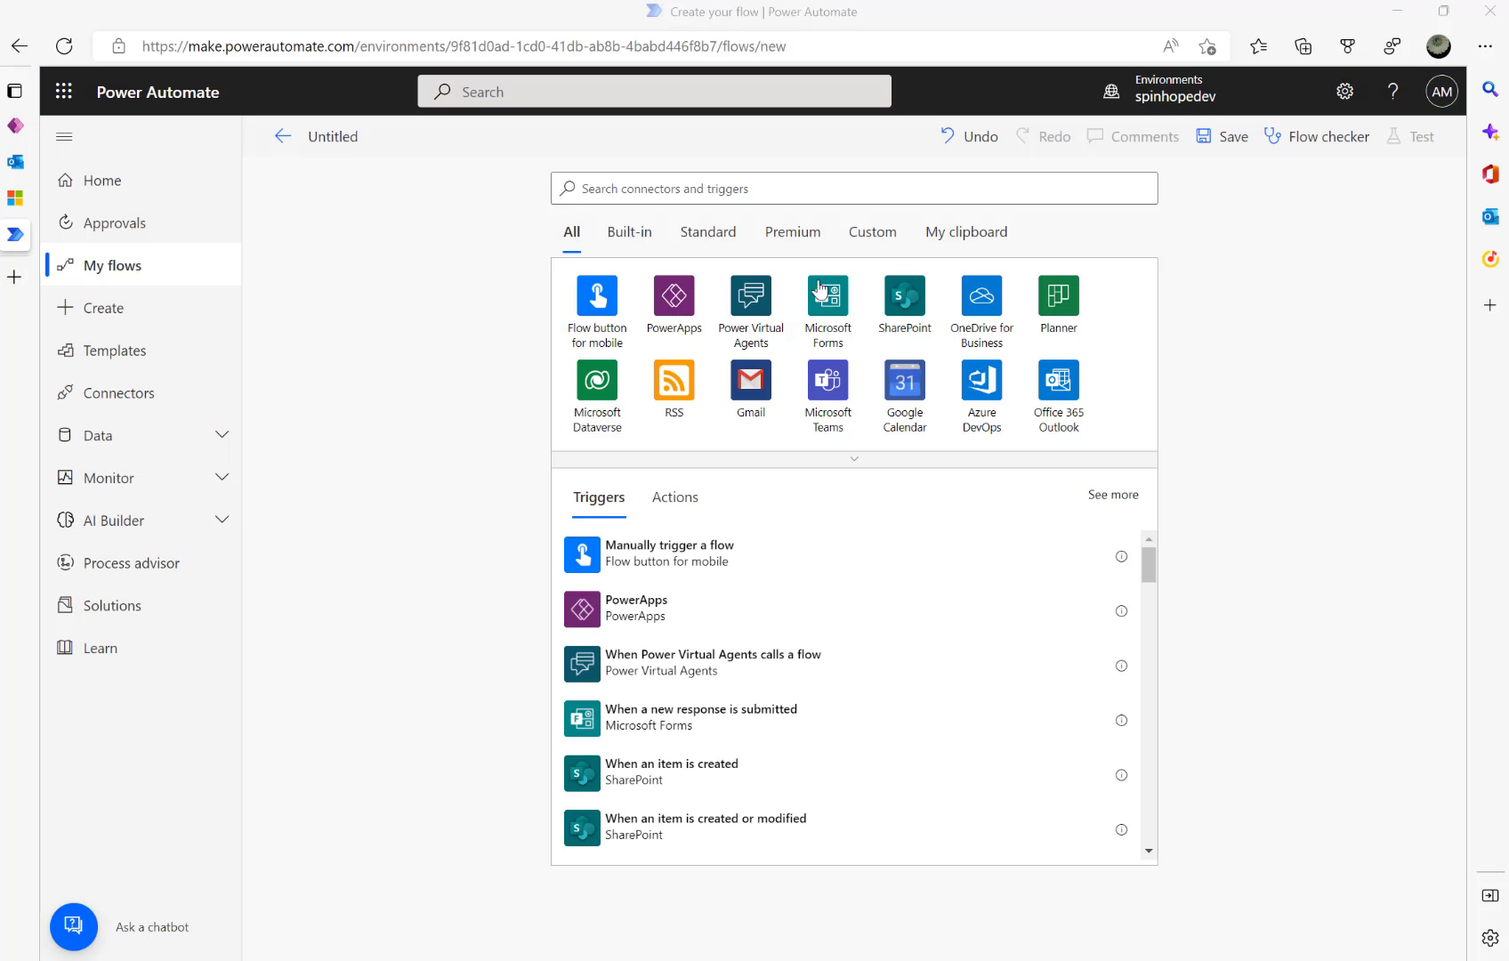
{"action": "left_click", "coordinate": [340, 143]}
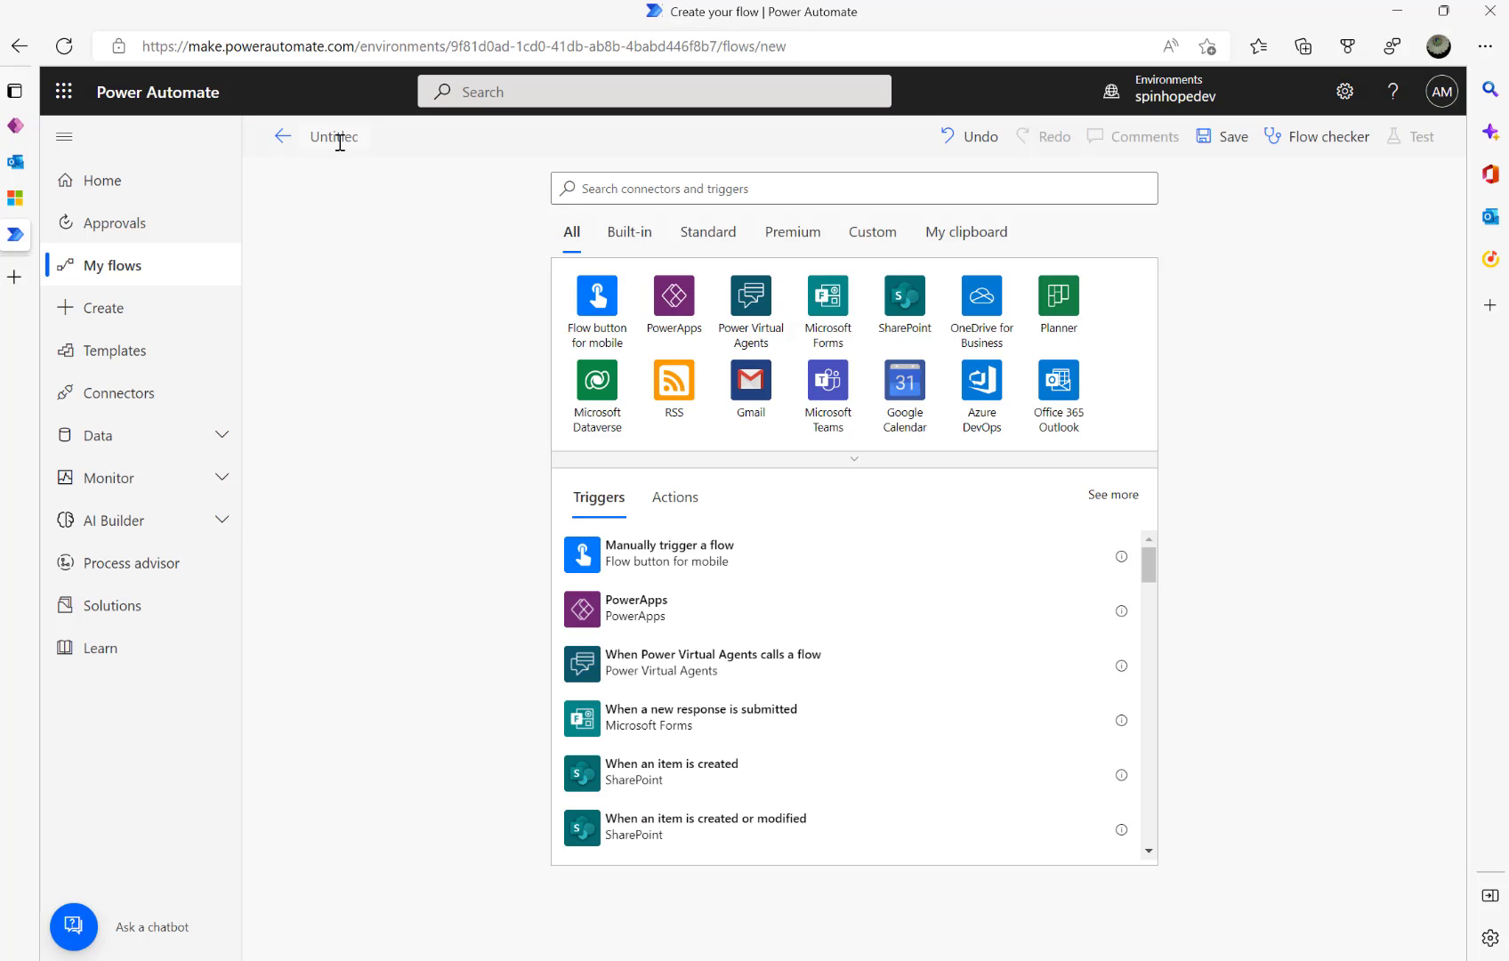
{"action": "type", "text": "Cancel Reminder F"}
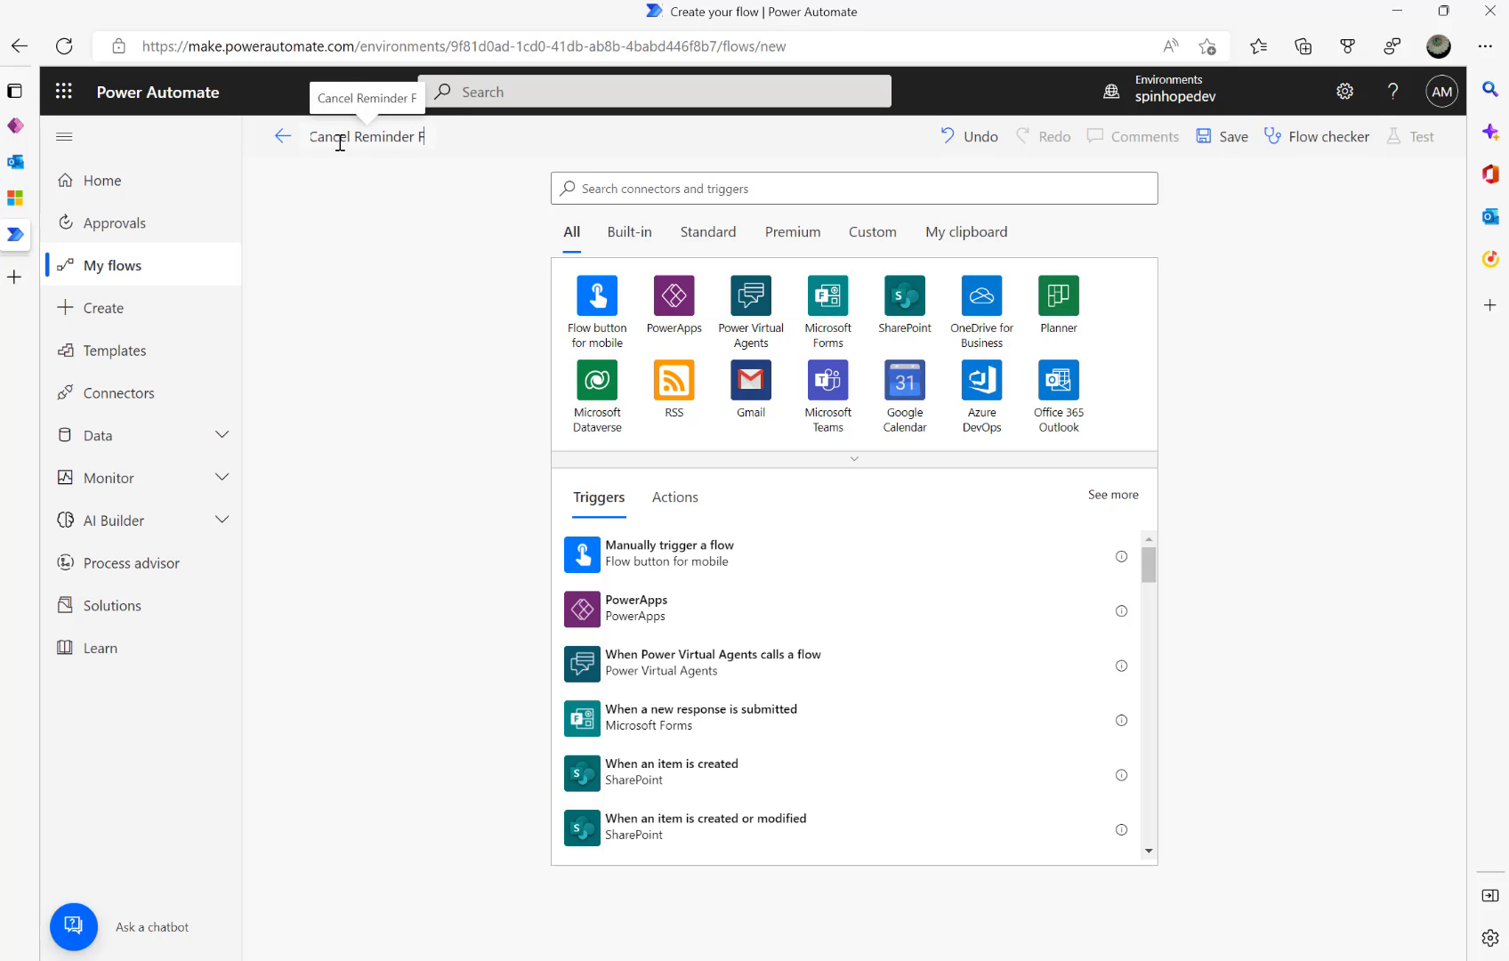
{"action": "type", "text": "low Runs"}
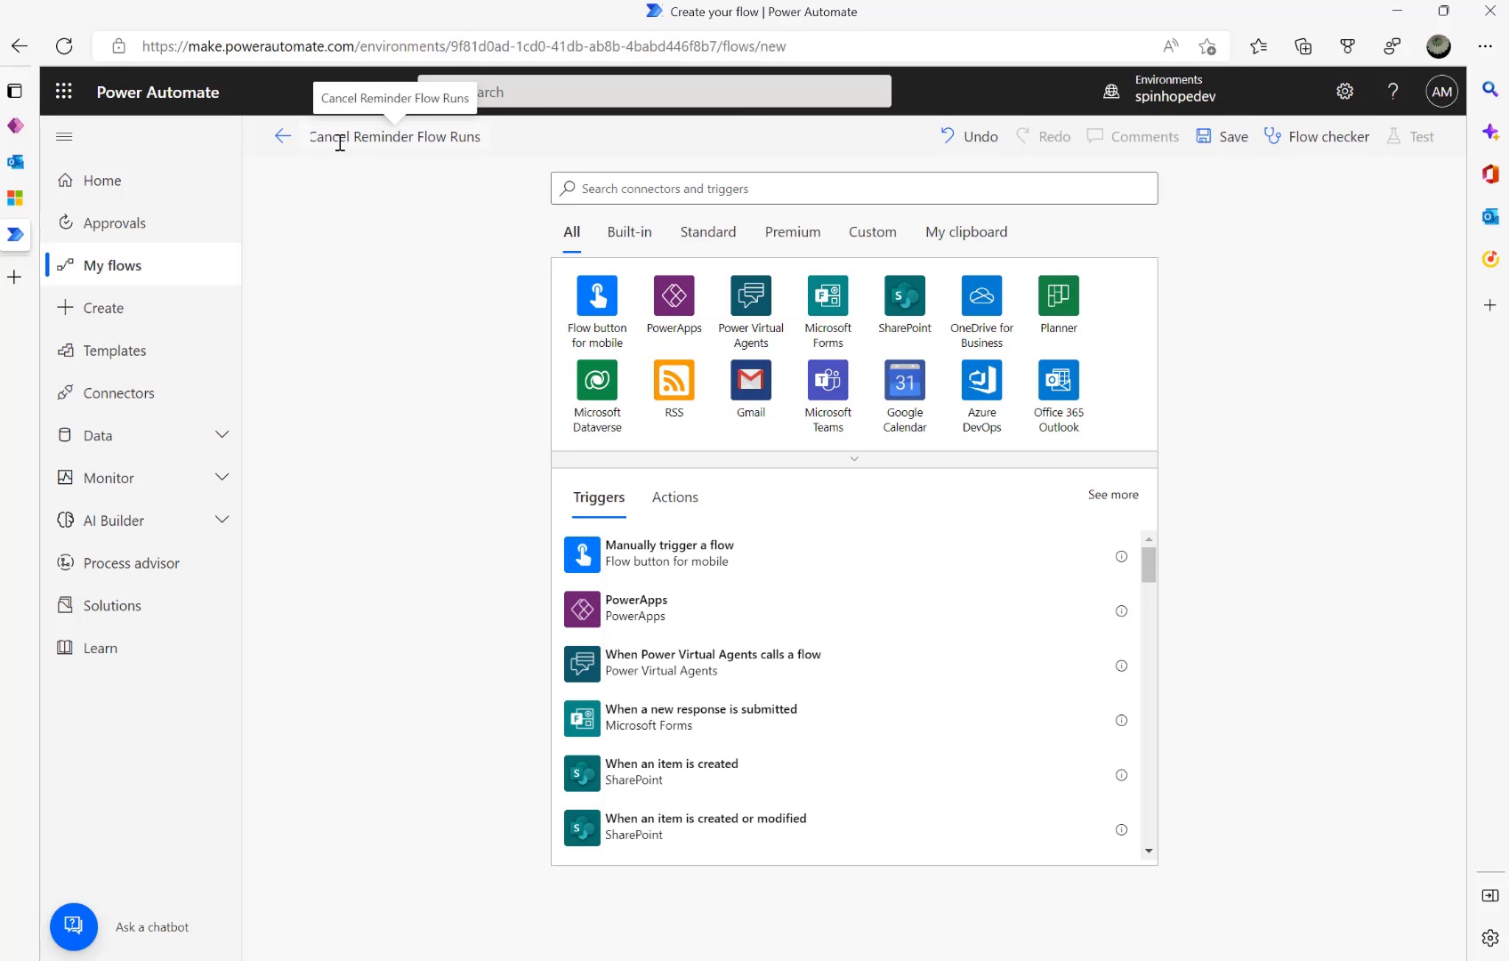
- Add the Dataverse 'When a row is added, modified or deleted' trigger with the note 'Approved or Rejected by User'
{"action": "left_click", "coordinate": [604, 385]}
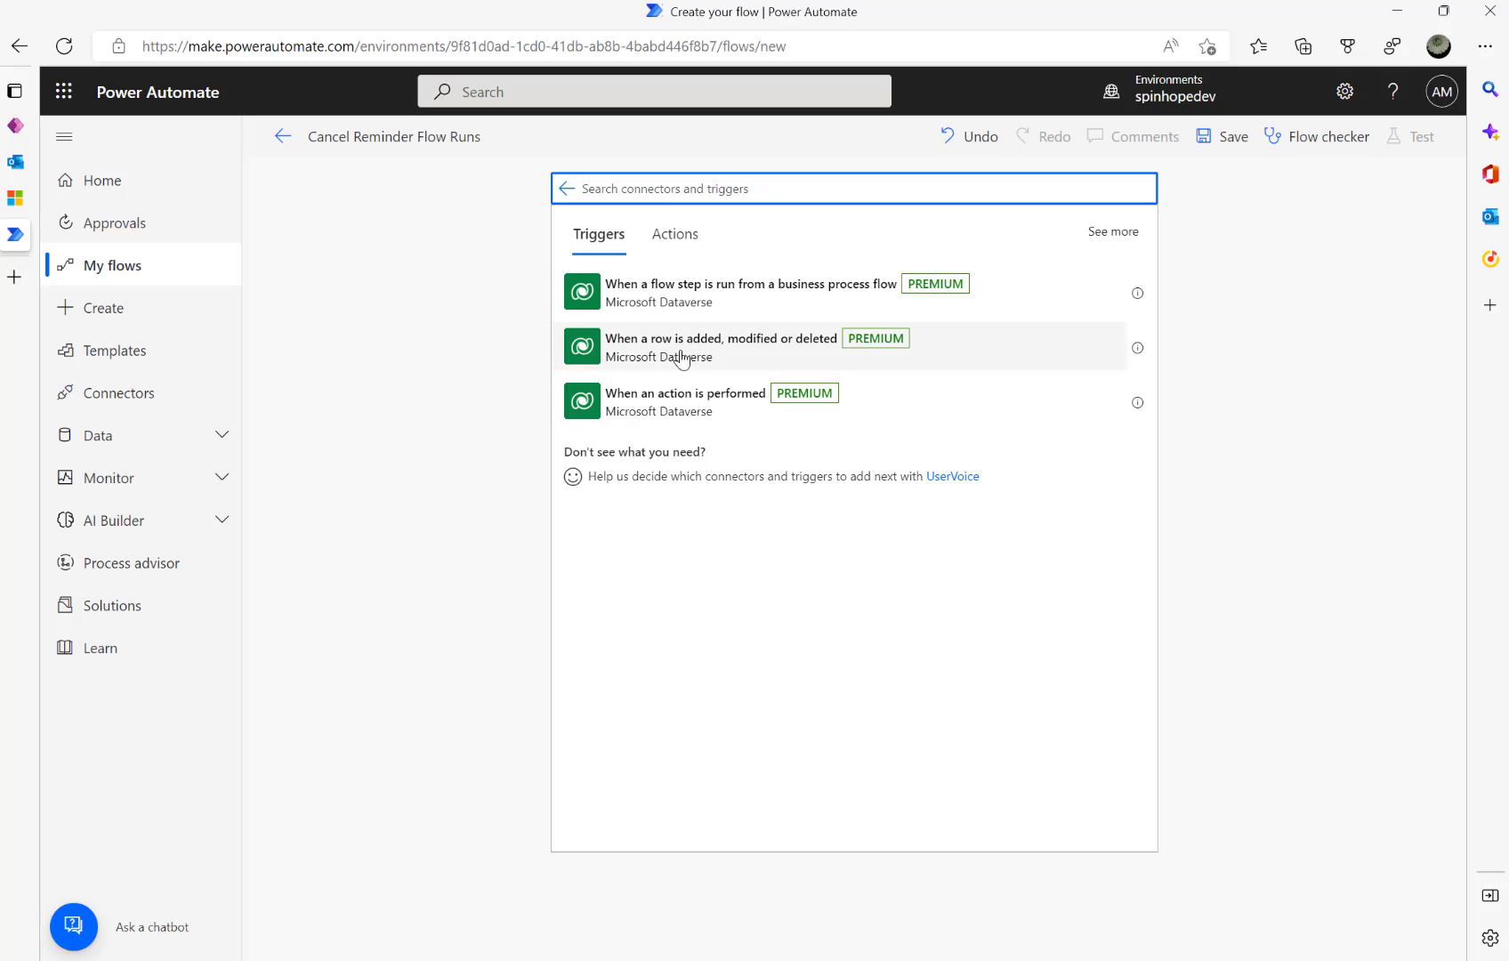
{"action": "left_click", "coordinate": [703, 359]}
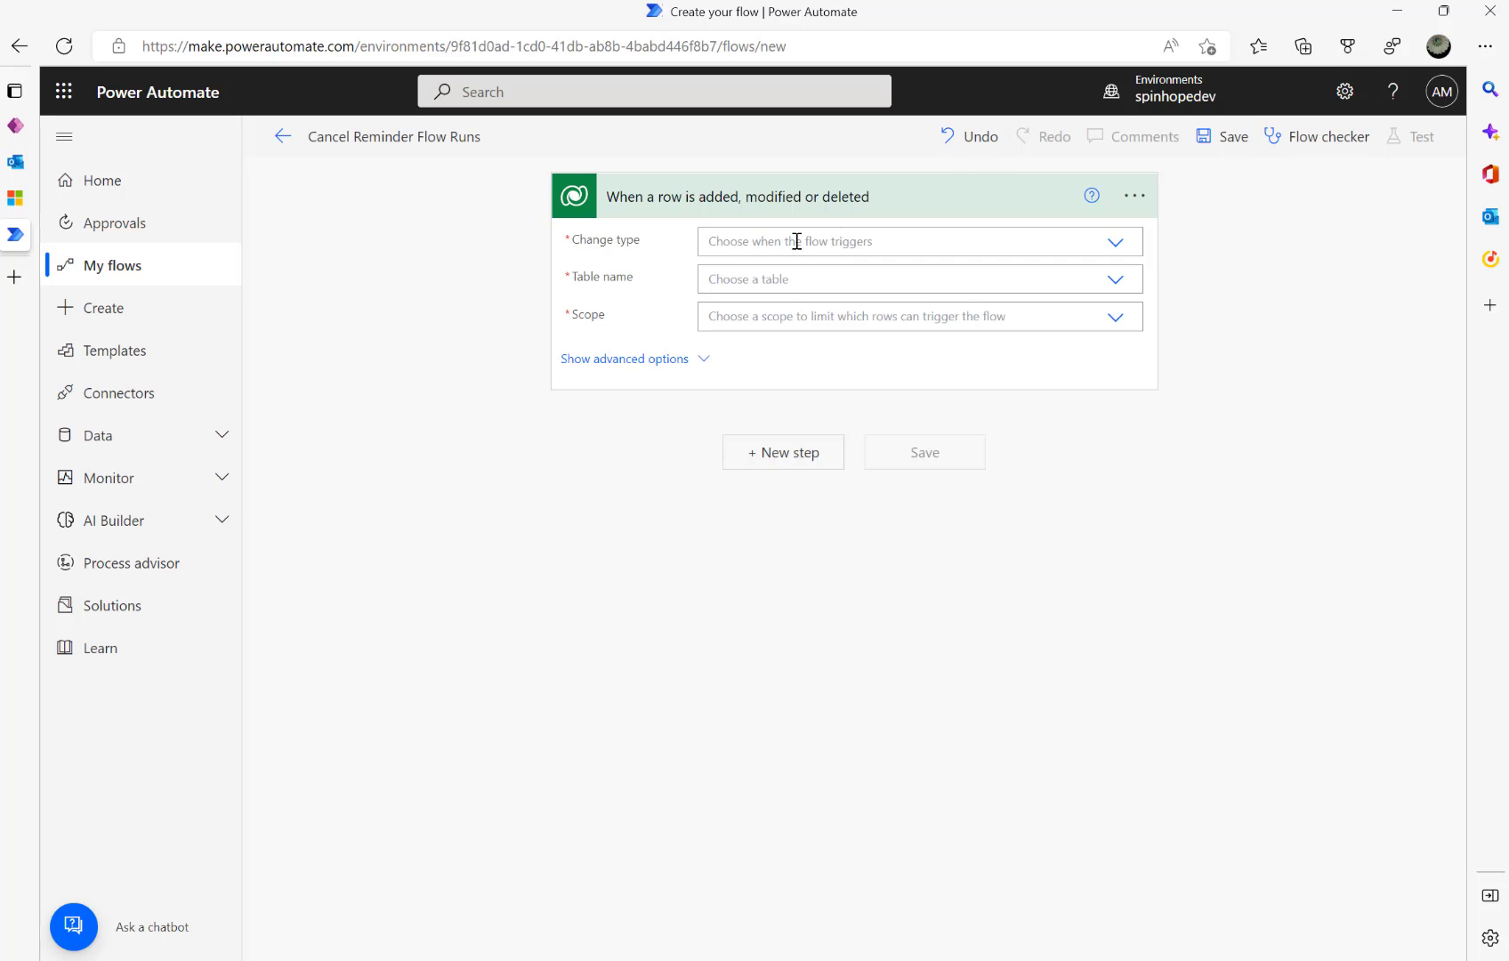
{"action": "left_click", "coordinate": [1132, 197]}
{"action": "left_click", "coordinate": [1231, 266]}
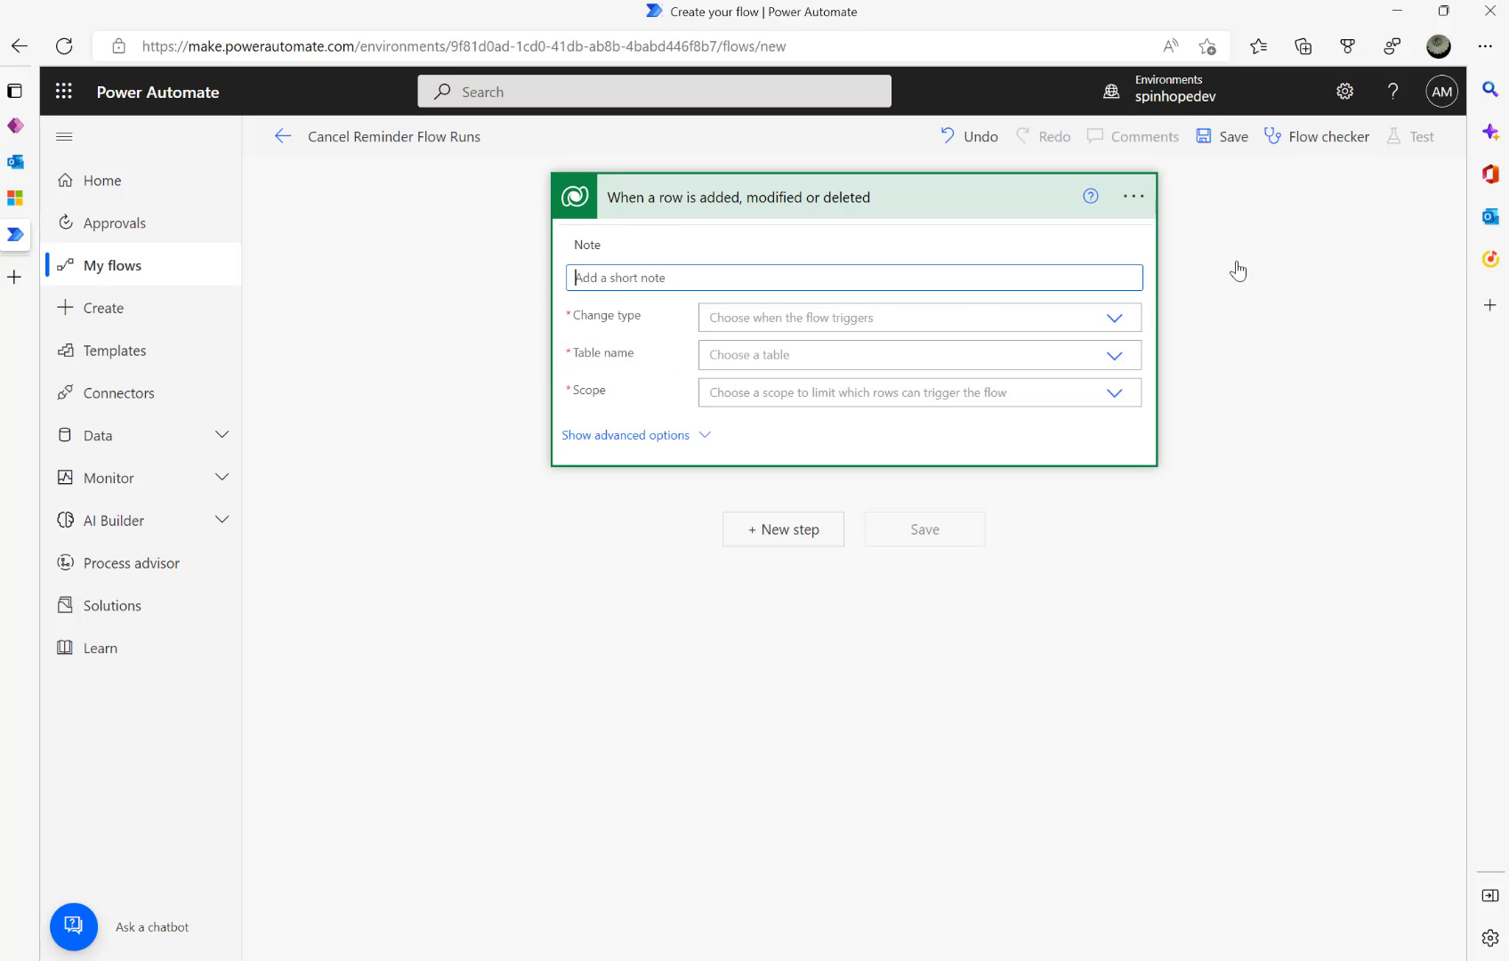
{"action": "type", "text": "Approved or Rejected by User"}
{"action": "left_click", "coordinate": [1124, 318]}
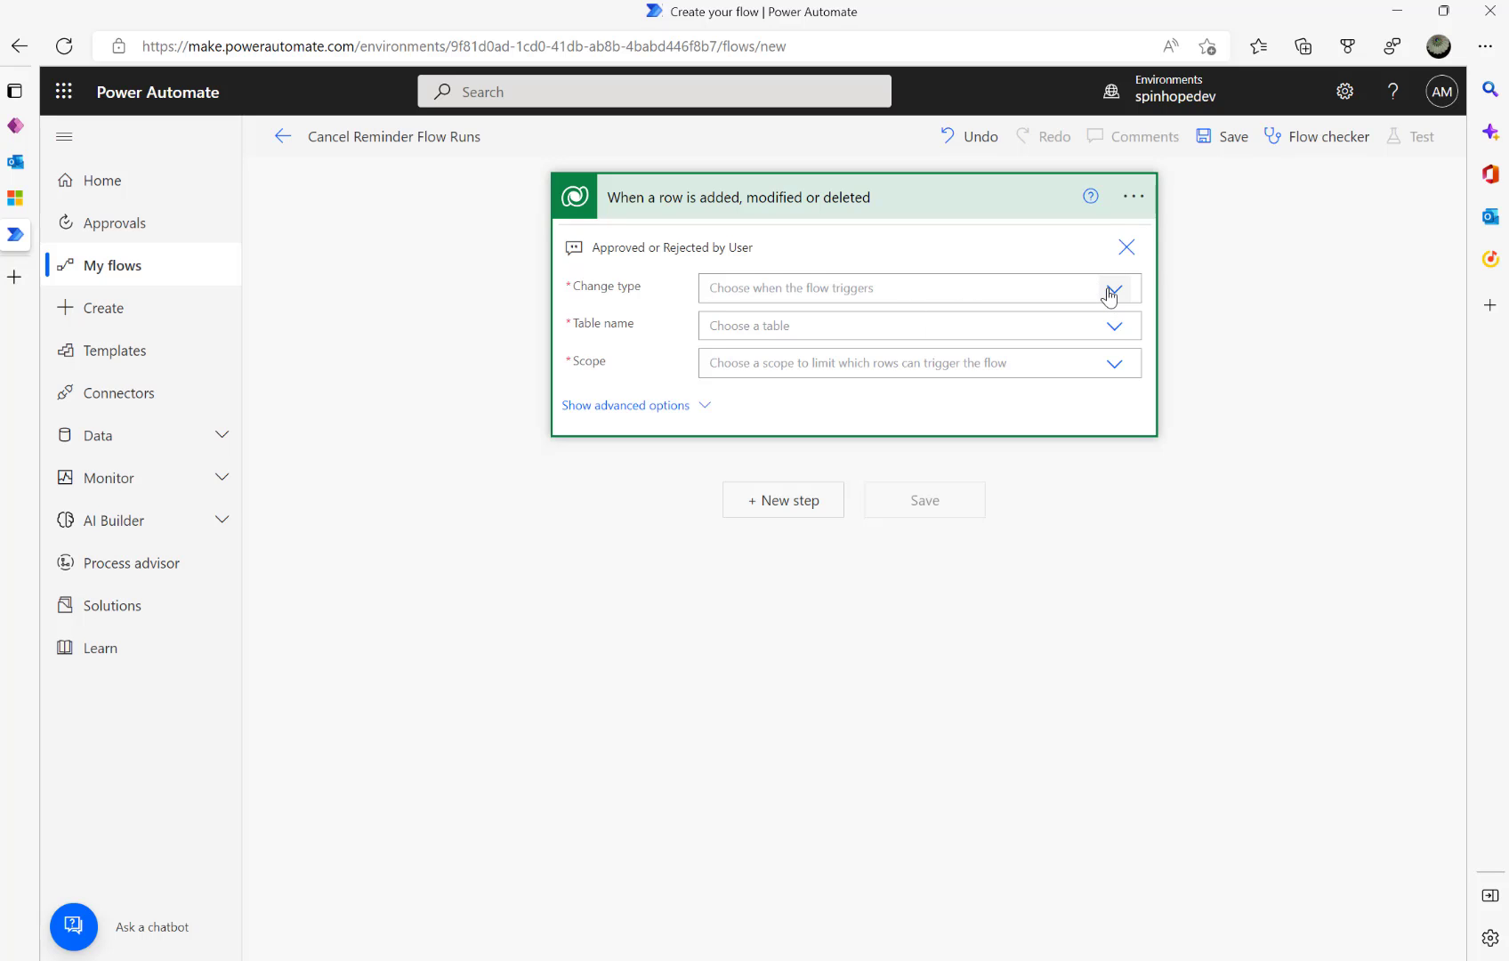
- Make the trigger fire on Modified rows of the Email Reminders table at Organization scope
{"action": "left_click", "coordinate": [1110, 290]}
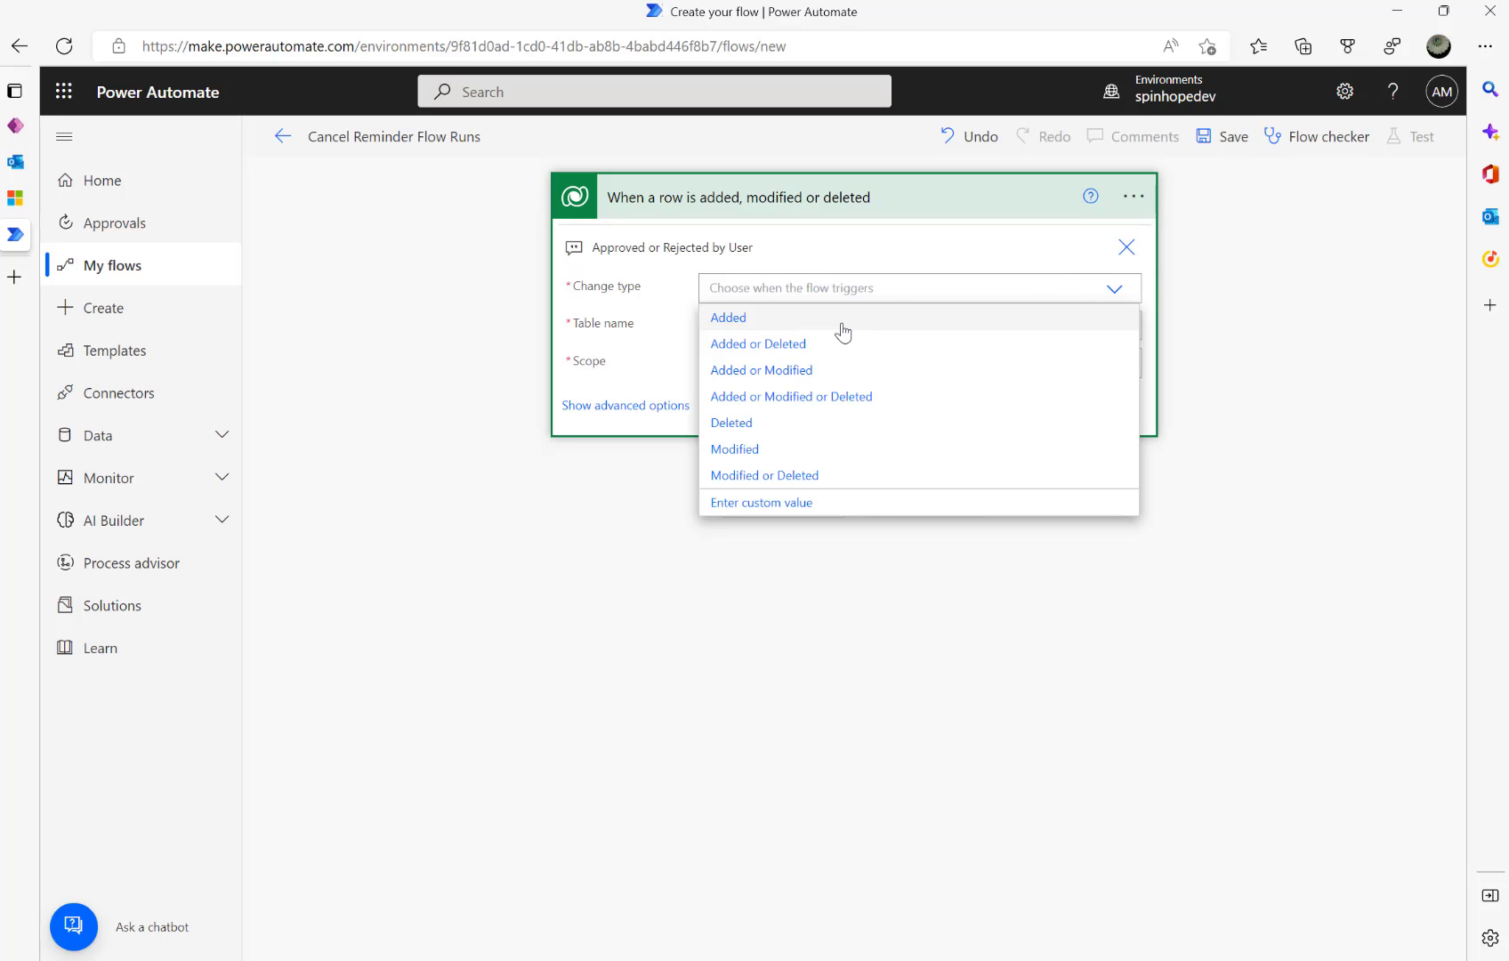
{"action": "left_click", "coordinate": [752, 449]}
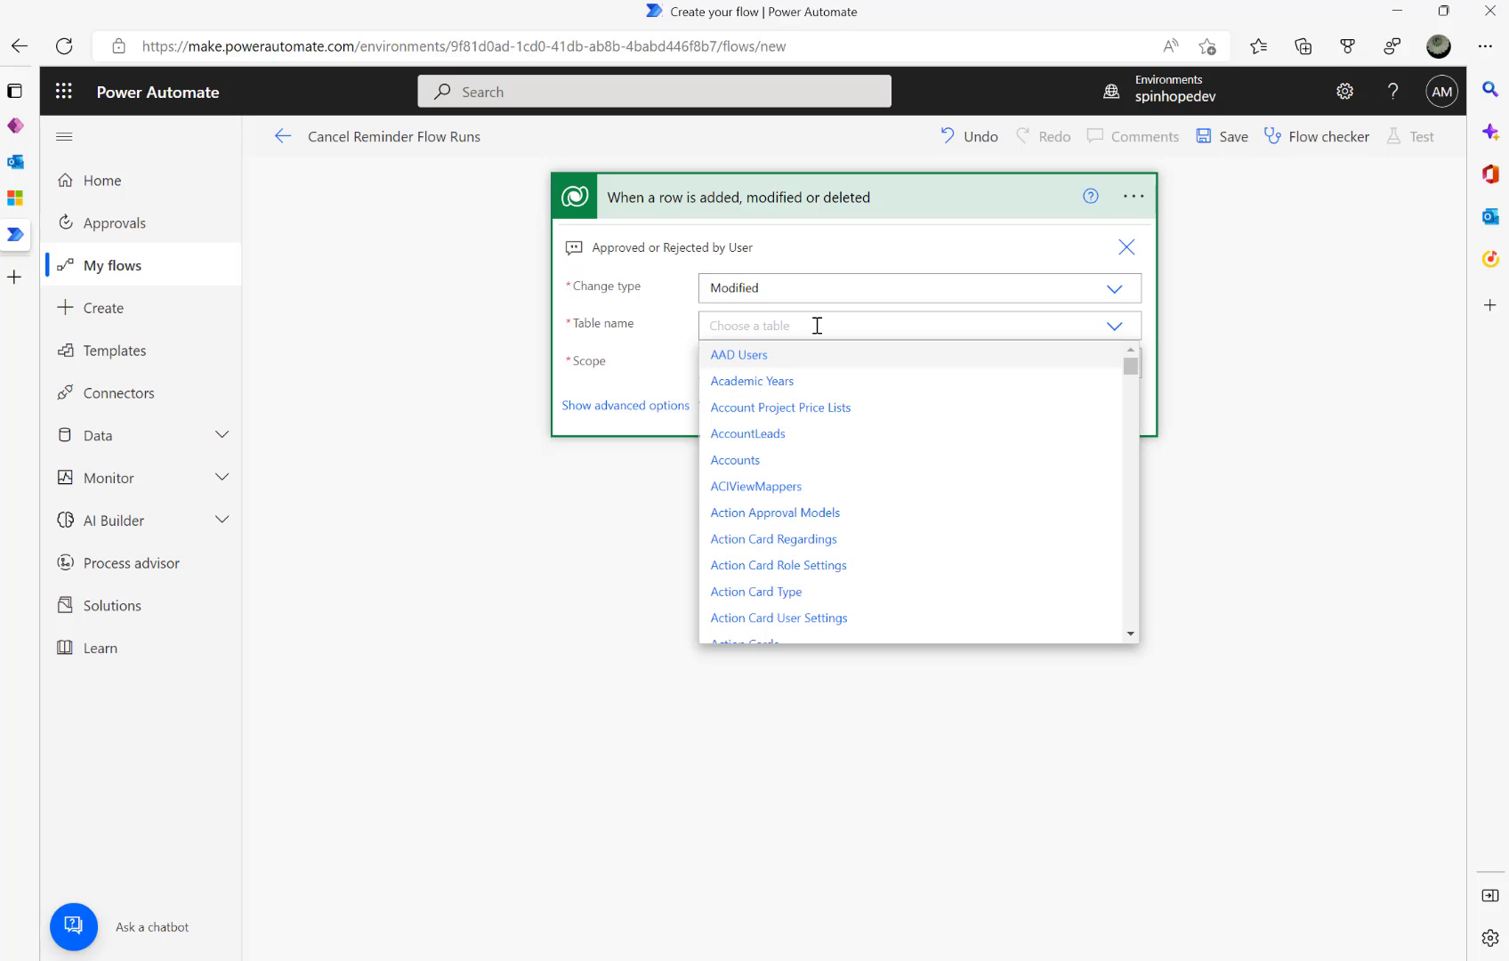
{"action": "type", "text": "Email Rm"}
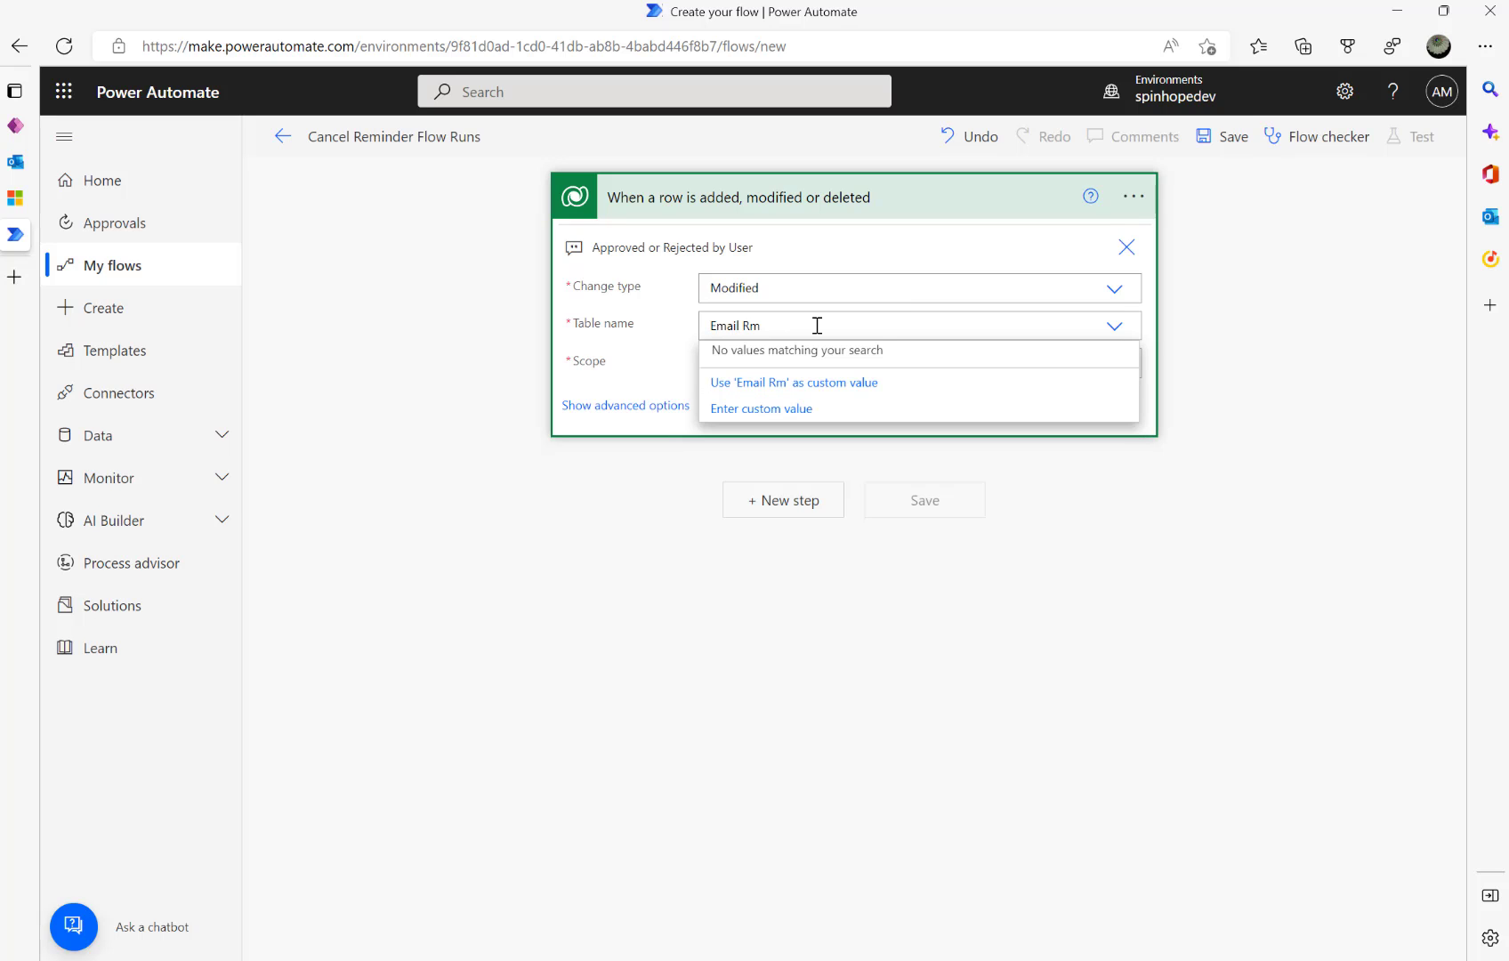
{"action": "key", "text": "BackSpace"}
{"action": "type", "text": "eminders"}
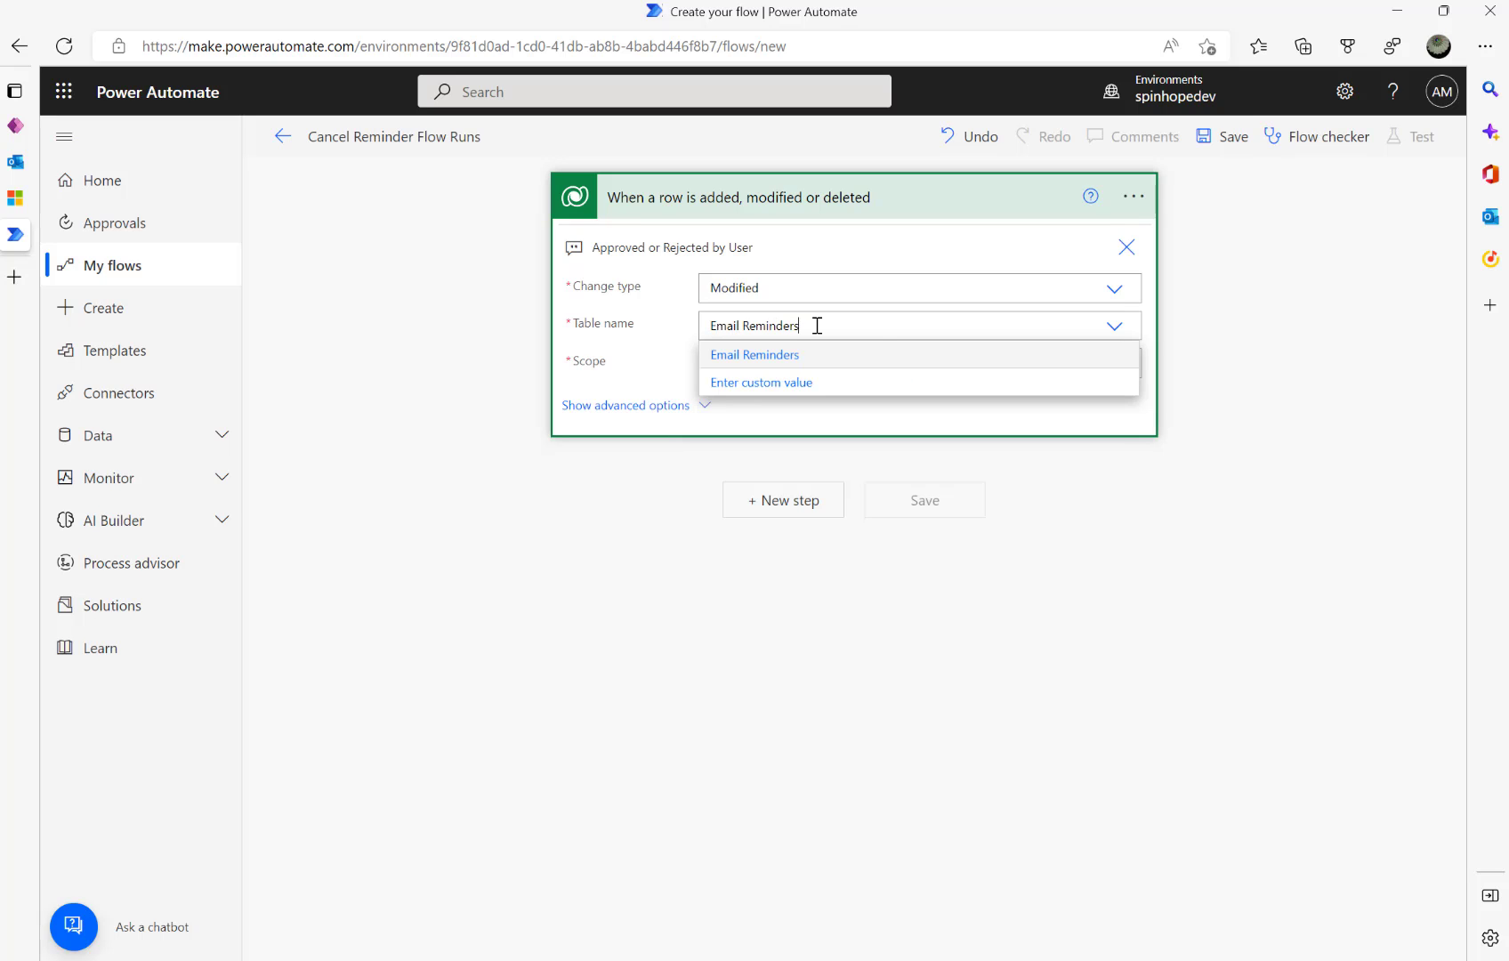
{"action": "left_click", "coordinate": [782, 357]}
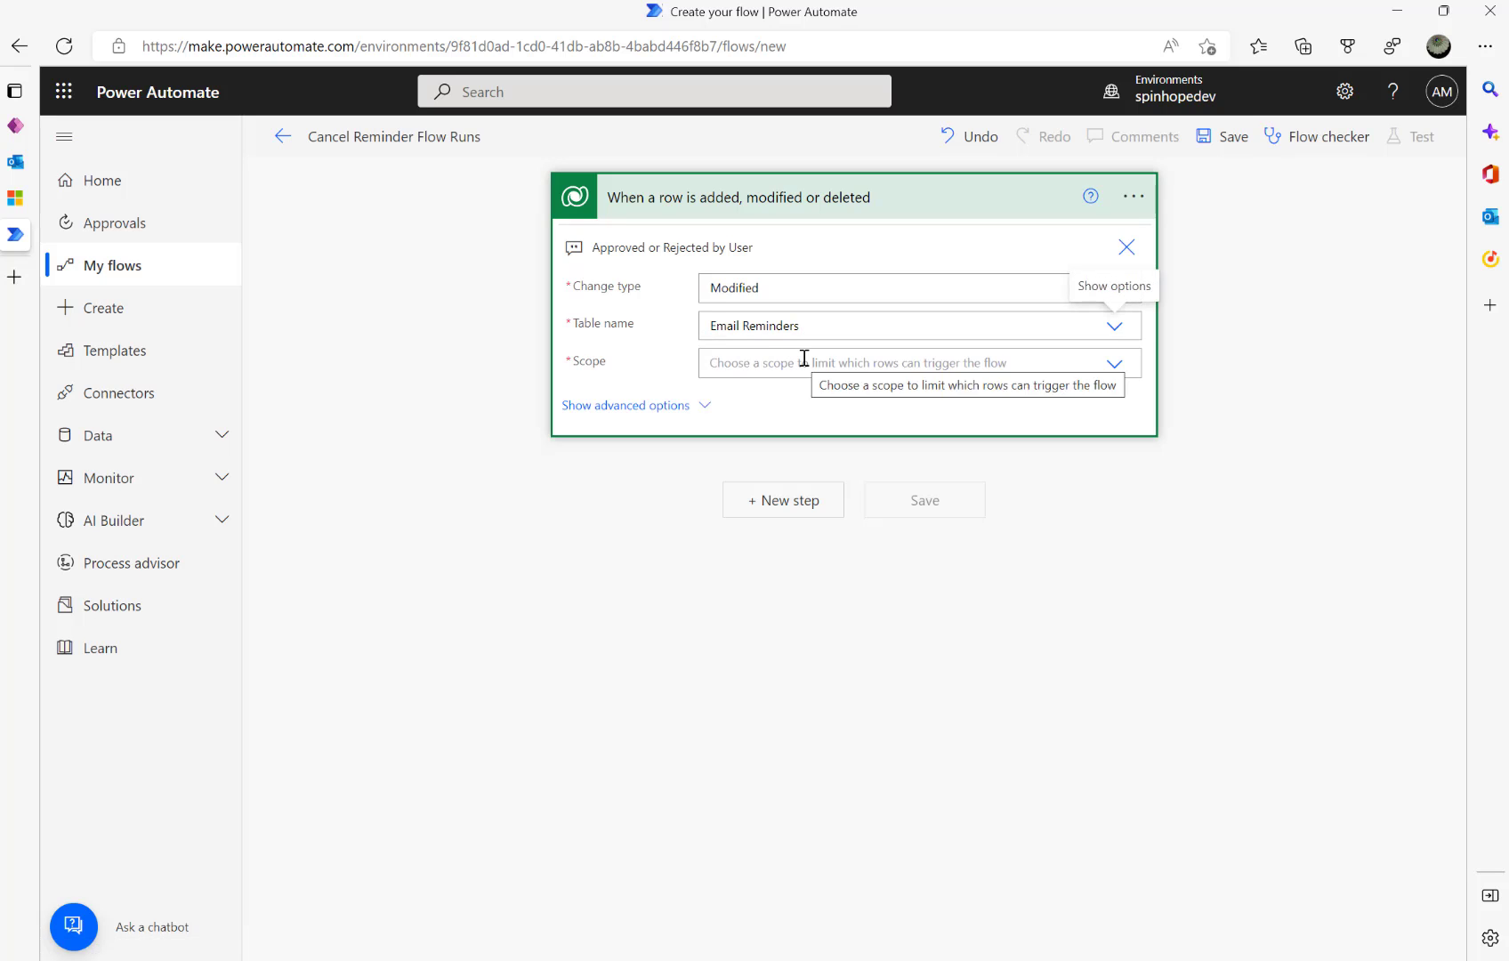
{"action": "left_click", "coordinate": [803, 360]}
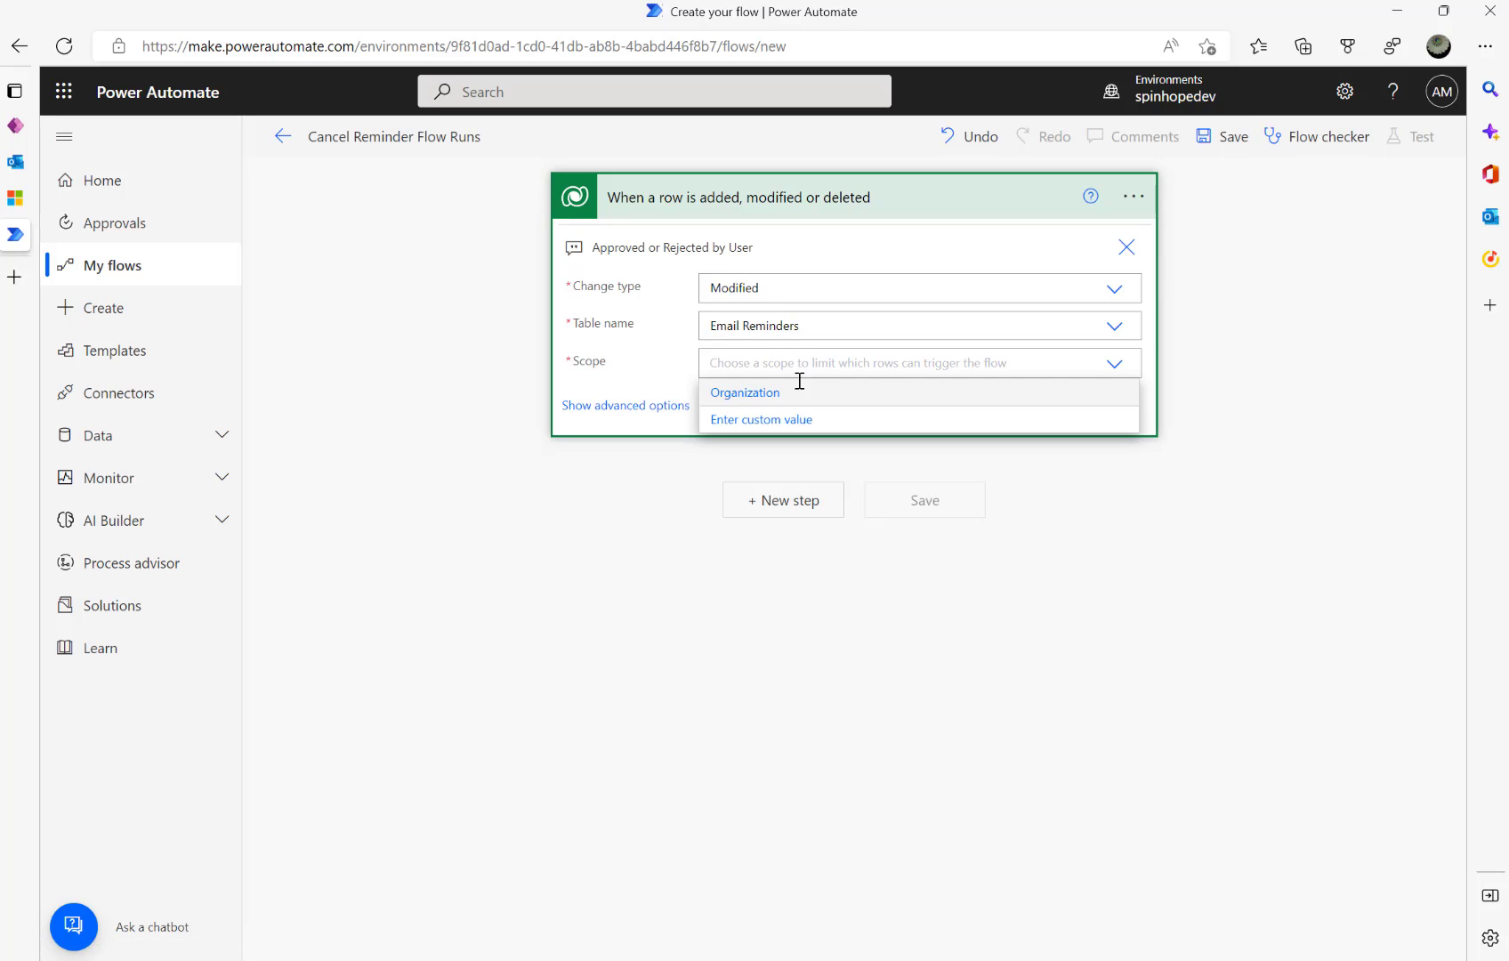
{"action": "left_click", "coordinate": [783, 394]}
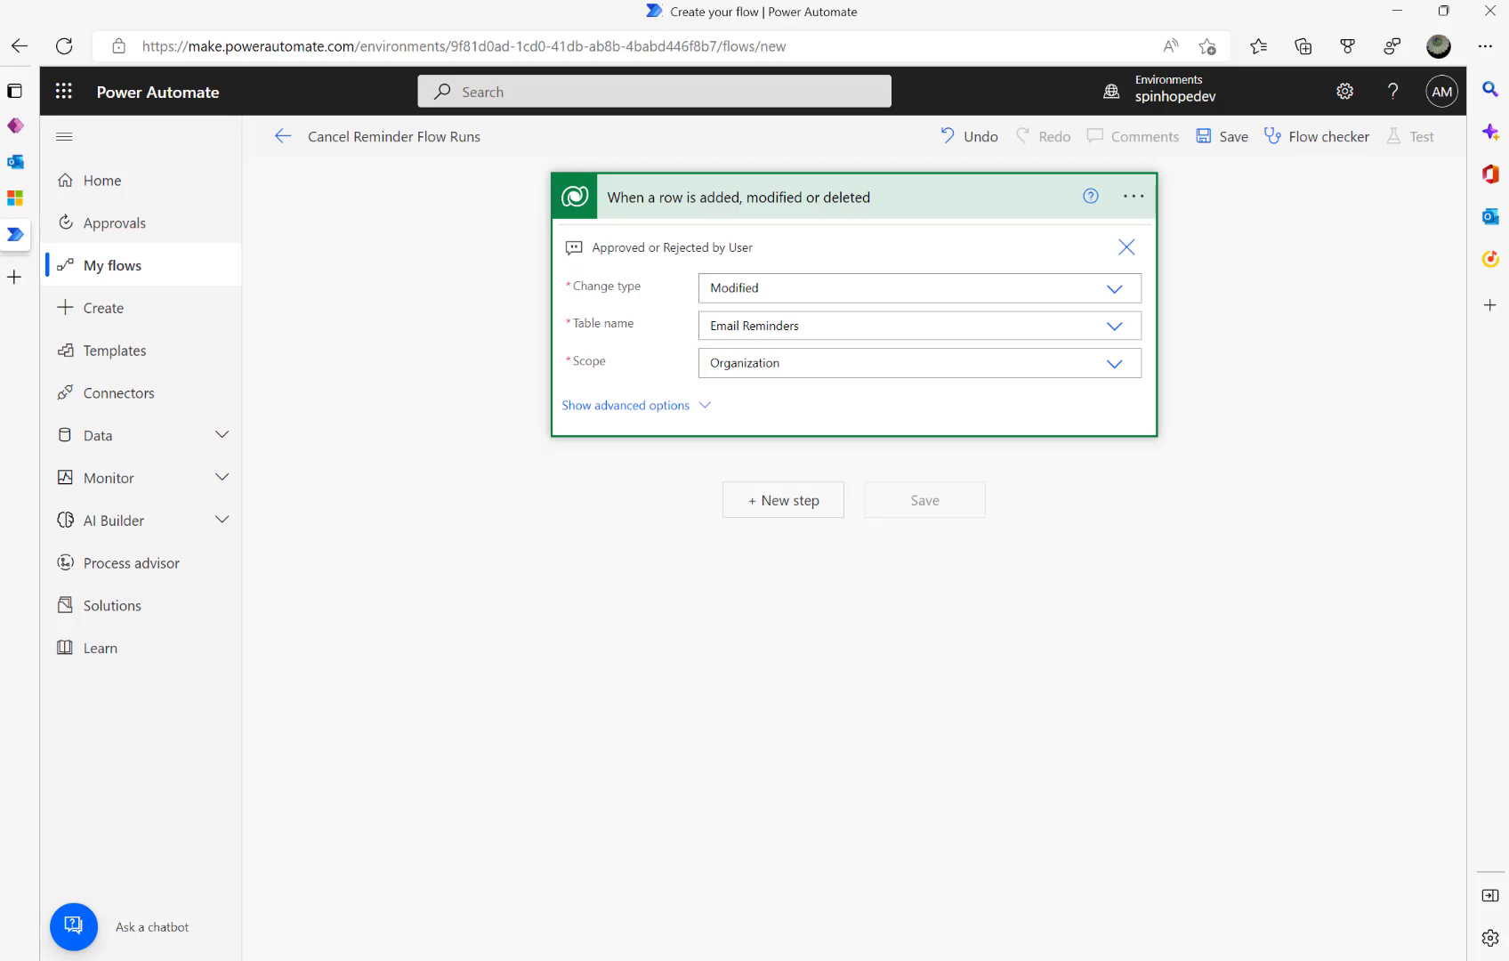
- In advanced options, fill Select columns and paste the filter for ajb_emailstatus 969430001 or 969430002
{"action": "left_click", "coordinate": [671, 406]}
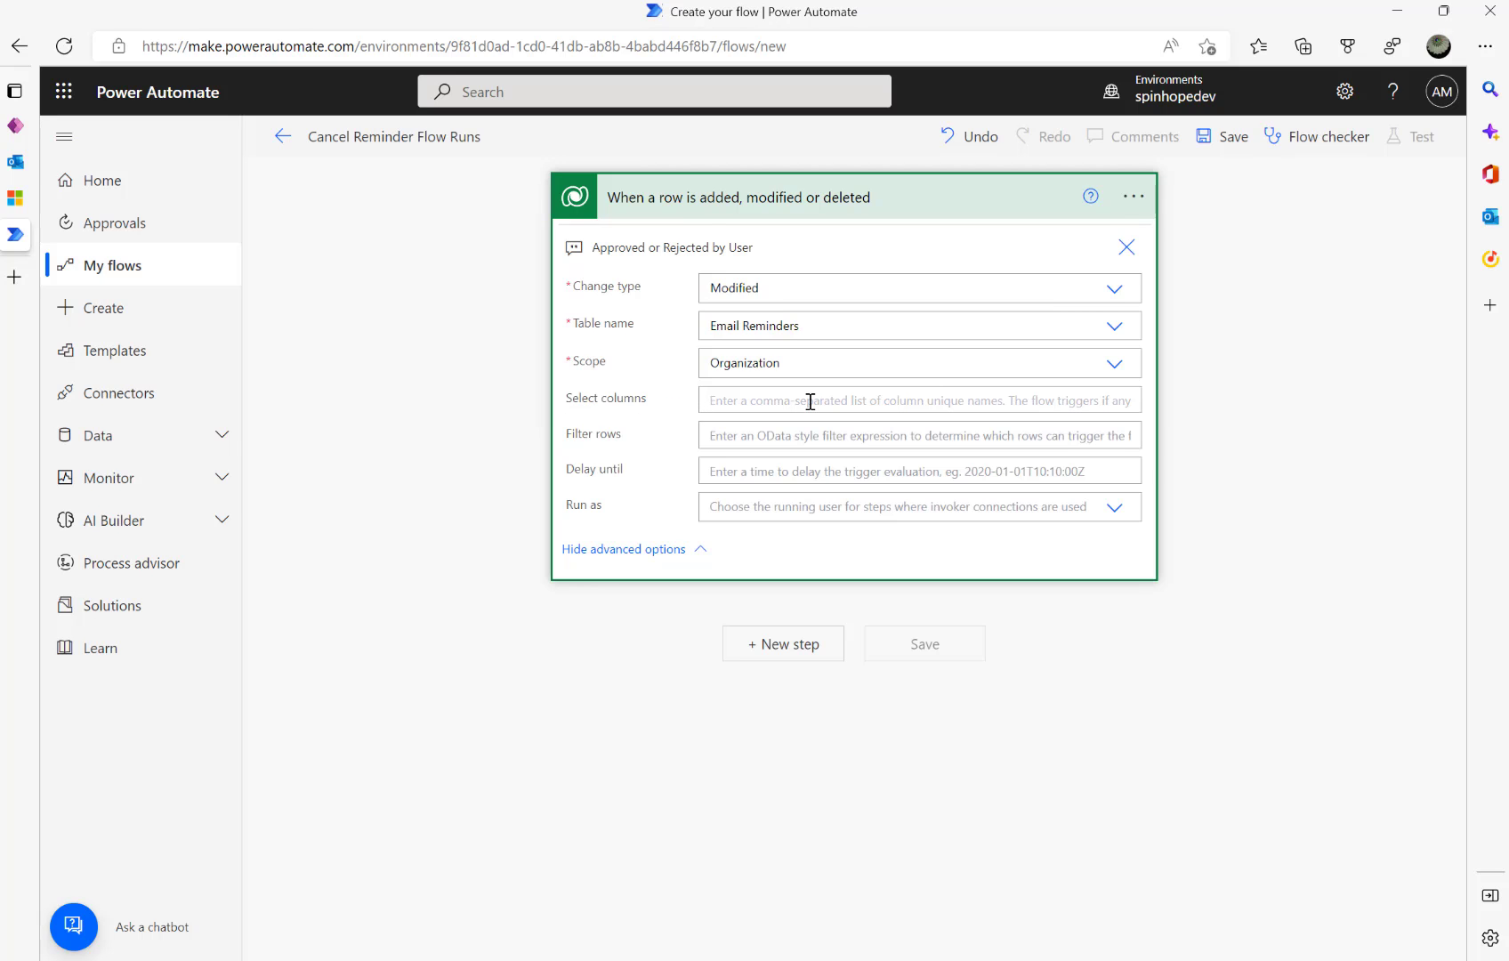
{"action": "left_click", "coordinate": [810, 402]}
{"action": "type", "text": "ajb_emailstatus"}
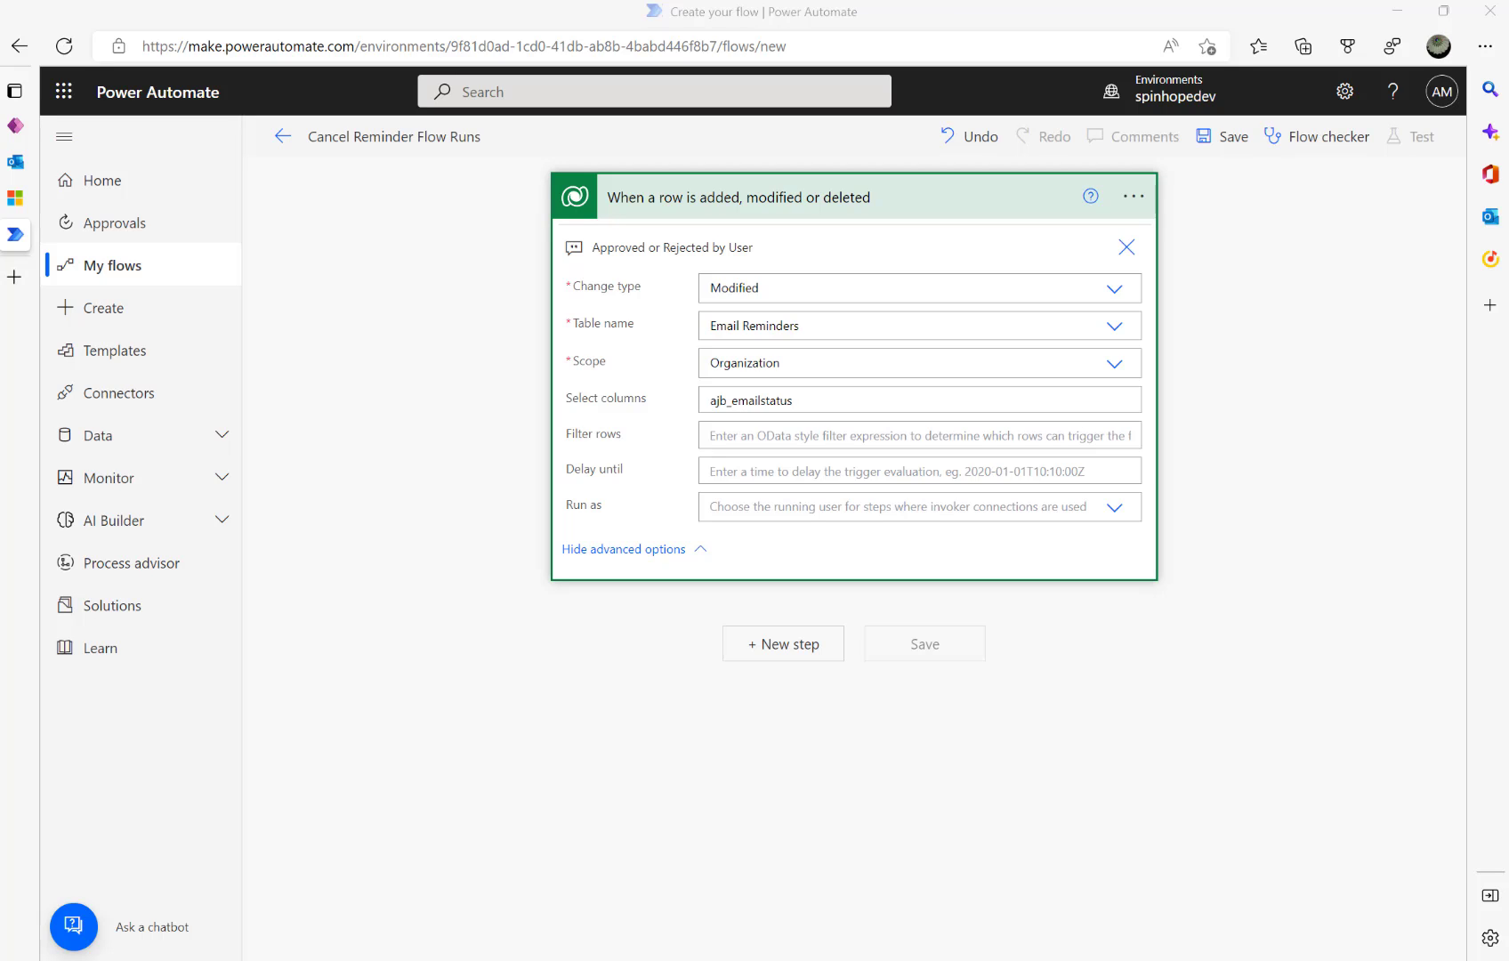
{"action": "left_click", "coordinate": [812, 433]}
{"action": "type", "text": "ajb_emailstatus eq 969430001 or ajb_emailstatus eq 969430002"}
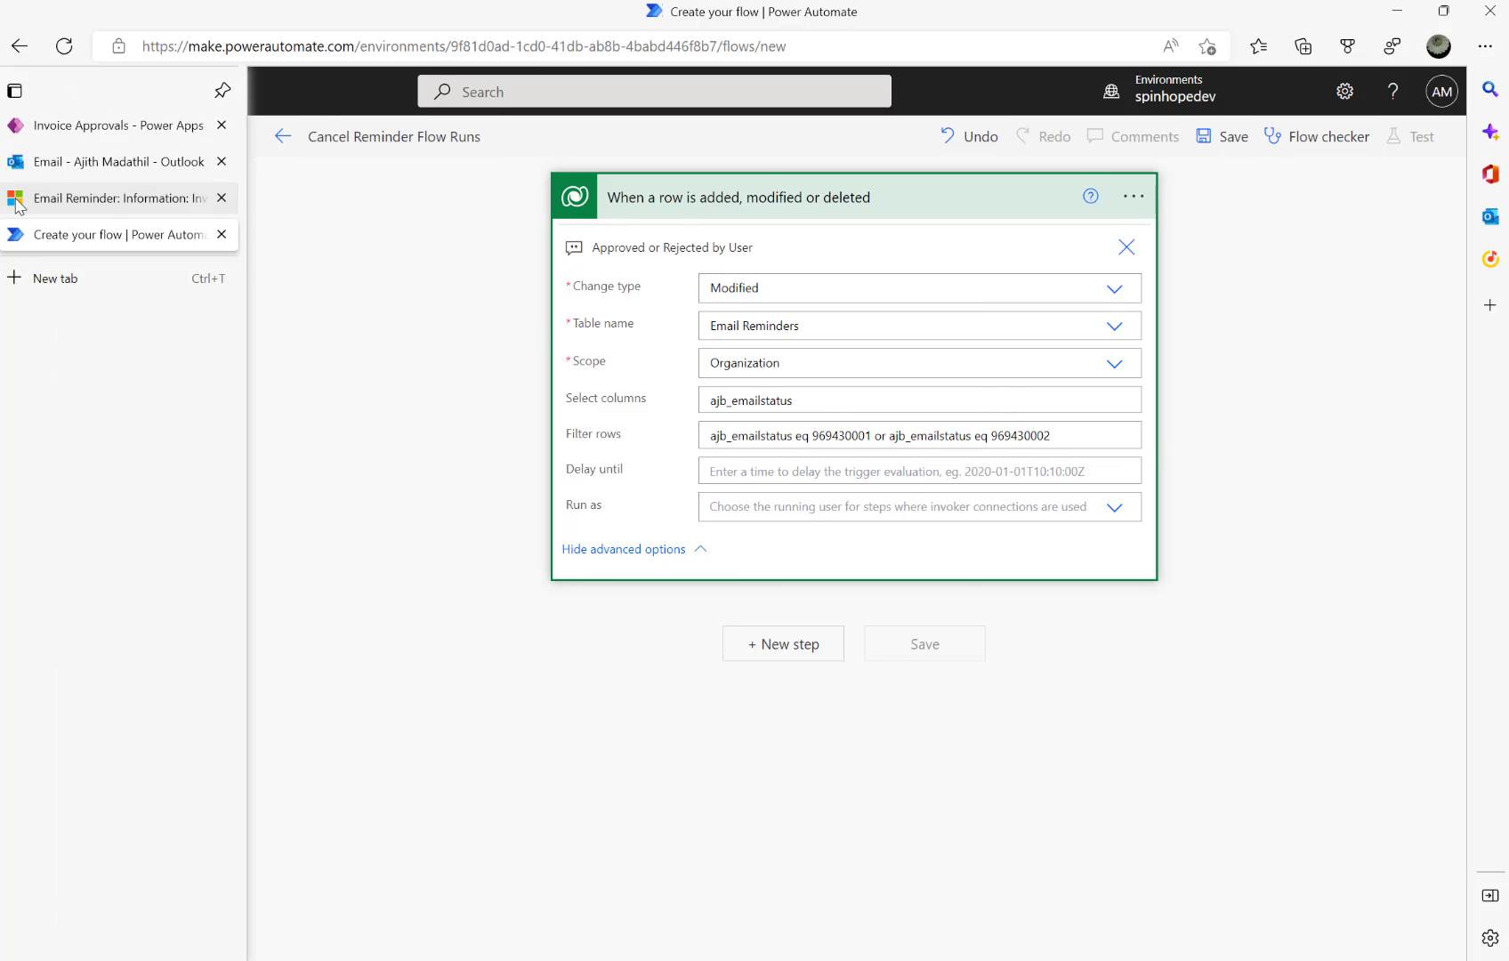
- On the Invoice 101 reminder, change Email Status to Approved, then to Rejected, leaving it unsaved
{"action": "left_click", "coordinate": [54, 197]}
{"action": "left_click", "coordinate": [605, 641]}
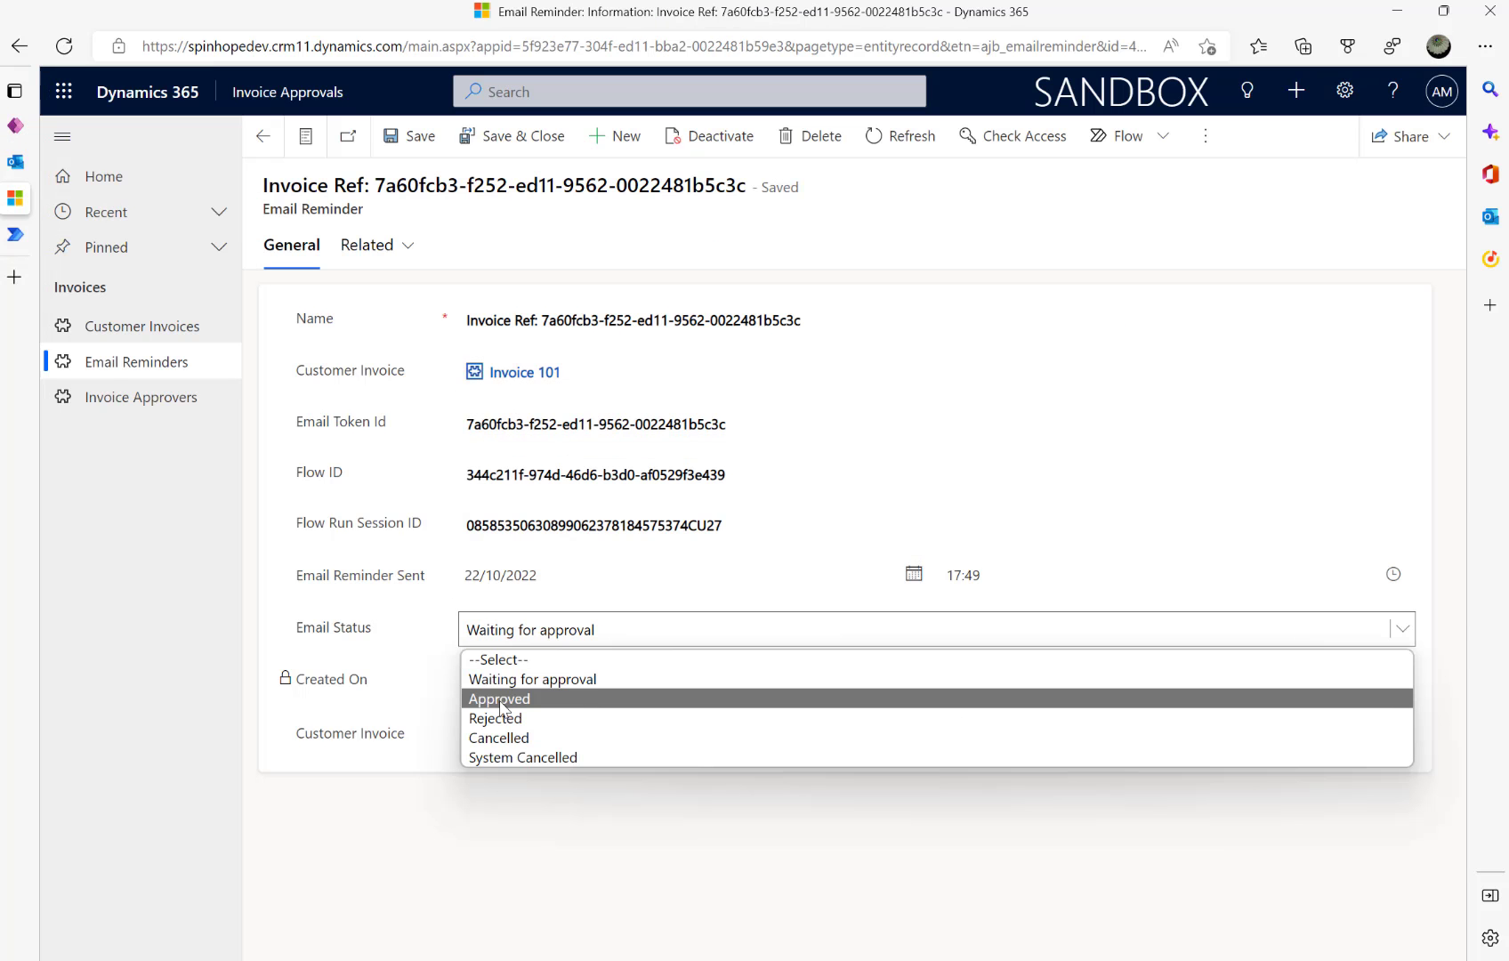
{"action": "left_click", "coordinate": [610, 696]}
{"action": "left_click", "coordinate": [542, 629]}
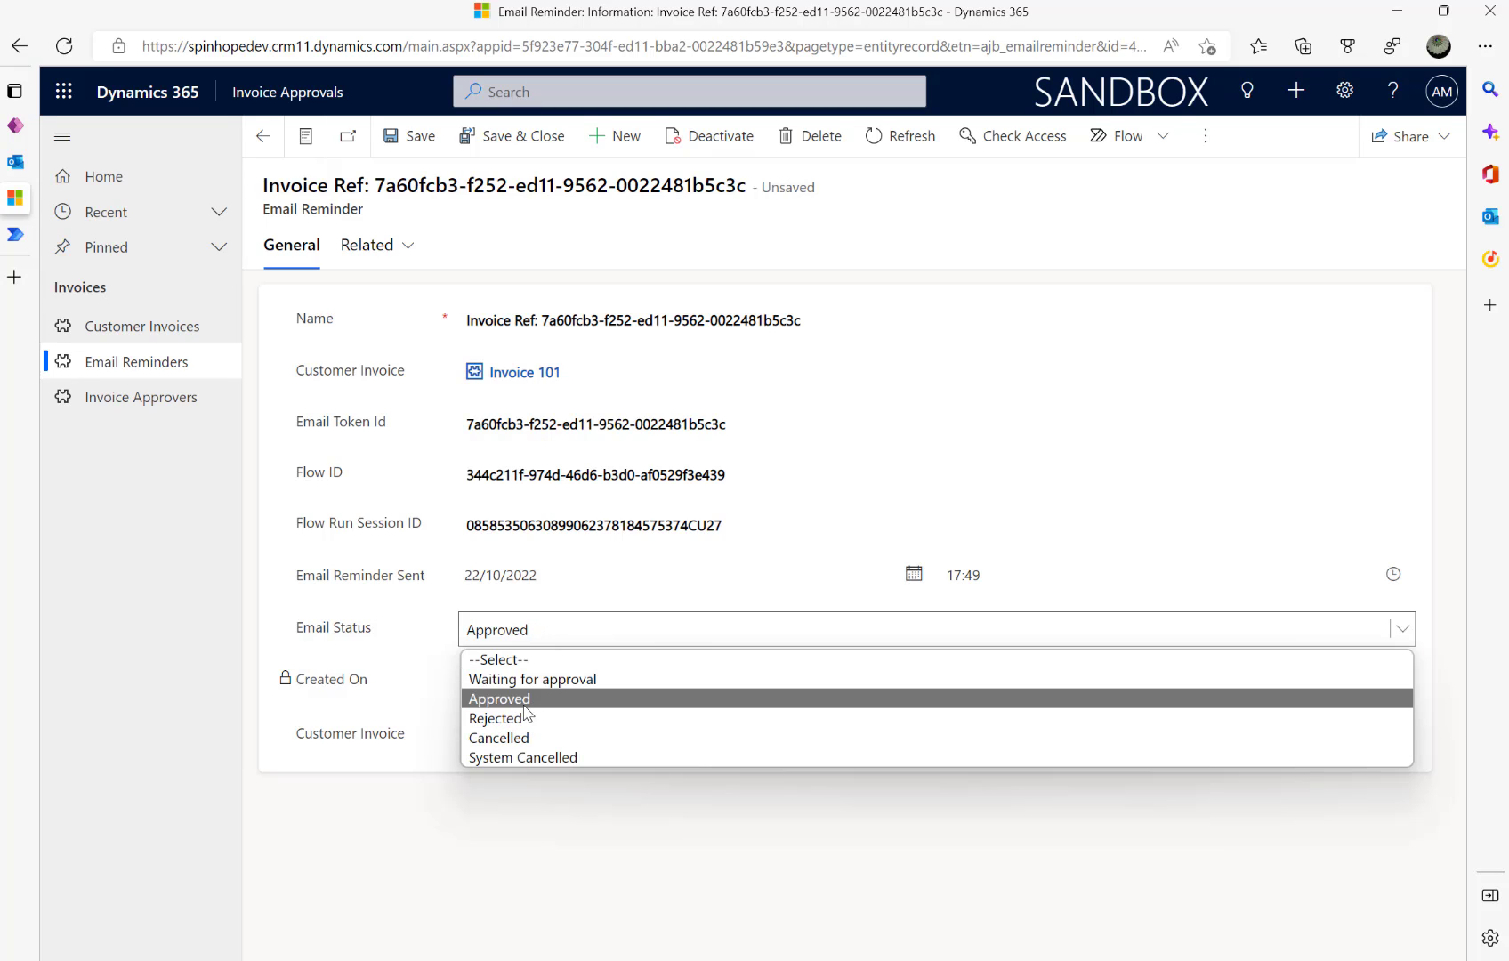
{"action": "left_click", "coordinate": [501, 720]}
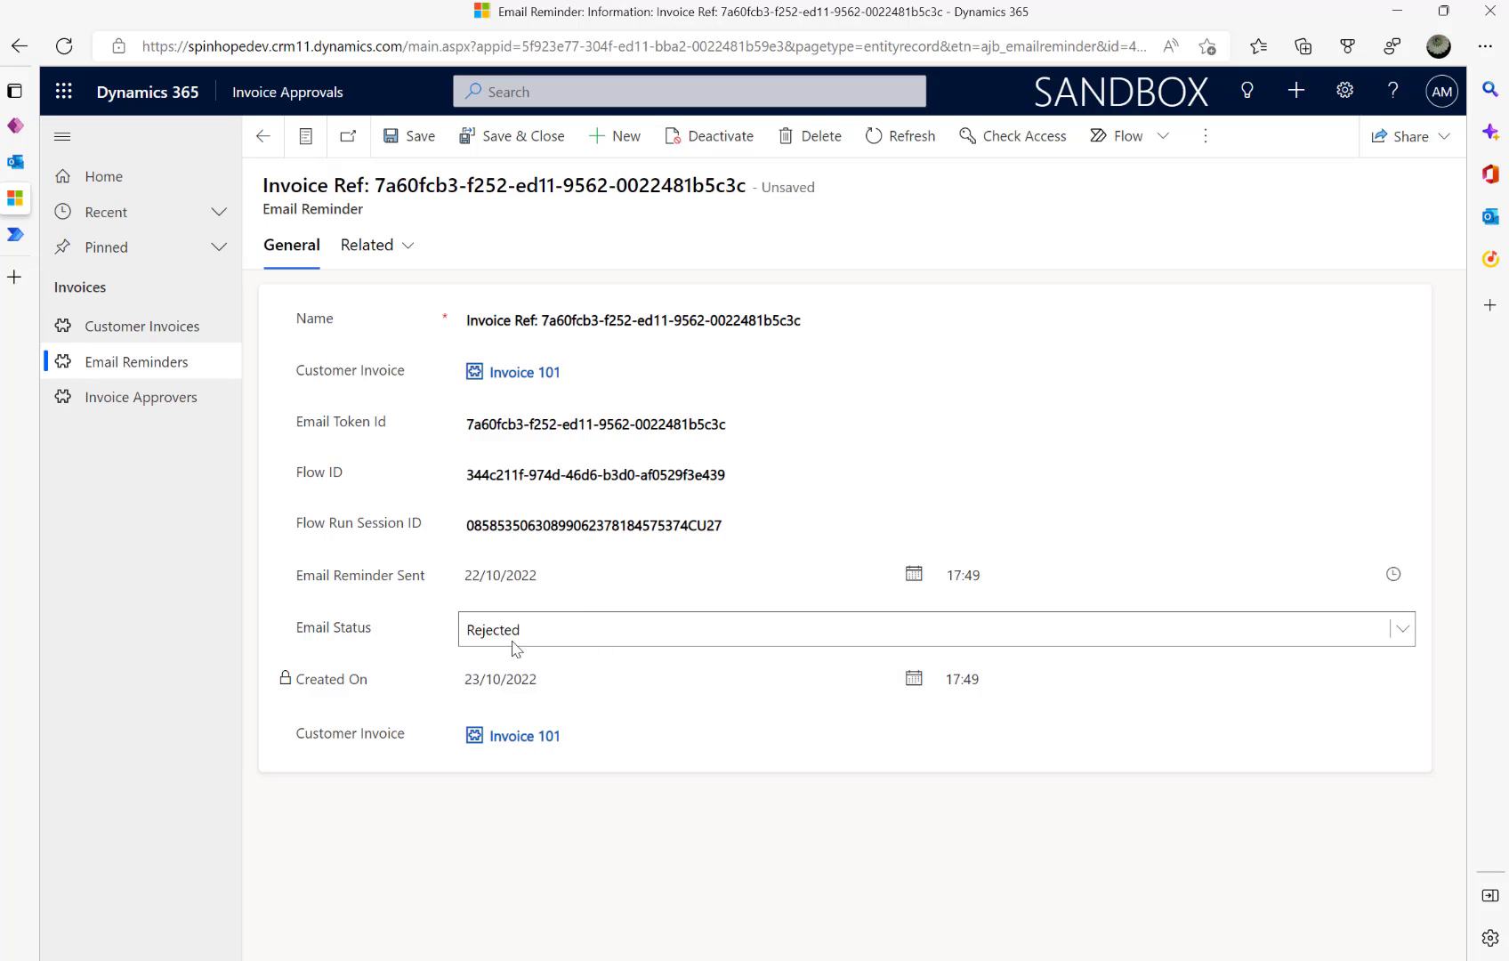
- Add a Dataverse List rows step after the trigger, noted 'Waiting for approval'
{"action": "left_click", "coordinate": [15, 234]}
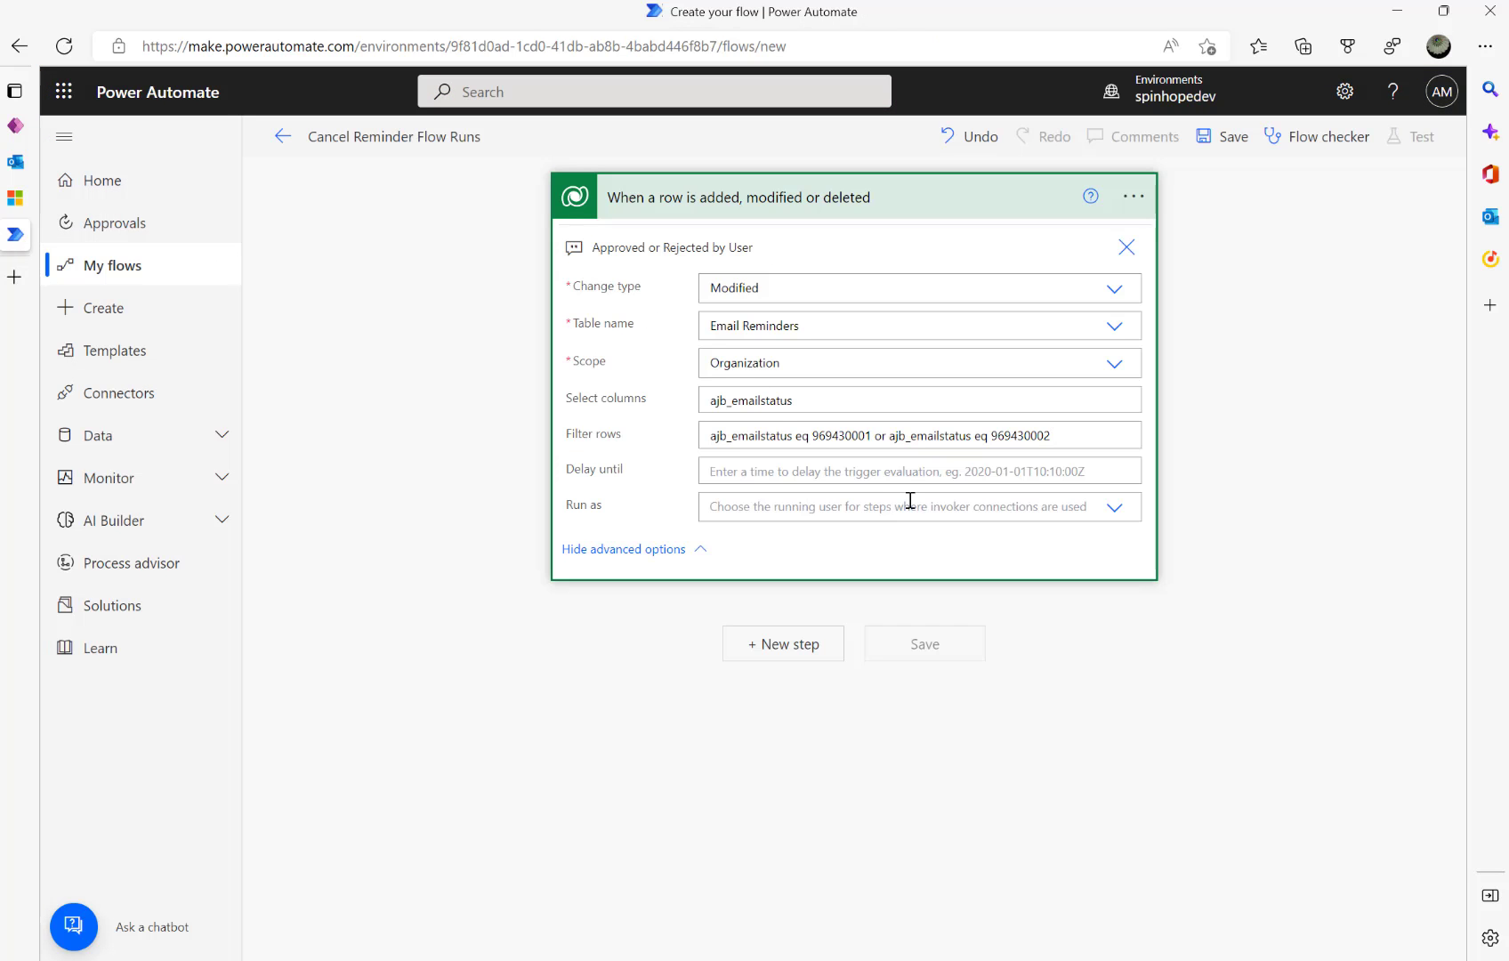
{"action": "triple_click", "coordinate": [1037, 444]}
{"action": "left_click", "coordinate": [1017, 442]}
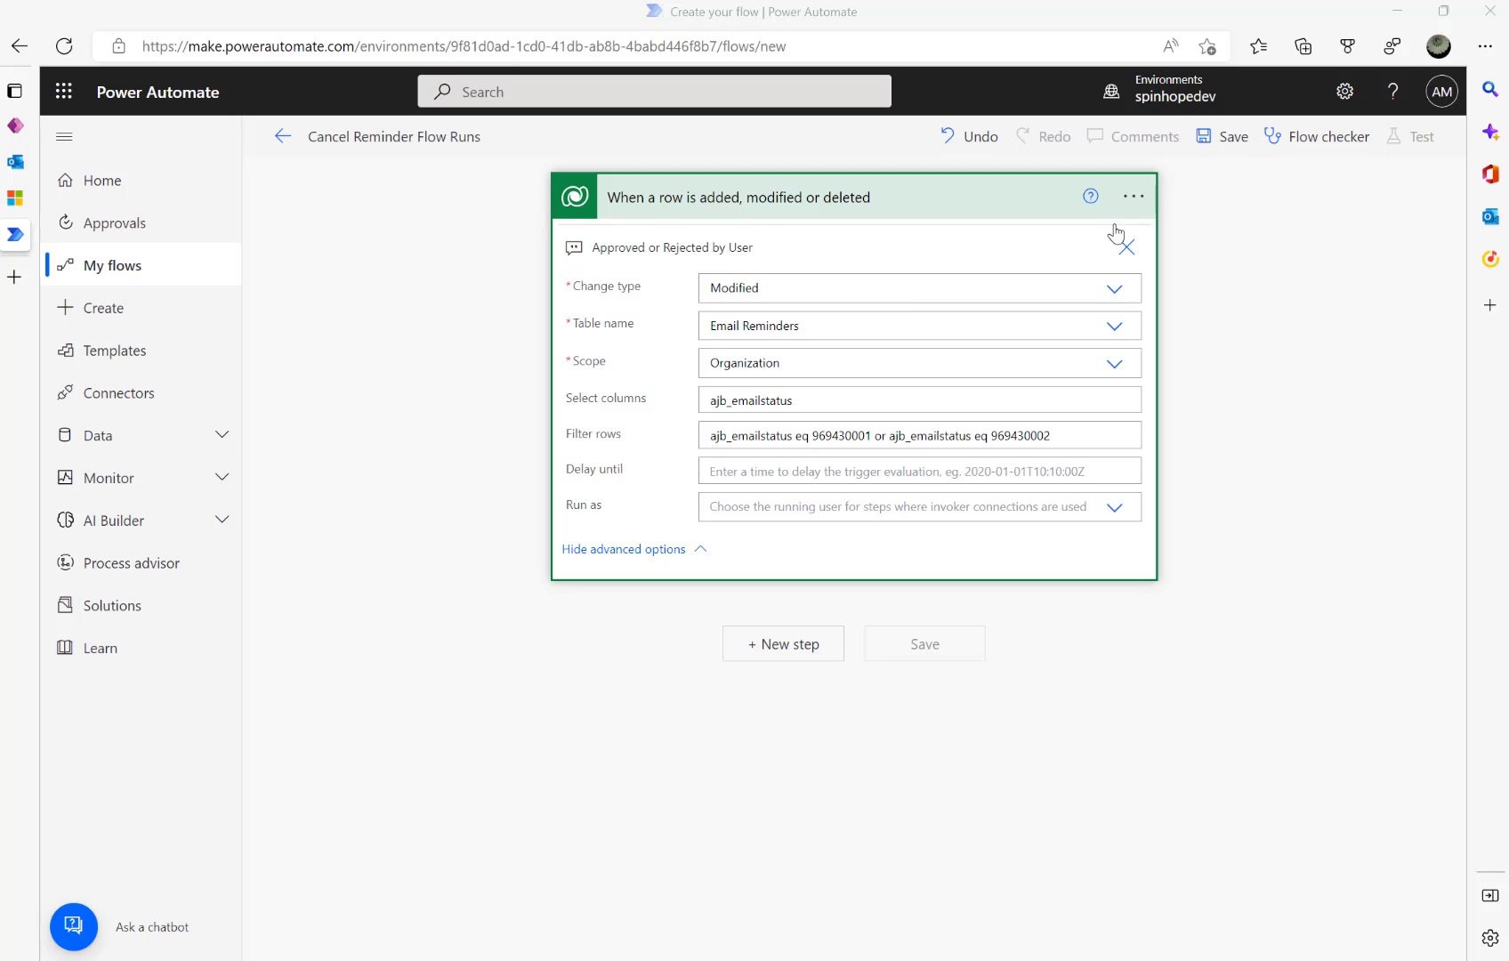
{"action": "left_click", "coordinate": [777, 645]}
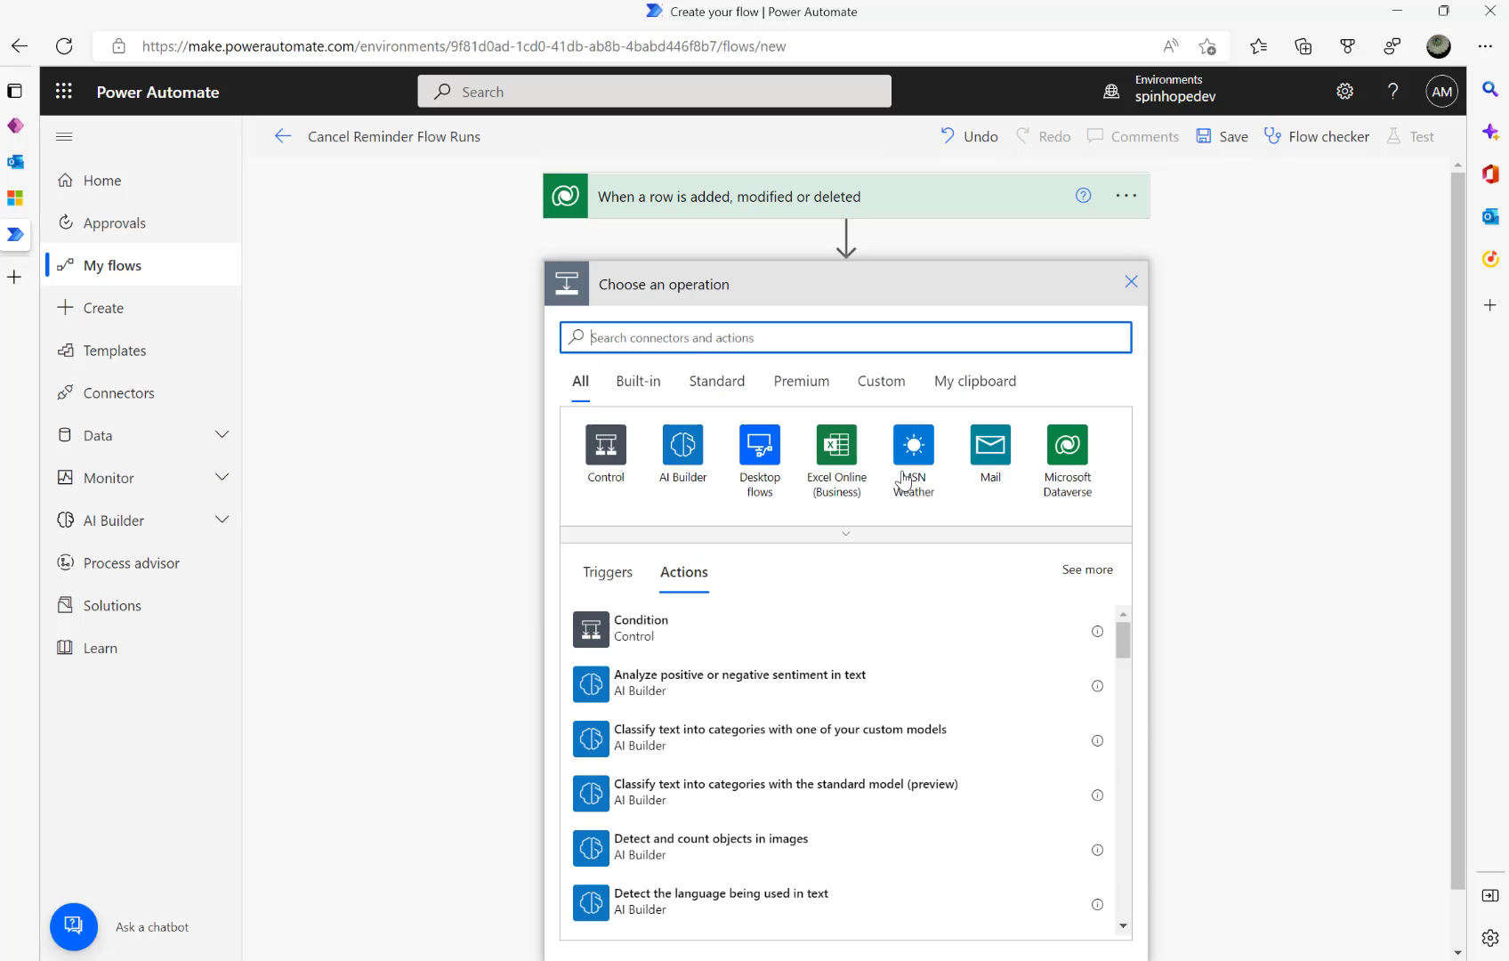
{"action": "left_click", "coordinate": [1053, 464]}
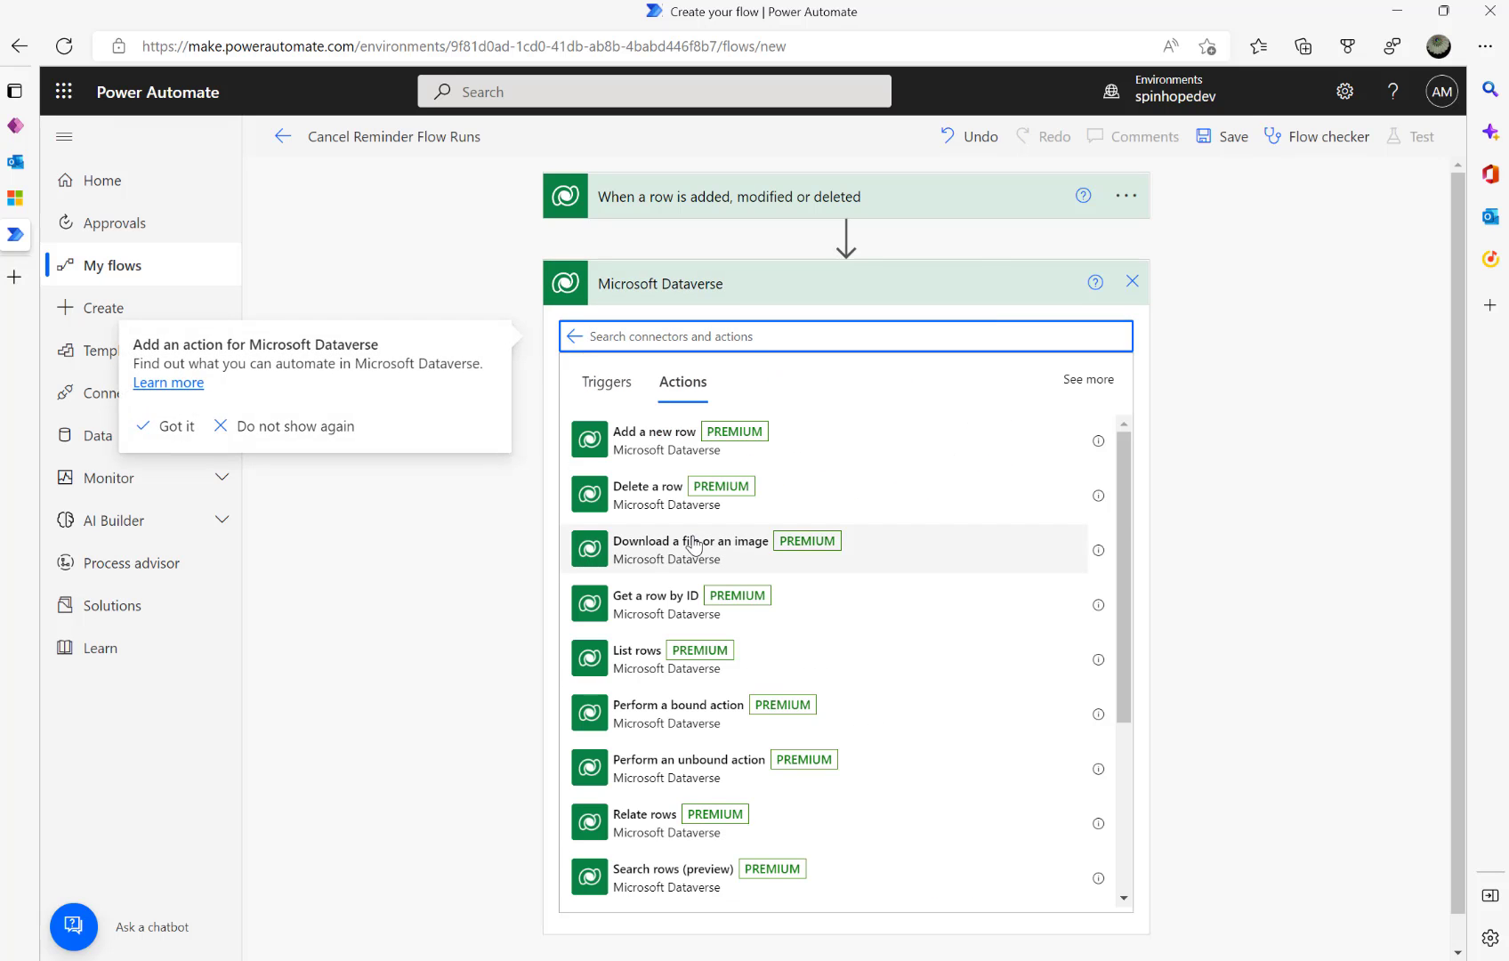
{"action": "left_click", "coordinate": [621, 668]}
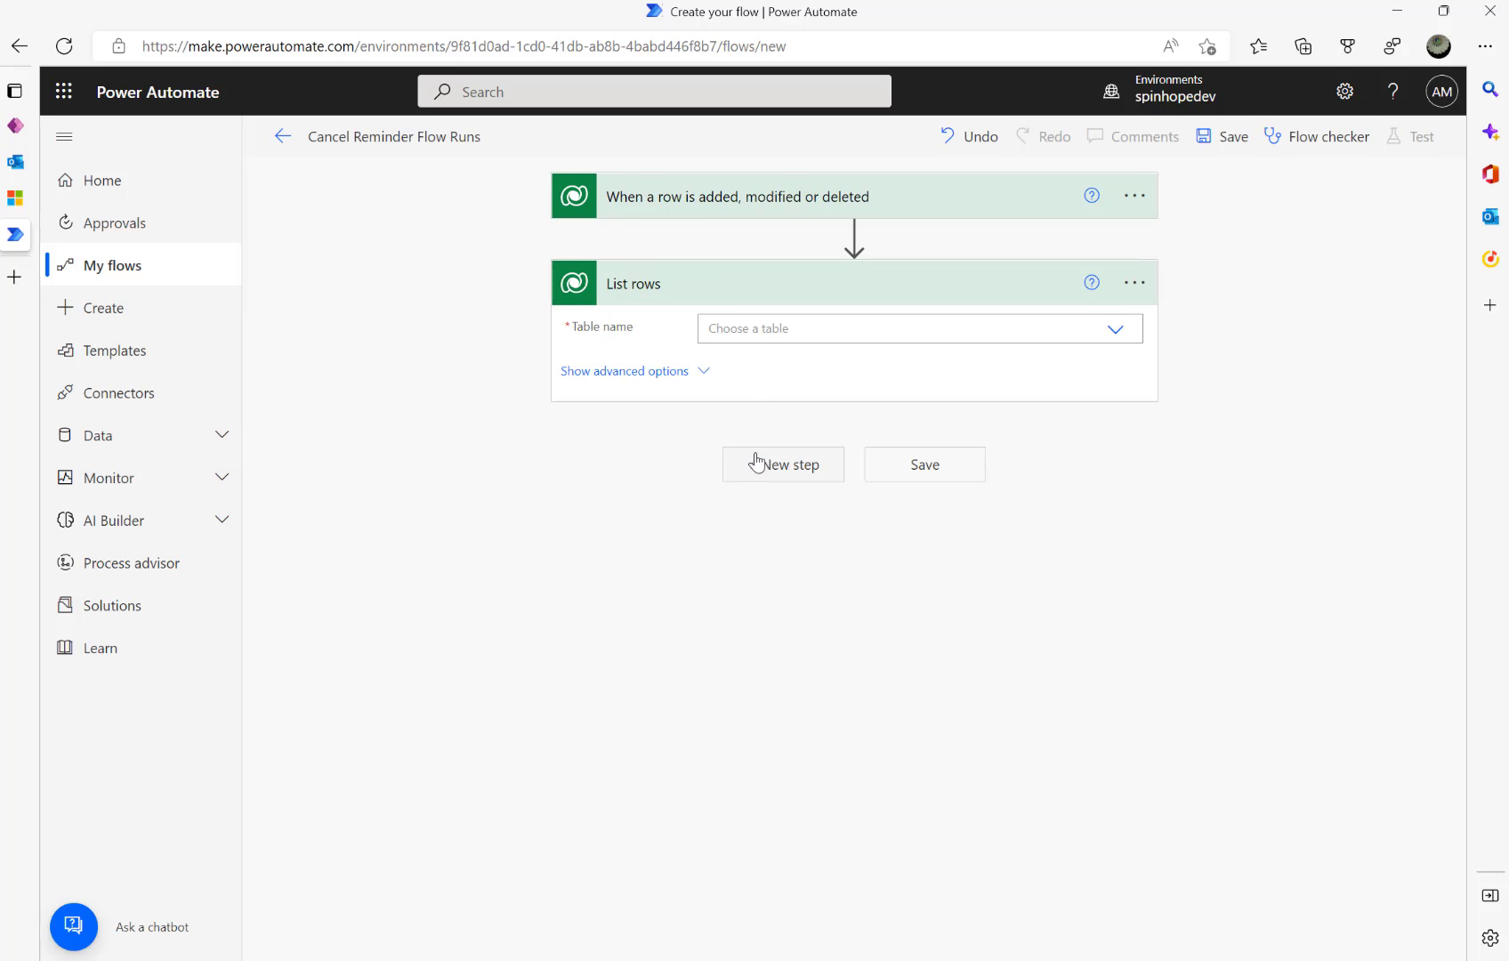
{"action": "left_click", "coordinate": [1135, 287]}
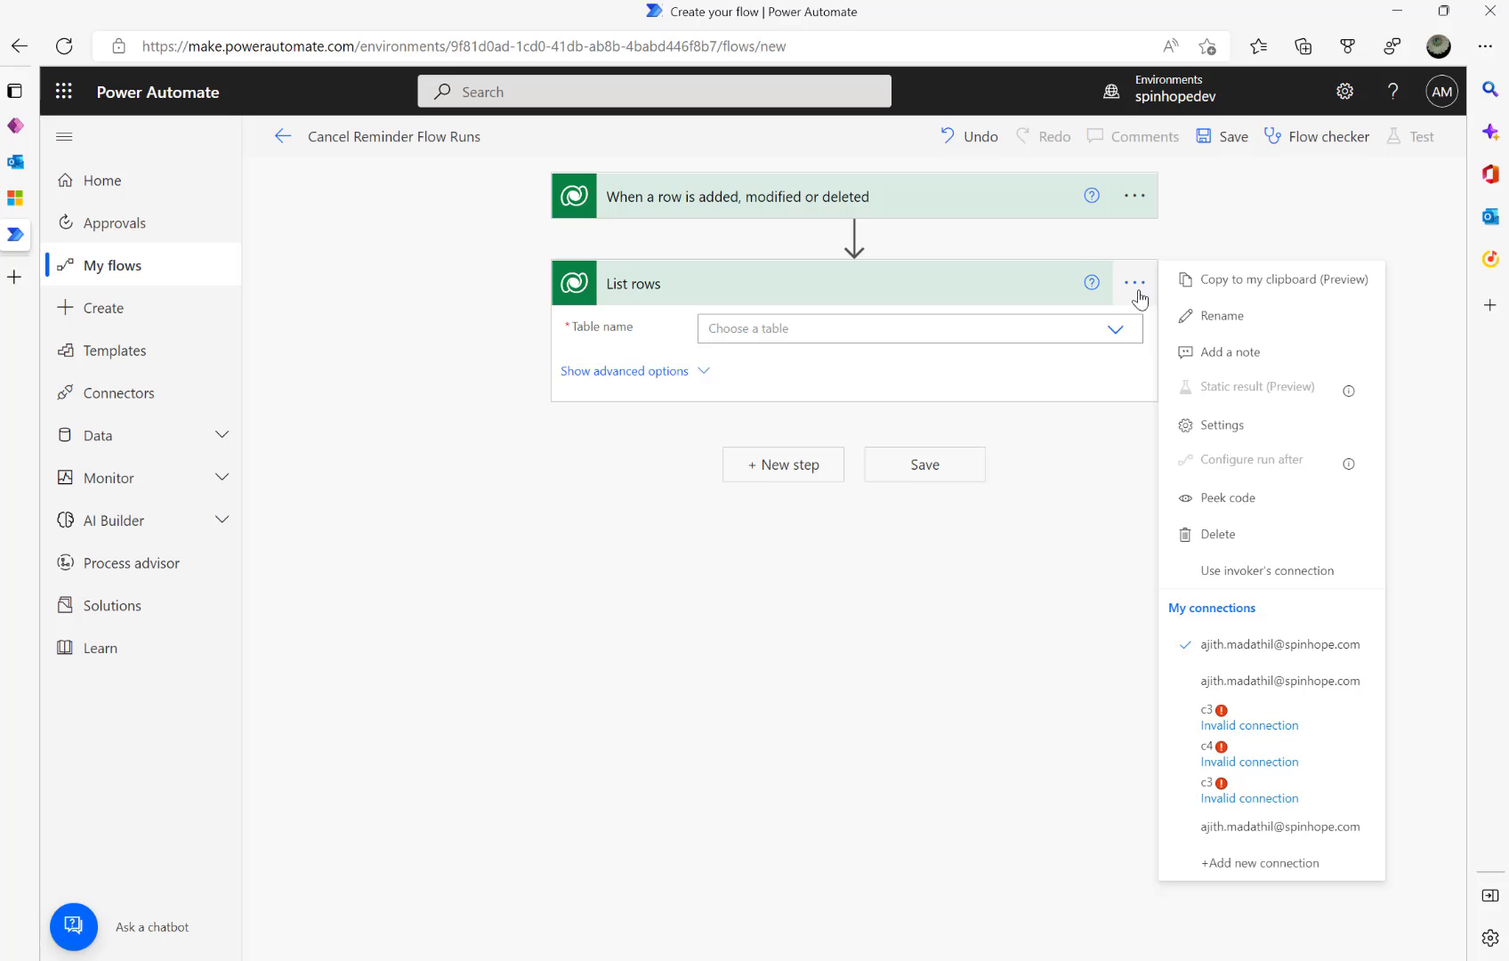
{"action": "left_click", "coordinate": [1212, 356]}
{"action": "type", "text": "Waiting fro appro"}
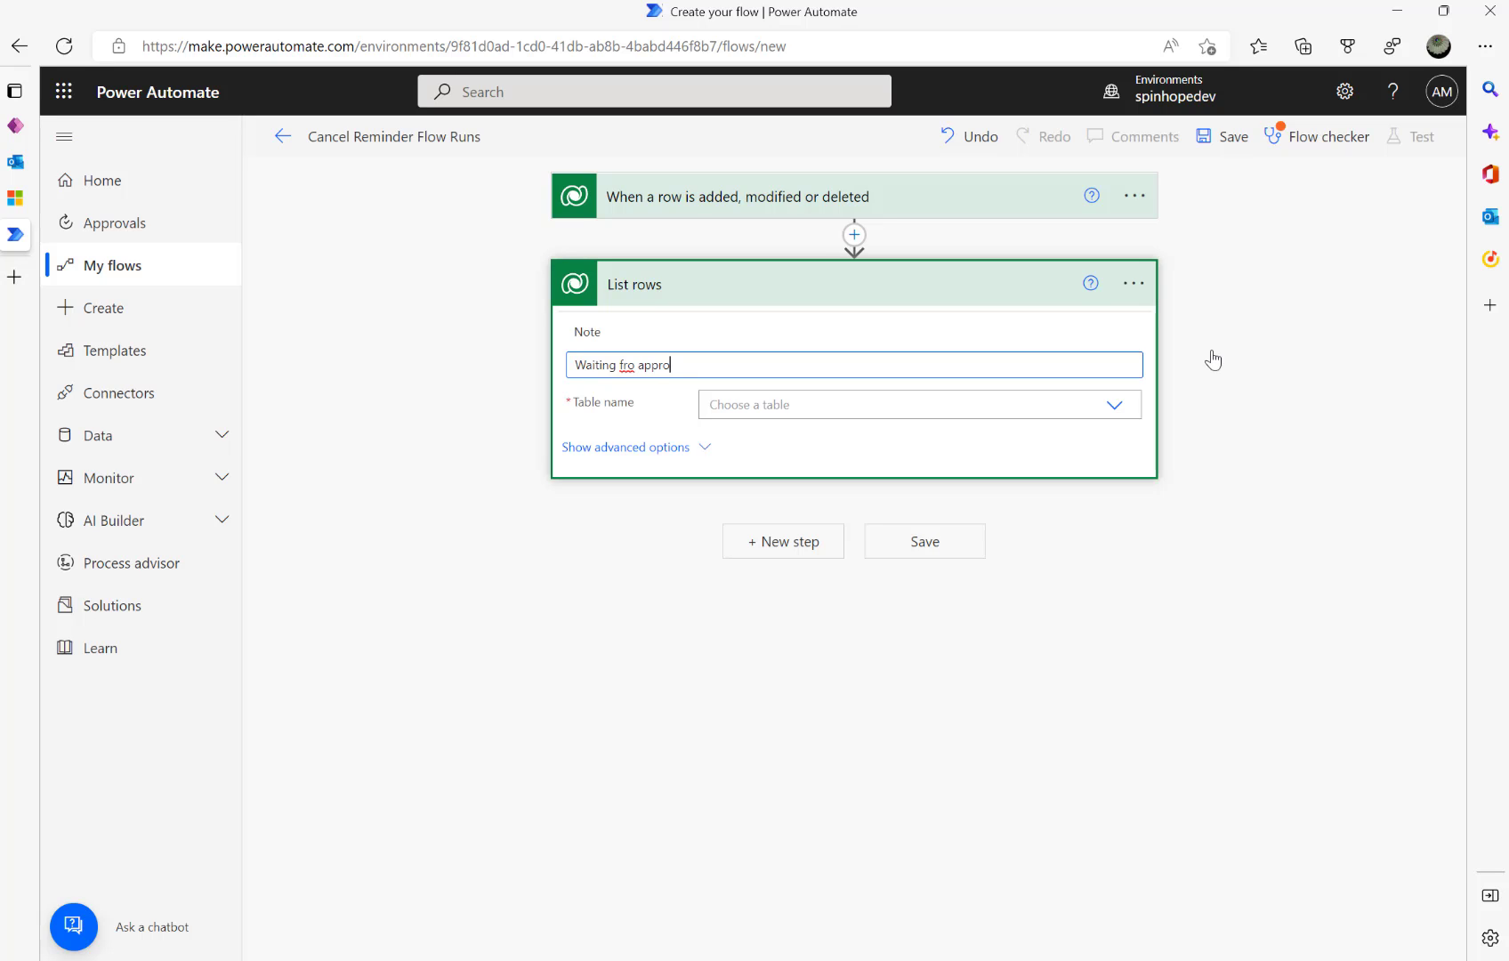
{"action": "key", "text": "BackSpace"}
{"action": "key", "text": "BackSpace"}
{"action": "key", "text": "BackSpace"}
{"action": "key", "text": "BackSpace"}
{"action": "key", "text": "BackSpace"}
{"action": "key", "text": "BackSpace"}
{"action": "key", "text": "BackSpace"}
{"action": "key", "text": "BackSpace"}
{"action": "key", "text": "BackSpace"}
{"action": "left_click", "coordinate": [834, 410]}
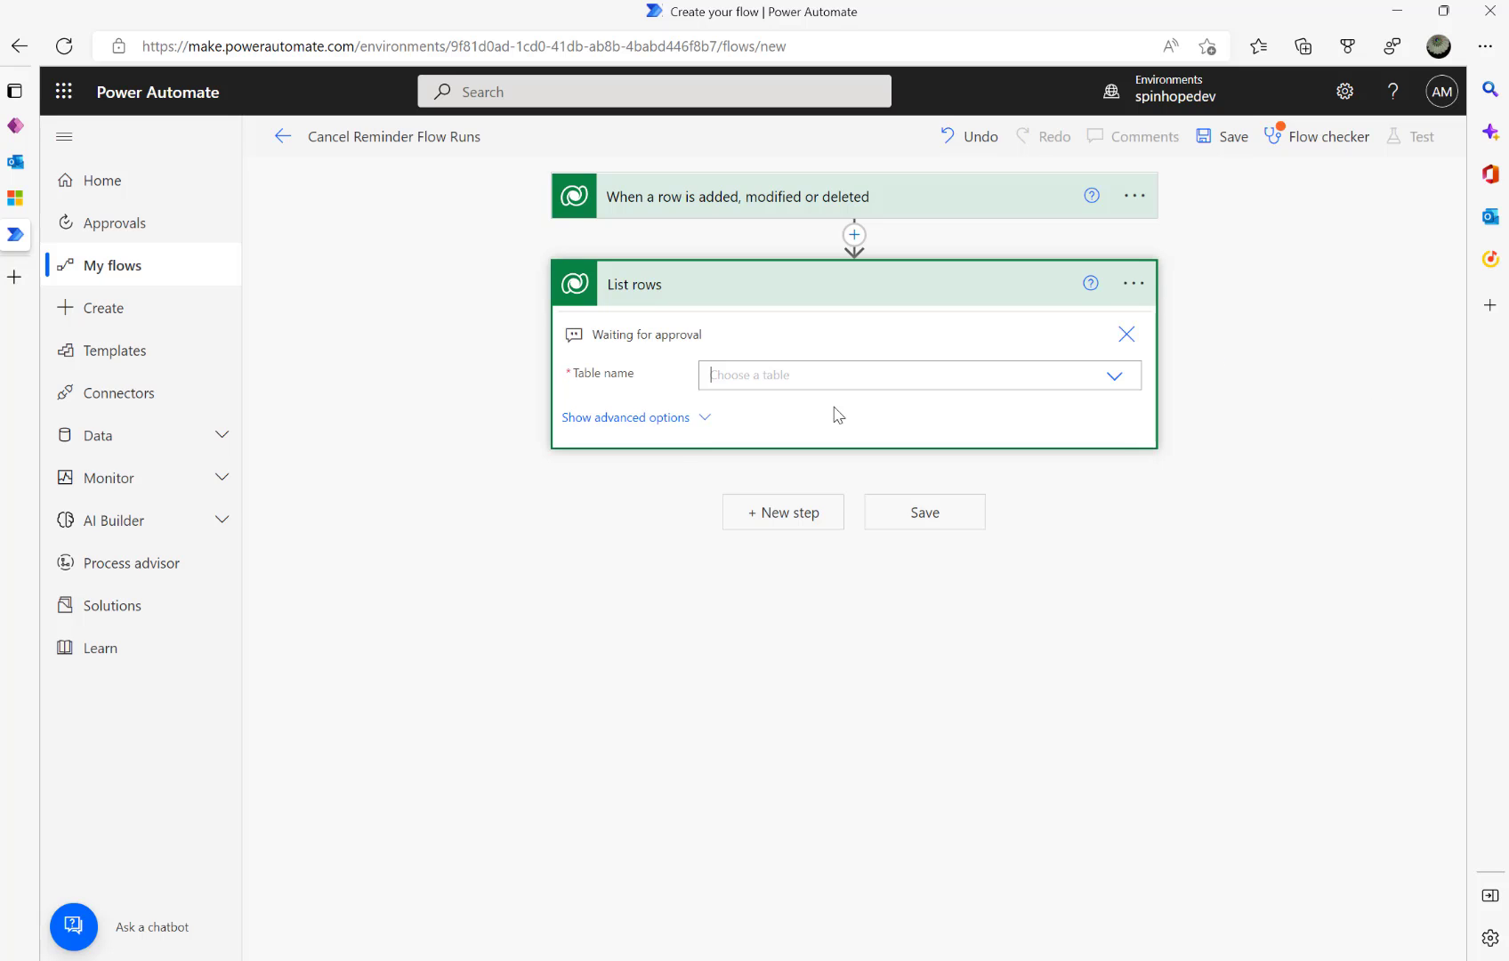
- Point List rows at Email Reminders, filtered by status 969430000 and the trigger's Email Token Id
{"action": "type", "text": "Email Rem"}
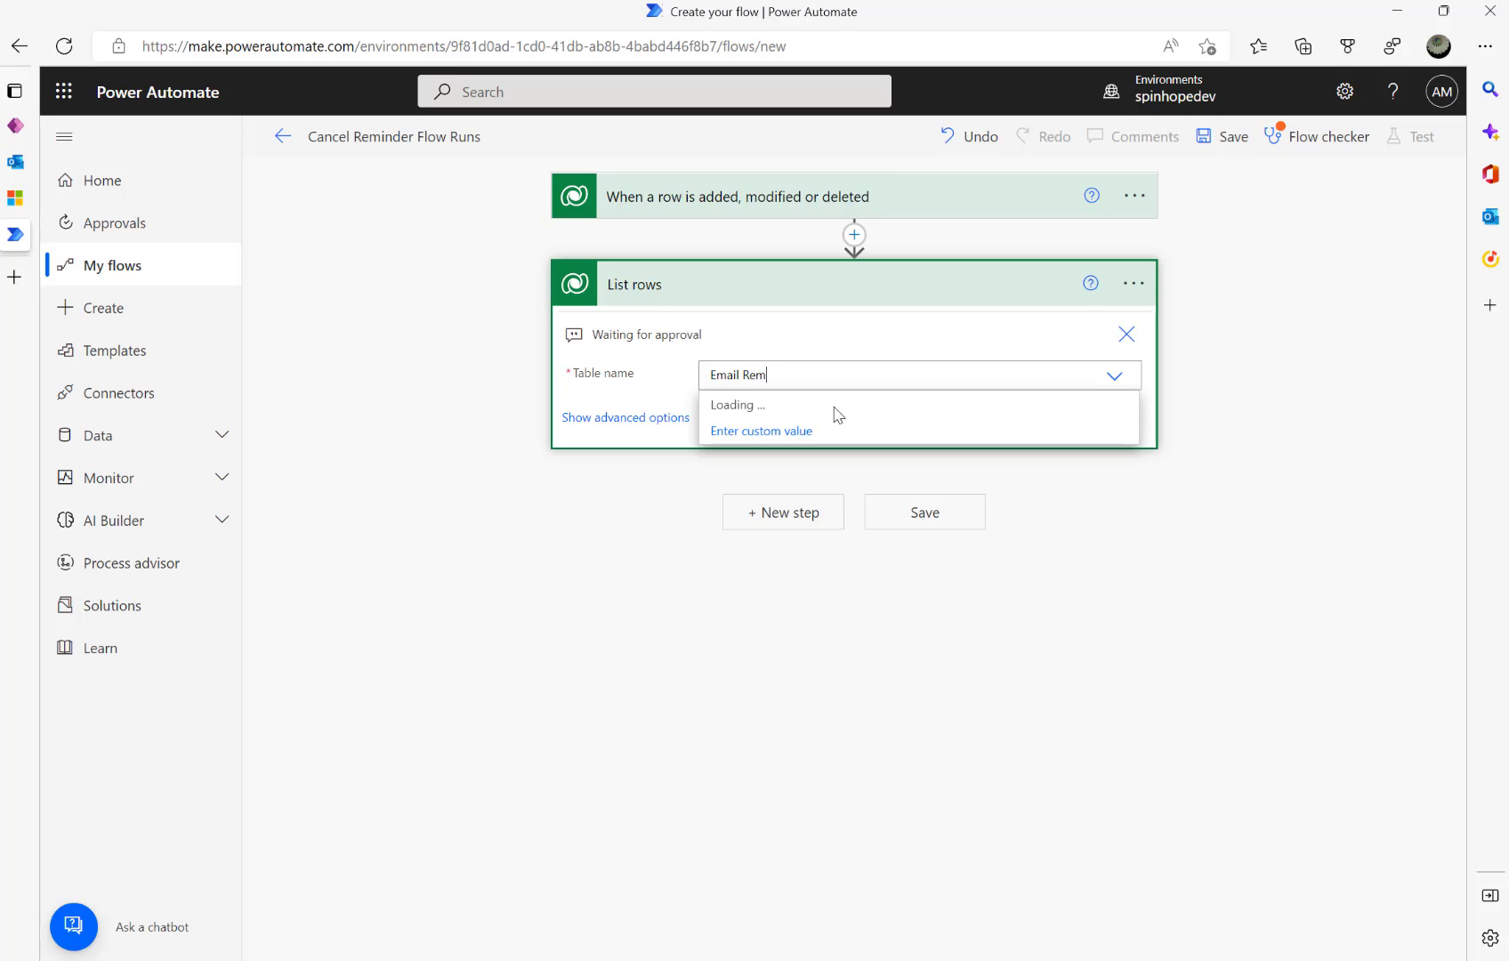
{"action": "type", "text": "inders"}
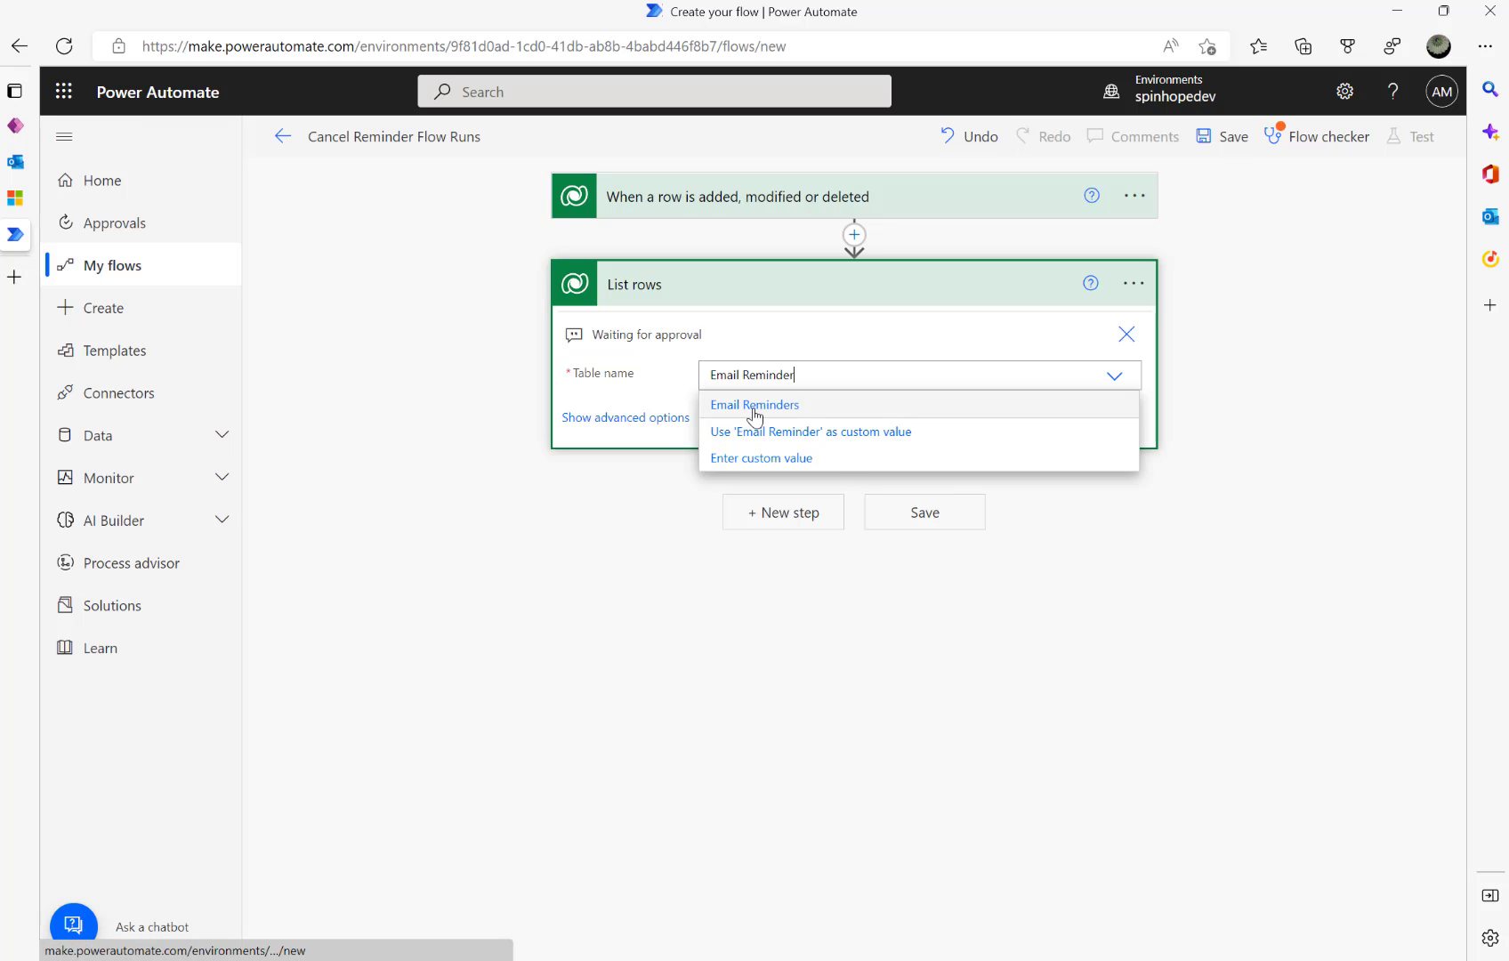
{"action": "left_click", "coordinate": [754, 408]}
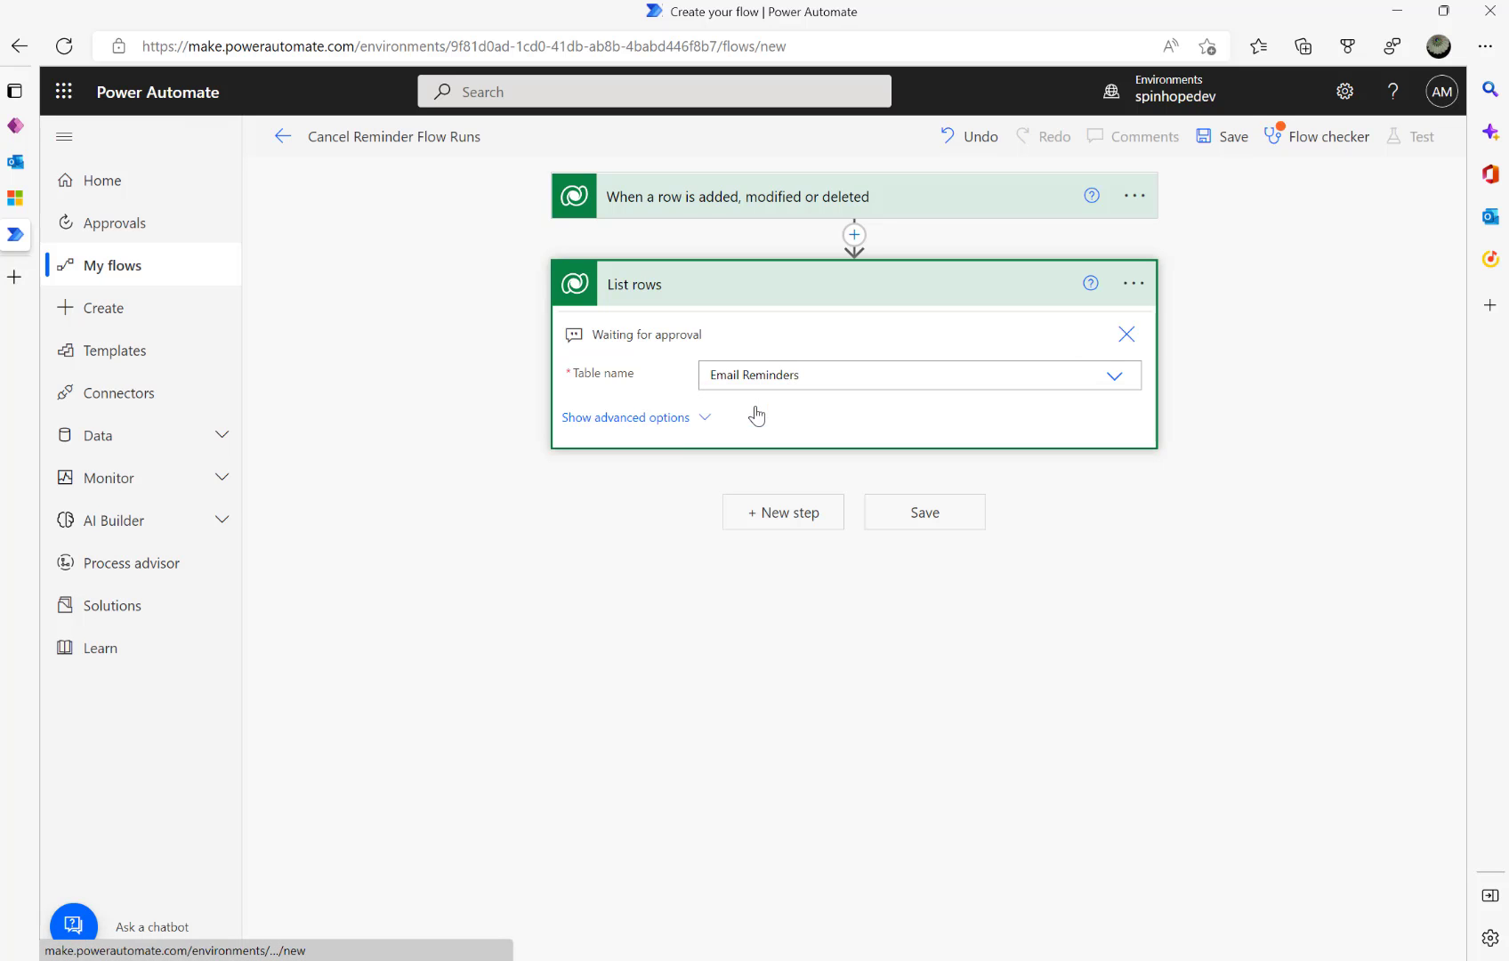
{"action": "left_click", "coordinate": [635, 418]}
{"action": "key", "text": "alt+Tab"}
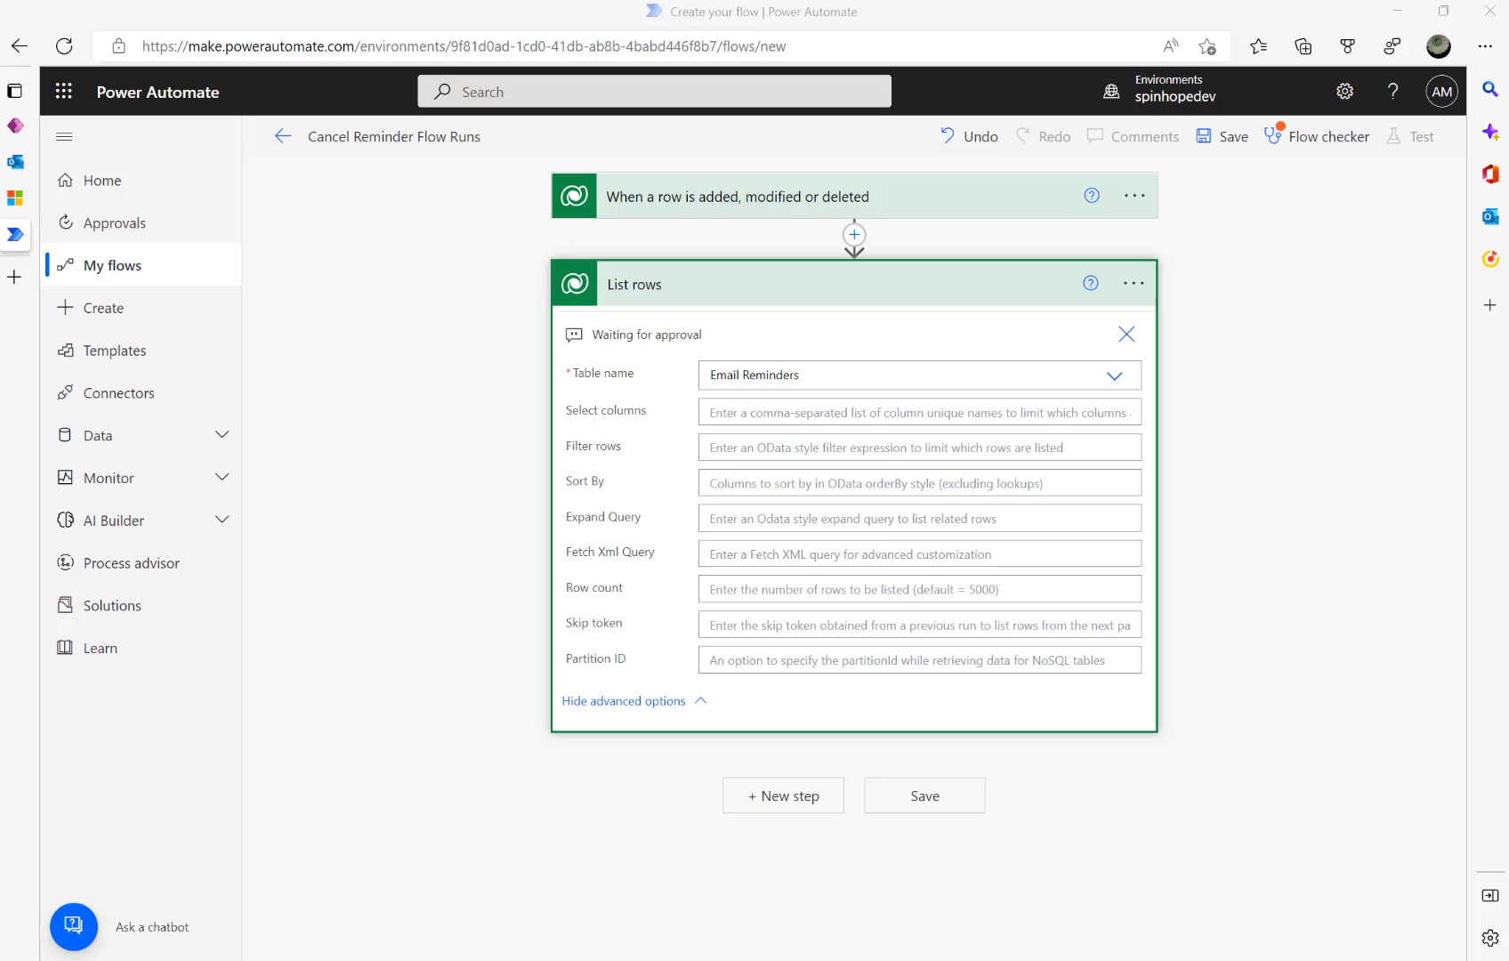
{"action": "left_click", "coordinate": [734, 449]}
{"action": "key", "text": "ctrl+v"}
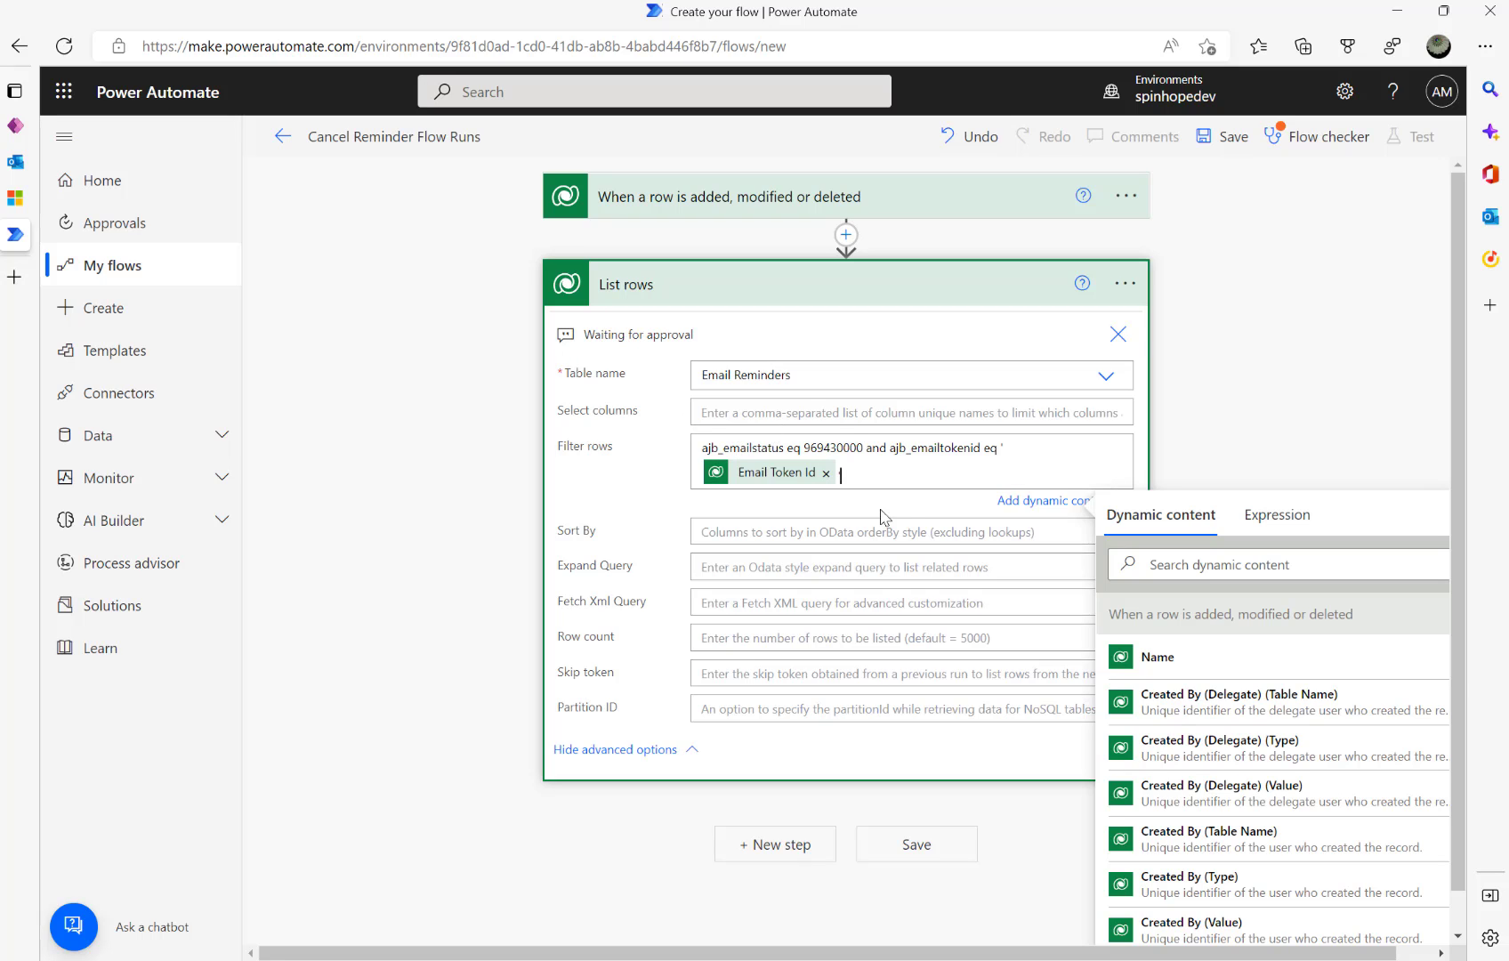
{"action": "double_click", "coordinate": [835, 446]}
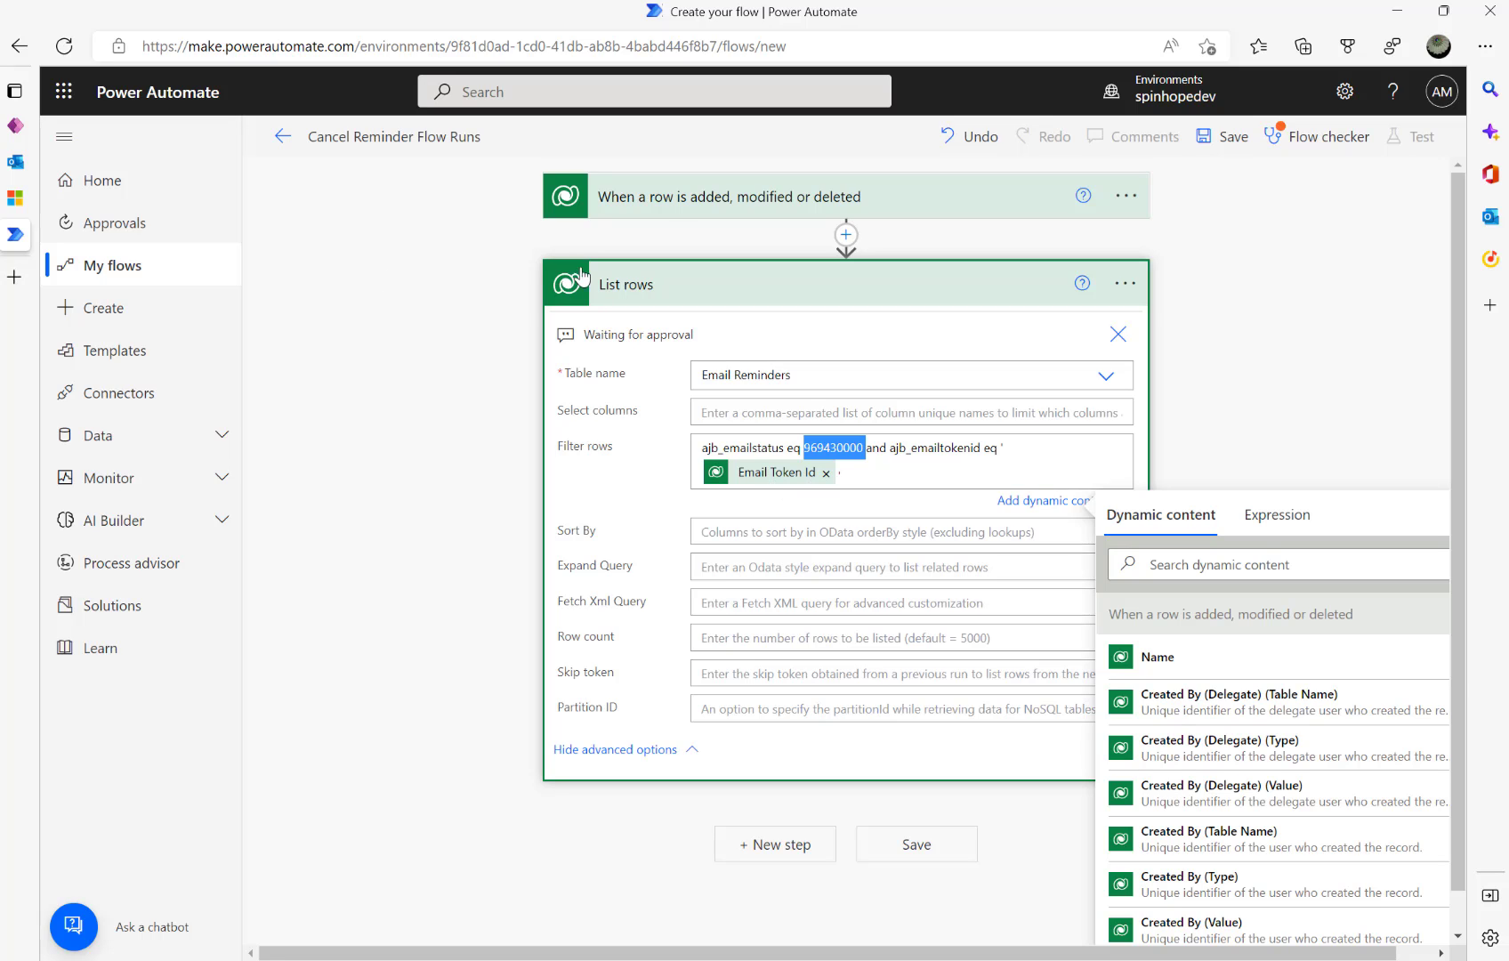
{"action": "left_click", "coordinate": [692, 197]}
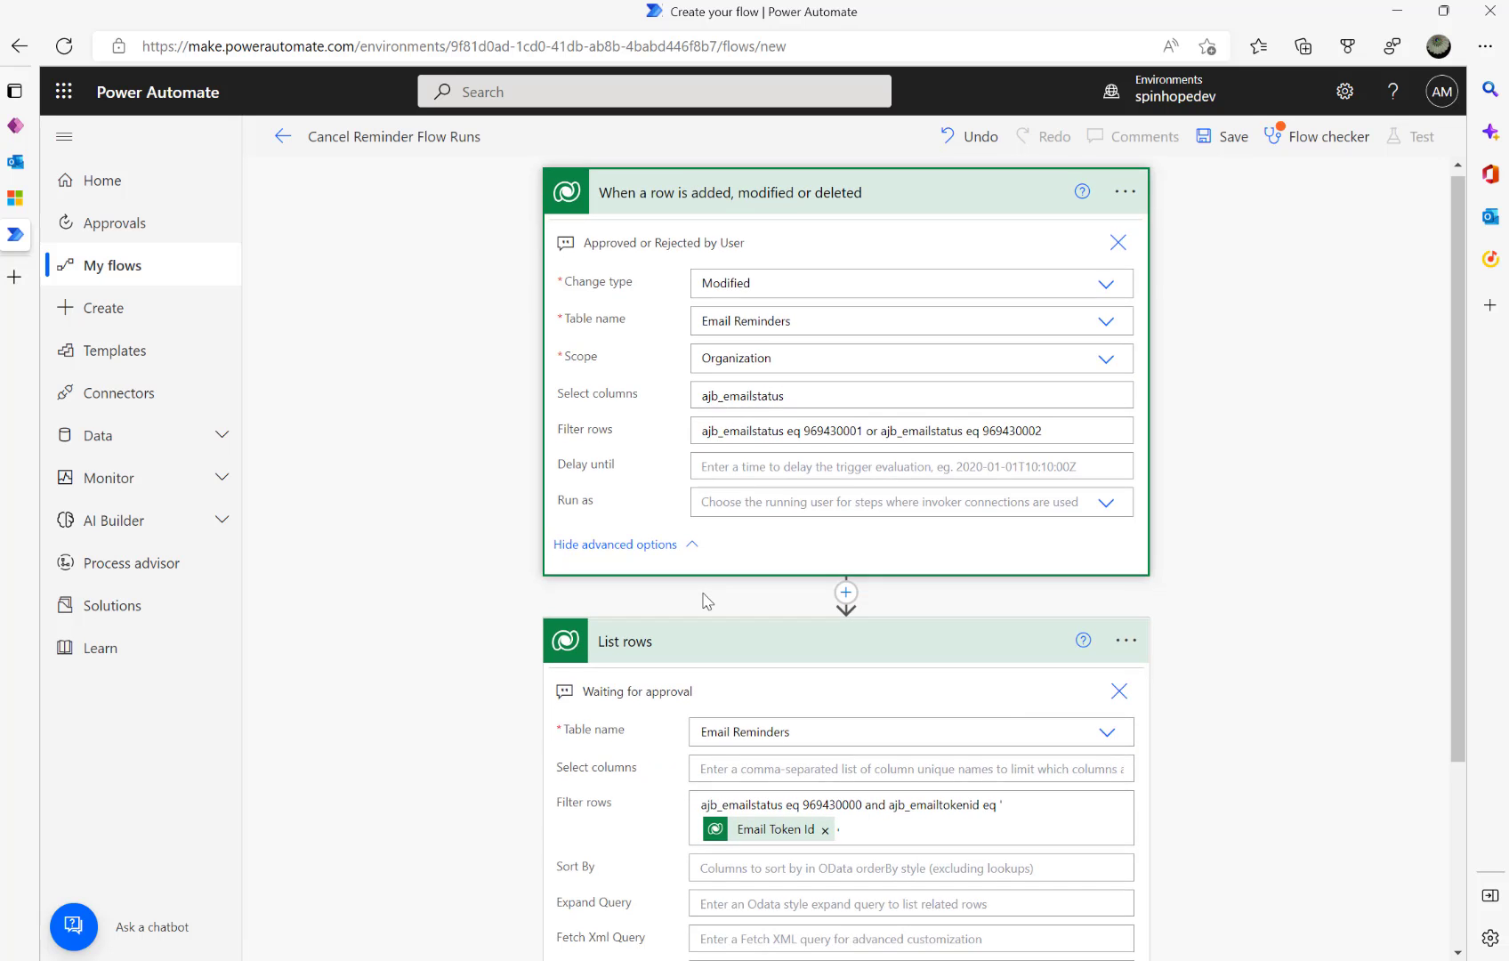
- Add a Control 'Apply to each' loop over the List rows value output
{"action": "scroll", "coordinate": [748, 463], "scroll_direction": "down", "scroll_amount": 3}
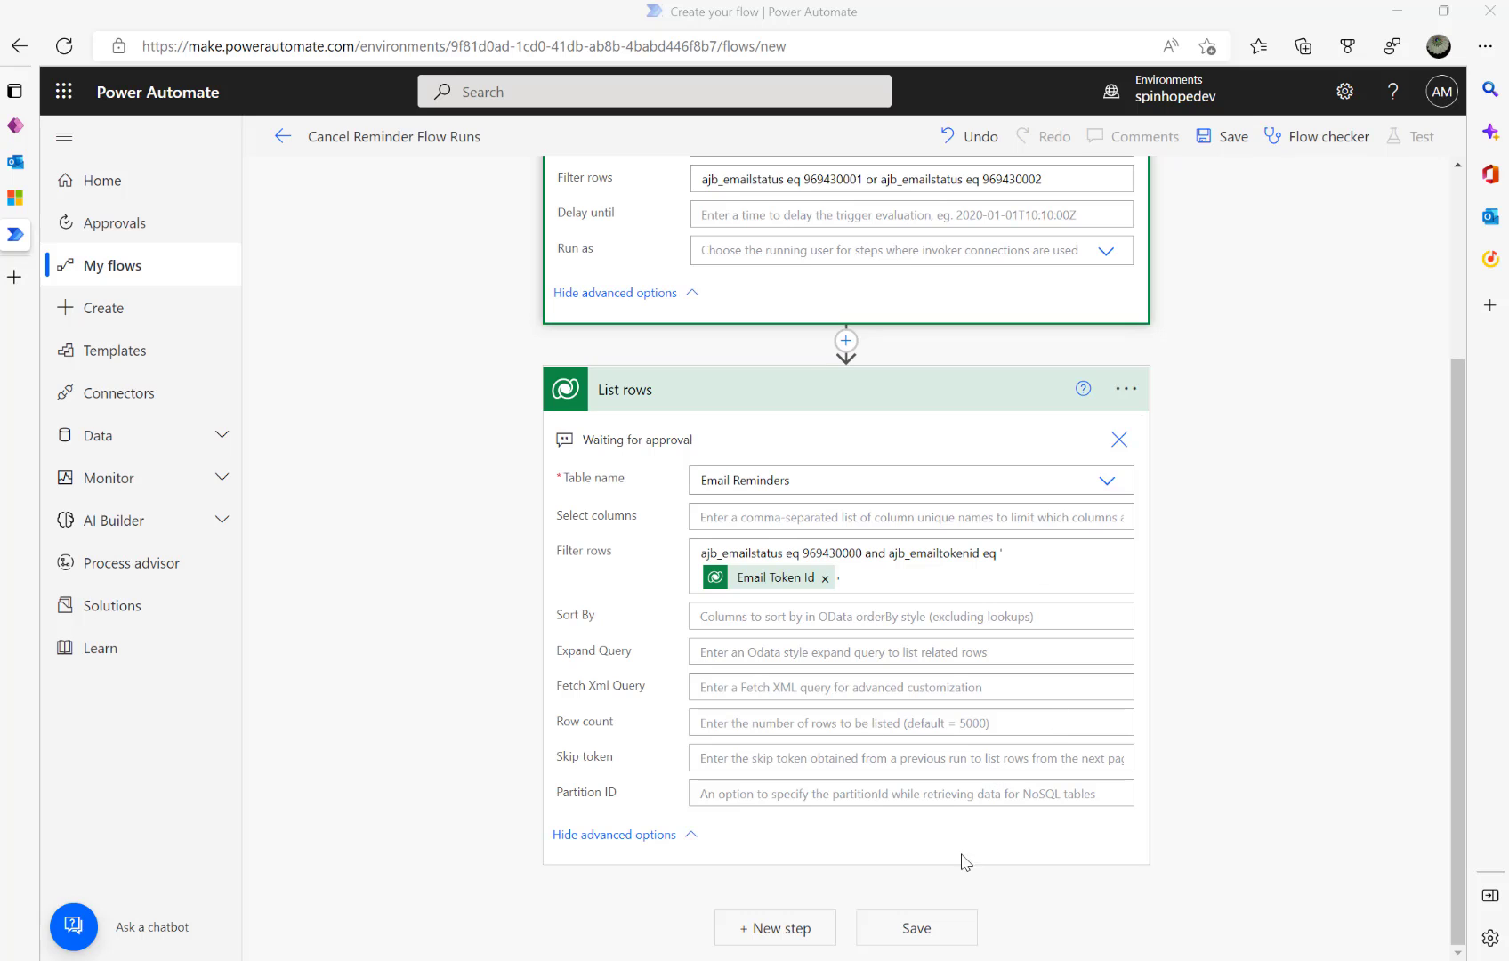
{"action": "left_click", "coordinate": [796, 934]}
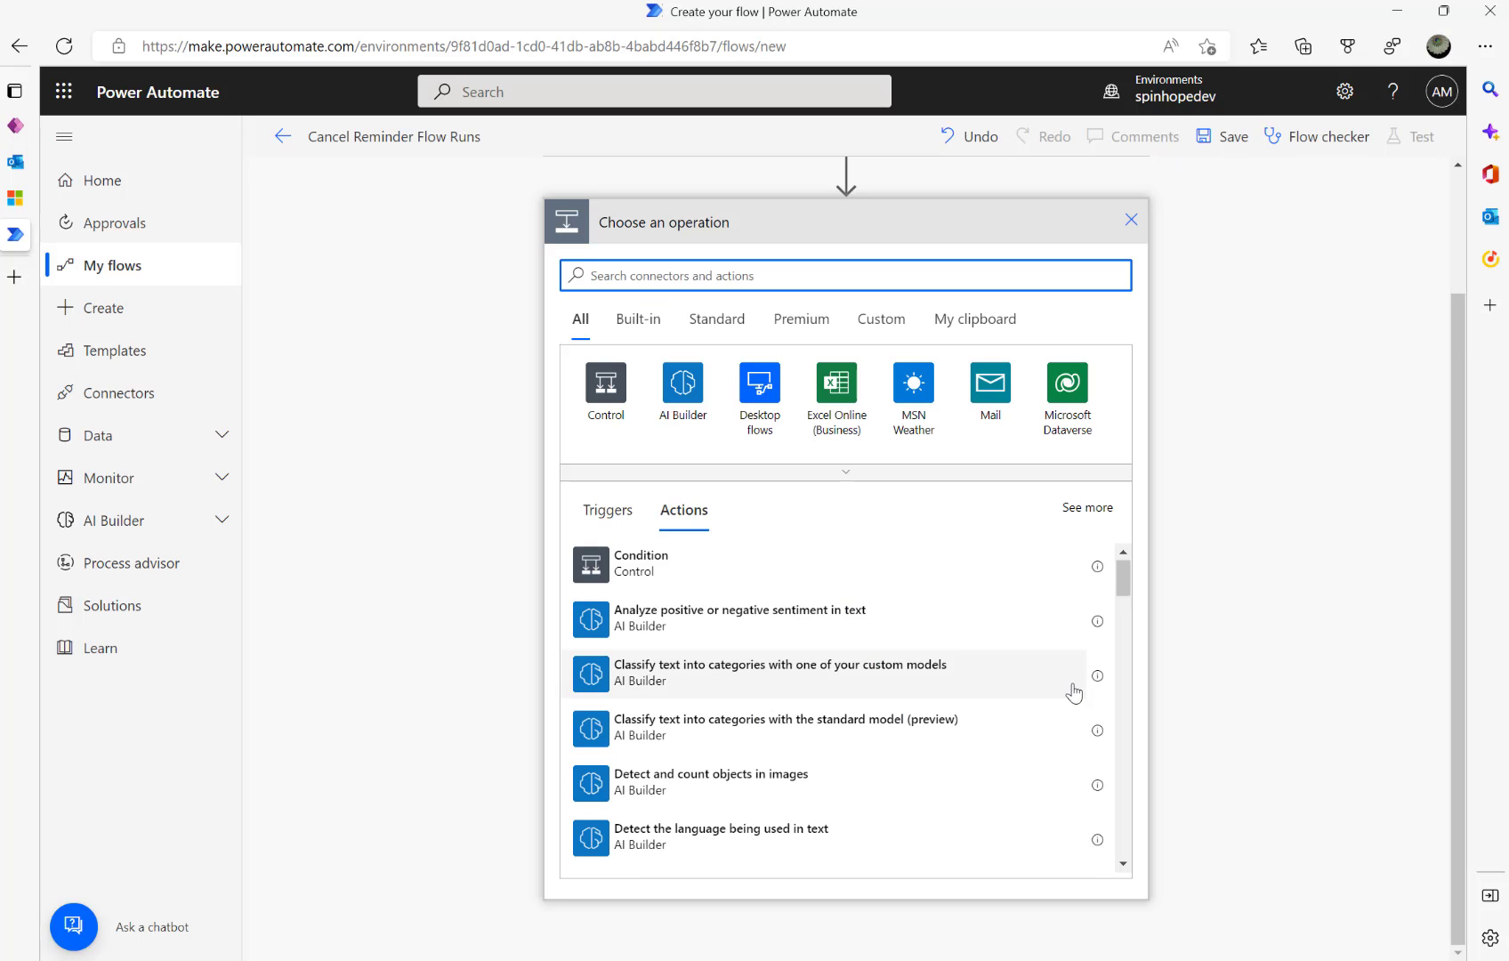
{"action": "scroll", "coordinate": [1068, 692], "scroll_direction": "down", "scroll_amount": 1}
{"action": "left_click", "coordinate": [597, 411]}
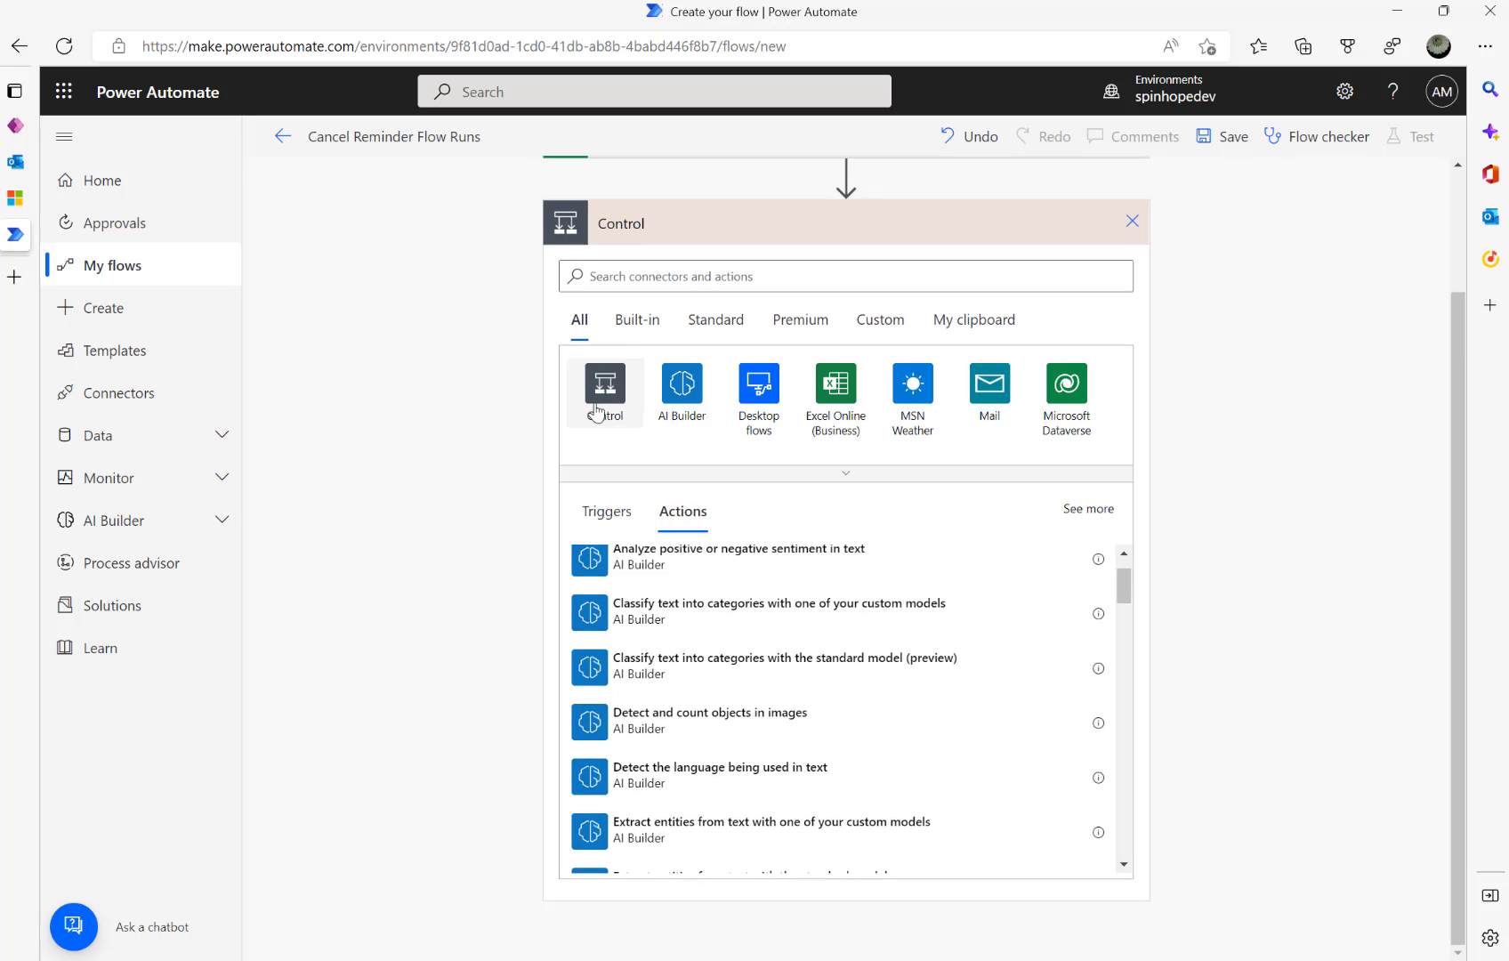
{"action": "left_click", "coordinate": [664, 461]}
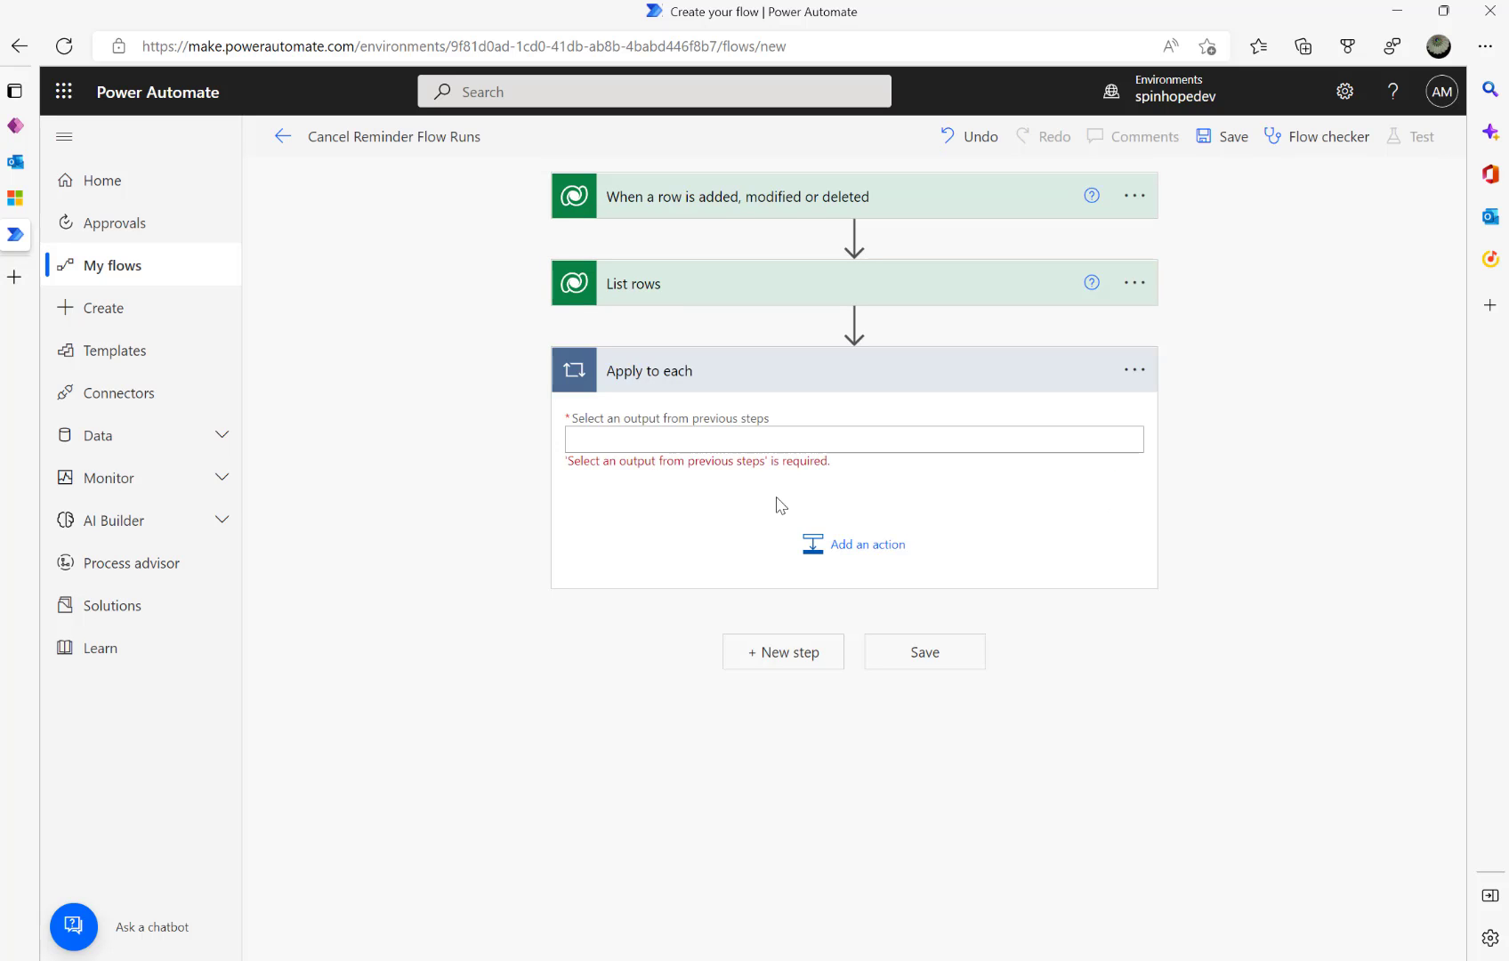
{"action": "left_click", "coordinate": [732, 441]}
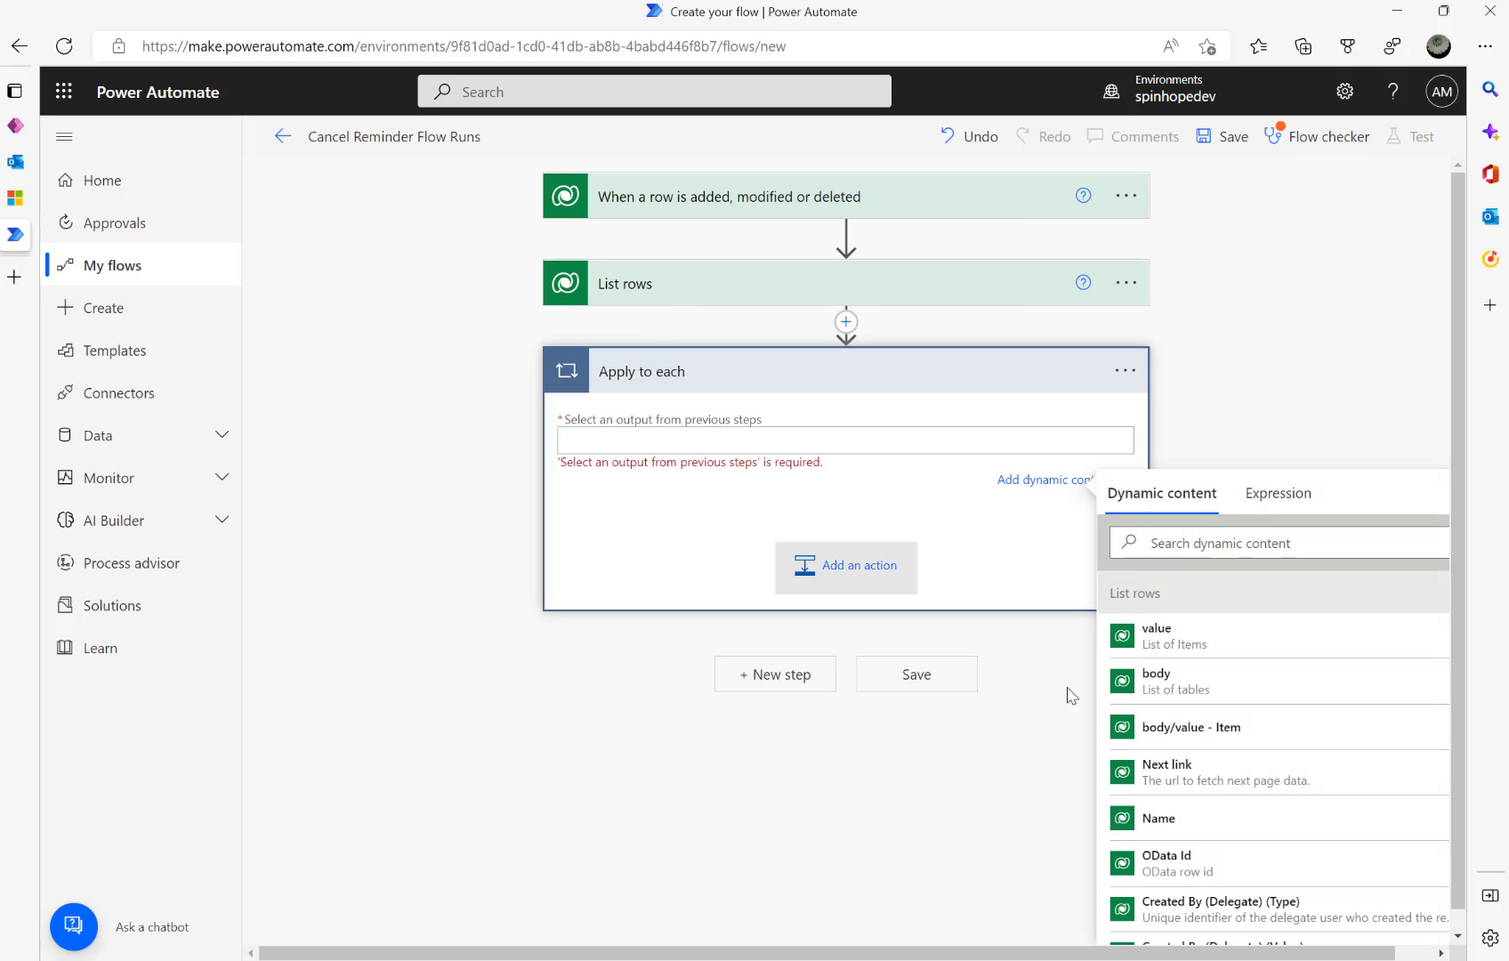
{"action": "left_click", "coordinate": [1183, 638]}
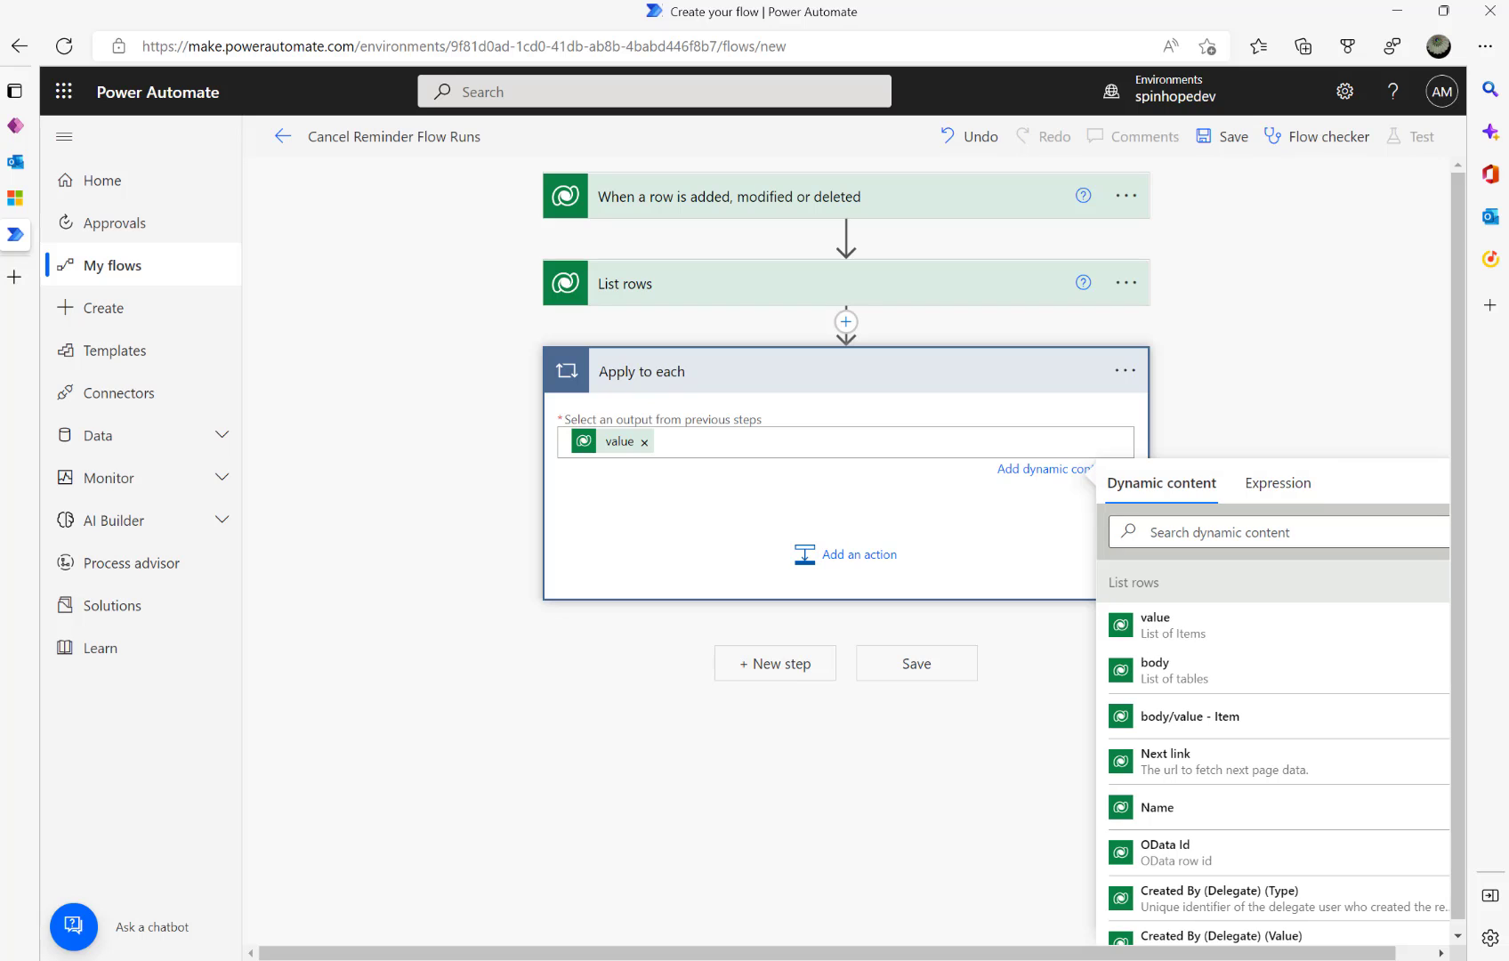
{"action": "left_click", "coordinate": [854, 559]}
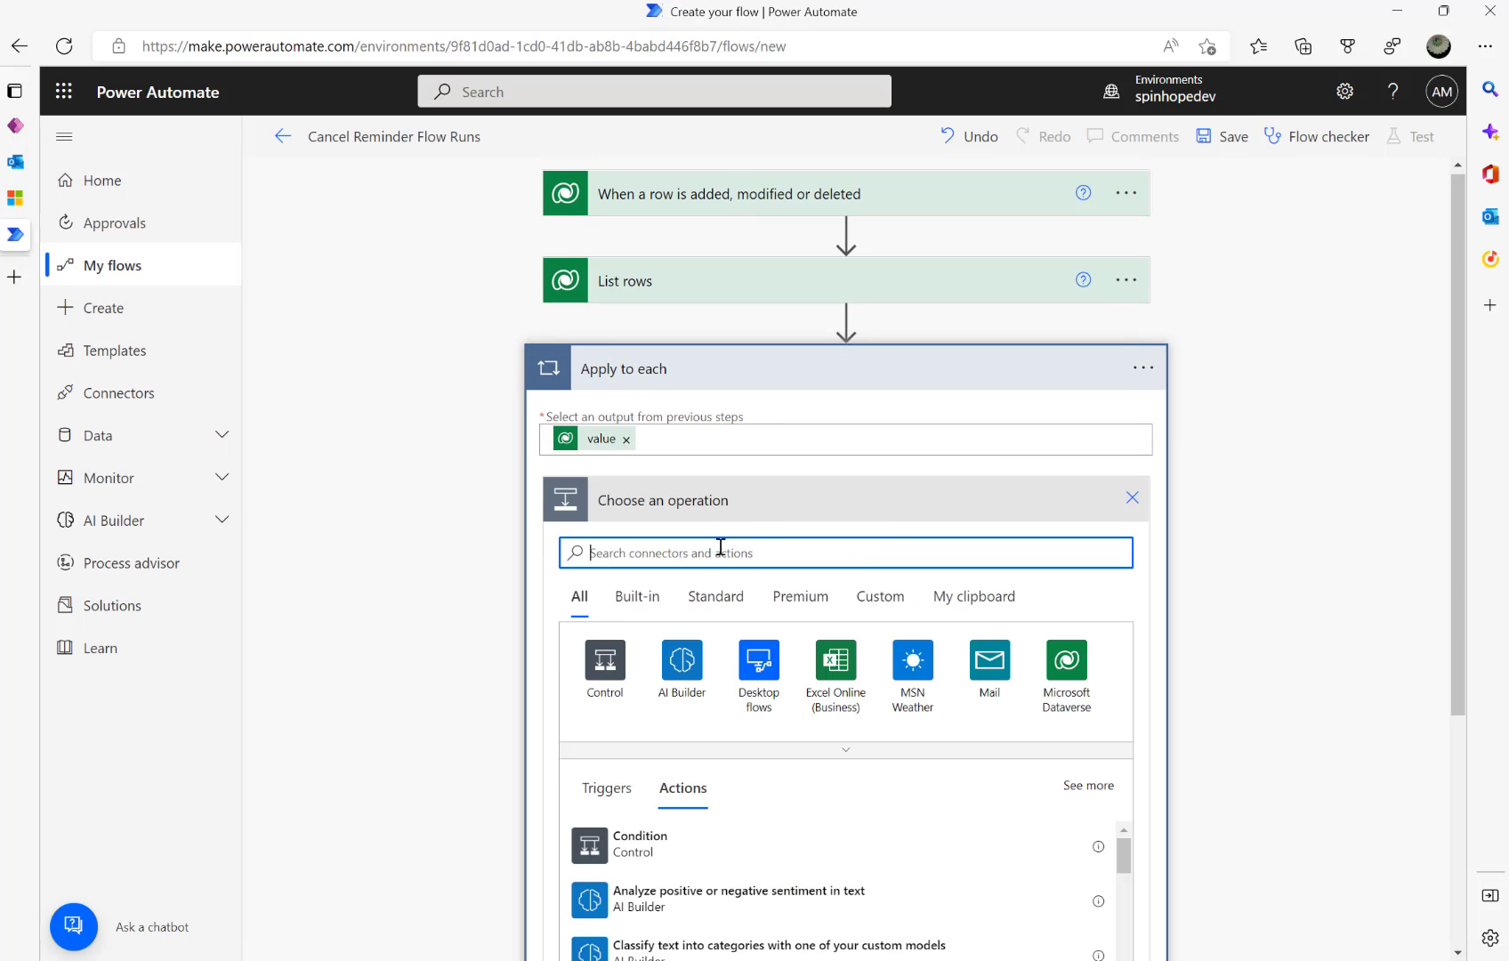
- Add the Power Automate Management 'Cancel Flow Run' action inside the loop
{"action": "type", "text": "Cancel"}
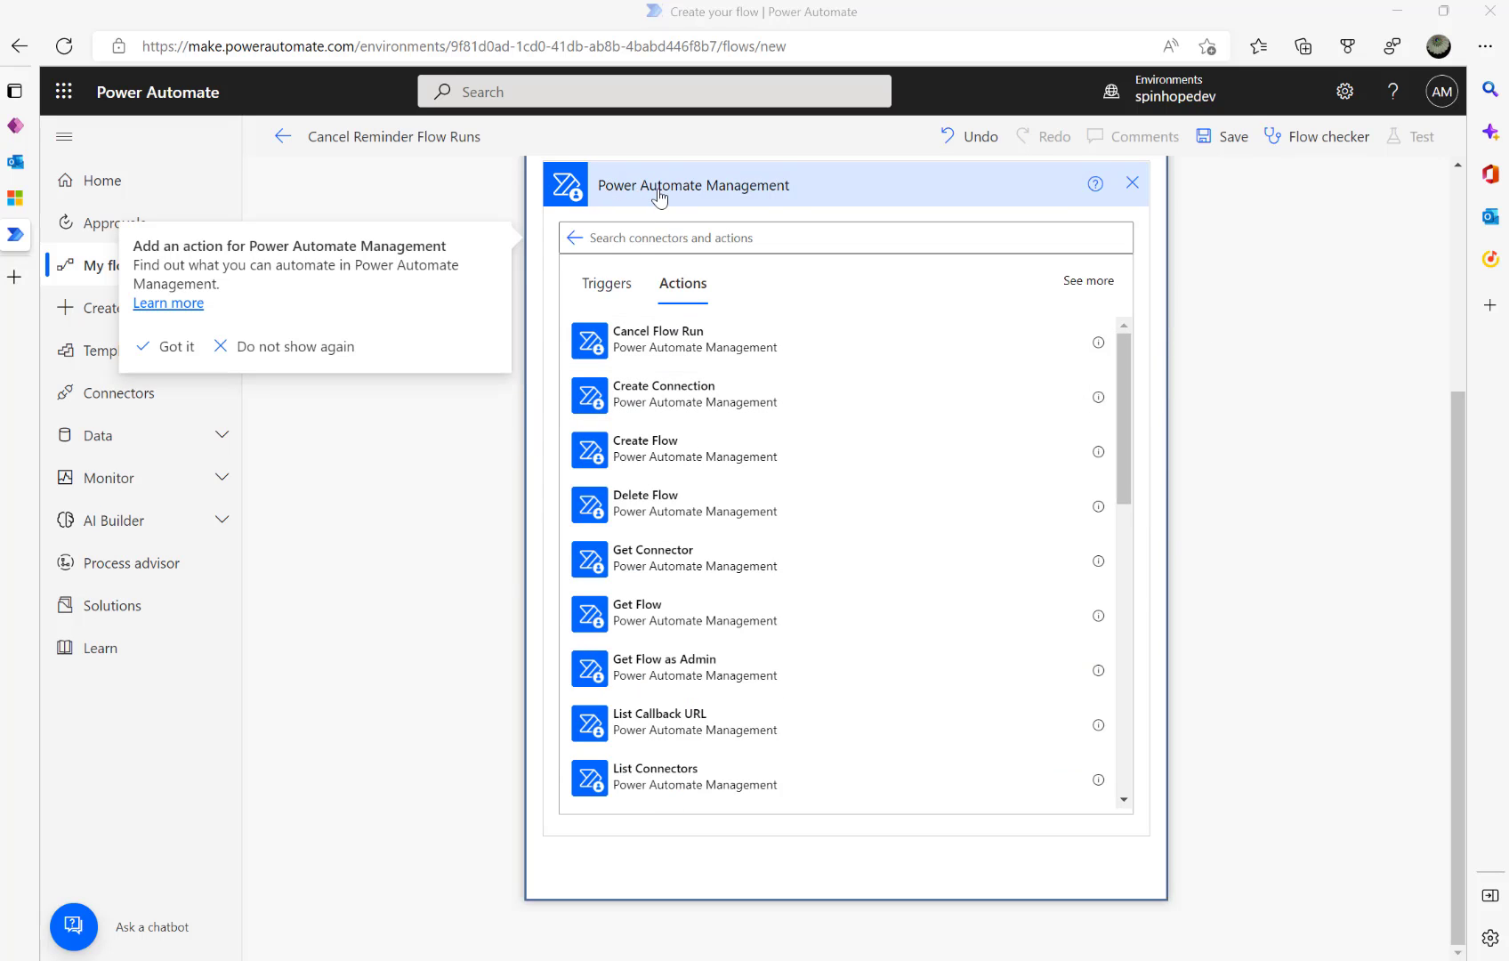
{"action": "scroll", "coordinate": [663, 203], "scroll_direction": "up", "scroll_amount": 1}
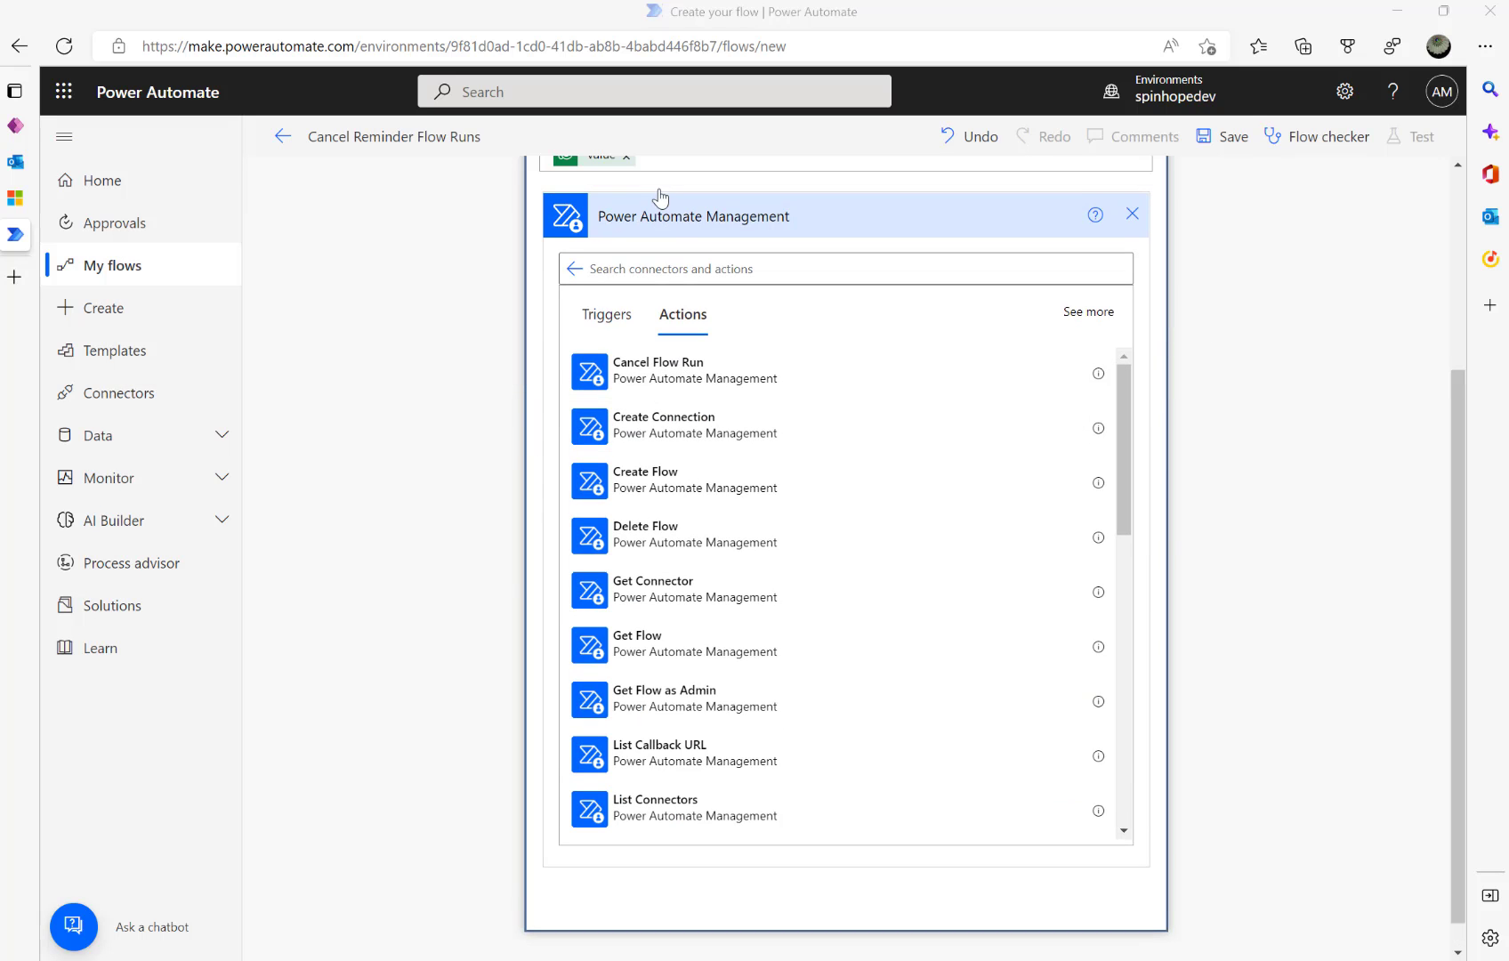
{"action": "left_click", "coordinate": [1133, 226]}
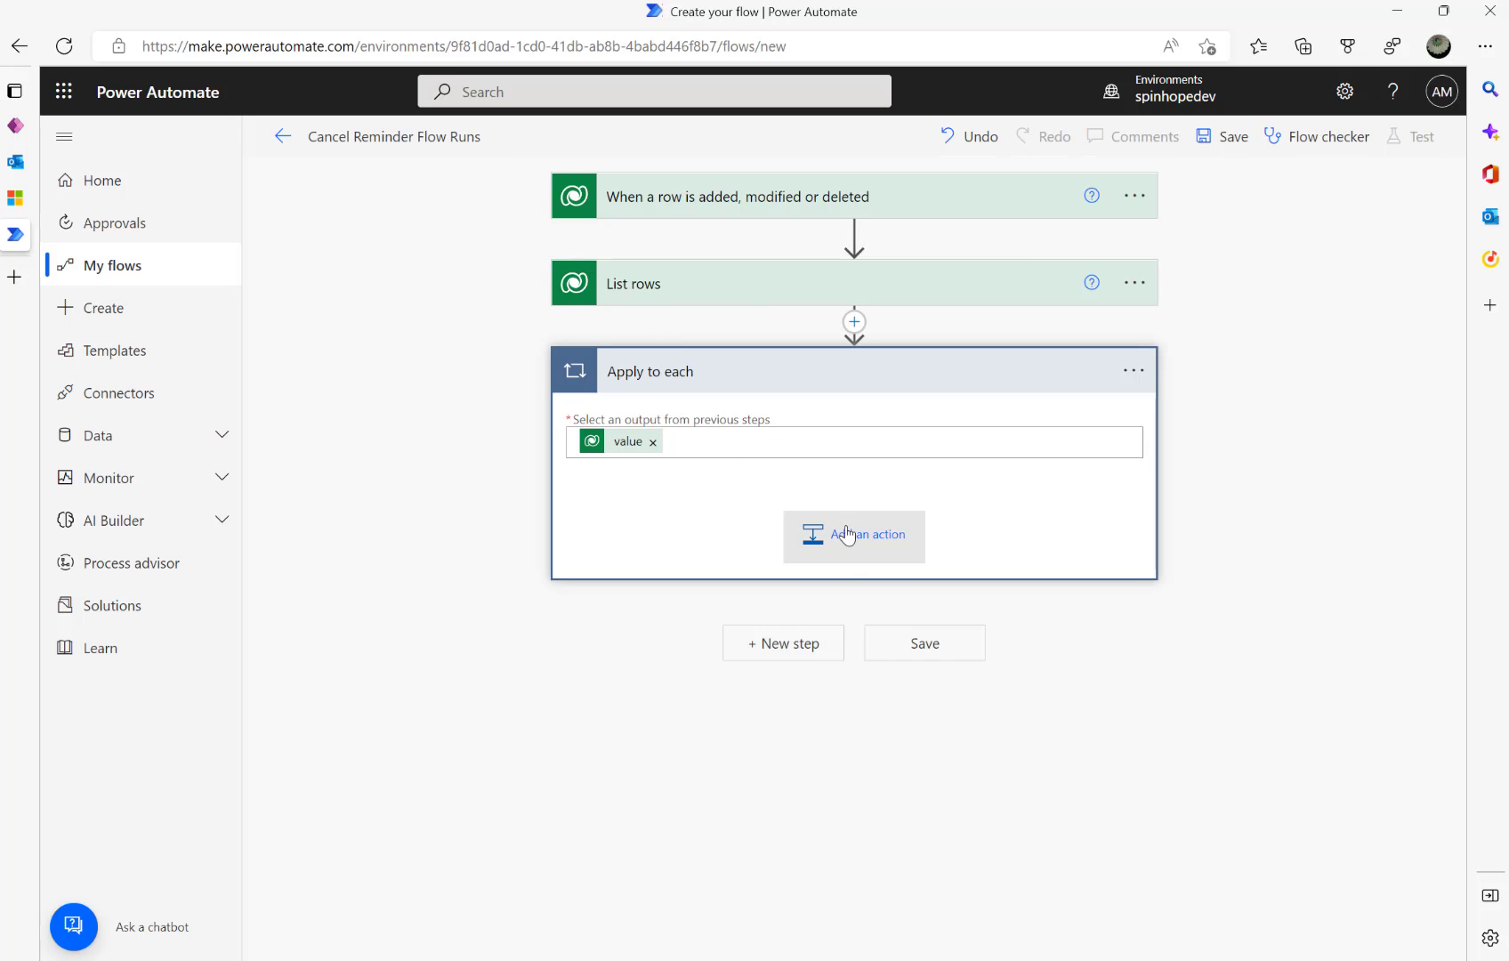
{"action": "left_click", "coordinate": [851, 532]}
{"action": "type", "text": "Pow"}
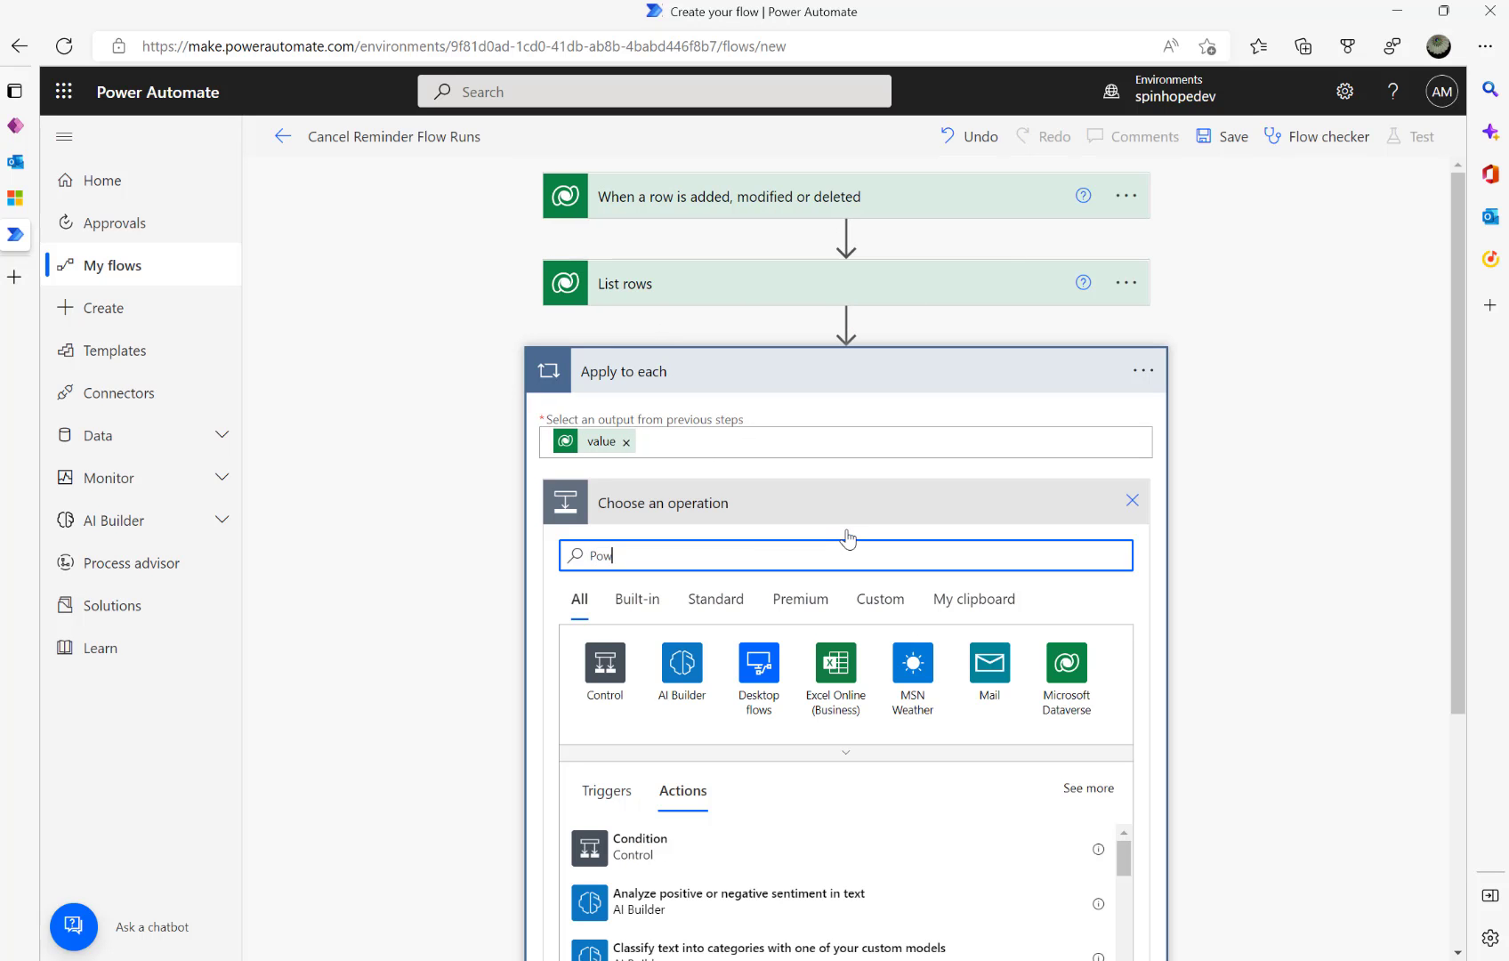
{"action": "type", "text": "er"}
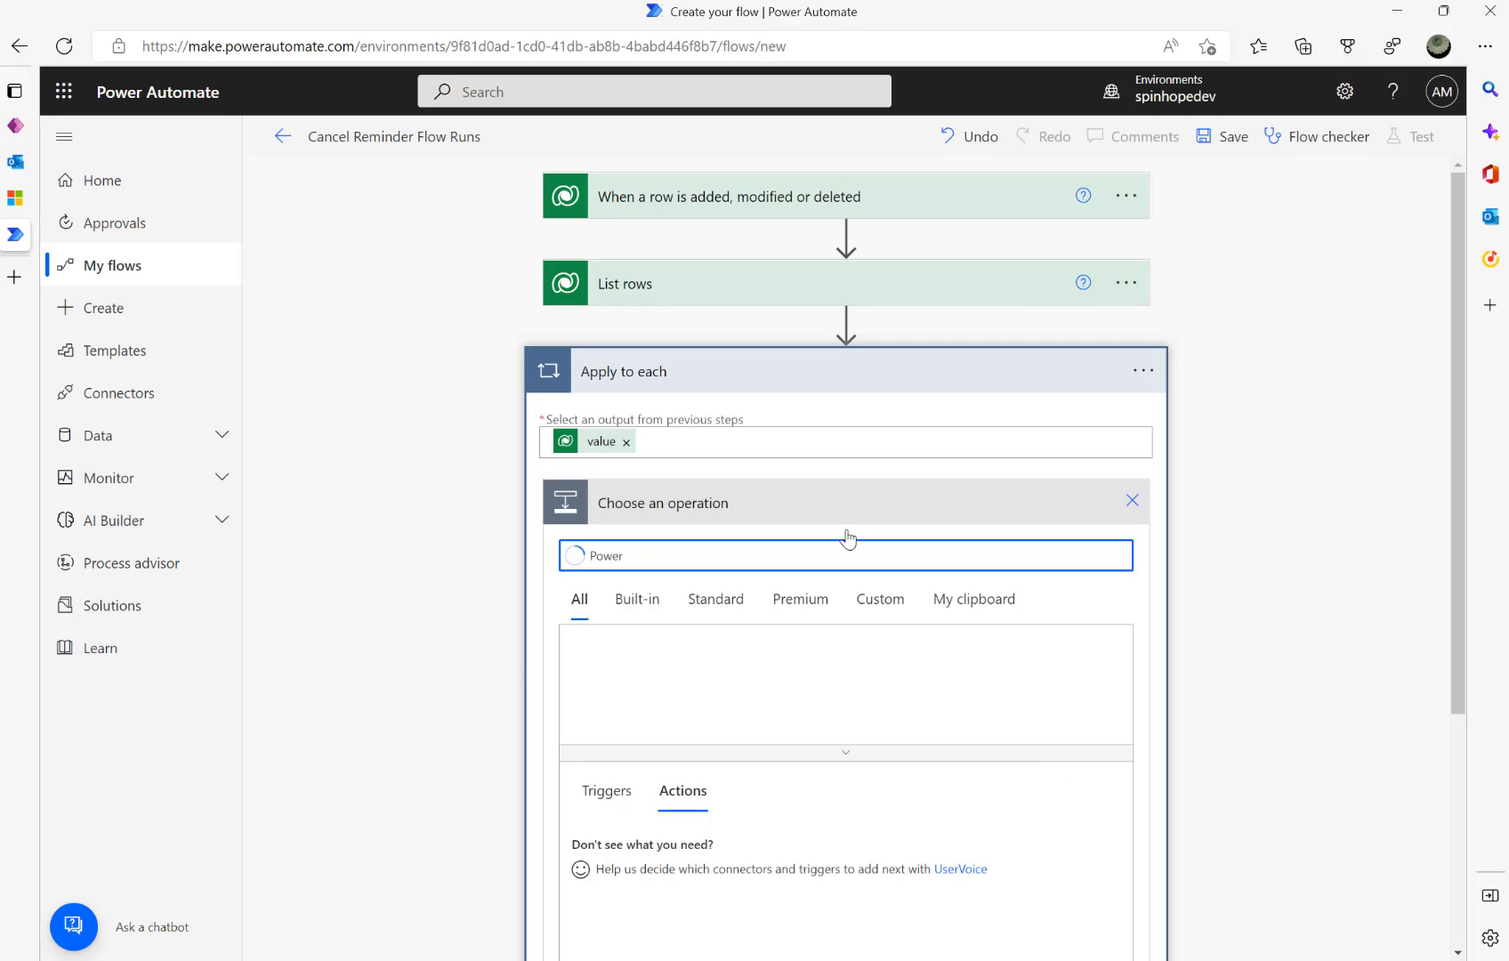
{"action": "type", "text": " AAut"}
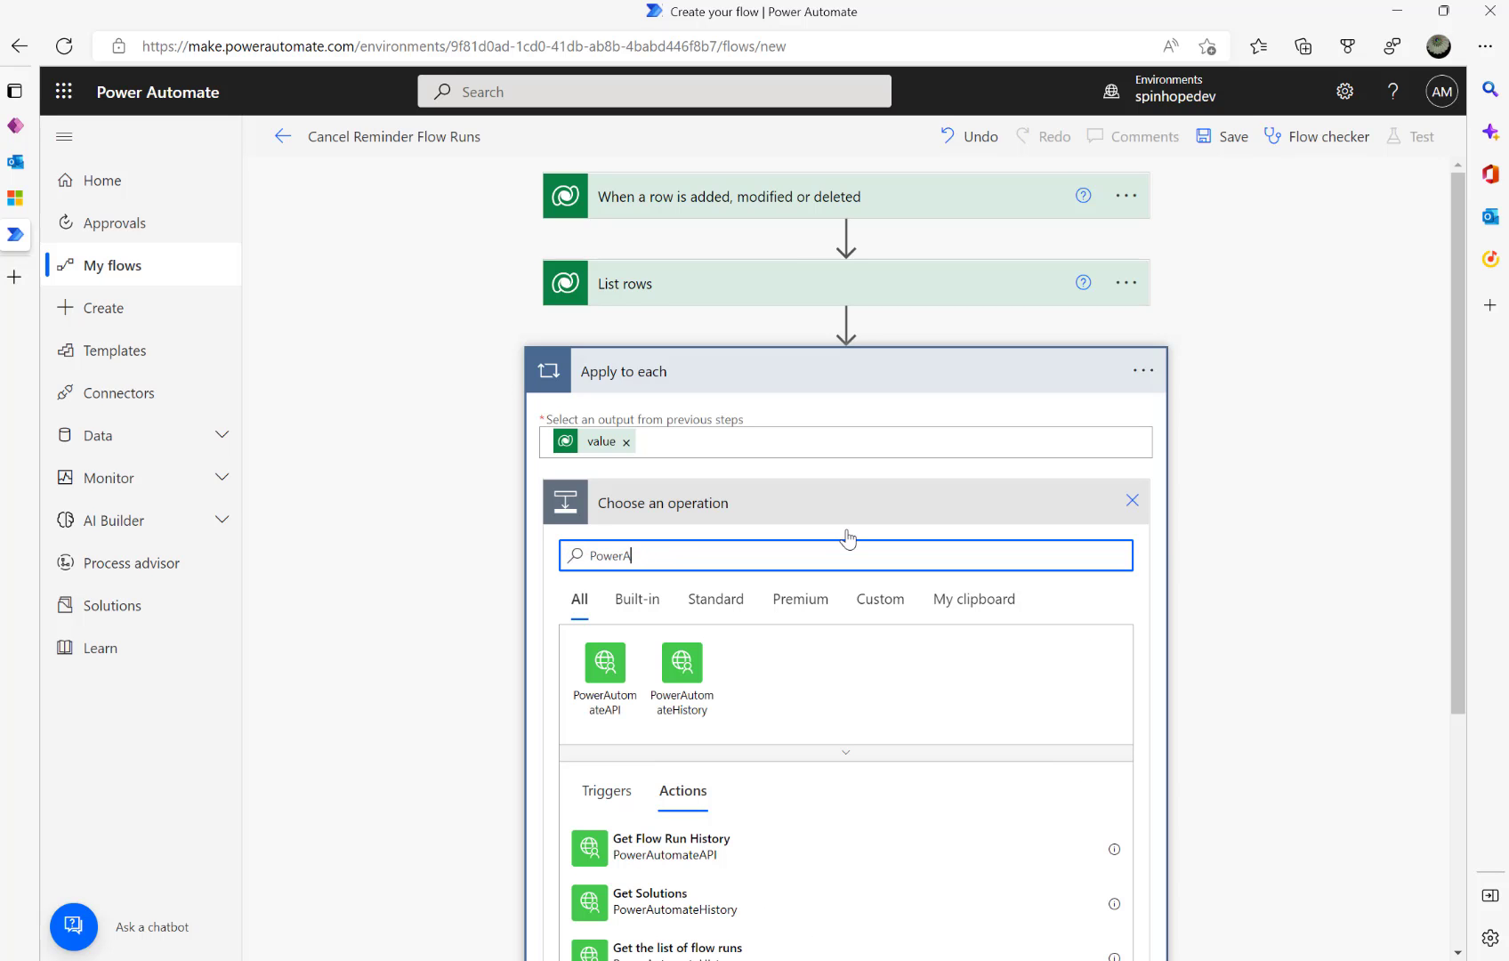
{"action": "key", "text": "BackSpace"}
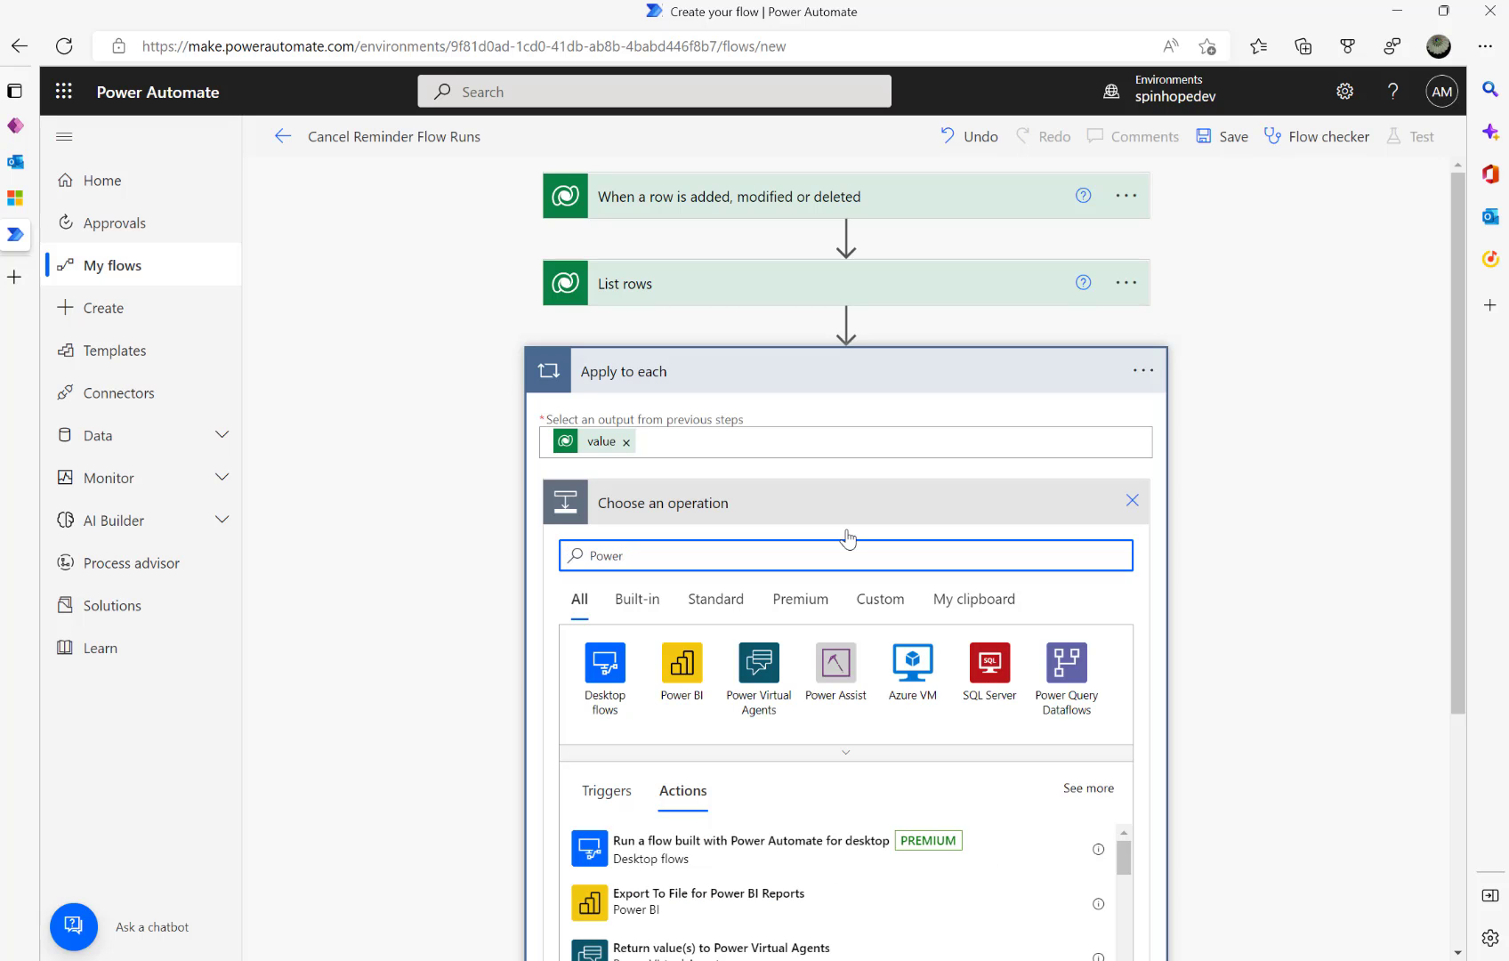
{"action": "key", "text": "BackSpace"}
{"action": "type", "text": "flow"}
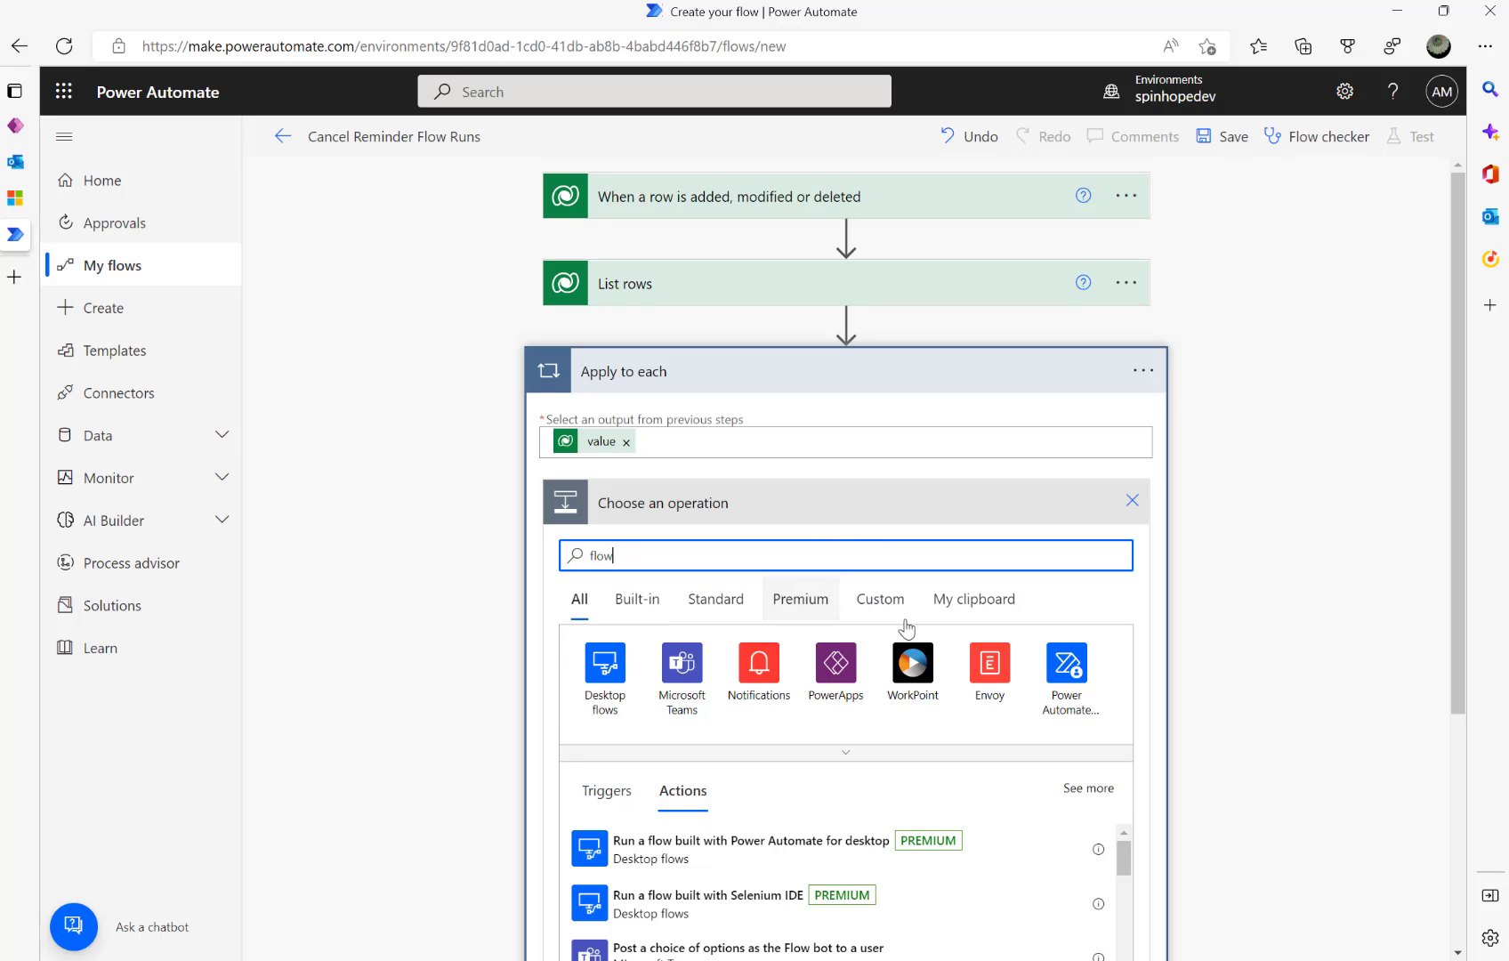
{"action": "left_click", "coordinate": [1061, 683]}
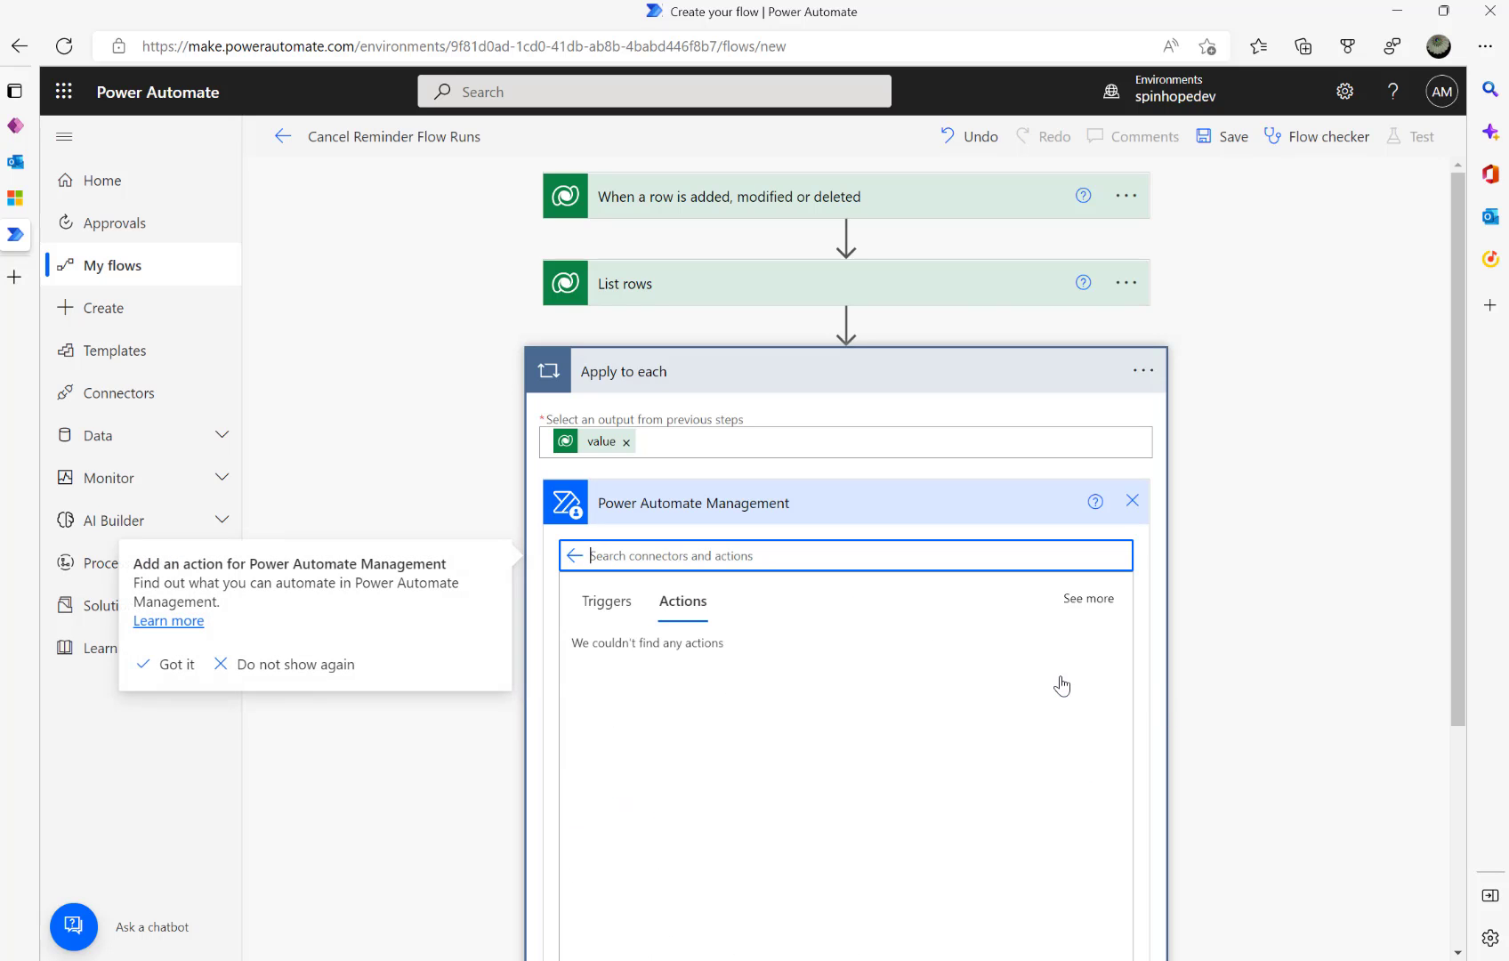
{"action": "scroll", "coordinate": [974, 666], "scroll_direction": "down", "scroll_amount": 2}
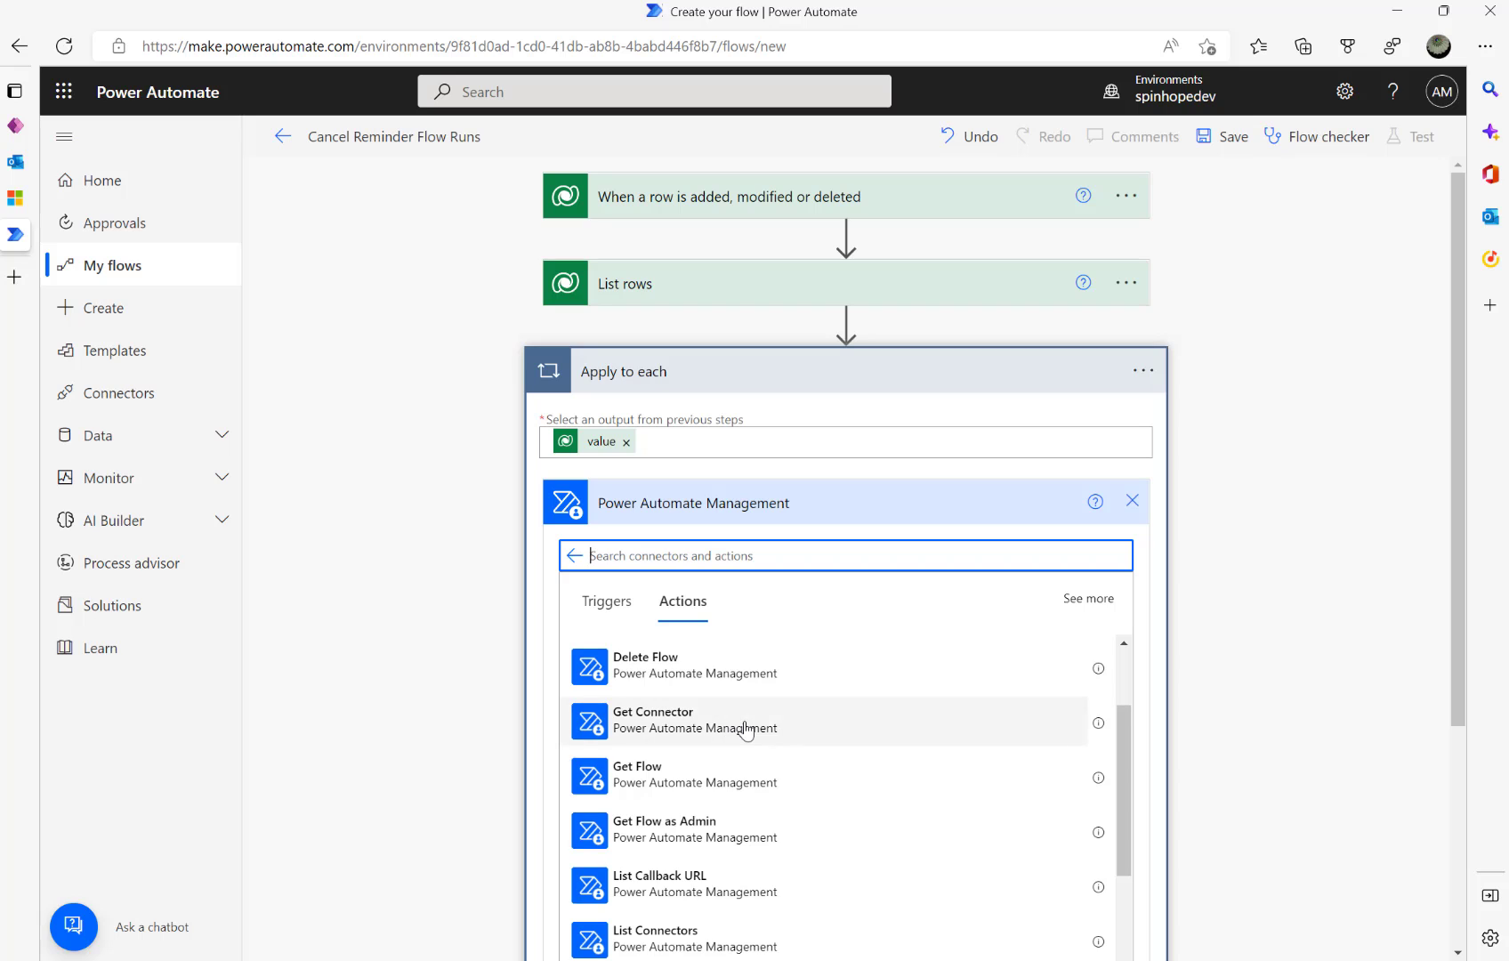
{"action": "scroll", "coordinate": [745, 724], "scroll_direction": "up", "scroll_amount": 2}
{"action": "left_click", "coordinate": [670, 660]}
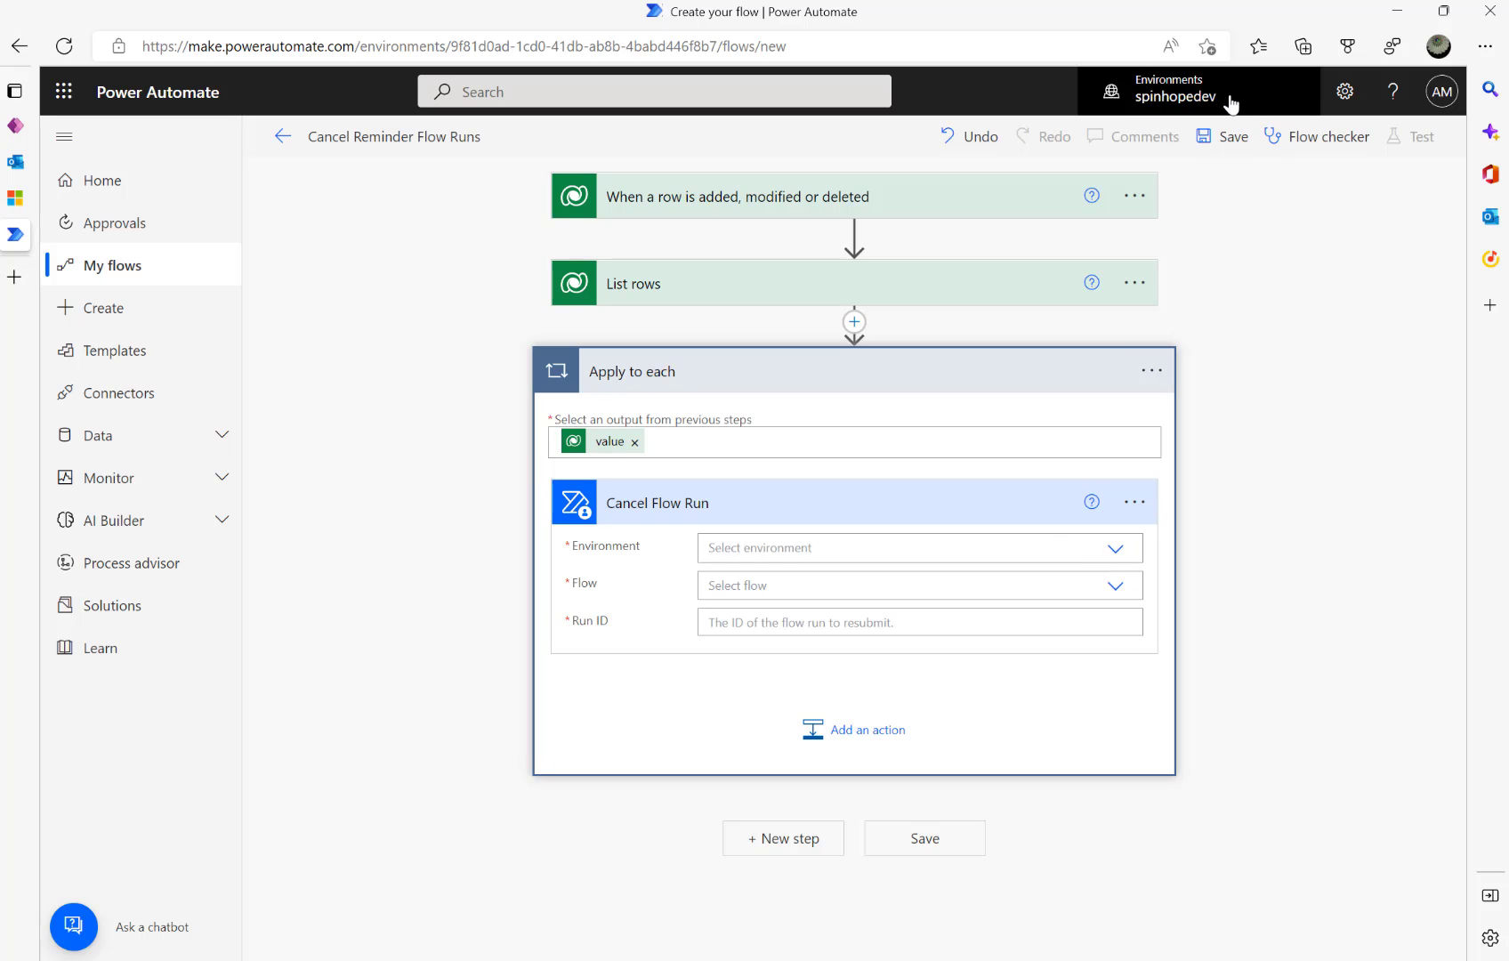
- Set Environment to spinhopedev and search the Flow list for the reminder flow
{"action": "left_click", "coordinate": [1122, 558]}
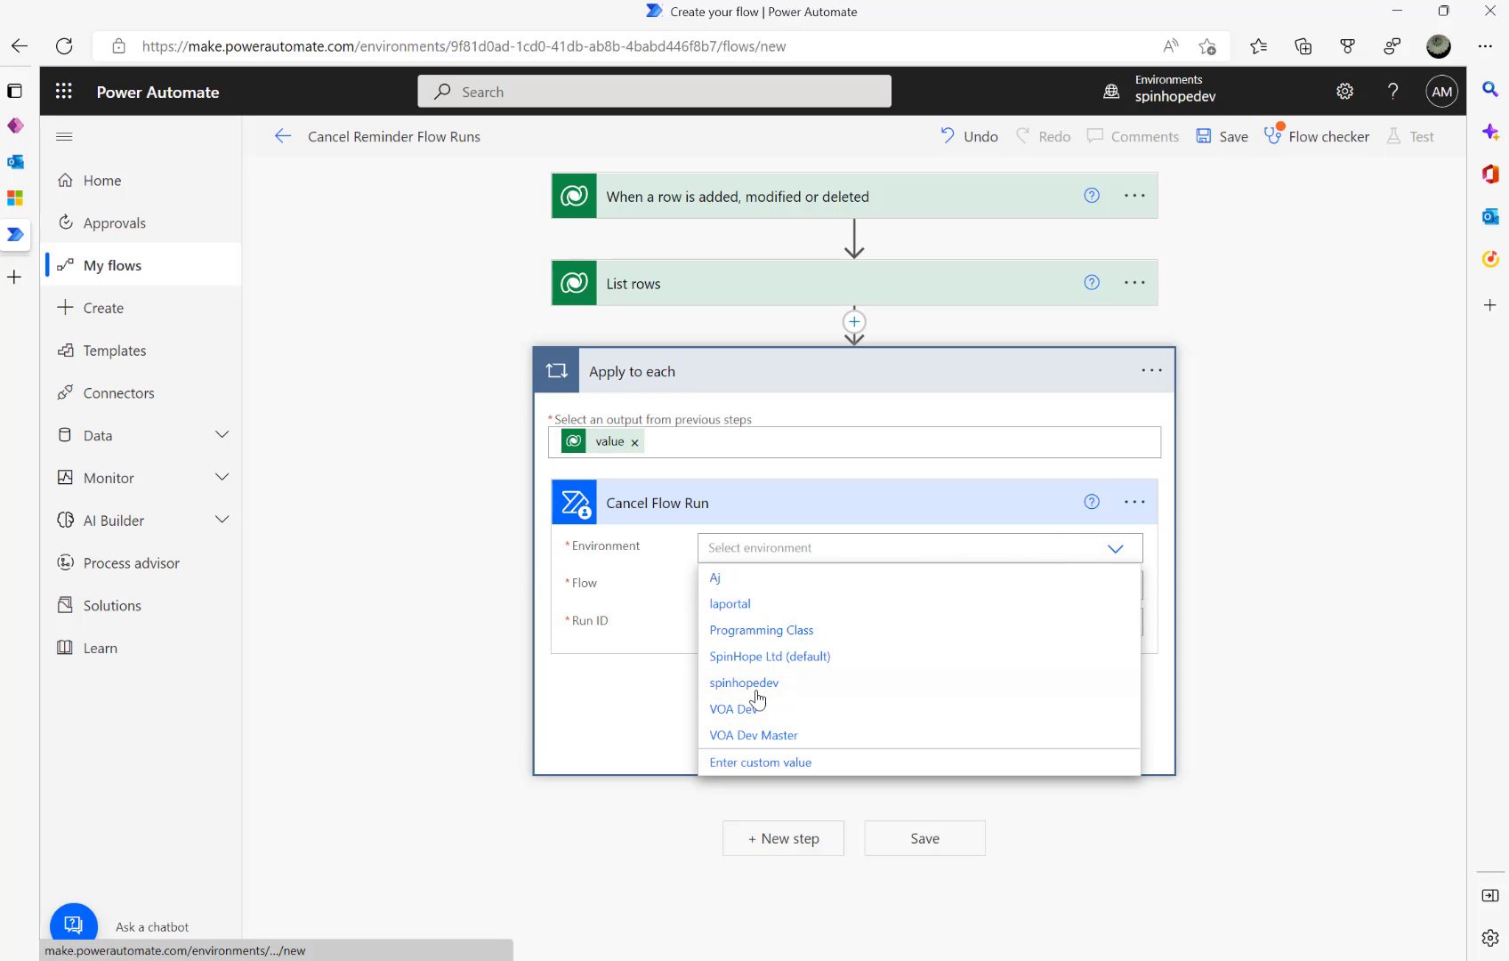
{"action": "left_click", "coordinate": [745, 683]}
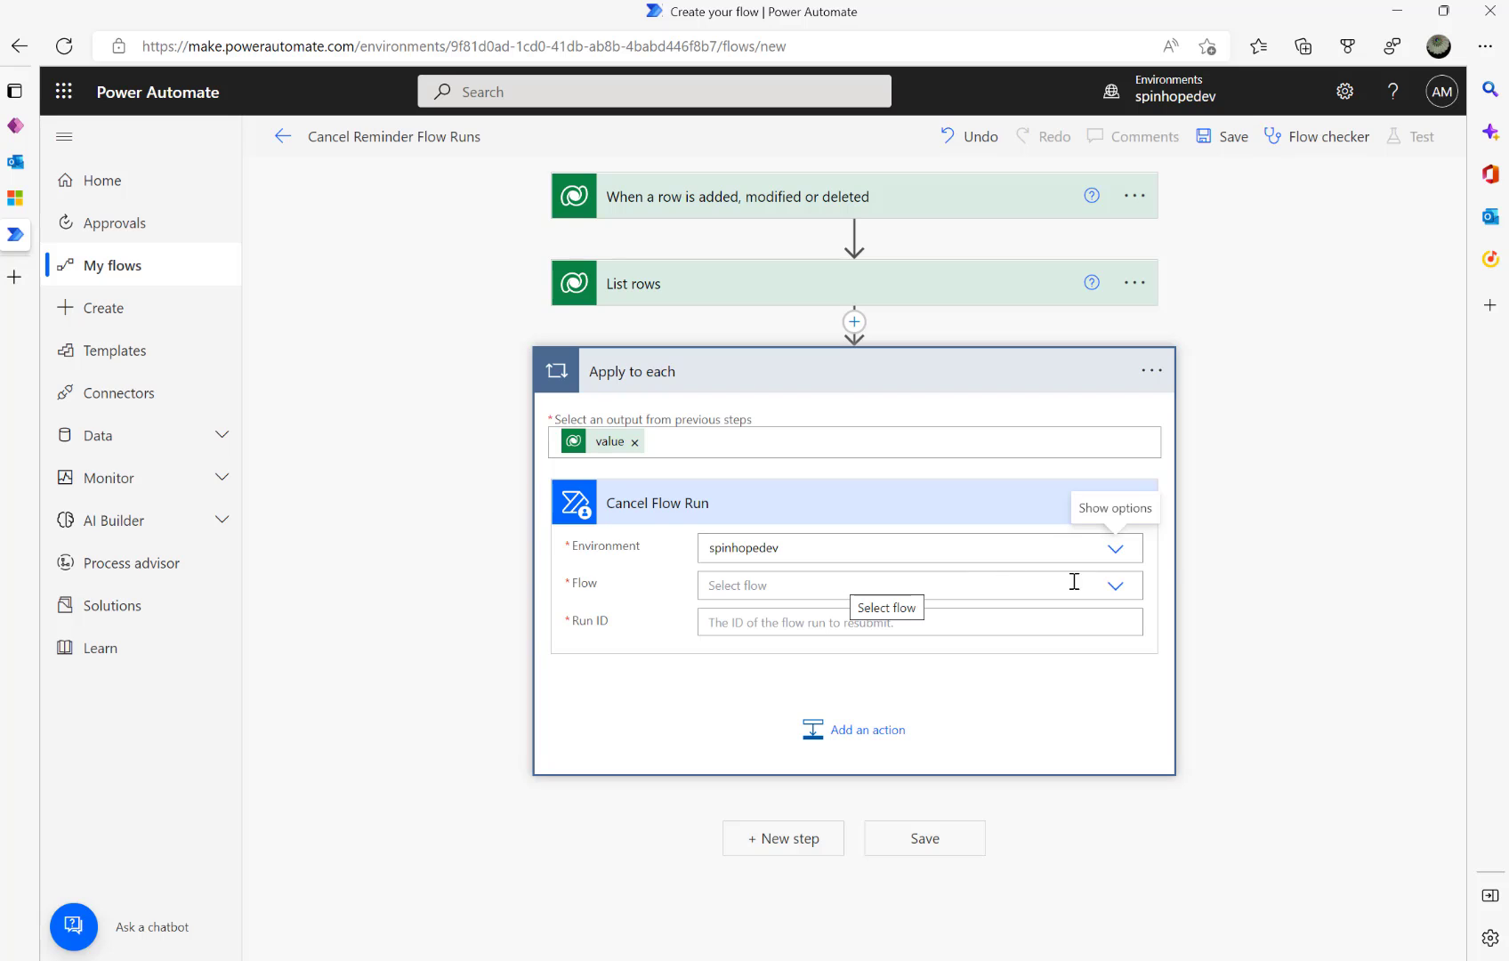
{"action": "left_click", "coordinate": [1116, 588]}
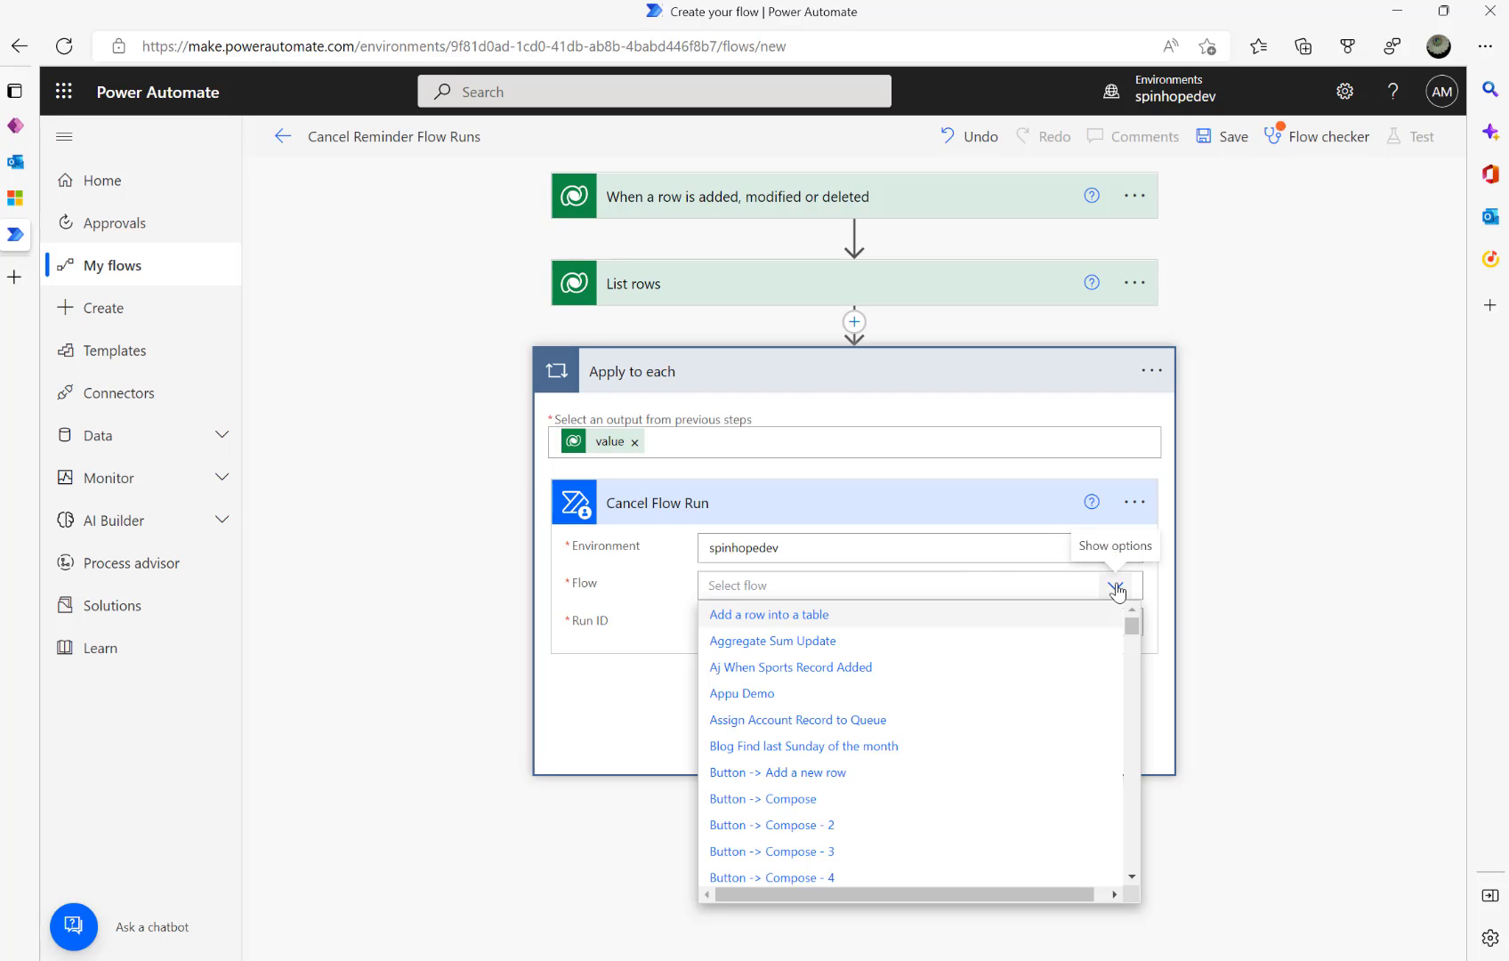
{"action": "left_click", "coordinate": [939, 590]}
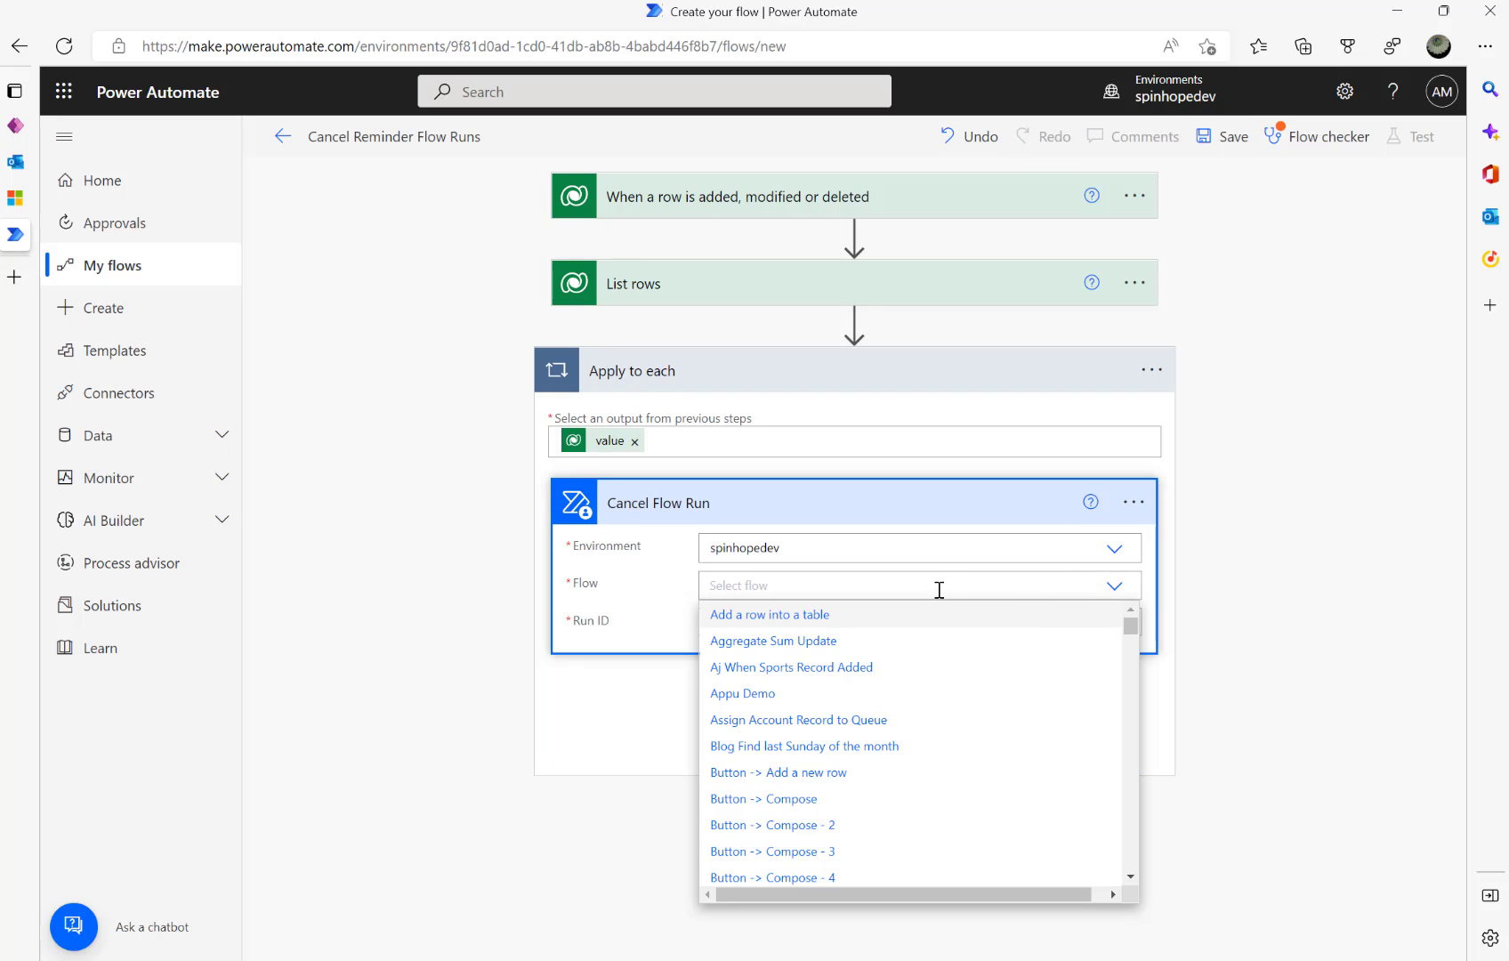
{"action": "type", "text": "Send"}
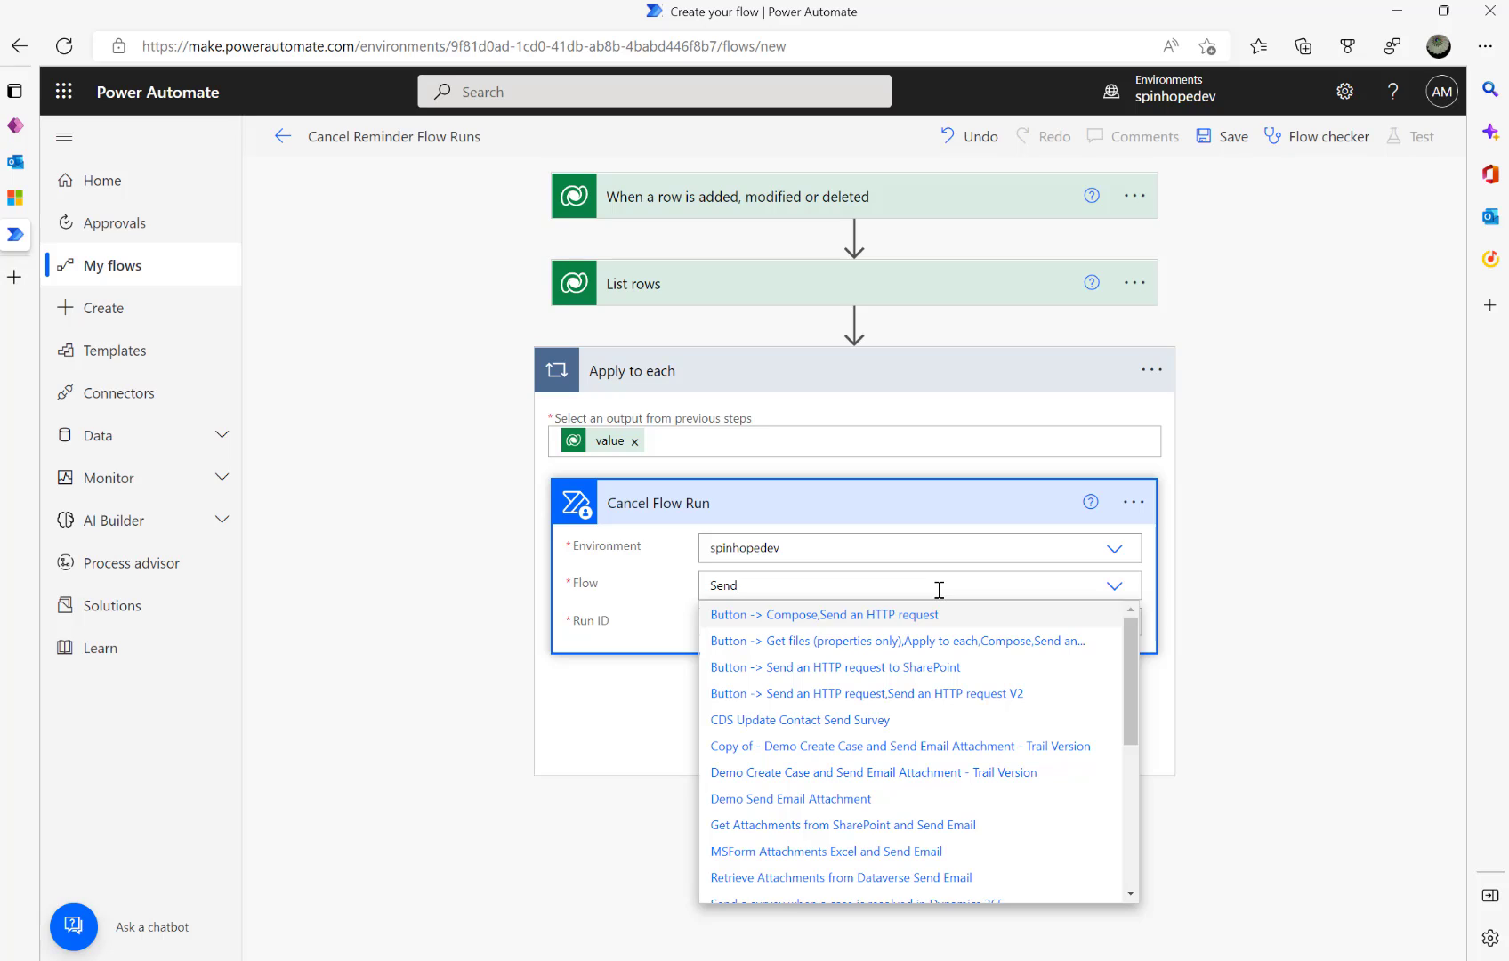
{"action": "type", "text": "RE"}
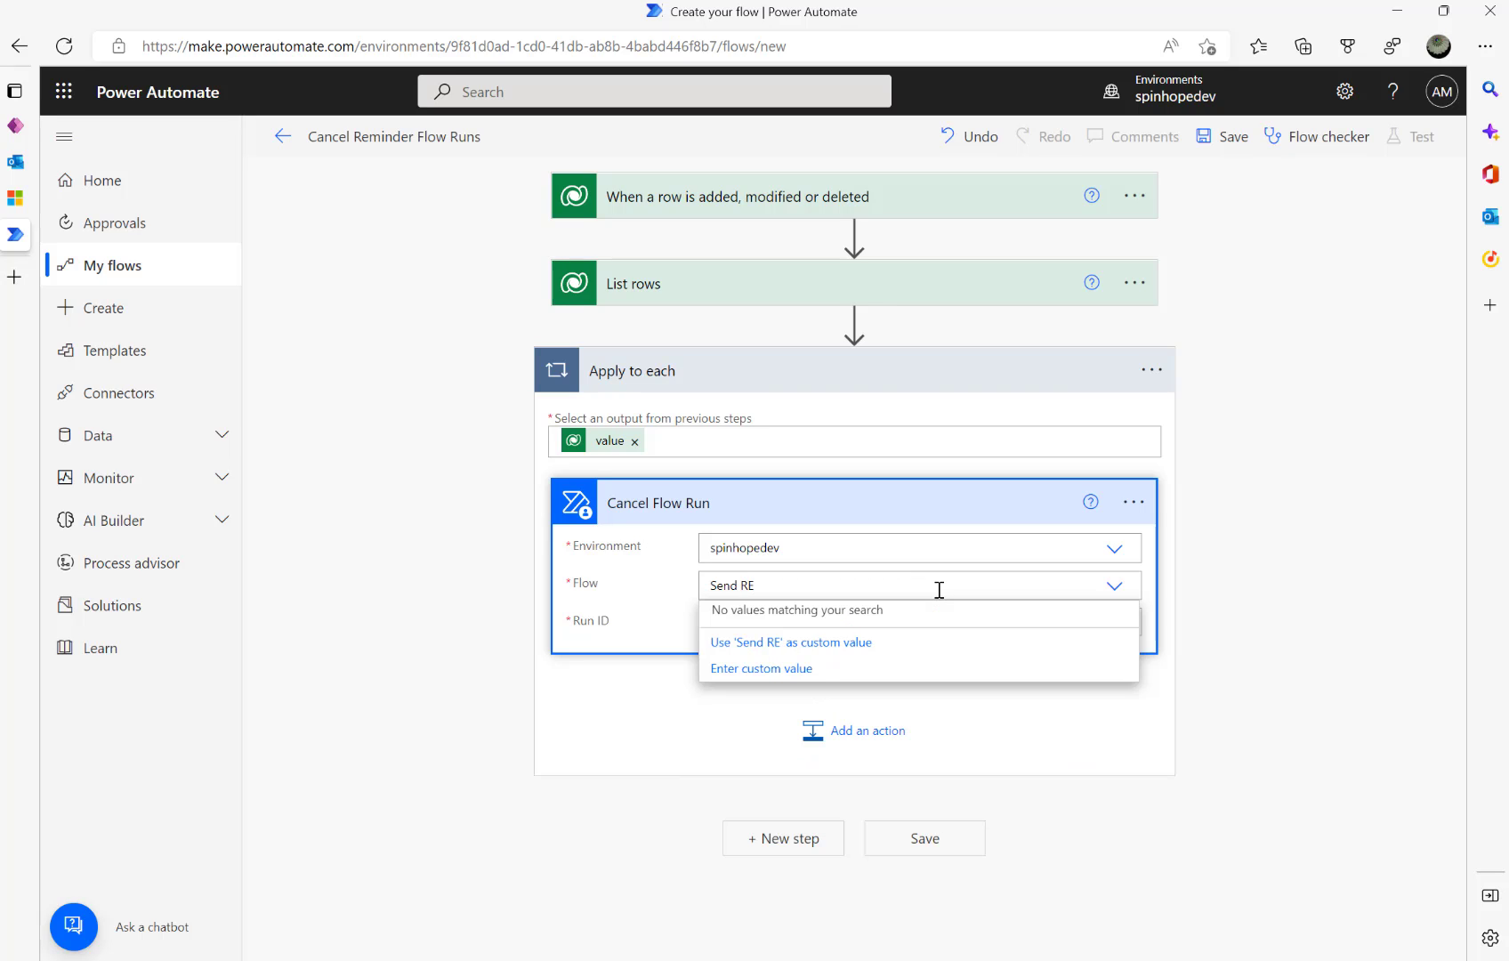
{"action": "key", "text": "BackSpace"}
{"action": "type", "text": "eminder"}
- Select Send Initial Email Reminders as the flow to cancel, correcting an earlier wrong pick
{"action": "key", "text": "BackSpace"}
{"action": "key", "text": "ctrl+a"}
{"action": "type", "text": "remin"}
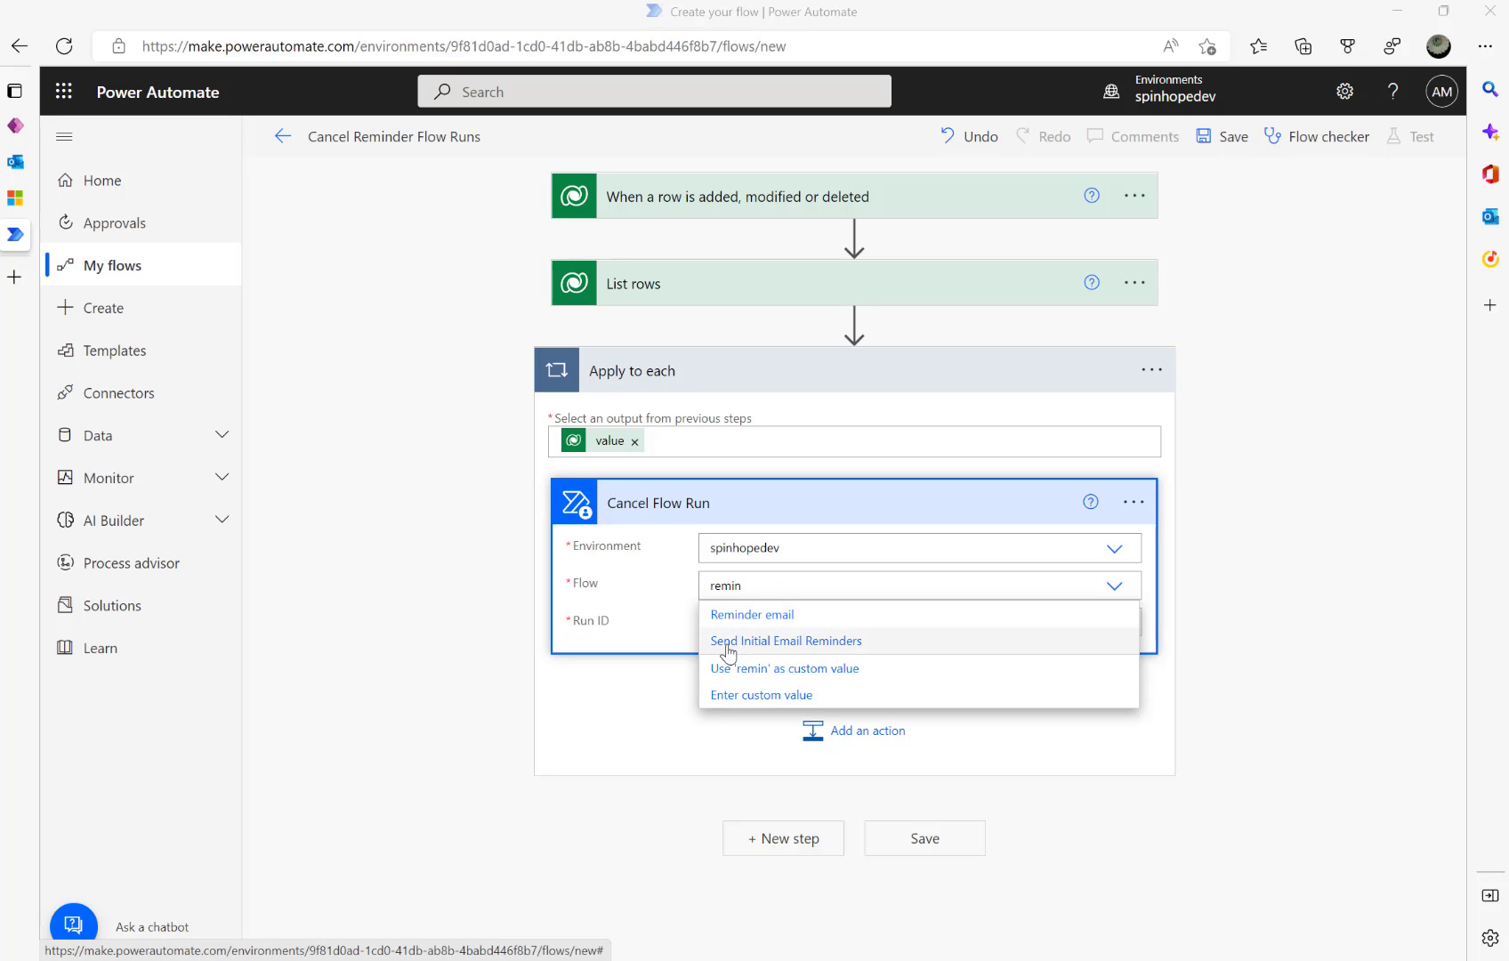
{"action": "left_click", "coordinate": [789, 642]}
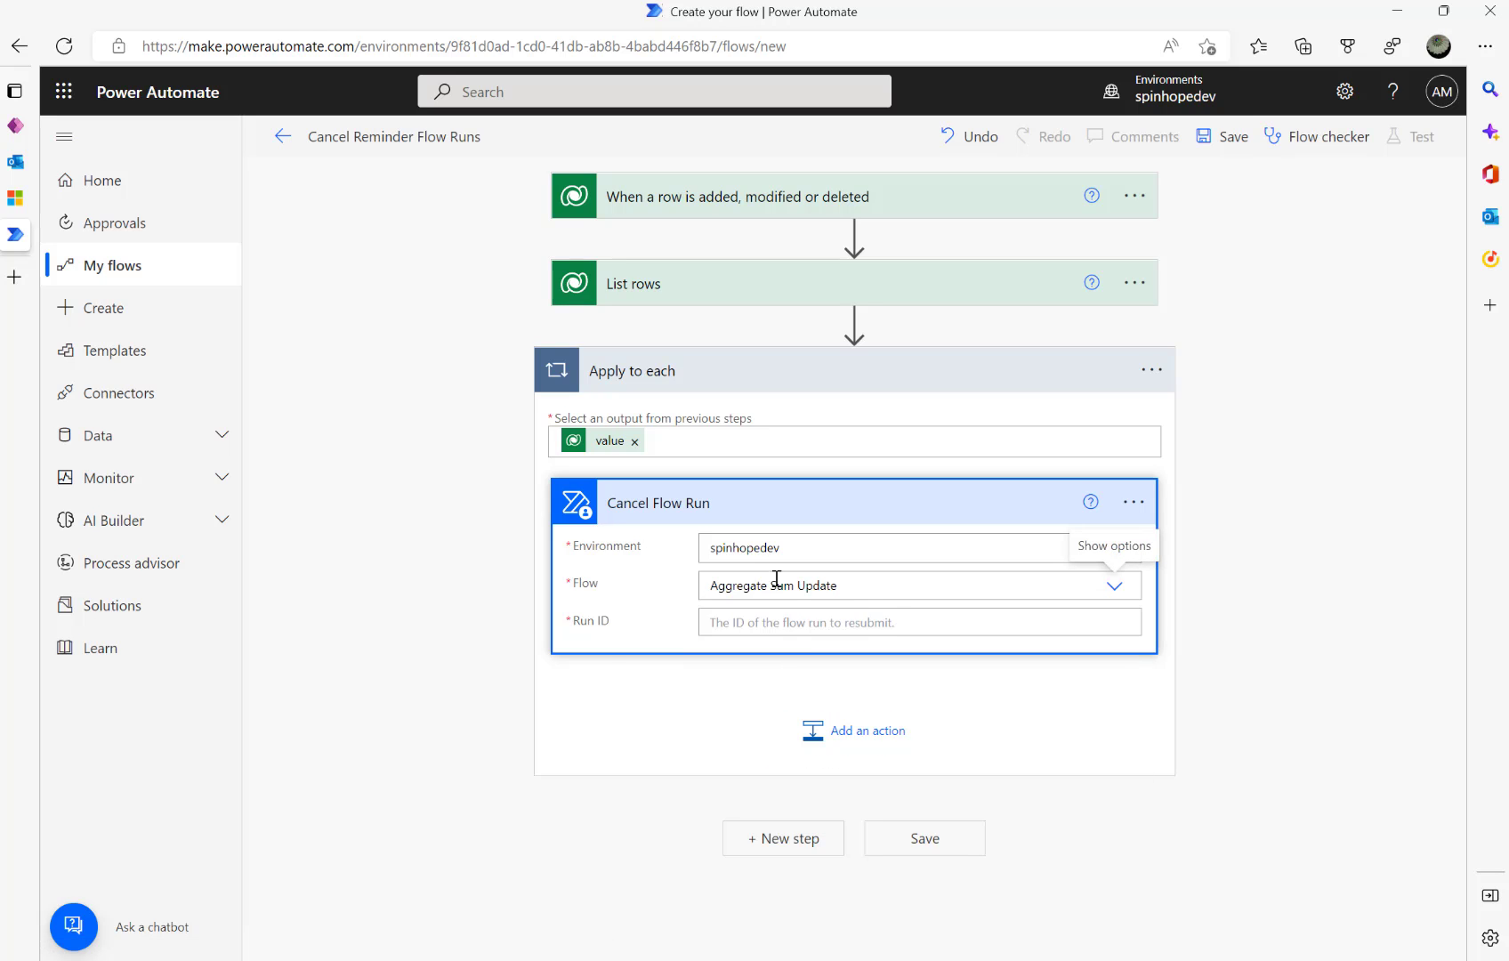
{"action": "left_click", "coordinate": [892, 588]}
{"action": "type", "text": "Sen"}
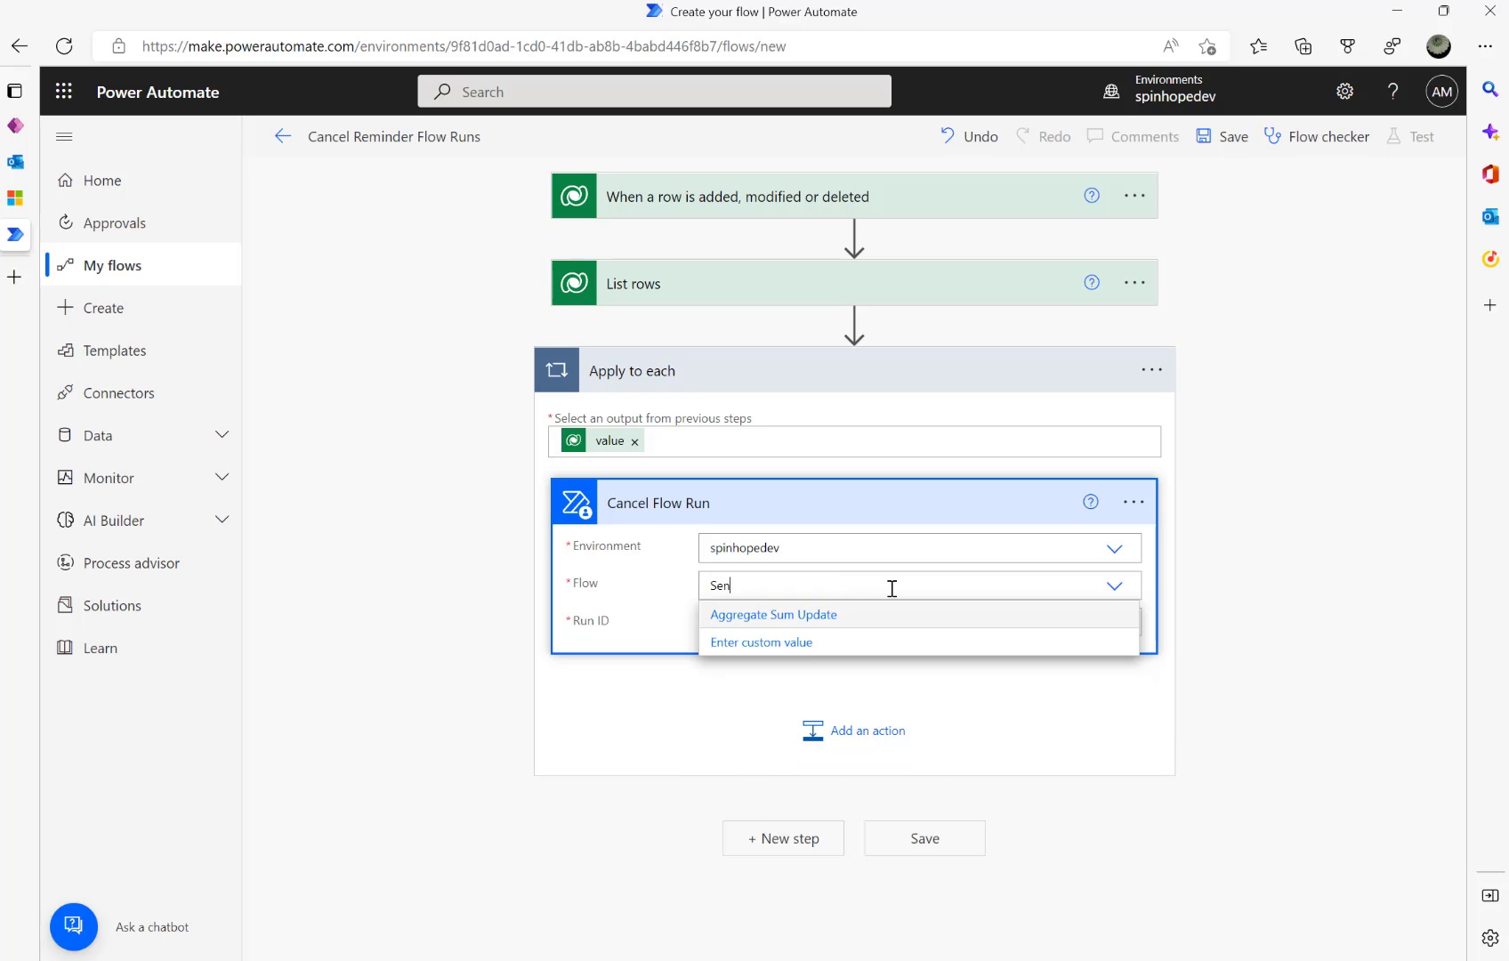
{"action": "type", "text": "d In"}
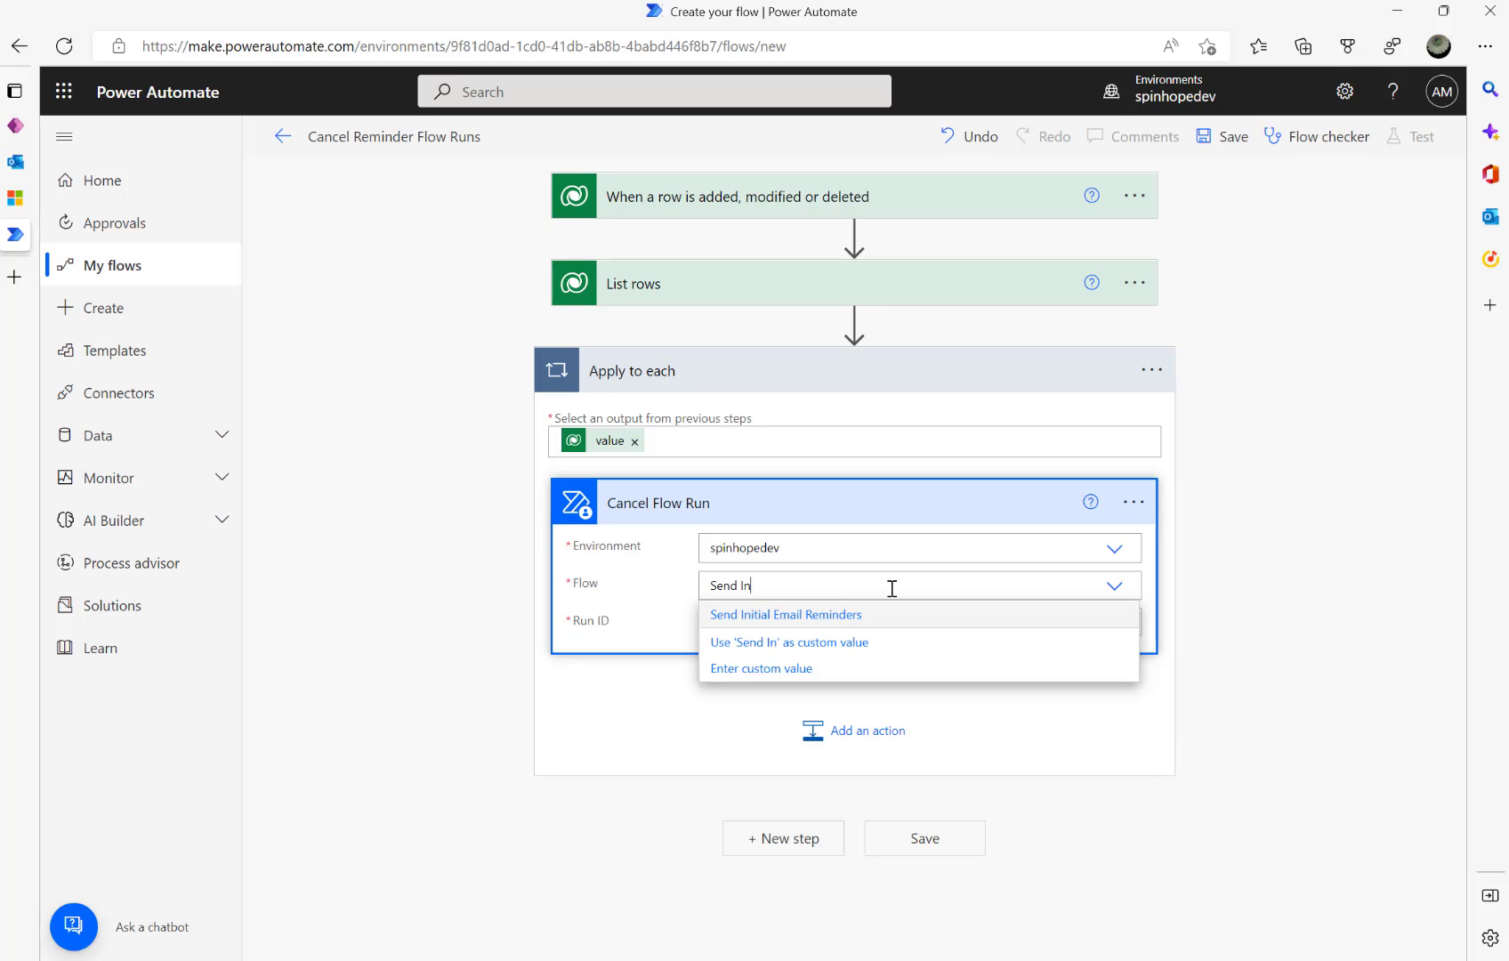
{"action": "left_click", "coordinate": [801, 621]}
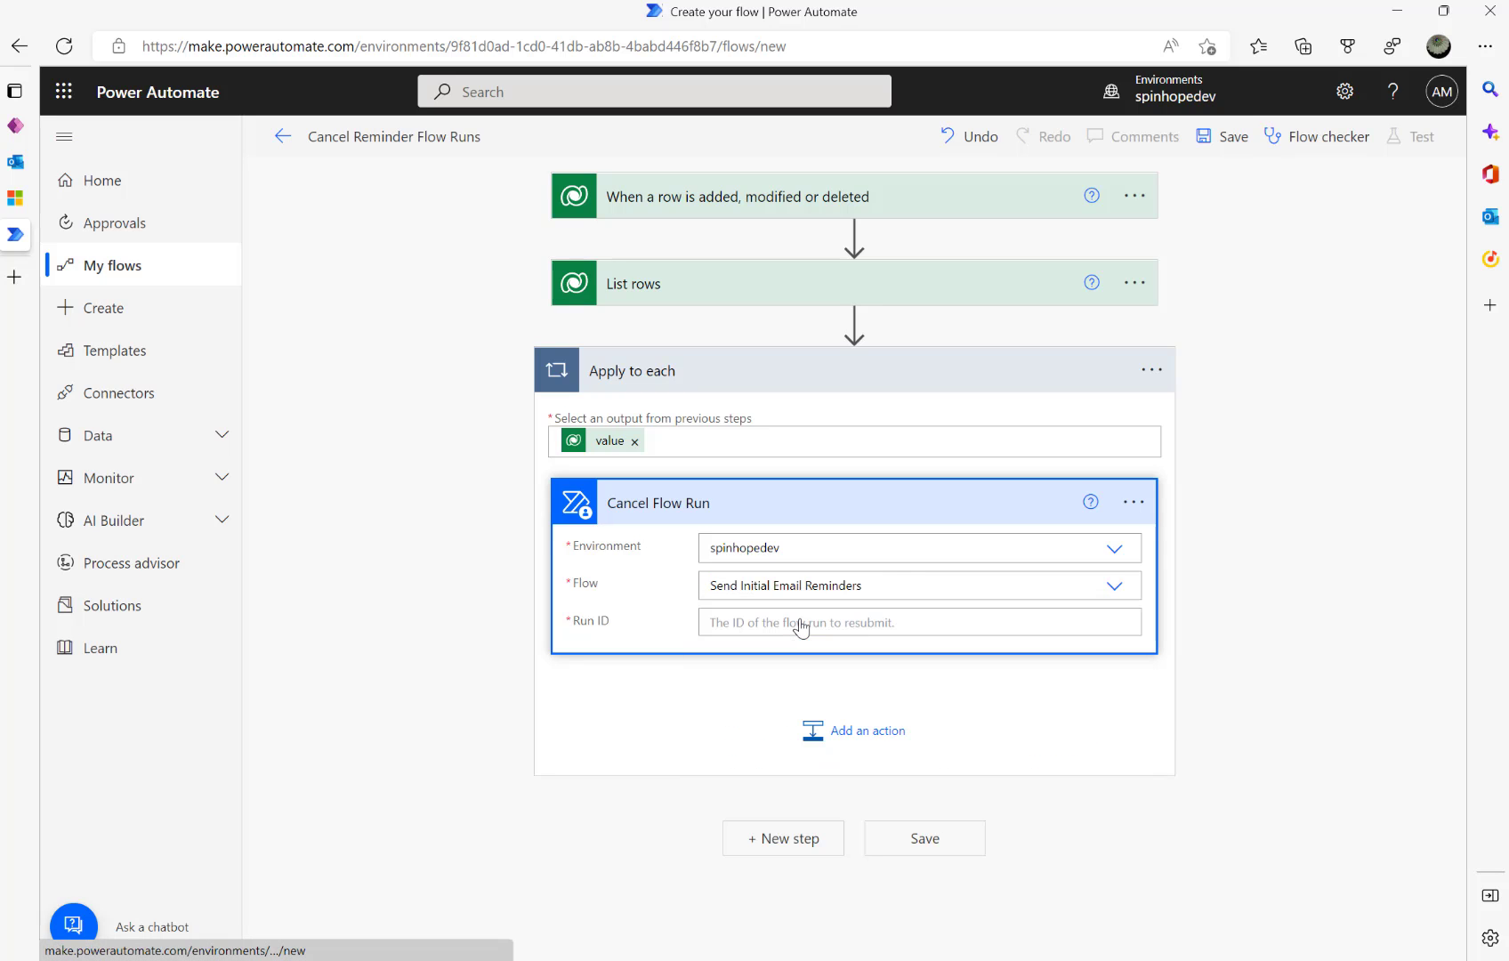
- Fill Run ID with the Flow Run Session ID from List rows
{"action": "left_click", "coordinate": [800, 628]}
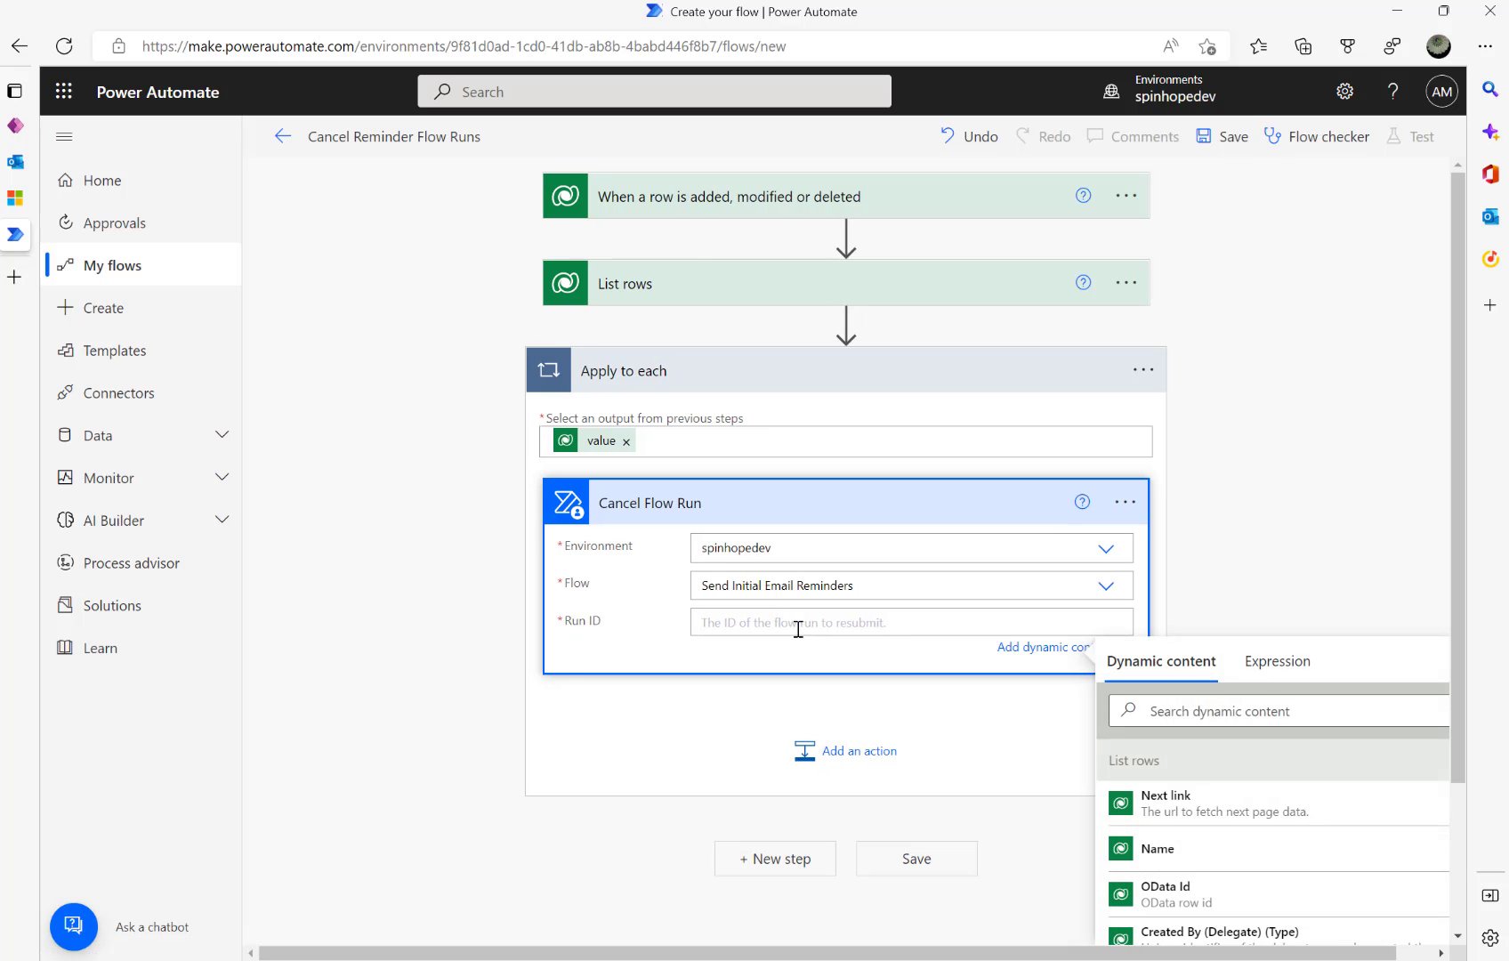
{"action": "left_click", "coordinate": [1171, 710]}
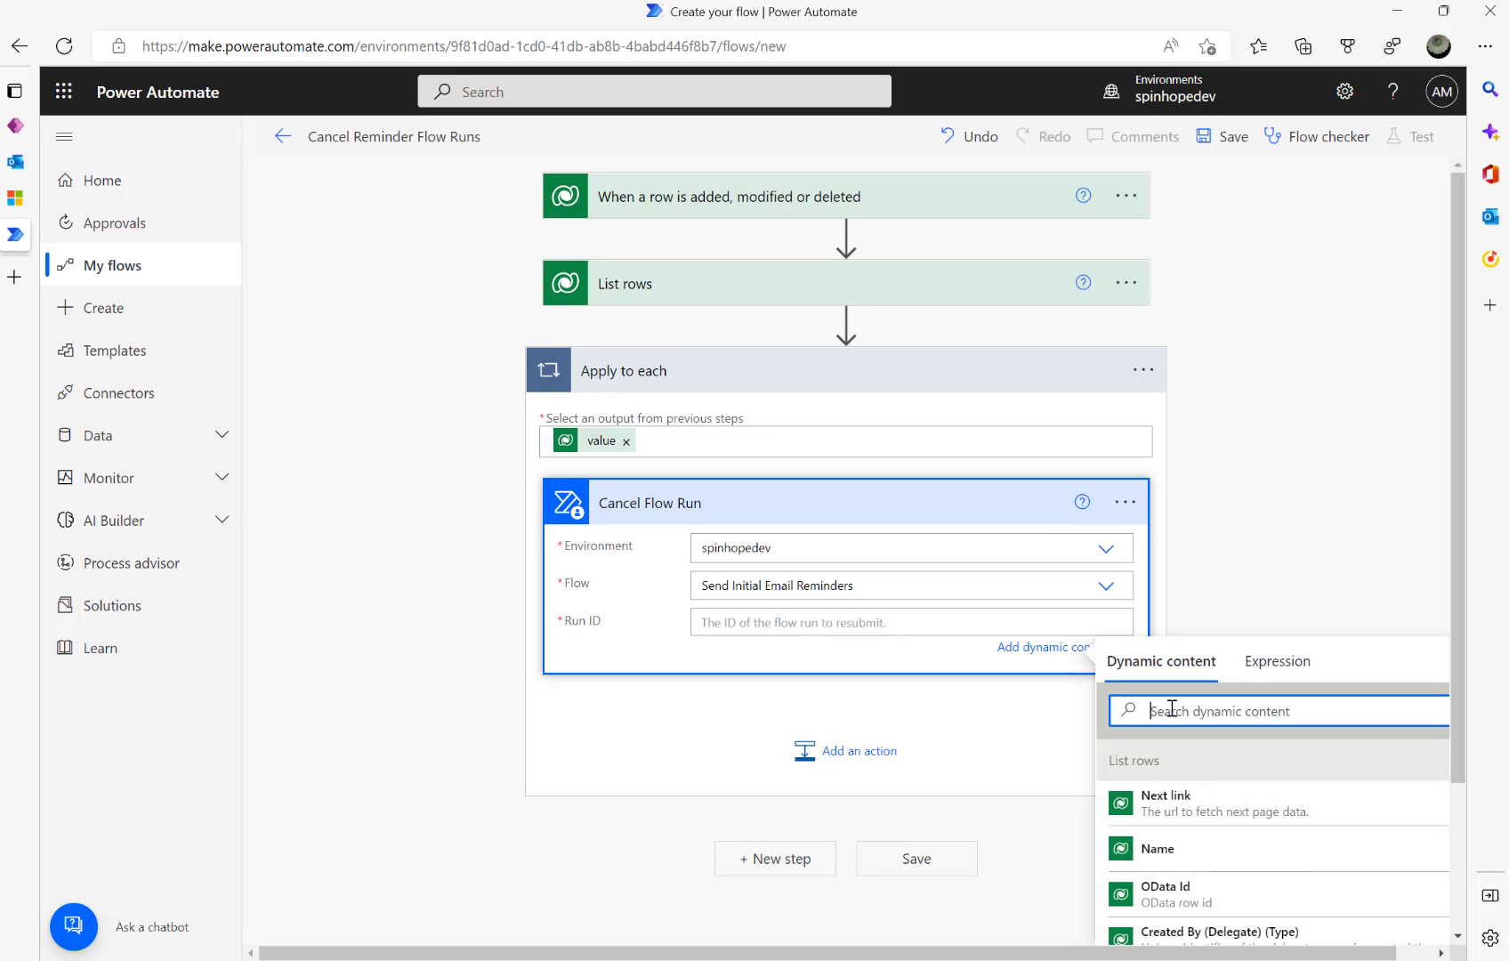
{"action": "type", "text": "Flo"}
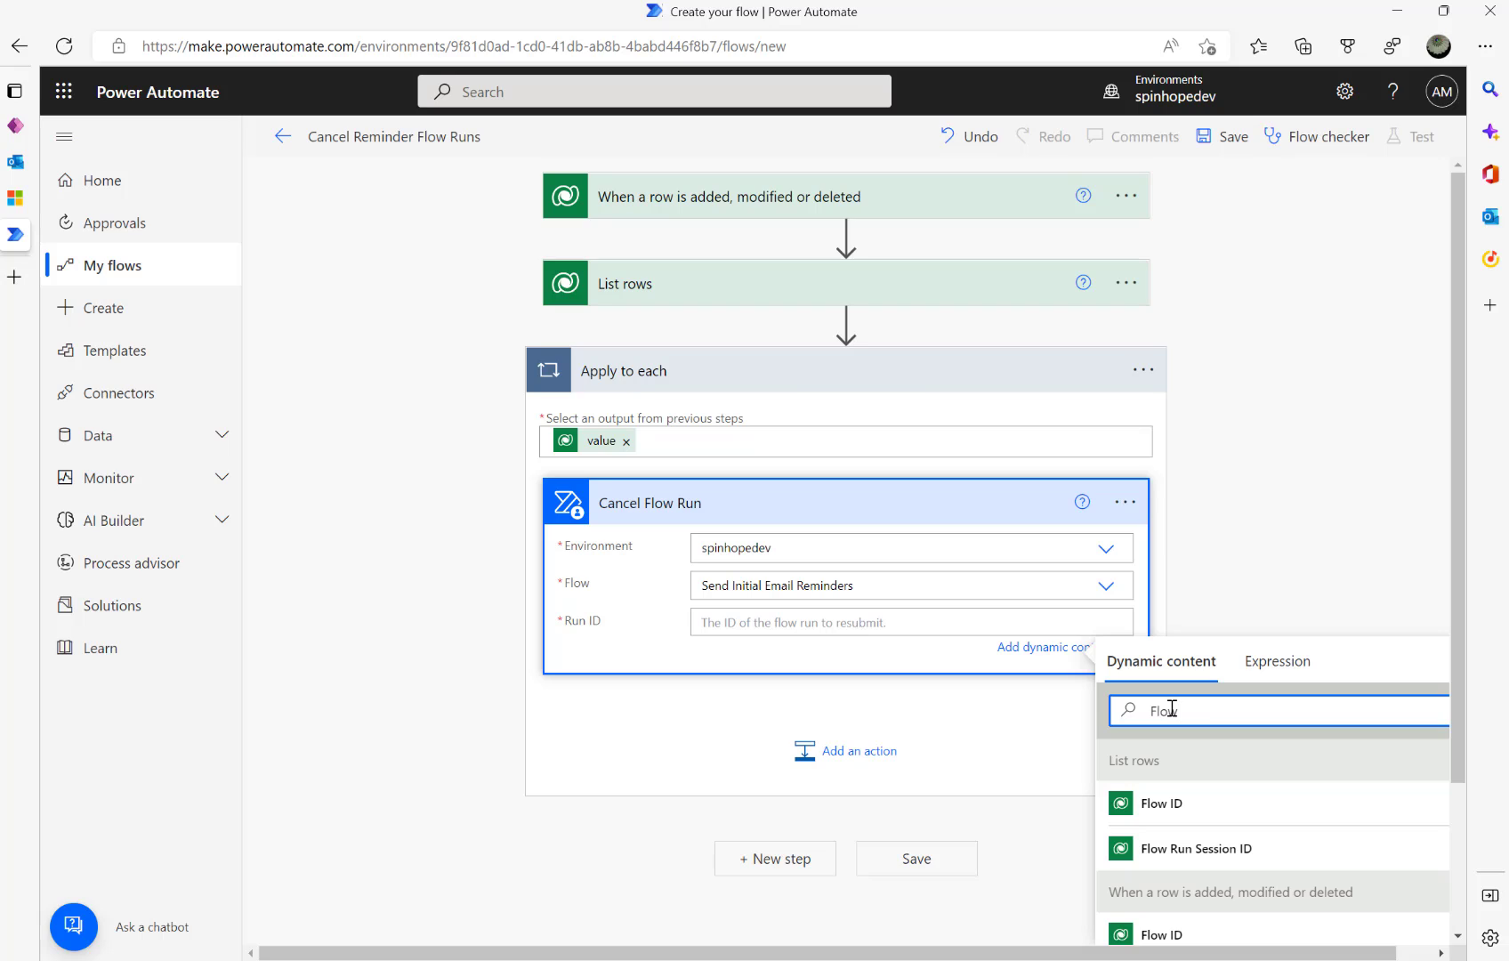
{"action": "type", "text": "w Run Se"}
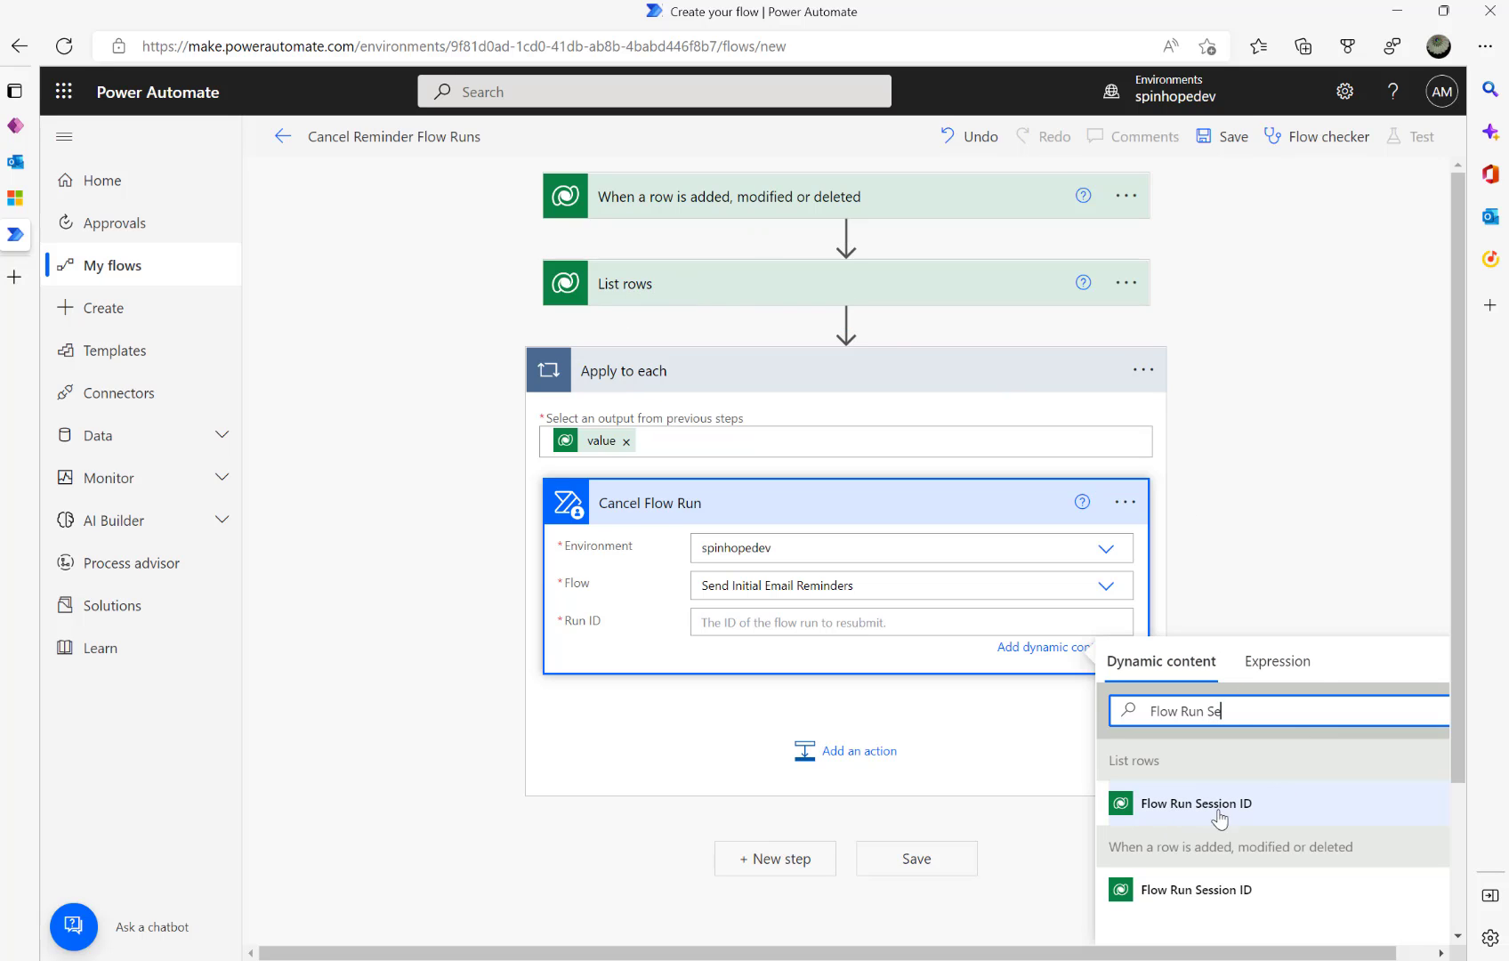
{"action": "left_click", "coordinate": [1189, 806]}
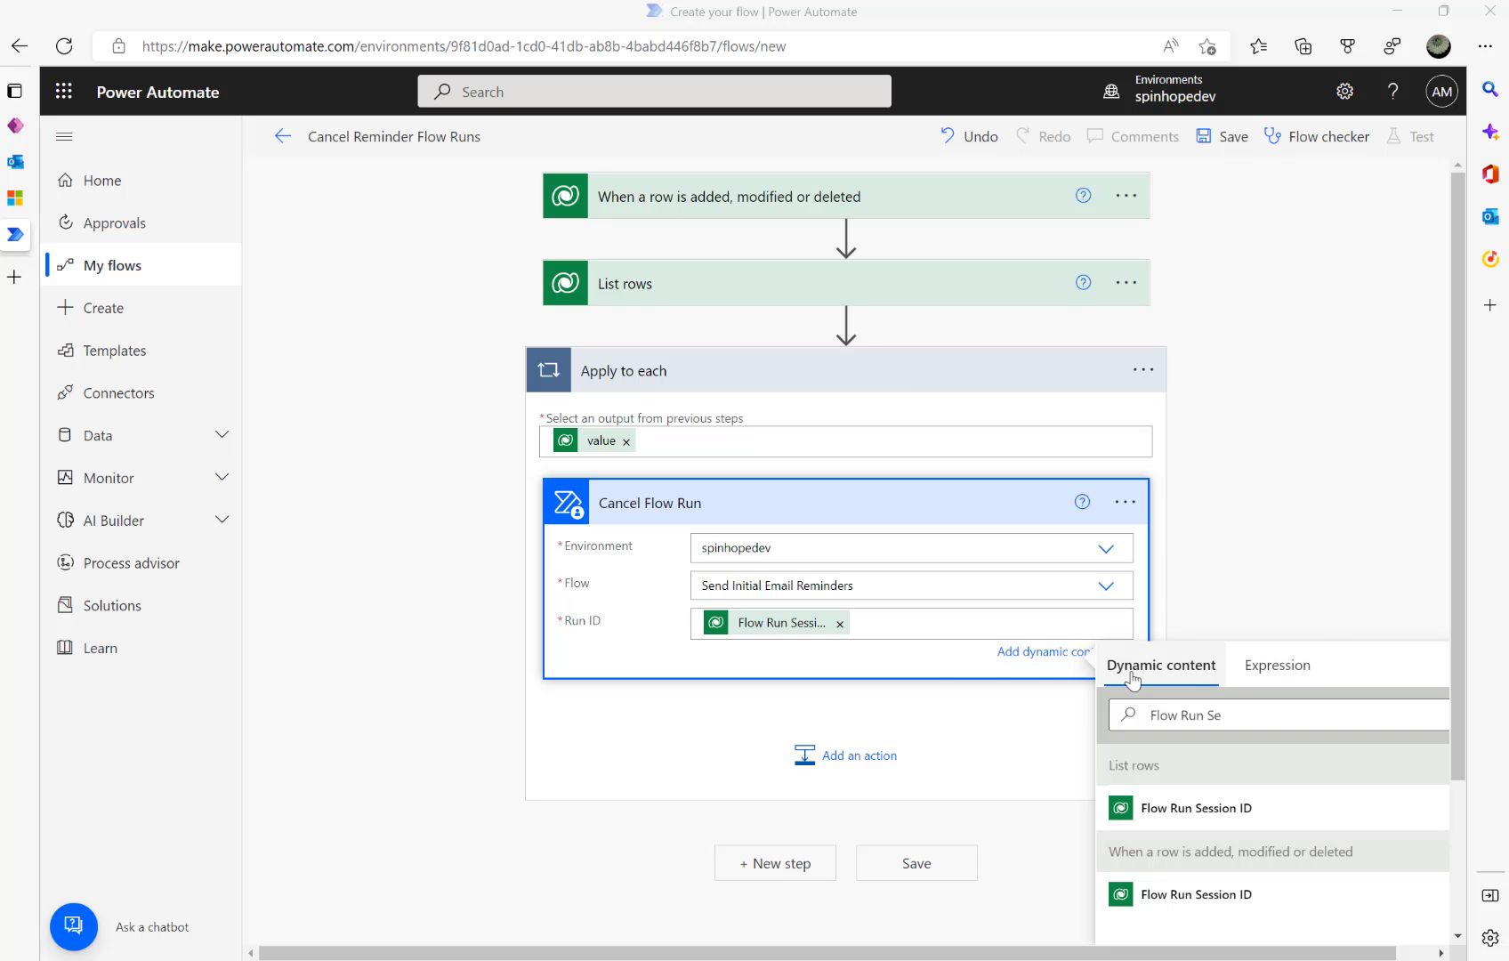
{"action": "left_click", "coordinate": [808, 755]}
- Add a Dataverse Update a row action on the Email Reminders table with Email Reminder as Row ID
{"action": "type", "text": "update"}
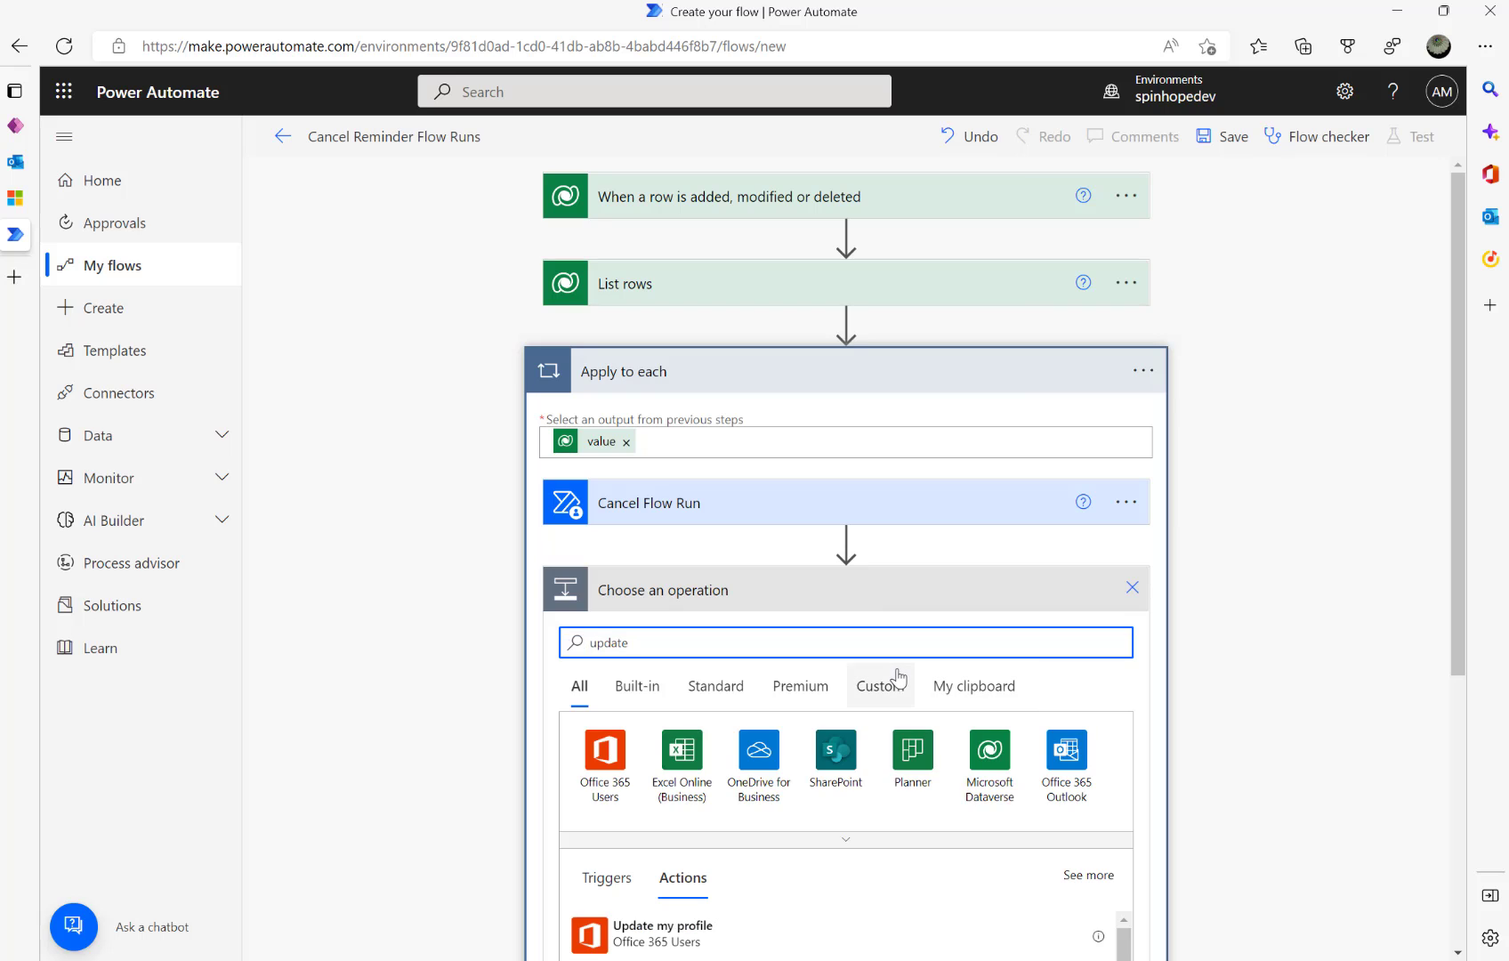
{"action": "type", "text": " row"}
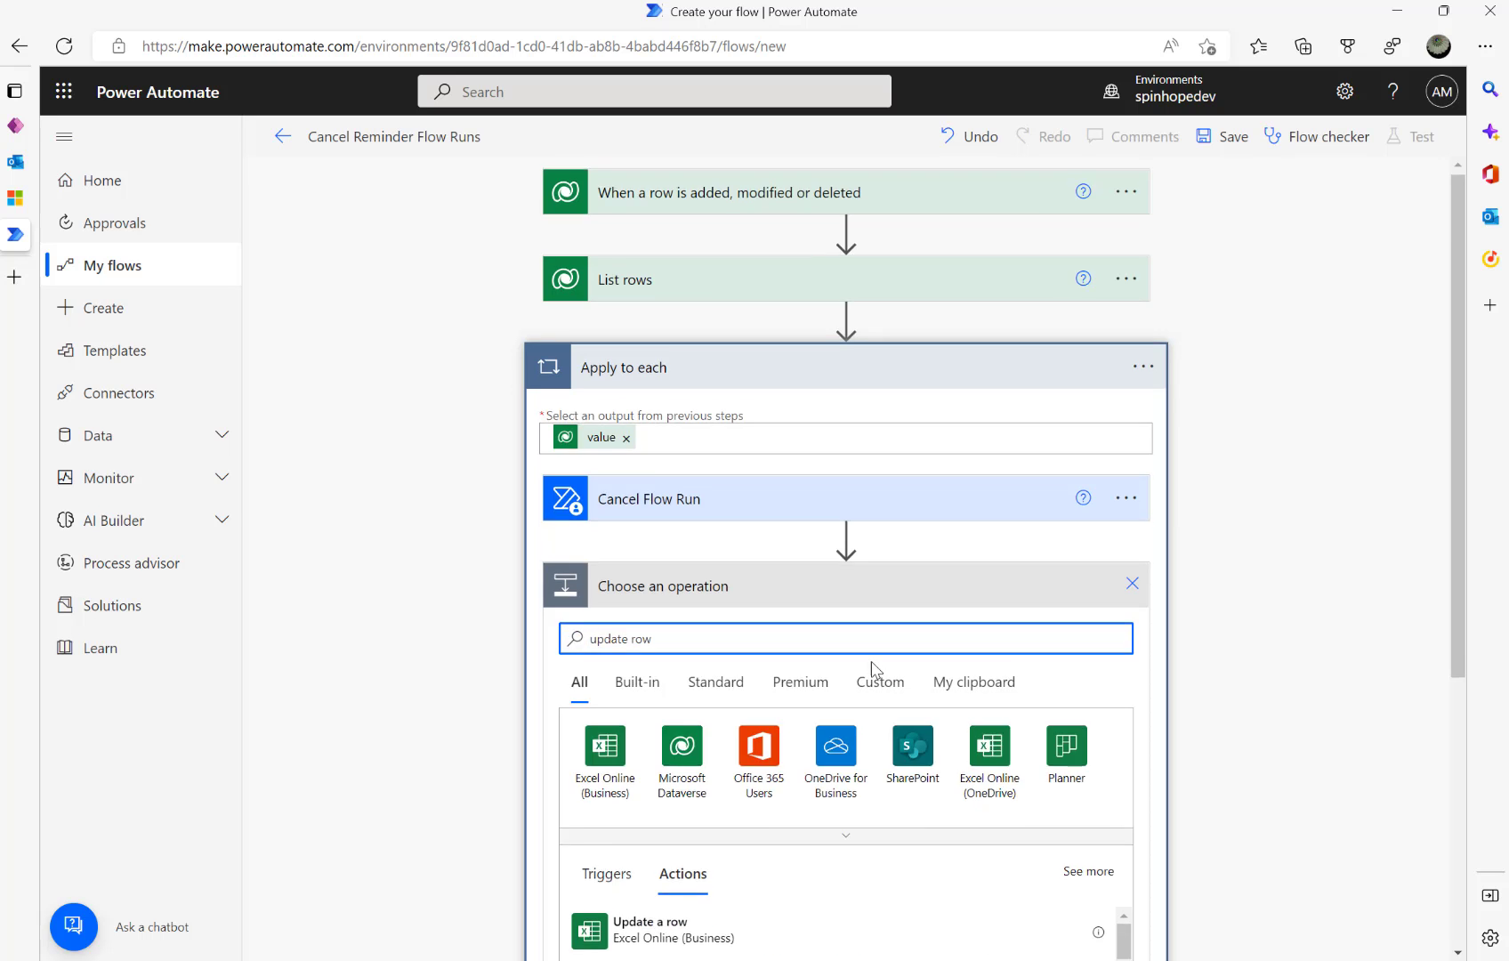
{"action": "scroll", "coordinate": [869, 671], "scroll_direction": "down", "scroll_amount": 2}
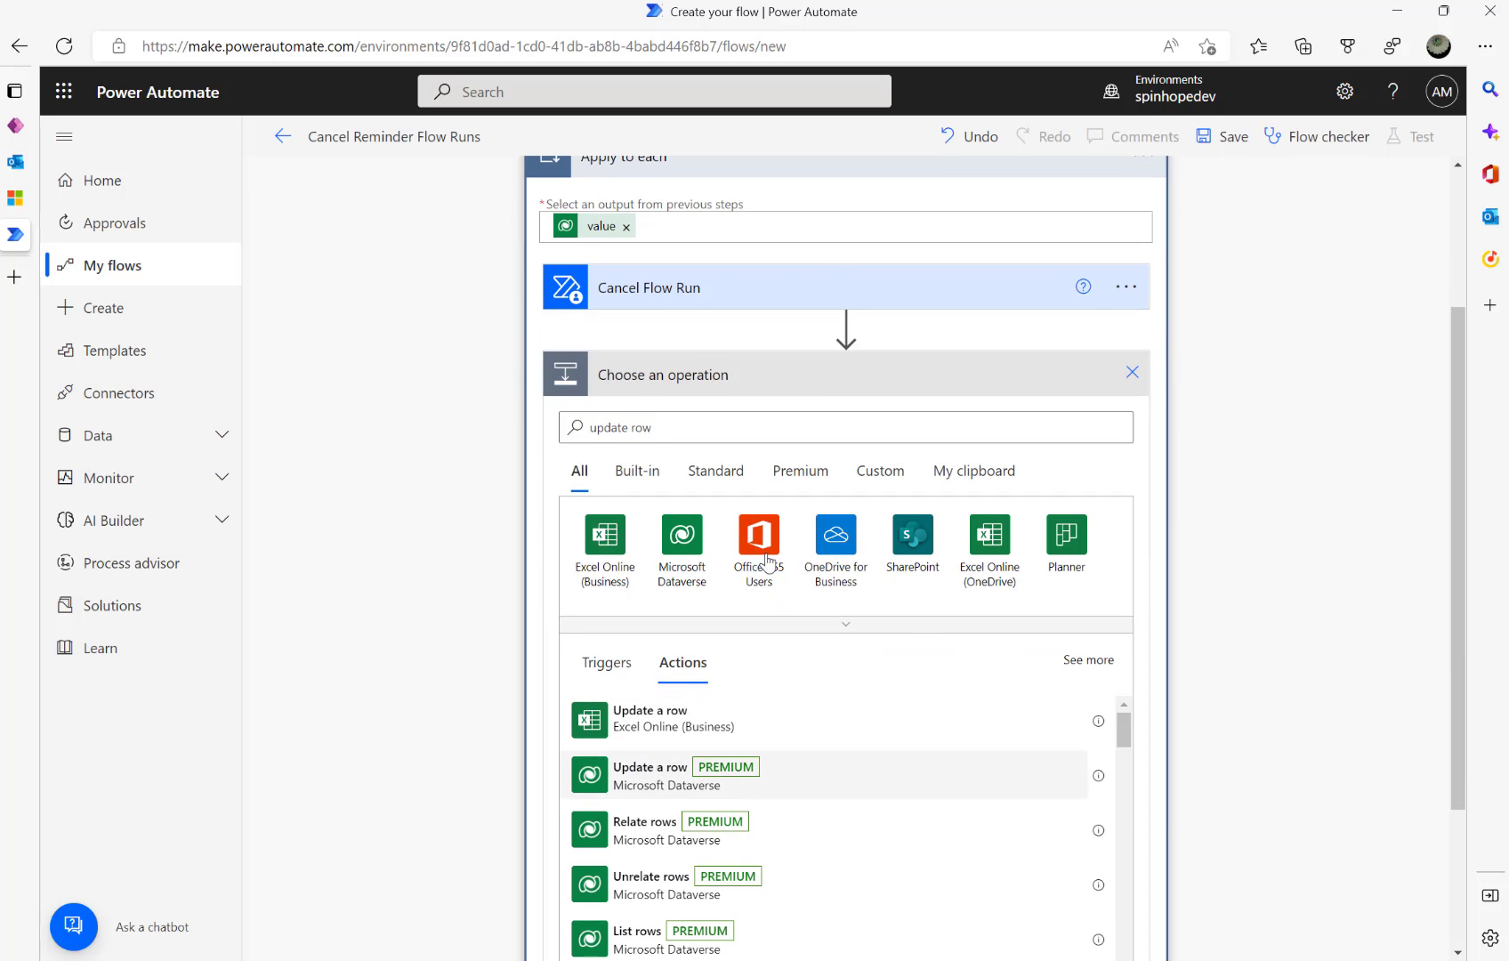
{"action": "left_click", "coordinate": [647, 776]}
{"action": "left_click", "coordinate": [818, 636]}
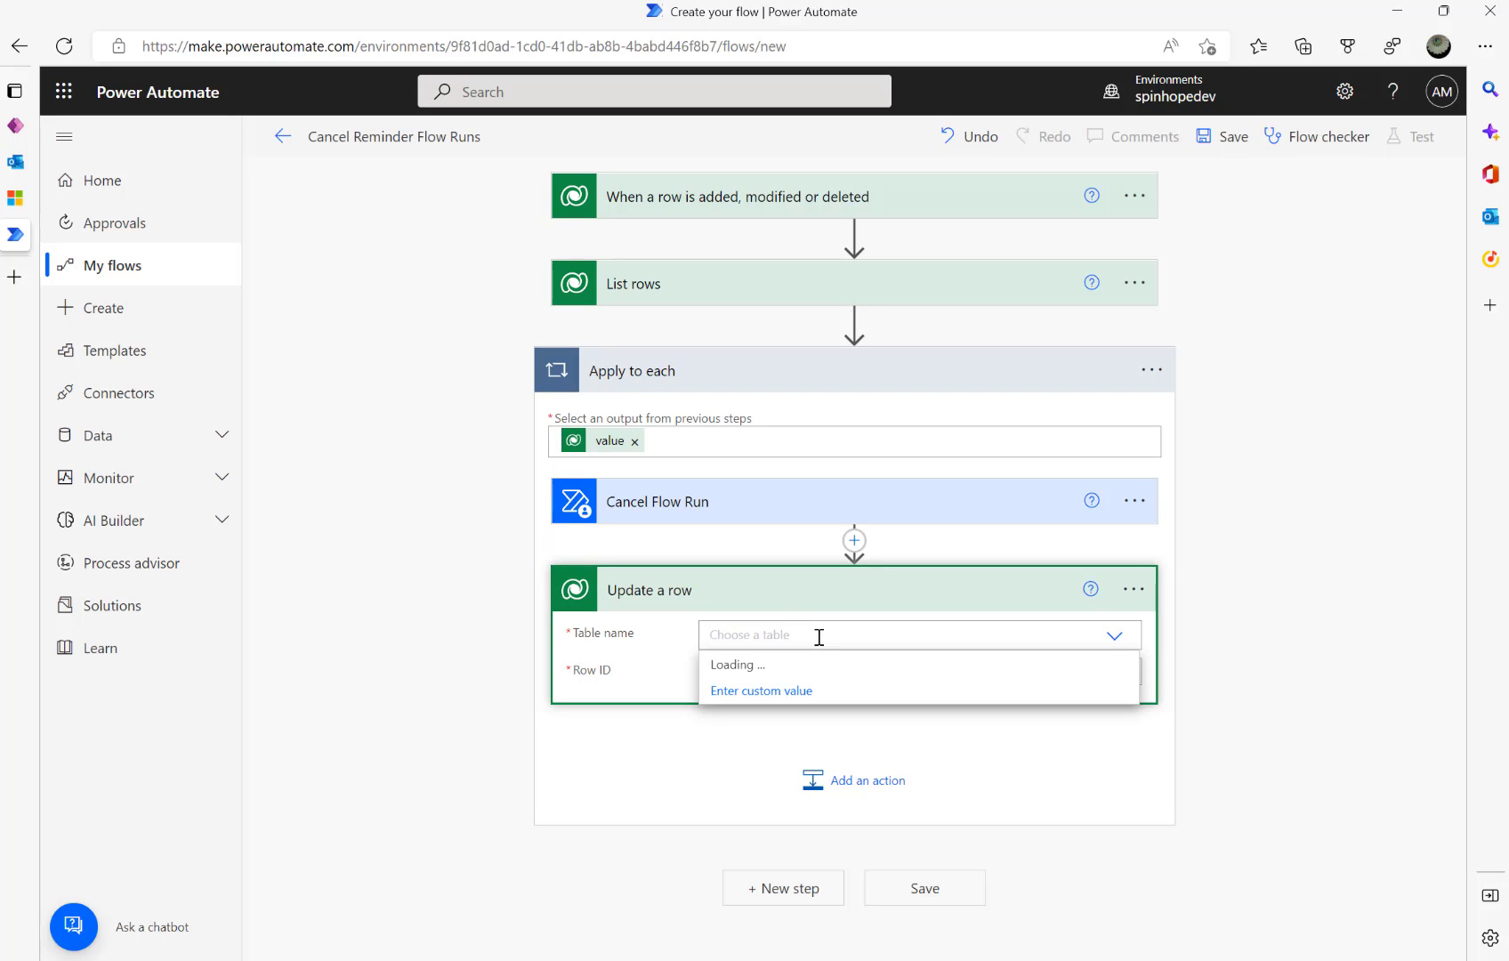
{"action": "type", "text": "Email Reminders"}
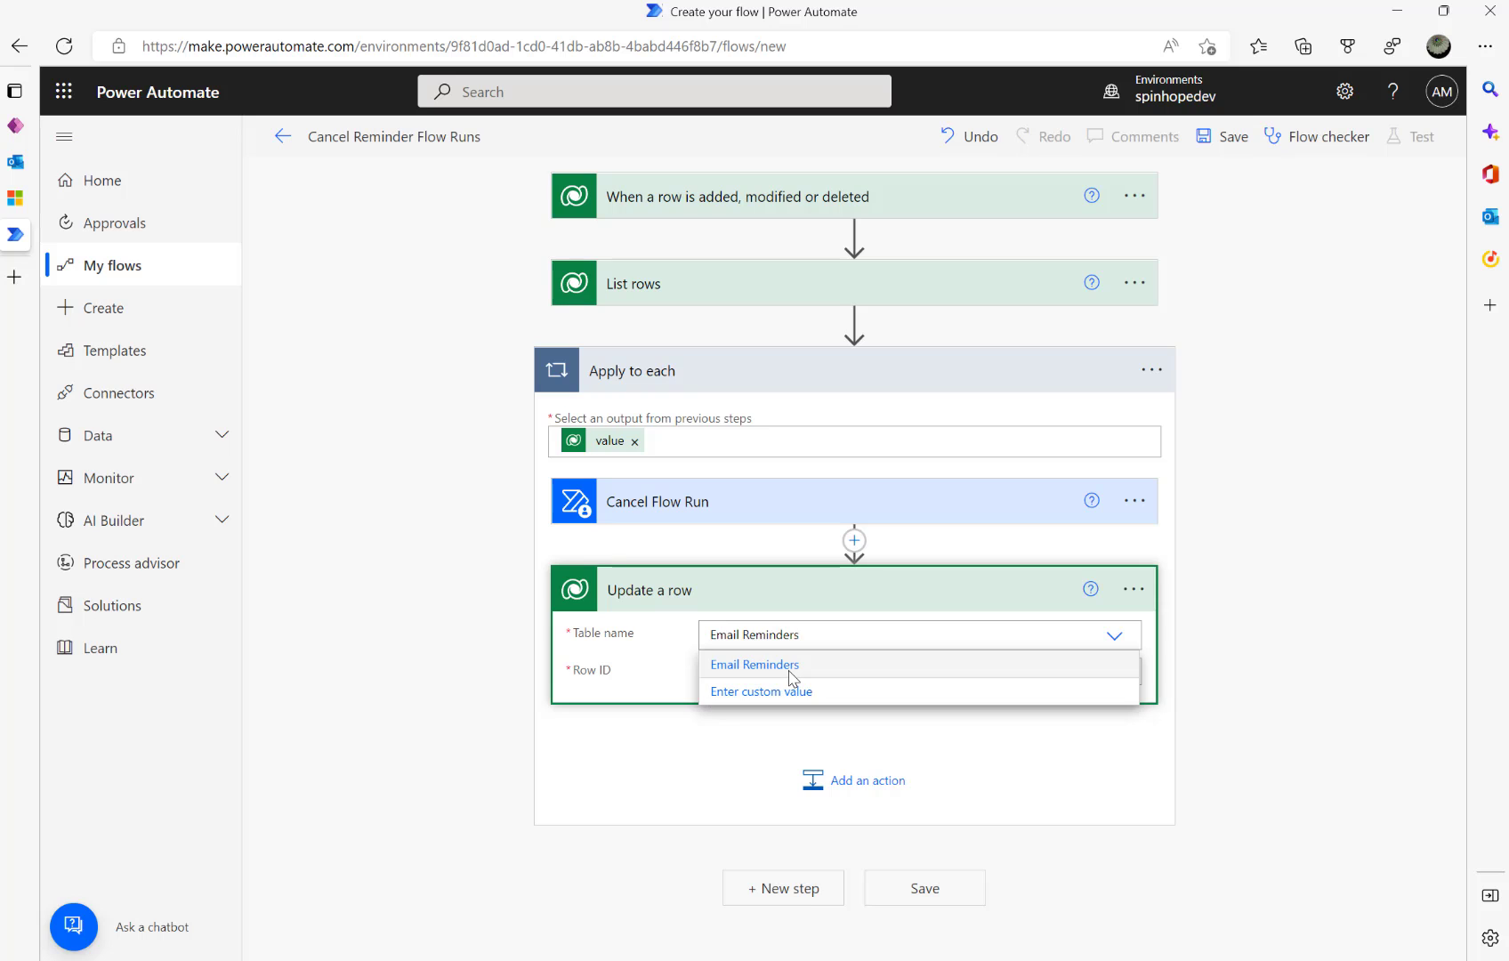
{"action": "left_click", "coordinate": [788, 678]}
{"action": "left_click", "coordinate": [803, 672]}
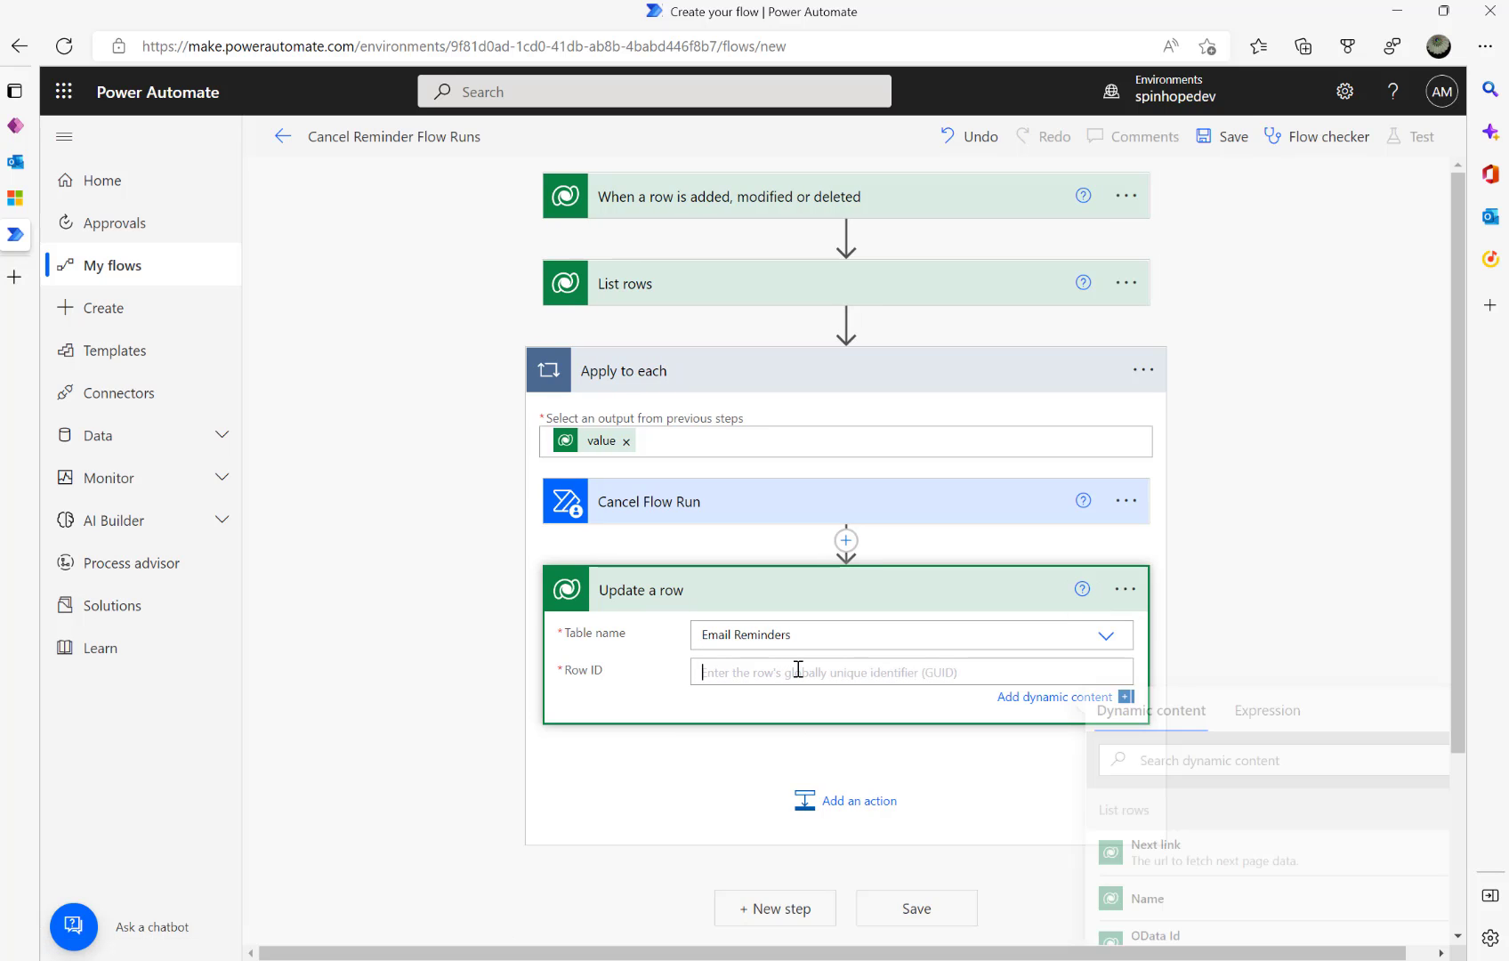
{"action": "left_click", "coordinate": [1212, 763]}
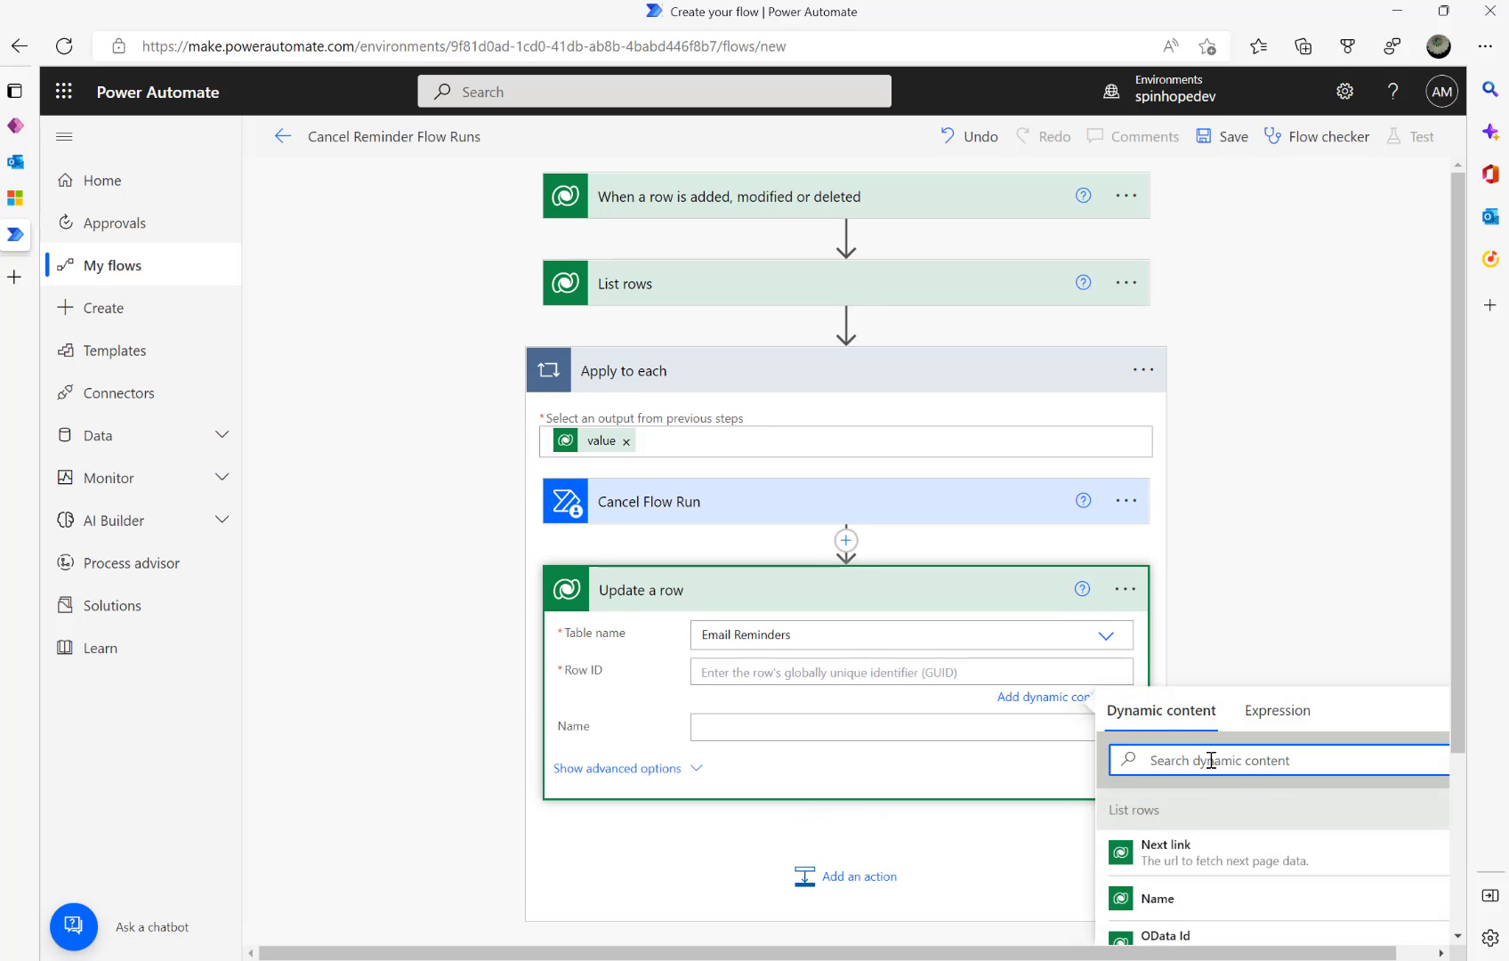
{"action": "type", "text": "Email Remin"}
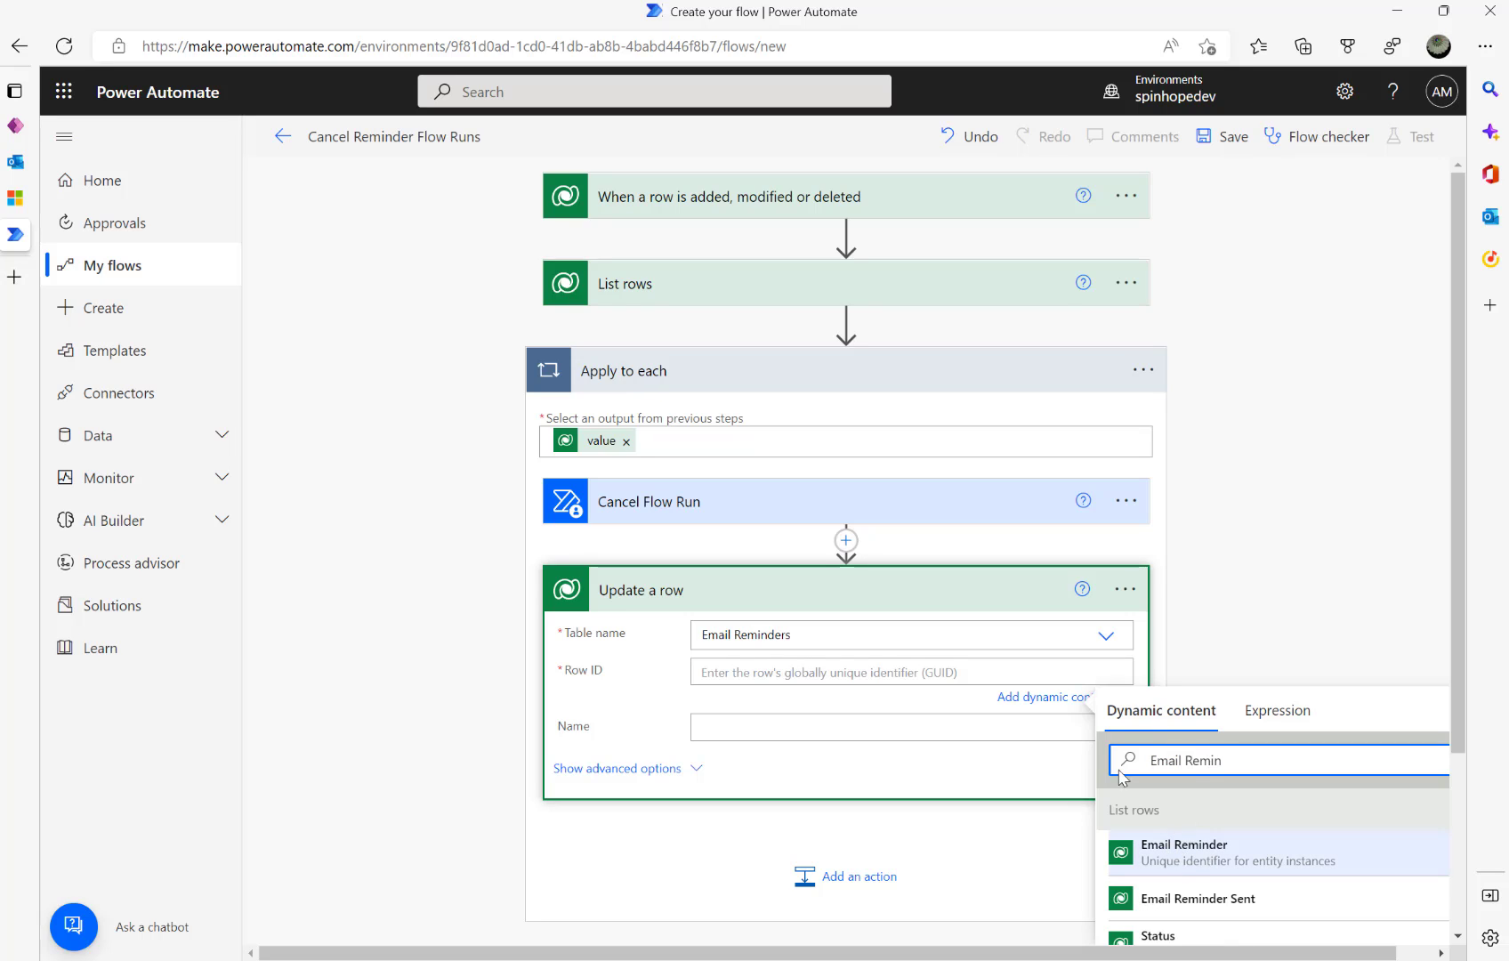
{"action": "left_click", "coordinate": [1142, 871]}
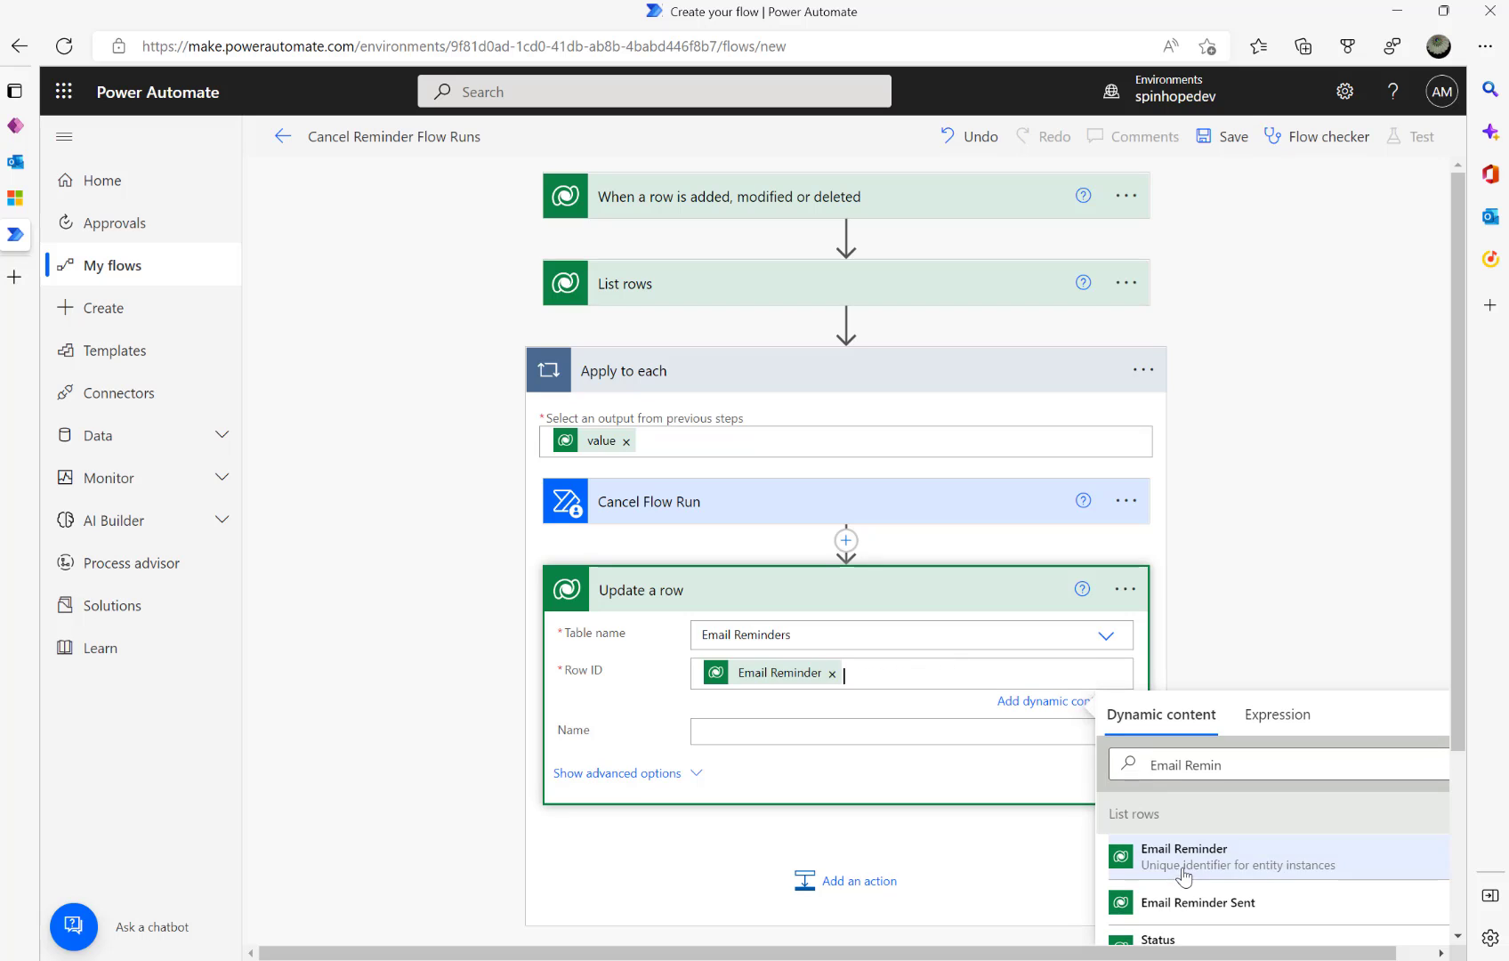
- Set the row's Email Status to System Cancelled in the advanced options
{"action": "left_click", "coordinate": [676, 776]}
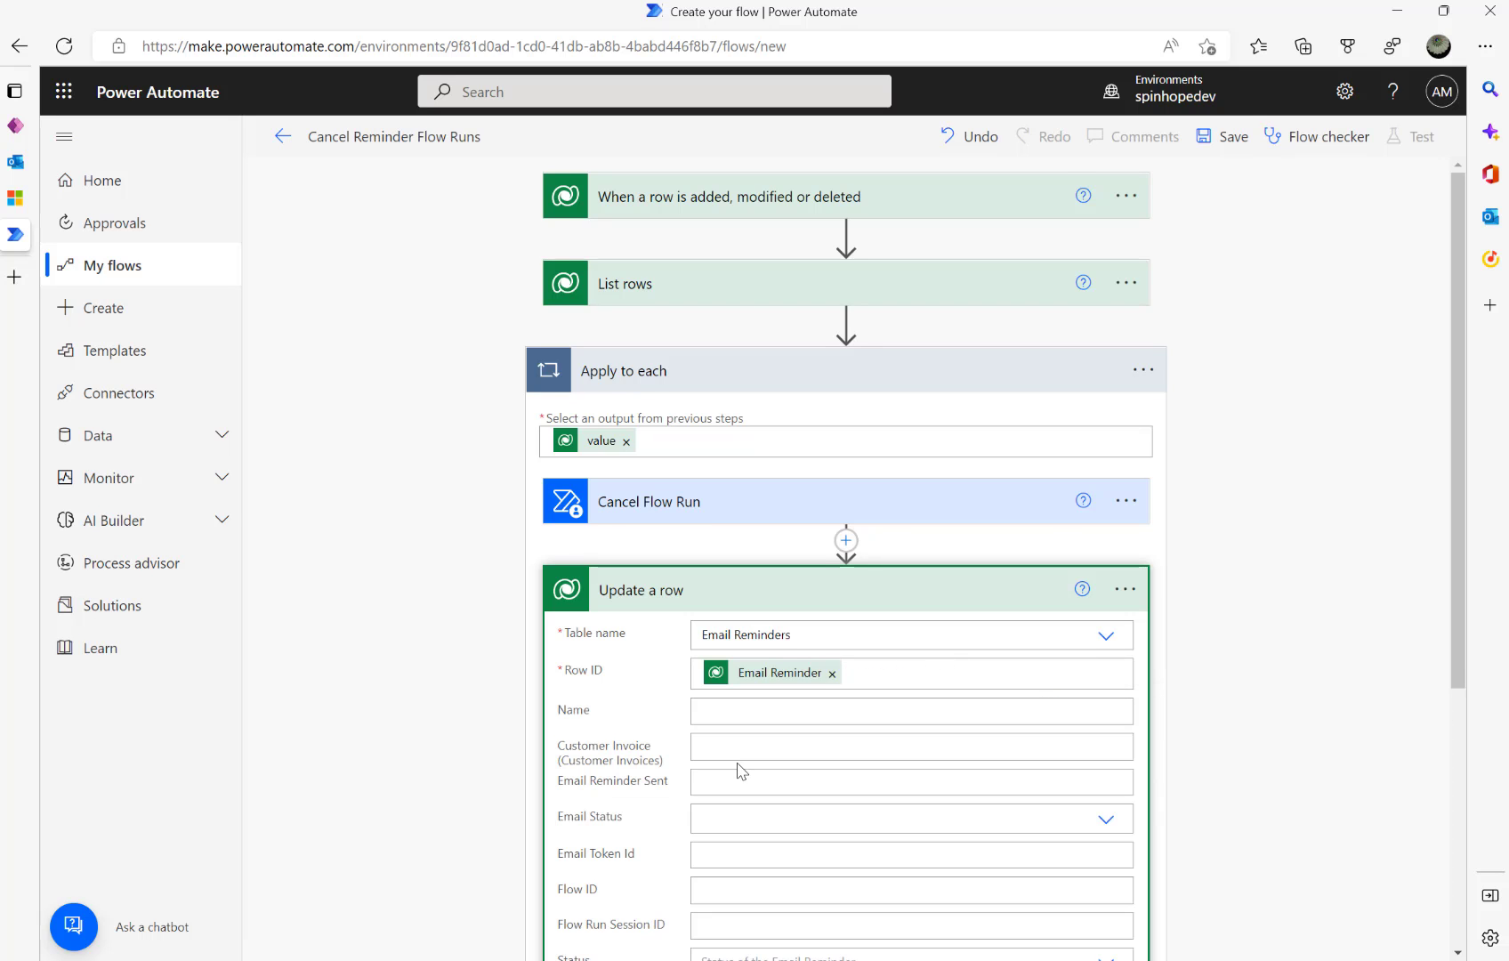
{"action": "scroll", "coordinate": [1019, 616], "scroll_direction": "down", "scroll_amount": 2}
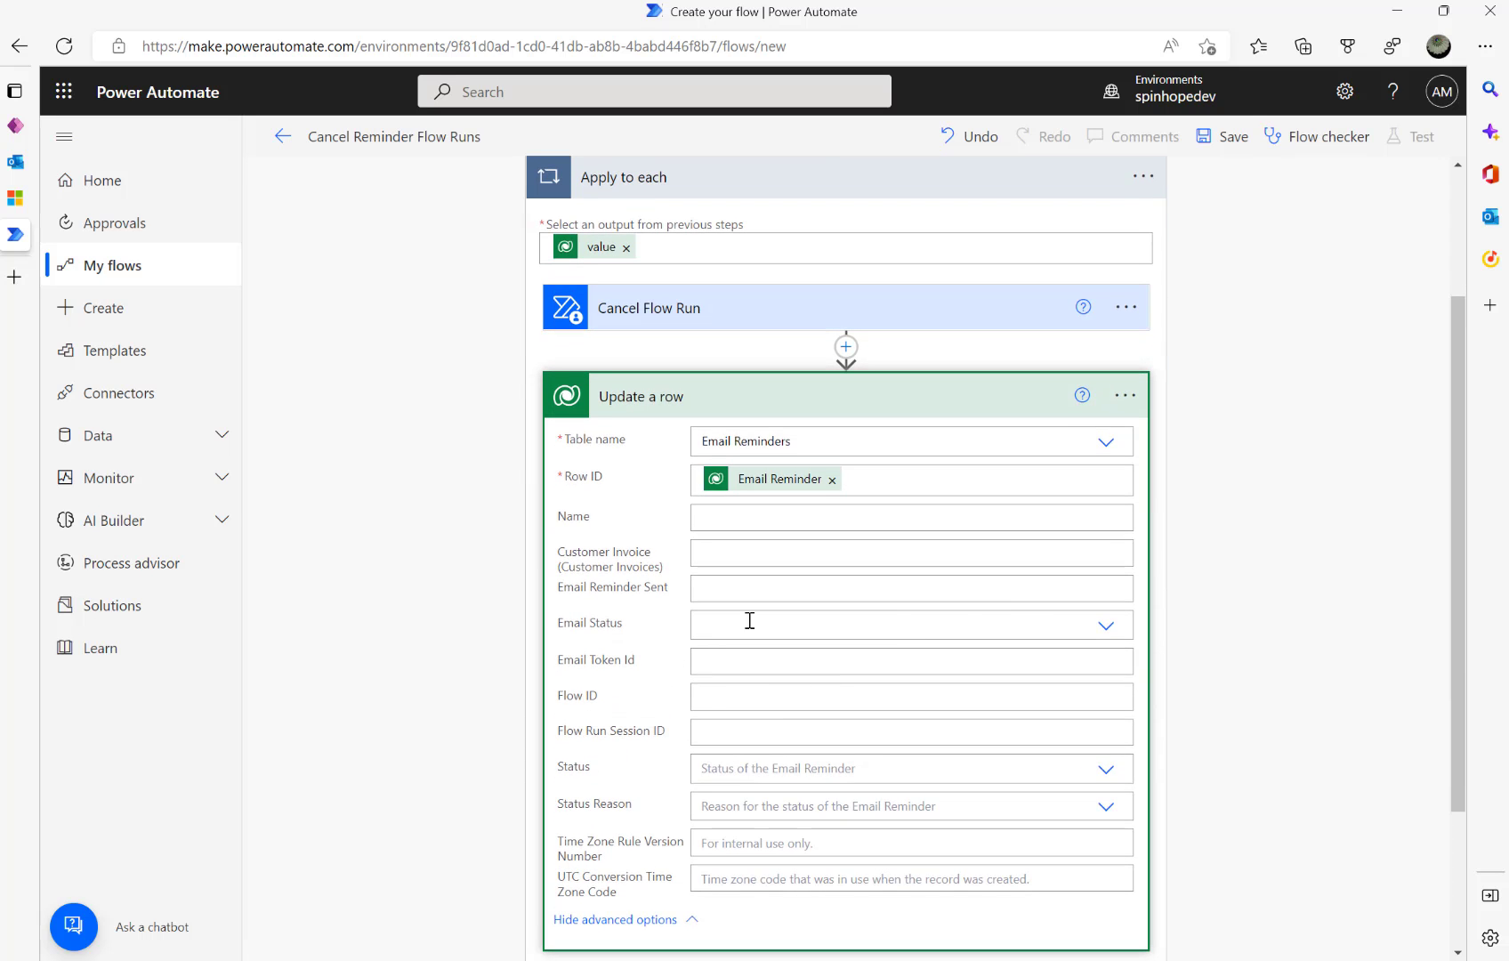
{"action": "left_click", "coordinate": [1104, 630]}
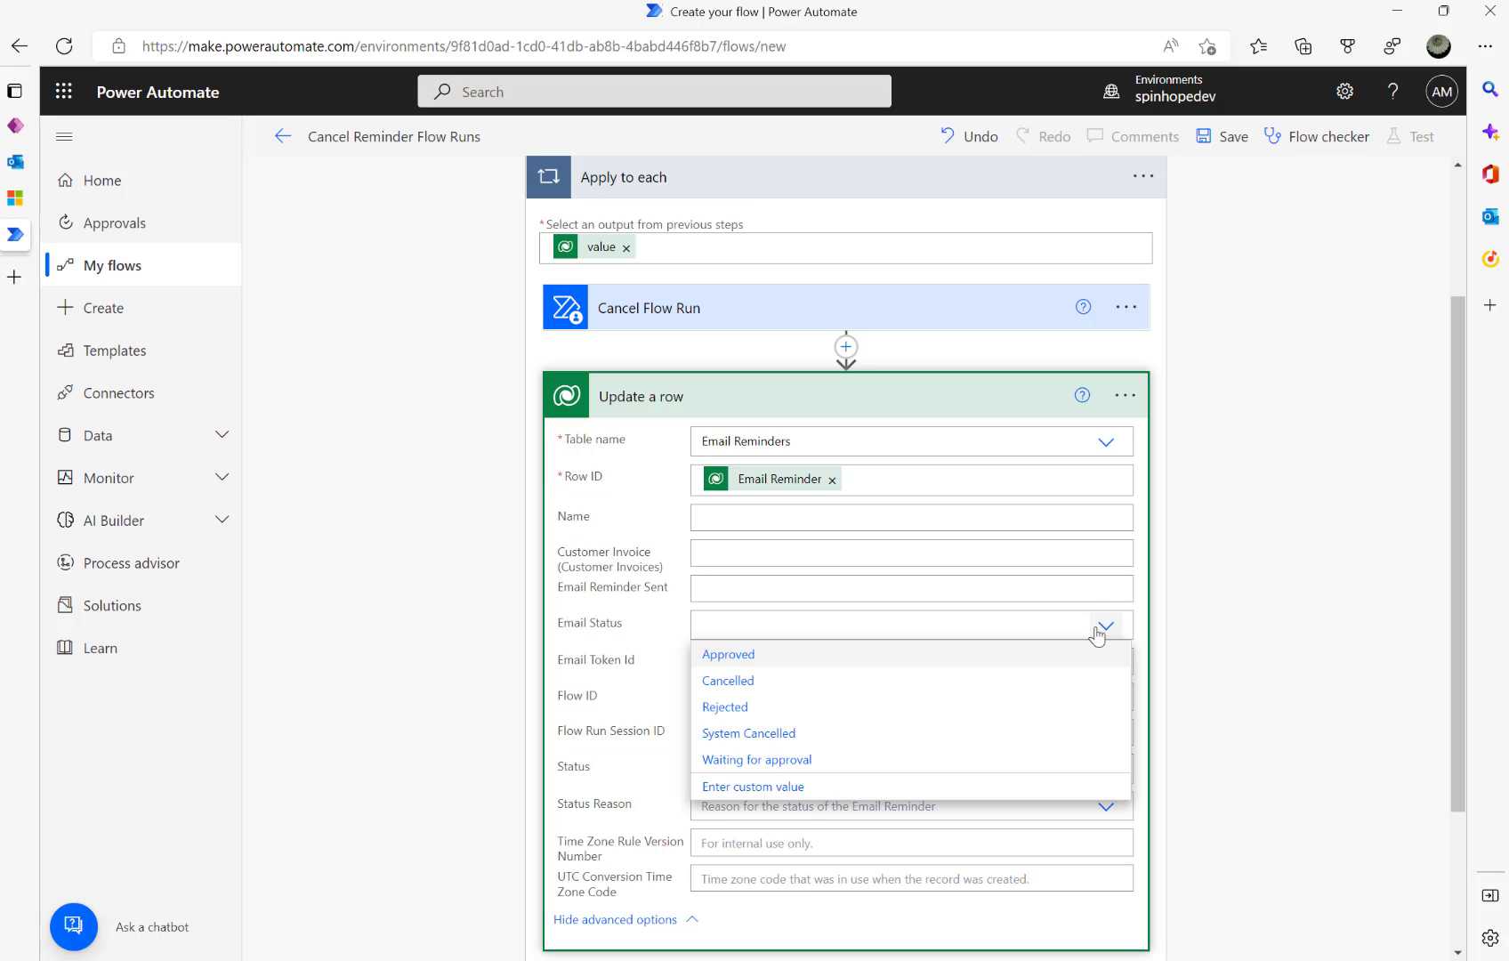
{"action": "left_click", "coordinate": [758, 737]}
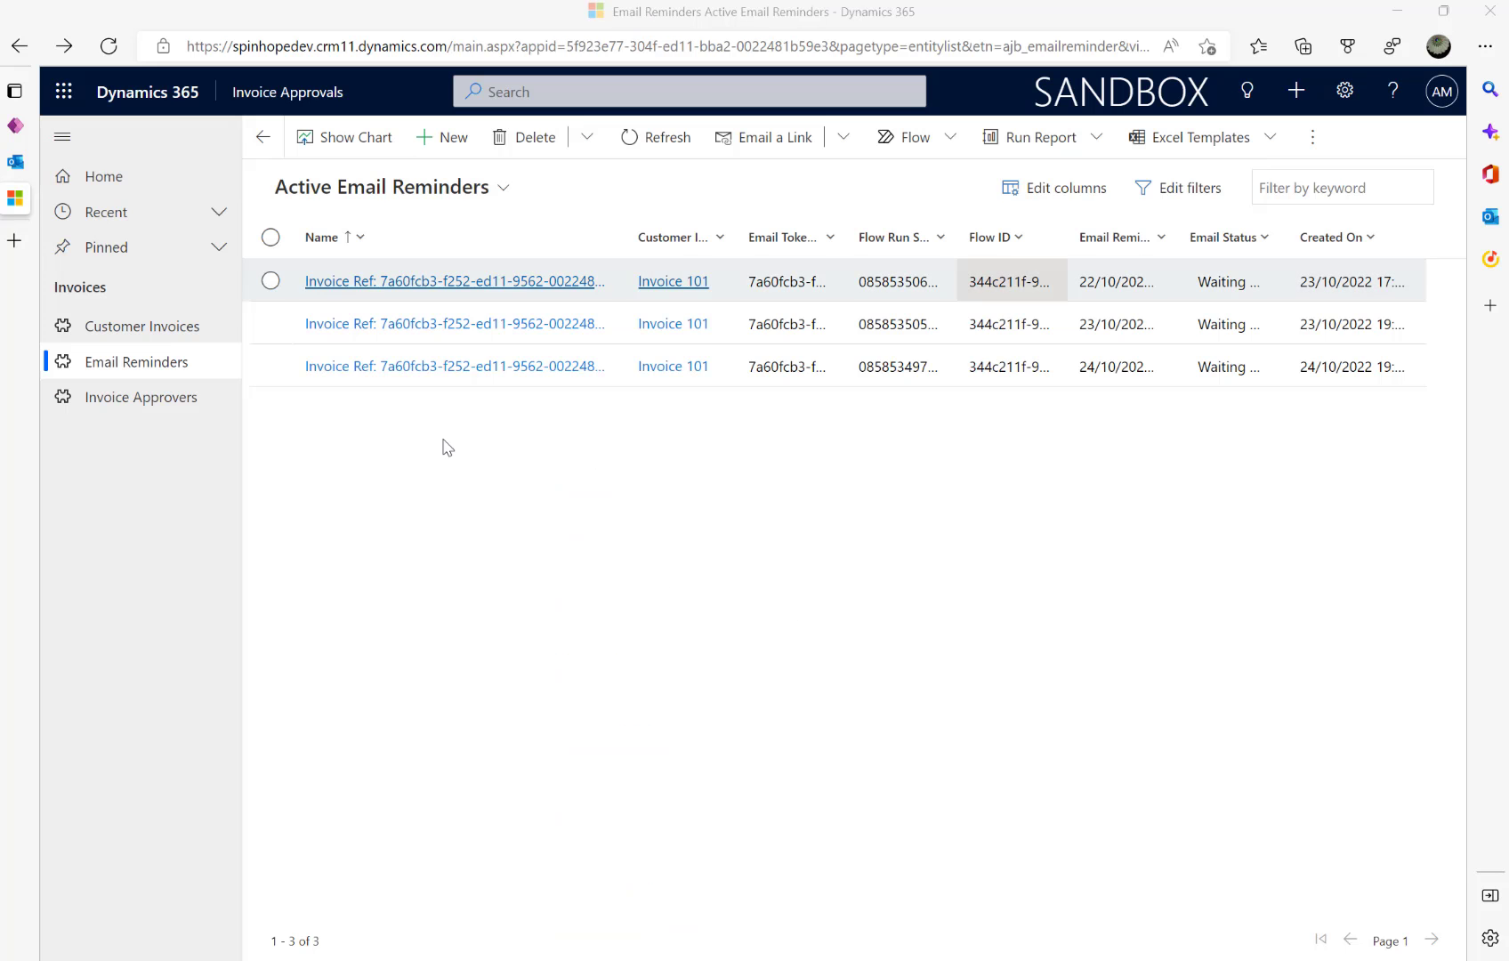
- Delete all three email reminders from the Email Reminders list
{"action": "left_click", "coordinate": [270, 237]}
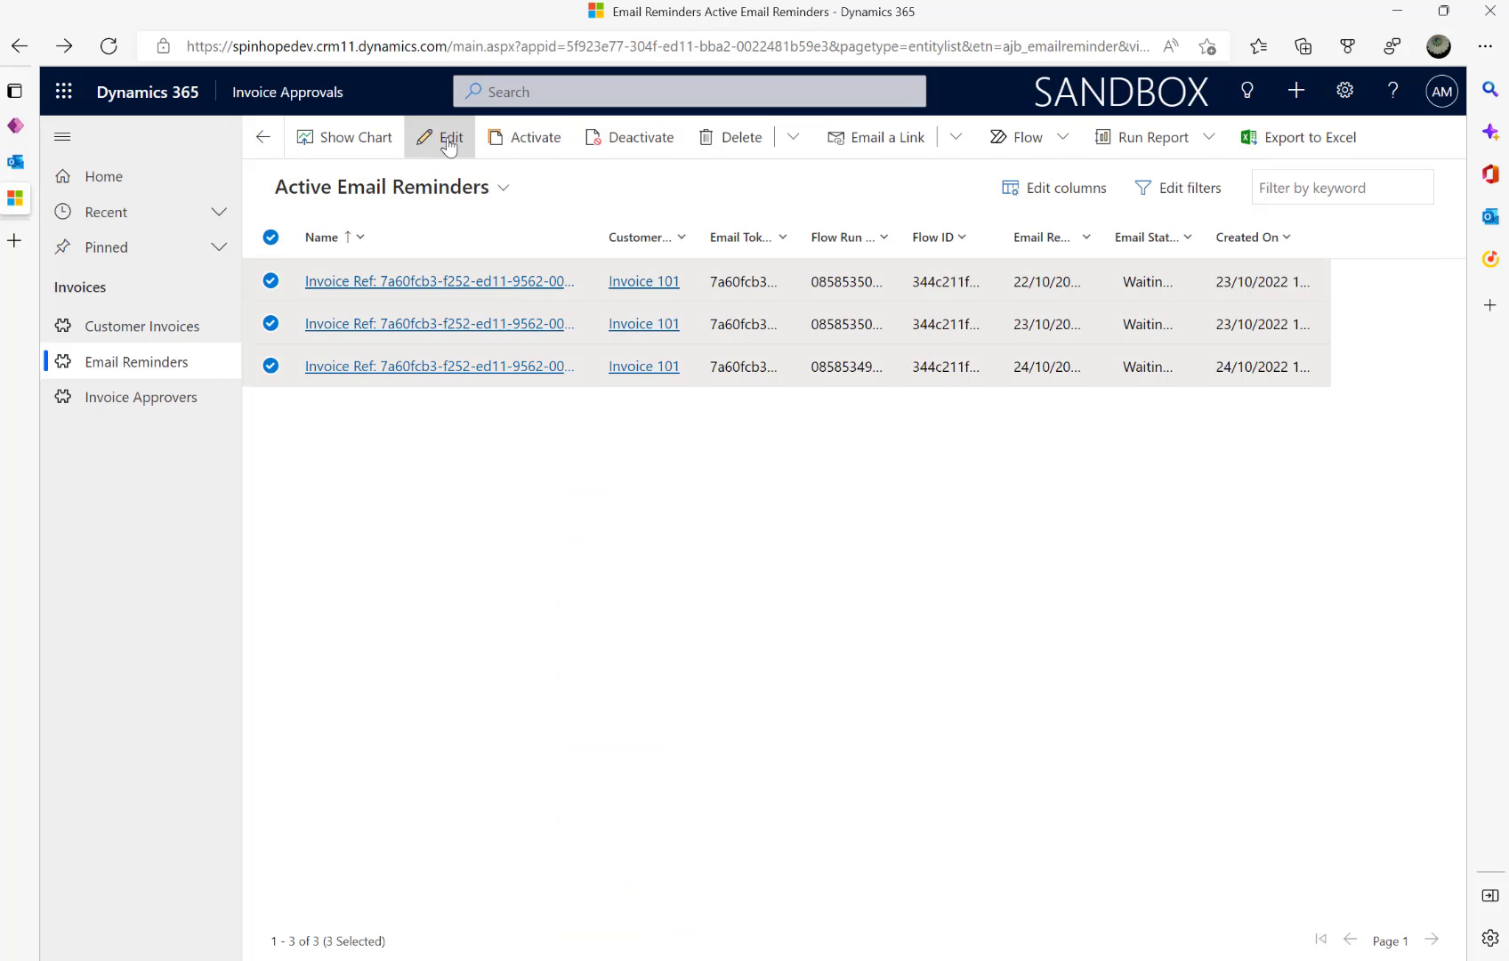
{"action": "left_click", "coordinate": [708, 139]}
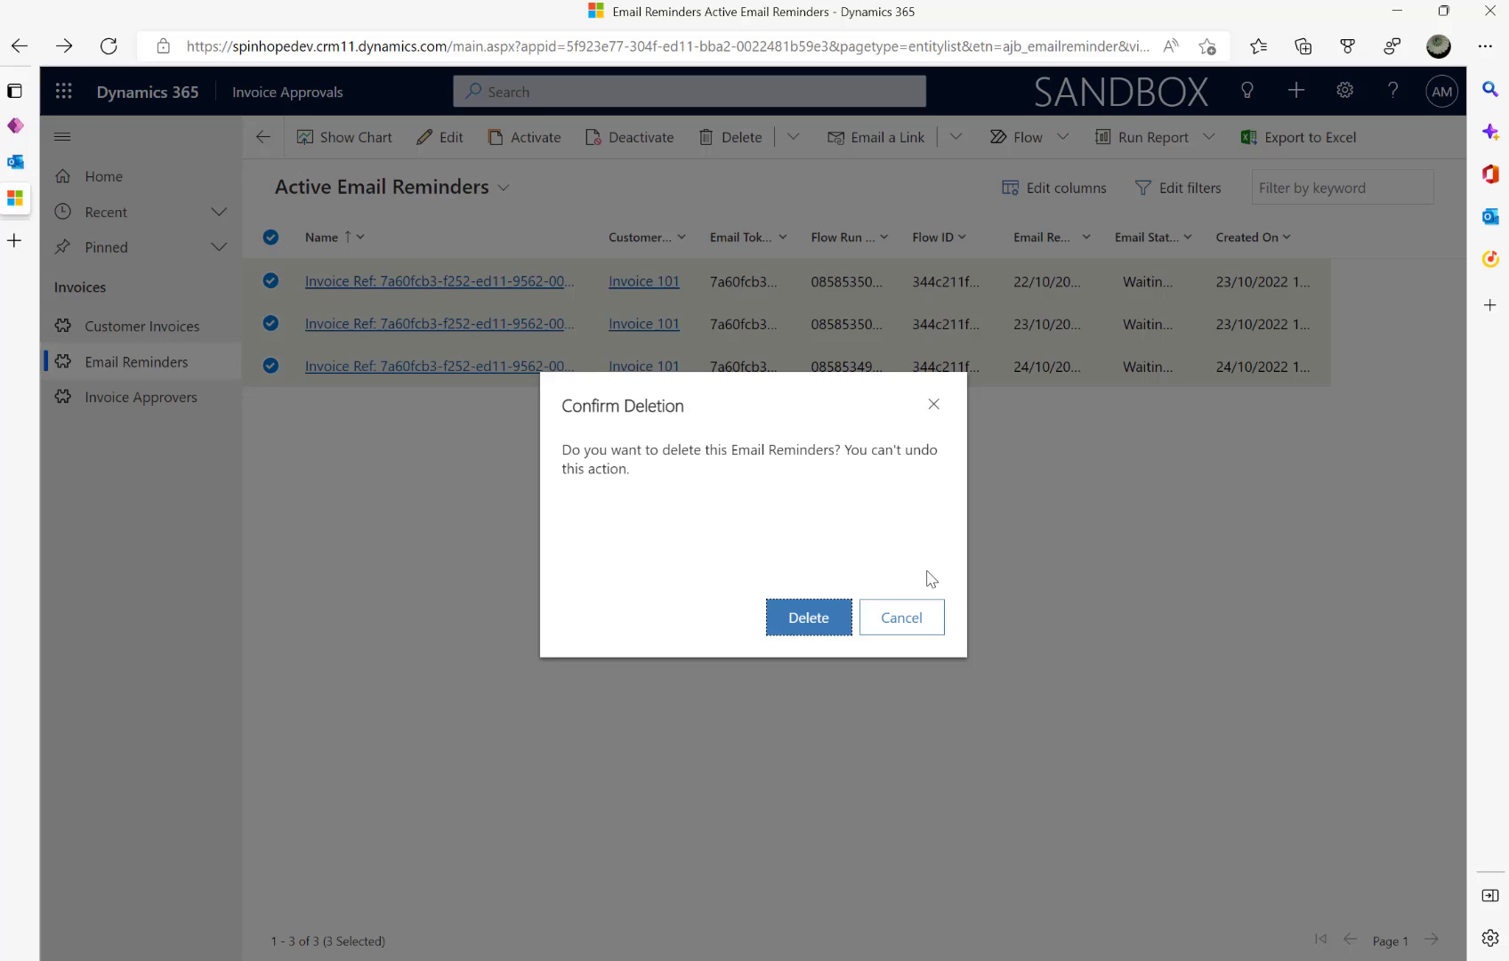
{"action": "left_click", "coordinate": [815, 617]}
- Delete Invoice 101 from Customer Invoices and check that the lists are now empty
{"action": "left_click", "coordinate": [172, 334]}
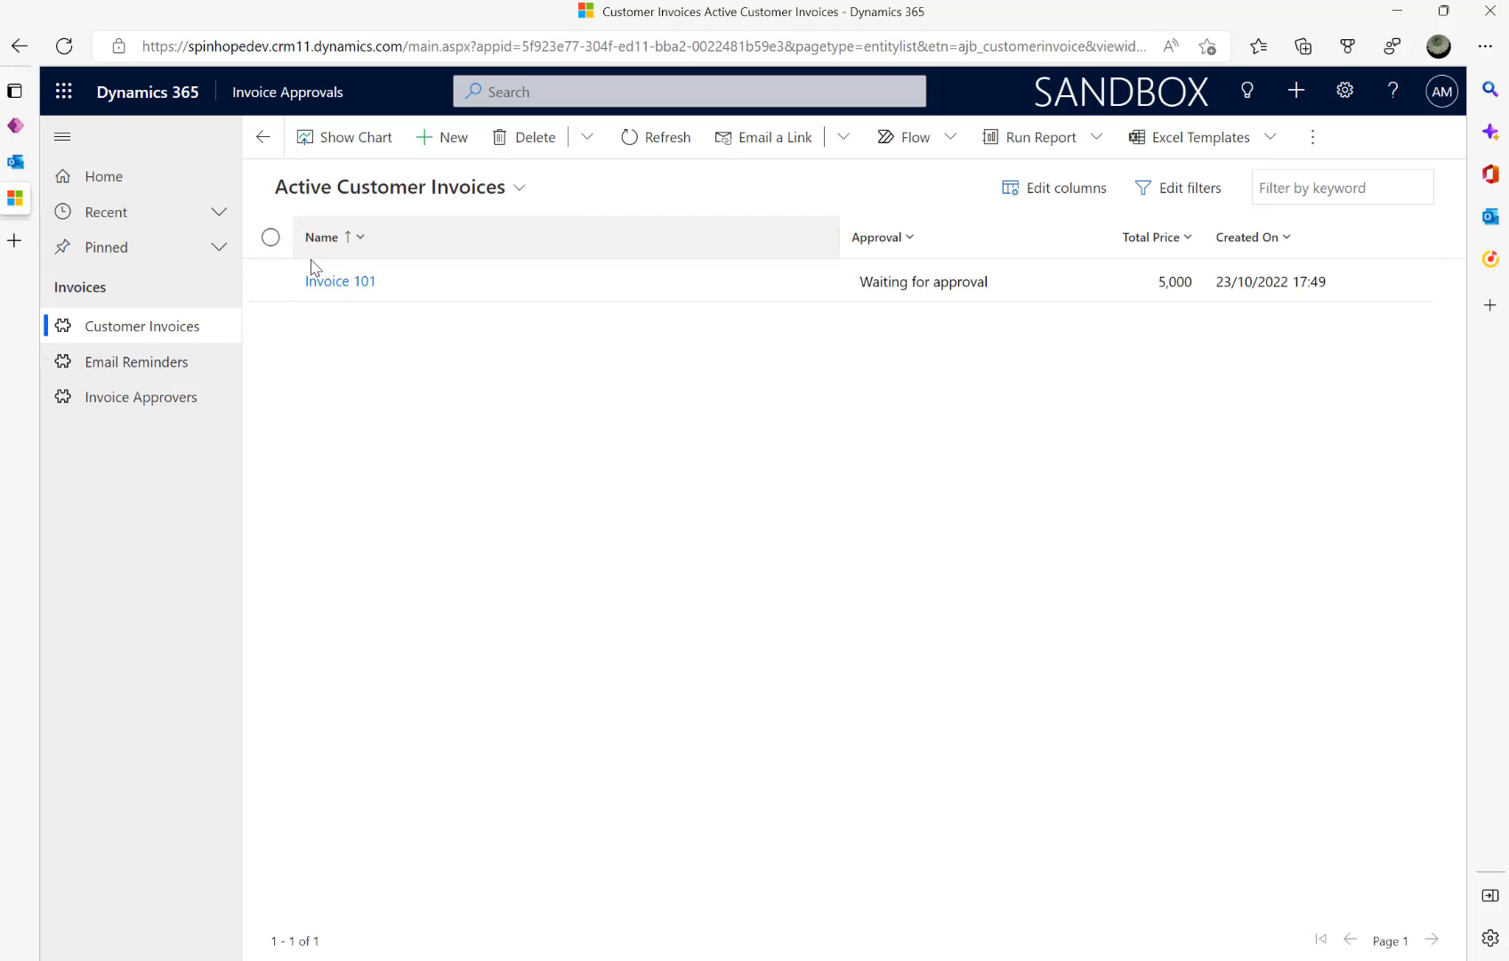
{"action": "left_click", "coordinate": [272, 238]}
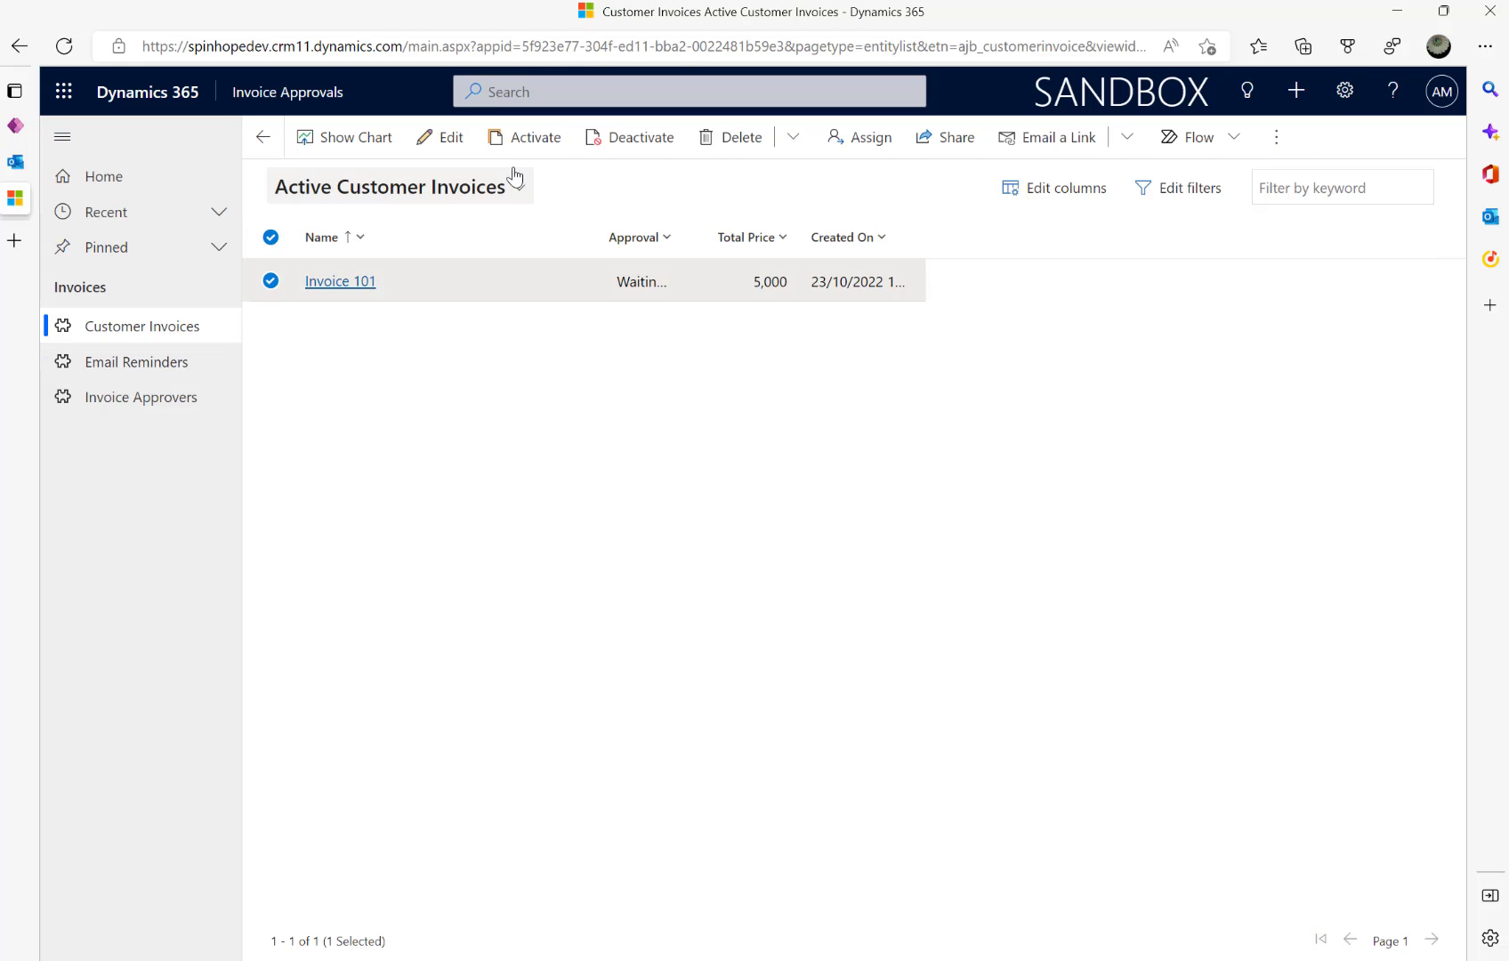
{"action": "left_click", "coordinate": [726, 138]}
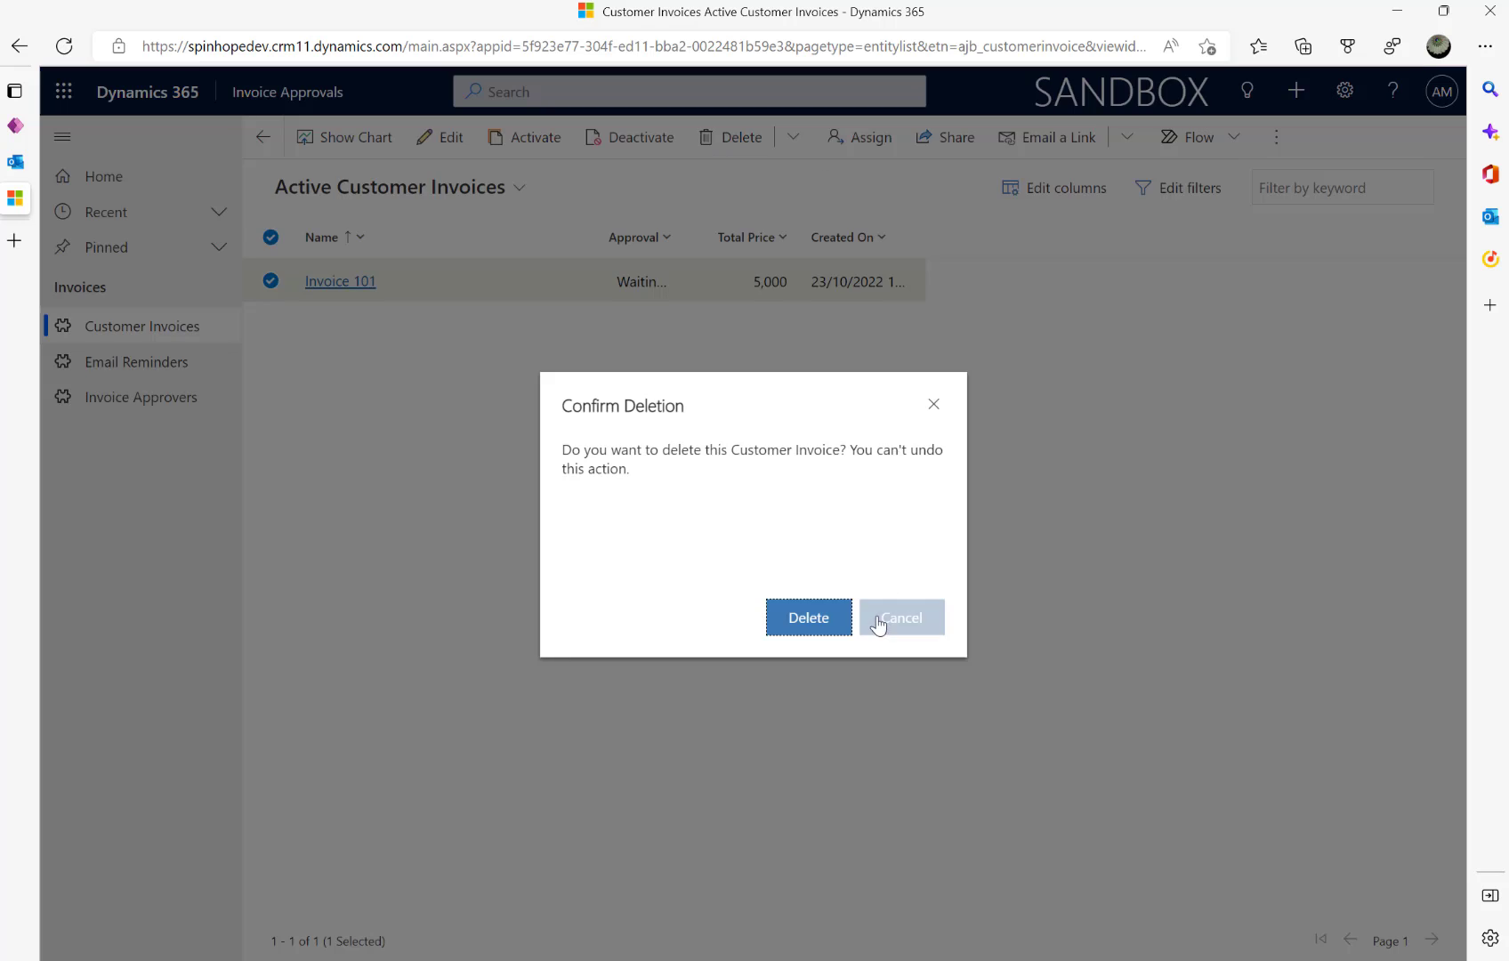
{"action": "left_click", "coordinate": [821, 618]}
{"action": "left_click", "coordinate": [148, 409]}
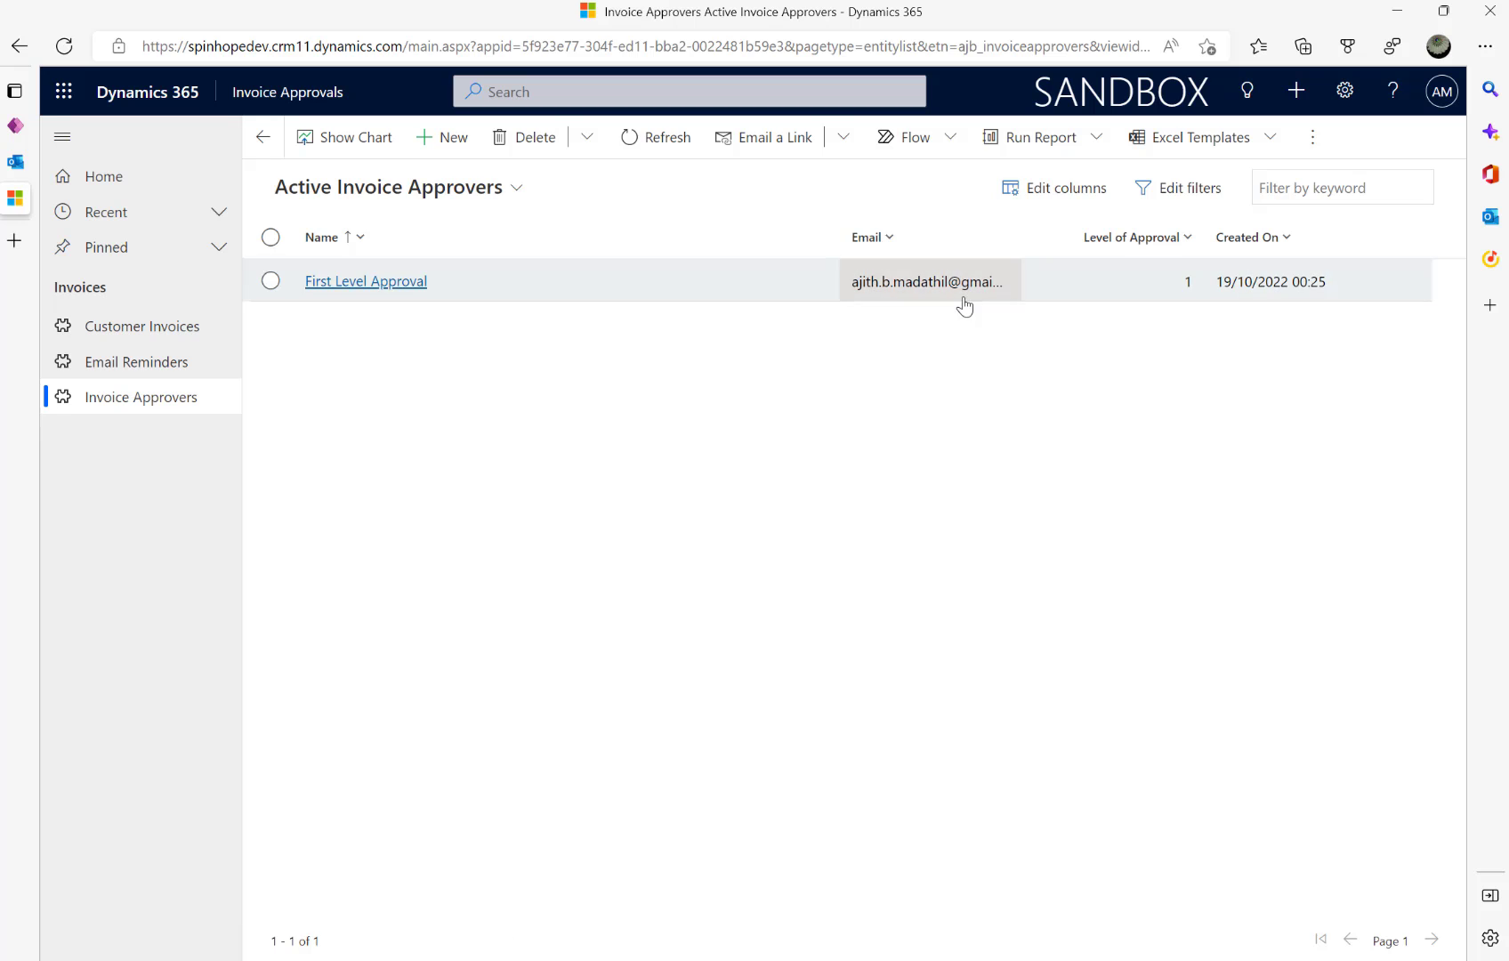
{"action": "left_click", "coordinate": [156, 341]}
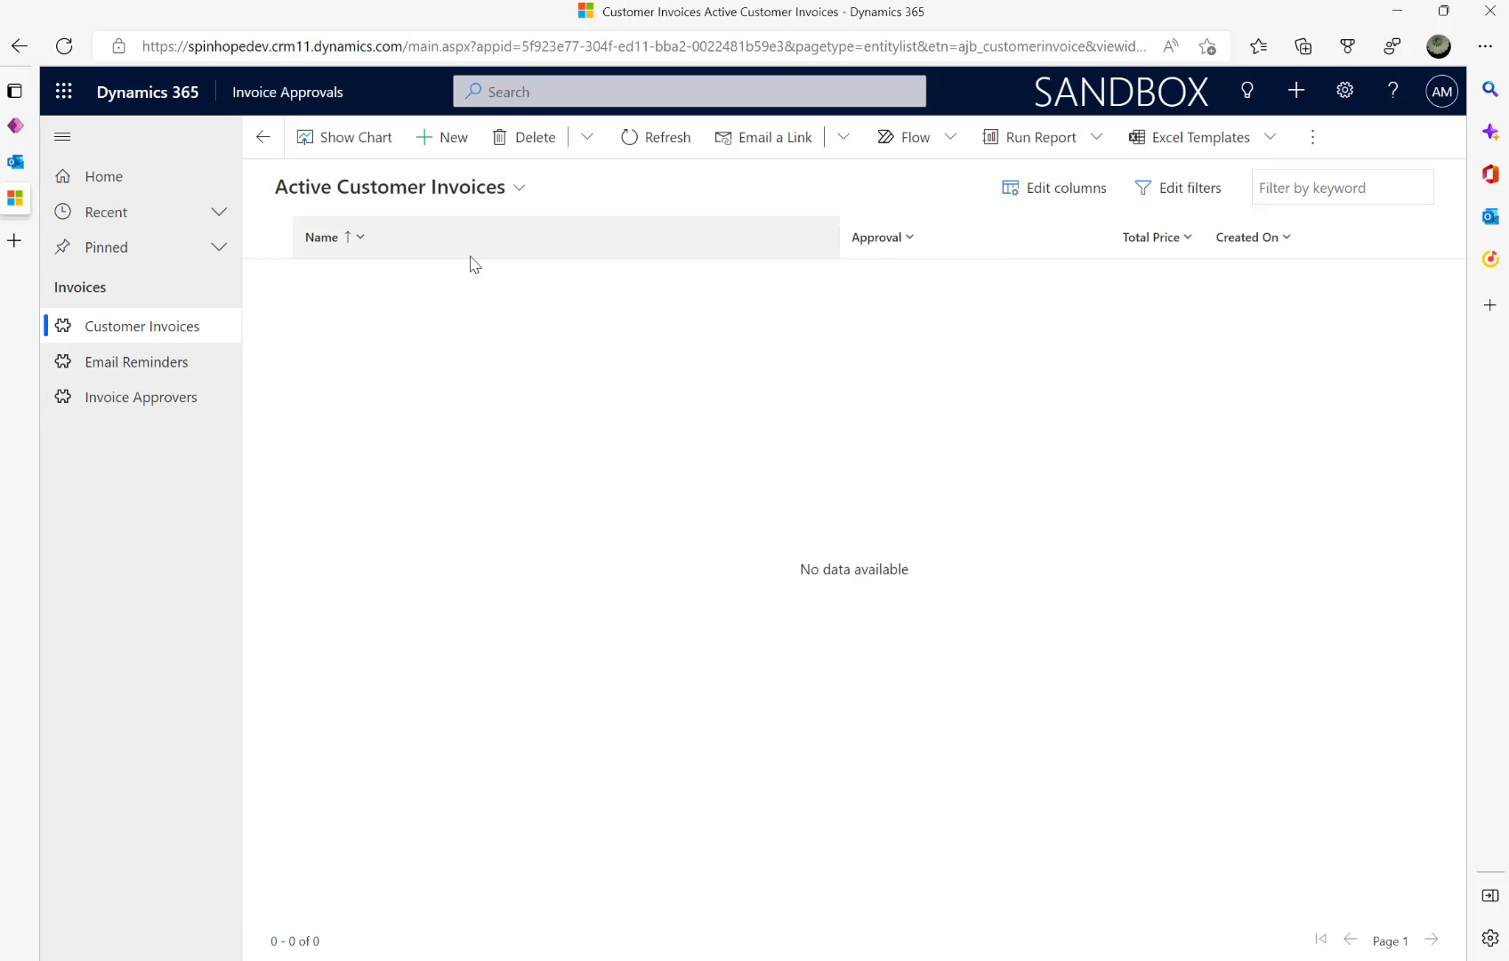
{"action": "left_click", "coordinate": [120, 359]}
{"action": "left_click", "coordinate": [138, 407]}
{"action": "left_click", "coordinate": [136, 332]}
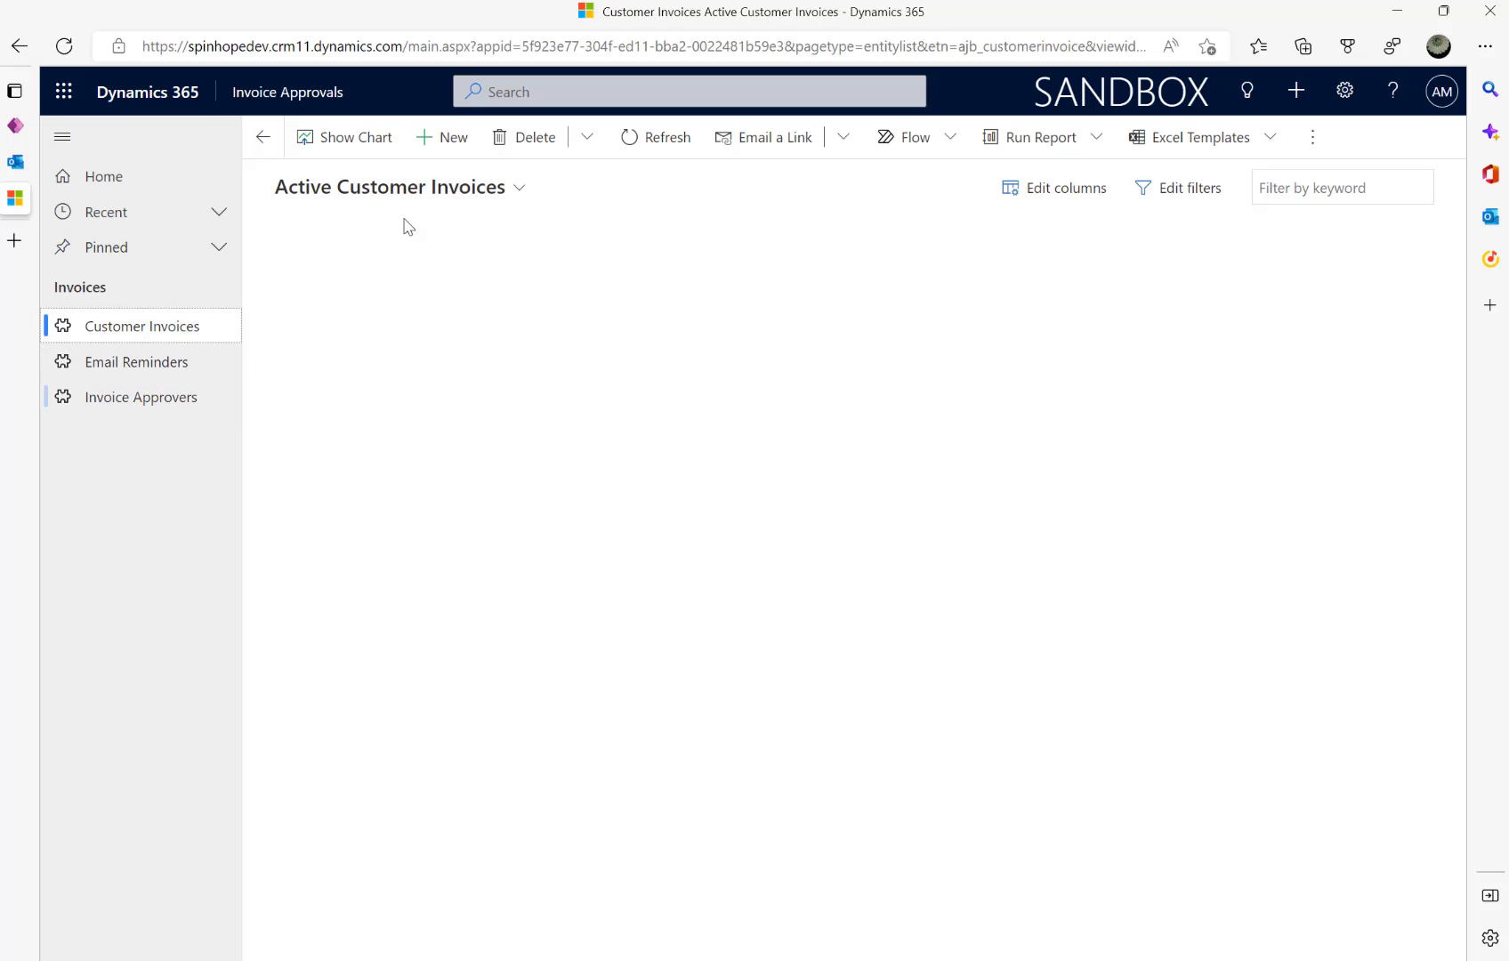
- Create customer invoice 'Invoice 500' with total price 7899 and approval Waiting for approval, then save and close it
{"action": "left_click", "coordinate": [438, 138]}
{"action": "left_click", "coordinate": [546, 303]}
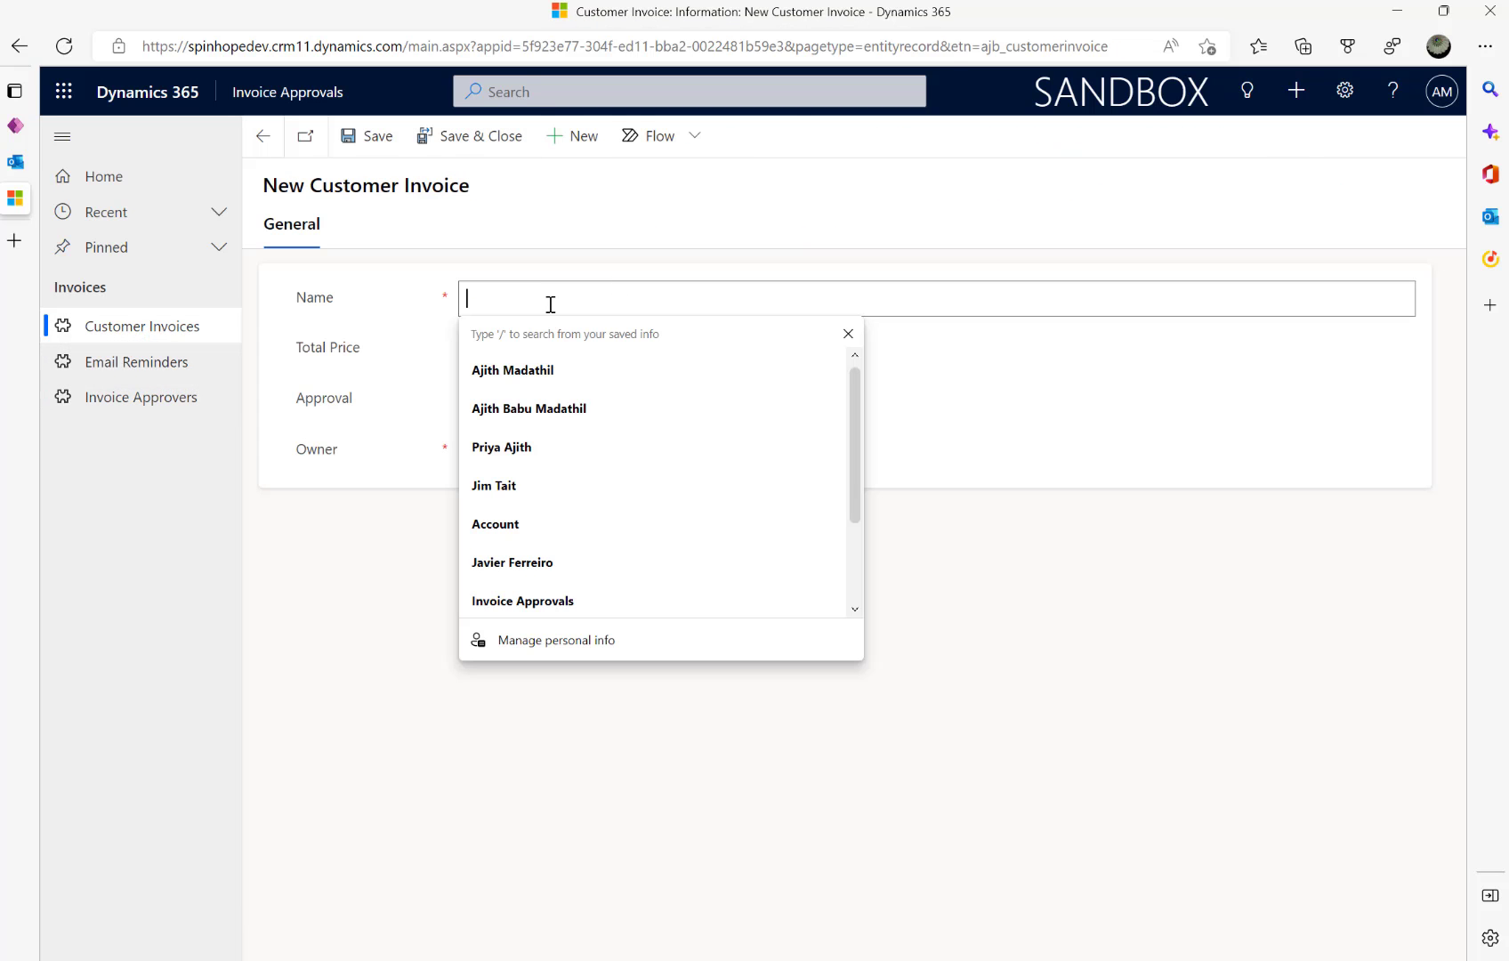
{"action": "type", "text": "Invic"}
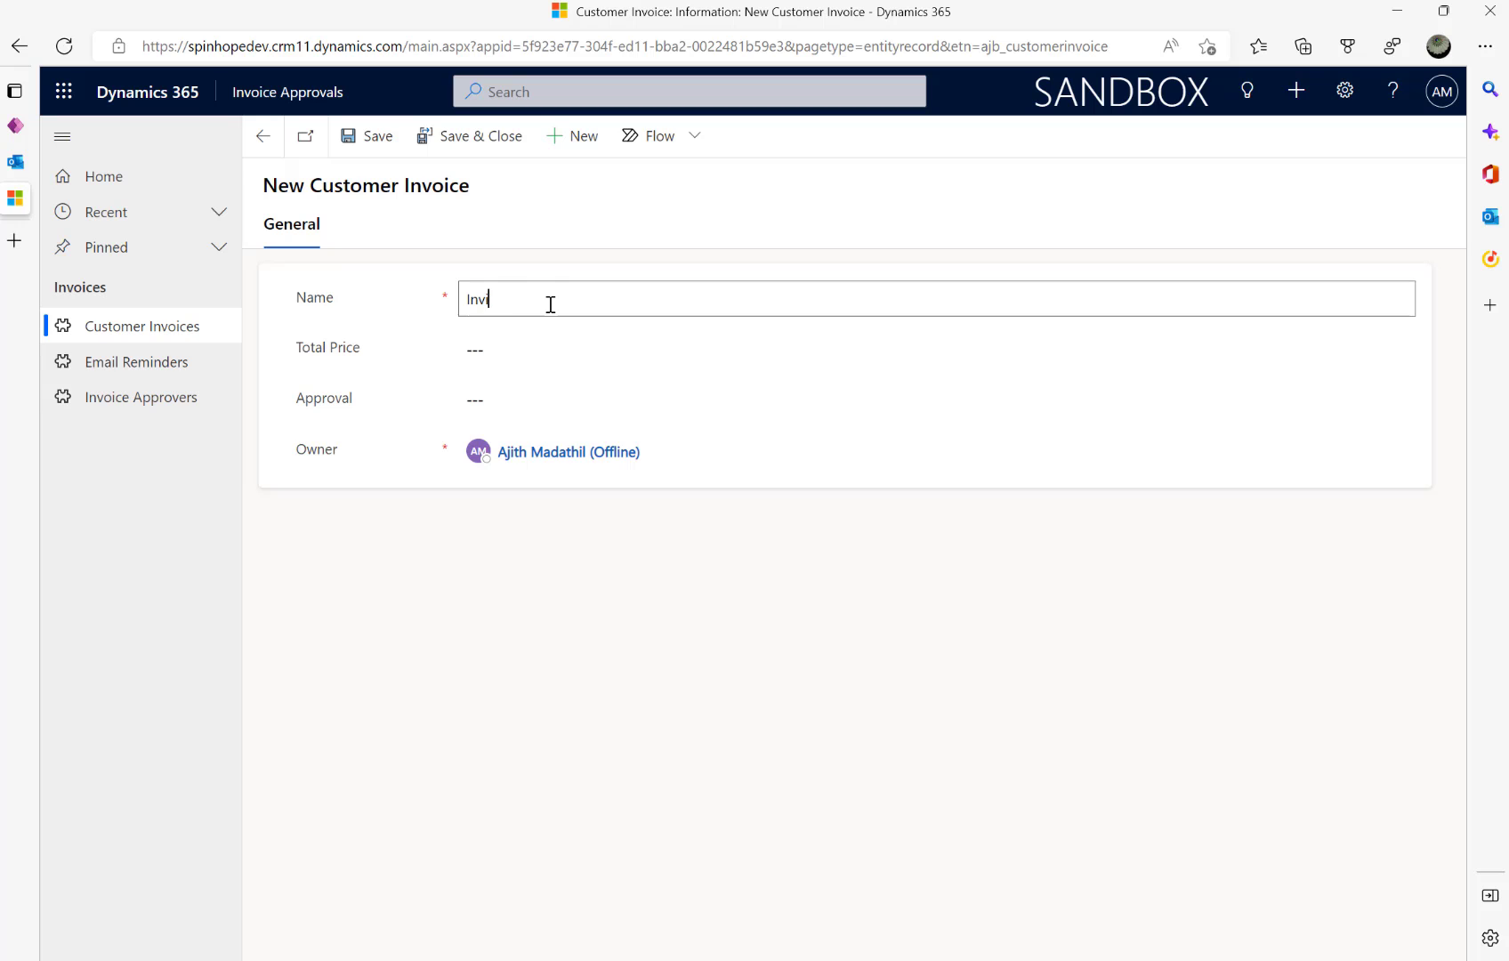
{"action": "key", "text": "BackSpace"}
{"action": "type", "text": "oice "}
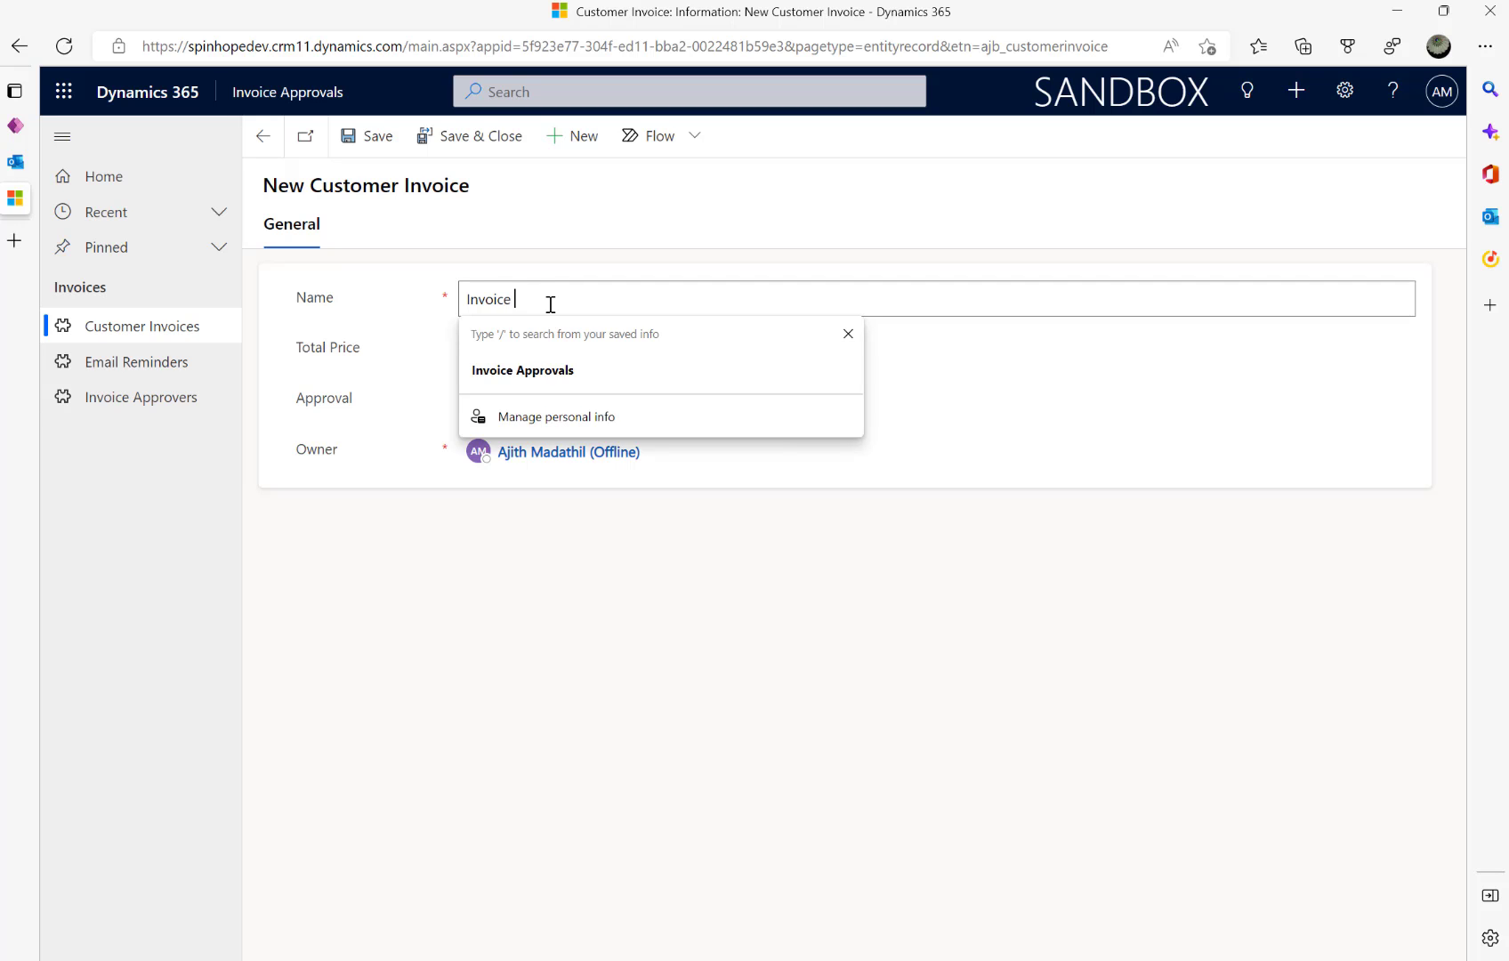
{"action": "type", "text": "500"}
{"action": "key", "text": "Tab"}
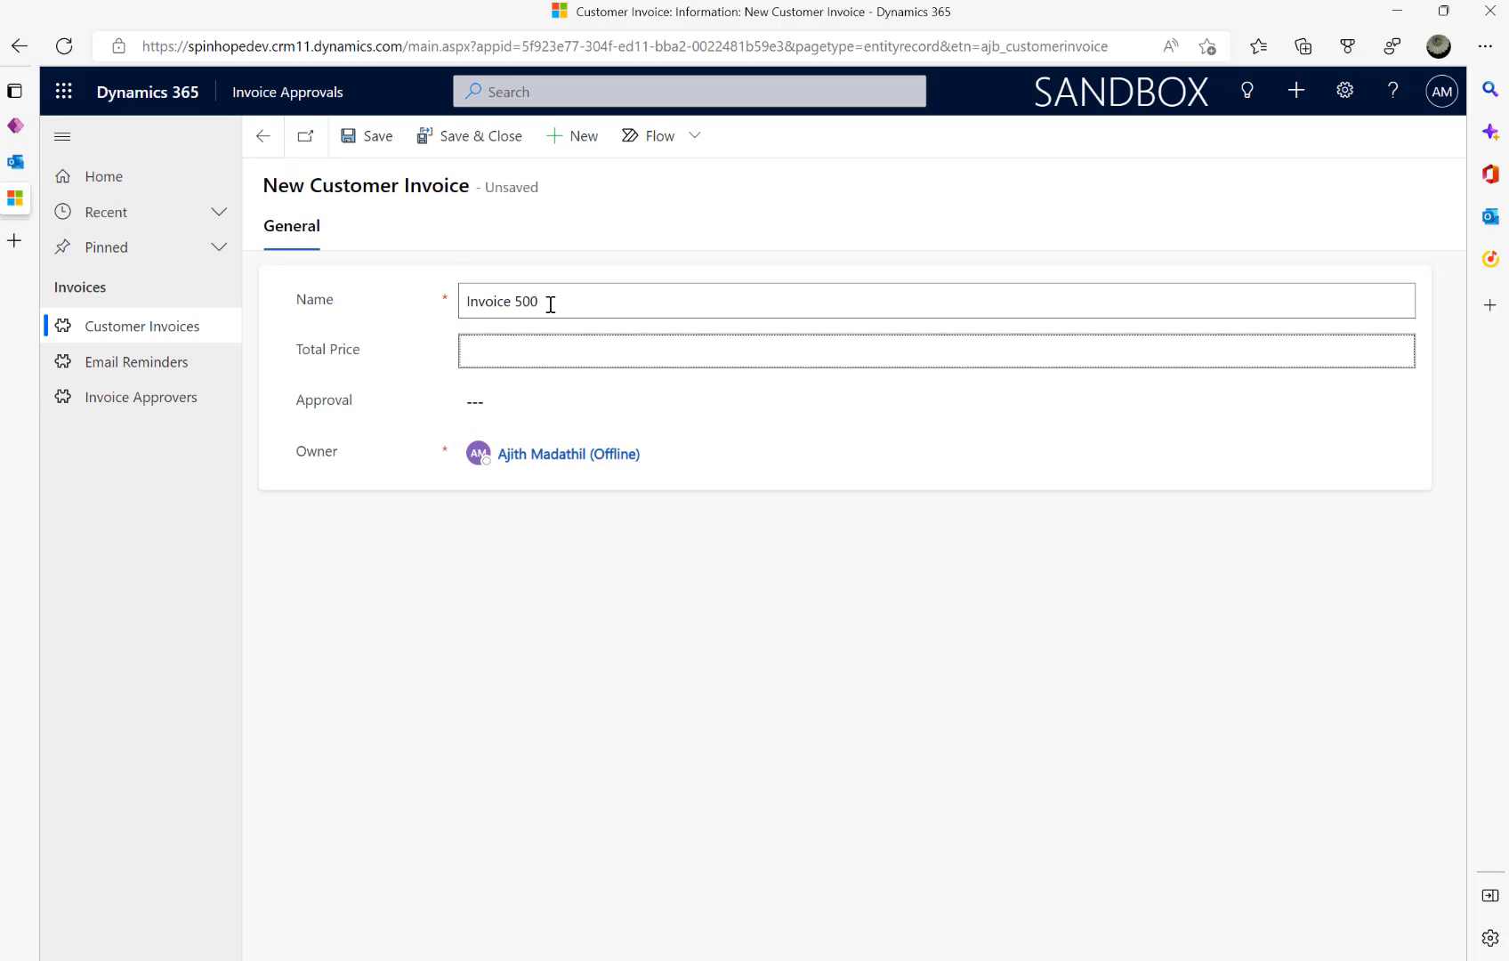
{"action": "type", "text": "7899"}
{"action": "left_click", "coordinate": [566, 400]}
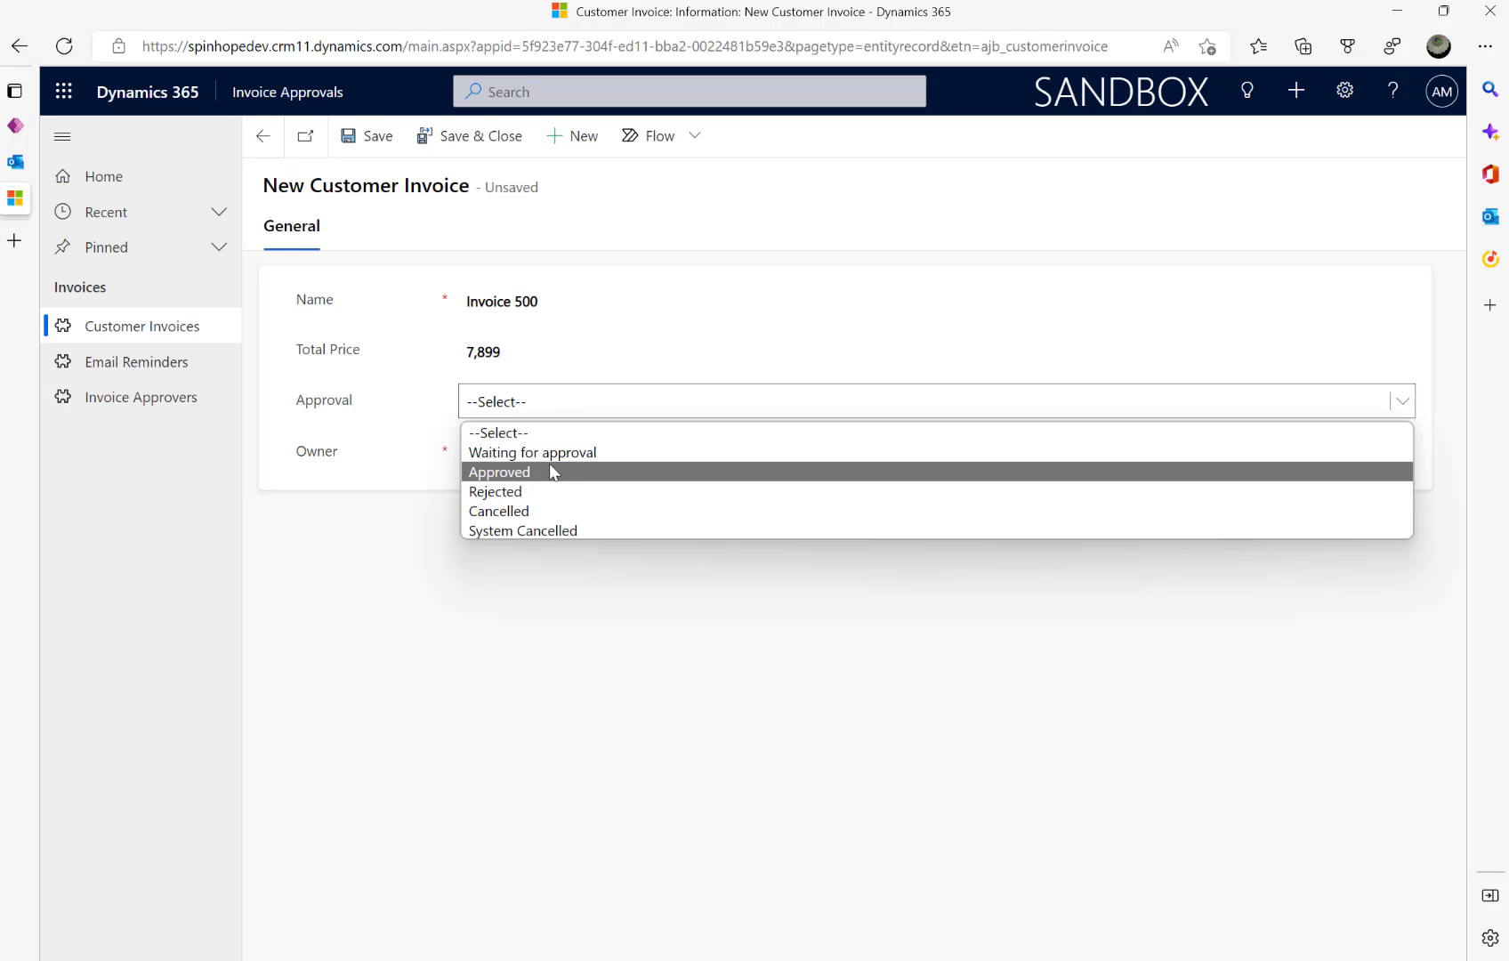
{"action": "left_click", "coordinate": [548, 452]}
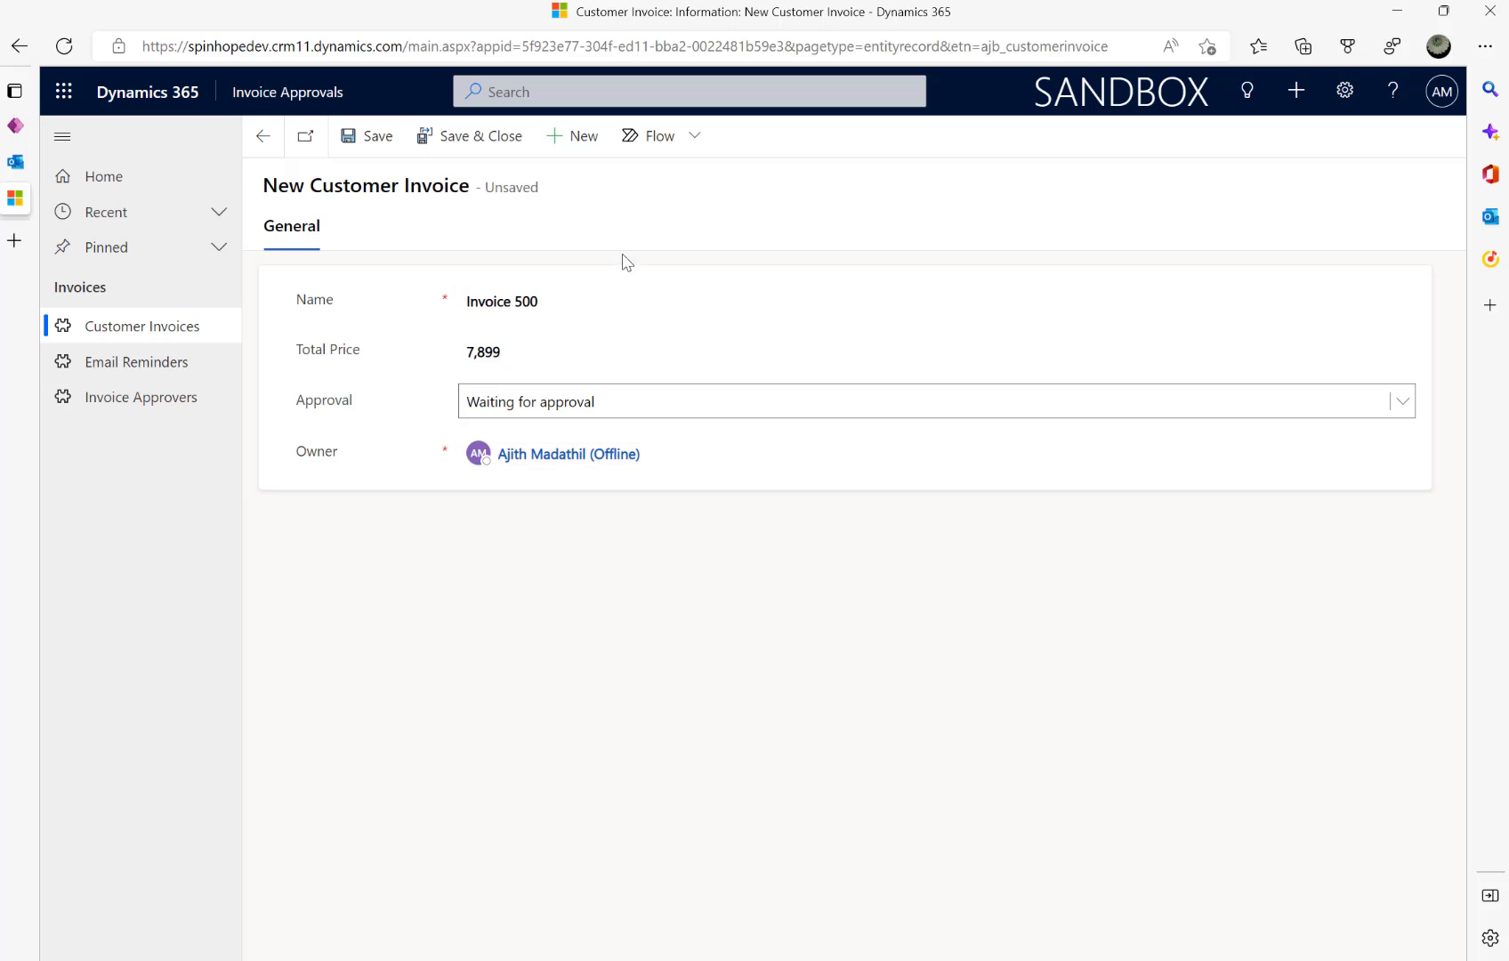
{"action": "left_click", "coordinate": [461, 139]}
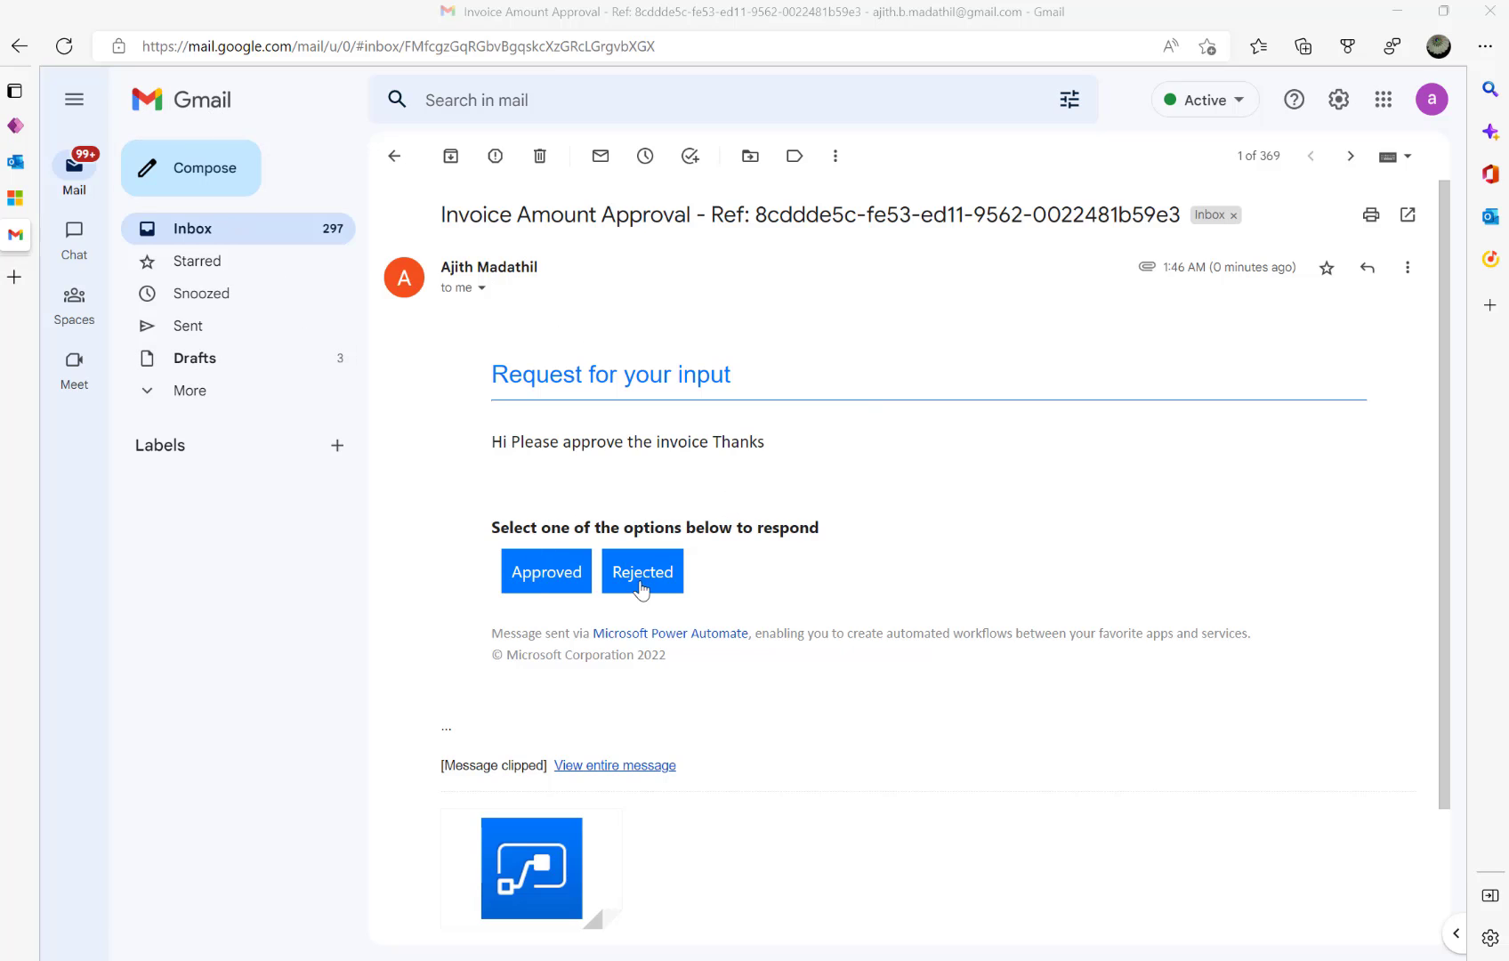
- Open Invoice 500's email reminder record from the Email Reminders list in Dynamics 365
{"action": "left_click", "coordinate": [394, 160]}
{"action": "left_click", "coordinate": [25, 195]}
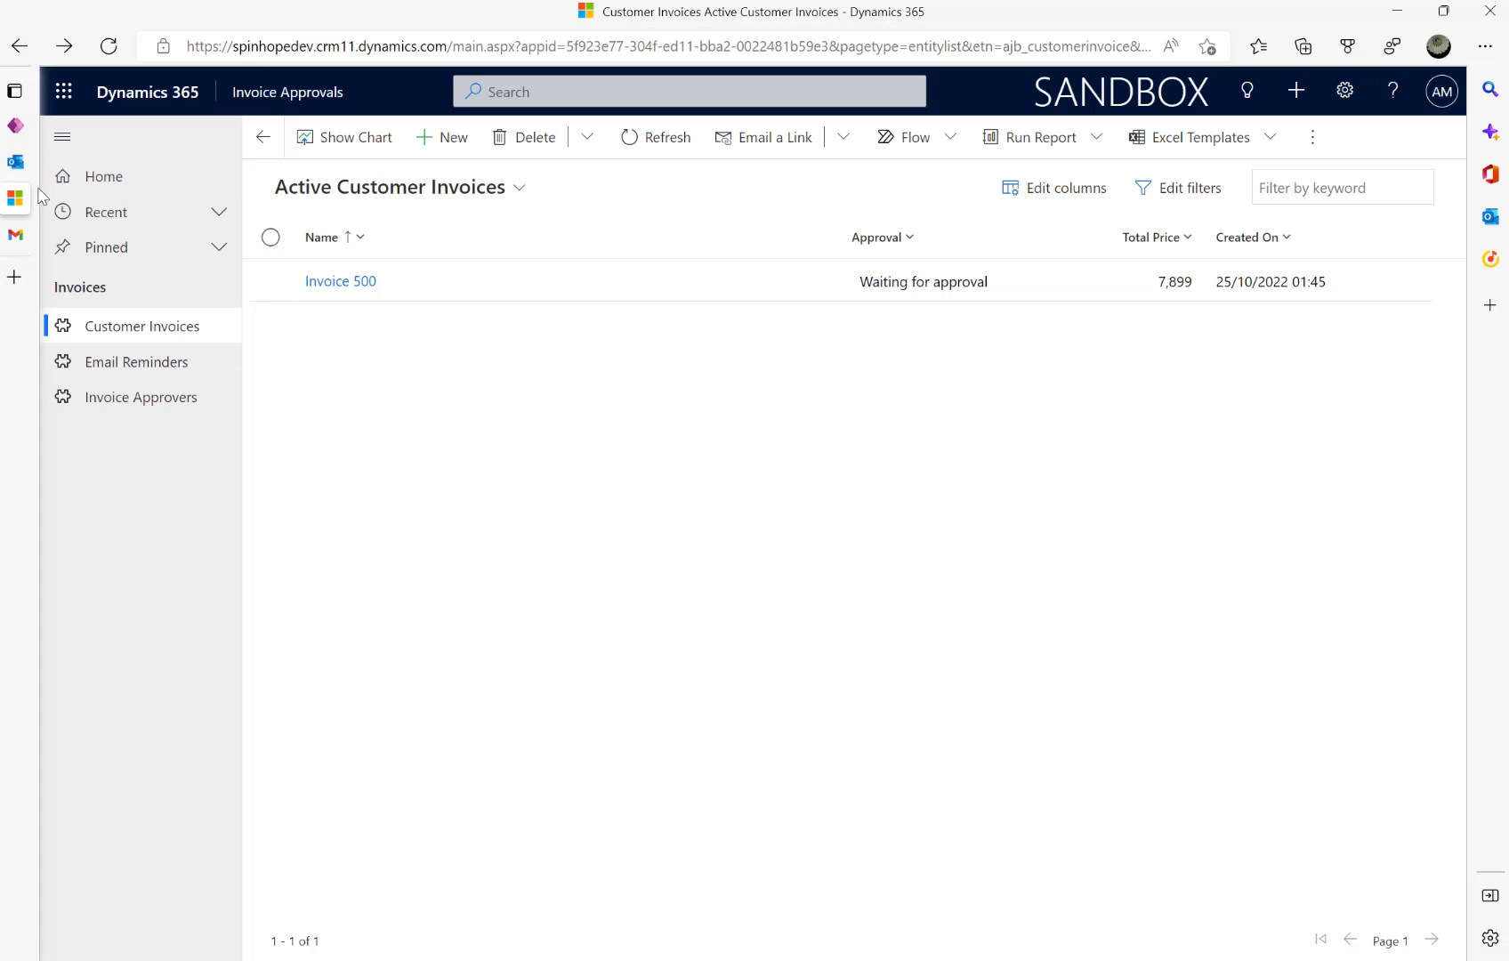
{"action": "left_click", "coordinate": [100, 363]}
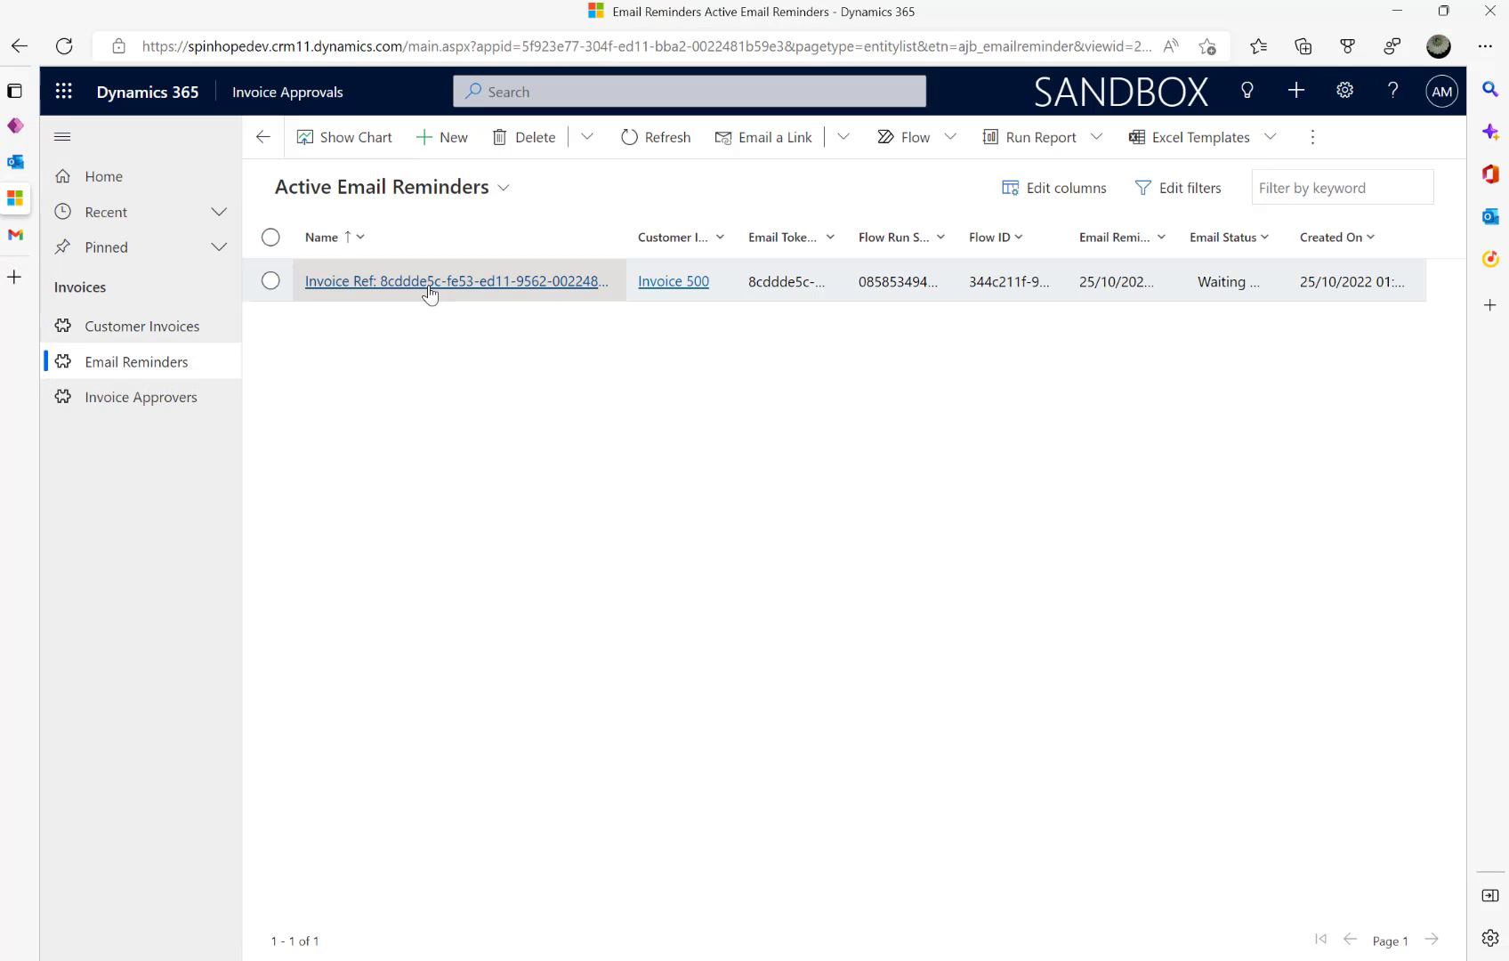
{"action": "left_click", "coordinate": [430, 283]}
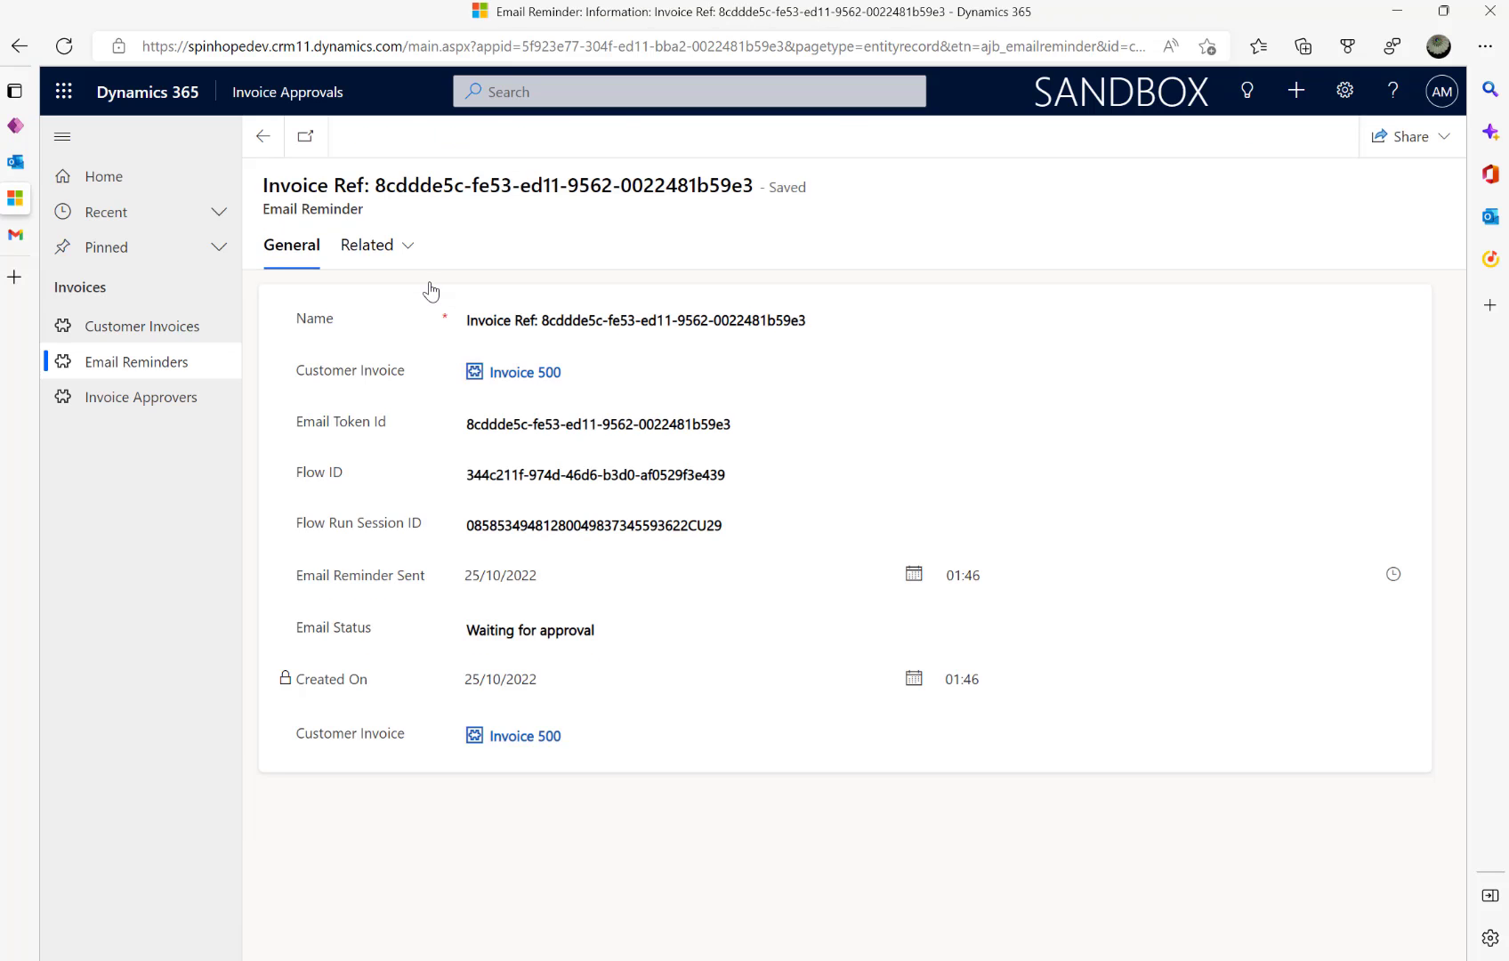
{"action": "left_click", "coordinate": [263, 136]}
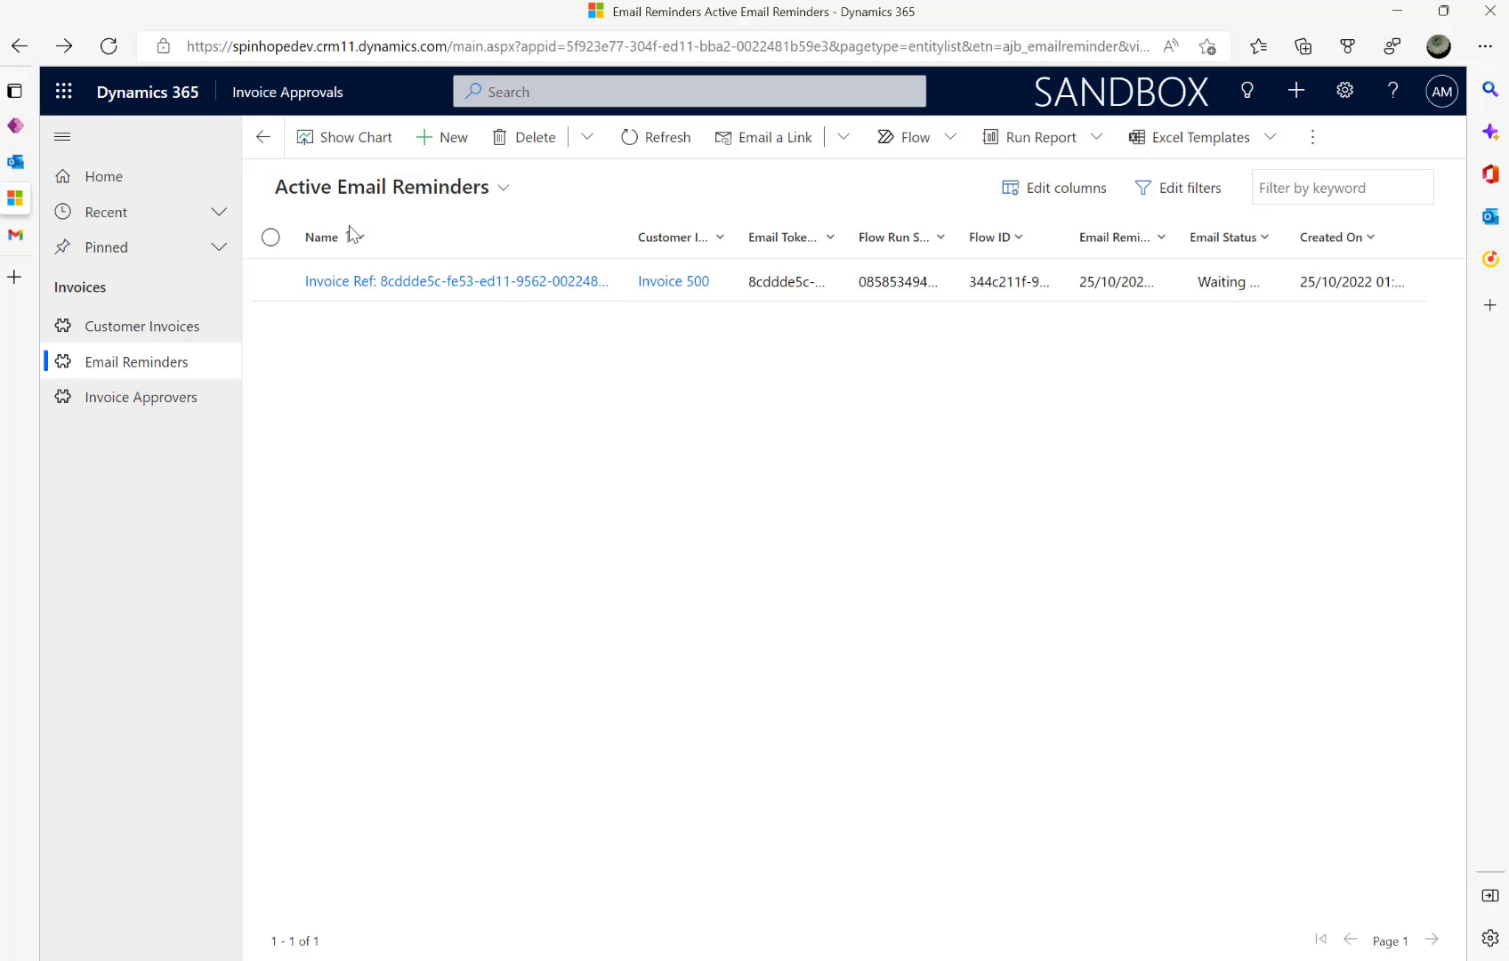
{"action": "left_click", "coordinate": [472, 299]}
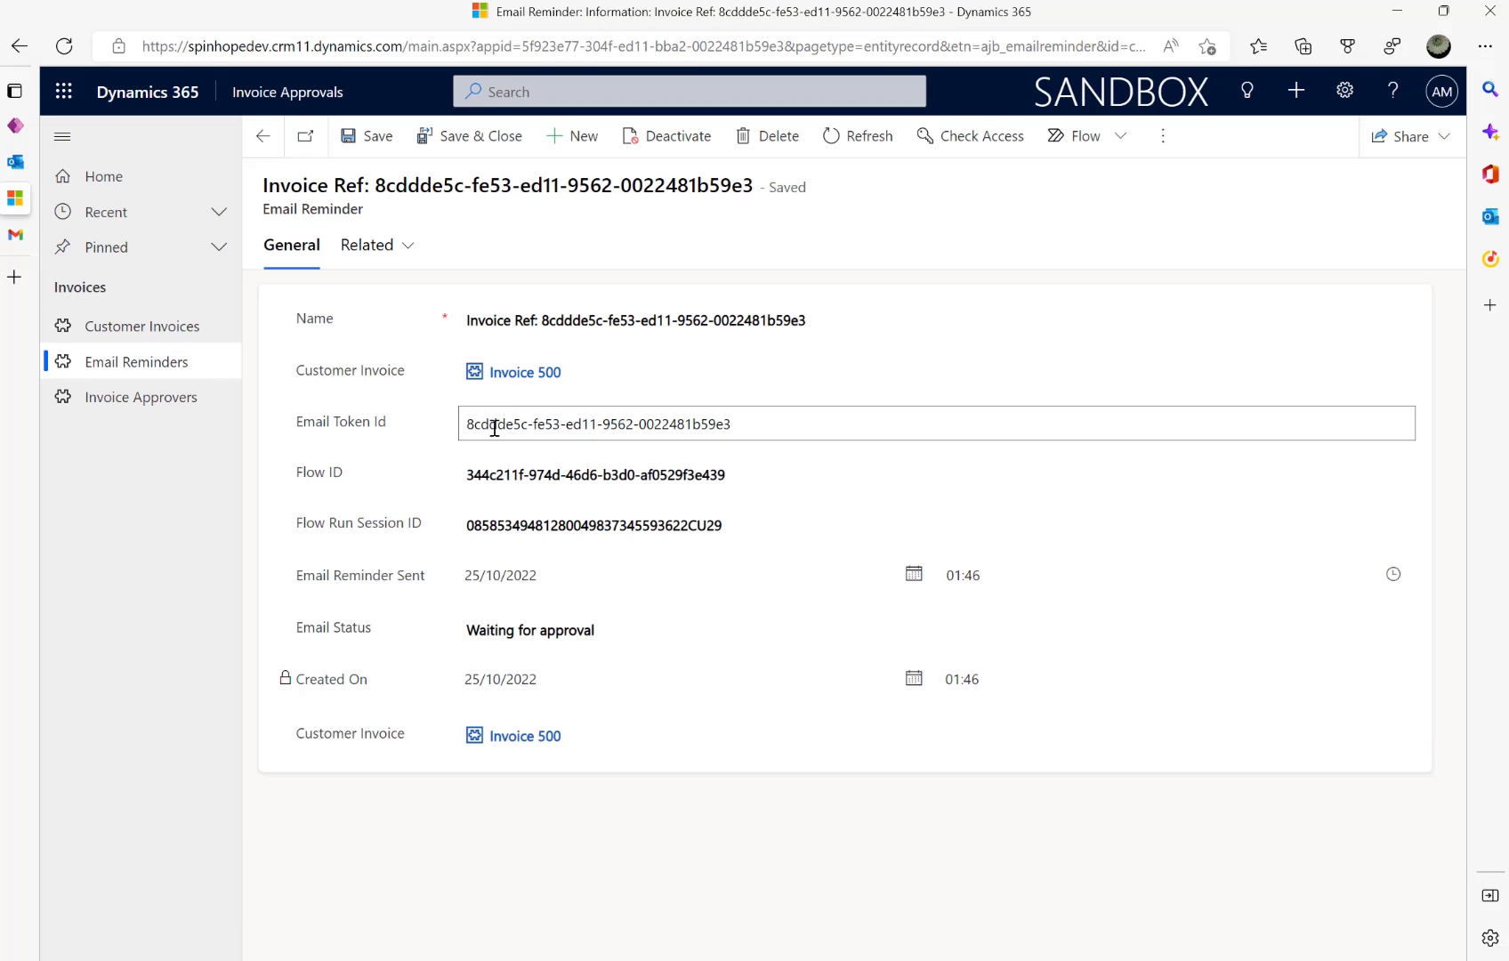
{"action": "left_click", "coordinate": [513, 374]}
{"action": "left_click", "coordinate": [945, 50]}
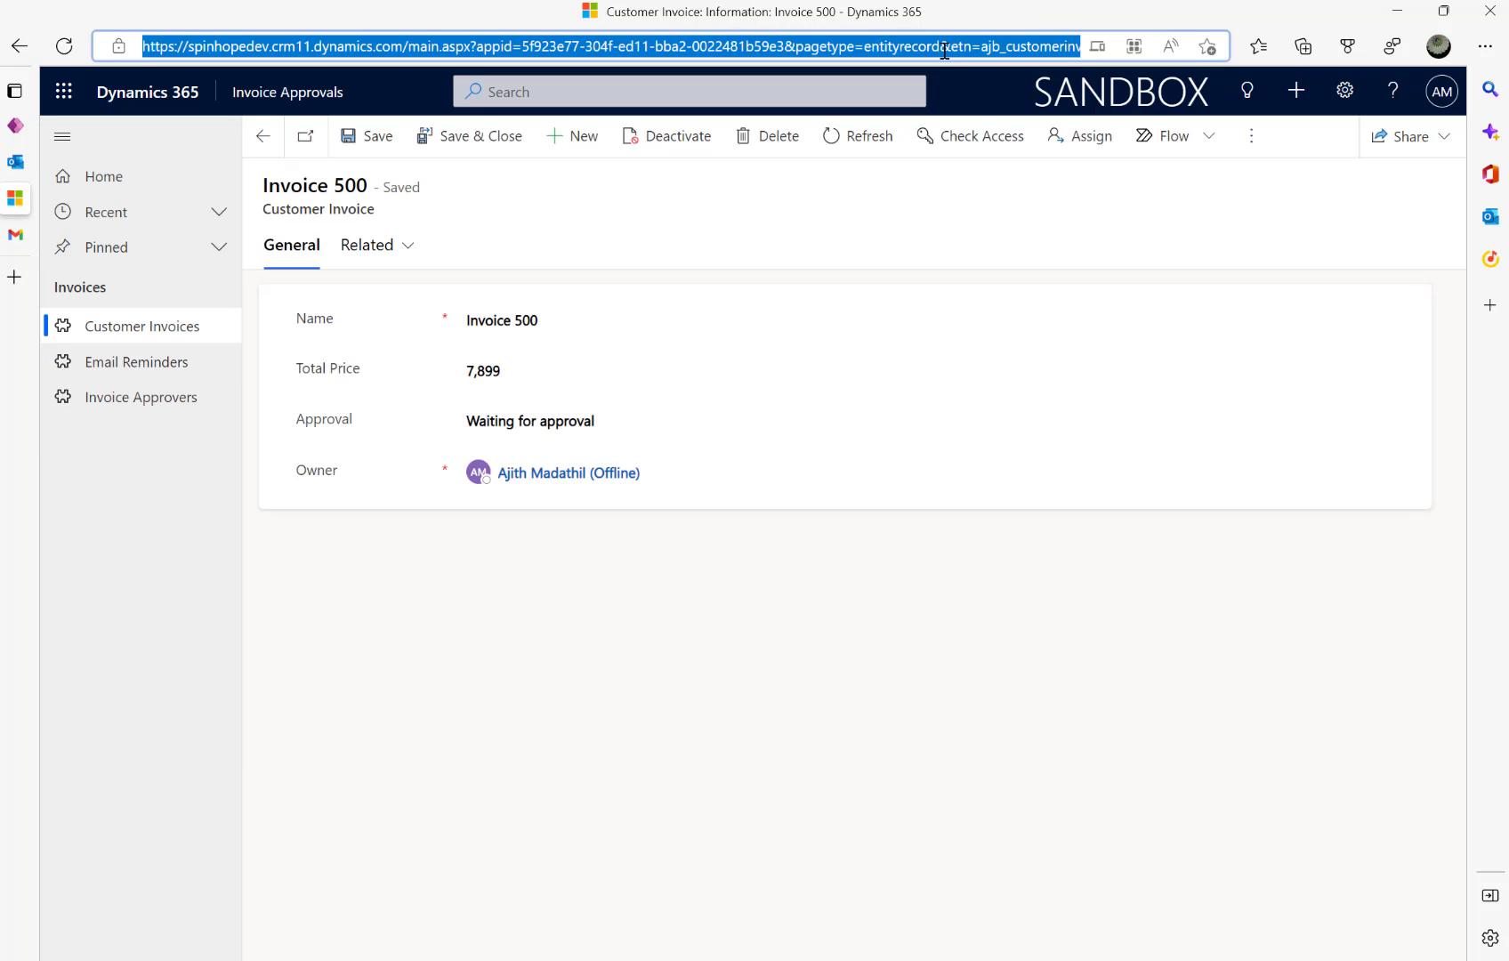
{"action": "key", "text": "End"}
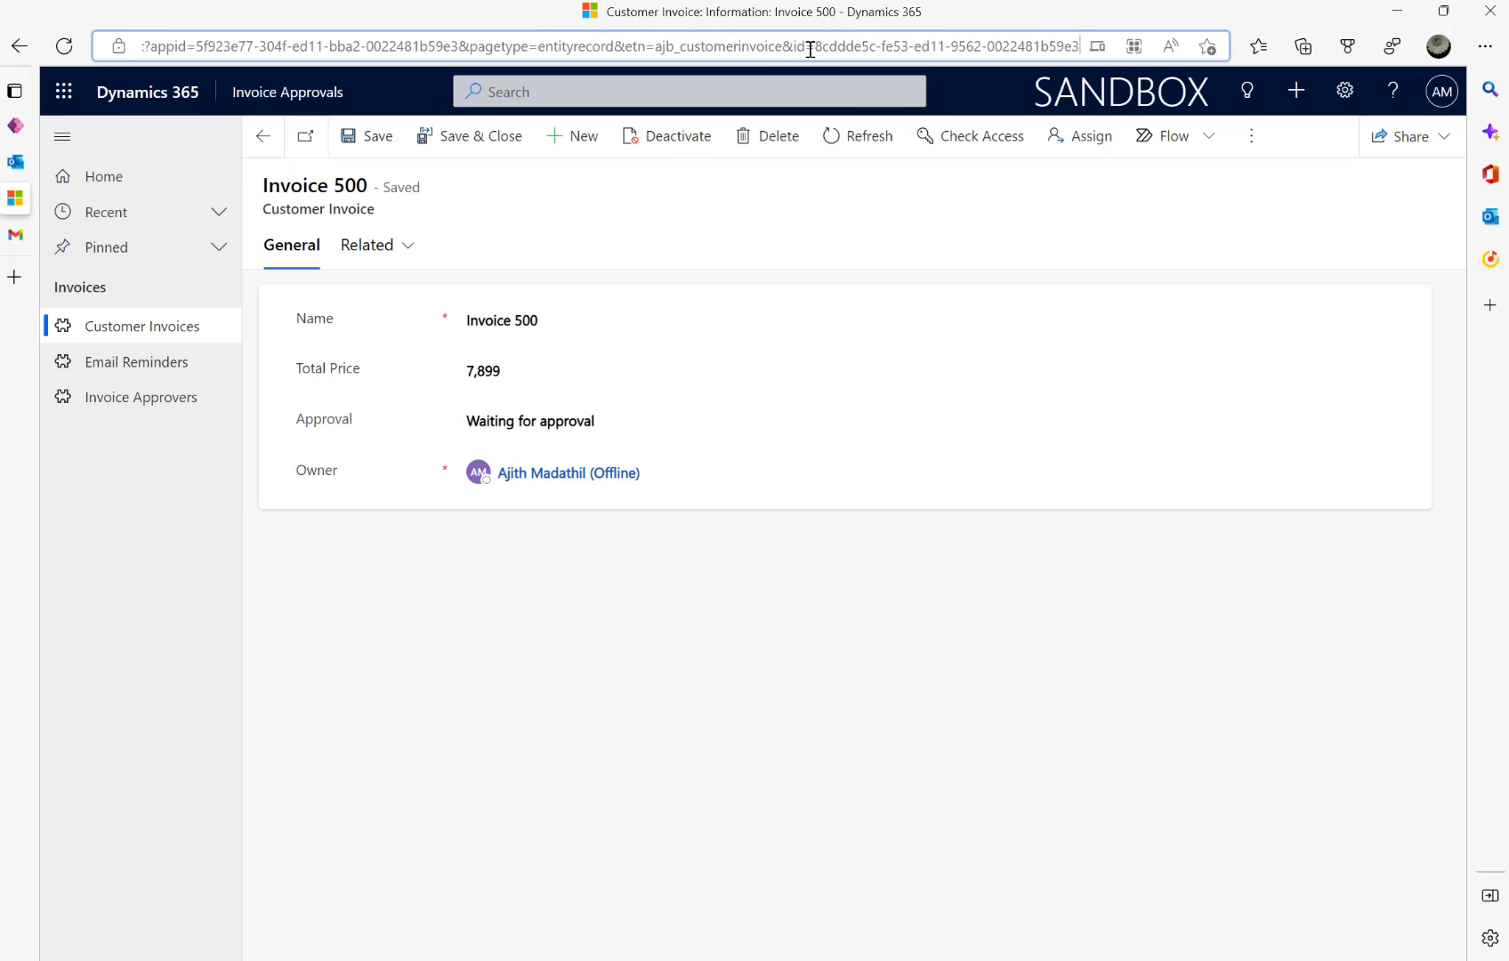
{"action": "left_click_drag", "start_coordinate": [847, 48], "coordinate": [994, 50]}
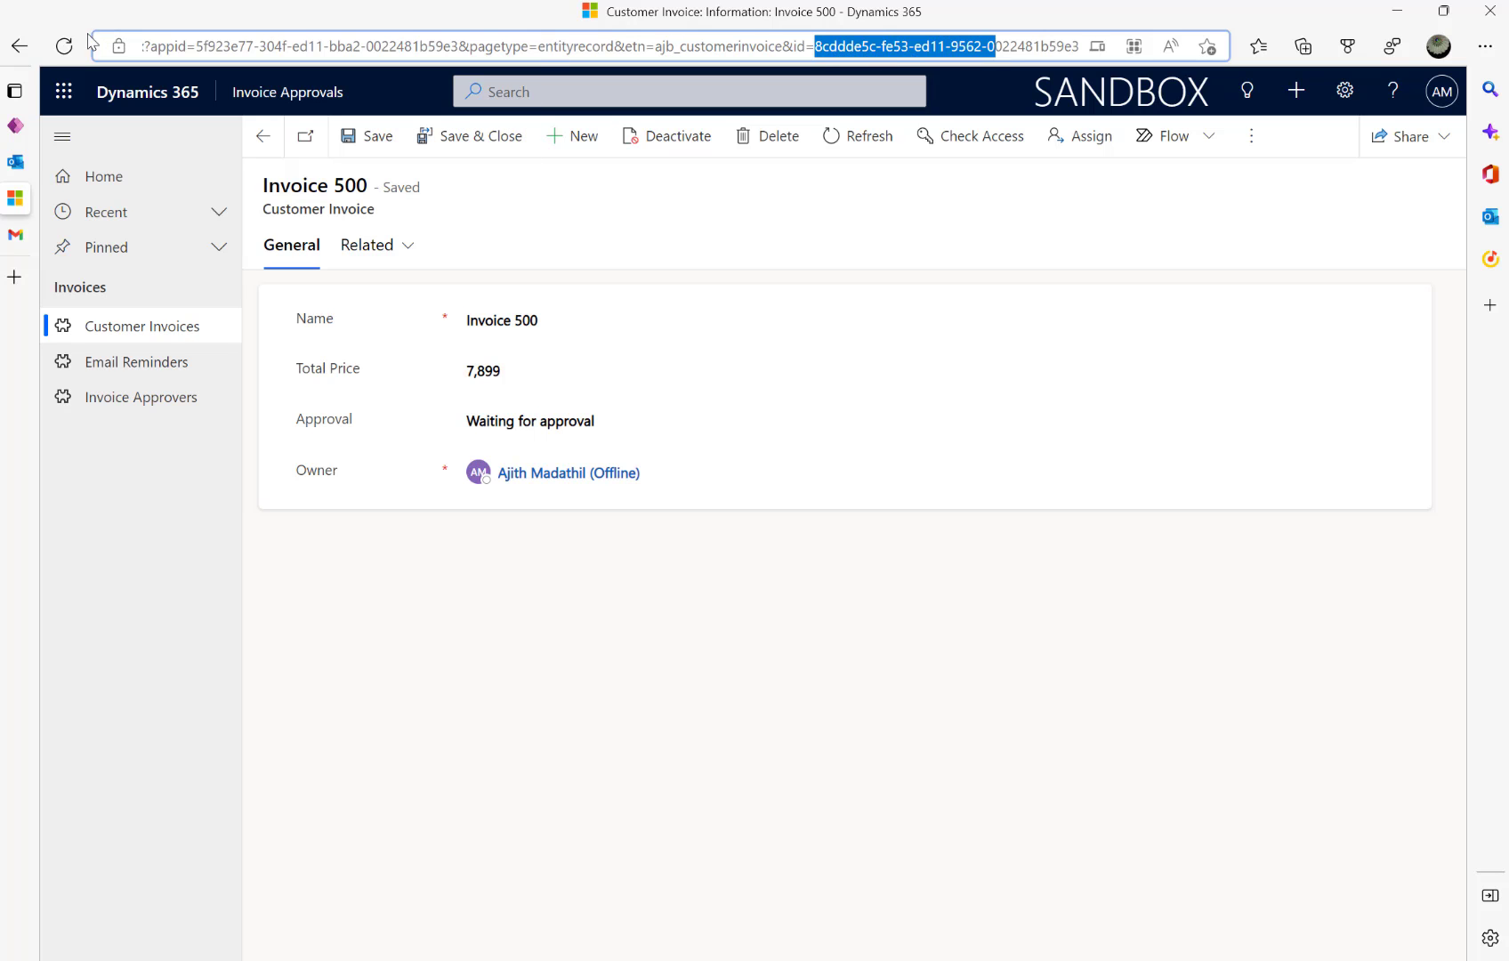
{"action": "left_click", "coordinate": [19, 45]}
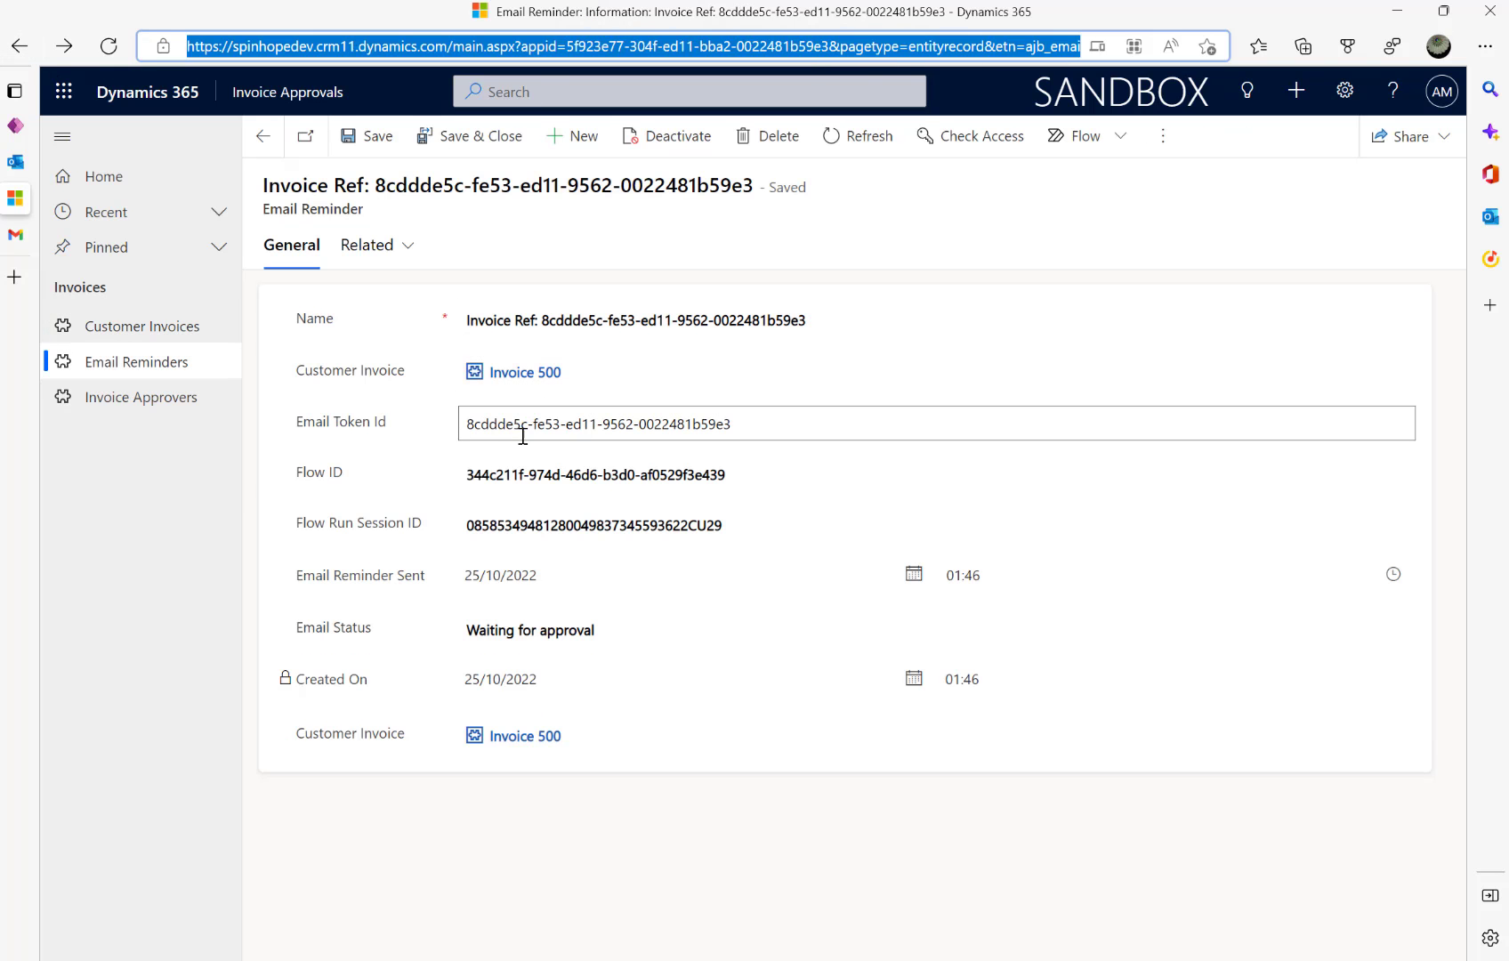
{"action": "left_click_drag", "start_coordinate": [737, 425], "coordinate": [458, 427]}
{"action": "left_click", "coordinate": [511, 470]}
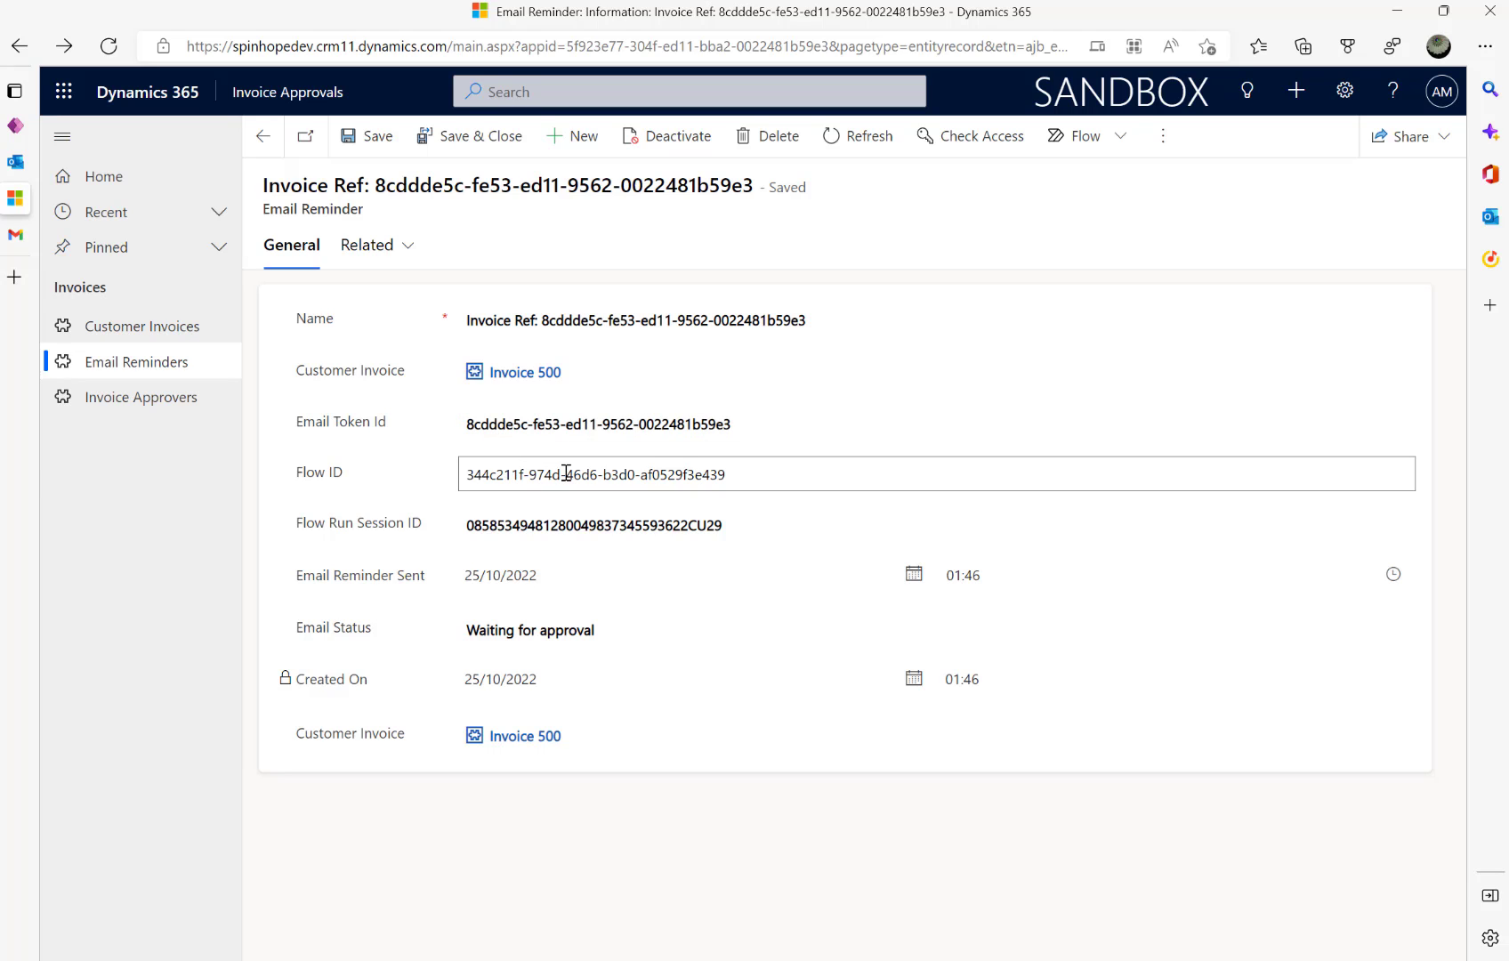
{"action": "left_click", "coordinate": [545, 526]}
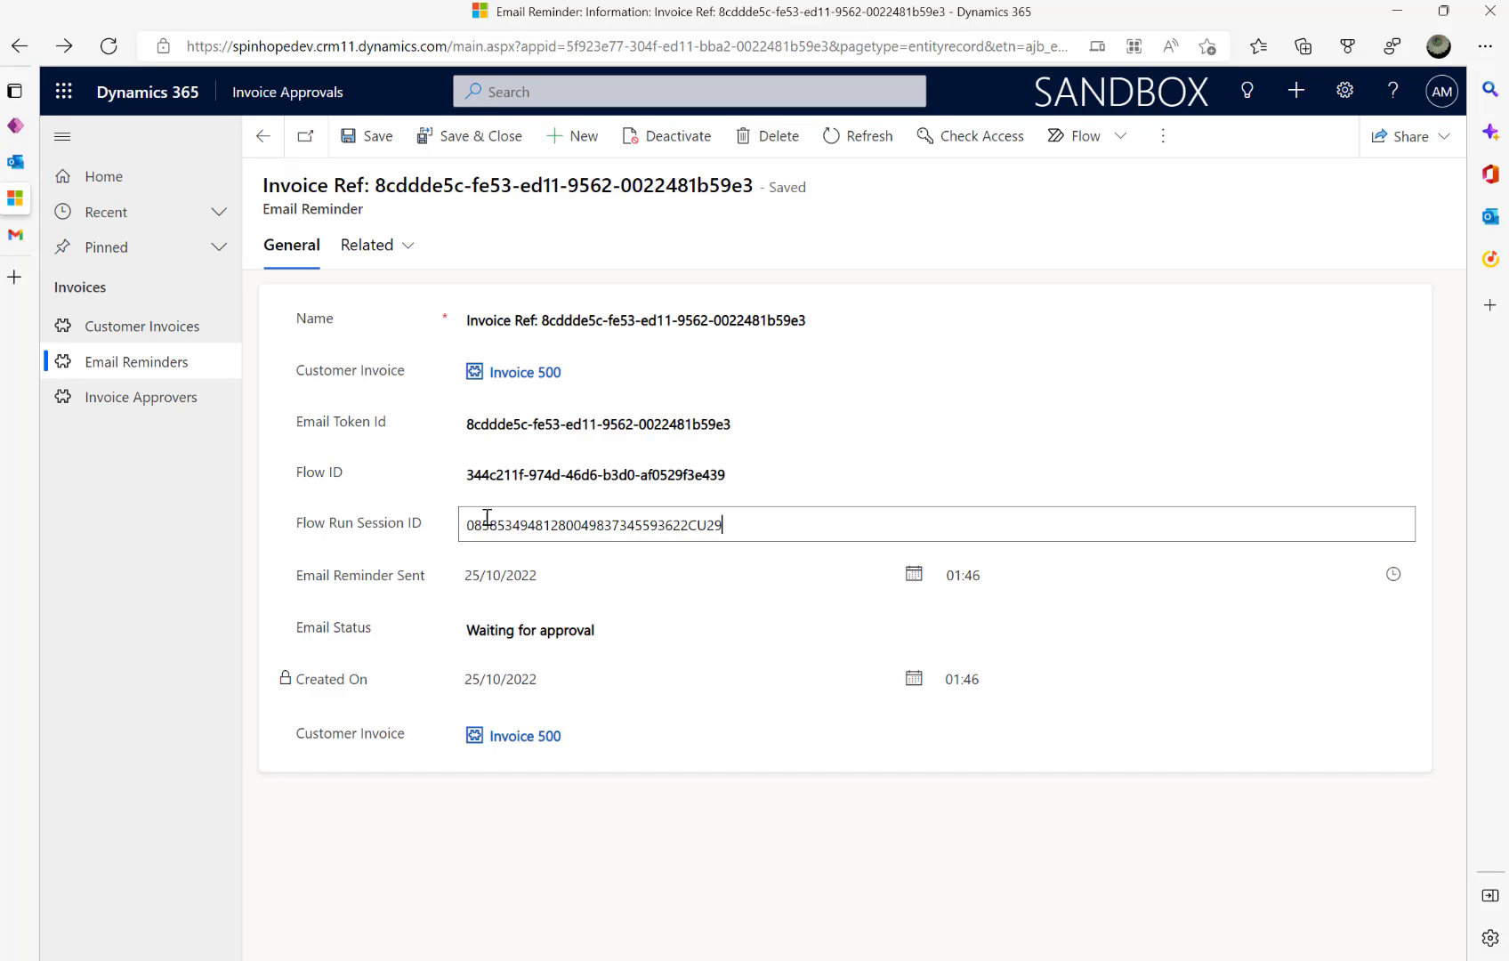
{"action": "left_click_drag", "start_coordinate": [445, 523], "coordinate": [396, 524]}
- Backdate the Invoice 500 reminder's Email Reminder Sent date to 23/10/2022 and save the record
{"action": "left_click", "coordinate": [394, 531]}
{"action": "left_click", "coordinate": [589, 577]}
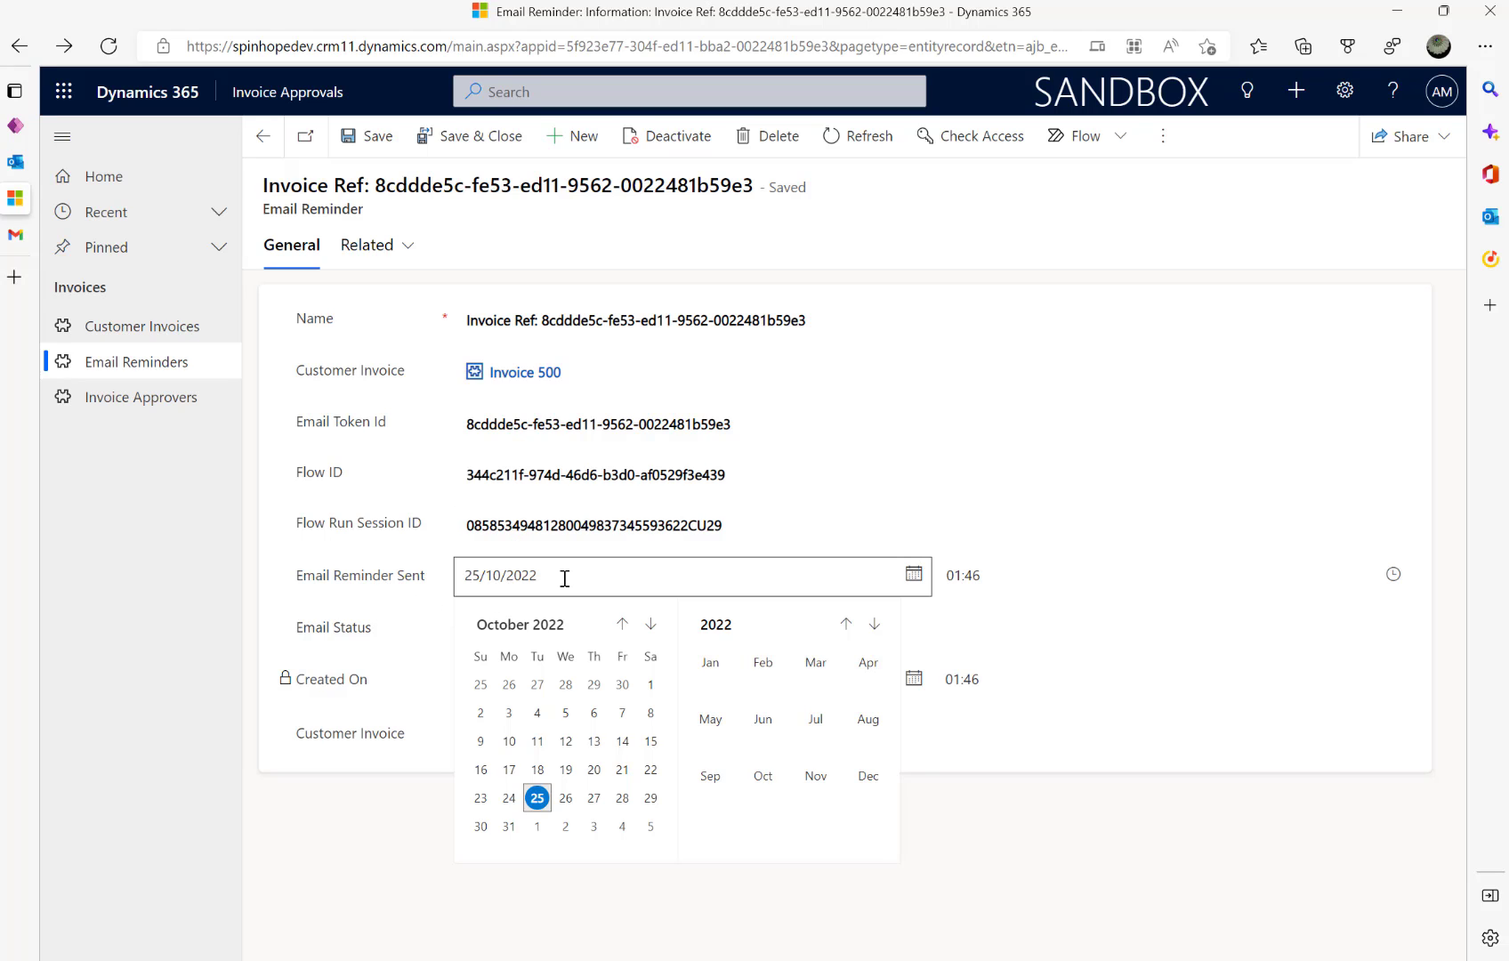
{"action": "left_click", "coordinate": [481, 799]}
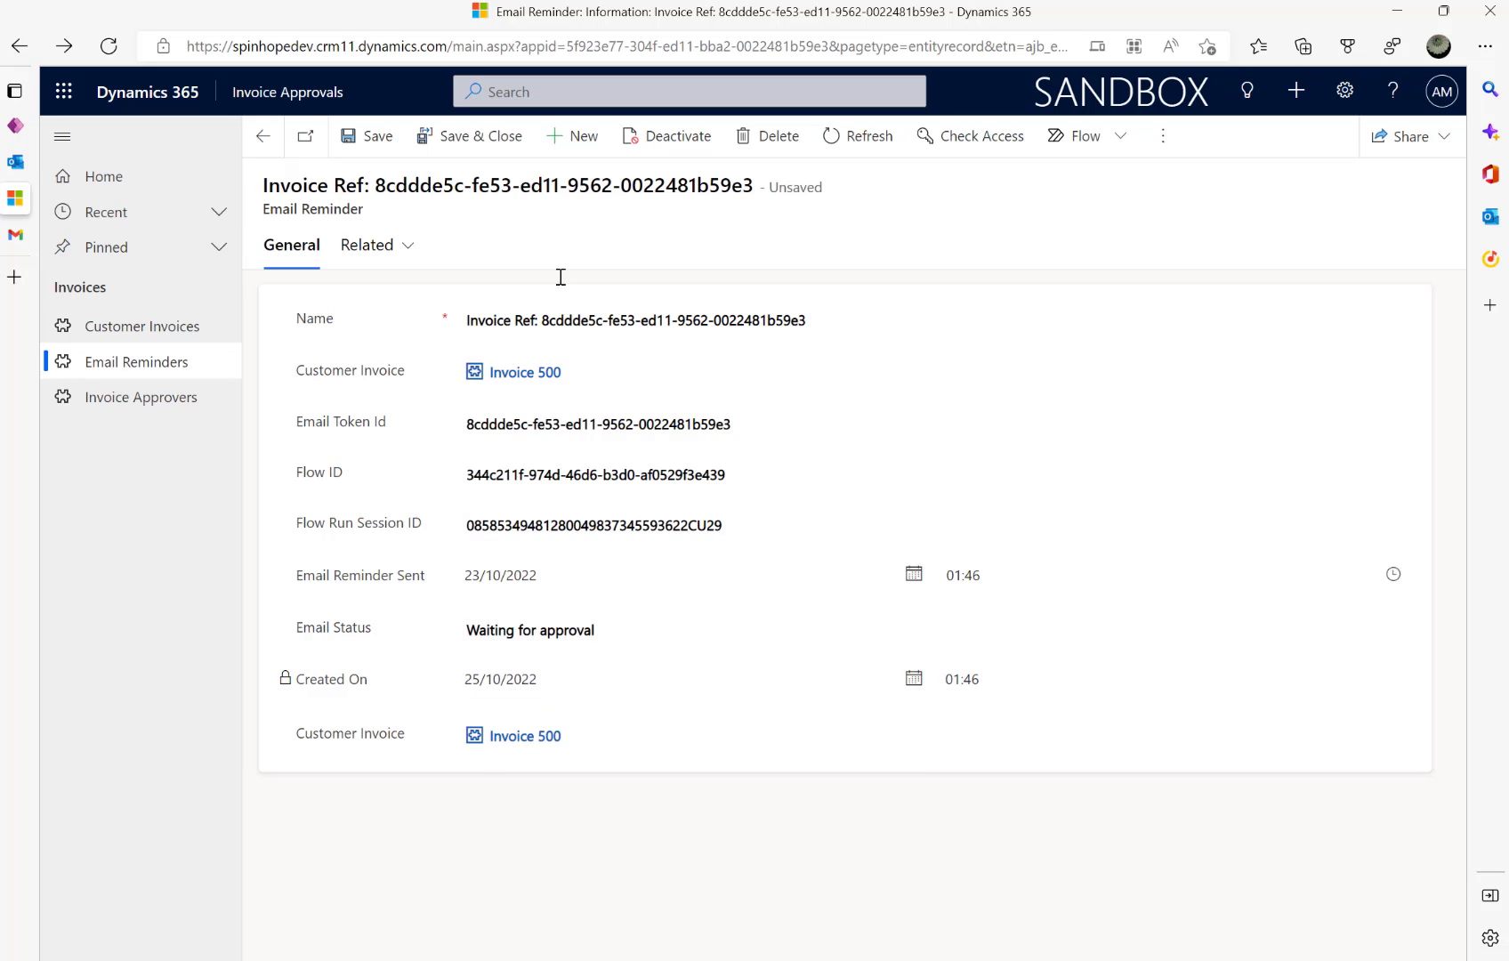
{"action": "left_click", "coordinate": [372, 147]}
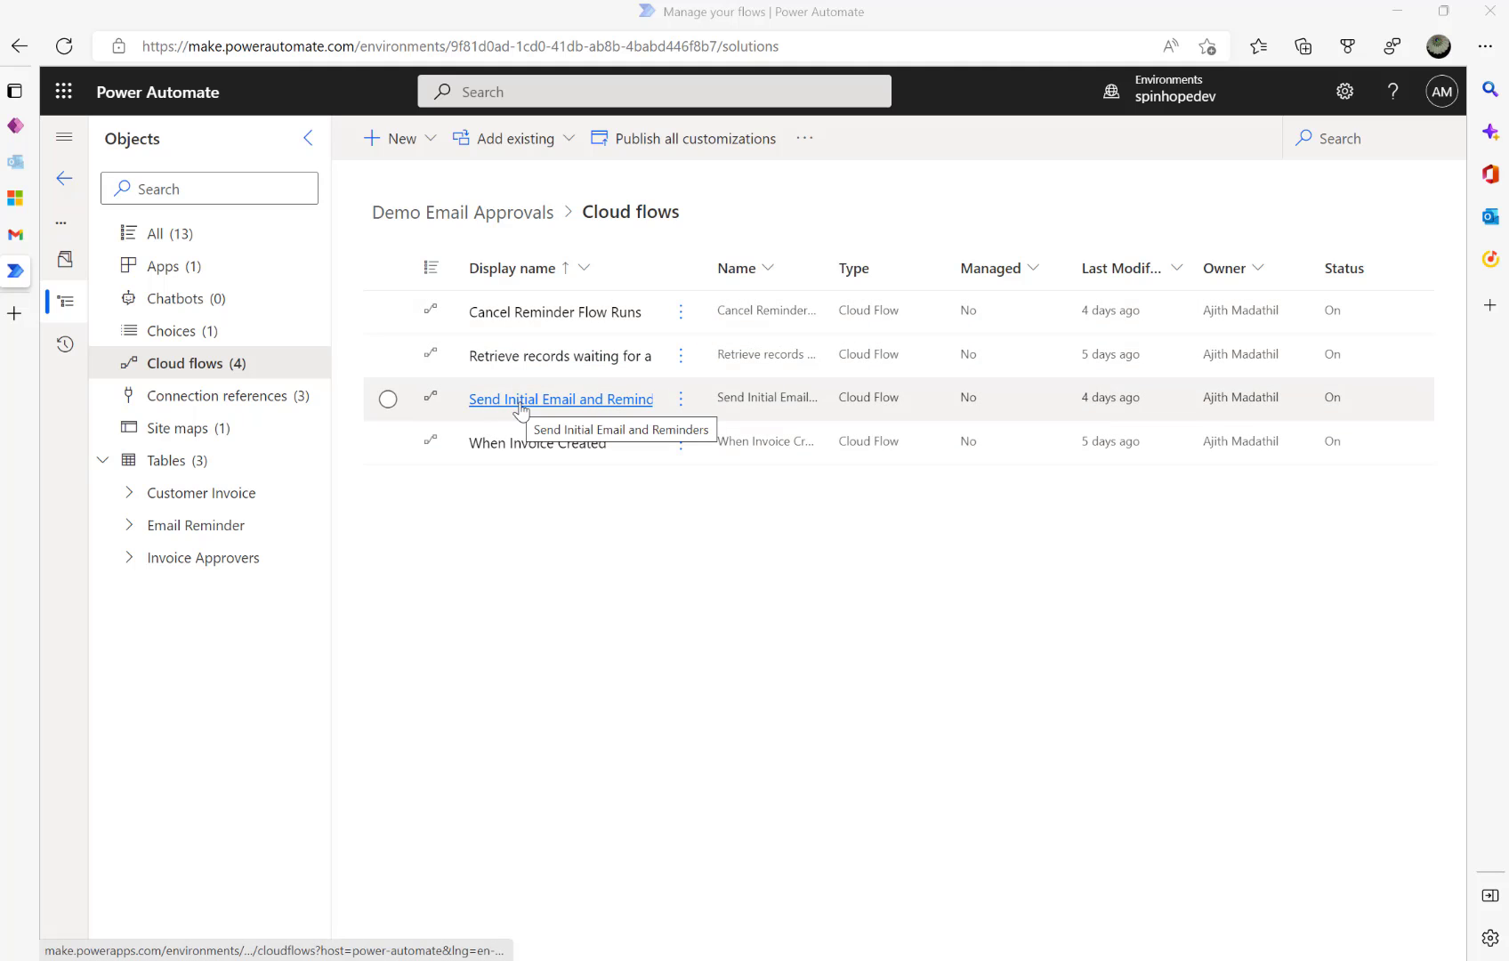
- Inspect the IsFirstEmail flag in the HTTP body of When Invoice Created's latest run
{"action": "left_click", "coordinate": [531, 444]}
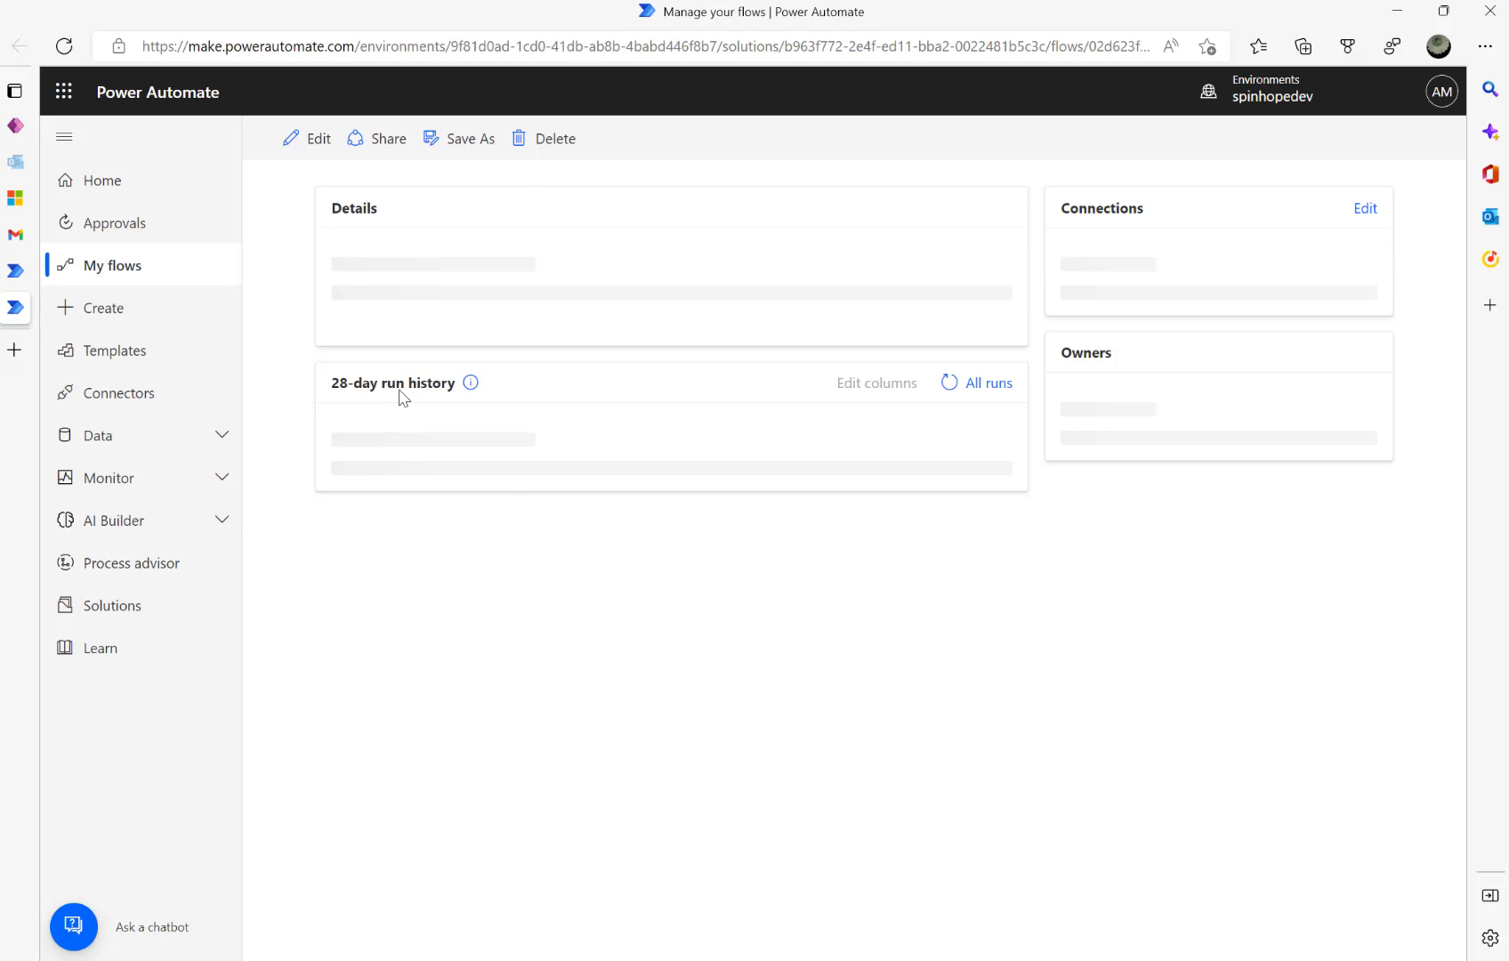
{"action": "left_click", "coordinate": [461, 725]}
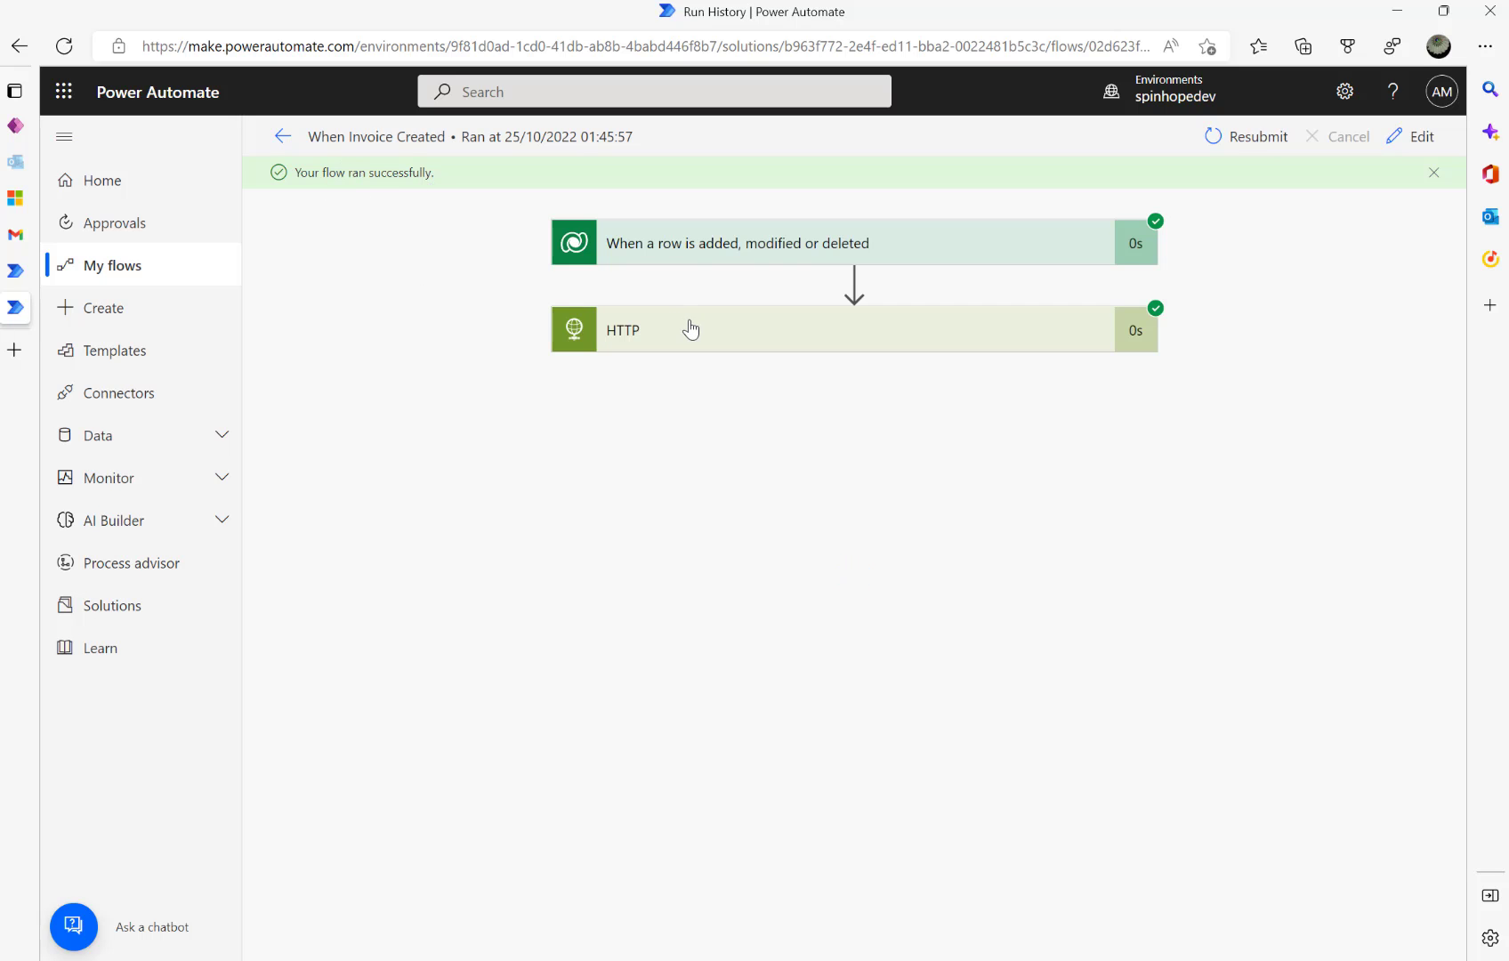
{"action": "left_click", "coordinate": [699, 337]}
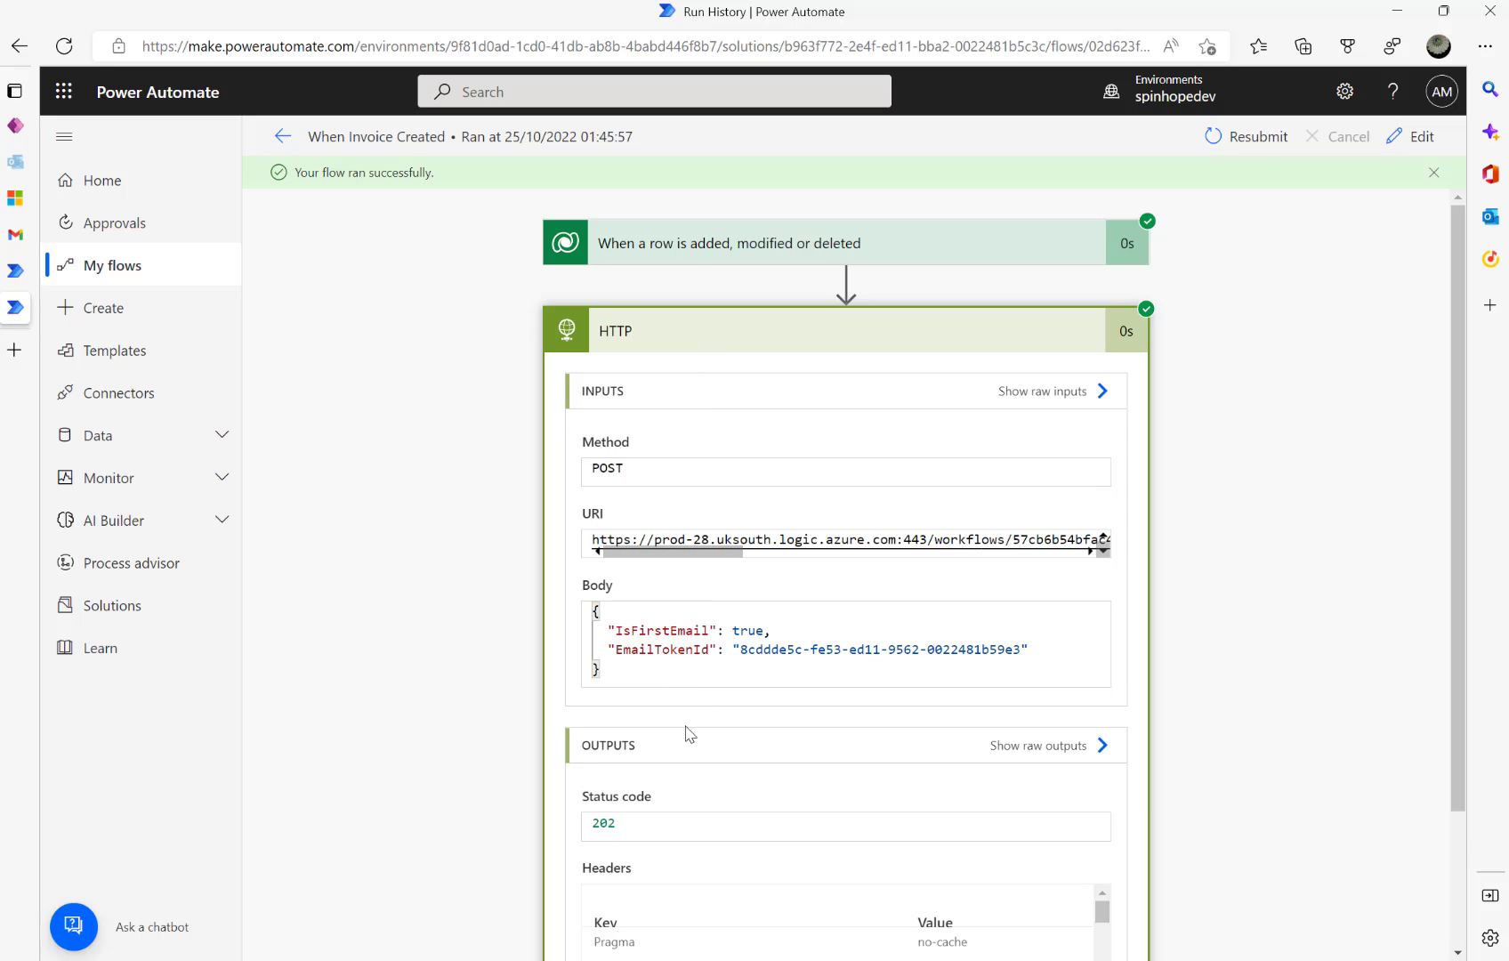
{"action": "left_click_drag", "start_coordinate": [724, 633], "coordinate": [839, 617]}
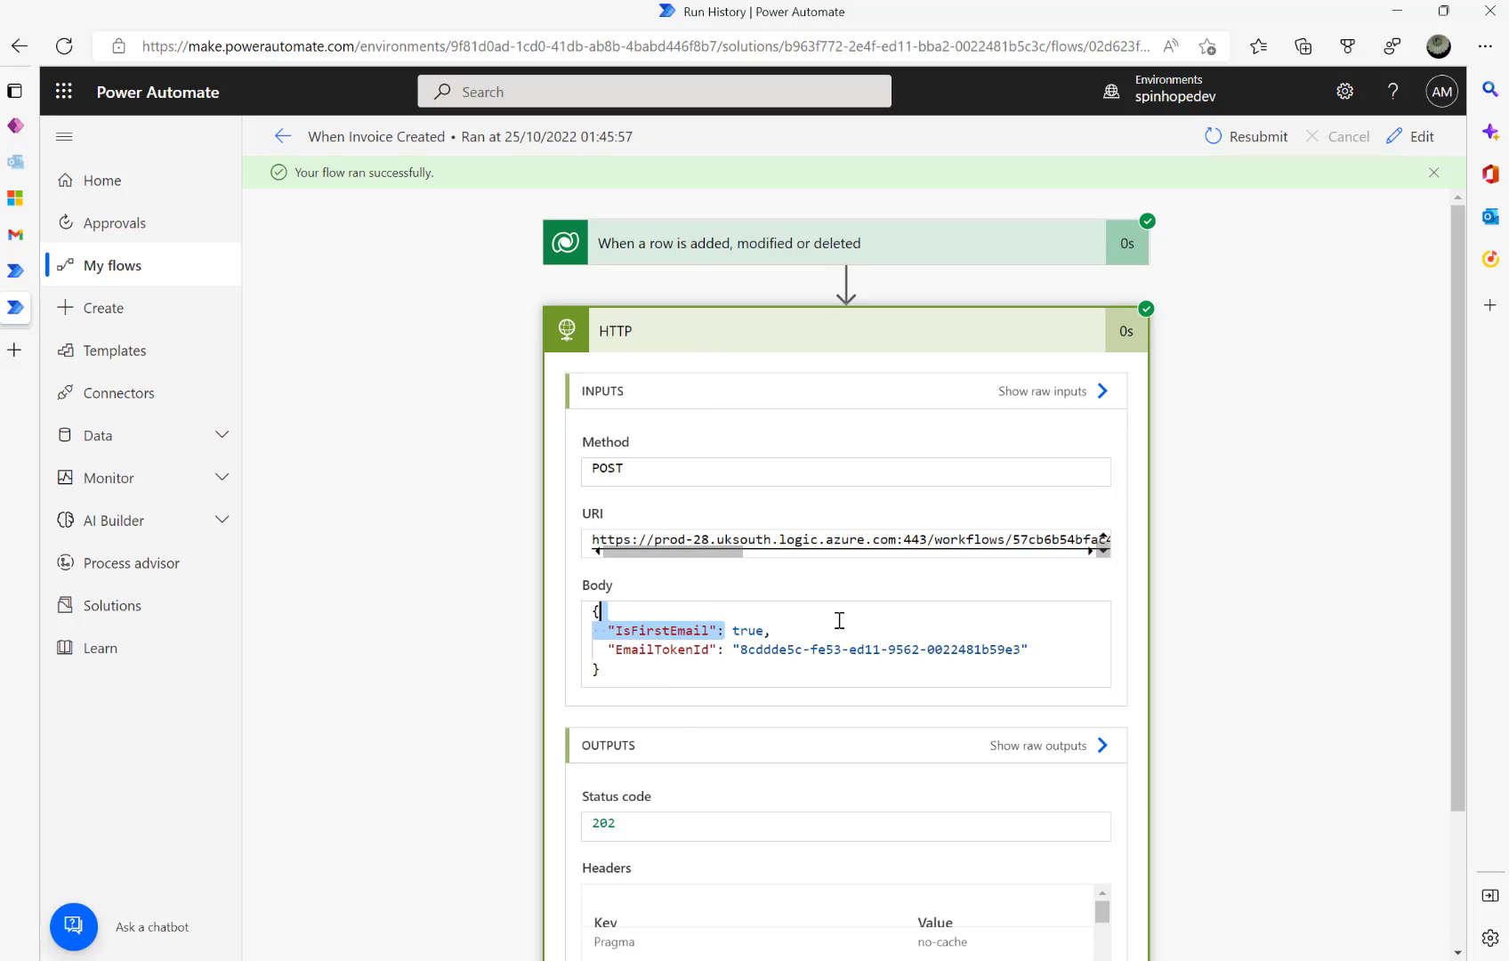
{"action": "left_click", "coordinate": [839, 617]}
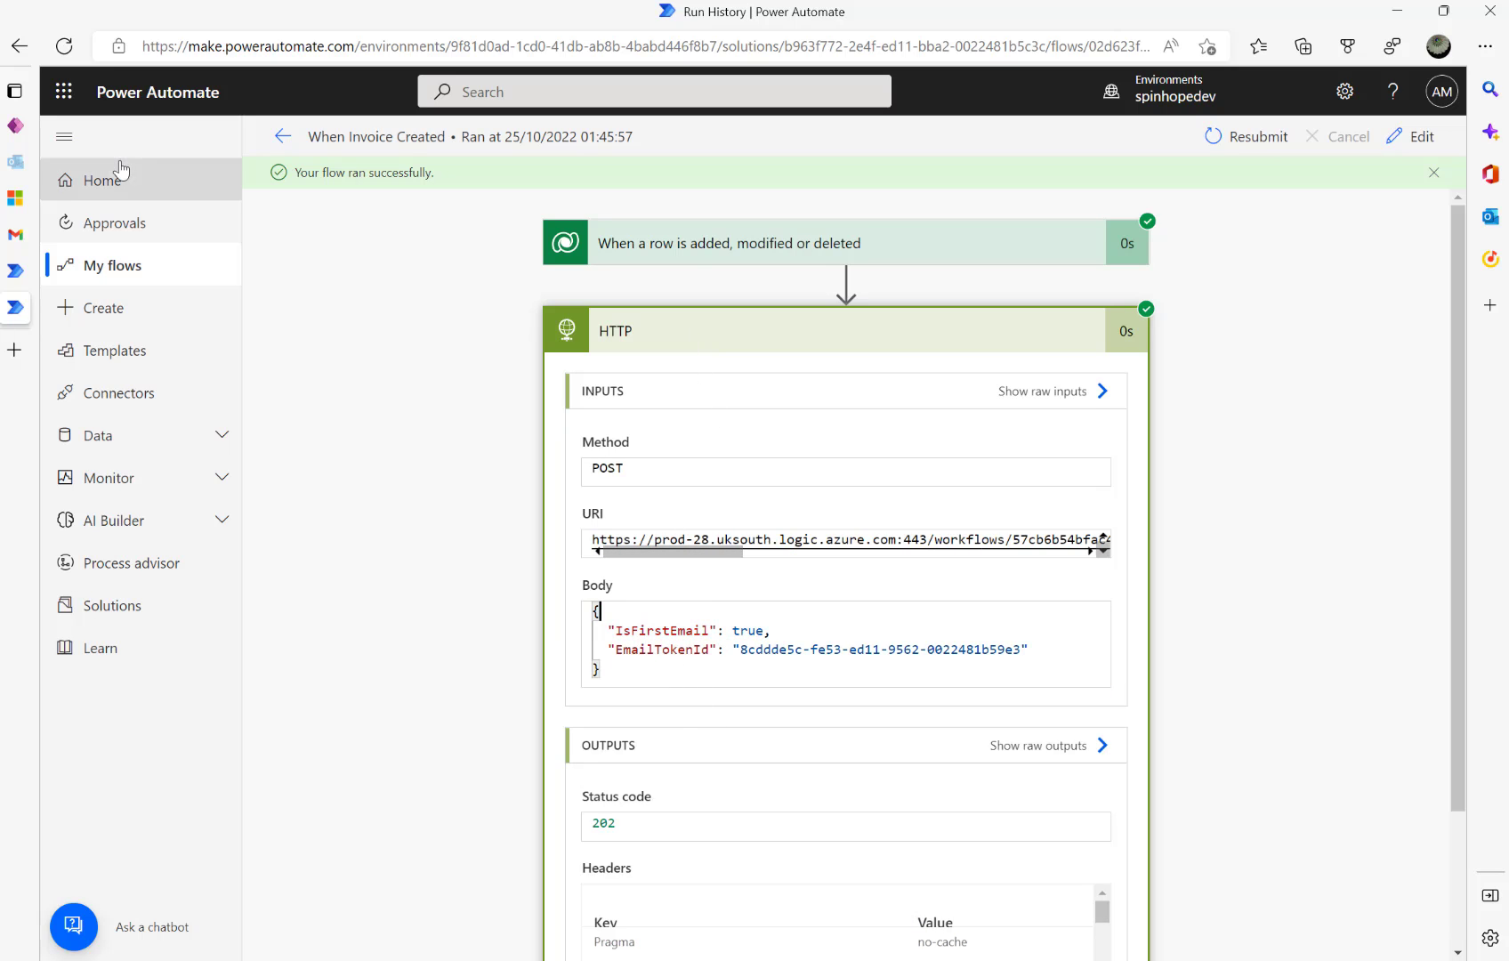
- Return to the solution's cloud flows list and dismiss the editing notice
{"action": "left_click", "coordinate": [276, 136]}
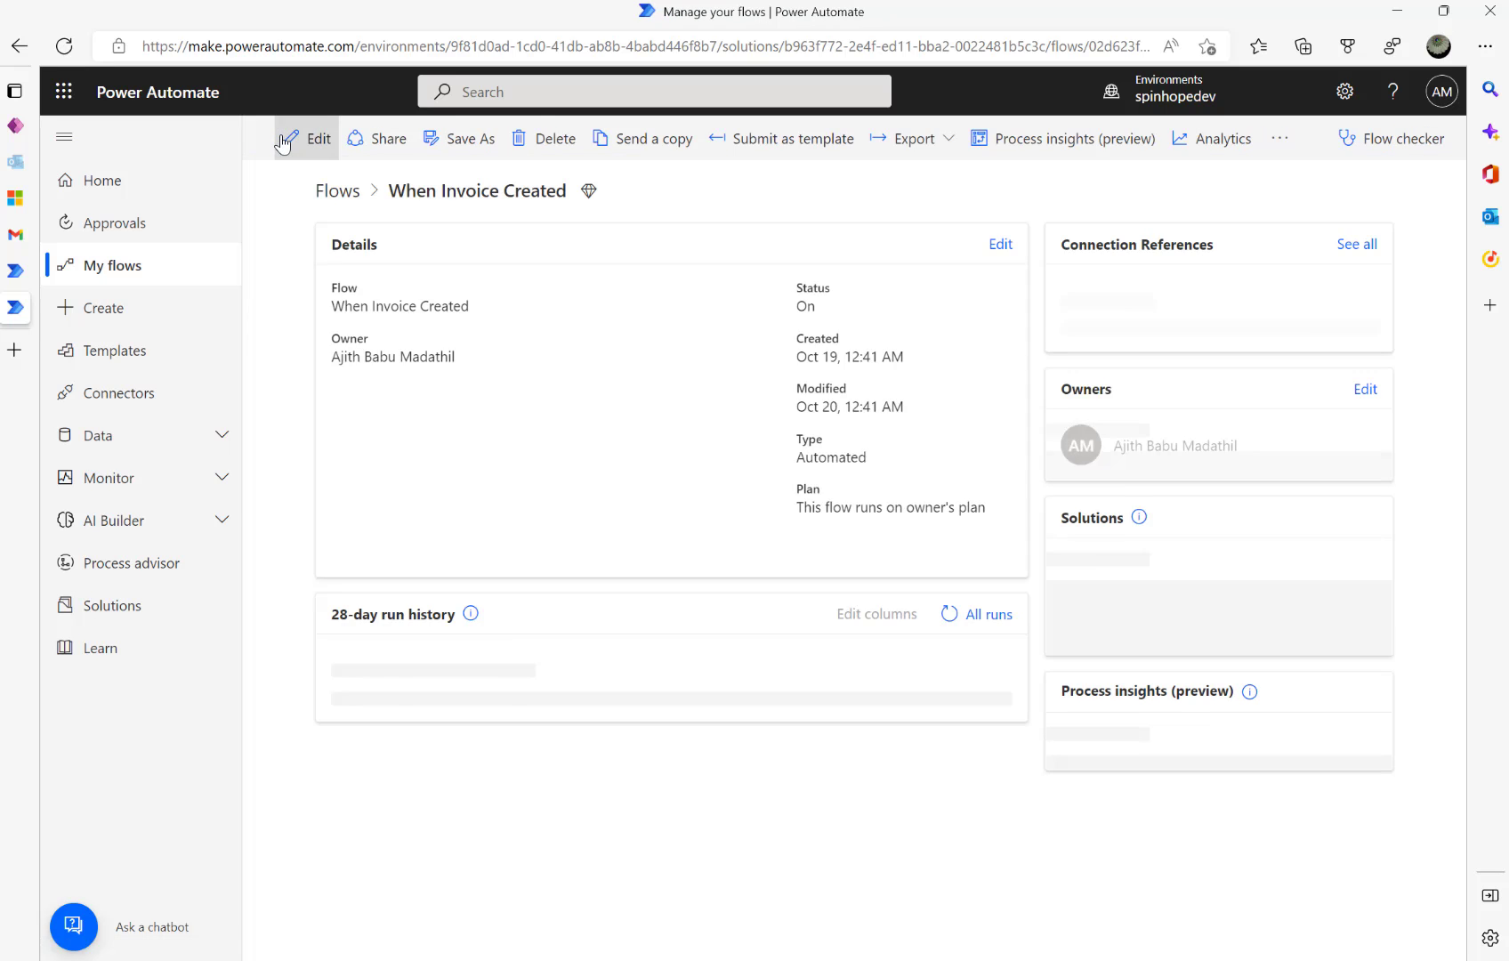
{"action": "left_click", "coordinate": [18, 269]}
{"action": "left_click", "coordinate": [893, 604]}
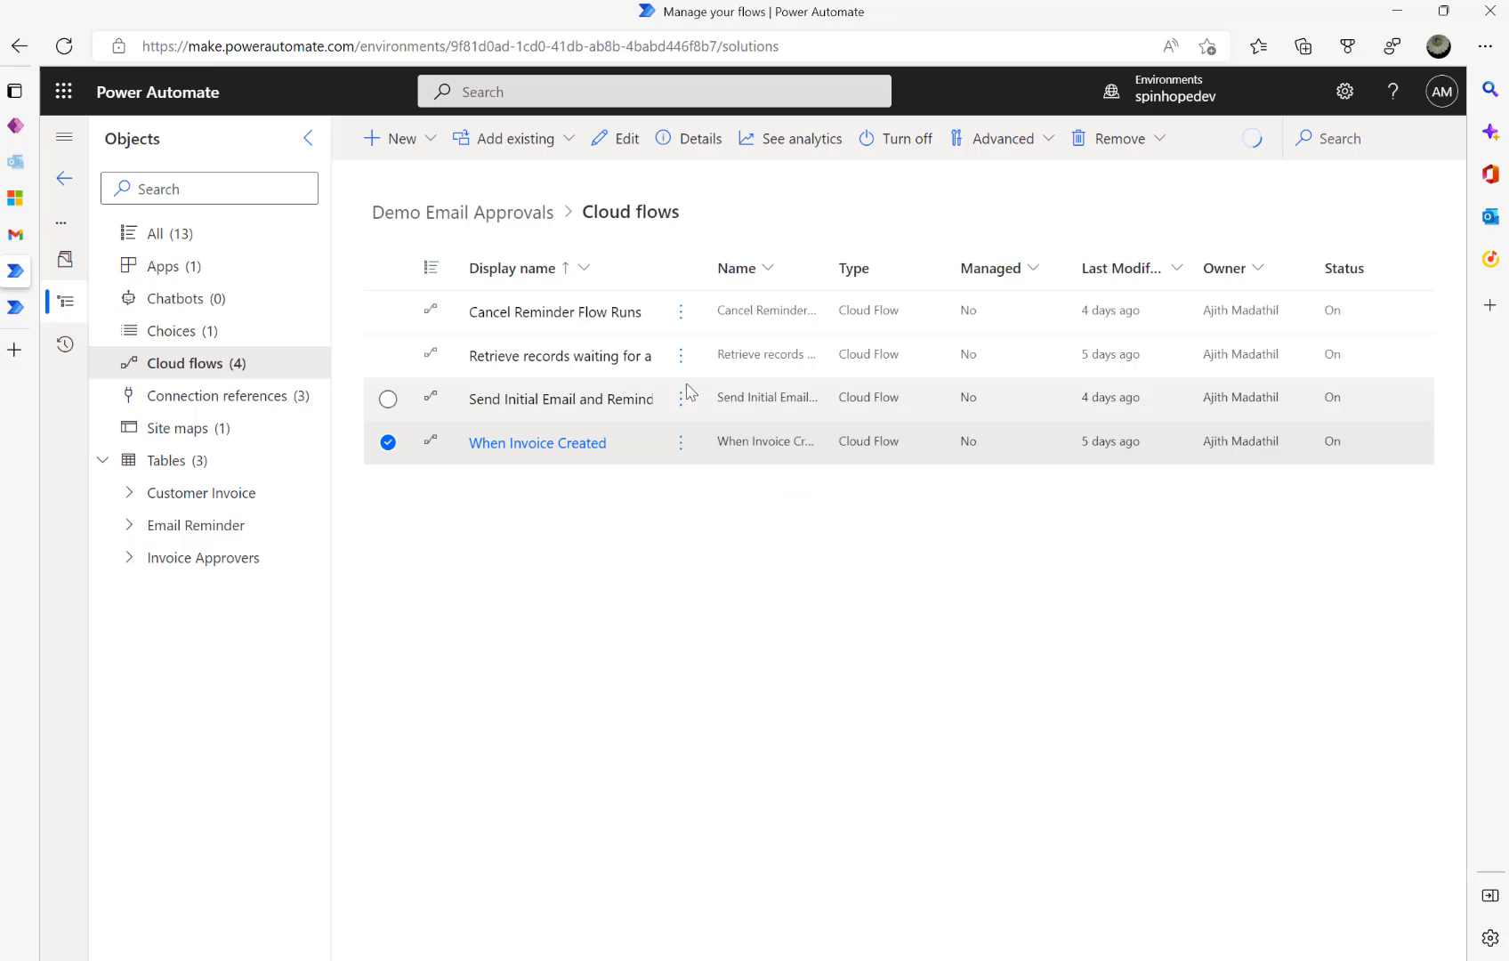
- Check Send Initial Email and Reminders run history showing the Oct 25, 01:45 AM run still Running
{"action": "left_click", "coordinate": [498, 408]}
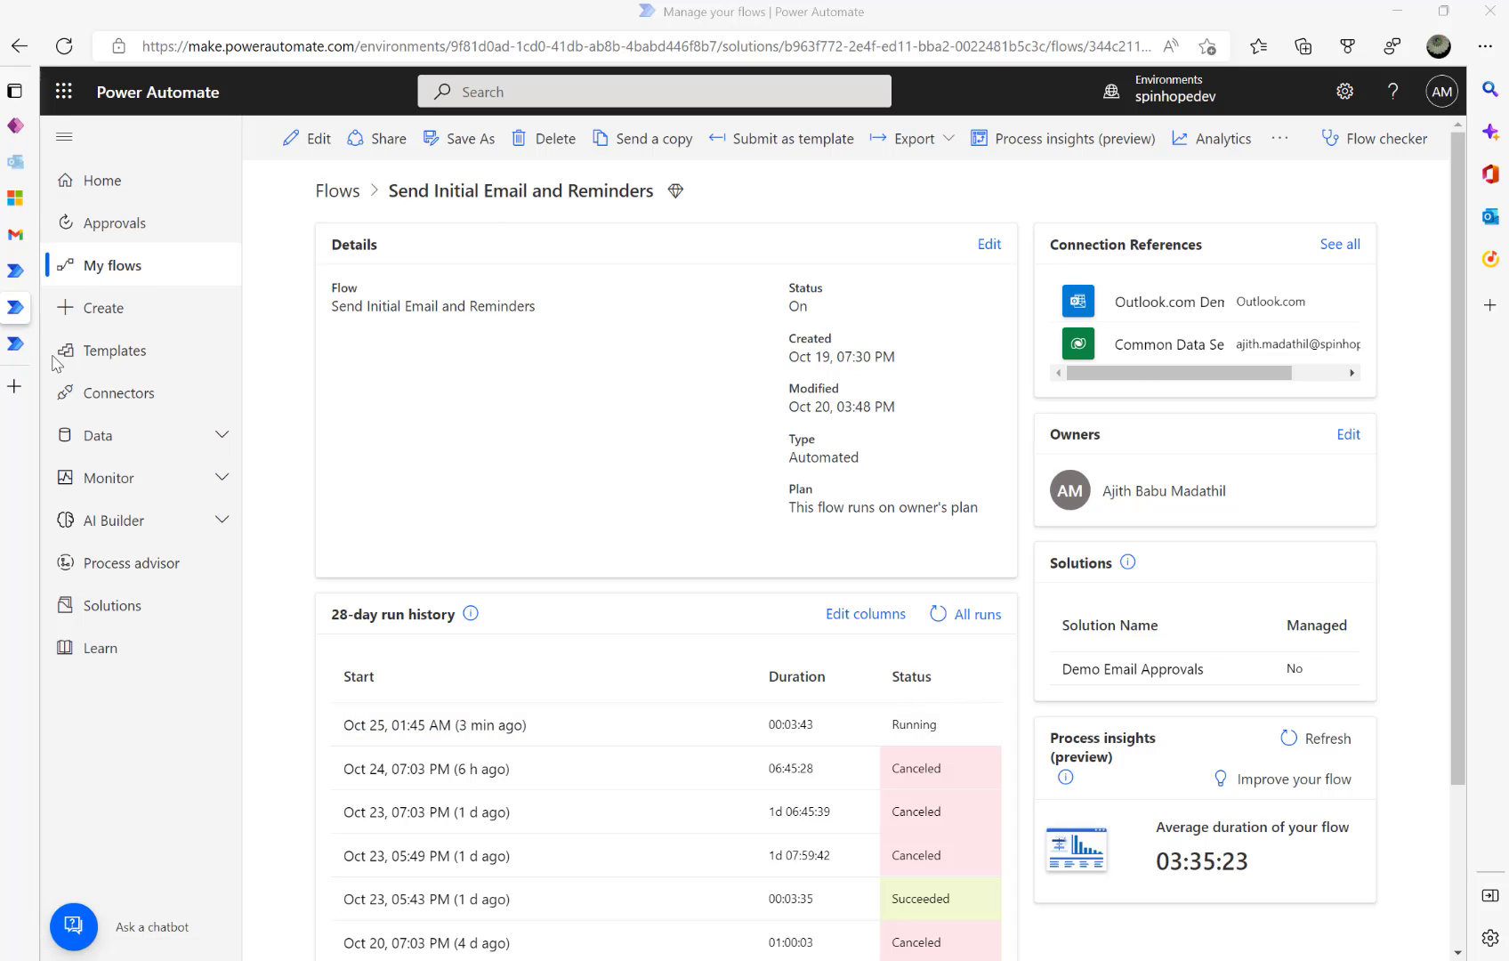
{"action": "left_click", "coordinate": [22, 343]}
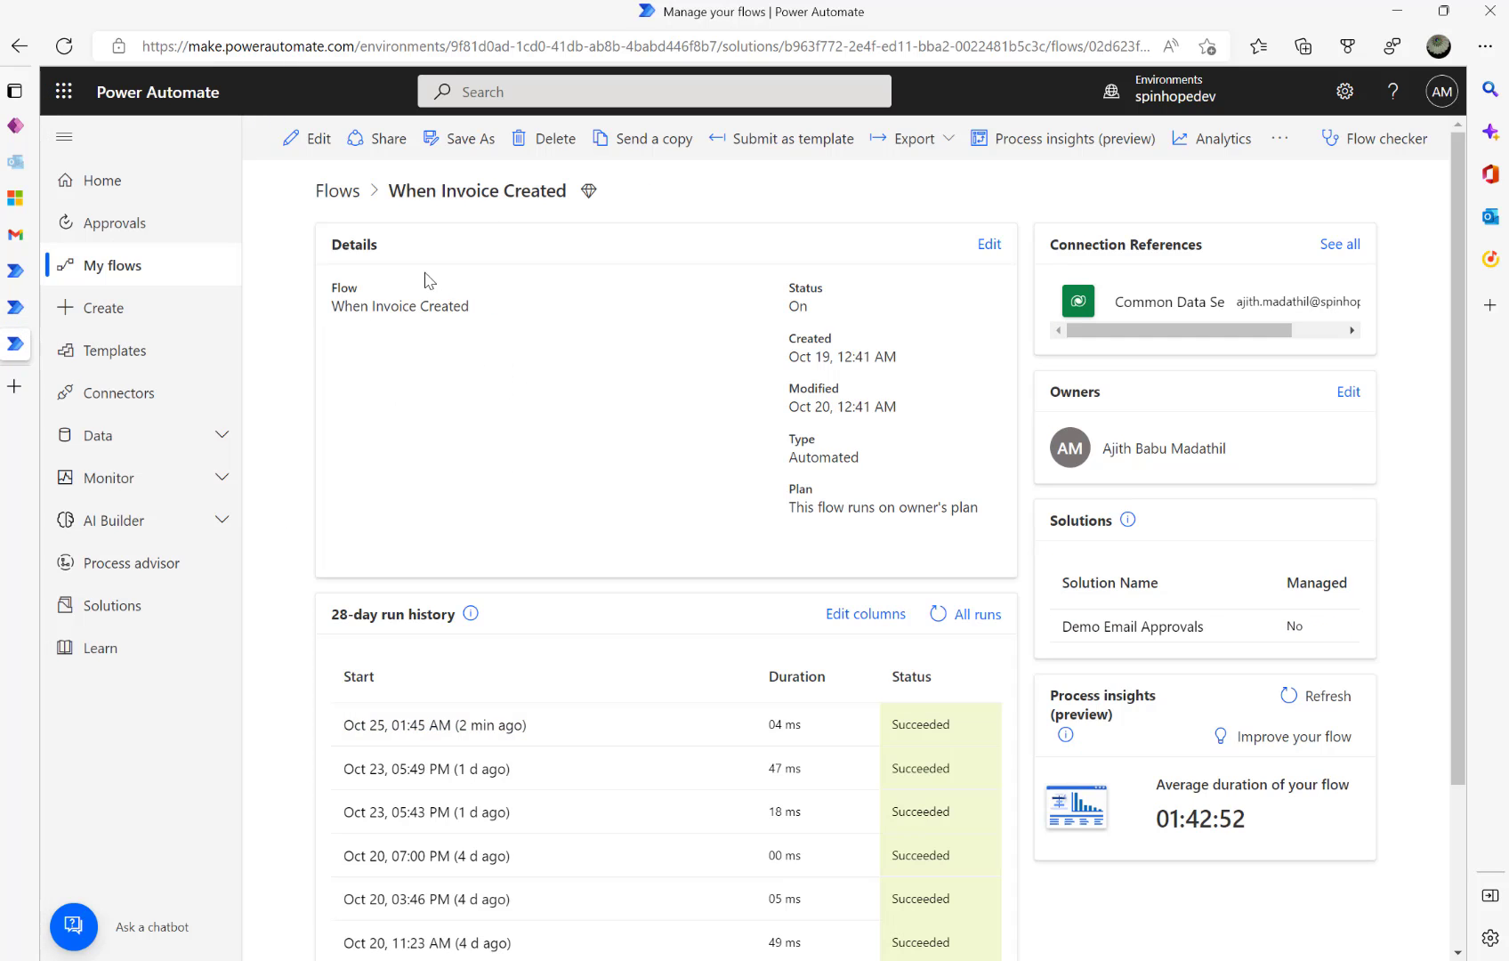
{"action": "left_click", "coordinate": [15, 307]}
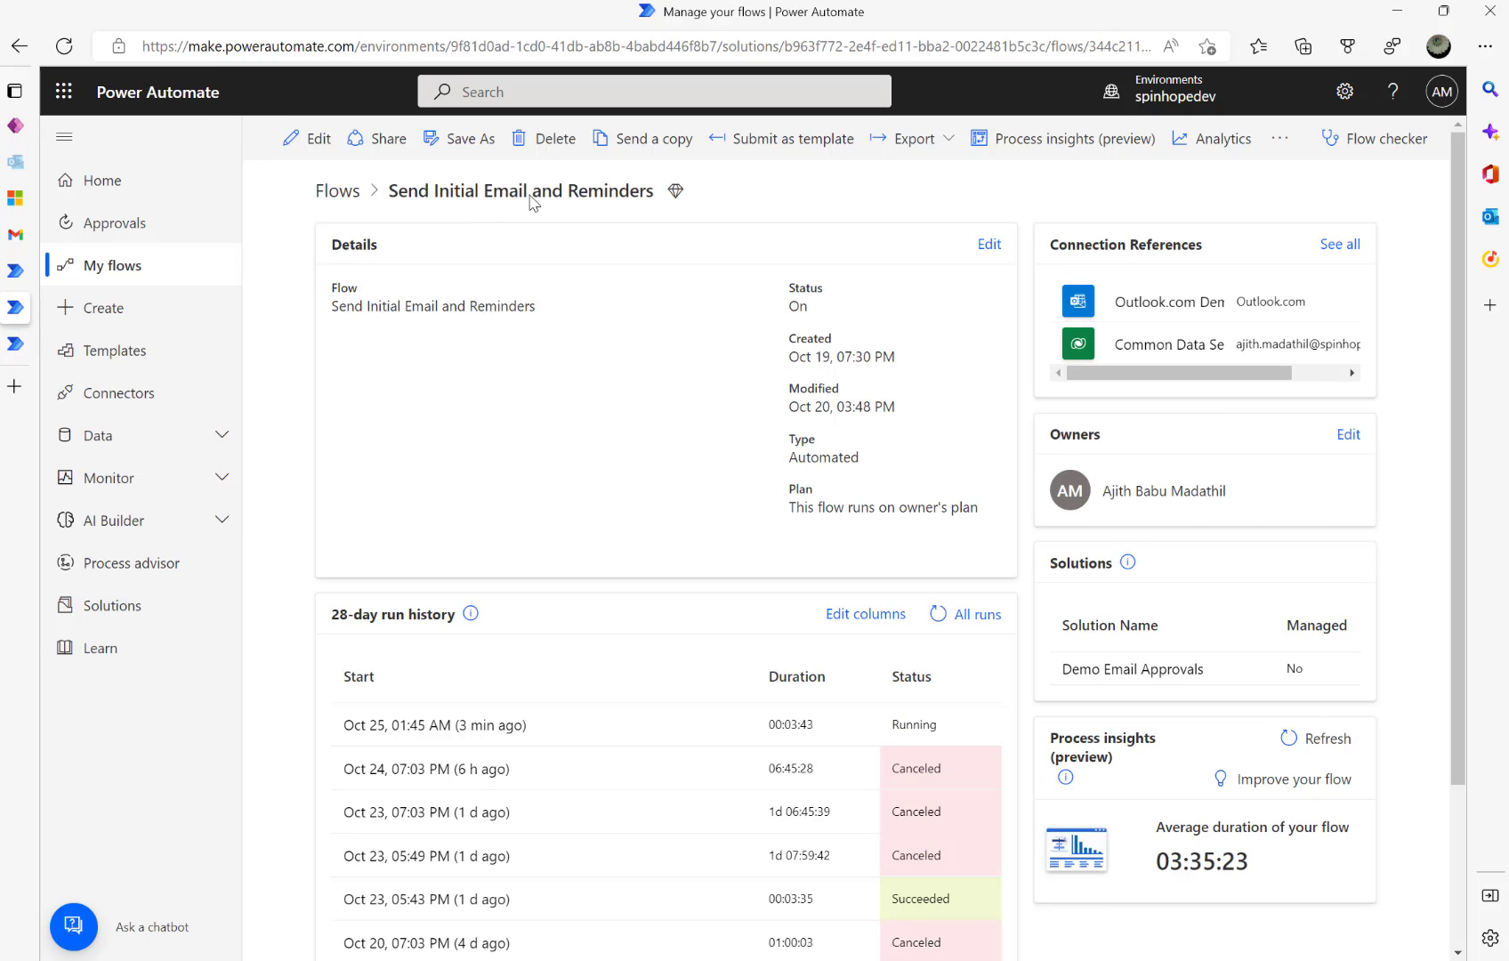
{"action": "left_click", "coordinate": [15, 270]}
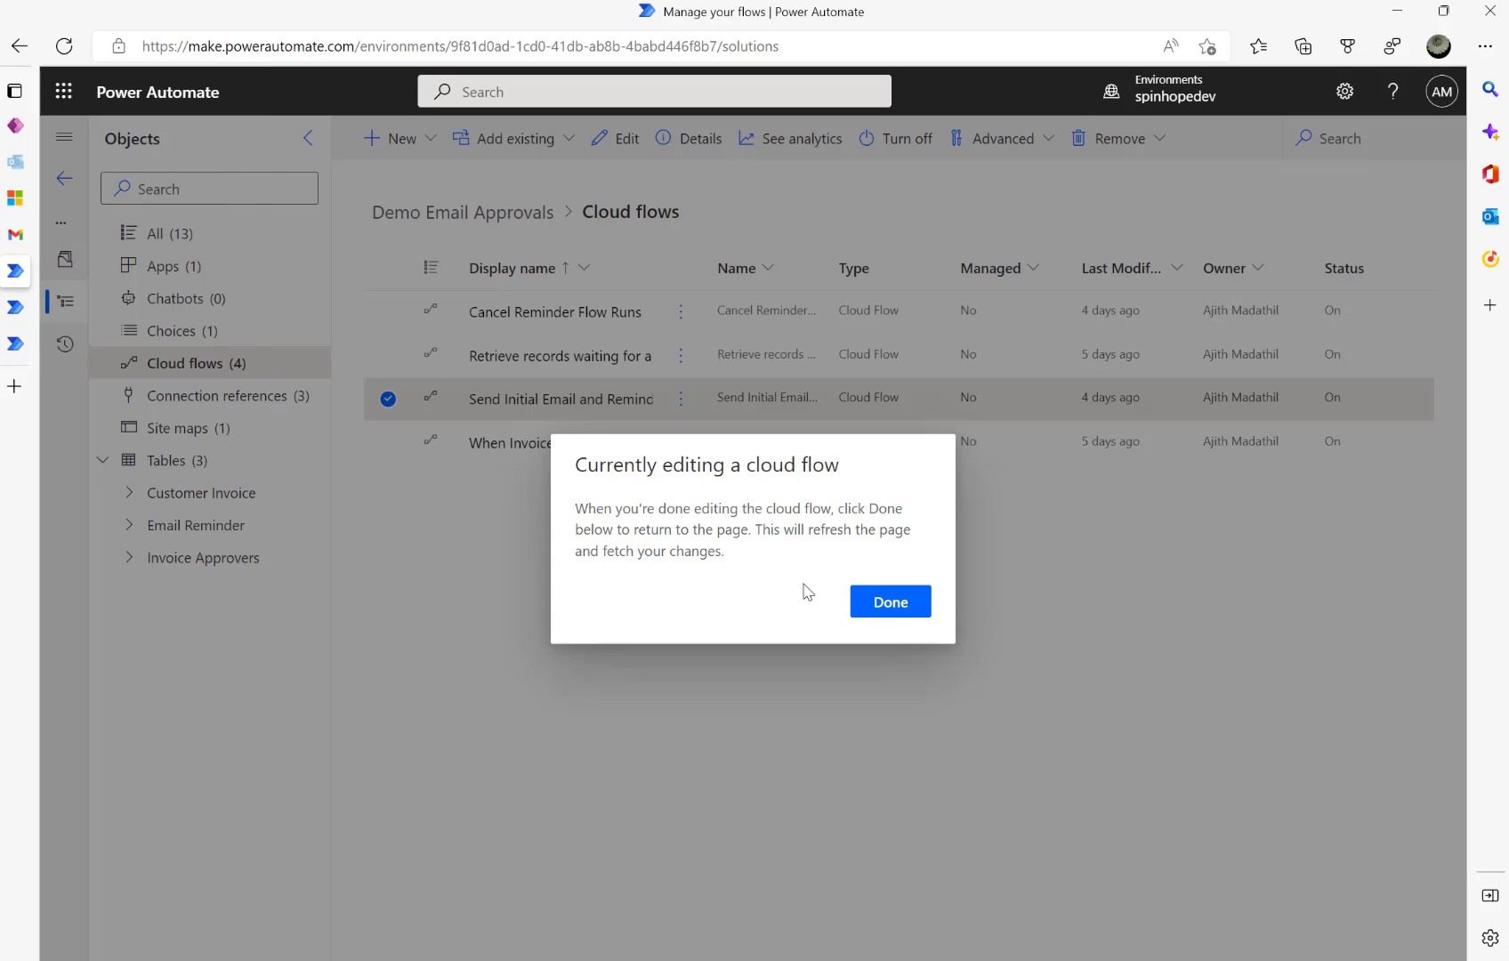
- Manually run the Retrieve records waiting for approvals flow
{"action": "left_click", "coordinate": [917, 607]}
{"action": "left_click", "coordinate": [545, 359]}
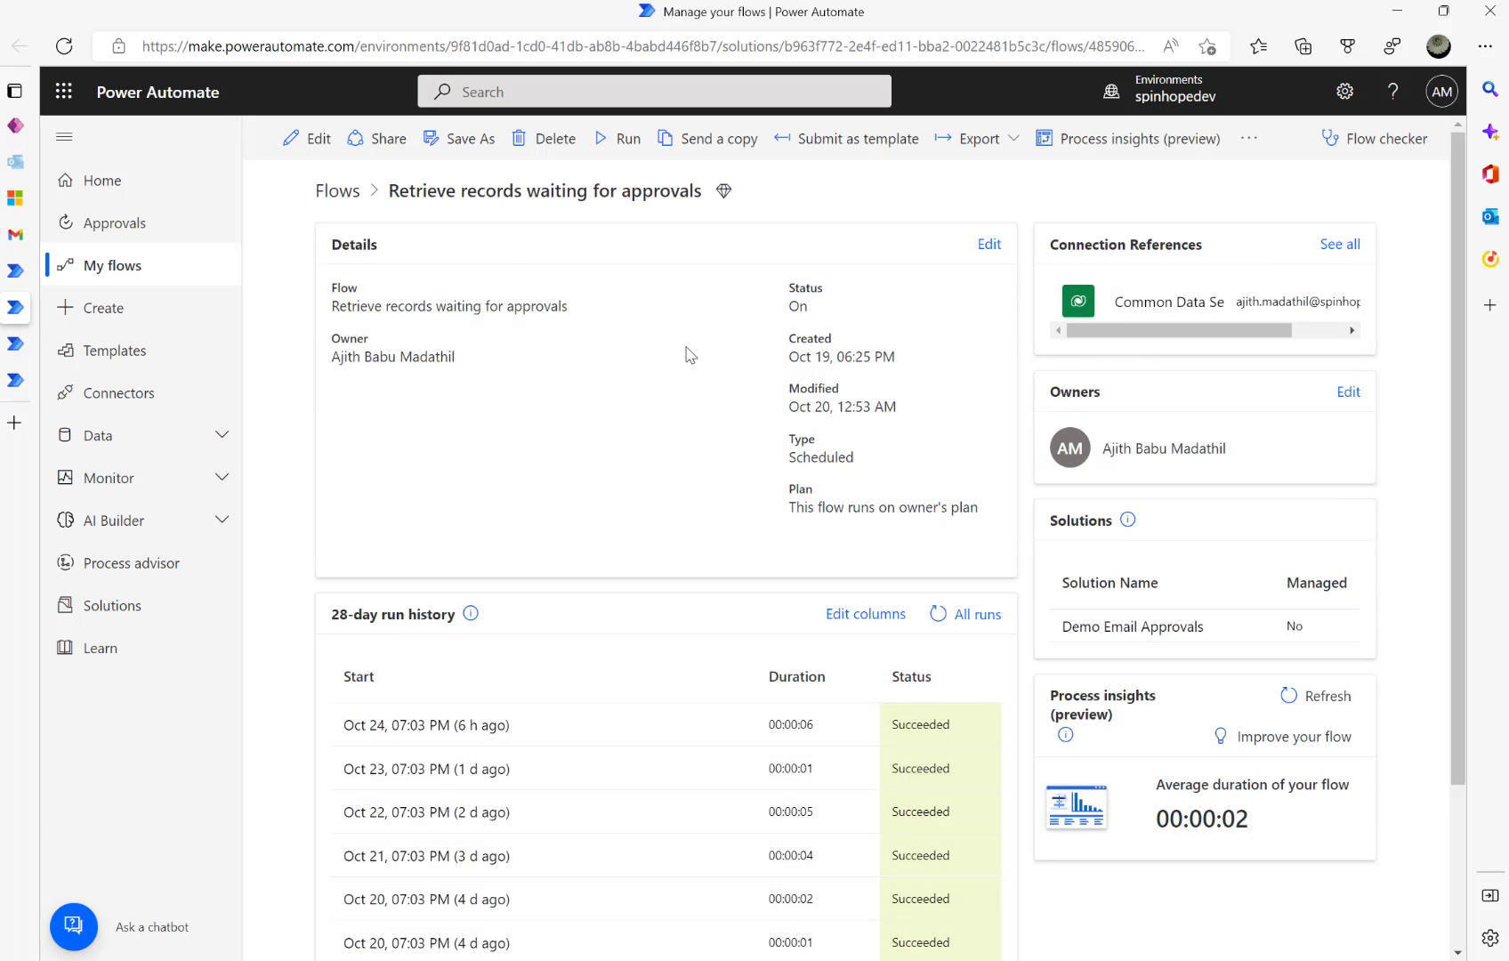
{"action": "left_click", "coordinate": [614, 139]}
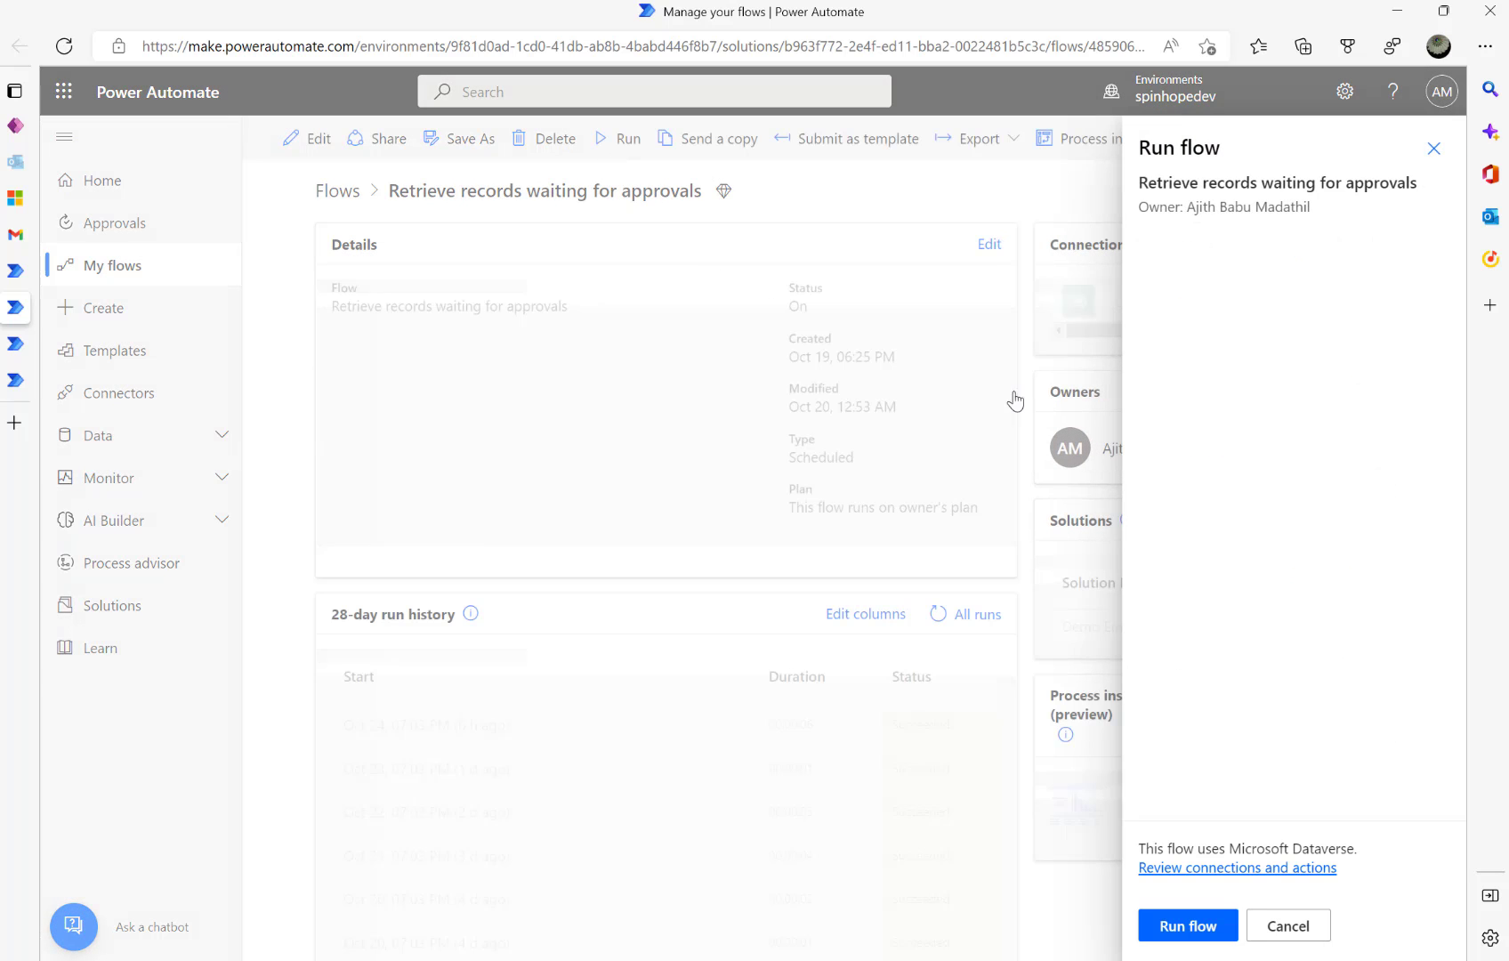
{"action": "left_click", "coordinate": [1190, 926]}
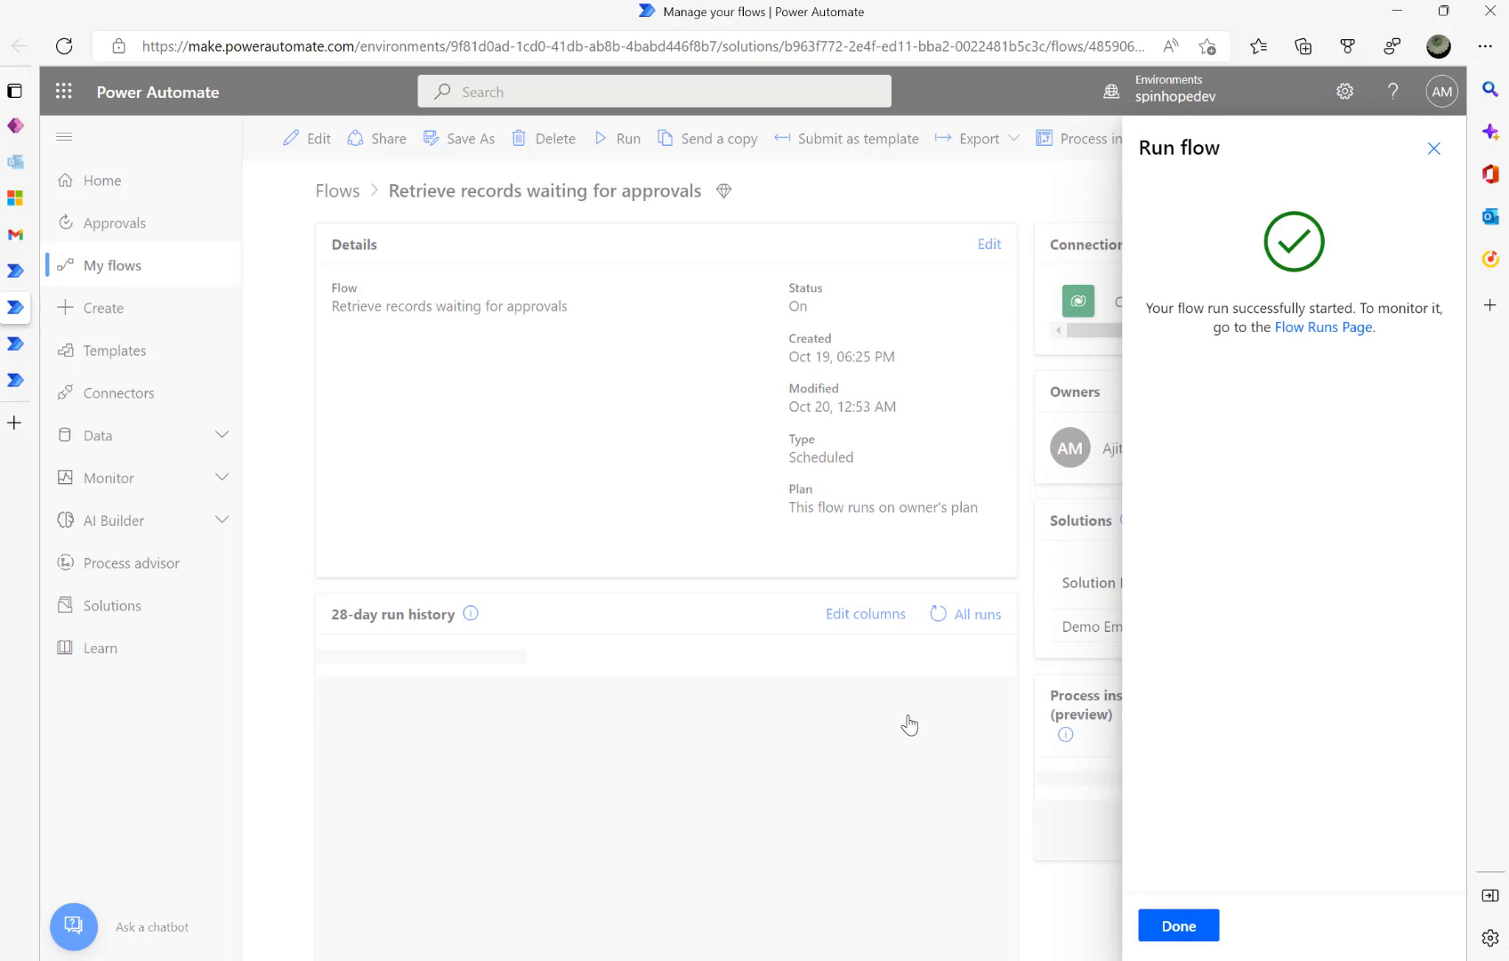
{"action": "left_click", "coordinate": [1175, 926]}
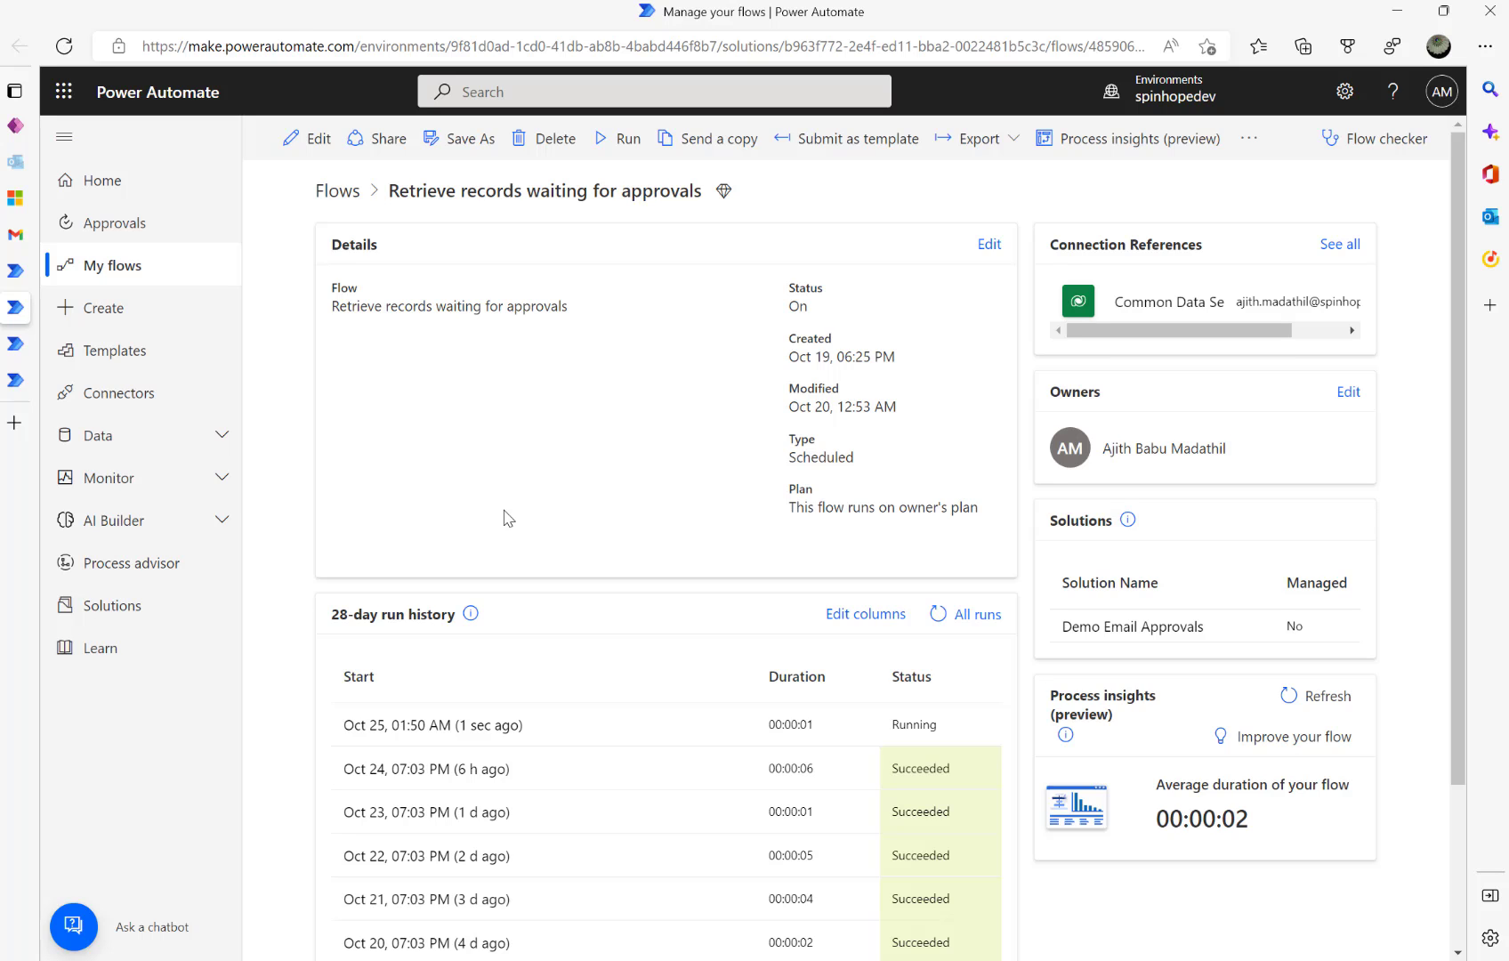
- Check Dynamics 365's Active Email Reminders list, now holding two Invoice 500 reminders
{"action": "left_click", "coordinate": [53, 198]}
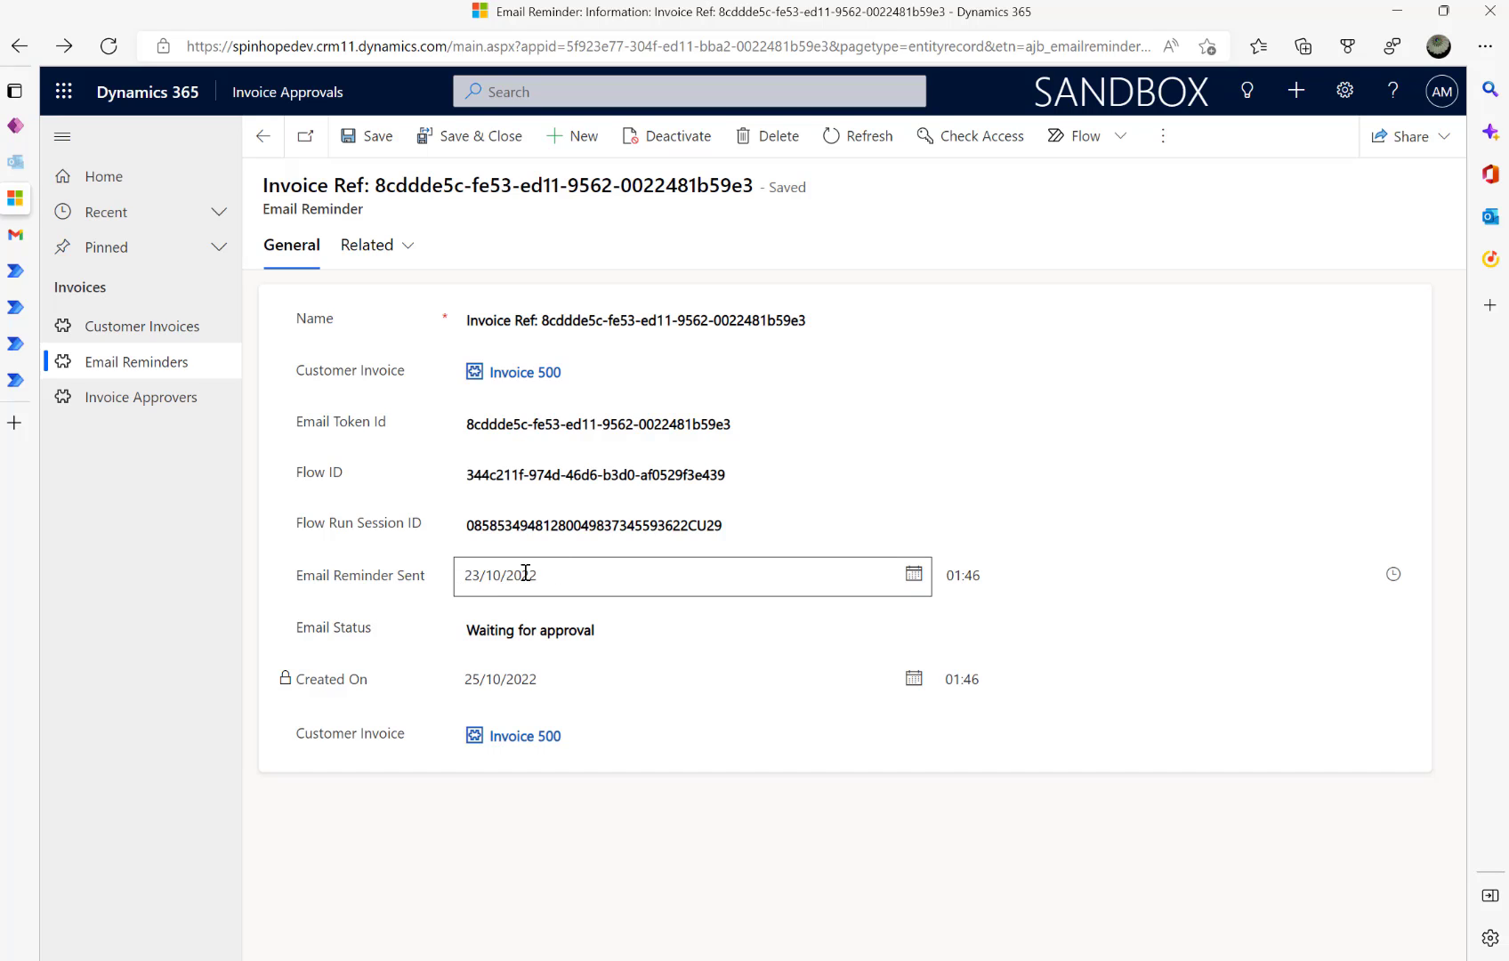
{"action": "left_click", "coordinate": [262, 136]}
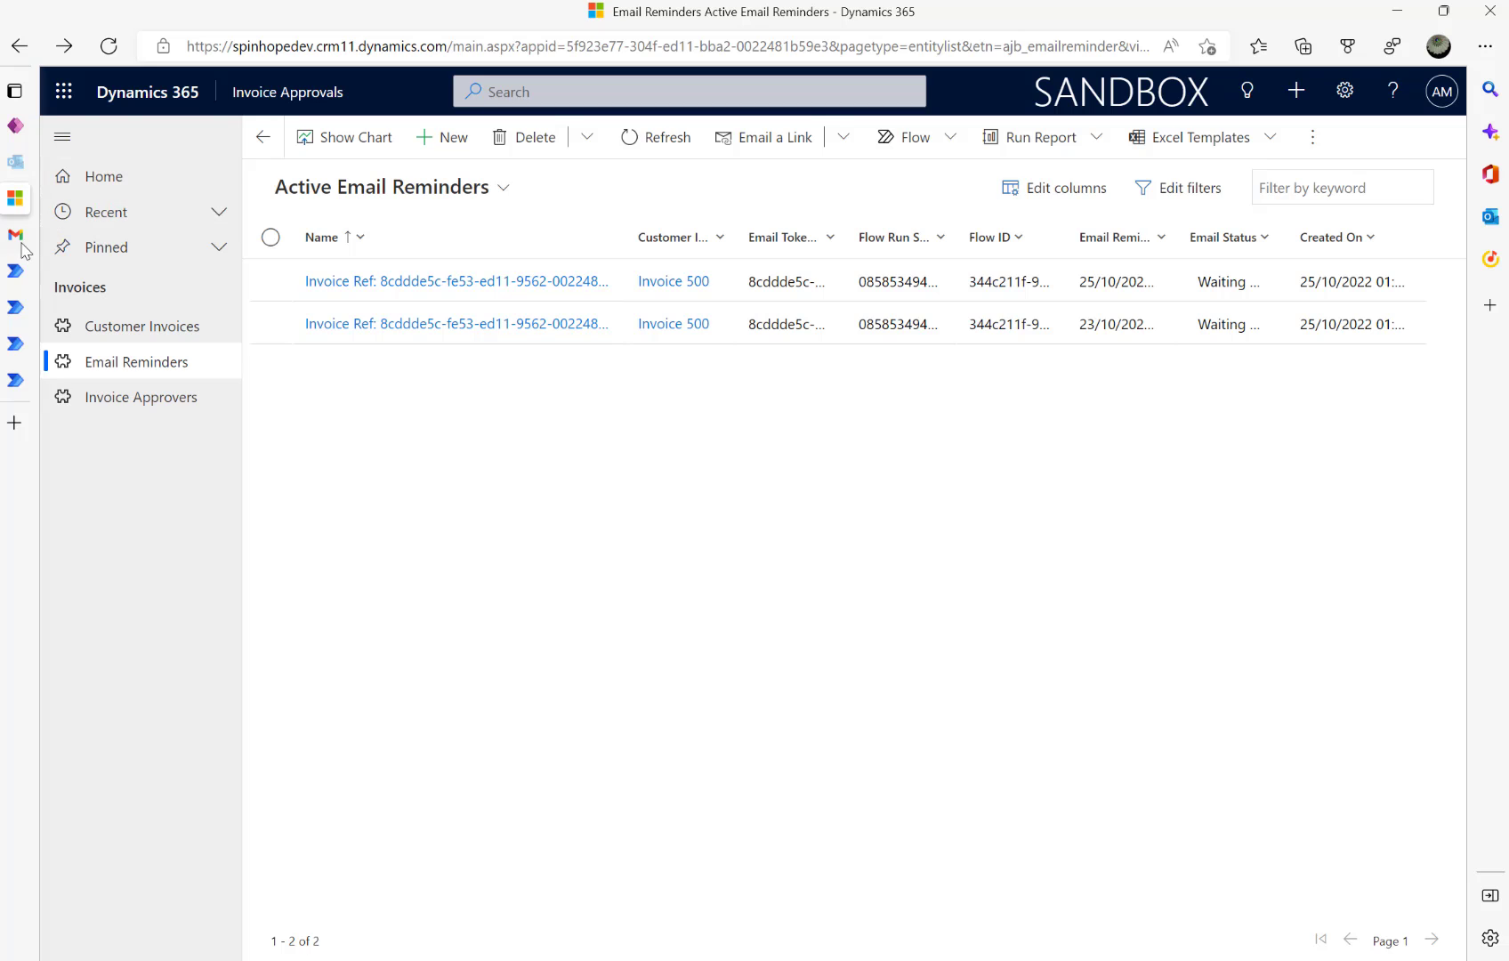
{"action": "left_click", "coordinate": [20, 269]}
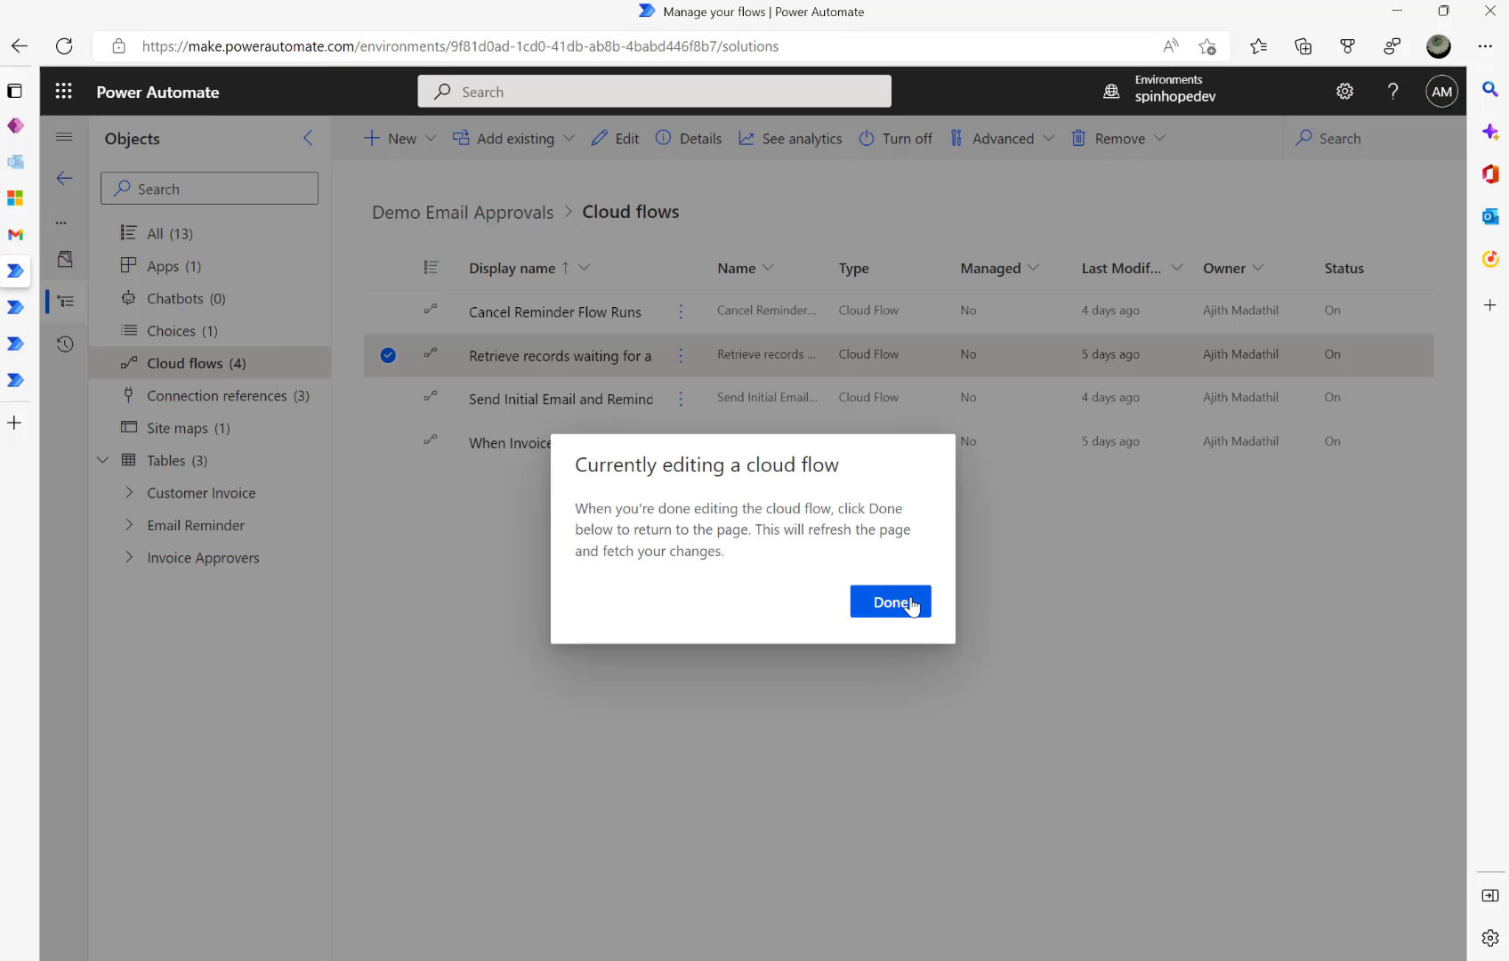
- Refresh the Retrieve records waiting for approvals run history and open the Oct 25, 01:50 AM run
{"action": "left_click", "coordinate": [890, 601]}
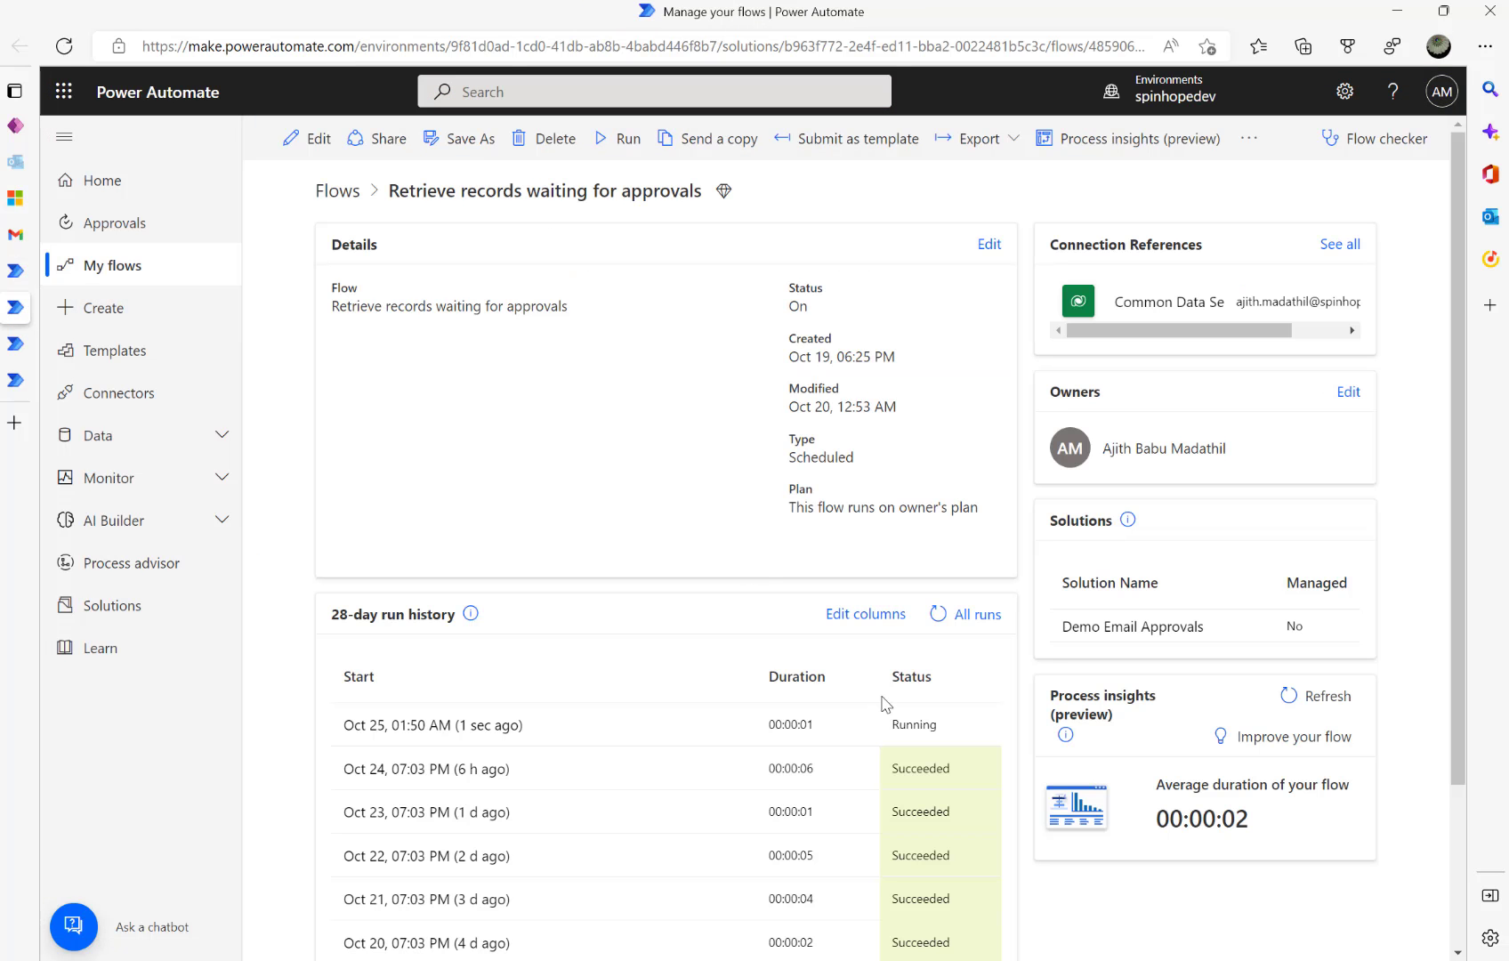
{"action": "left_click", "coordinate": [937, 620]}
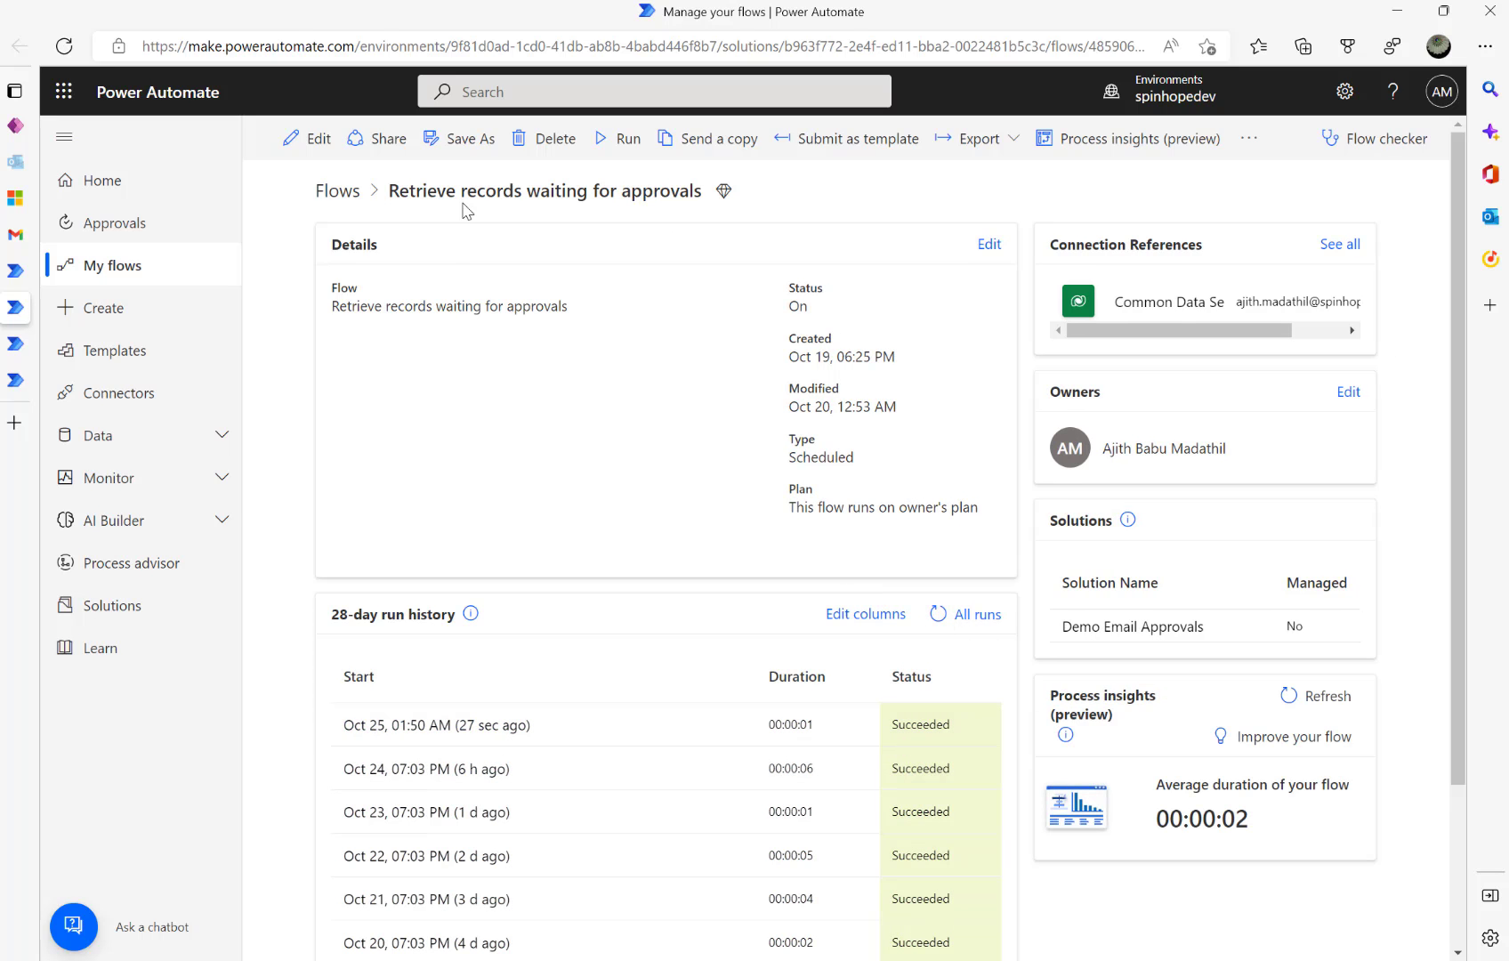
{"action": "left_click", "coordinate": [471, 725]}
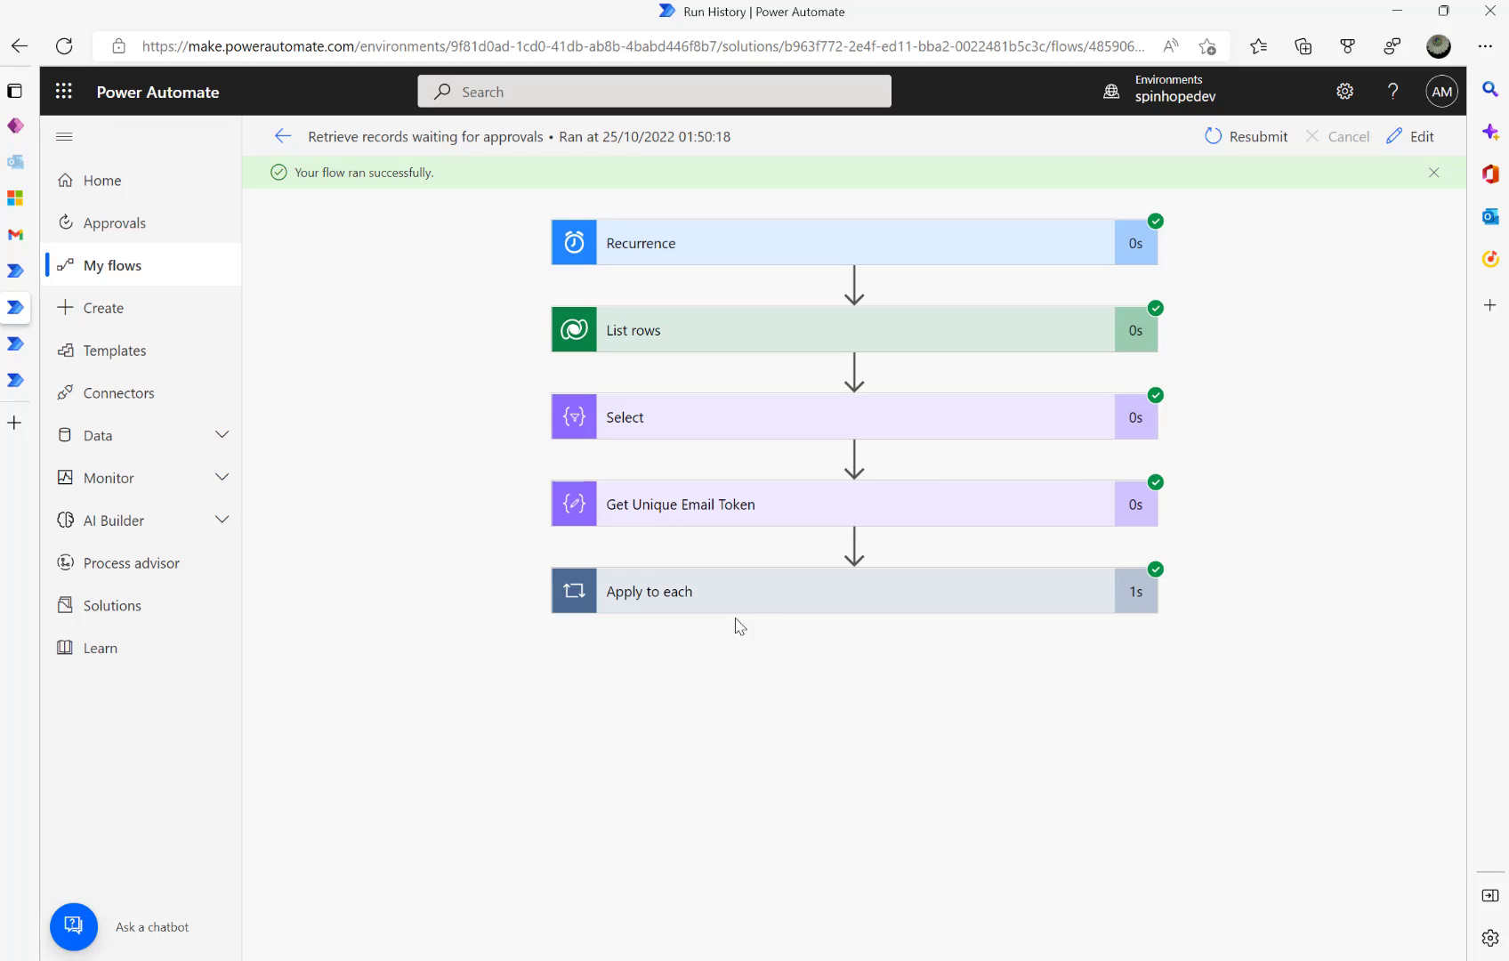
- Verify in the Apply to each HTTP step that the body sent IsFirstEmail false and an EmailTokenId
{"action": "left_click", "coordinate": [747, 619]}
{"action": "left_click", "coordinate": [734, 698]}
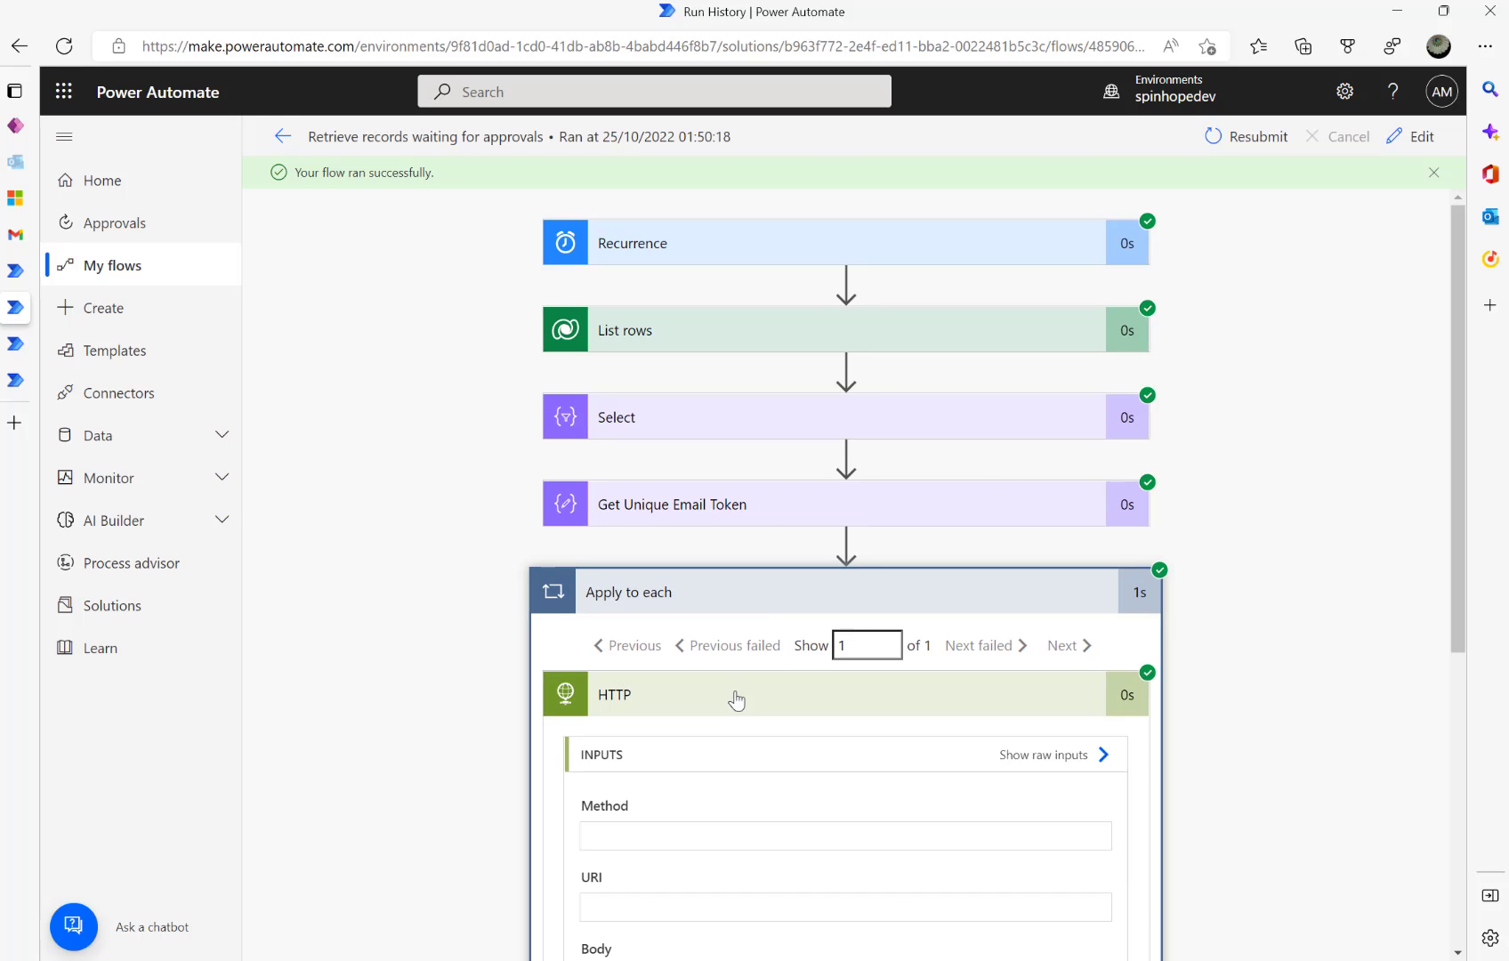
{"action": "scroll", "coordinate": [760, 716], "scroll_direction": "down", "scroll_amount": 1}
{"action": "scroll", "coordinate": [762, 703], "scroll_direction": "down", "scroll_amount": 3}
{"action": "double_click", "coordinate": [766, 651]}
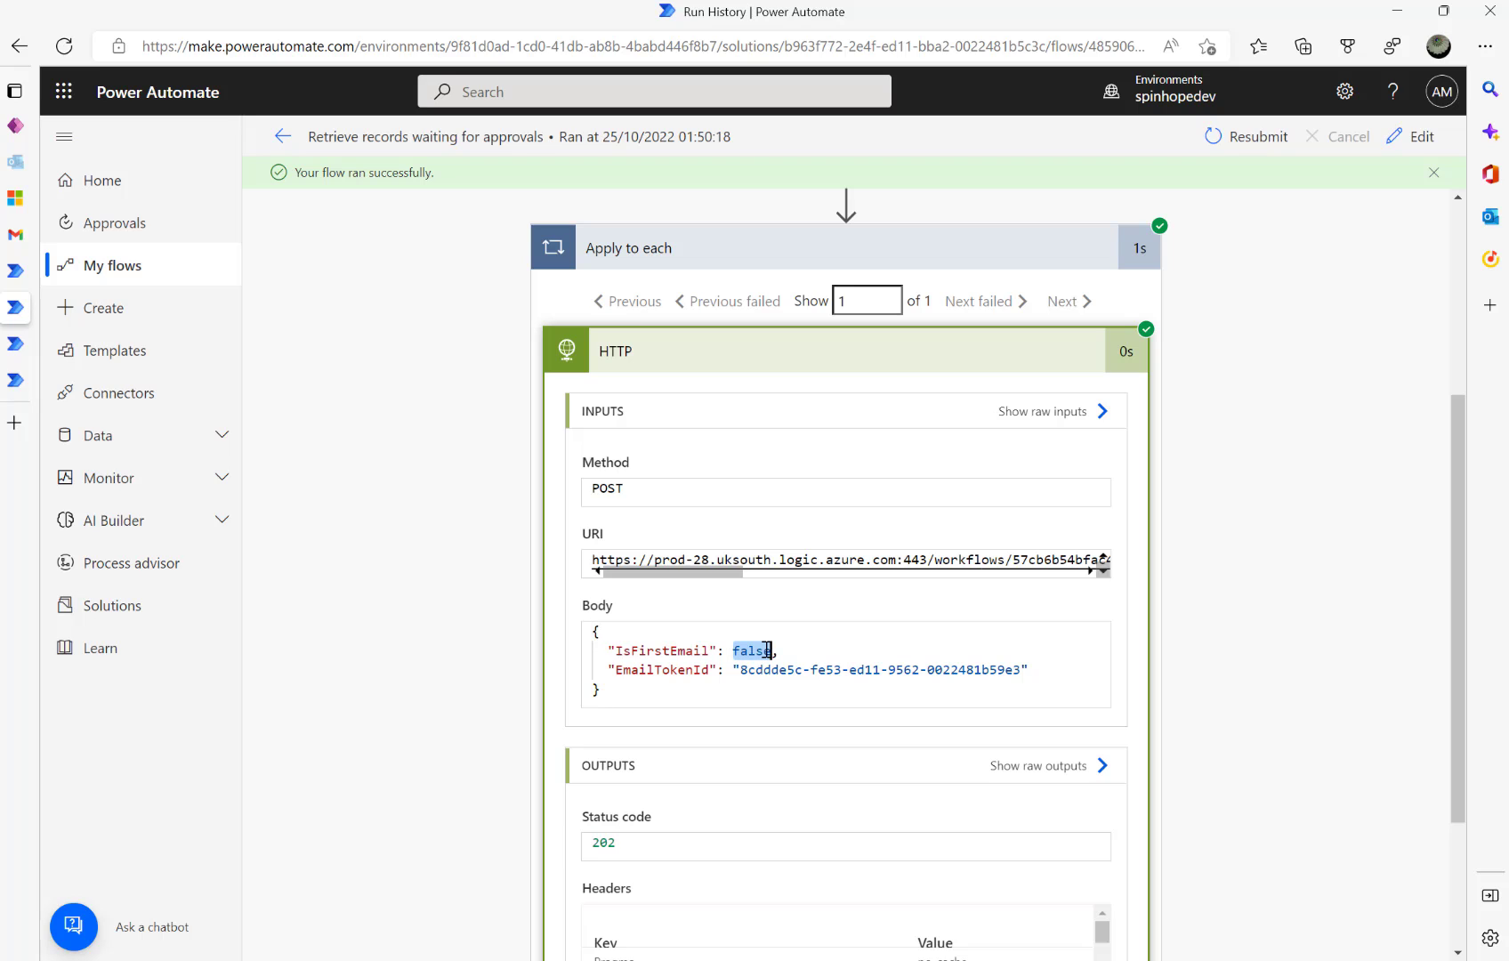
{"action": "left_click_drag", "start_coordinate": [742, 669], "coordinate": [983, 669]}
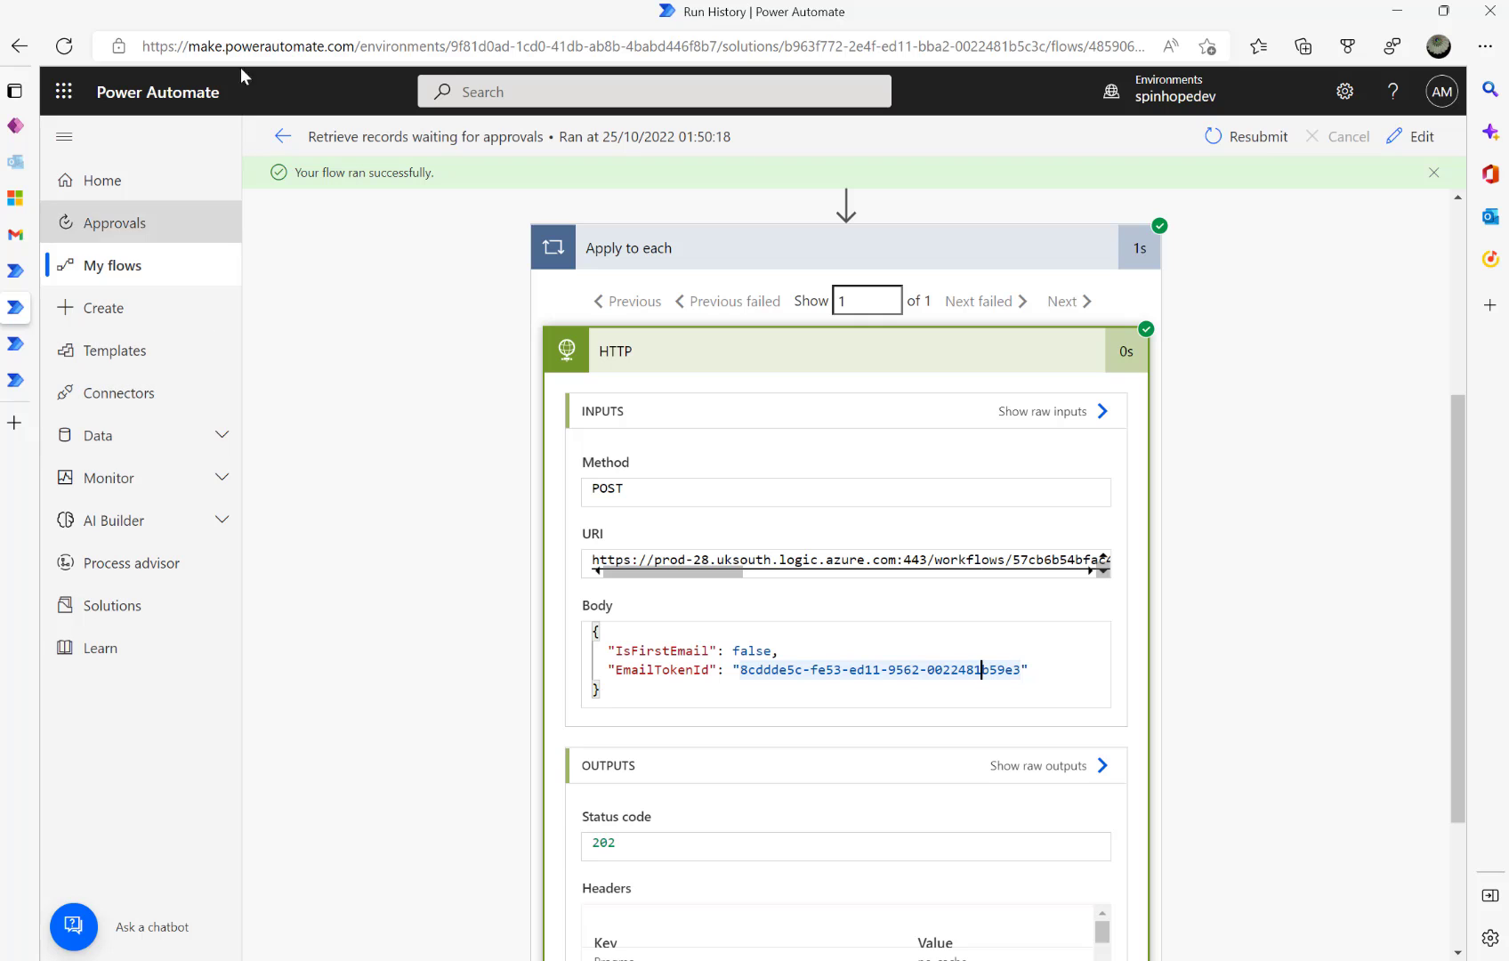
{"action": "left_click", "coordinate": [283, 139]}
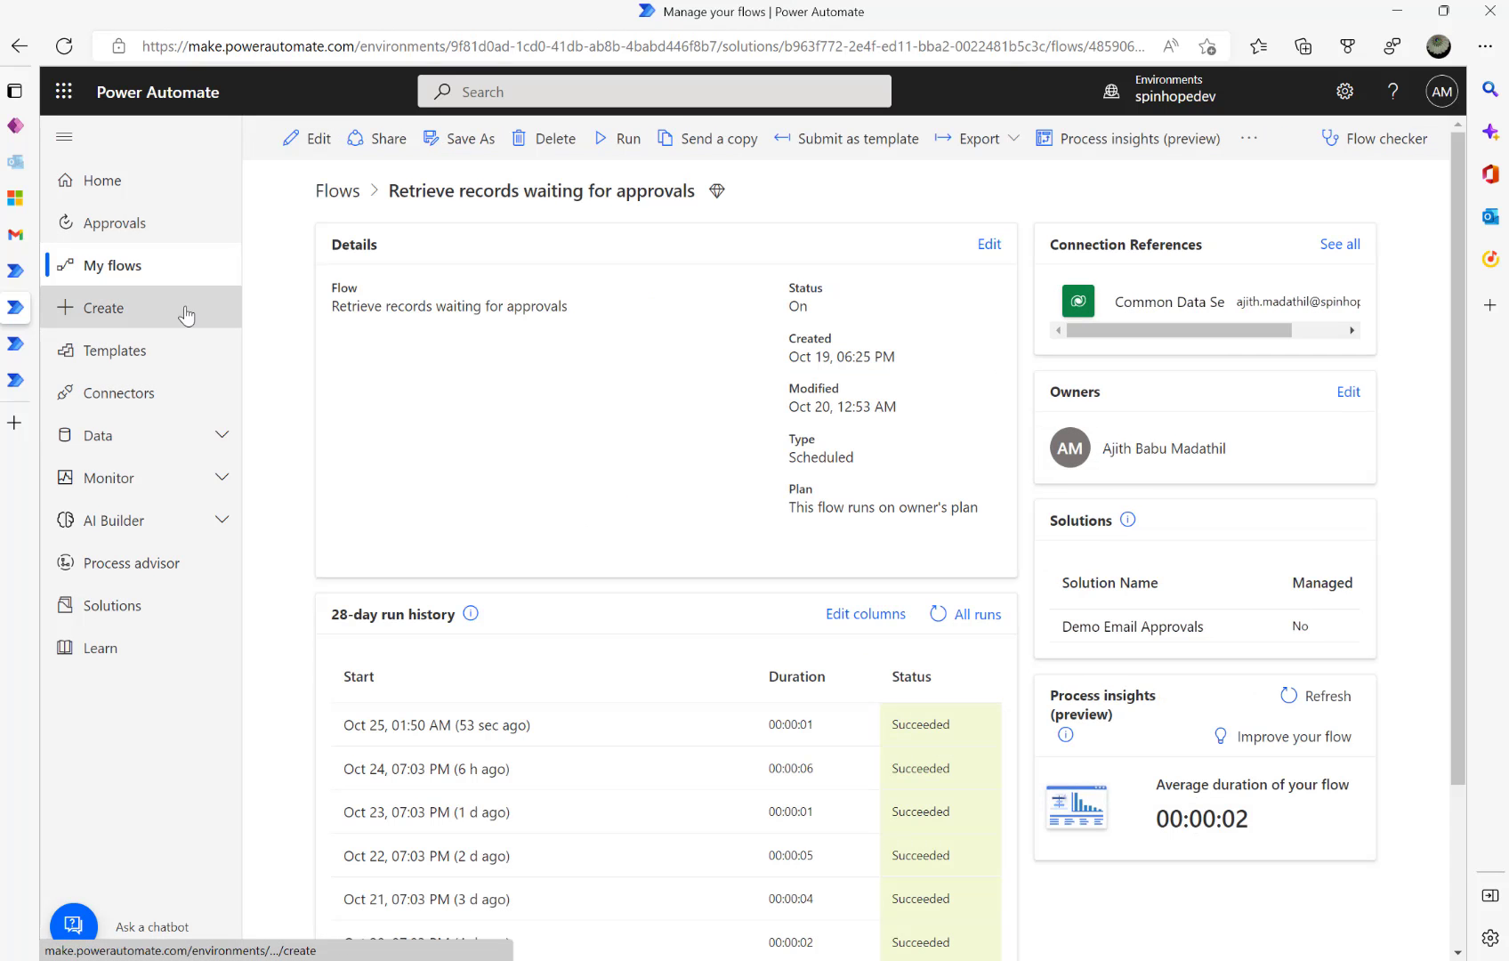
{"action": "left_click", "coordinate": [16, 347]}
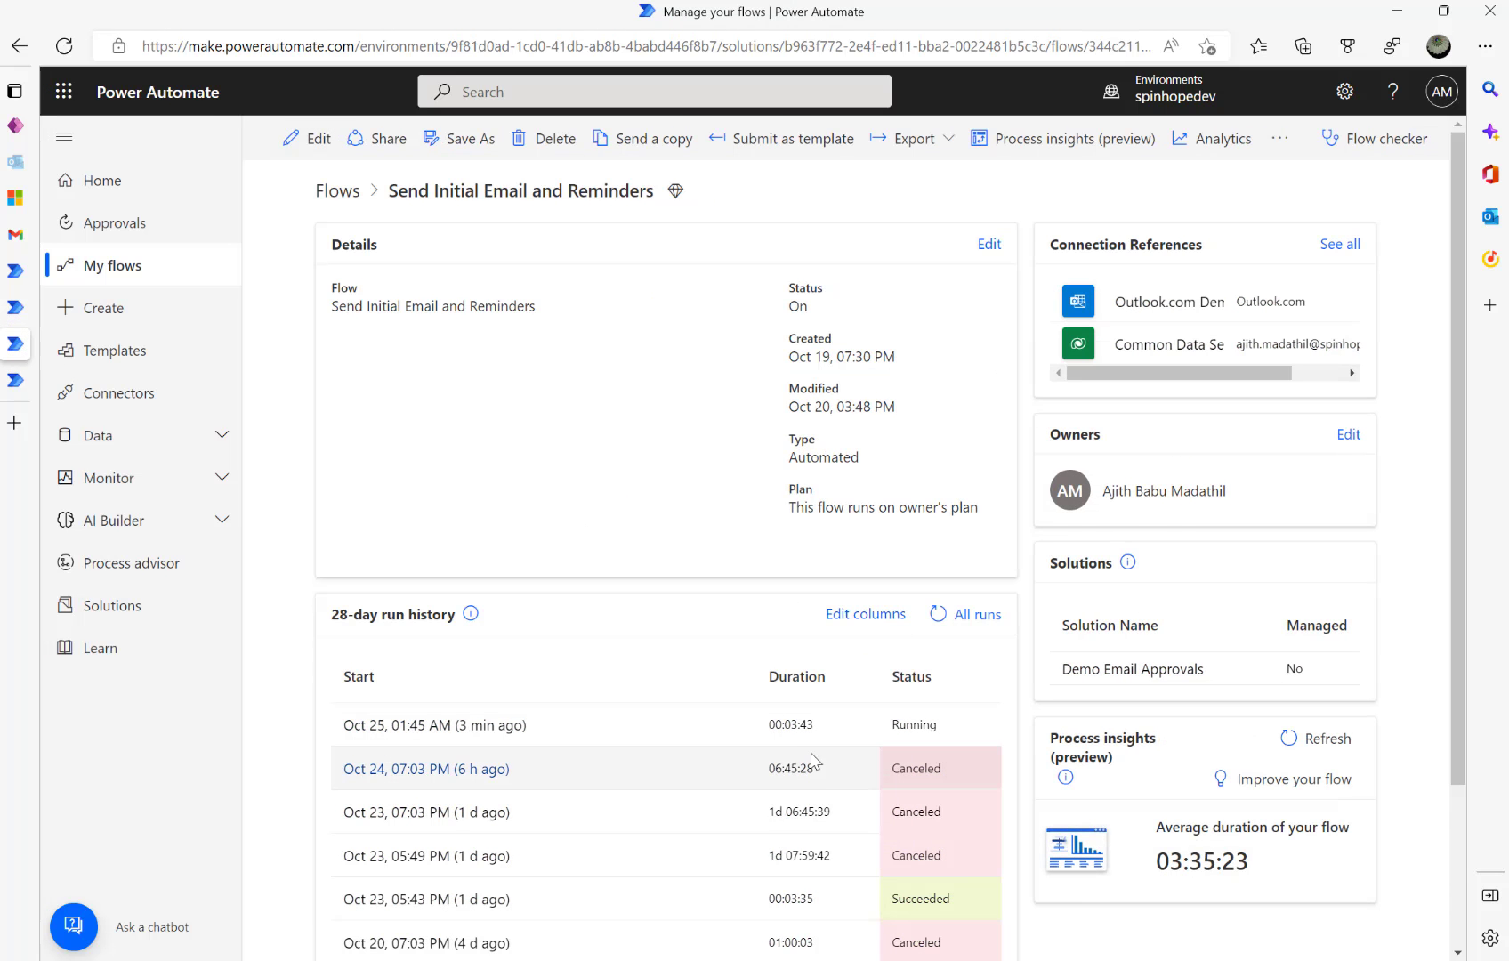
- Refresh the Send Initial Email and Reminders run history, then return to the Dynamics 365 reminders list
{"action": "left_click", "coordinate": [939, 612]}
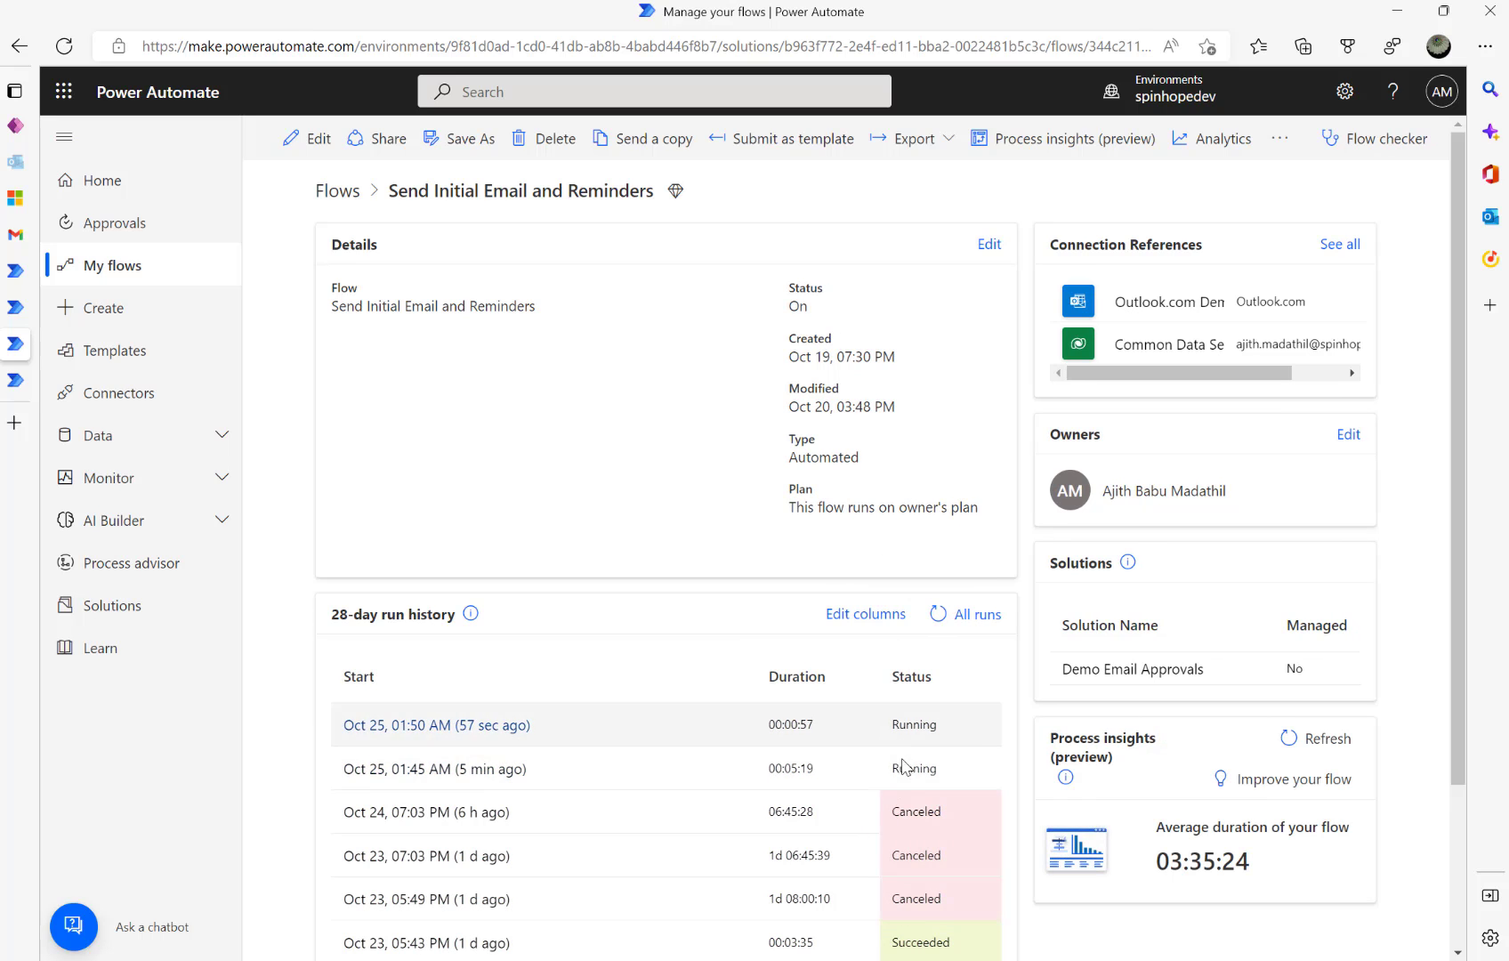
{"action": "left_click", "coordinate": [16, 197]}
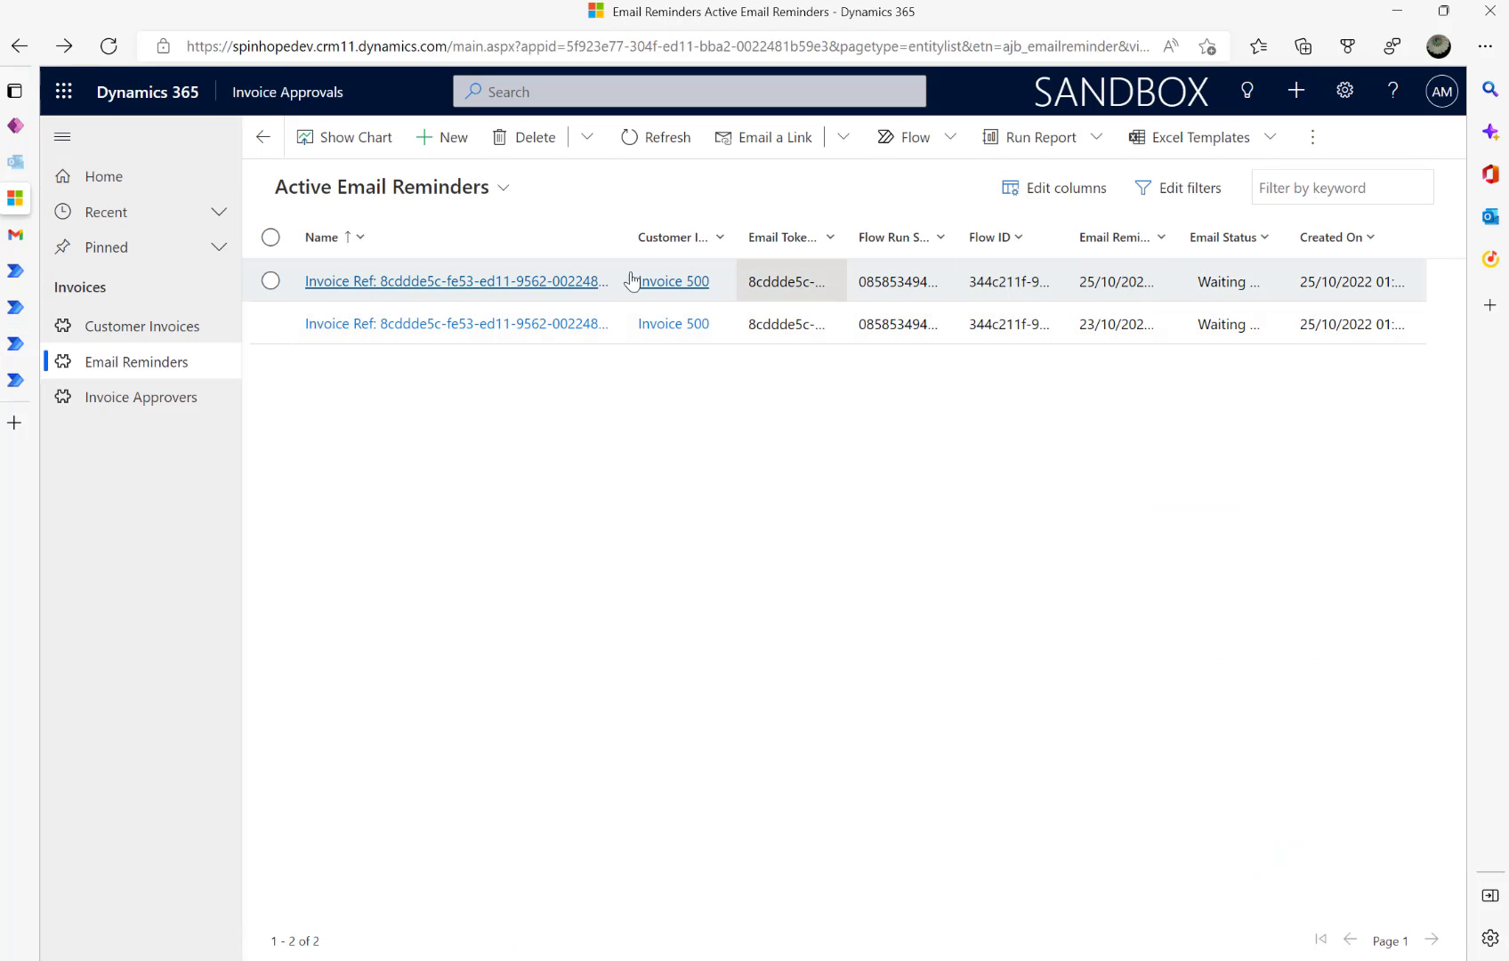
- Set the newest email reminder's Email Reminder Sent date to 24 October and save it
{"action": "left_click", "coordinate": [460, 281]}
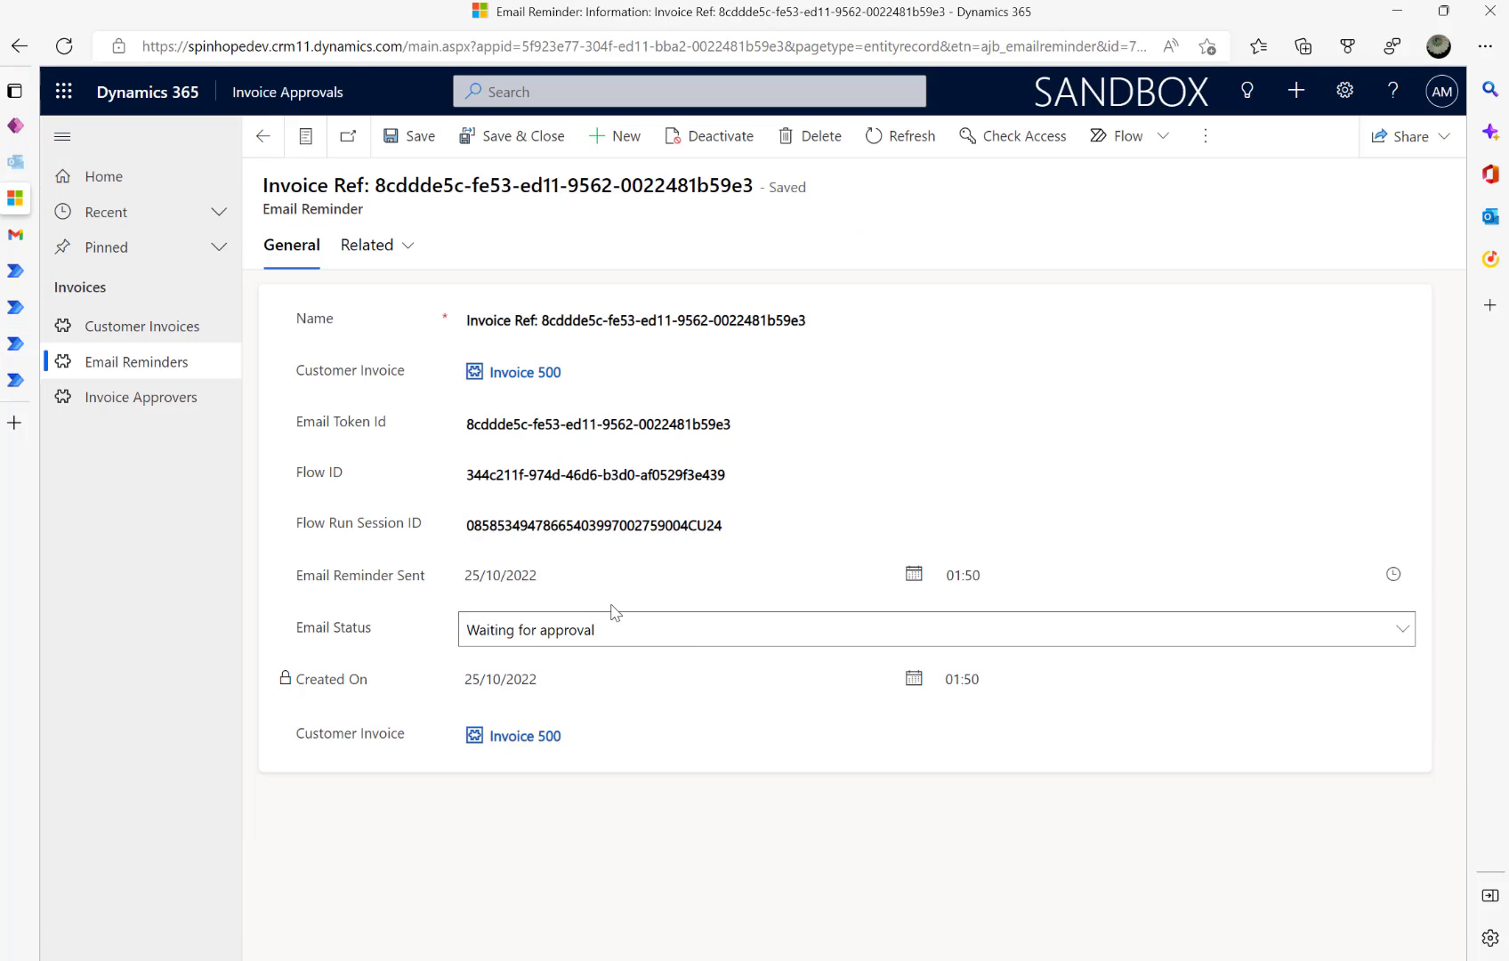
{"action": "left_click", "coordinate": [596, 573]}
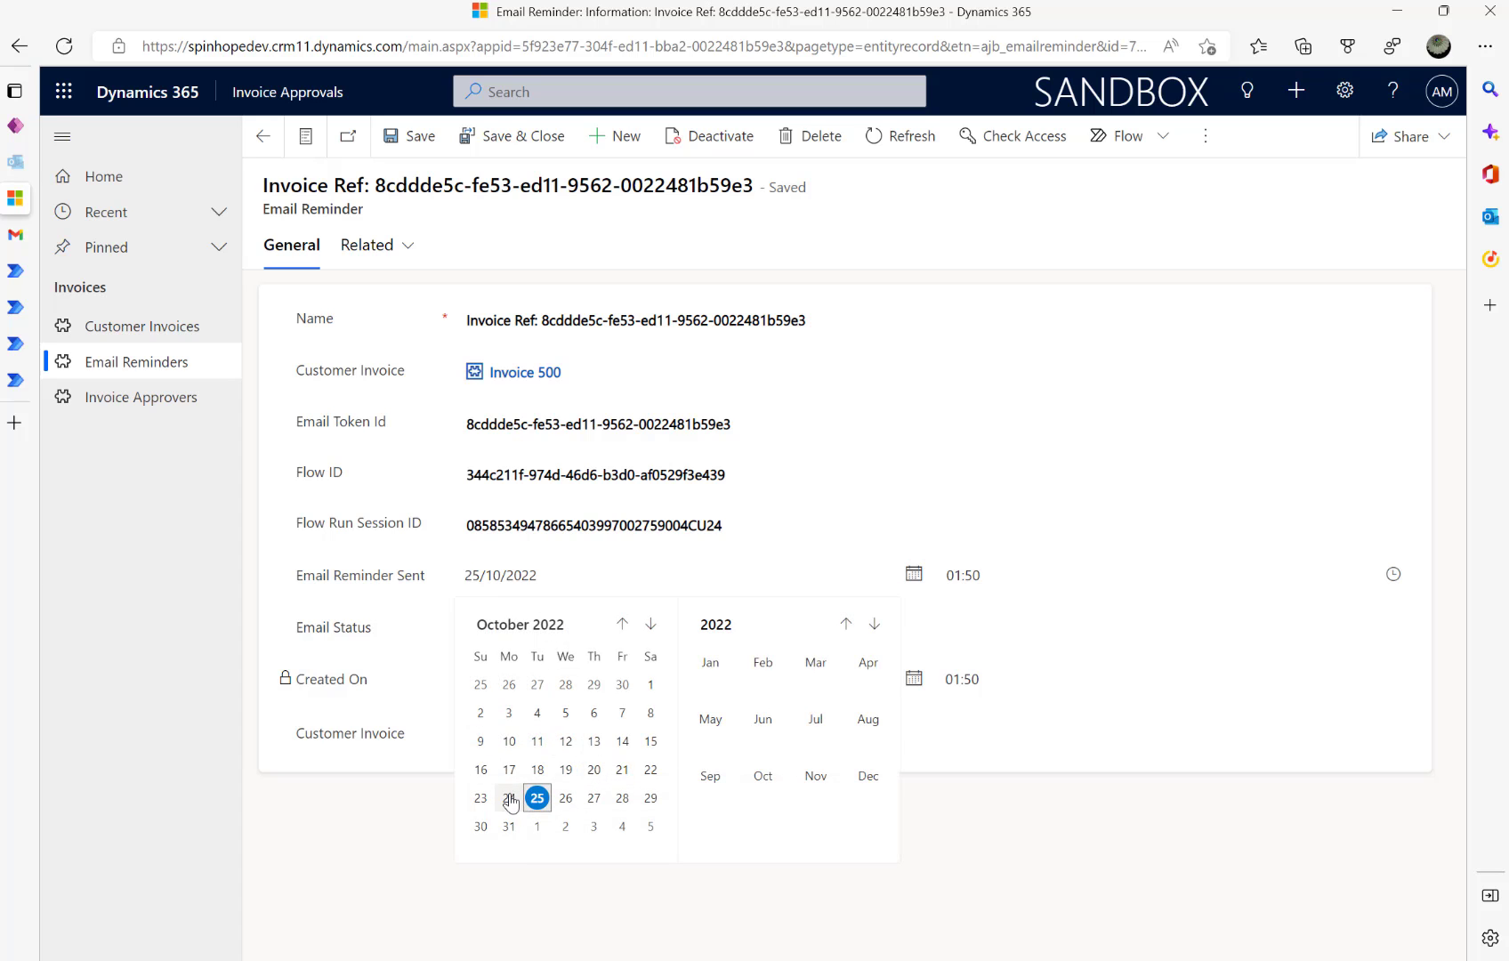
{"action": "left_click", "coordinate": [519, 798]}
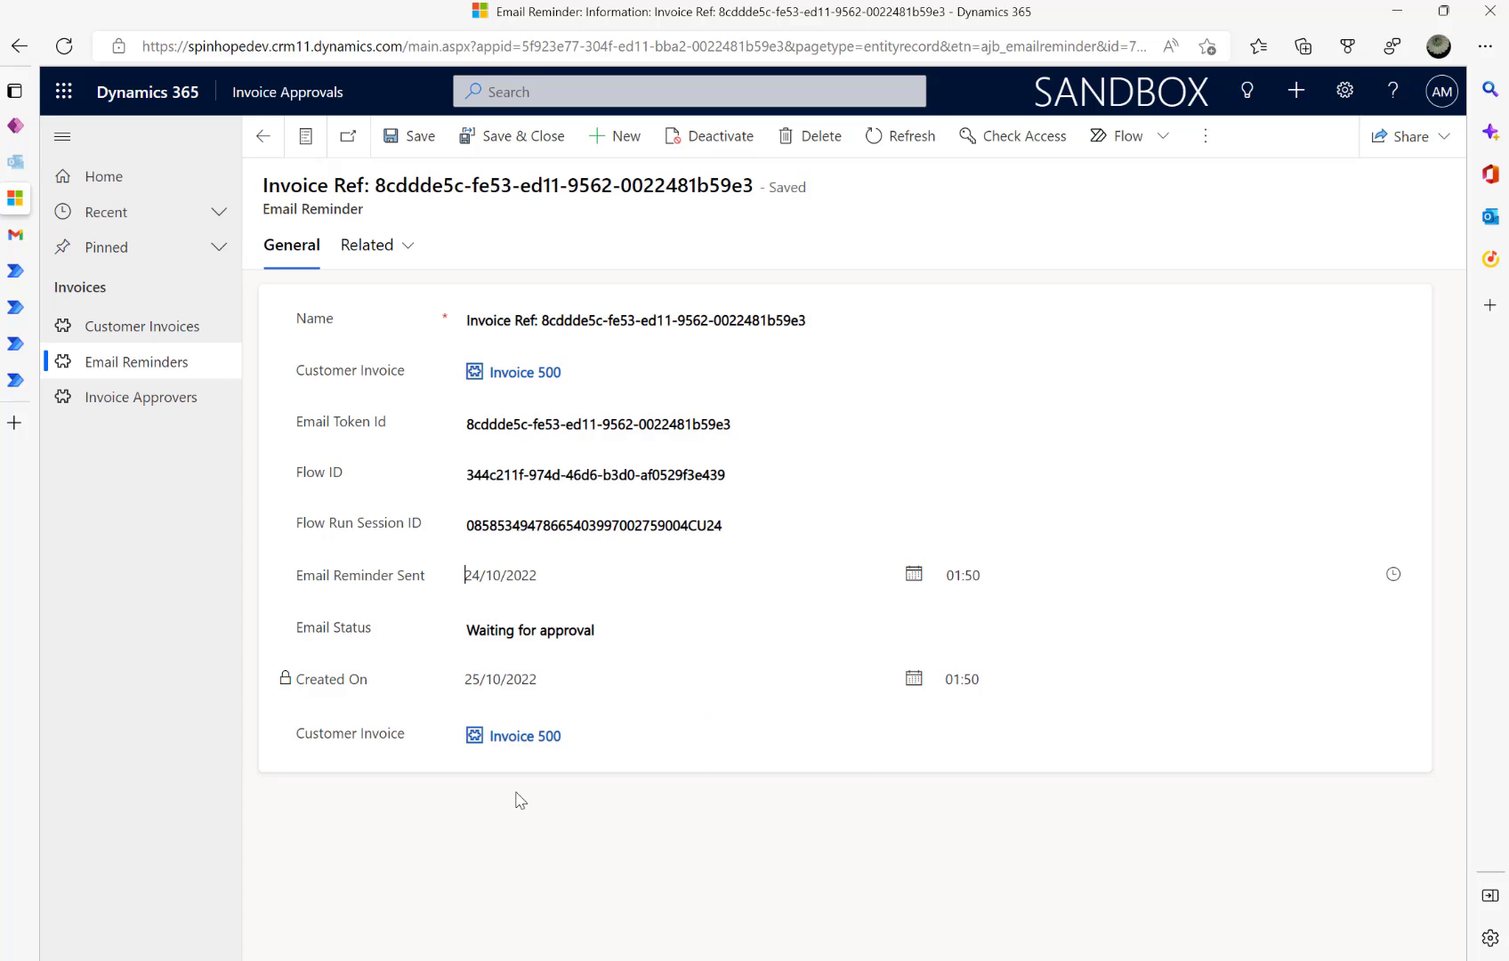
{"action": "left_click", "coordinate": [485, 141]}
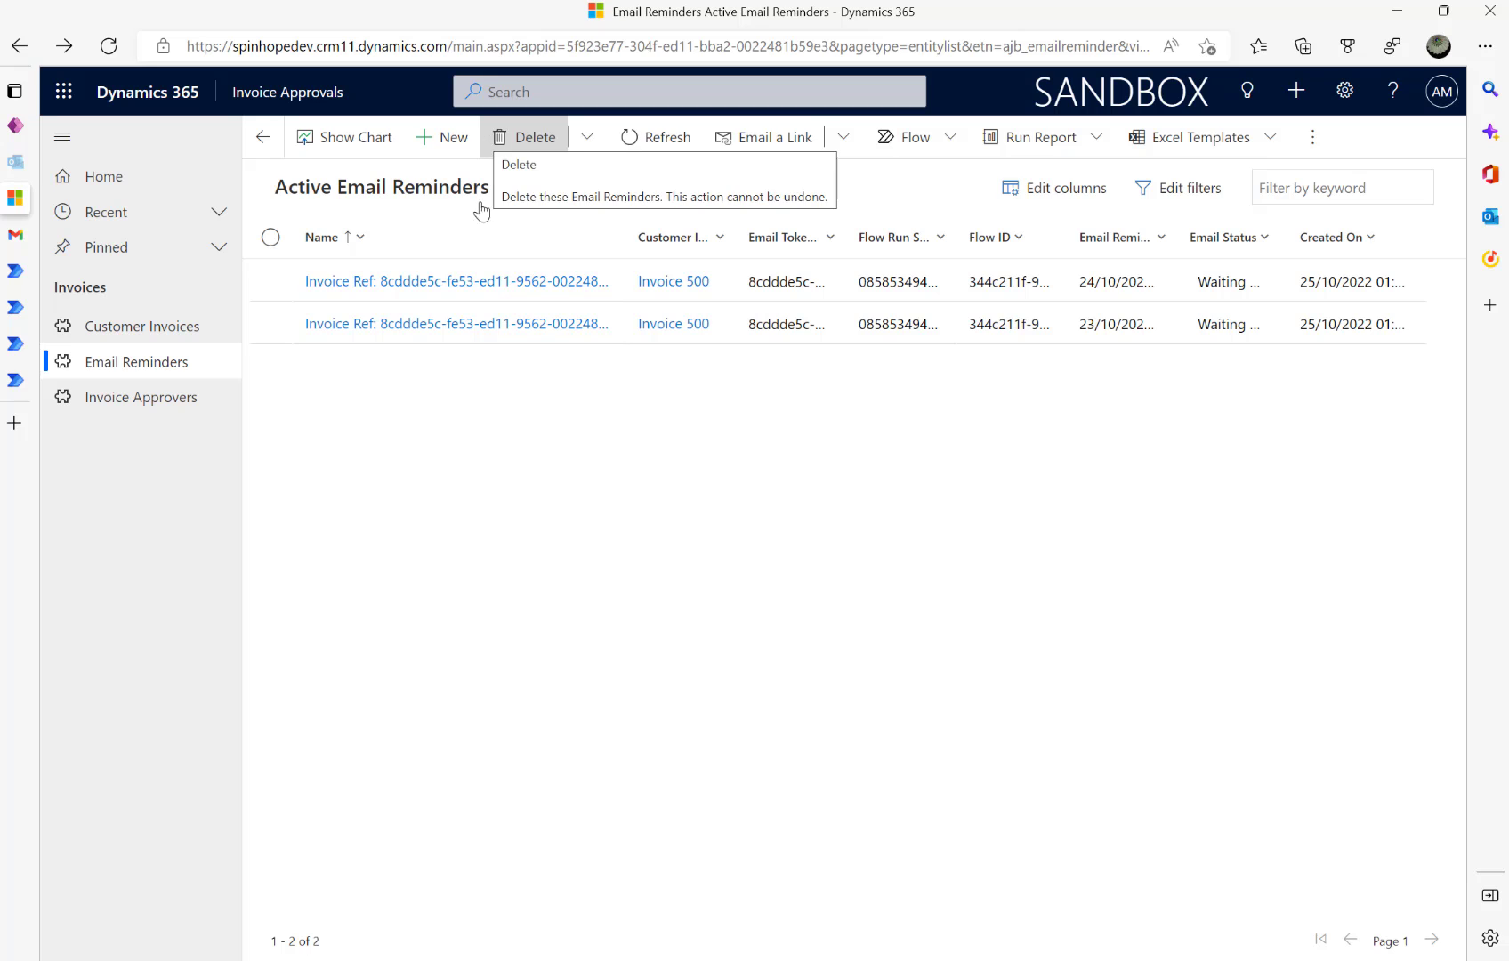
- Move through Gmail and Dynamics 365 back to the Send Initial Email and Reminders flow page
{"action": "mouse_move", "coordinate": [56, 280]}
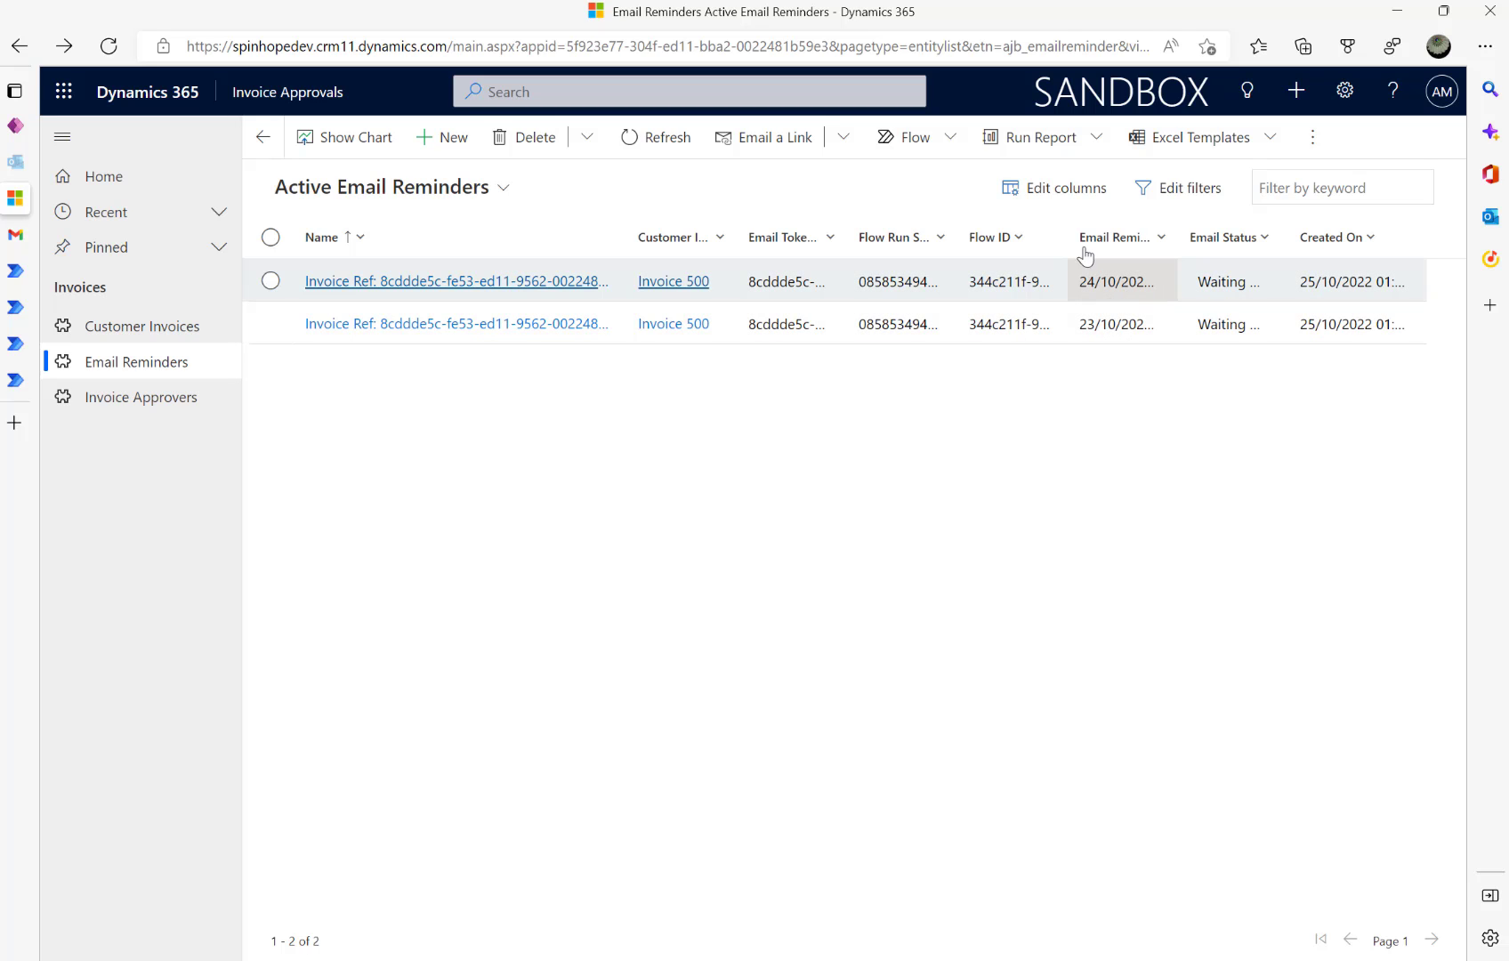
{"action": "left_click", "coordinate": [16, 236]}
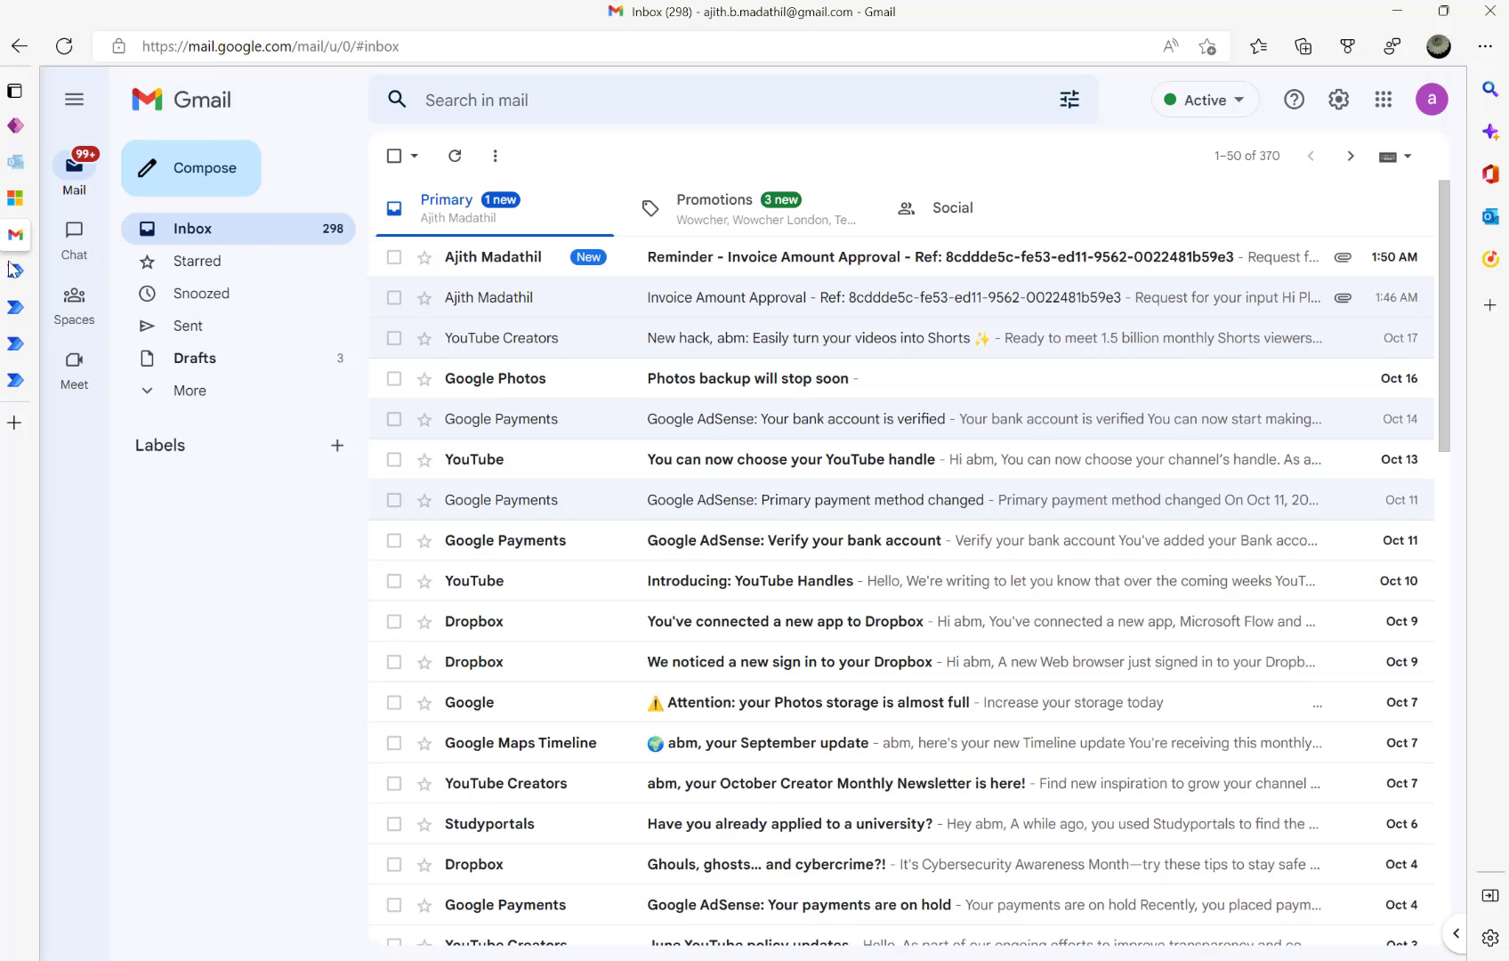
{"action": "left_click", "coordinate": [16, 201]}
{"action": "left_click", "coordinate": [15, 345]}
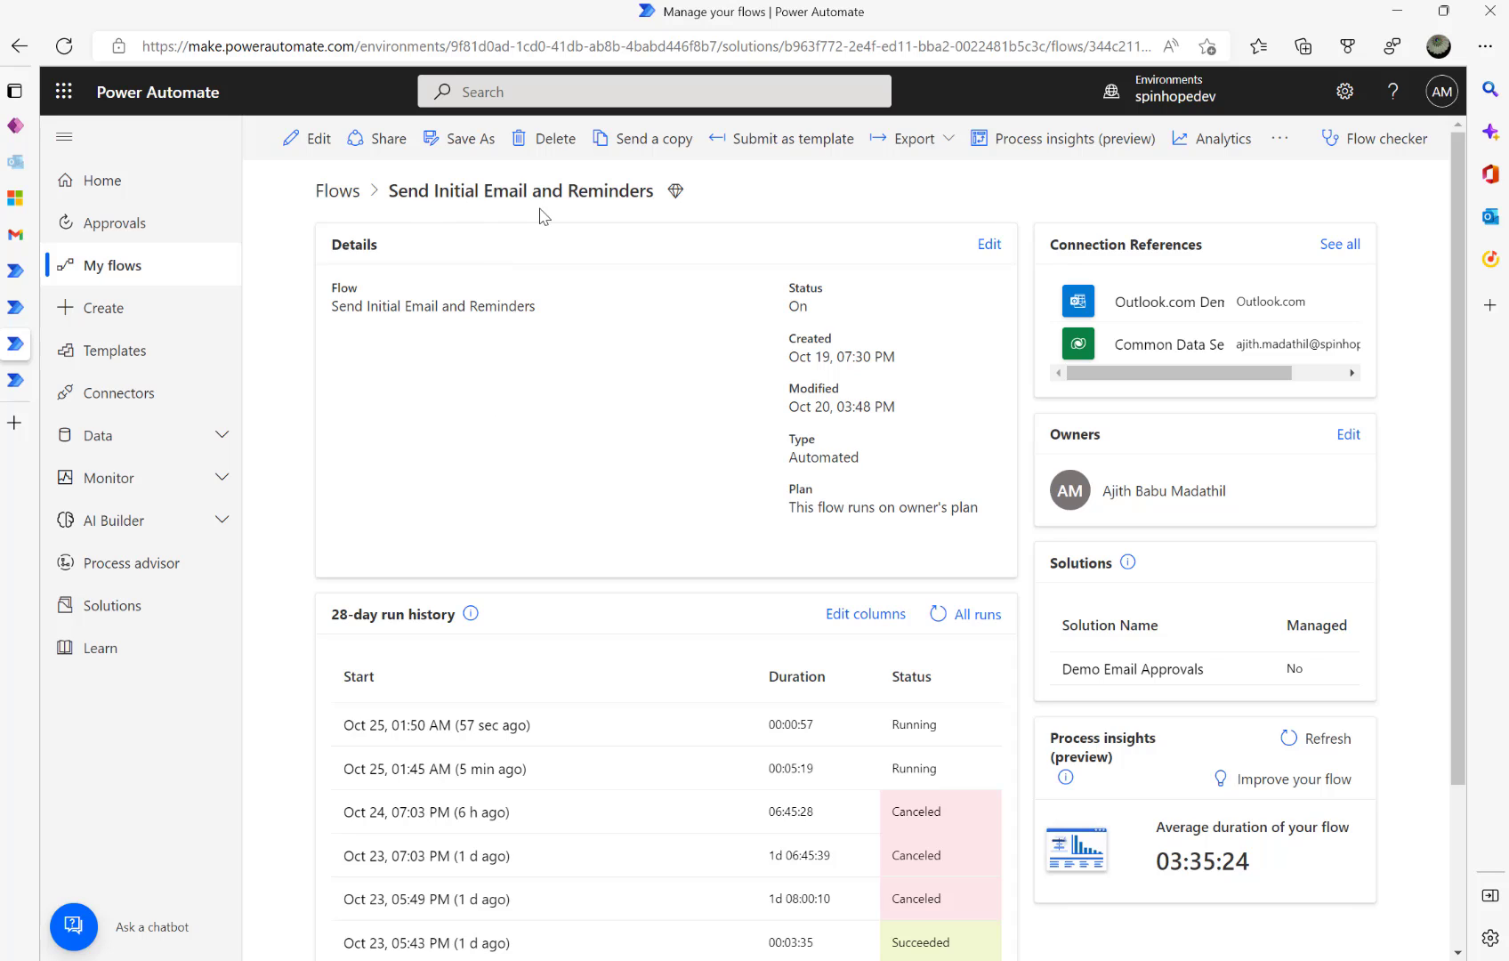
- Manually run Retrieve records waiting for approvals and confirm its 01:51 AM run succeeded
{"action": "left_click", "coordinate": [18, 310]}
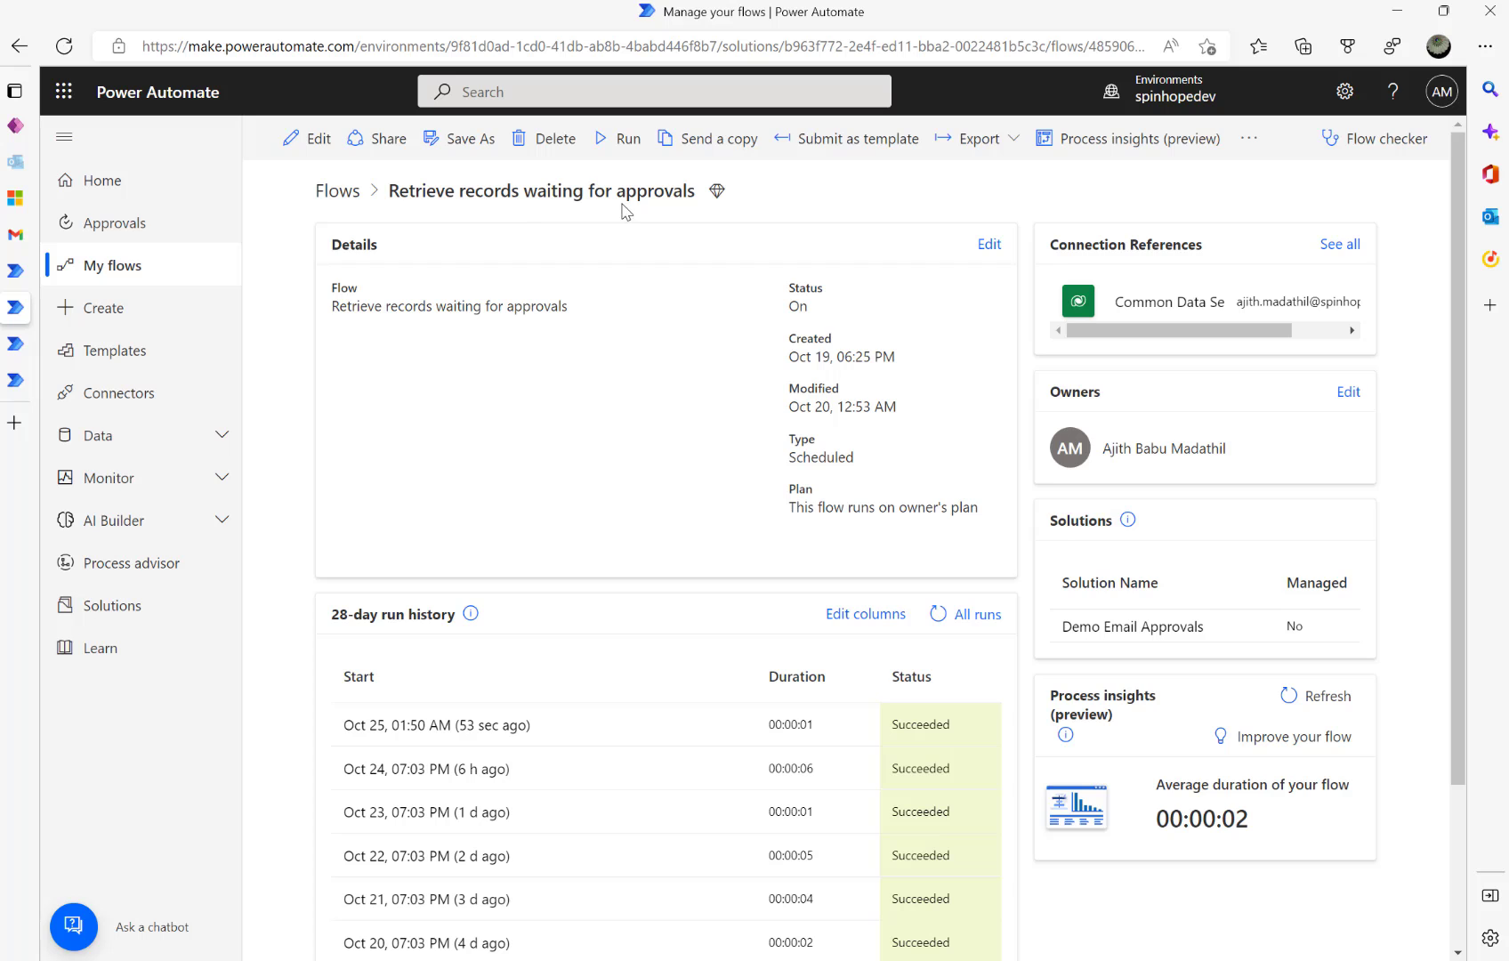
{"action": "left_click", "coordinate": [623, 137]}
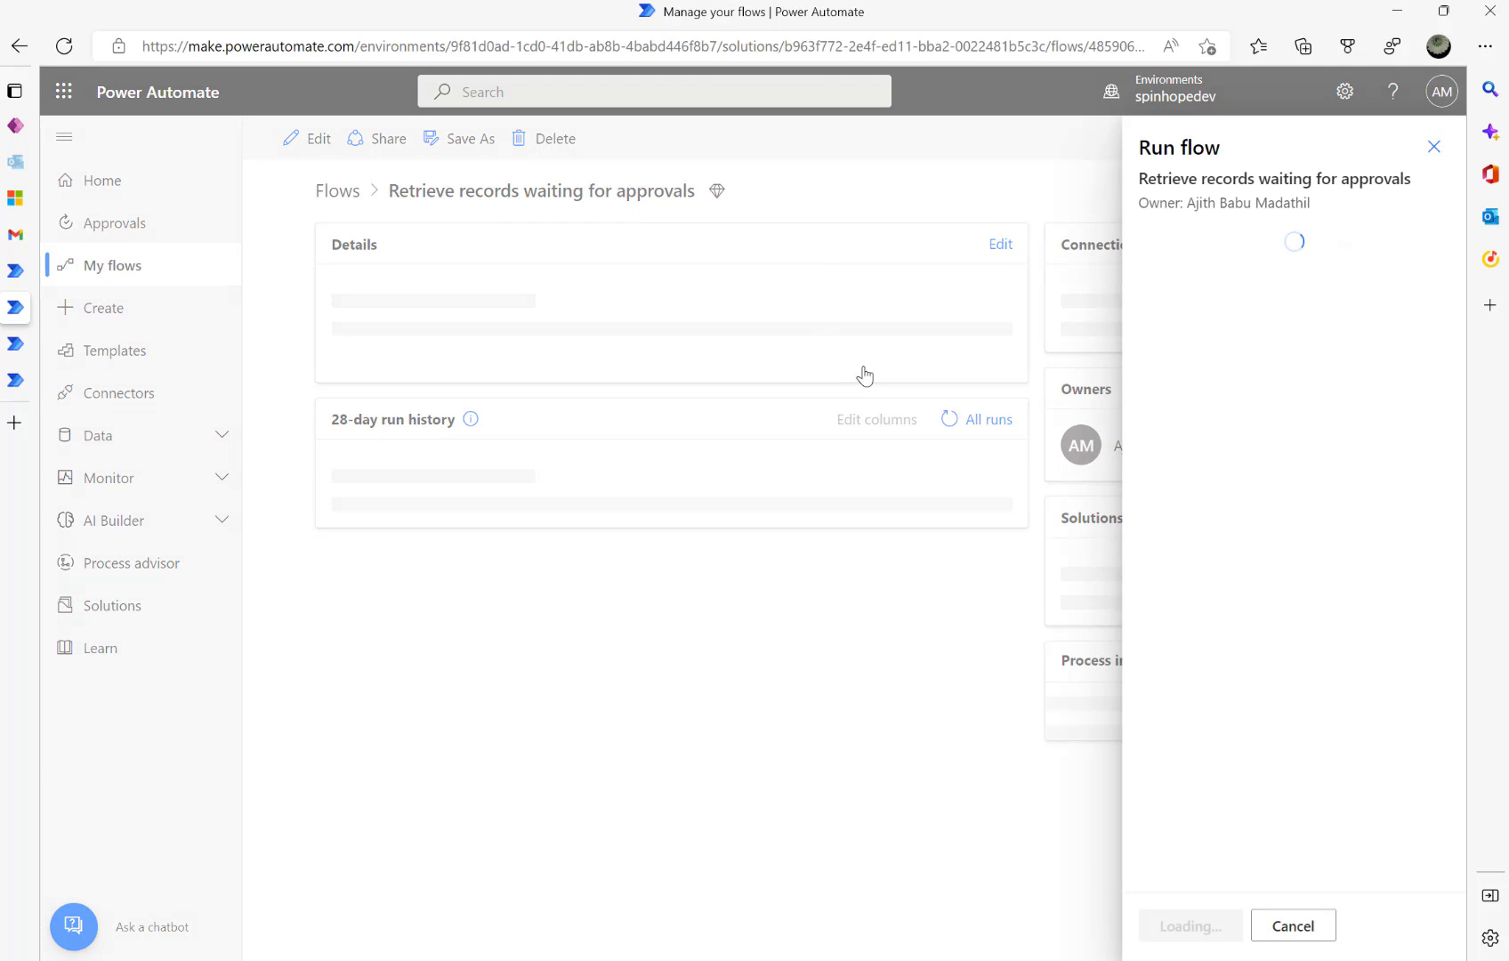
{"action": "left_click", "coordinate": [1177, 926]}
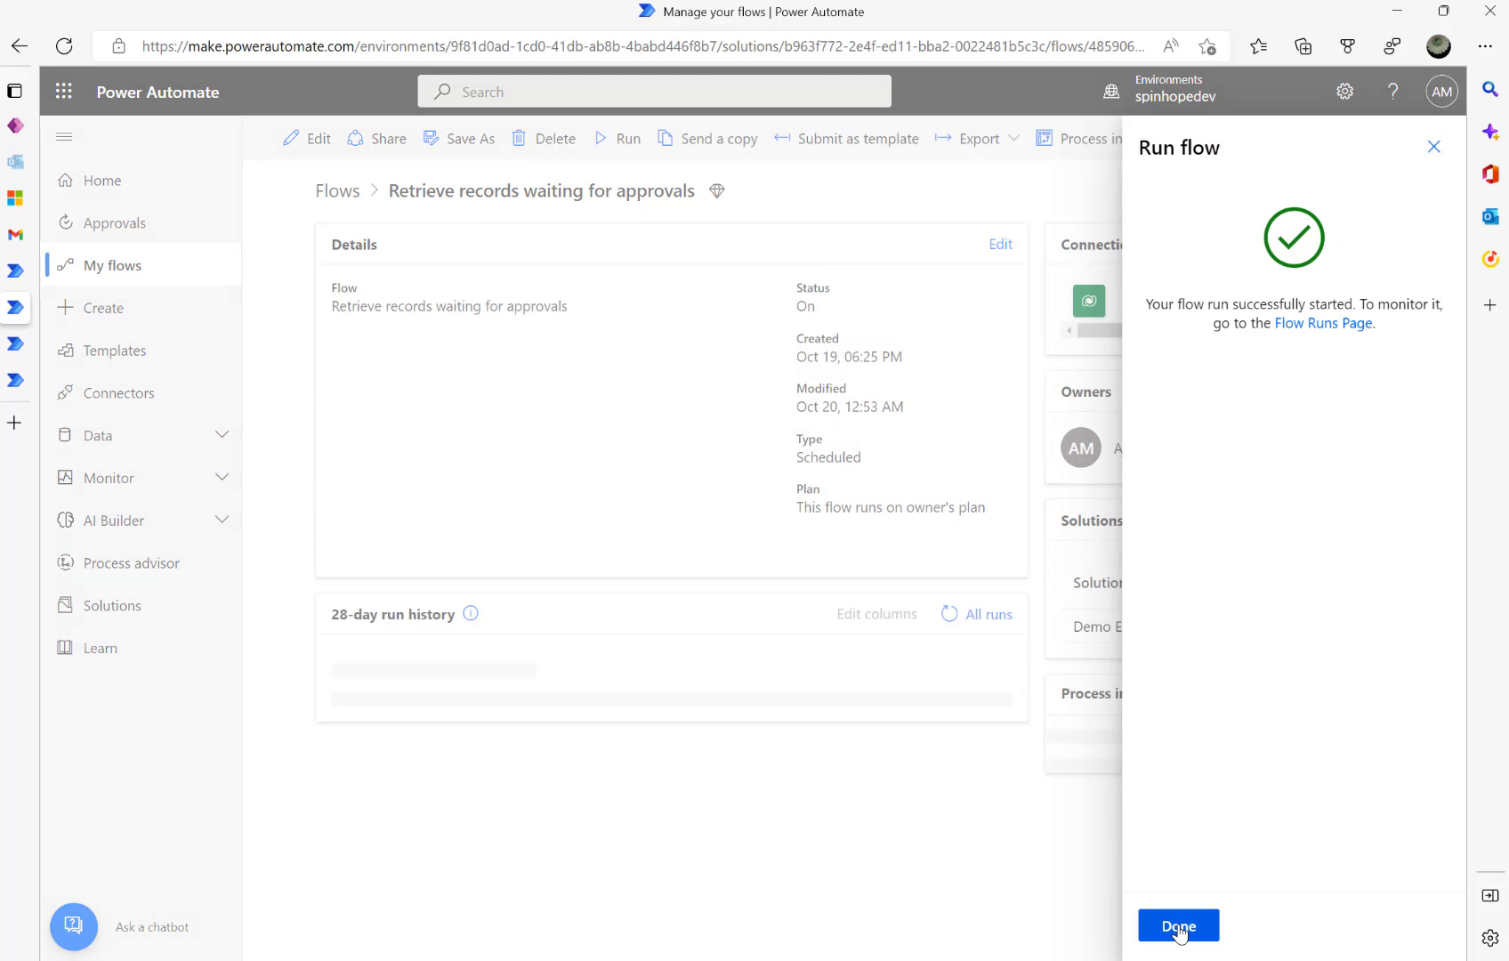
{"action": "left_click", "coordinate": [1179, 926]}
{"action": "left_click", "coordinate": [938, 614]}
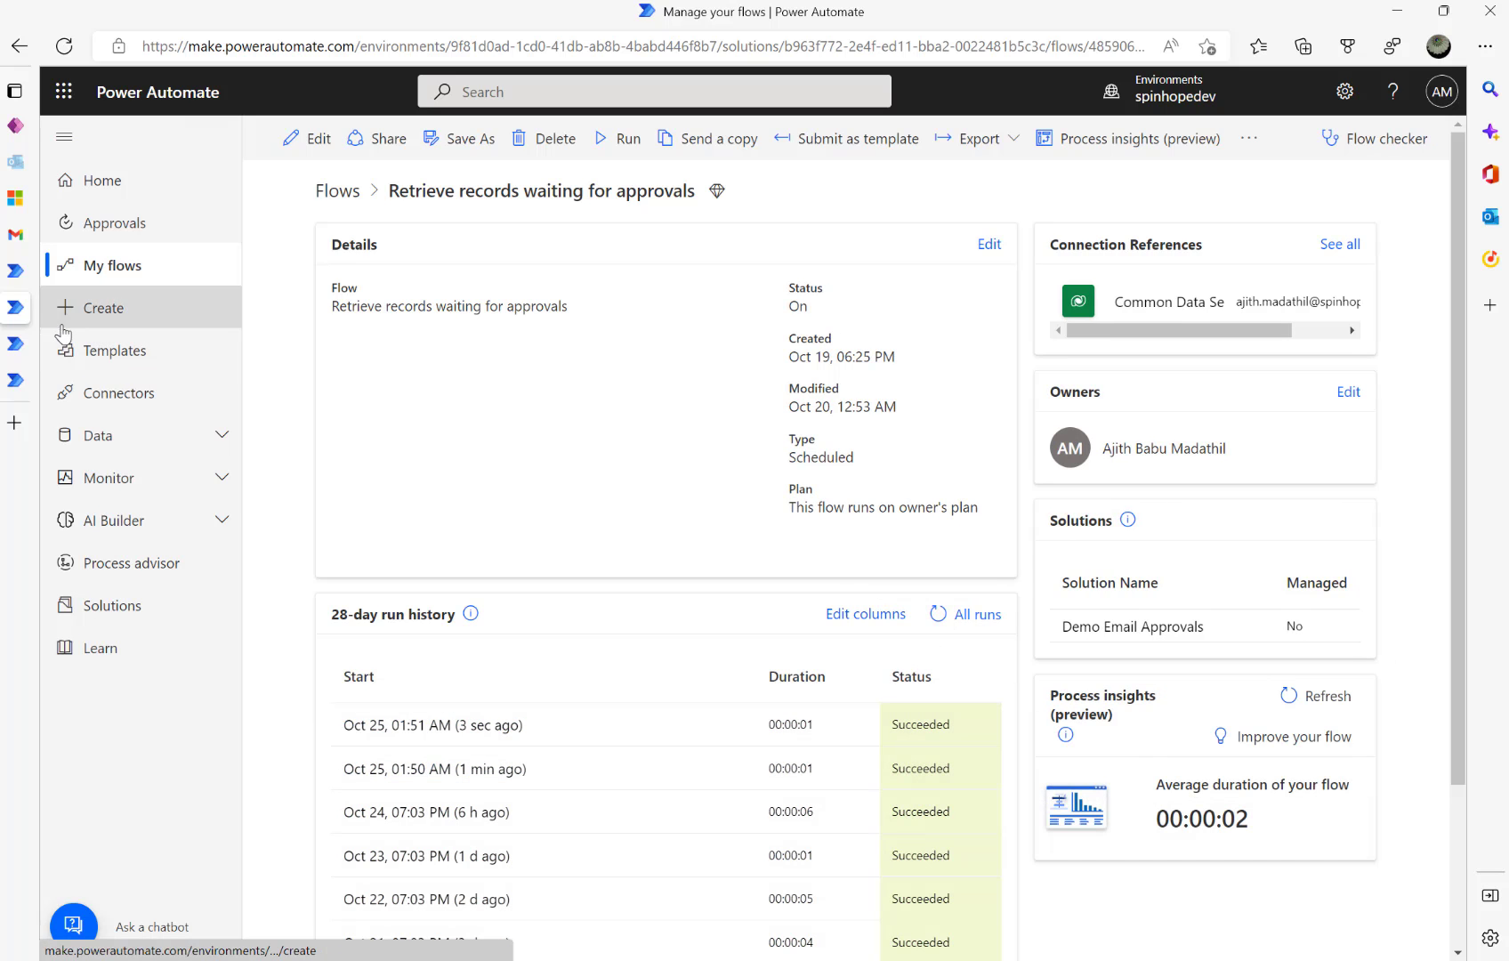
{"action": "mouse_move", "coordinate": [25, 202]}
{"action": "left_click", "coordinate": [107, 197]}
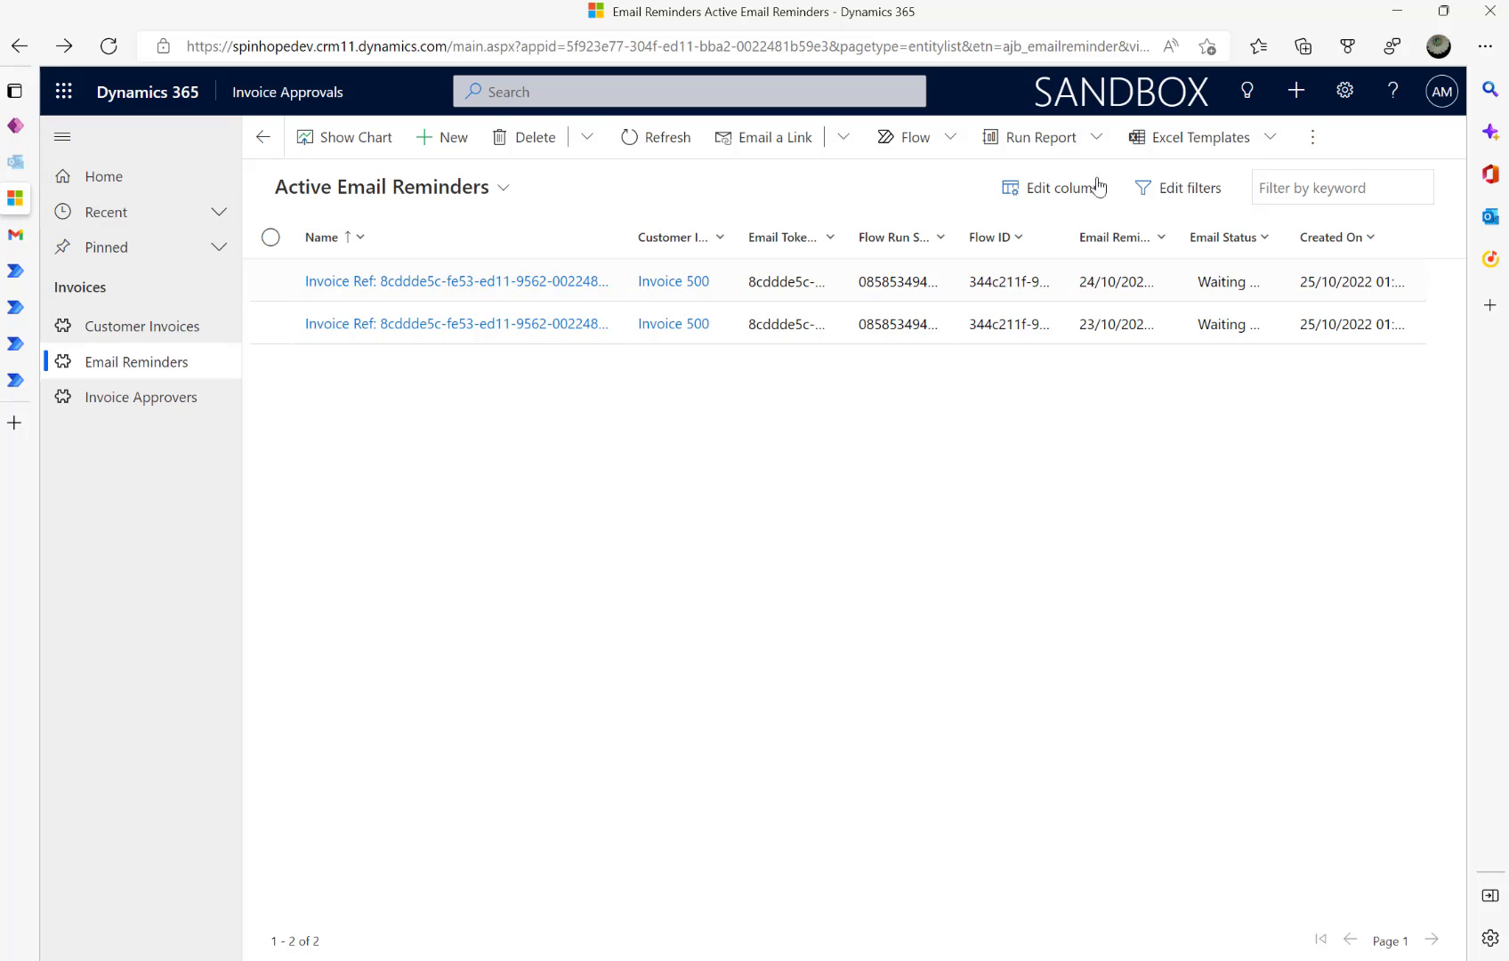
- Refresh Active Email Reminders to show three Waiting Invoice 500 reminders, then go to Gmail
{"action": "left_click", "coordinate": [627, 140]}
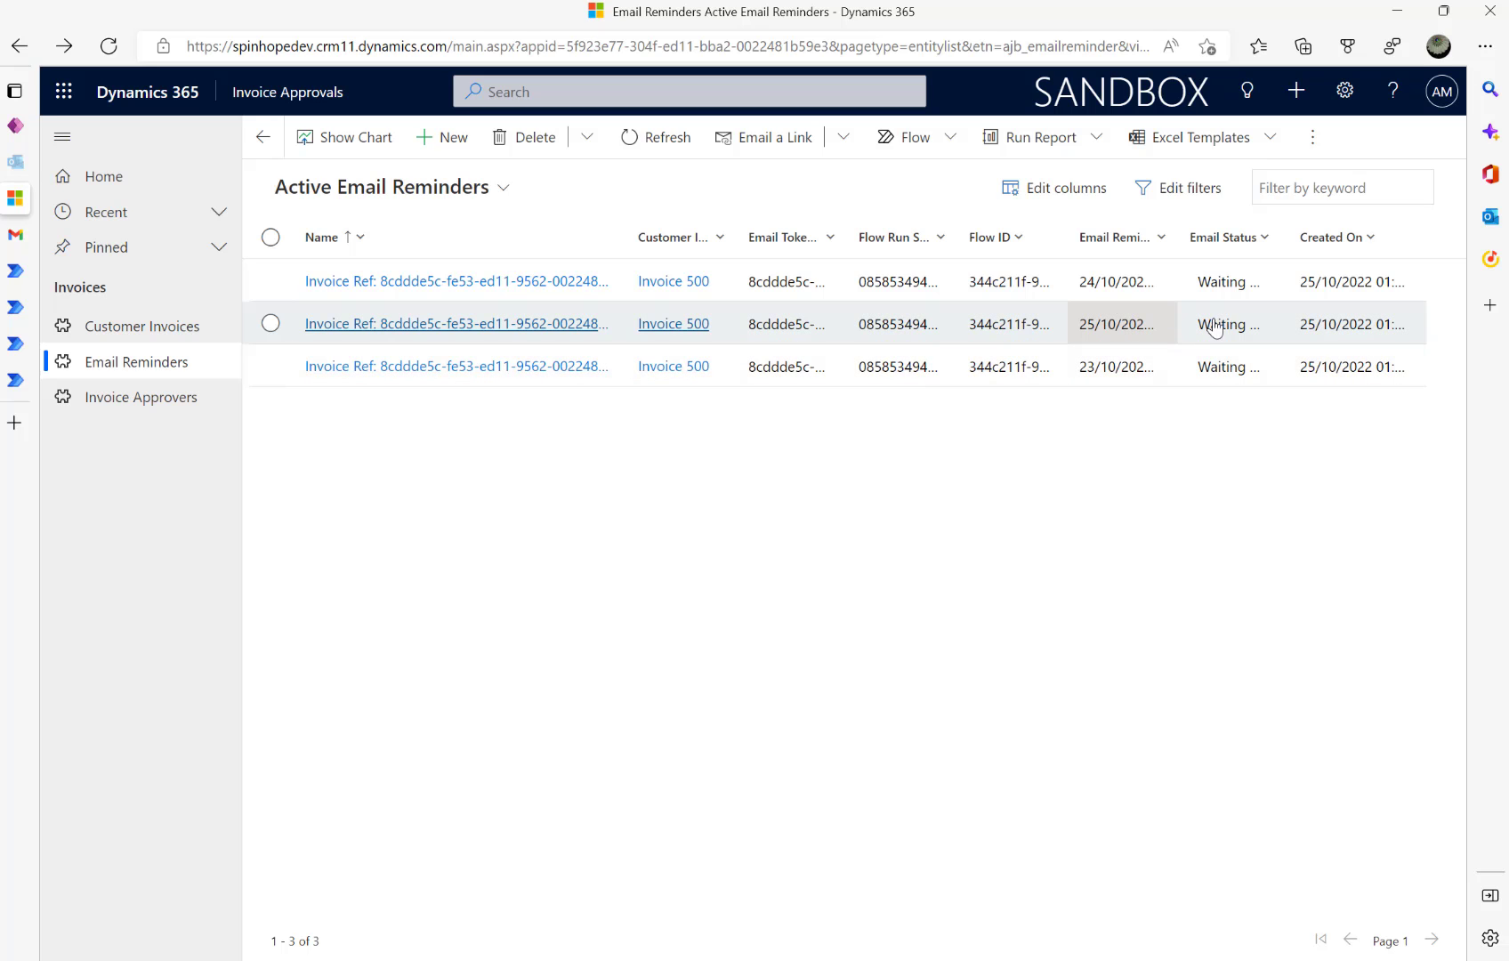
{"action": "left_click", "coordinate": [15, 233]}
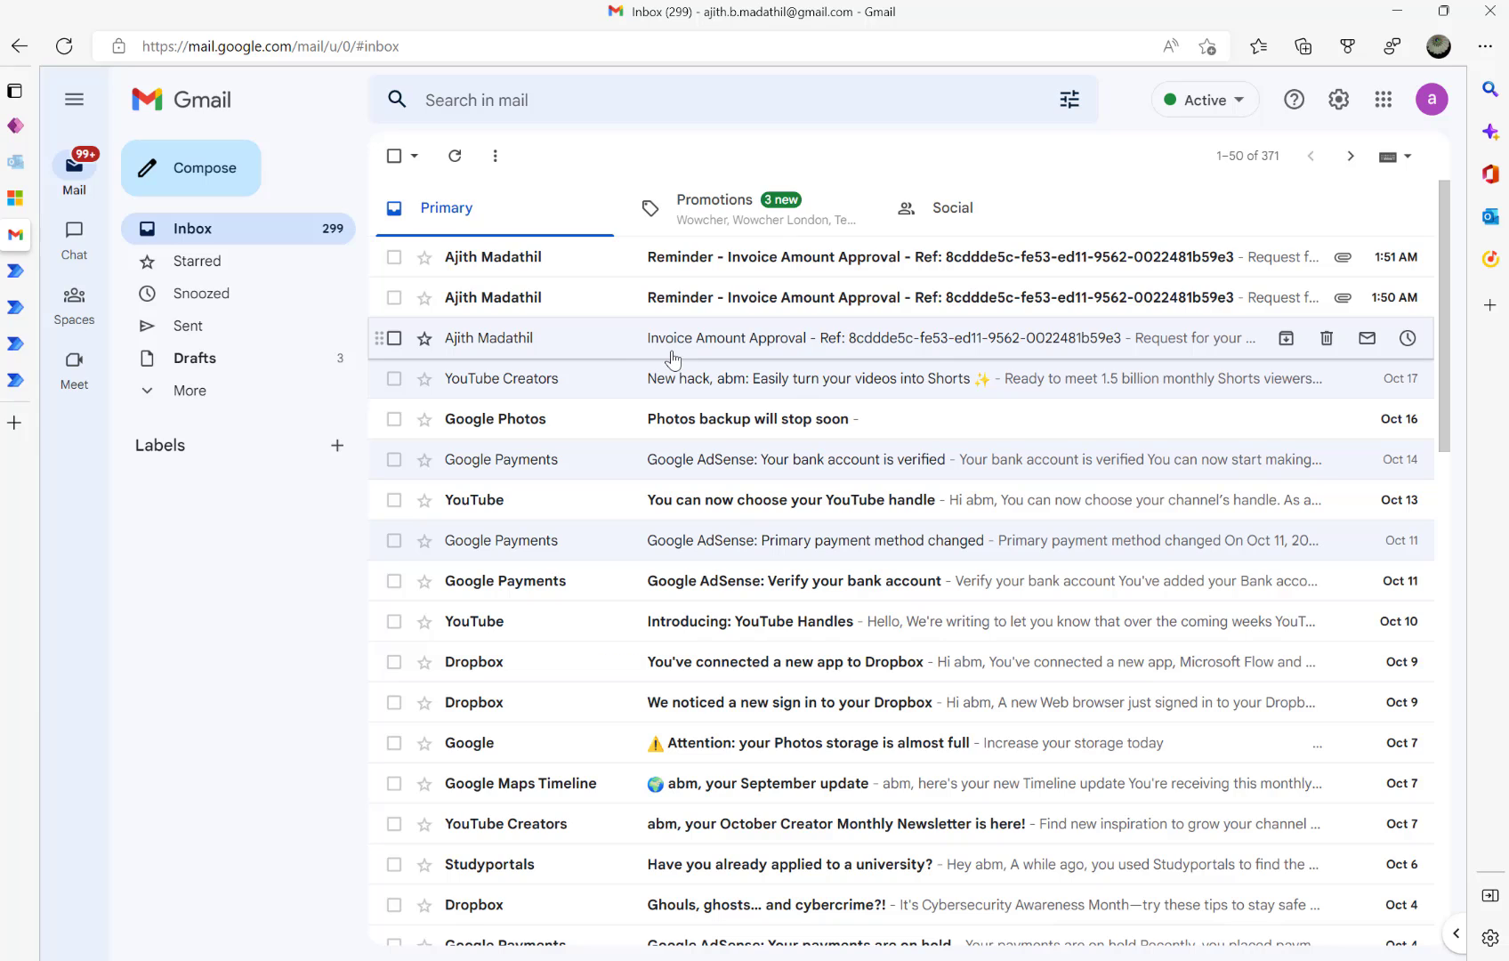
- Answer the 1:50 AM Invoice Amount Approval reminder email with Approved and confirm the response
{"action": "left_click", "coordinate": [687, 259]}
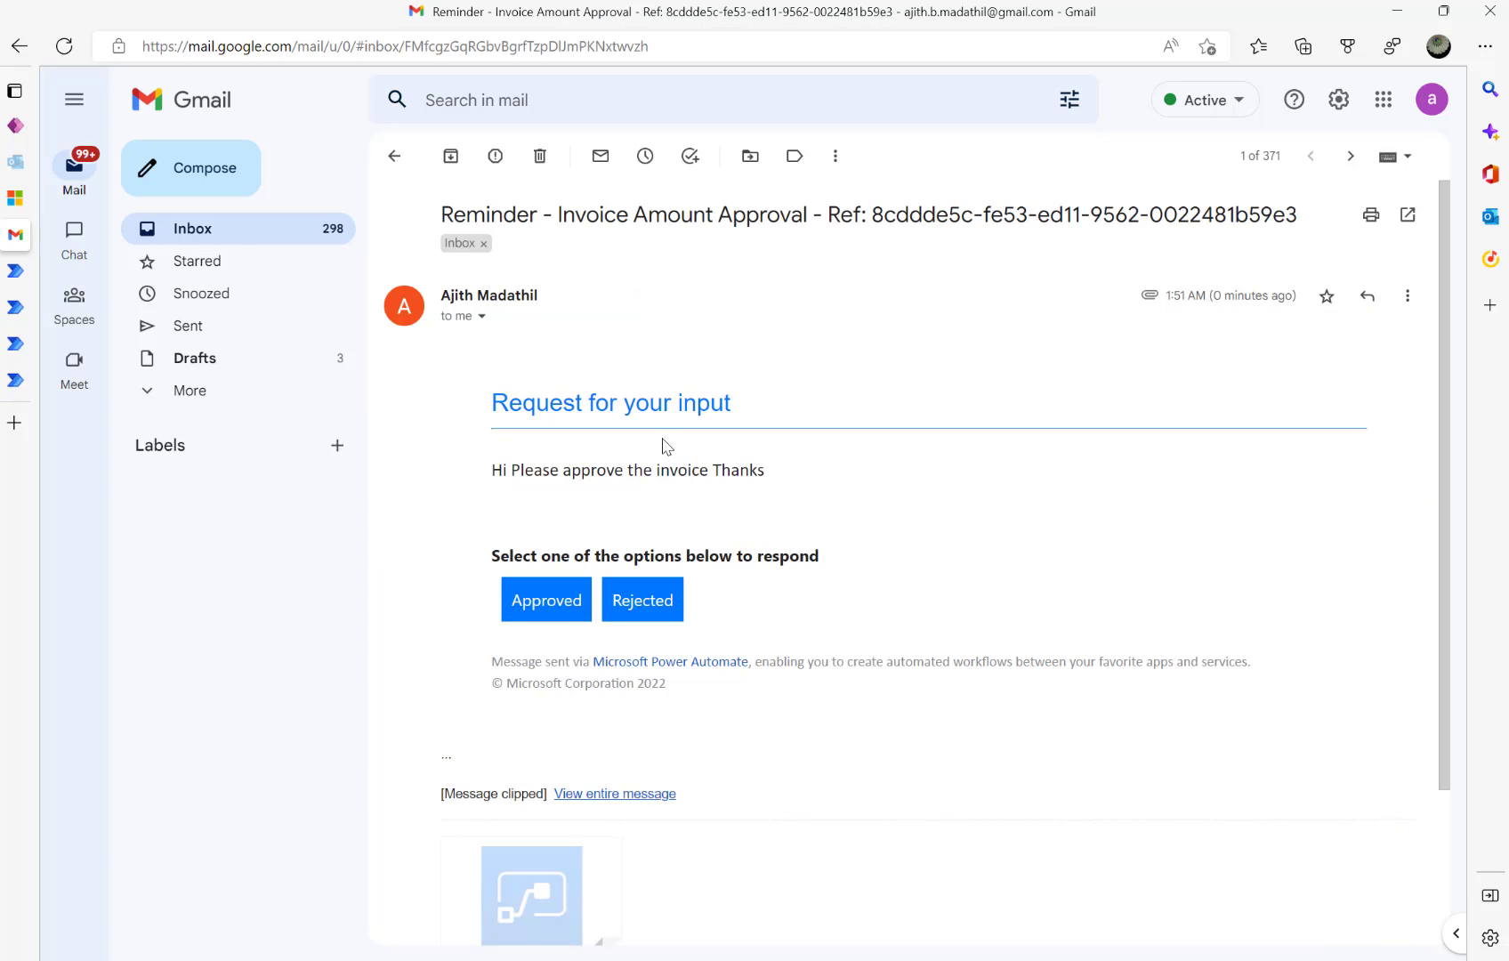
{"action": "left_click", "coordinate": [399, 158]}
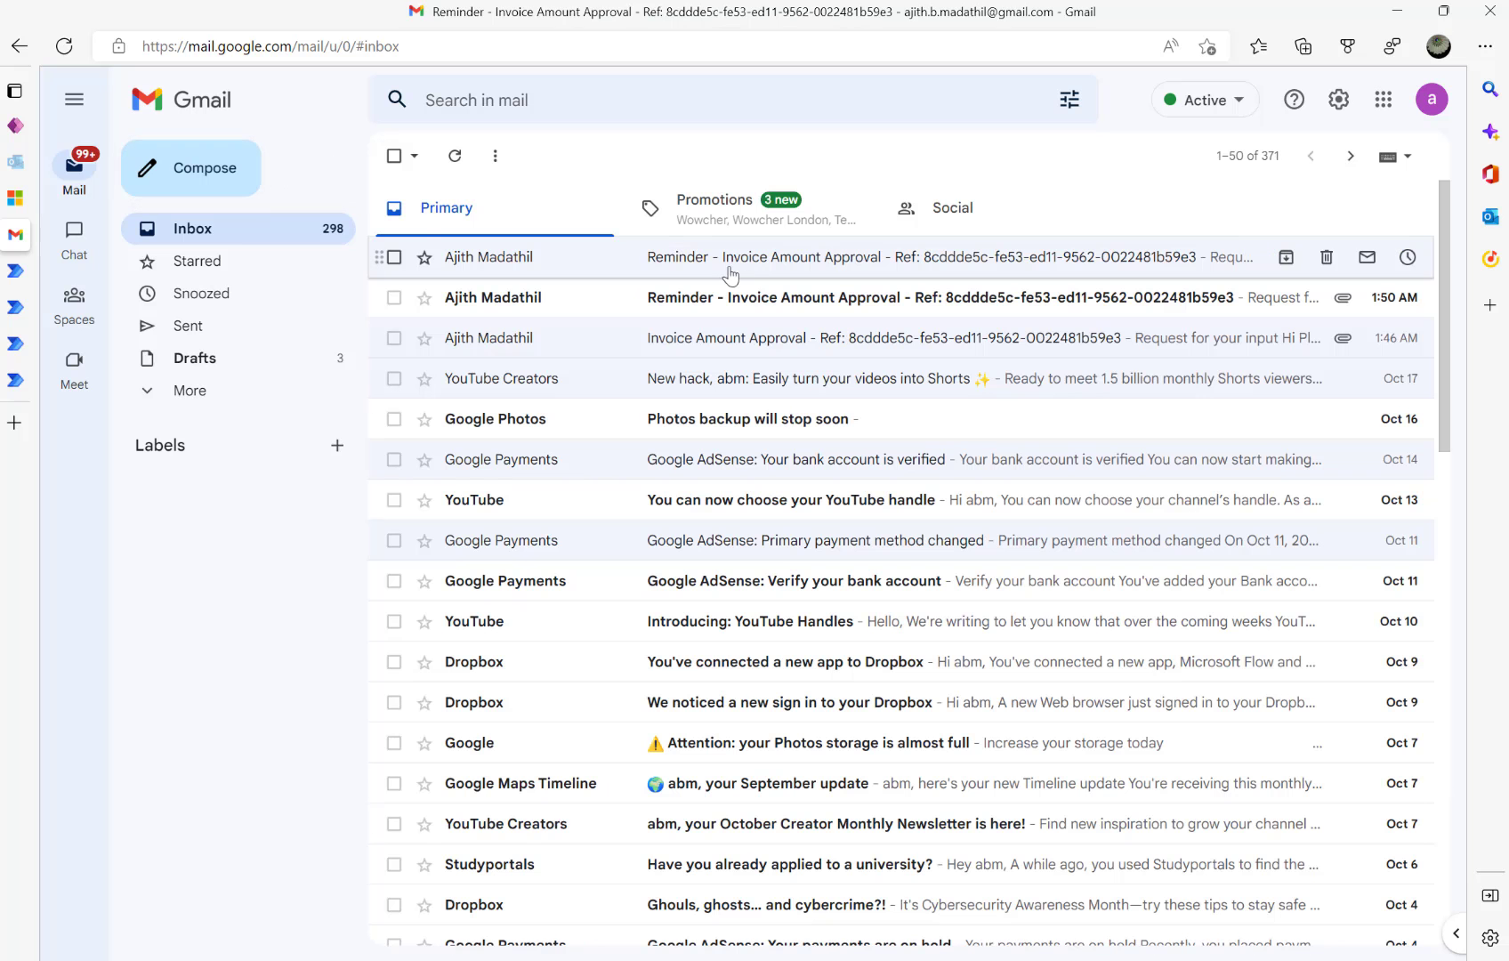
{"action": "left_click", "coordinate": [756, 298]}
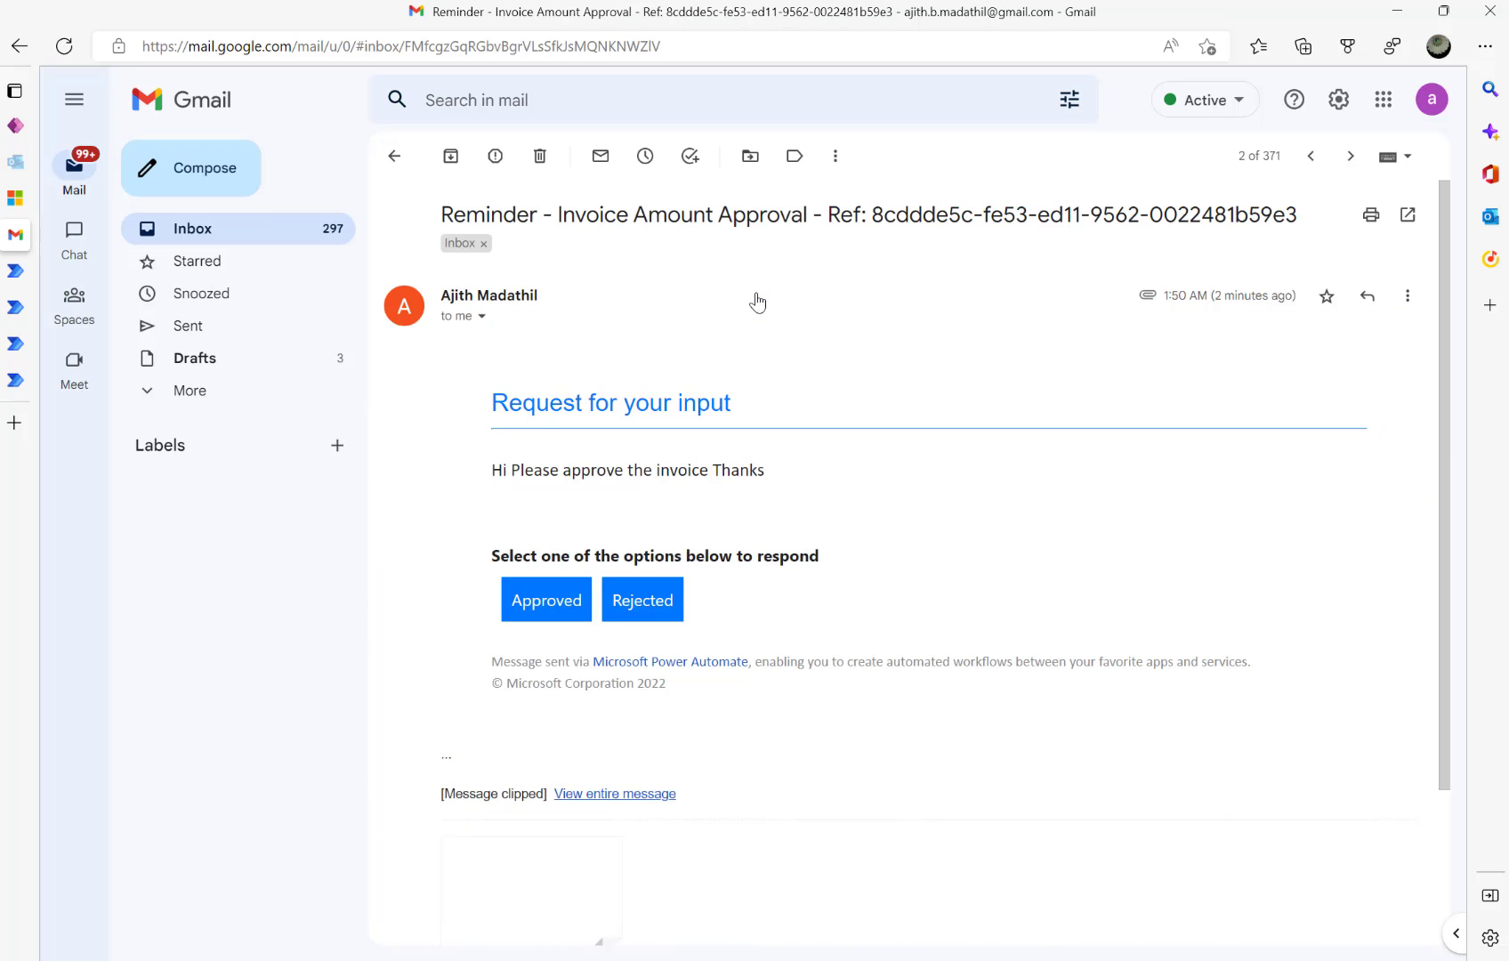
{"action": "left_click", "coordinate": [396, 155]}
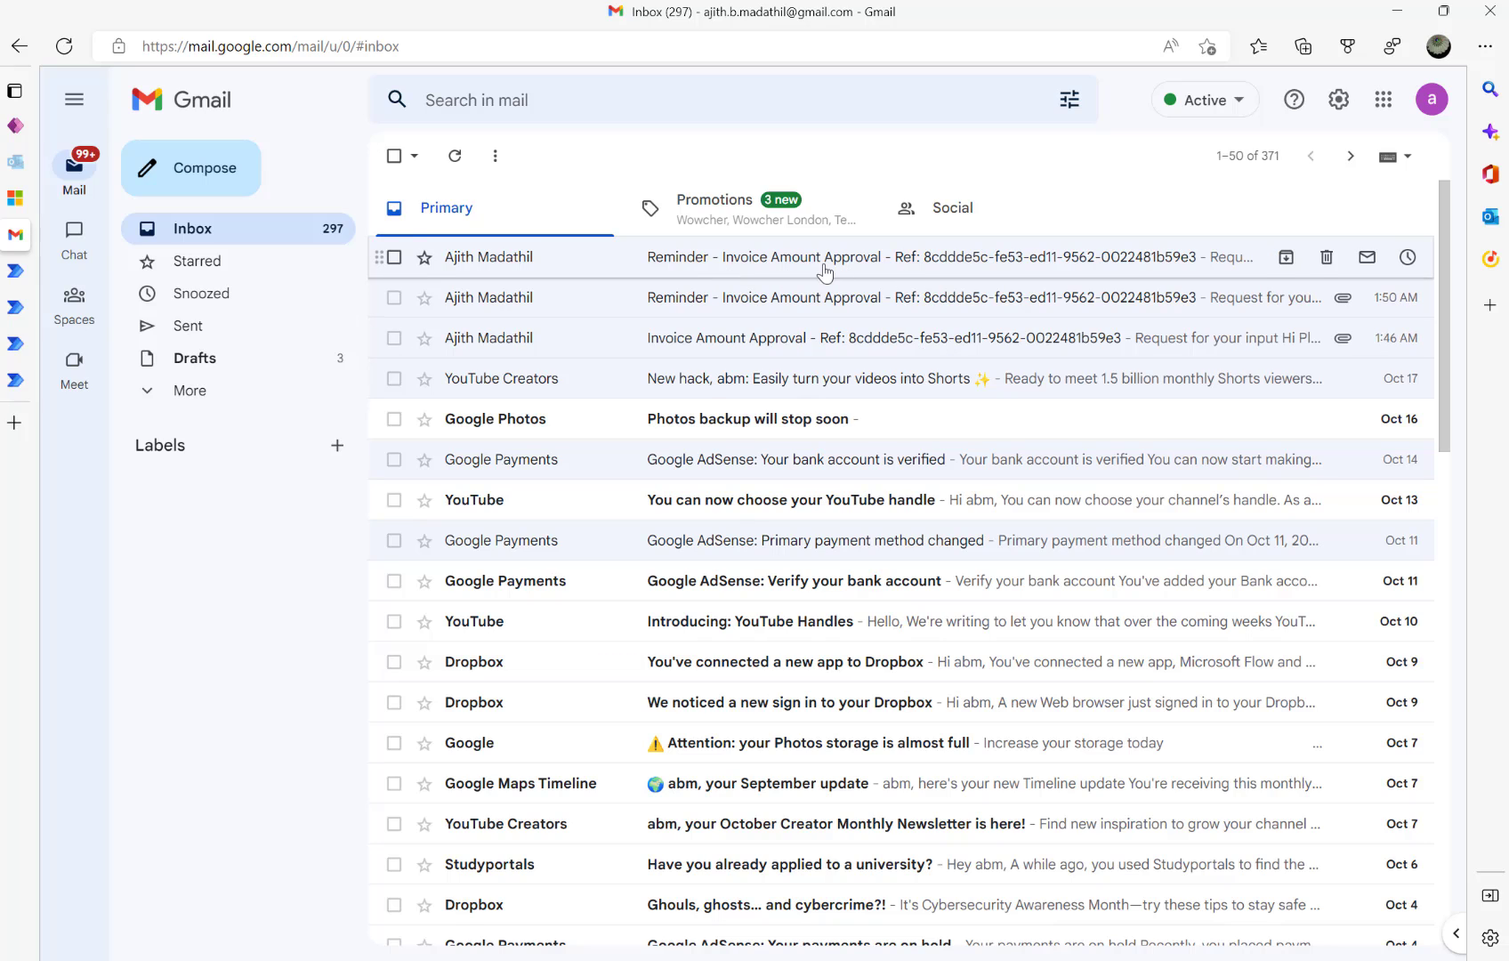
{"action": "left_click", "coordinate": [725, 305]}
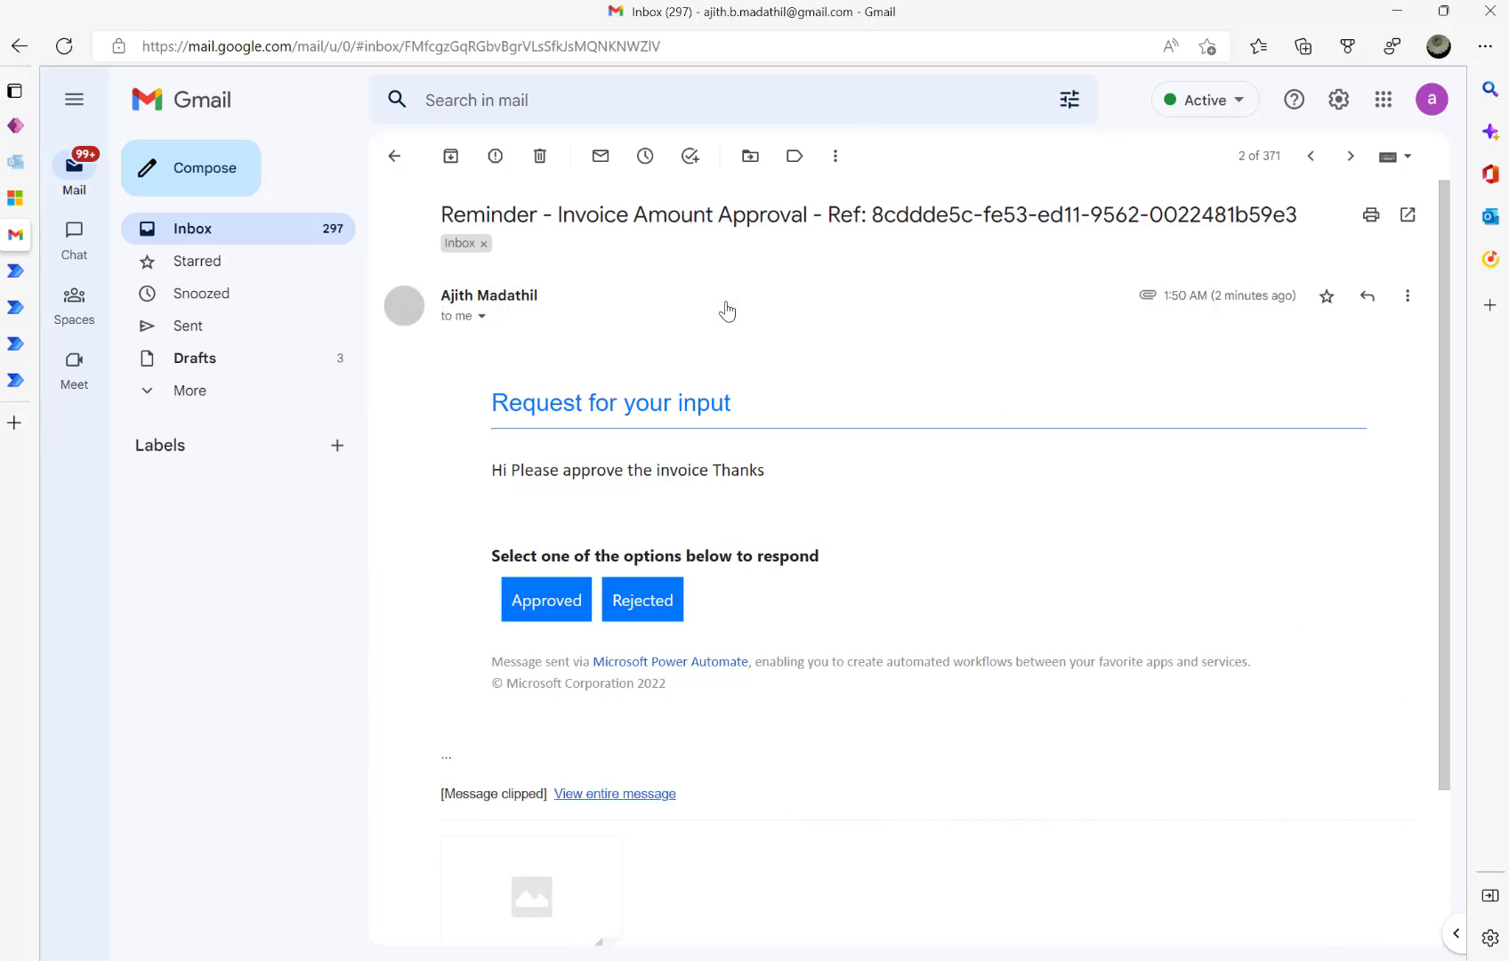
{"action": "left_click", "coordinate": [556, 599]}
{"action": "left_click", "coordinate": [651, 297]}
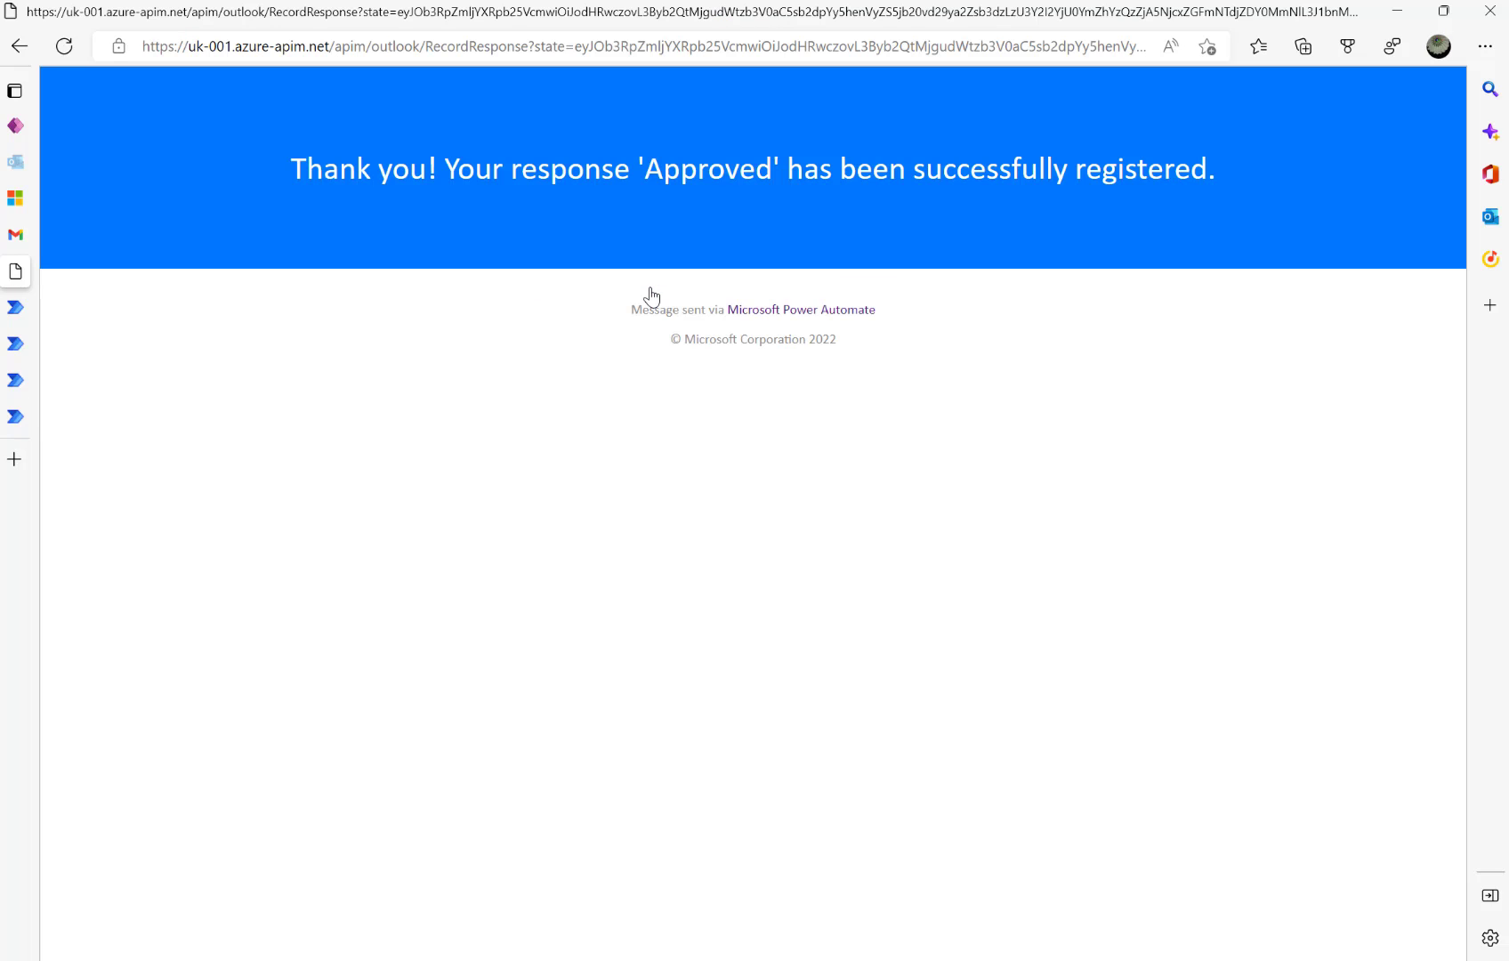
- Refresh the email reminders to see the Approved response and check Invoice 500 in Customer Invoices
{"action": "mouse_move", "coordinate": [36, 308]}
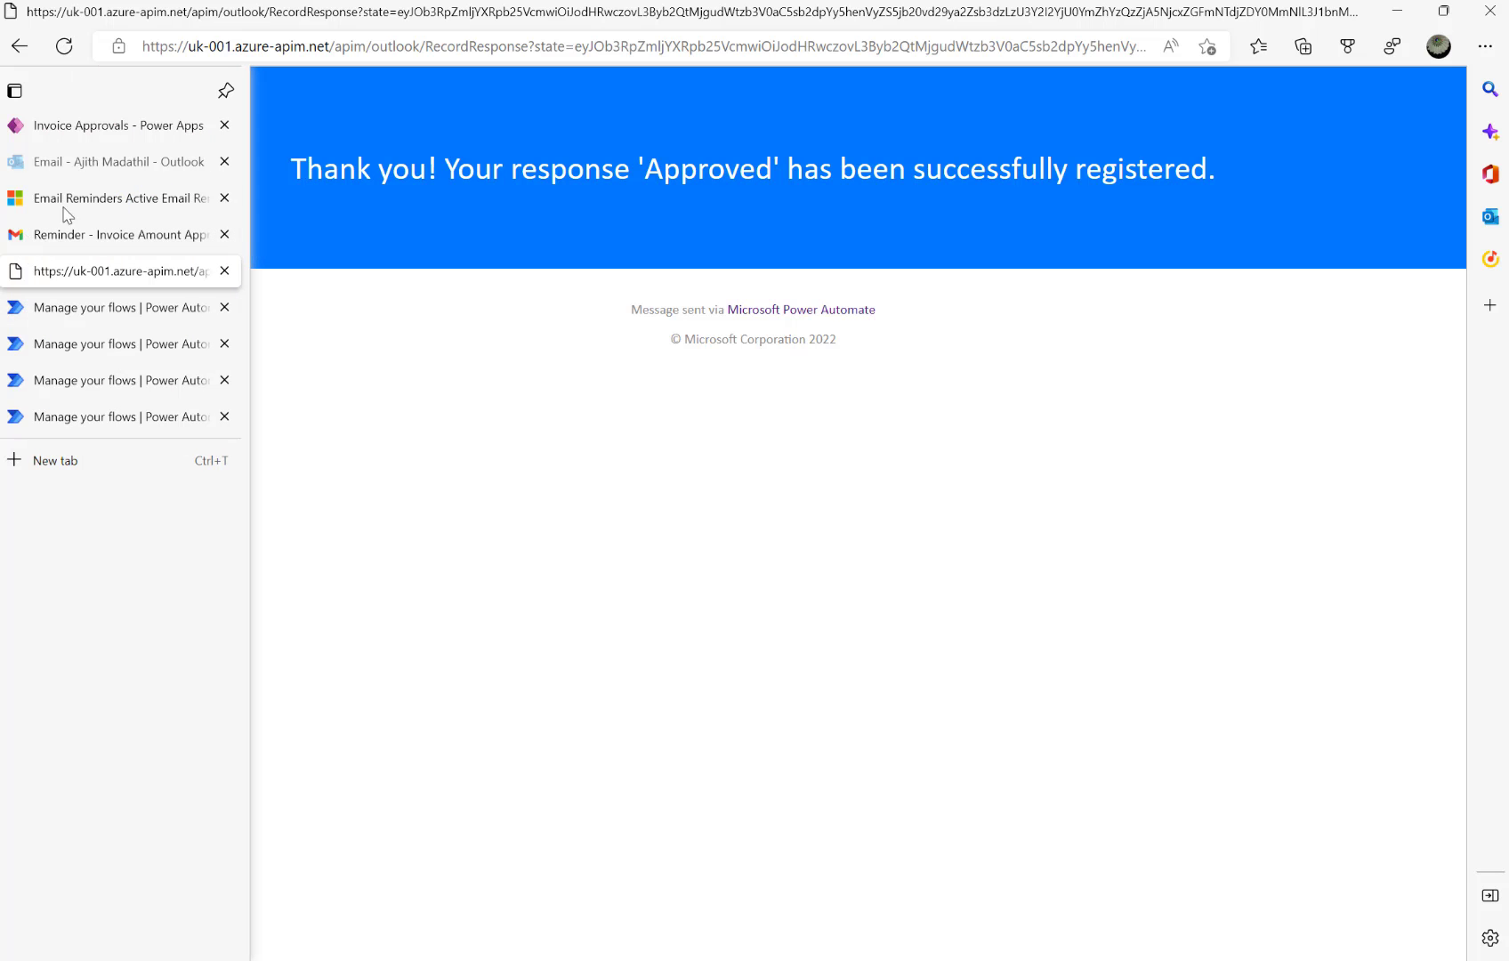
{"action": "left_click", "coordinate": [116, 201]}
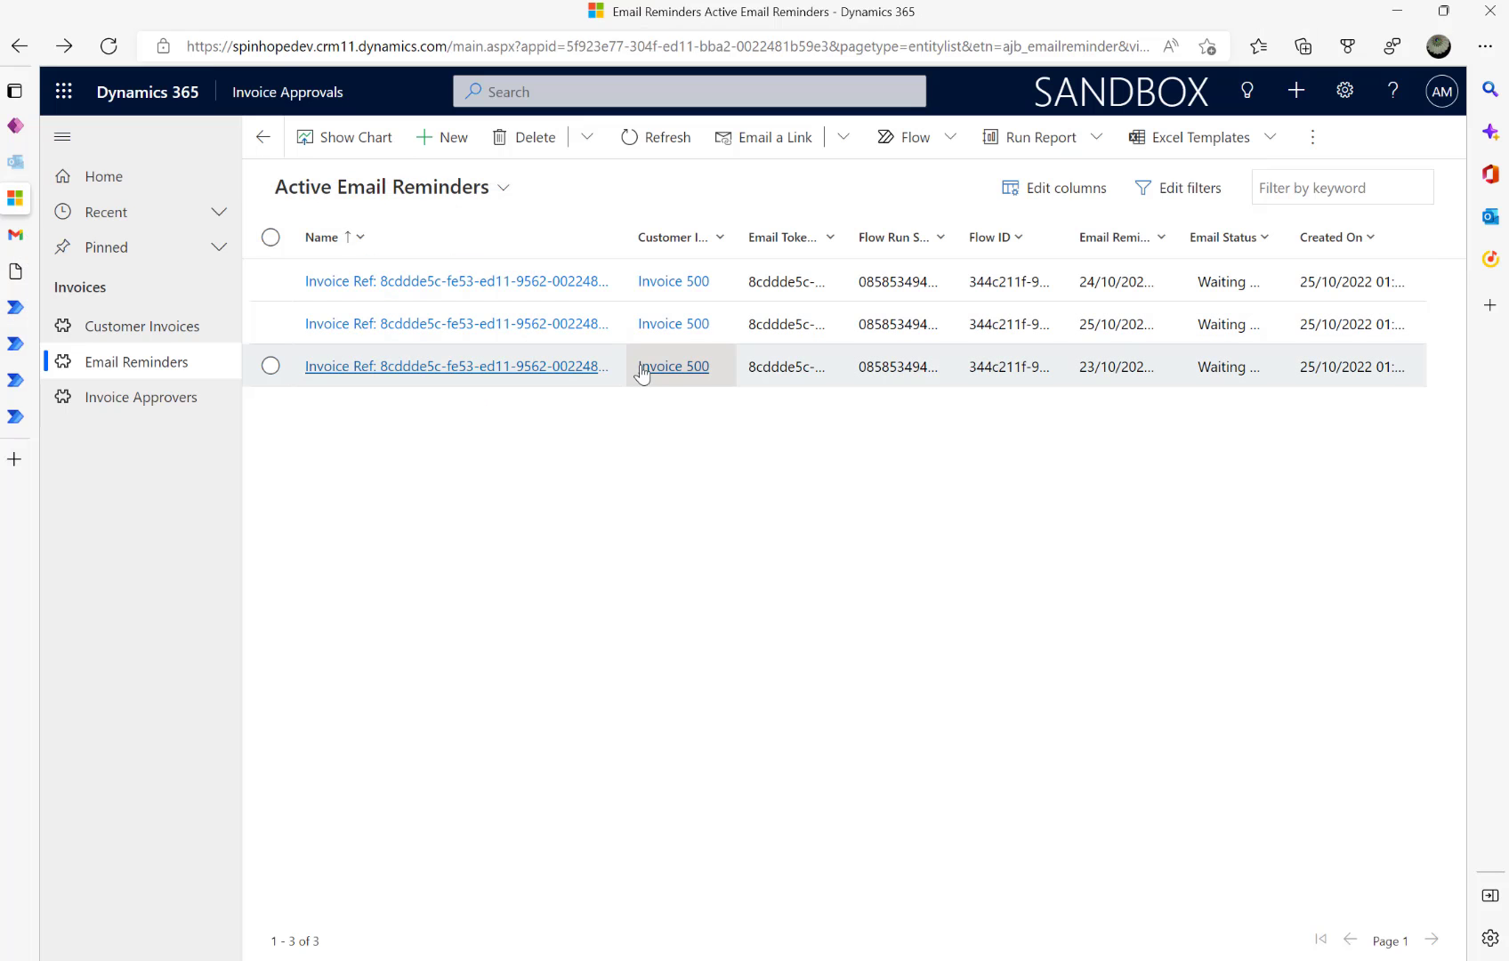
{"action": "left_click", "coordinate": [644, 142]}
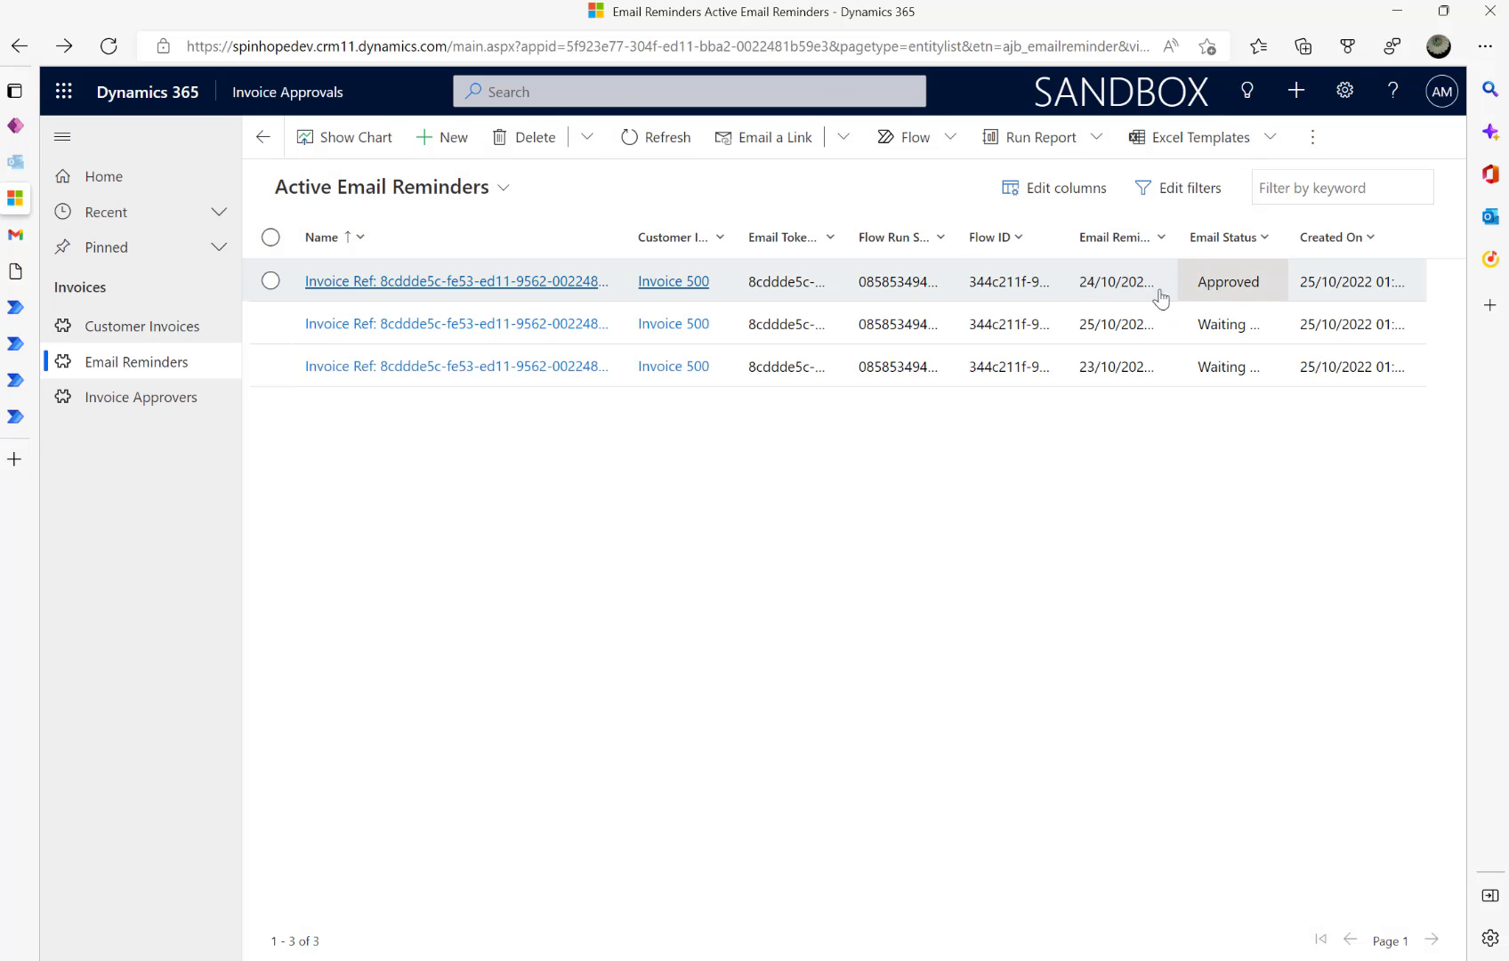
{"action": "left_click", "coordinate": [153, 313]}
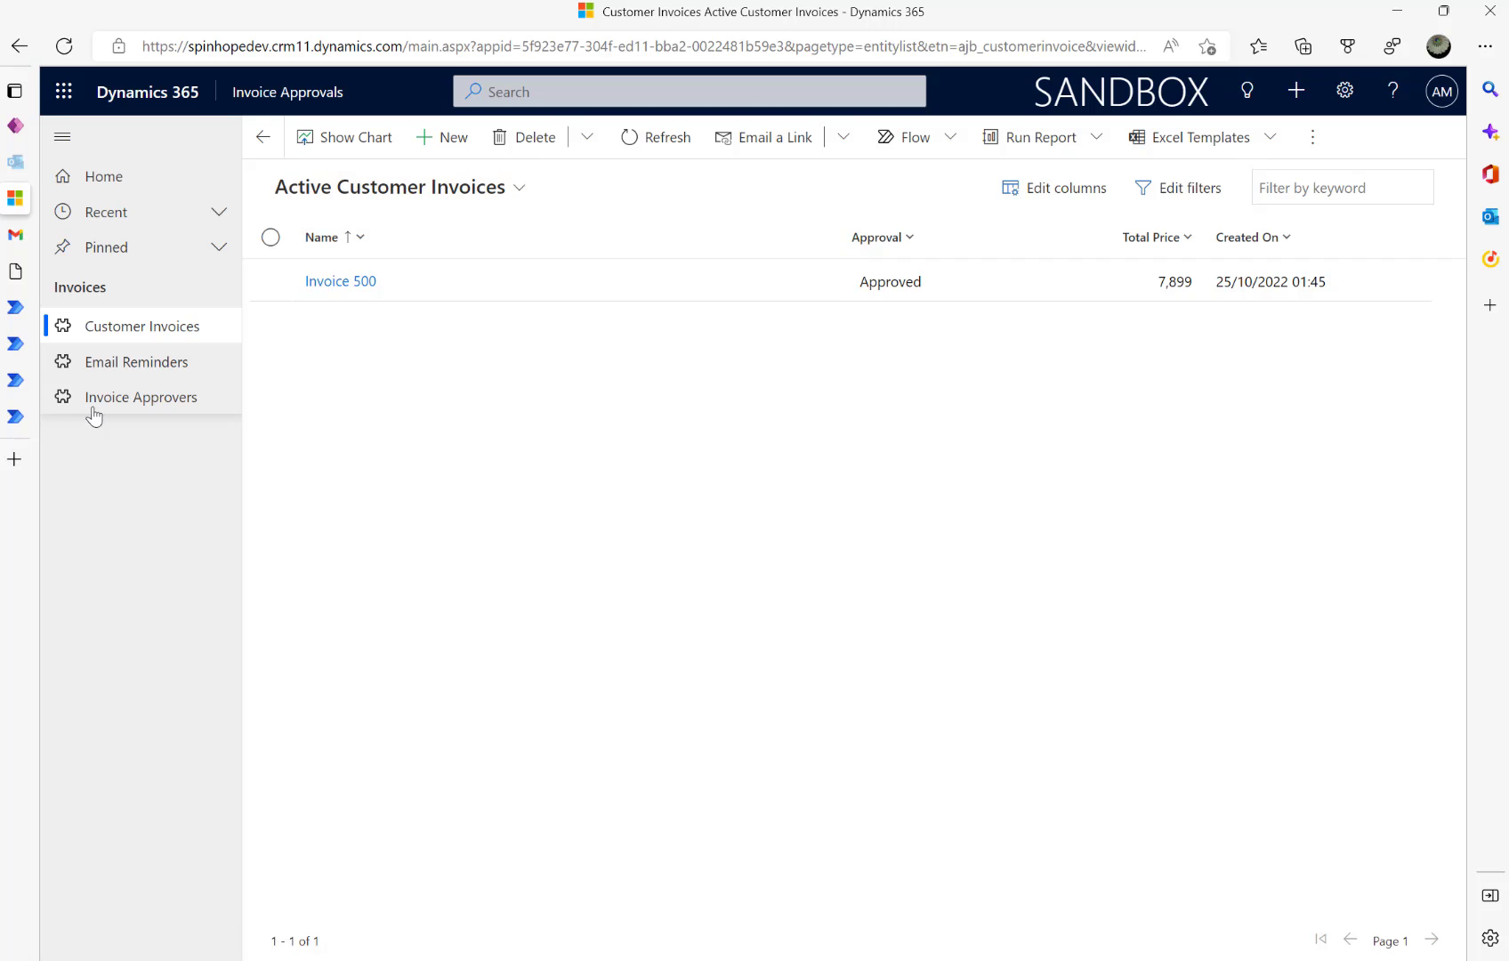
{"action": "left_click", "coordinate": [125, 372]}
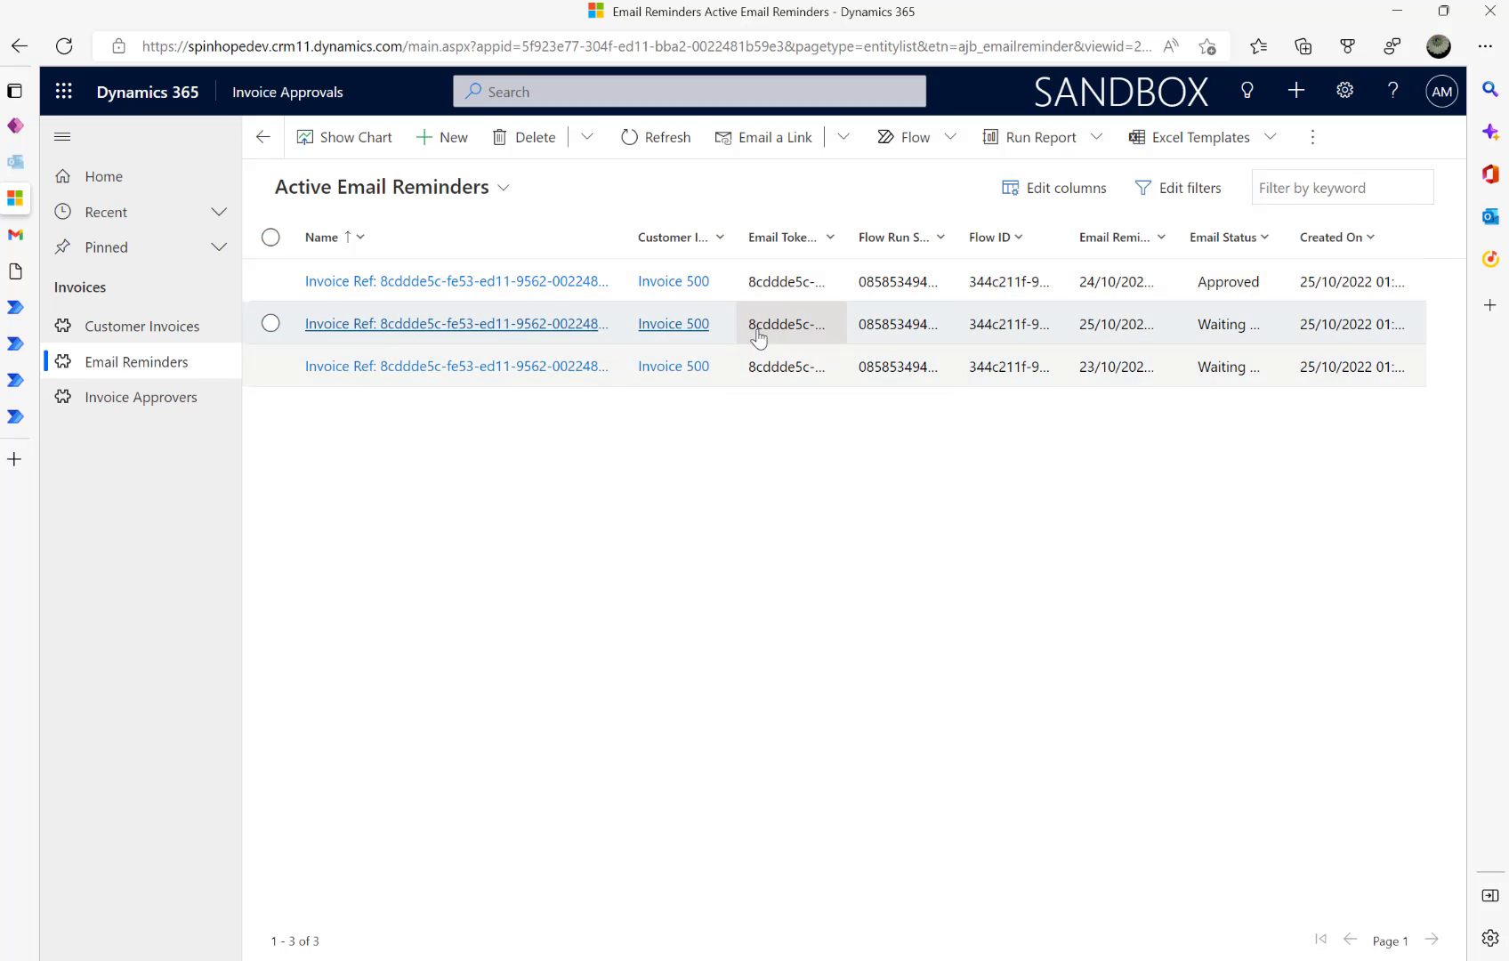
- Refresh the reminders and open the second and third records to confirm they are System Cancelled
{"action": "left_click", "coordinate": [632, 141]}
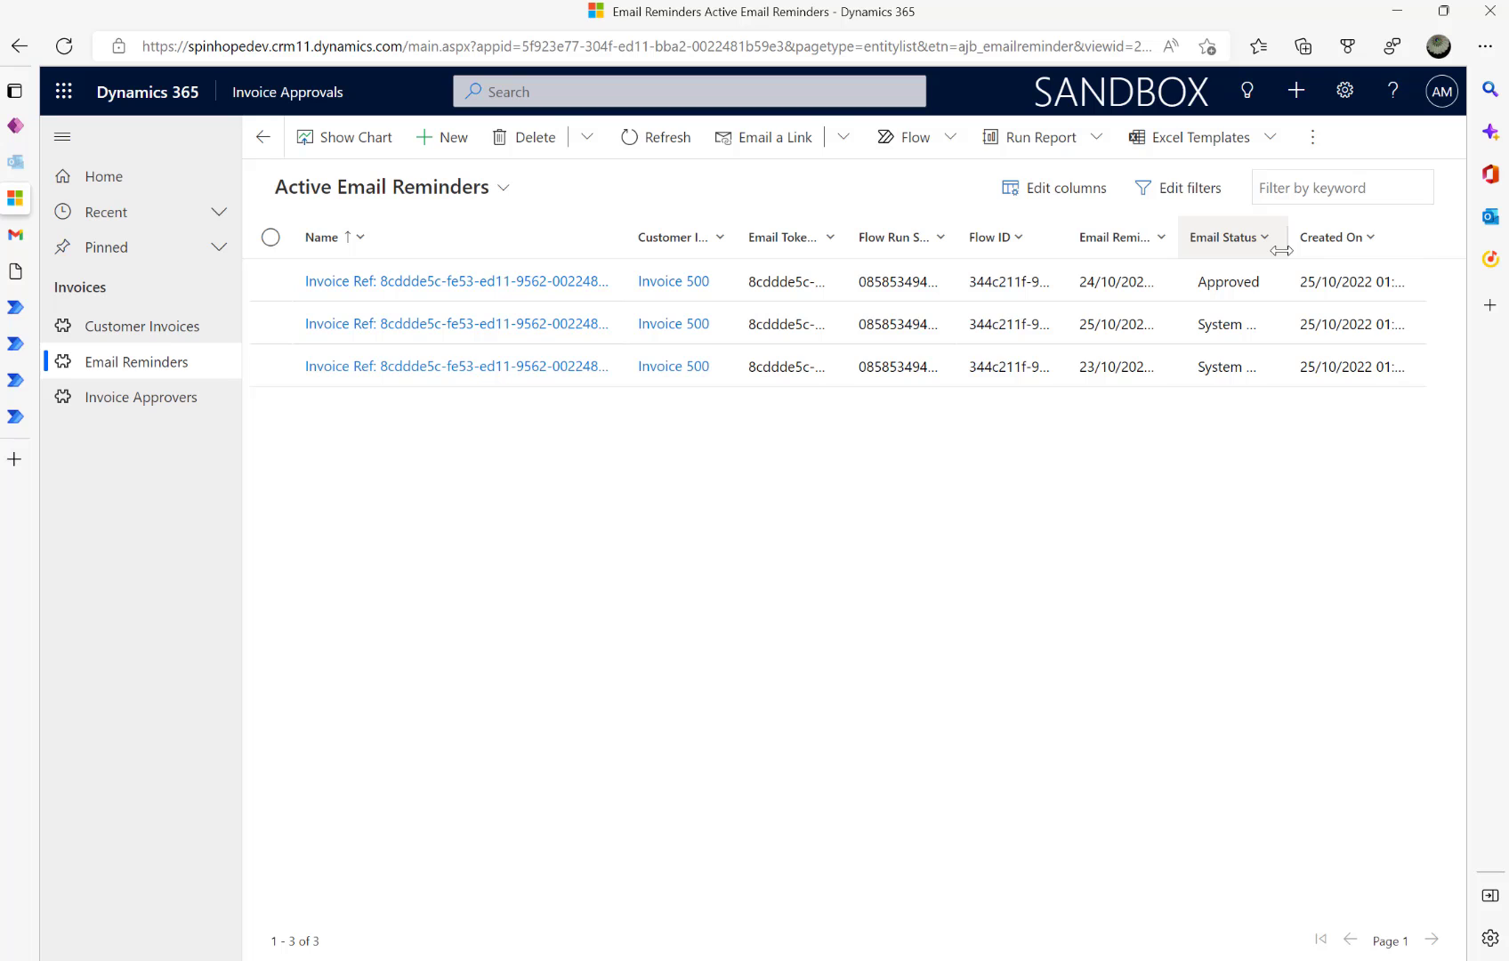
{"action": "left_click", "coordinate": [1332, 241]}
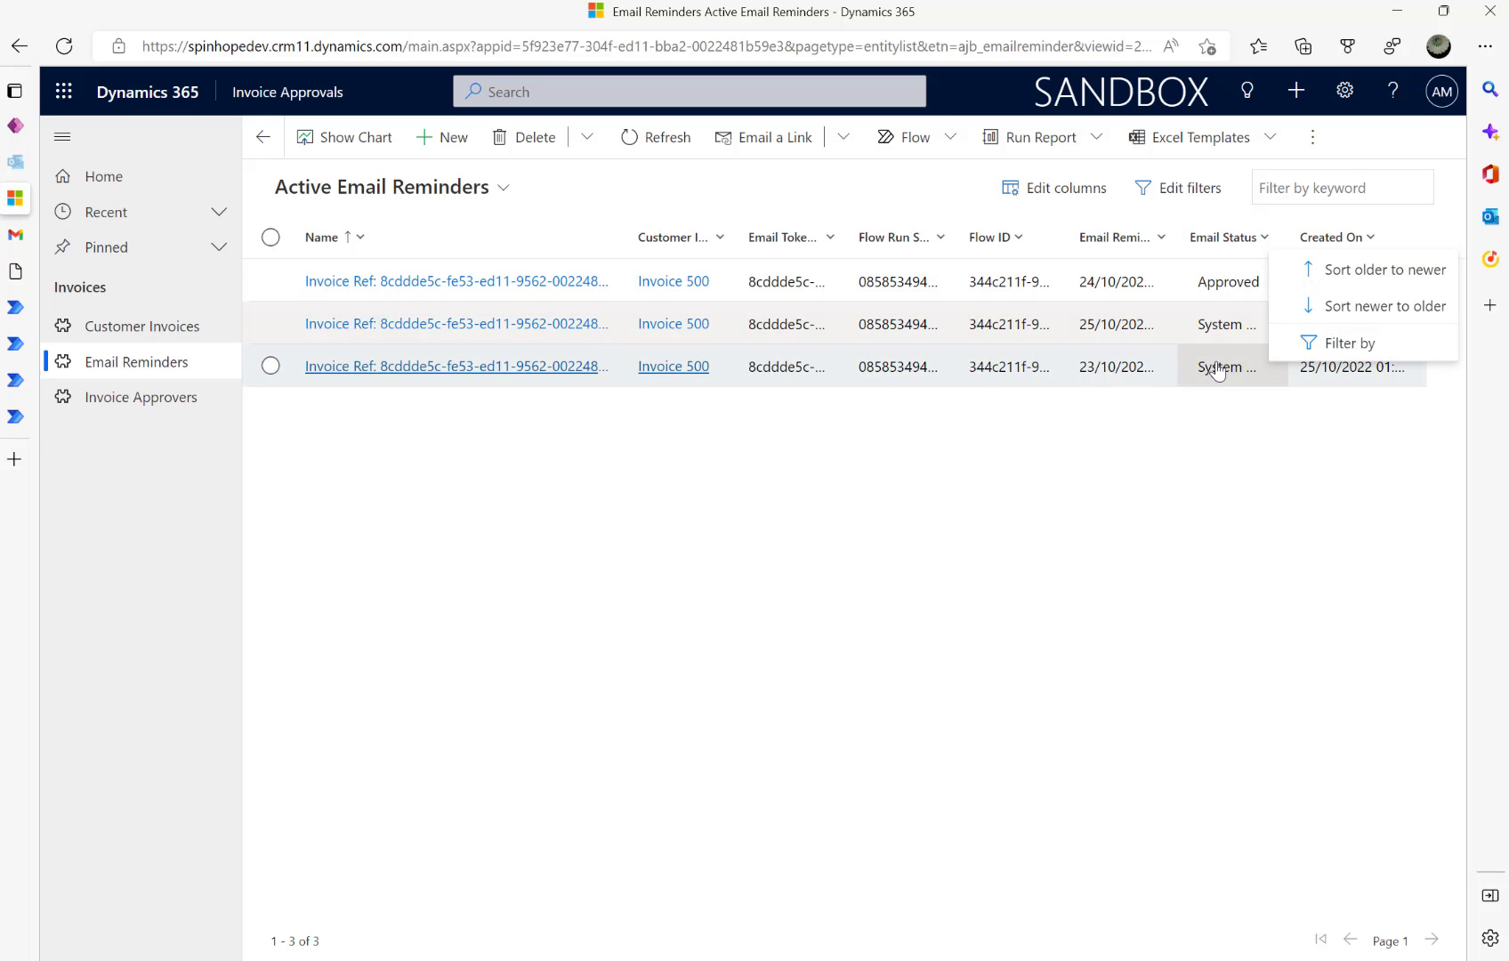
{"action": "left_click", "coordinate": [1037, 330]}
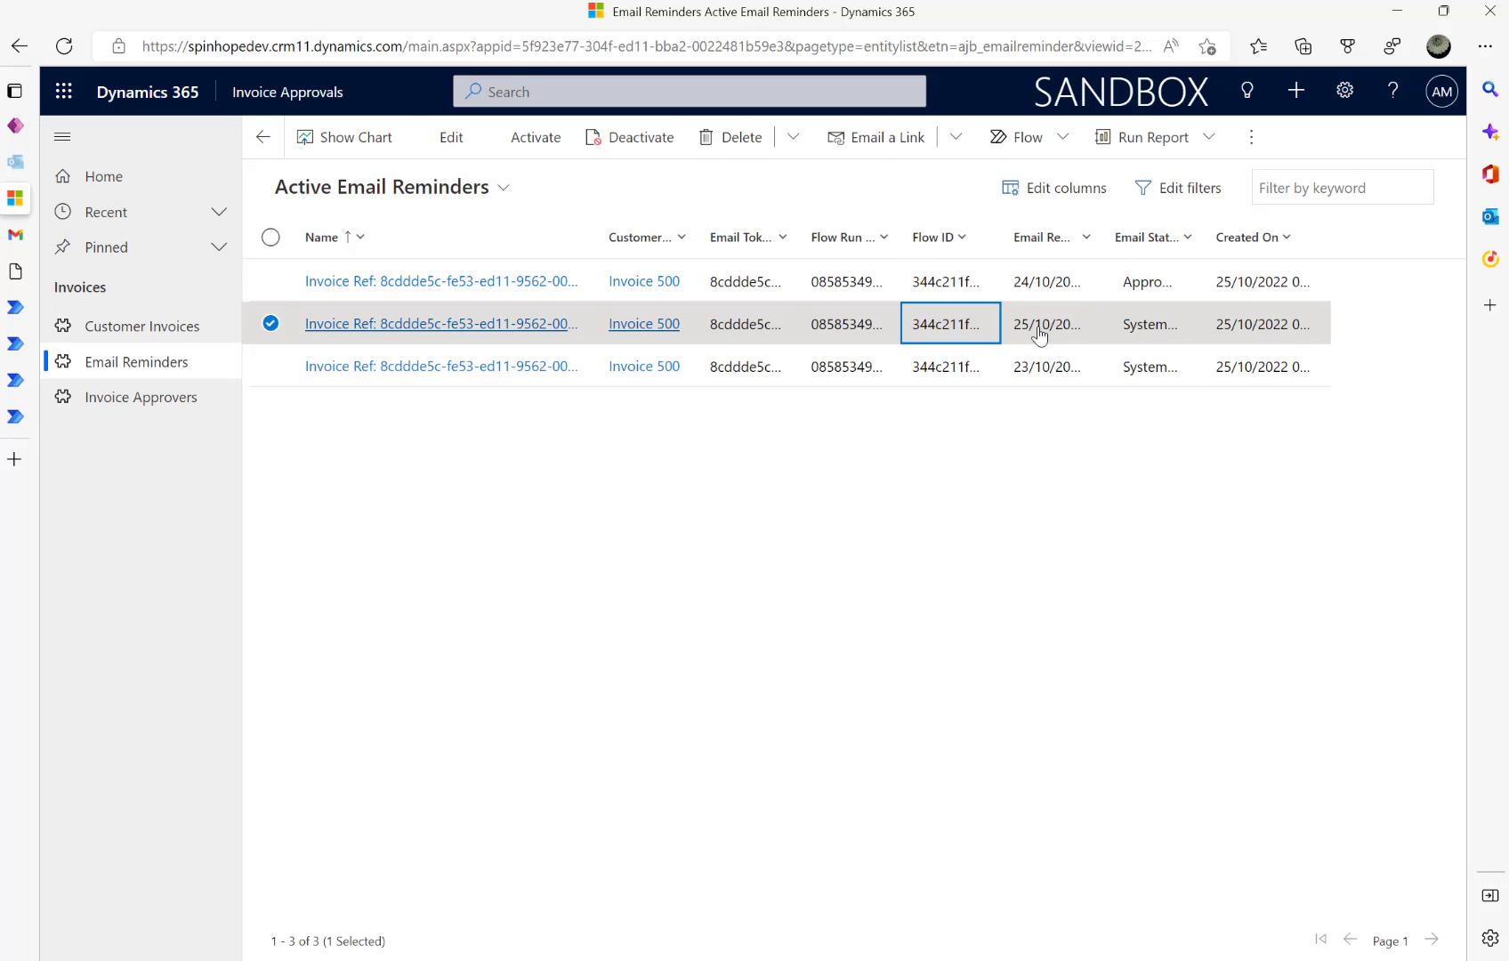
{"action": "left_click", "coordinate": [452, 332]}
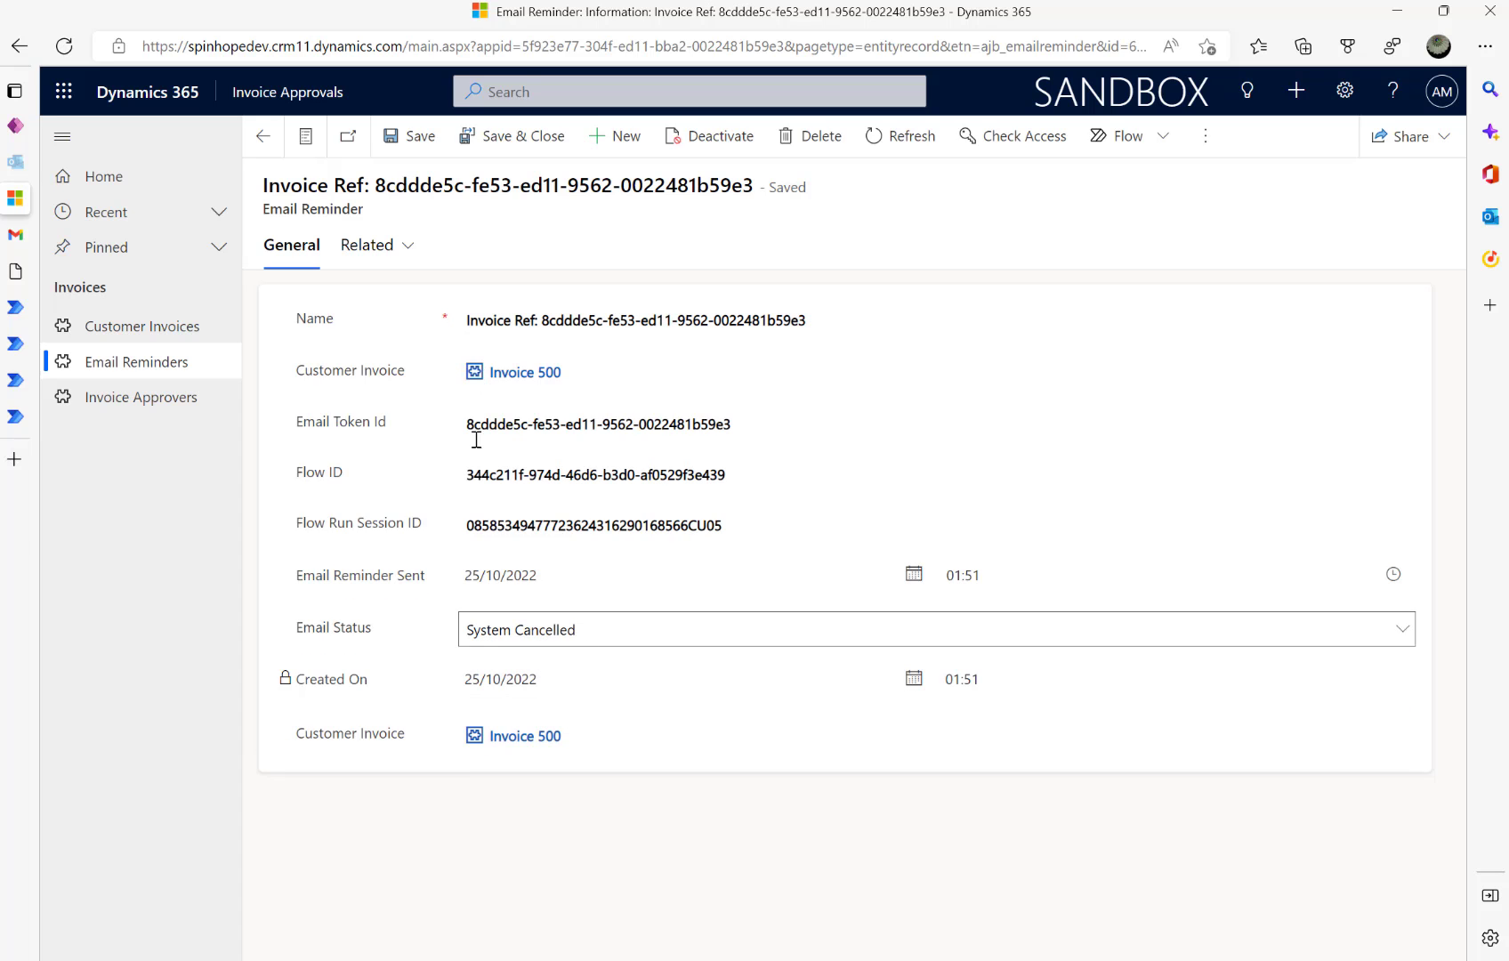
{"action": "left_click", "coordinate": [263, 136]}
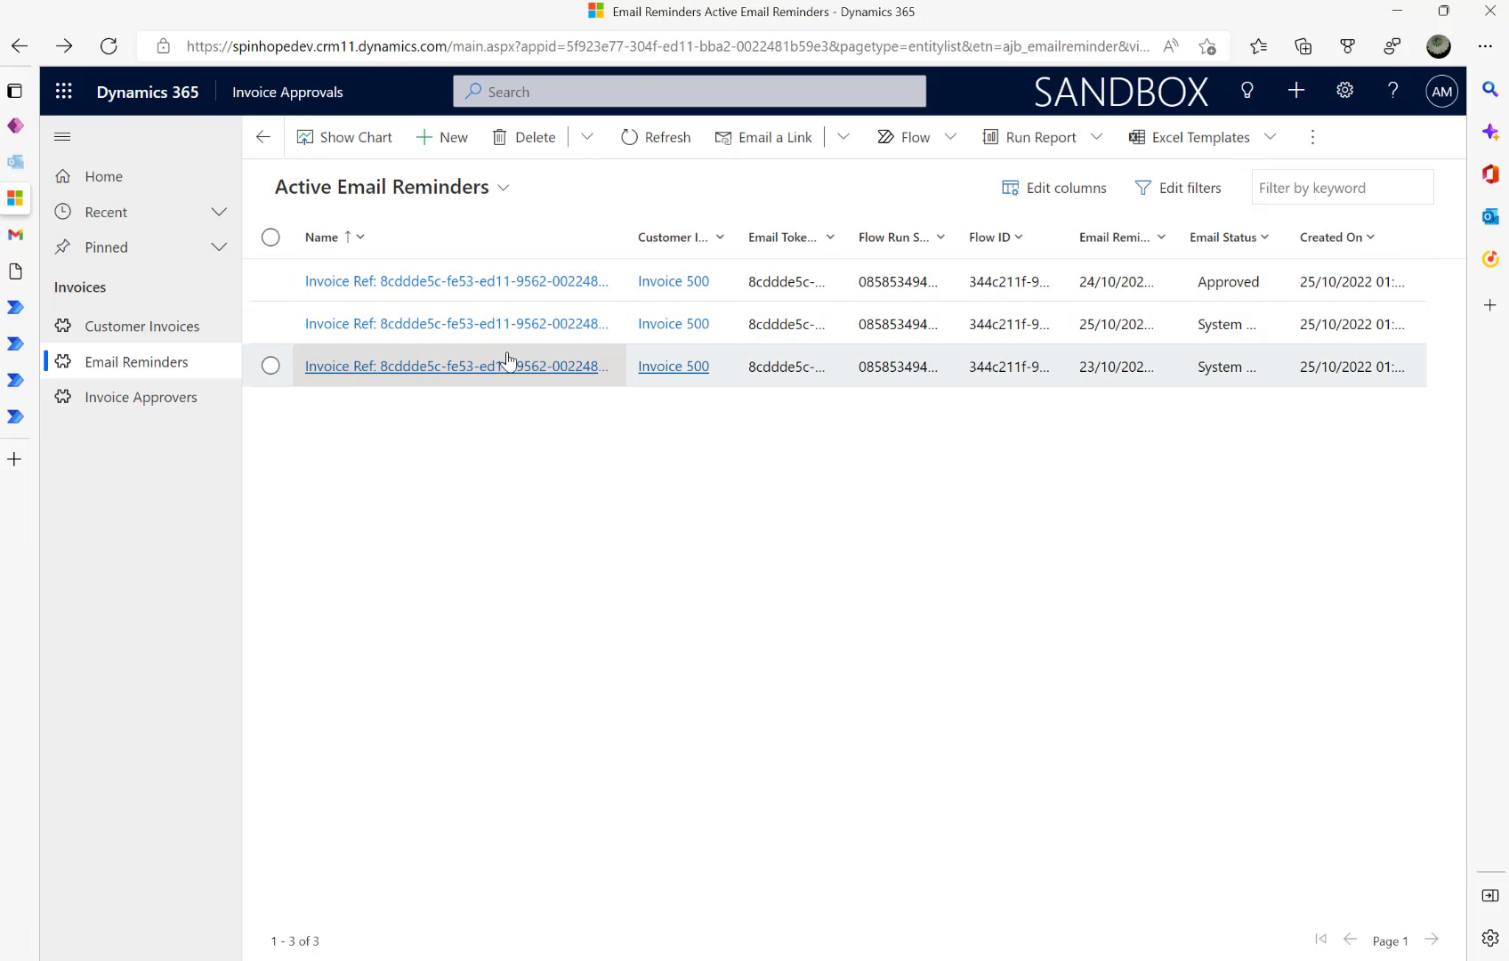
{"action": "left_click", "coordinate": [507, 363]}
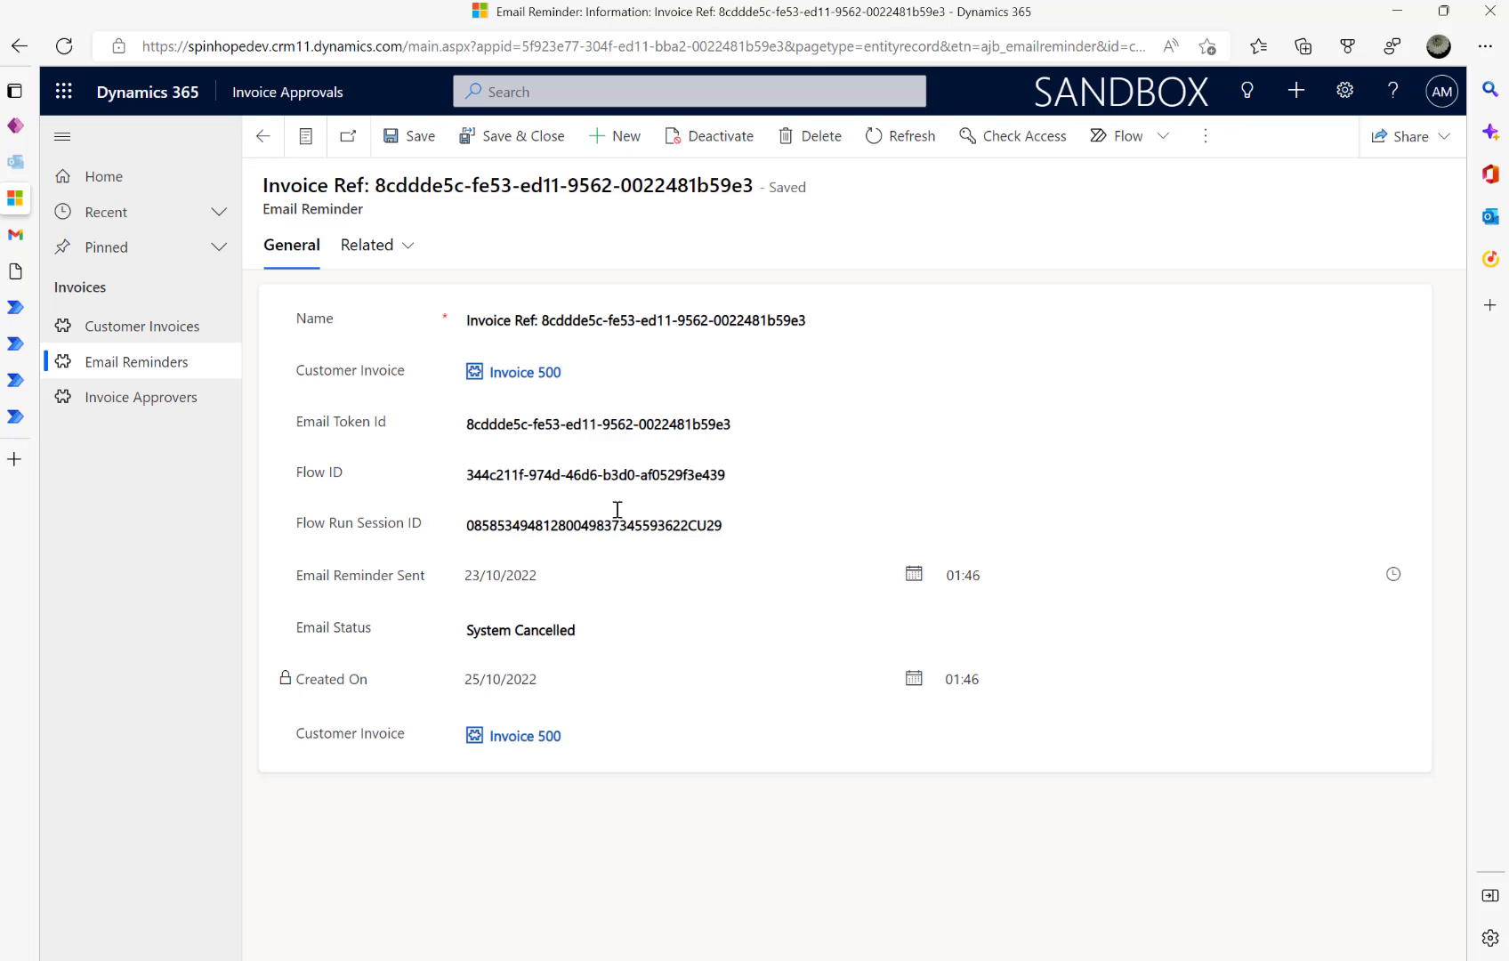
{"action": "left_click", "coordinate": [262, 135]}
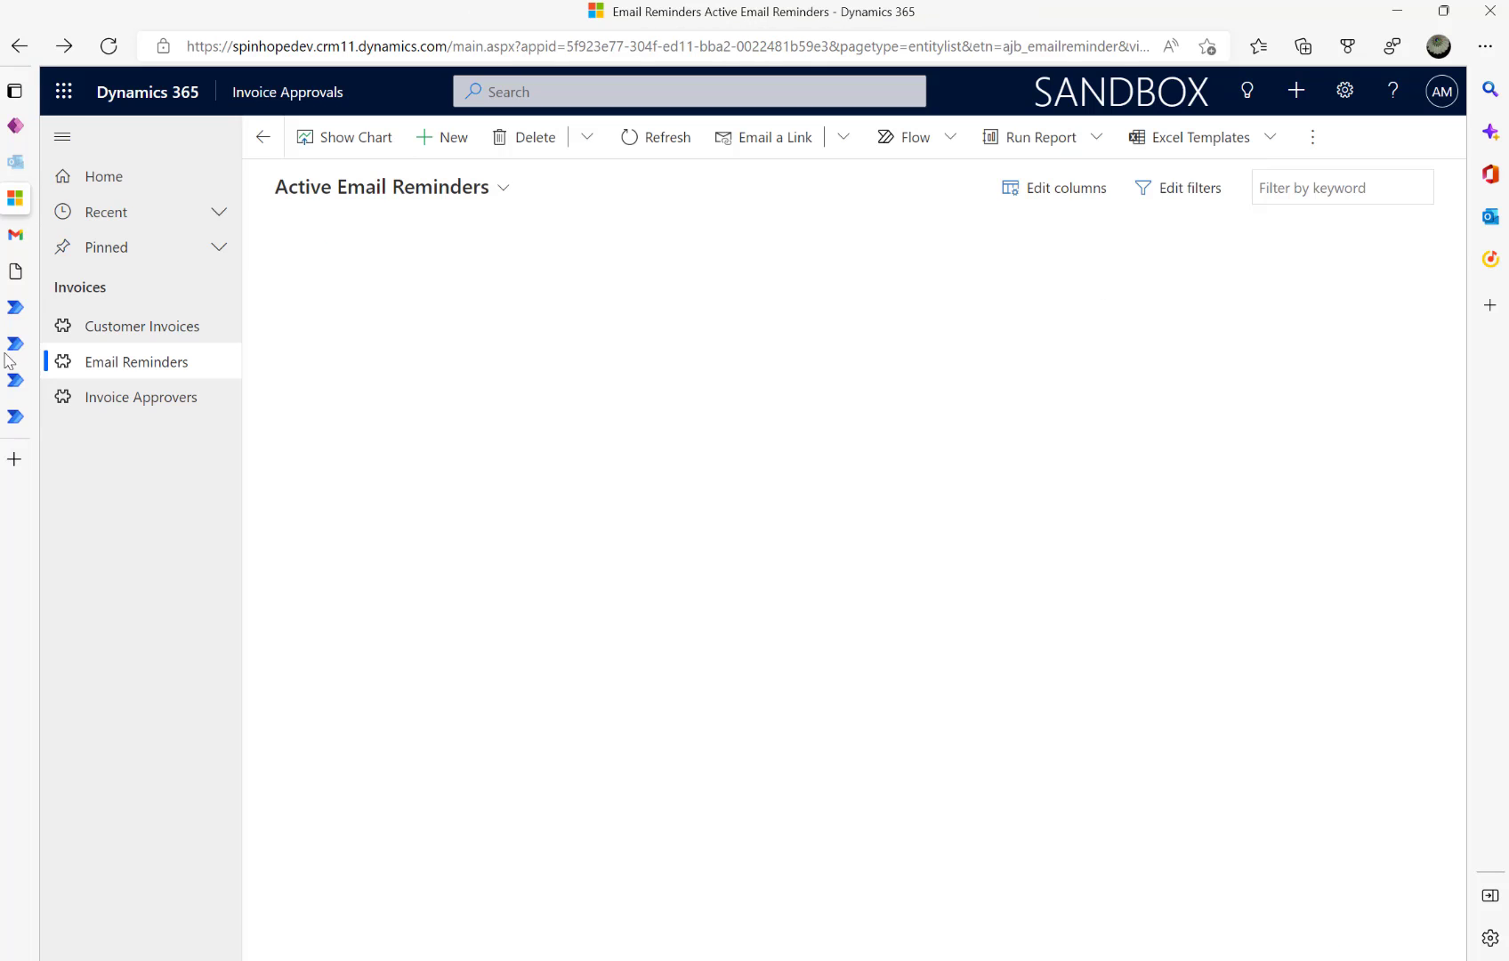
- Refresh Send Initial Email and Reminders runs: 01:50 AM Succeeded, 01:51 and 01:45 AM Canceled
{"action": "mouse_move", "coordinate": [10, 361]}
{"action": "left_click", "coordinate": [74, 353]}
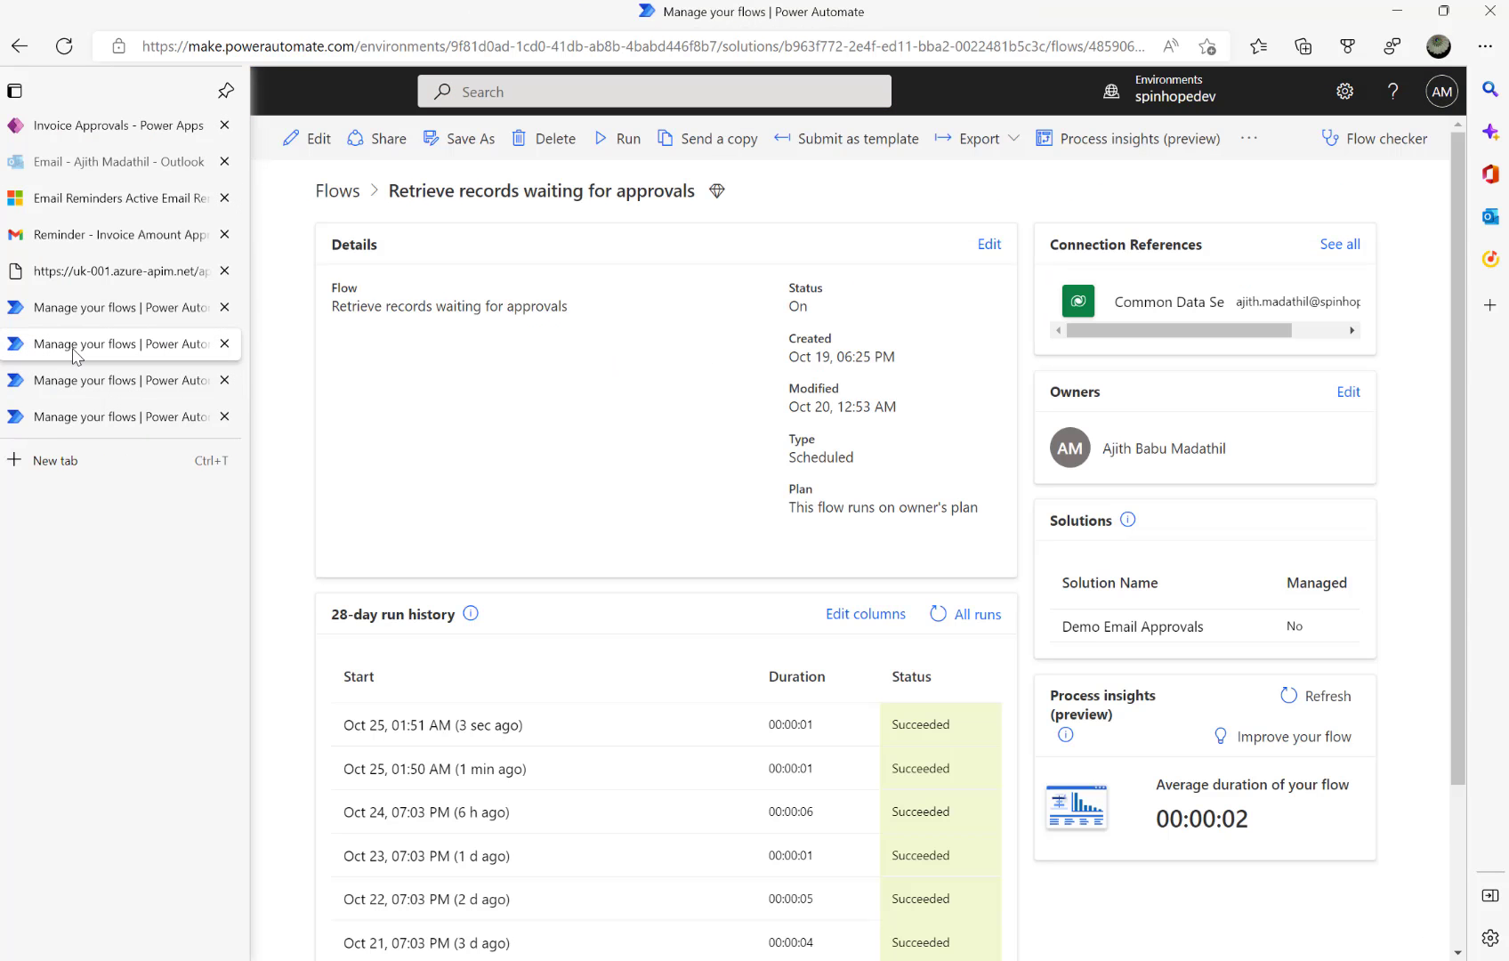
{"action": "left_click", "coordinate": [64, 381]}
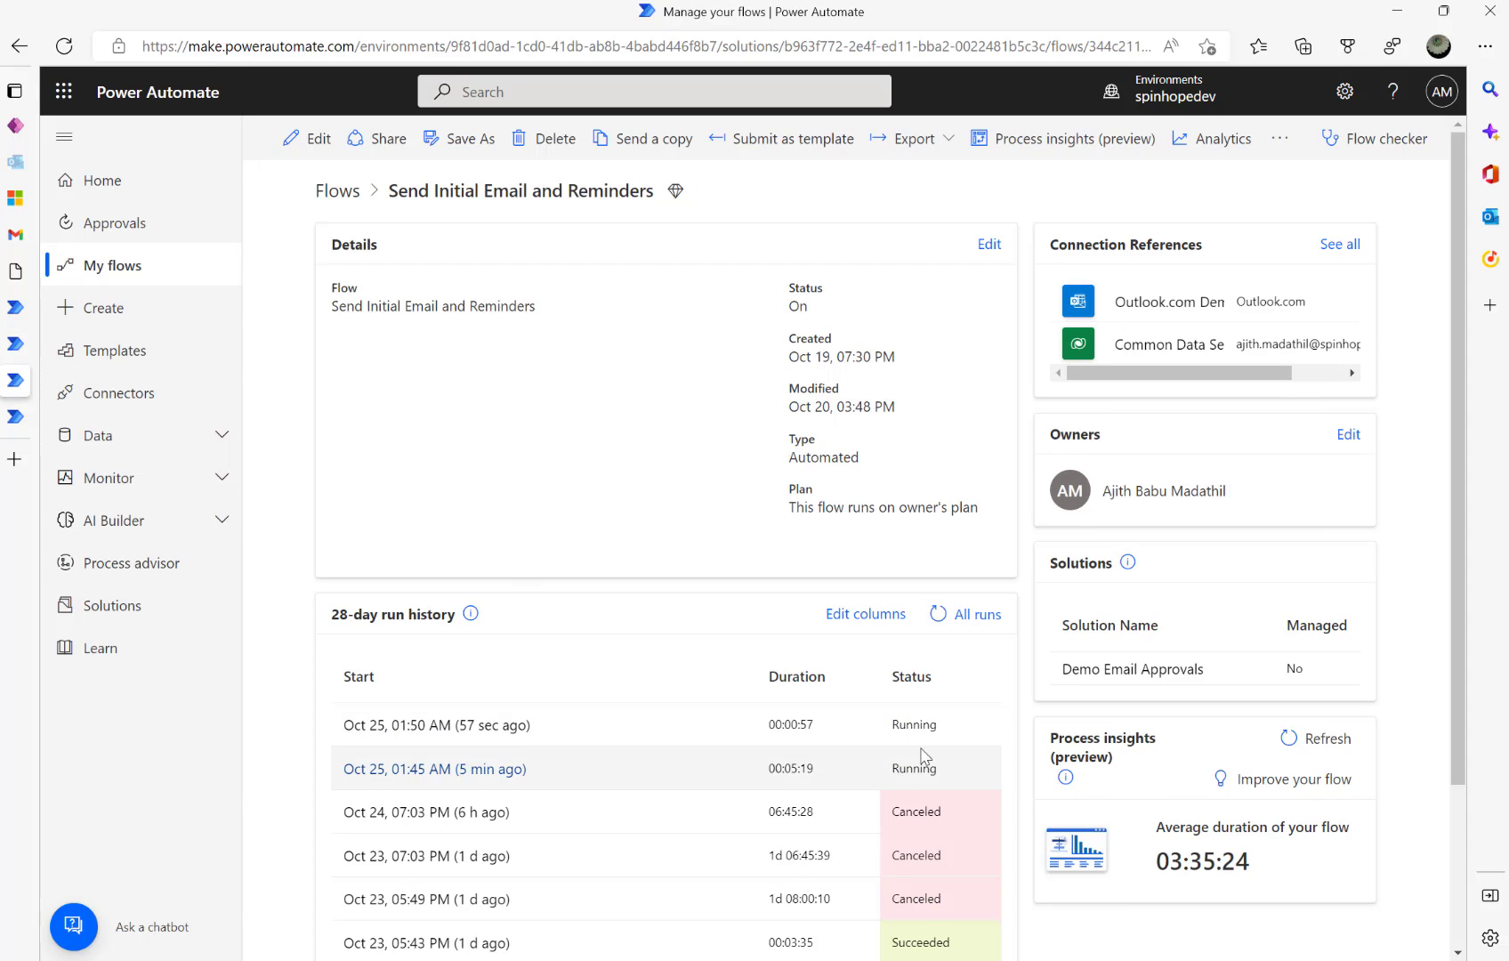
{"action": "left_click", "coordinate": [938, 616]}
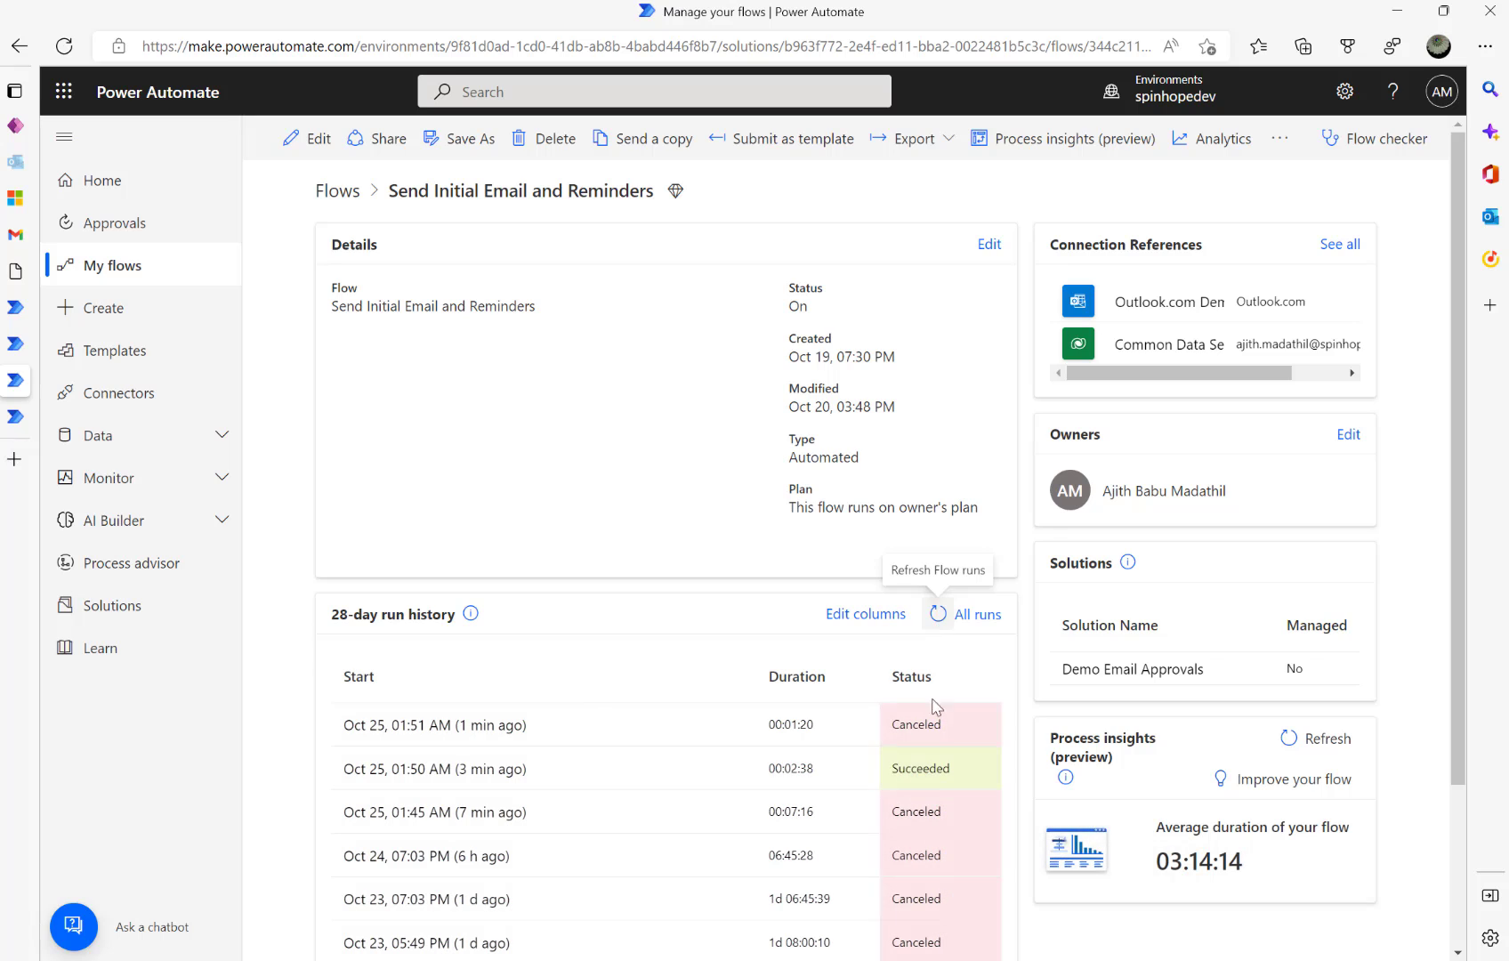
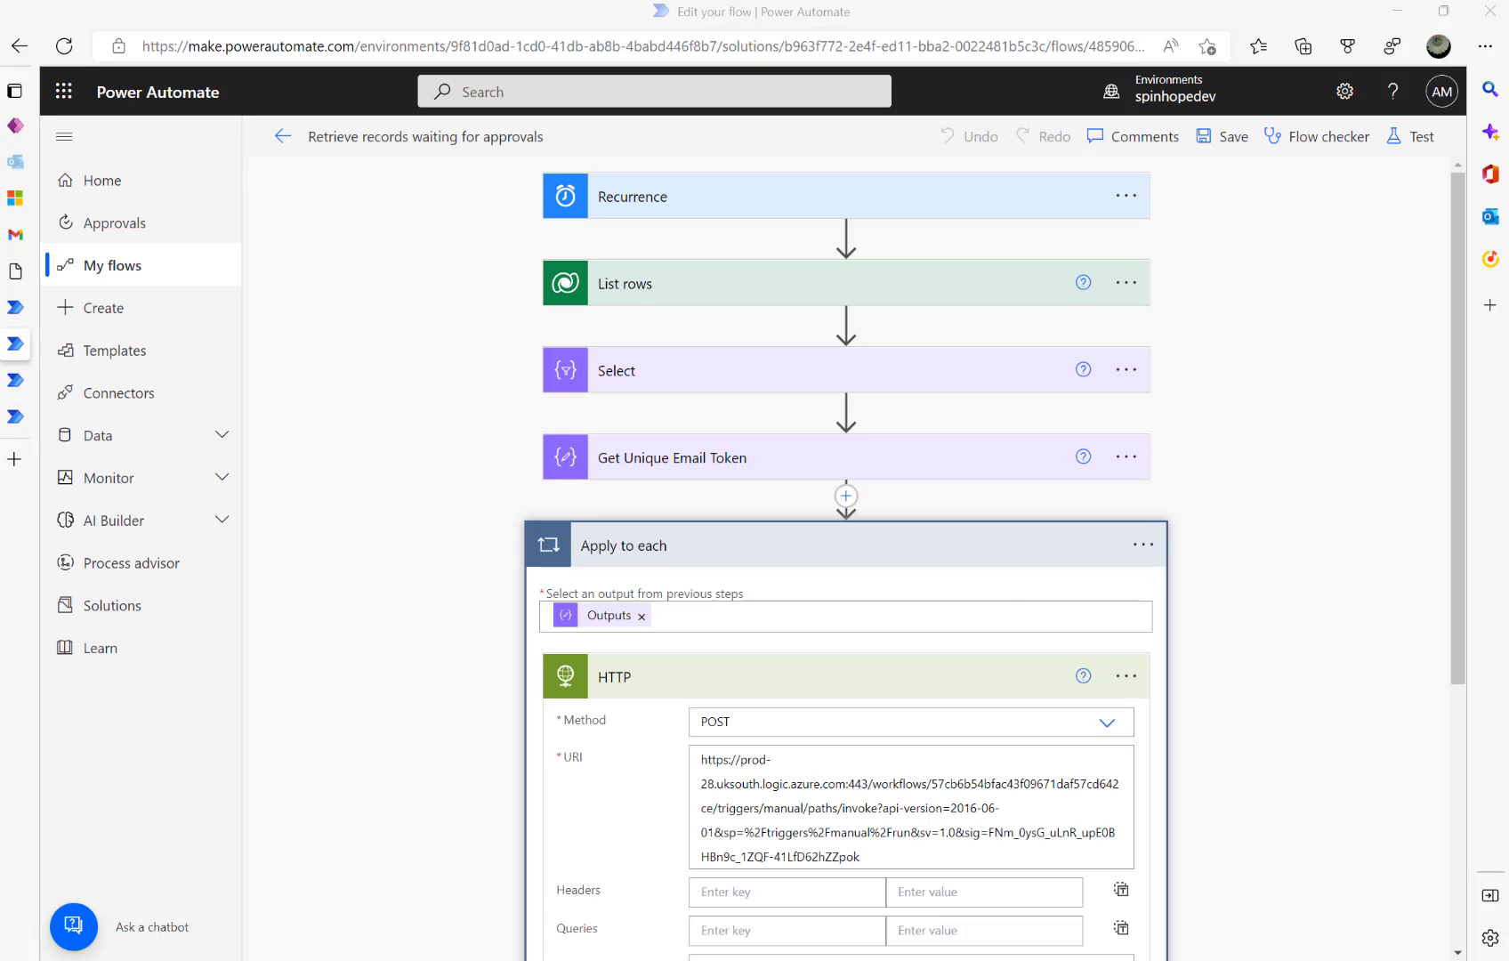
- Scroll down through the HTTP action's settings
{"action": "scroll", "coordinate": [819, 656], "scroll_direction": "down", "scroll_amount": 2}
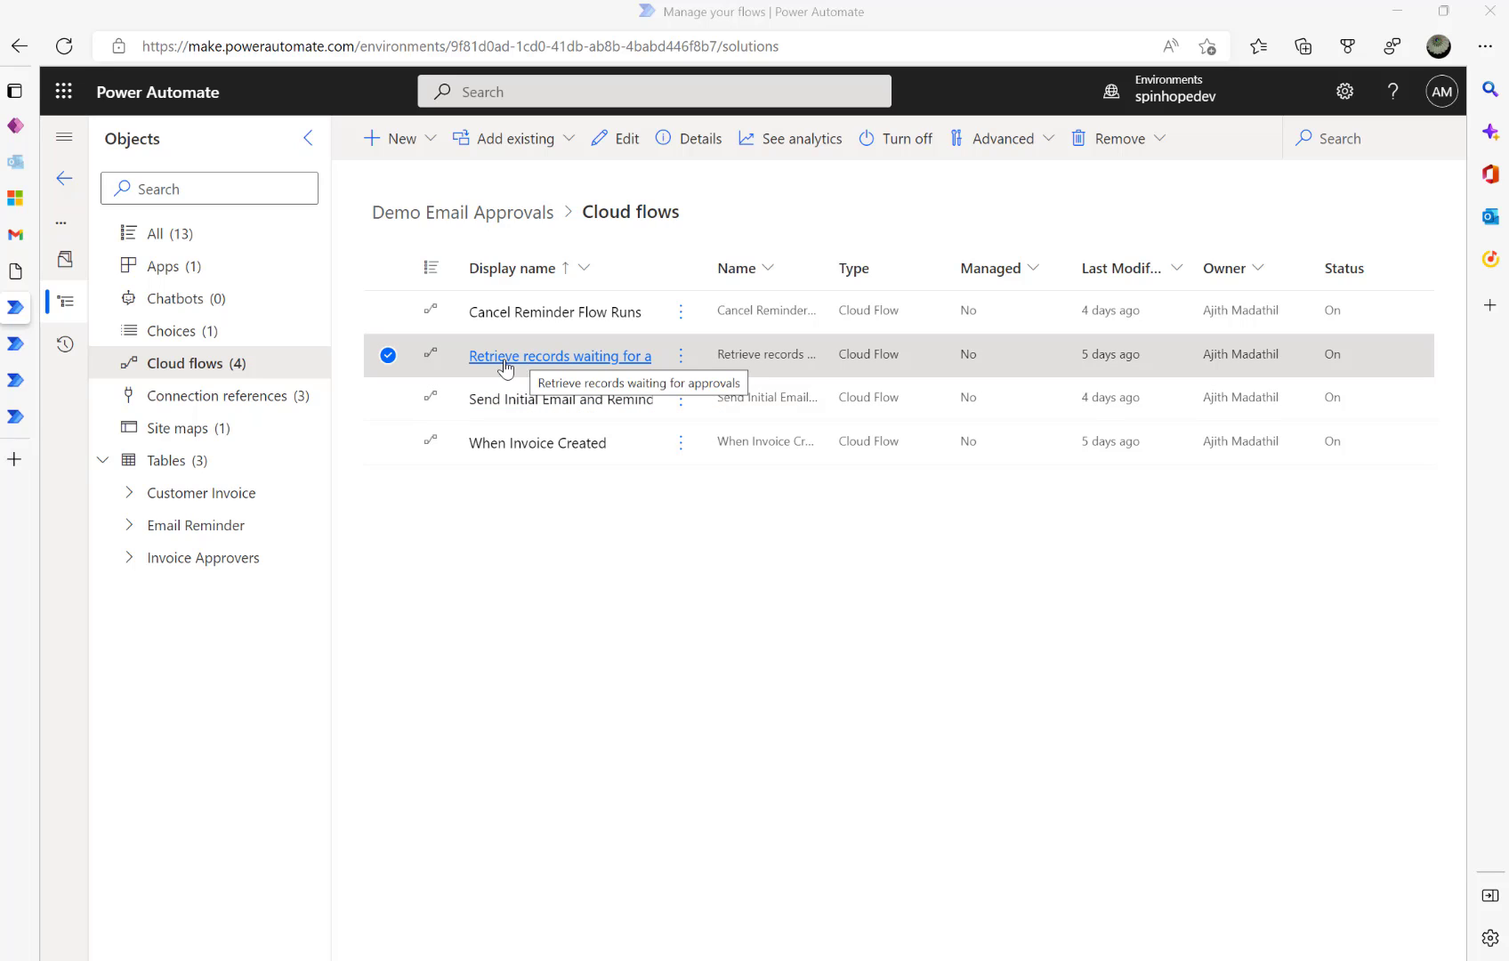
- Copy the HTTP POST URL from Send Initial Email and Reminders' HTTP request trigger
{"action": "left_click", "coordinate": [543, 406]}
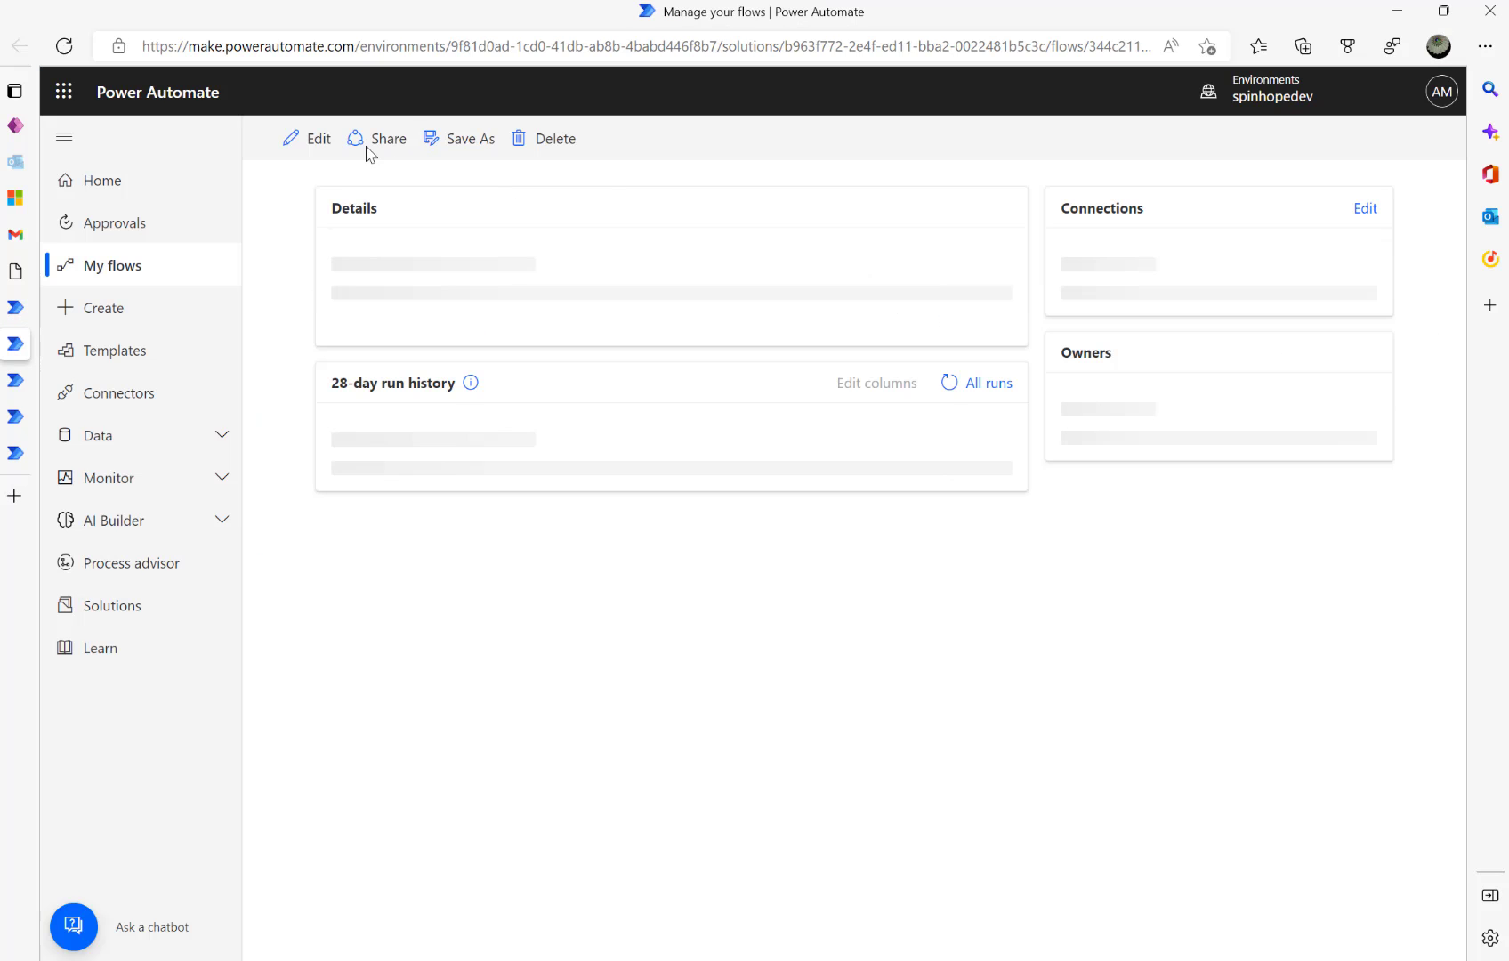
{"action": "left_click", "coordinate": [313, 140]}
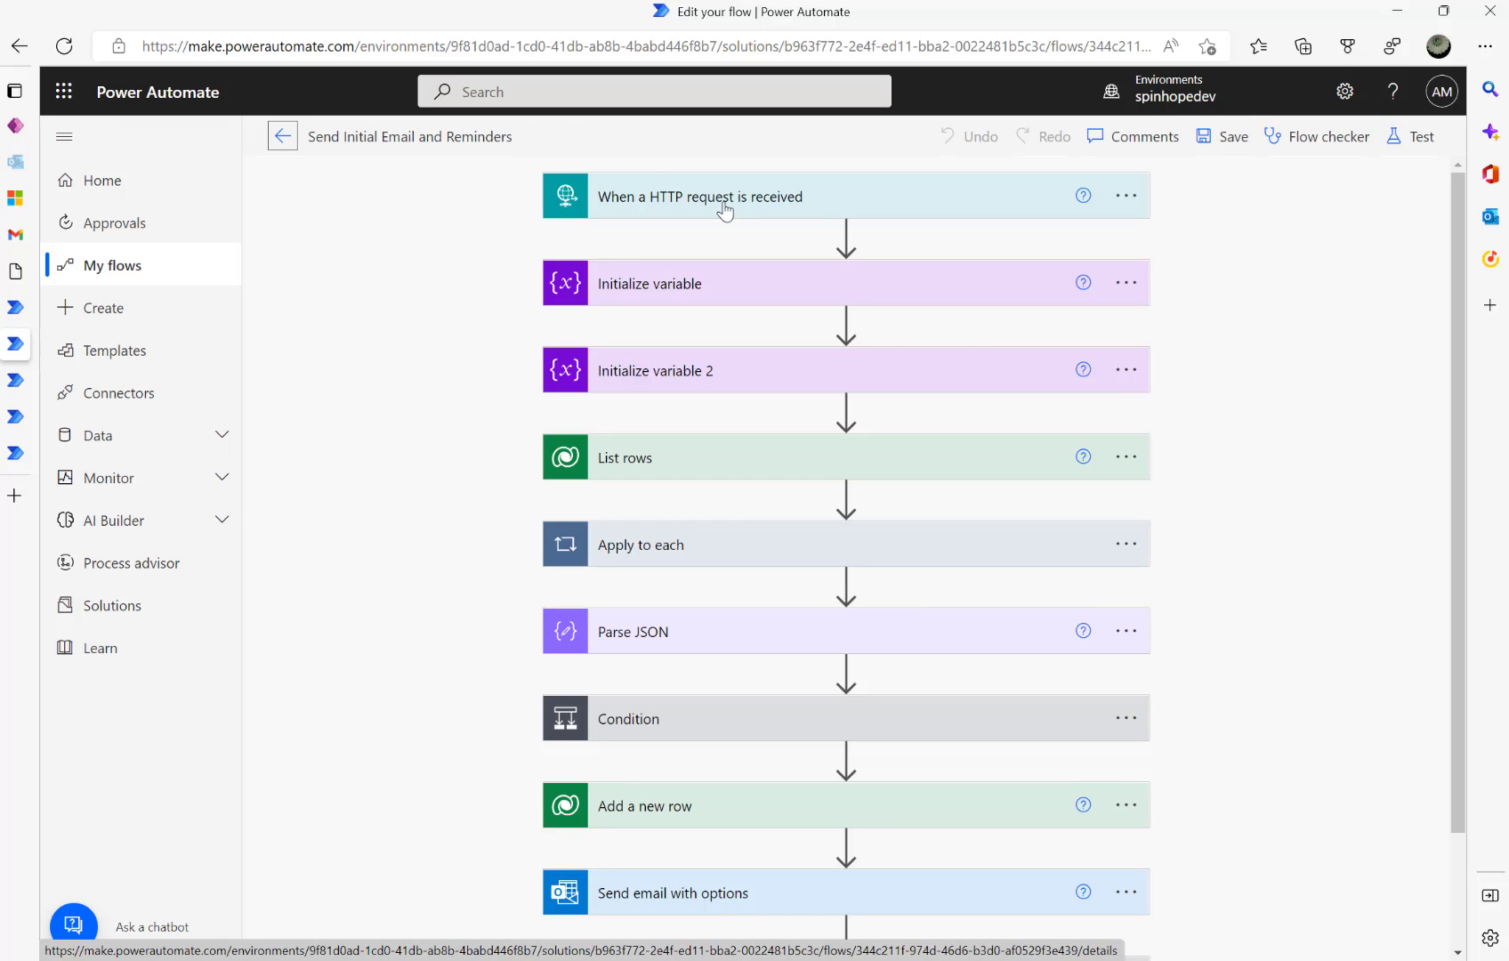
{"action": "left_click", "coordinate": [660, 199]}
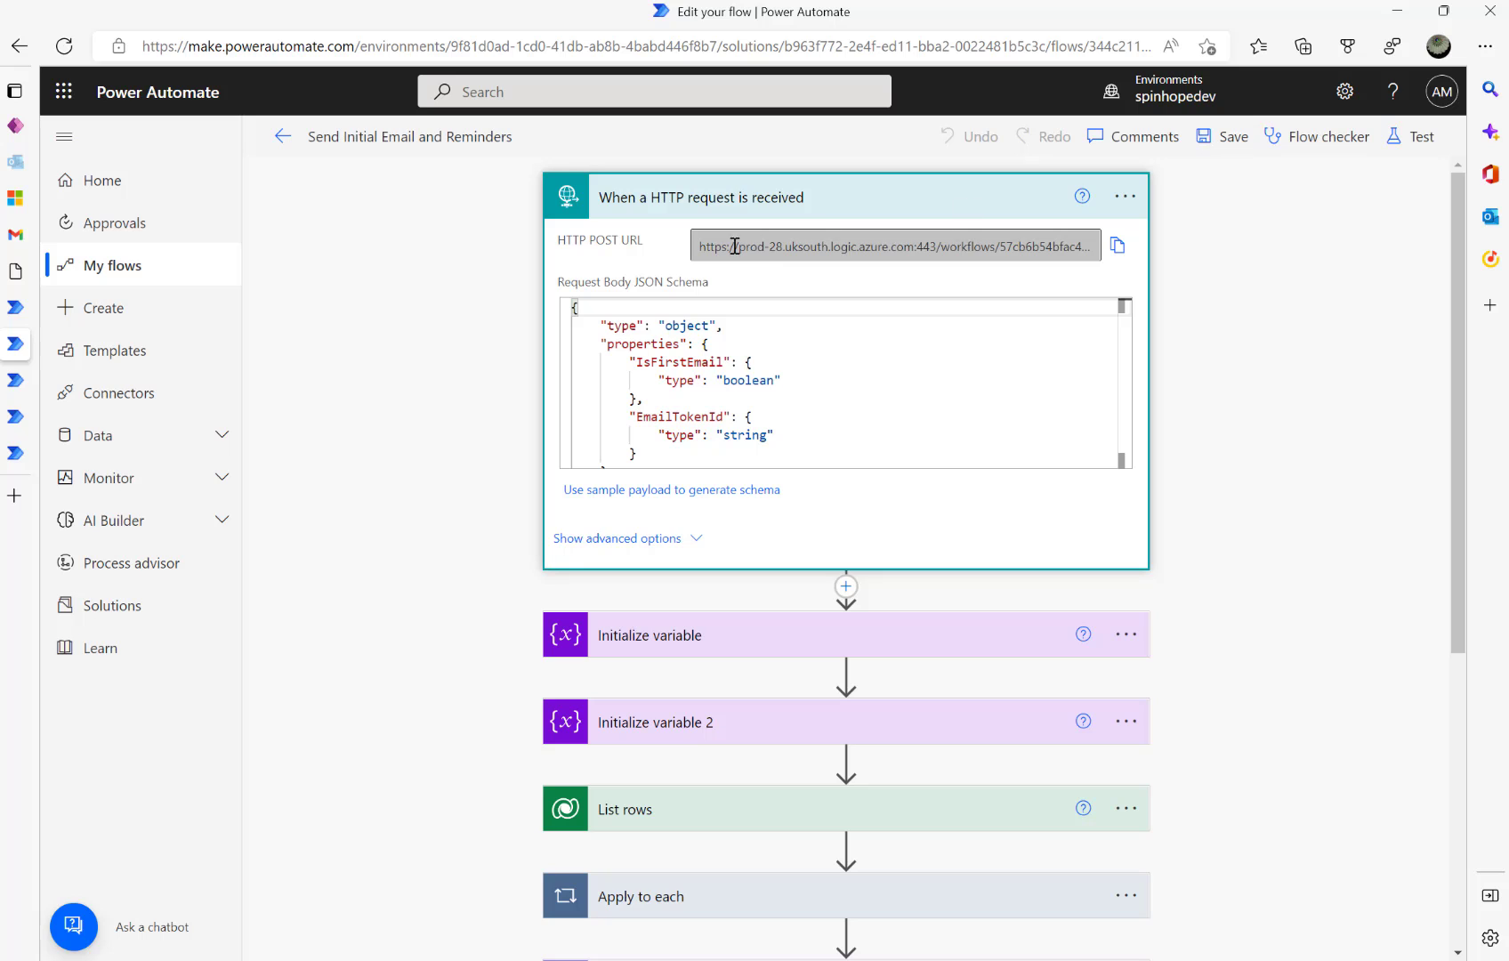
{"action": "left_click", "coordinate": [1117, 248]}
- Open the When Invoice Created flow in the editor
{"action": "left_click", "coordinate": [282, 136]}
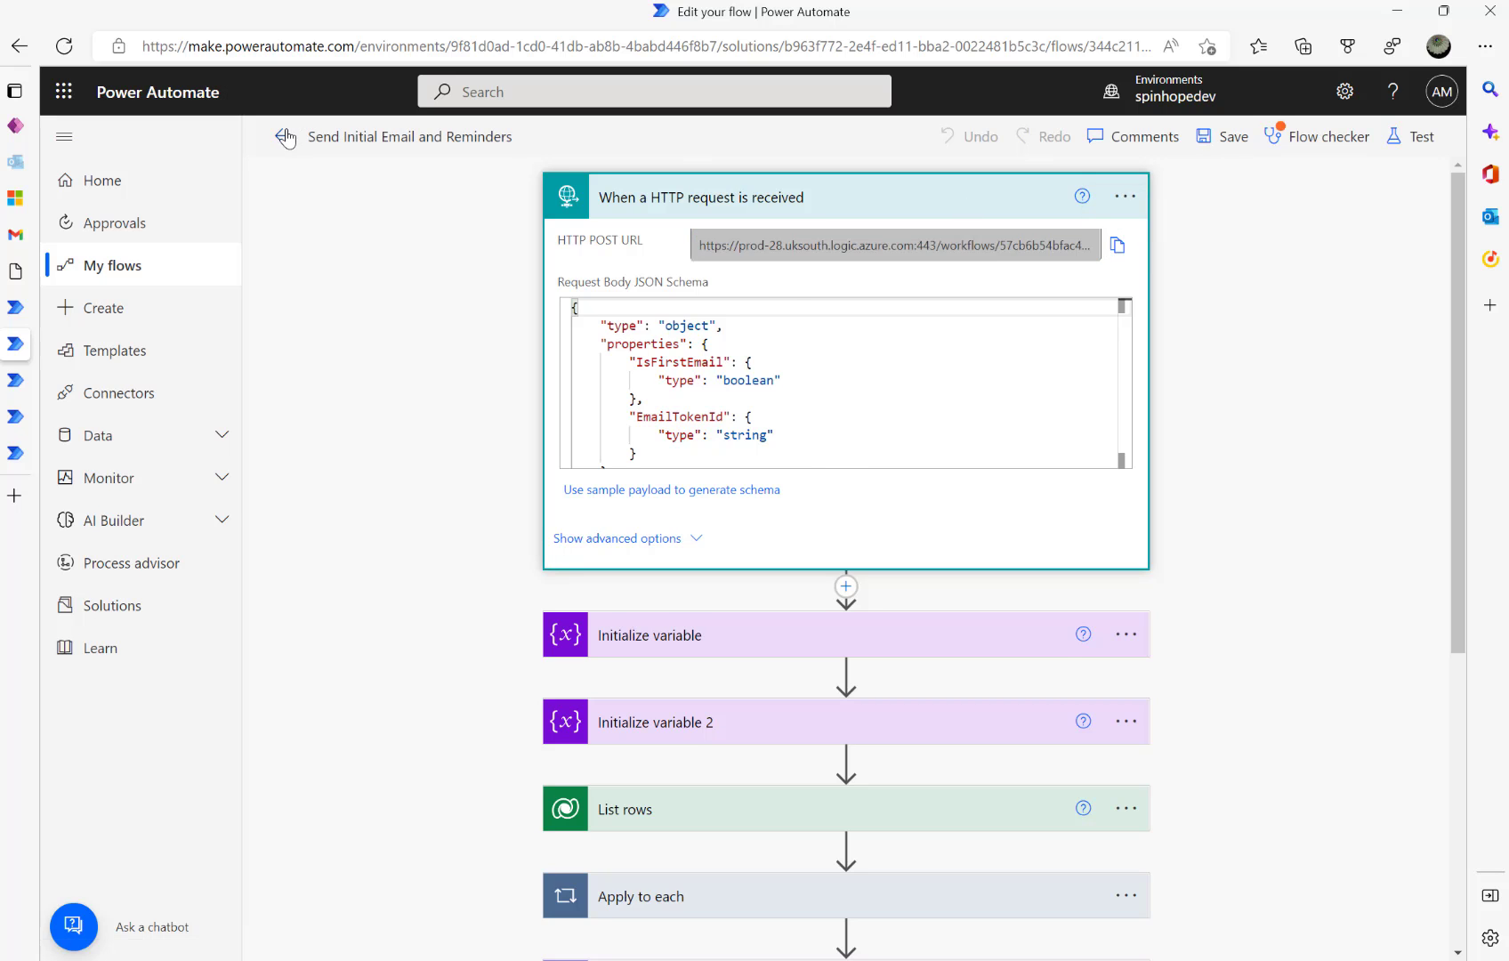
{"action": "left_click", "coordinate": [15, 453]}
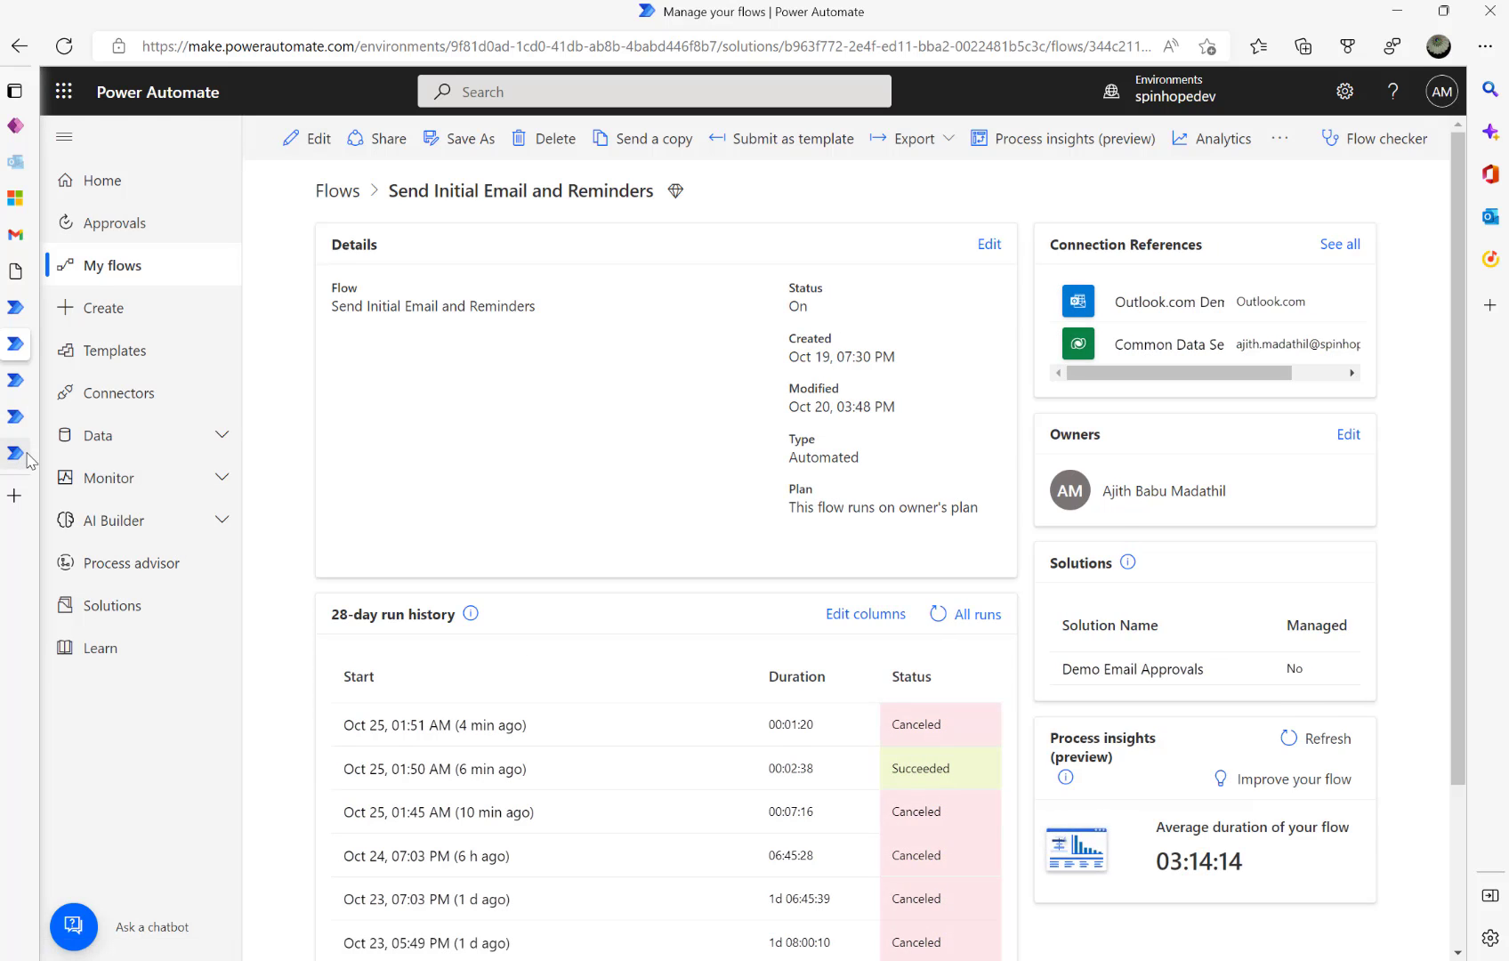
{"action": "left_click", "coordinate": [309, 140]}
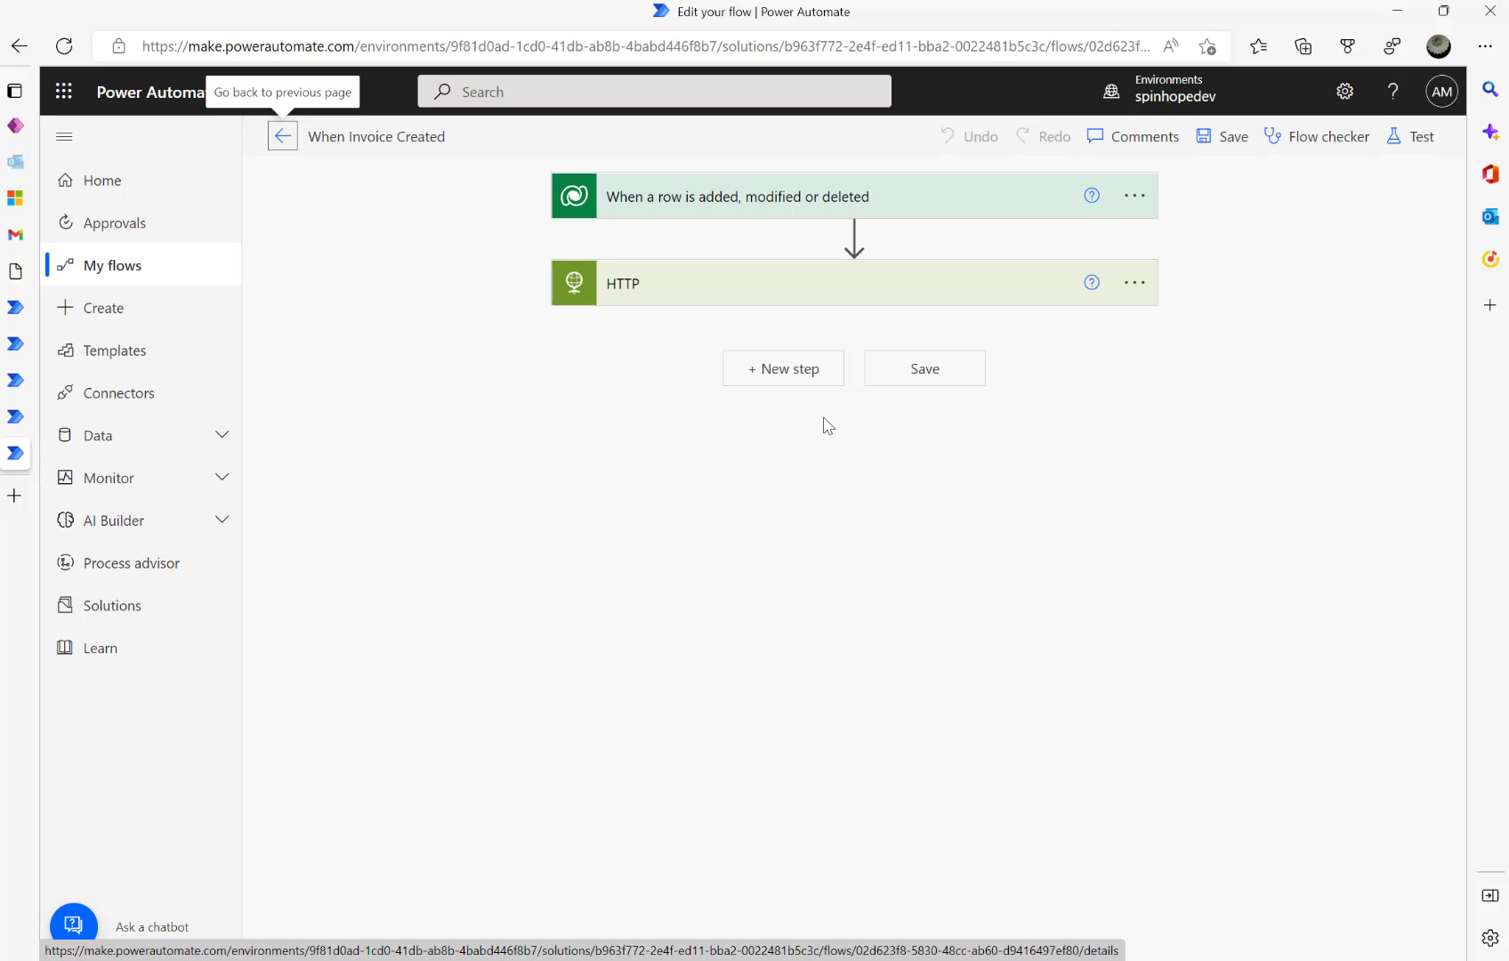
- Expand When Invoice Created's HTTP step and inspect the URI calling the reminder flow
{"action": "left_click", "coordinate": [651, 283]}
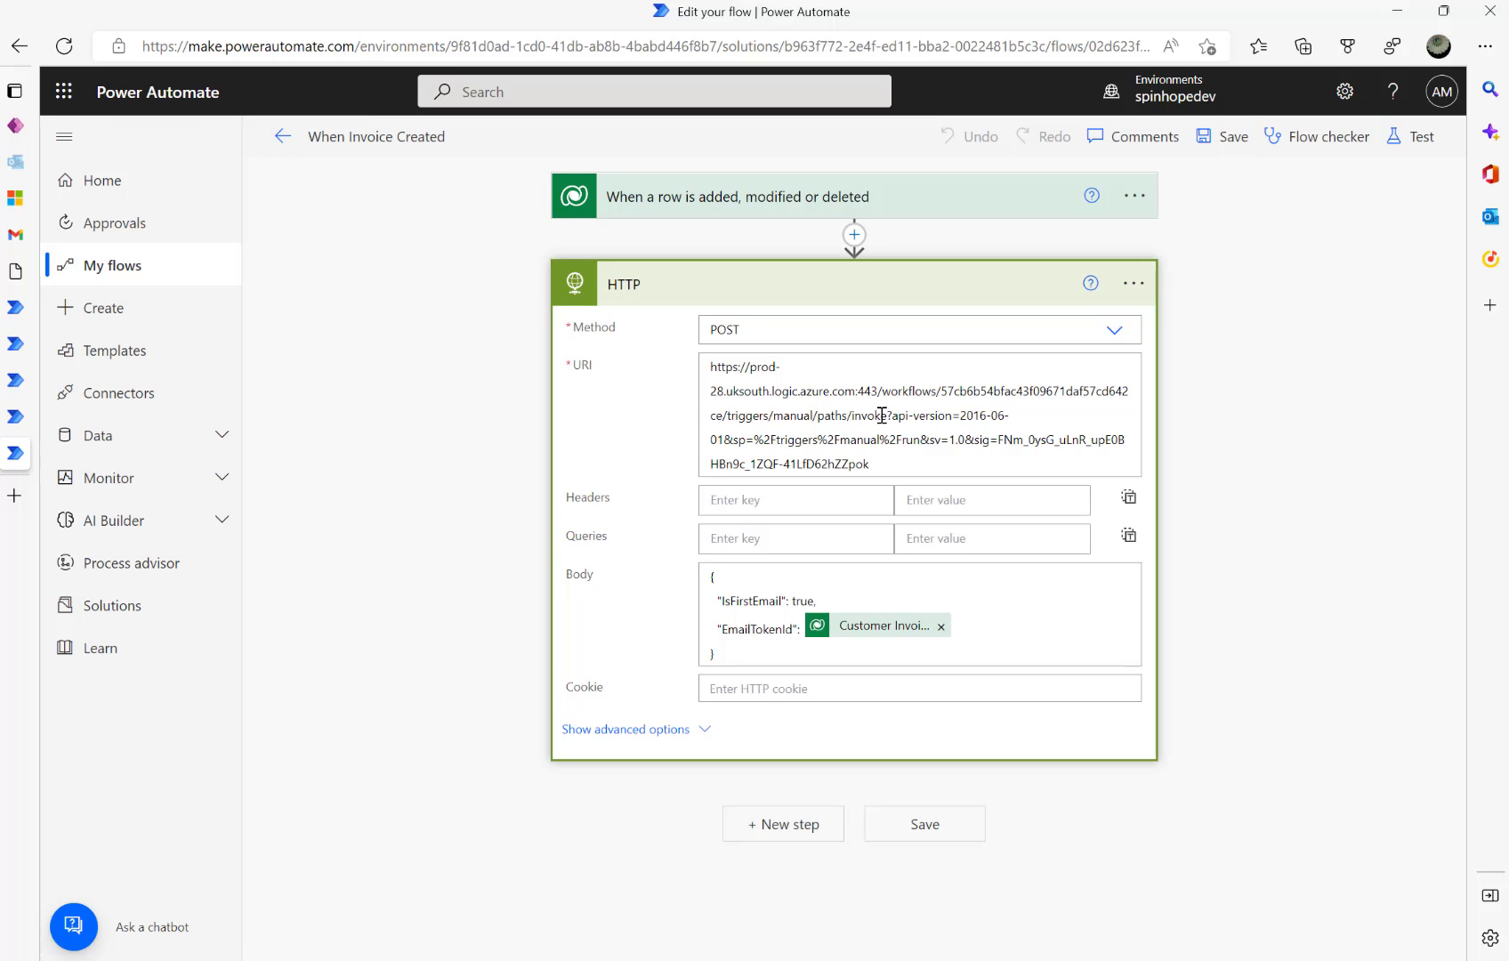
{"action": "left_click", "coordinate": [905, 469]}
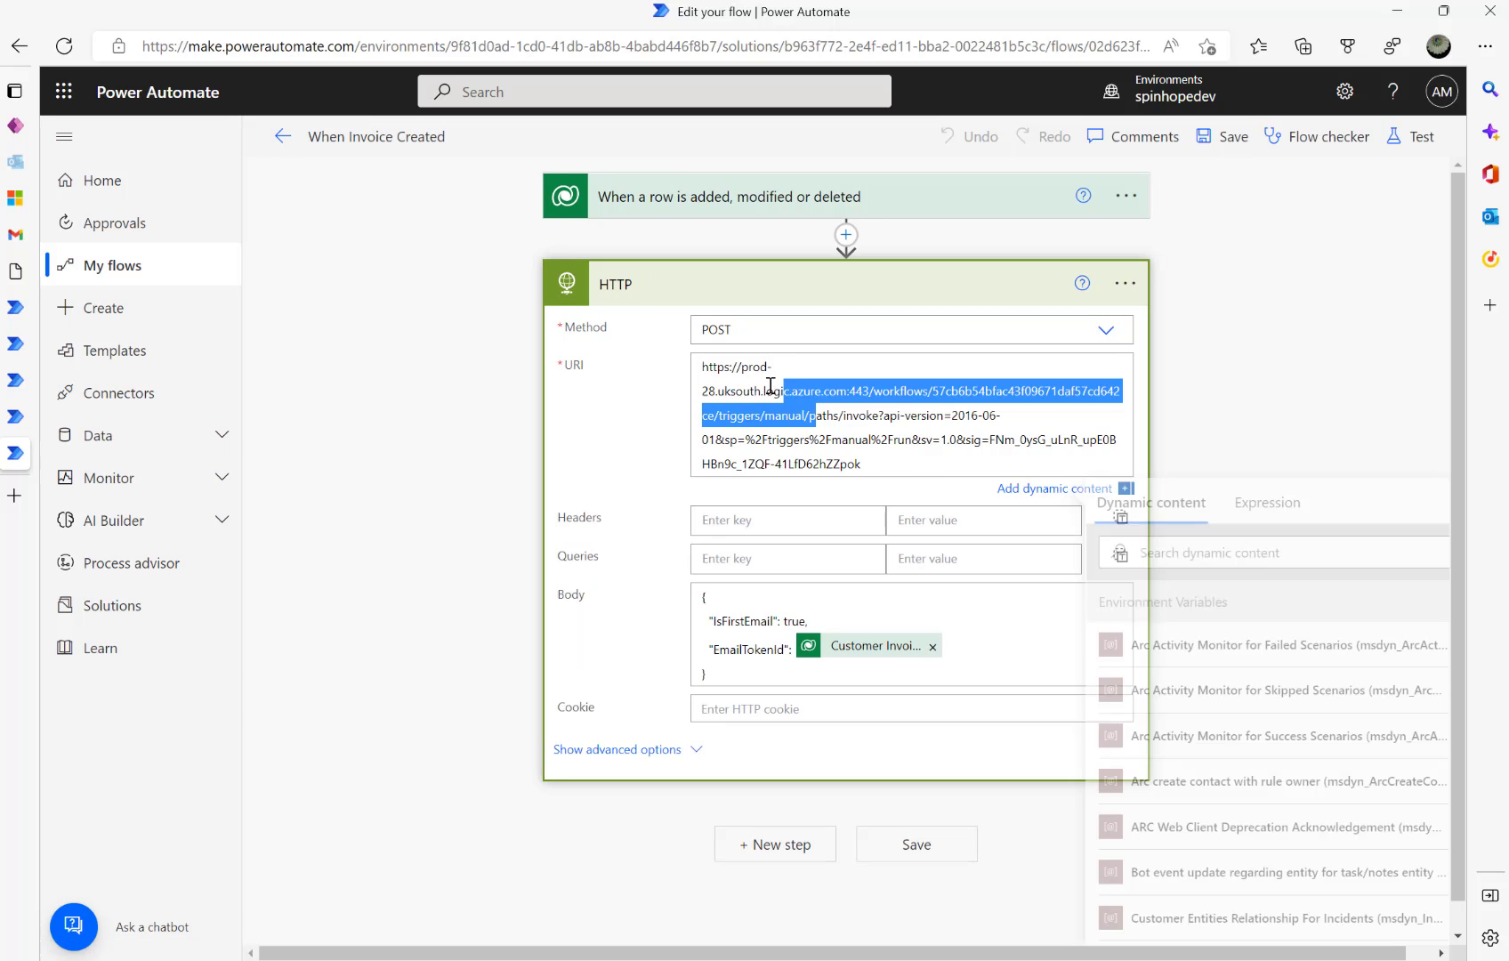
{"action": "left_click", "coordinate": [894, 459]}
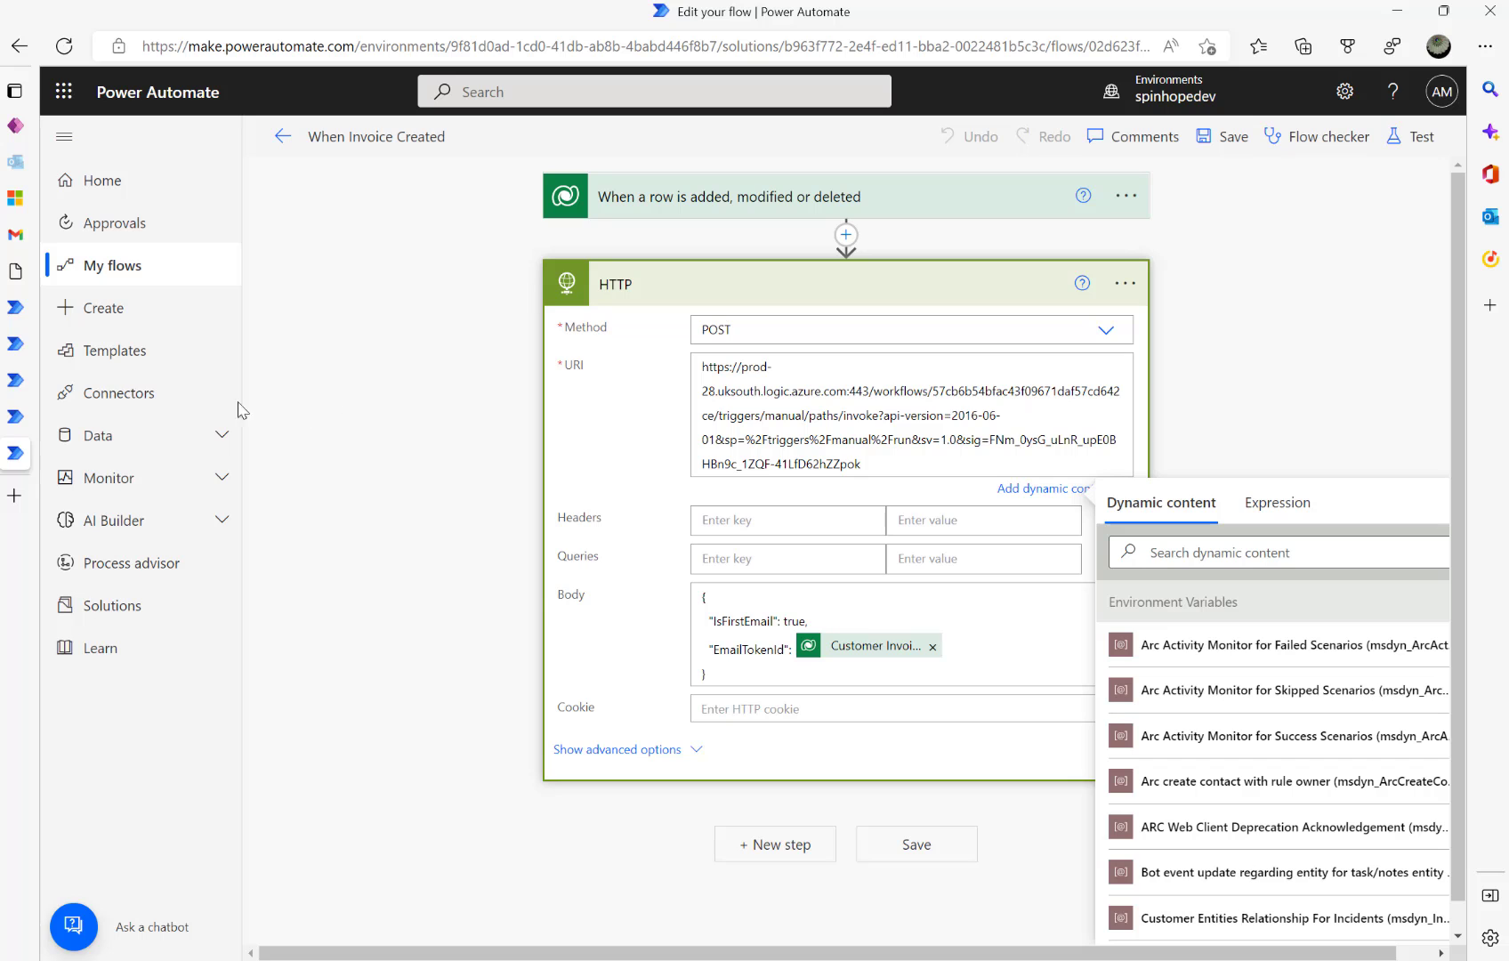
- Open the Retrieve records waiting for approvals flow for editing from the Cloud flows list
{"action": "left_click", "coordinate": [15, 382]}
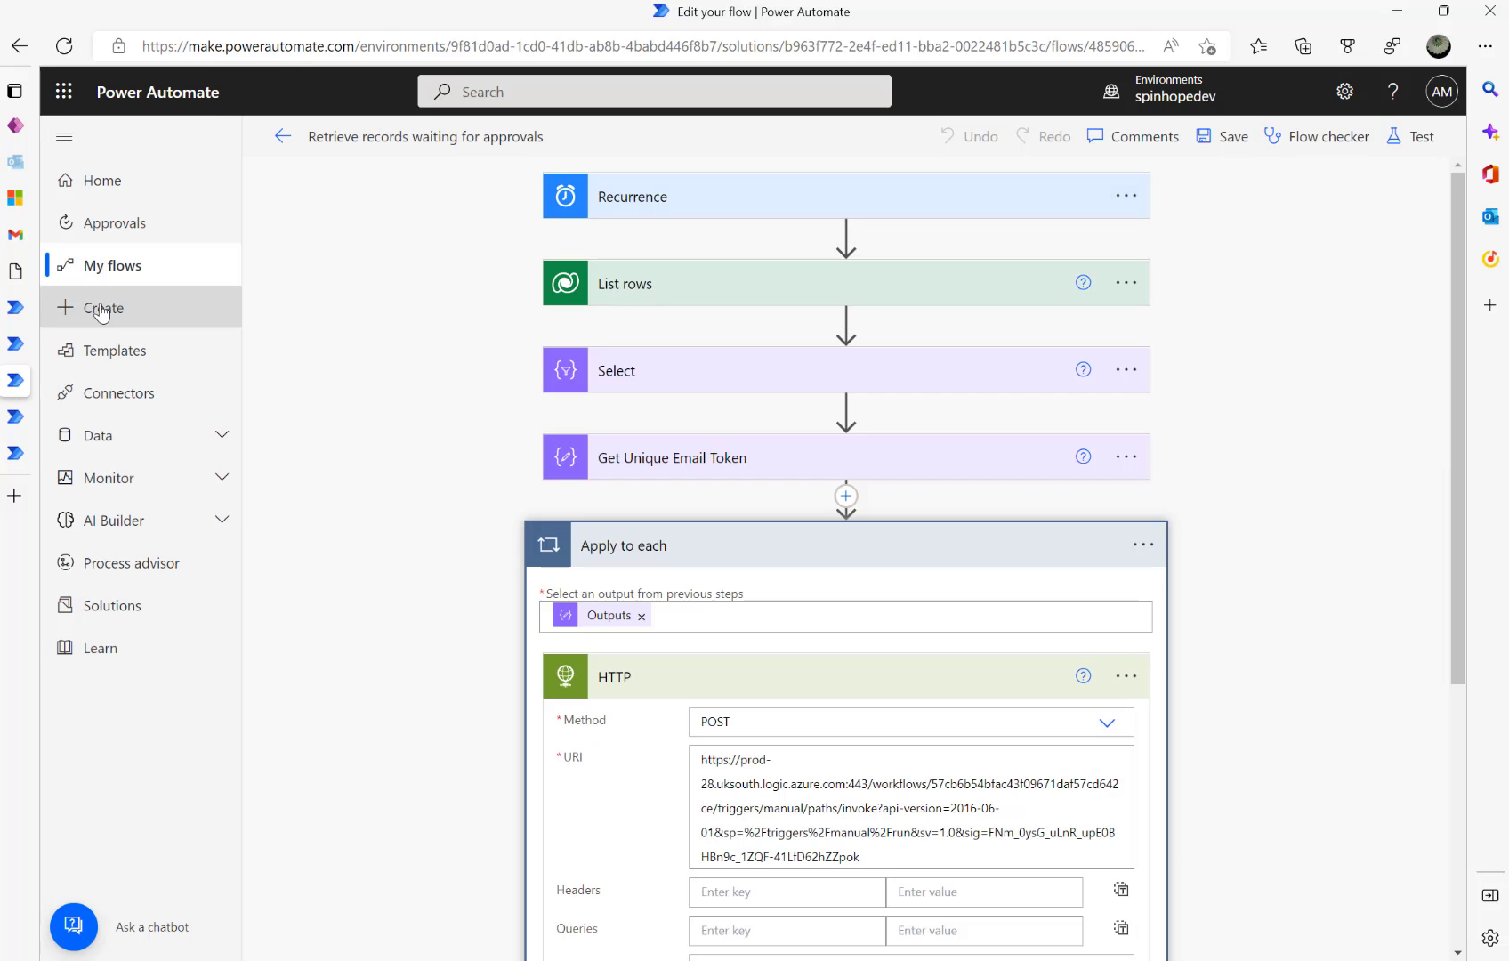
{"action": "left_click", "coordinate": [18, 346]}
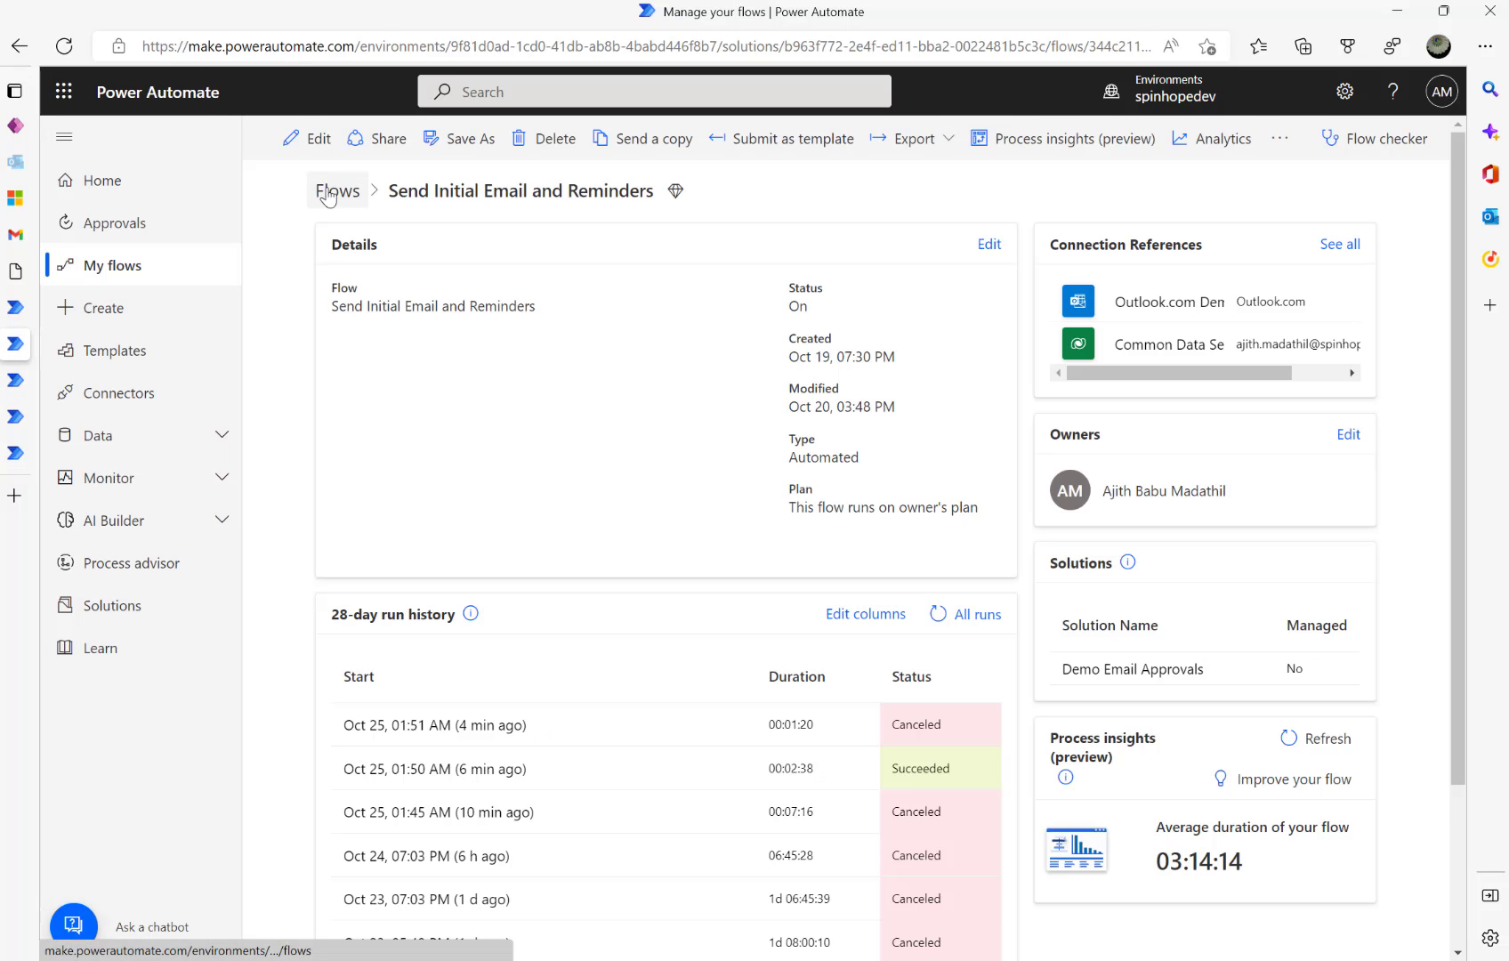
{"action": "left_click", "coordinate": [26, 310]}
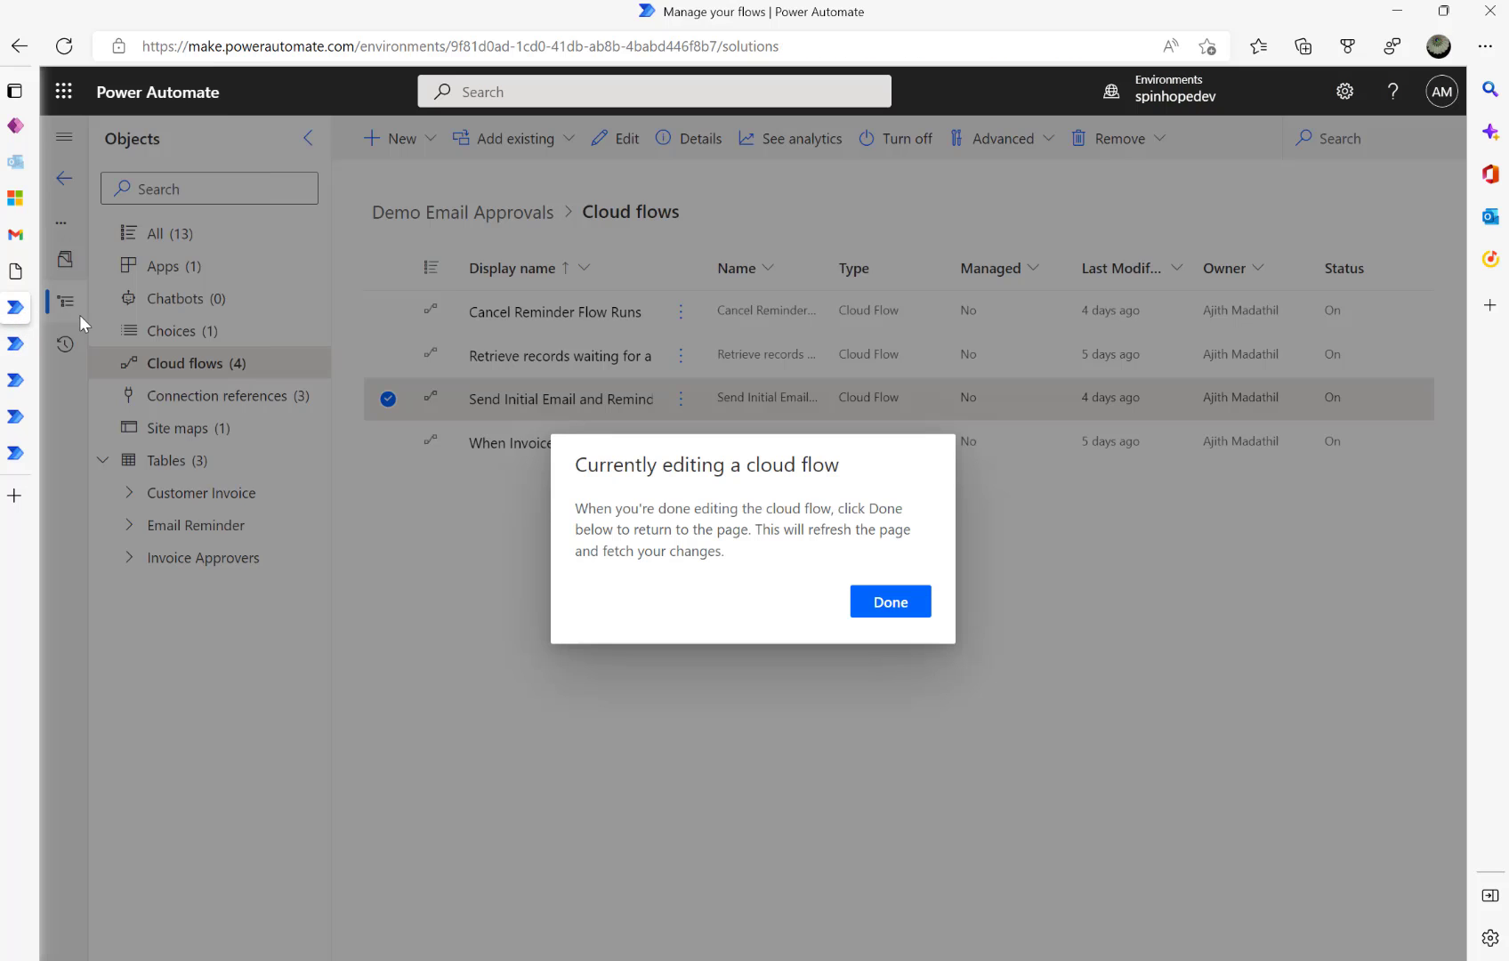
{"action": "left_click", "coordinate": [891, 602]}
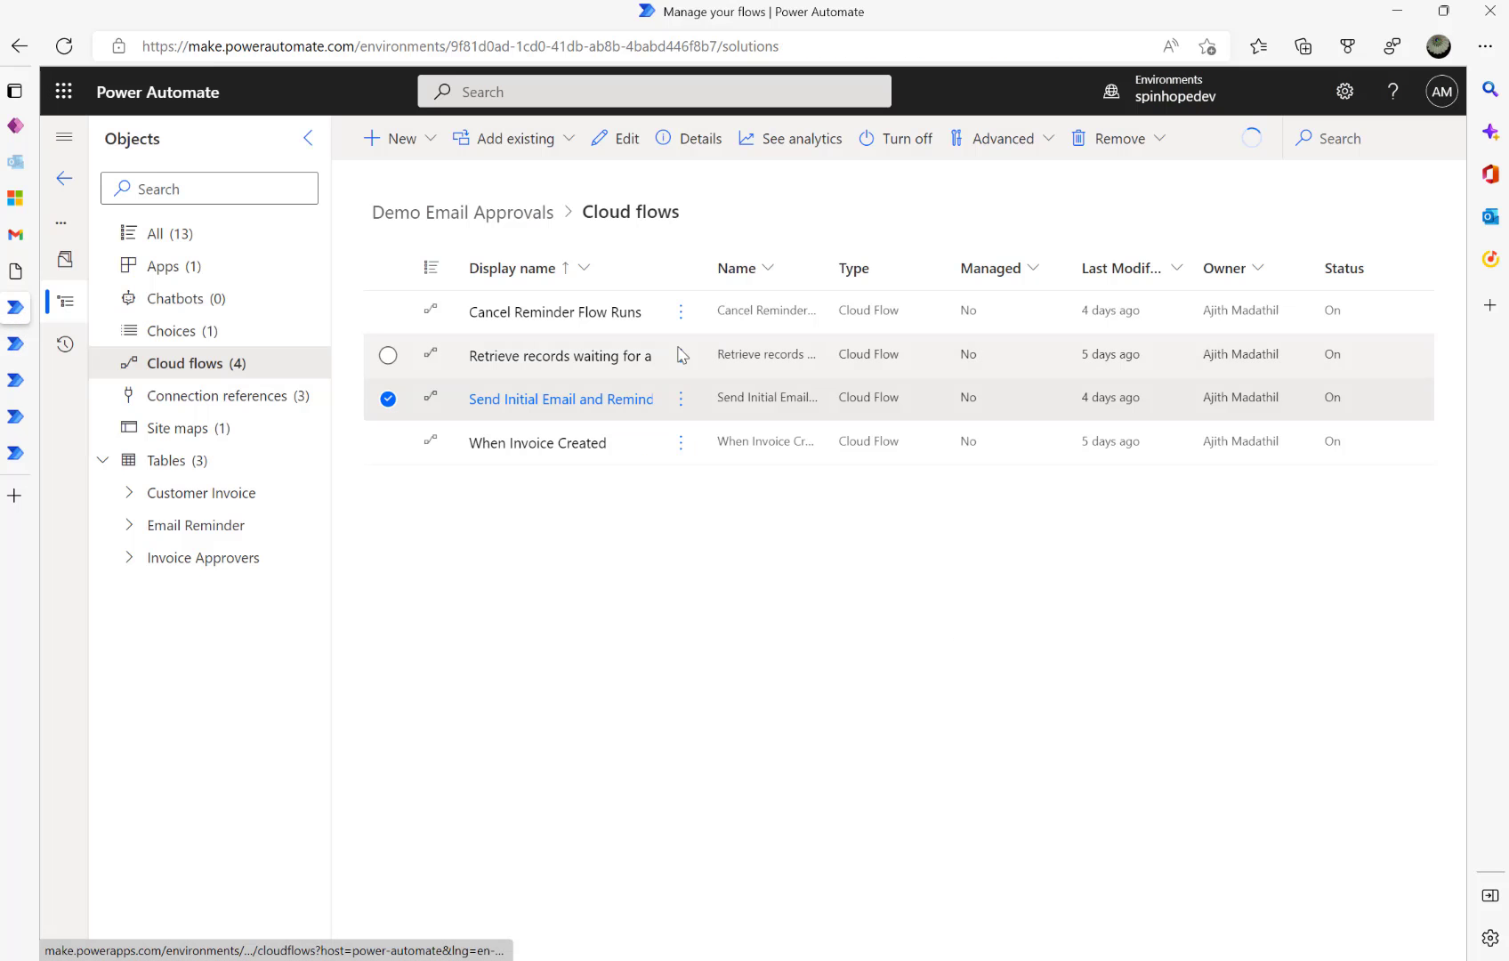
{"action": "left_click", "coordinate": [541, 361]}
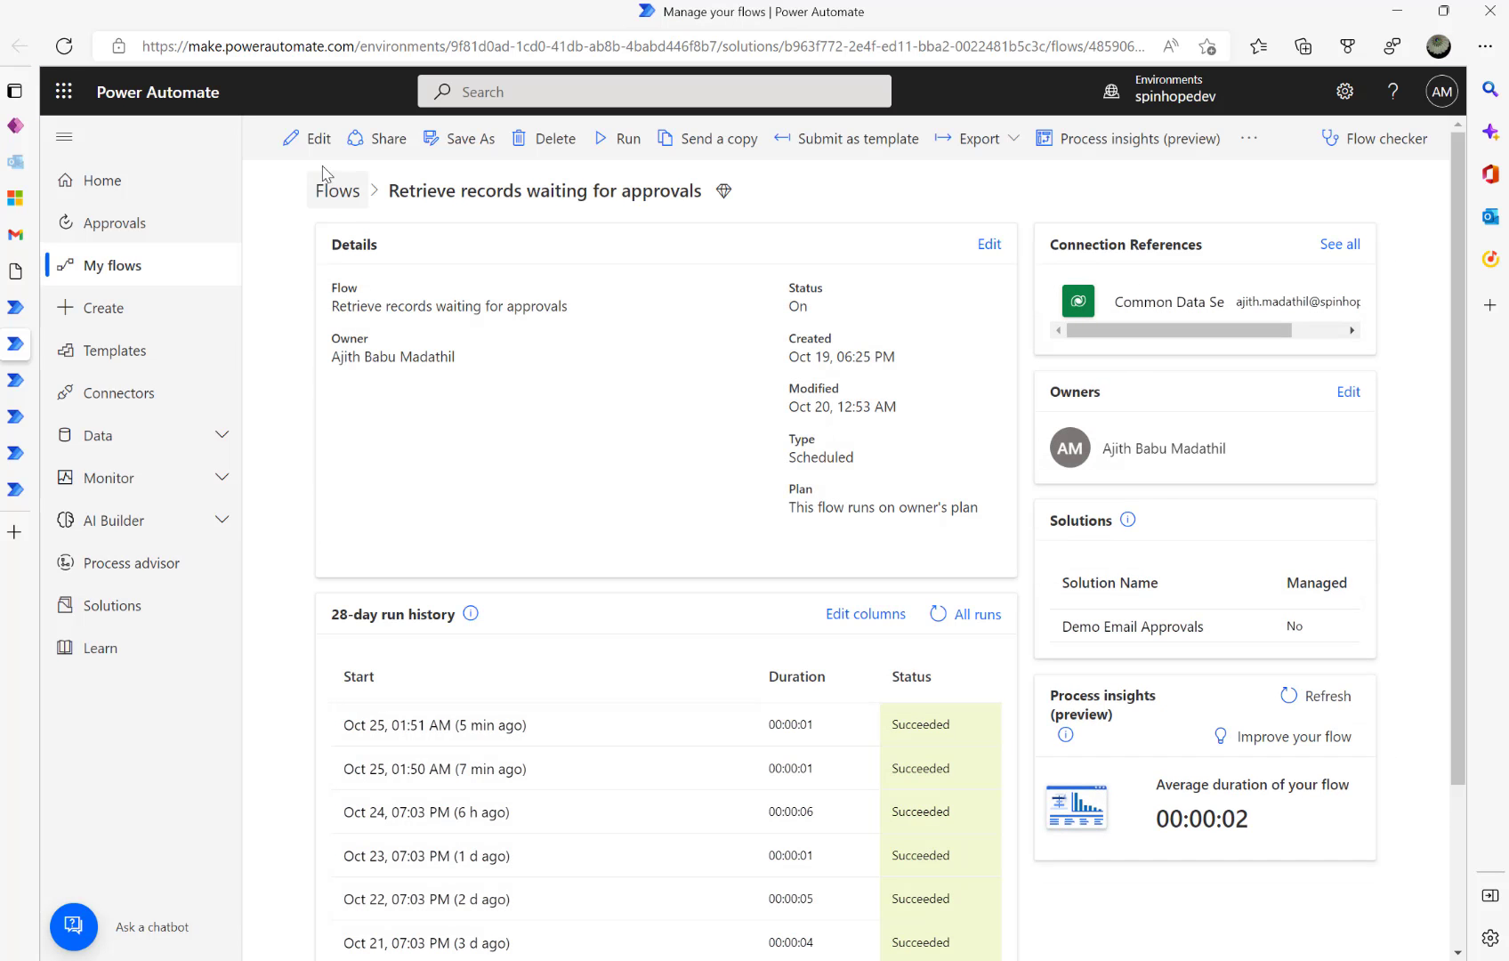
{"action": "left_click", "coordinate": [308, 141]}
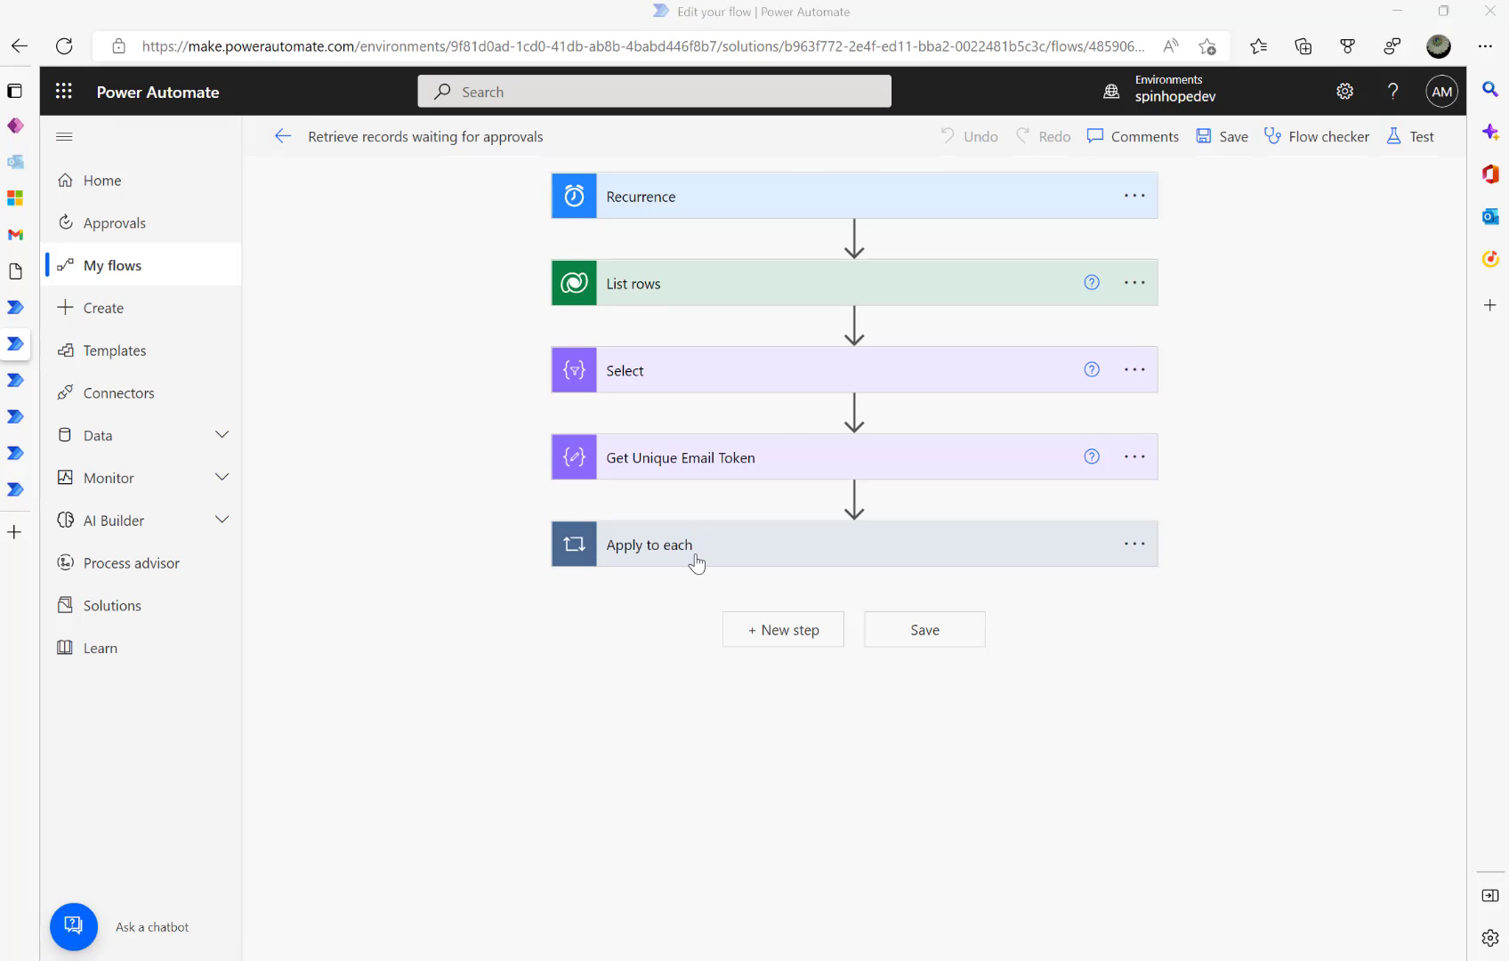
- Inspect the Apply to each loop's HTTP step URI, undoing an accidental Body edit, then view Dynamics 365 Email Reminders
{"action": "left_click", "coordinate": [693, 558]}
{"action": "left_click", "coordinate": [700, 688]}
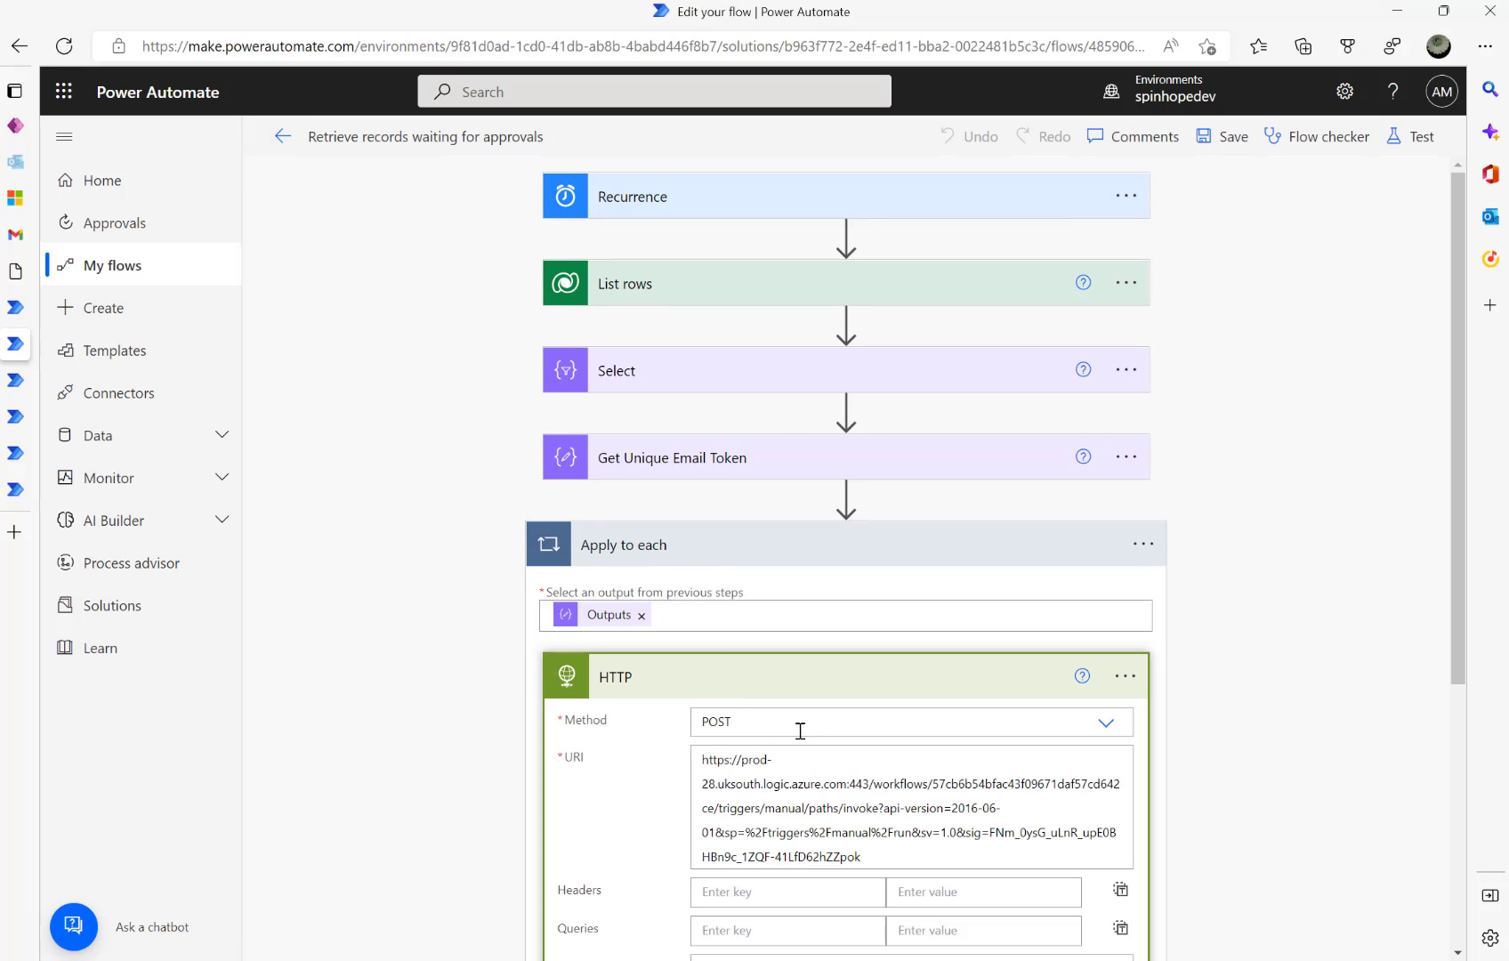
{"action": "scroll", "coordinate": [798, 731], "scroll_direction": "down", "scroll_amount": 3}
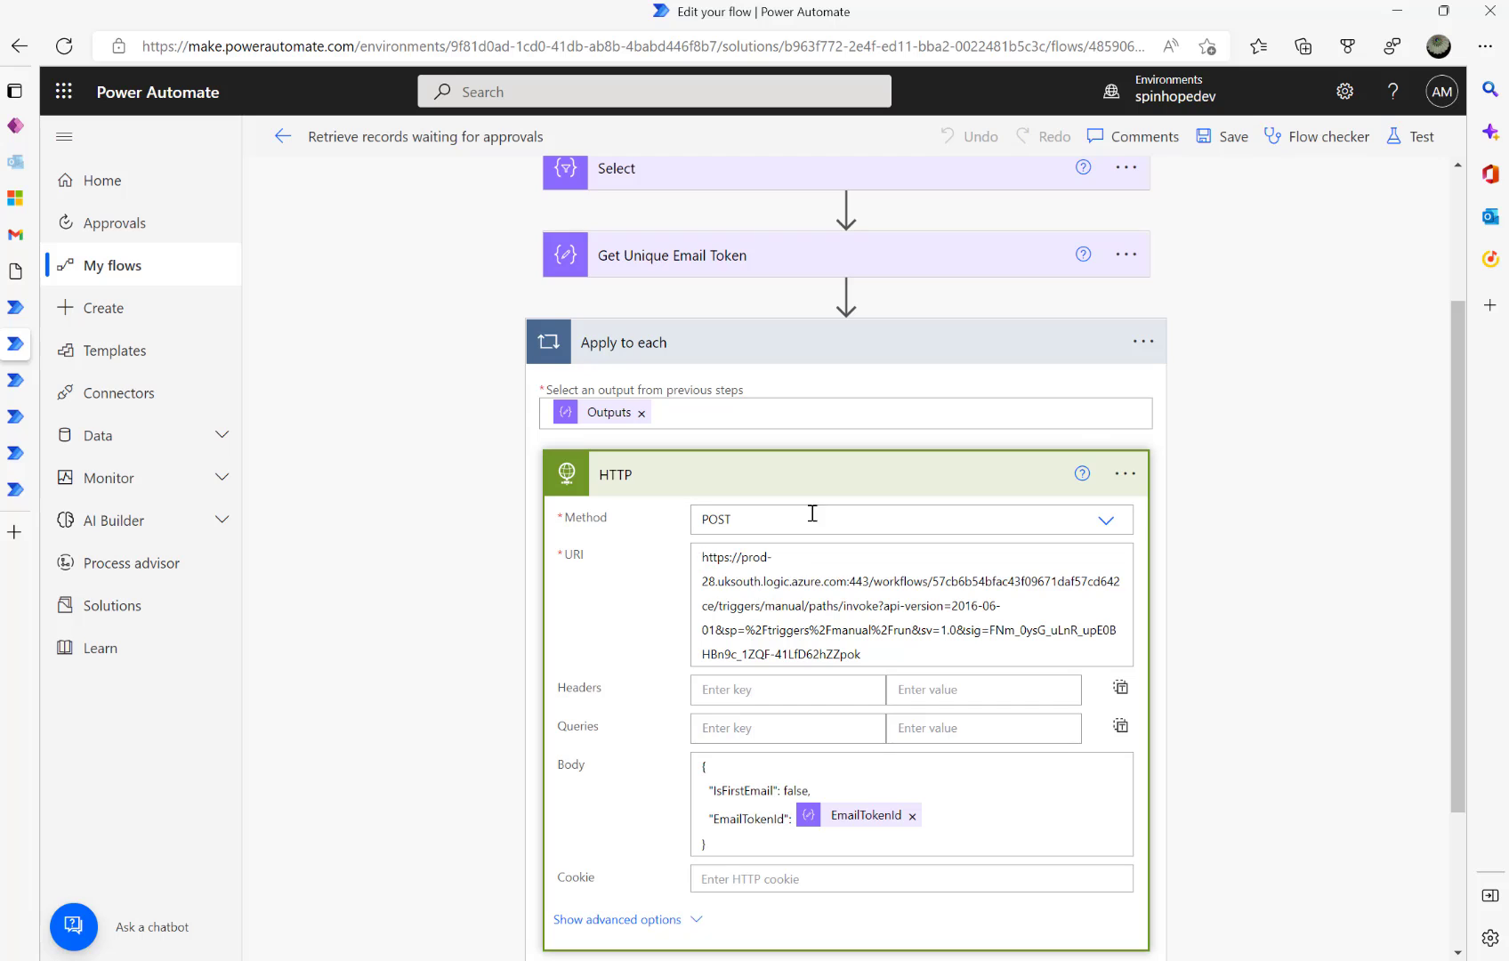
{"action": "left_click", "coordinate": [783, 583]}
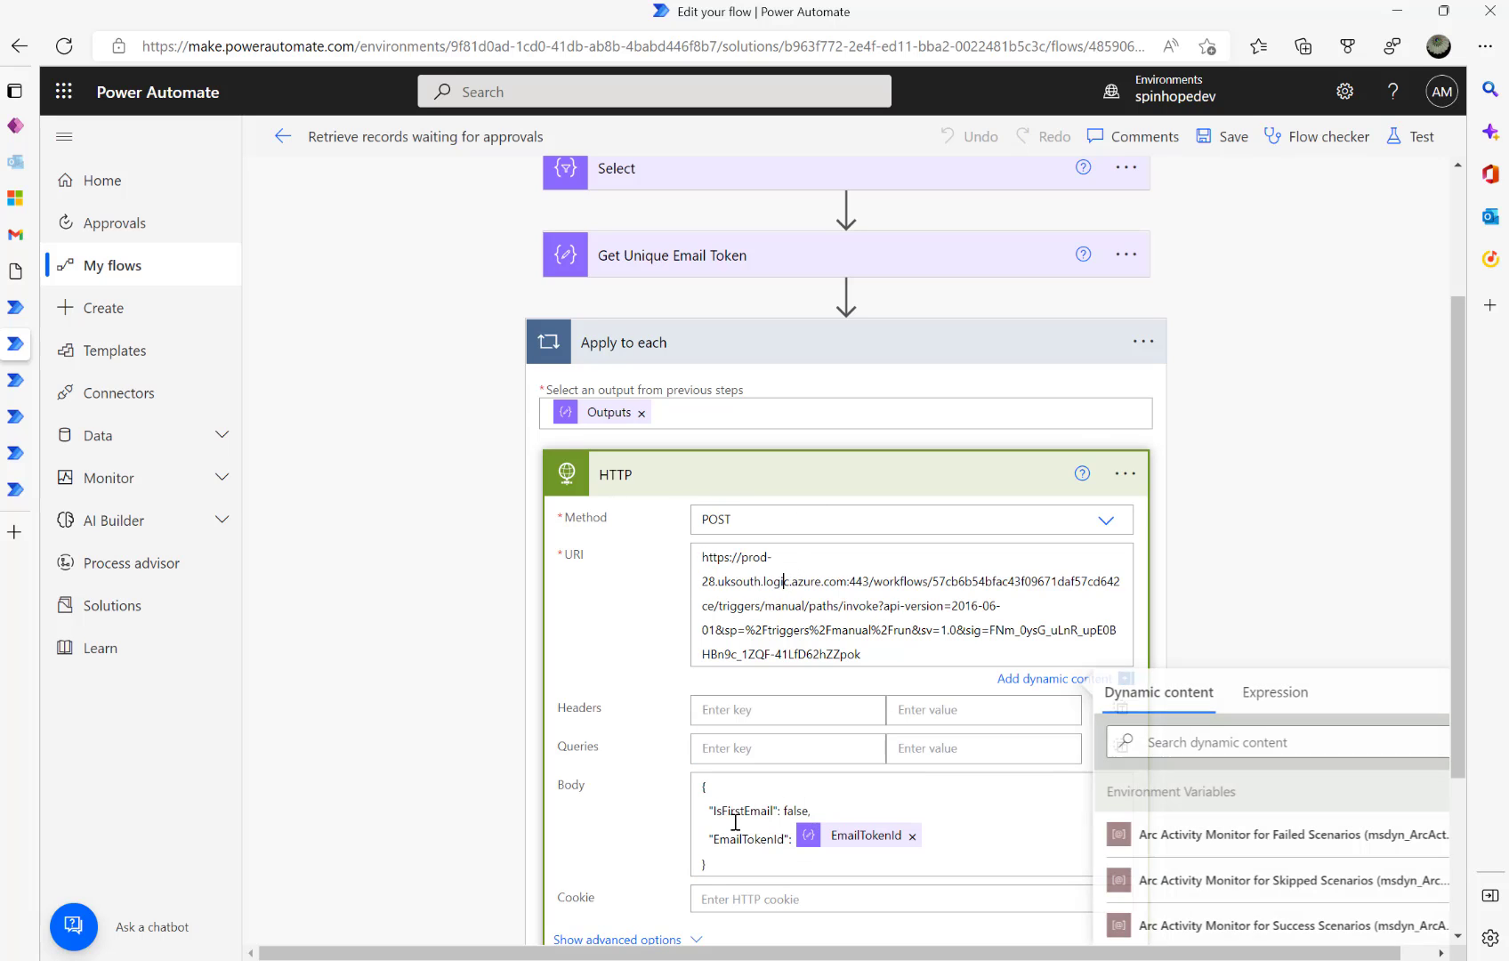
{"action": "left_click_drag", "start_coordinate": [826, 810], "coordinate": [755, 808]}
{"action": "double_click", "coordinate": [754, 808]}
{"action": "key", "text": "ctrl+z"}
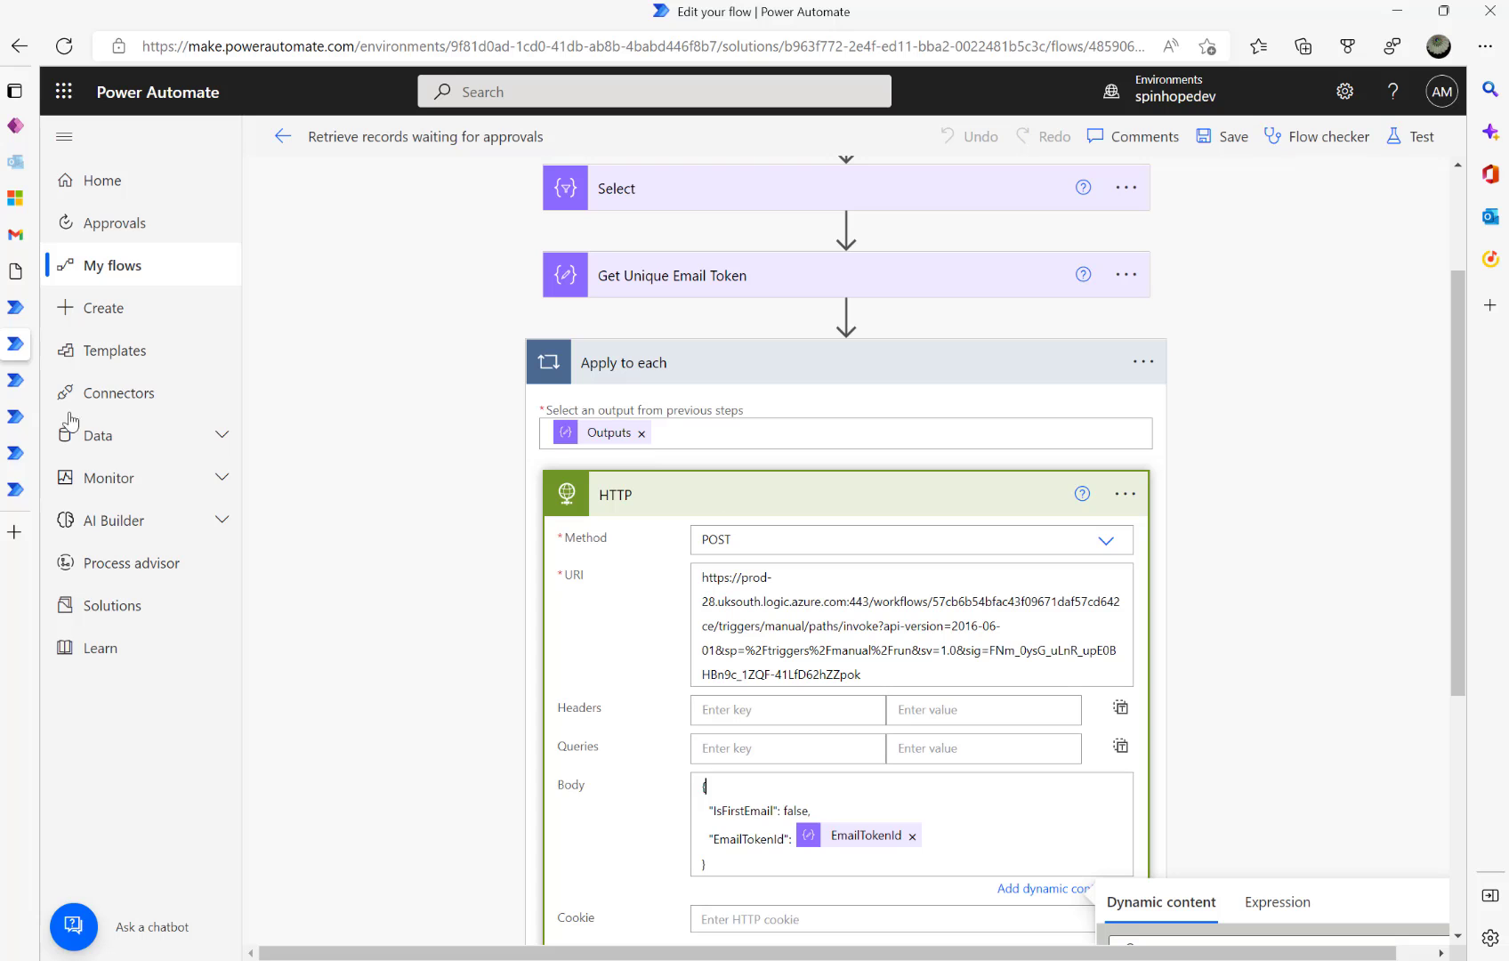
{"action": "mouse_move", "coordinate": [27, 227]}
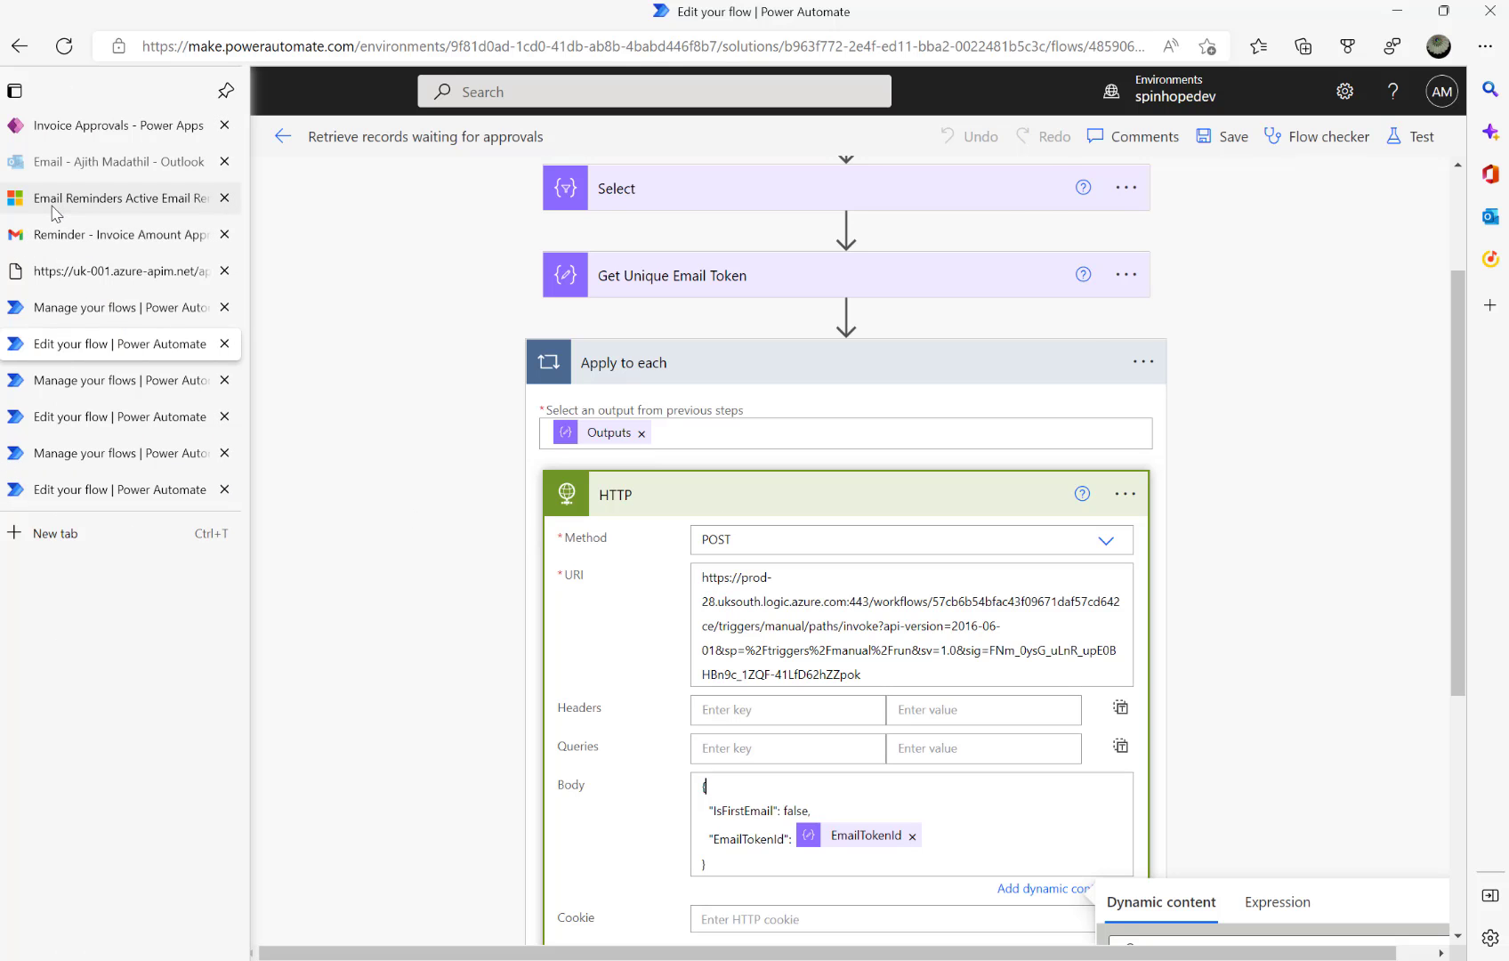
{"action": "left_click", "coordinate": [35, 199]}
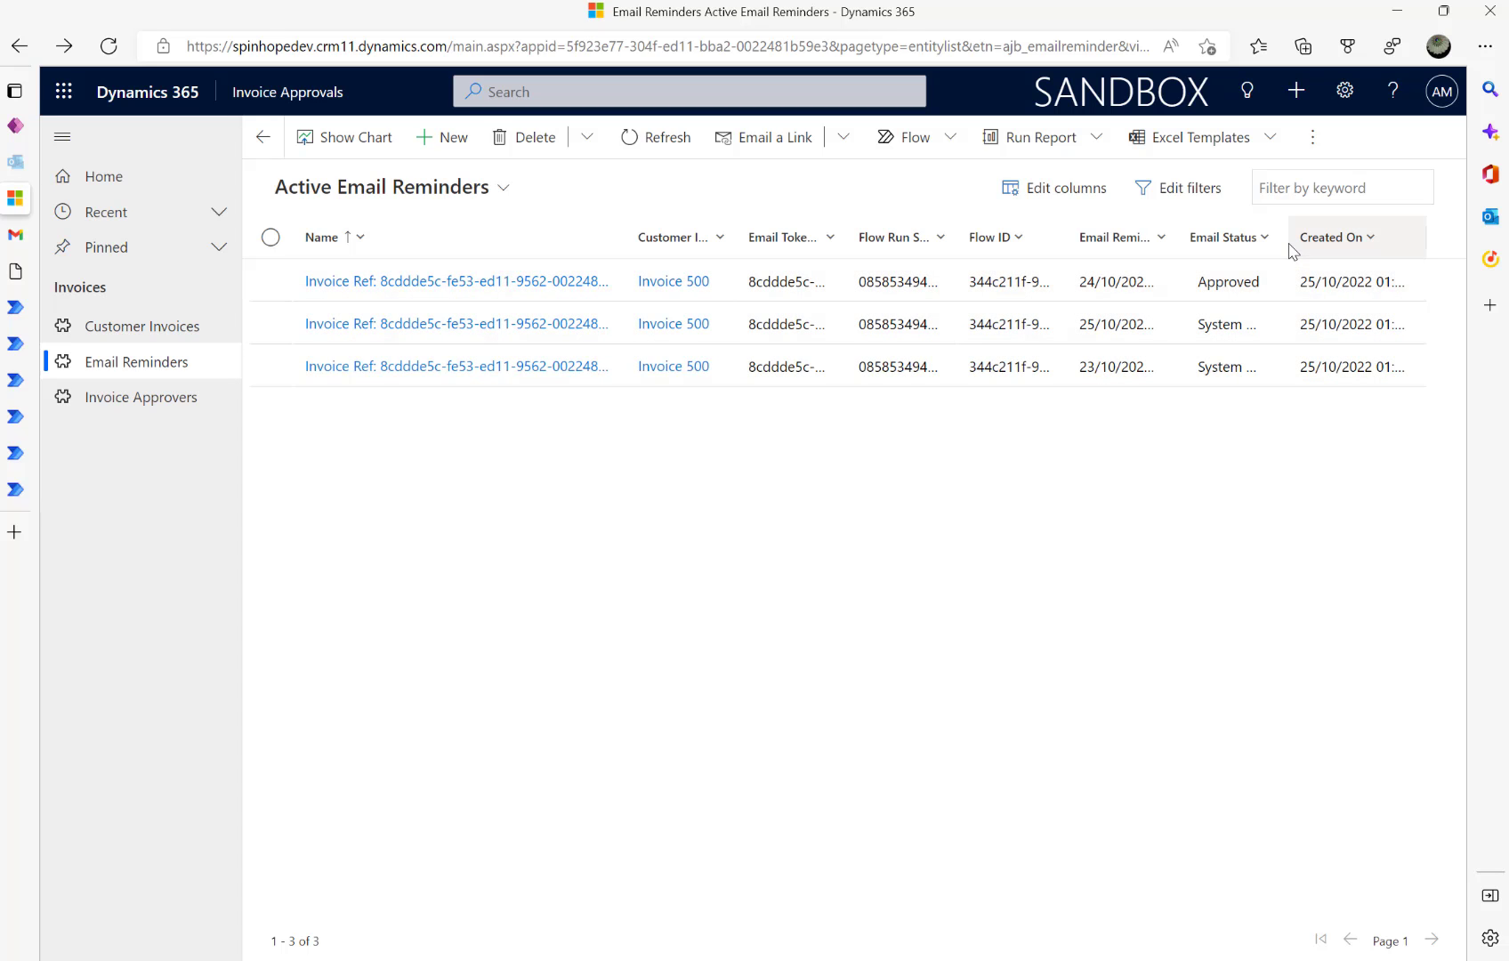
- Widen the Email Status column to read System Cancelled, then return to the reminder flow editor
{"action": "left_click_drag", "start_coordinate": [1281, 245], "coordinate": [1348, 245]}
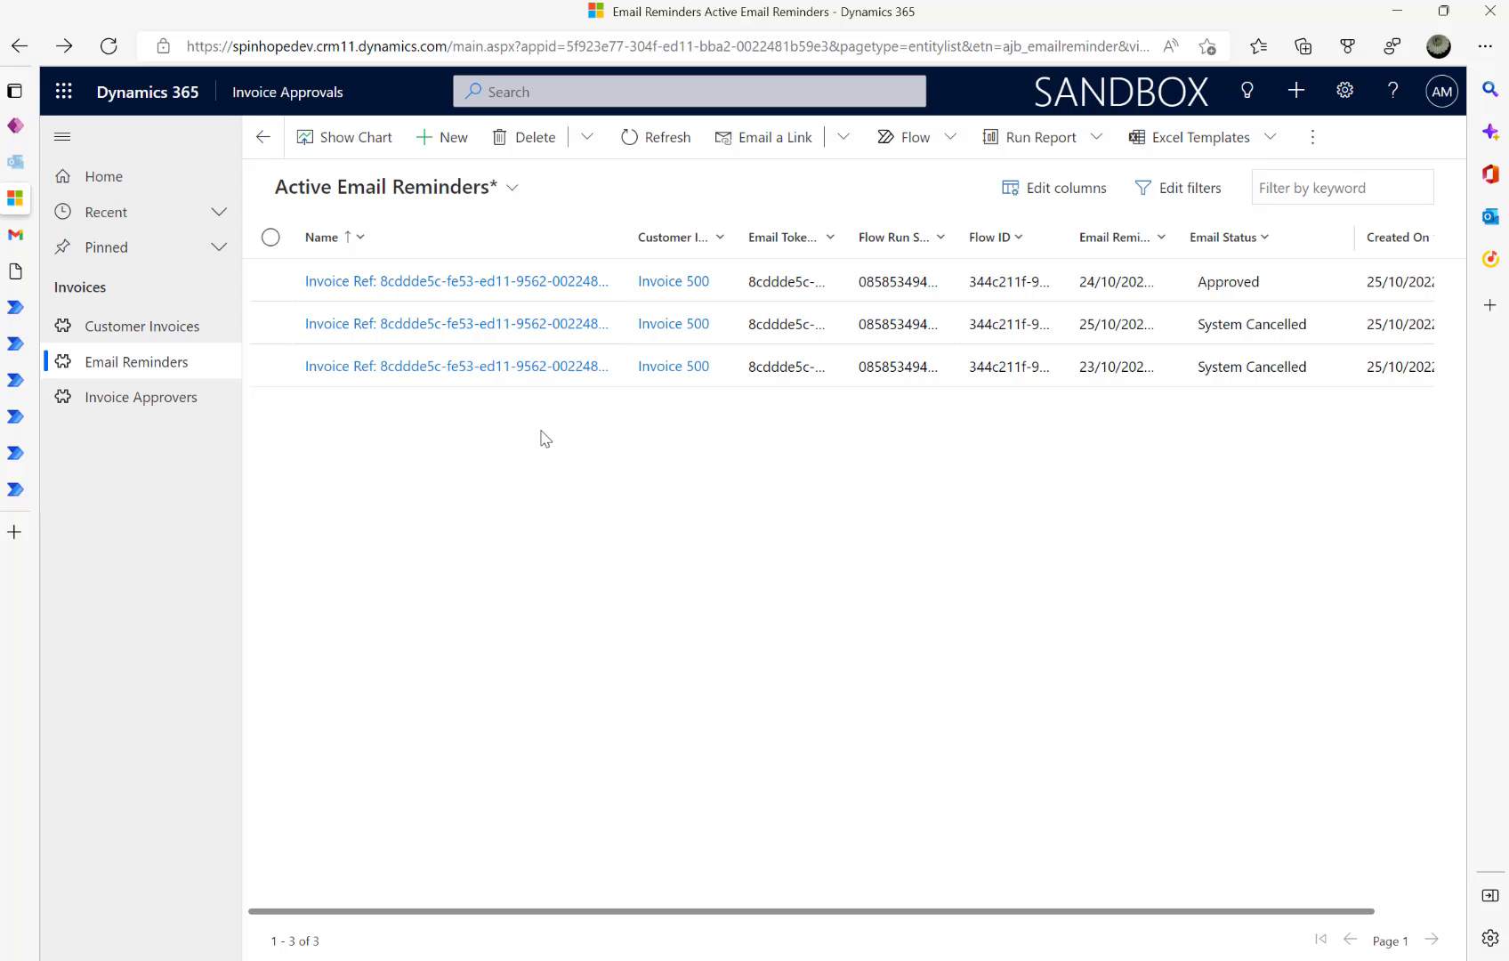
{"action": "left_click", "coordinate": [26, 457]}
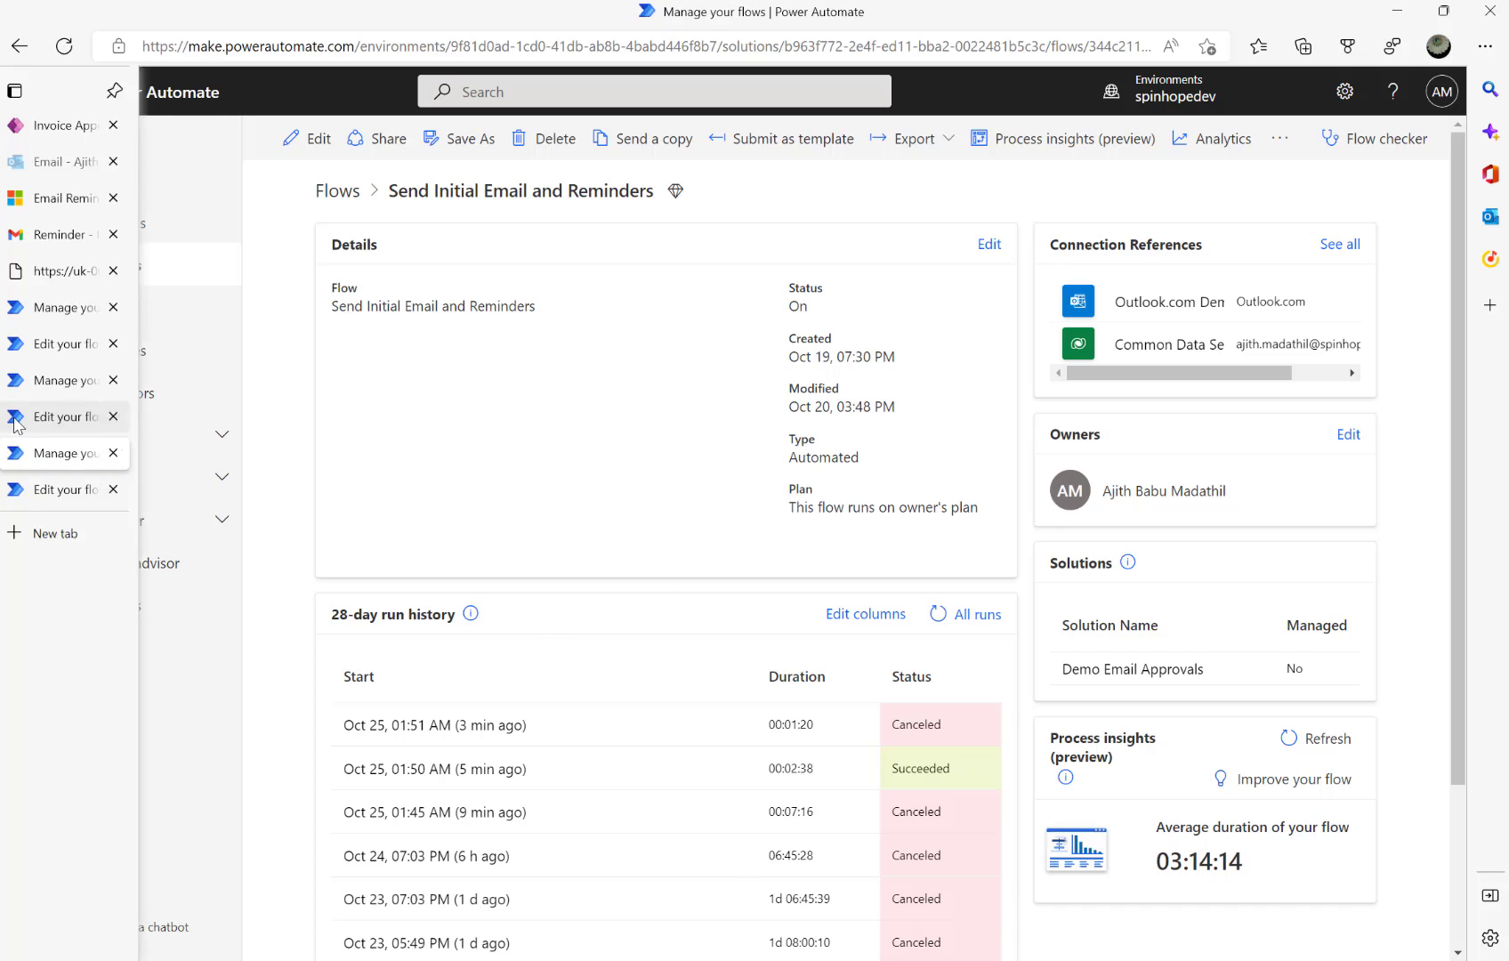
{"action": "left_click", "coordinate": [15, 419]}
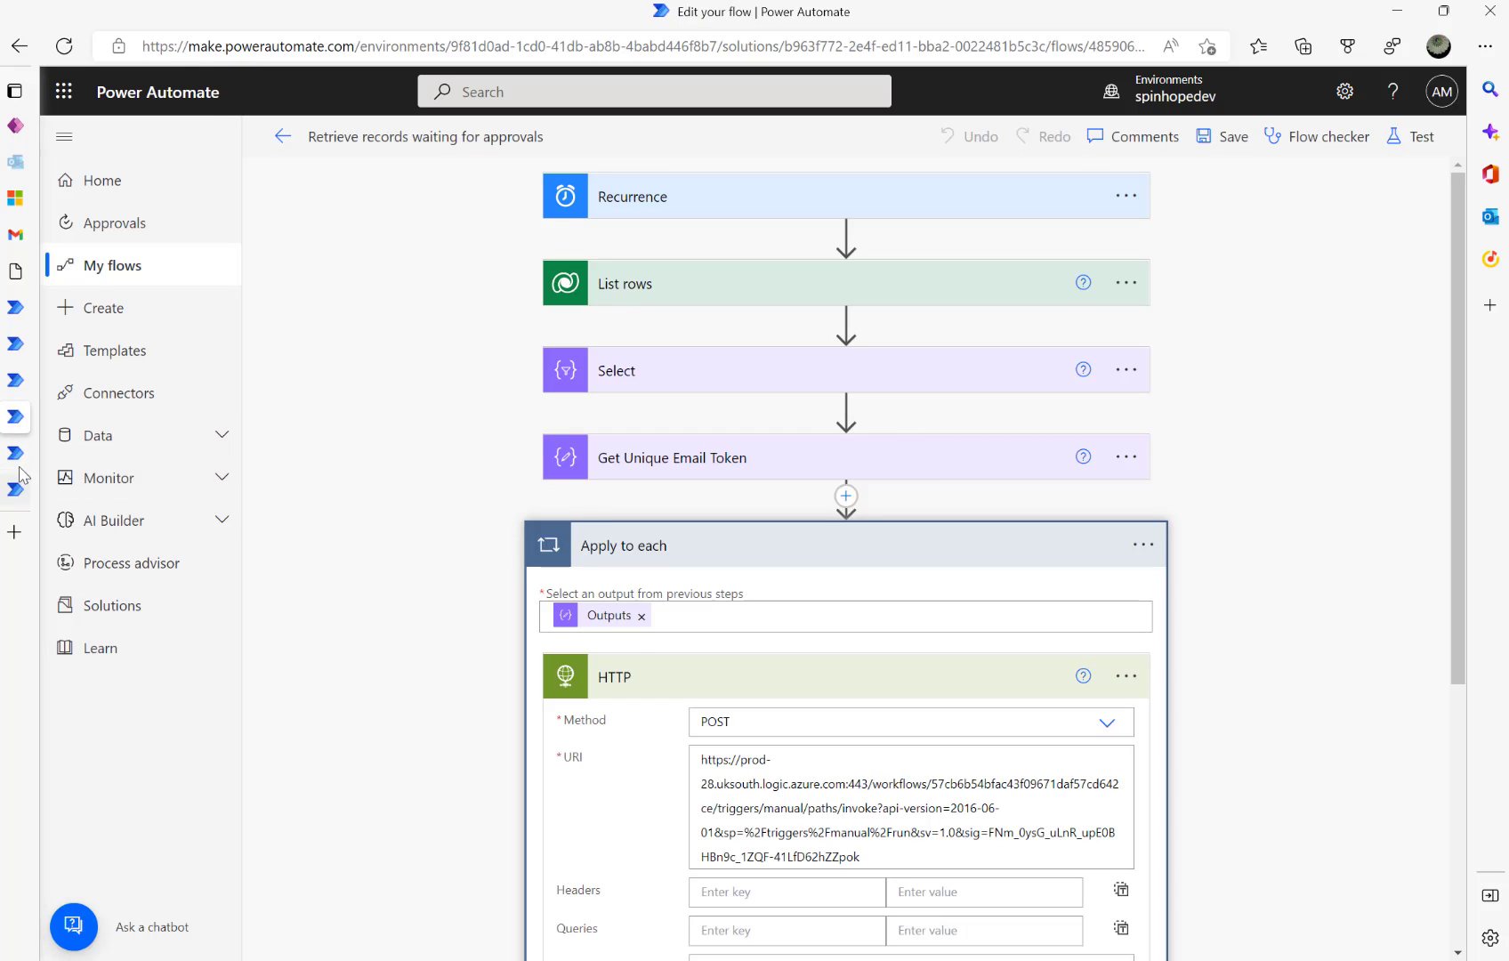
- Open Send Initial Email and Reminders for editing and bring up the Send email with options settings
{"action": "left_click", "coordinate": [9, 381]}
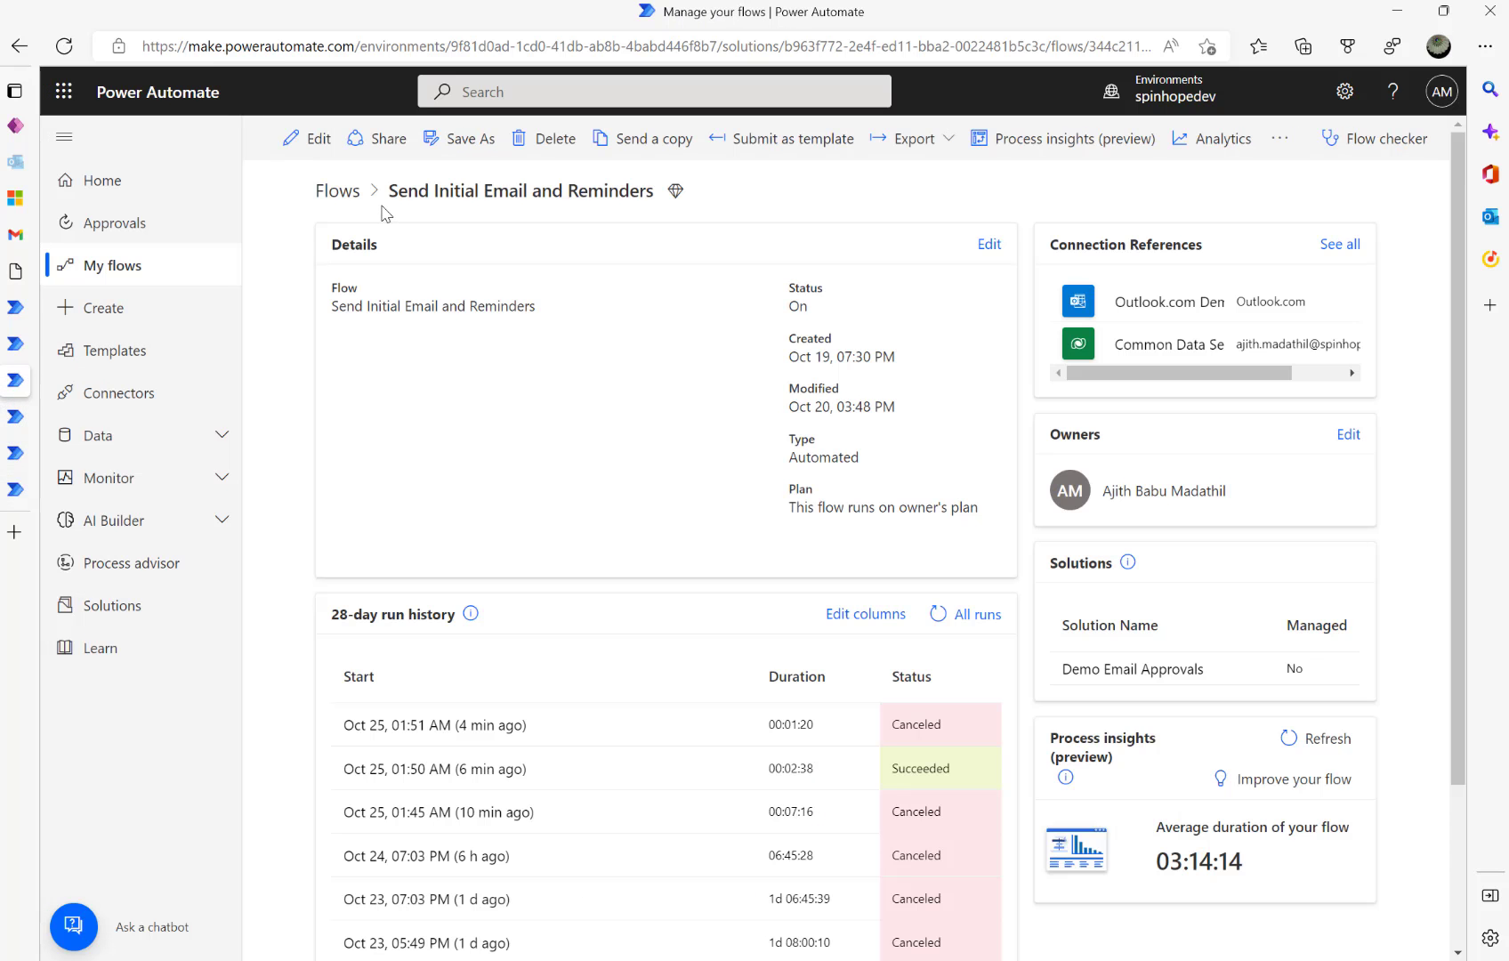
{"action": "left_click", "coordinate": [312, 144]}
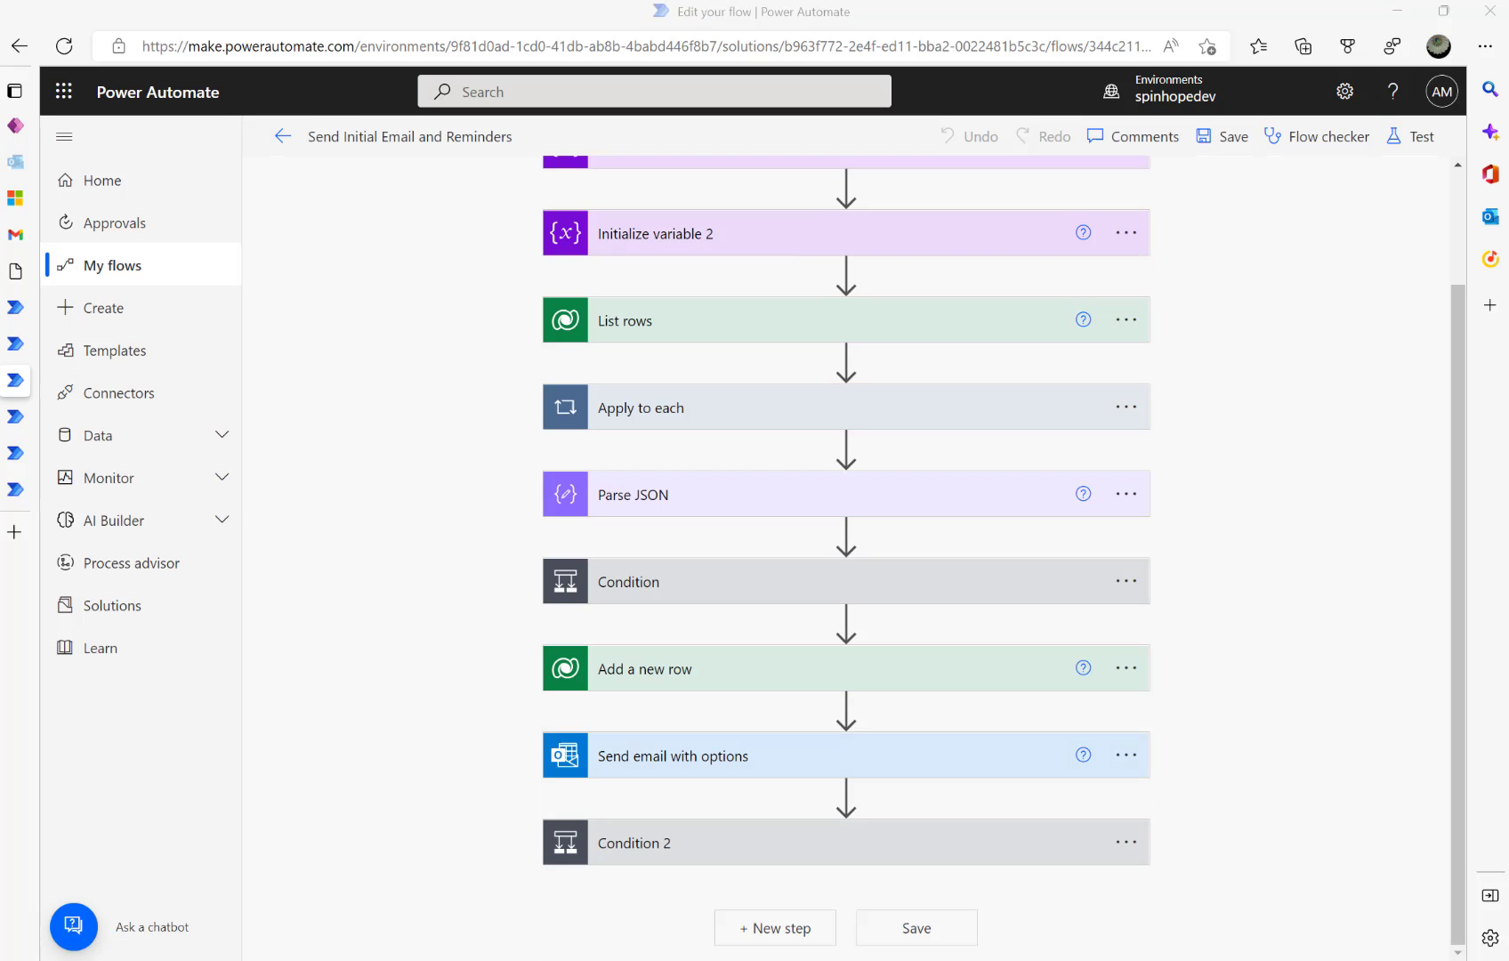
{"action": "left_click", "coordinate": [1127, 756]}
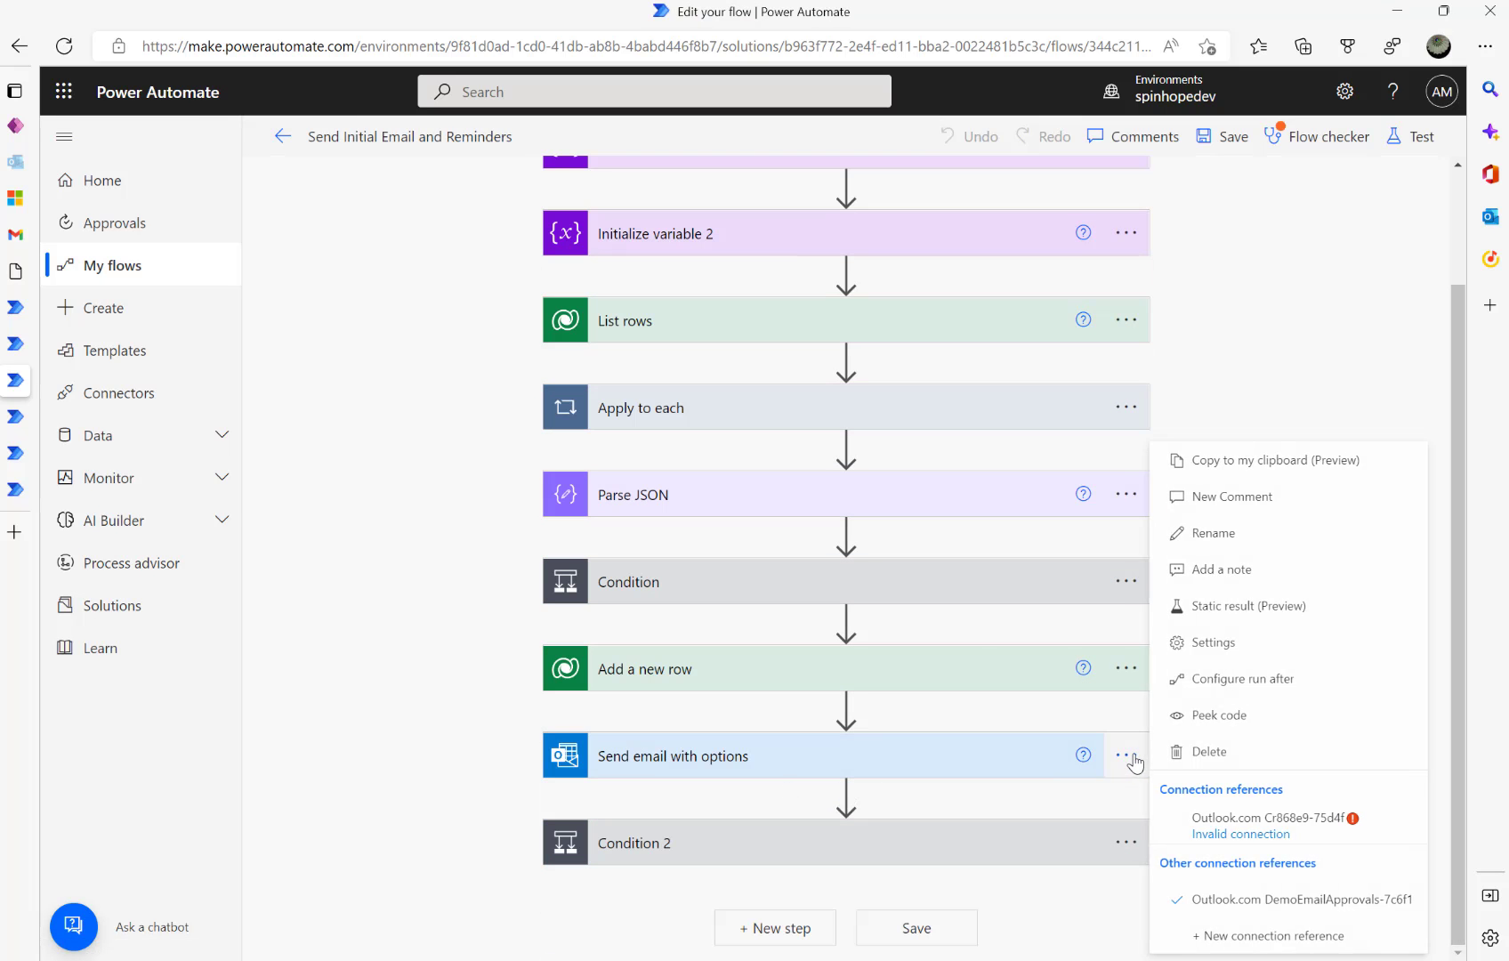
{"action": "left_click", "coordinate": [1232, 644]}
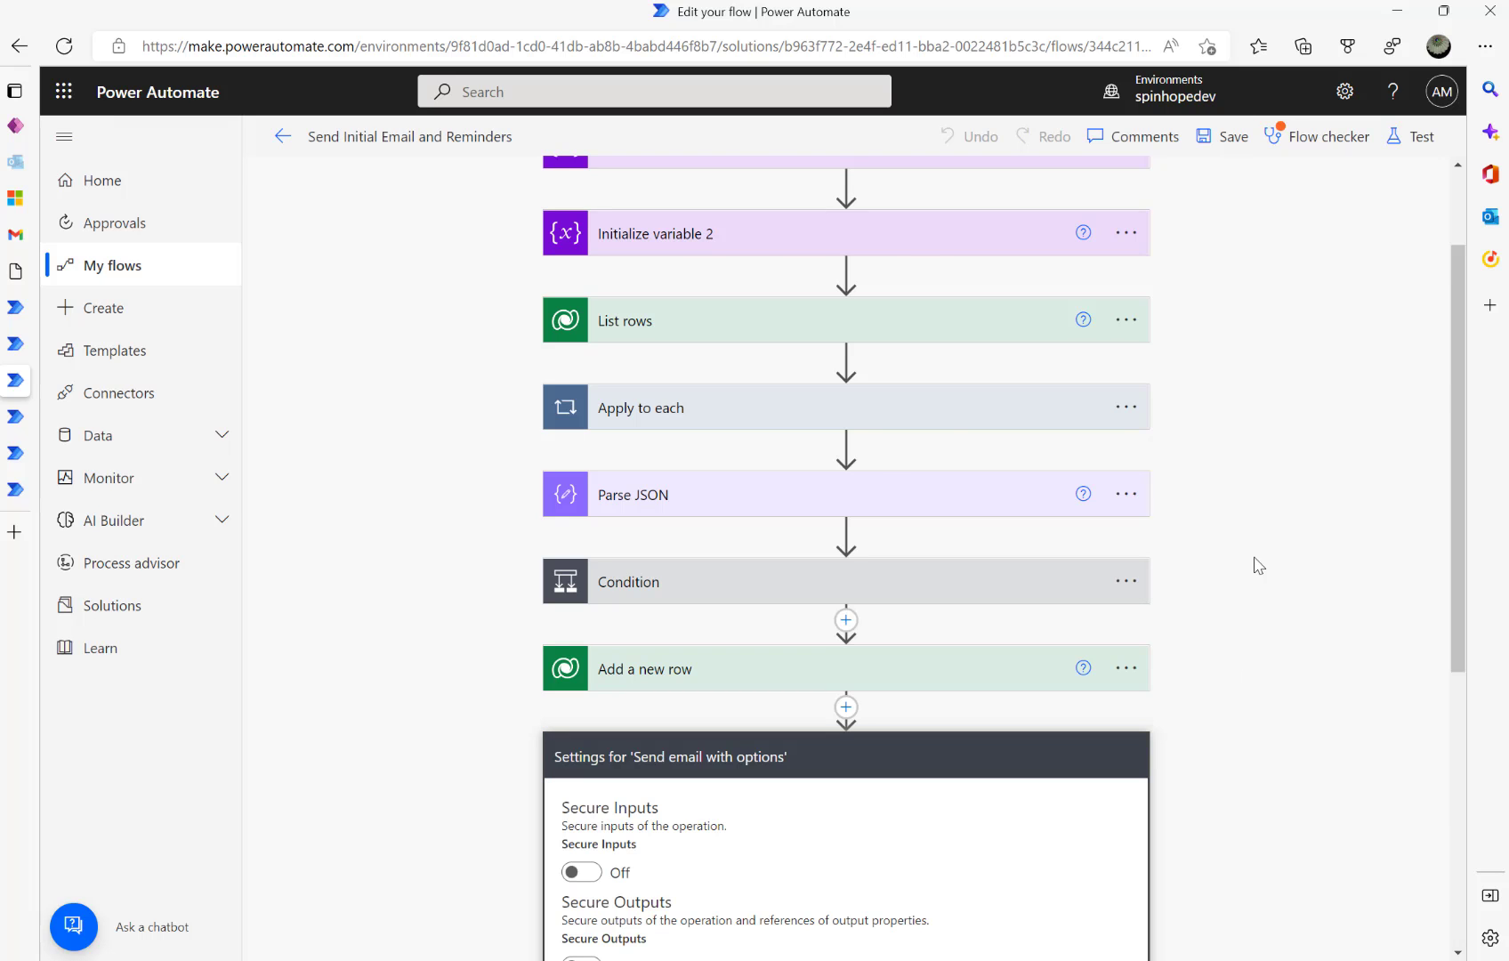
- Review the Timeout duration field and its required format, then cancel without setting a timeout
{"action": "scroll", "coordinate": [849, 579], "scroll_direction": "down", "scroll_amount": 3}
{"action": "scroll", "coordinate": [852, 583], "scroll_direction": "down", "scroll_amount": 3}
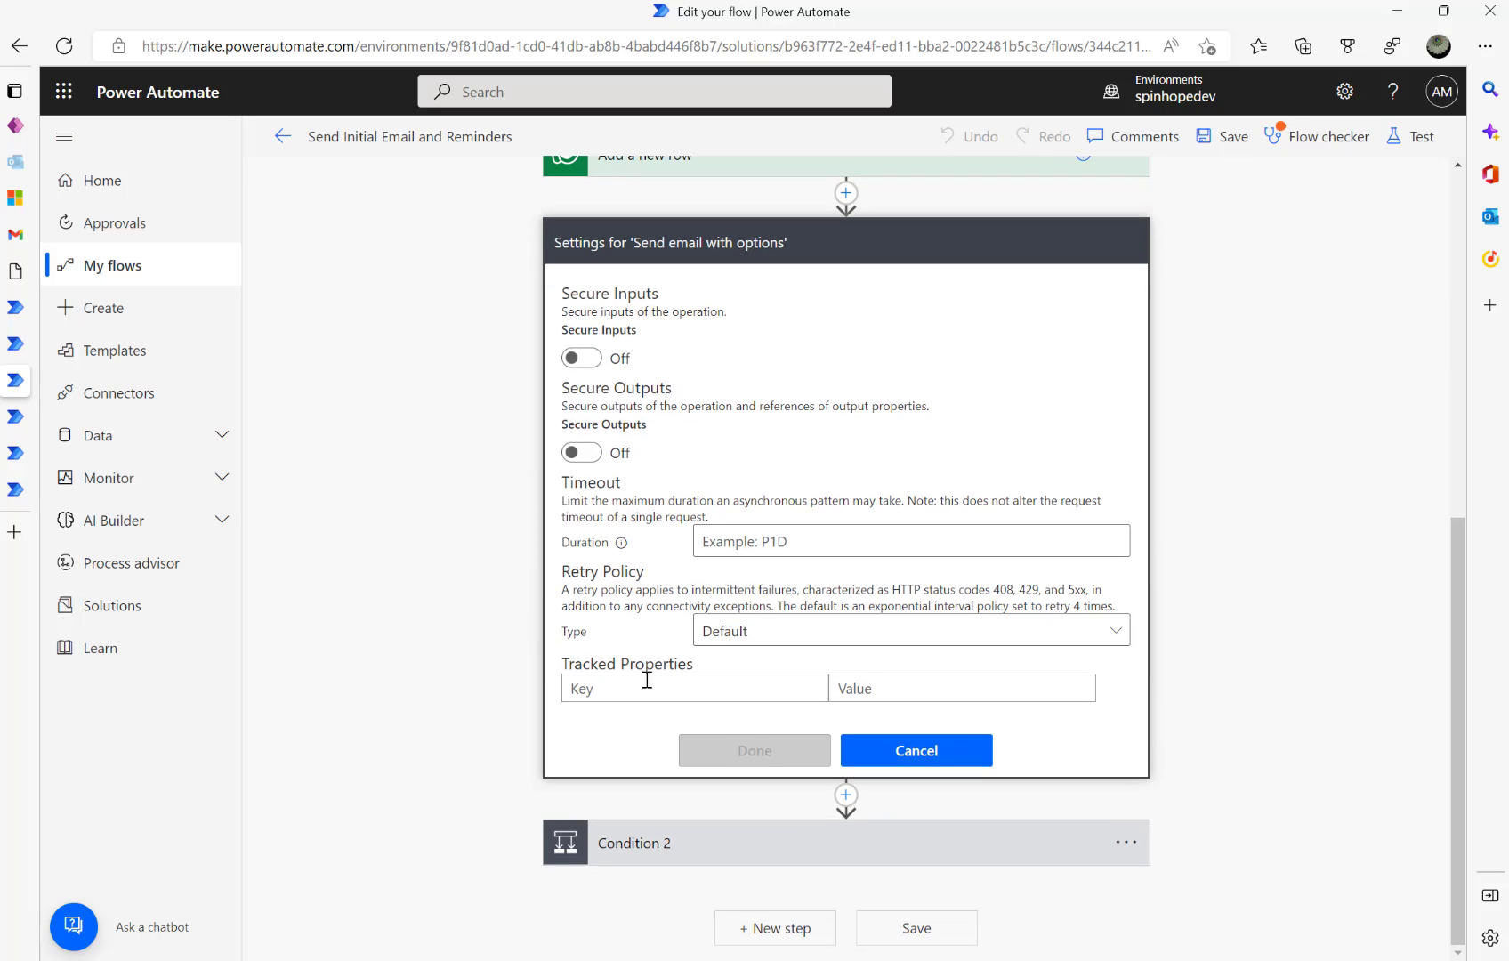
{"action": "left_click", "coordinate": [812, 542]}
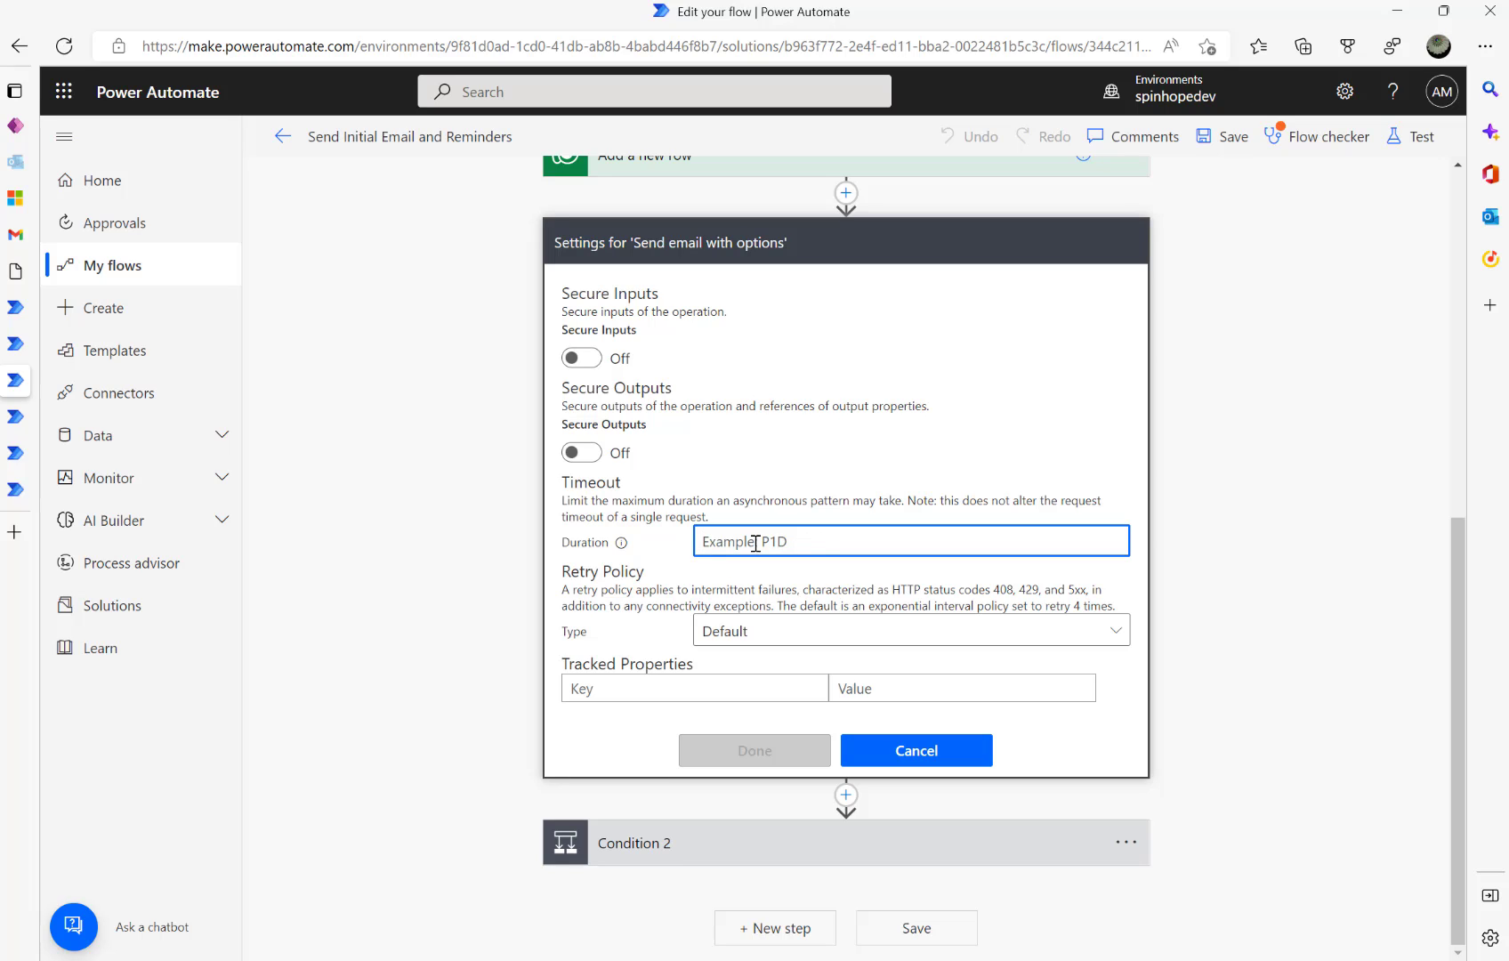
{"action": "left_click", "coordinate": [622, 549]}
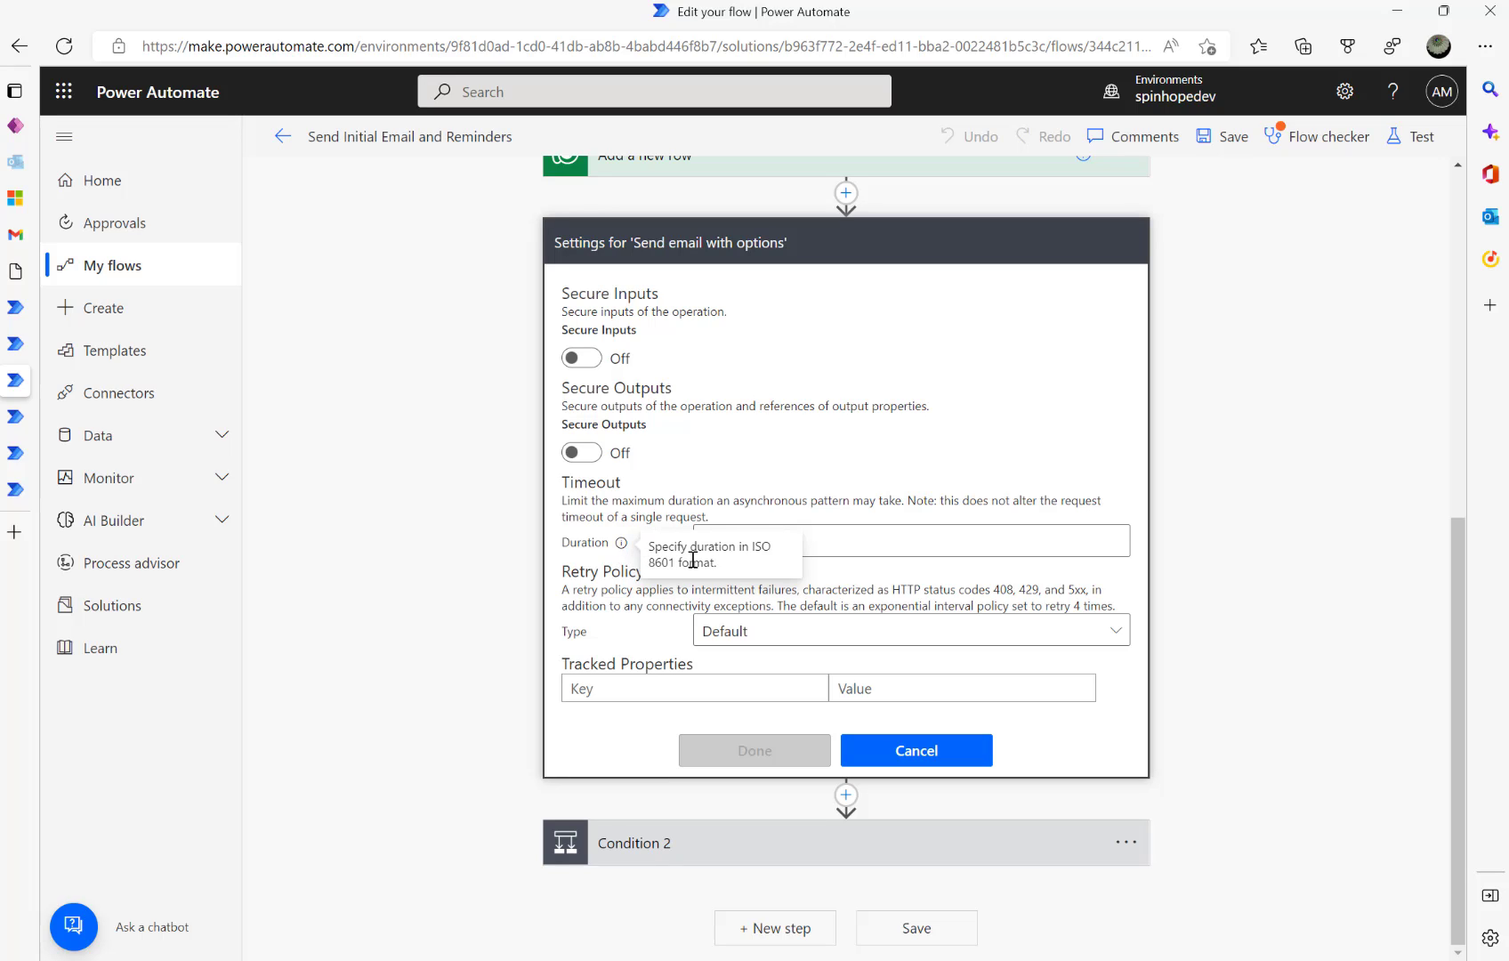
{"action": "left_click", "coordinate": [857, 546]}
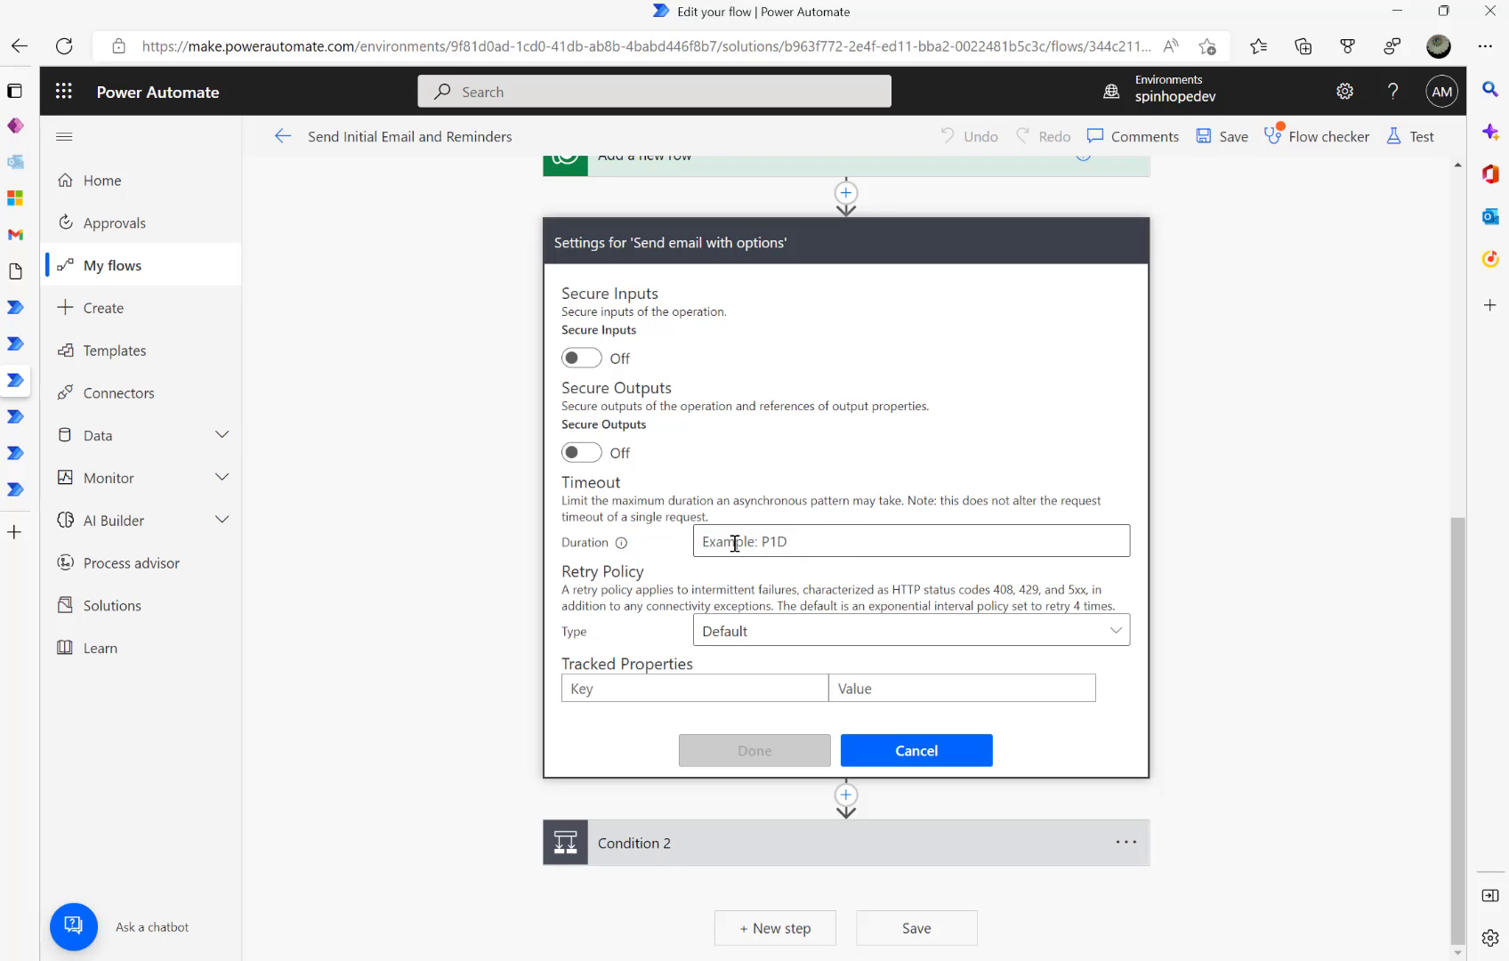
{"action": "left_click", "coordinate": [898, 750]}
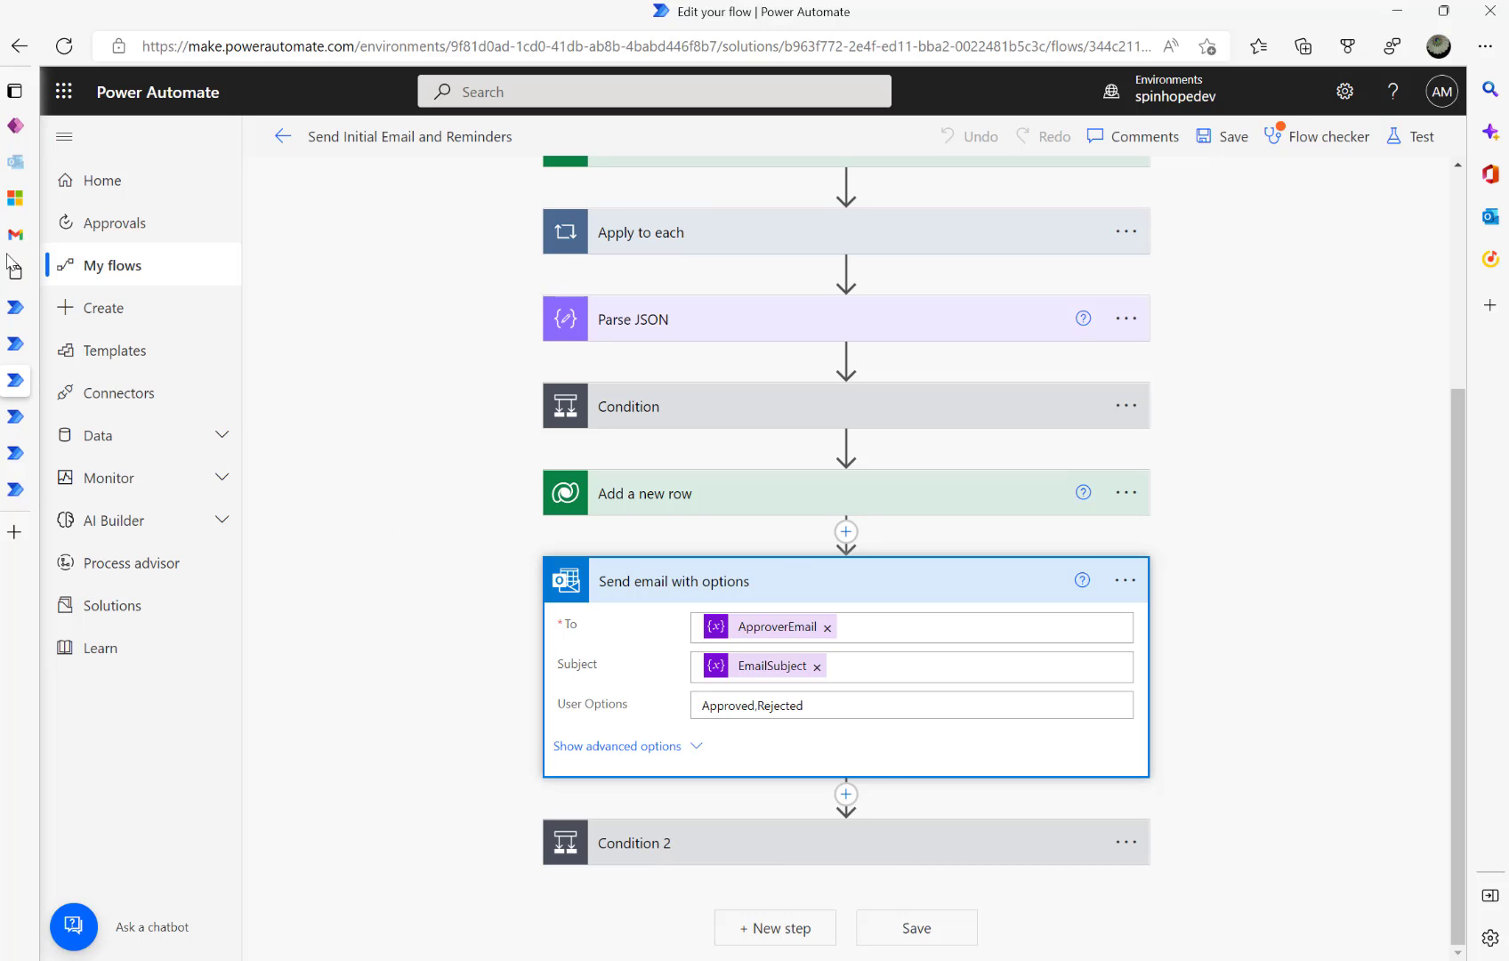
- In Gmail, respond Approved to the original Invoice Amount Approval email and confirm it
{"action": "left_click", "coordinate": [27, 234]}
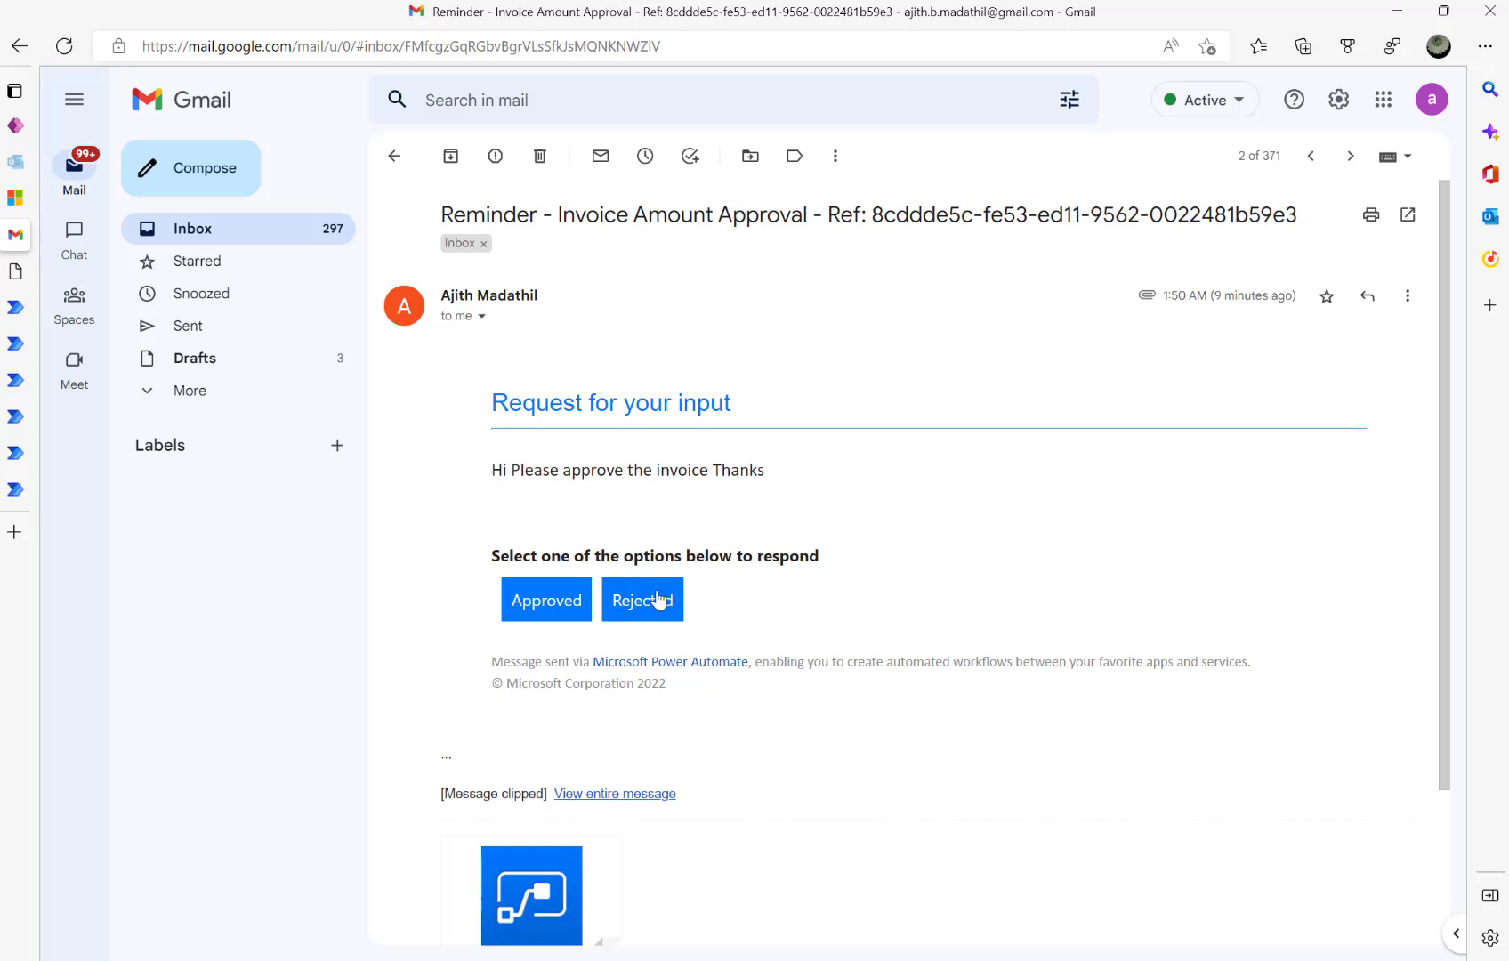
{"action": "left_click", "coordinate": [223, 233]}
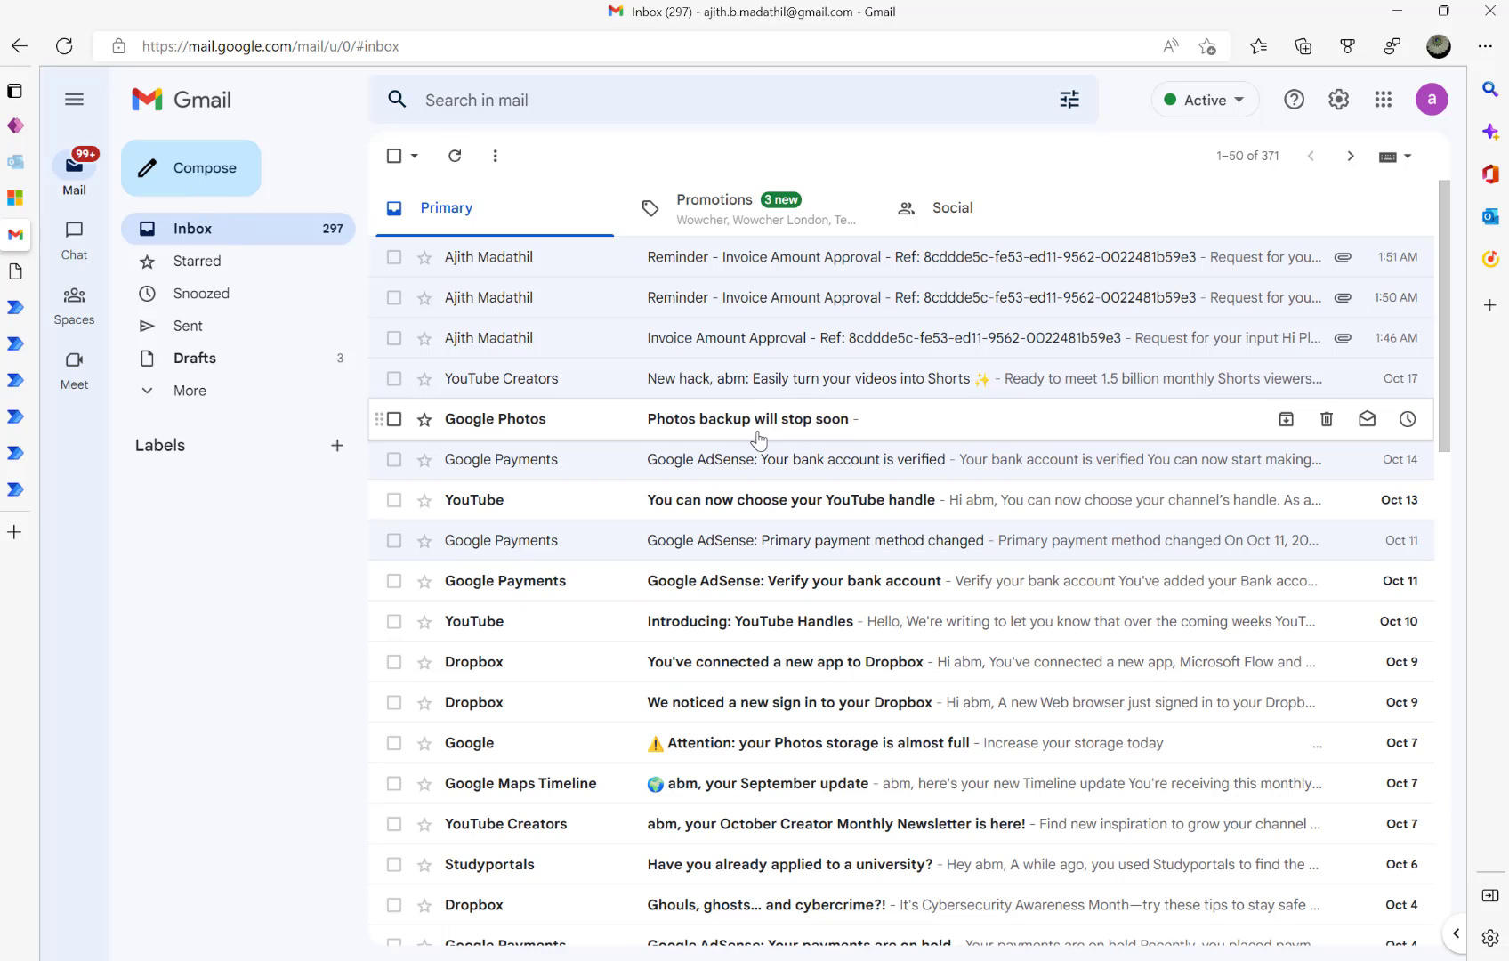
{"action": "double_click", "coordinate": [670, 337]}
{"action": "left_click", "coordinate": [736, 372]}
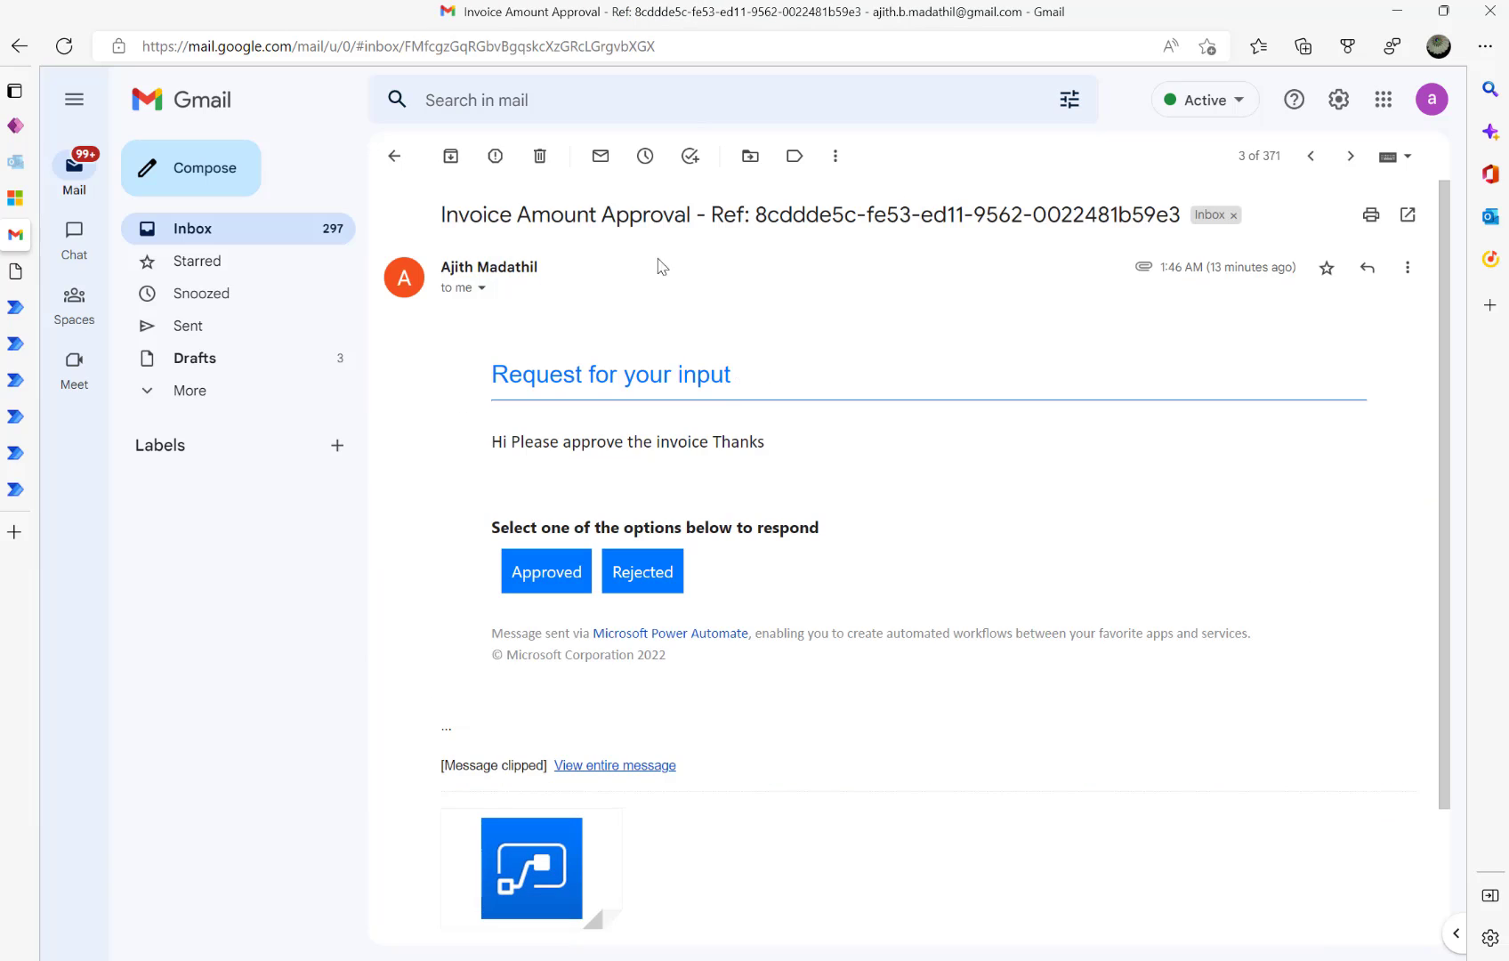
{"action": "left_click", "coordinate": [563, 583]}
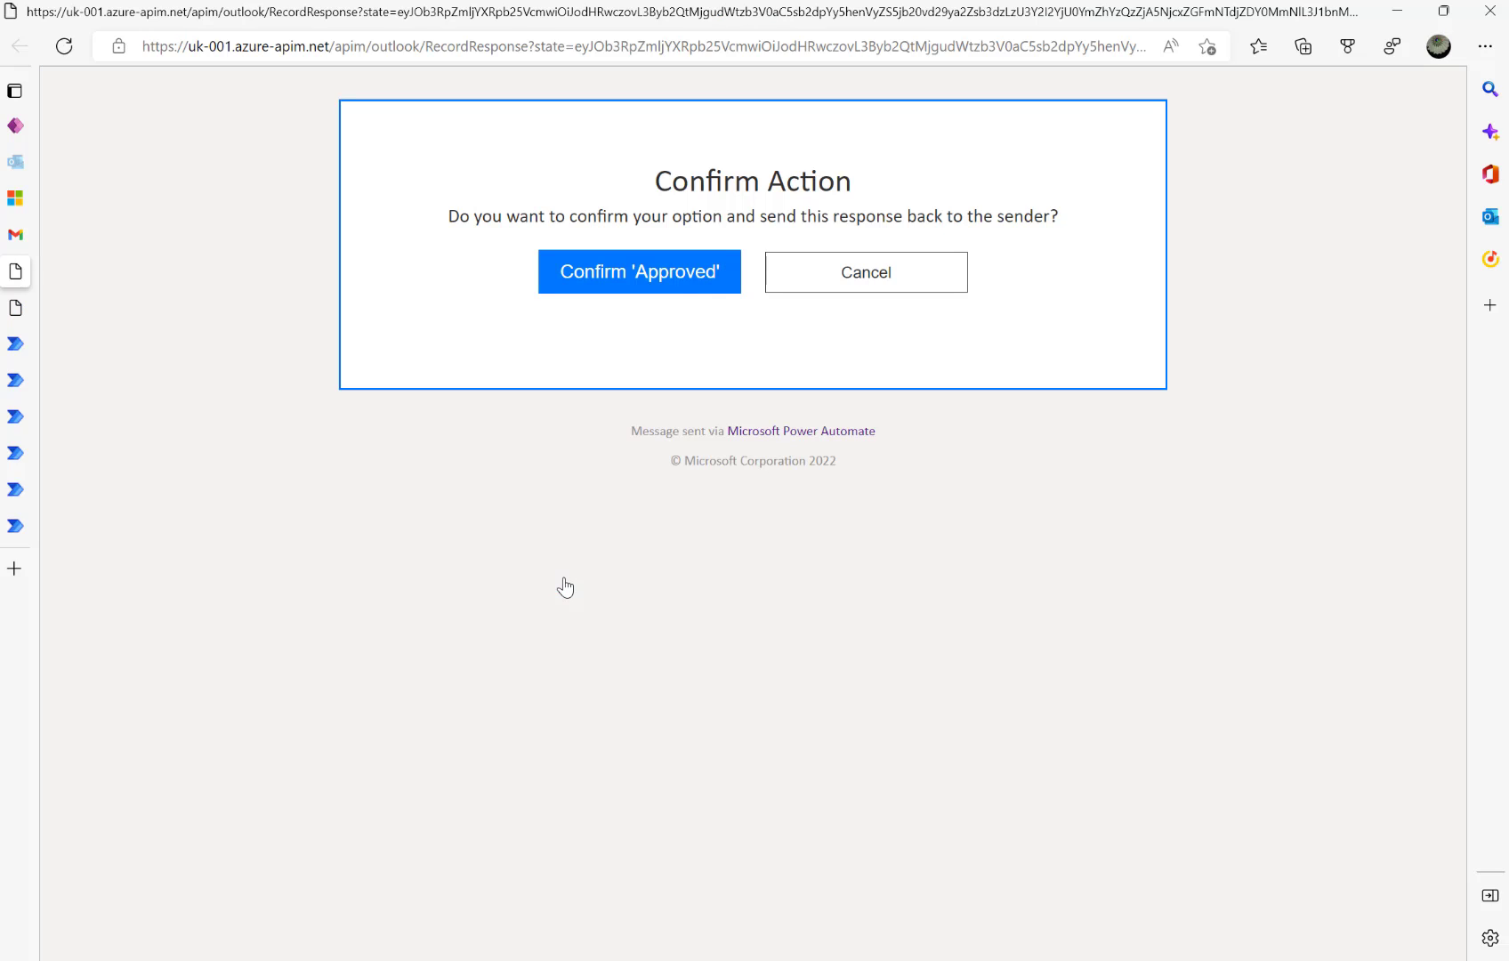
{"action": "left_click", "coordinate": [659, 291]}
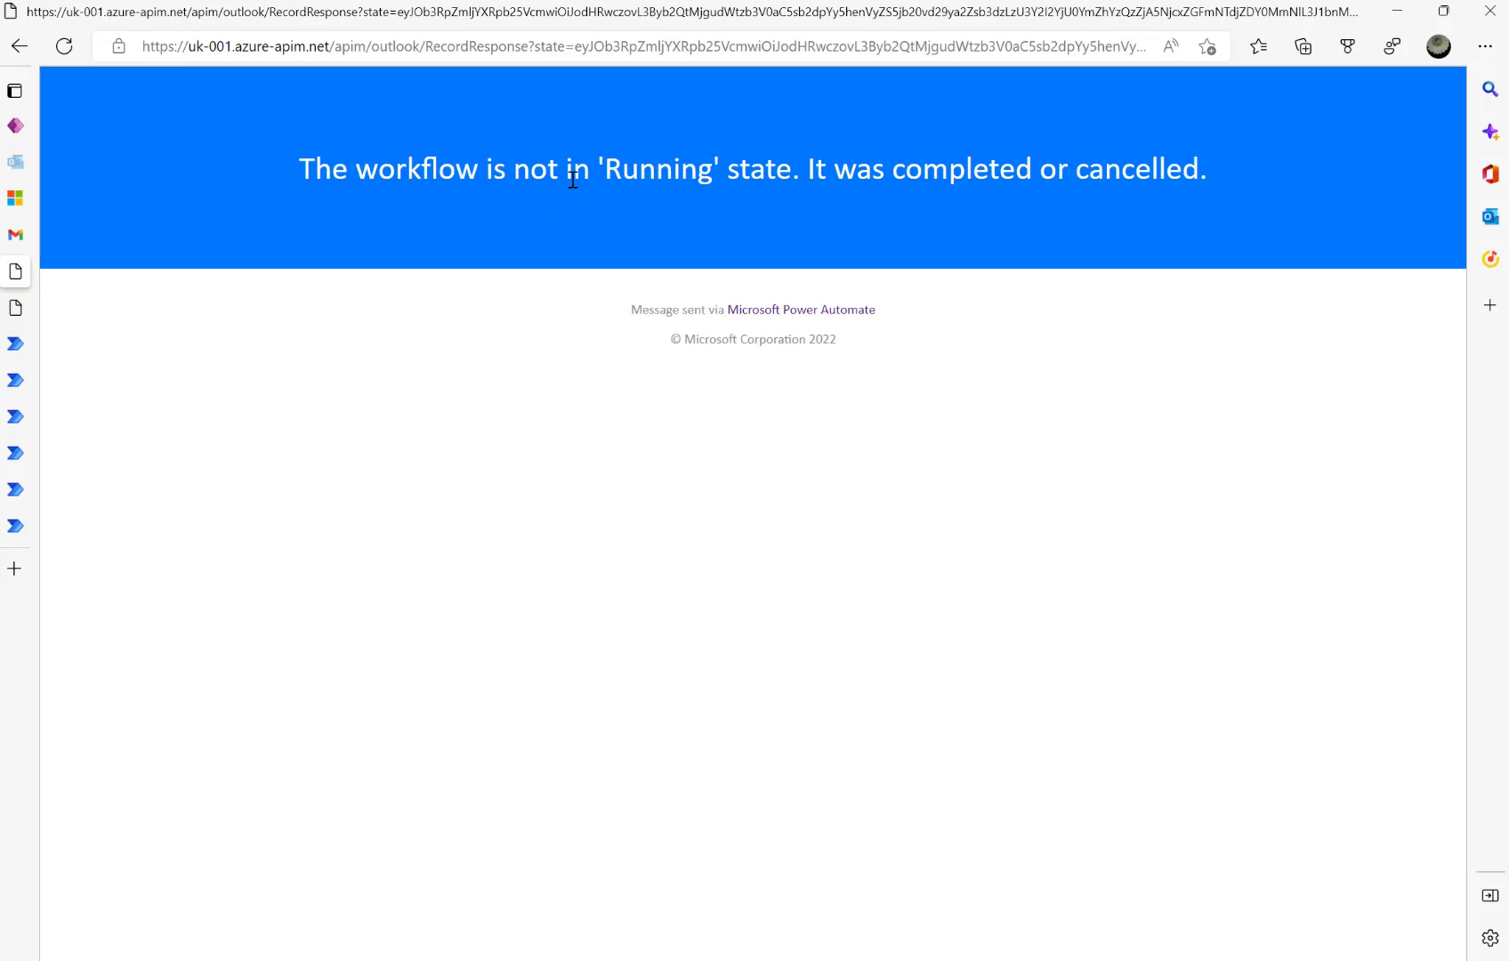